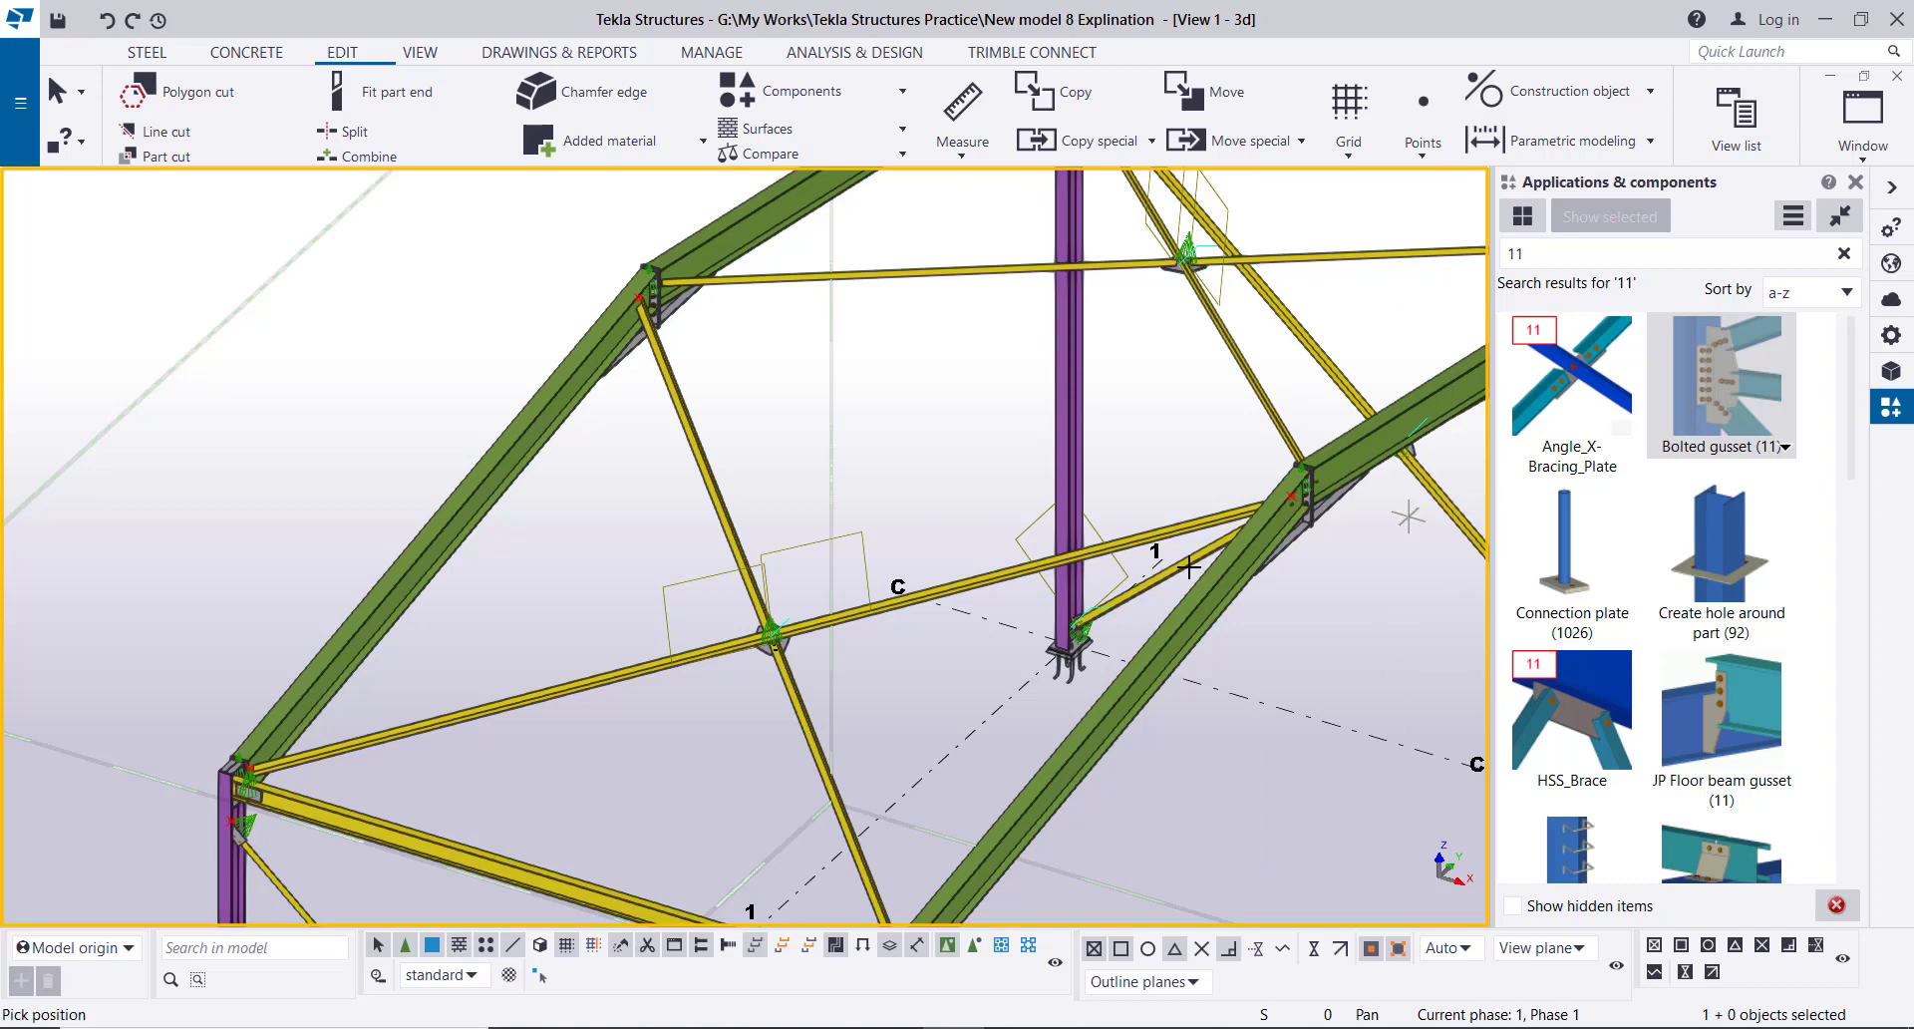
- Add points at the middle of the rafter's top edge at the grid A eave and at the ridge end plate on grid 1
{"action": "scroll", "coordinate": [440, 714], "scroll_direction": "down", "scroll_amount": 2}
{"action": "scroll", "coordinate": [376, 718], "scroll_direction": "up", "scroll_amount": 3}
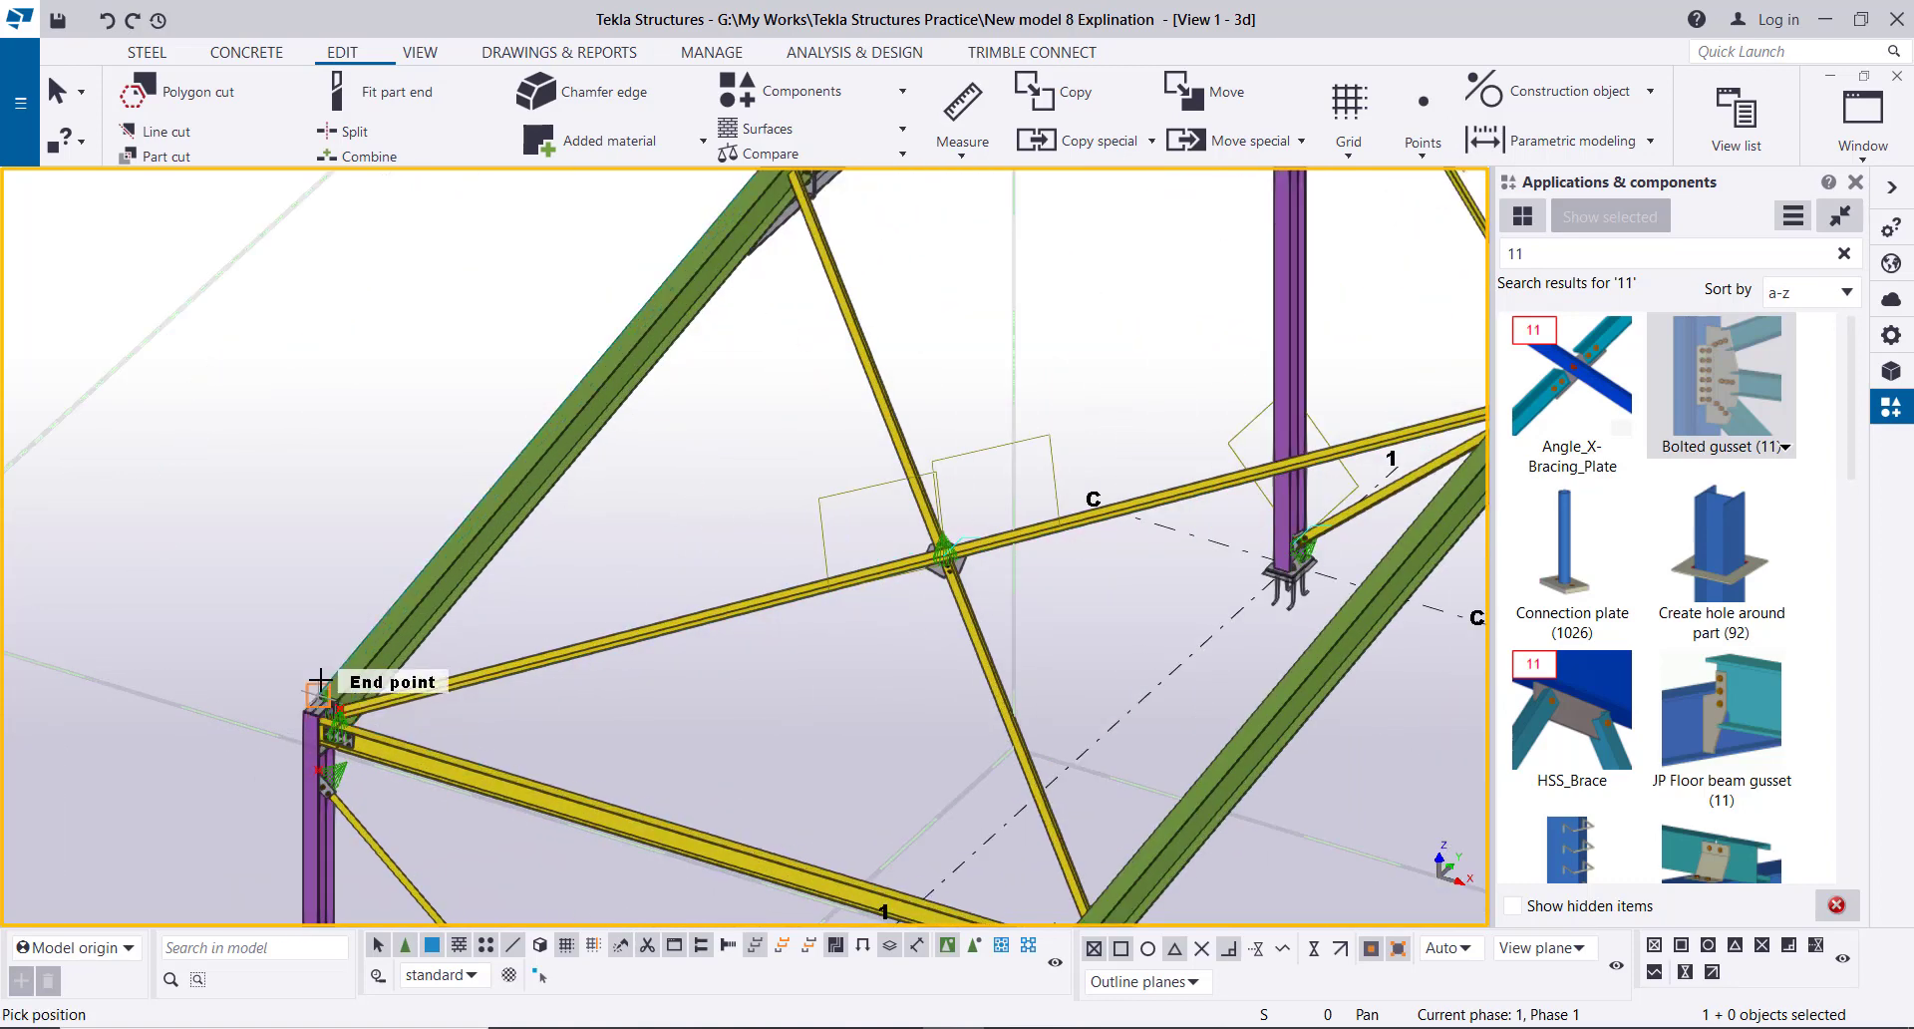
{"action": "scroll", "coordinate": [351, 703], "scroll_direction": "up", "scroll_amount": 3}
{"action": "scroll", "coordinate": [350, 703], "scroll_direction": "up", "scroll_amount": 2}
{"action": "scroll", "coordinate": [542, 611], "scroll_direction": "up", "scroll_amount": 1}
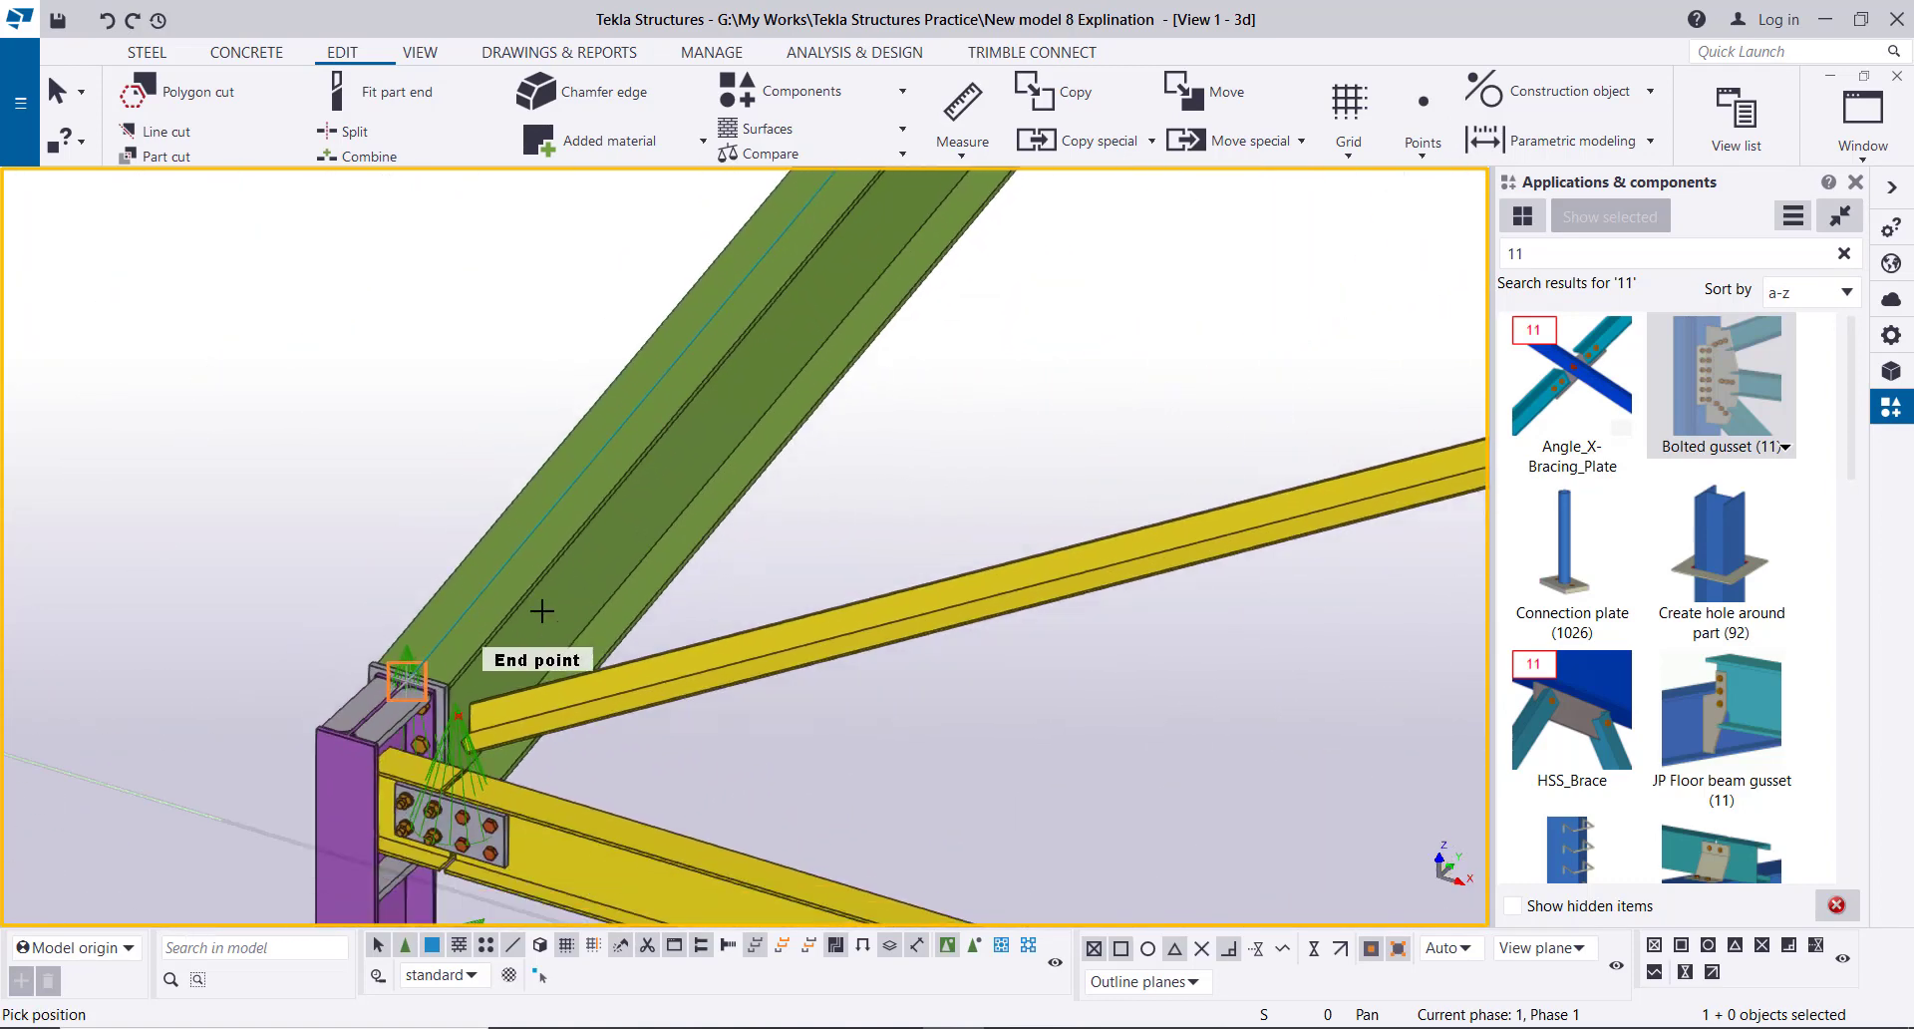
{"action": "middle_click_drag", "start_coordinate": [543, 627], "coordinate": [409, 668], "text": "ctrl"}
{"action": "scroll", "coordinate": [408, 668], "scroll_direction": "up", "scroll_amount": 2}
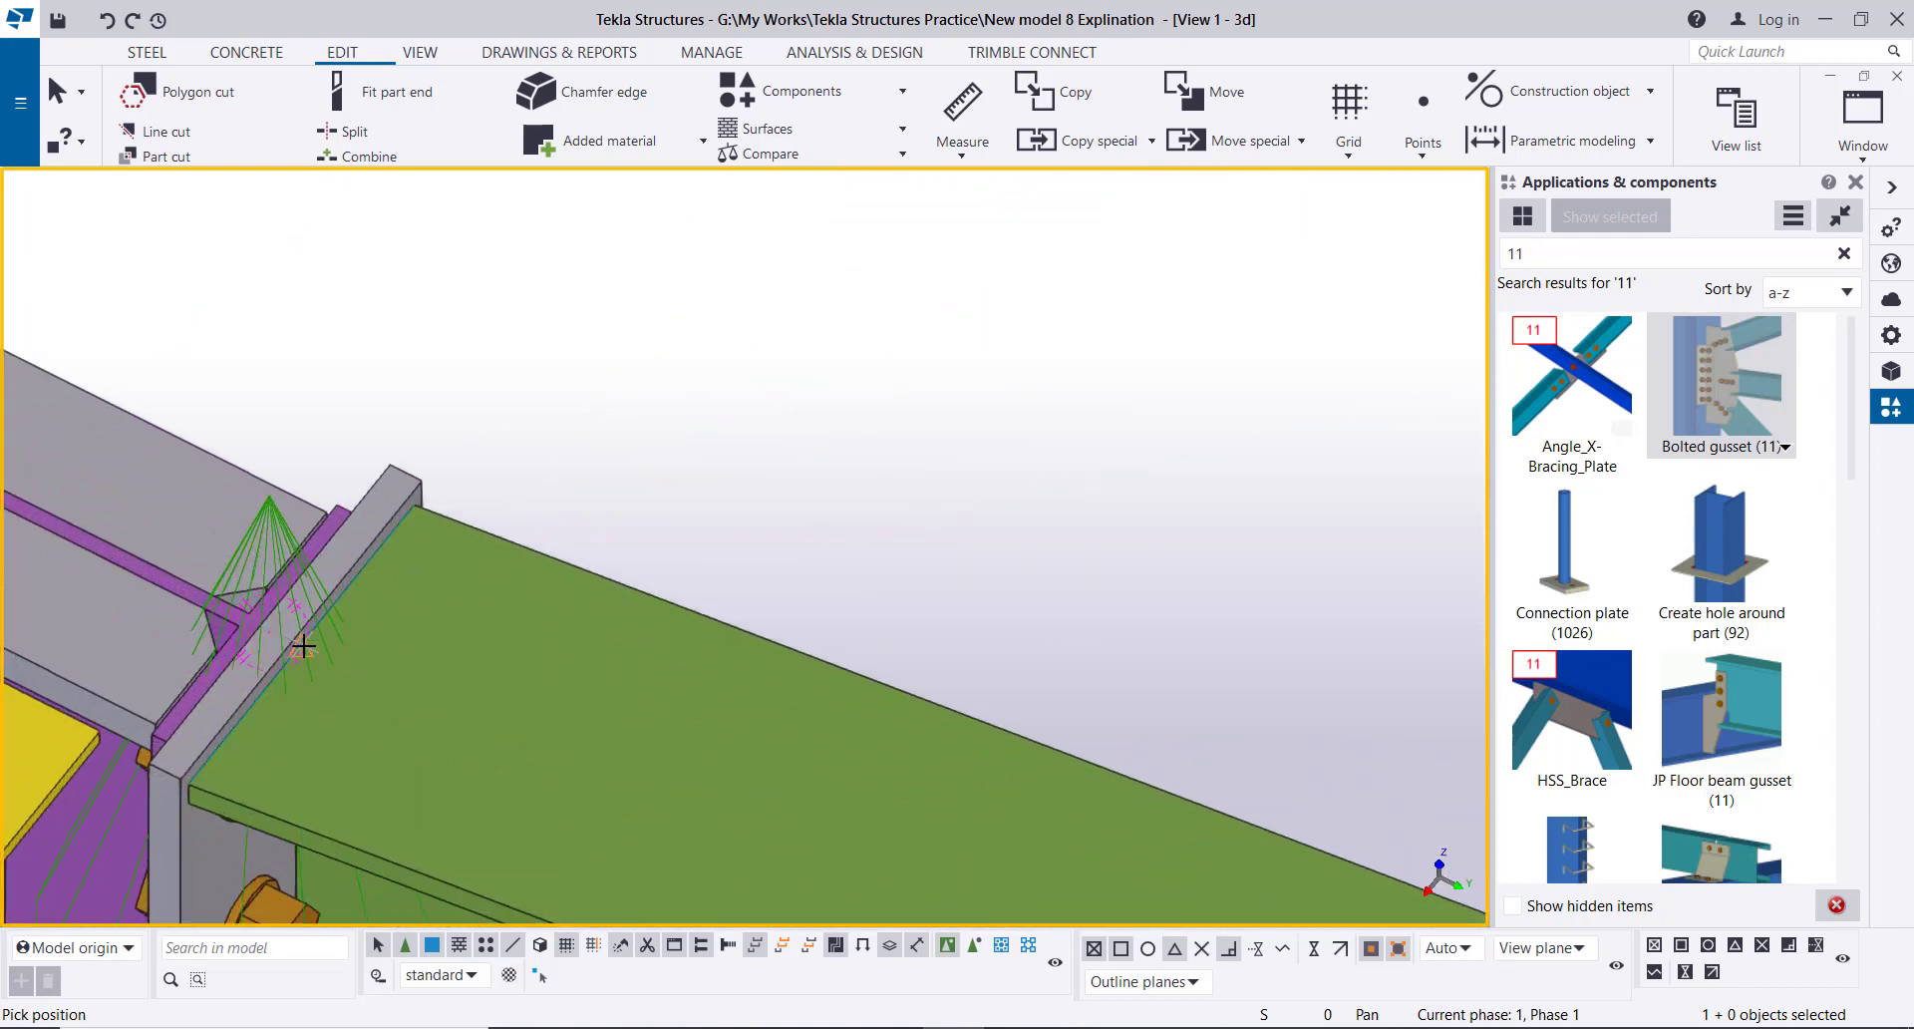
{"action": "scroll", "coordinate": [389, 519], "scroll_direction": "down", "scroll_amount": 6}
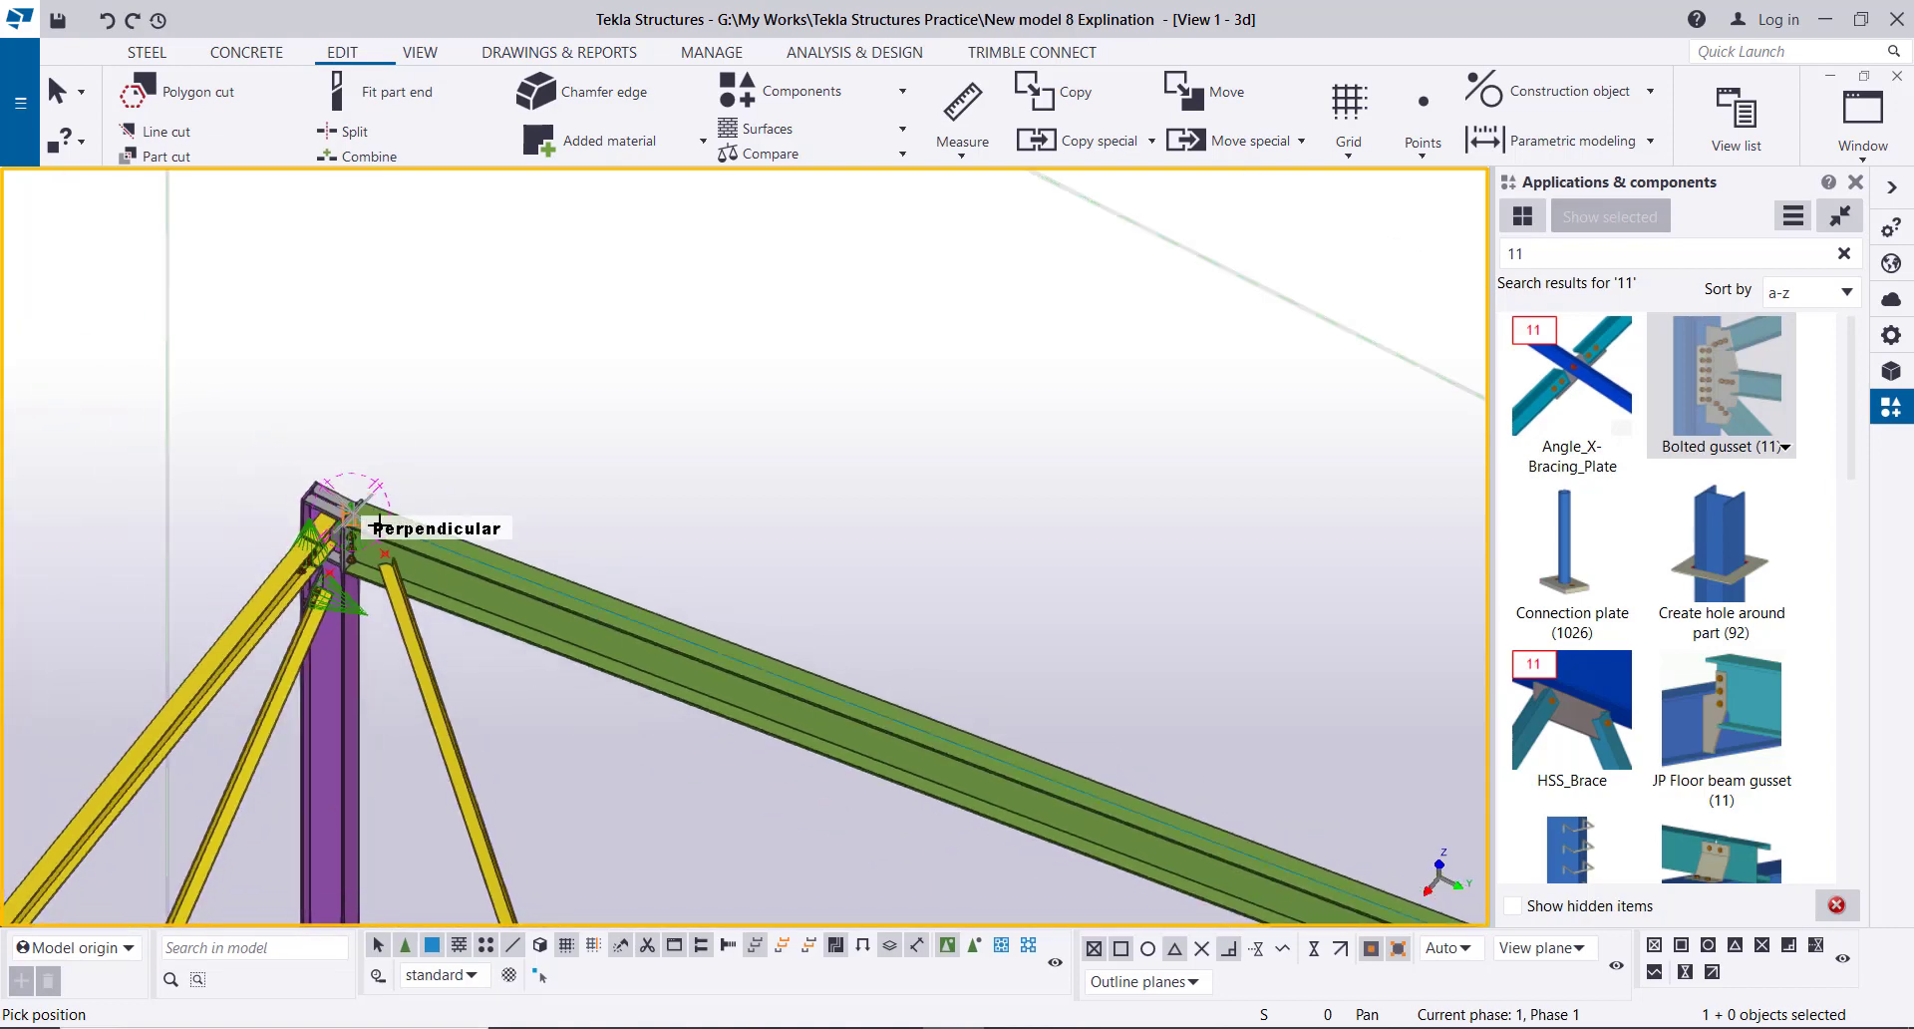
{"action": "scroll", "coordinate": [771, 678], "scroll_direction": "up", "scroll_amount": 8}
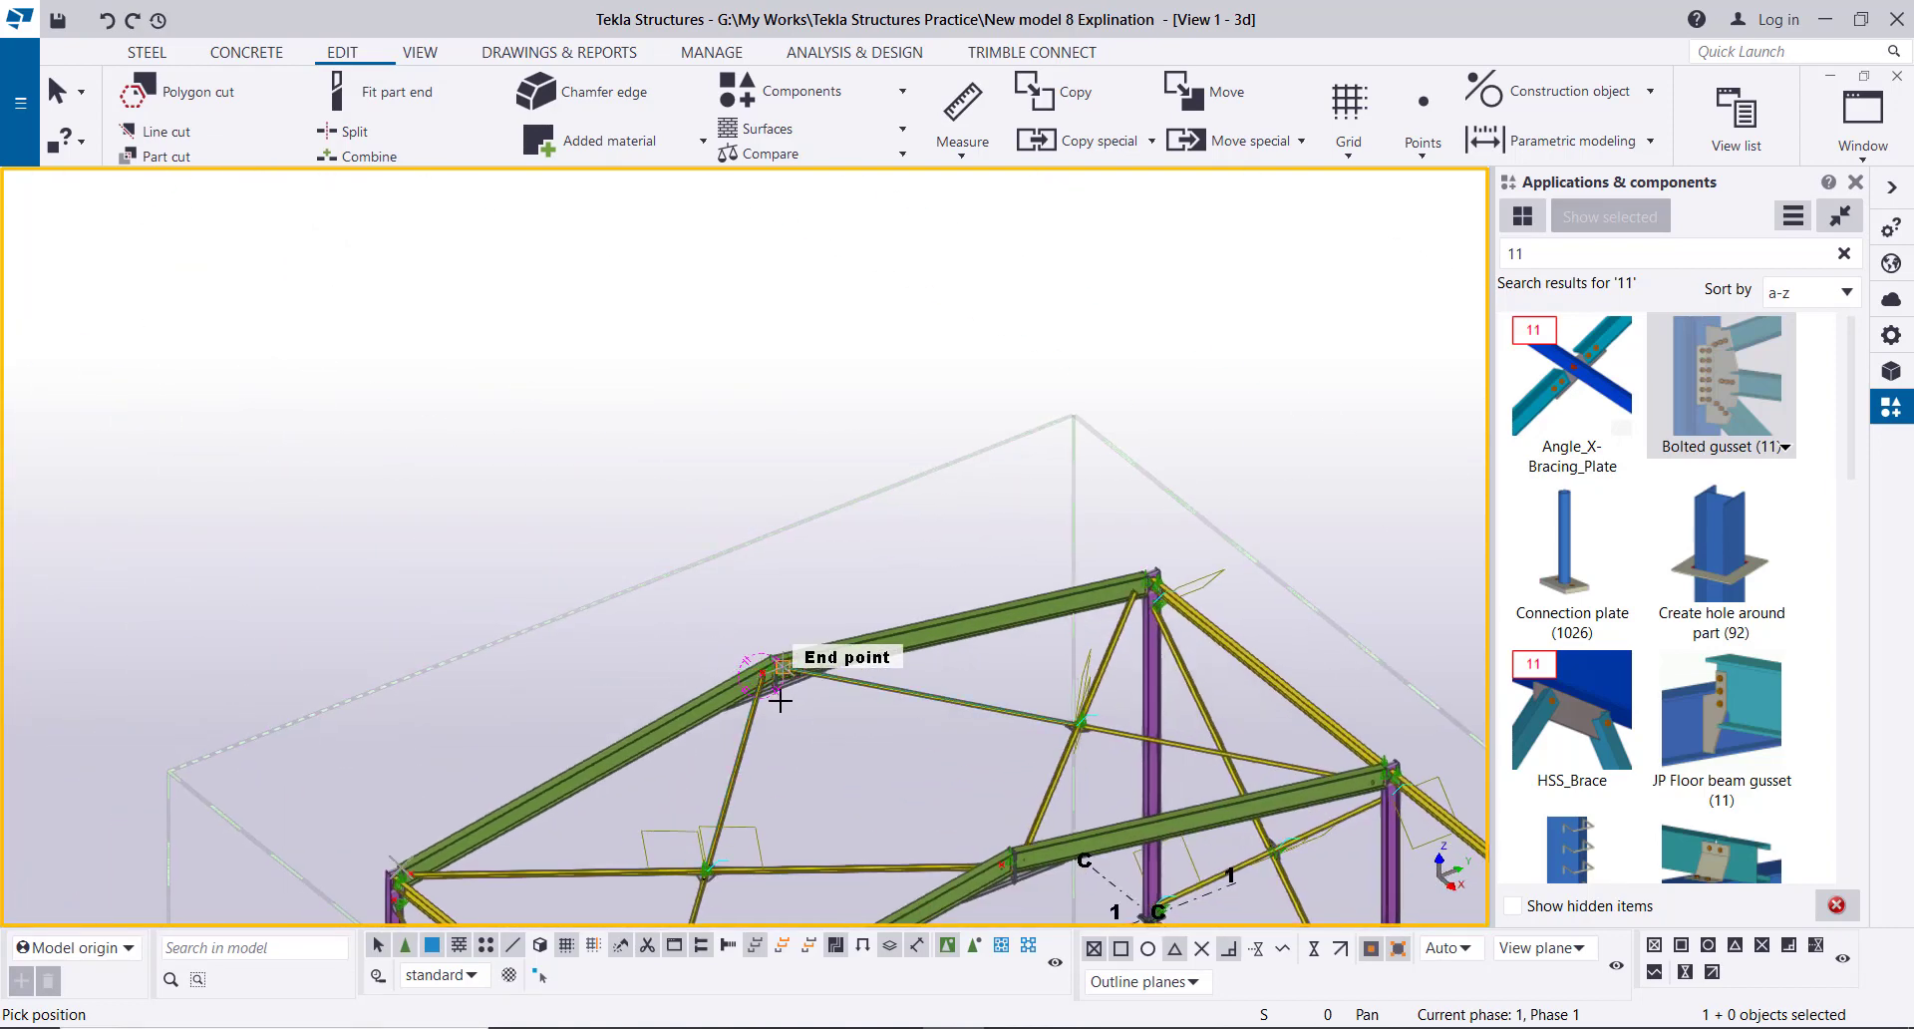
{"action": "scroll", "coordinate": [770, 633], "scroll_direction": "up", "scroll_amount": 6}
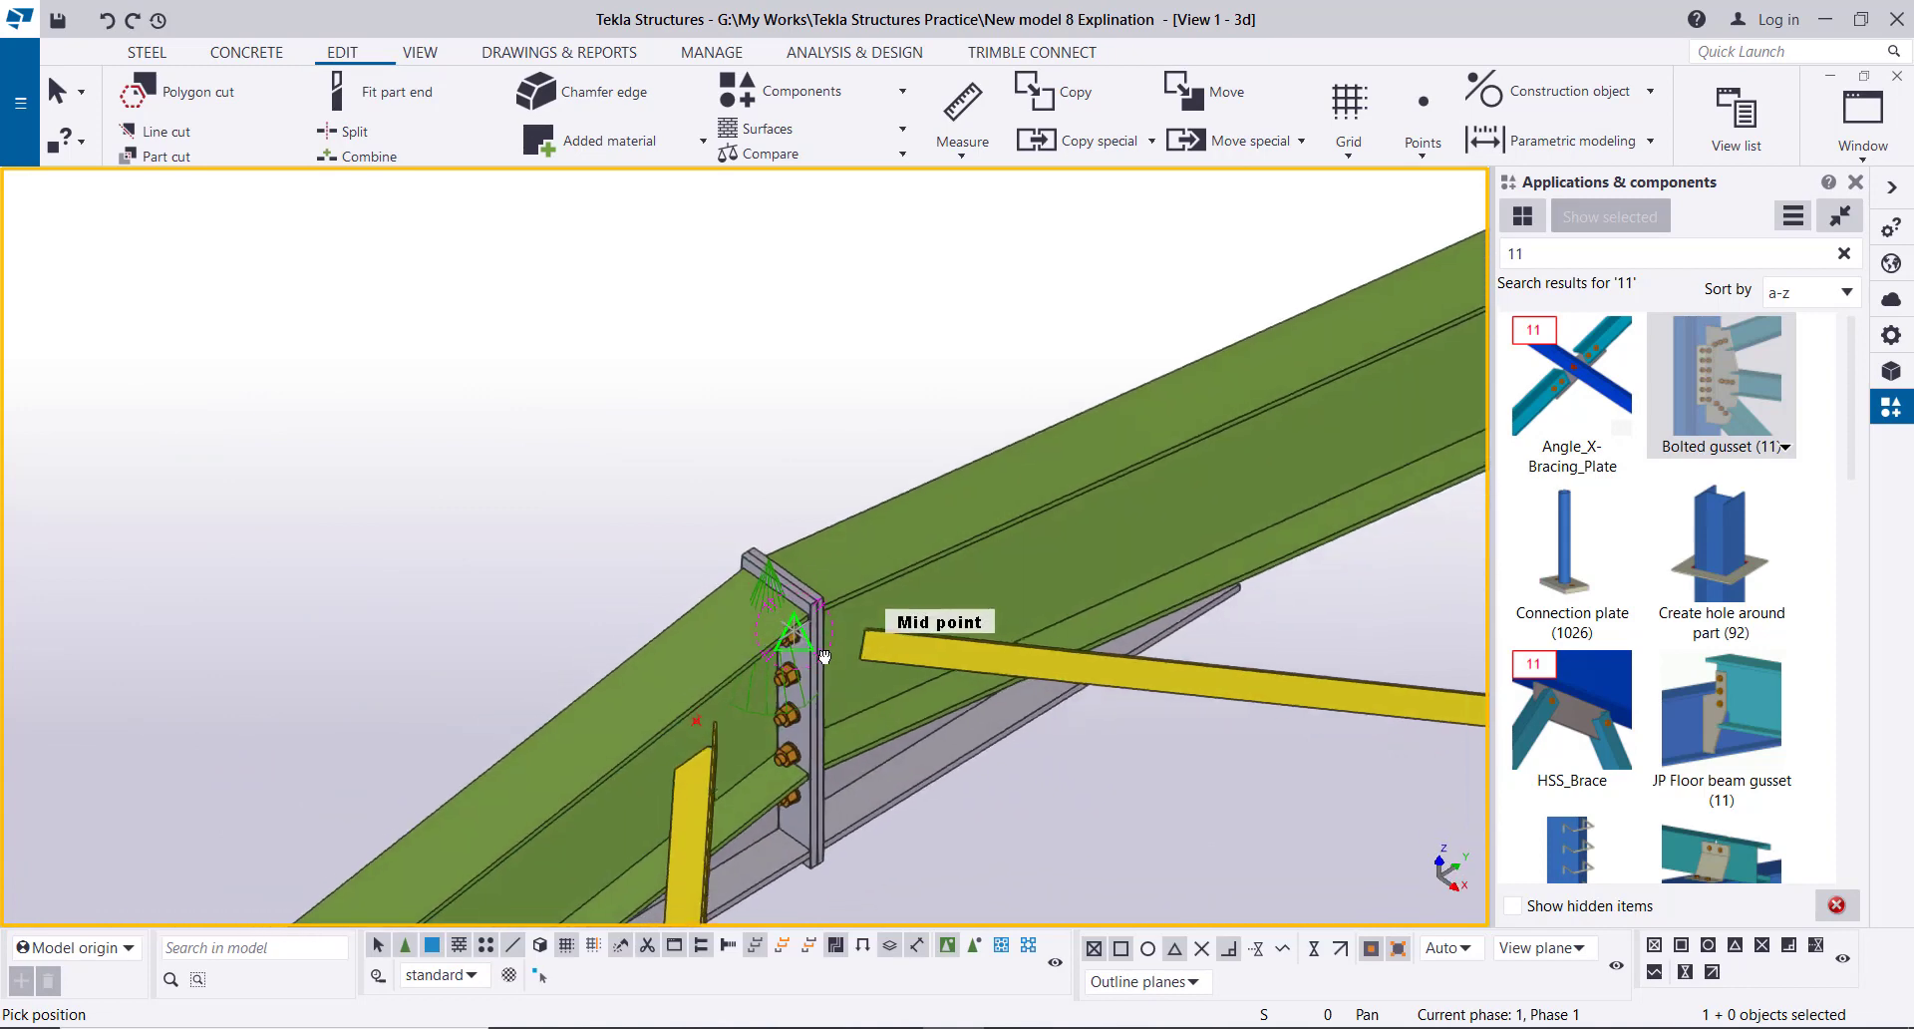
{"action": "scroll", "coordinate": [773, 598], "scroll_direction": "up", "scroll_amount": 2}
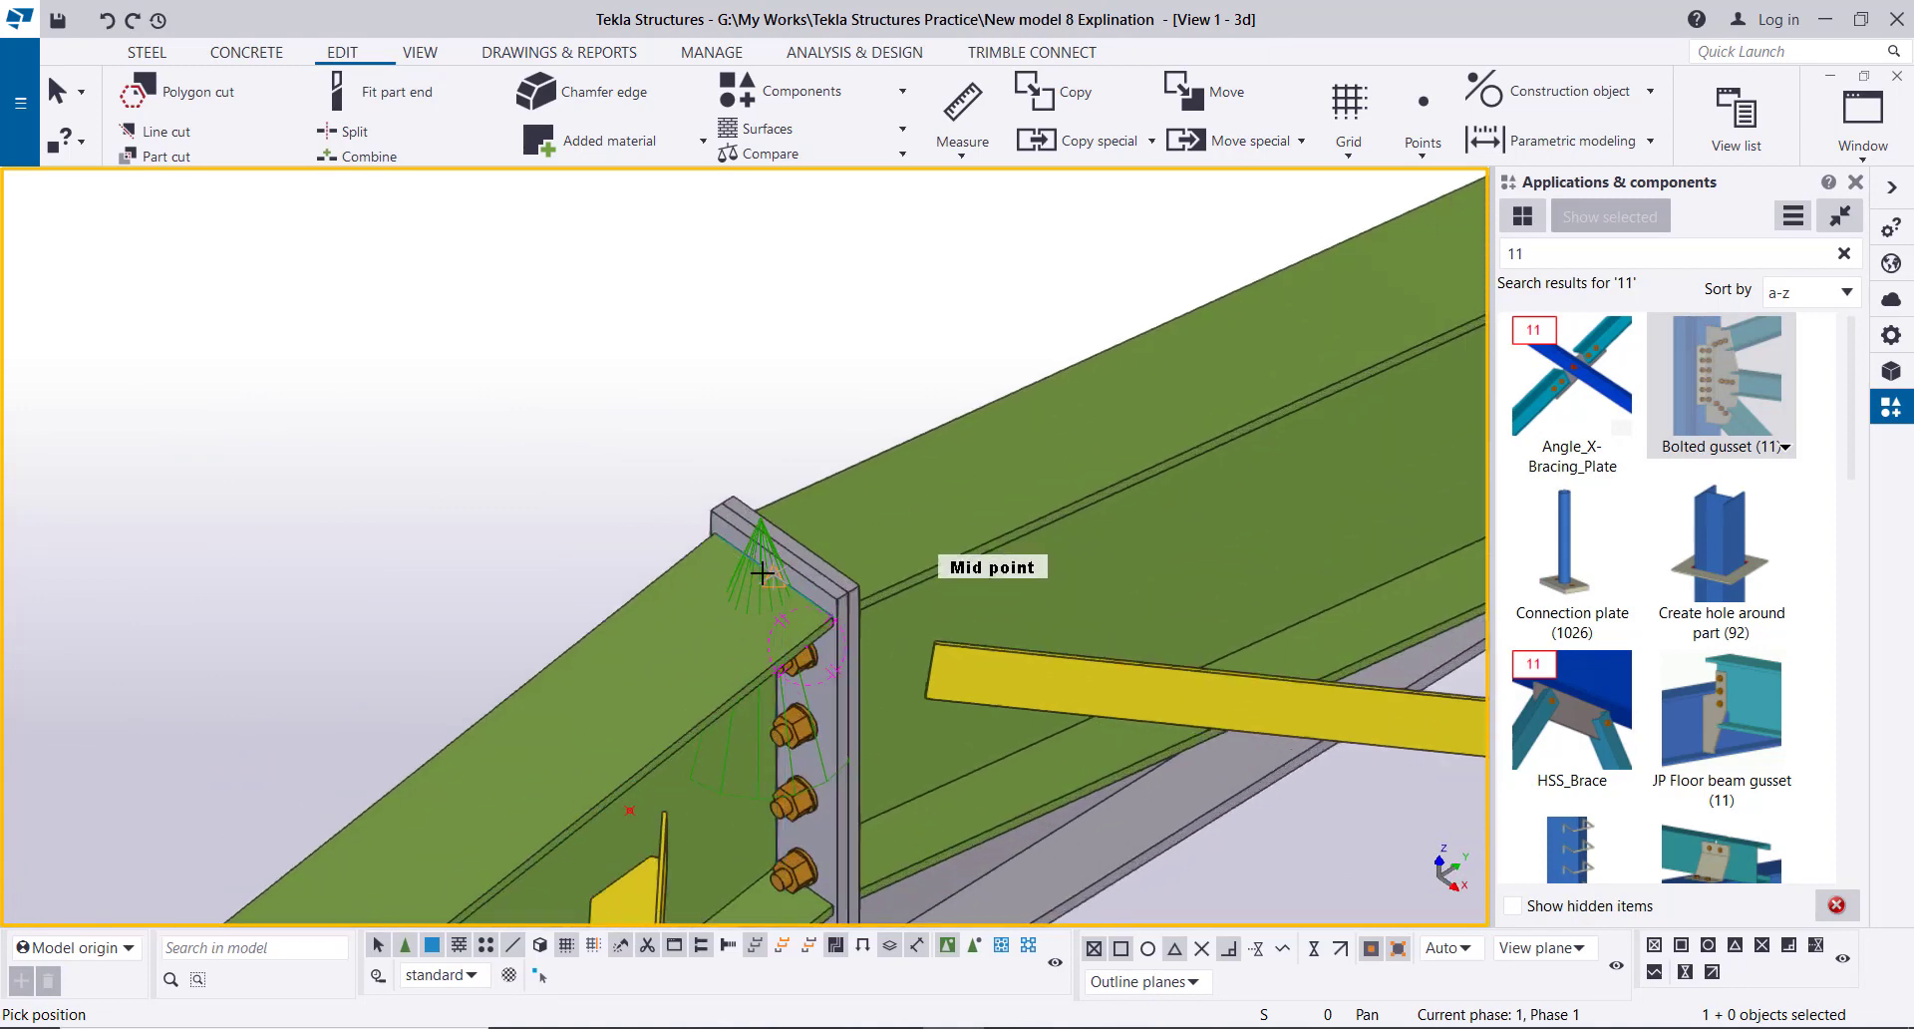
{"action": "left_click", "coordinate": [773, 581]}
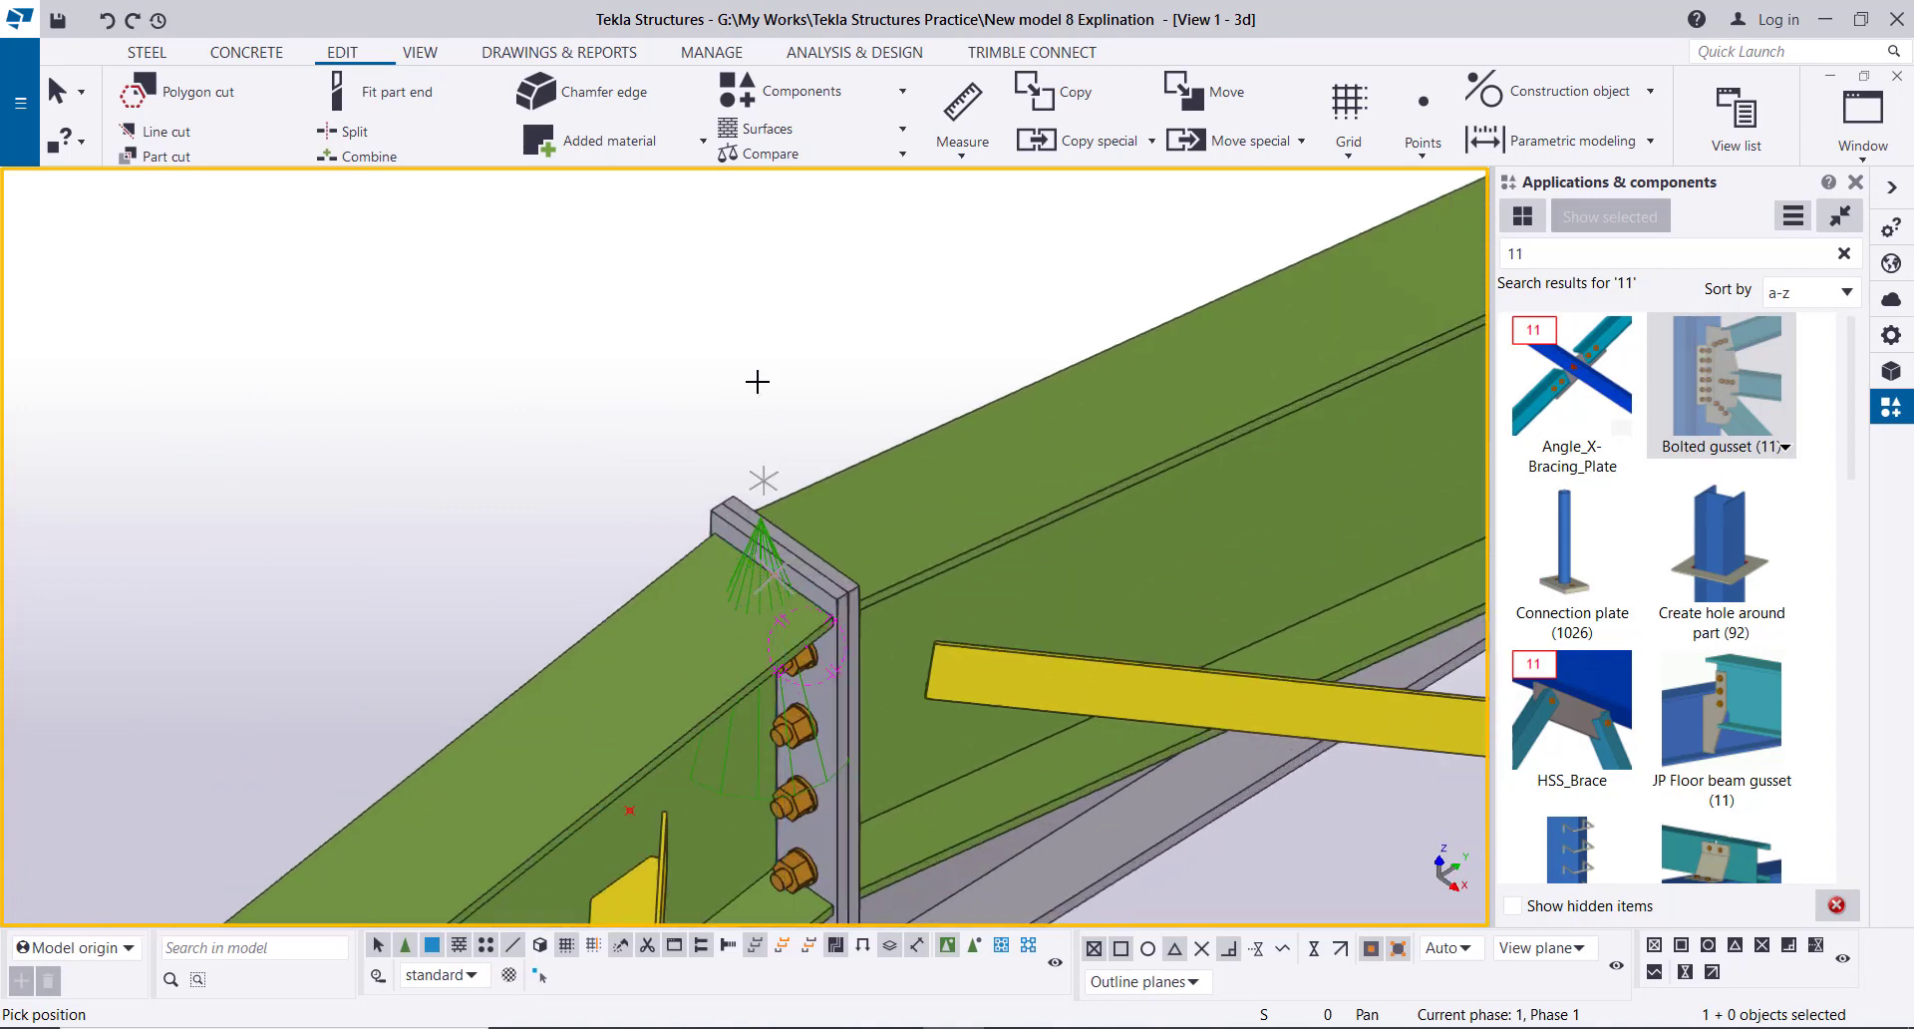
{"action": "right_click", "coordinate": [754, 370]}
{"action": "left_click", "coordinate": [771, 382]}
{"action": "scroll", "coordinate": [767, 357], "scroll_direction": "down", "scroll_amount": 3}
{"action": "scroll", "coordinate": [781, 447], "scroll_direction": "up", "scroll_amount": 2}
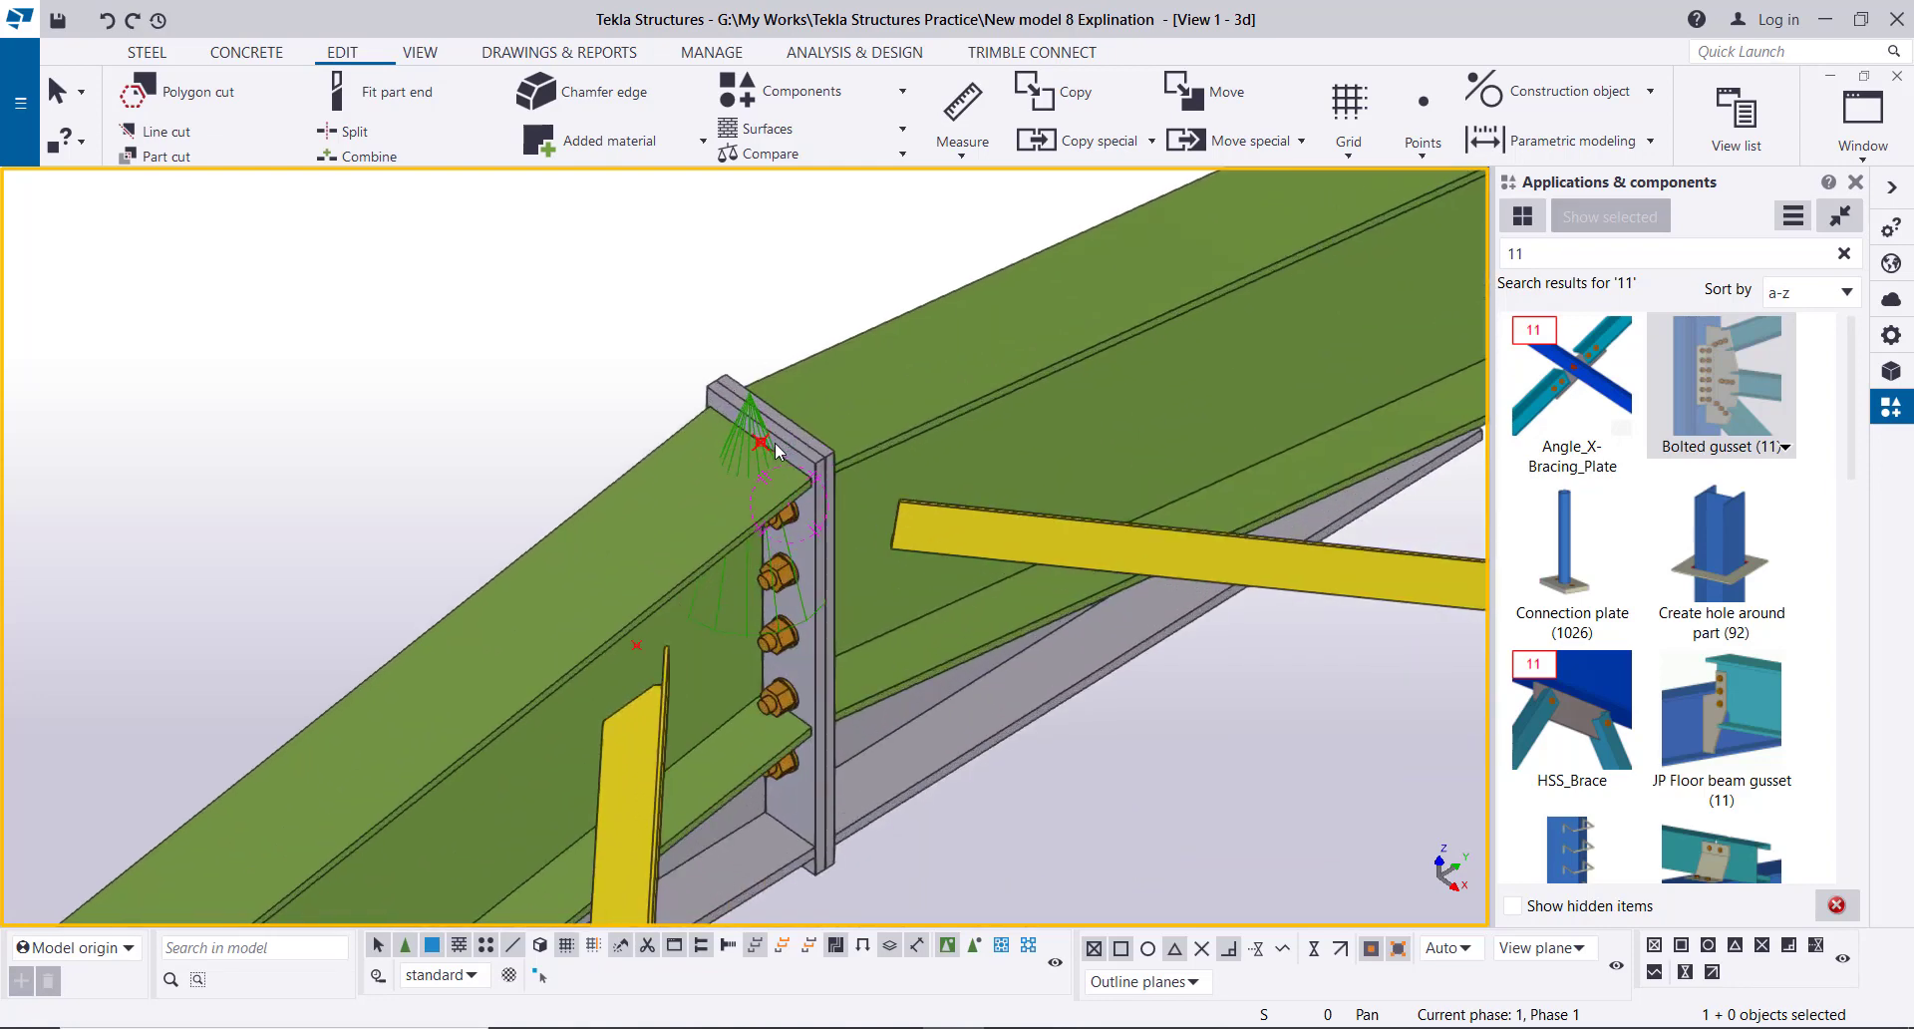
{"action": "right_click", "coordinate": [630, 201]}
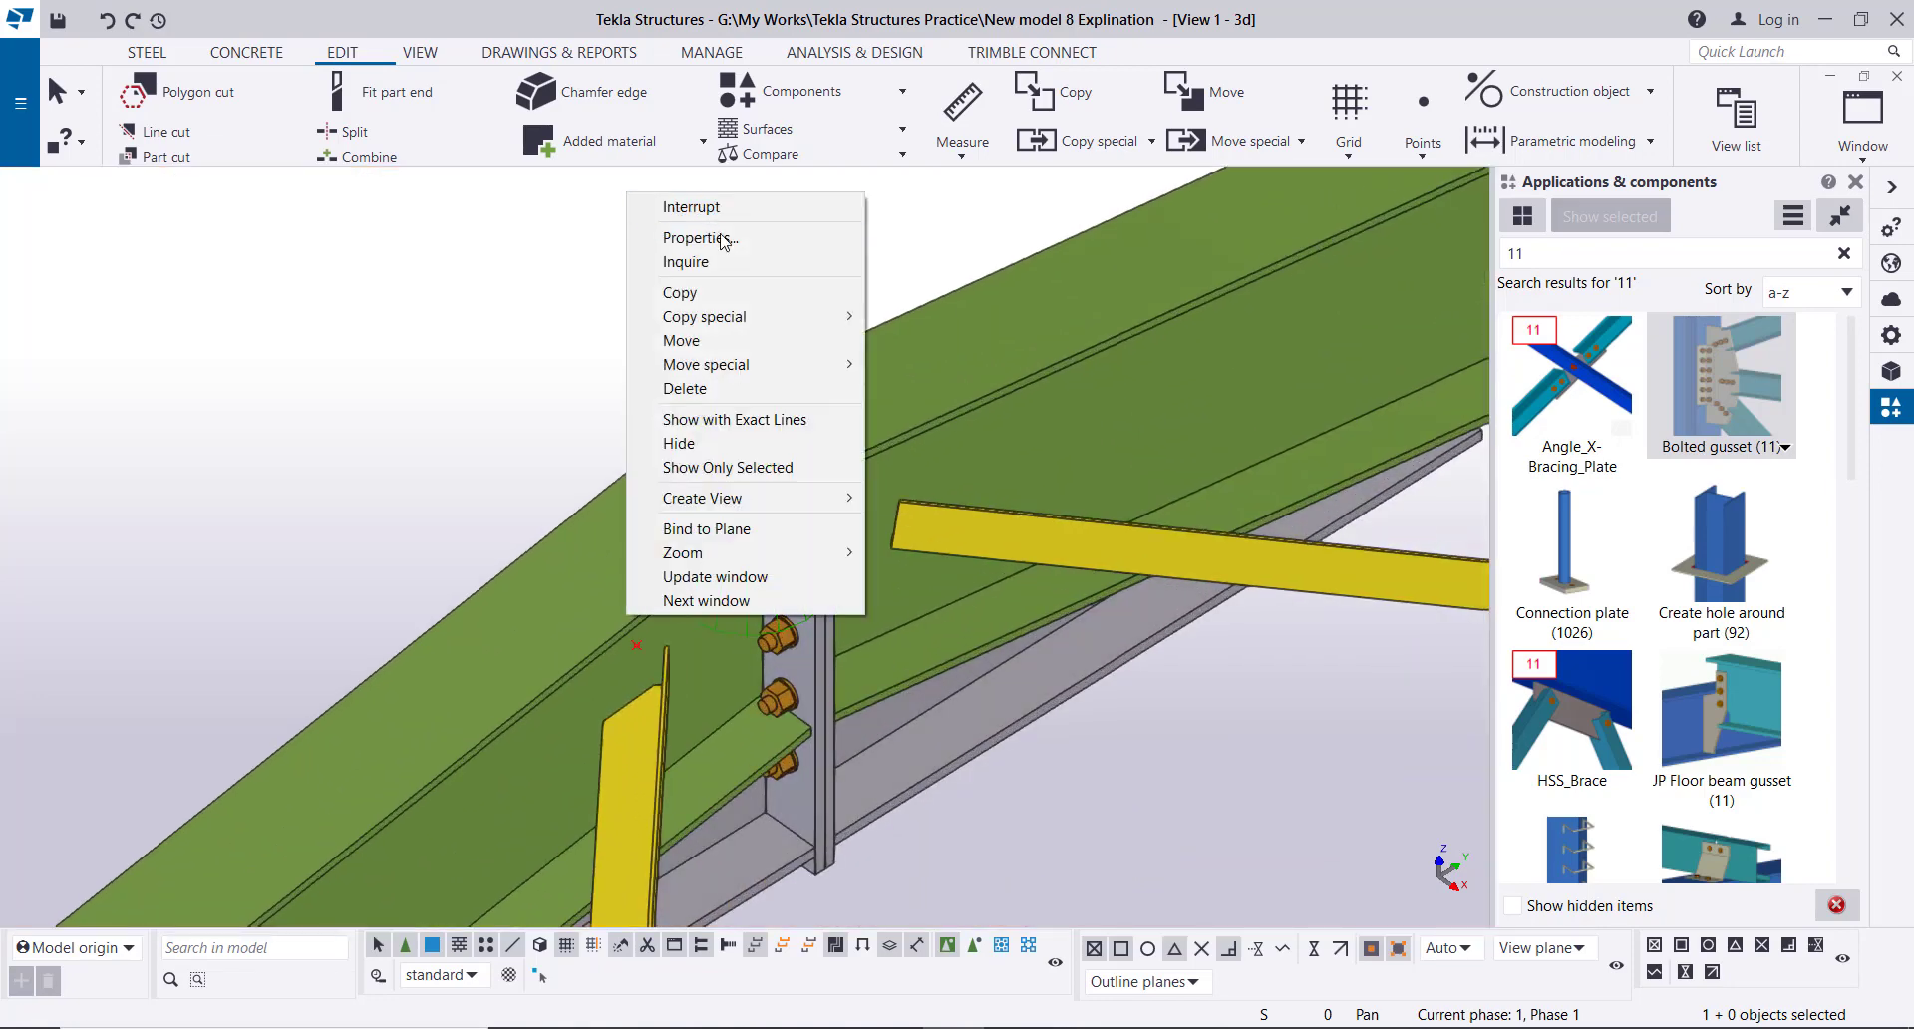
{"action": "mouse_move", "coordinate": [855, 366]}
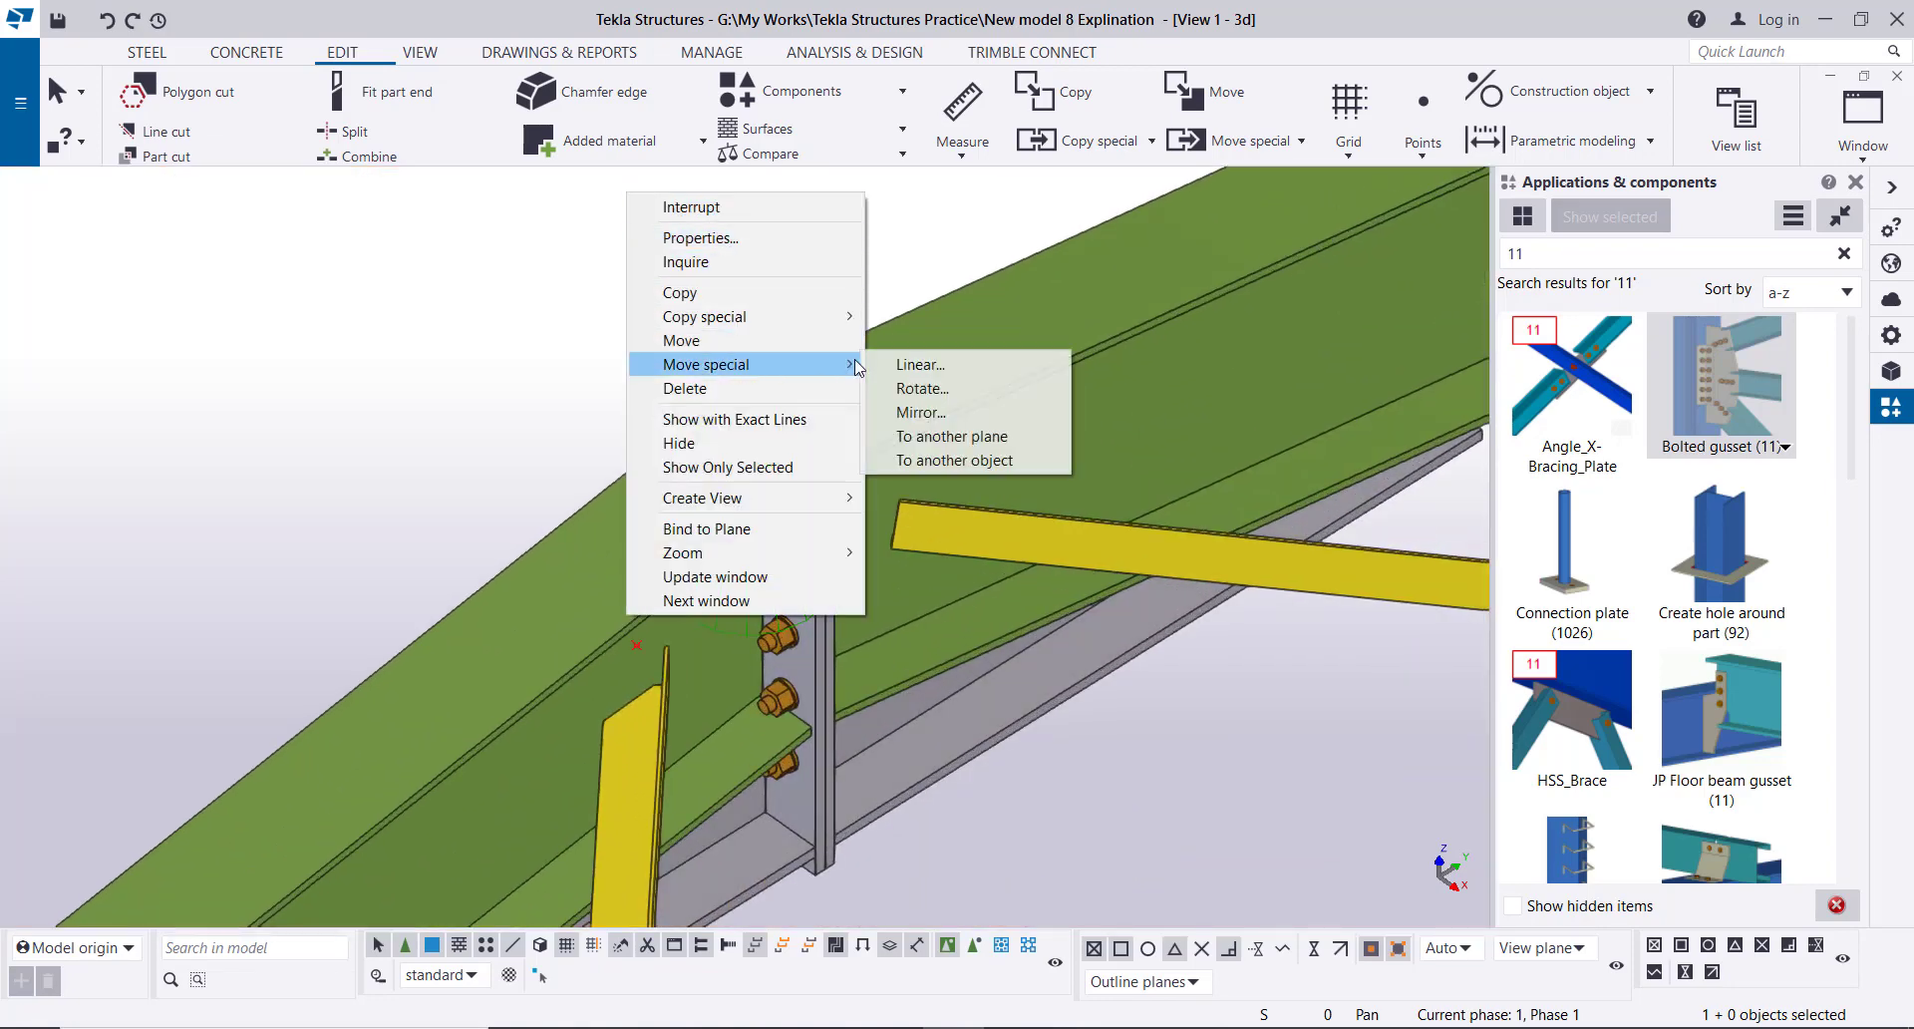
{"action": "left_click", "coordinate": [922, 365]}
{"action": "key", "text": "Return"}
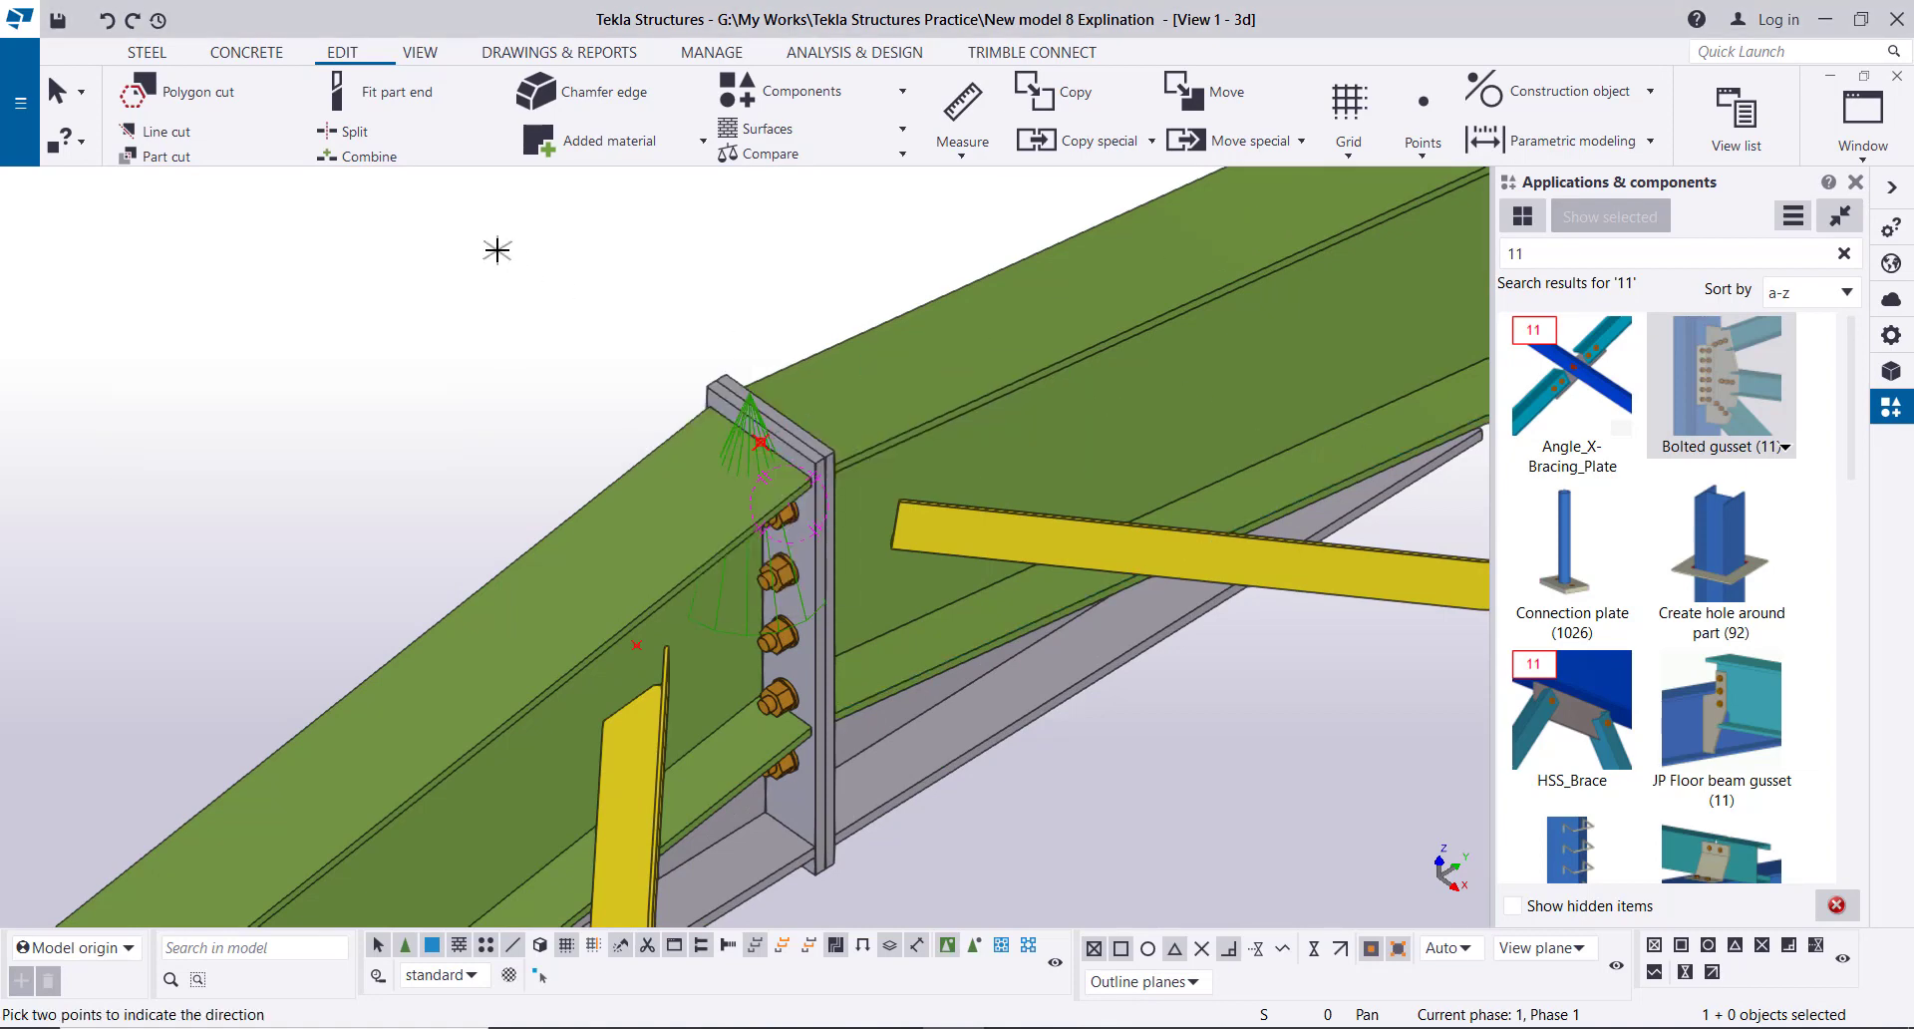
{"action": "scroll", "coordinate": [766, 353], "scroll_direction": "down", "scroll_amount": 10}
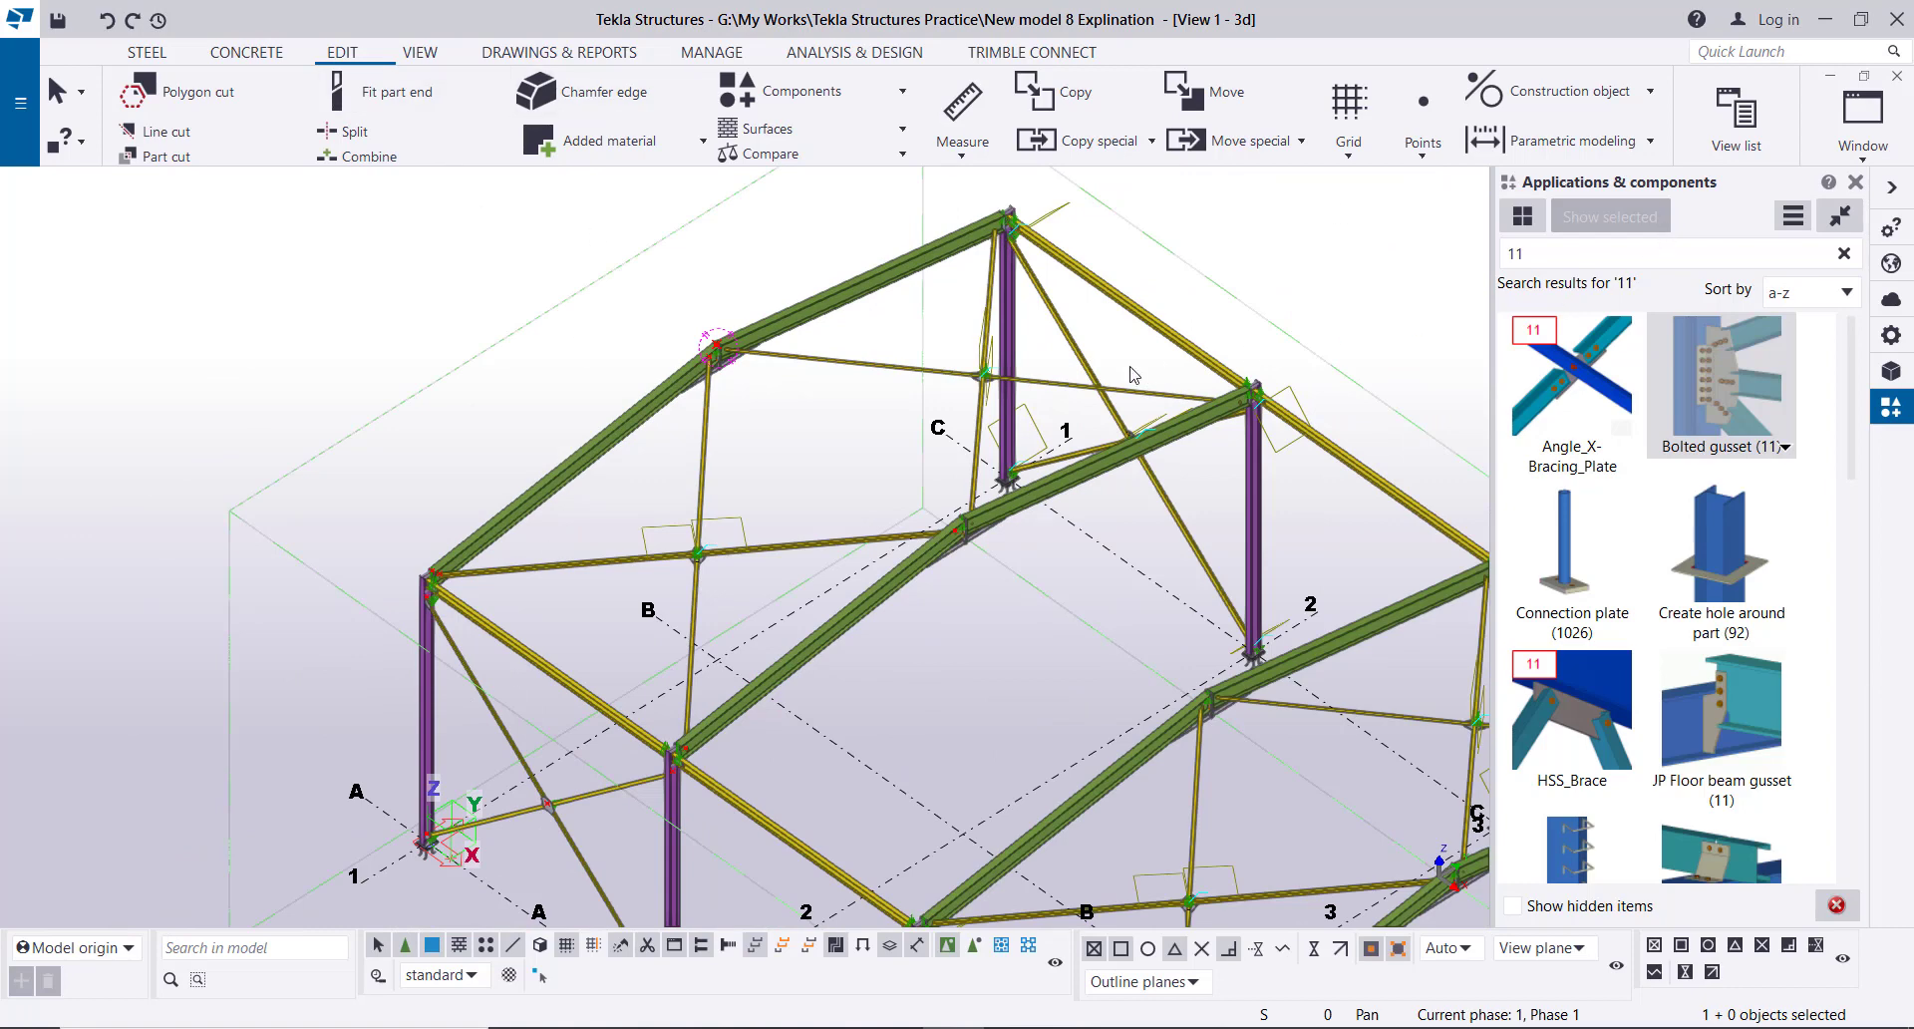
- Open the grid 1 elevation view and set the work plane with one point at the rafter's lower end near grid A
{"action": "key", "text": "ctrl+i"}
{"action": "left_click", "coordinate": [796, 638]}
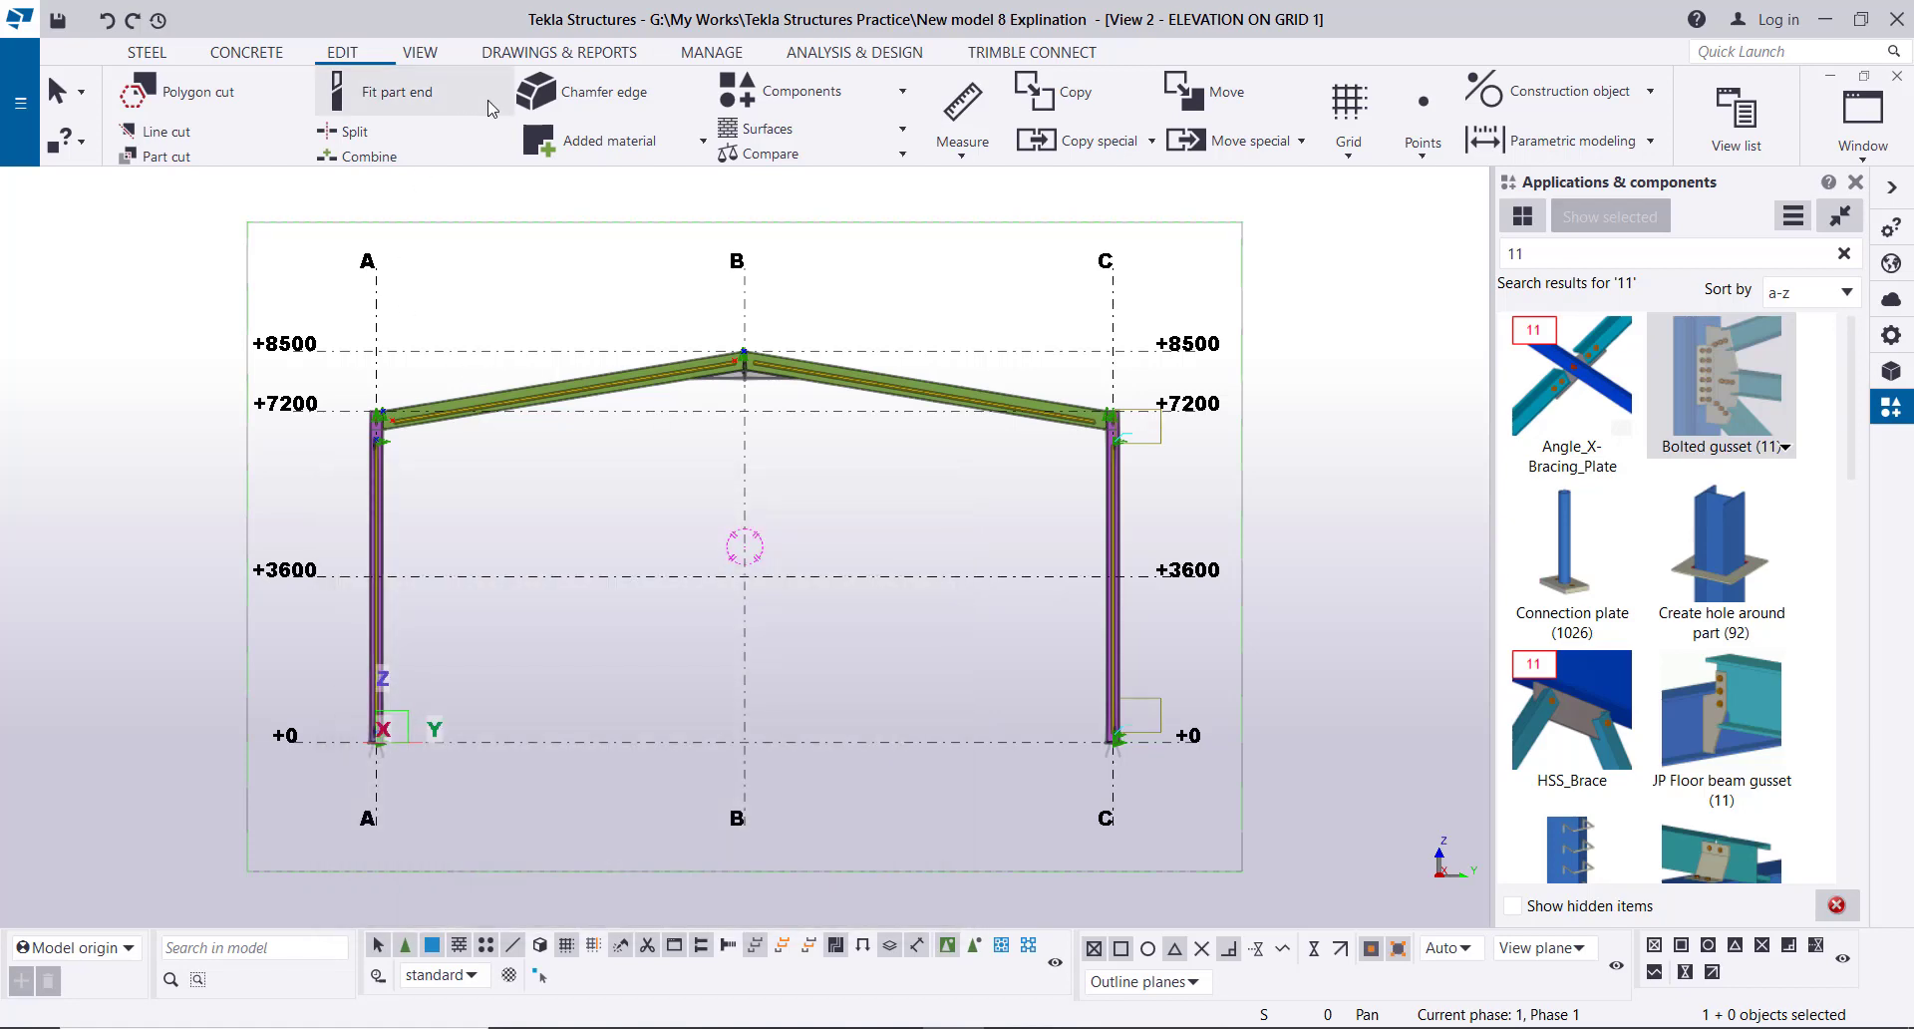
{"action": "left_click", "coordinate": [417, 53]}
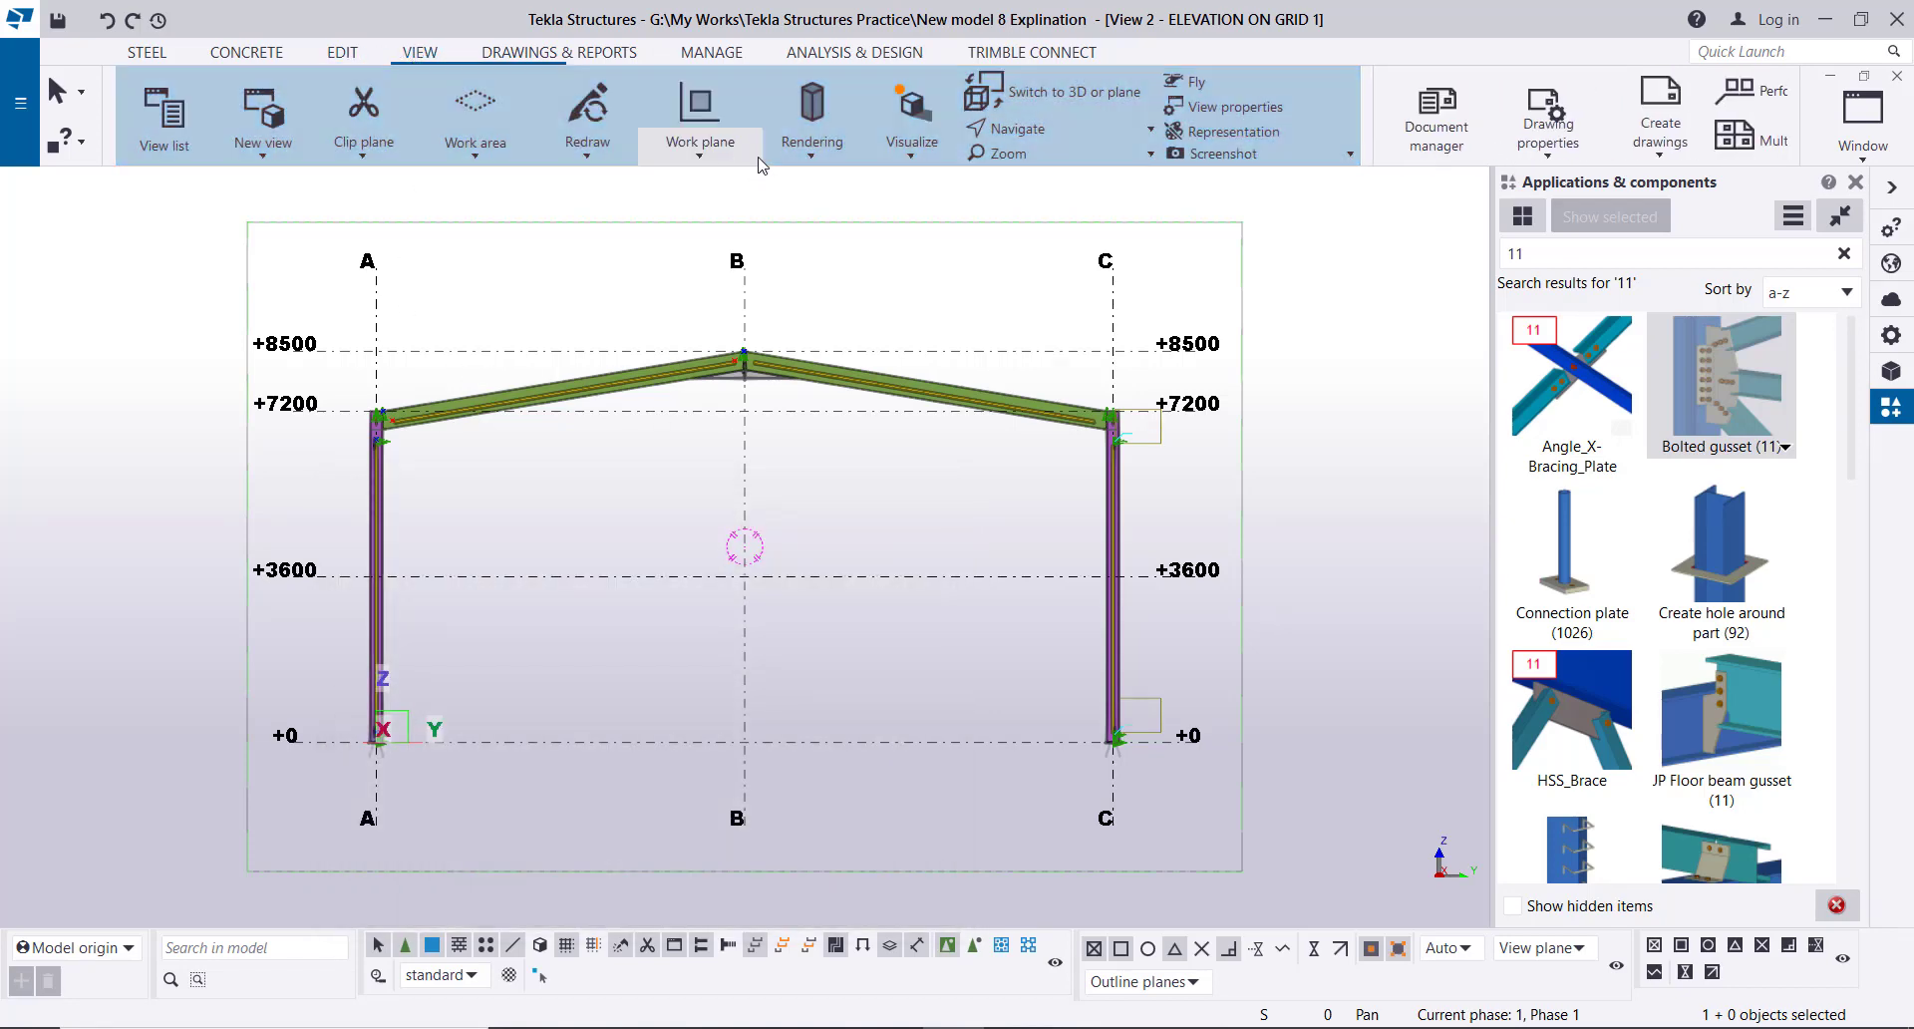
{"action": "left_click", "coordinate": [700, 141]}
{"action": "left_click", "coordinate": [668, 280]}
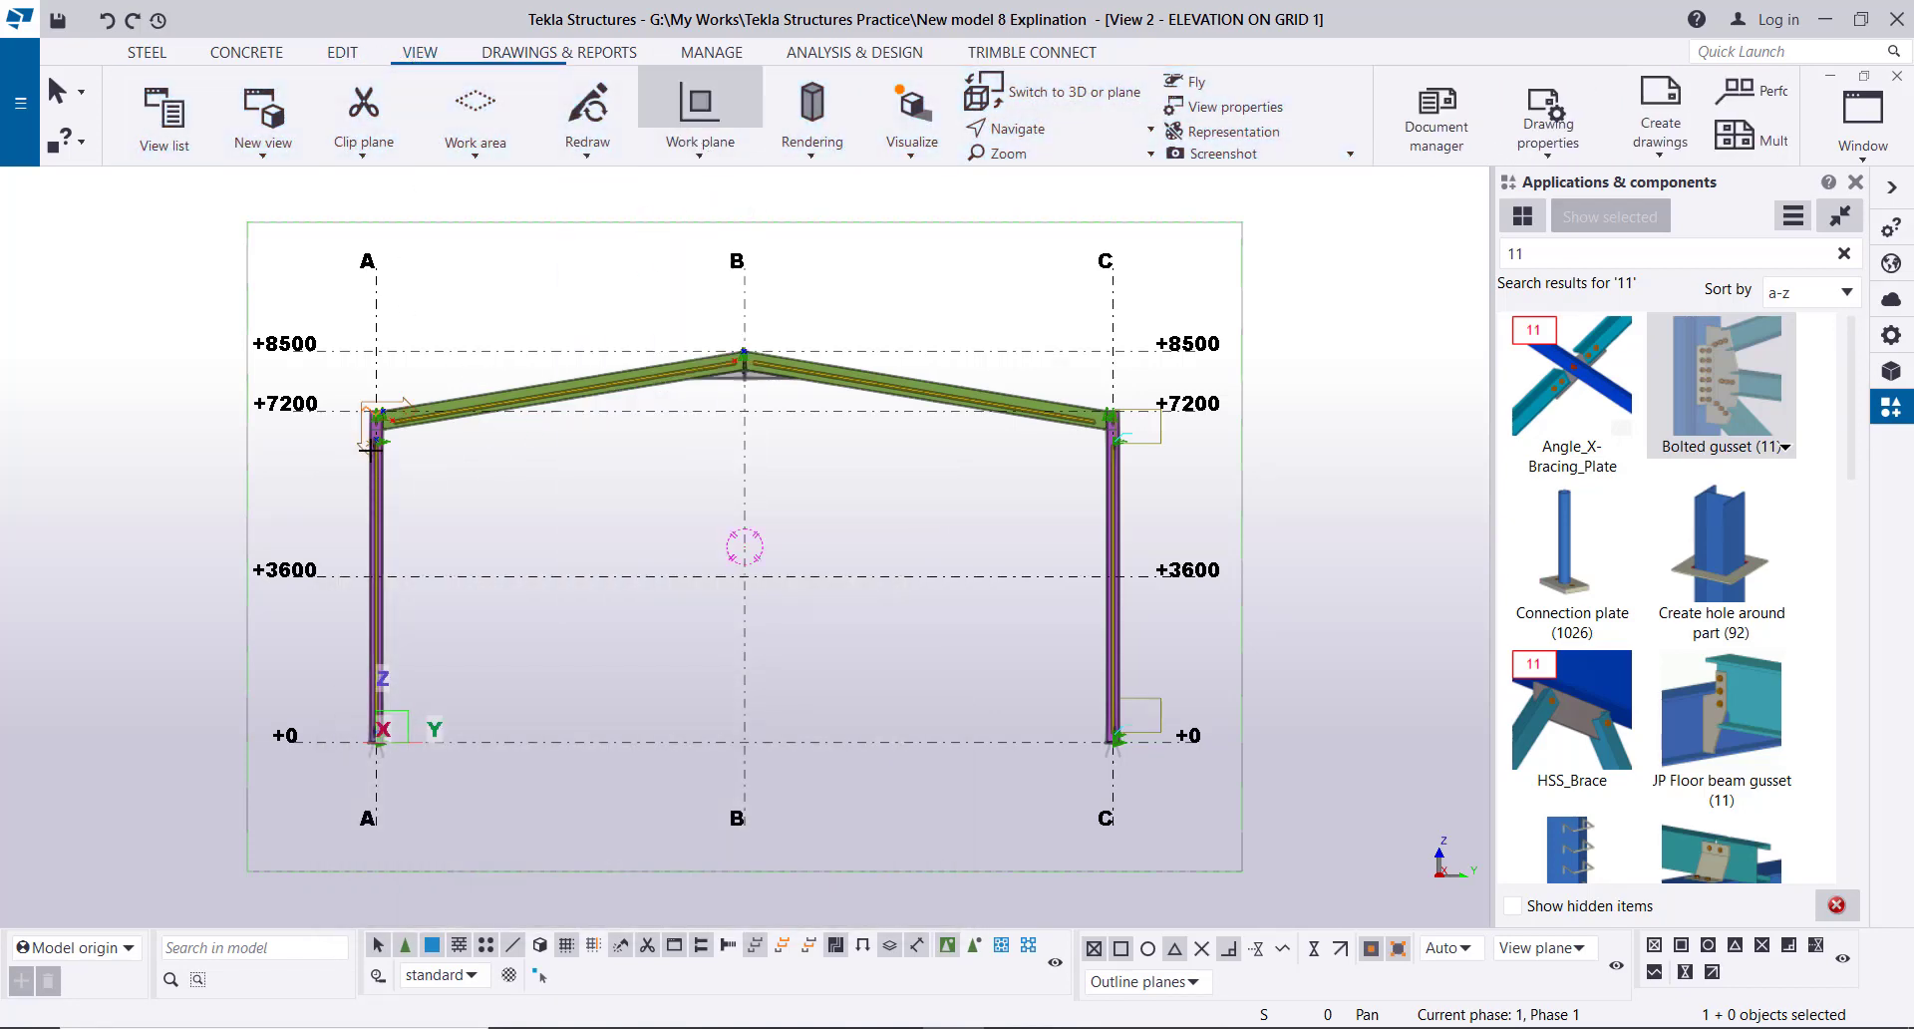
{"action": "scroll", "coordinate": [389, 409], "scroll_direction": "up", "scroll_amount": 5}
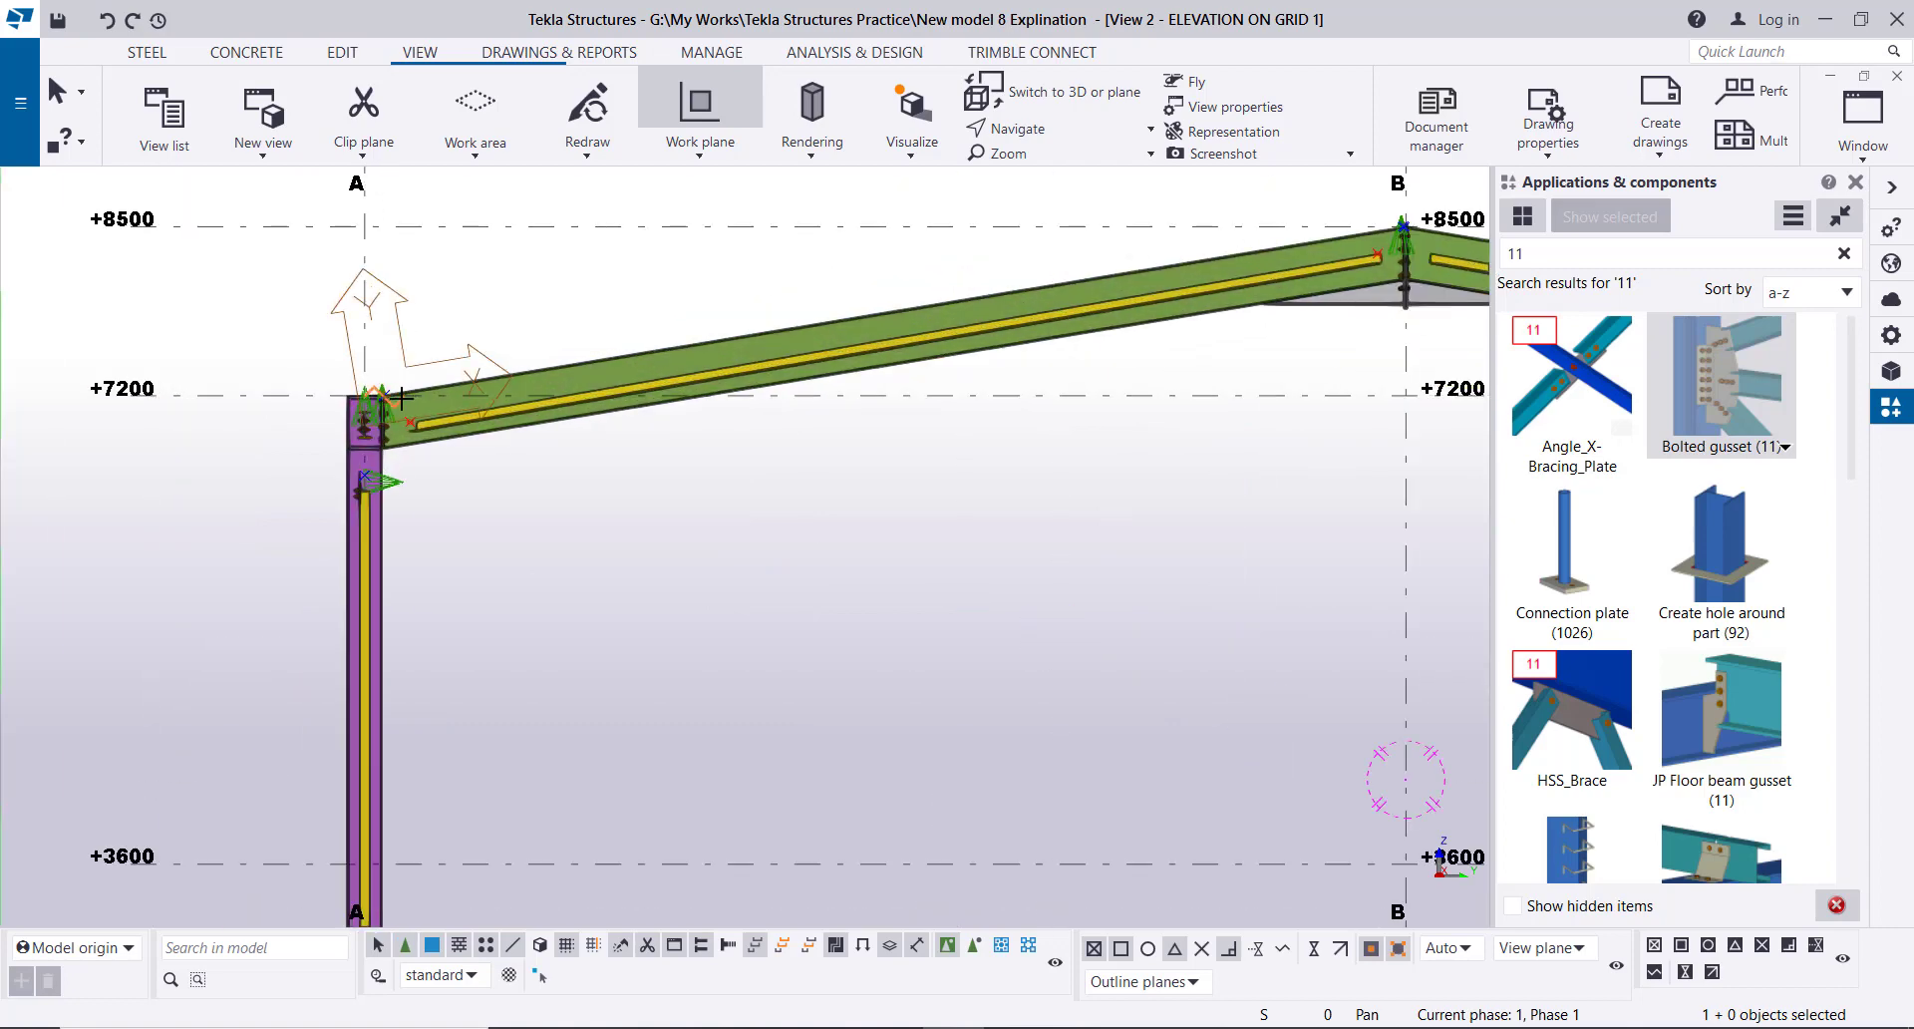
{"action": "left_click", "coordinate": [400, 398]}
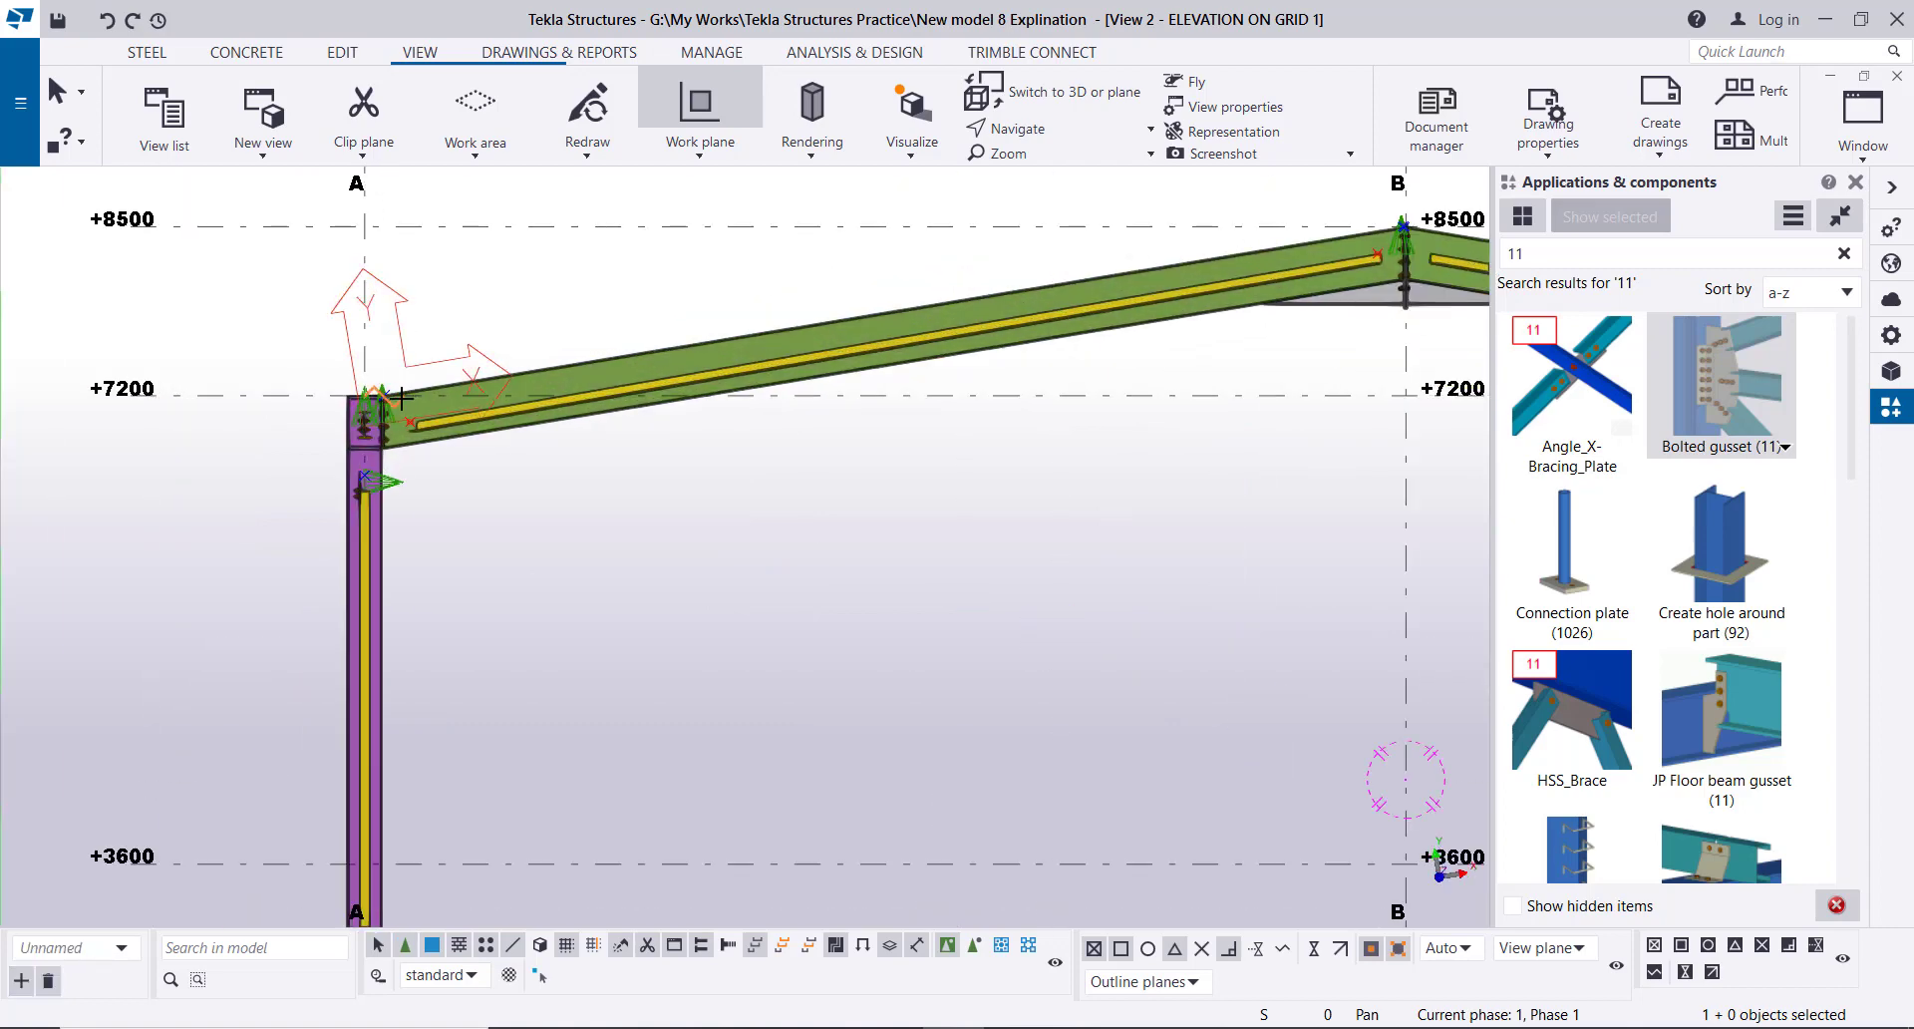
{"action": "right_click", "coordinate": [551, 262]}
{"action": "left_click", "coordinate": [623, 274]}
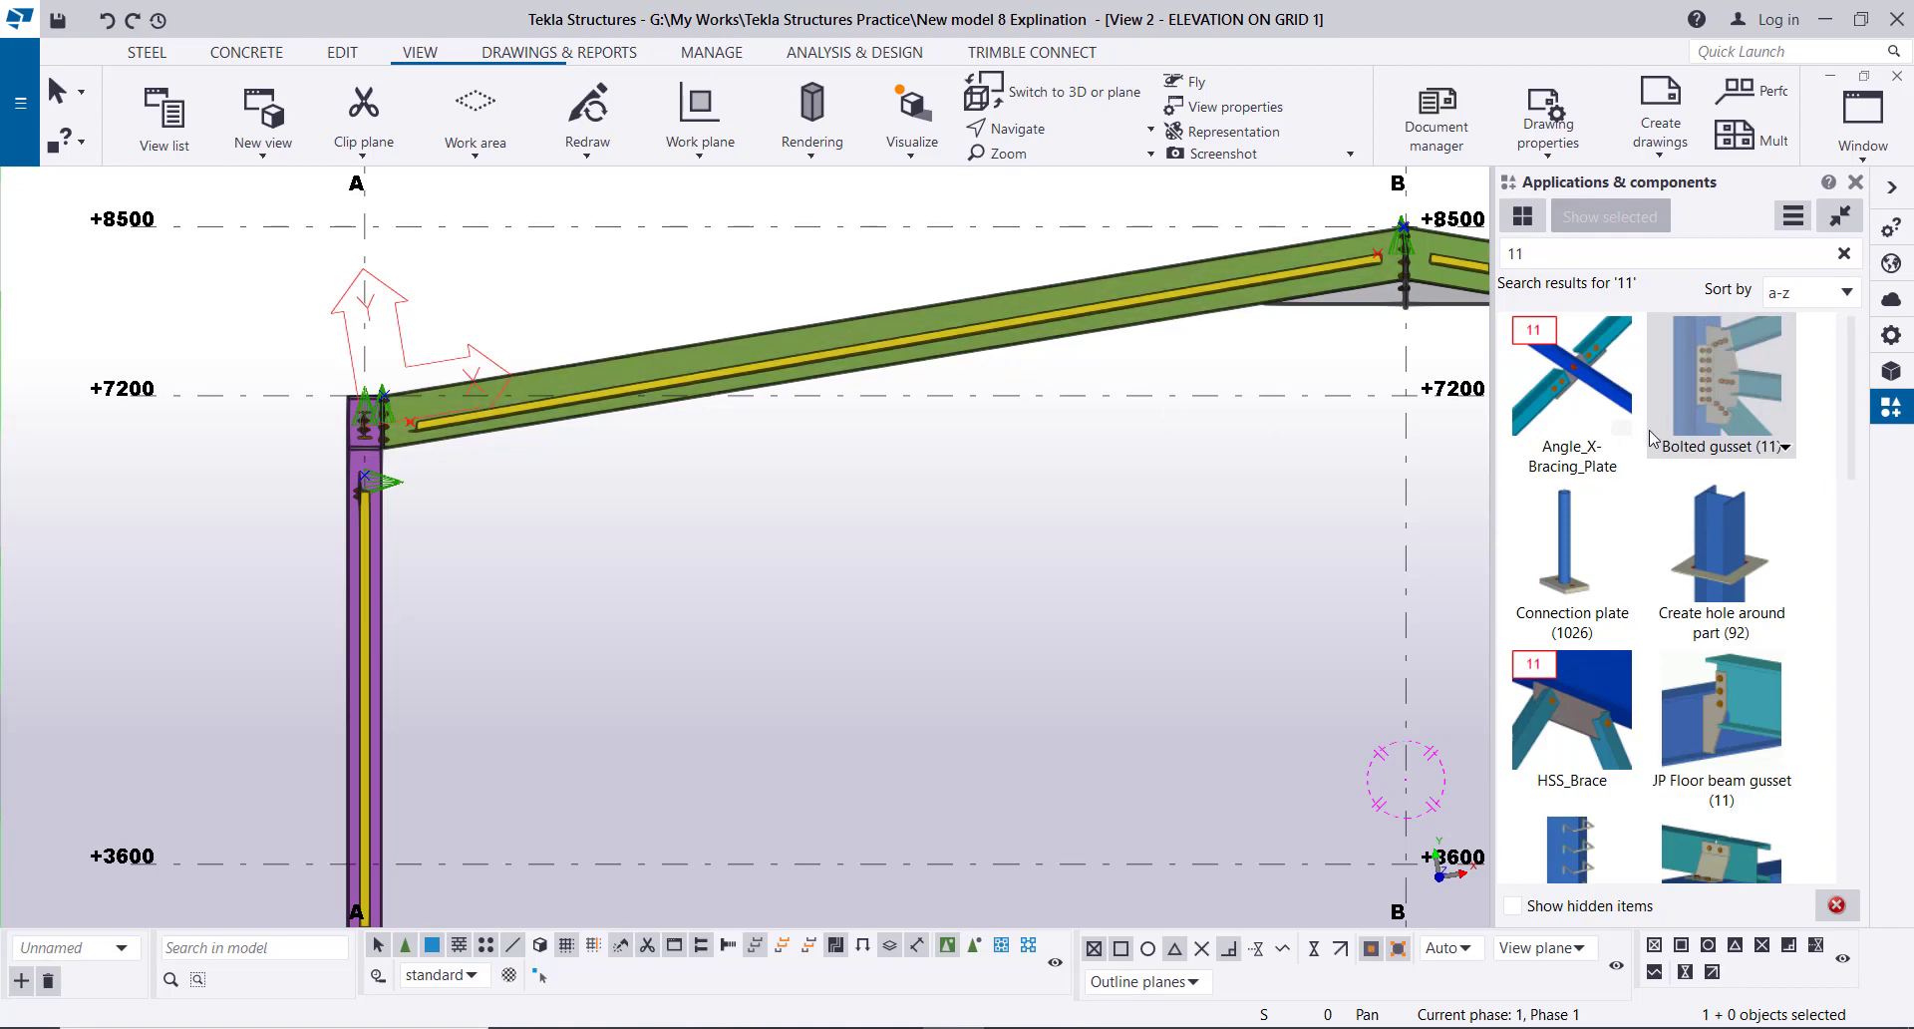
- Return to the 3D view and move the ridge point linearly by dX -200, with dY and dZ at 0
{"action": "left_click", "coordinate": [1862, 114]}
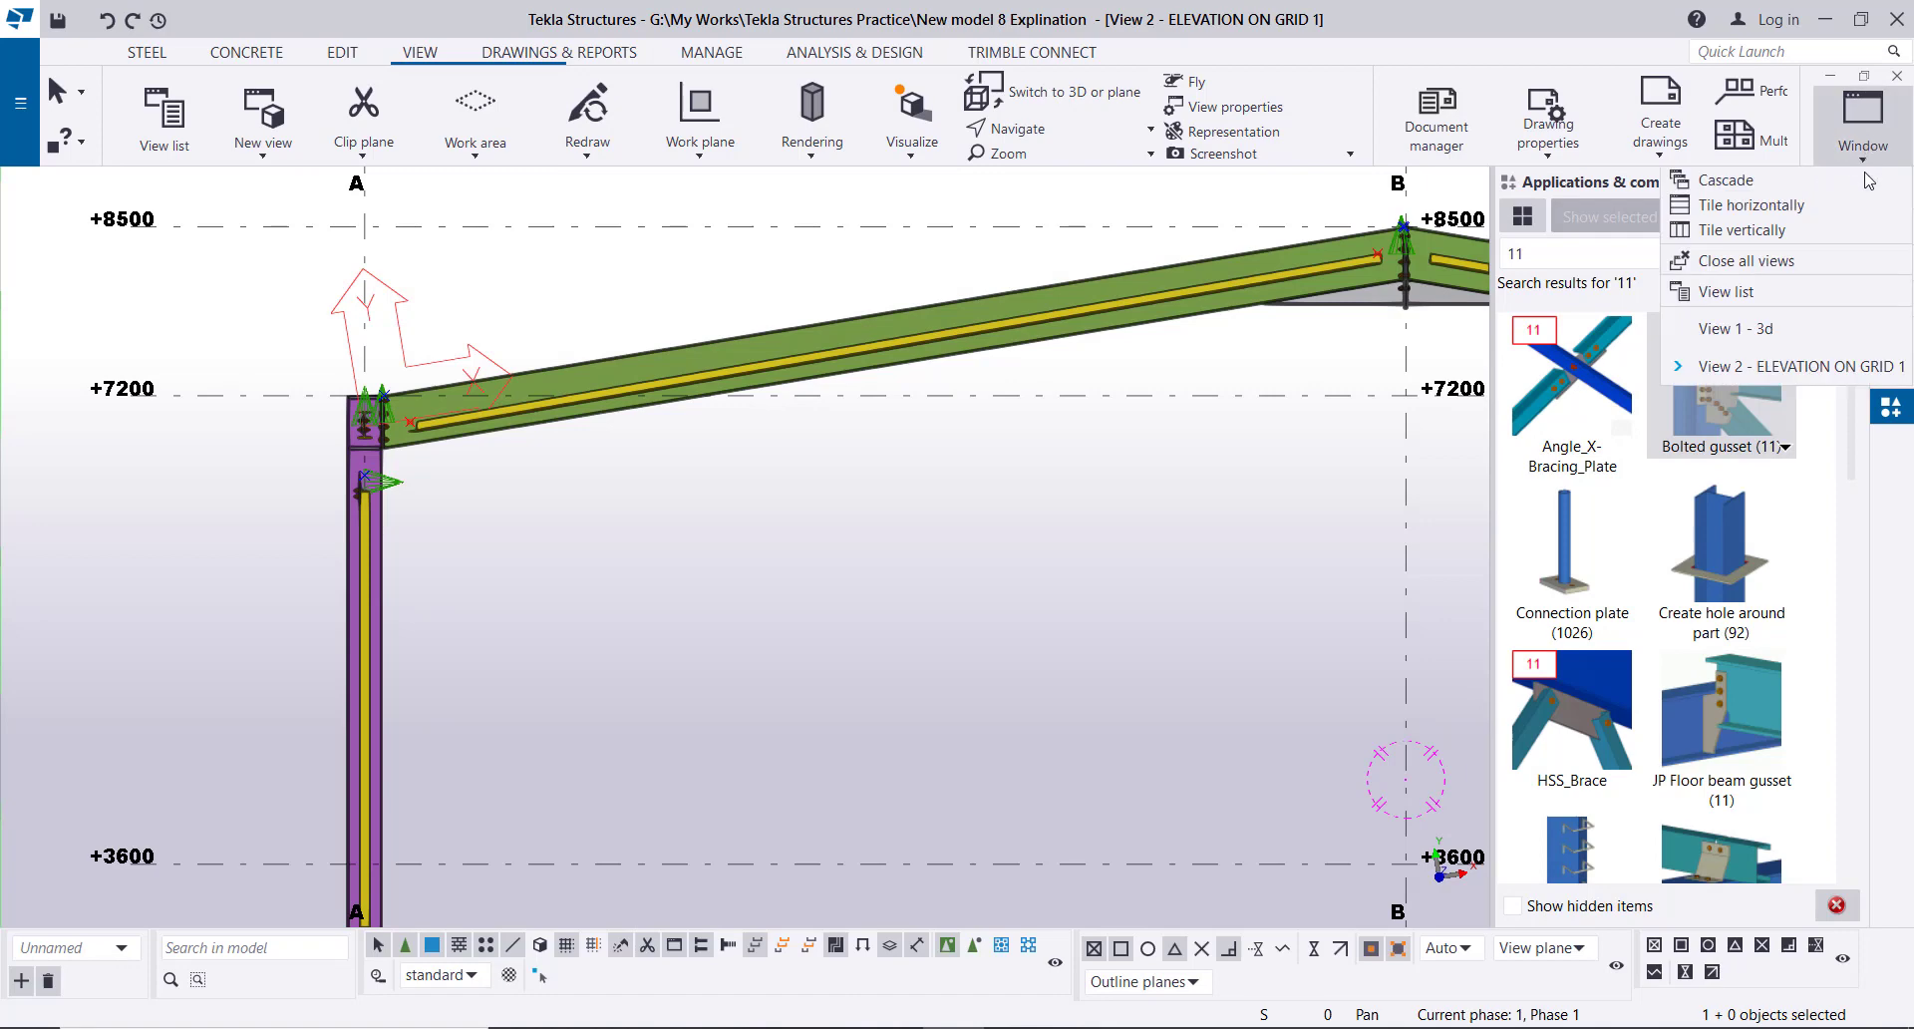
{"action": "left_click", "coordinate": [1814, 328]}
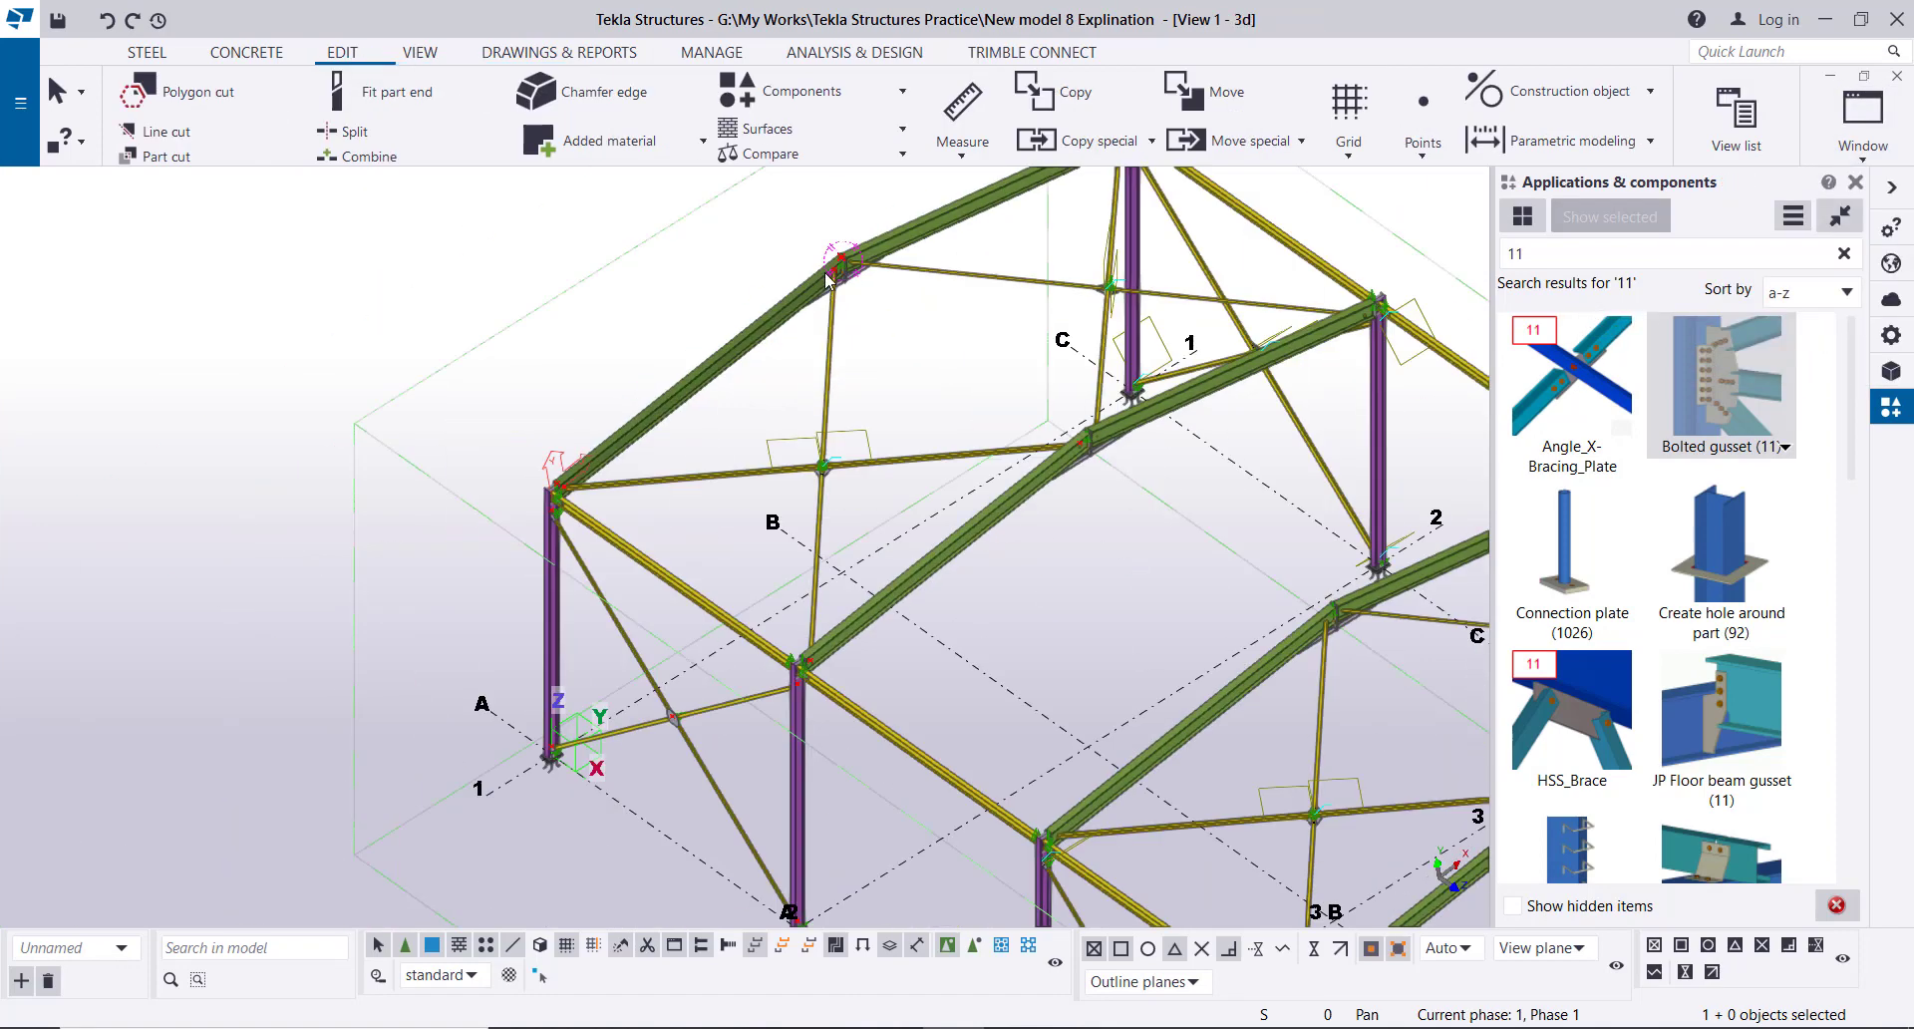
{"action": "scroll", "coordinate": [828, 282], "scroll_direction": "up", "scroll_amount": 8}
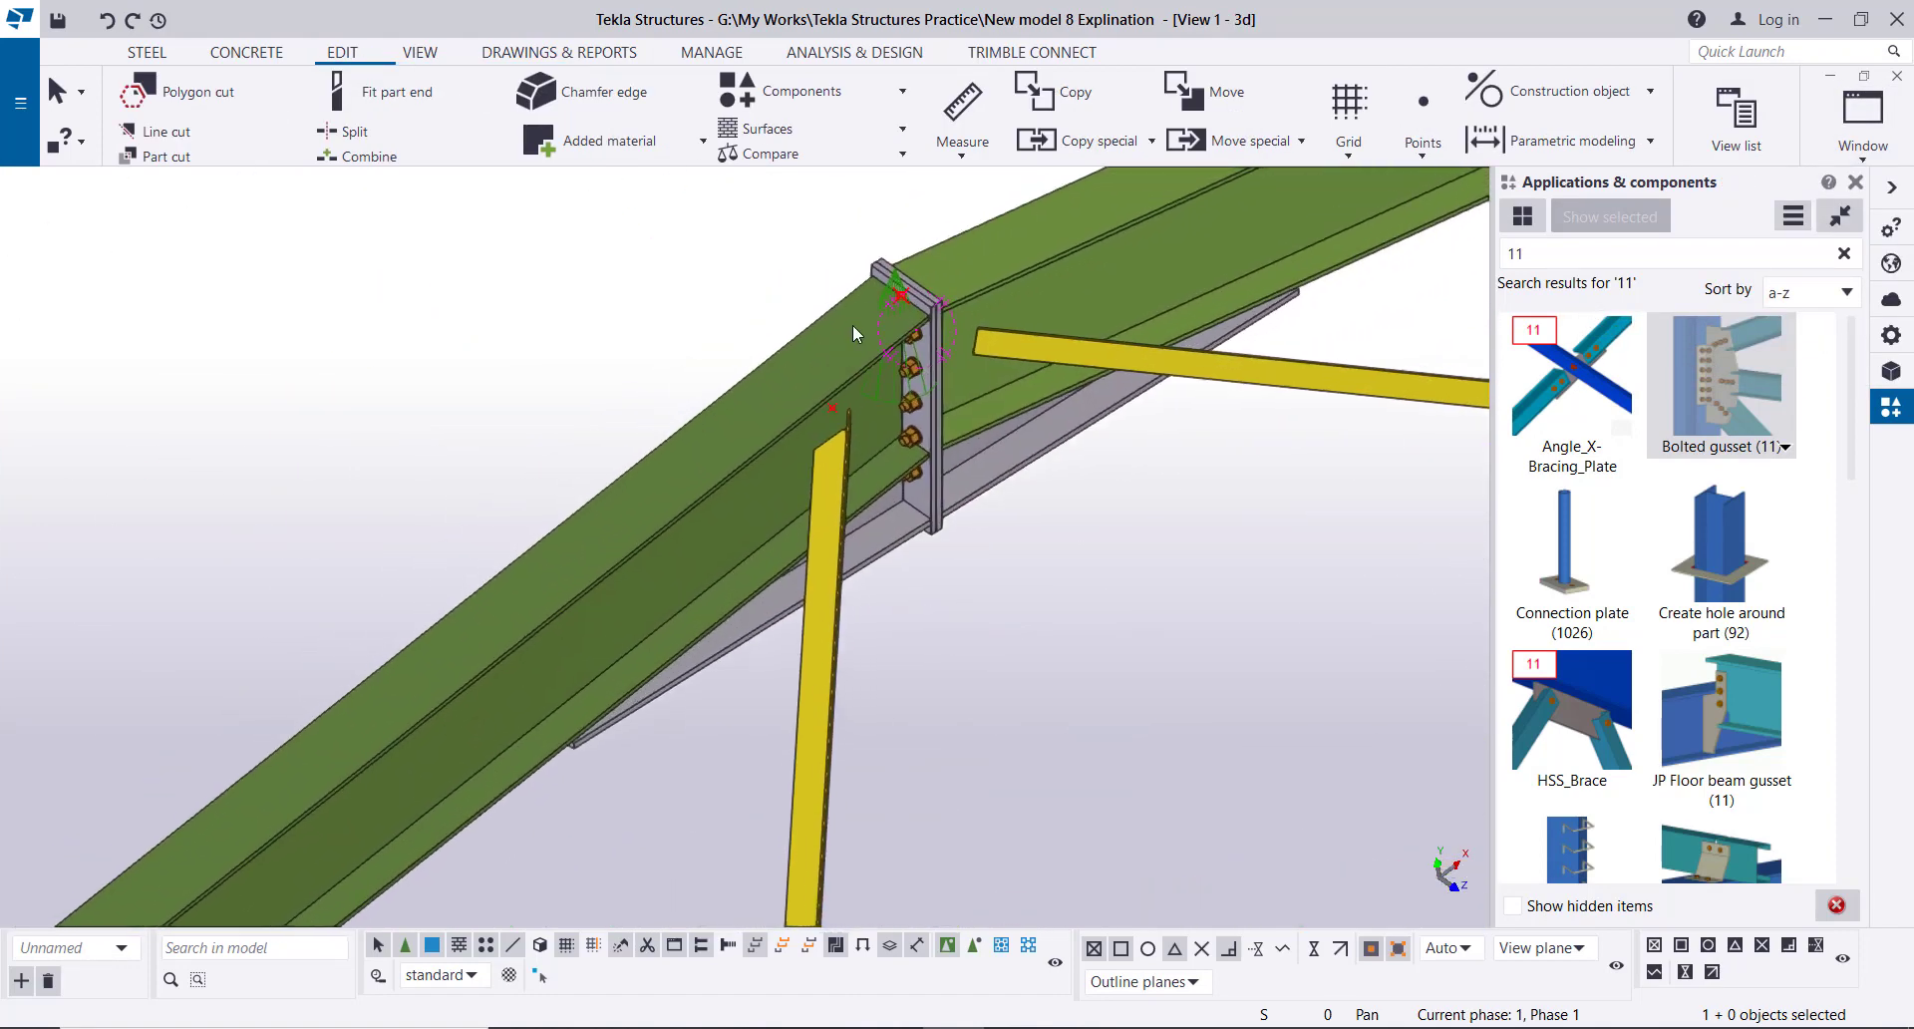
{"action": "scroll", "coordinate": [939, 279], "scroll_direction": "up", "scroll_amount": 2}
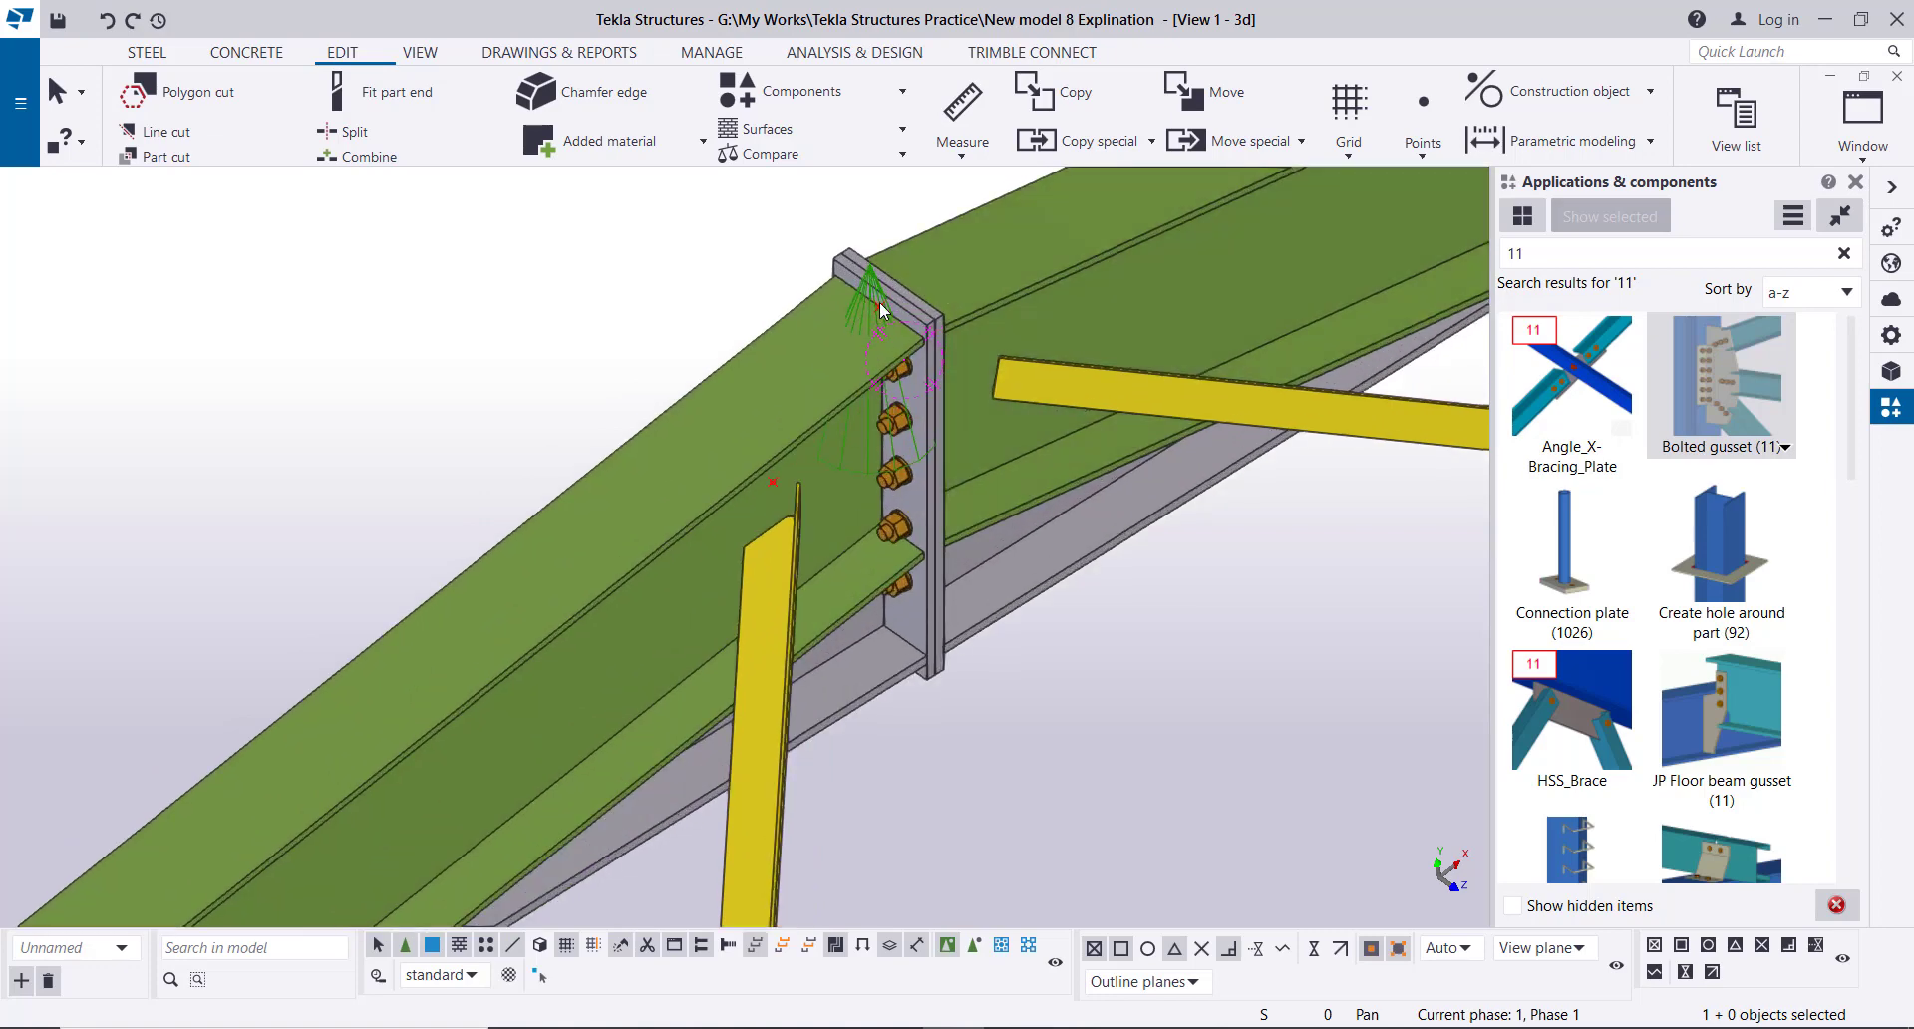
{"action": "right_click", "coordinate": [676, 257]}
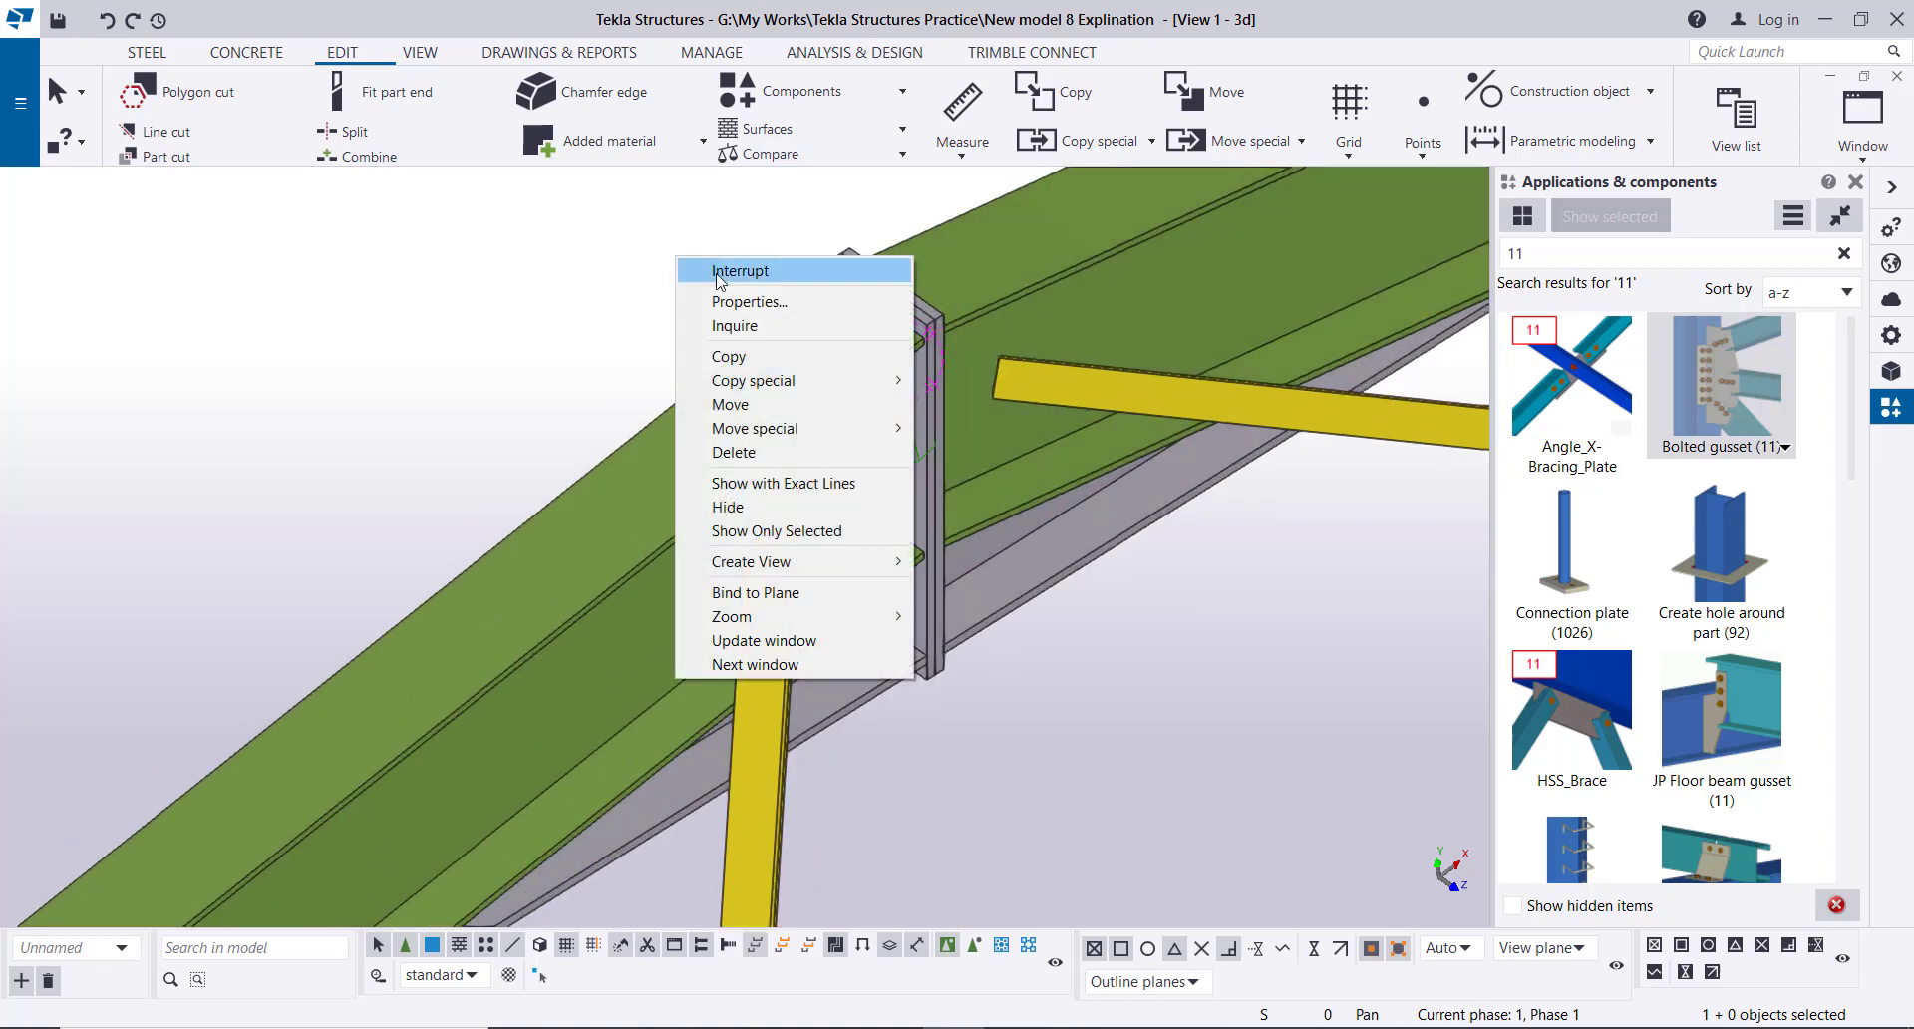
{"action": "mouse_move", "coordinate": [895, 427]}
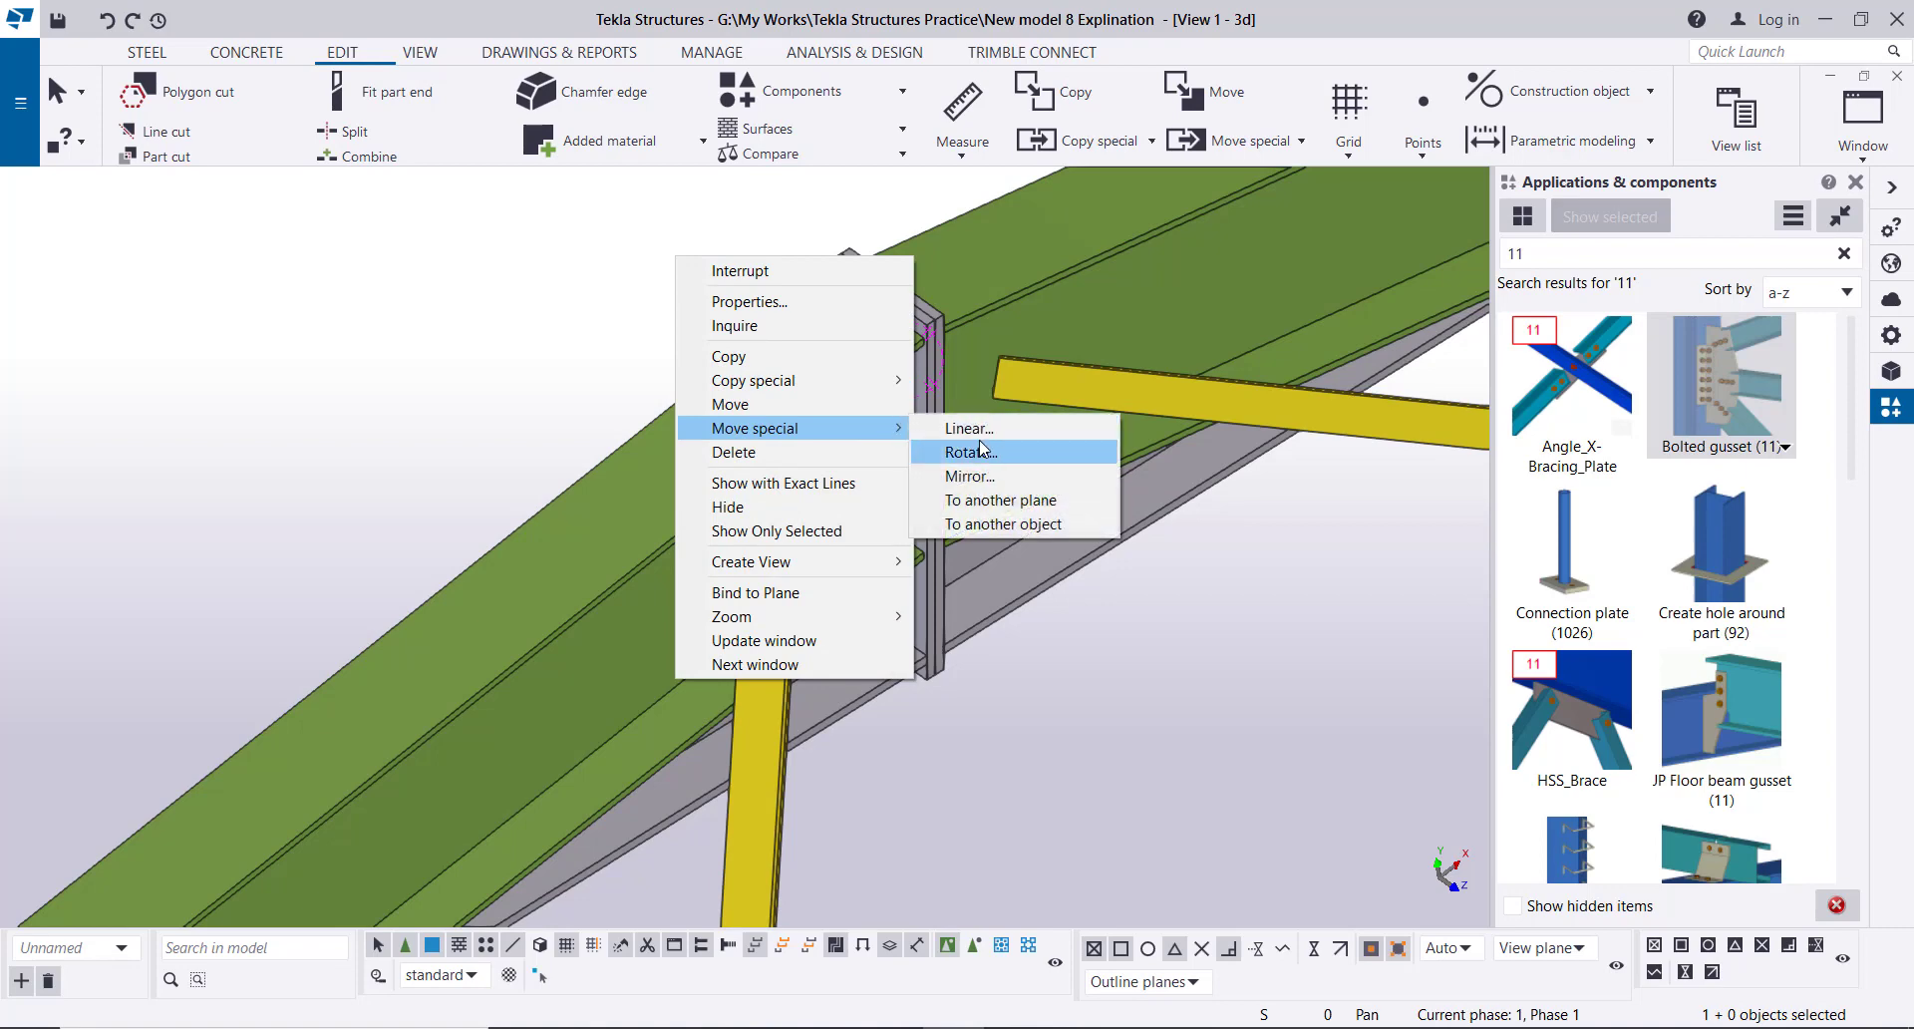
{"action": "left_click", "coordinate": [957, 427]}
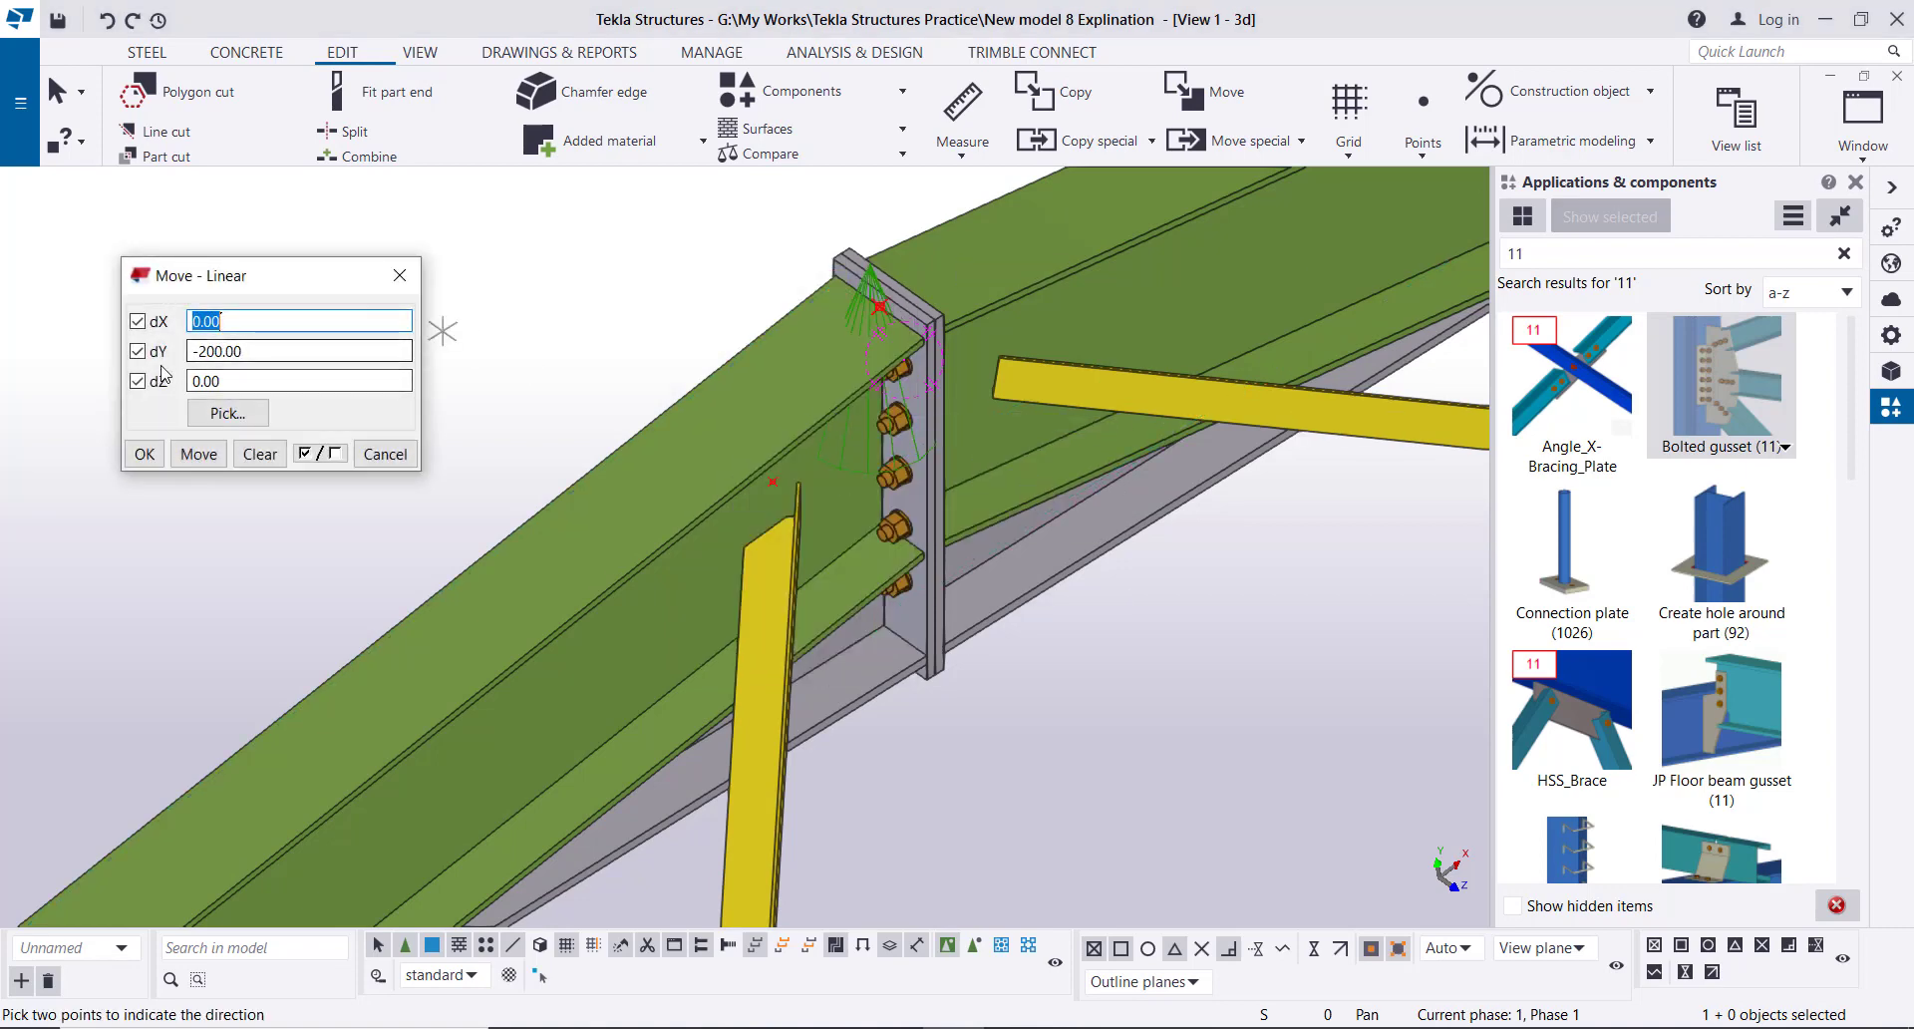
{"action": "double_click", "coordinate": [258, 351]}
{"action": "left_click", "coordinate": [261, 455]}
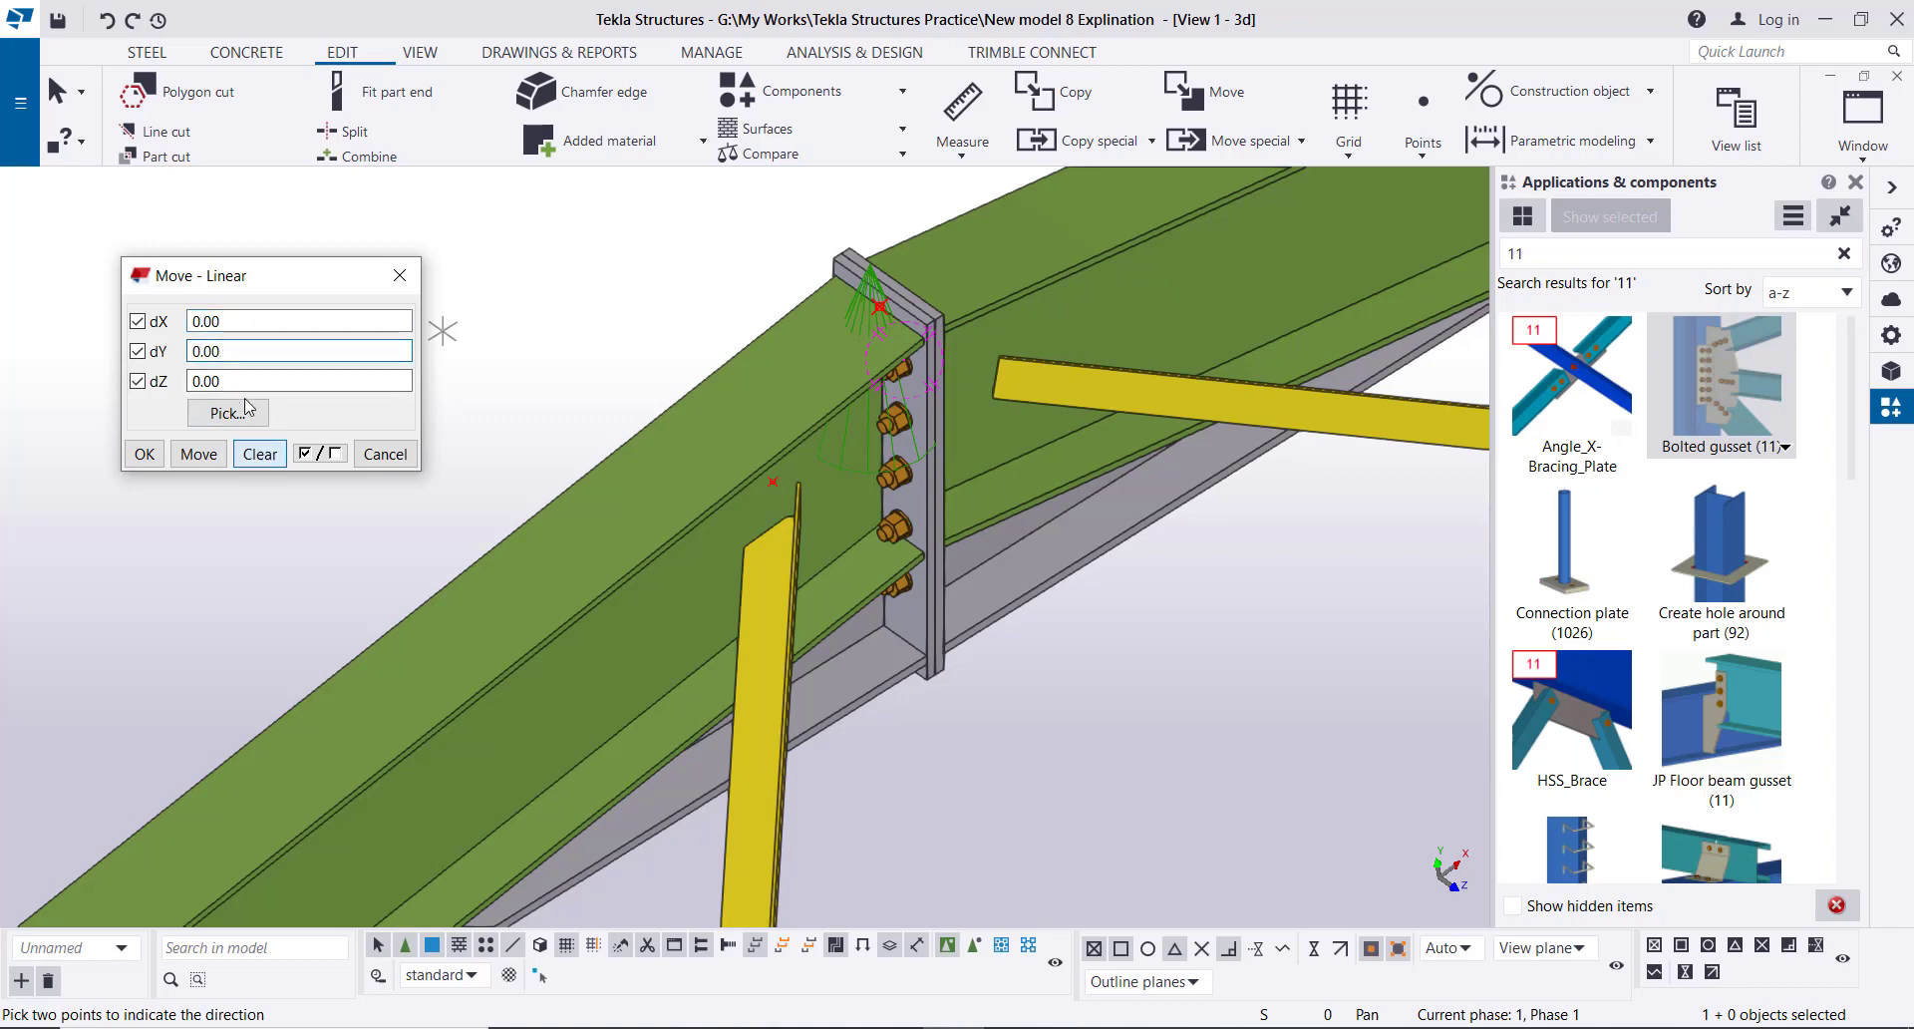
{"action": "left_click_drag", "start_coordinate": [224, 324], "coordinate": [174, 336]}
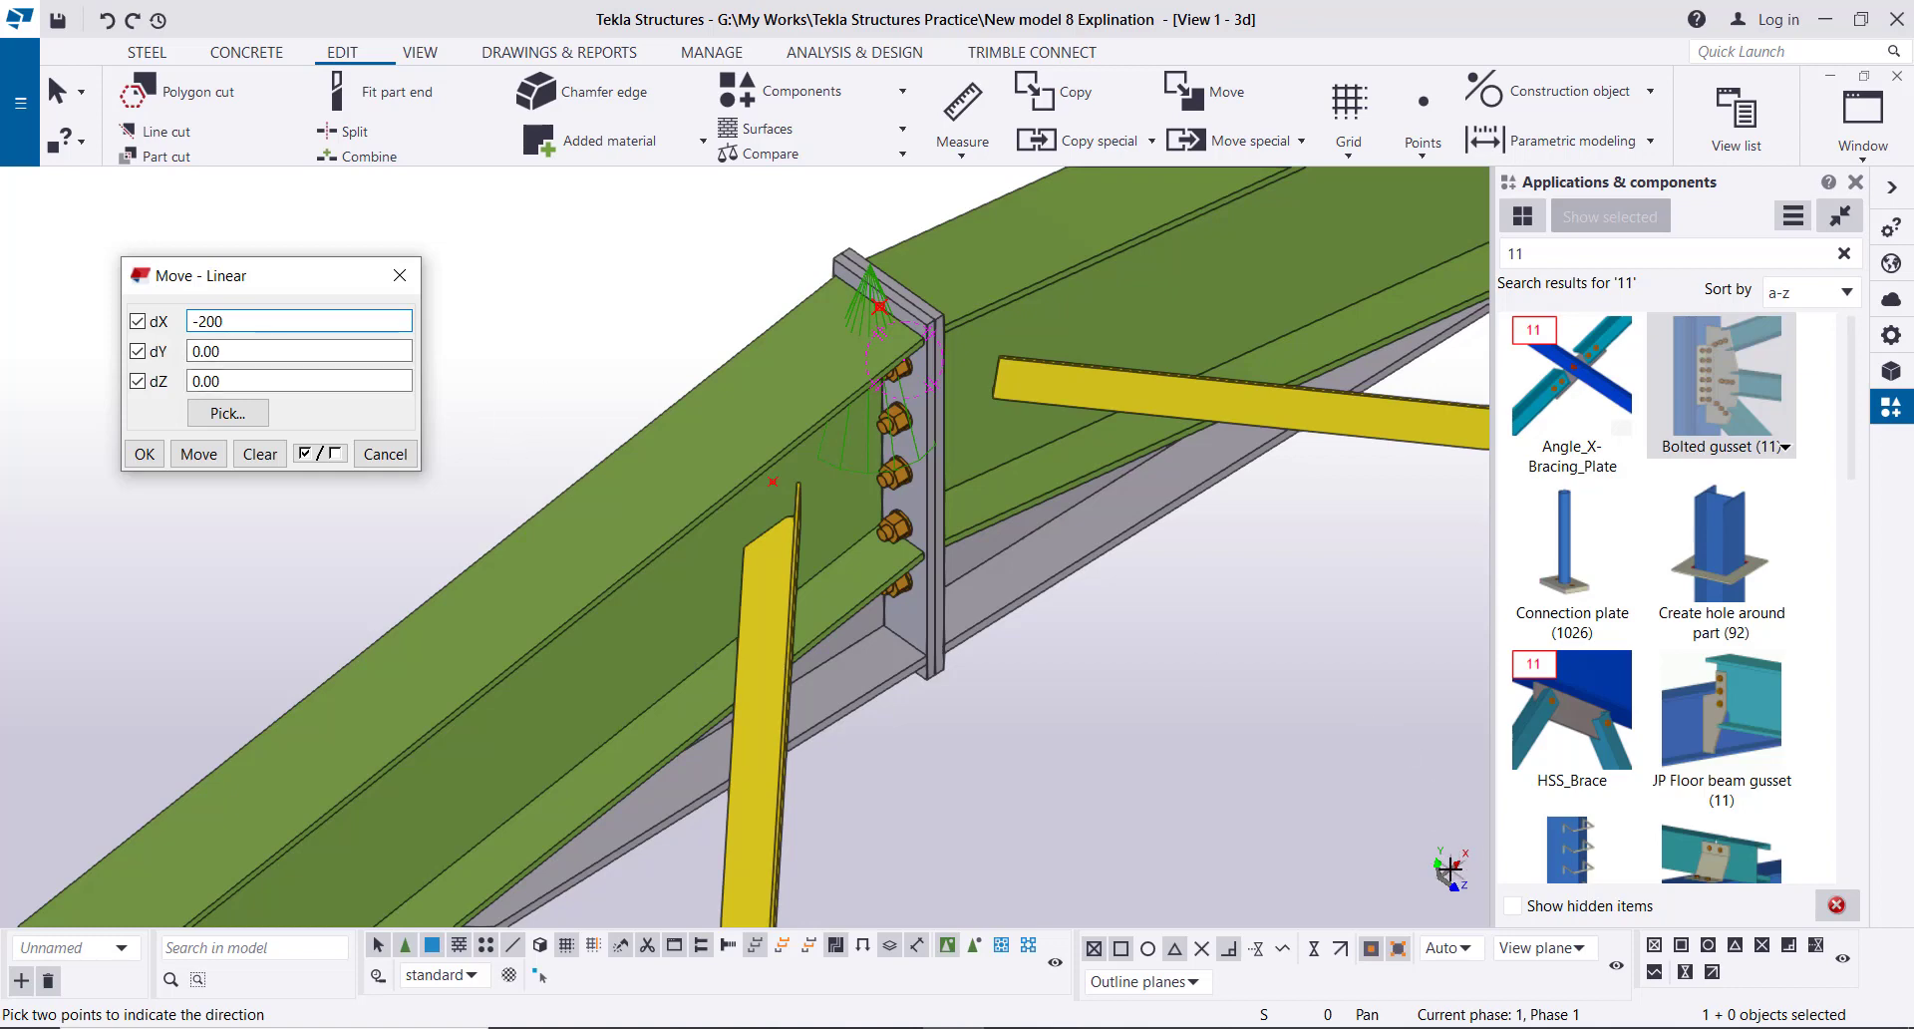
{"action": "left_click", "coordinate": [199, 454]}
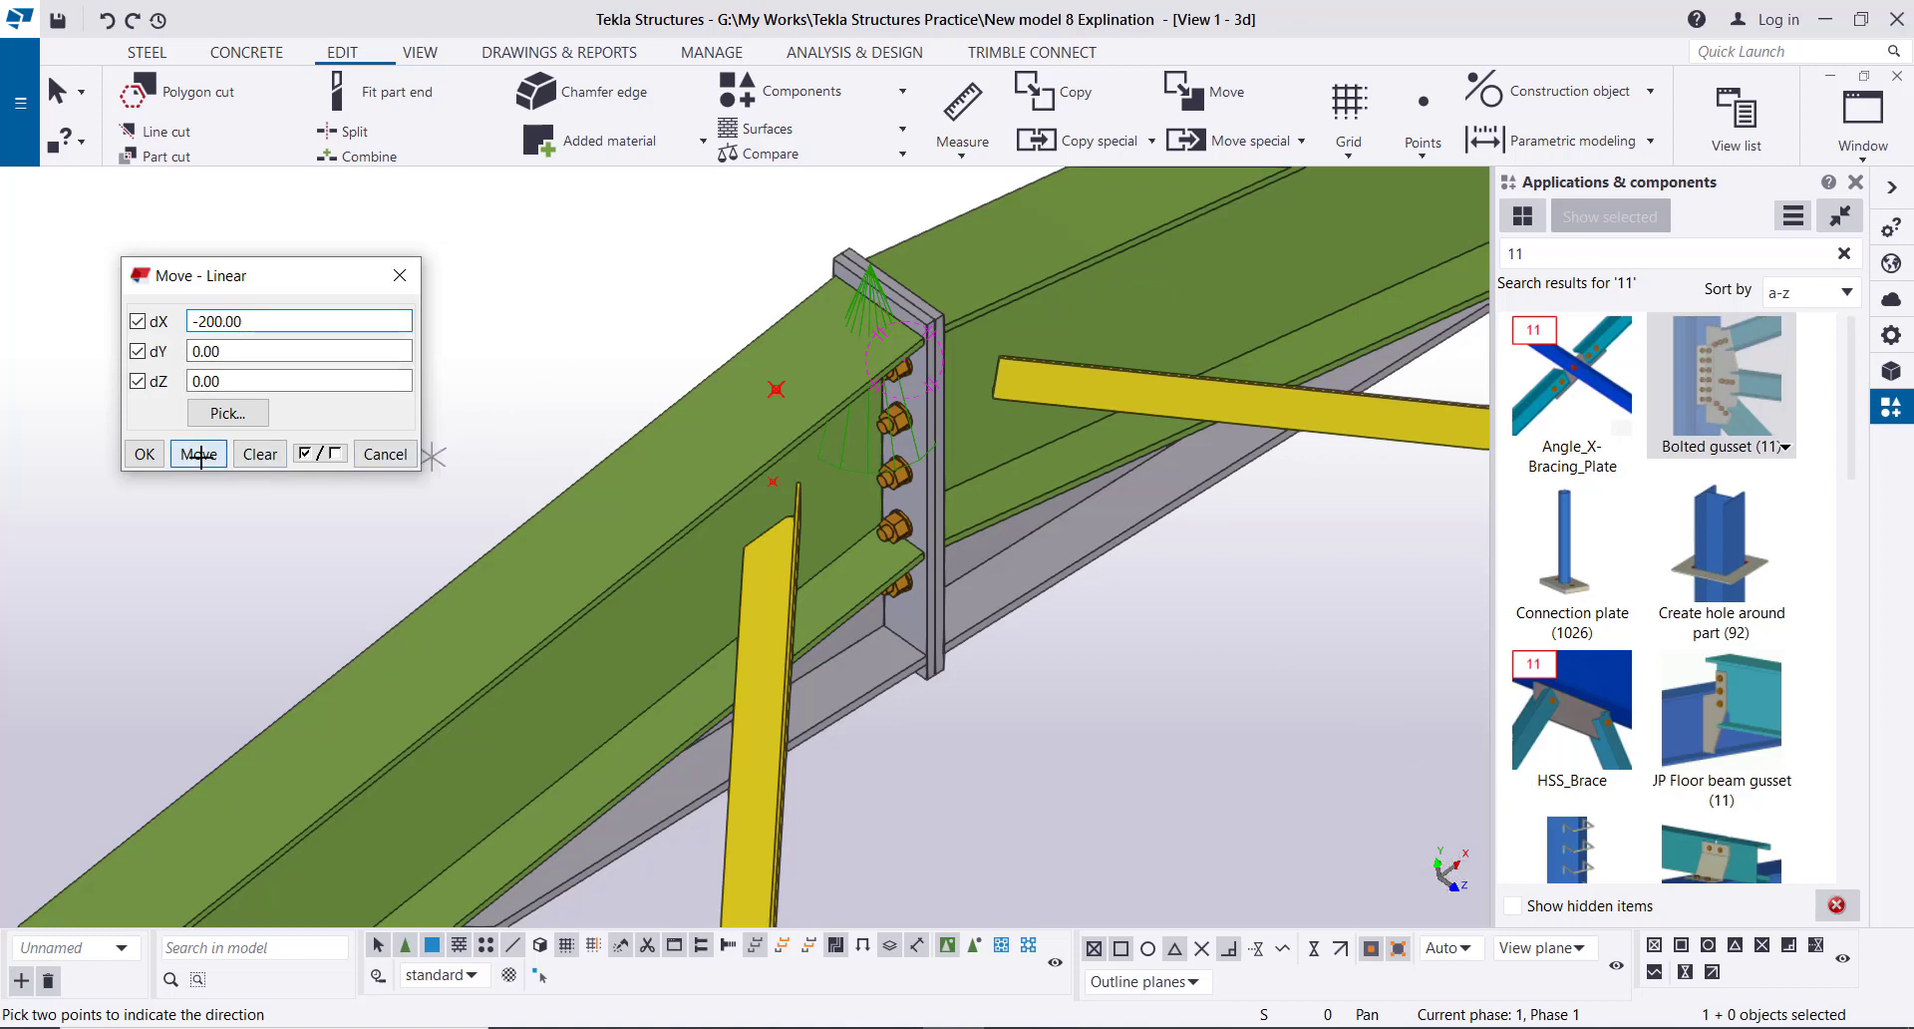
- Move the reference point at the grid 1 rafter's eave end linearly along dX, away from the column
{"action": "scroll", "coordinate": [546, 264], "scroll_direction": "down", "scroll_amount": 10}
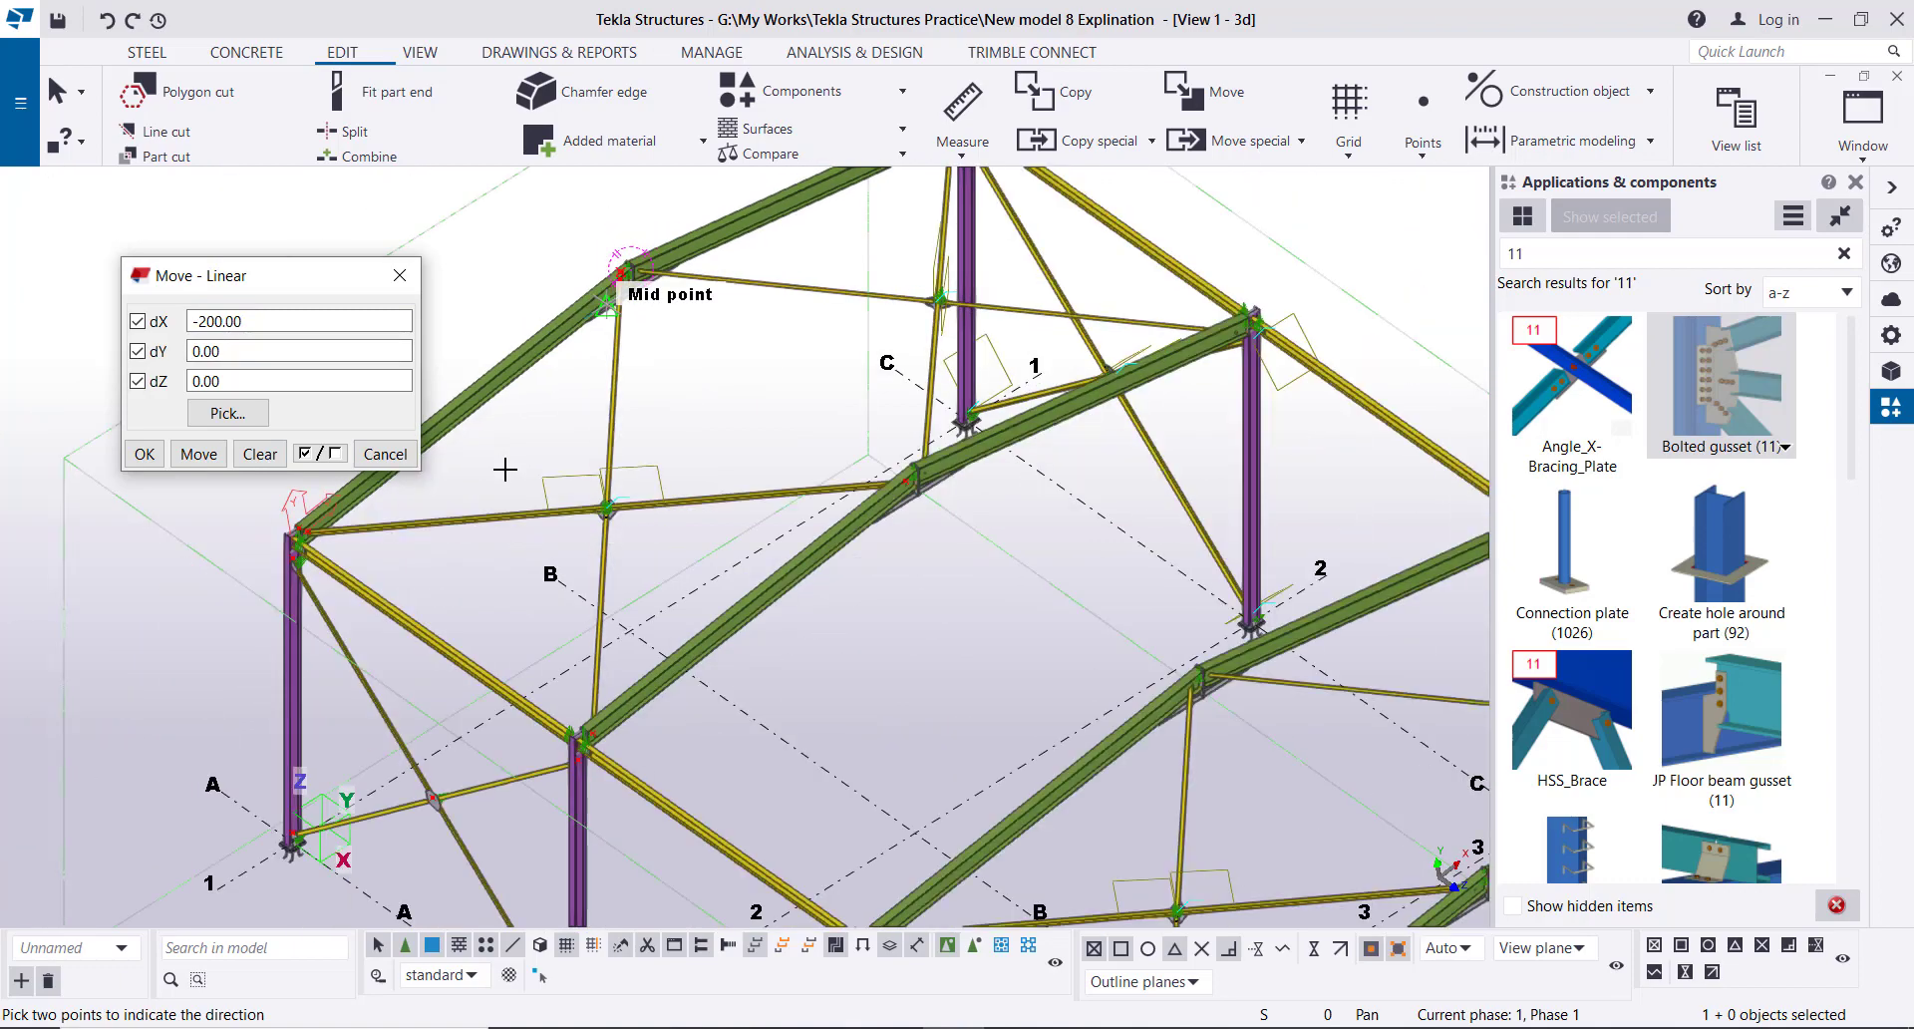
{"action": "middle_click_drag", "start_coordinate": [454, 509], "coordinate": [555, 488]}
{"action": "scroll", "coordinate": [452, 496], "scroll_direction": "up", "scroll_amount": 4}
{"action": "scroll", "coordinate": [384, 482], "scroll_direction": "up", "scroll_amount": 8}
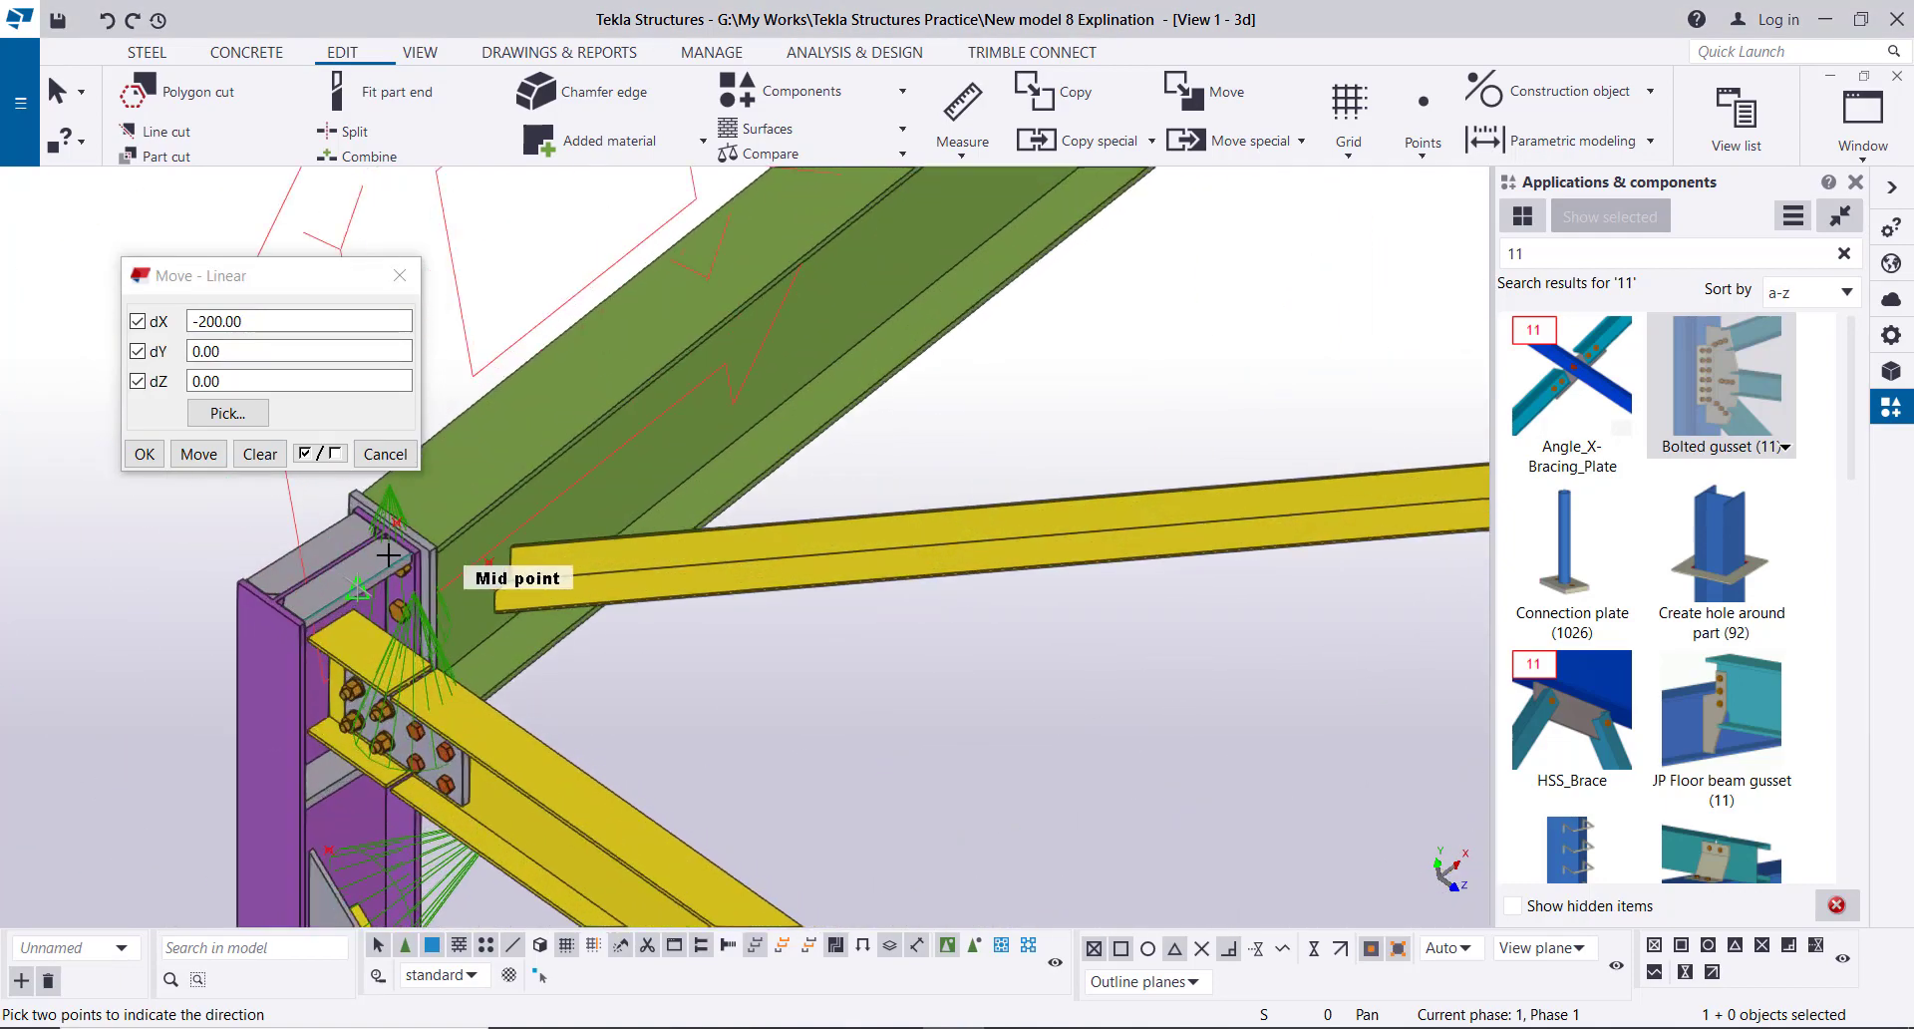
{"action": "scroll", "coordinate": [499, 706], "scroll_direction": "up", "scroll_amount": 2}
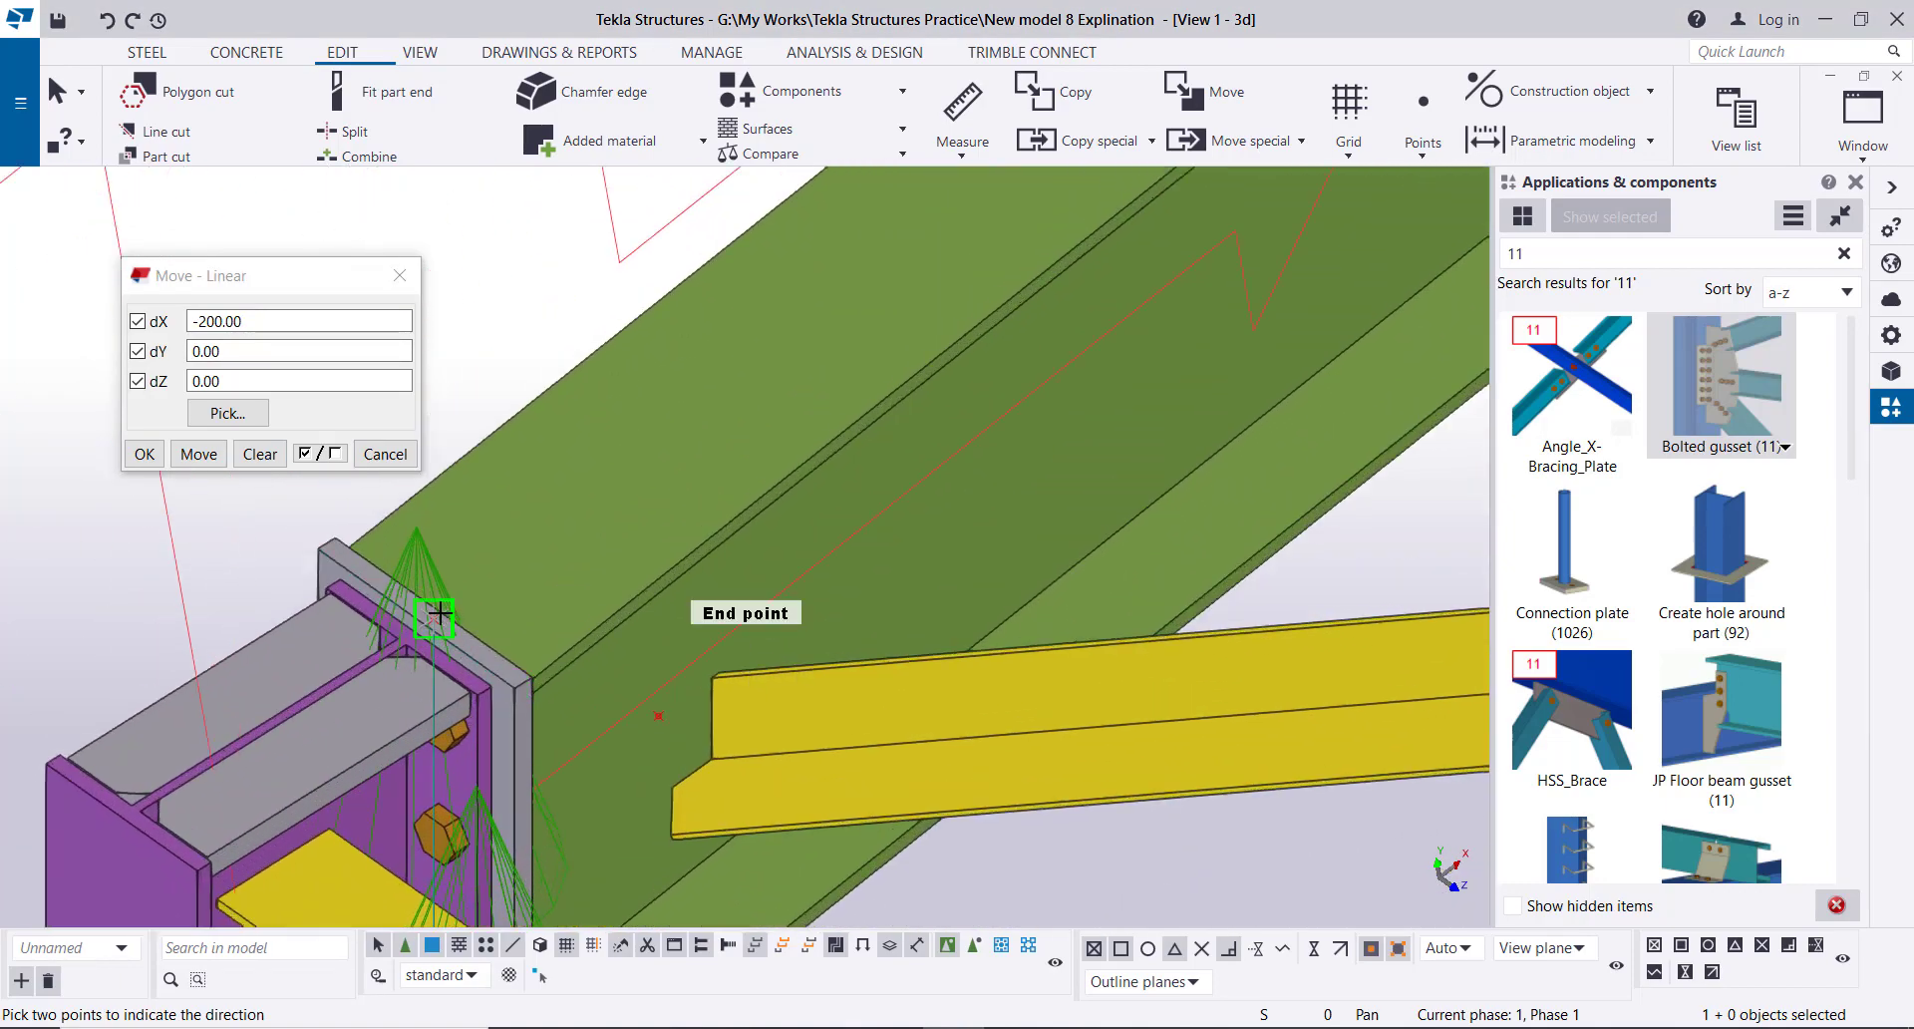
{"action": "left_click", "coordinate": [439, 621]}
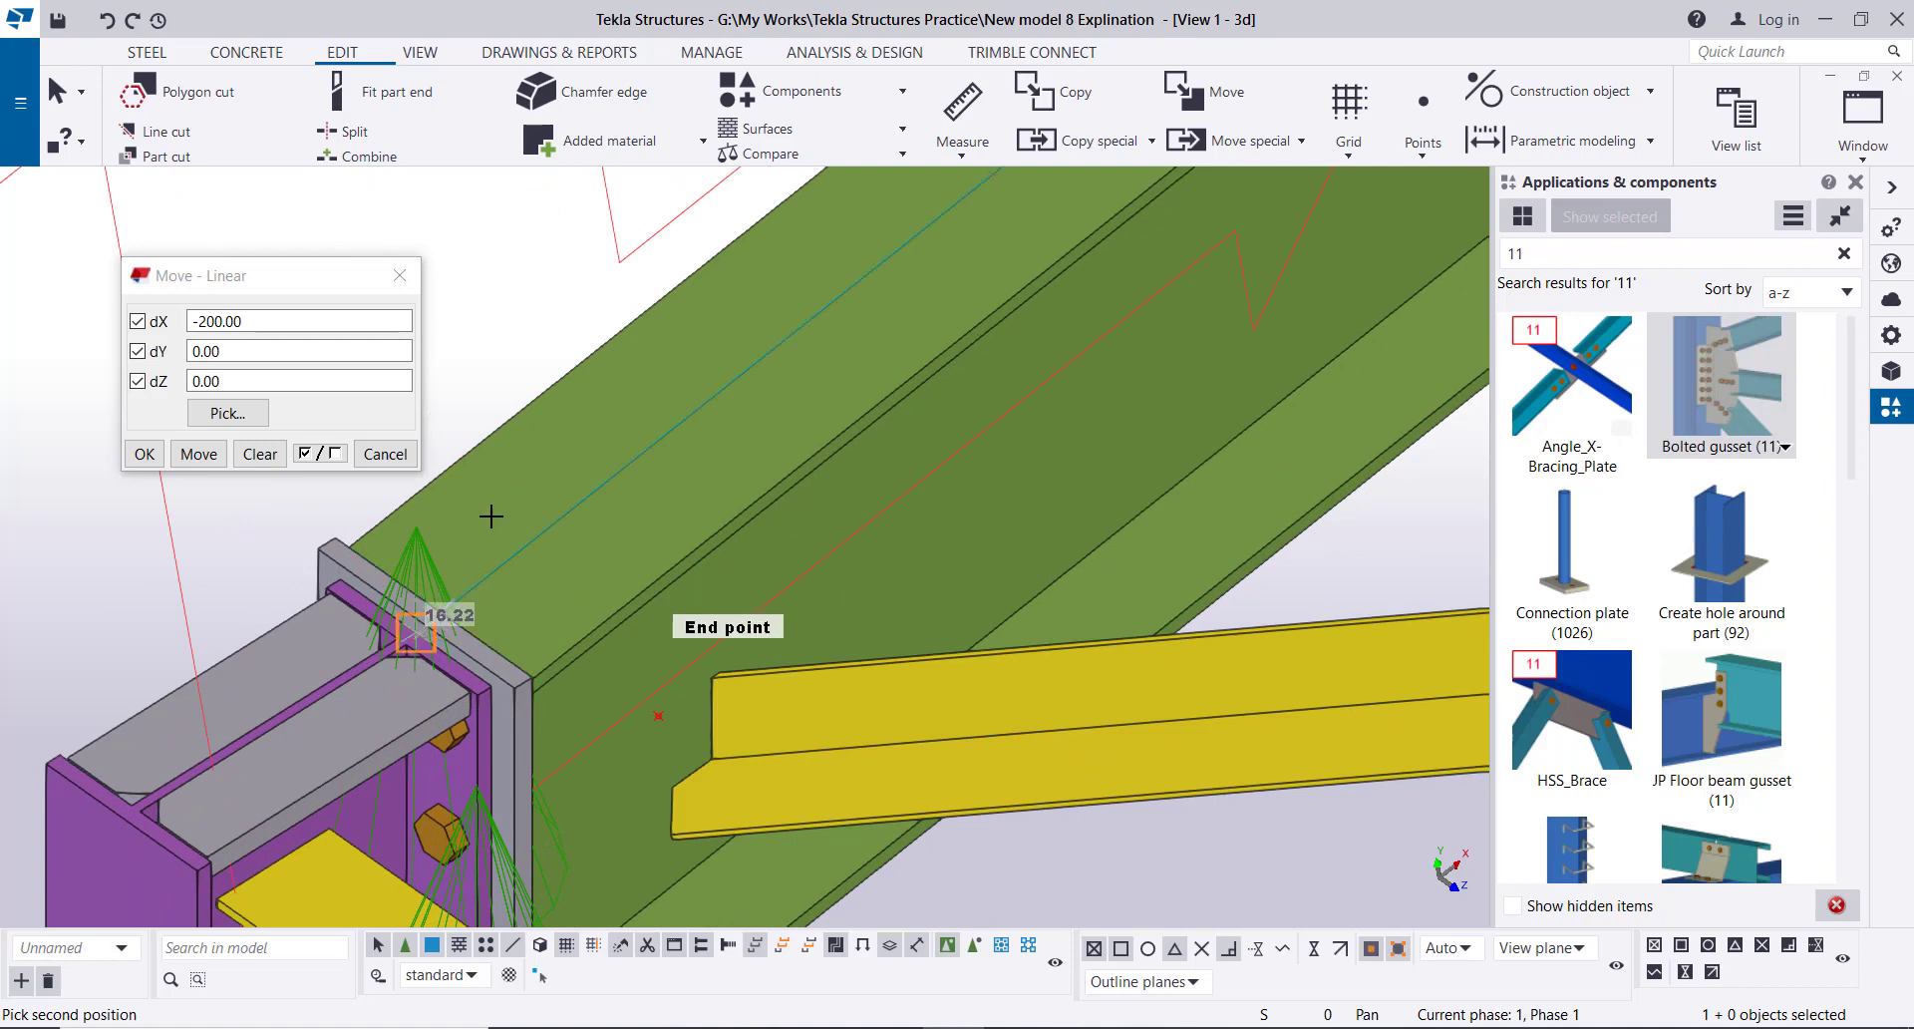
{"action": "right_click", "coordinate": [480, 253]}
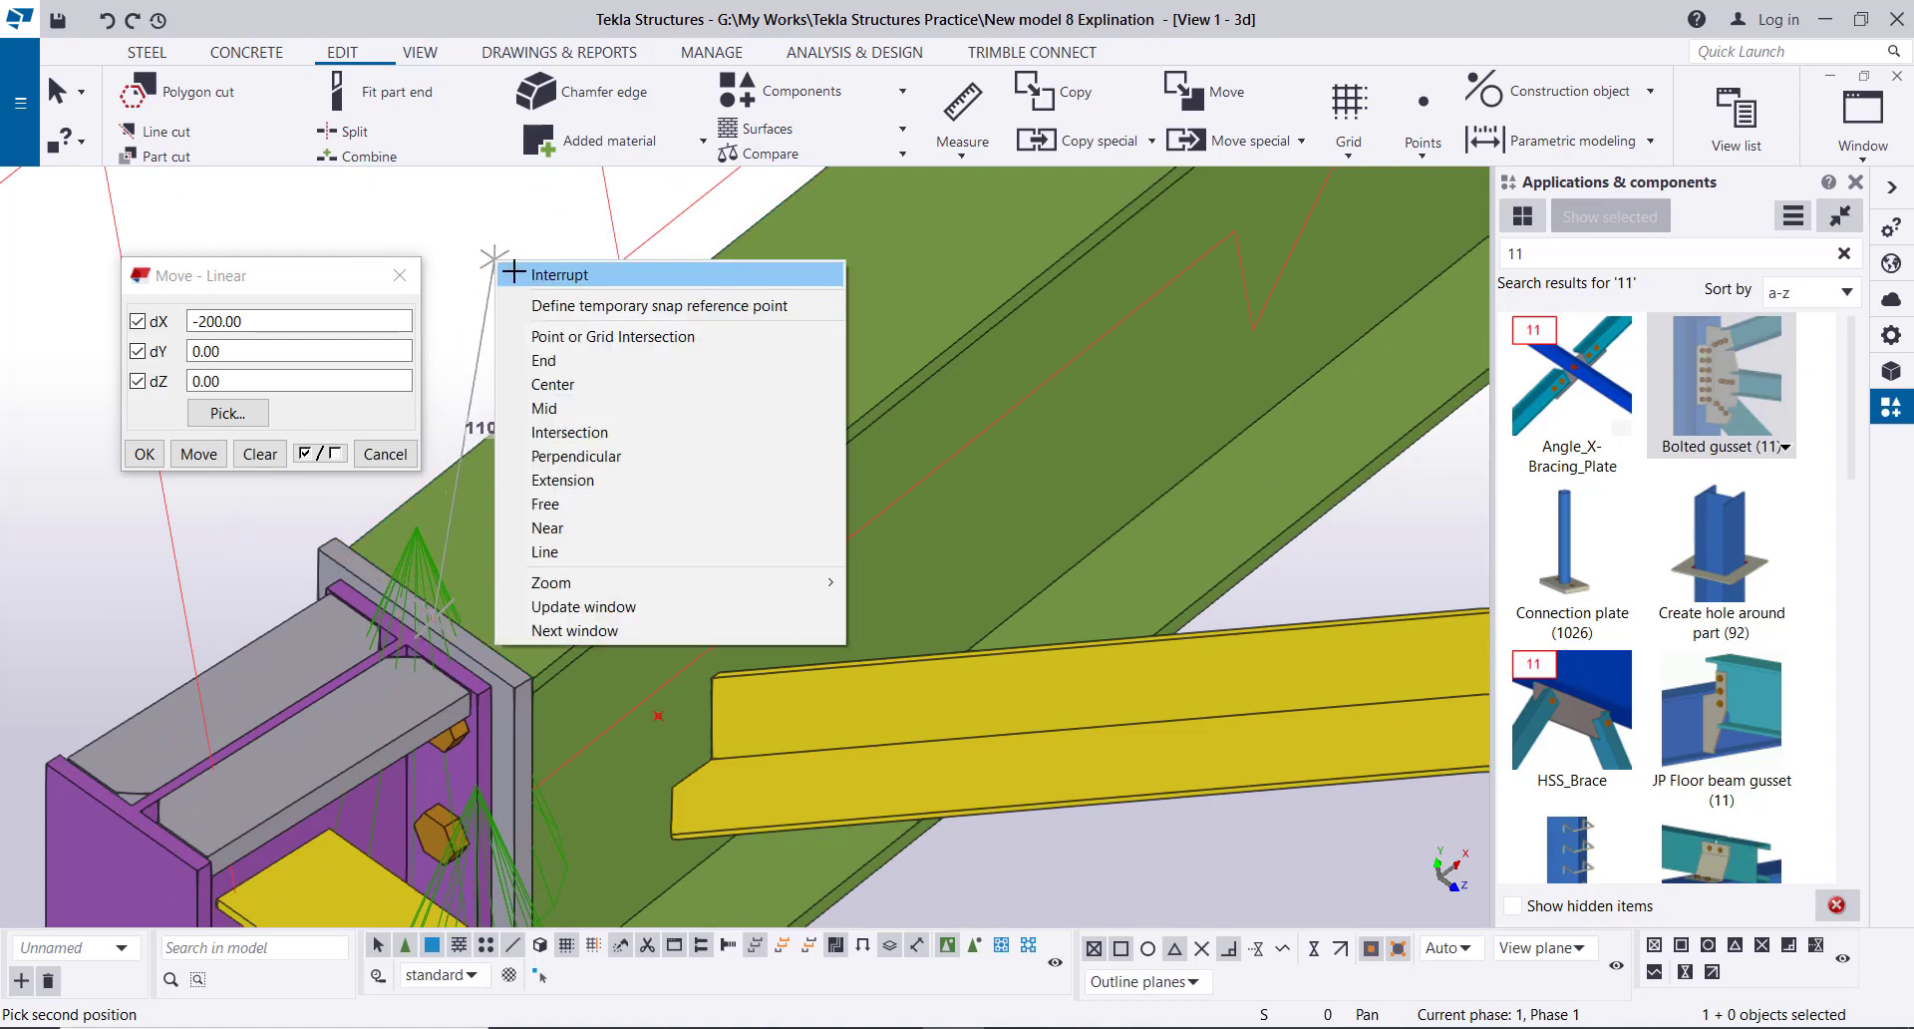
{"action": "left_click", "coordinate": [518, 274]}
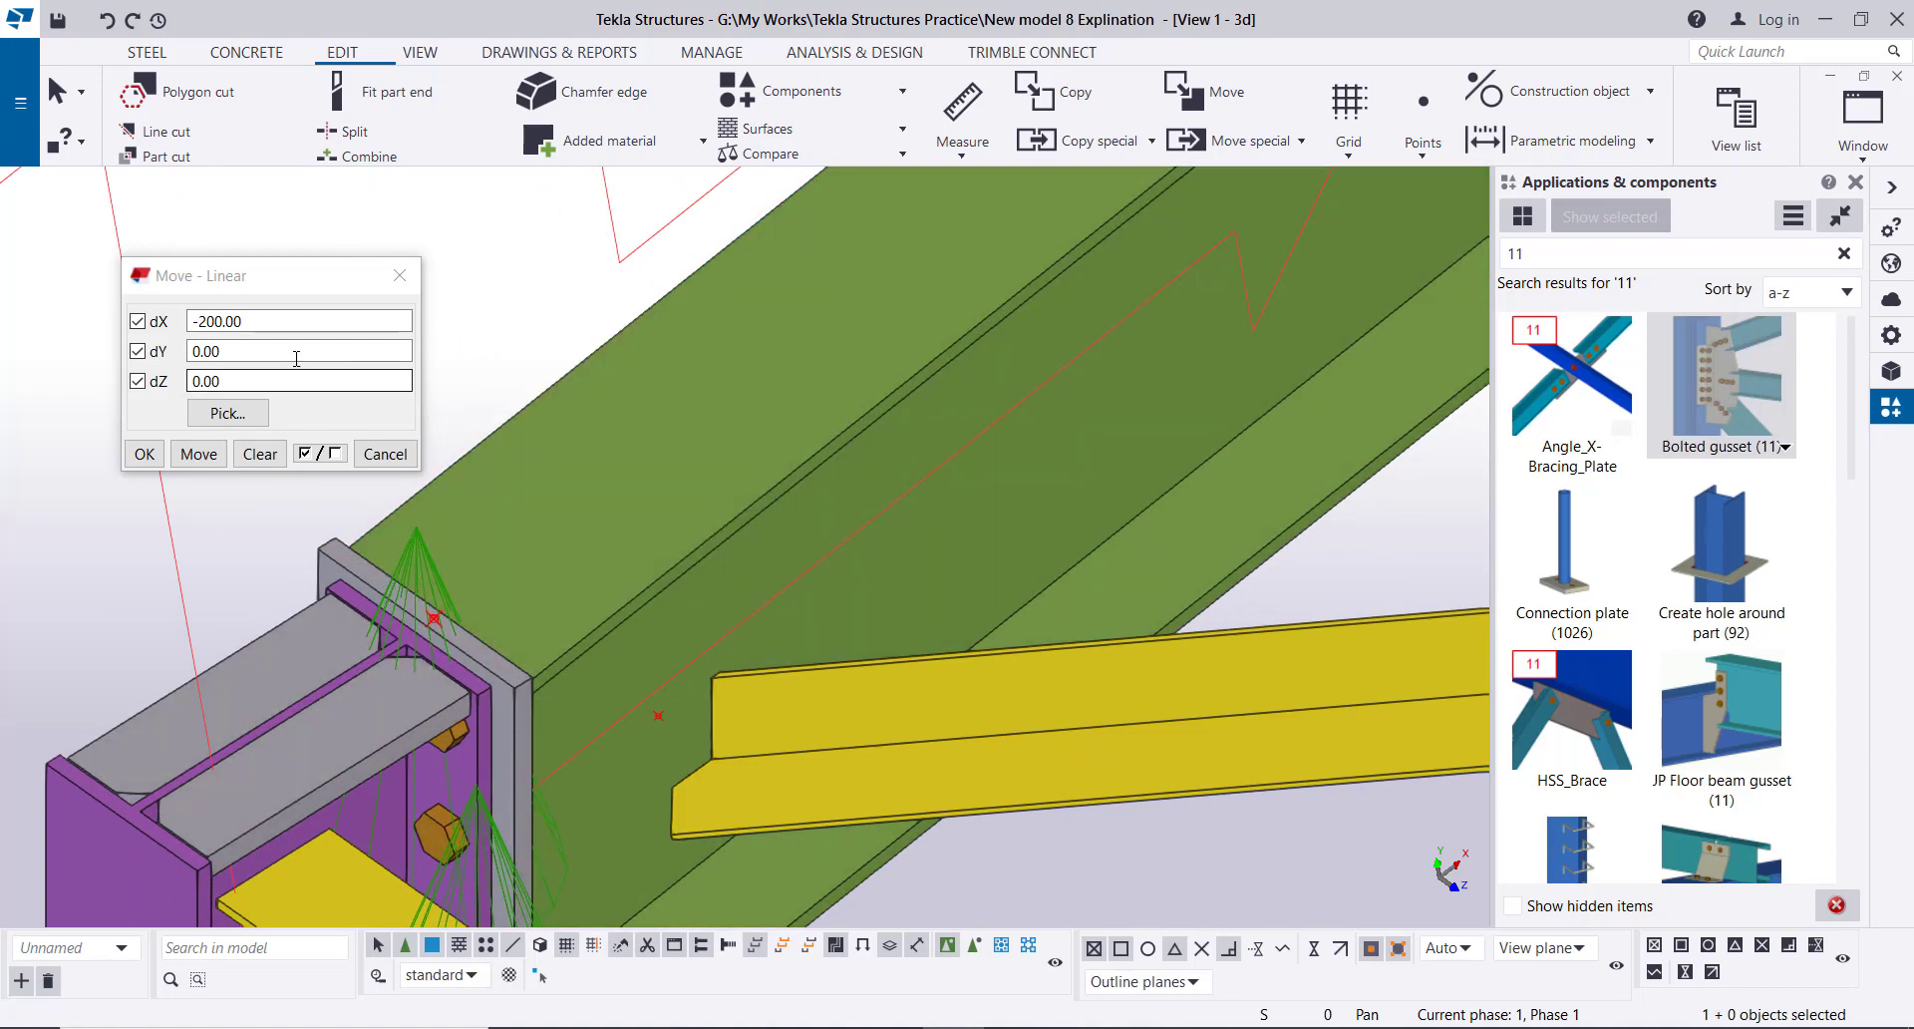
{"action": "left_click", "coordinate": [260, 454]}
{"action": "left_click_drag", "start_coordinate": [243, 321], "coordinate": [184, 316]}
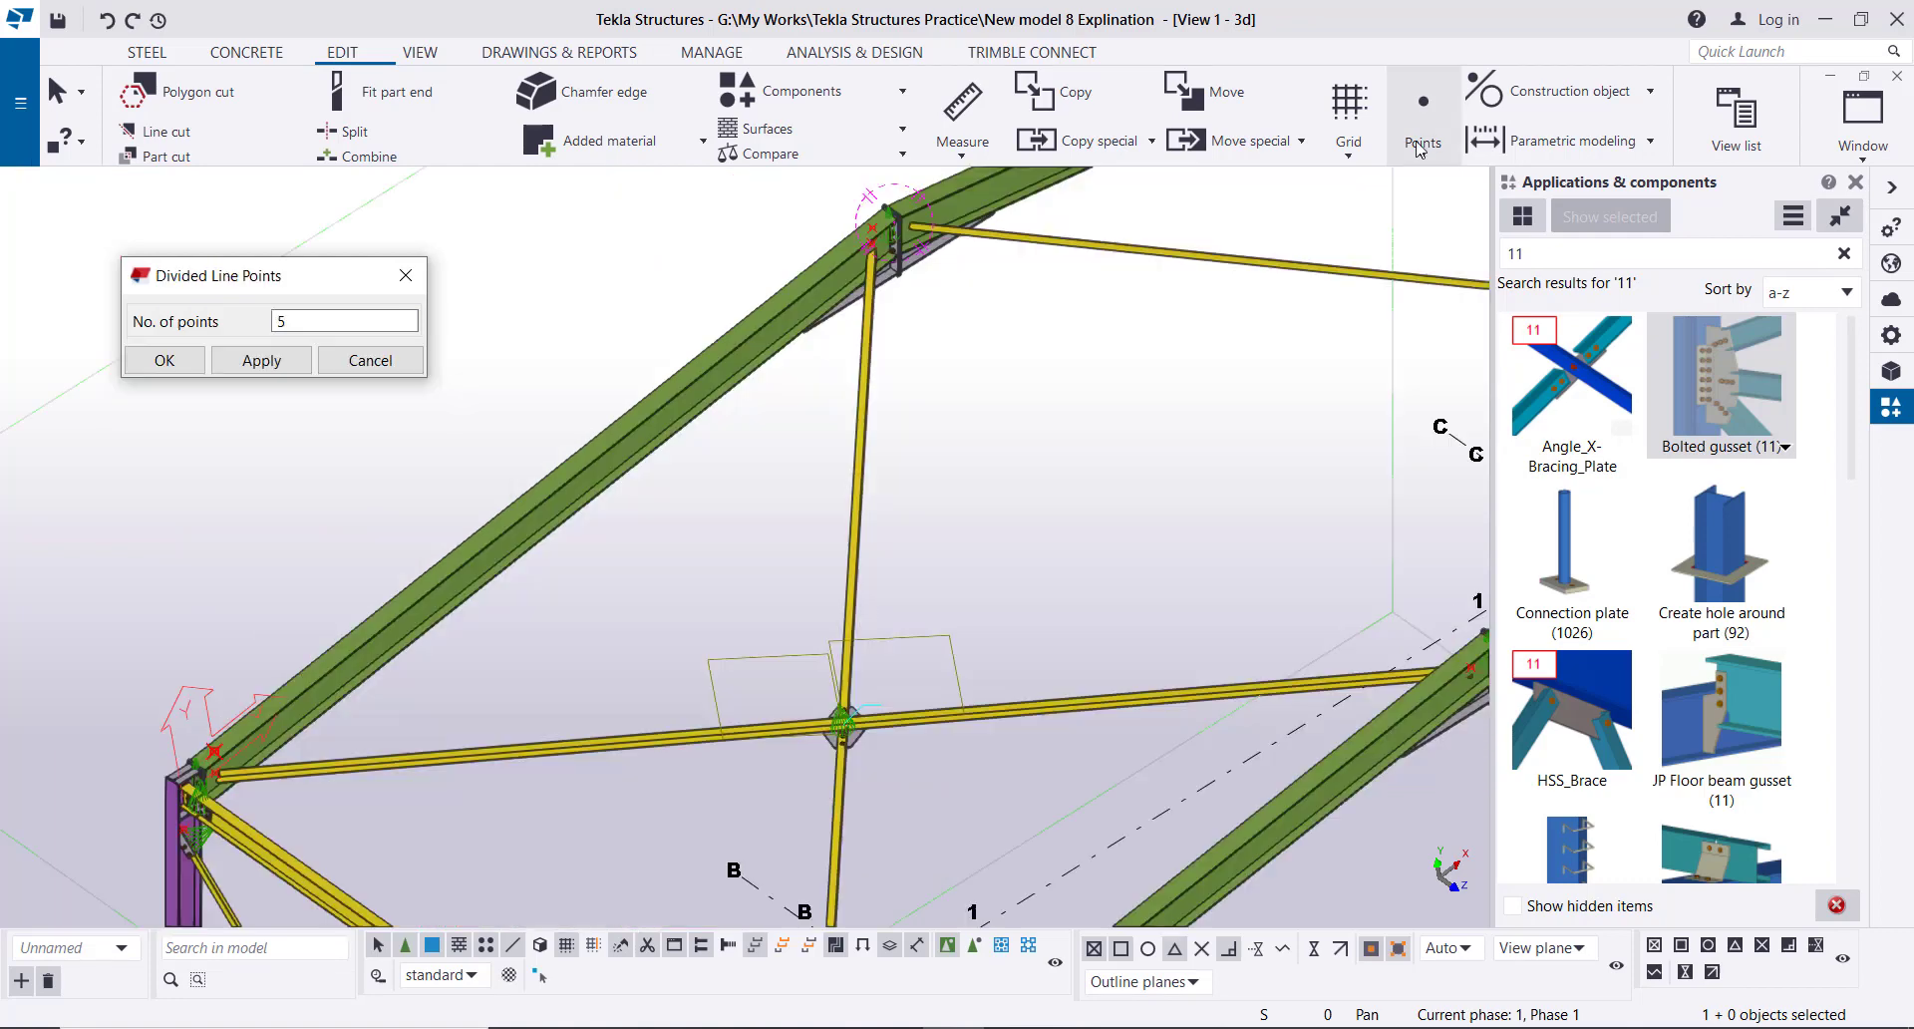
- Add 5 evenly divided points on the line between the grid 1 rafter's offset eave and ridge points
{"action": "left_click", "coordinate": [396, 269]}
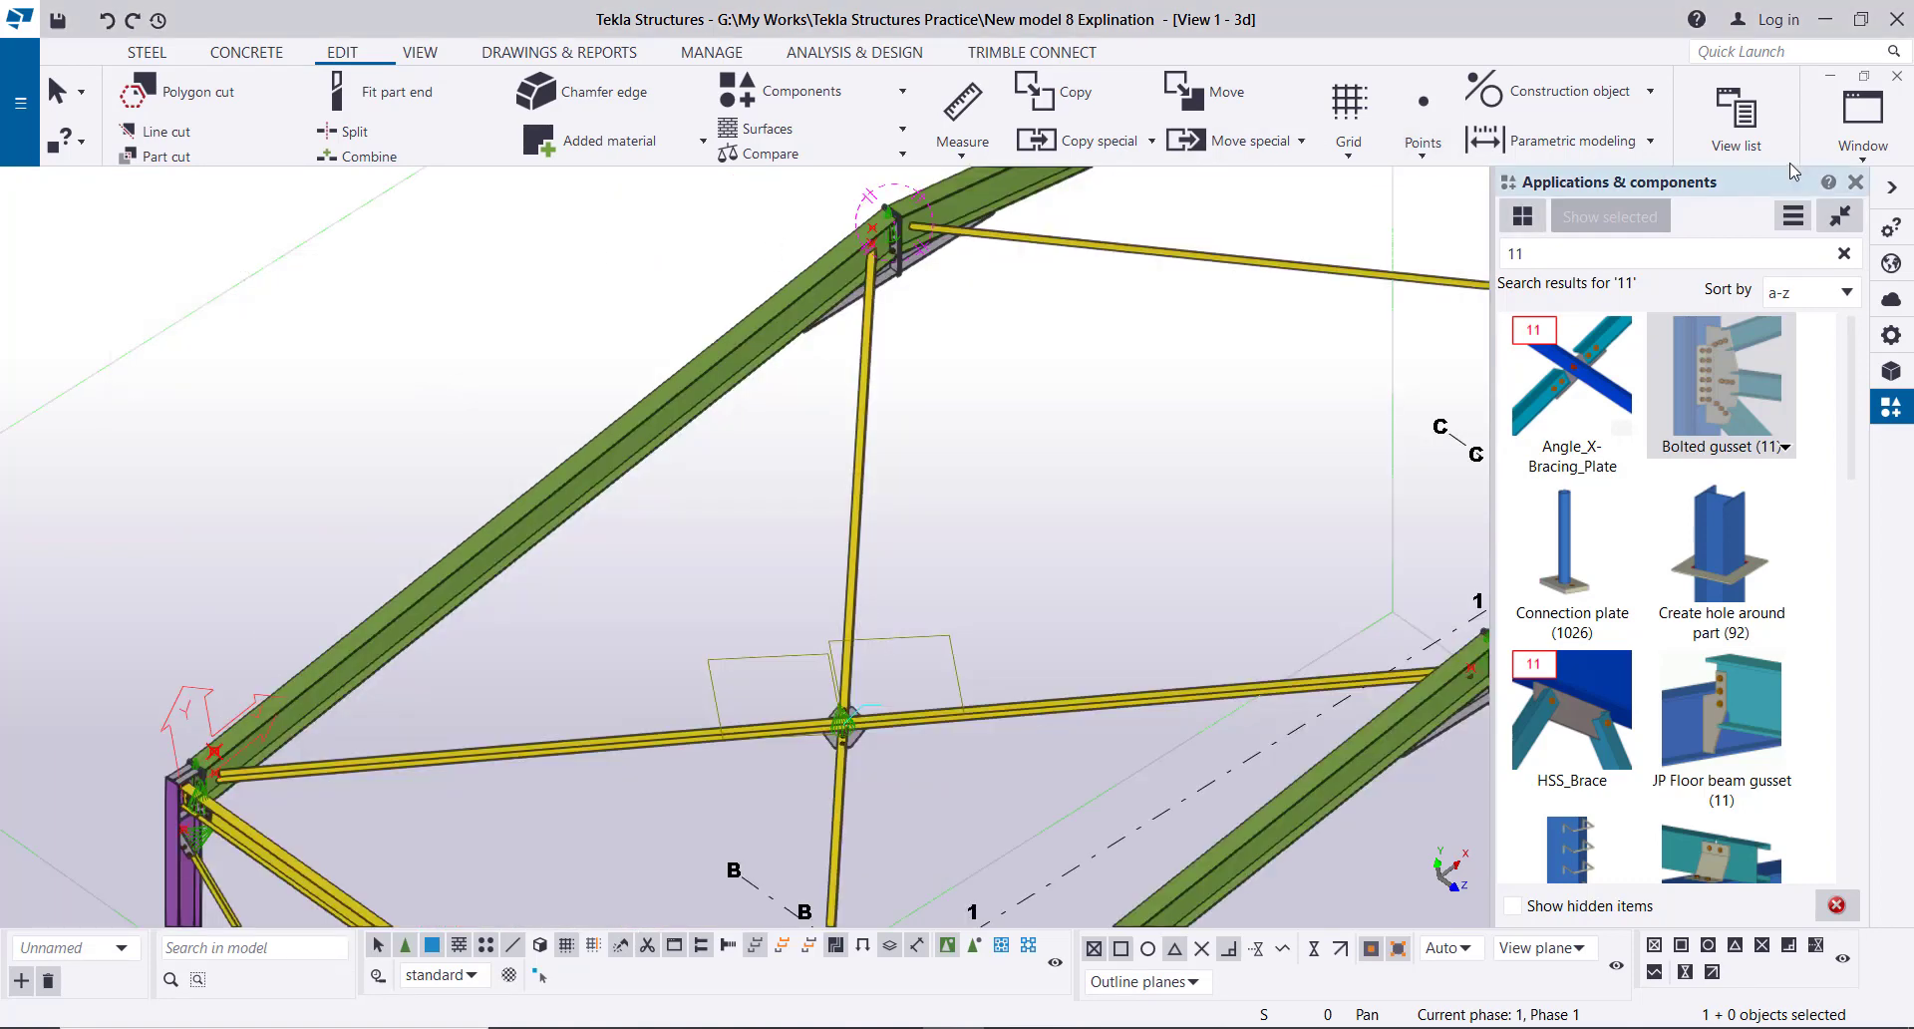
{"action": "left_click", "coordinate": [1424, 144]}
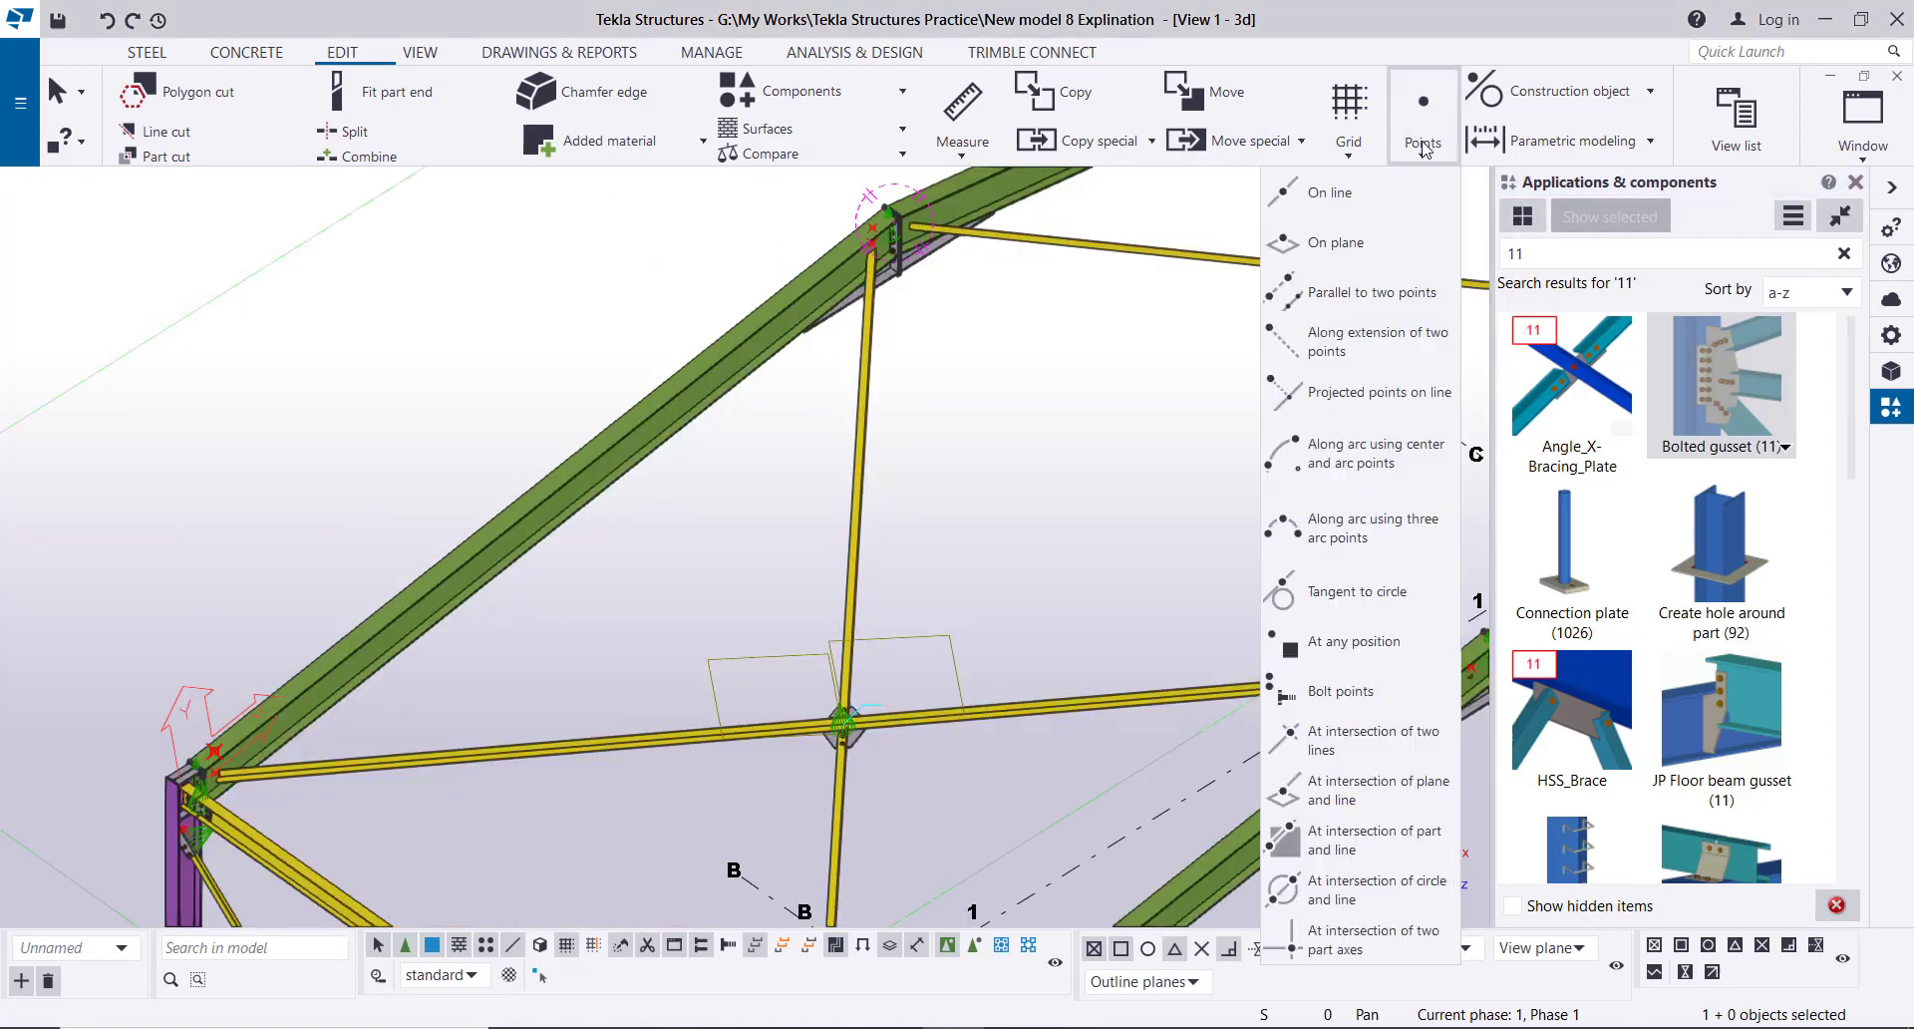
{"action": "left_click", "coordinate": [1330, 193]}
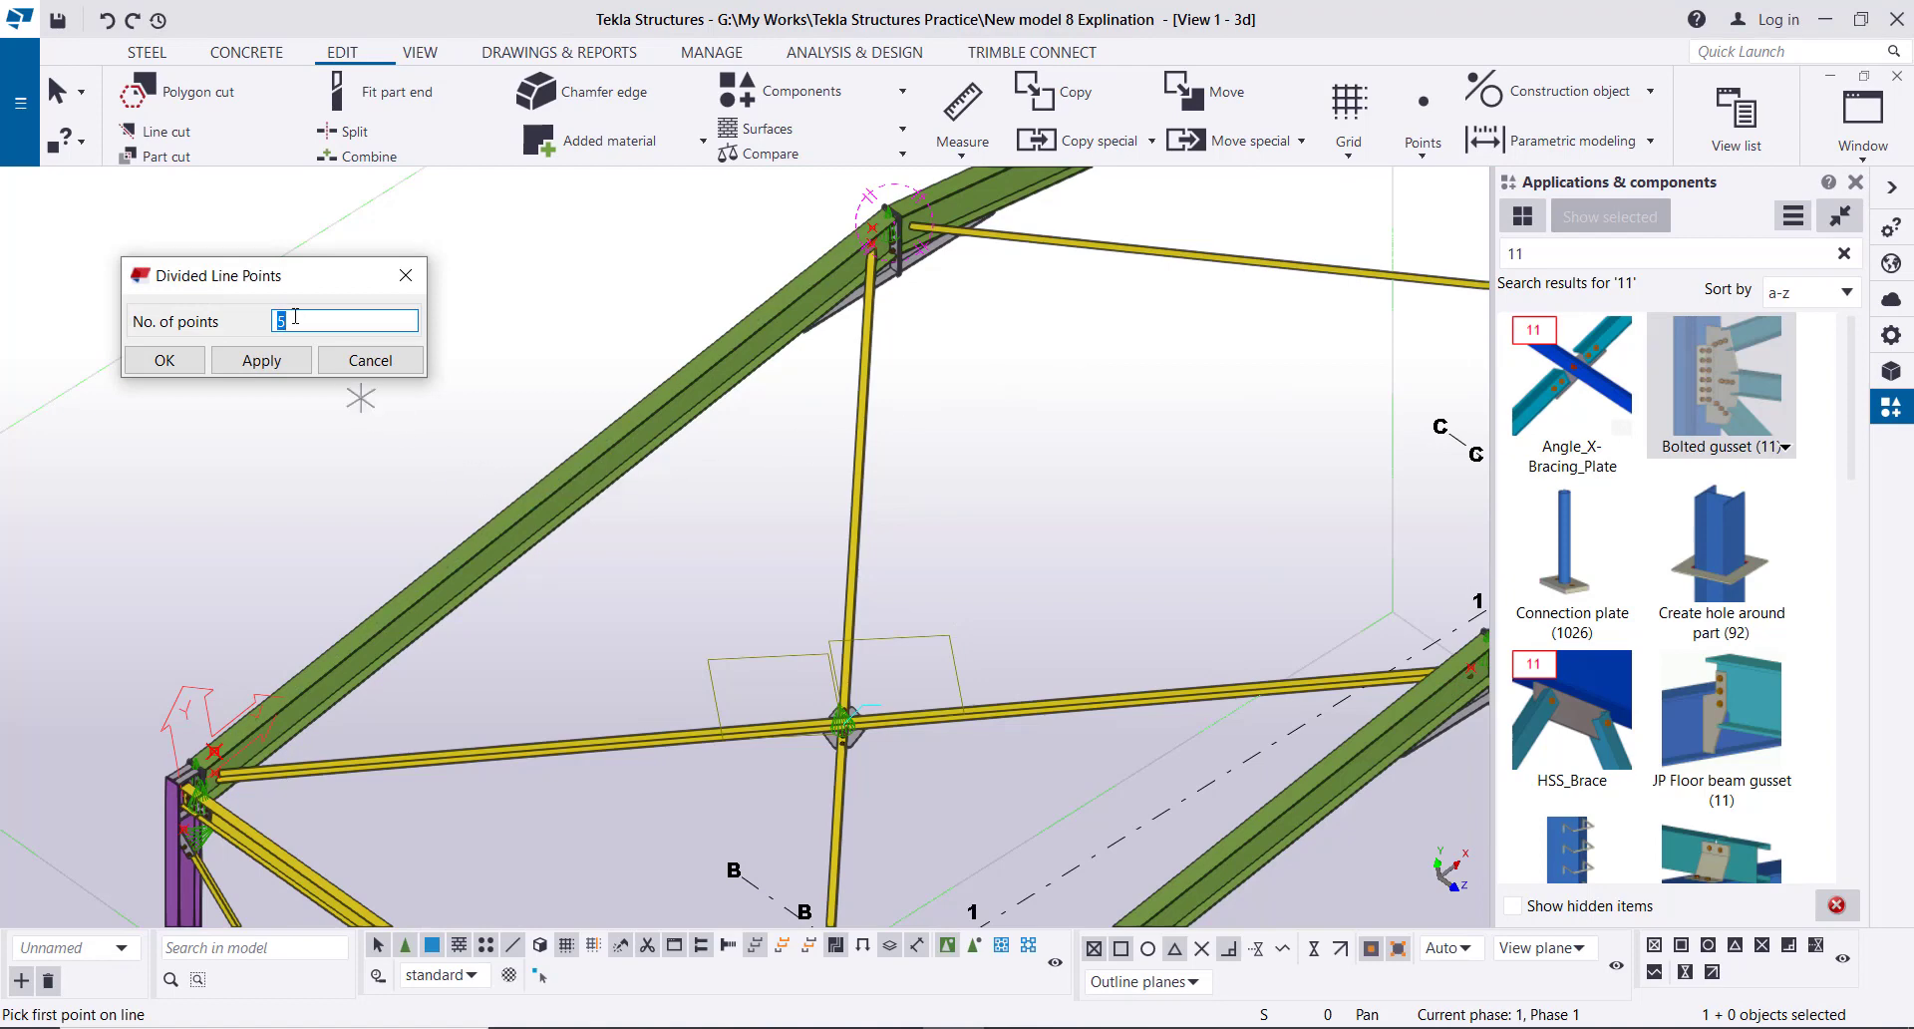
{"action": "left_click", "coordinate": [212, 753]}
{"action": "left_click", "coordinate": [879, 230]}
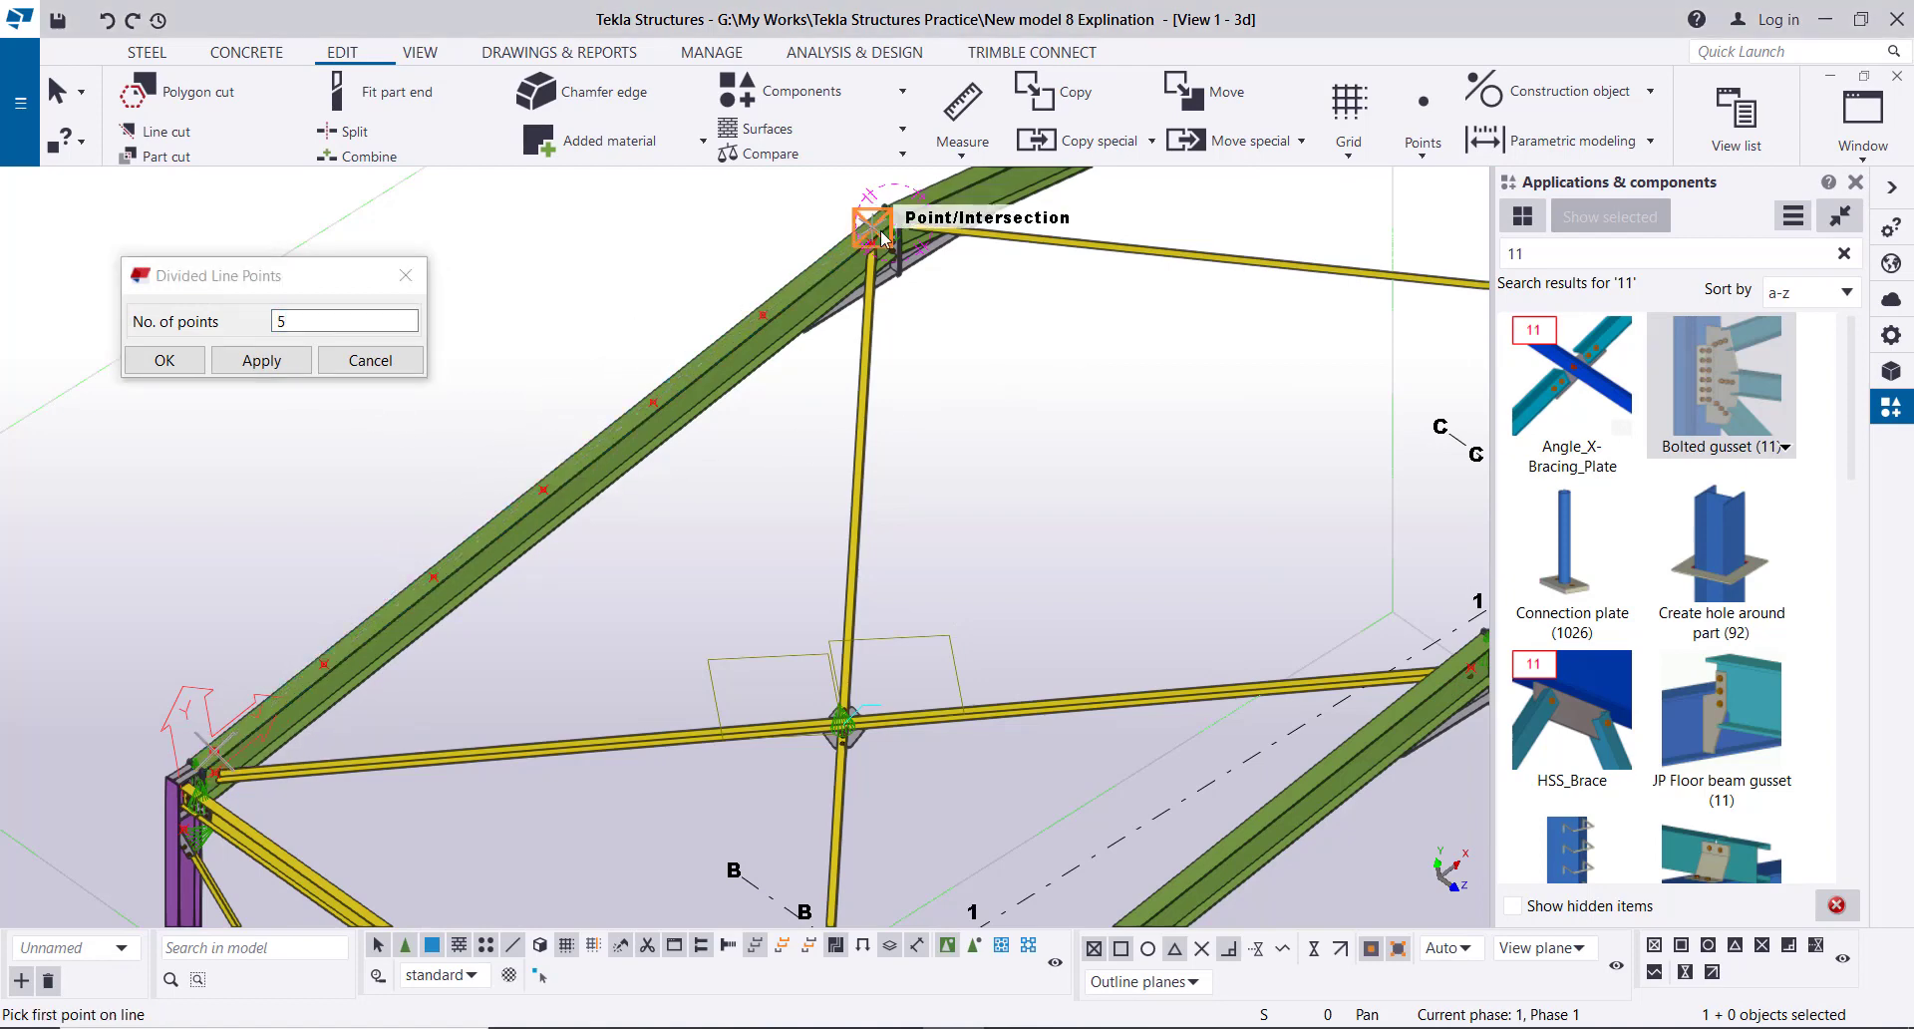
{"action": "right_click", "coordinate": [645, 257]}
{"action": "left_click", "coordinate": [674, 272]}
- Select all seven points along the grid 1 rafter's top edge and copy them from grid 1 to grid 2
{"action": "scroll", "coordinate": [524, 356], "scroll_direction": "down", "scroll_amount": 1}
{"action": "scroll", "coordinate": [528, 363], "scroll_direction": "down", "scroll_amount": 2}
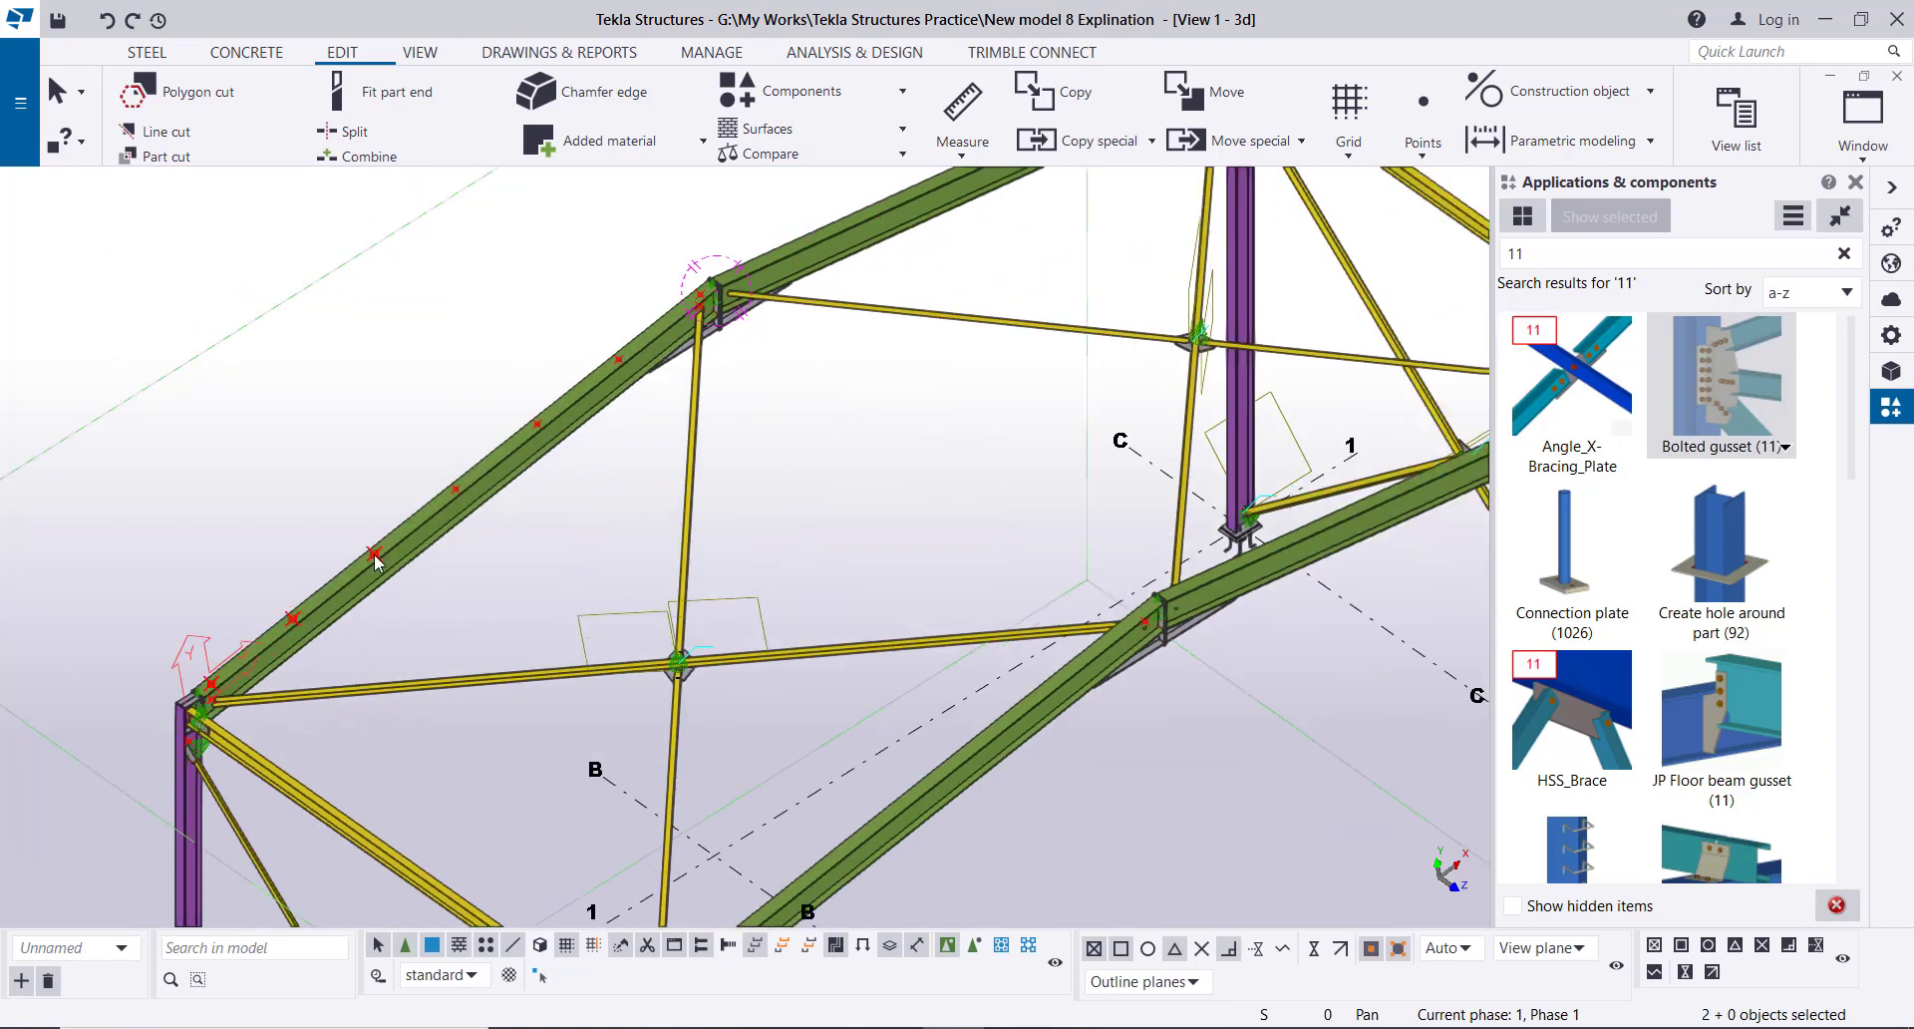
{"action": "left_click", "coordinate": [454, 489]}
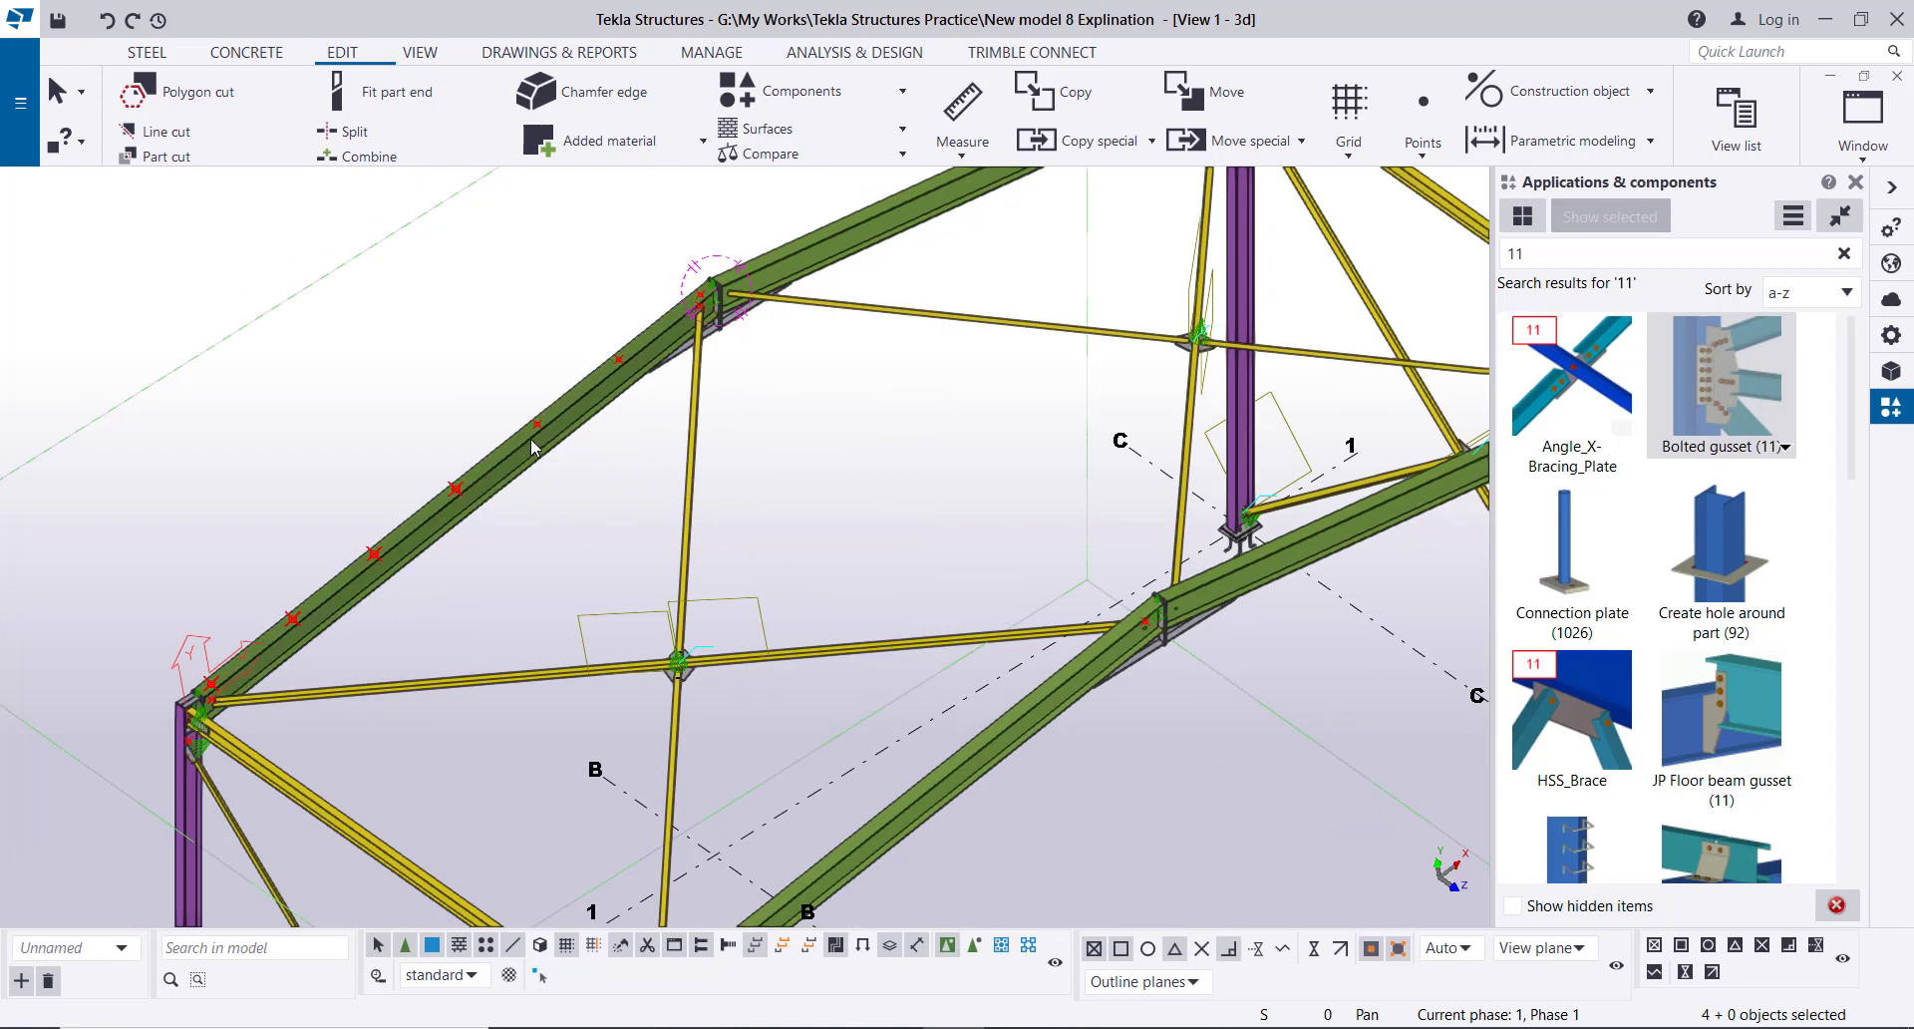
{"action": "left_click", "coordinate": [538, 425]}
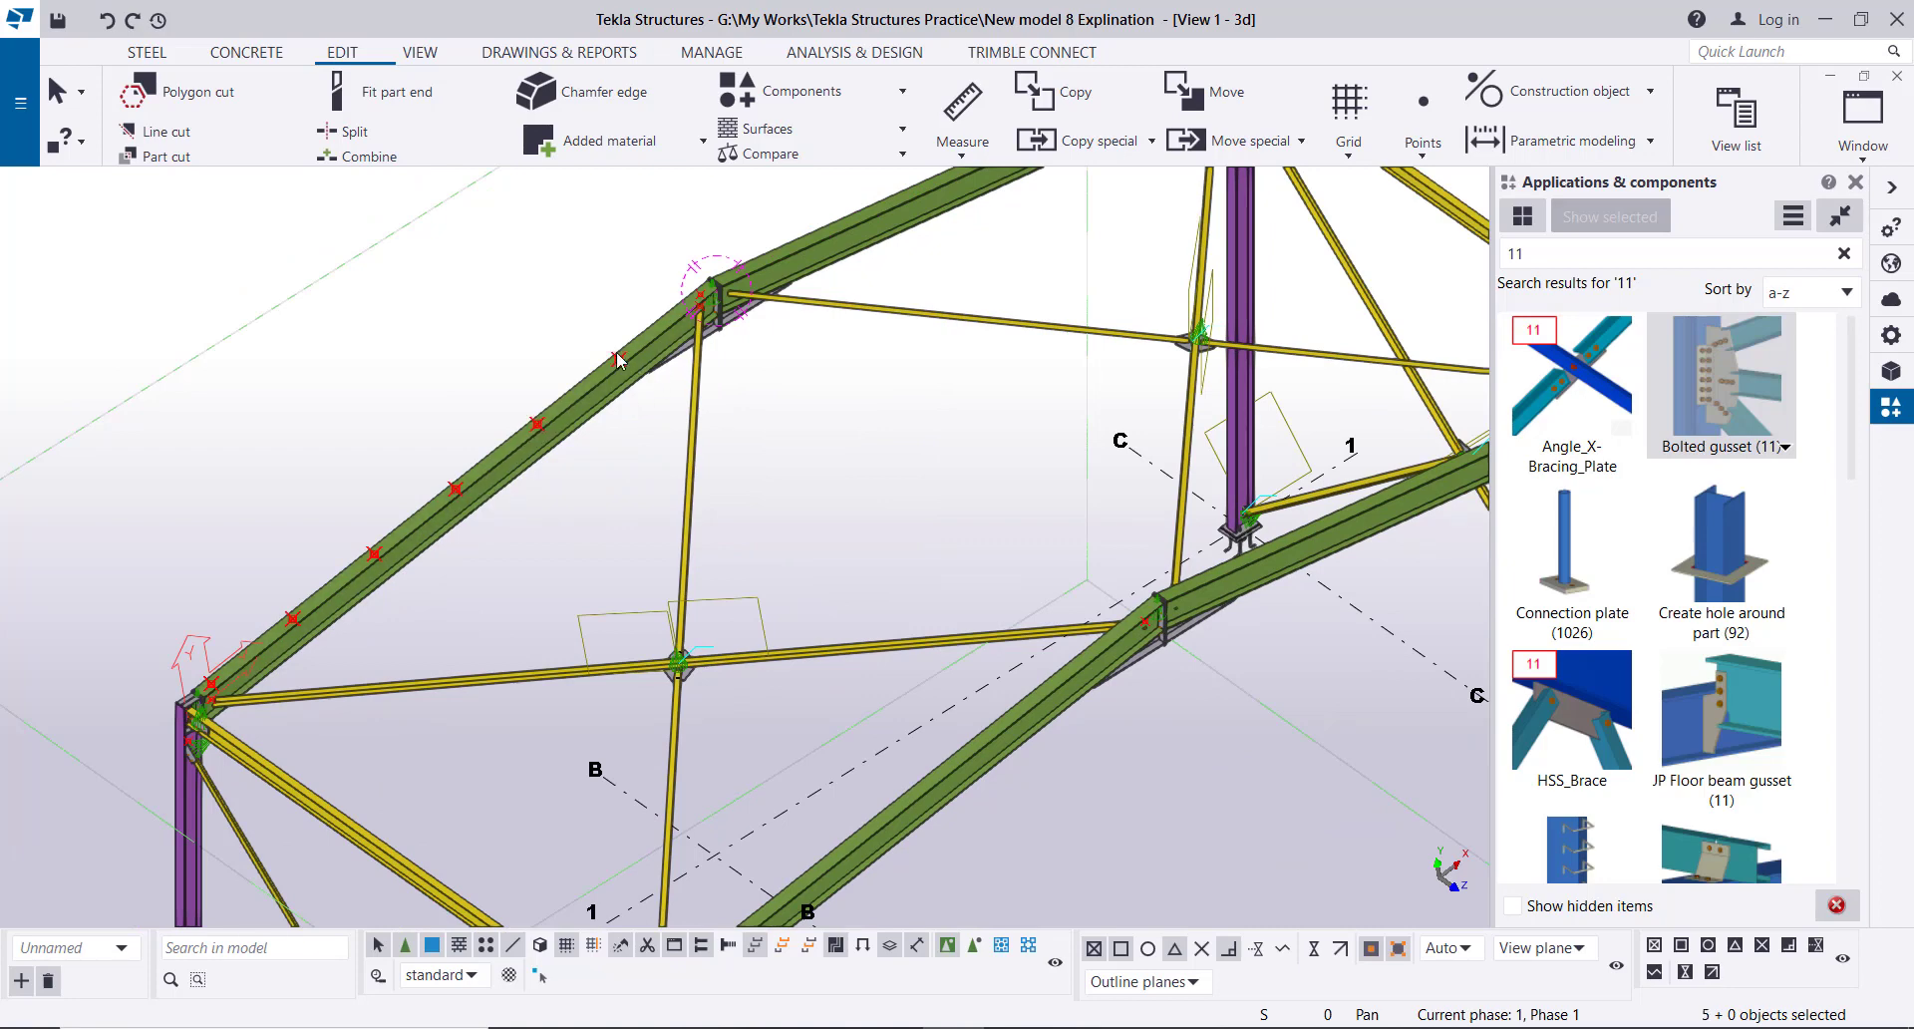
{"action": "left_click", "coordinate": [617, 359]}
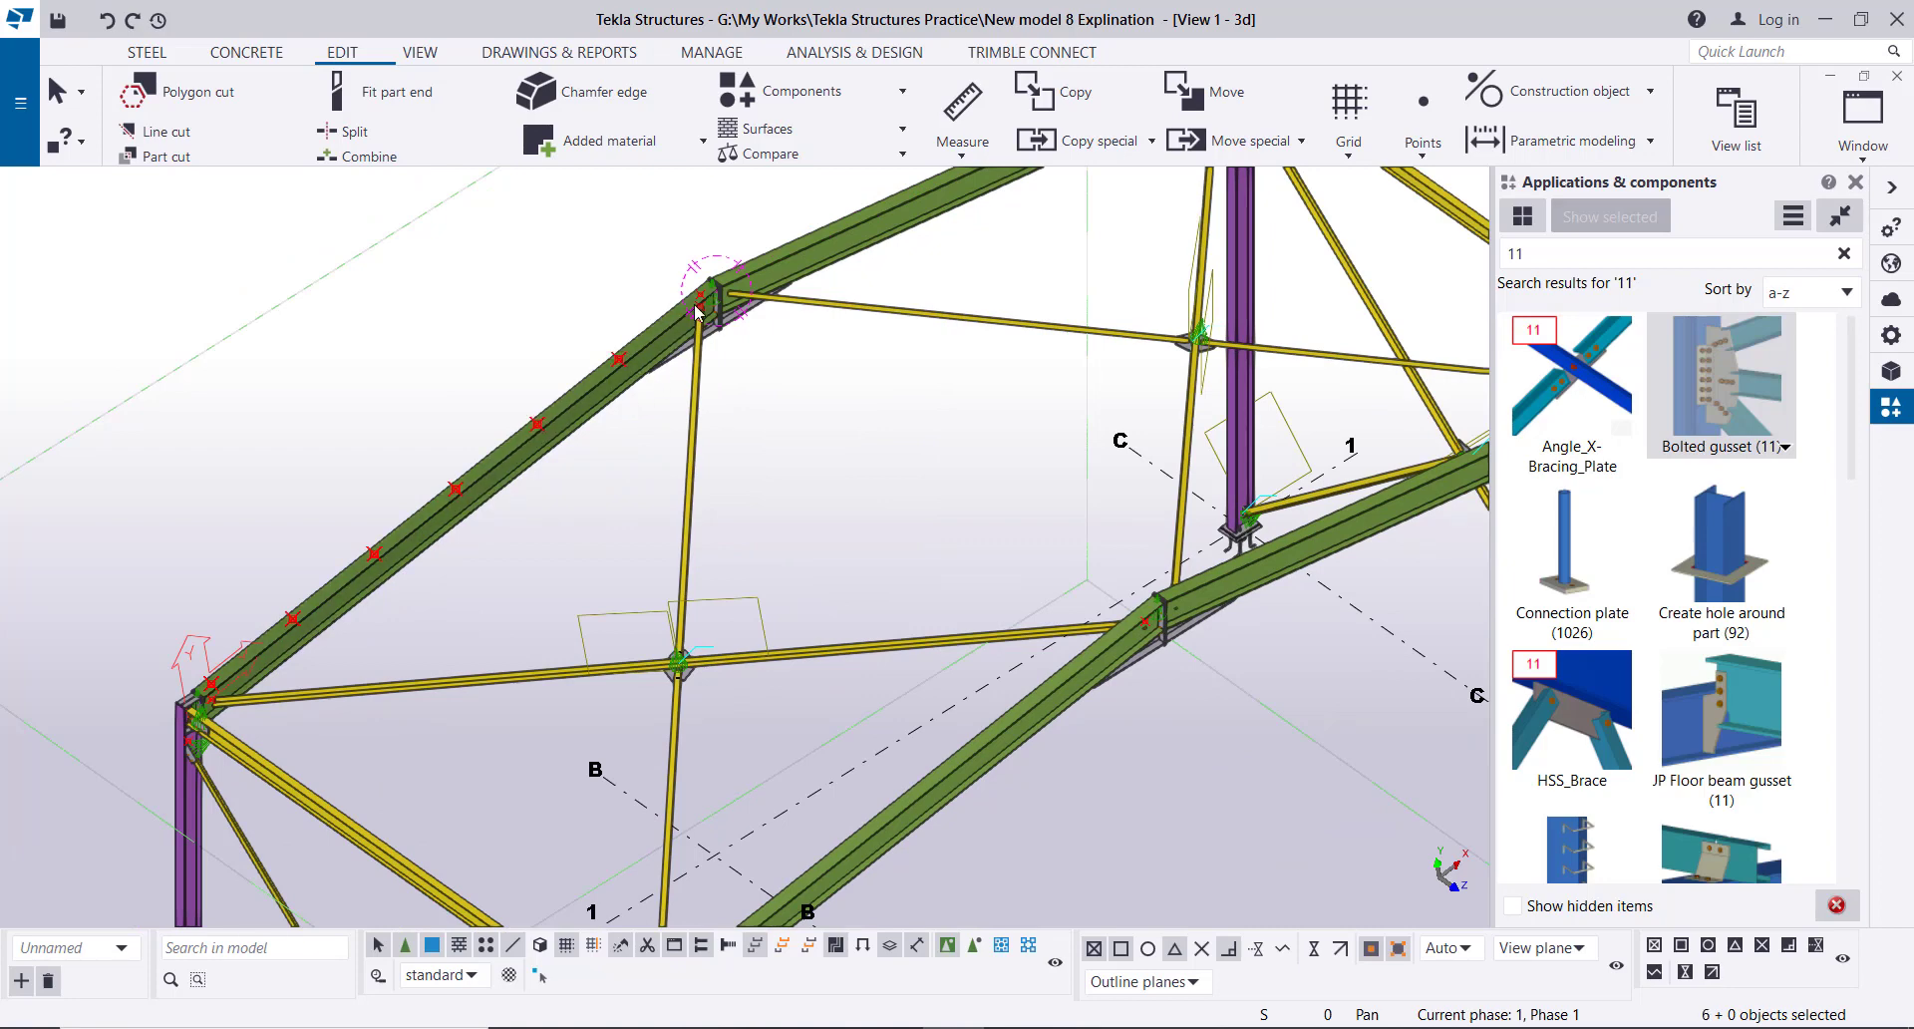
{"action": "right_click", "coordinate": [351, 269]}
{"action": "left_click", "coordinate": [407, 305]}
{"action": "scroll", "coordinate": [575, 336], "scroll_direction": "down", "scroll_amount": 5}
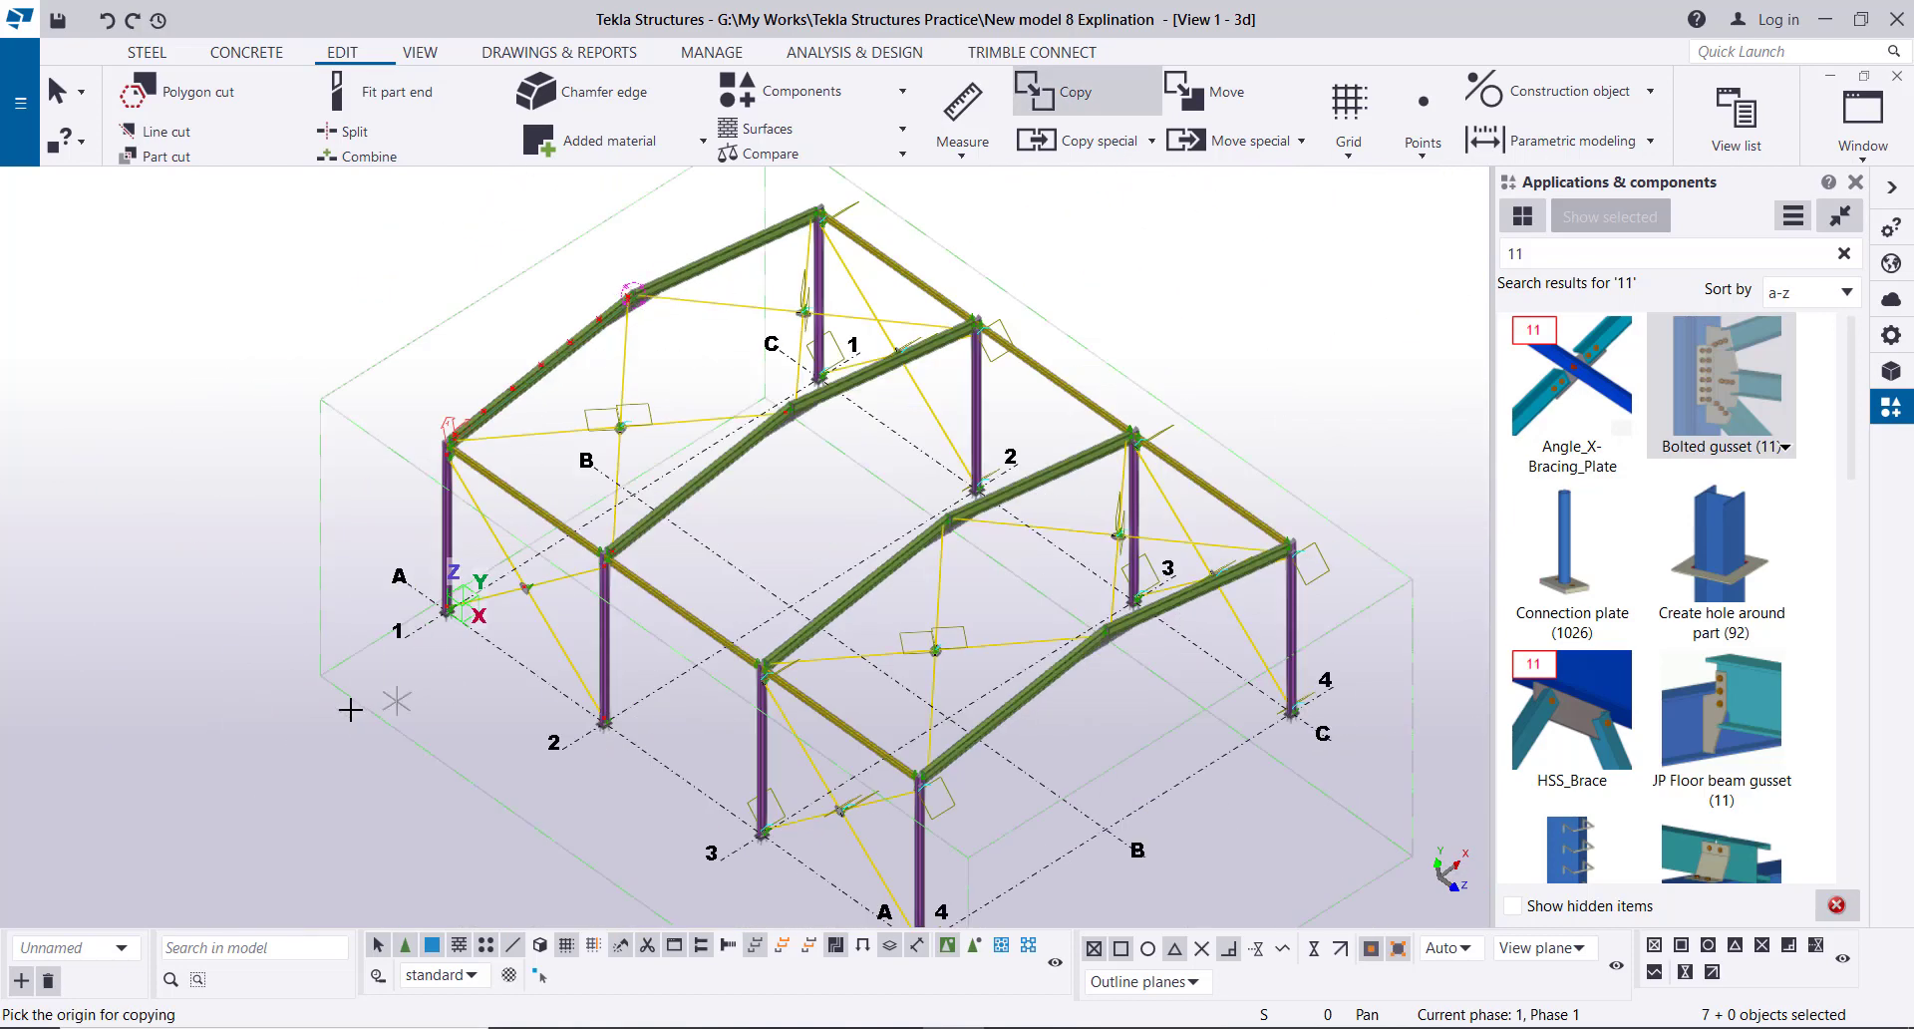
{"action": "scroll", "coordinate": [351, 709], "scroll_direction": "up", "scroll_amount": 3}
{"action": "left_click", "coordinate": [419, 610]}
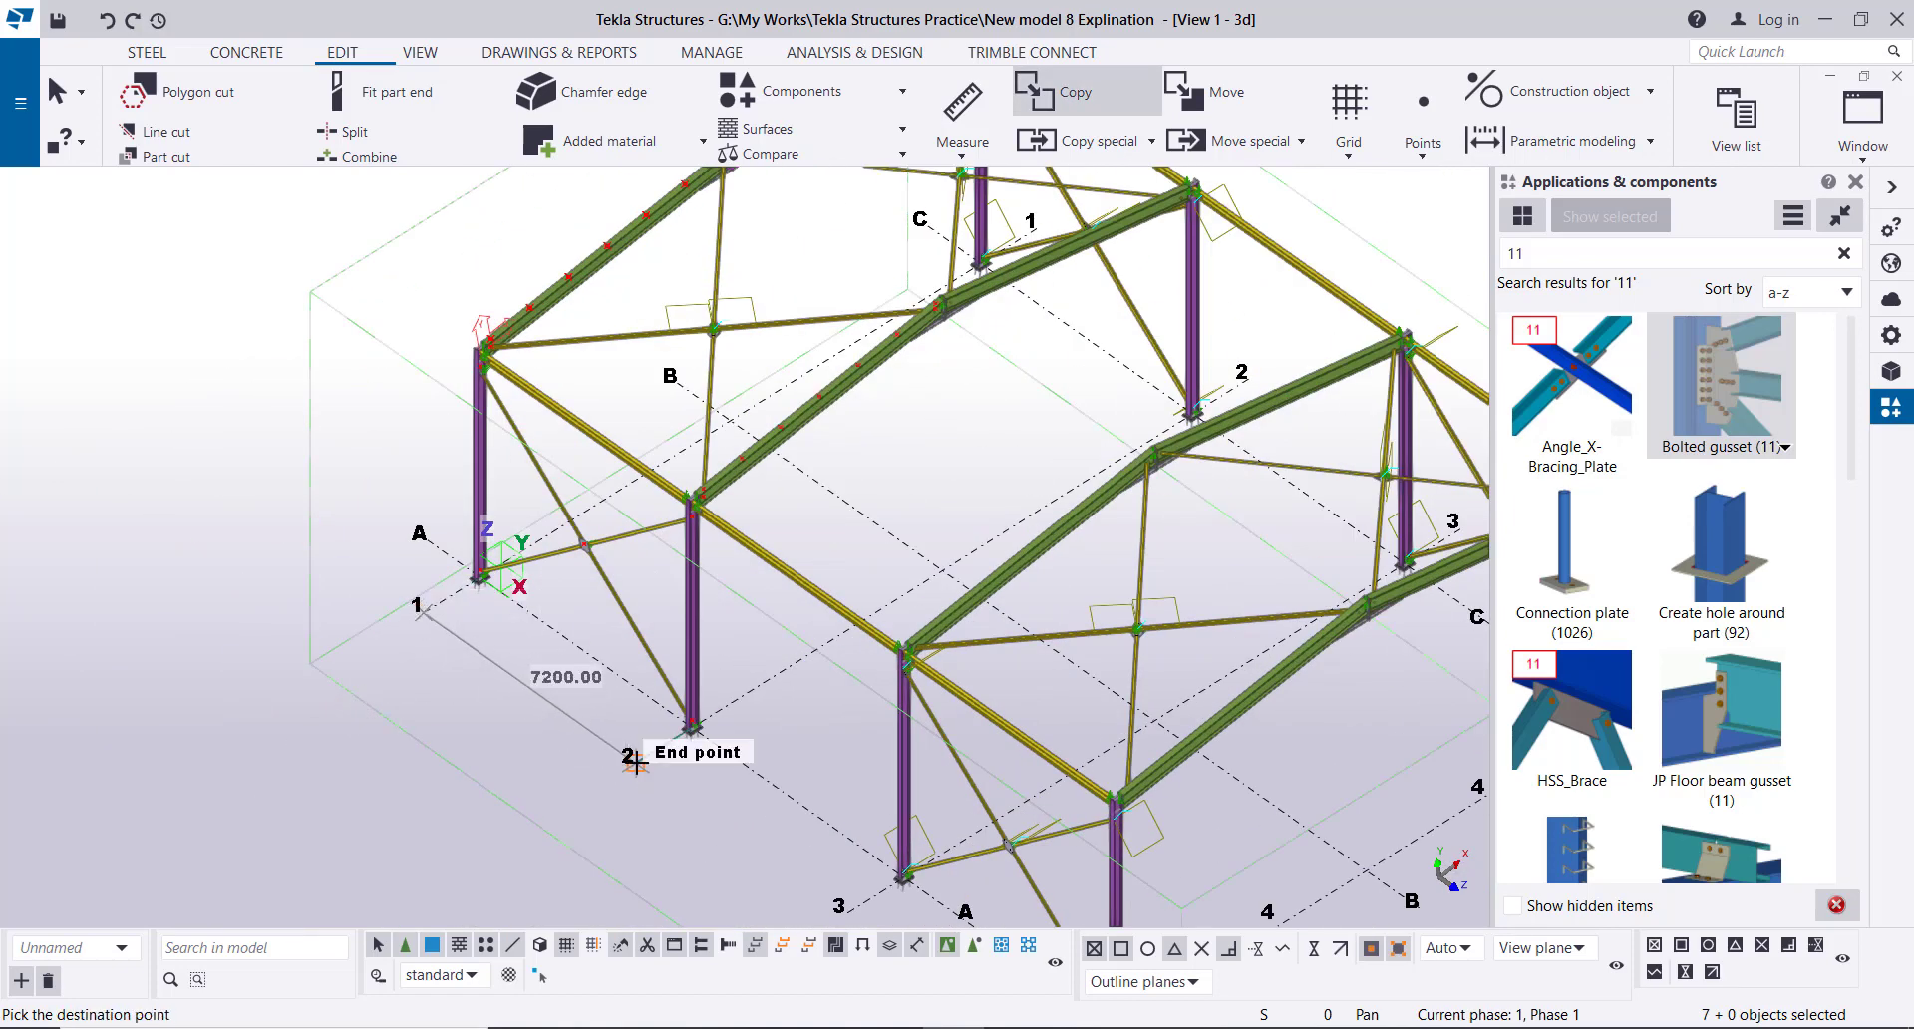
{"action": "right_click", "coordinate": [145, 321]}
{"action": "left_click", "coordinate": [199, 337]}
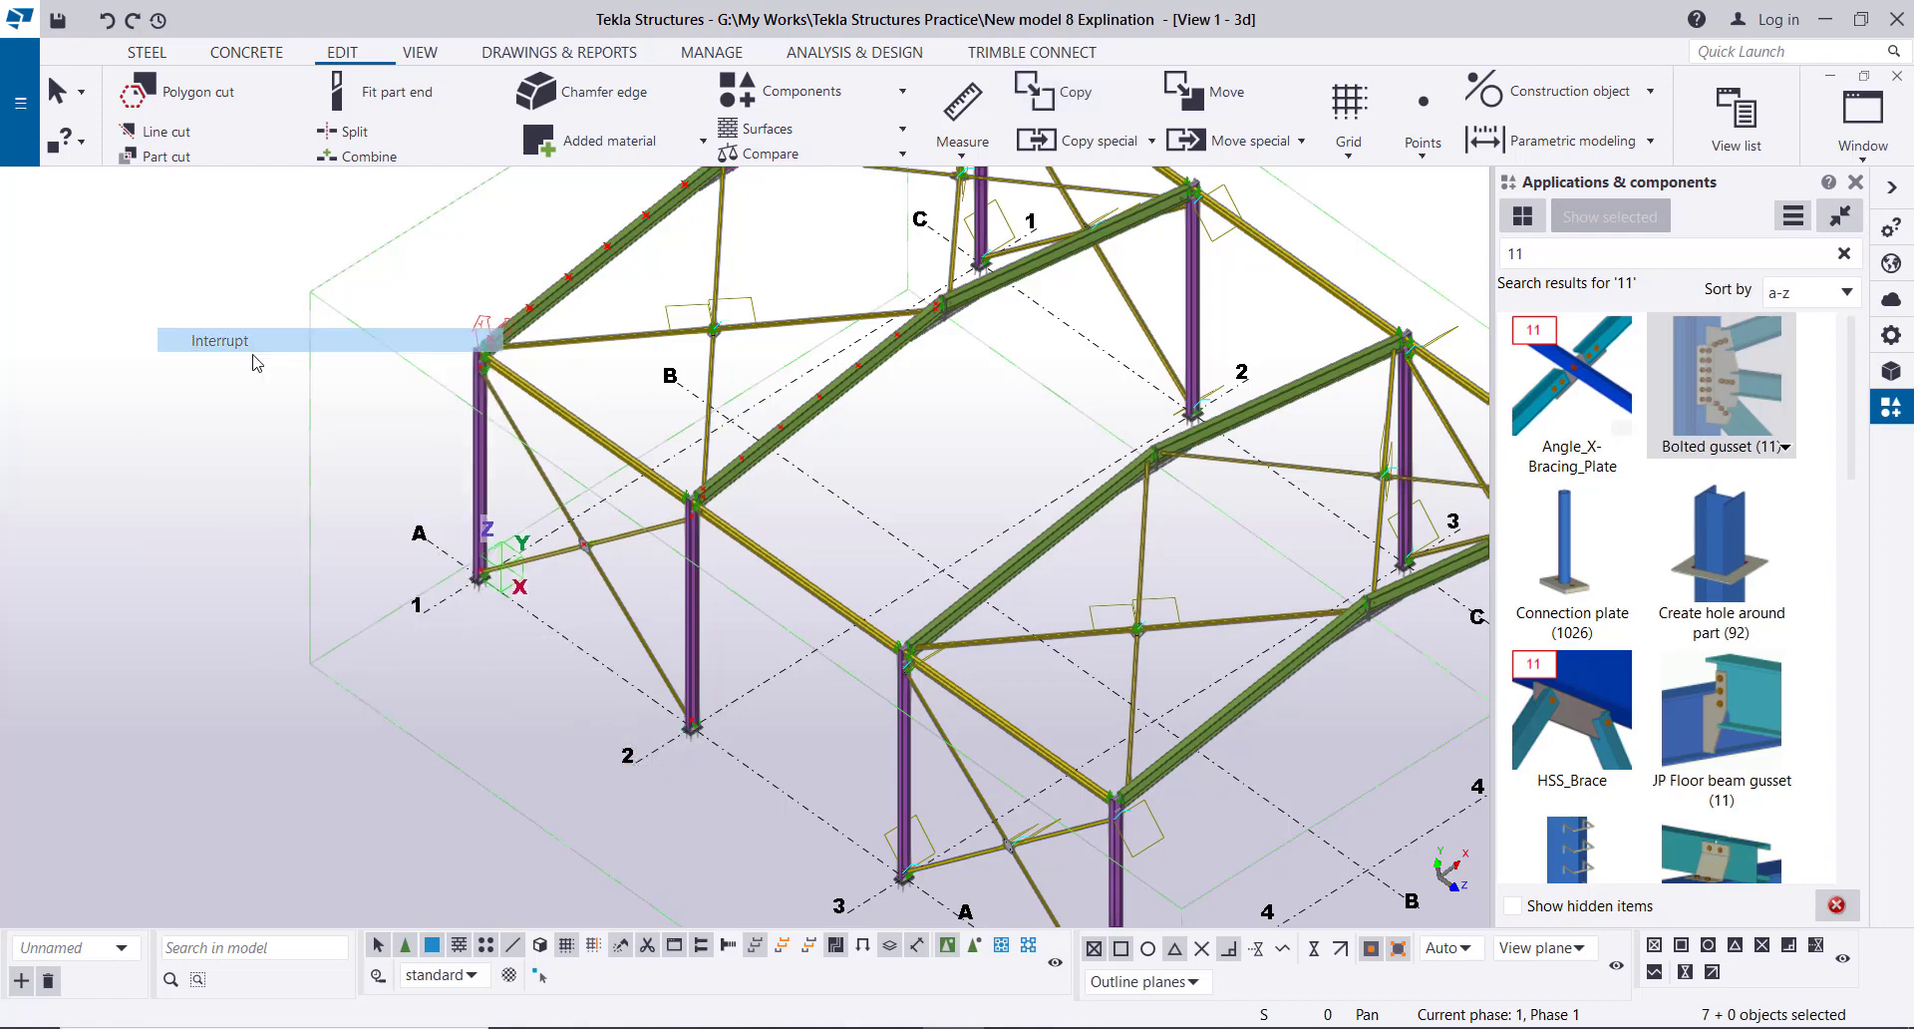
- Set the steel beam properties to the Canam C light gauge profile 203S70-144M and class 9
{"action": "scroll", "coordinate": [431, 482], "scroll_direction": "down", "scroll_amount": 5}
{"action": "scroll", "coordinate": [538, 339], "scroll_direction": "up", "scroll_amount": 4}
{"action": "left_click", "coordinate": [146, 52]}
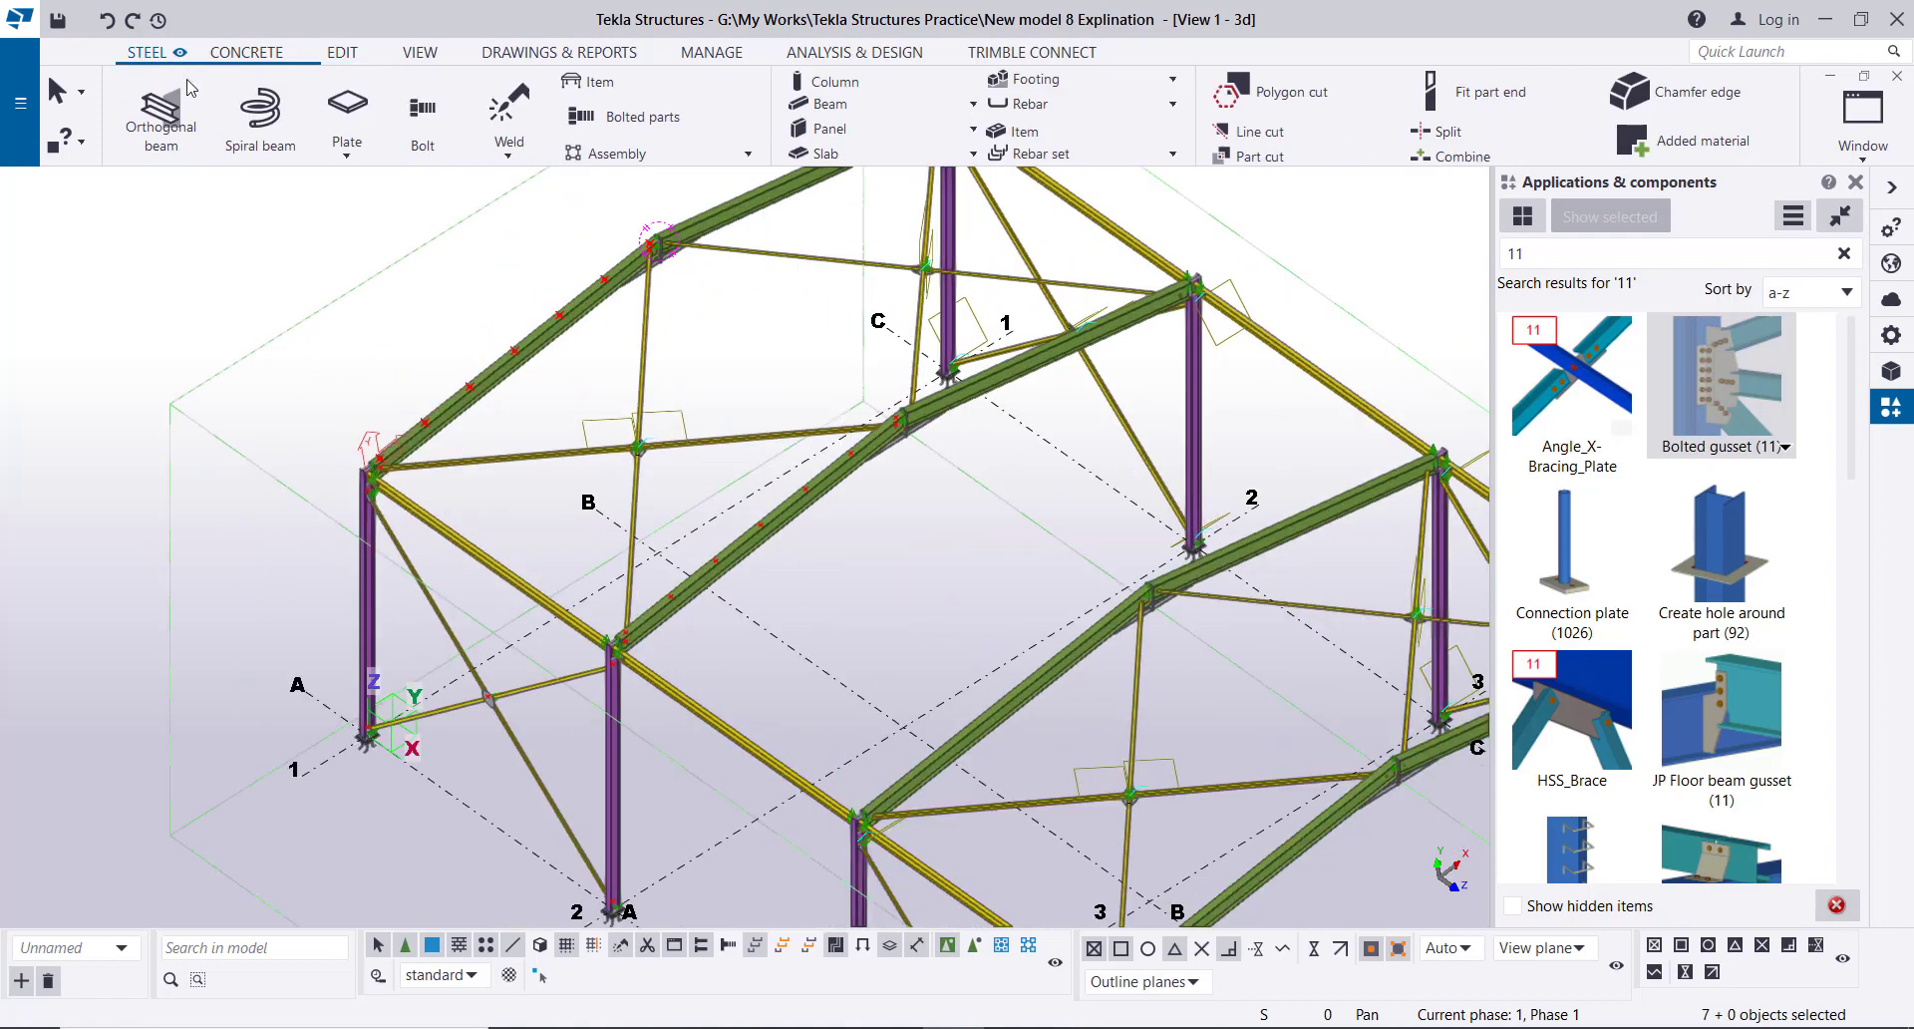
{"action": "left_click", "coordinate": [226, 124]}
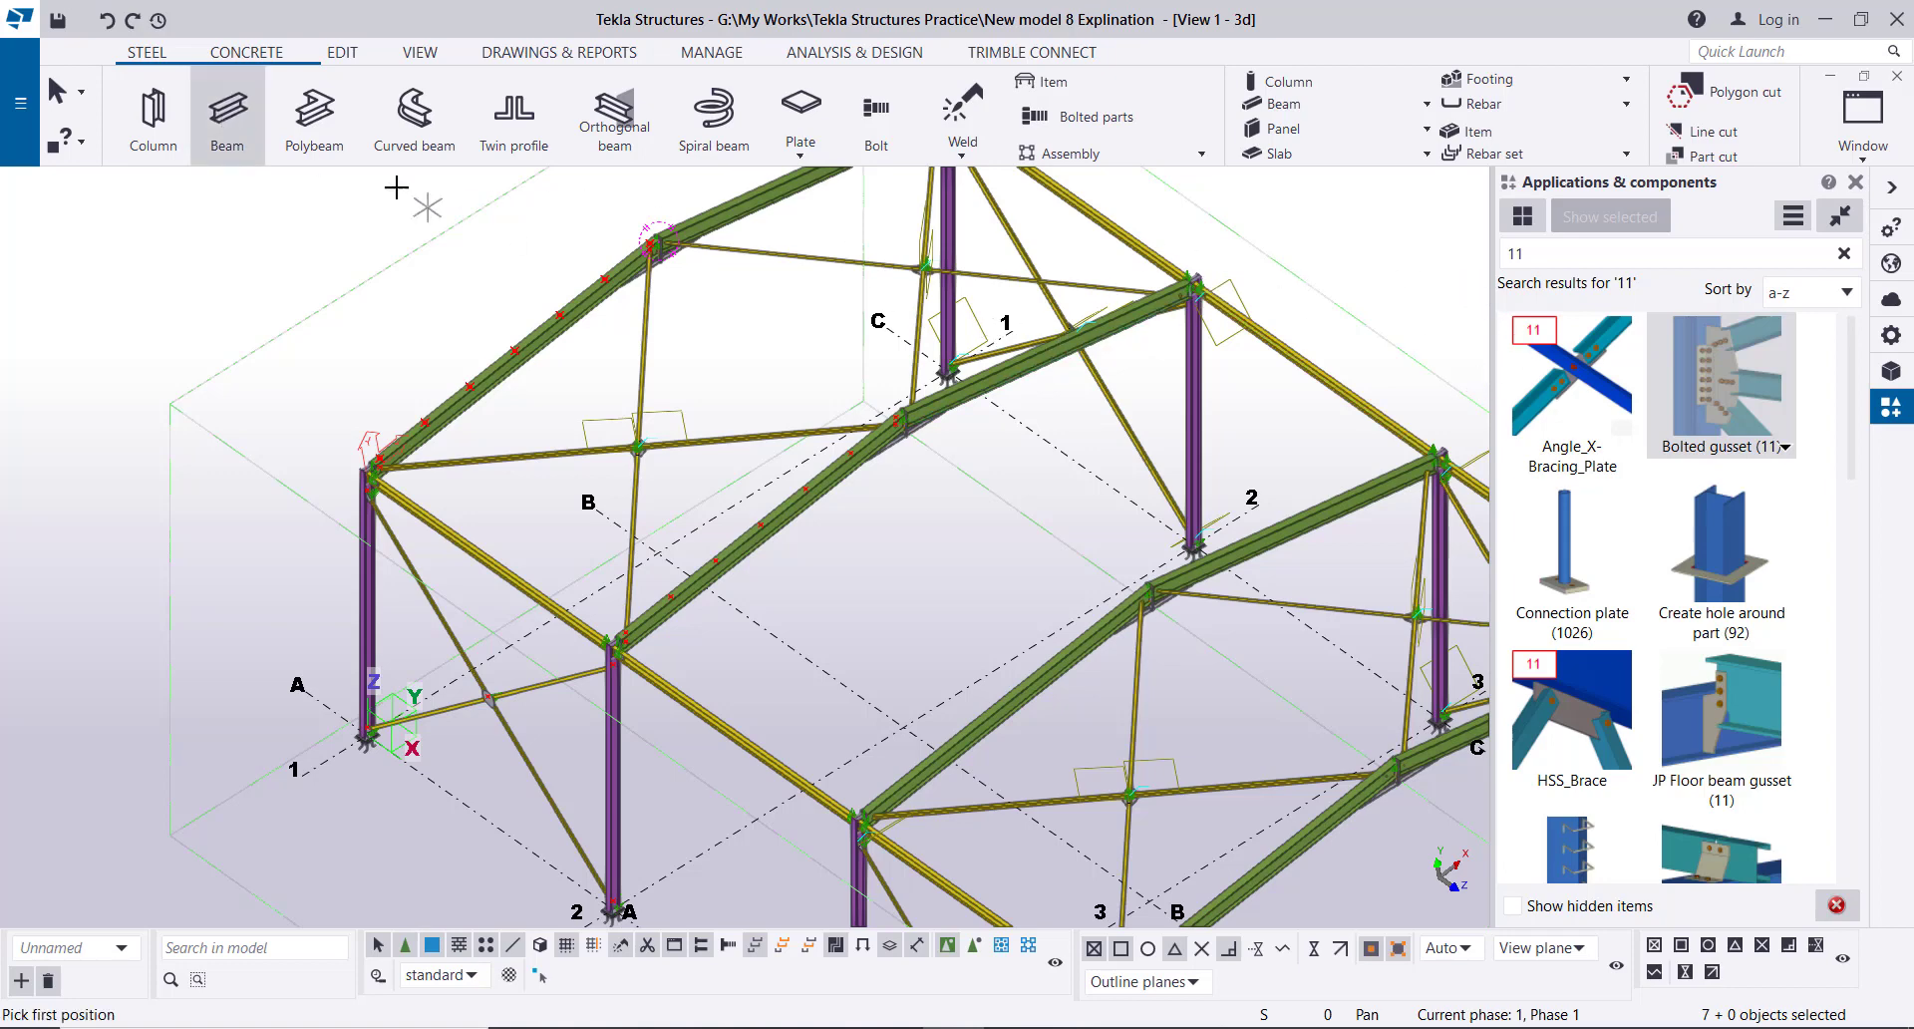
{"action": "double_click", "coordinate": [226, 117]}
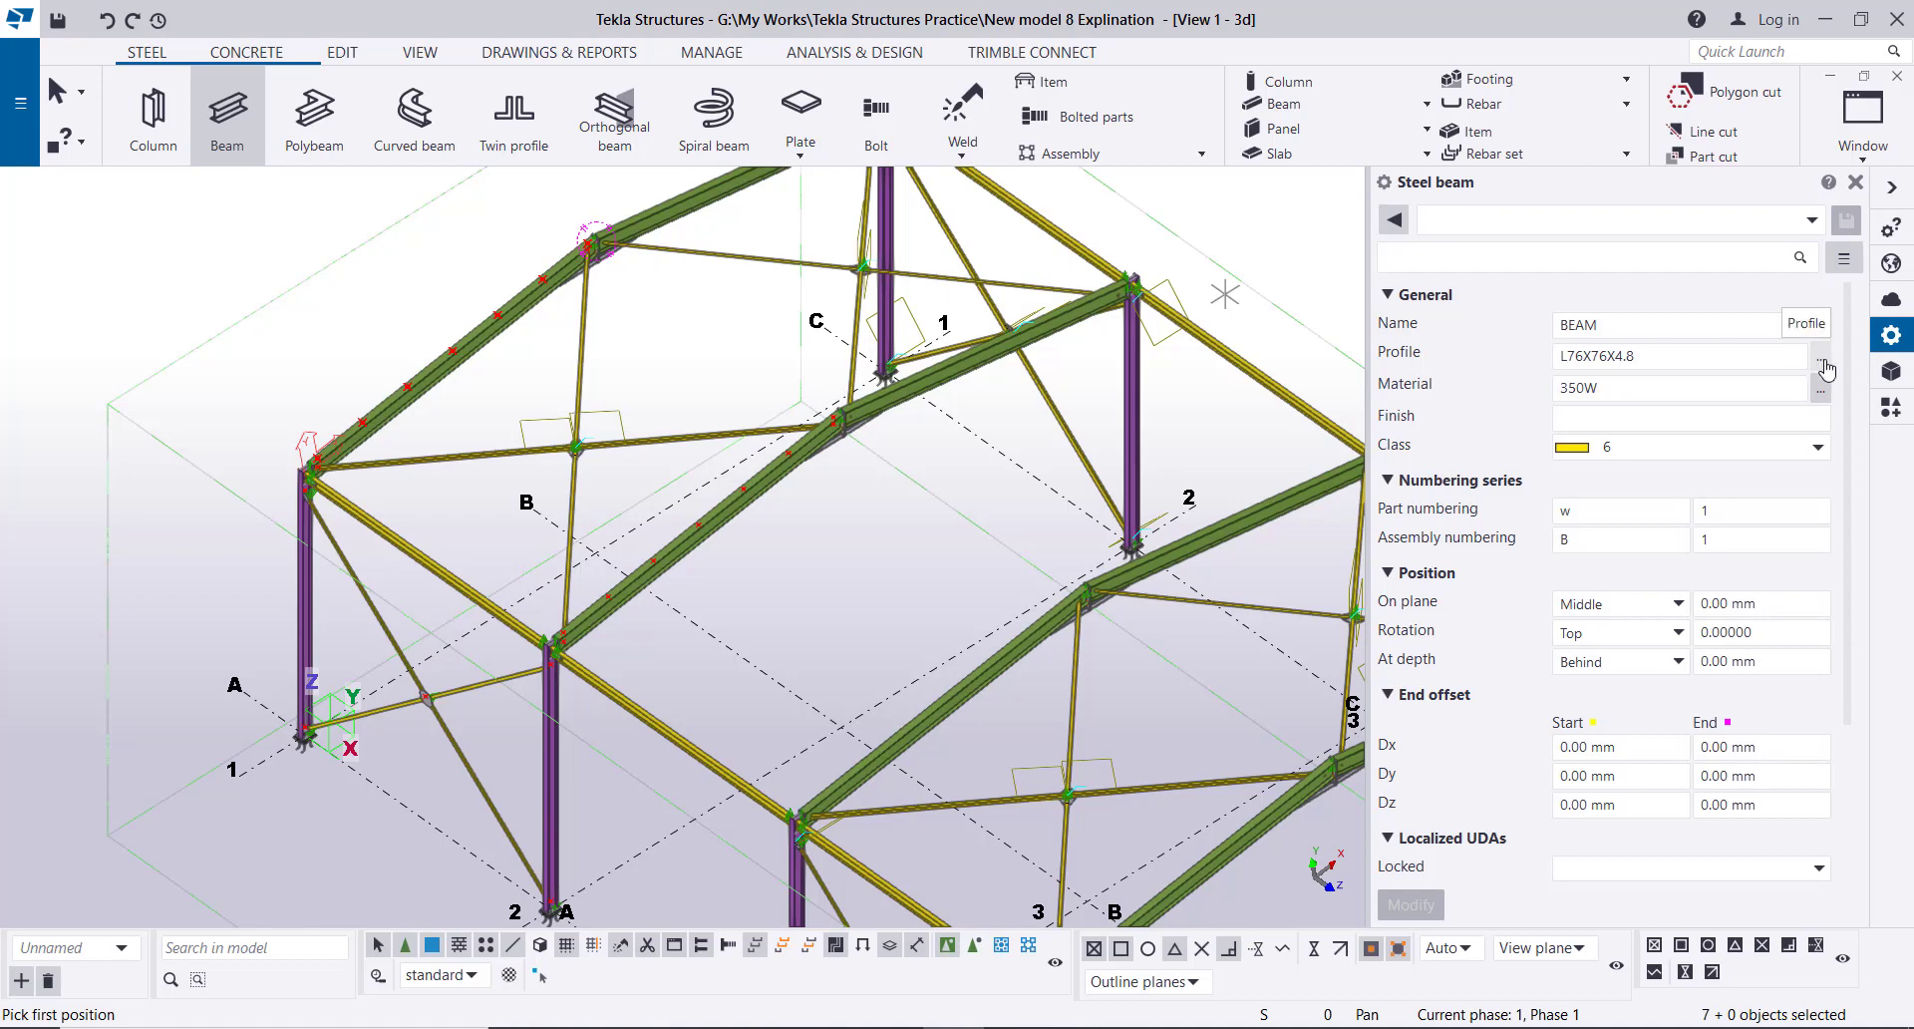
{"action": "left_click", "coordinate": [1818, 359]}
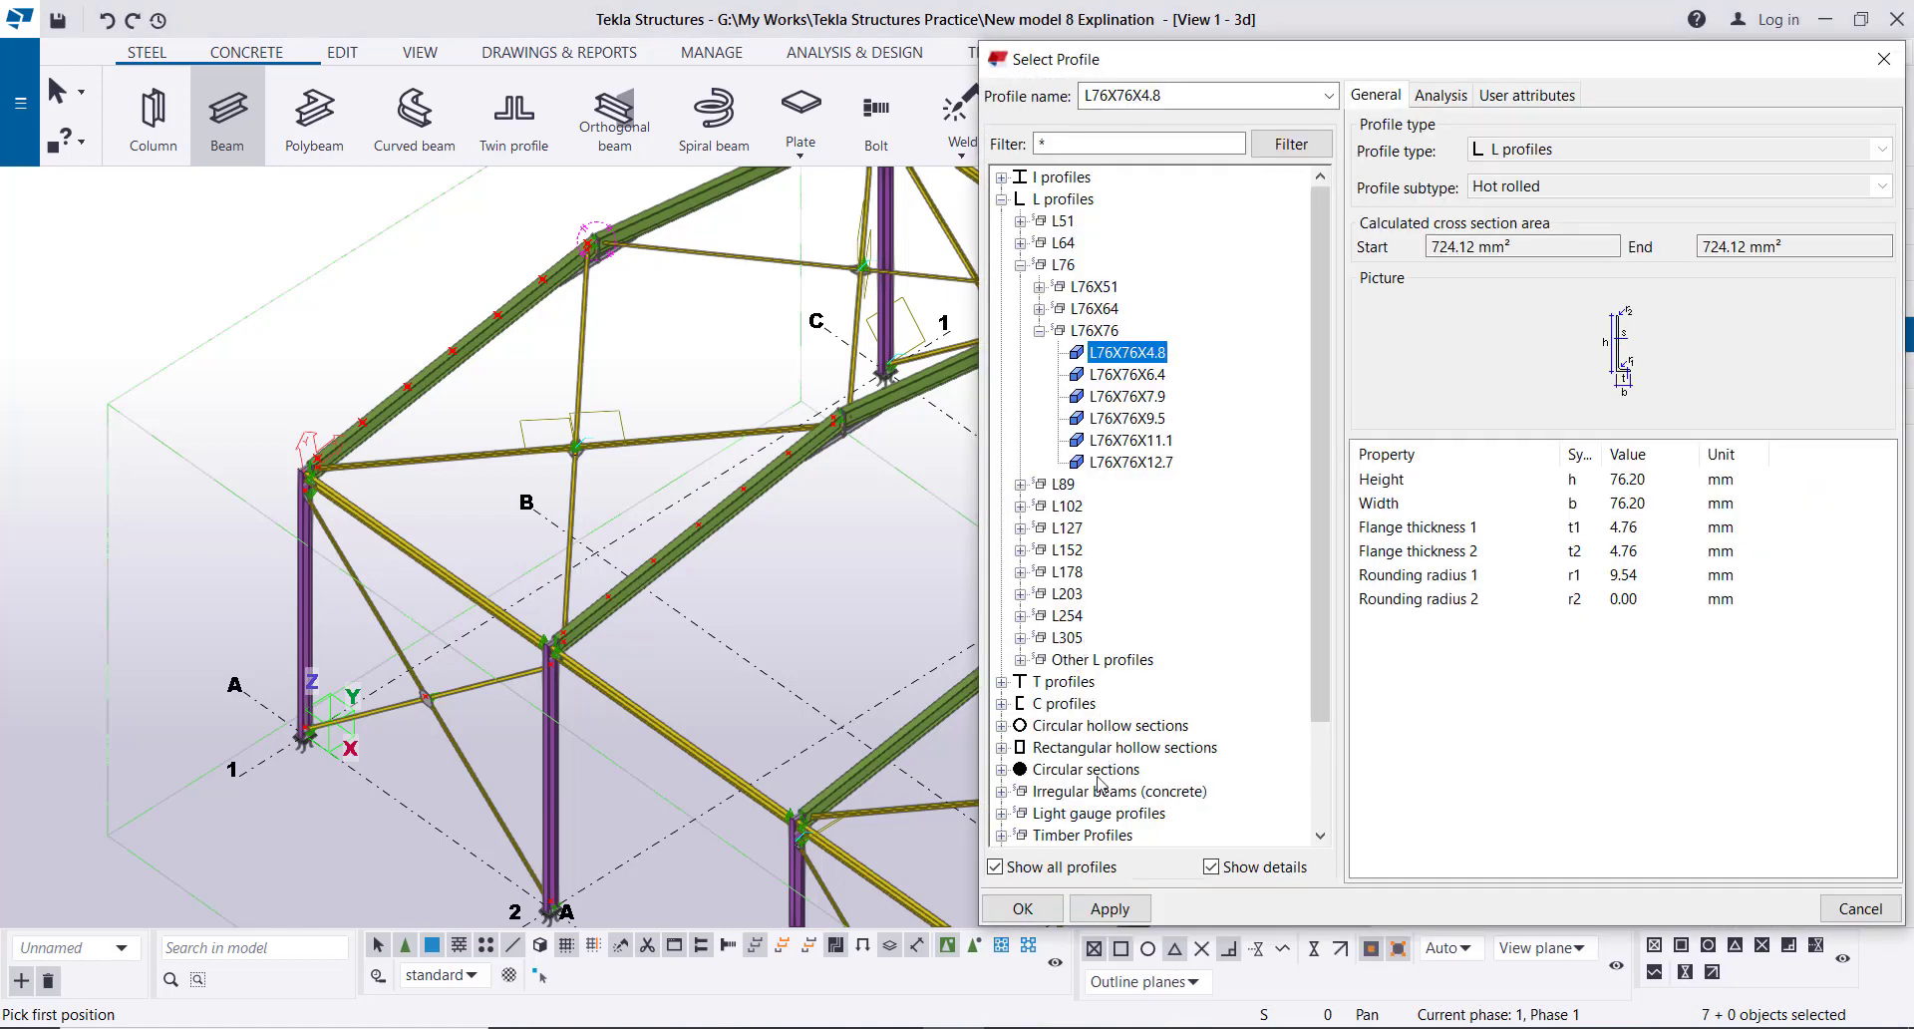
{"action": "left_click", "coordinate": [1002, 812]}
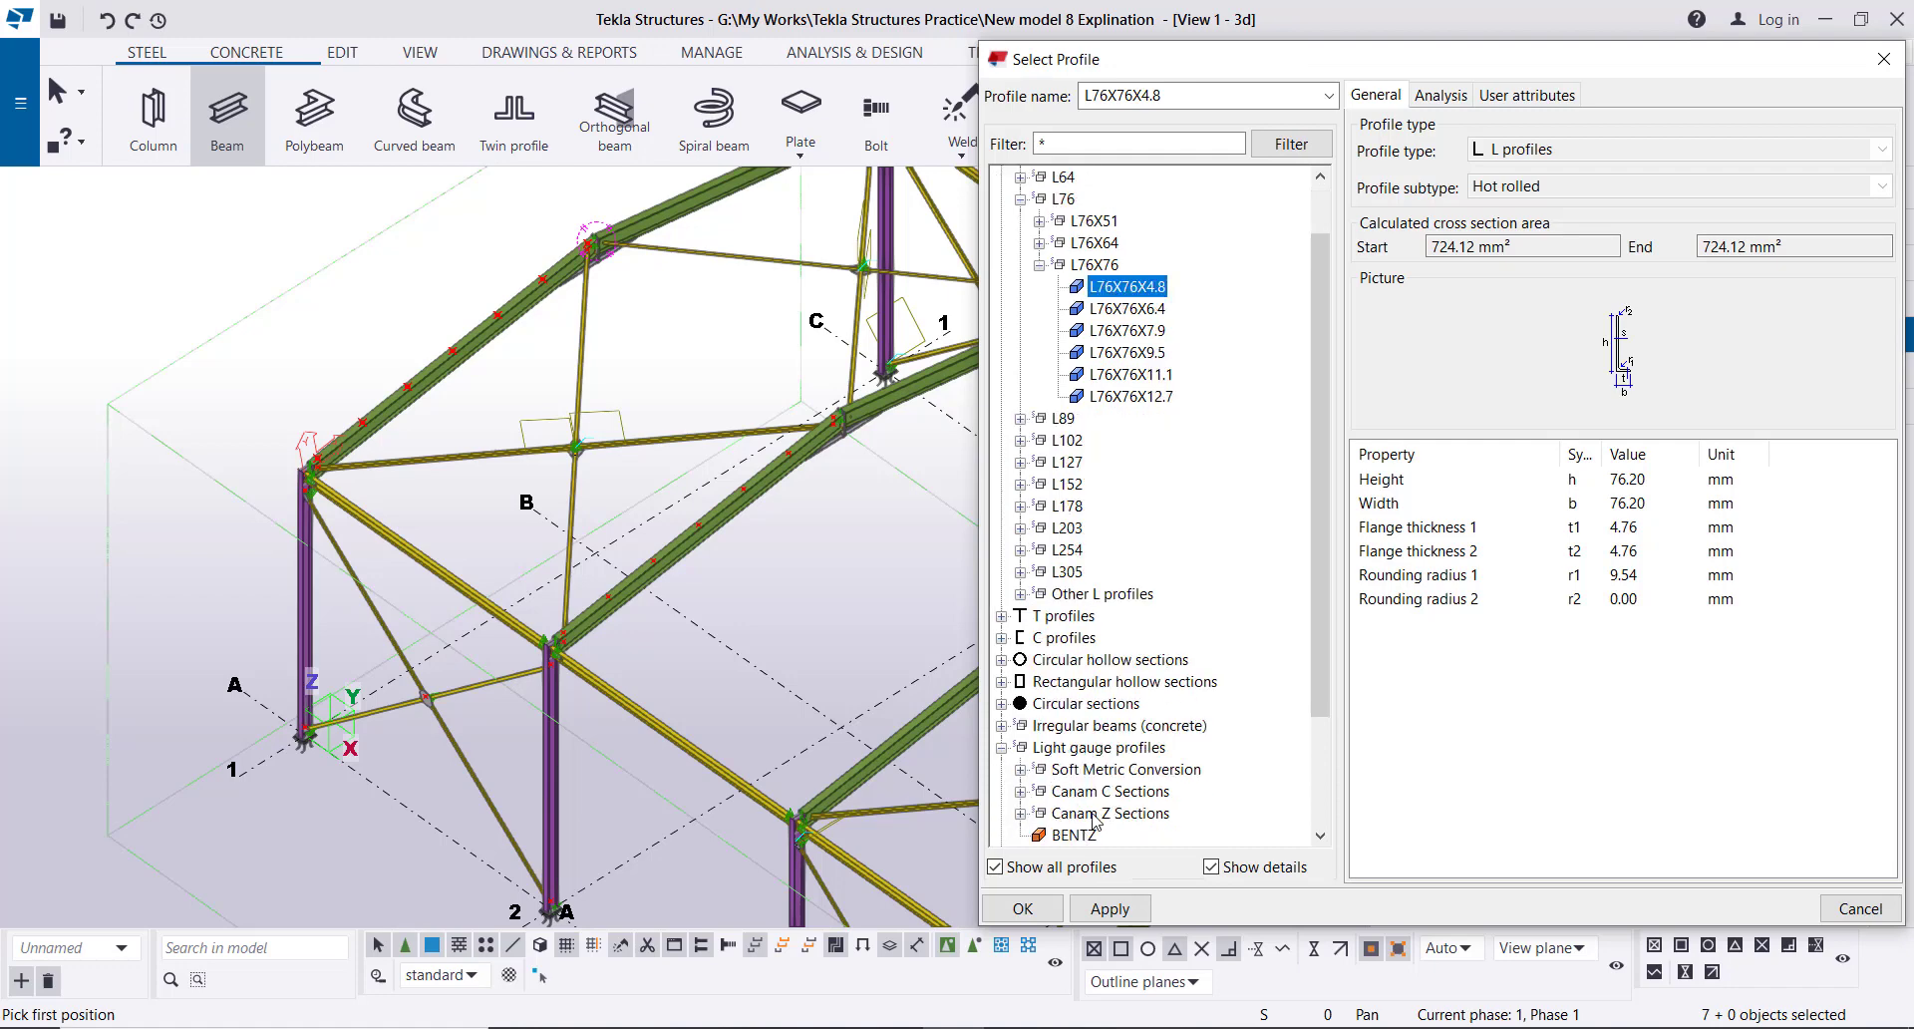
{"action": "left_click", "coordinate": [1020, 792]}
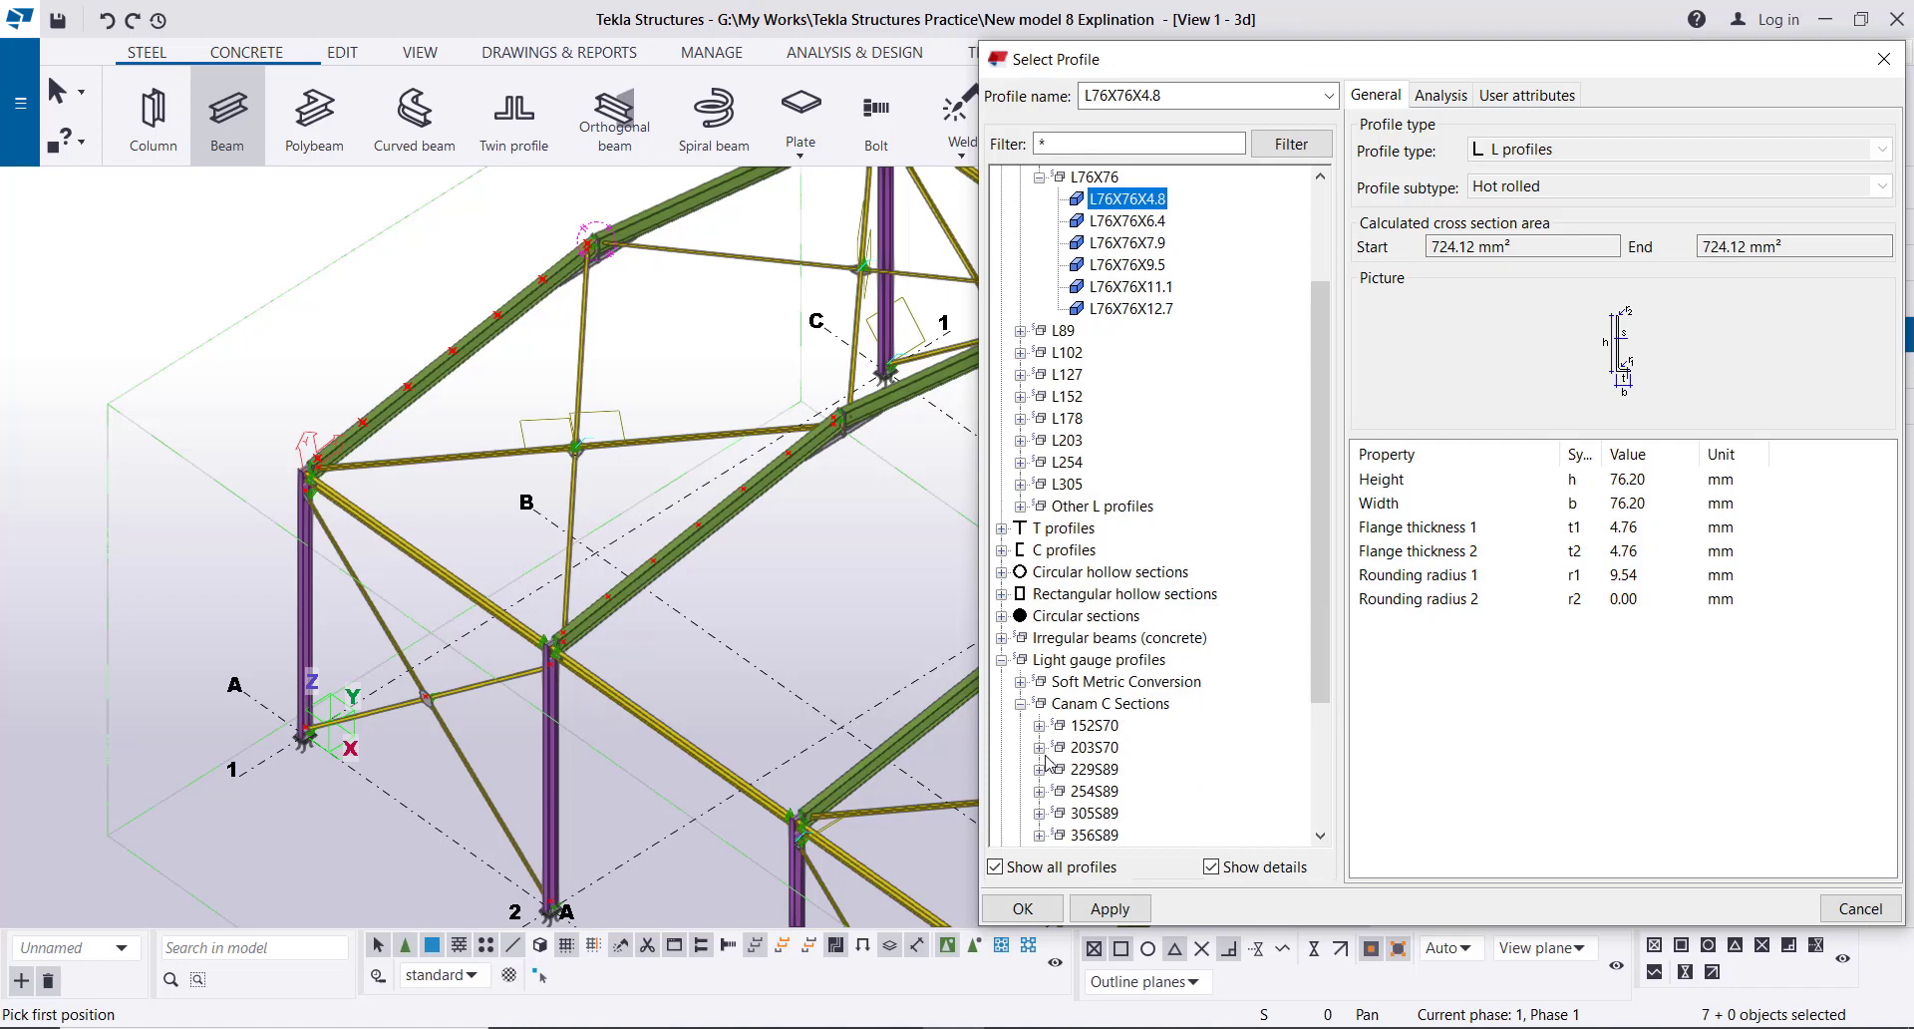
{"action": "left_click", "coordinate": [1039, 748]}
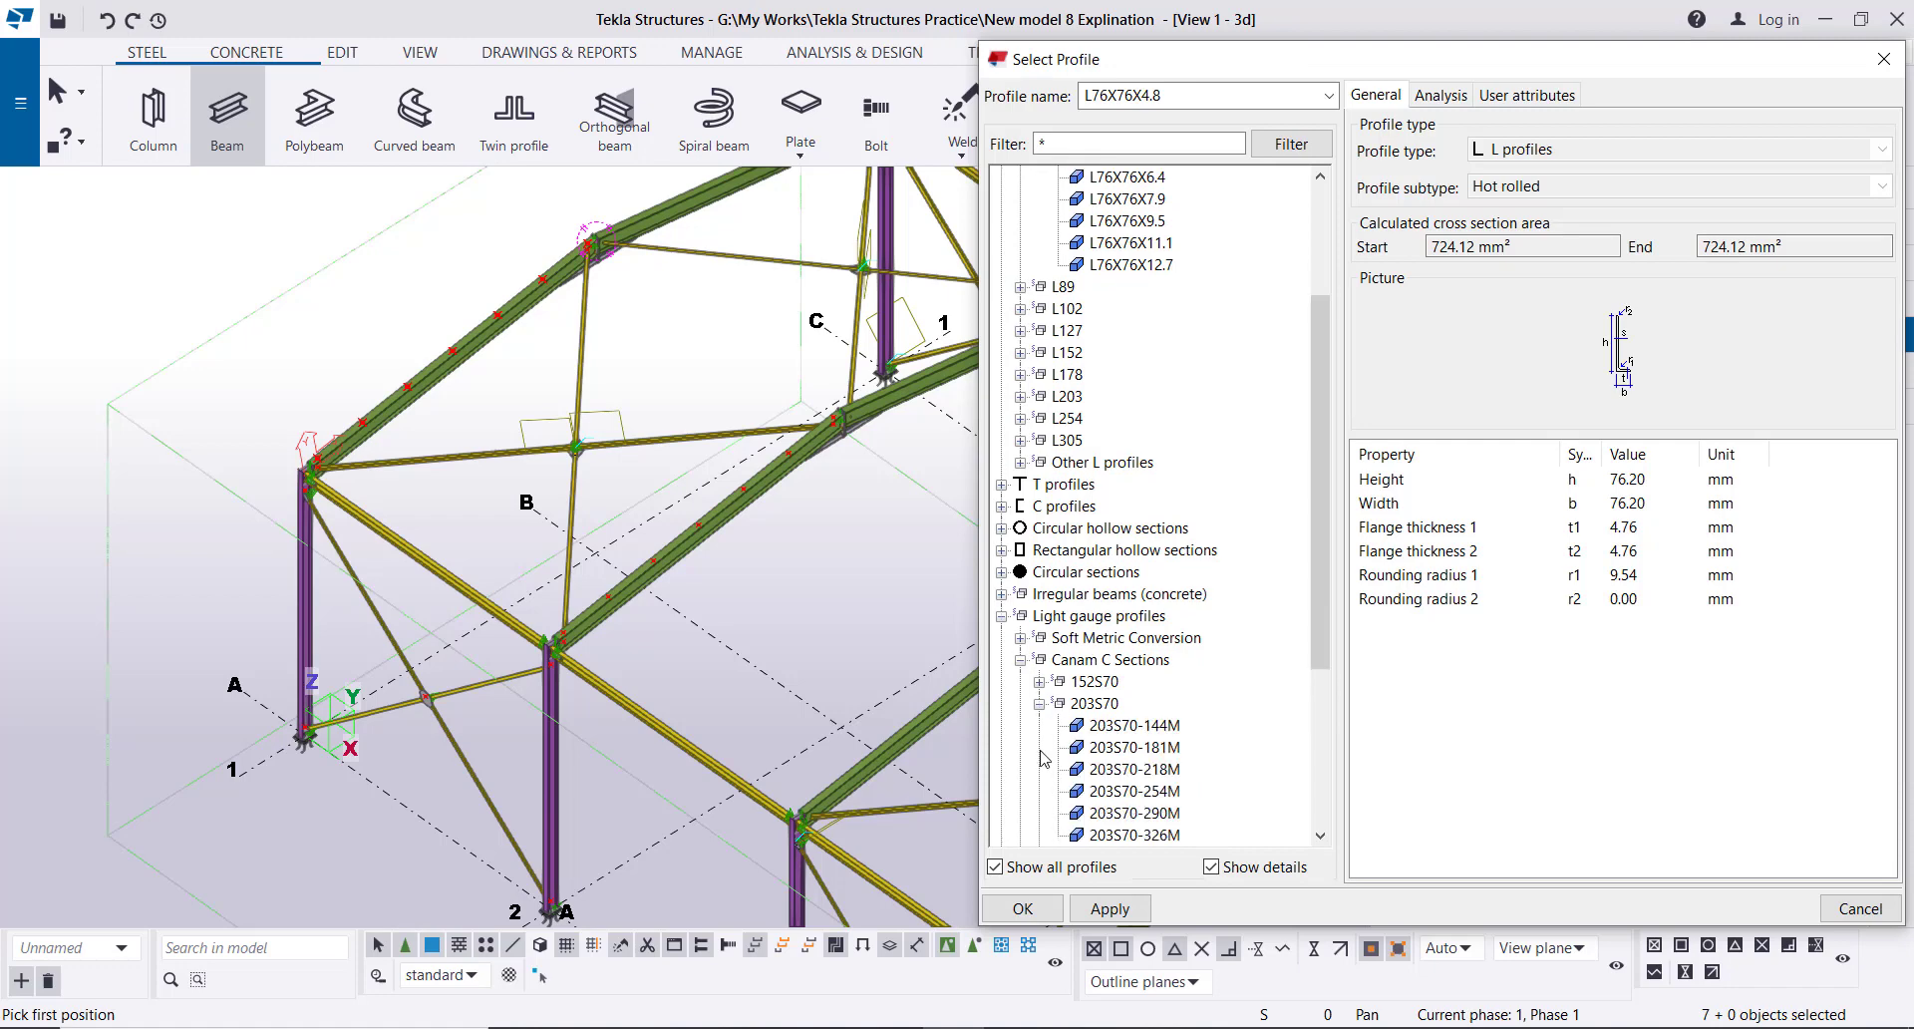
{"action": "left_click", "coordinate": [1124, 727]}
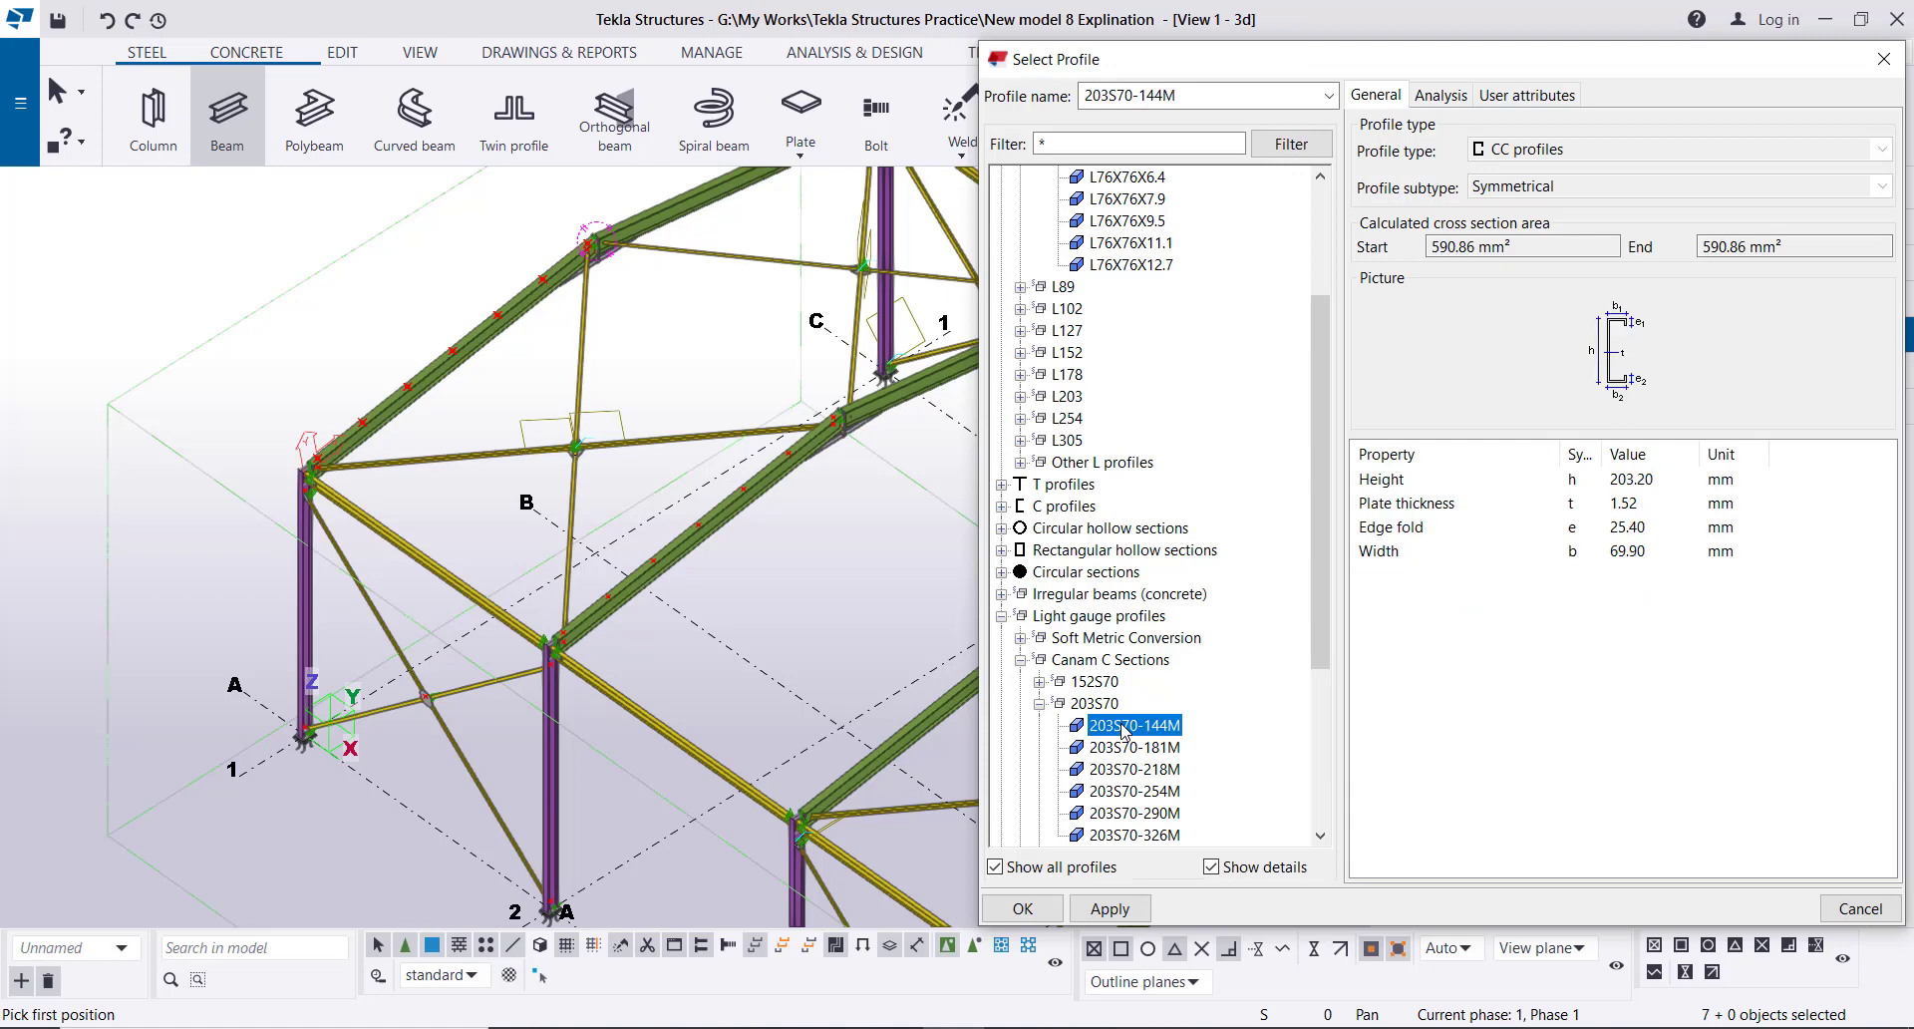
{"action": "left_click", "coordinate": [1128, 910]}
{"action": "left_click", "coordinate": [1023, 908]}
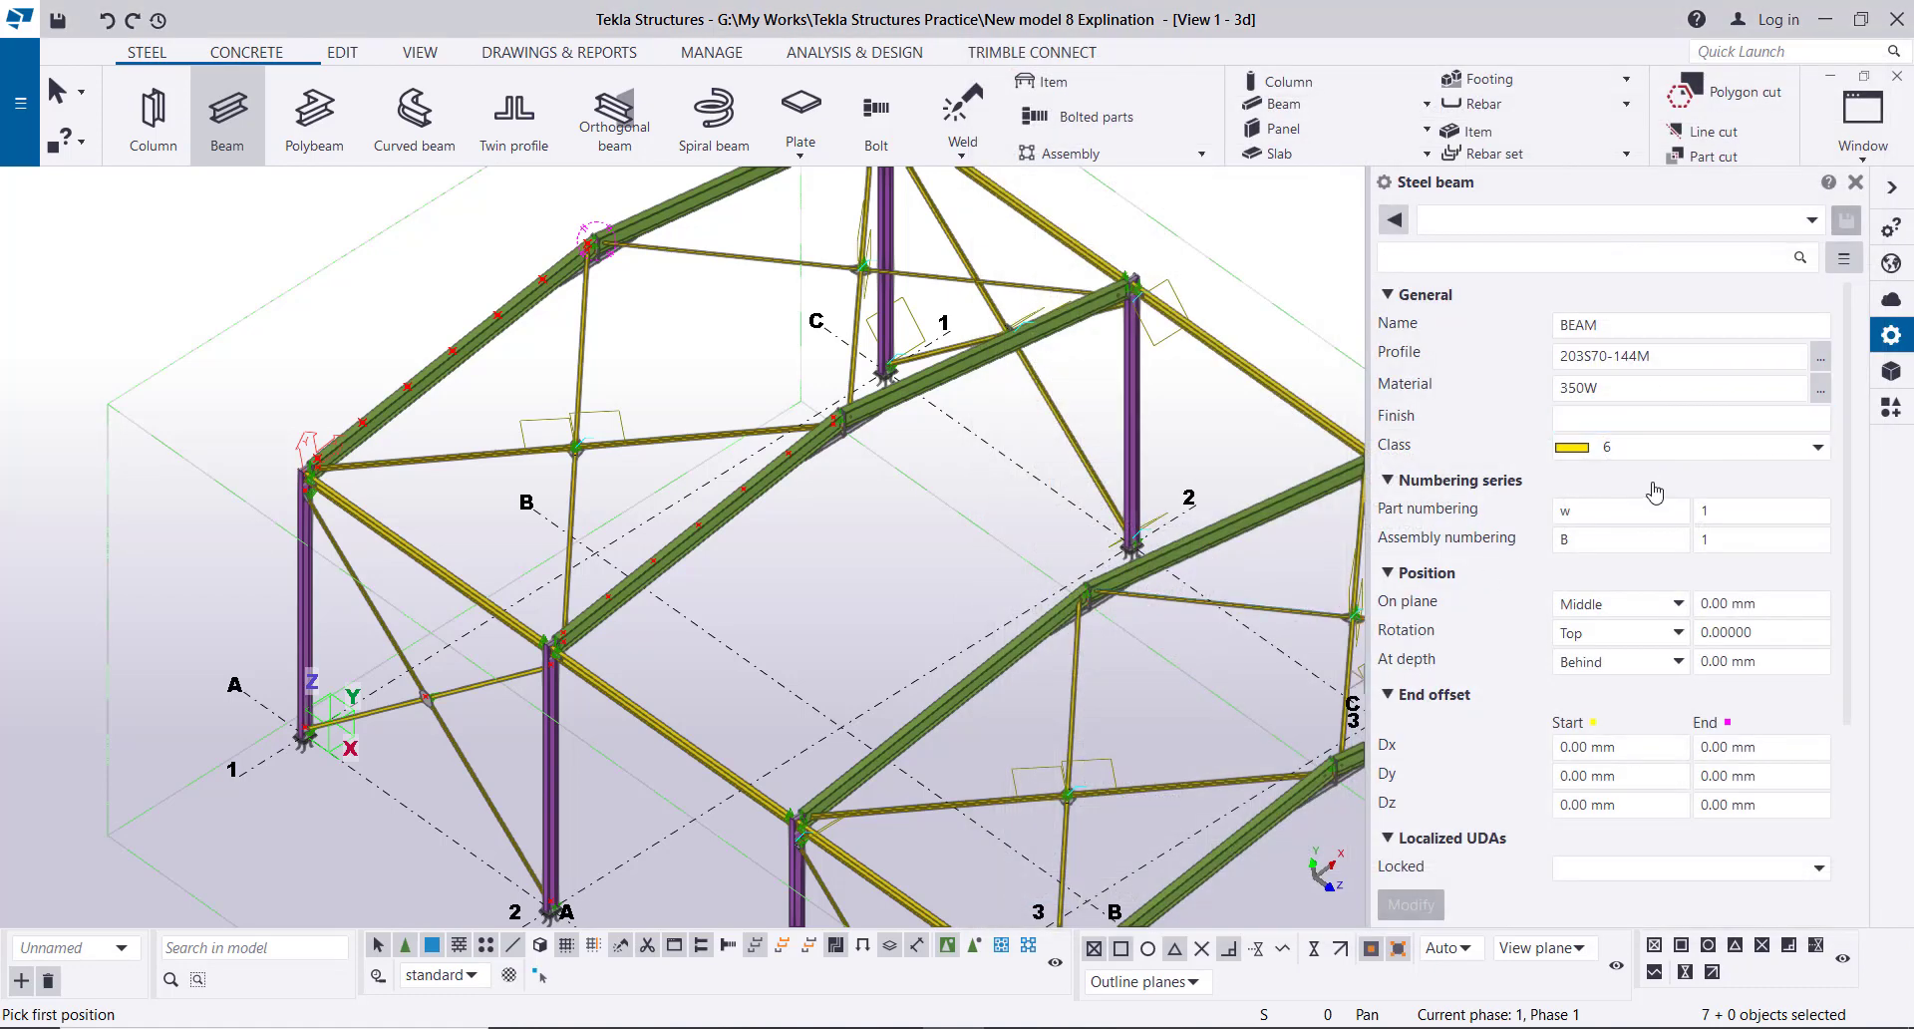
{"action": "left_click", "coordinate": [1819, 446]}
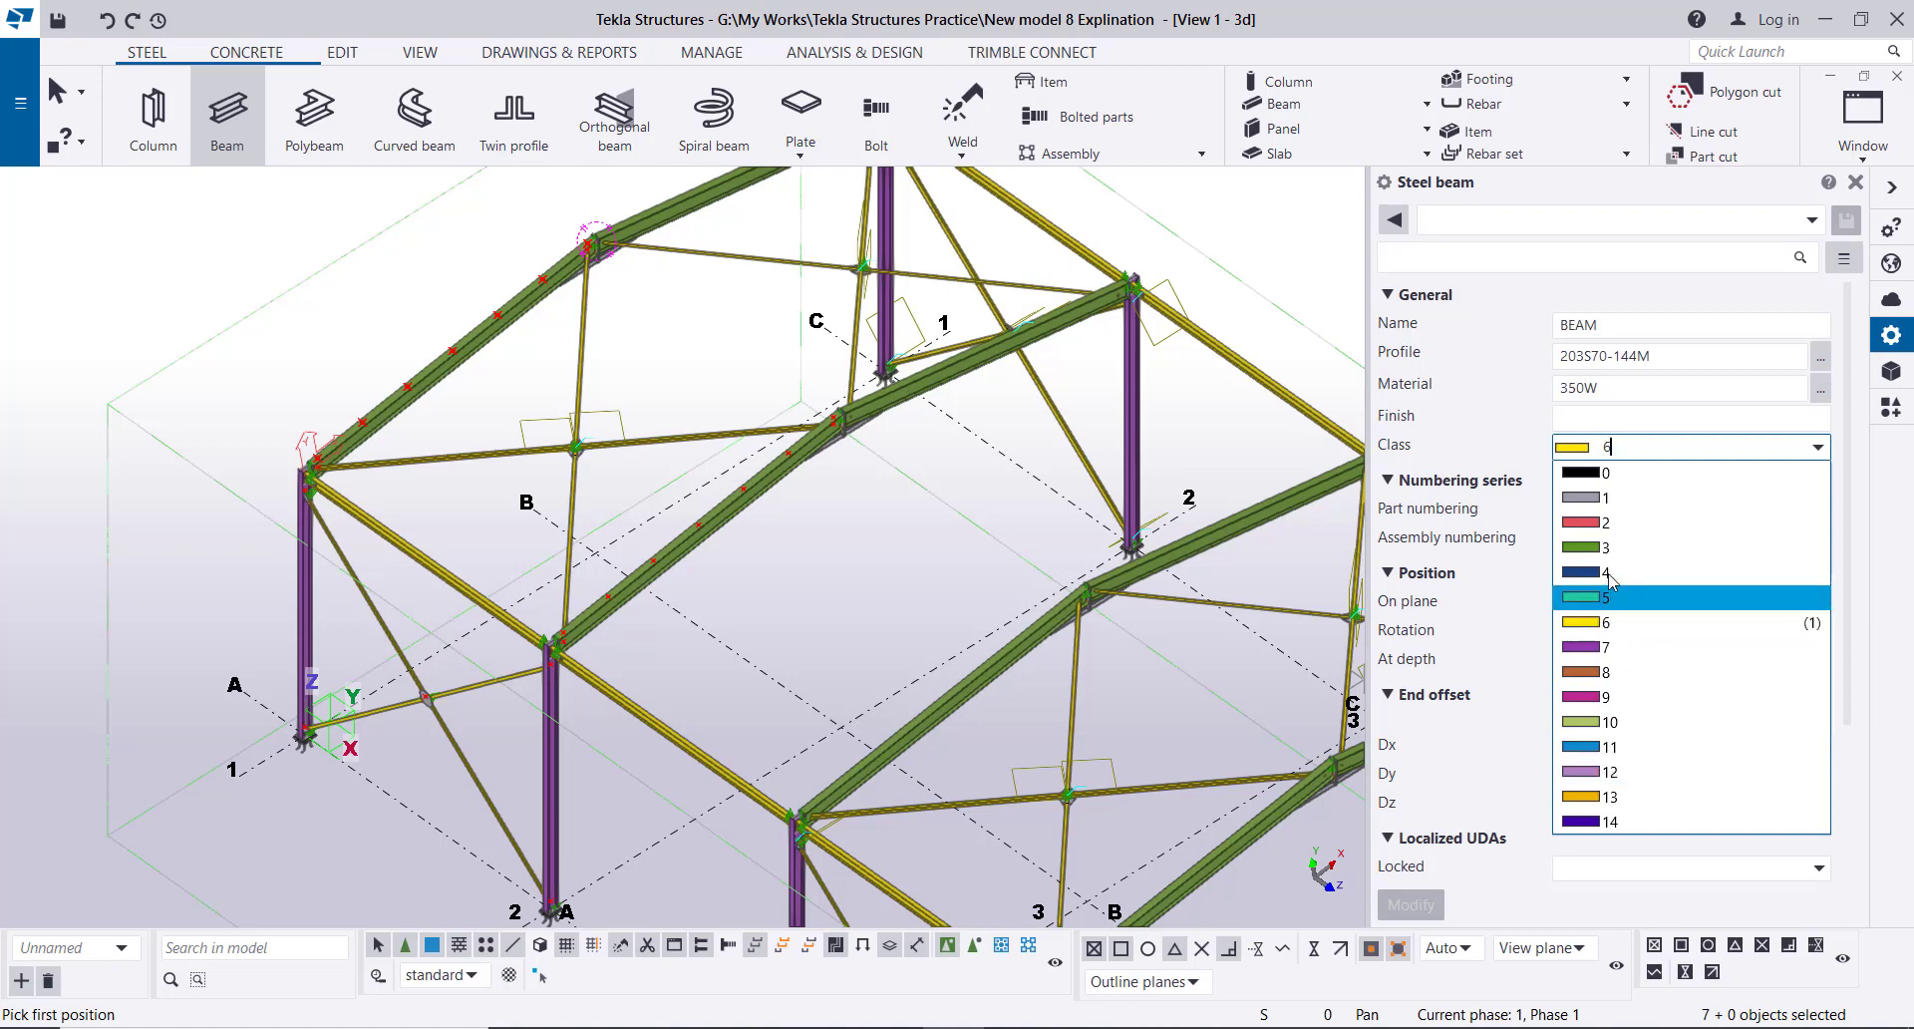
{"action": "left_click", "coordinate": [1595, 697]}
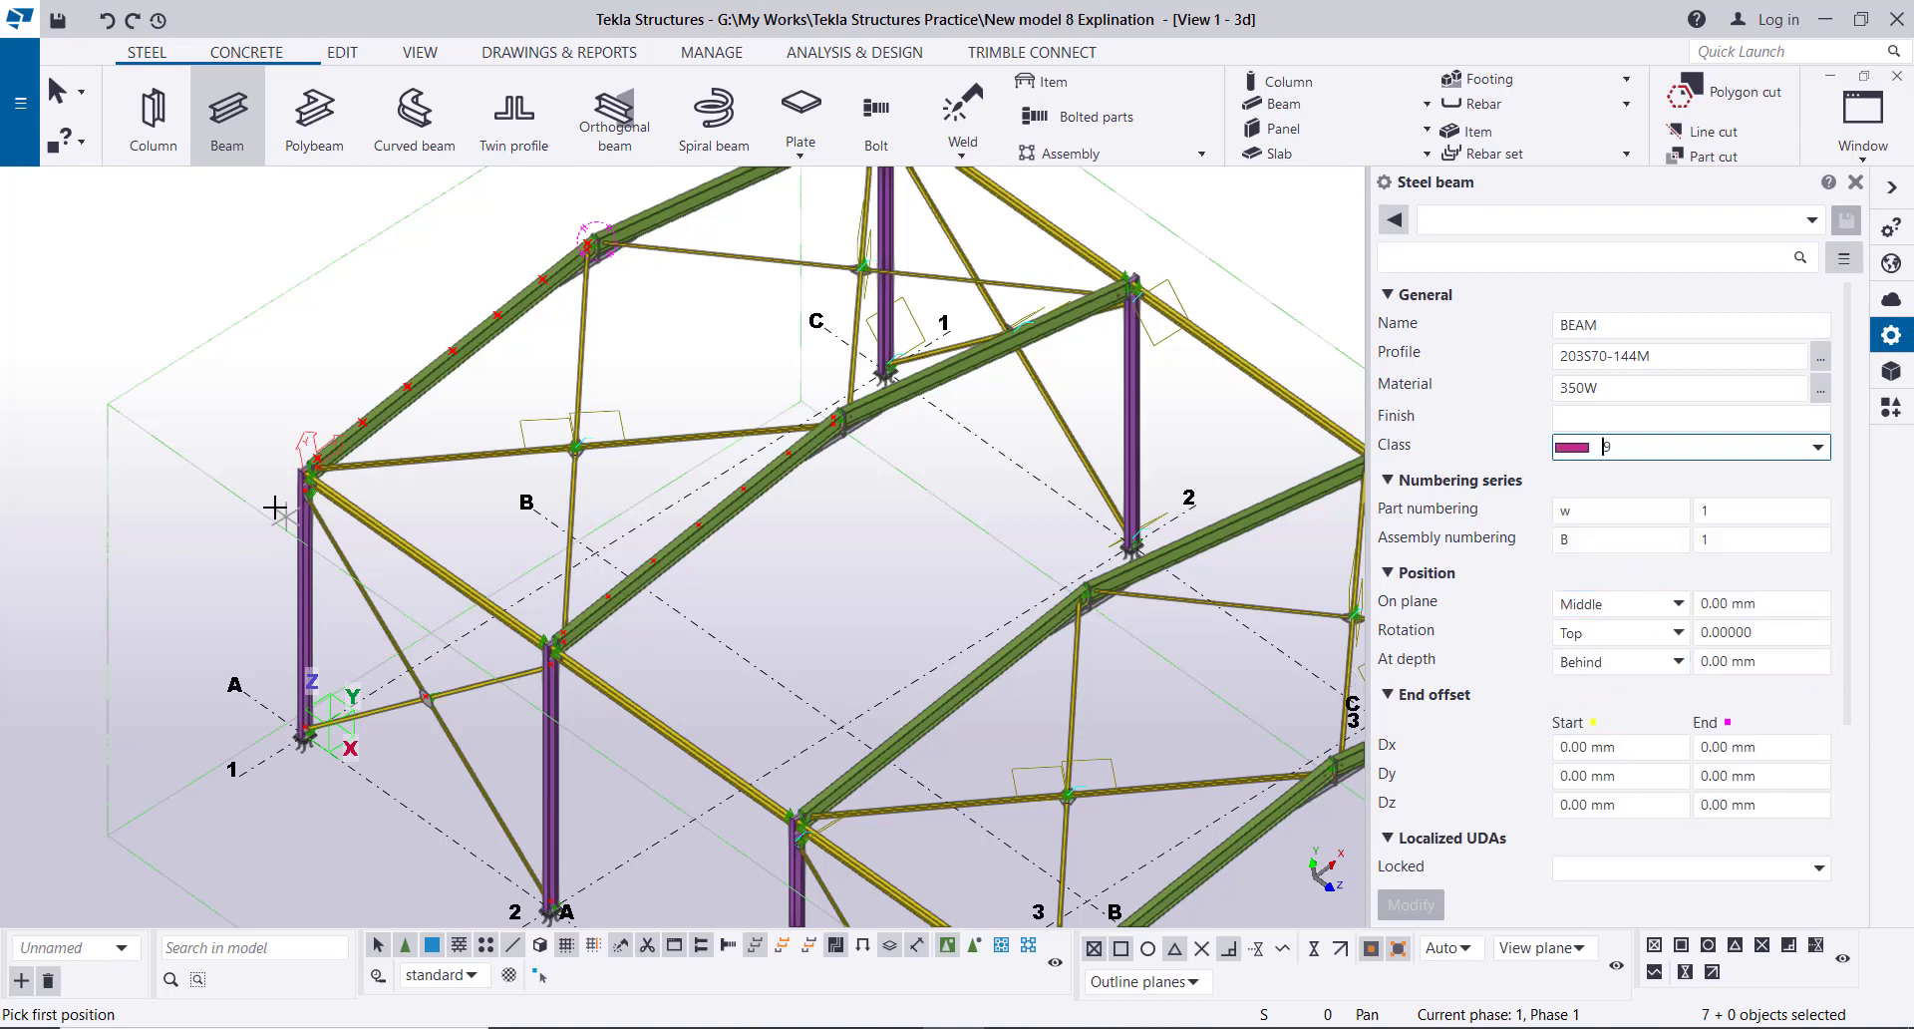
- Place a beam from the eave point on the grid 1 rafter to the matching point on the grid 2 rafter
{"action": "scroll", "coordinate": [275, 507], "scroll_direction": "up", "scroll_amount": 10}
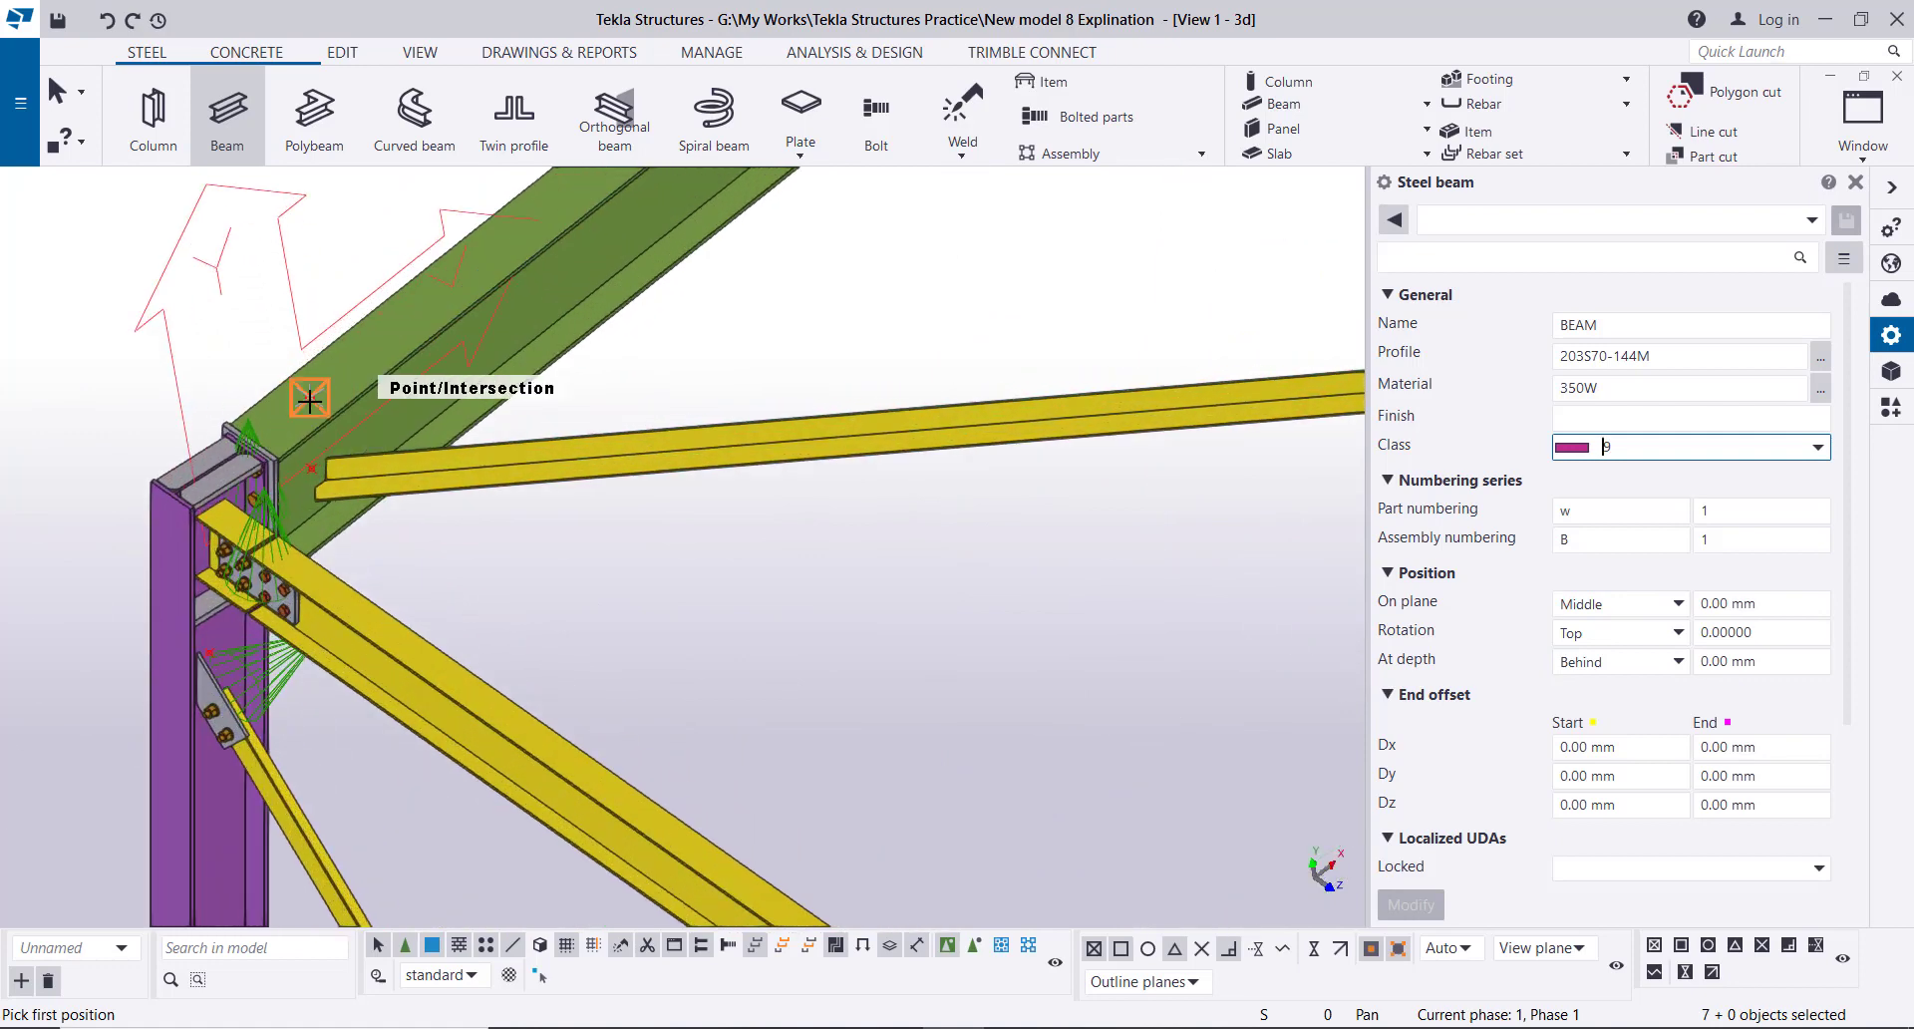
{"action": "left_click", "coordinate": [309, 399]}
{"action": "scroll", "coordinate": [309, 398], "scroll_direction": "down", "scroll_amount": 5}
{"action": "scroll", "coordinate": [738, 670], "scroll_direction": "up", "scroll_amount": 4}
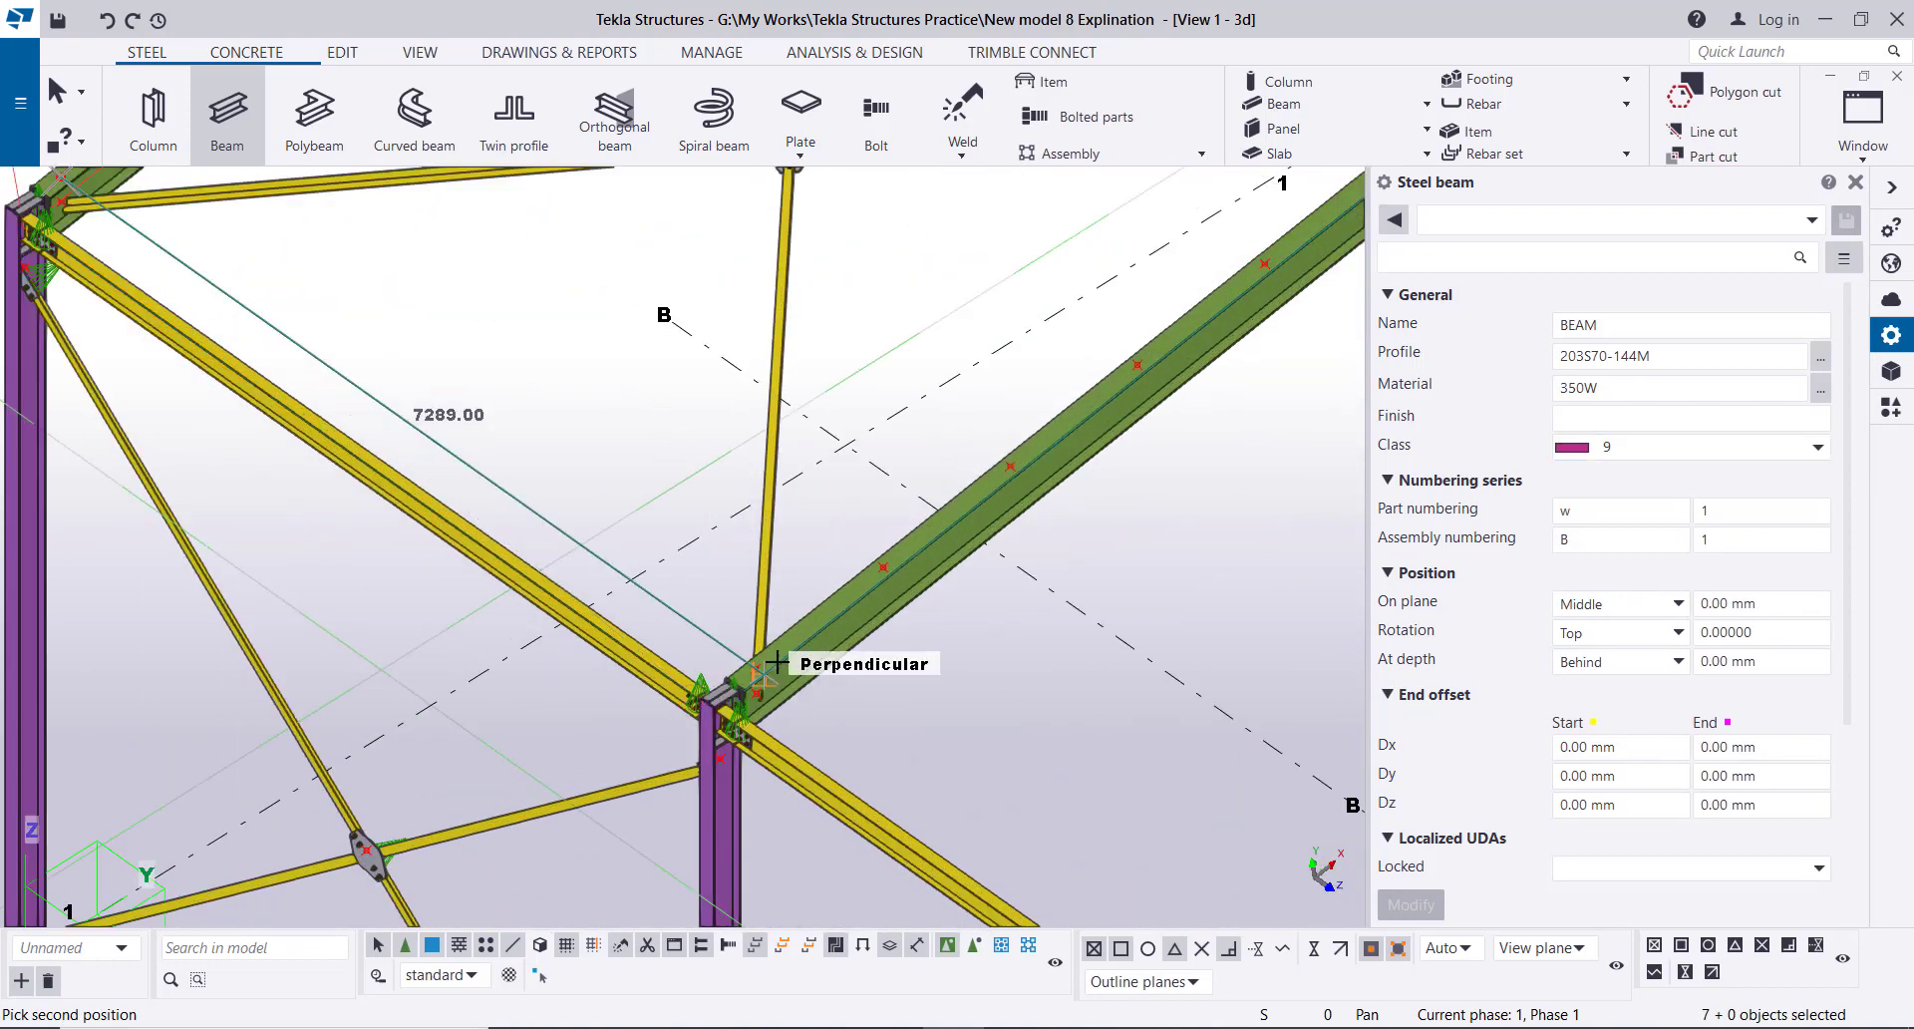
{"action": "left_click", "coordinate": [757, 658]}
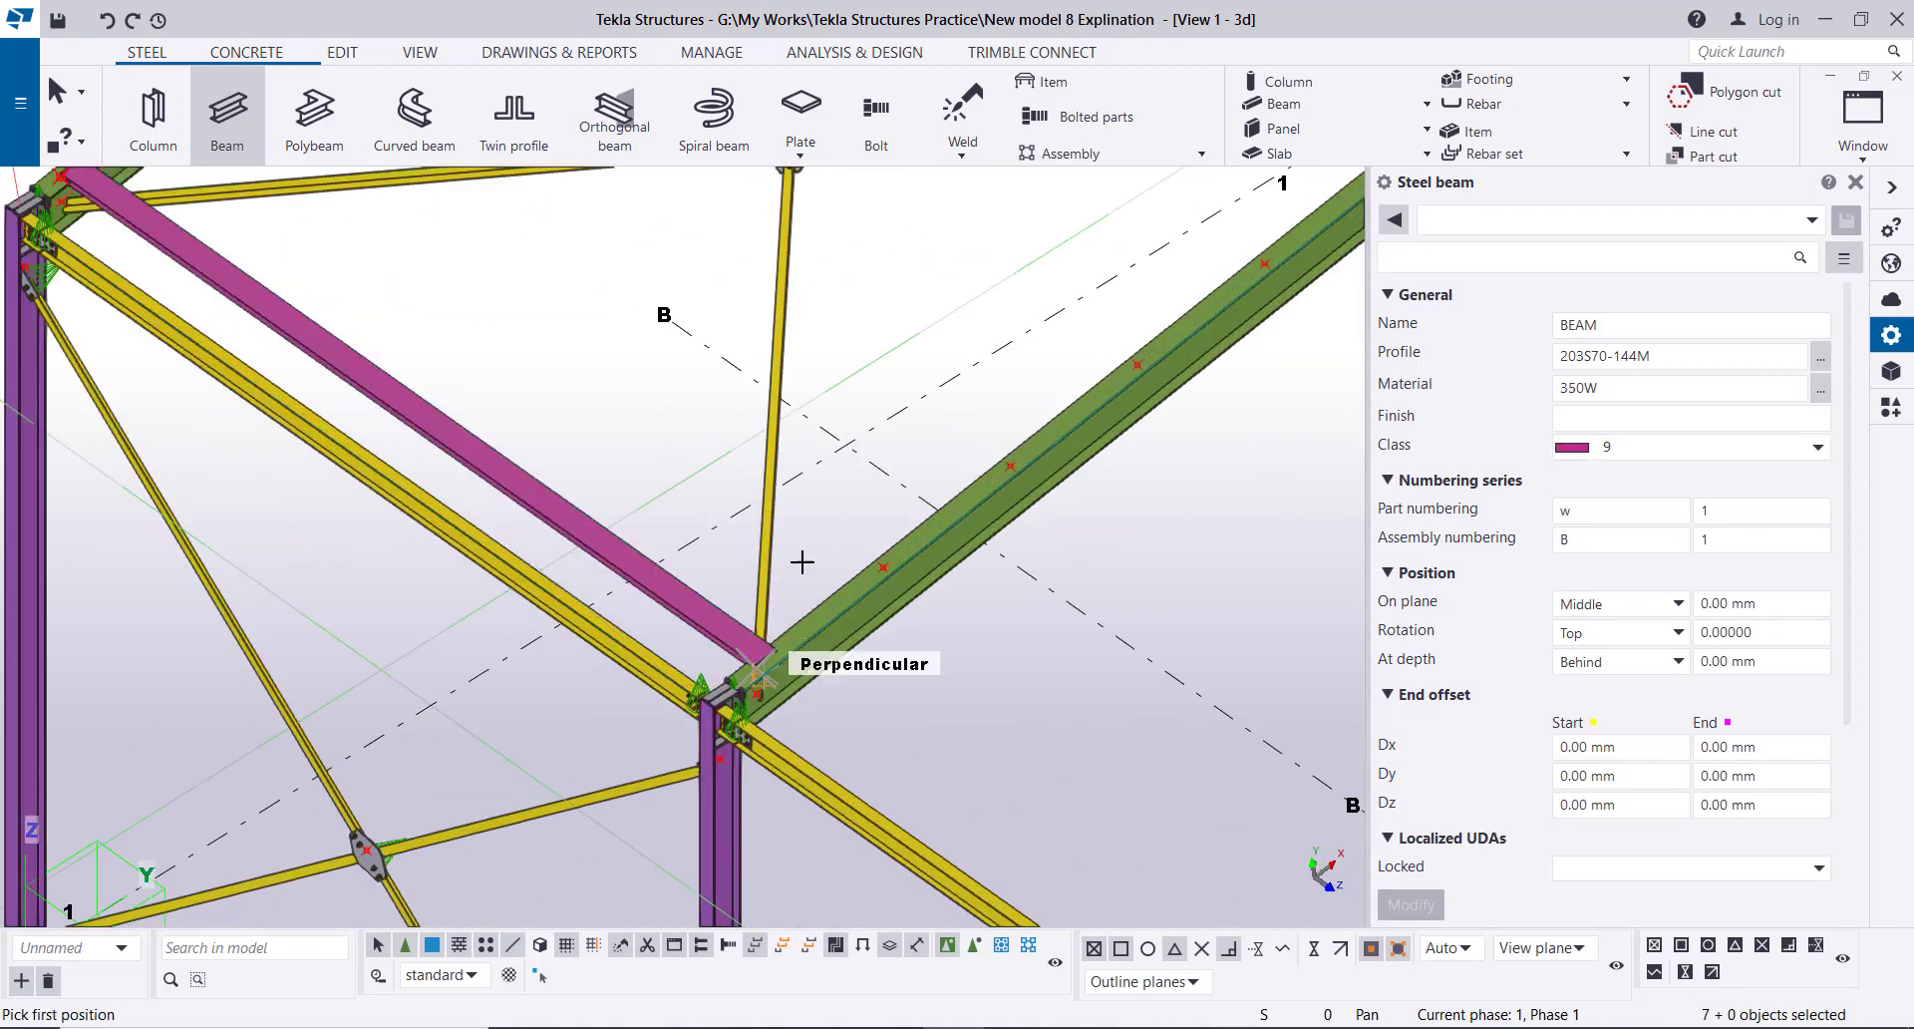
{"action": "right_click", "coordinate": [616, 335]}
{"action": "left_click", "coordinate": [658, 353]}
{"action": "scroll", "coordinate": [552, 518], "scroll_direction": "down", "scroll_amount": 2}
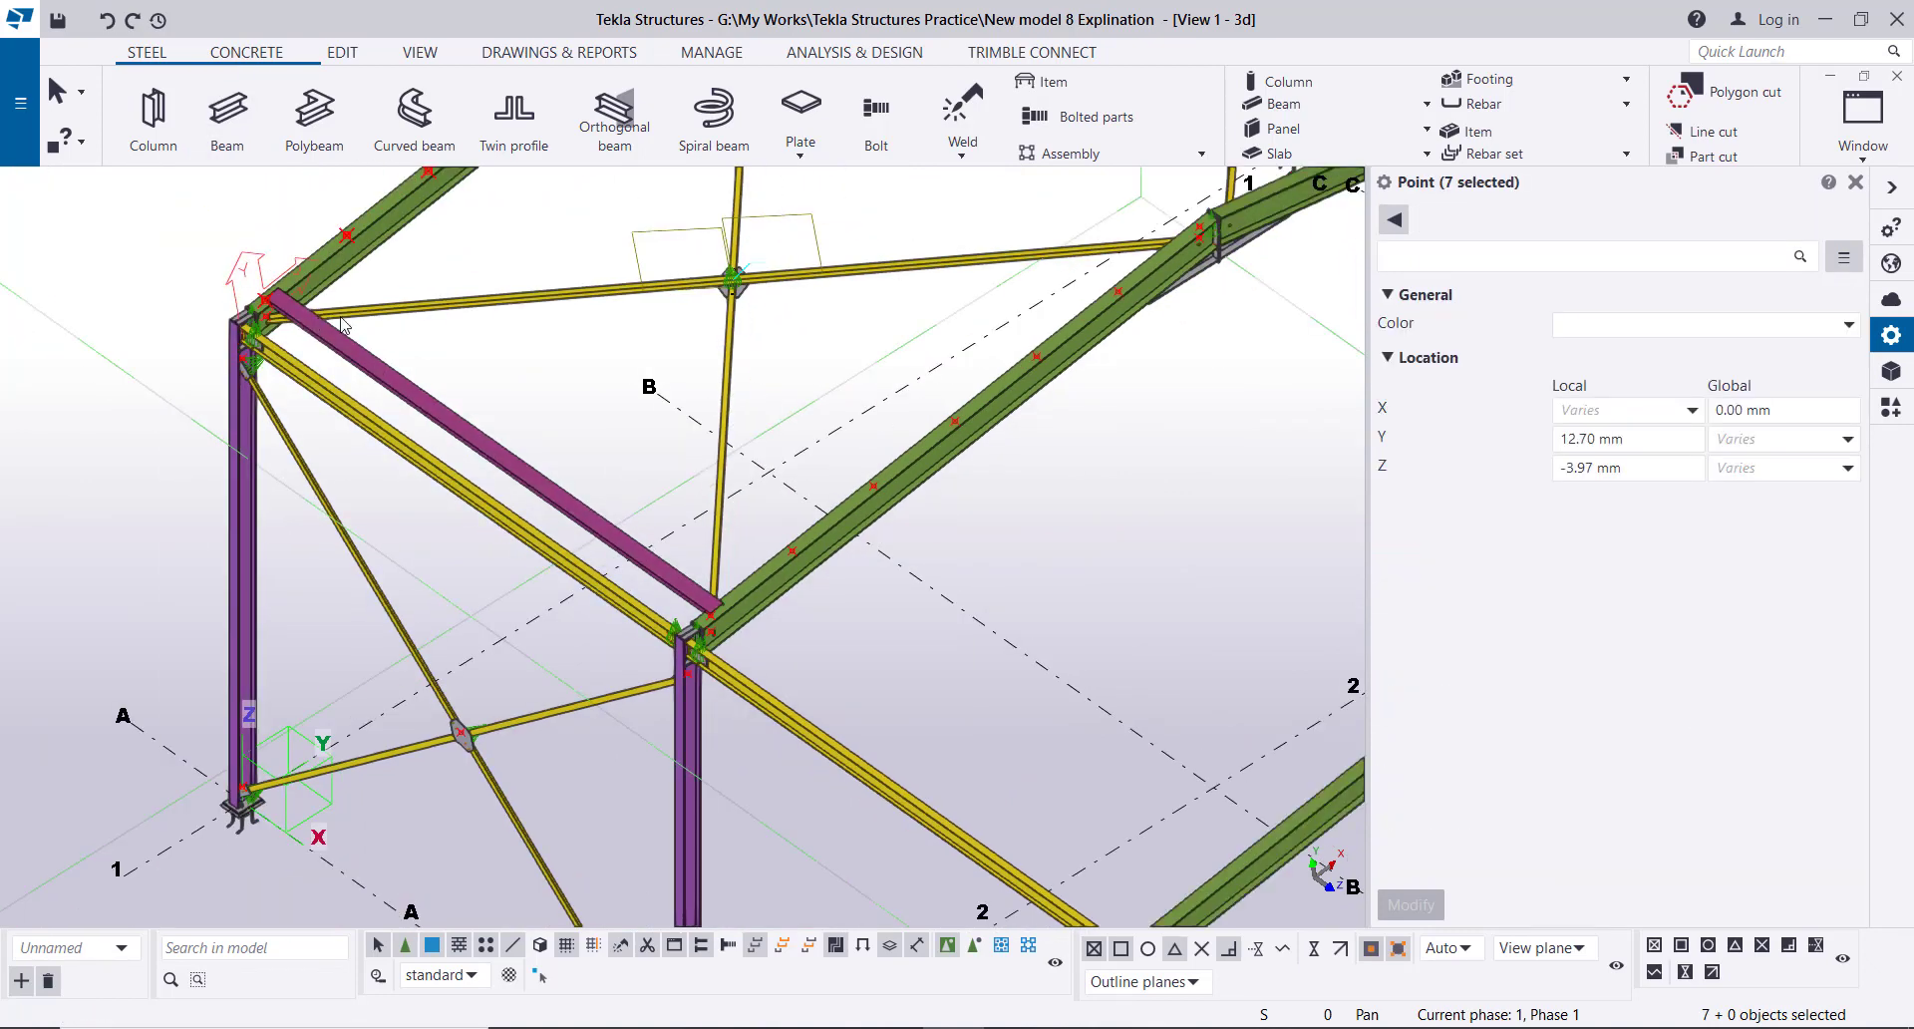
- Open the ELEVATION ON GRID 1 view at the eave end of the new purlin
{"action": "key", "text": "ctrl+i"}
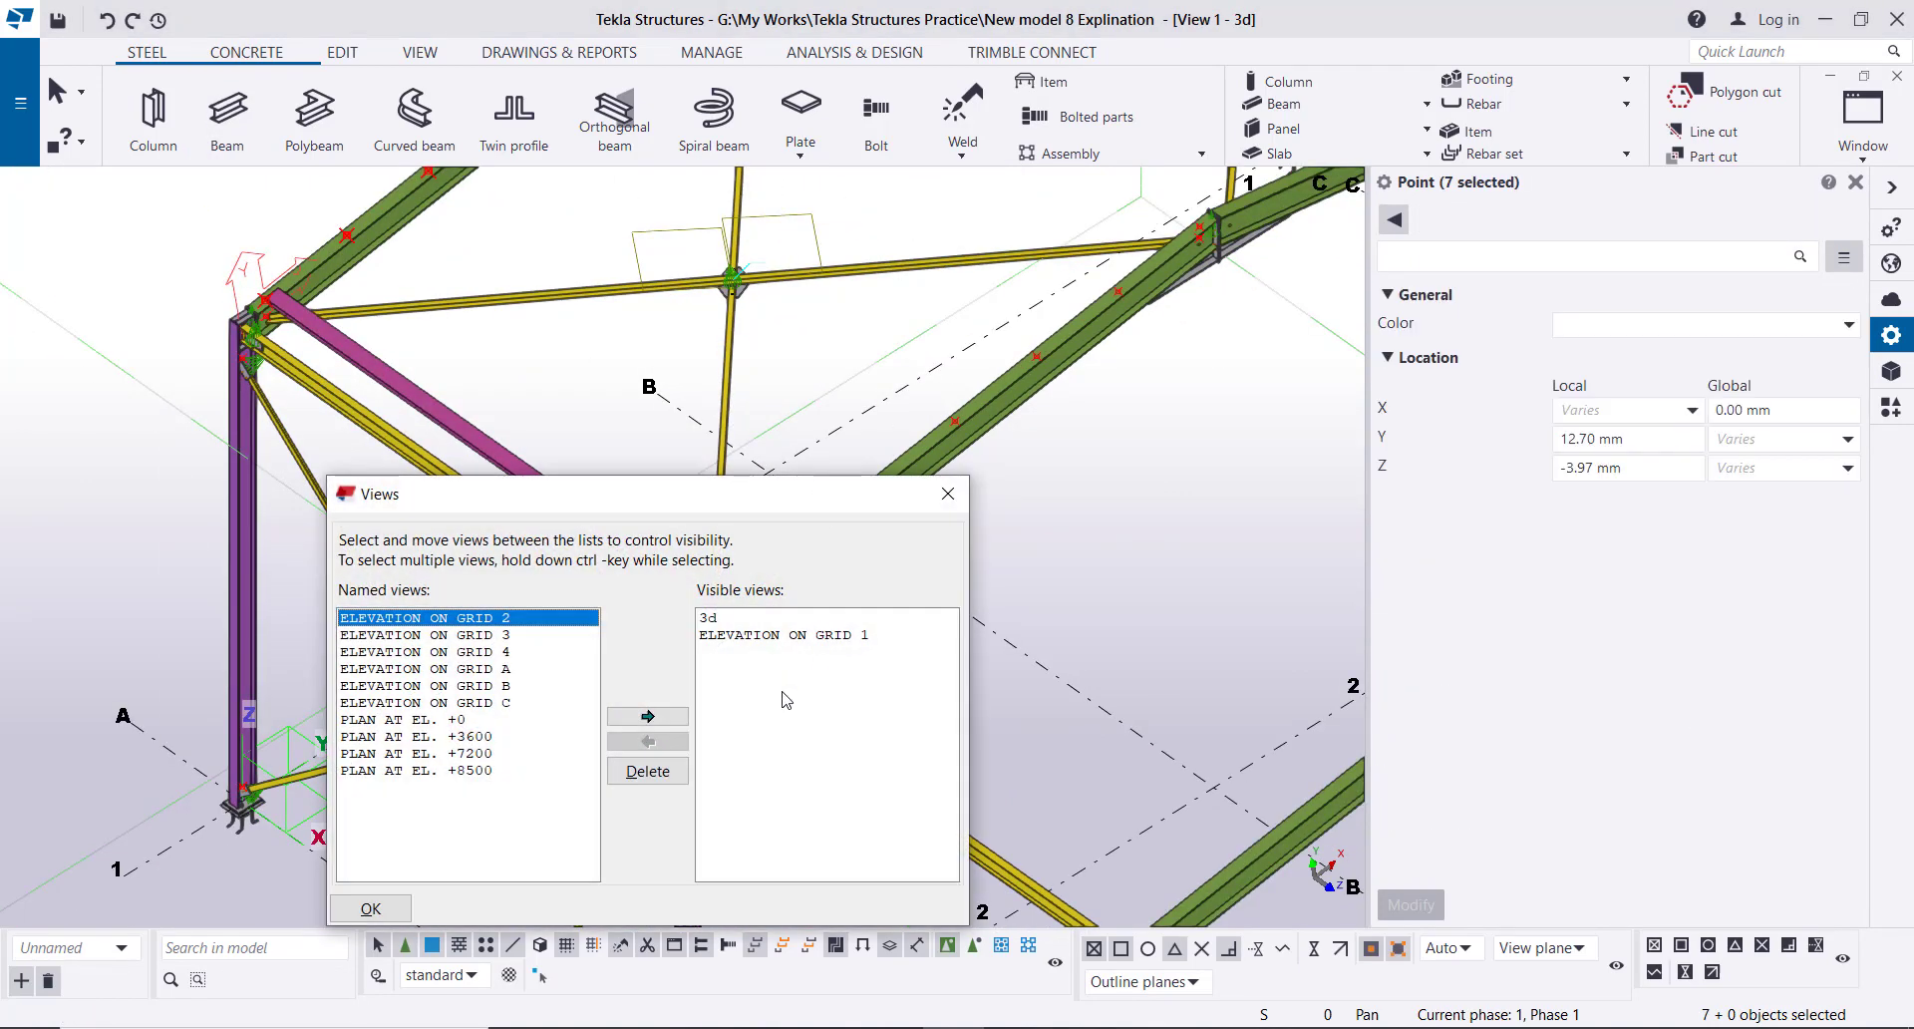
{"action": "double_click", "coordinate": [761, 636]}
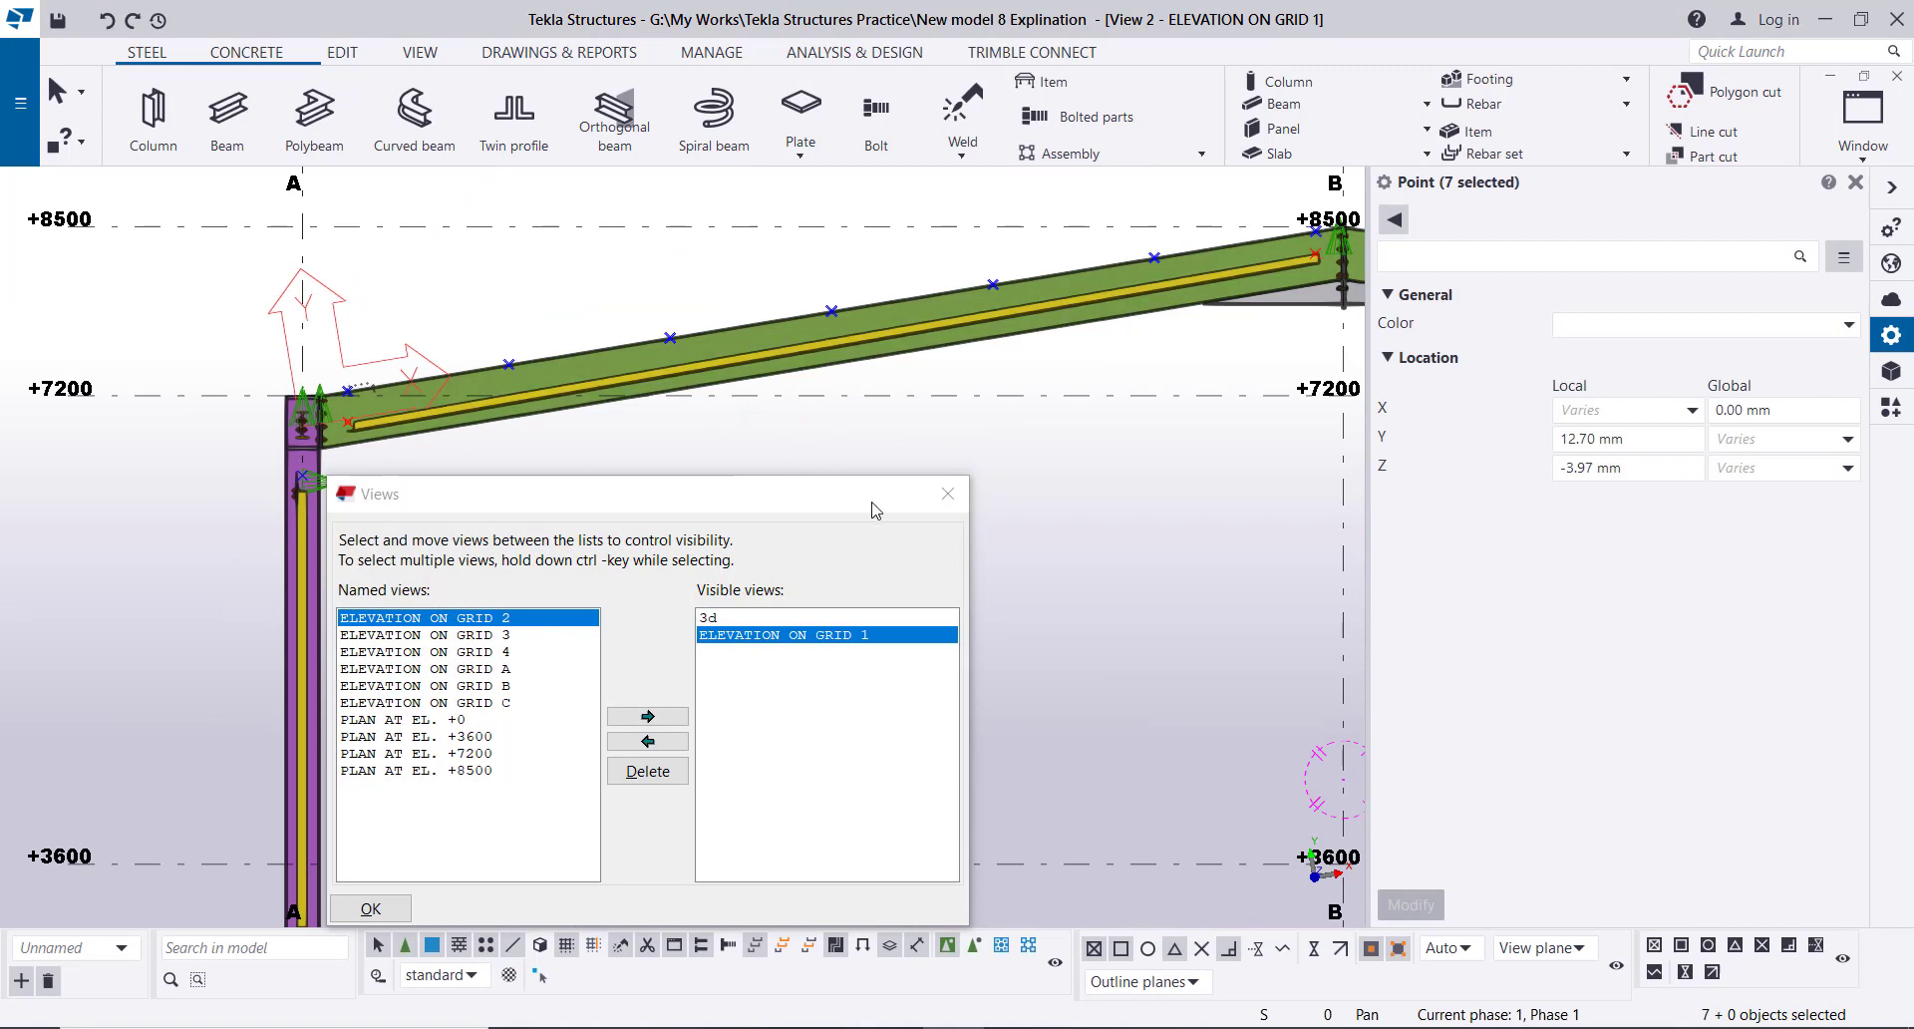
{"action": "left_click", "coordinate": [948, 494]}
{"action": "scroll", "coordinate": [457, 427], "scroll_direction": "up", "scroll_amount": 10}
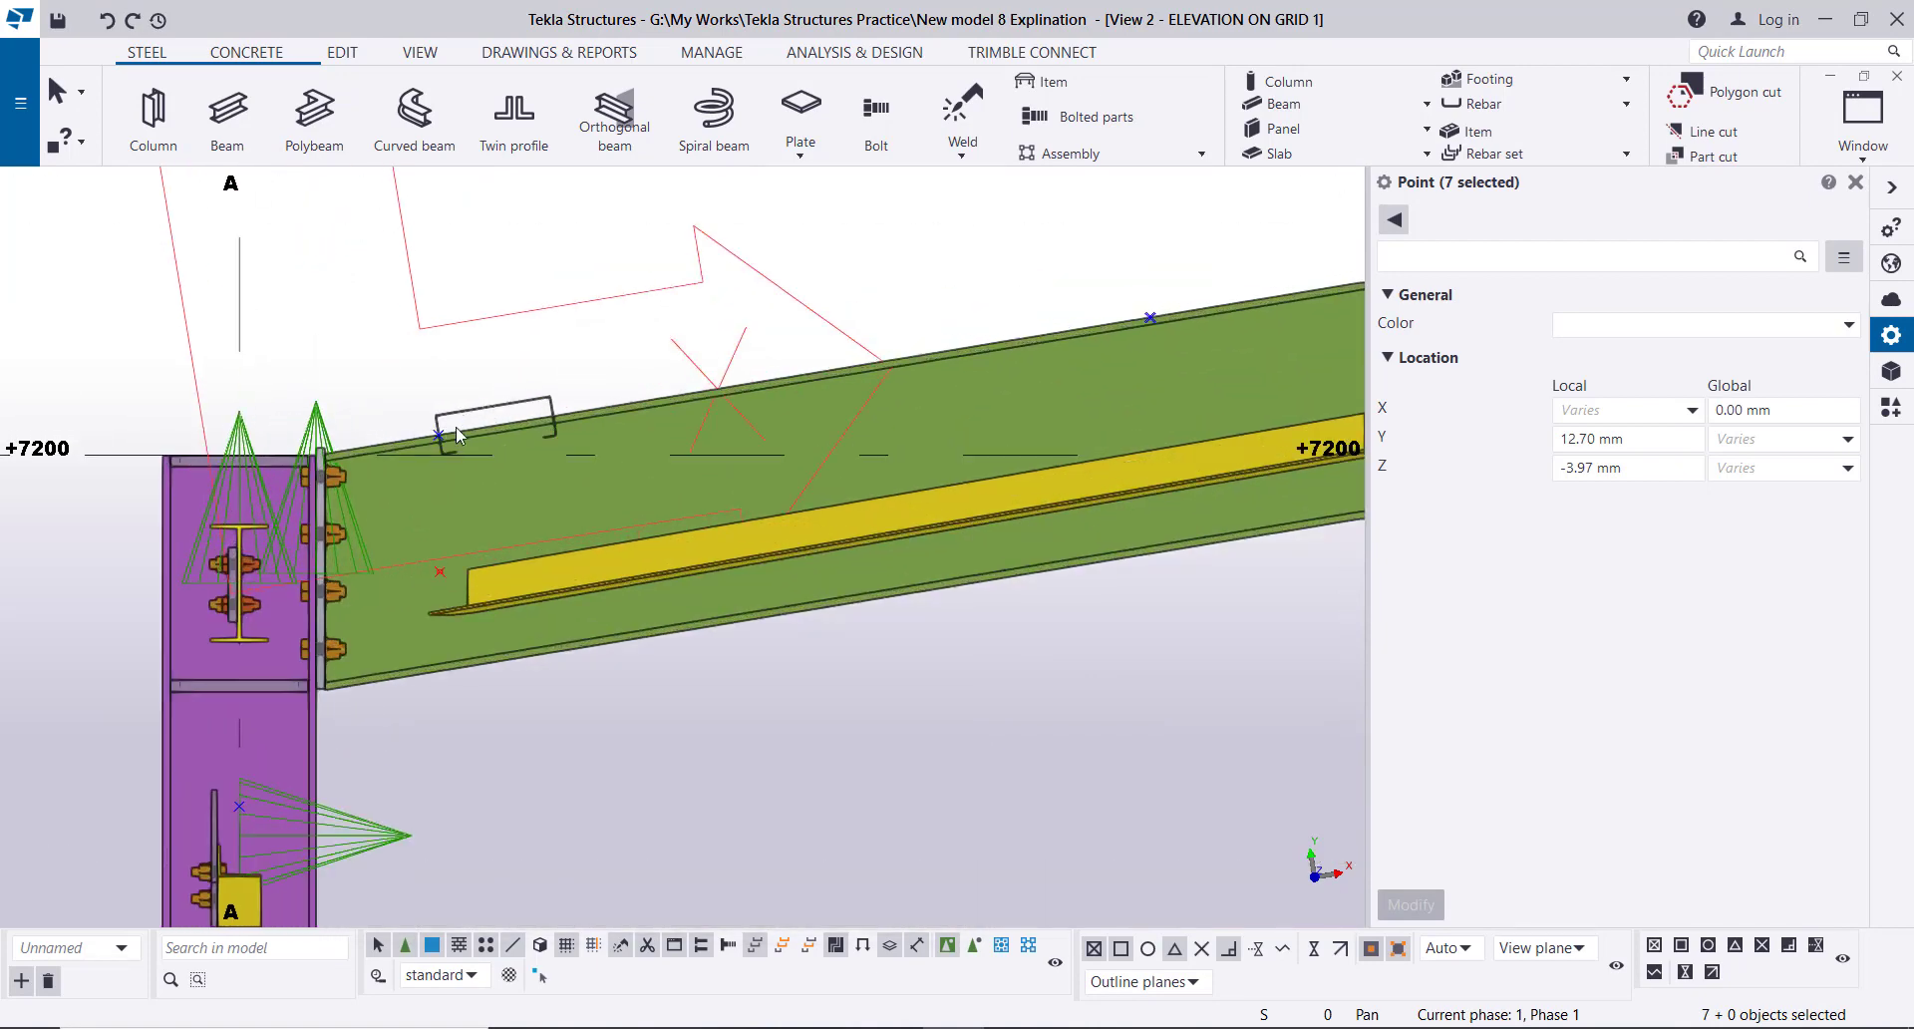
{"action": "scroll", "coordinate": [502, 417], "scroll_direction": "up", "scroll_amount": 2}
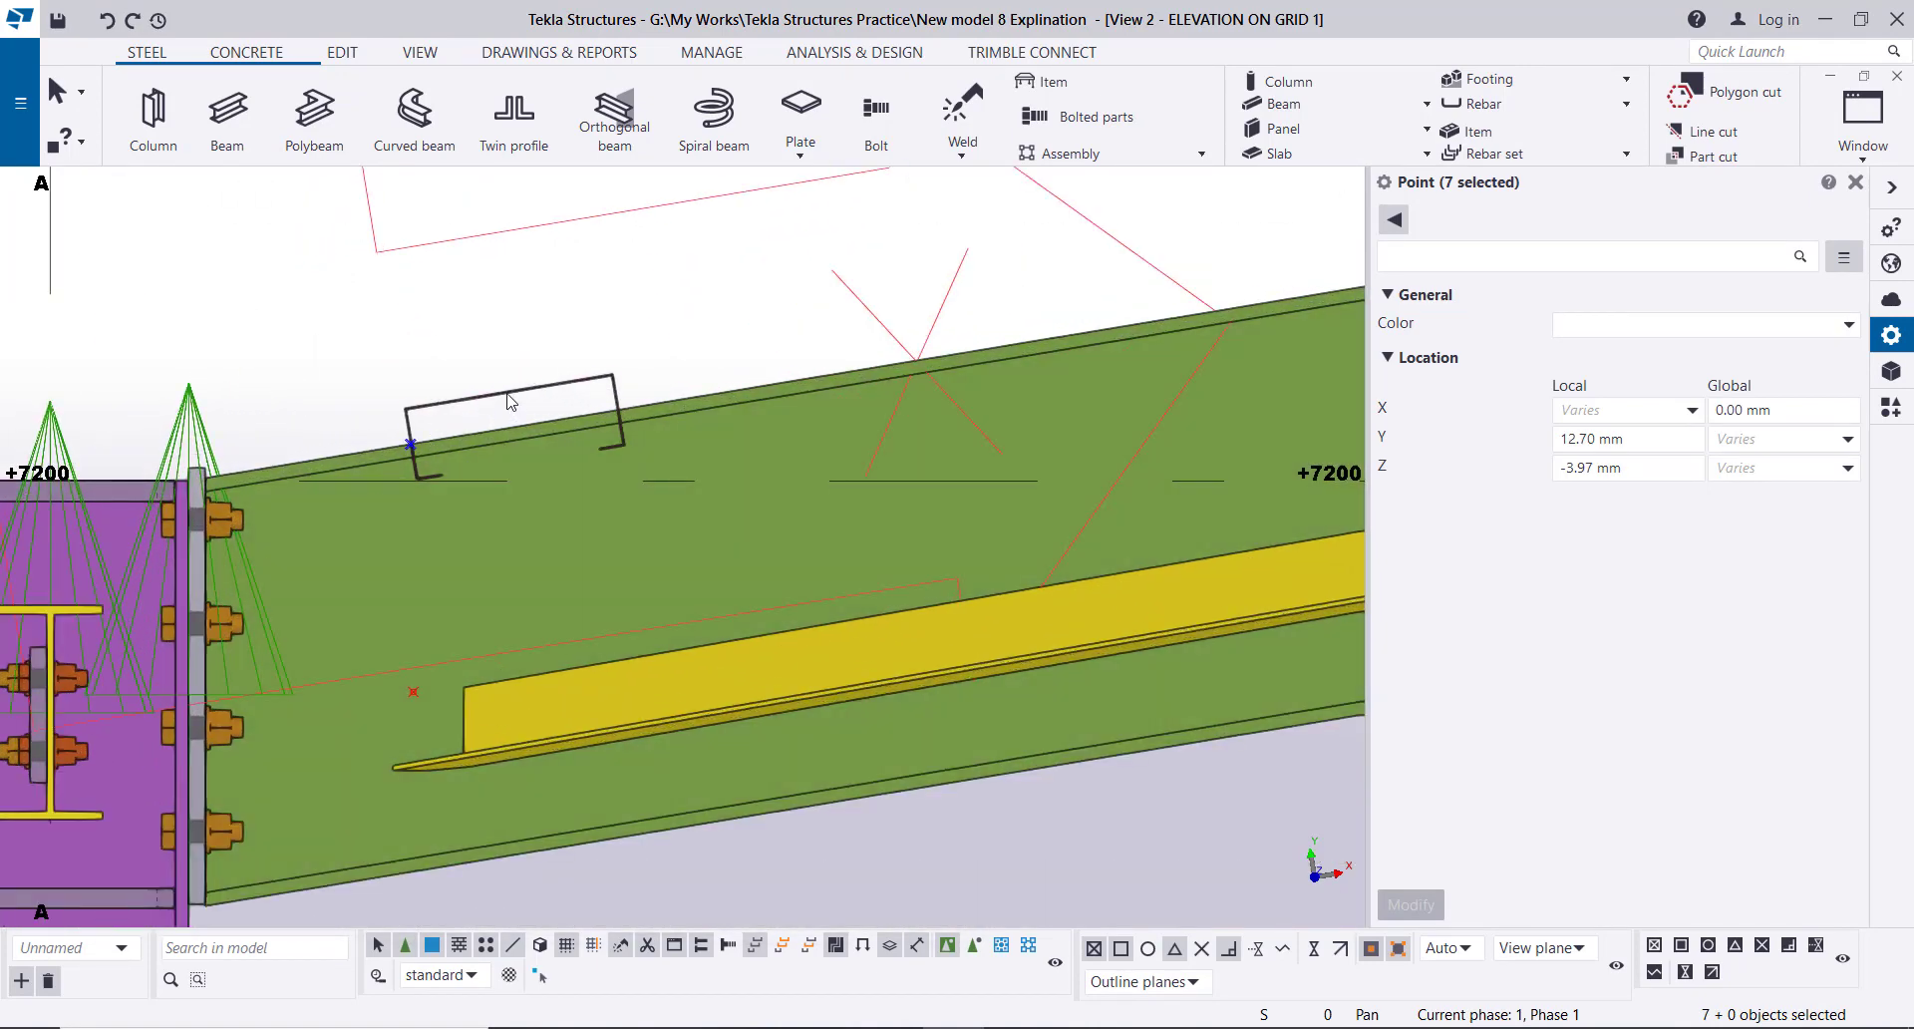
- Change the eave purlin's rotation, trying Front first and settling on Back
{"action": "left_click", "coordinate": [509, 401]}
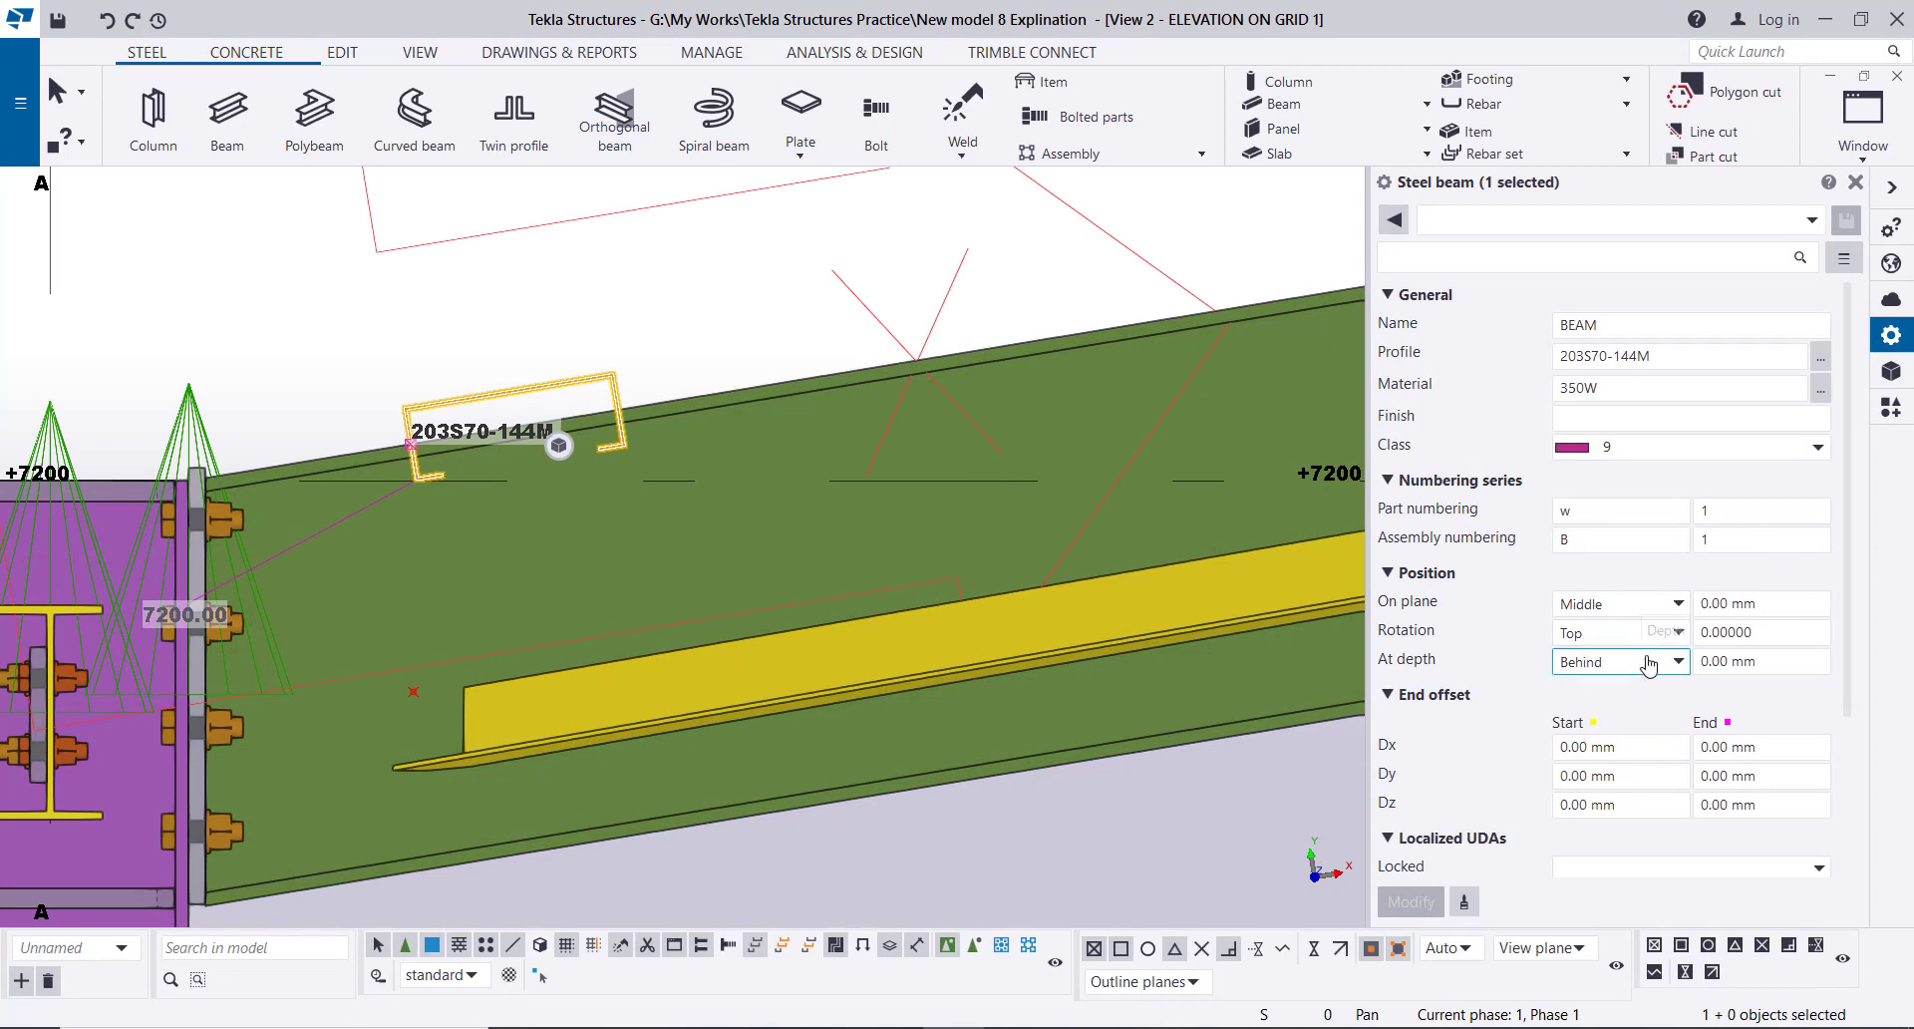
{"action": "left_click", "coordinate": [1679, 634]}
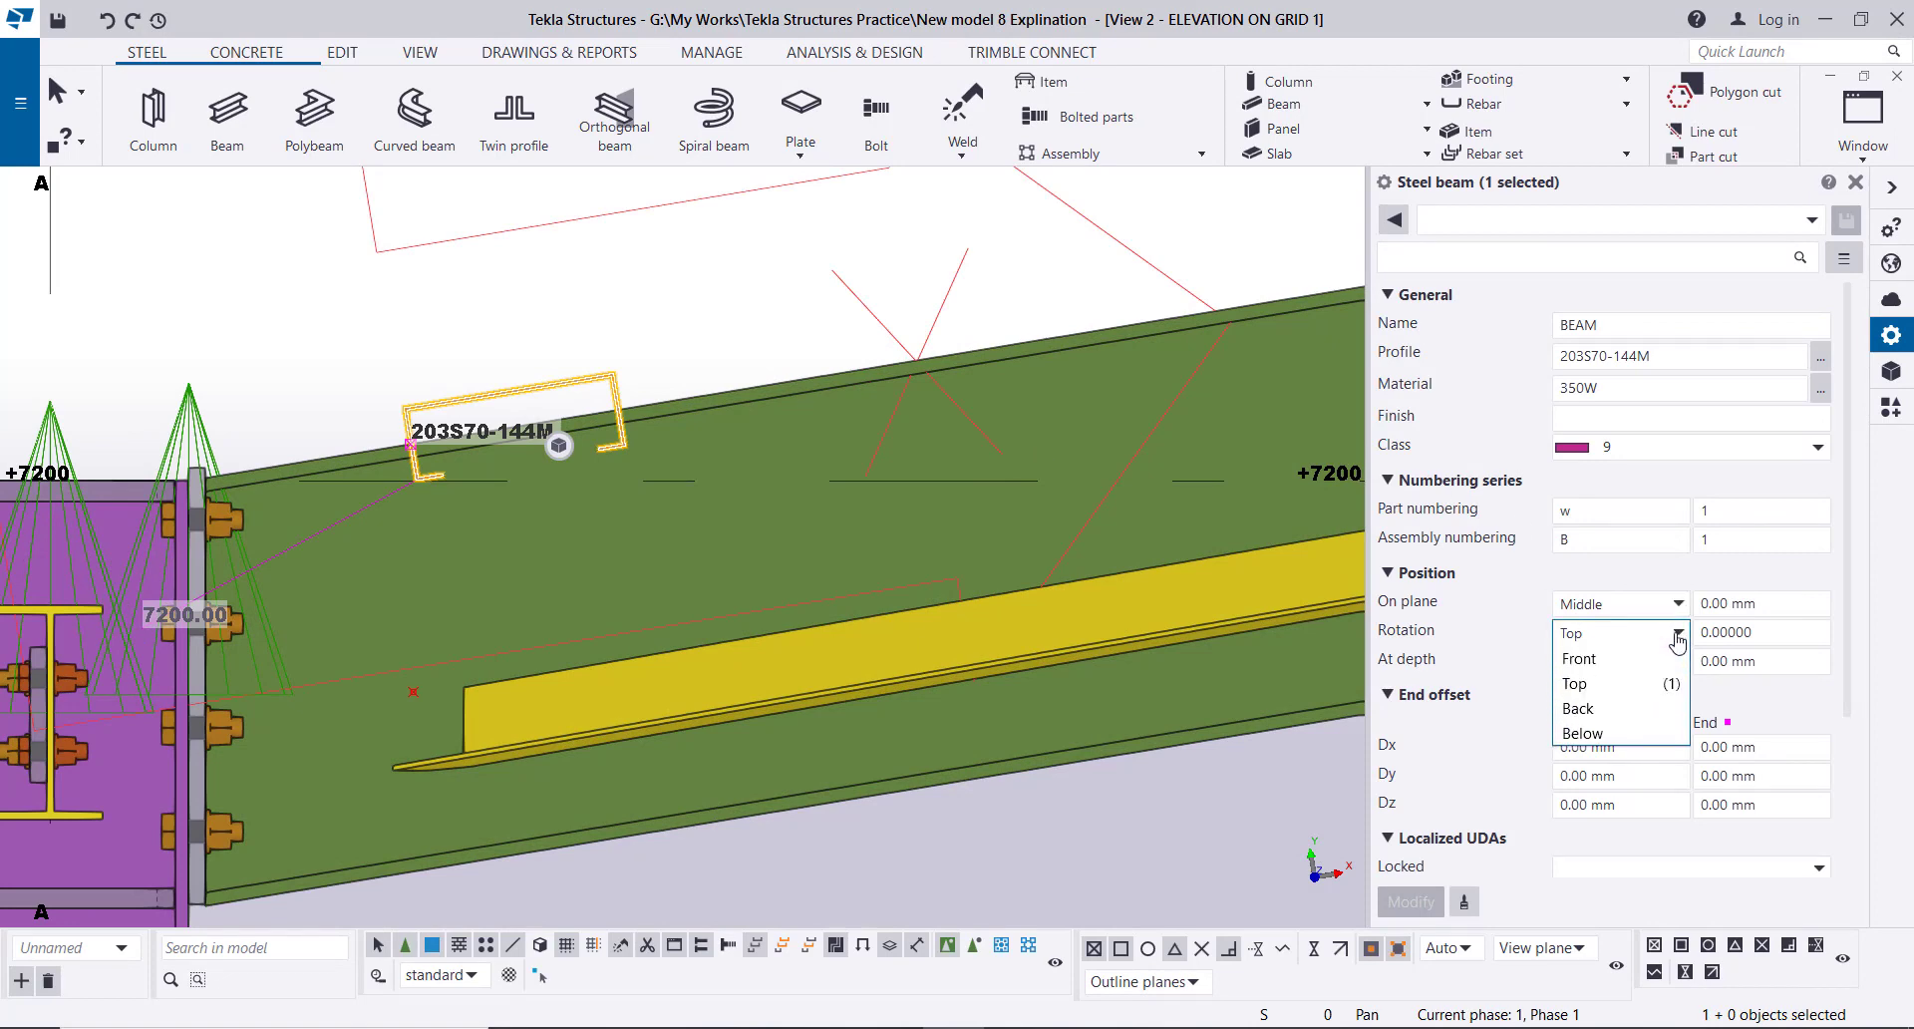
{"action": "left_click", "coordinate": [1627, 658]}
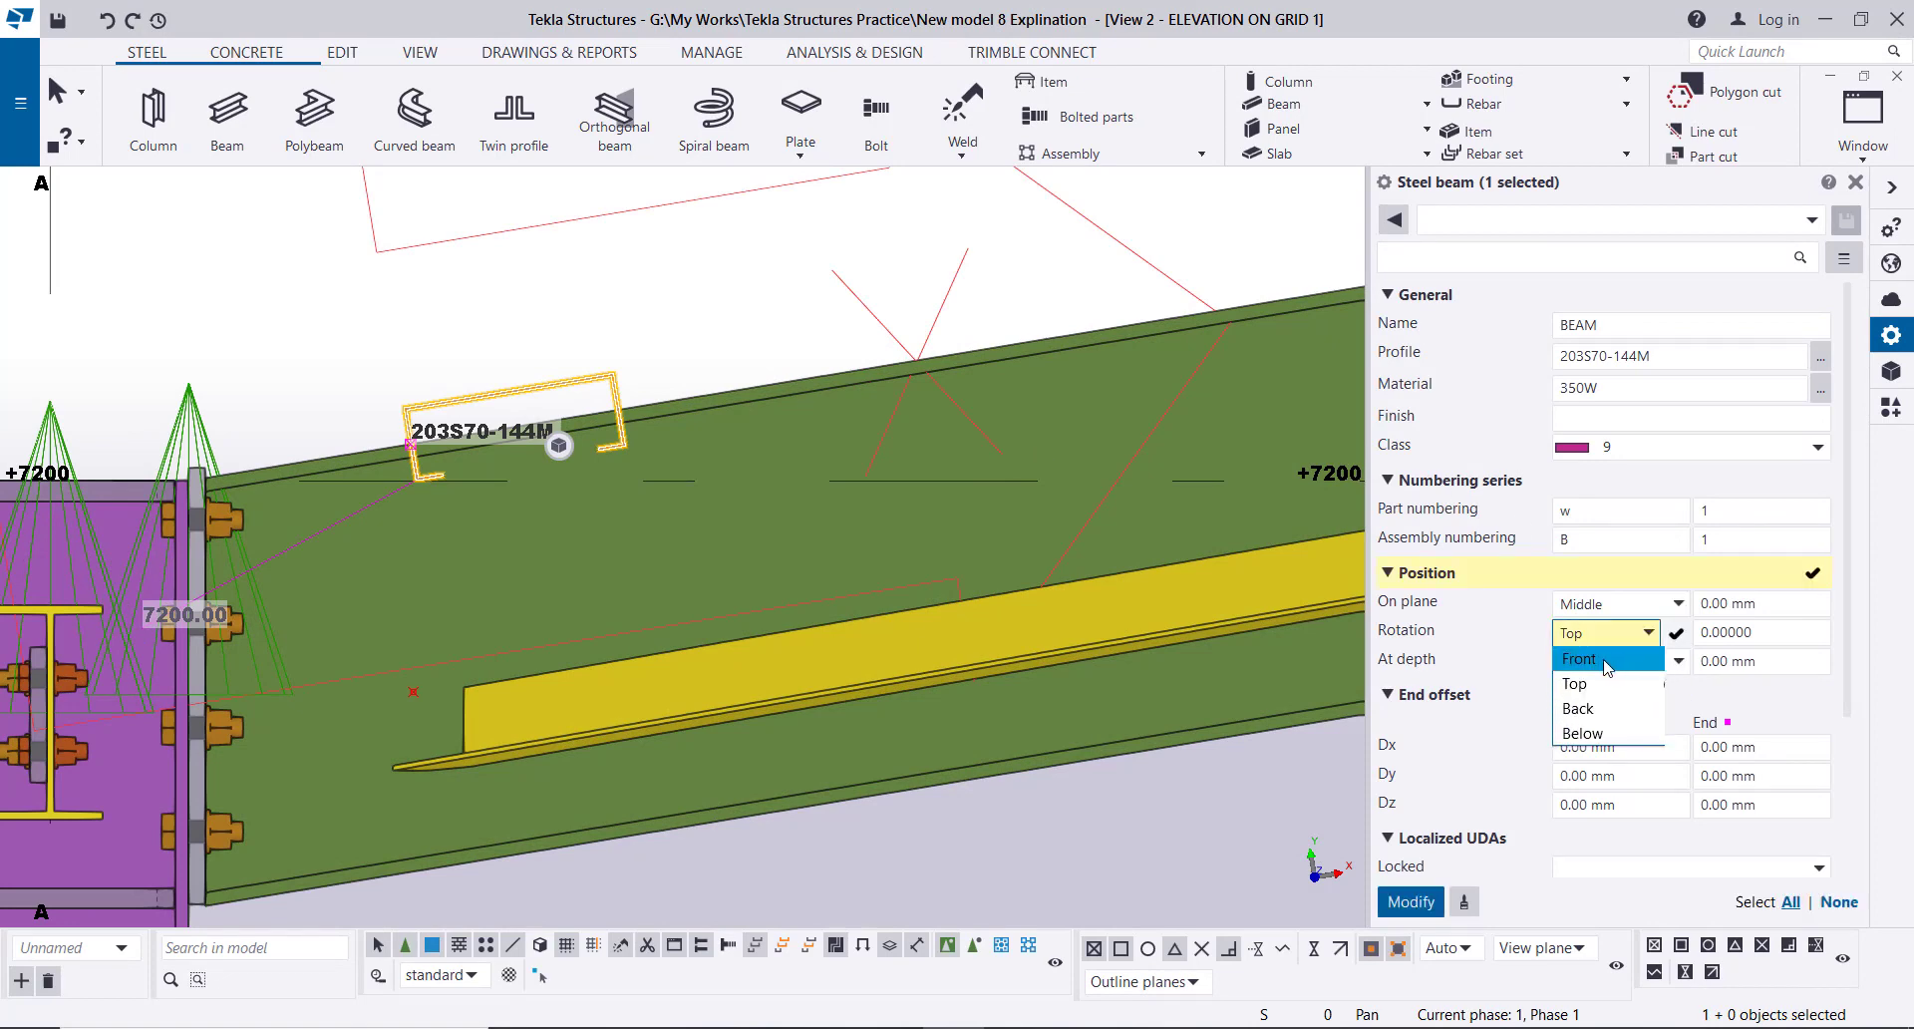
{"action": "left_click", "coordinate": [1412, 903]}
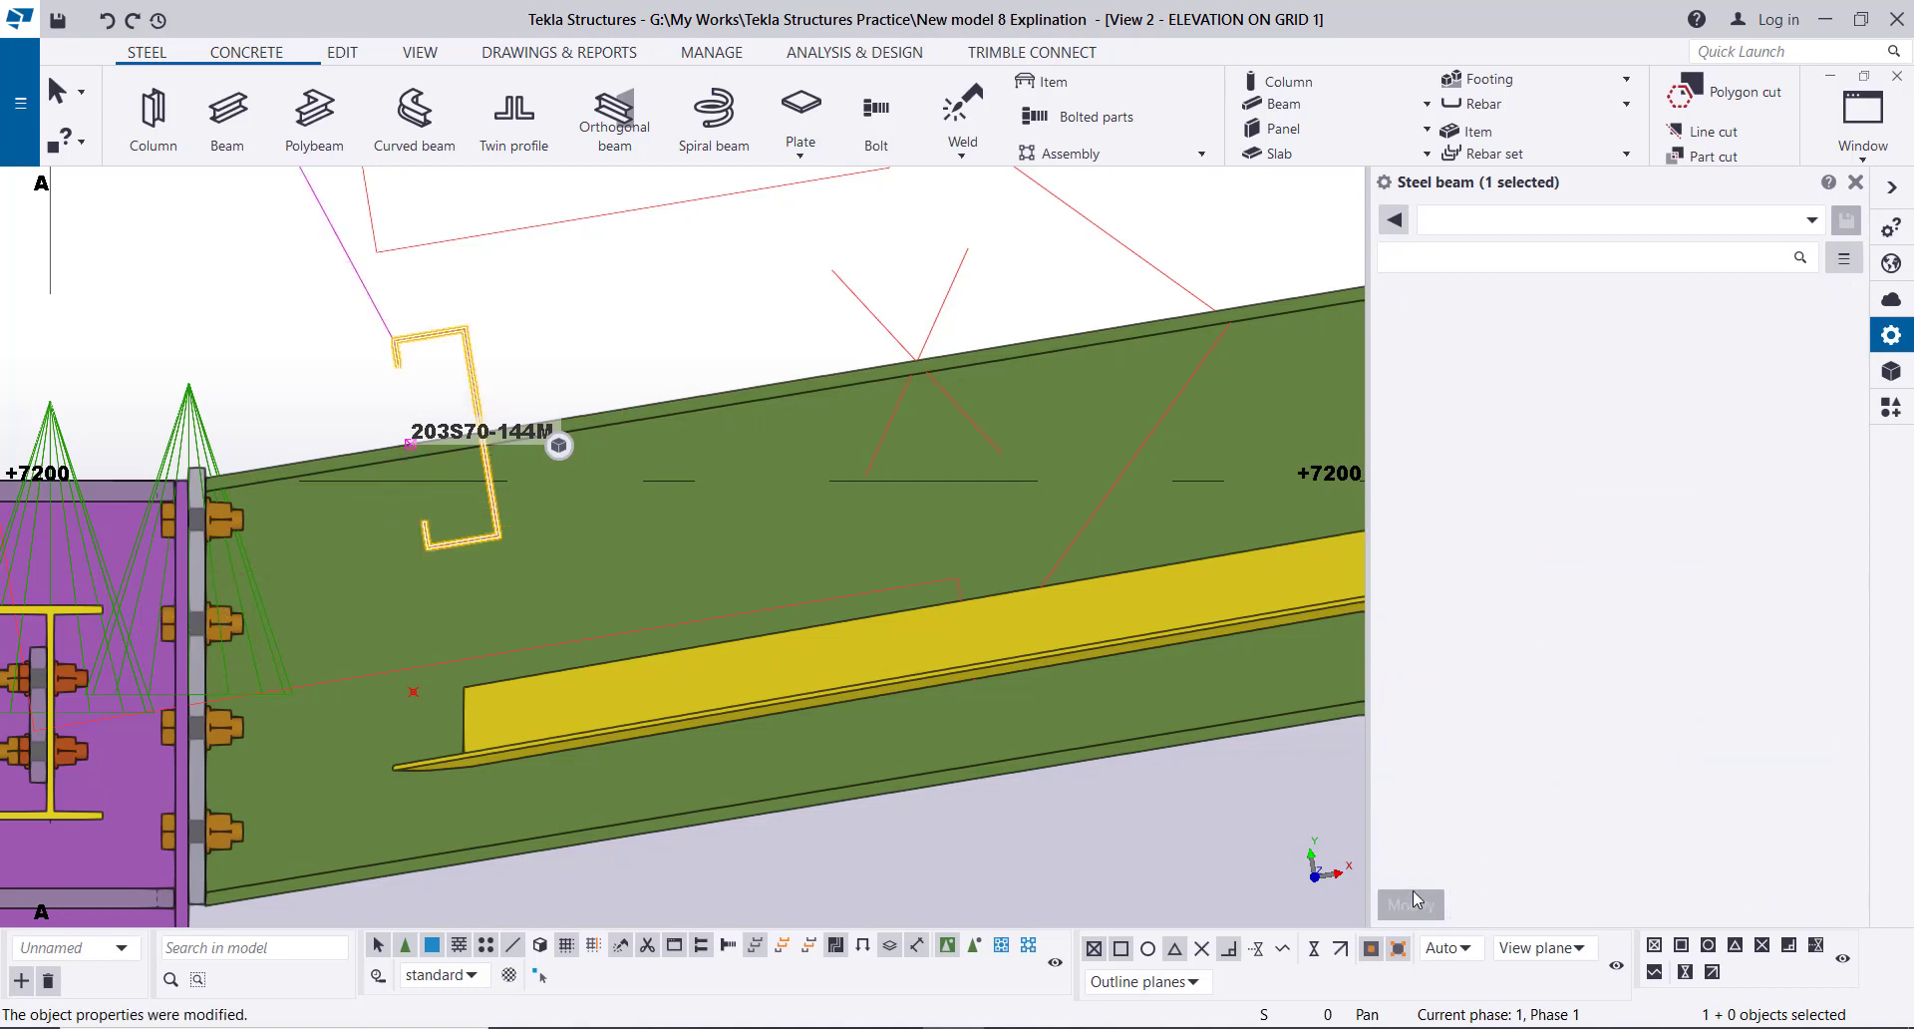
{"action": "left_click", "coordinate": [1677, 632]}
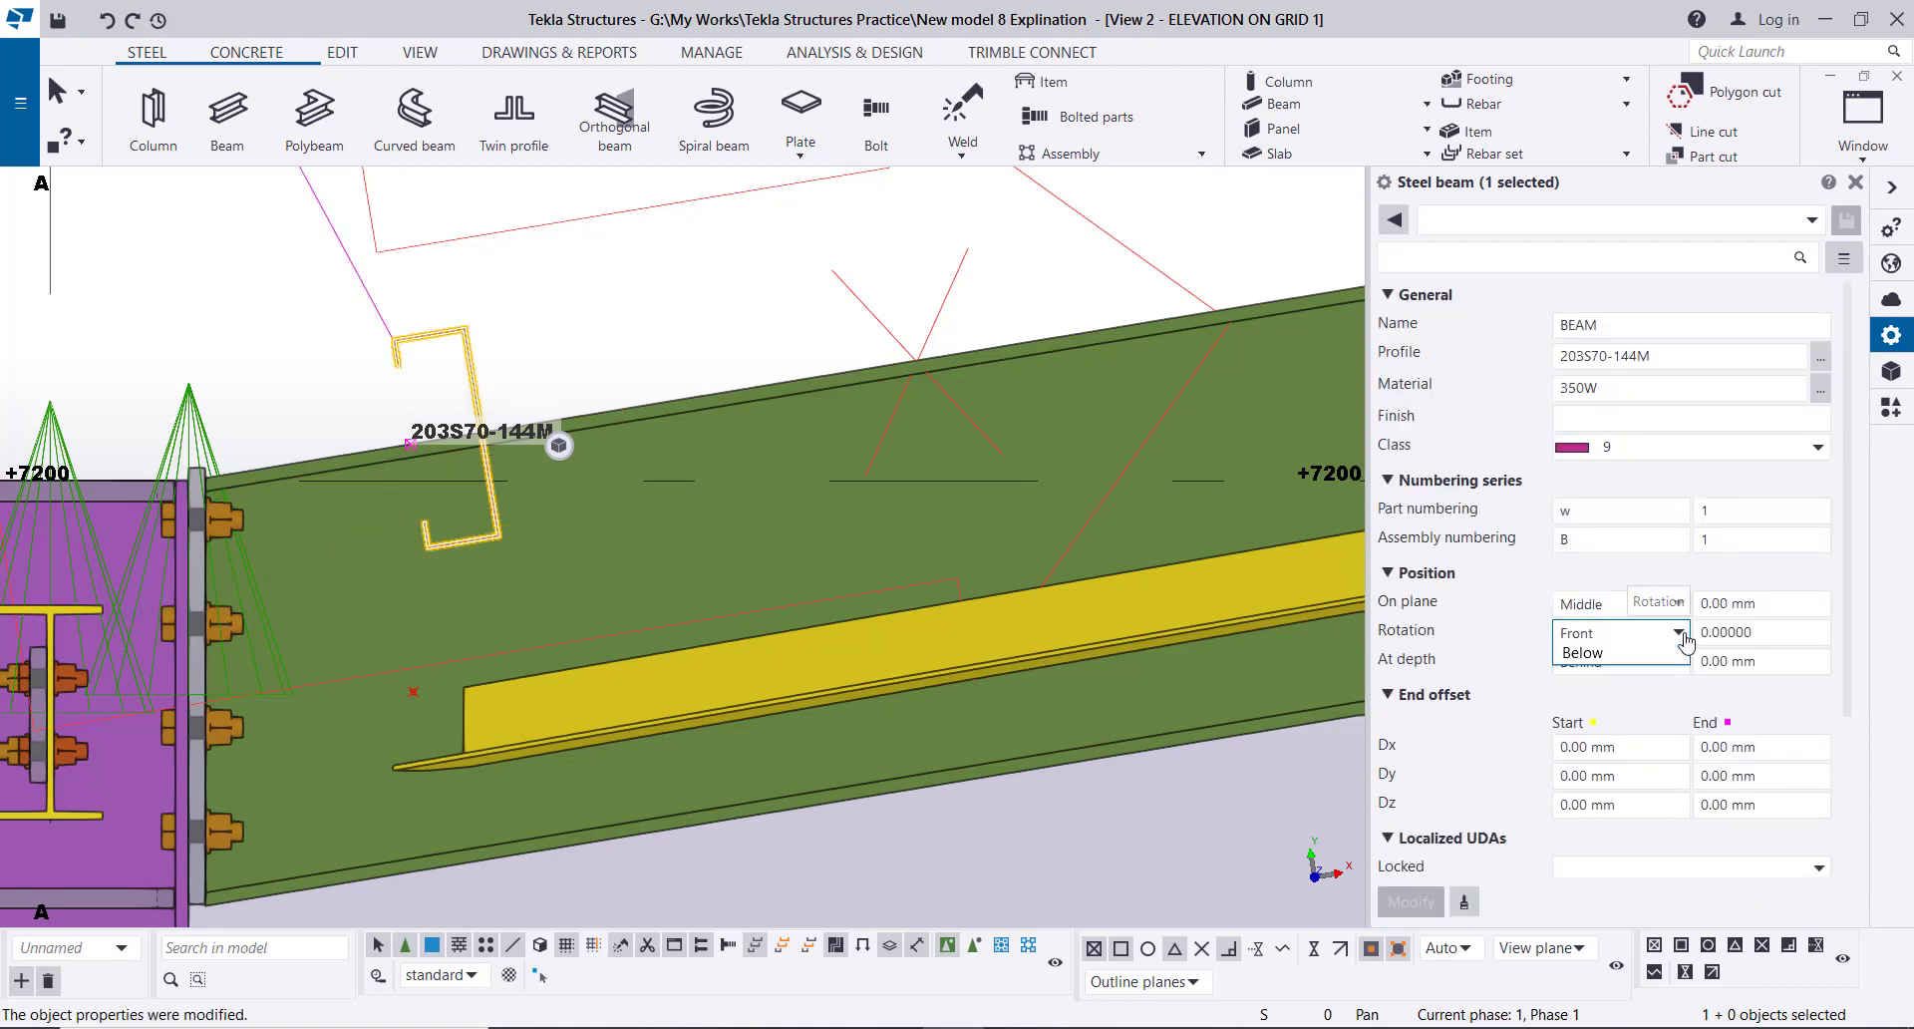
{"action": "left_click", "coordinate": [1627, 708]}
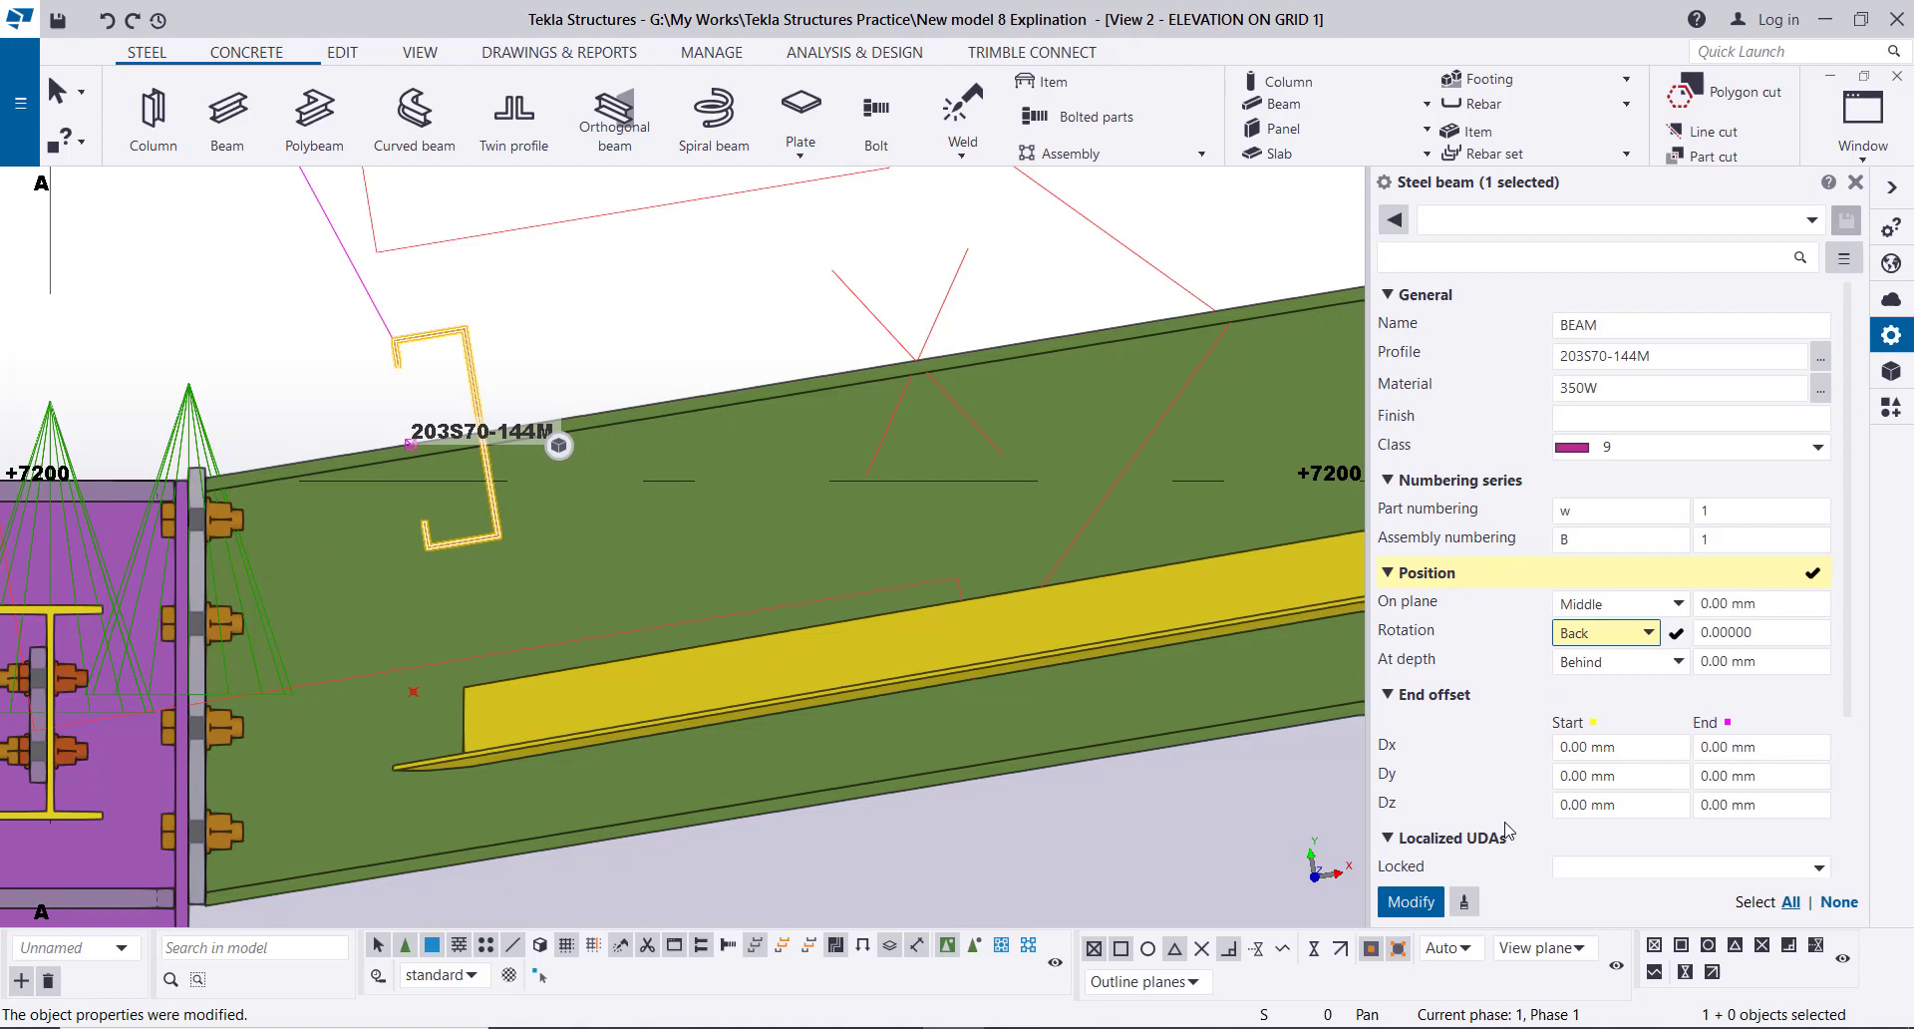
{"action": "left_click", "coordinate": [1411, 902]}
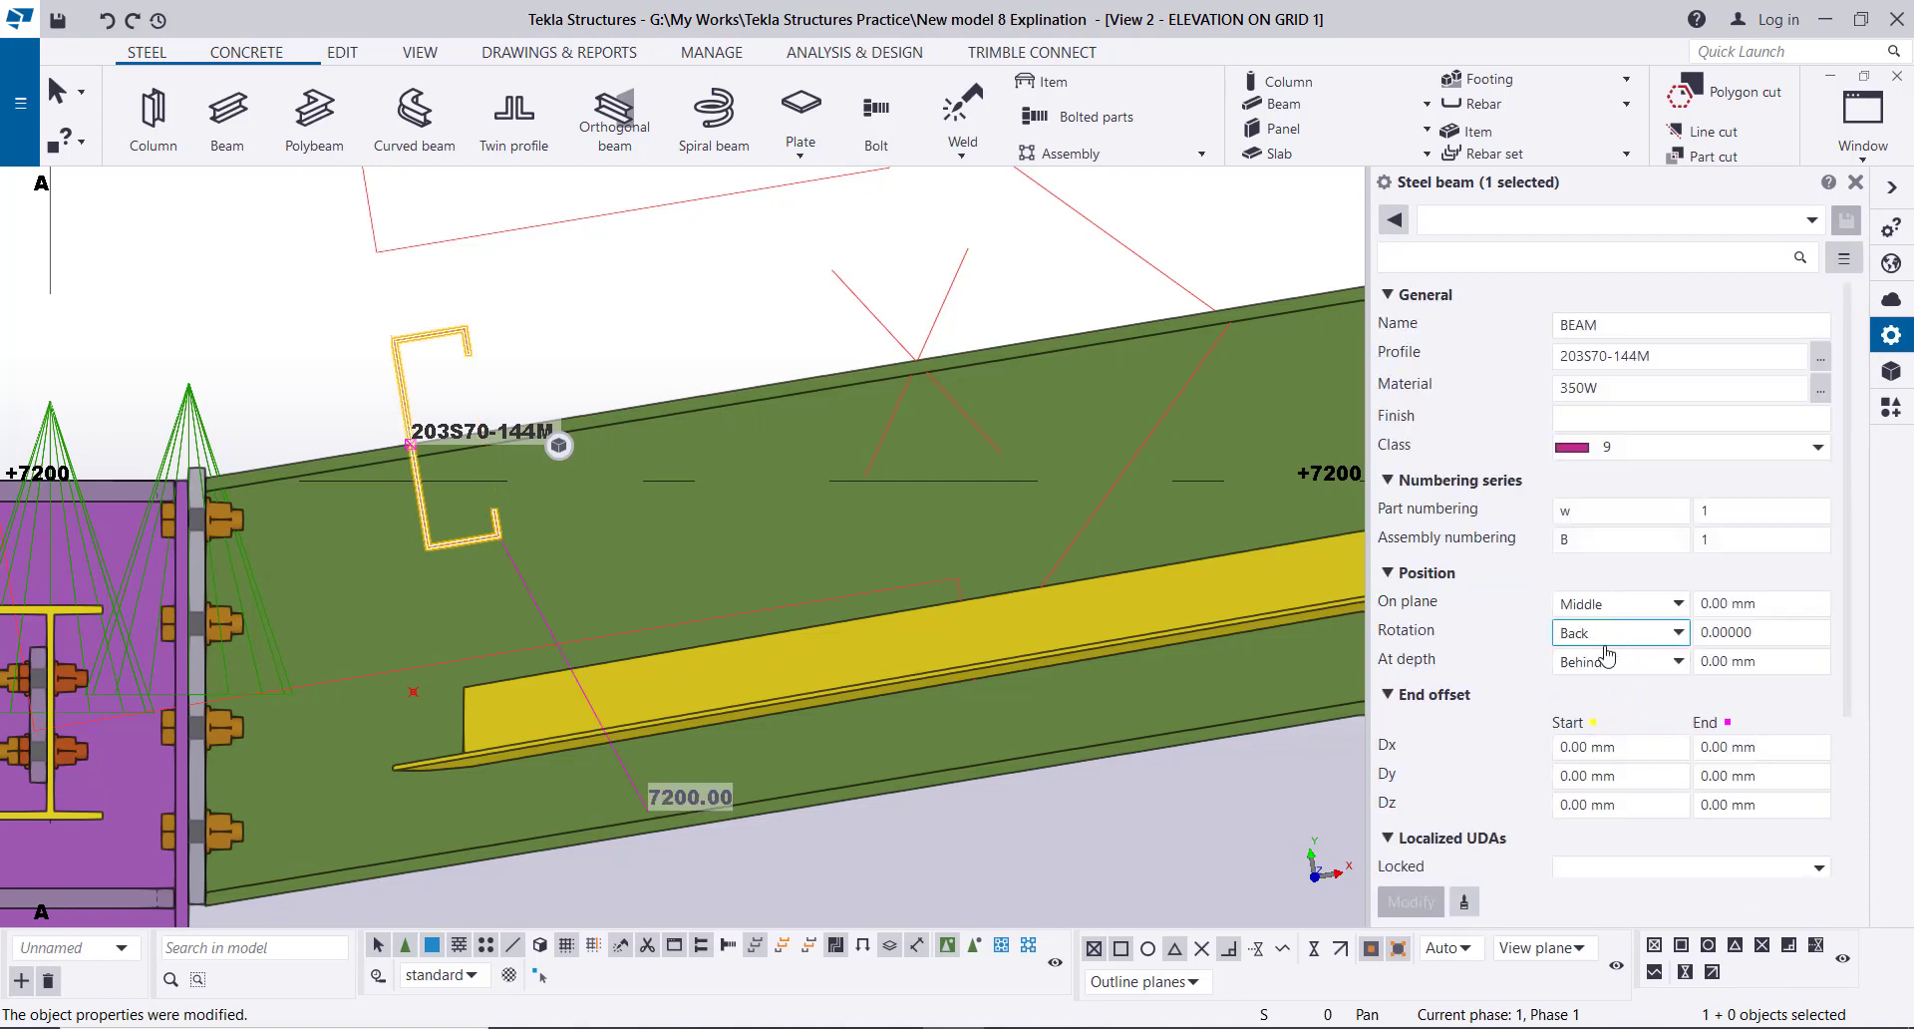
- Set the eave purlin's On plane position to Left and check how it sits on the rafter
{"action": "left_click", "coordinate": [1681, 606]}
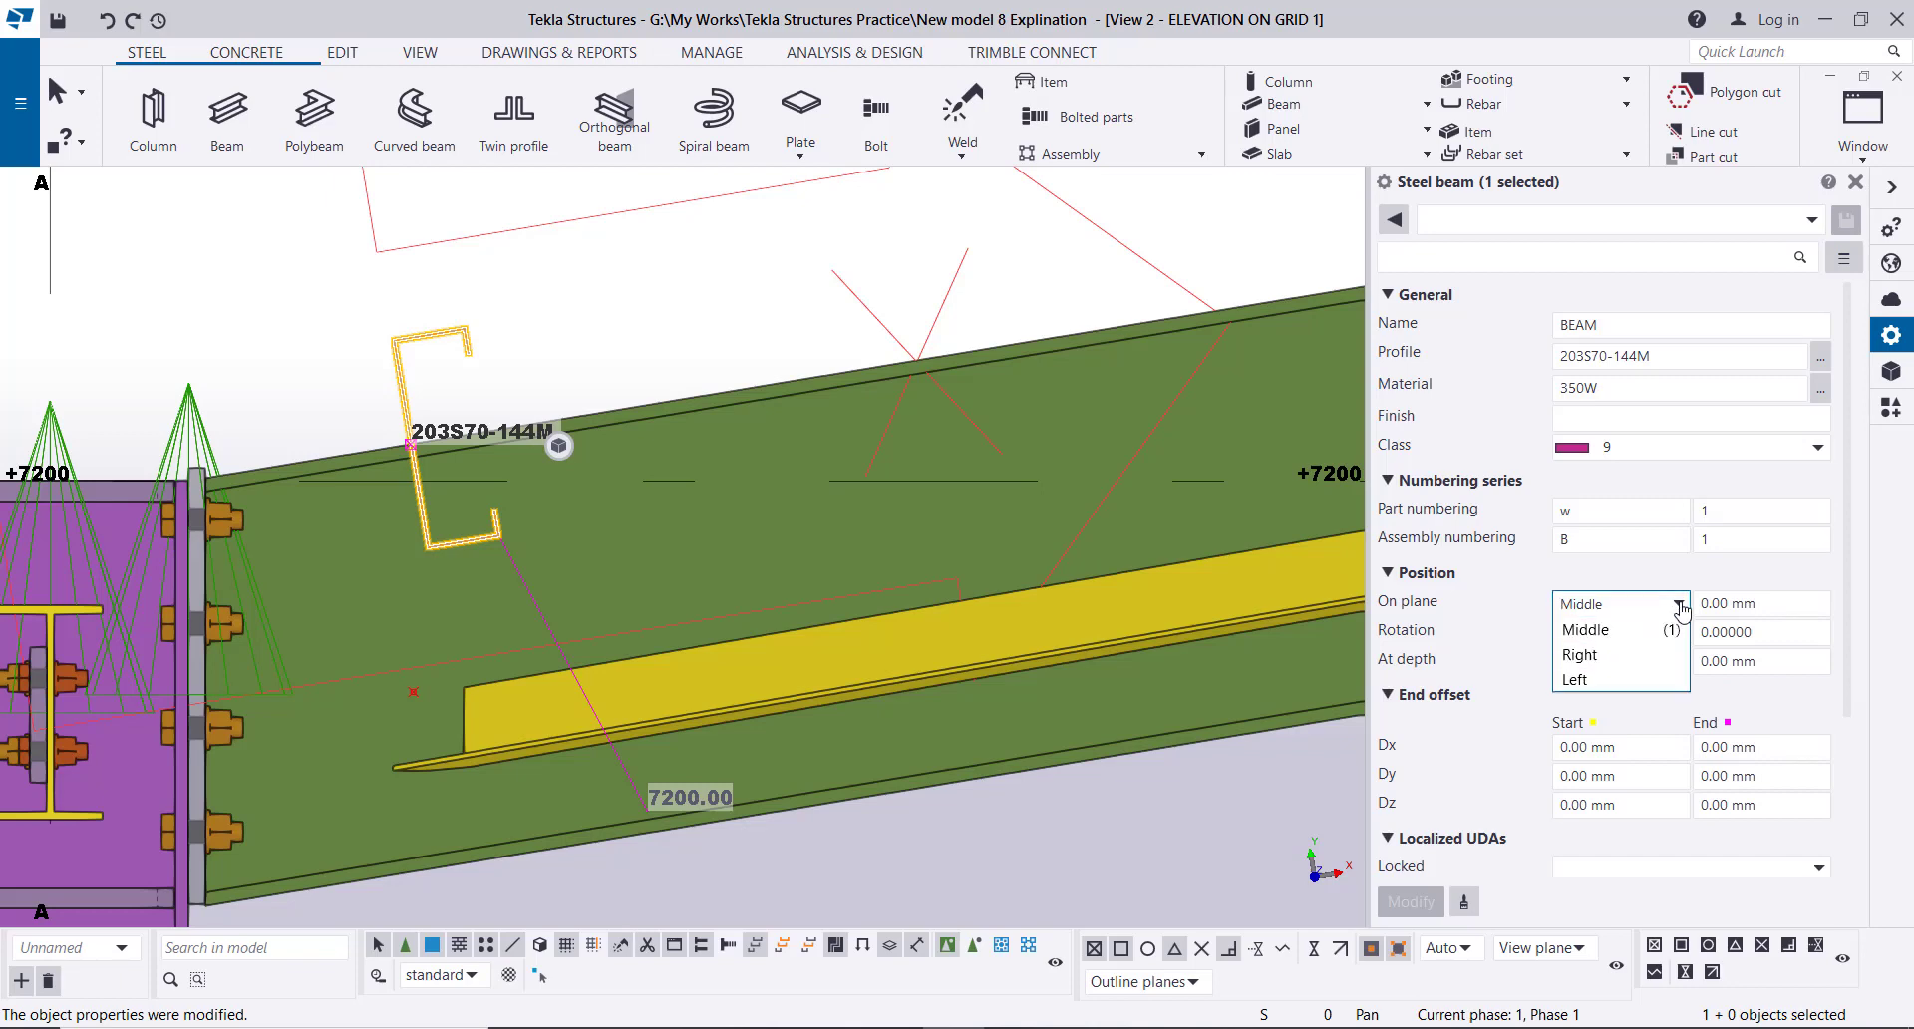
{"action": "left_click", "coordinate": [1645, 681]}
{"action": "left_click", "coordinate": [1414, 902]}
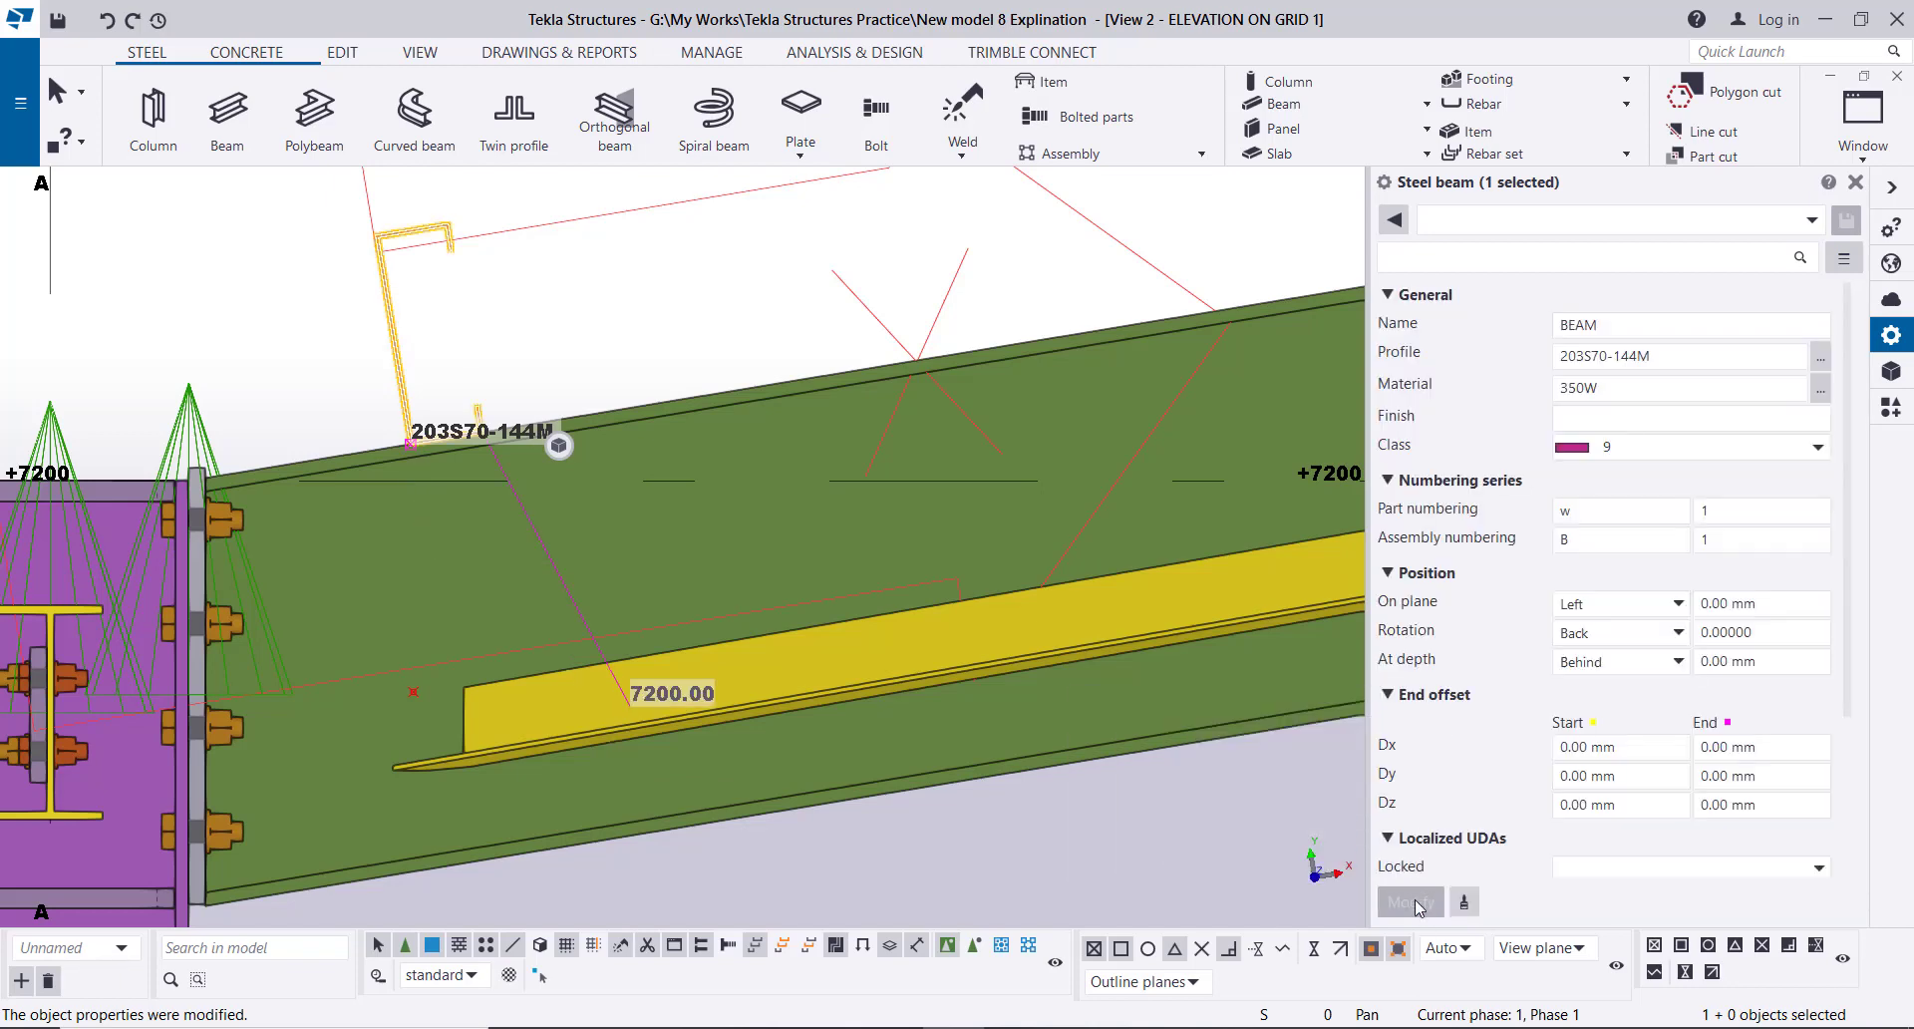
{"action": "scroll", "coordinate": [416, 463], "scroll_direction": "up", "scroll_amount": 3}
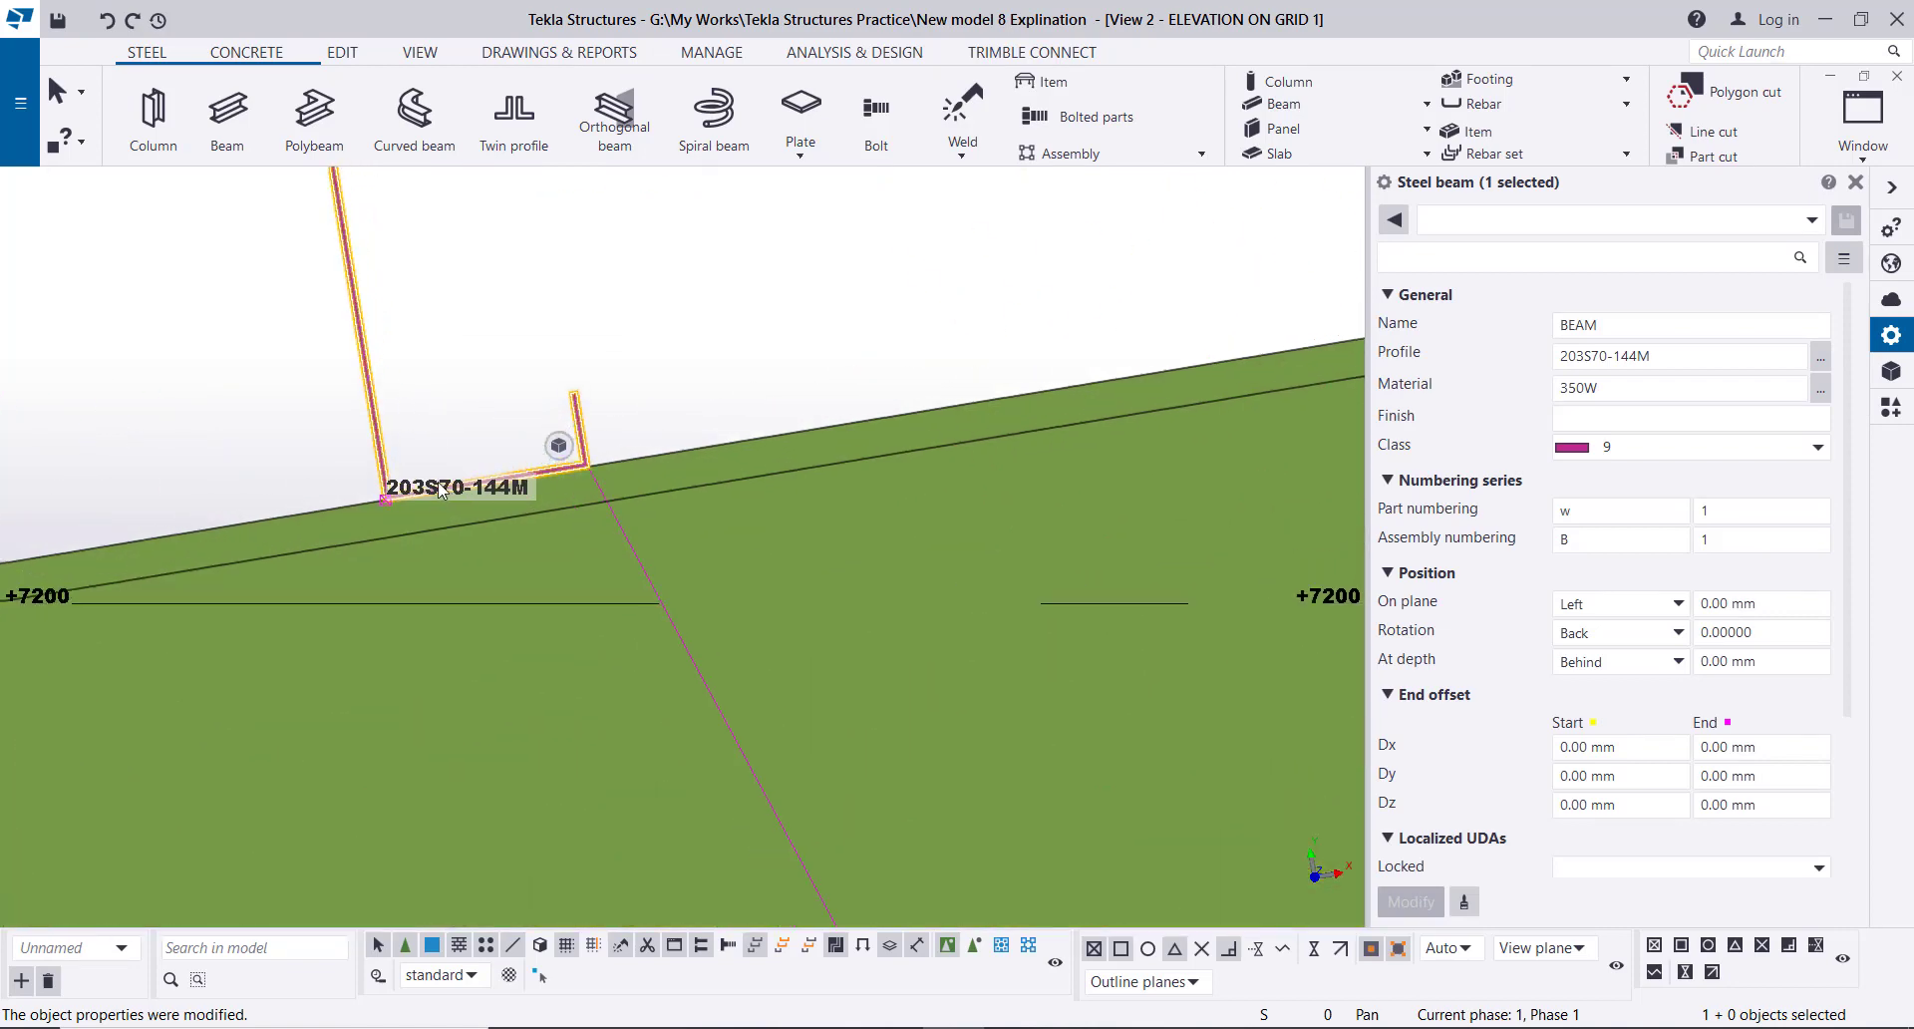
{"action": "scroll", "coordinate": [437, 496], "scroll_direction": "down", "scroll_amount": 2}
{"action": "scroll", "coordinate": [431, 493], "scroll_direction": "down", "scroll_amount": 1}
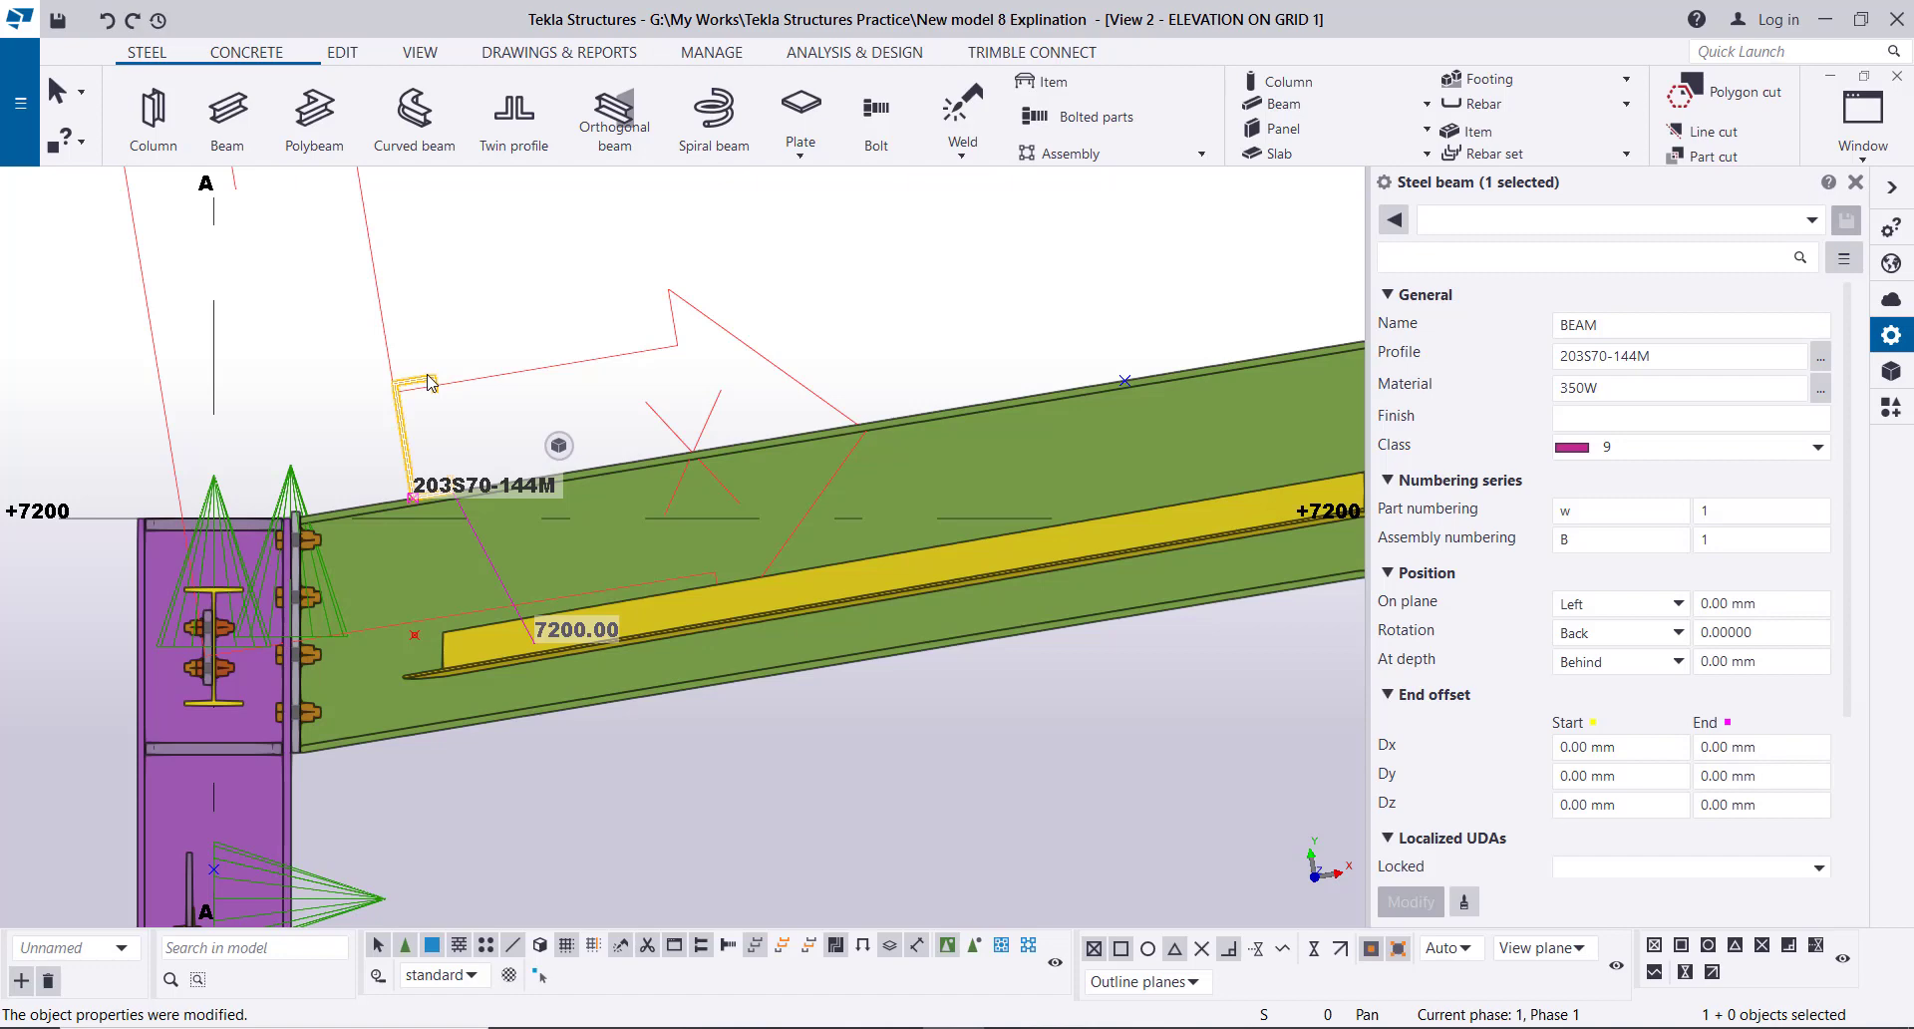
- Copy the eave purlin from its eave point to the next three points along the grid 1 rafter
{"action": "right_click", "coordinate": [460, 243]}
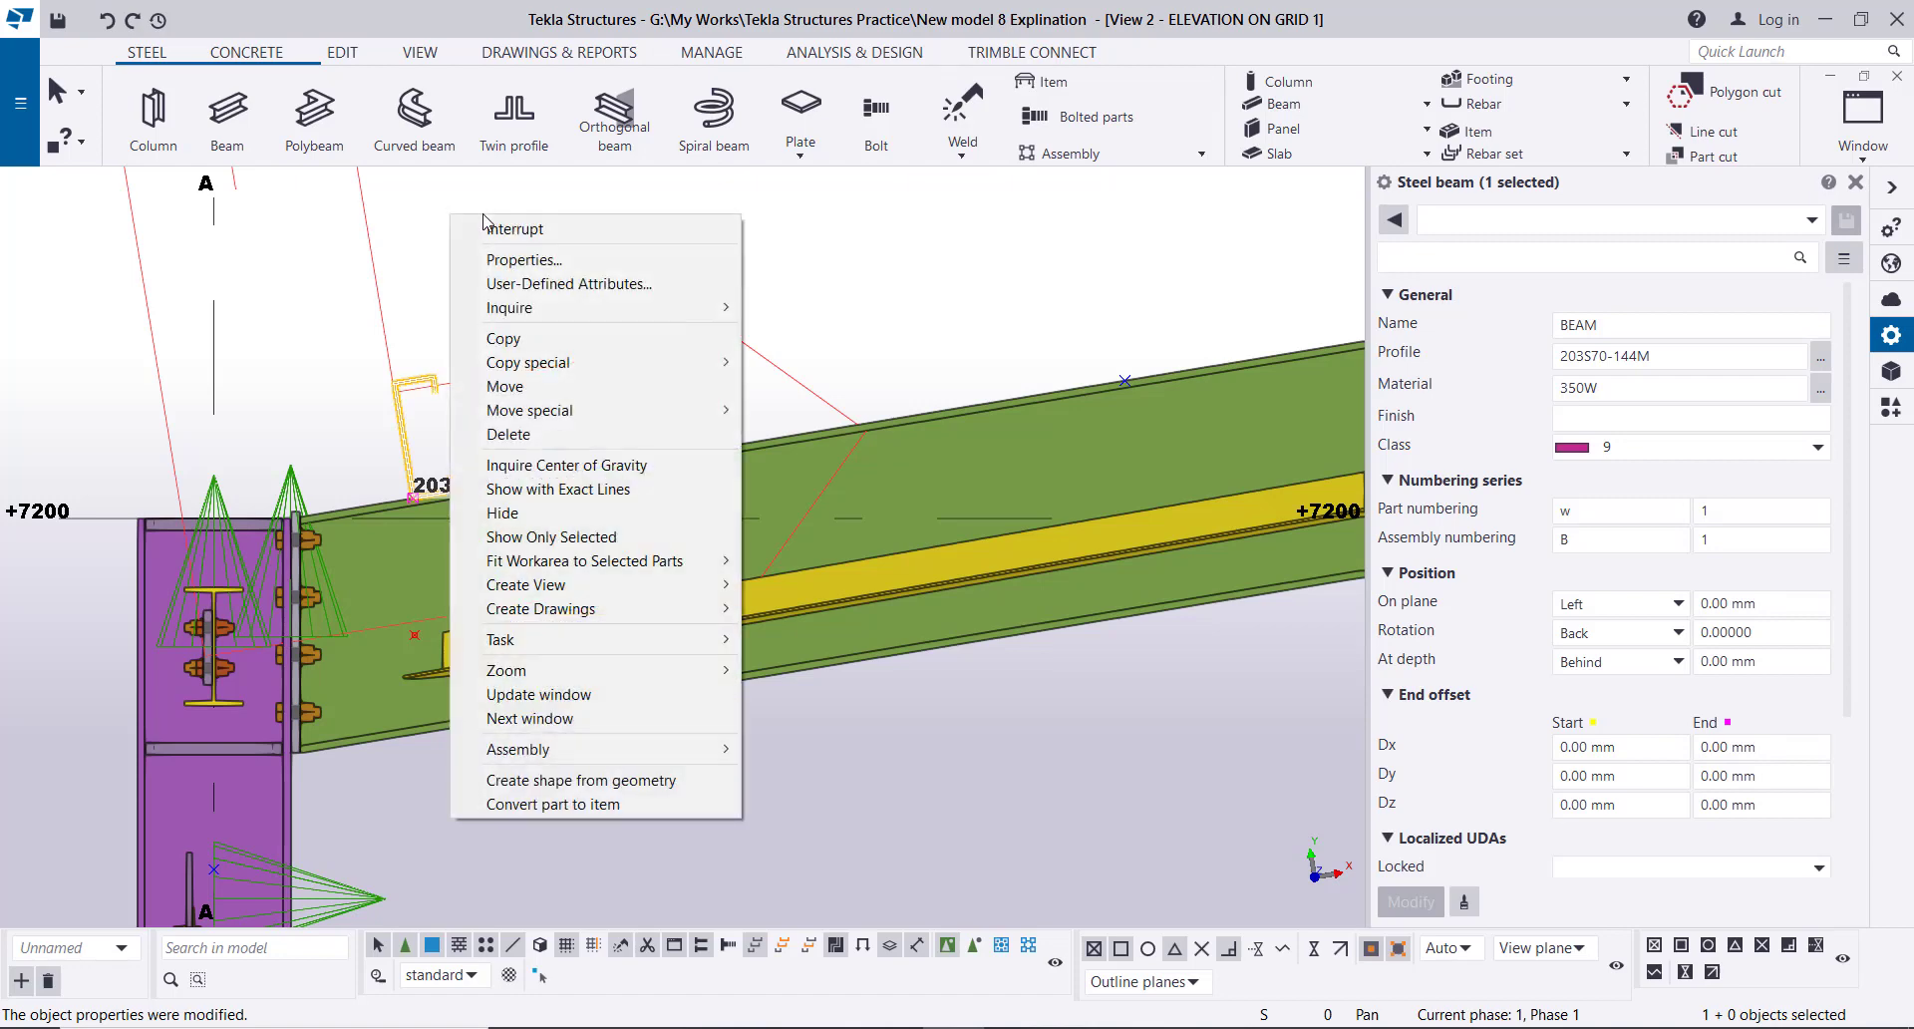
{"action": "left_click", "coordinate": [553, 332]}
{"action": "scroll", "coordinate": [419, 478], "scroll_direction": "down", "scroll_amount": 1}
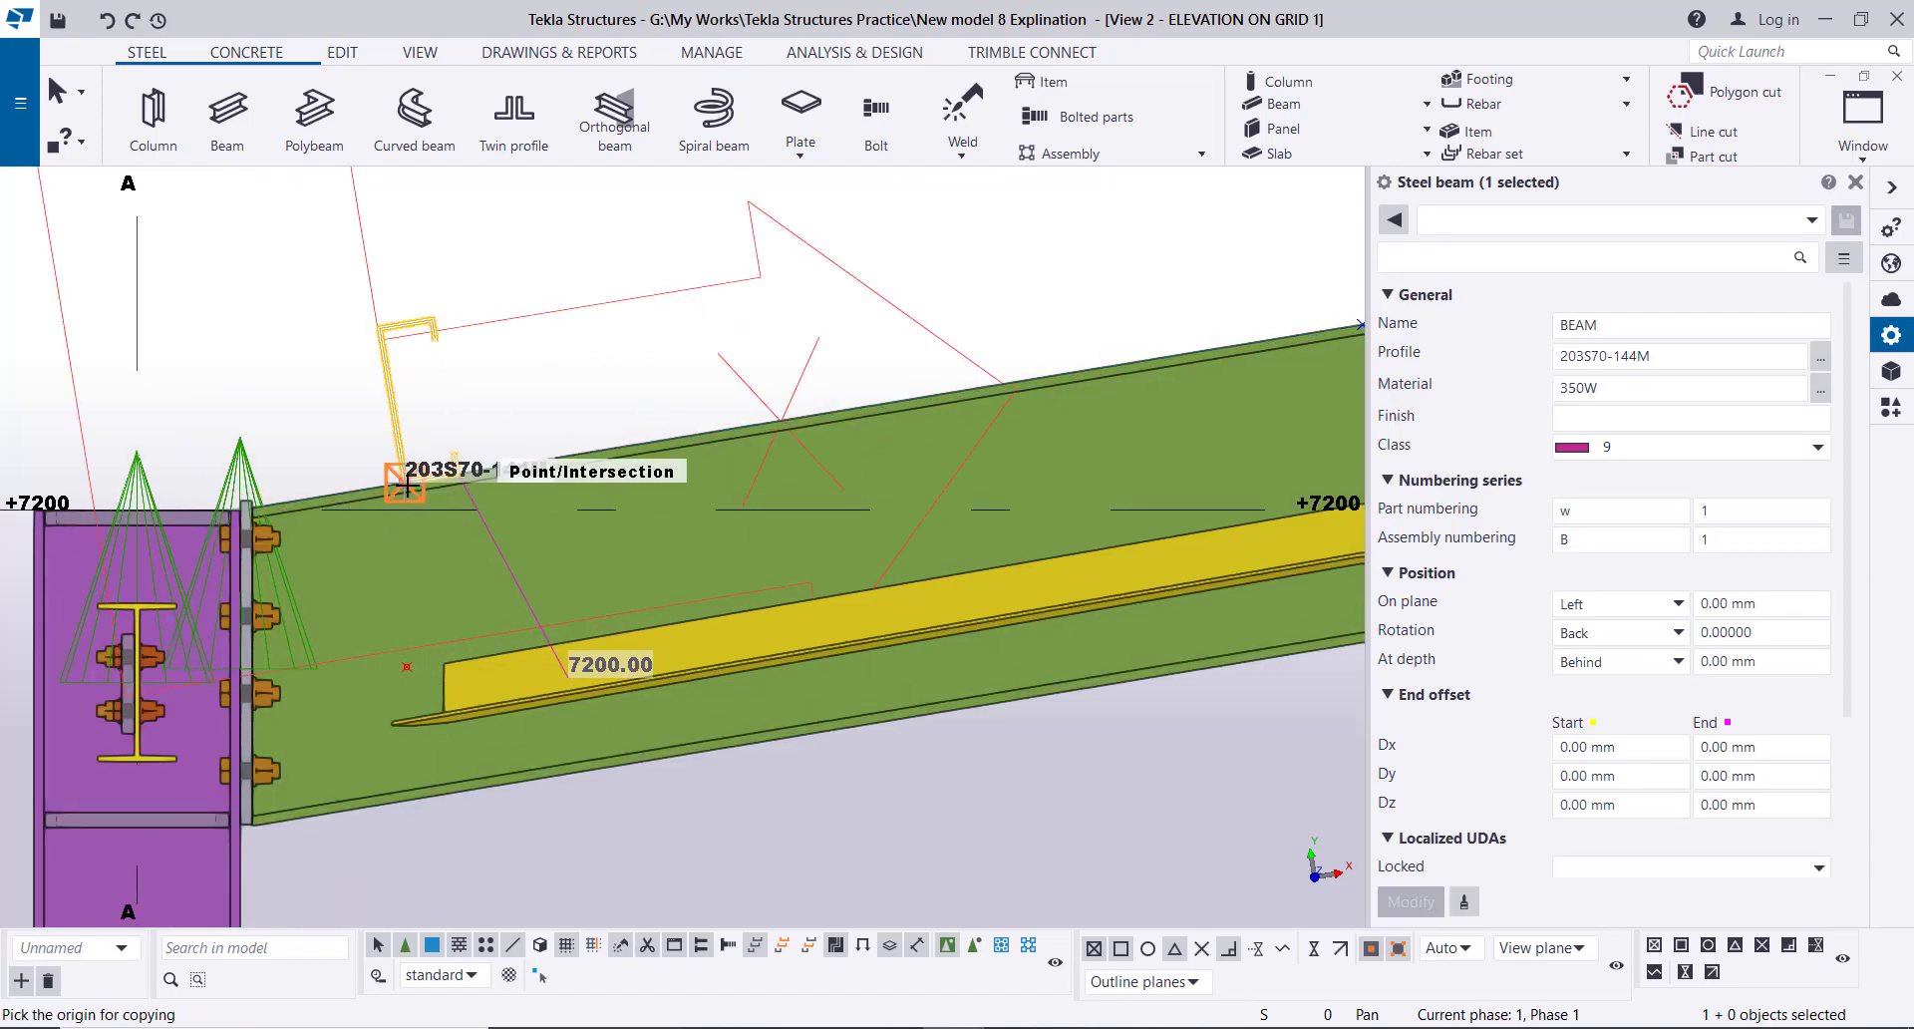
{"action": "left_click", "coordinate": [454, 486]}
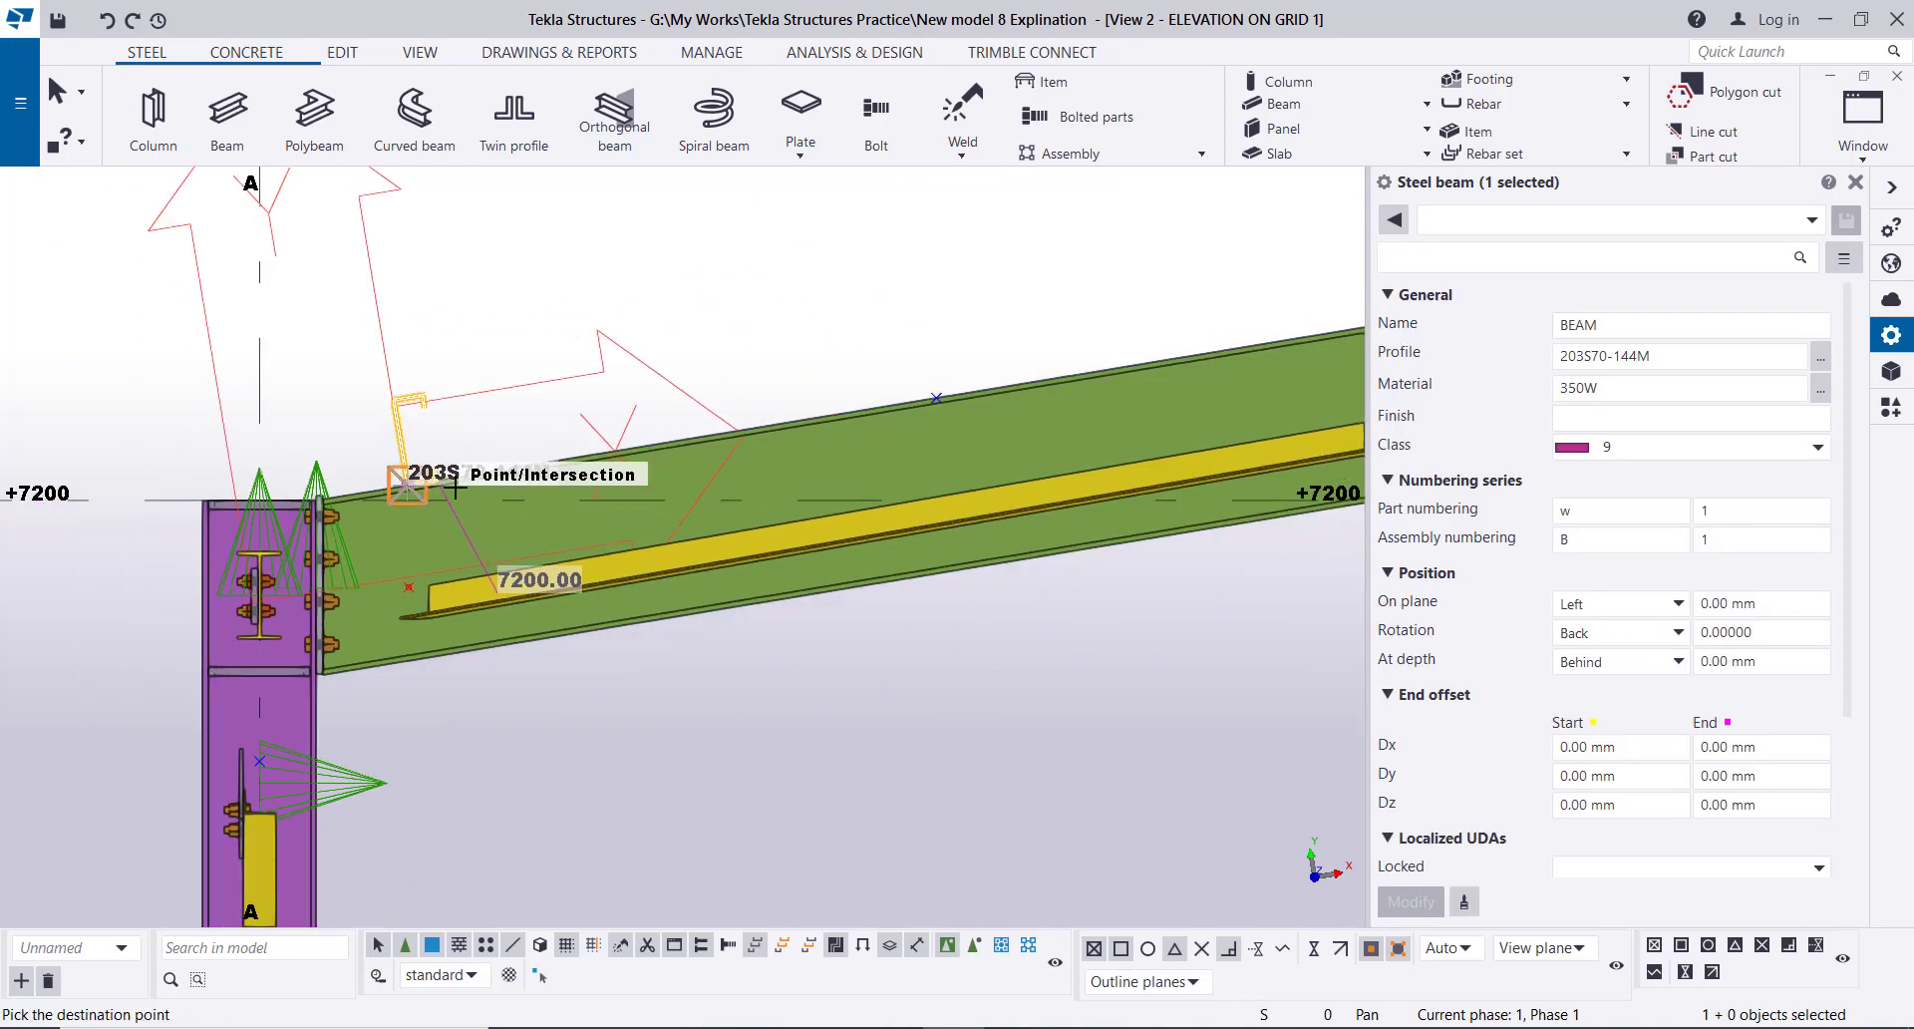
{"action": "left_click", "coordinate": [950, 399]}
{"action": "left_click", "coordinate": [873, 704]}
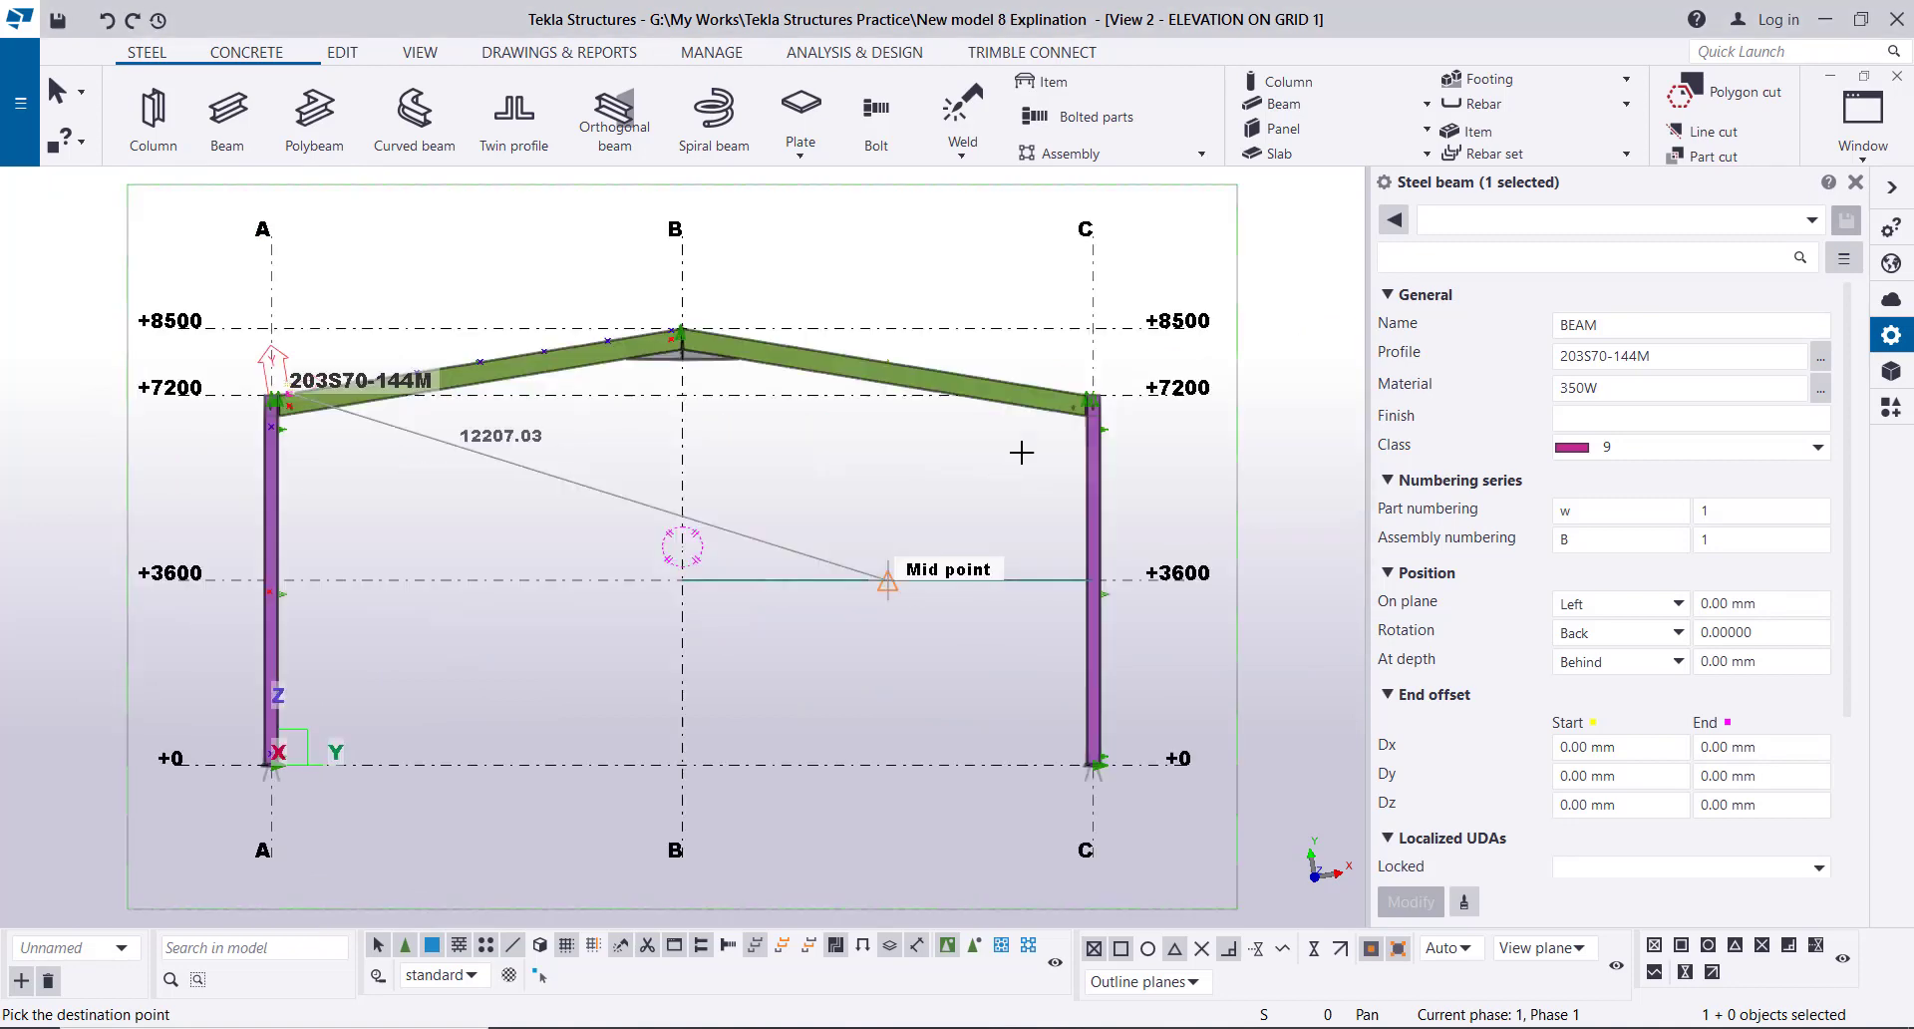
{"action": "scroll", "coordinate": [389, 367], "scroll_direction": "up", "scroll_amount": 6}
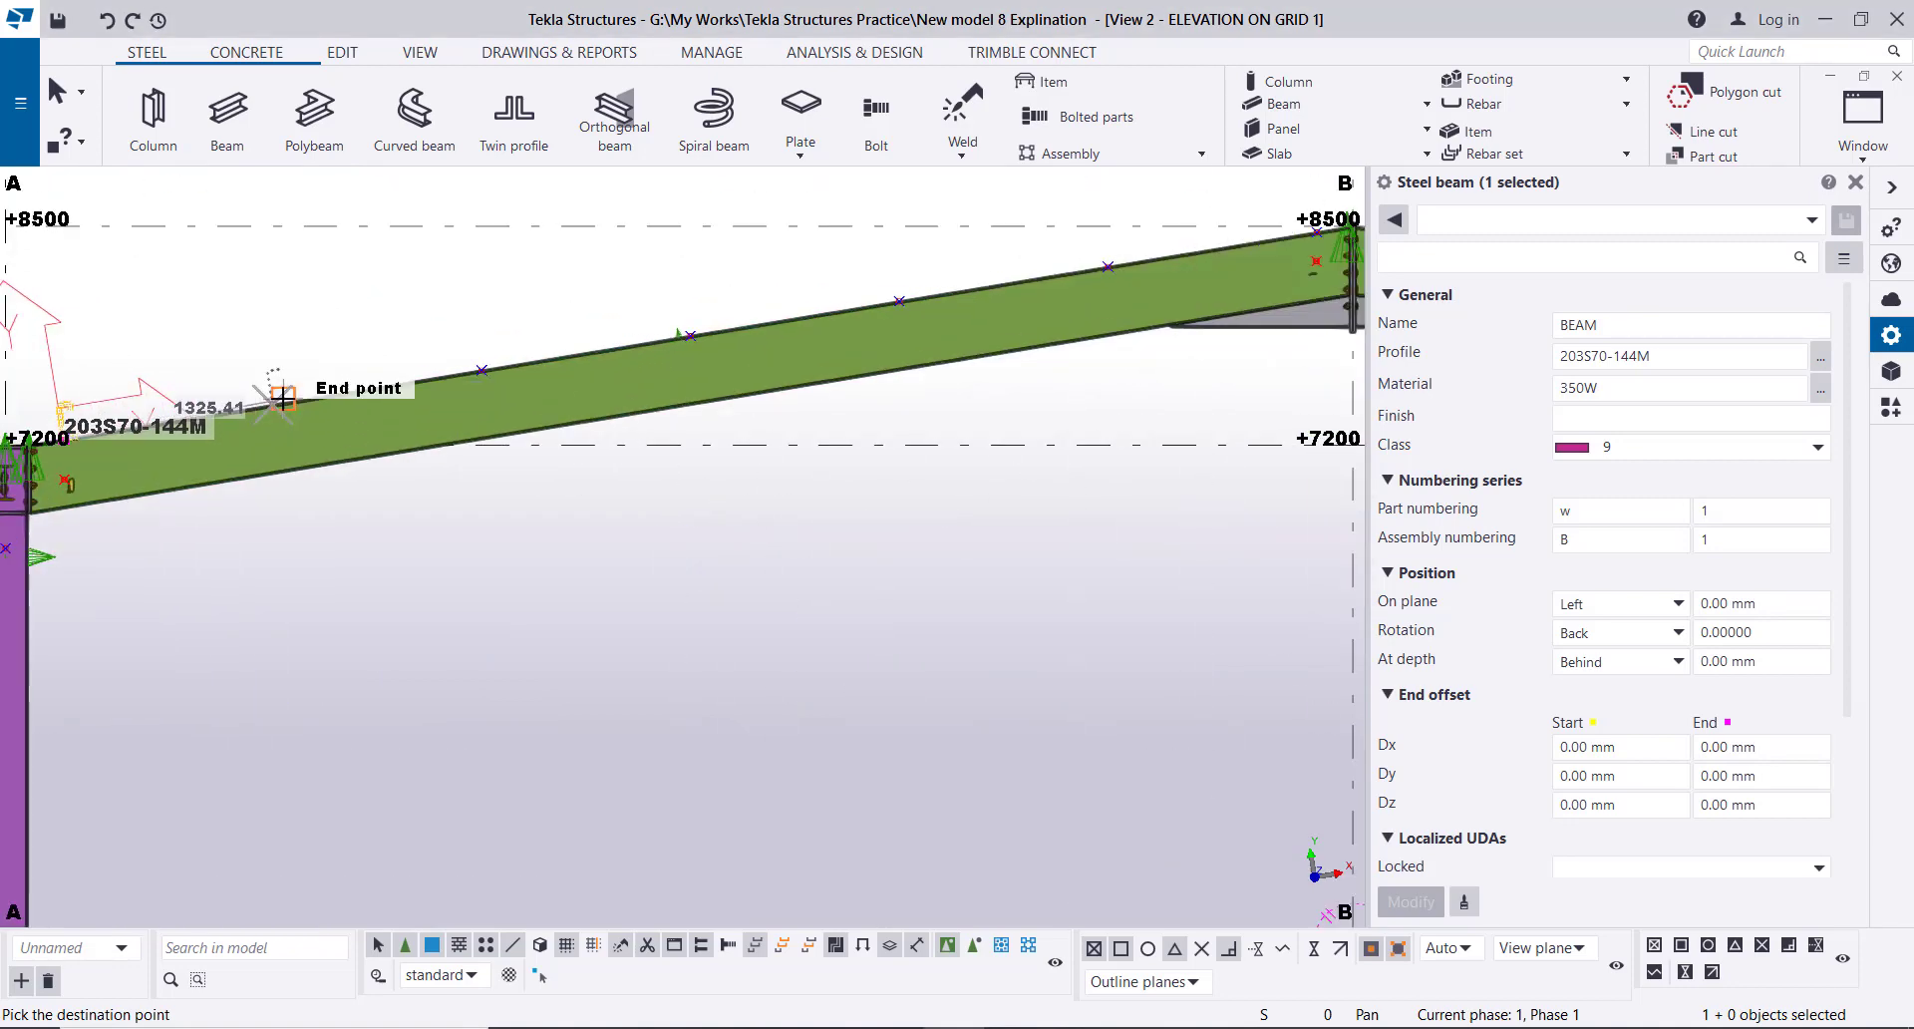
{"action": "scroll", "coordinate": [283, 398], "scroll_direction": "up", "scroll_amount": 3}
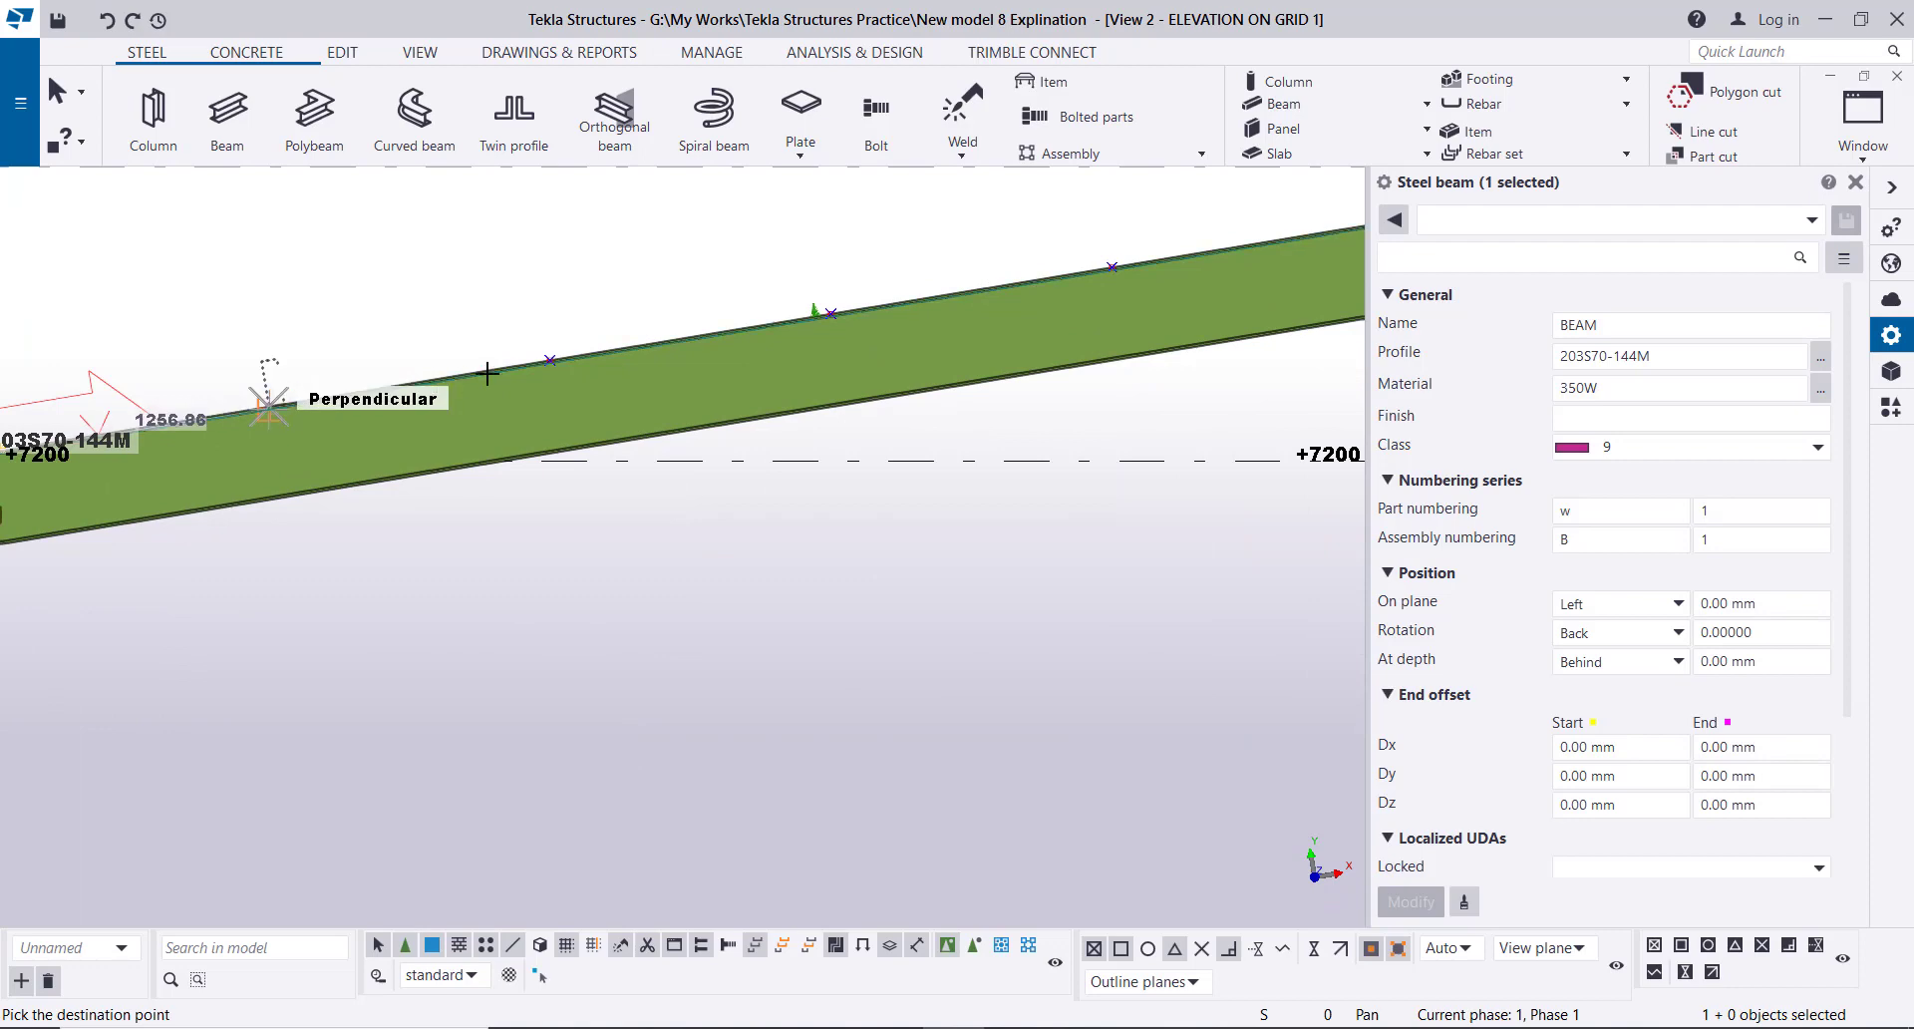
{"action": "left_click", "coordinate": [745, 335]}
{"action": "left_click", "coordinate": [926, 300]}
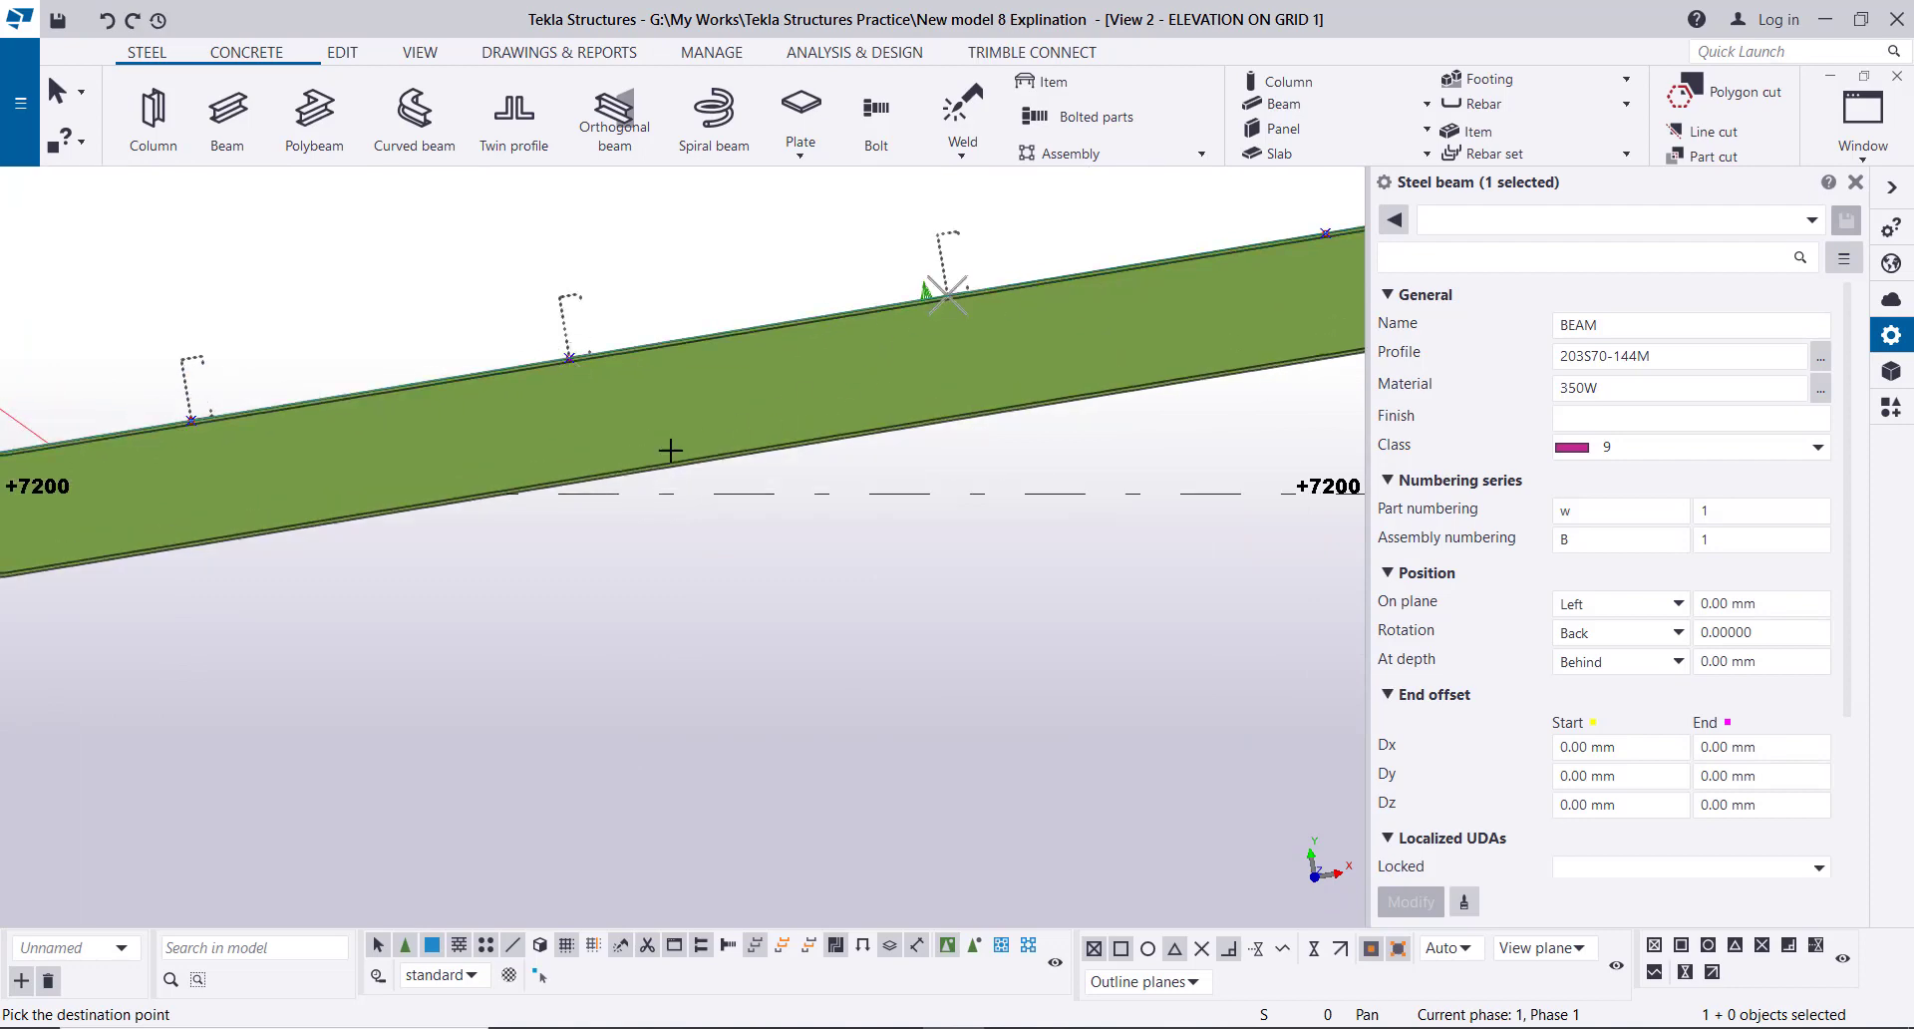
- Copy the purlin to the remaining three points up to the ridge and end the copying
{"action": "scroll", "coordinate": [670, 450], "scroll_direction": "down", "scroll_amount": 5}
{"action": "scroll", "coordinate": [1197, 327], "scroll_direction": "up", "scroll_amount": 2}
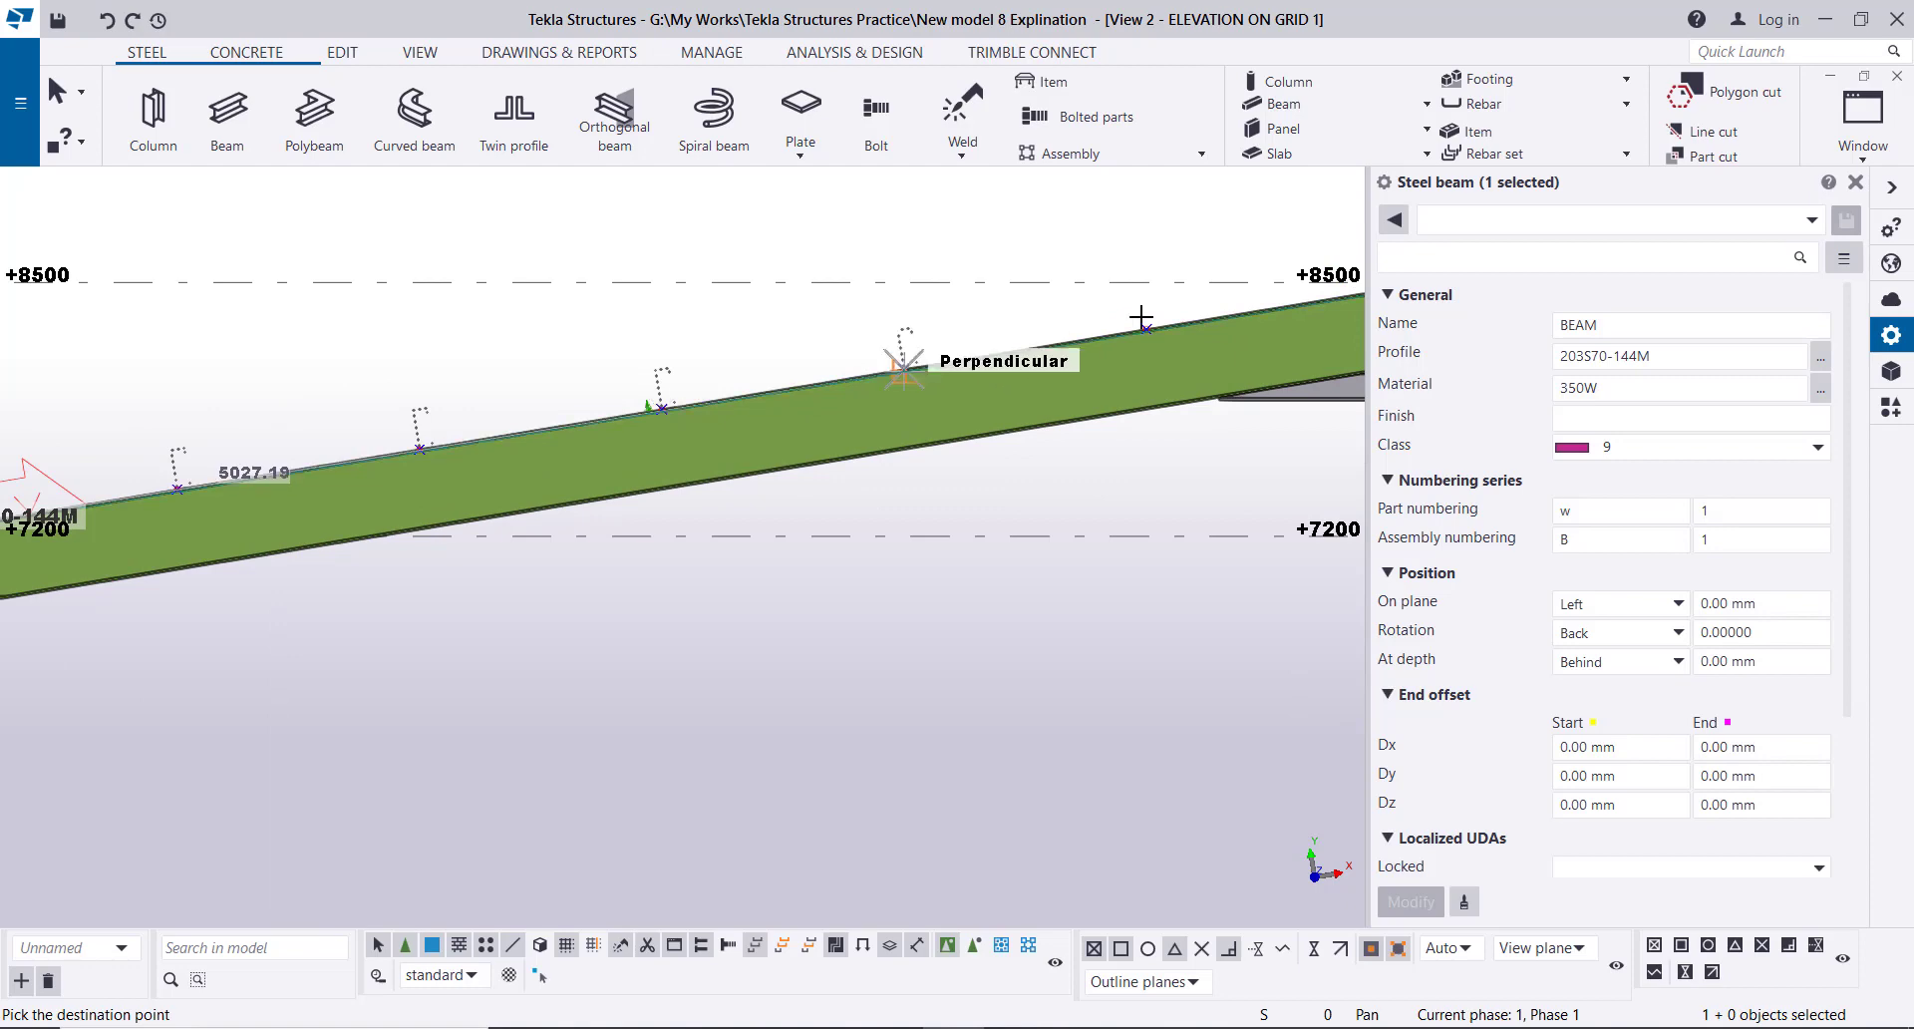
{"action": "scroll", "coordinate": [834, 413], "scroll_direction": "down", "scroll_amount": 4}
{"action": "scroll", "coordinate": [1005, 381], "scroll_direction": "up", "scroll_amount": 3}
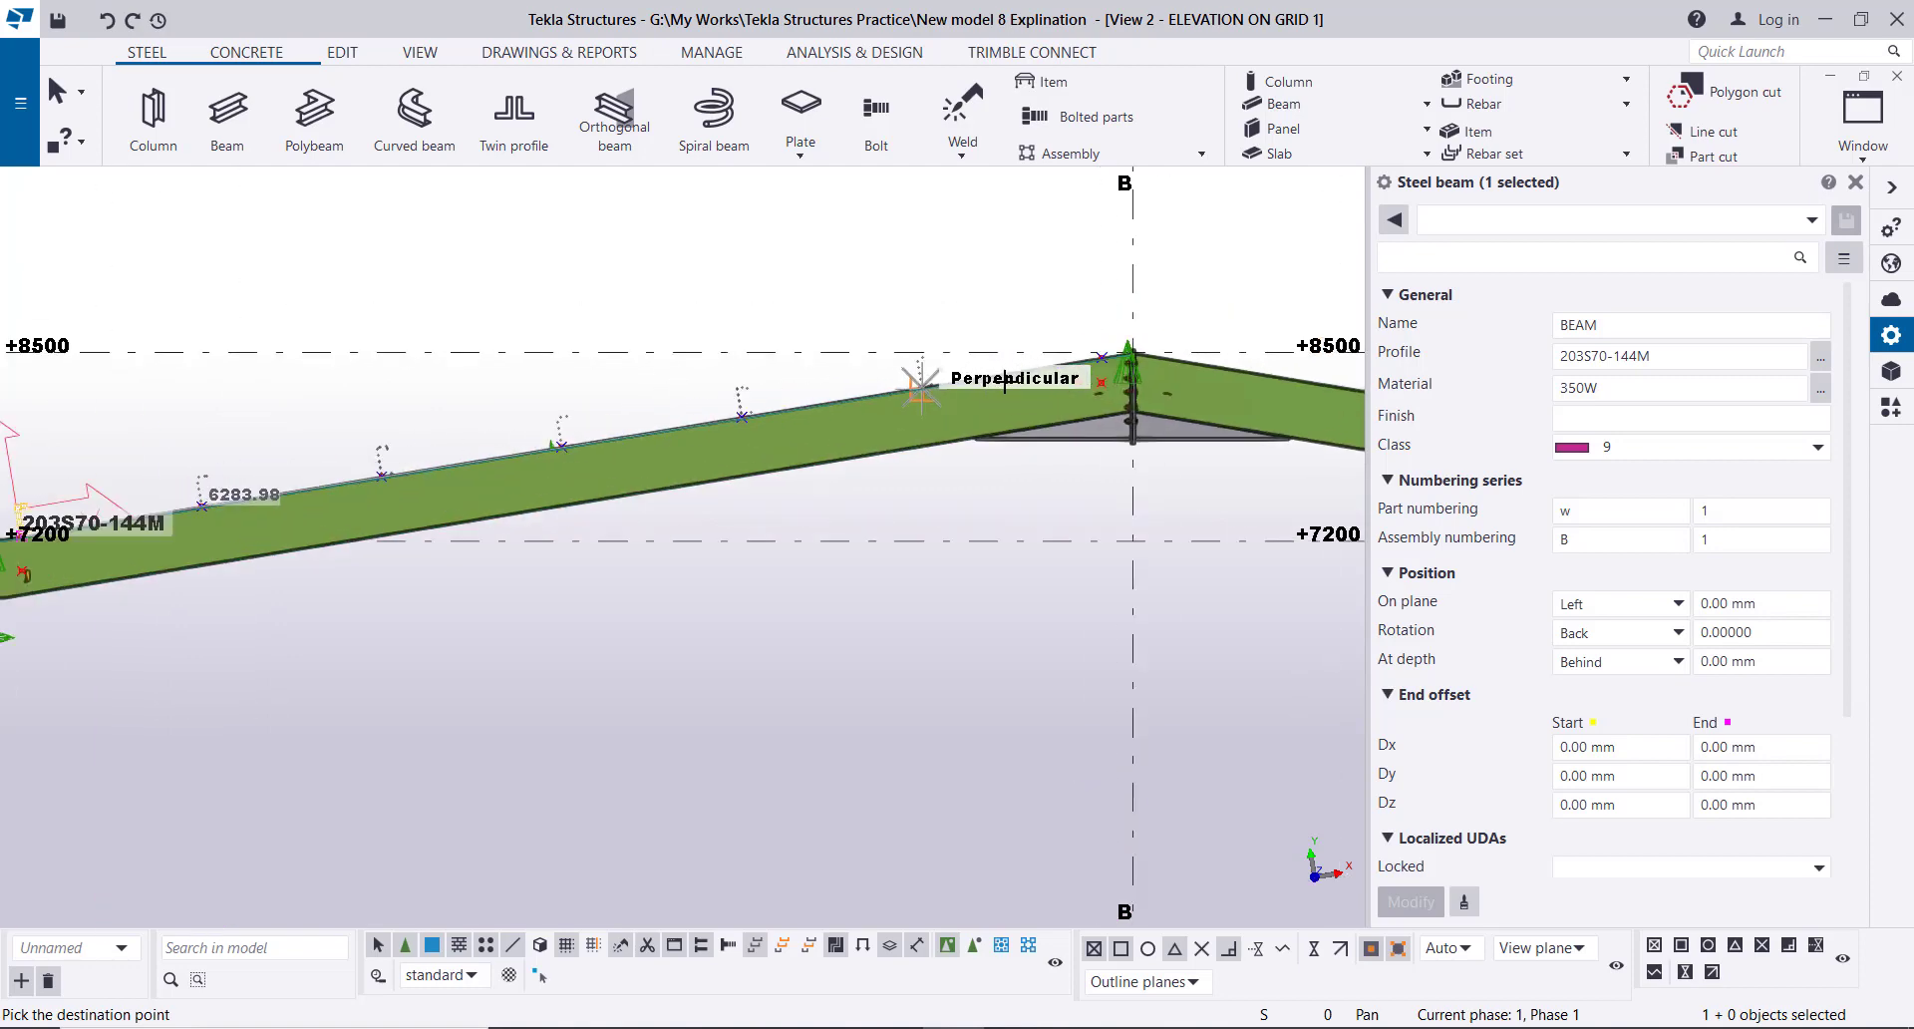
{"action": "scroll", "coordinate": [1075, 367], "scroll_direction": "up", "scroll_amount": 2}
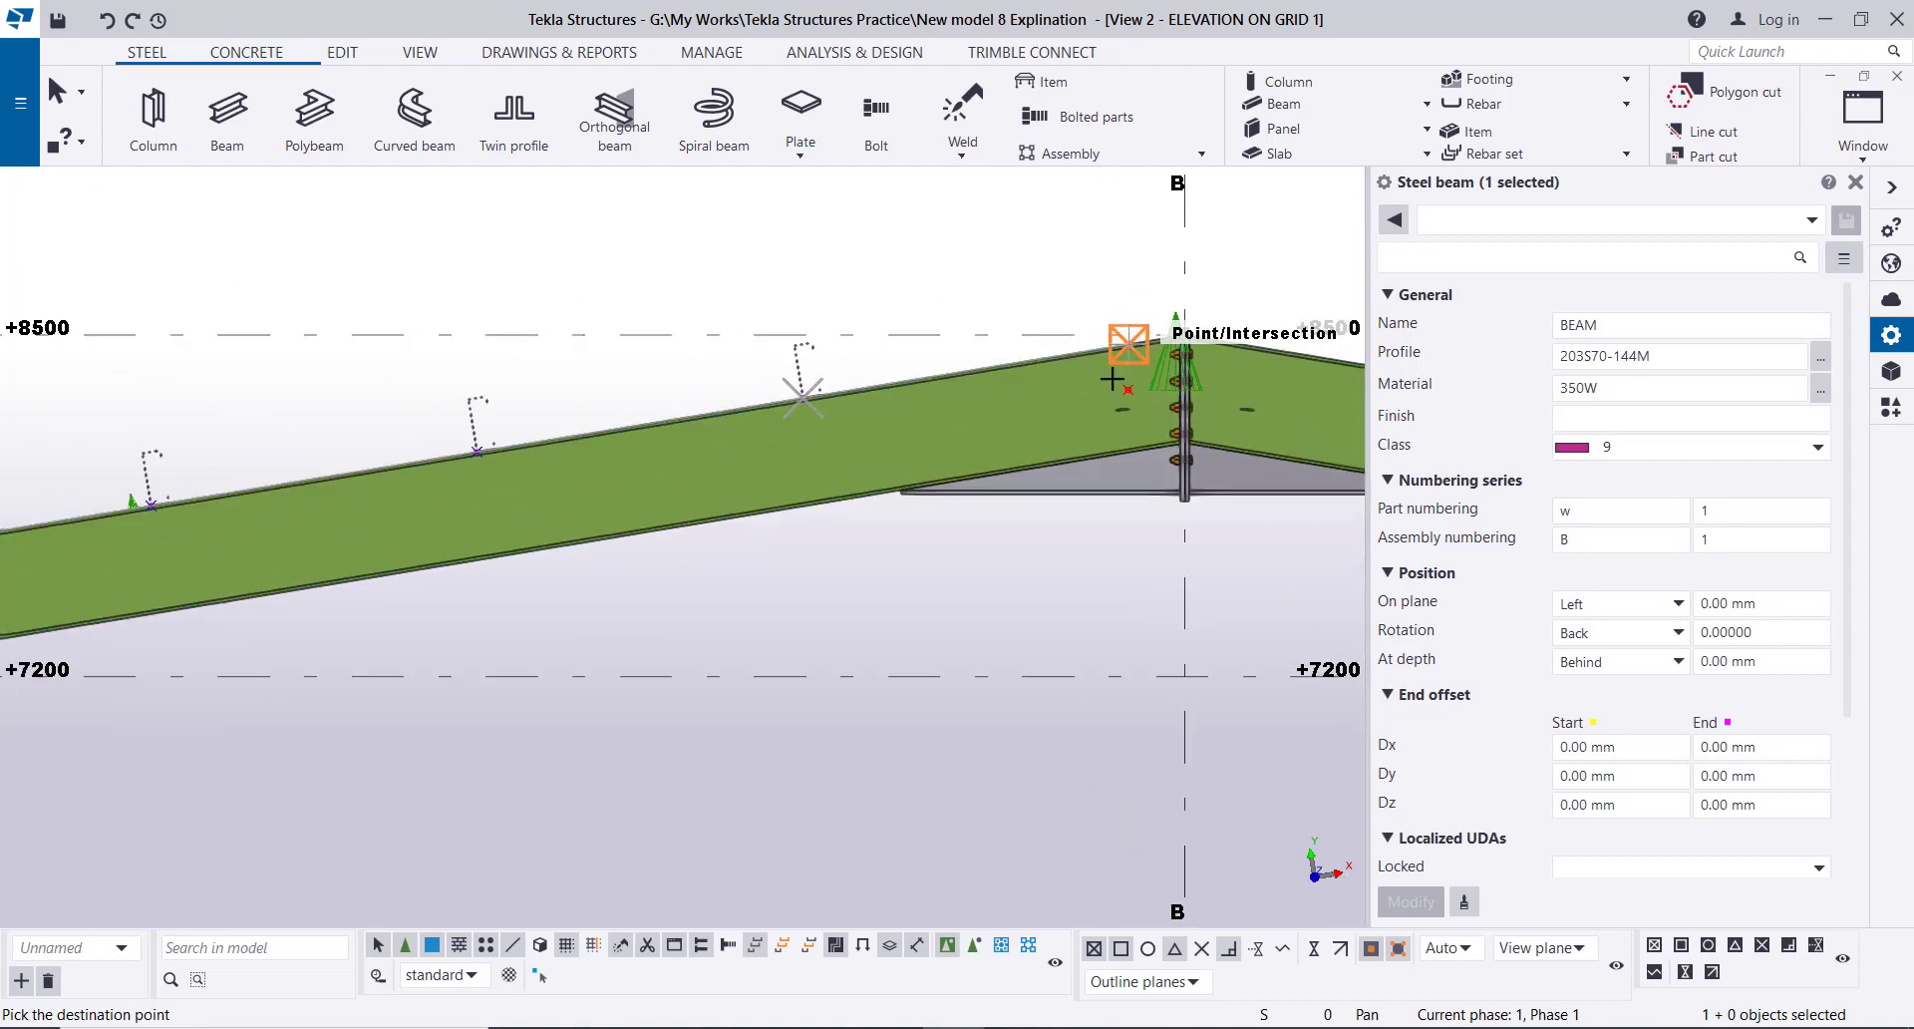
{"action": "scroll", "coordinate": [1111, 379], "scroll_direction": "down", "scroll_amount": 4}
{"action": "right_click", "coordinate": [896, 308]}
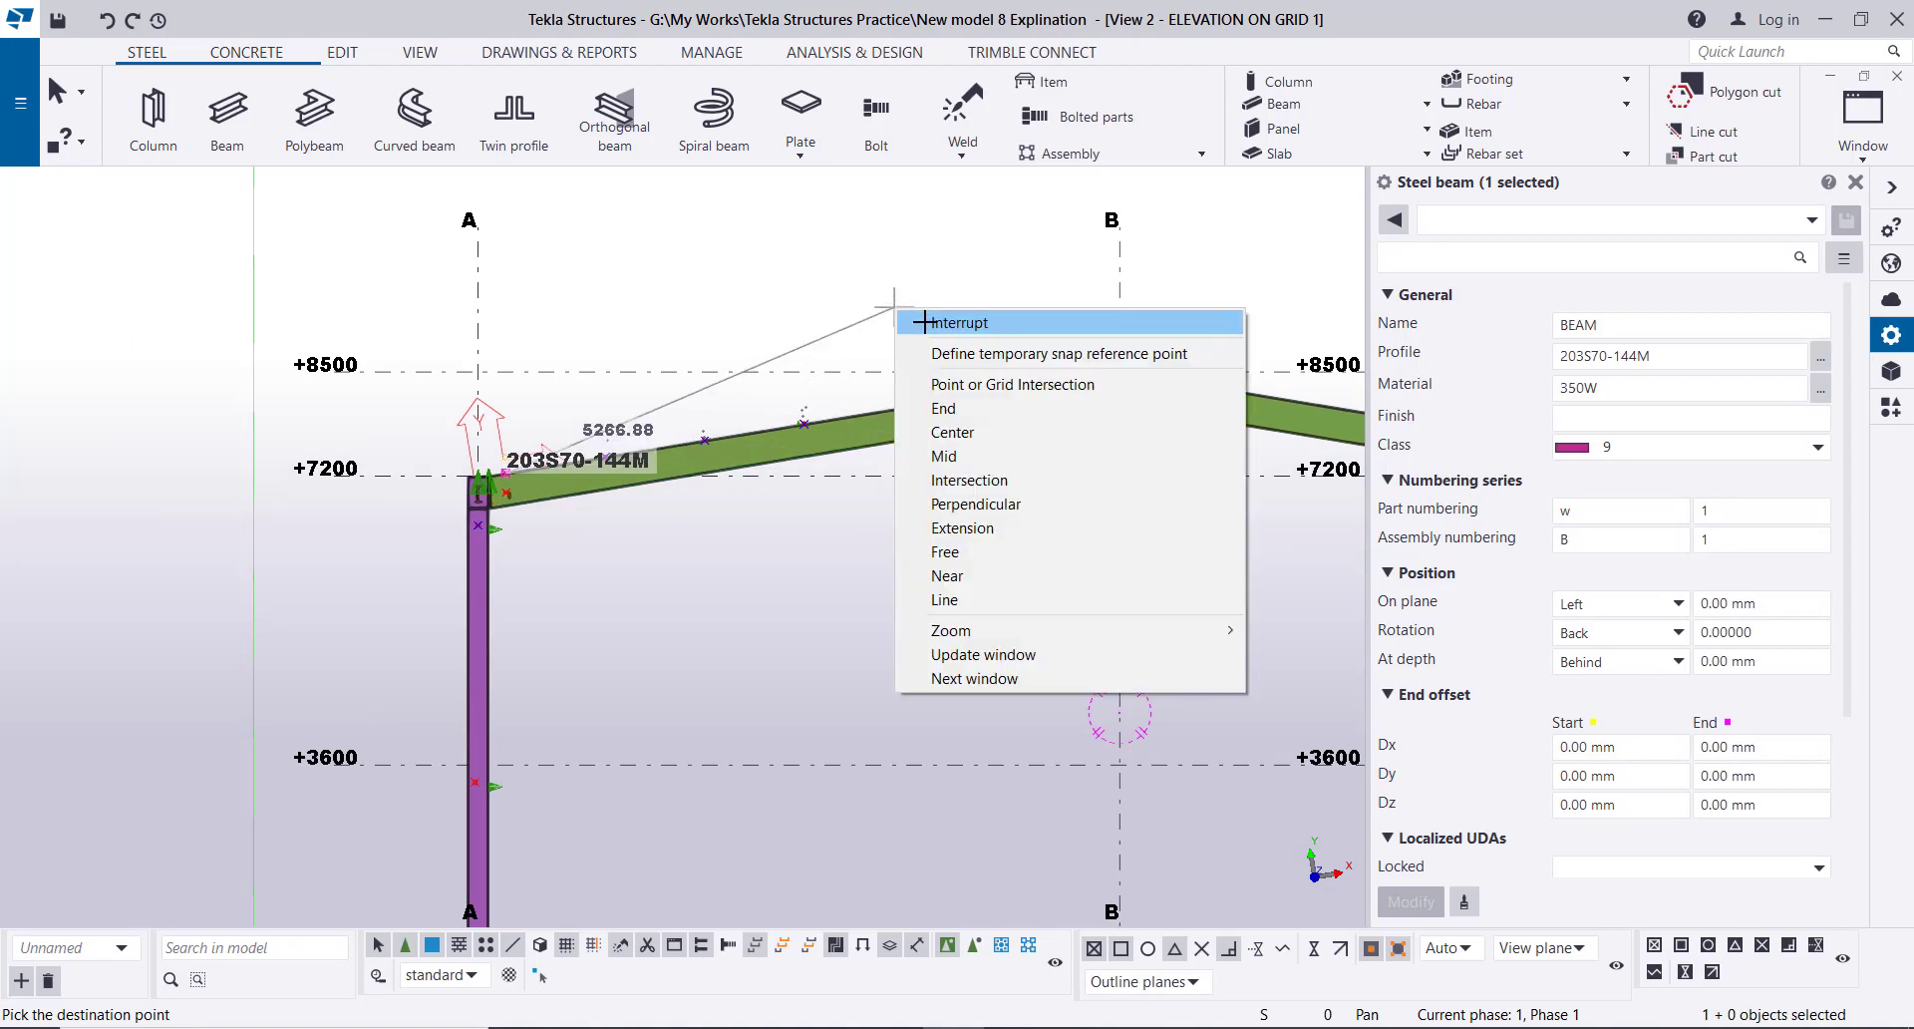
{"action": "left_click", "coordinate": [926, 322]}
- Switch to the 3d view and examine the row of purlins and the eave purlin's seating on the rafter
{"action": "left_click", "coordinate": [1863, 124]}
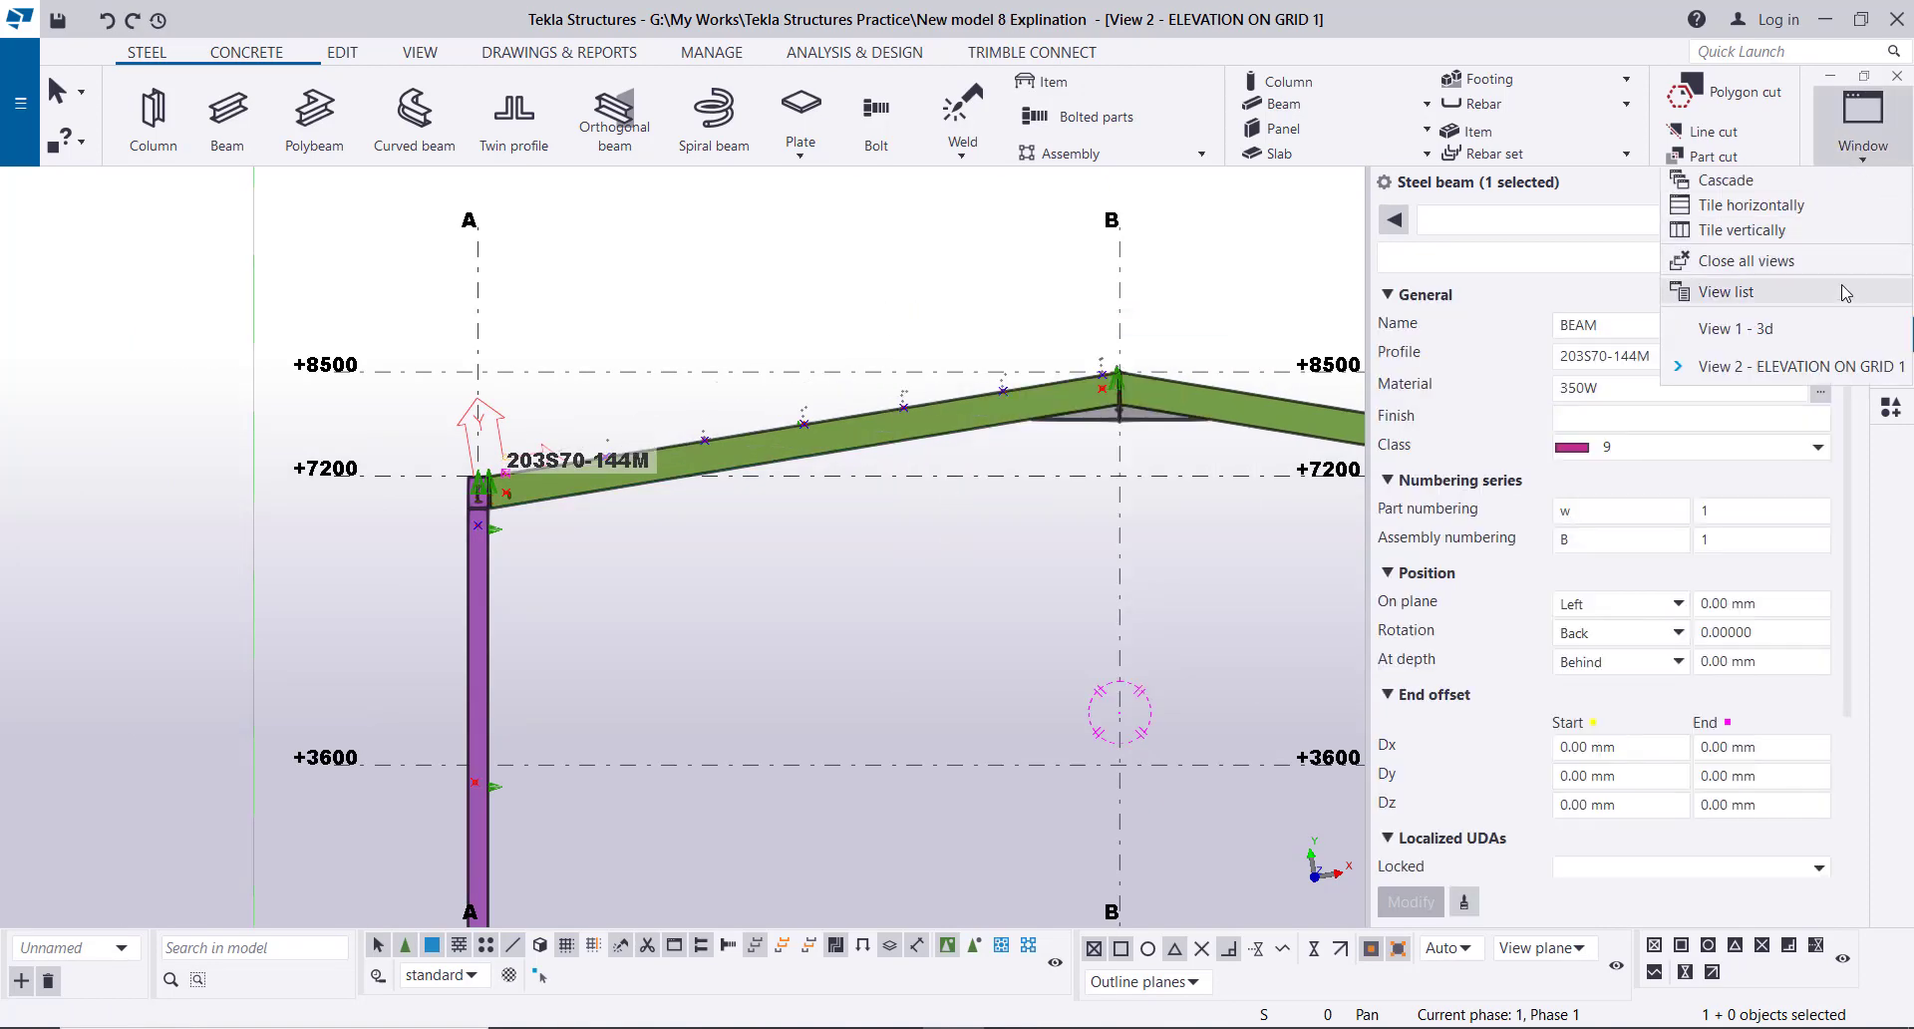
{"action": "left_click", "coordinate": [1777, 328]}
{"action": "scroll", "coordinate": [633, 551], "scroll_direction": "down", "scroll_amount": 2}
{"action": "scroll", "coordinate": [468, 389], "scroll_direction": "up", "scroll_amount": 2}
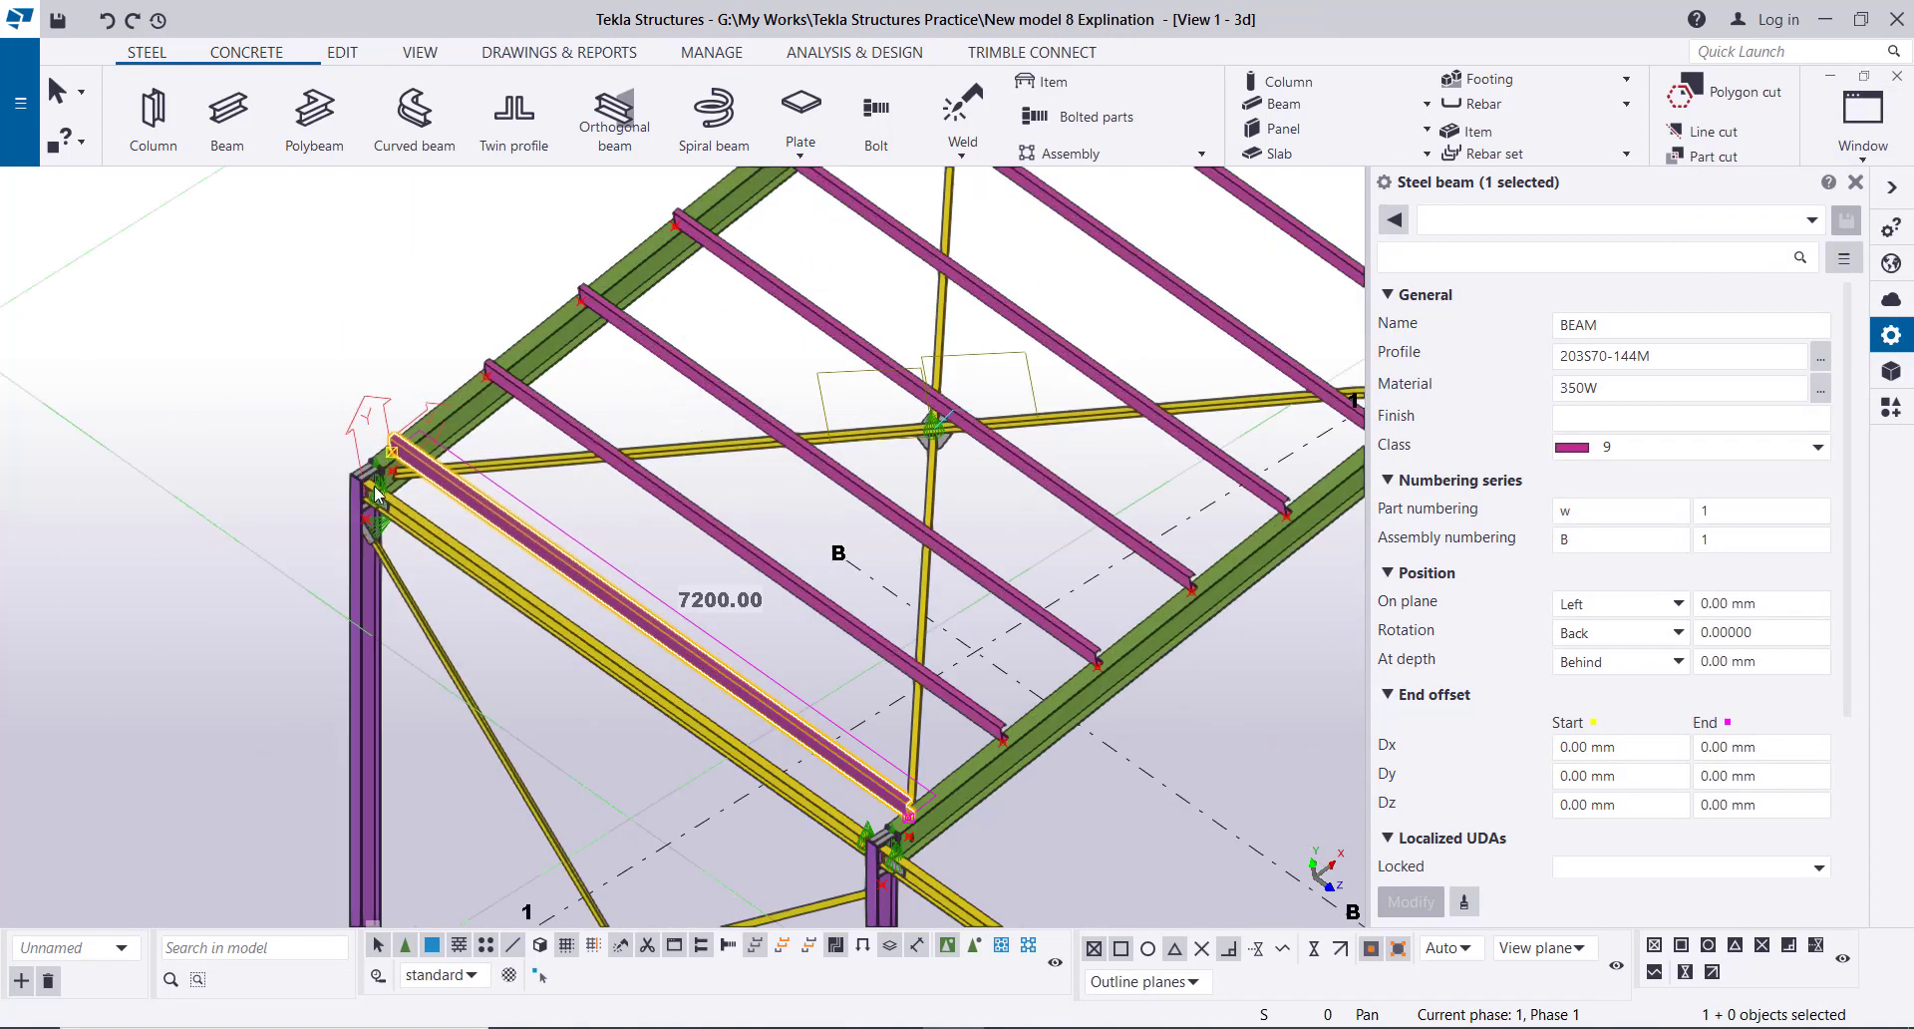
{"action": "scroll", "coordinate": [377, 493], "scroll_direction": "up", "scroll_amount": 3}
{"action": "scroll", "coordinate": [399, 424], "scroll_direction": "down", "scroll_amount": 3}
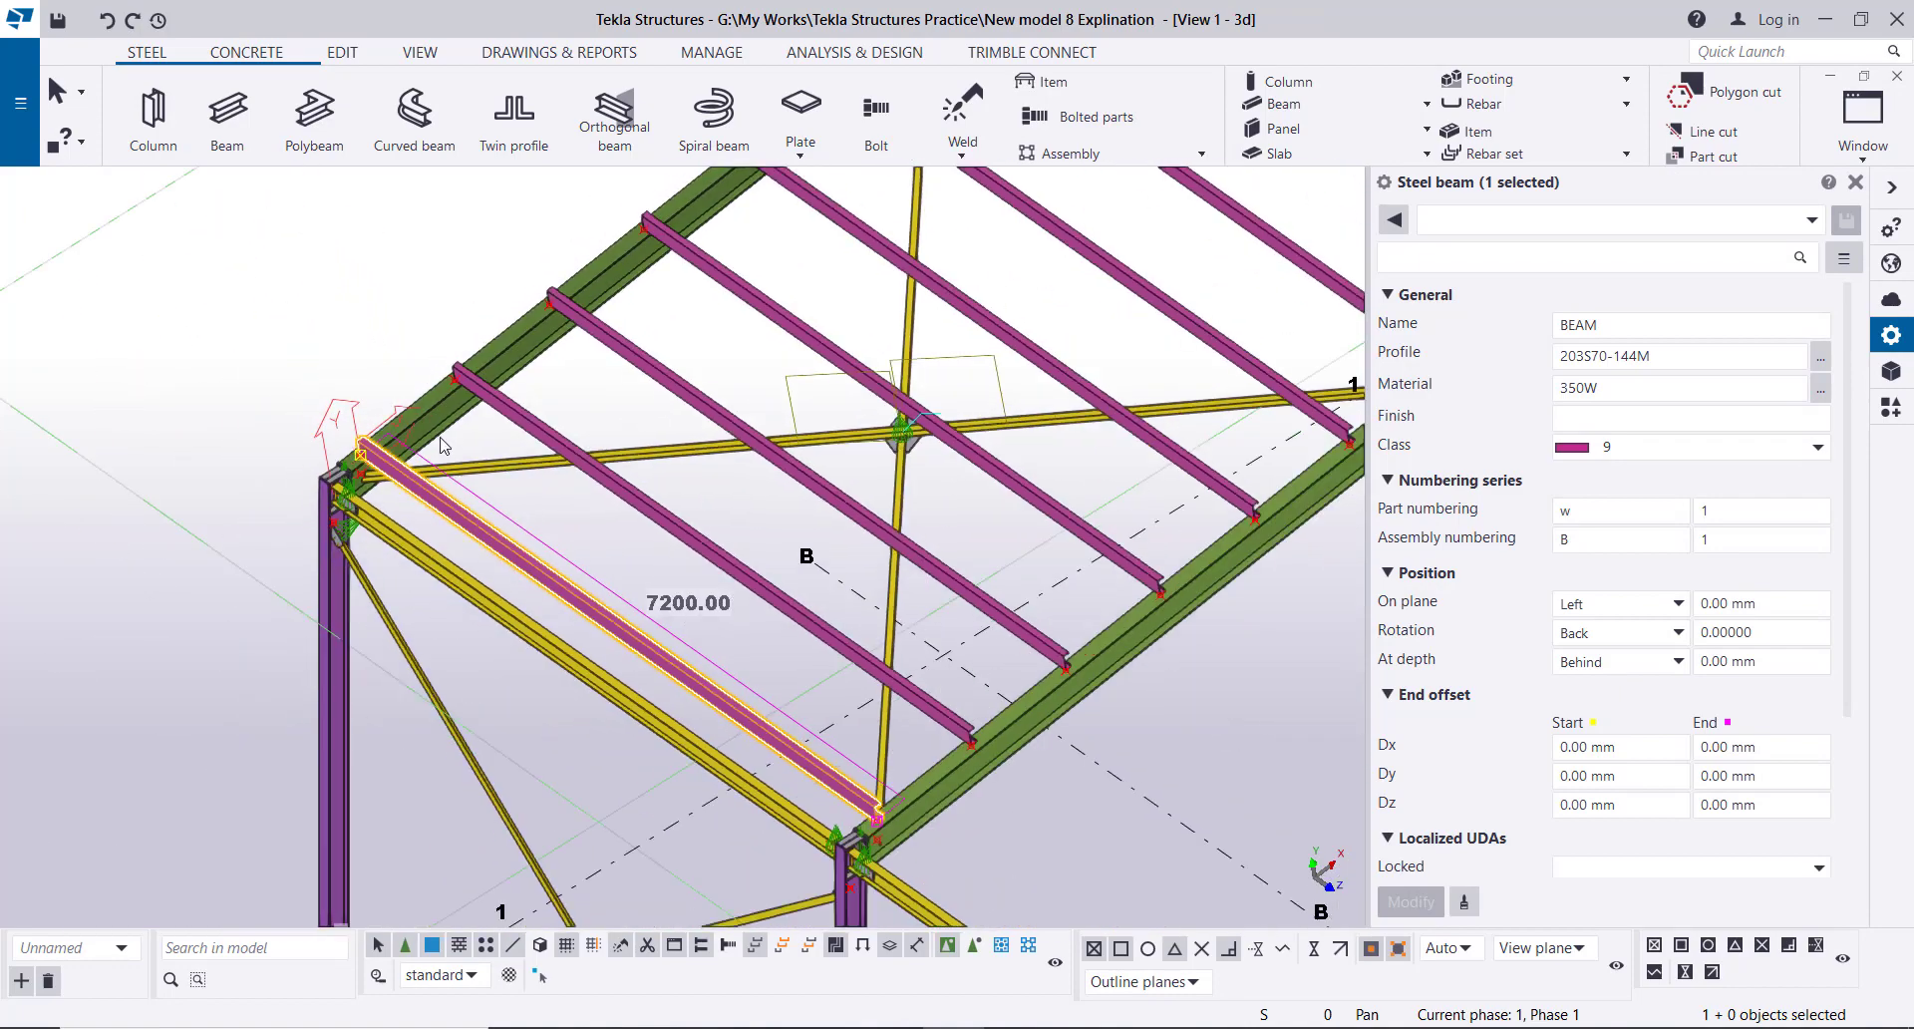
{"action": "scroll", "coordinate": [444, 446], "scroll_direction": "down", "scroll_amount": 3}
{"action": "scroll", "coordinate": [457, 574], "scroll_direction": "up", "scroll_amount": 2}
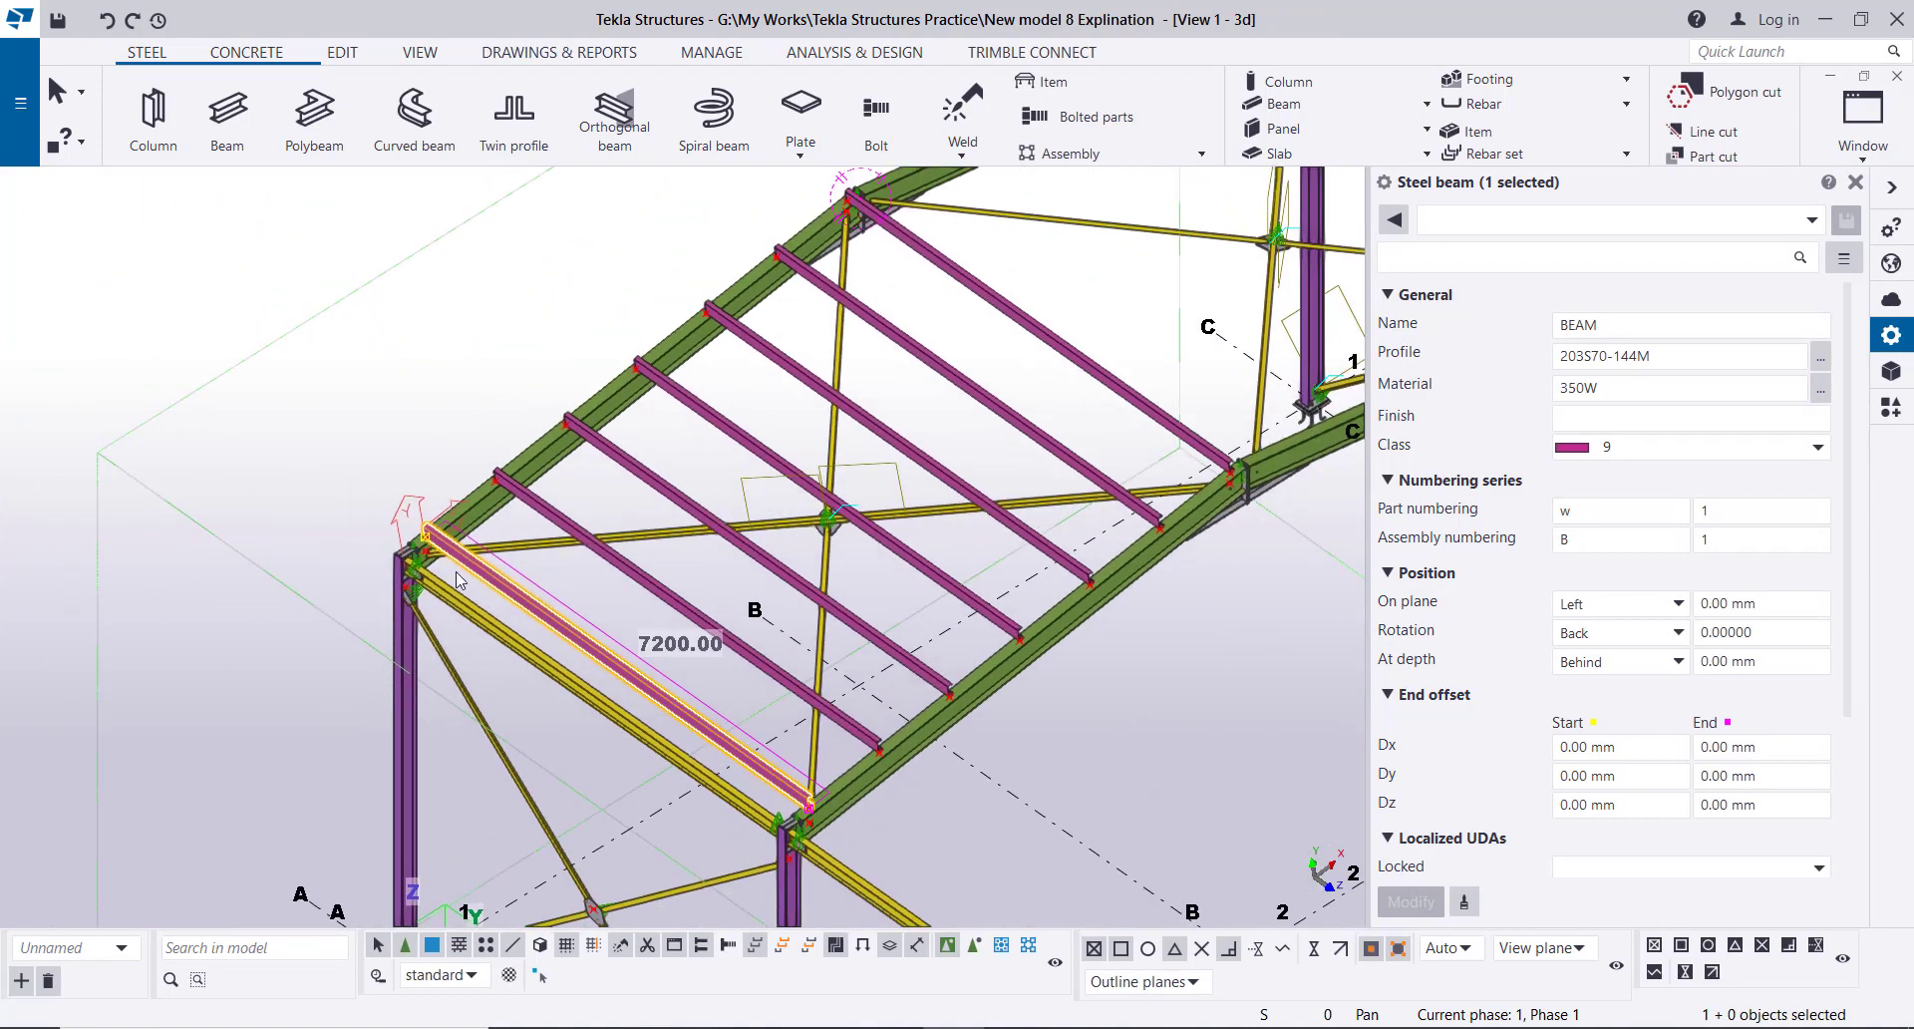
{"action": "scroll", "coordinate": [457, 572], "scroll_direction": "up", "scroll_amount": 5}
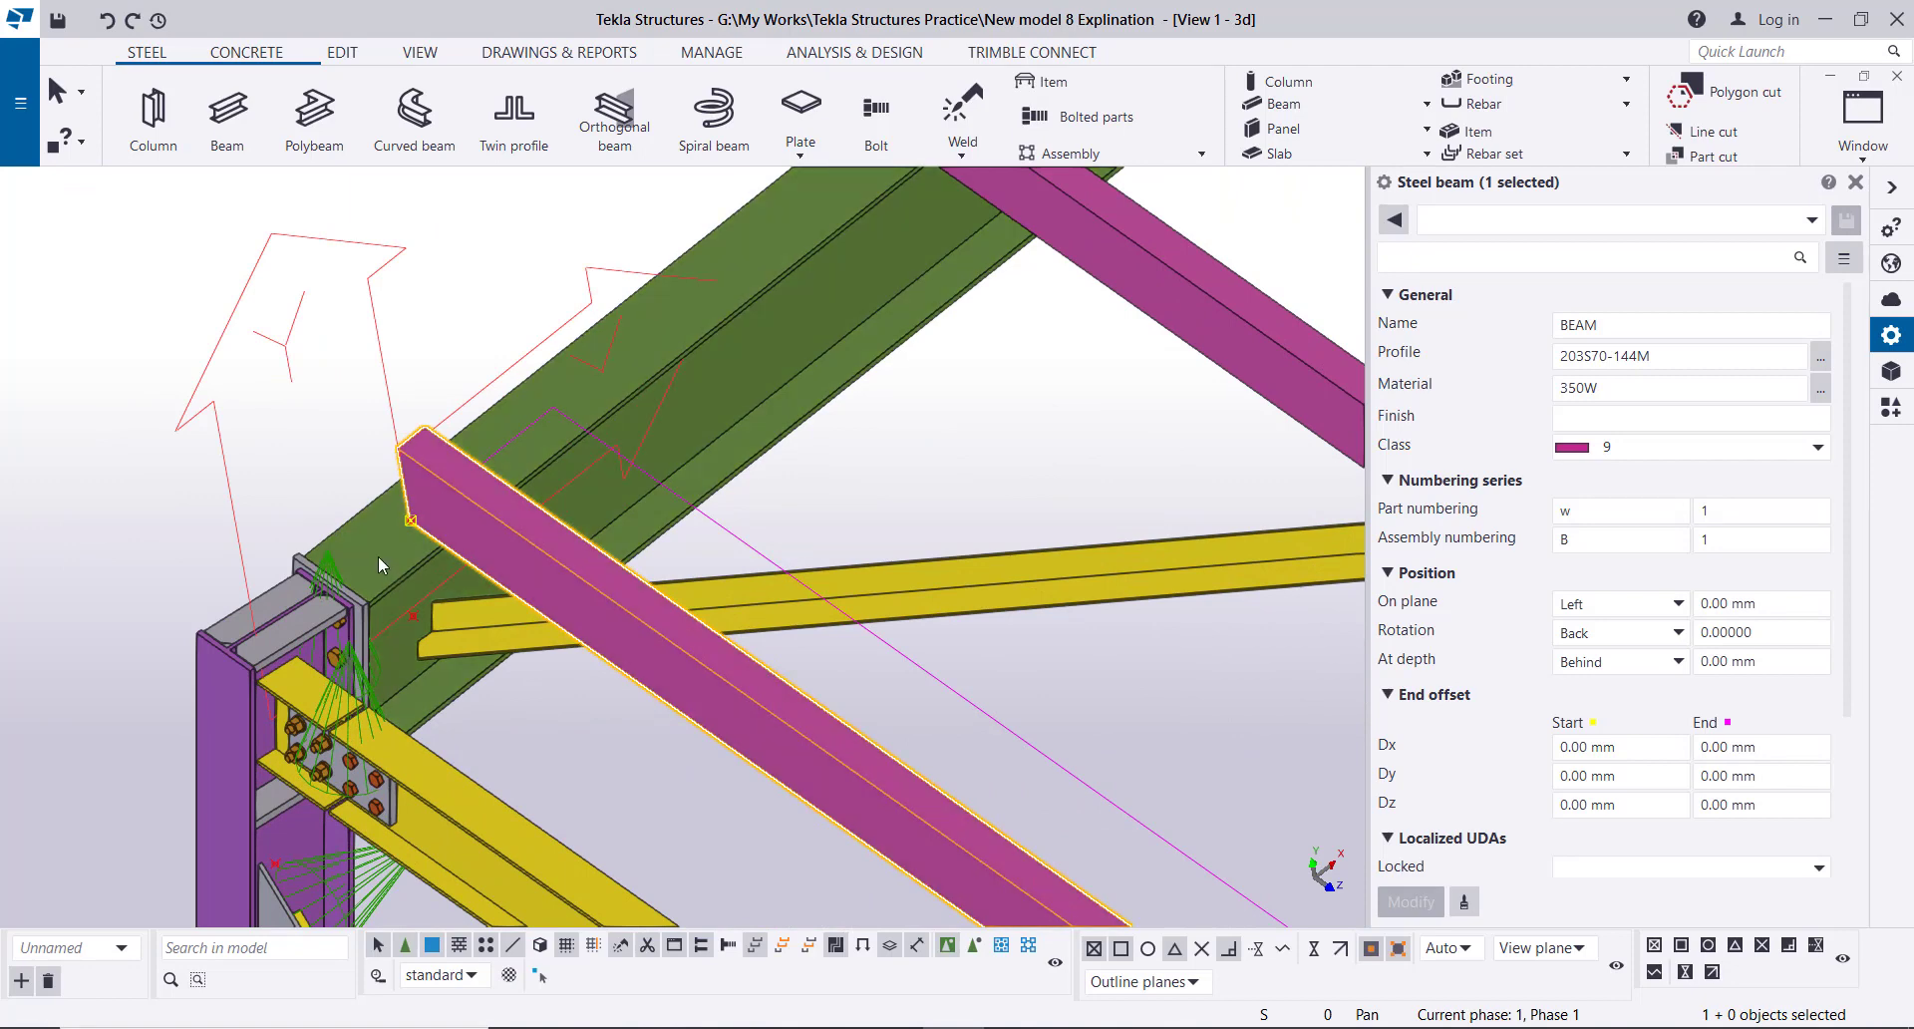
{"action": "scroll", "coordinate": [392, 524], "scroll_direction": "down", "scroll_amount": 4}
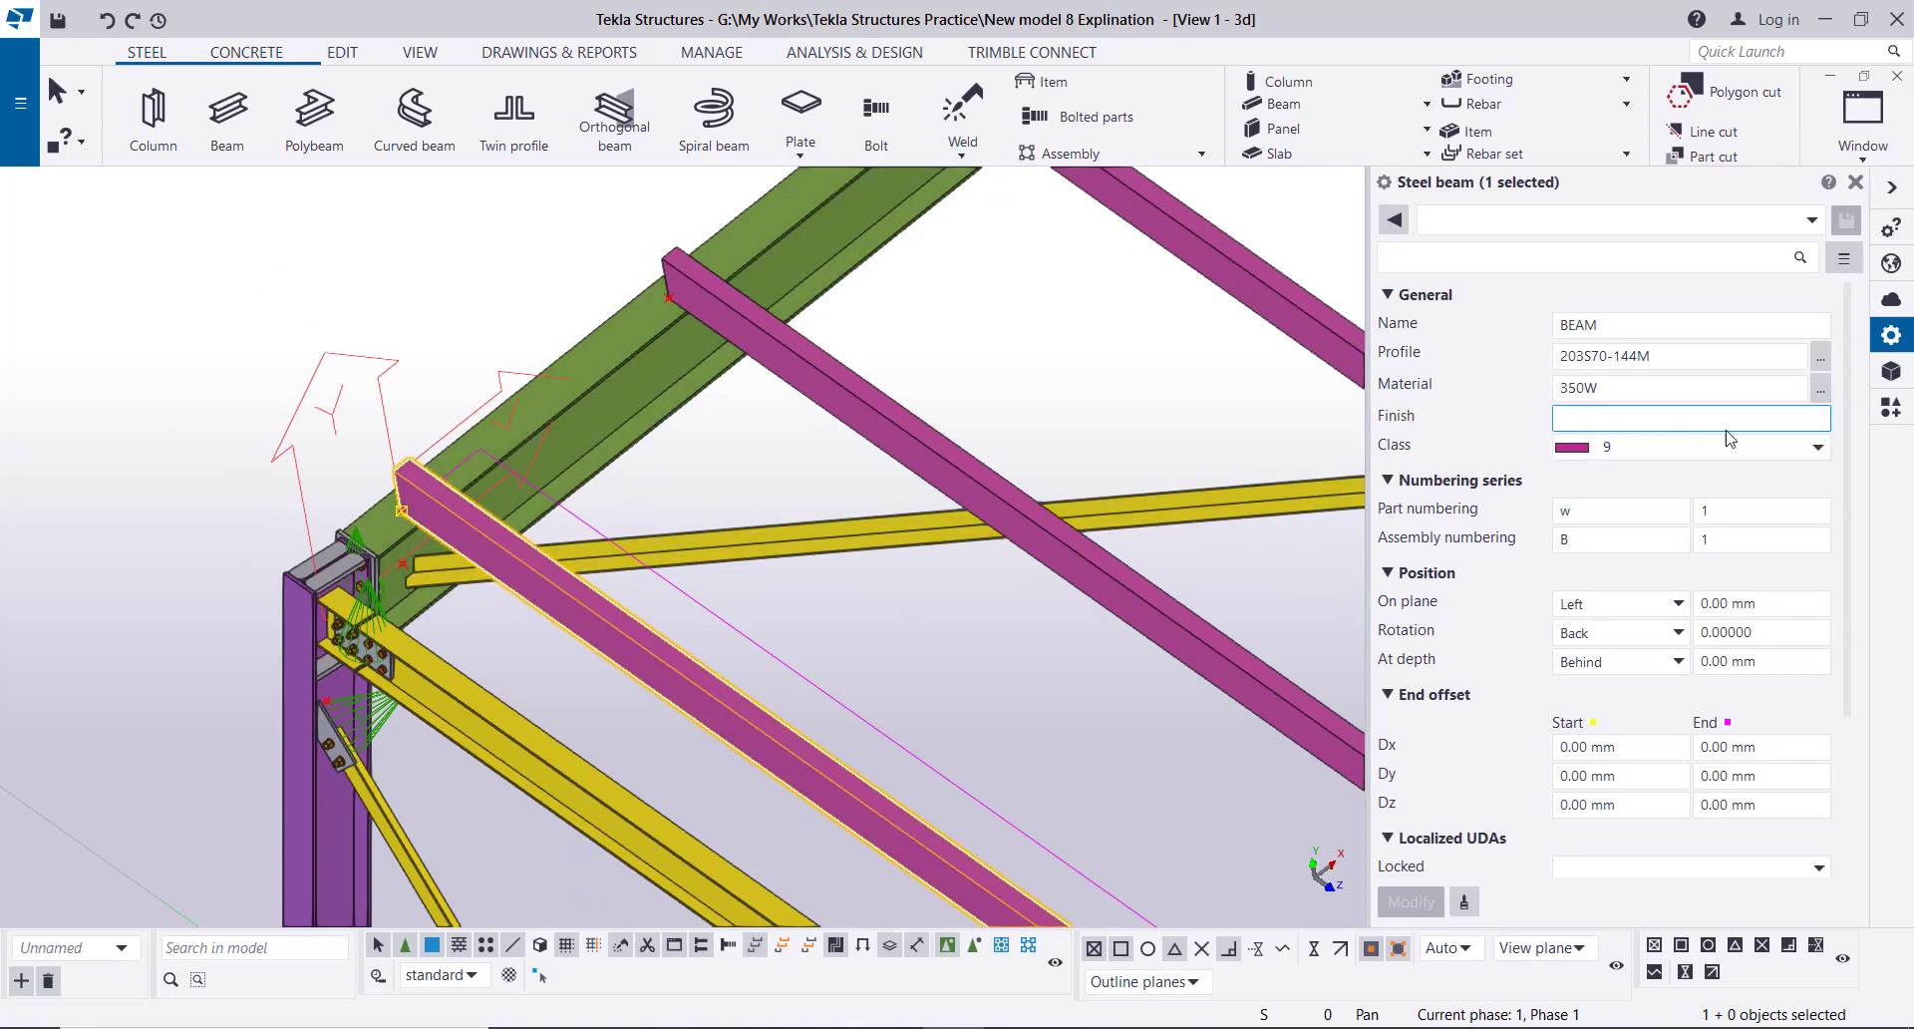
- Search the component catalog for 1 and start the Cold rolled overlap connection
{"action": "left_click", "coordinate": [1891, 407]}
{"action": "double_click", "coordinate": [1550, 255]}
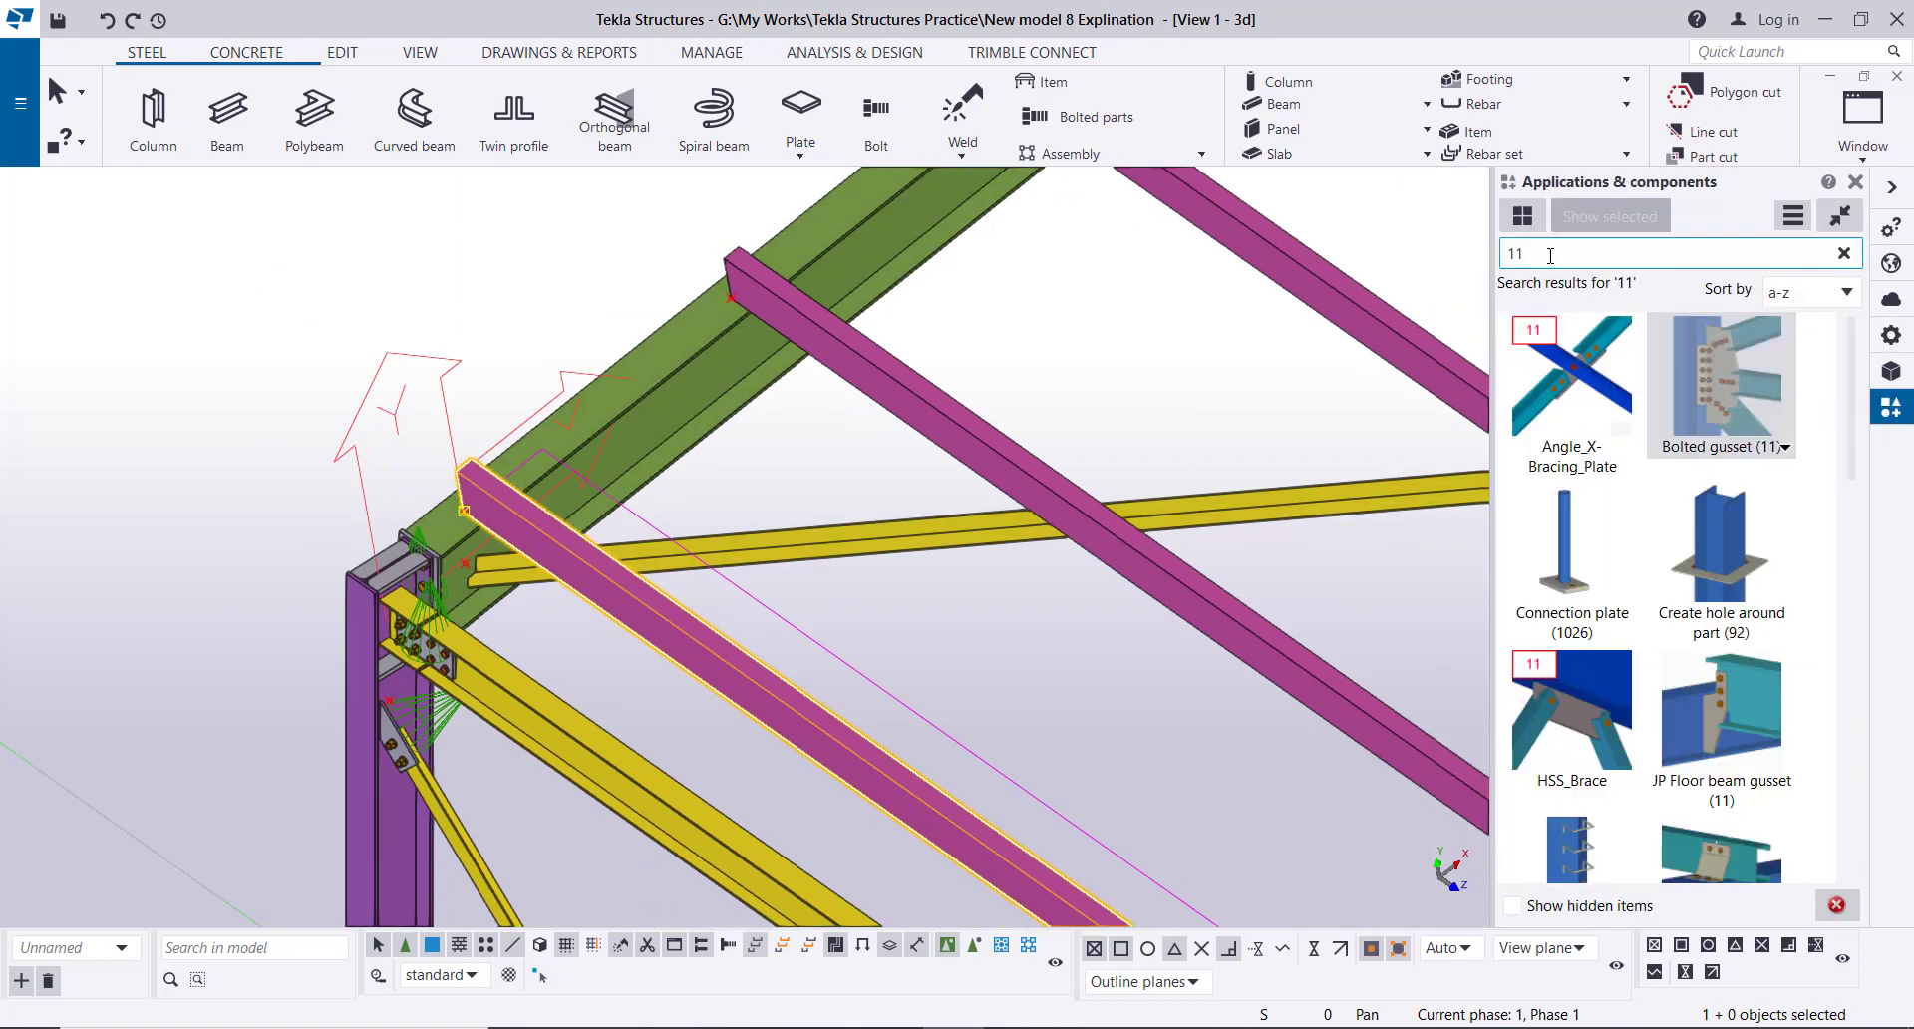
{"action": "type", "text": "1"}
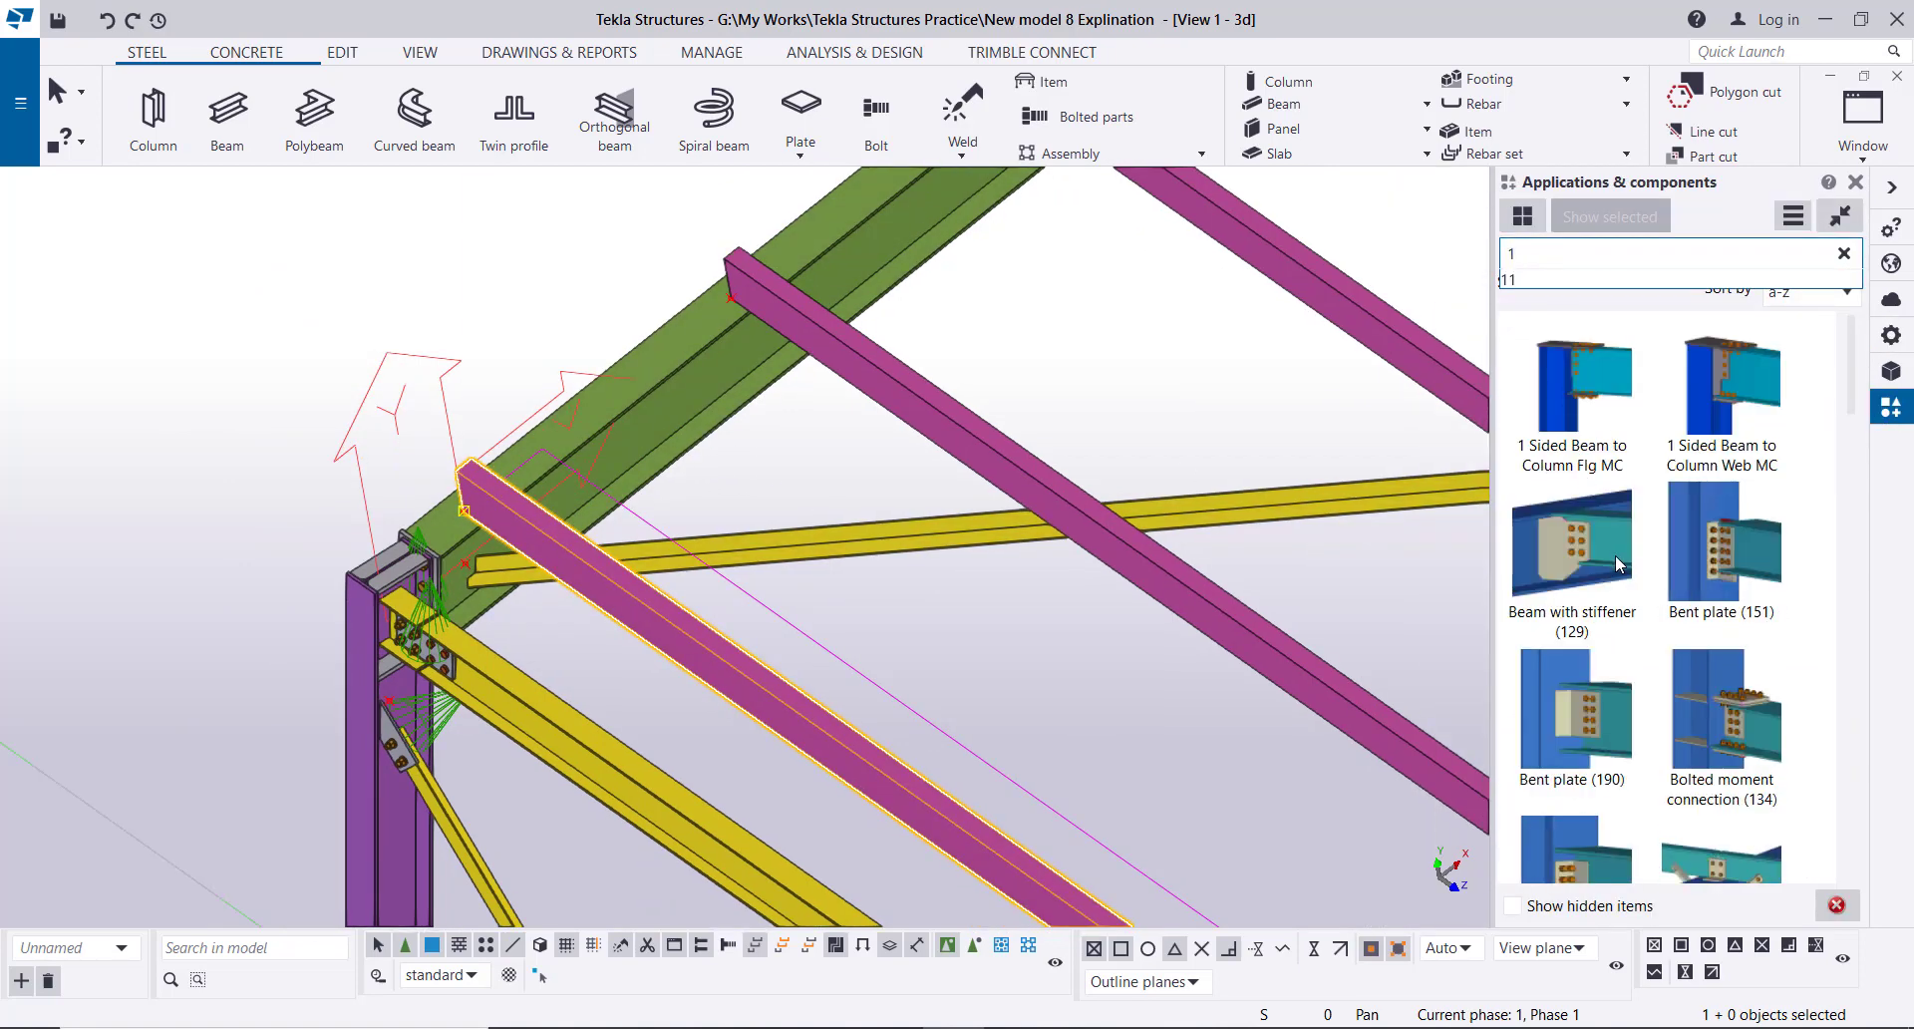
{"action": "key", "text": "Return"}
{"action": "scroll", "coordinate": [1629, 514], "scroll_direction": "down", "scroll_amount": 3}
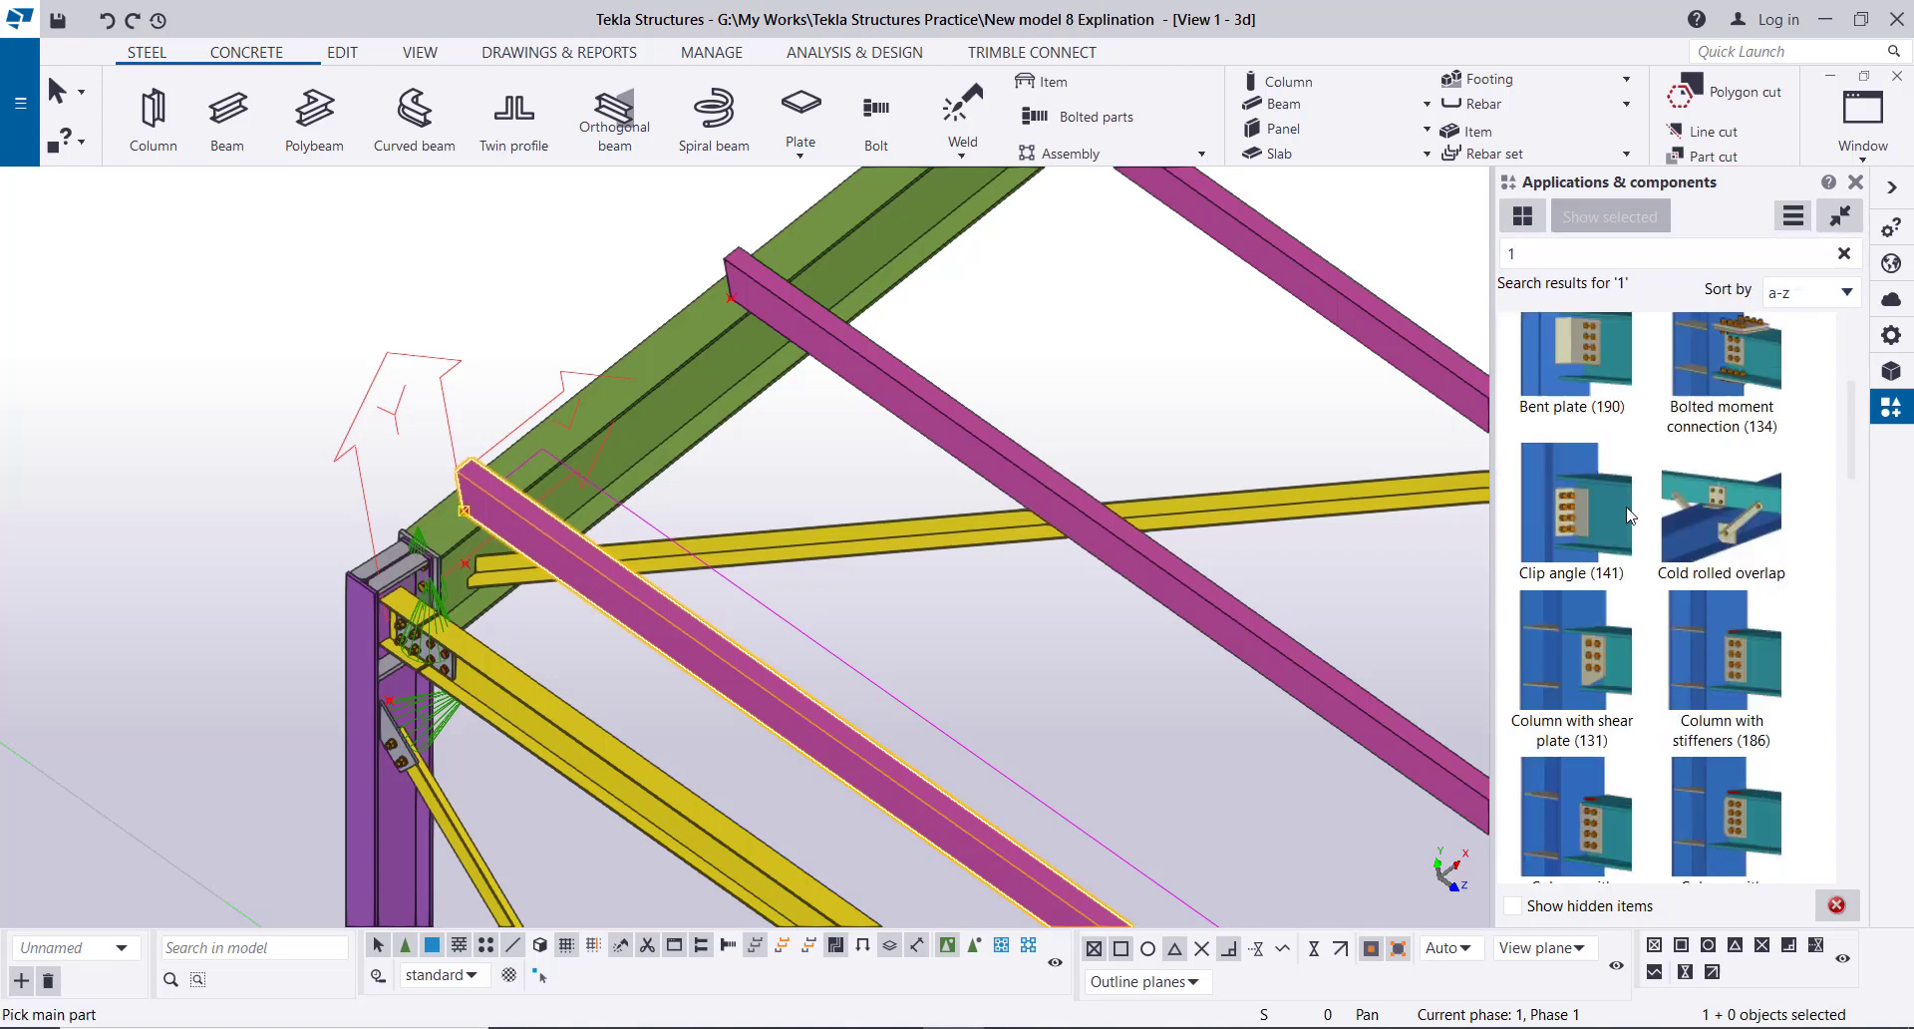
{"action": "scroll", "coordinate": [1629, 514], "scroll_direction": "down", "scroll_amount": 2}
{"action": "scroll", "coordinate": [1701, 500], "scroll_direction": "up", "scroll_amount": 2}
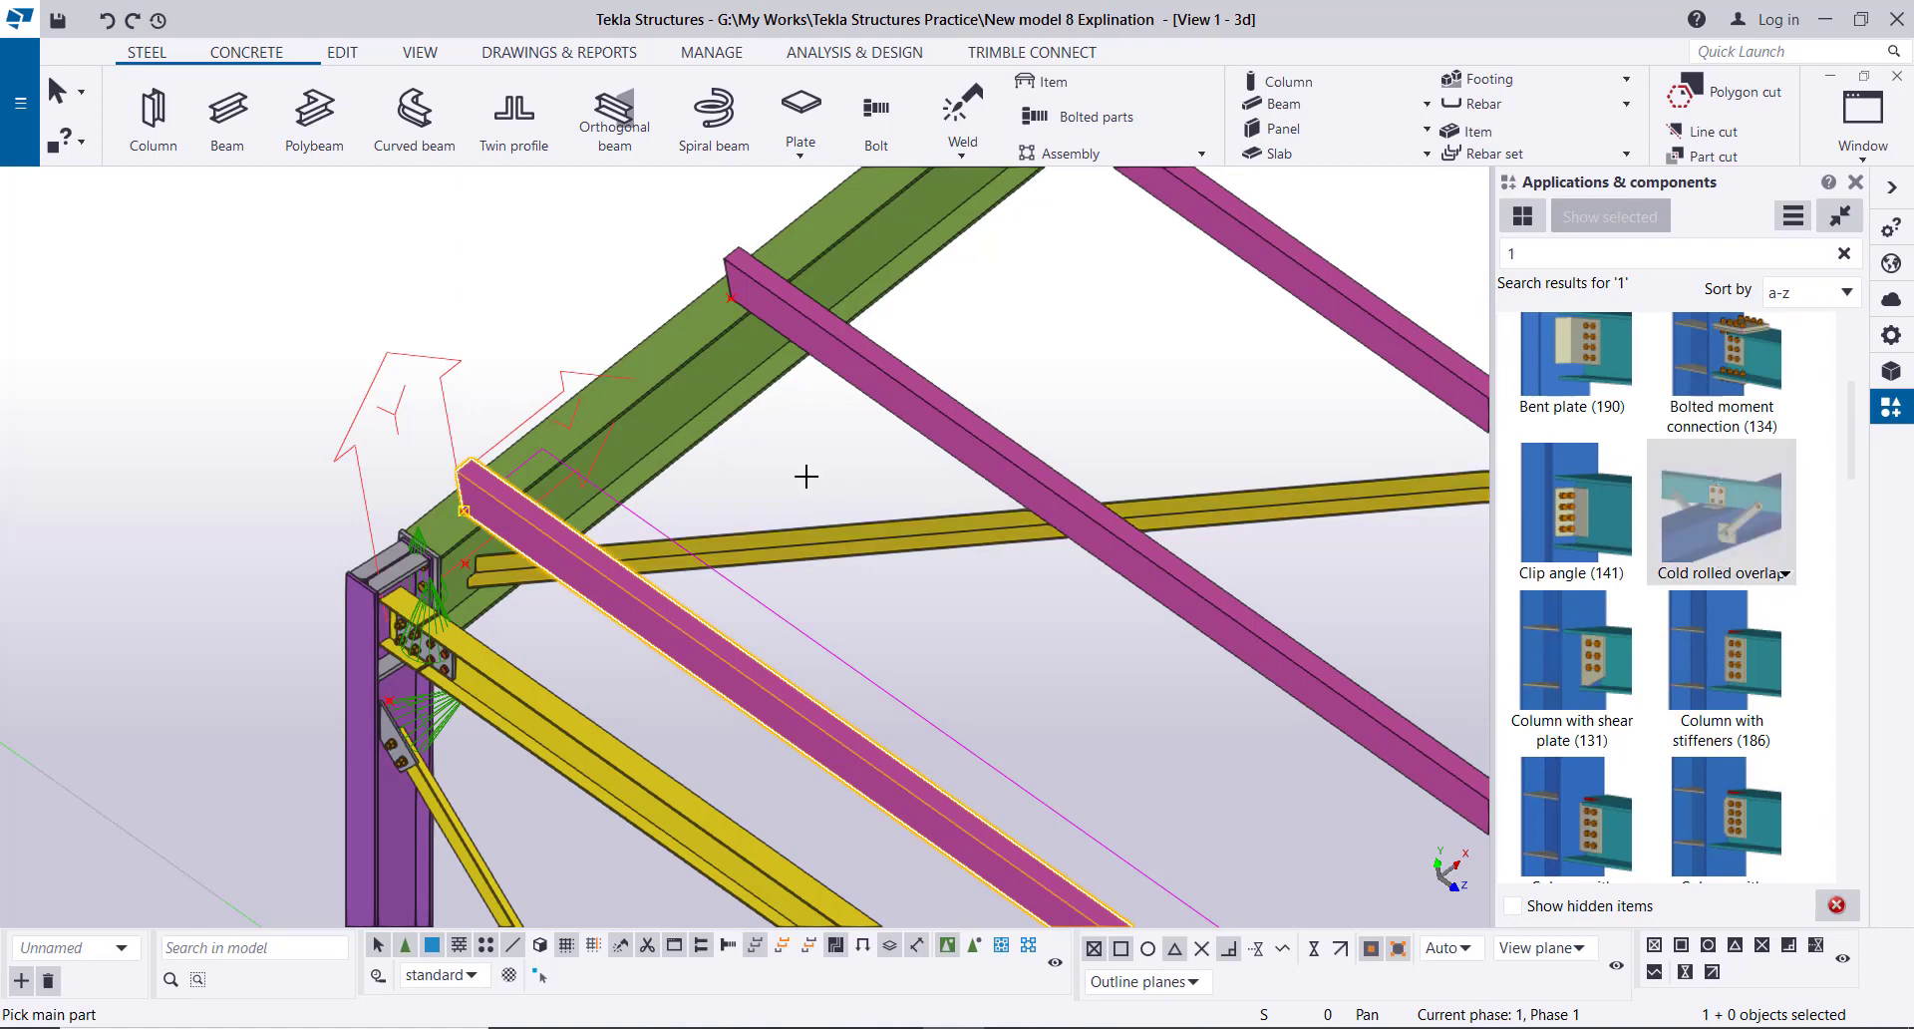
- Create the cold rolled overlap between the grid 1 rafter as main part and the eave purlin, and end the command
{"action": "left_click", "coordinate": [454, 541]}
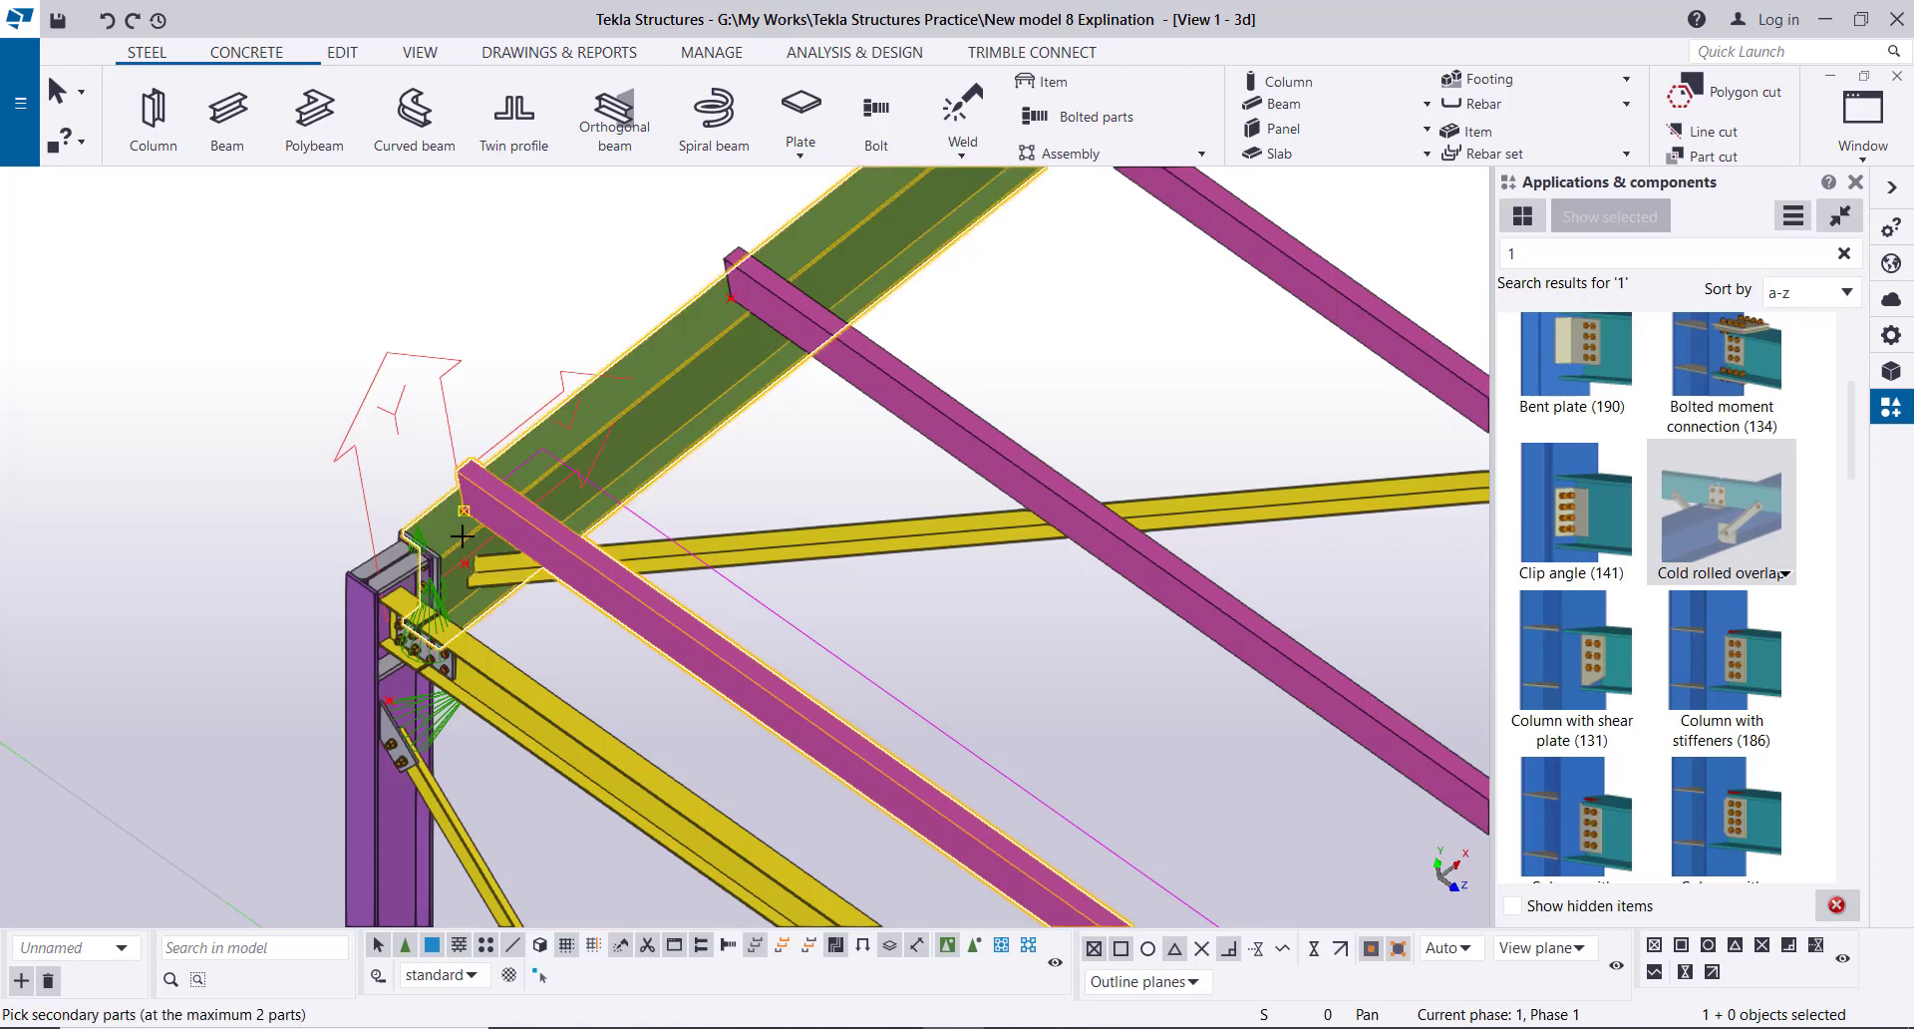
{"action": "left_click", "coordinate": [505, 519]}
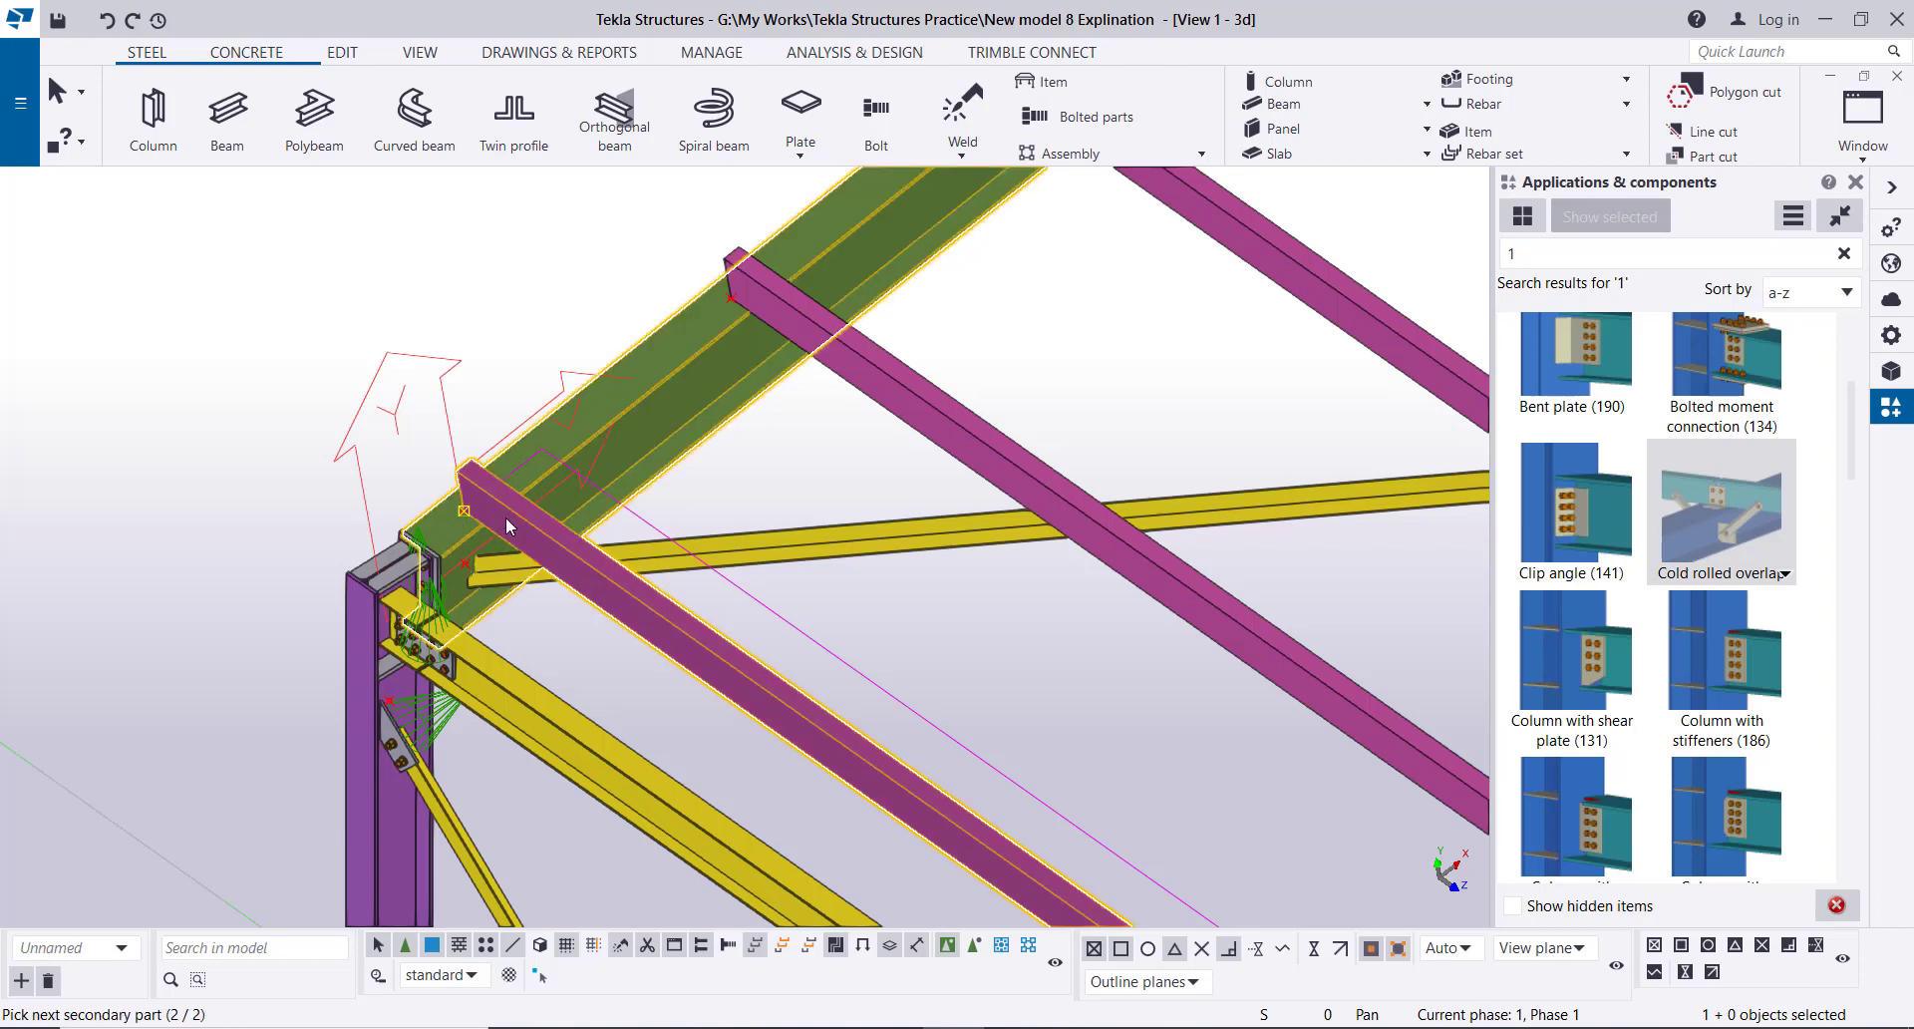
{"action": "middle_click", "coordinate": [458, 266]}
{"action": "scroll", "coordinate": [488, 492], "scroll_direction": "up", "scroll_amount": 4}
{"action": "middle_click_drag", "start_coordinate": [595, 499], "coordinate": [727, 414], "text": "ctrl"}
{"action": "middle_click_drag", "start_coordinate": [547, 518], "coordinate": [485, 531], "text": "ctrl"}
{"action": "right_click", "coordinate": [320, 350]}
{"action": "left_click", "coordinate": [384, 363]}
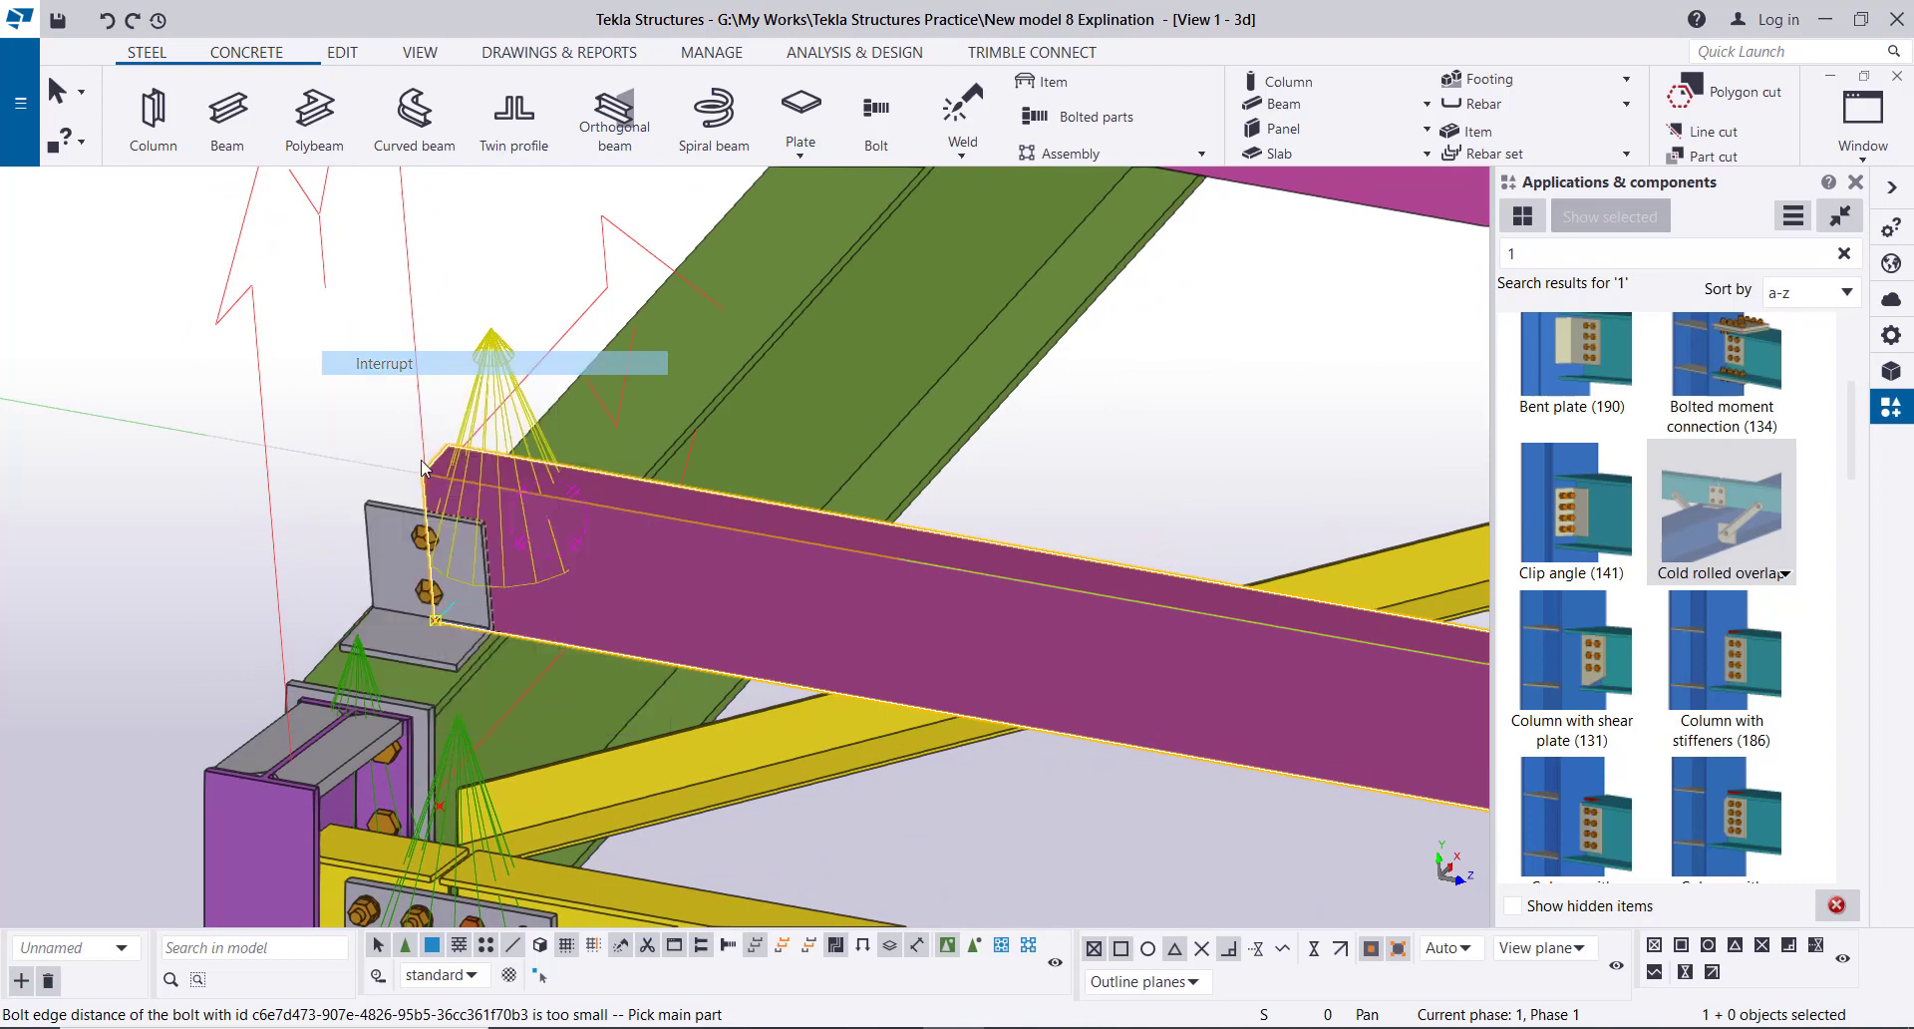
- Open the new connection's properties and set the gap between the purlin ends to 1.5 mm
{"action": "left_click", "coordinate": [399, 526]}
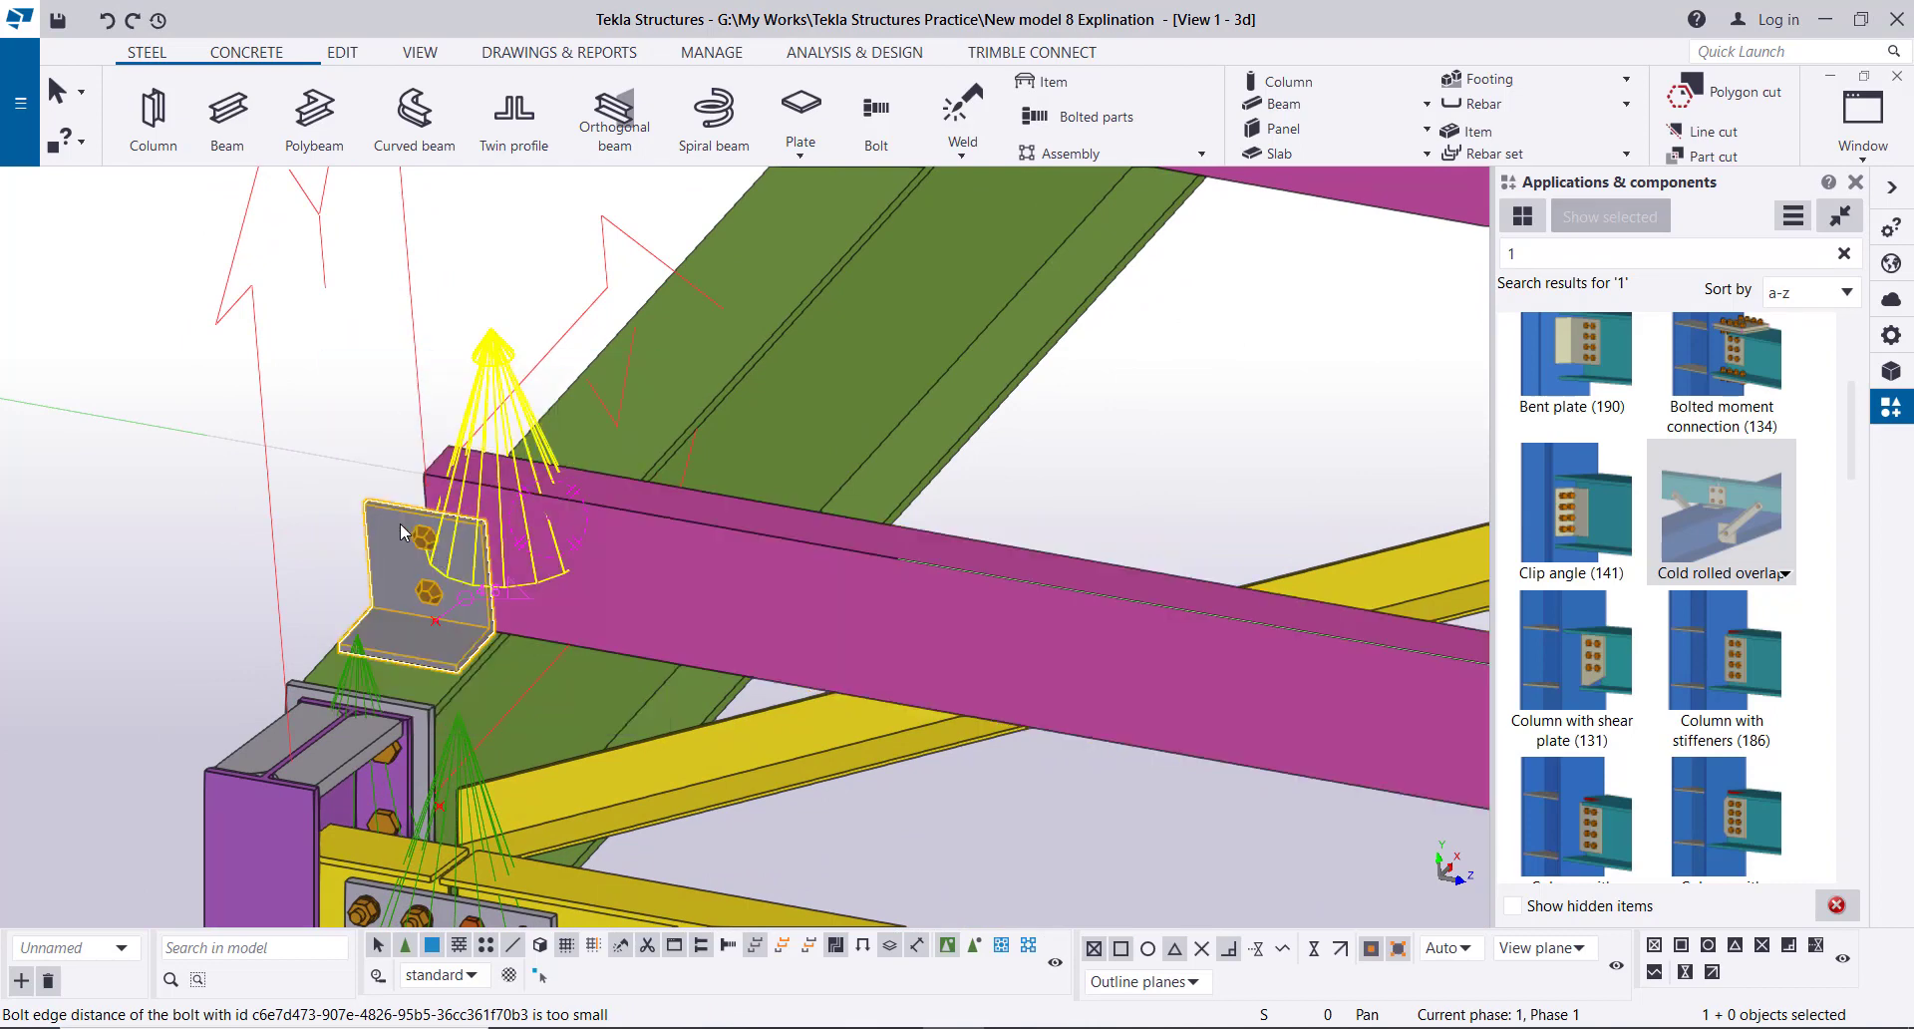
{"action": "double_click", "coordinate": [399, 523]}
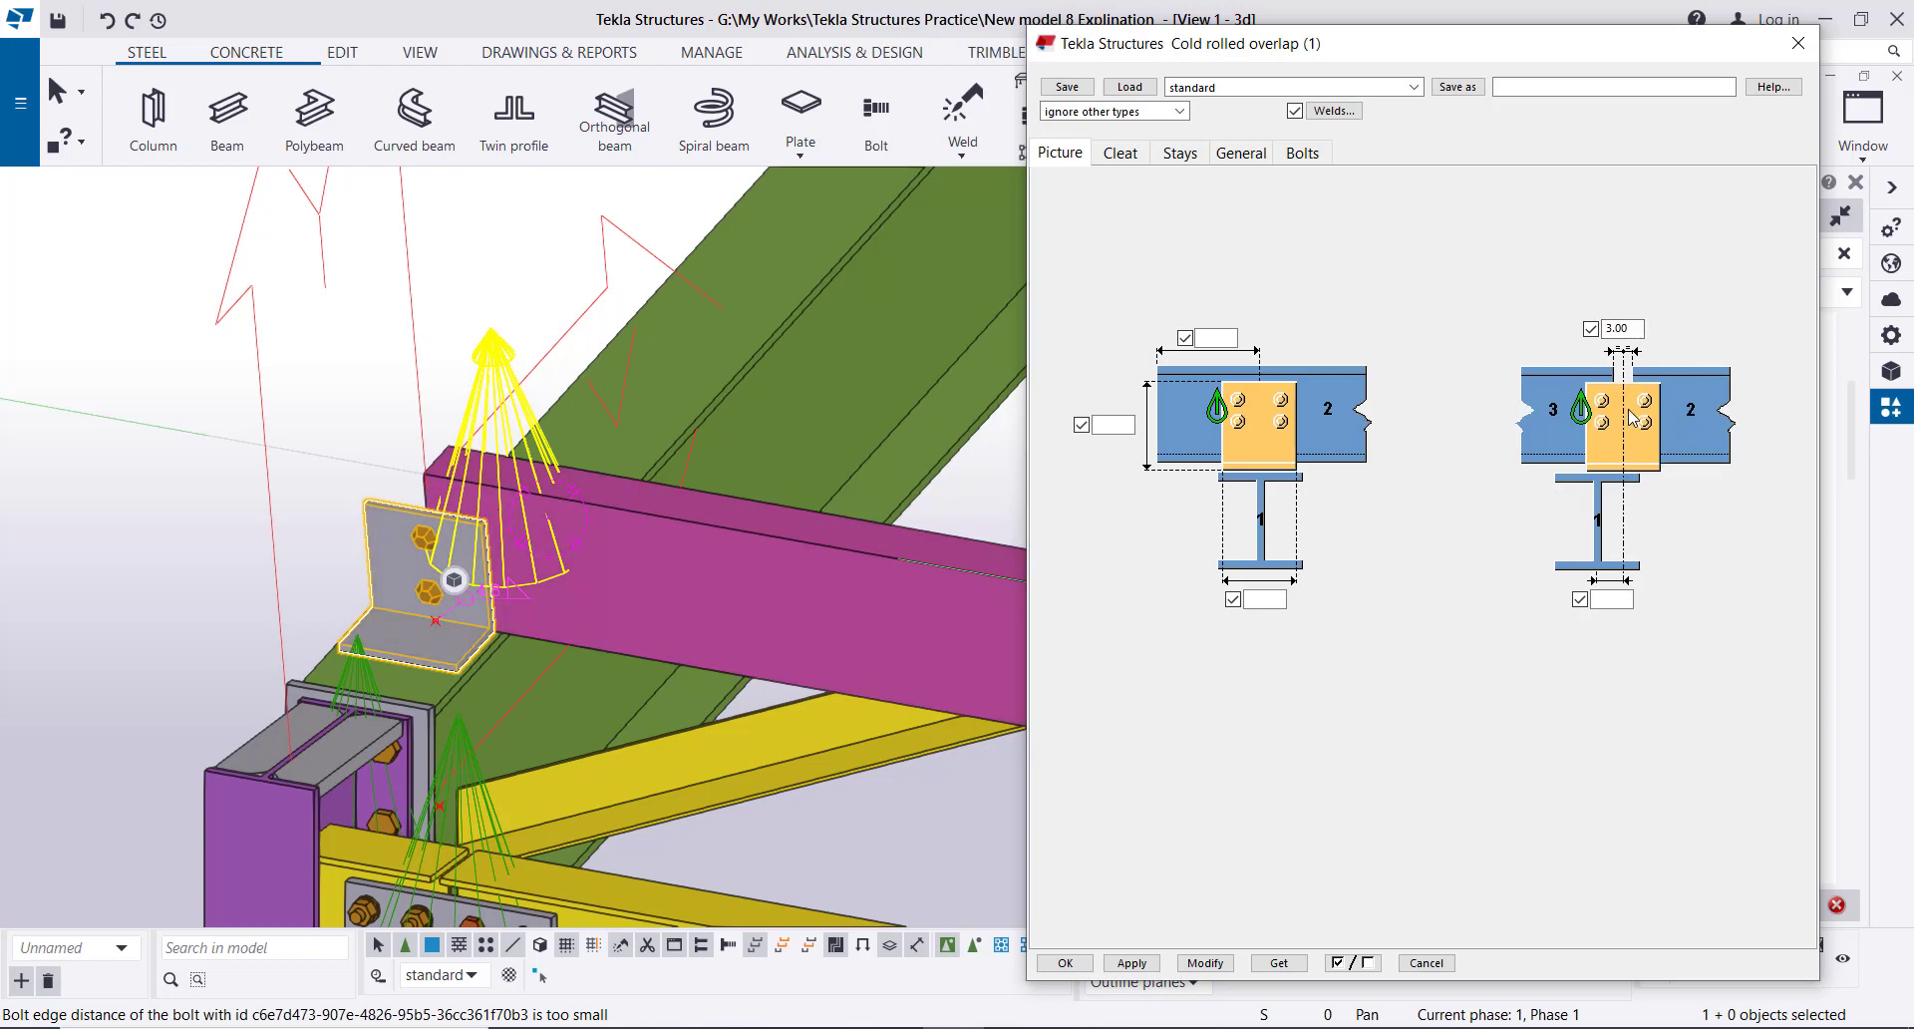
{"action": "left_click", "coordinate": [1211, 337]}
{"action": "double_click", "coordinate": [1620, 328]}
{"action": "type", "text": "1.5"}
- Change the cleat profile to plate PL200*8 with a width of 8 mm and modify the connection
{"action": "left_click", "coordinate": [1127, 155]}
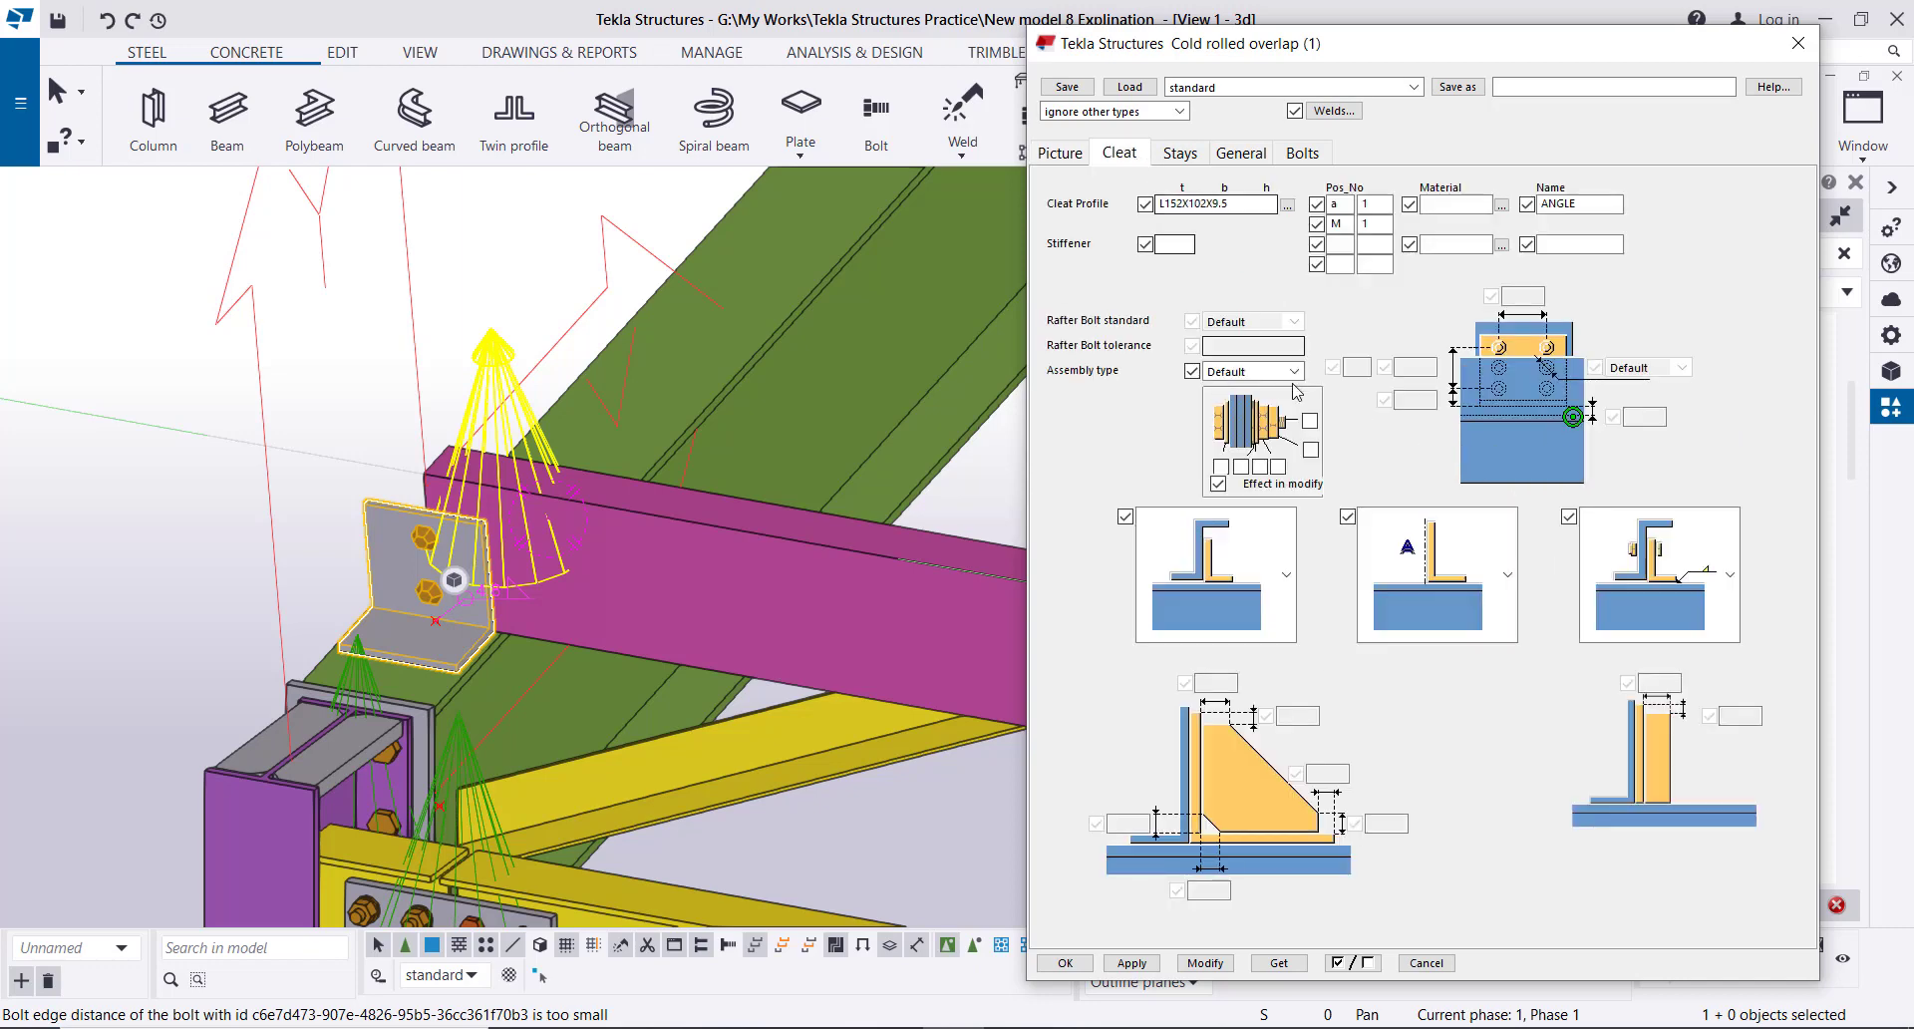
{"action": "left_click", "coordinate": [1288, 206]}
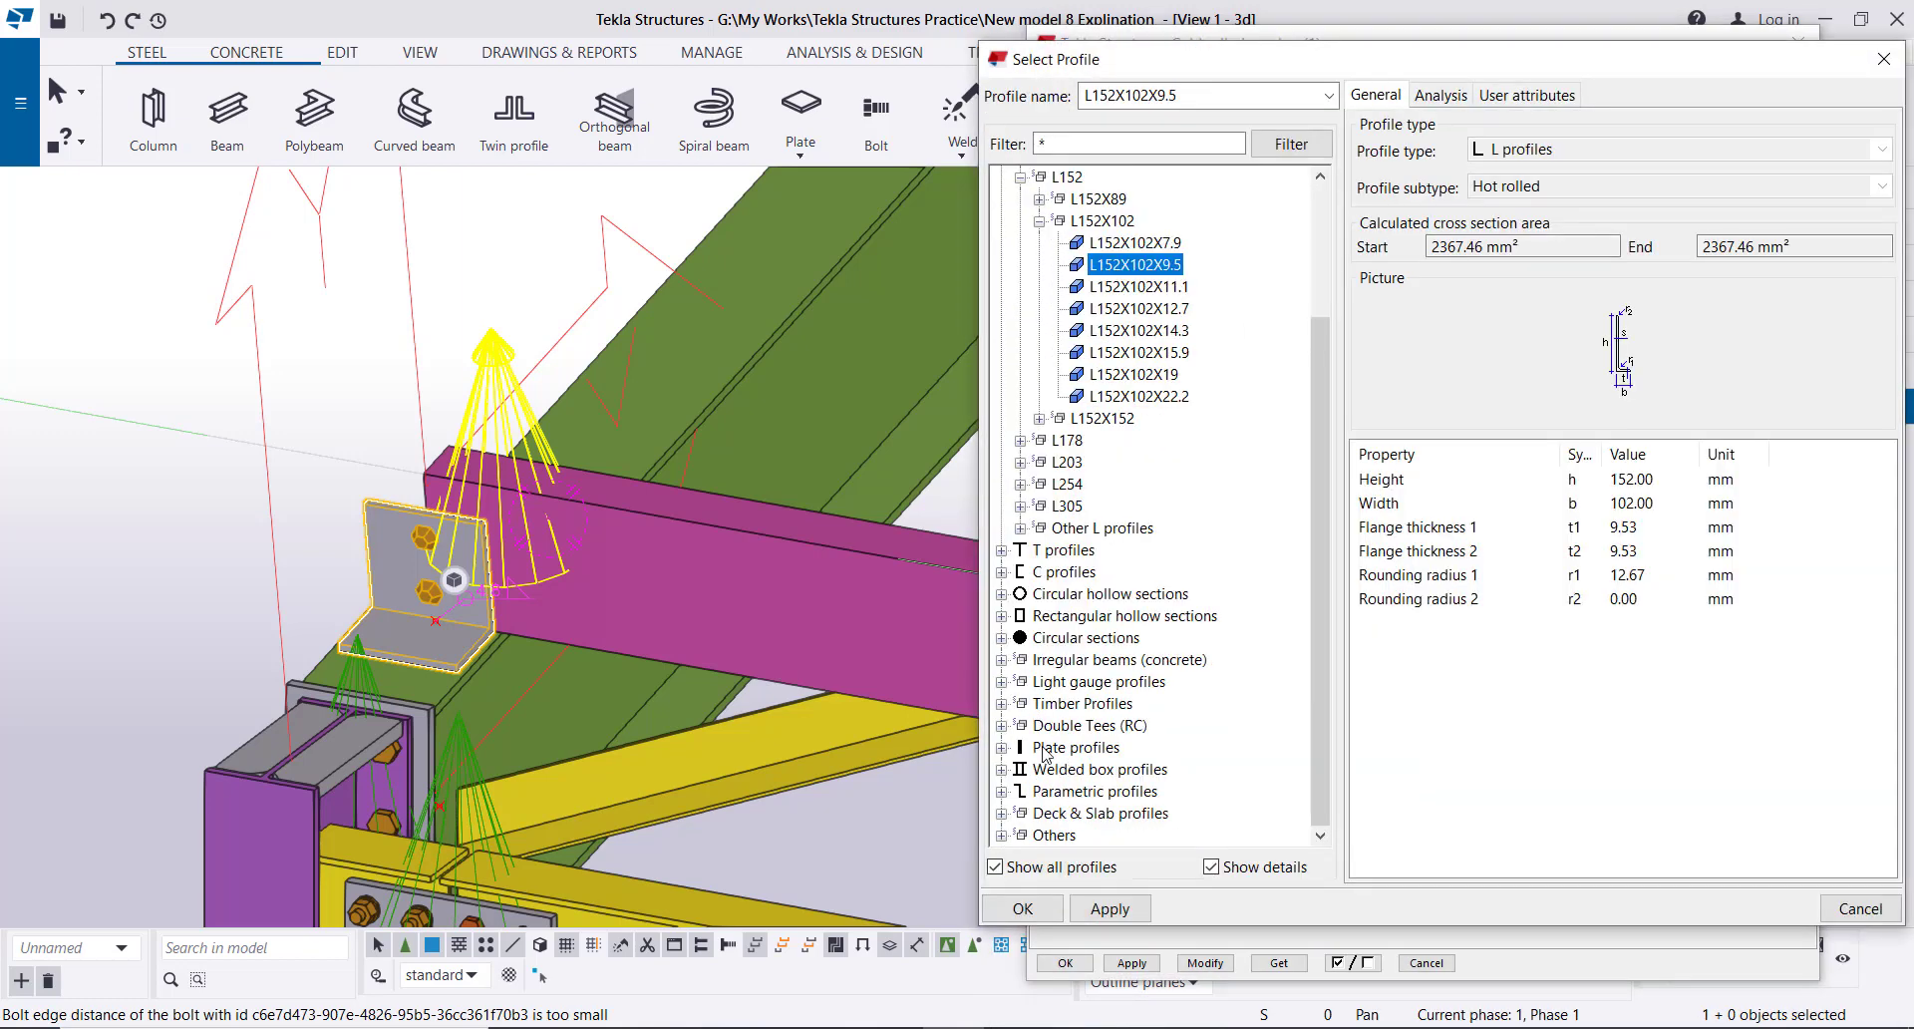
{"action": "left_click", "coordinate": [1003, 748]}
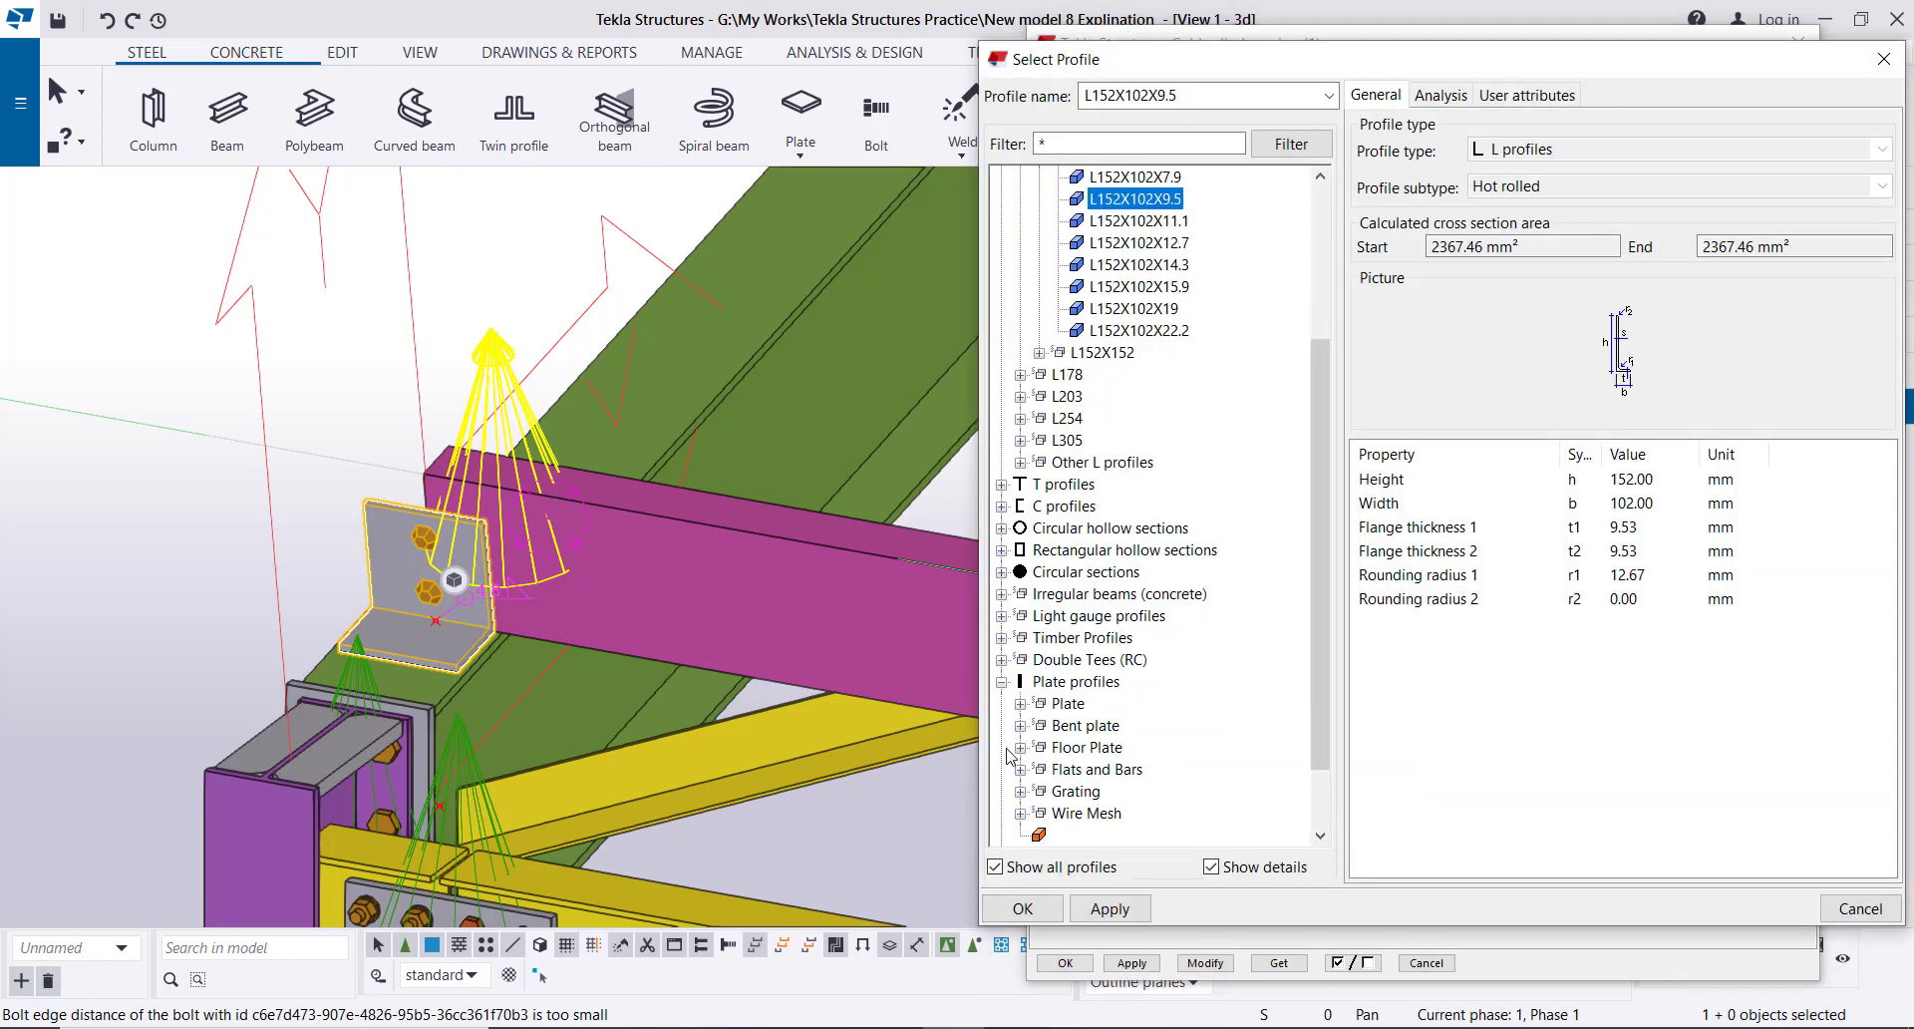
{"action": "left_click", "coordinate": [1020, 704]}
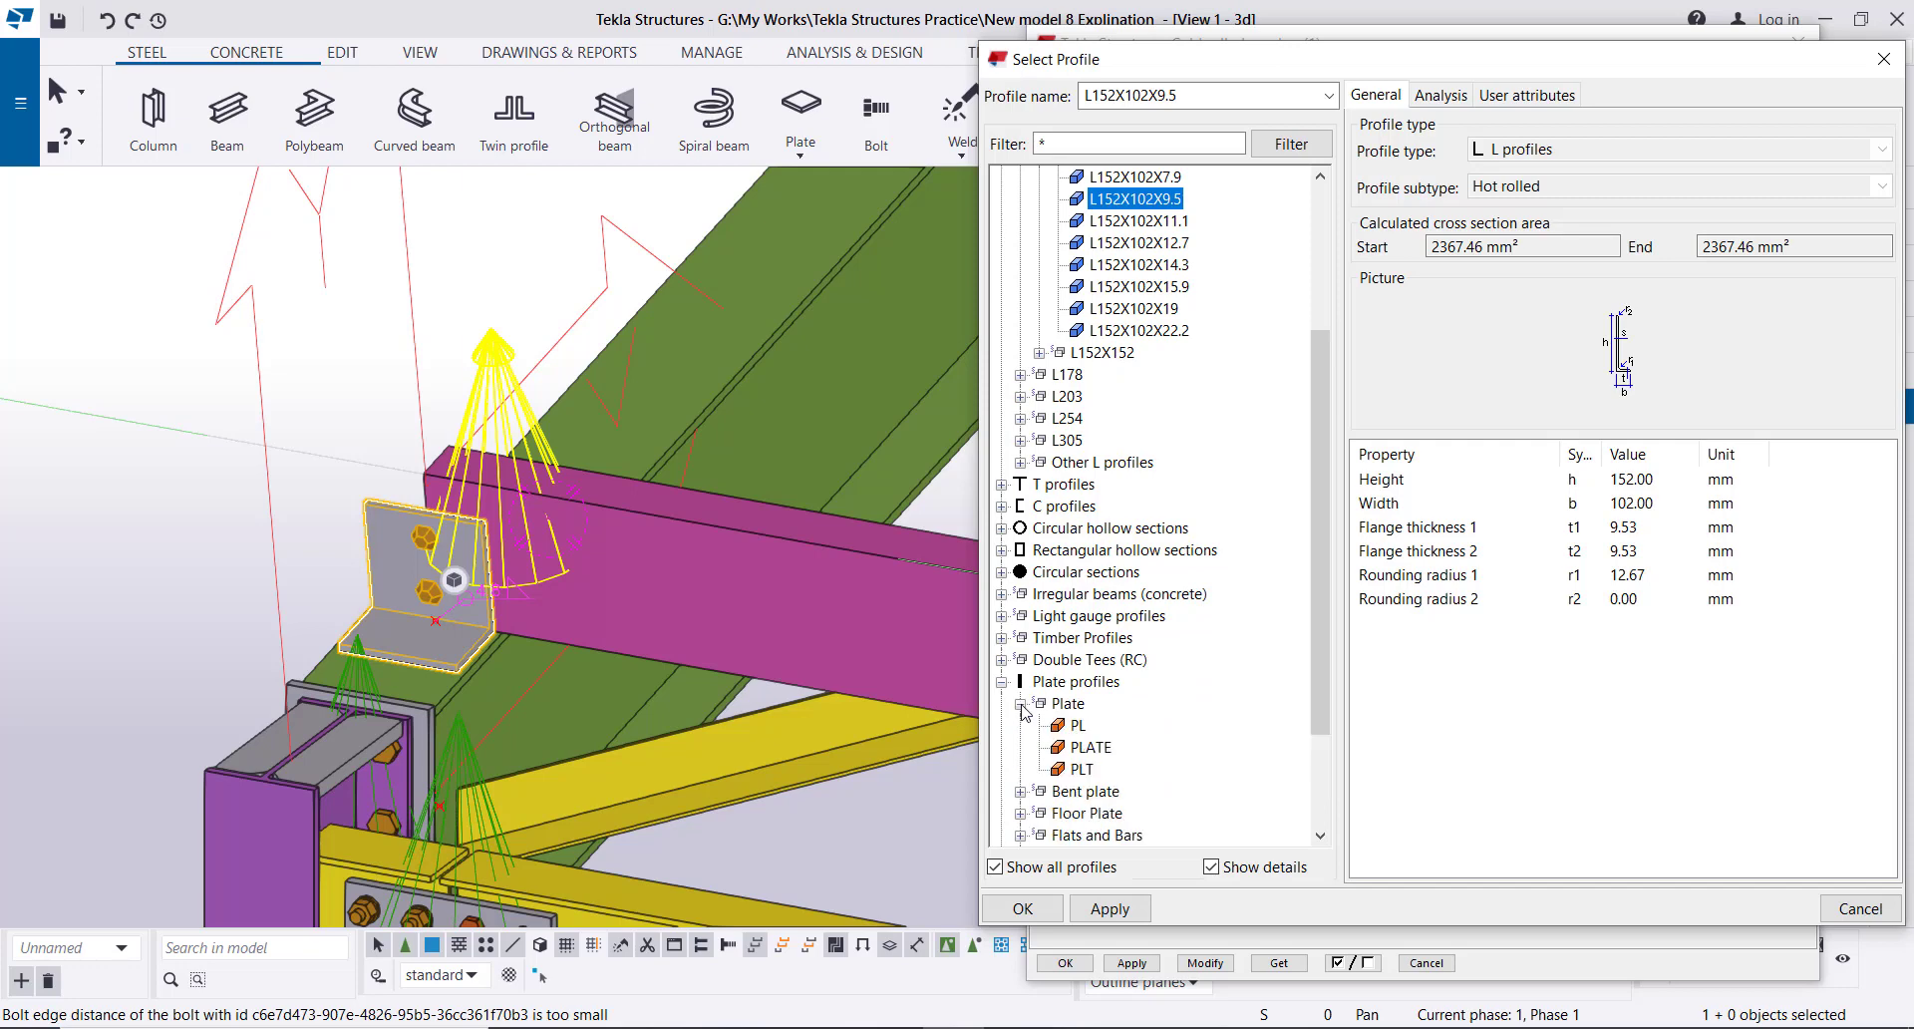
{"action": "left_click", "coordinate": [1077, 725]}
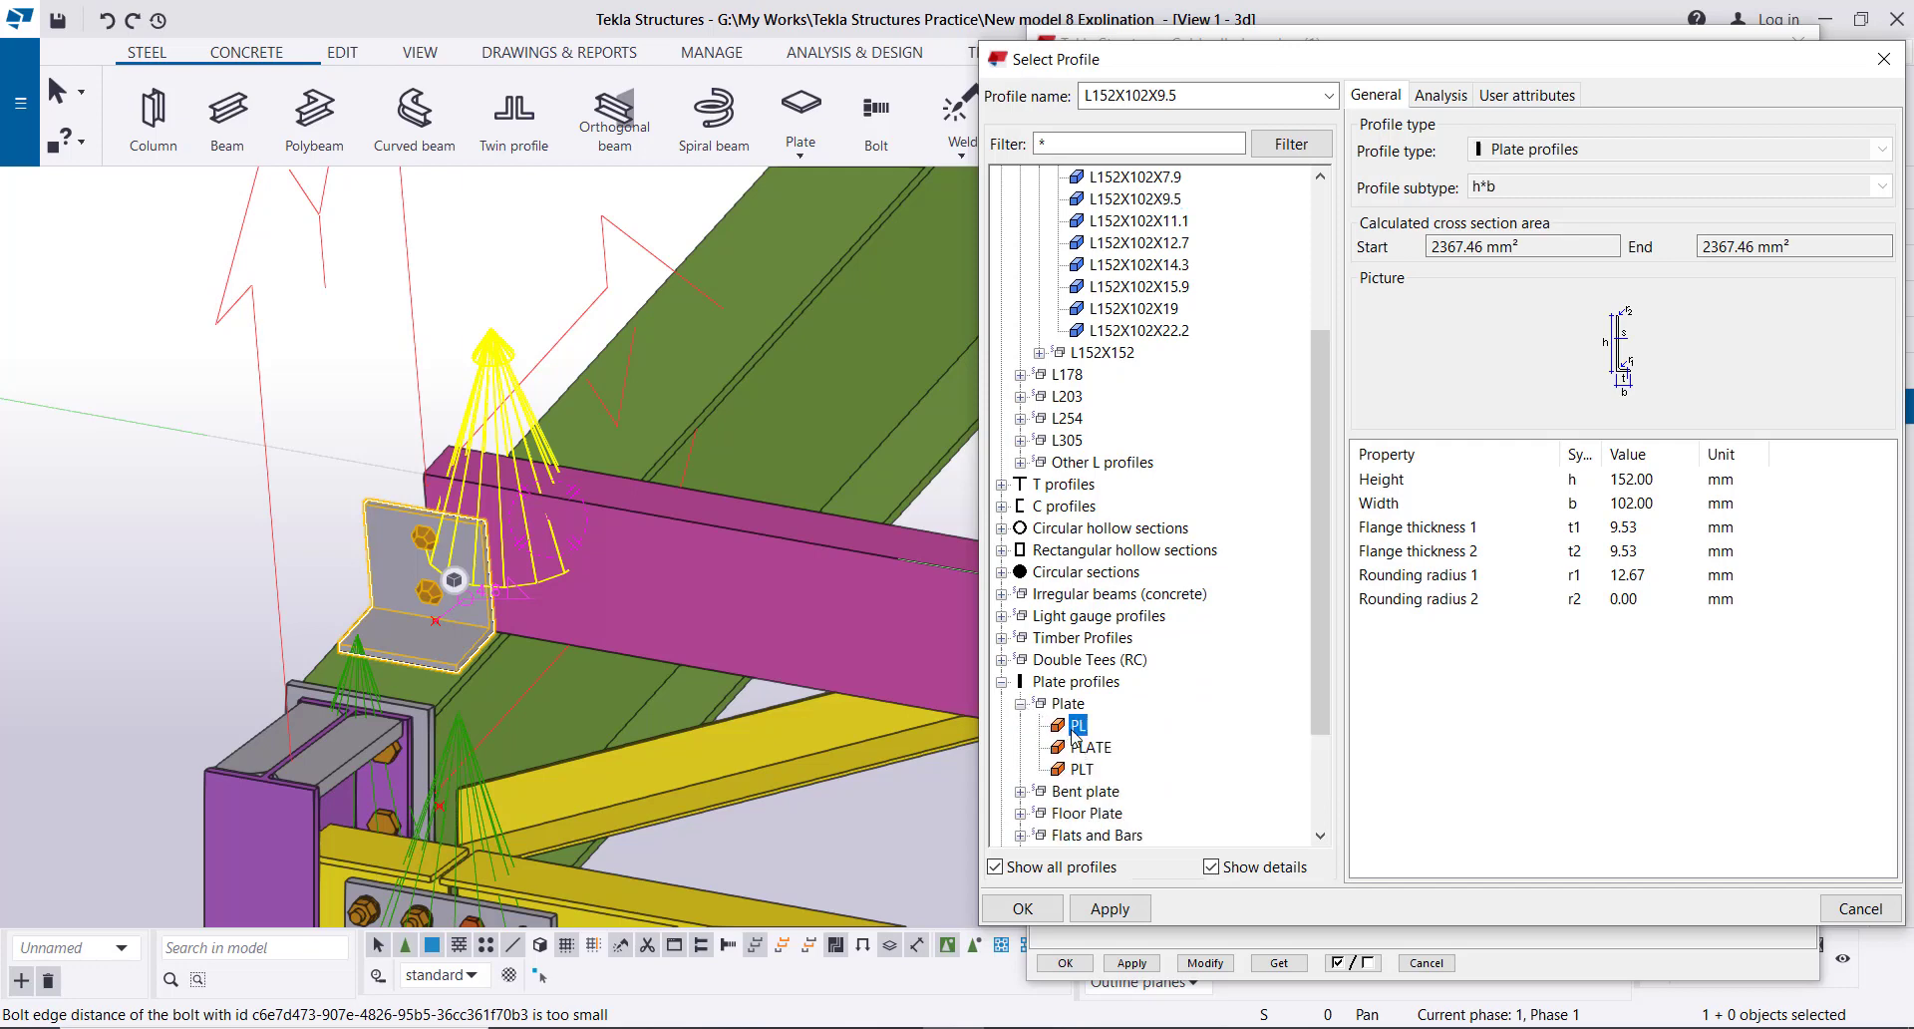
{"action": "double_click", "coordinate": [1663, 484]}
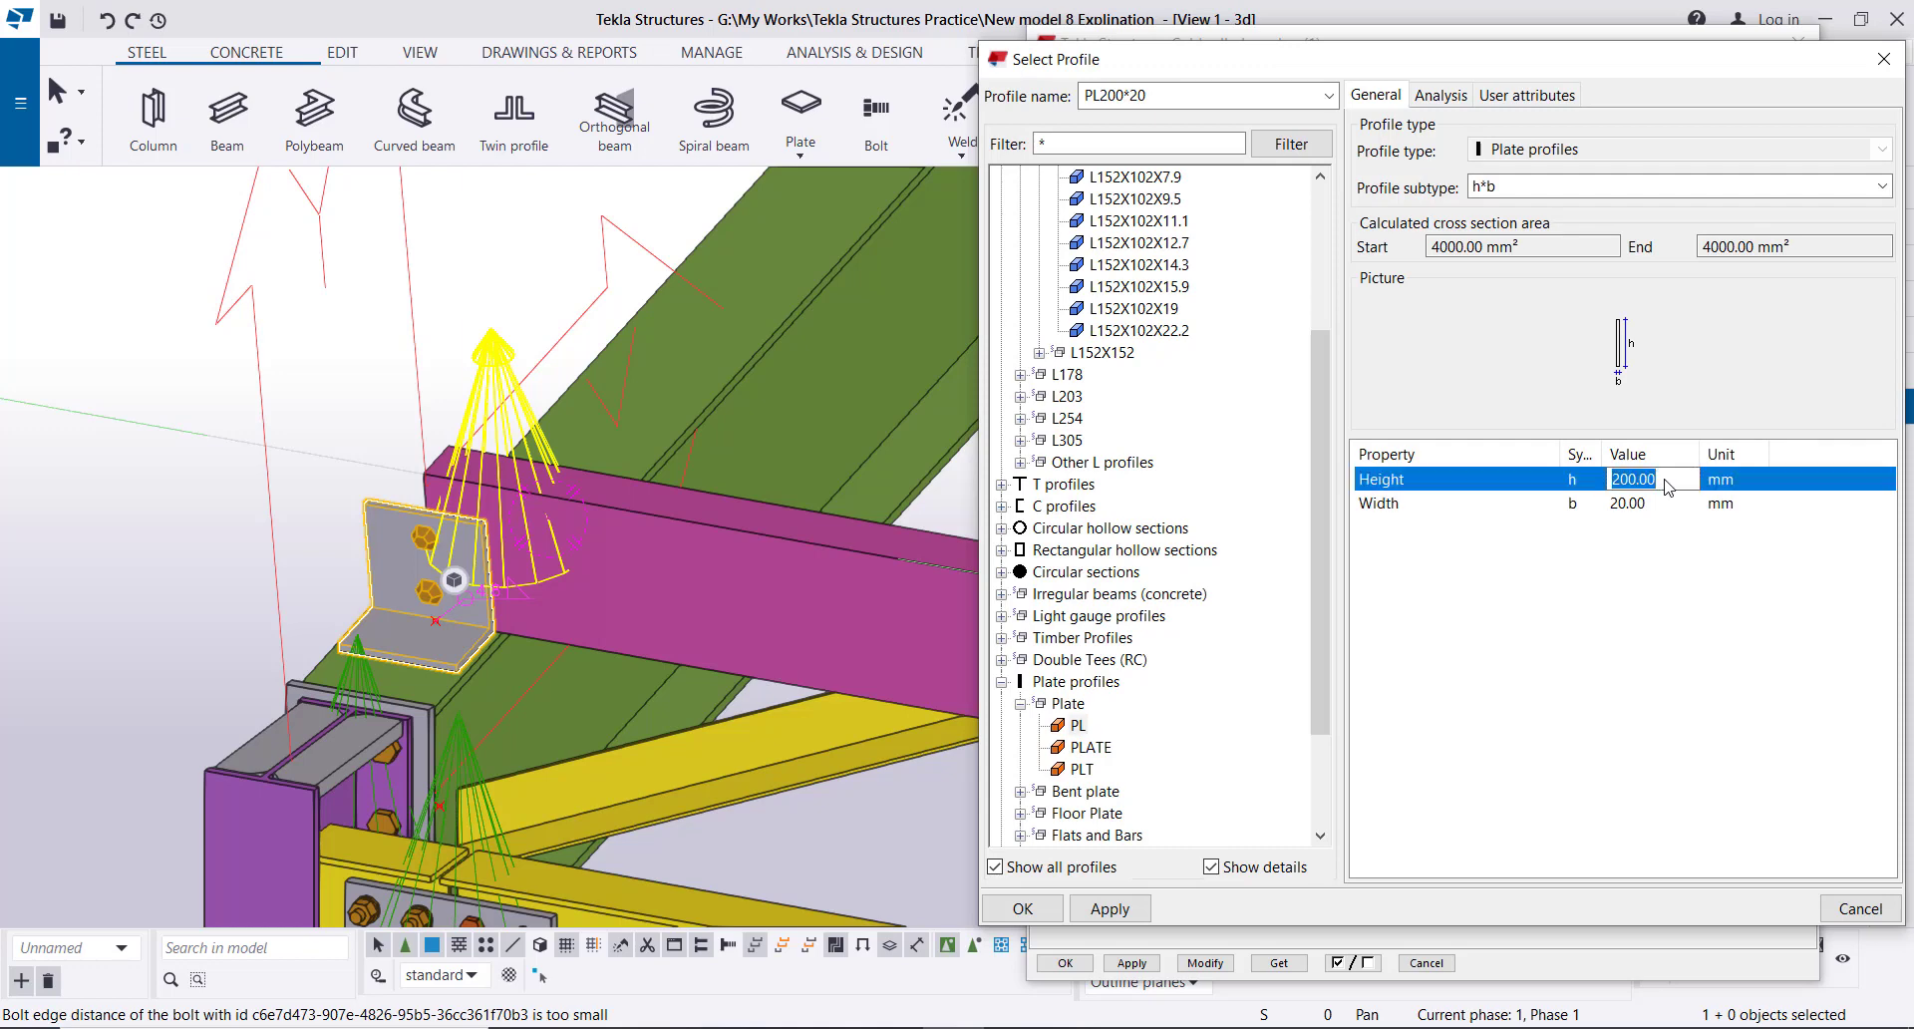
{"action": "double_click", "coordinate": [1665, 507]}
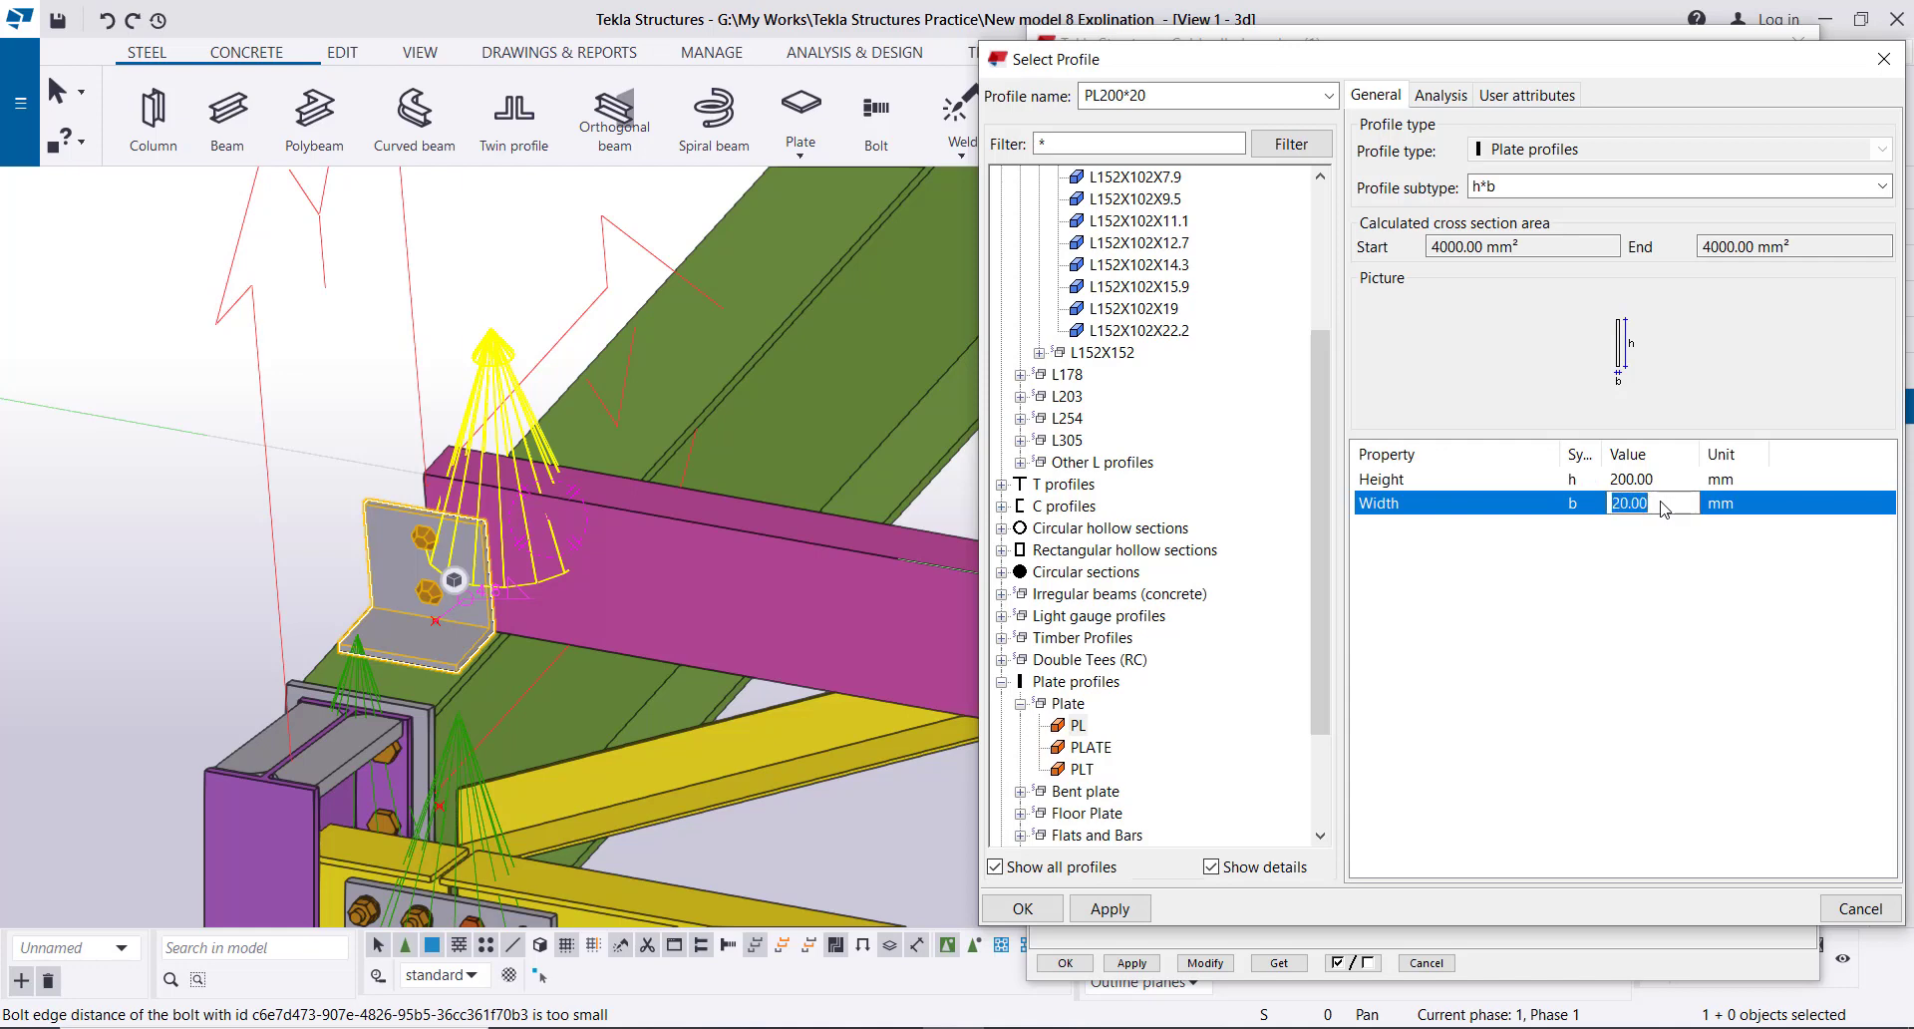
{"action": "type", "text": "8"}
{"action": "left_click", "coordinate": [1107, 908]}
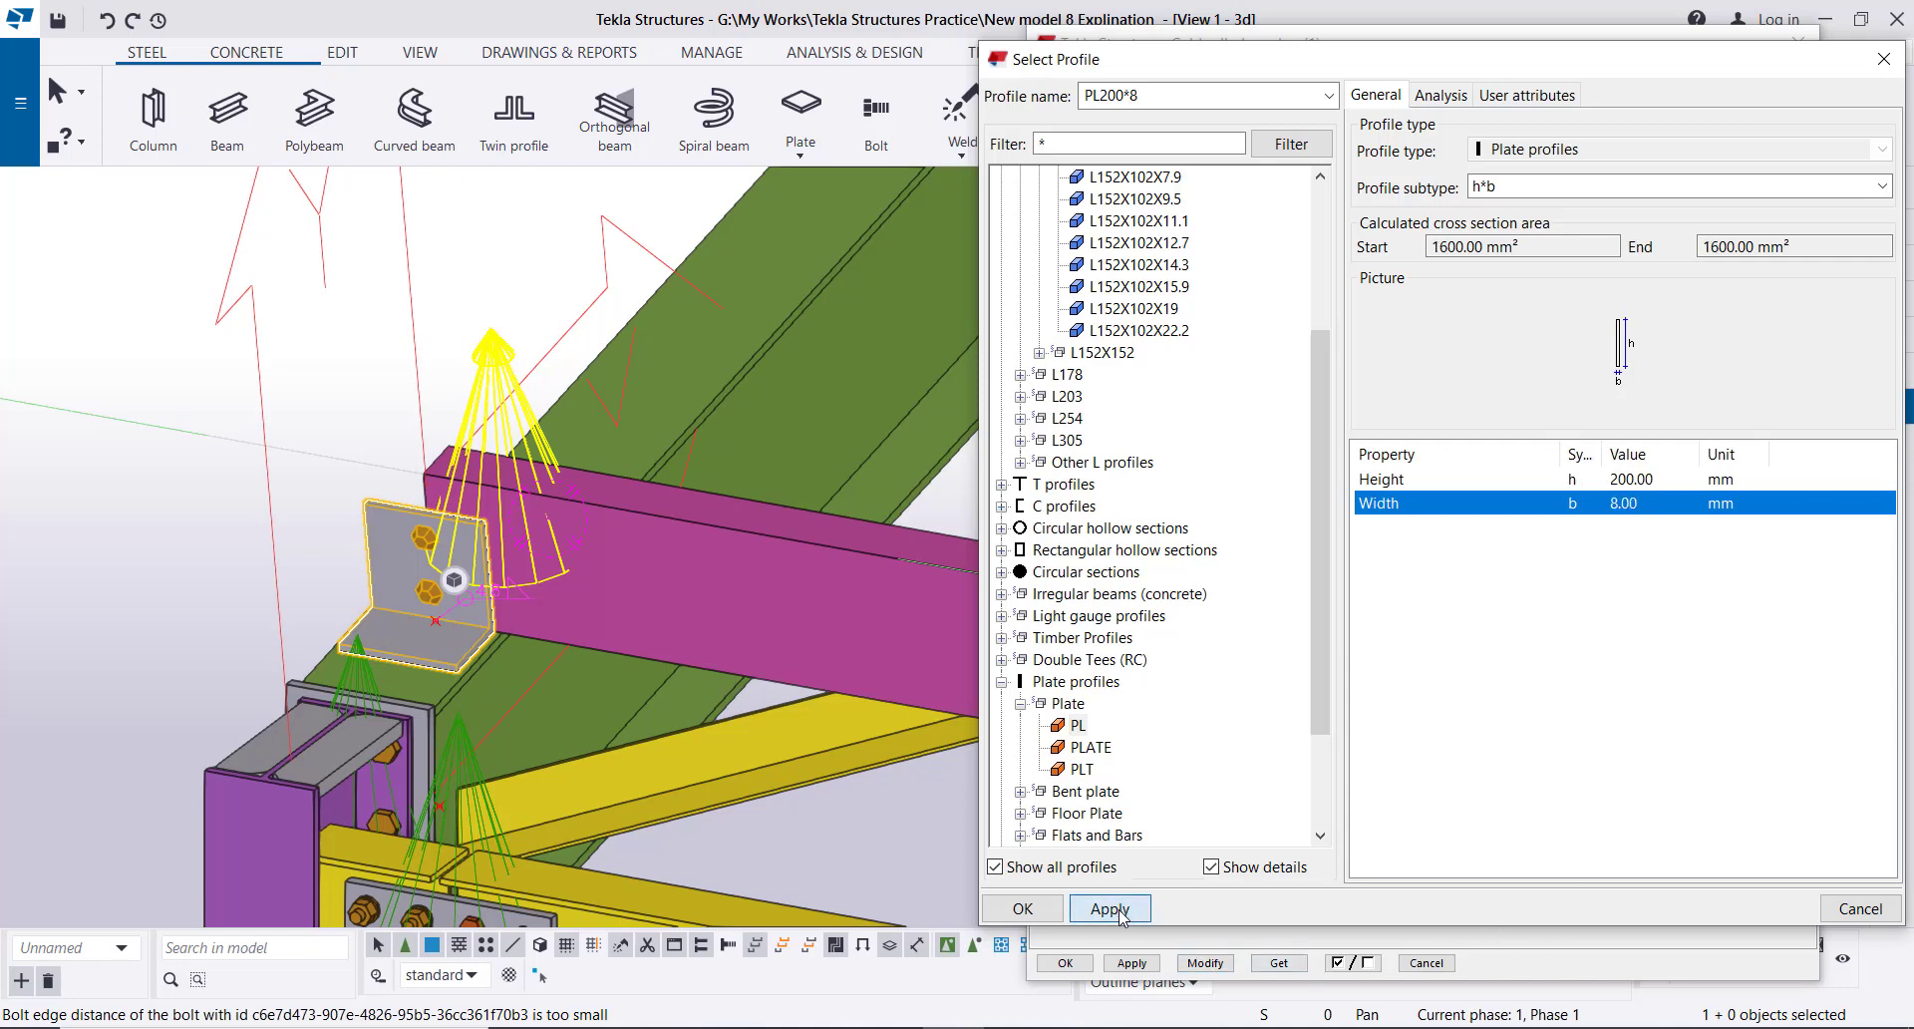
{"action": "left_click", "coordinate": [1037, 913]}
{"action": "left_click", "coordinate": [1216, 966]}
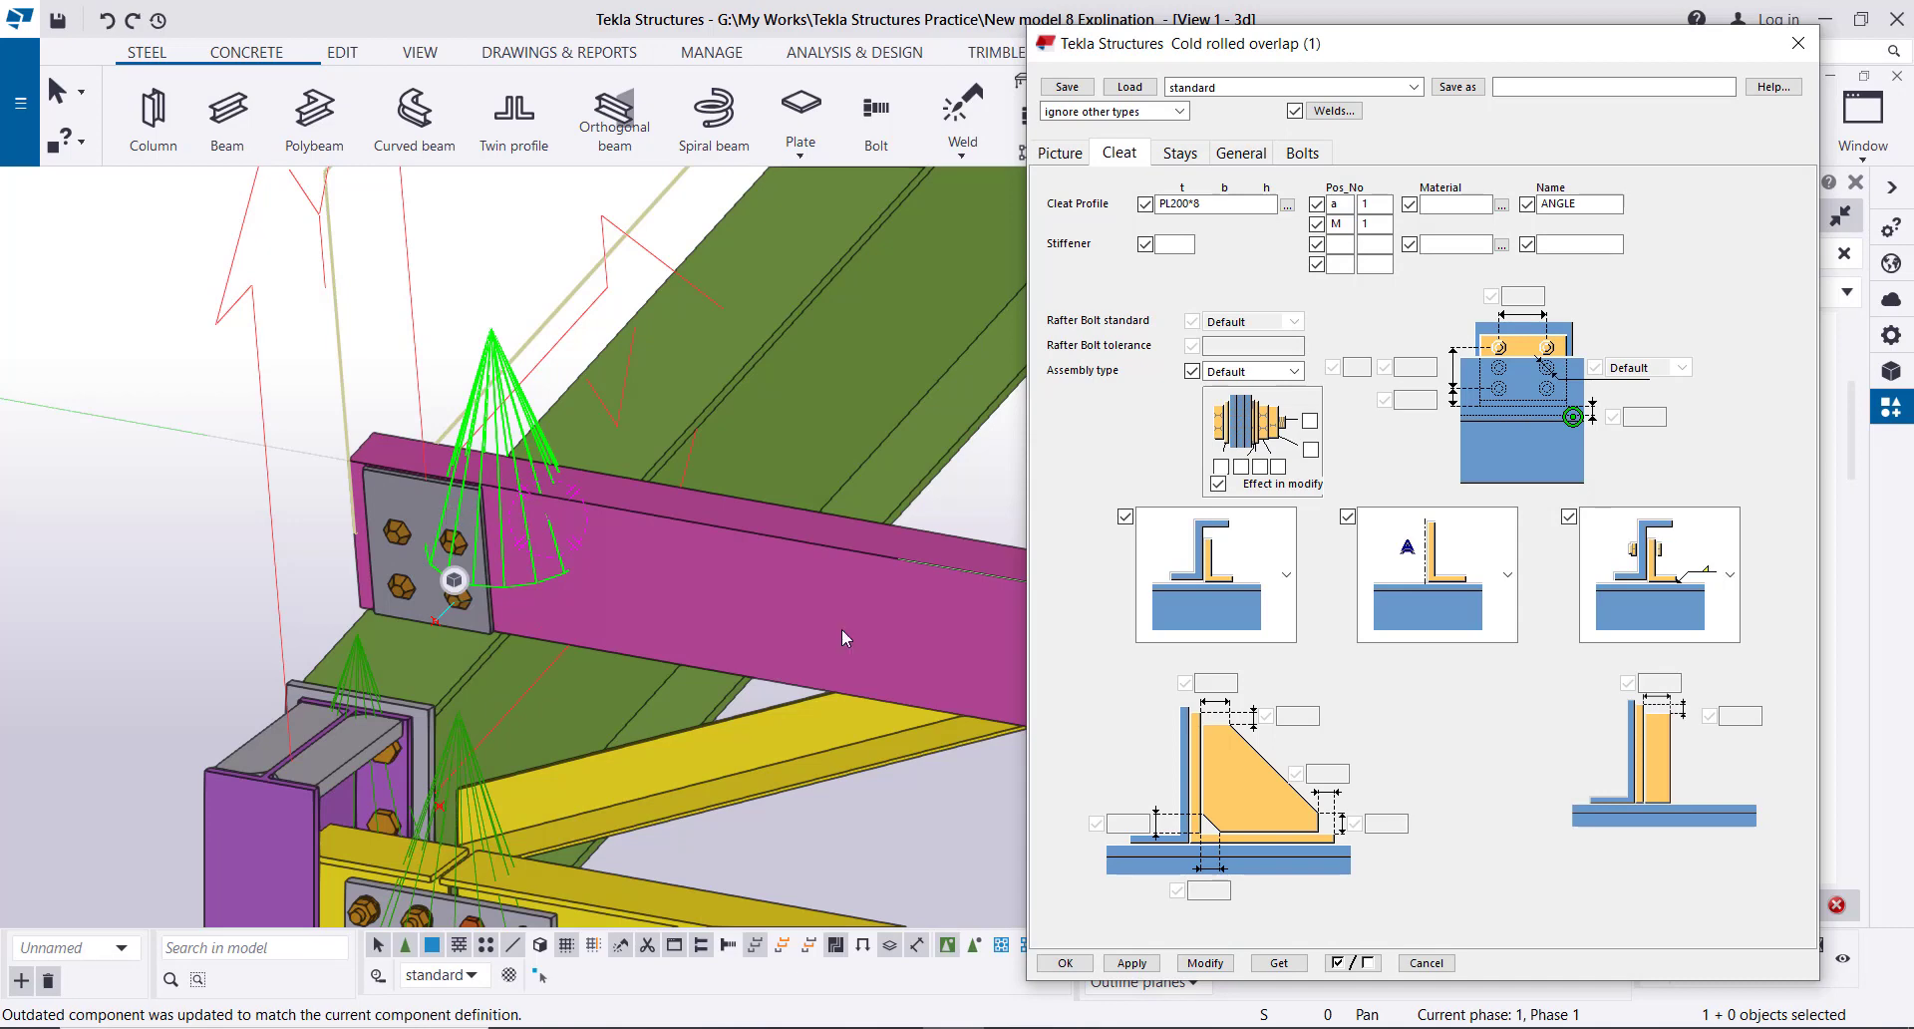
- Set the cleat plate's height to 175 mm, giving profile PL175*8, and modify the connection
{"action": "left_click", "coordinate": [1287, 205]}
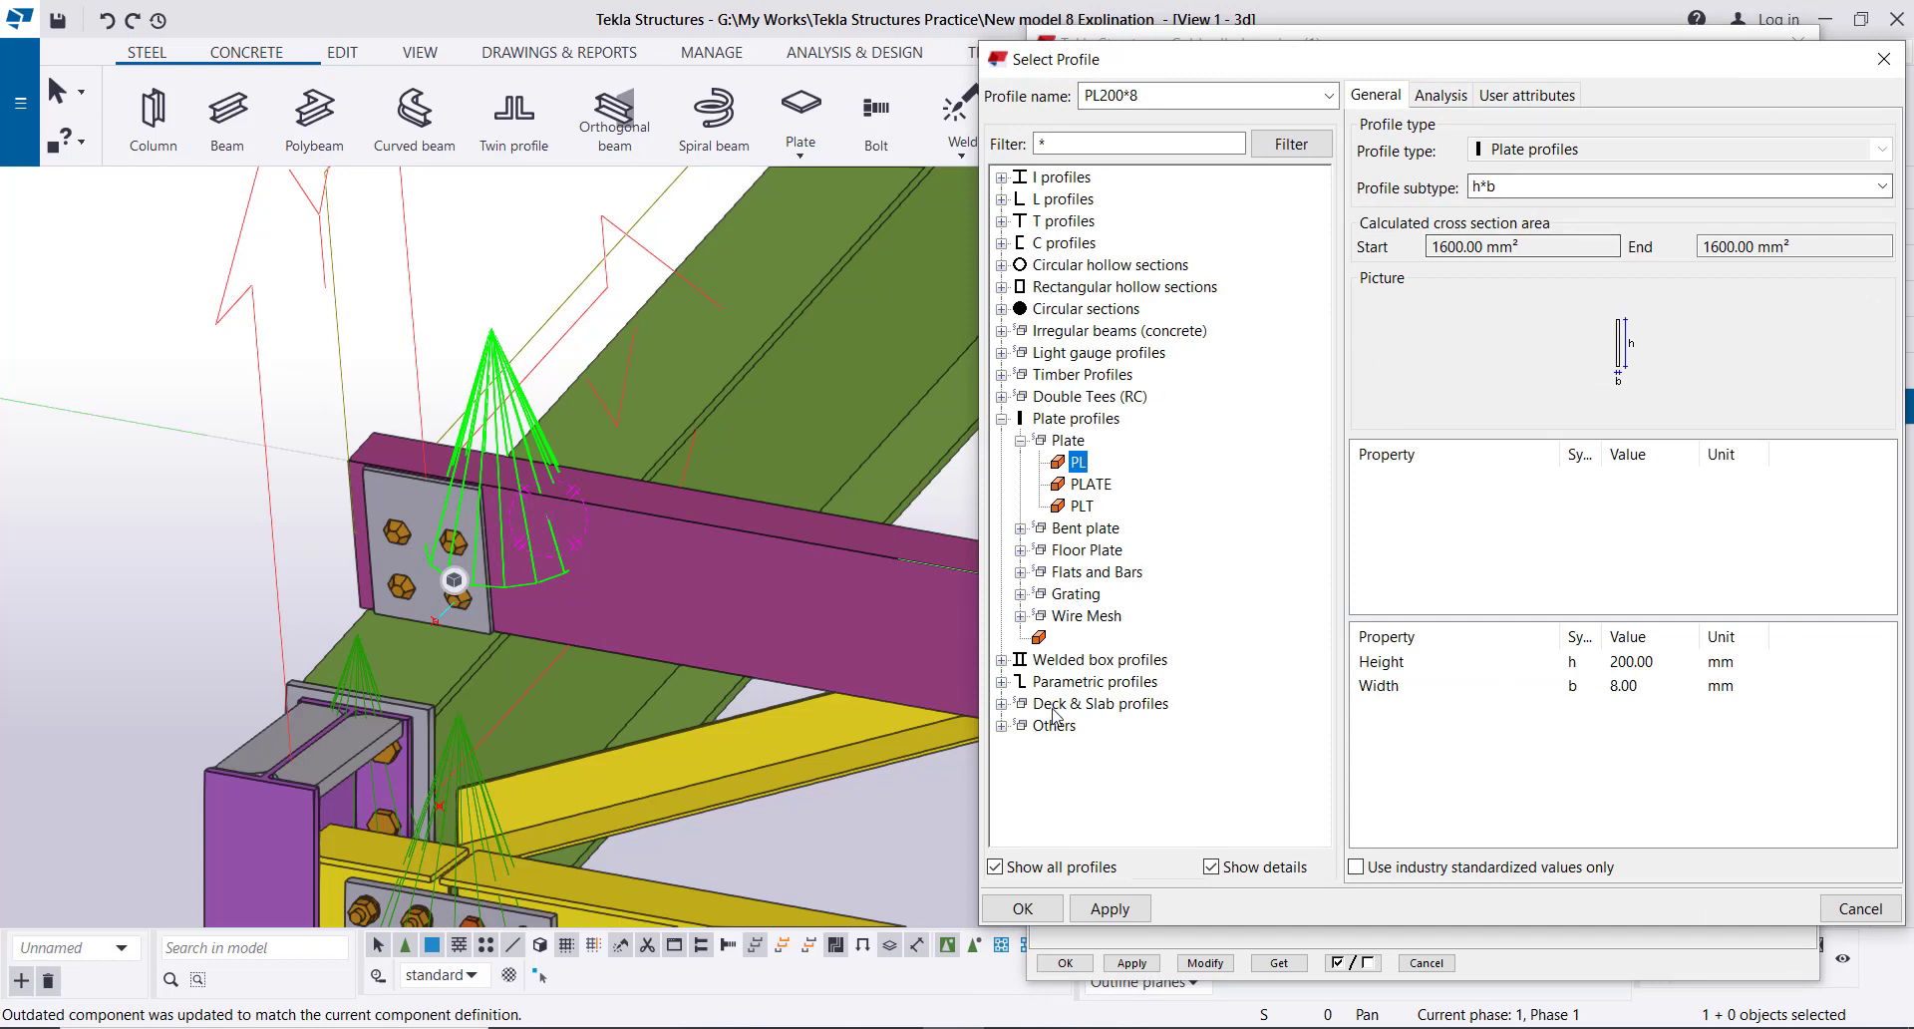
{"action": "left_click", "coordinate": [1655, 662]}
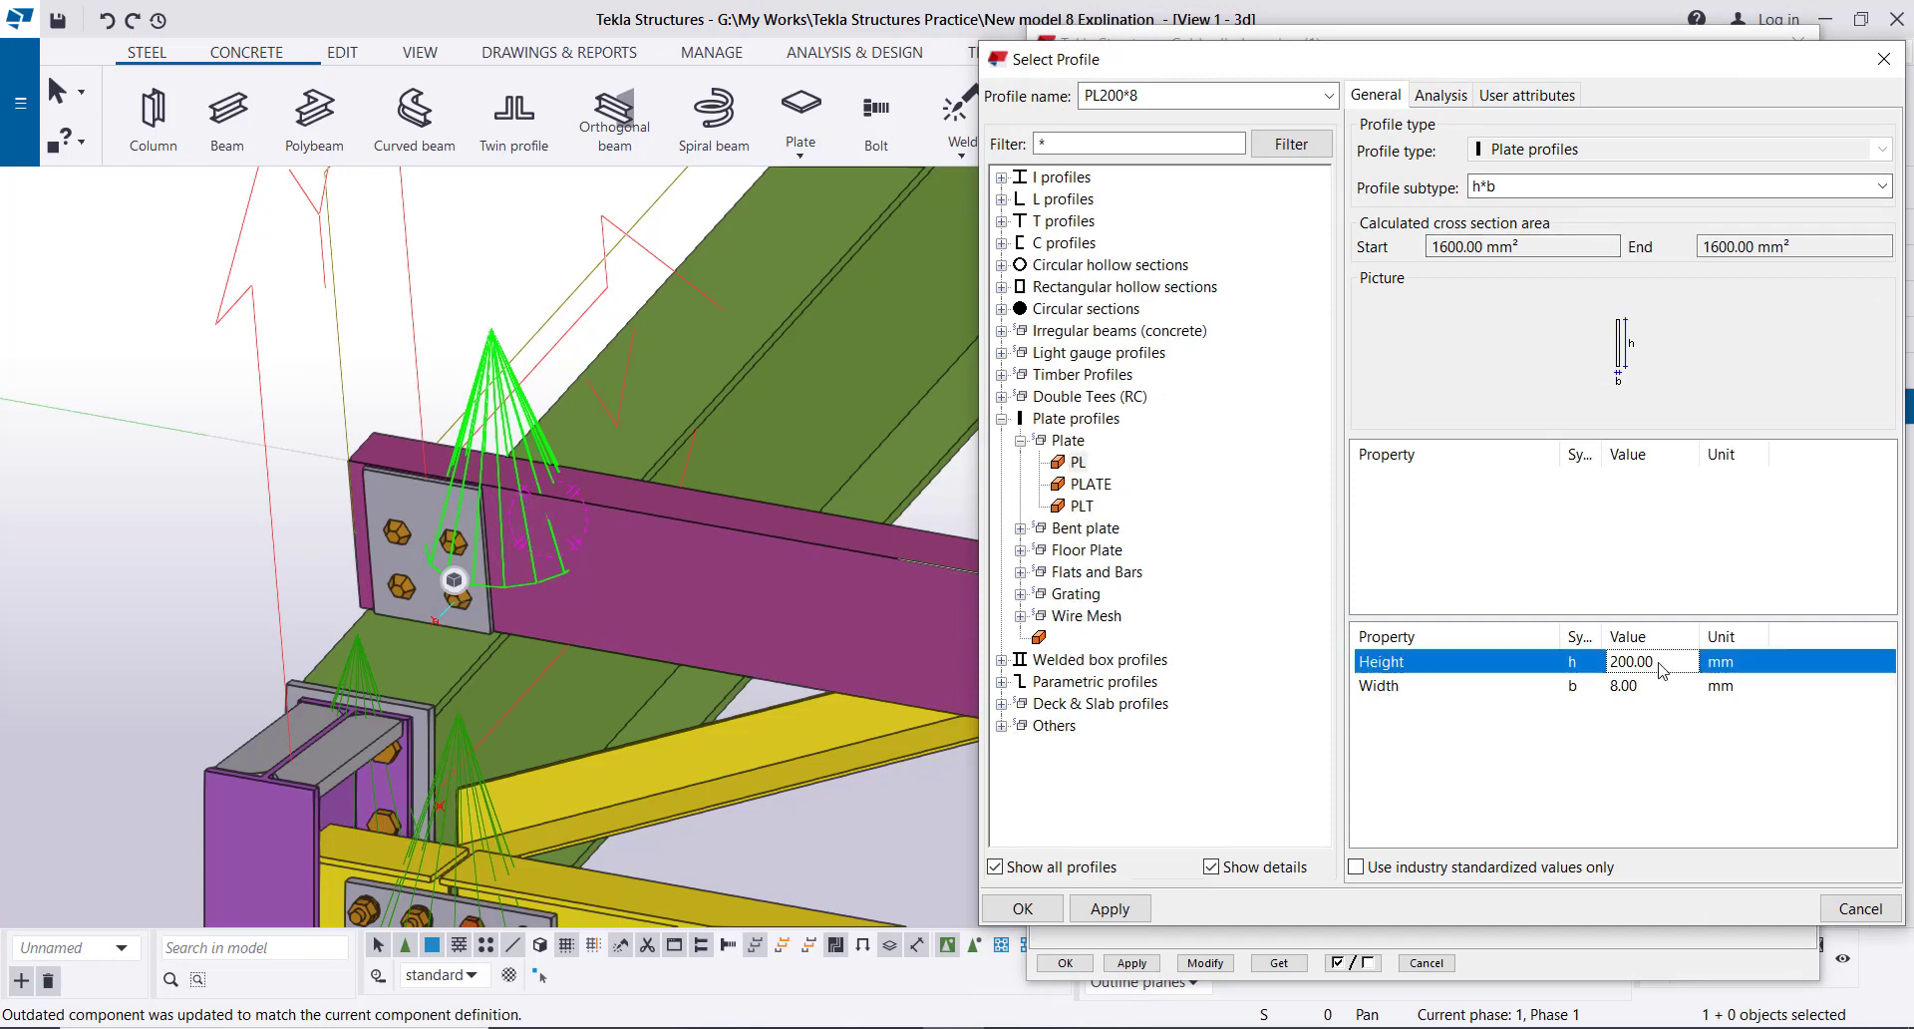
{"action": "left_click", "coordinate": [1657, 663]}
{"action": "type", "text": "175"}
{"action": "left_click", "coordinate": [1115, 911]}
{"action": "left_click", "coordinate": [1040, 912]}
{"action": "left_click", "coordinate": [1219, 965]}
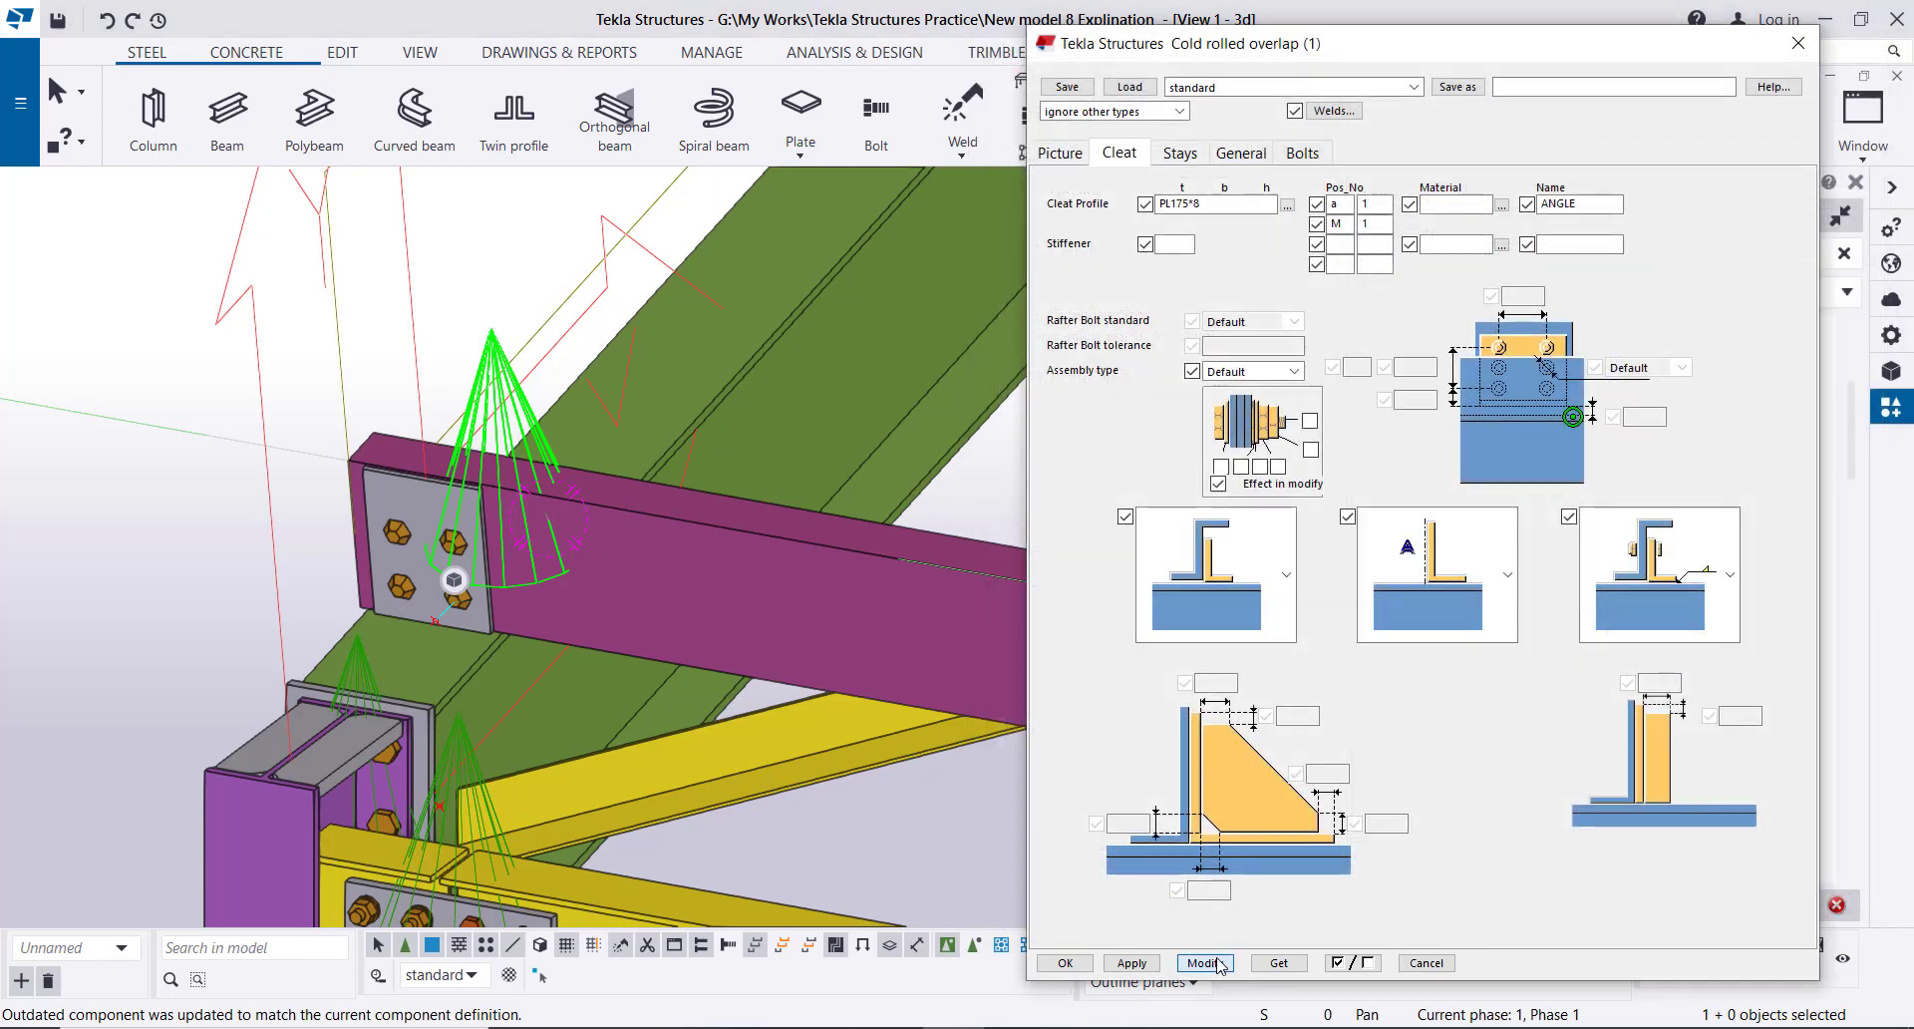
{"action": "left_click", "coordinate": [111, 419]}
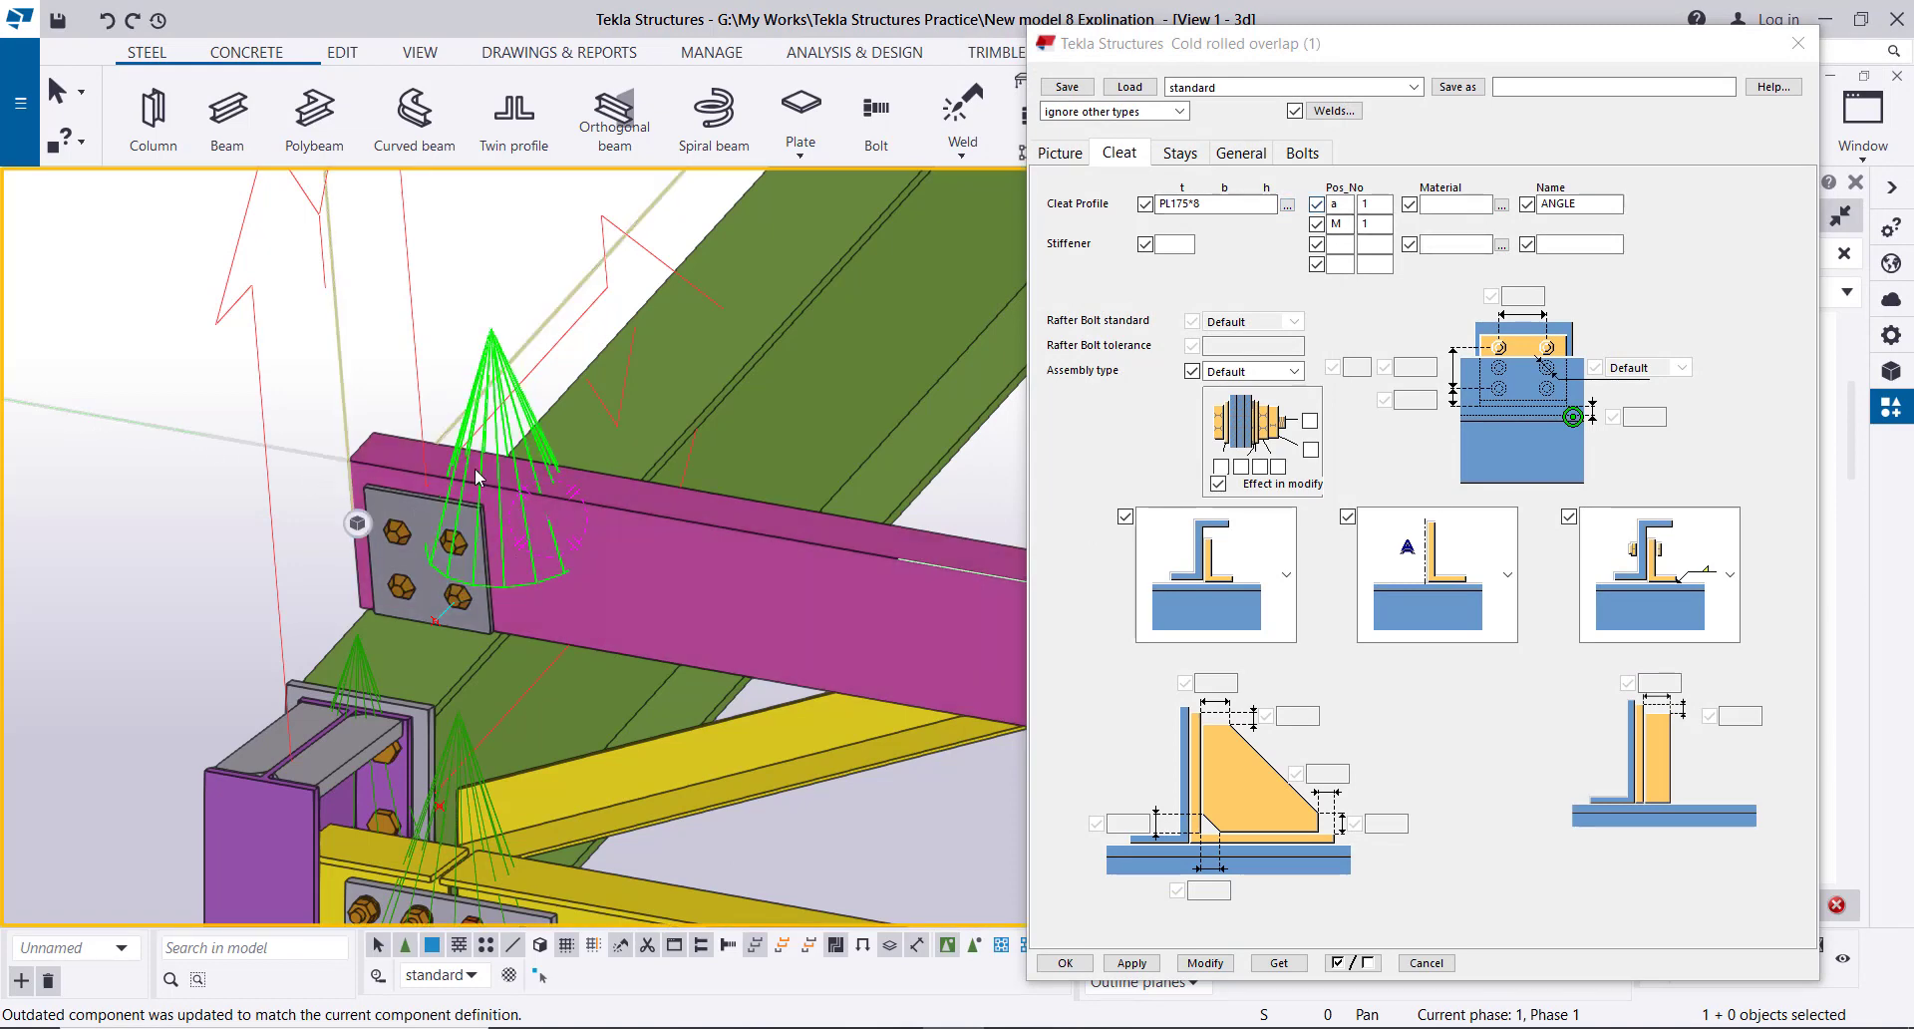
- Set the connection's bolt standard to A325M and its bolt diameter to 16
{"action": "left_click", "coordinate": [1302, 154]}
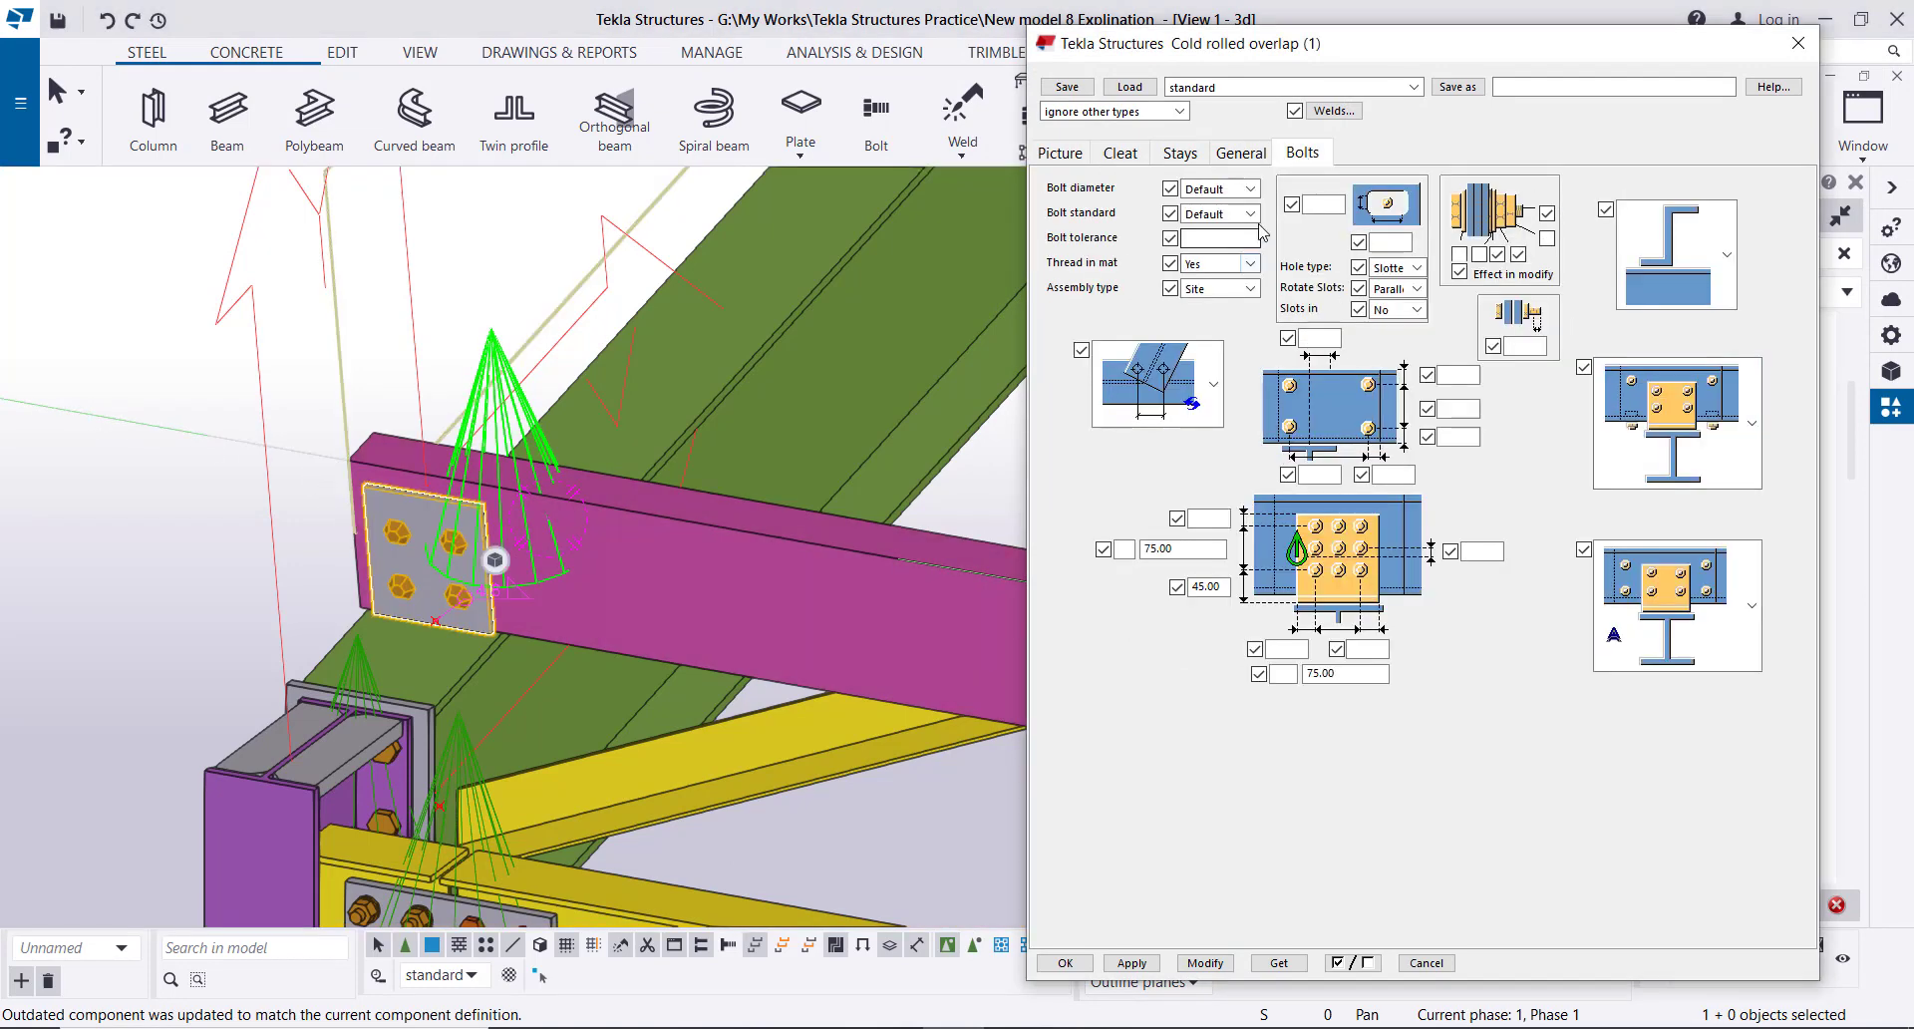
{"action": "left_click", "coordinate": [1226, 213]}
{"action": "left_click", "coordinate": [1236, 267]}
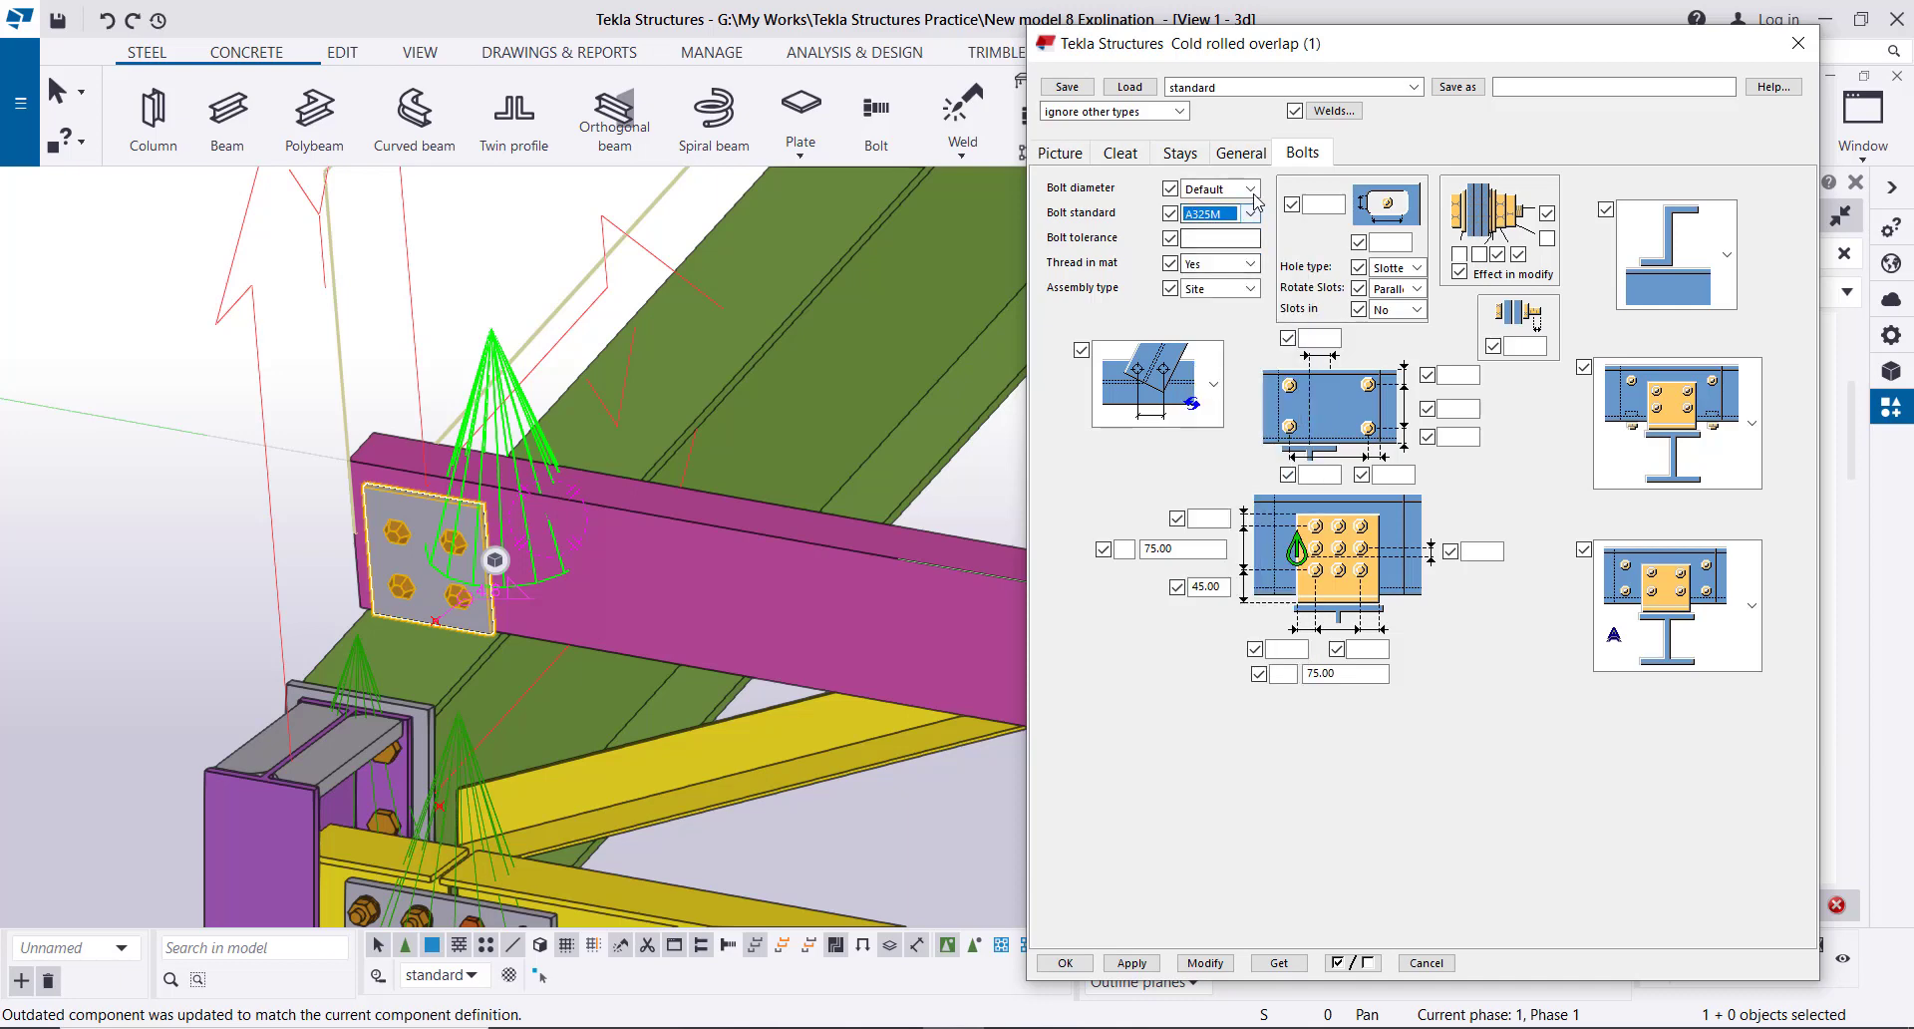
{"action": "left_click", "coordinate": [1236, 189]}
{"action": "left_click", "coordinate": [1237, 232]}
{"action": "left_click", "coordinate": [1253, 189]}
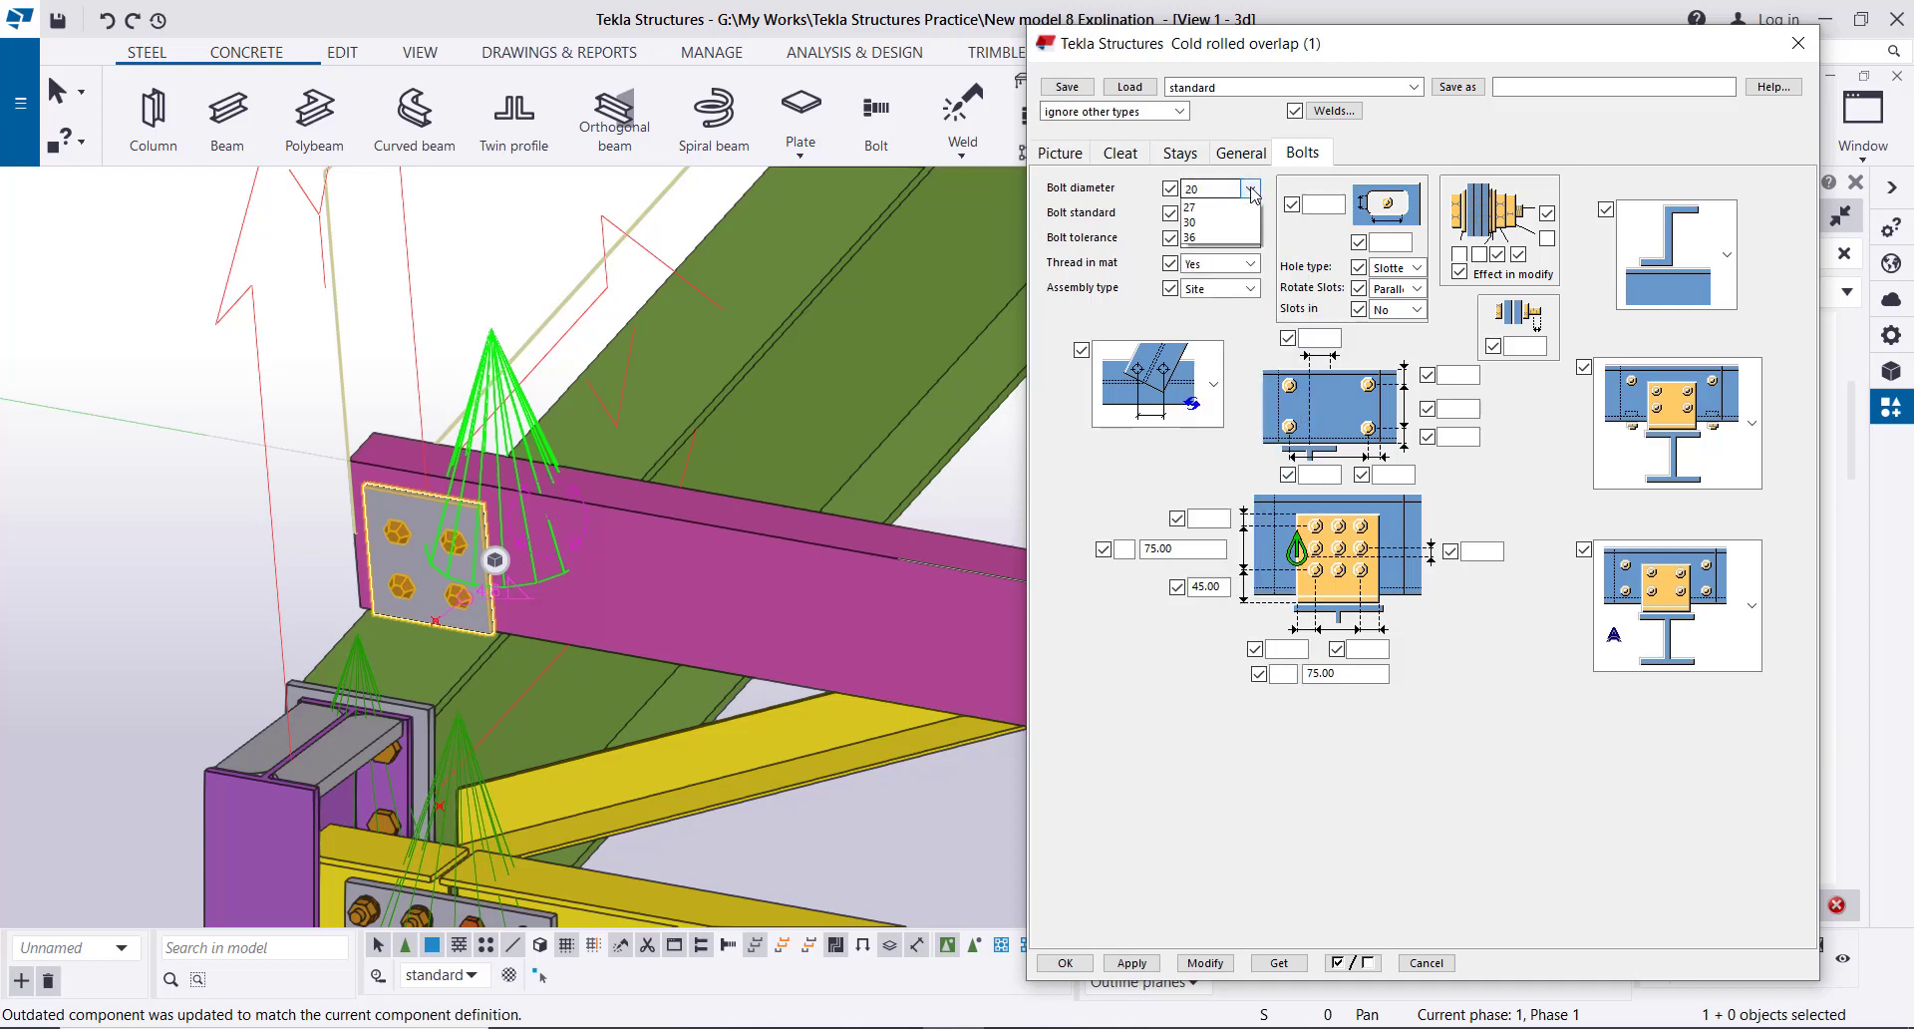
{"action": "left_click", "coordinate": [1241, 221]}
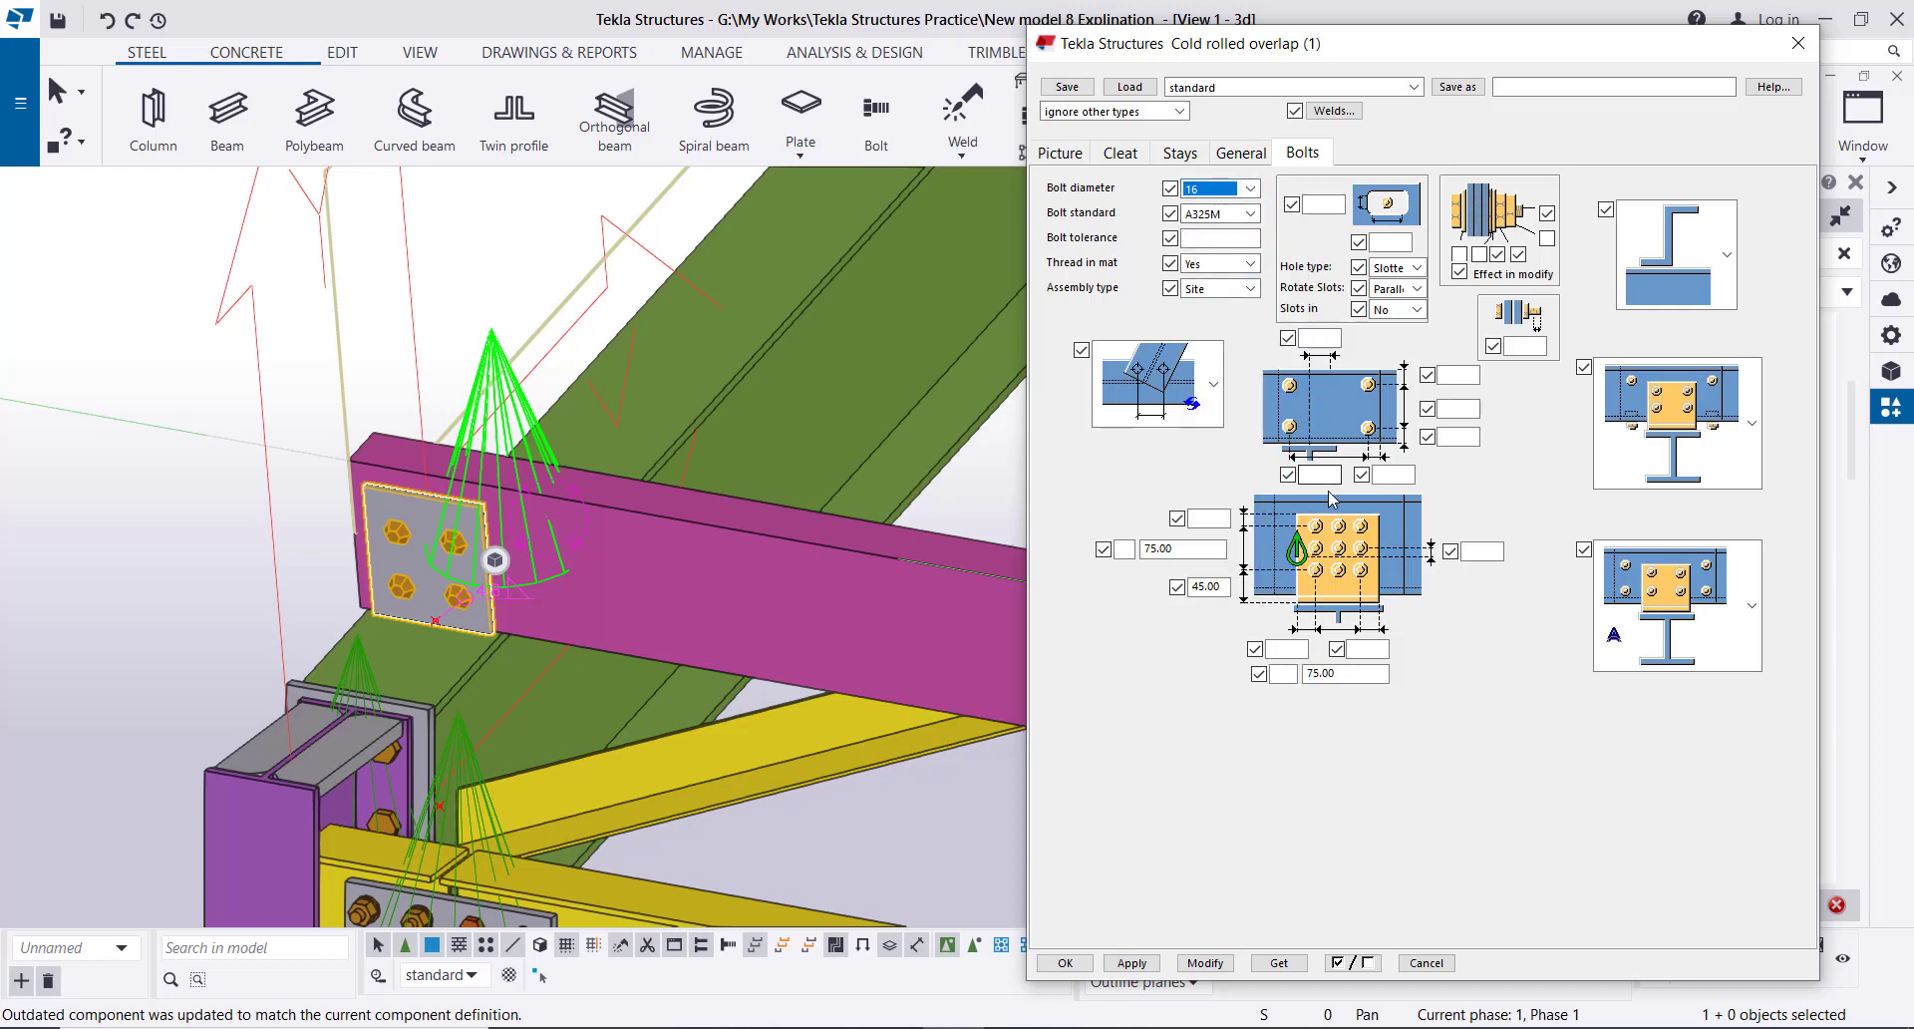
- Choose the bolt layout that has four bolts in the cleat only and none farther out on the purlins
{"action": "left_click", "coordinate": [1752, 424]}
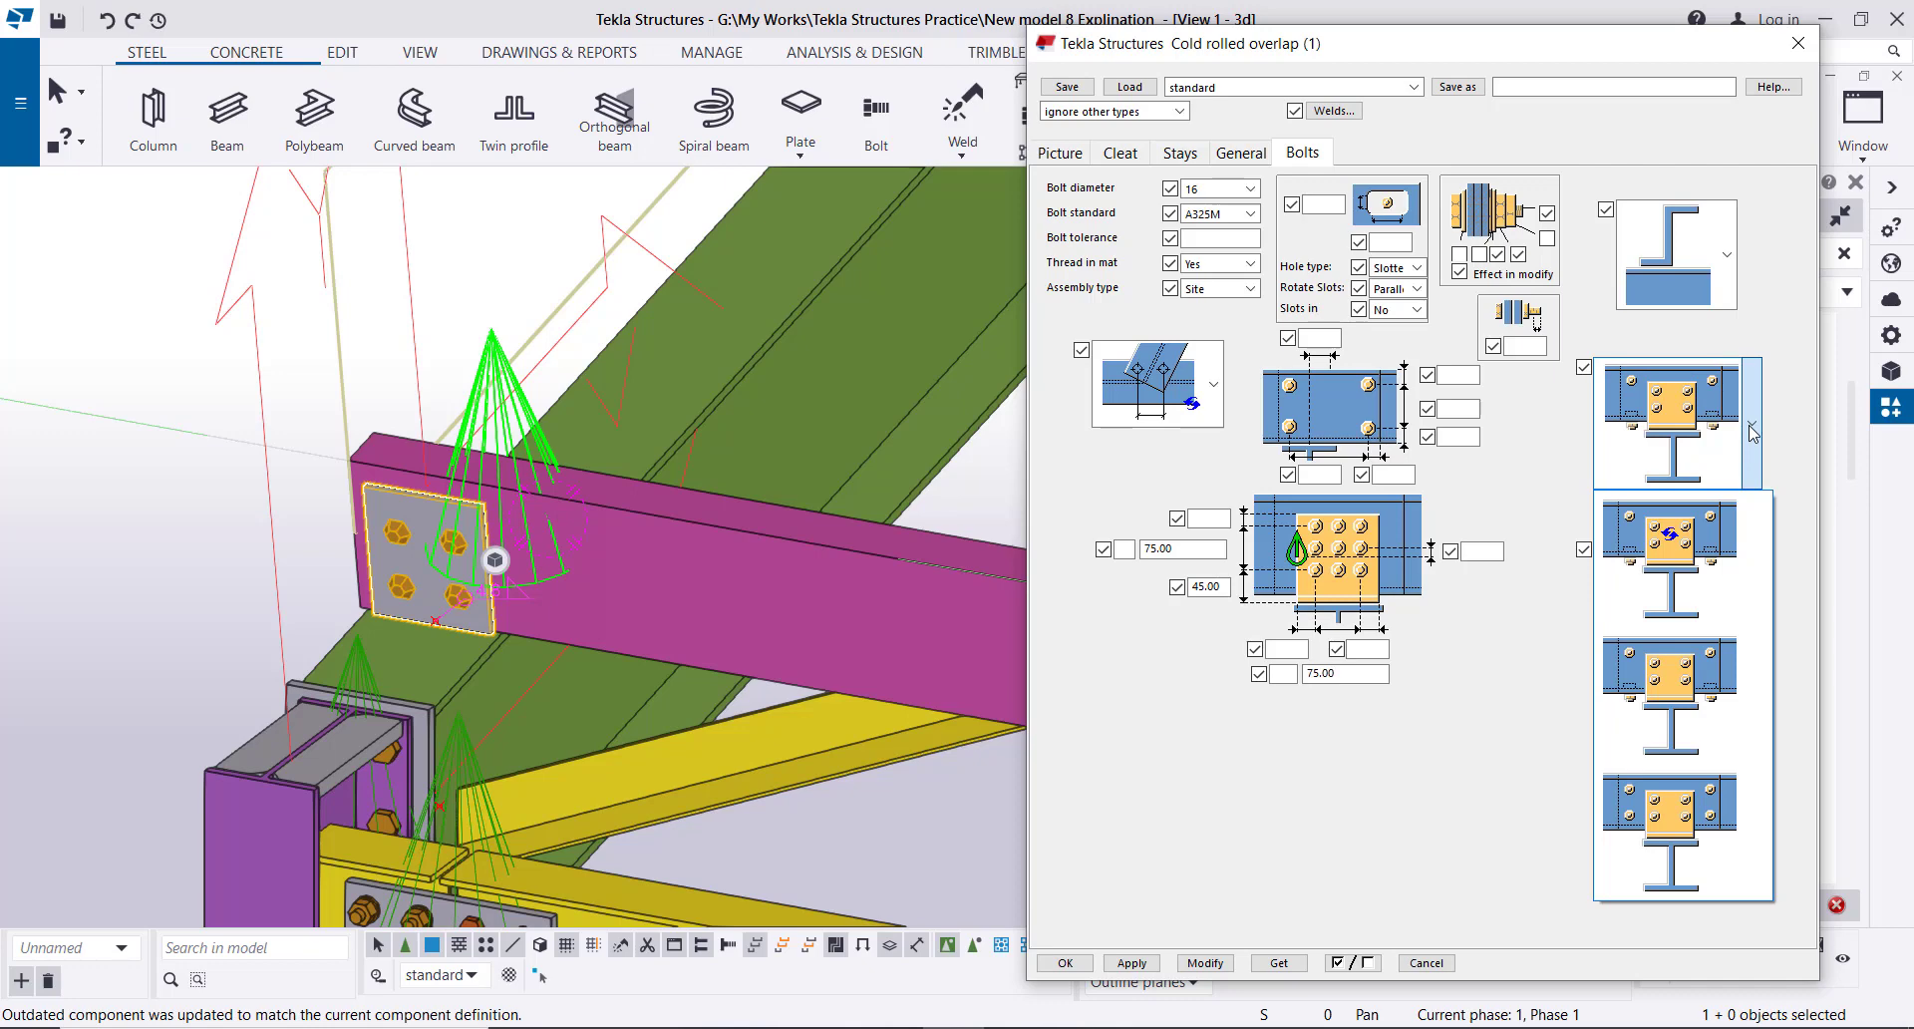
{"action": "left_click", "coordinate": [1751, 429]}
{"action": "left_click", "coordinate": [1752, 605]}
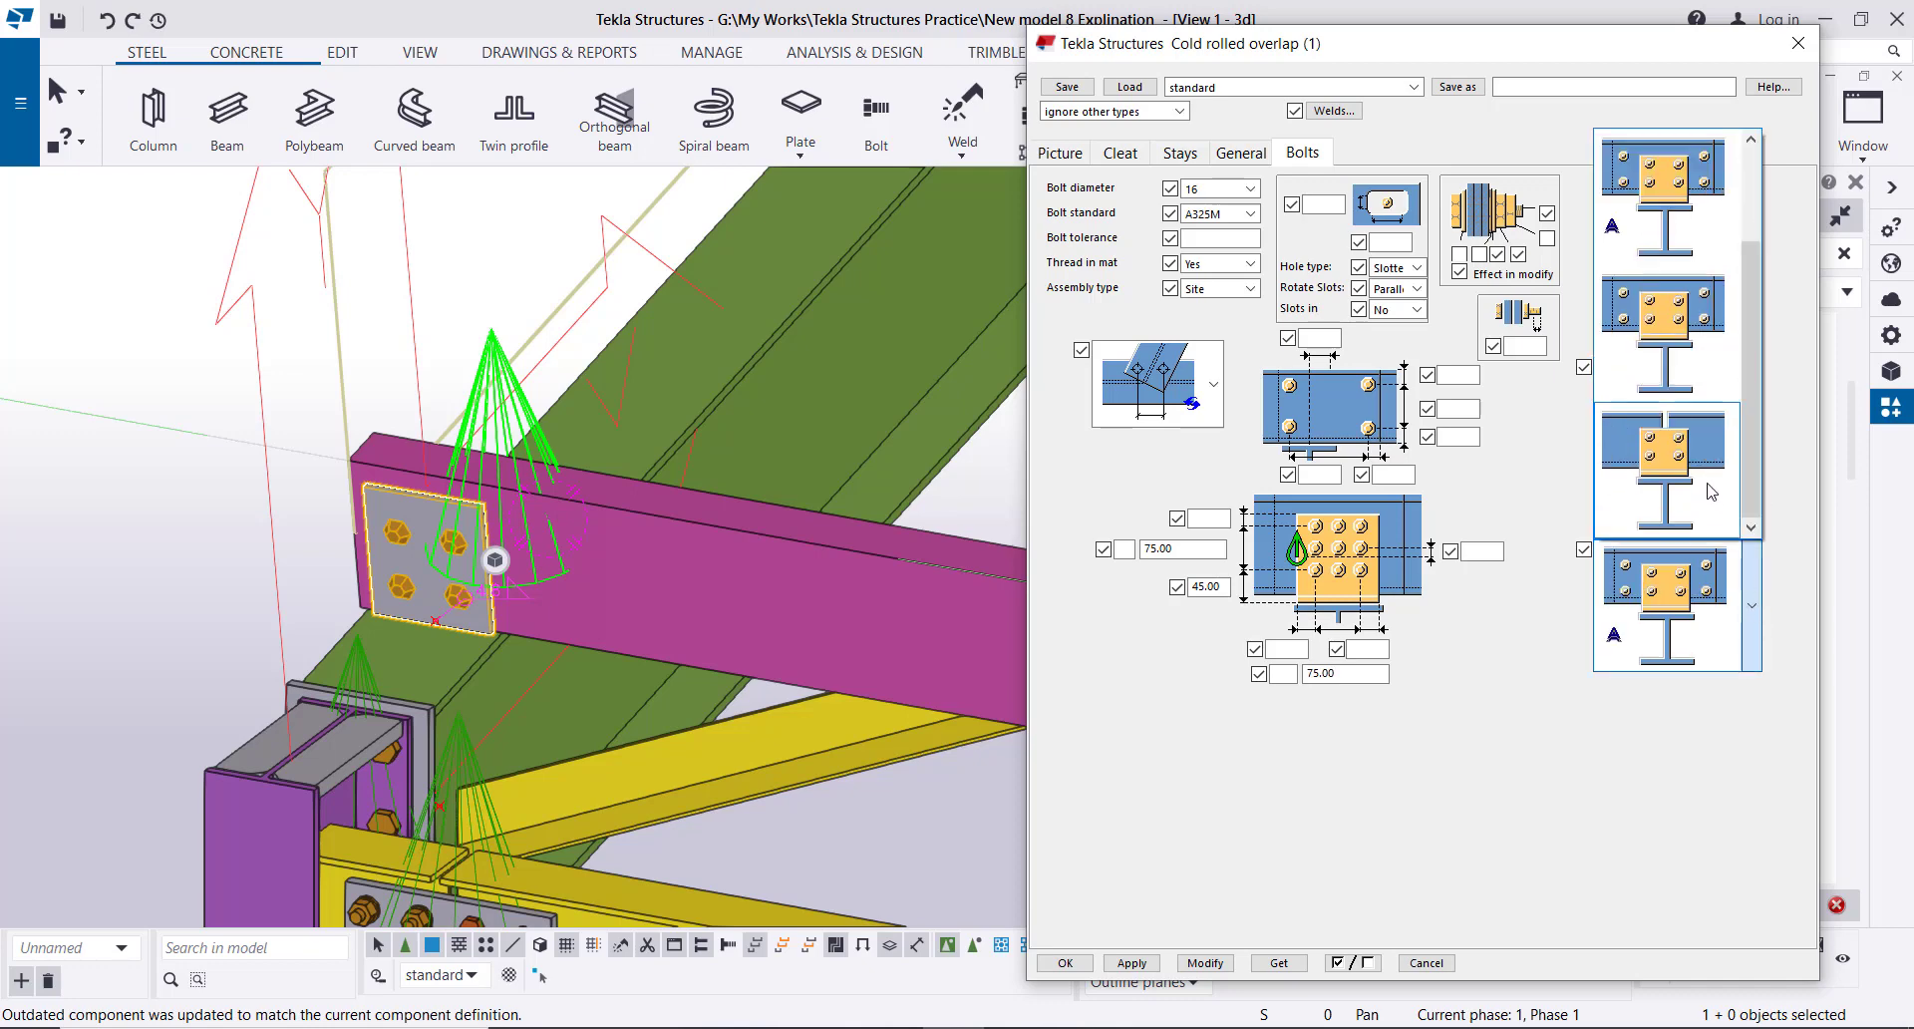
{"action": "left_click", "coordinate": [1646, 468]}
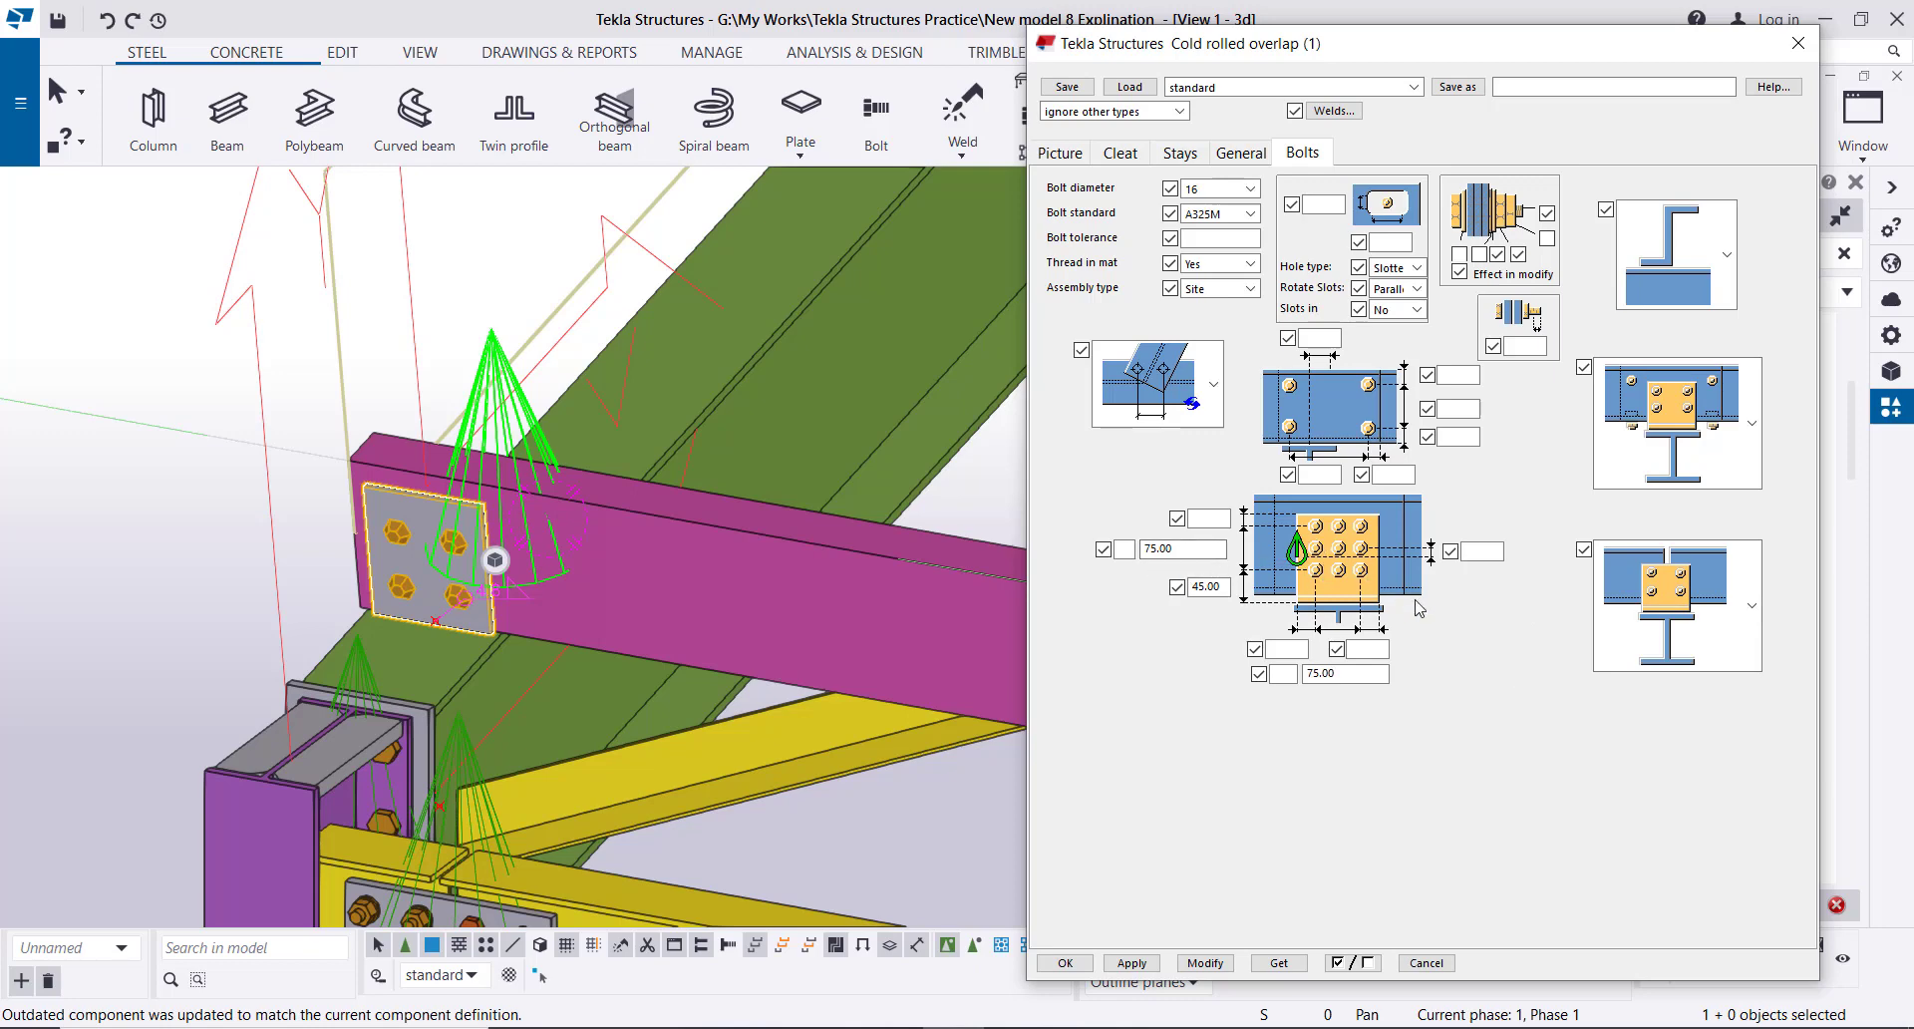
- Set both horizontal bolt edge distances of the cleat to 30 mm and the upper edge distance to 25 mm
{"action": "left_click", "coordinate": [1362, 648]}
{"action": "type", "text": "25"}
{"action": "double_click", "coordinate": [1358, 648]}
{"action": "type", "text": "30"}
{"action": "double_click", "coordinate": [1284, 648]}
{"action": "type", "text": "30"}
{"action": "left_click", "coordinate": [1206, 518]}
{"action": "type", "text": "25"}
- Set two bolts at 50 mm spacing both horizontally and vertically and modify the connection
{"action": "left_click", "coordinate": [1283, 673]}
{"action": "type", "text": "2"}
{"action": "key", "text": "Tab"}
{"action": "type", "text": "50"}
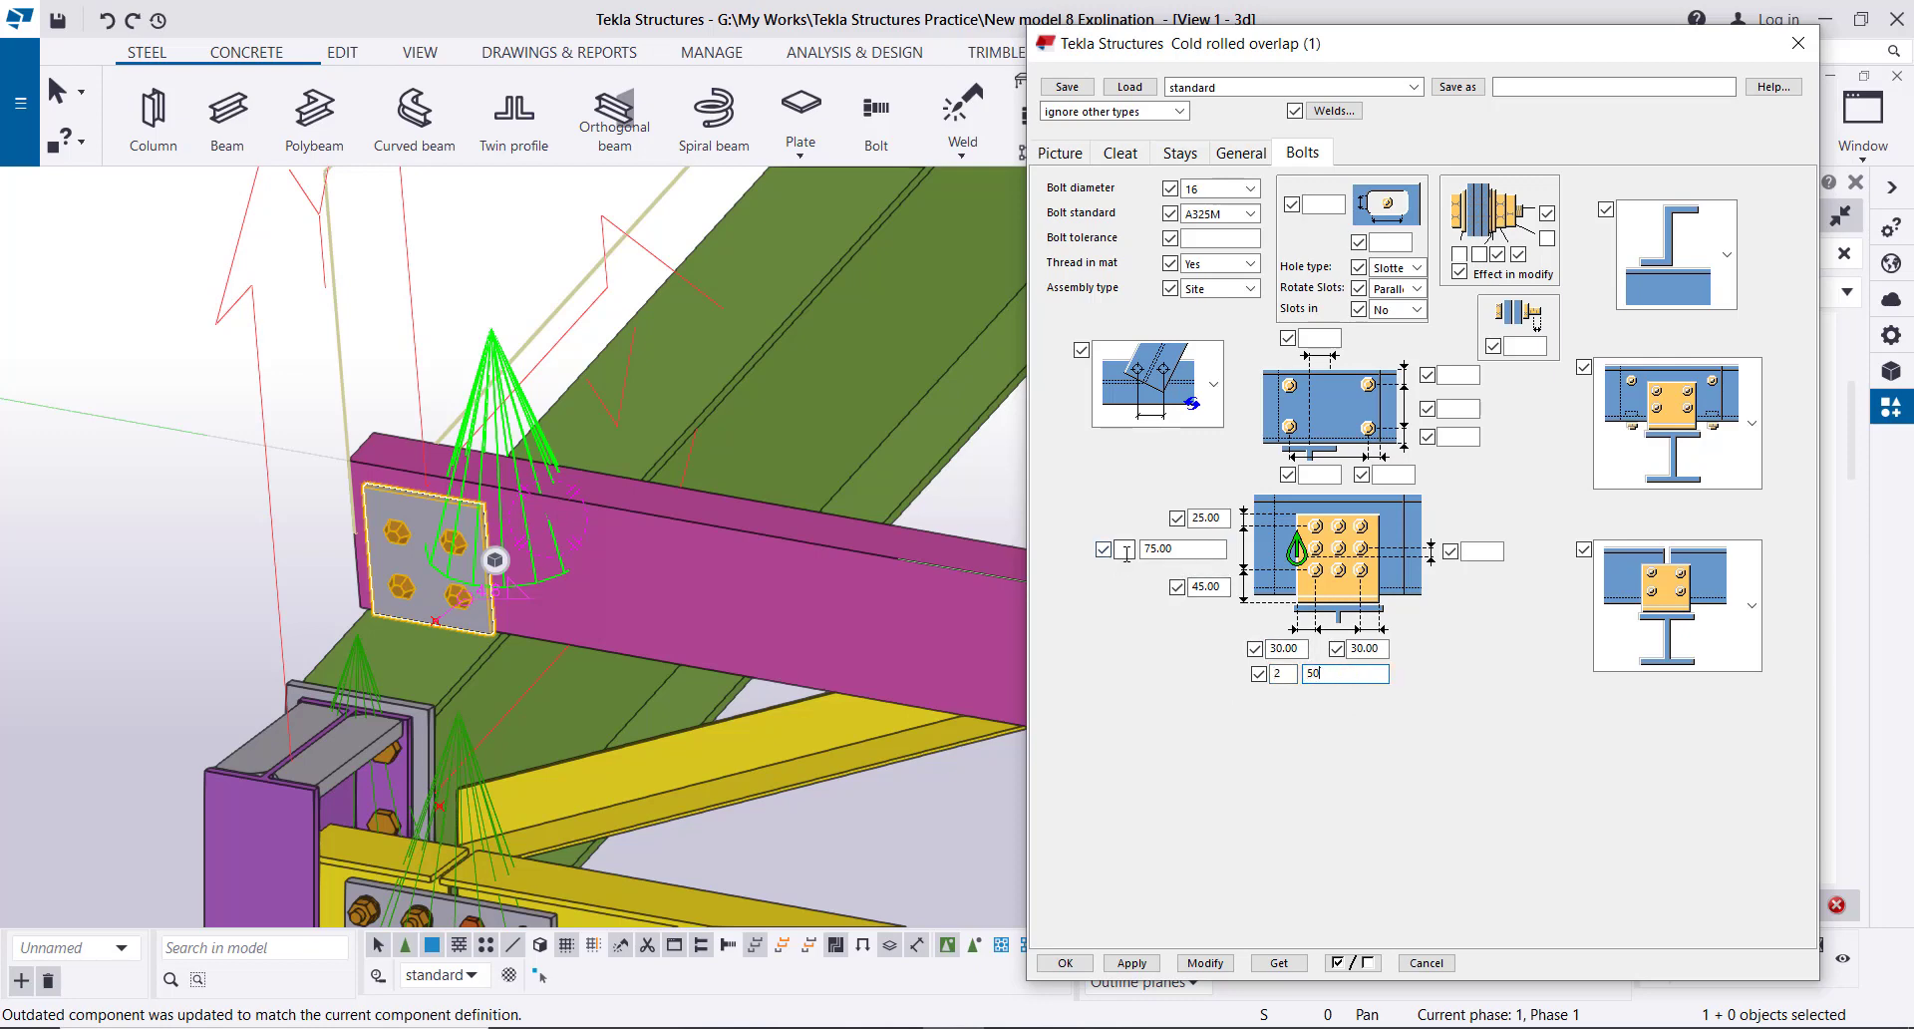
{"action": "left_click", "coordinate": [1124, 550]}
{"action": "type", "text": "2"}
{"action": "key", "text": "Tab"}
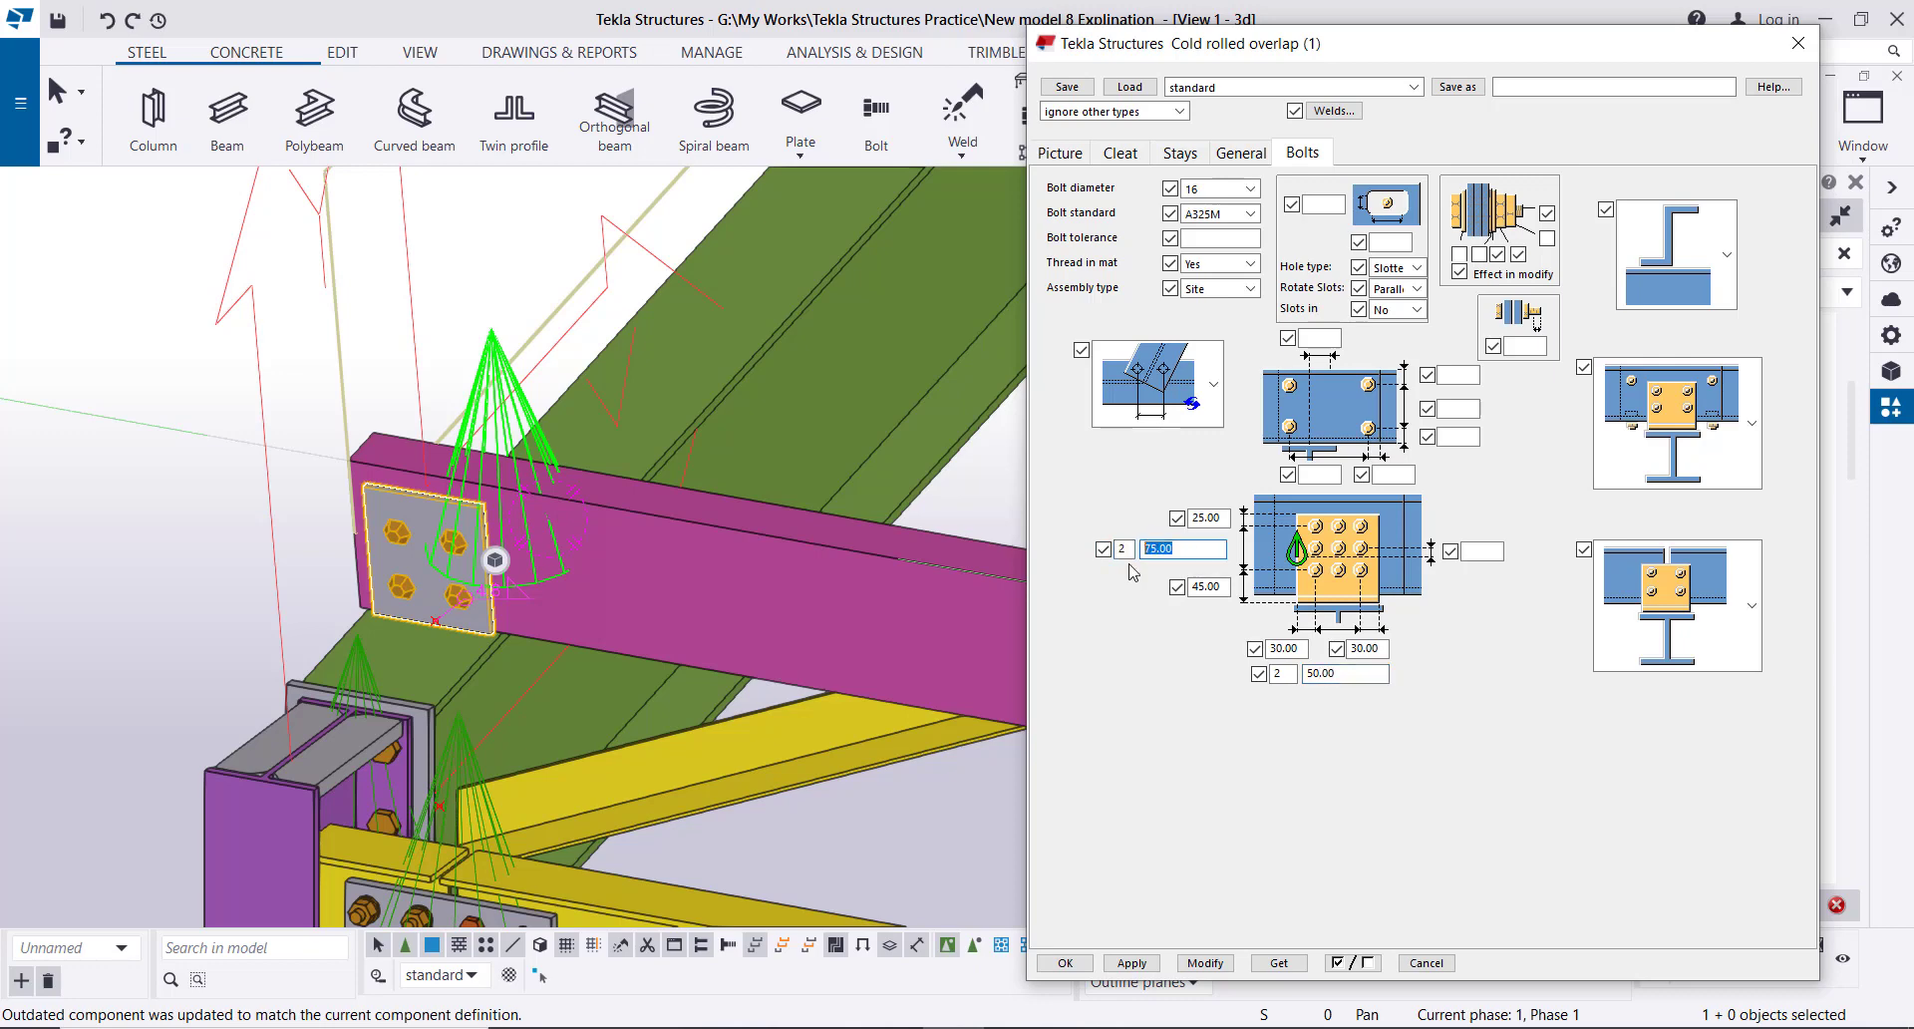
{"action": "type", "text": "50"}
{"action": "left_click", "coordinate": [1207, 963]}
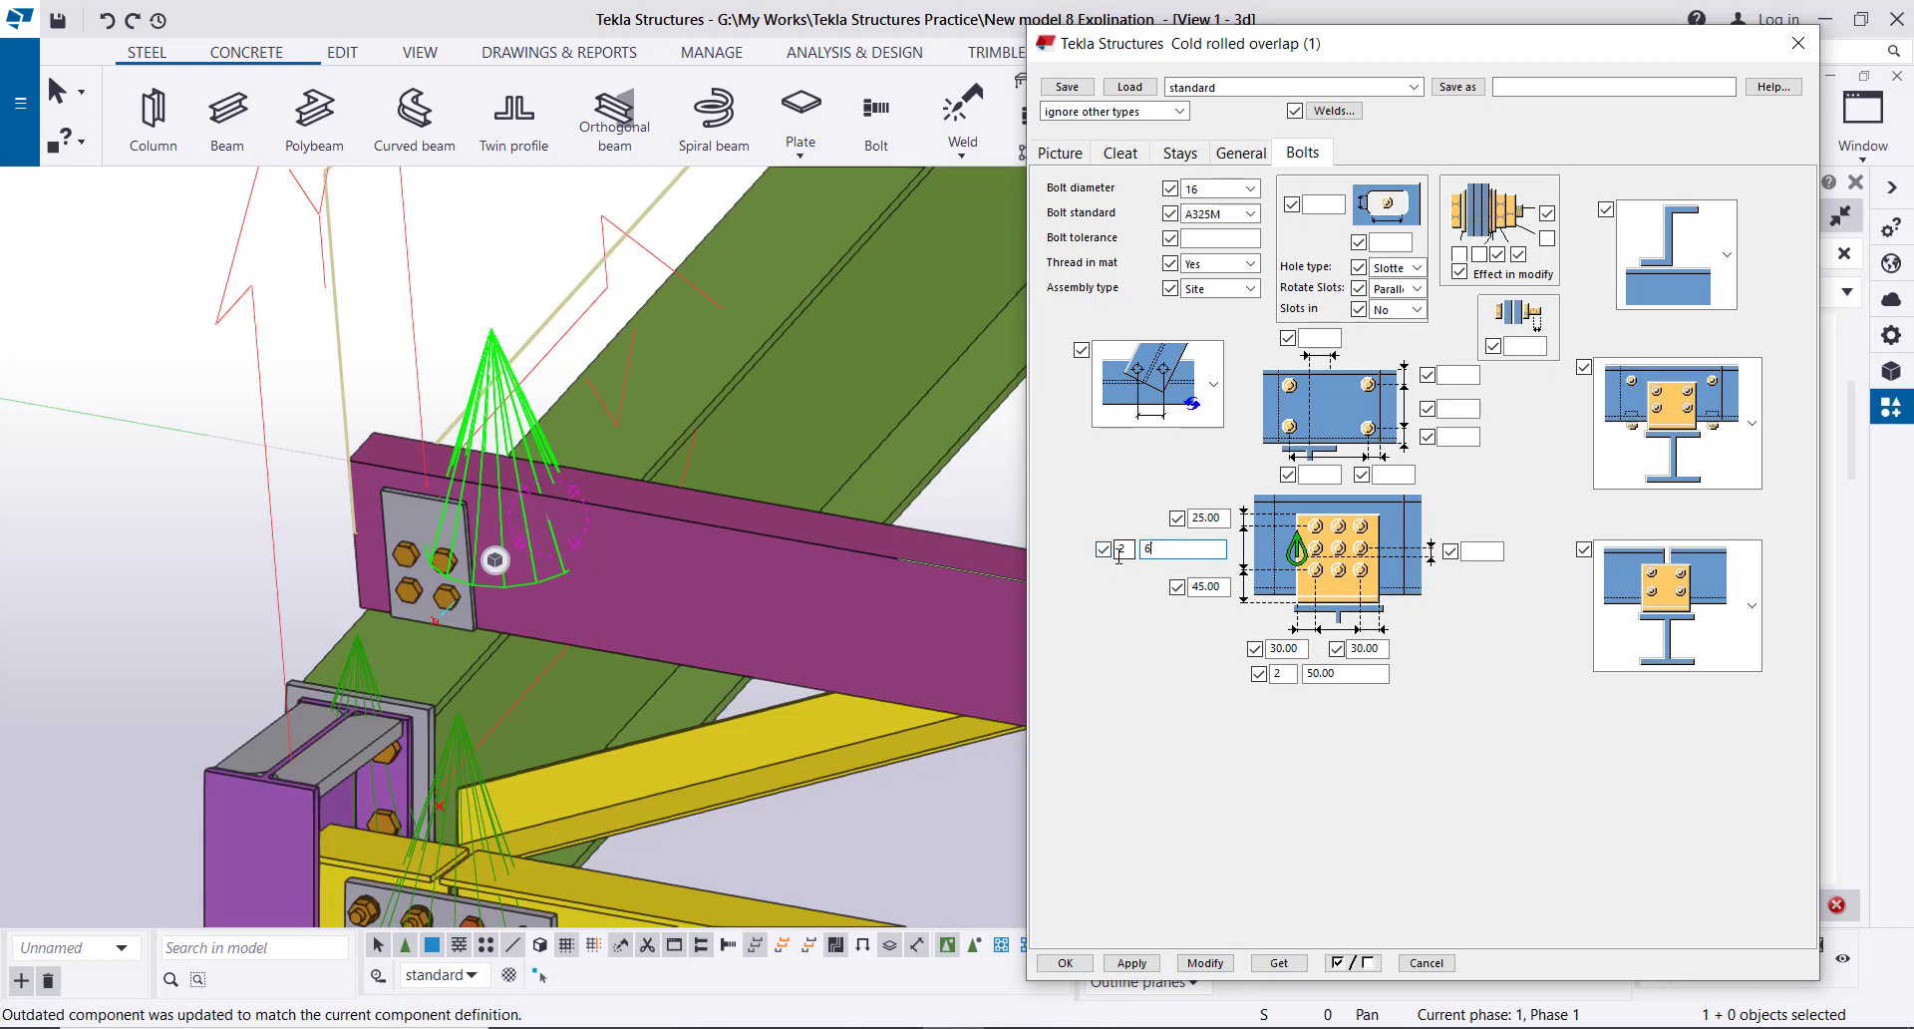
- Set the vertical bolt spacing to 65 mm, modify the connection, accept its settings and check the bolted cleat on the purlin
{"action": "left_click", "coordinate": [1206, 963]}
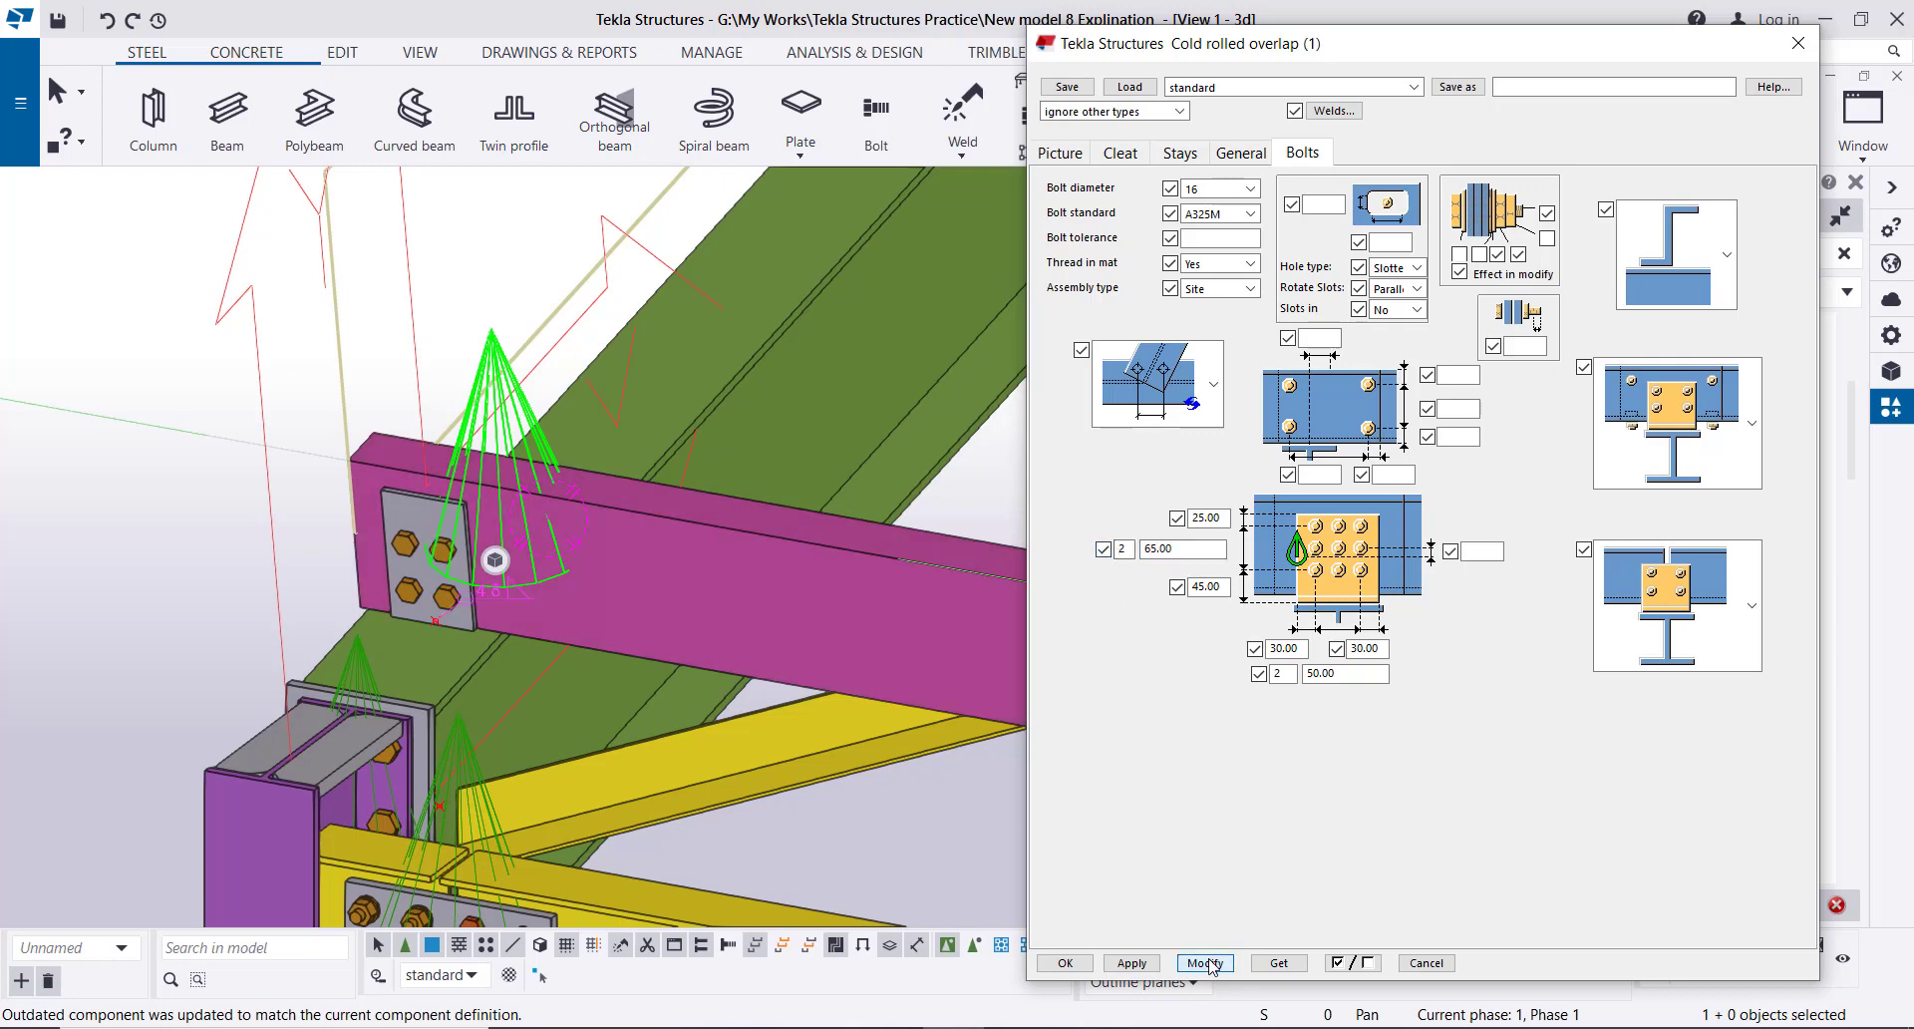
{"action": "left_click", "coordinate": [1063, 963]}
{"action": "scroll", "coordinate": [399, 548], "scroll_direction": "up", "scroll_amount": 5}
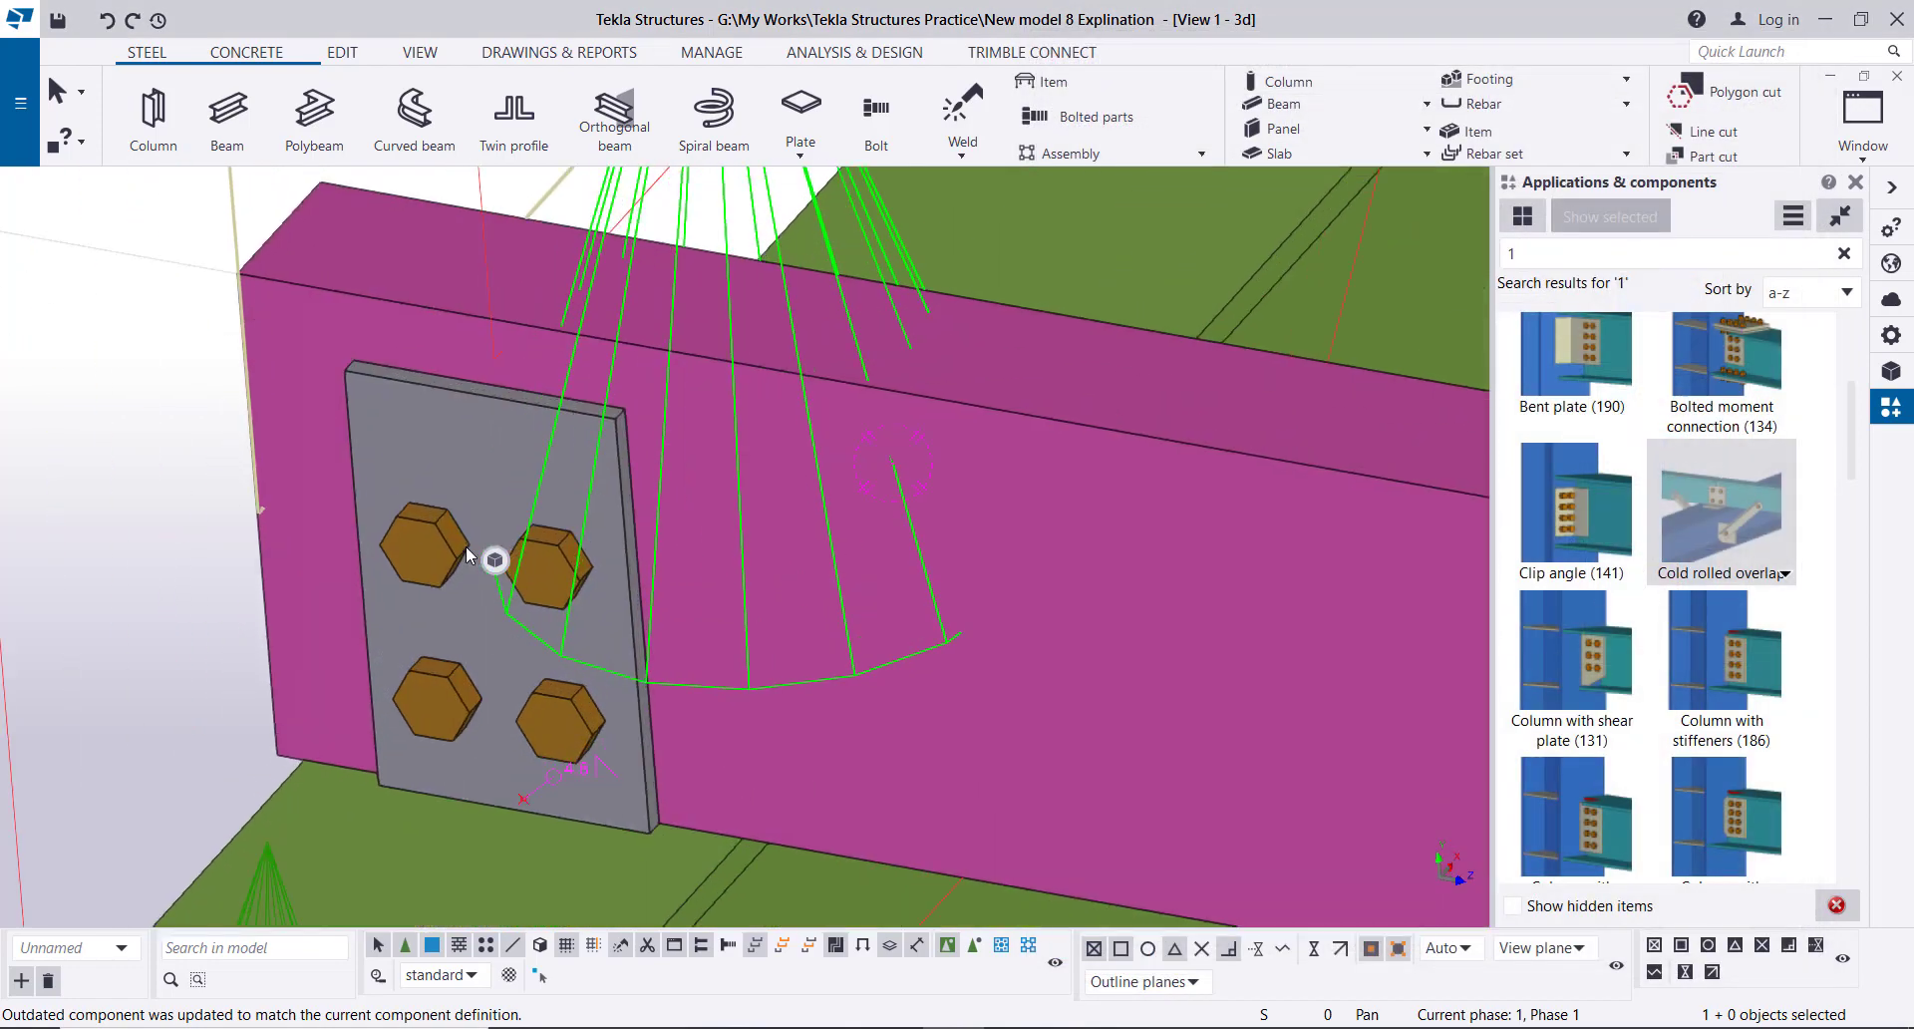
{"action": "scroll", "coordinate": [468, 544], "scroll_direction": "down", "scroll_amount": 8}
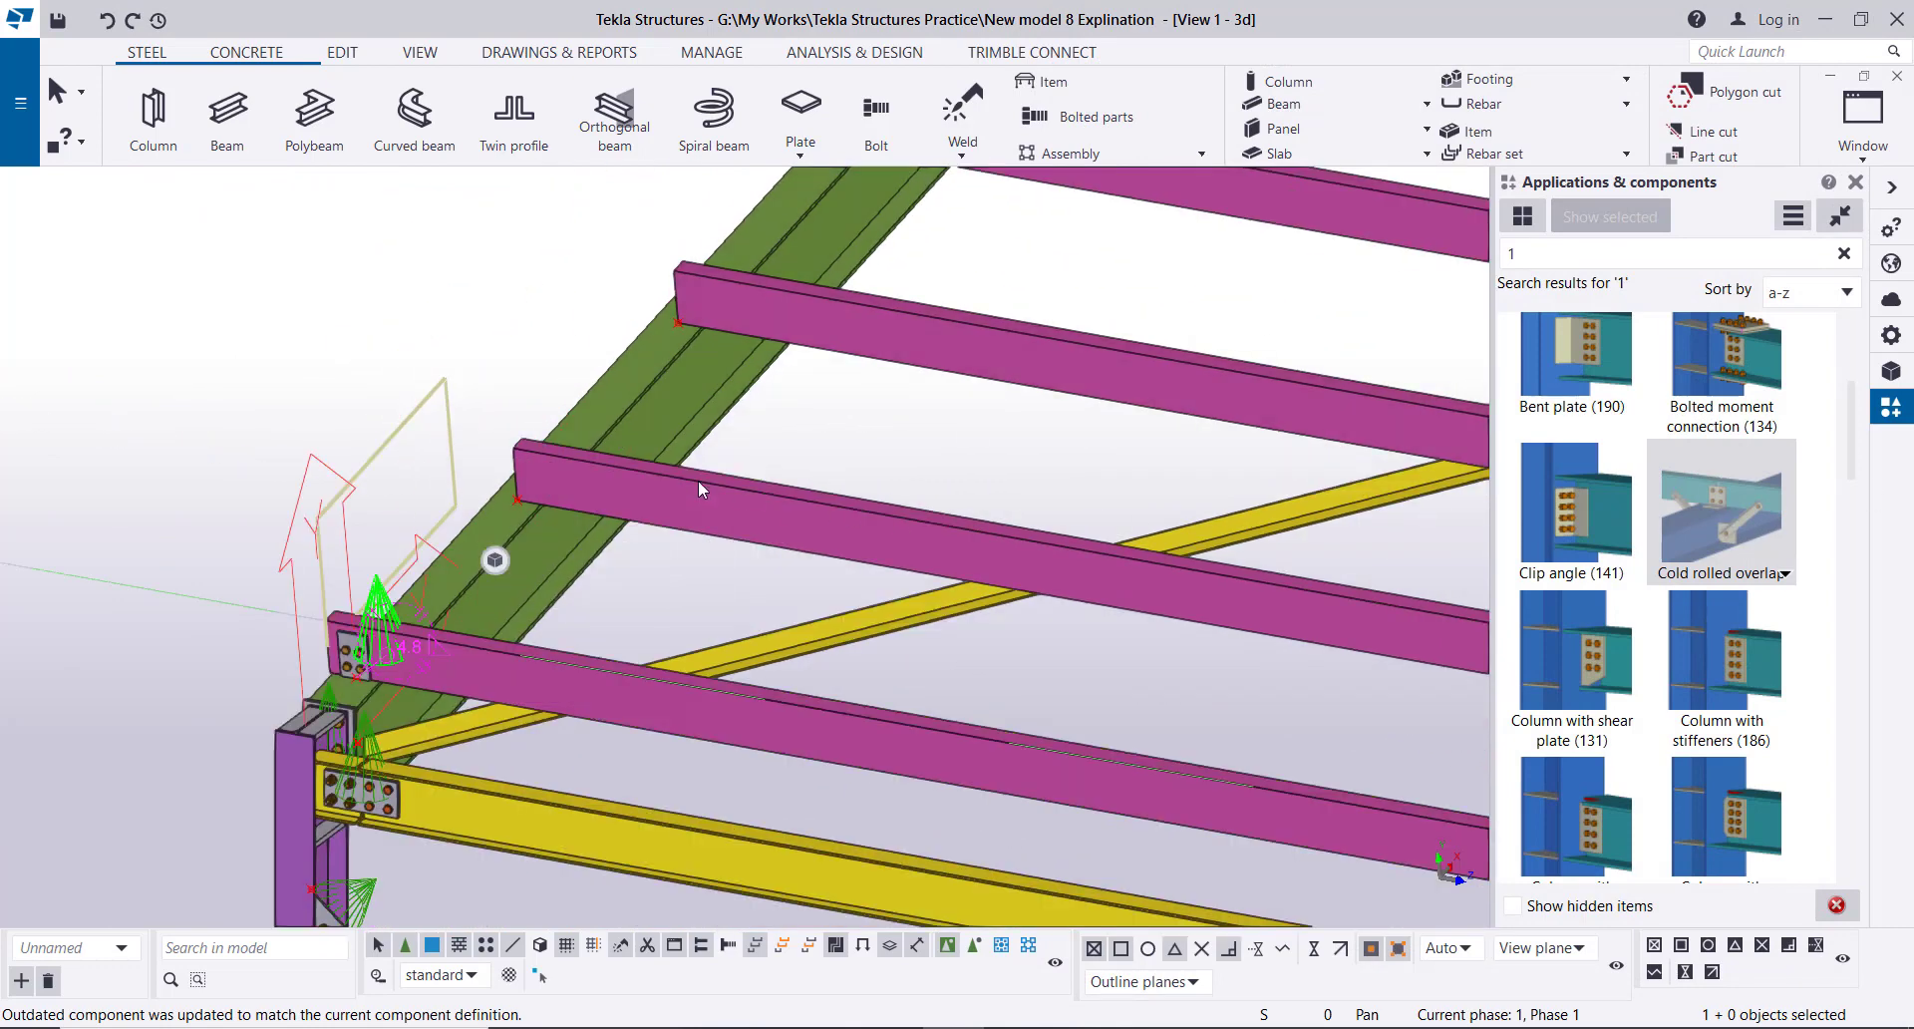
- Connect the second and third purlins from the eave to the grid 1 rafter with Cold rolled overlap cleats
{"action": "left_click", "coordinate": [545, 541]}
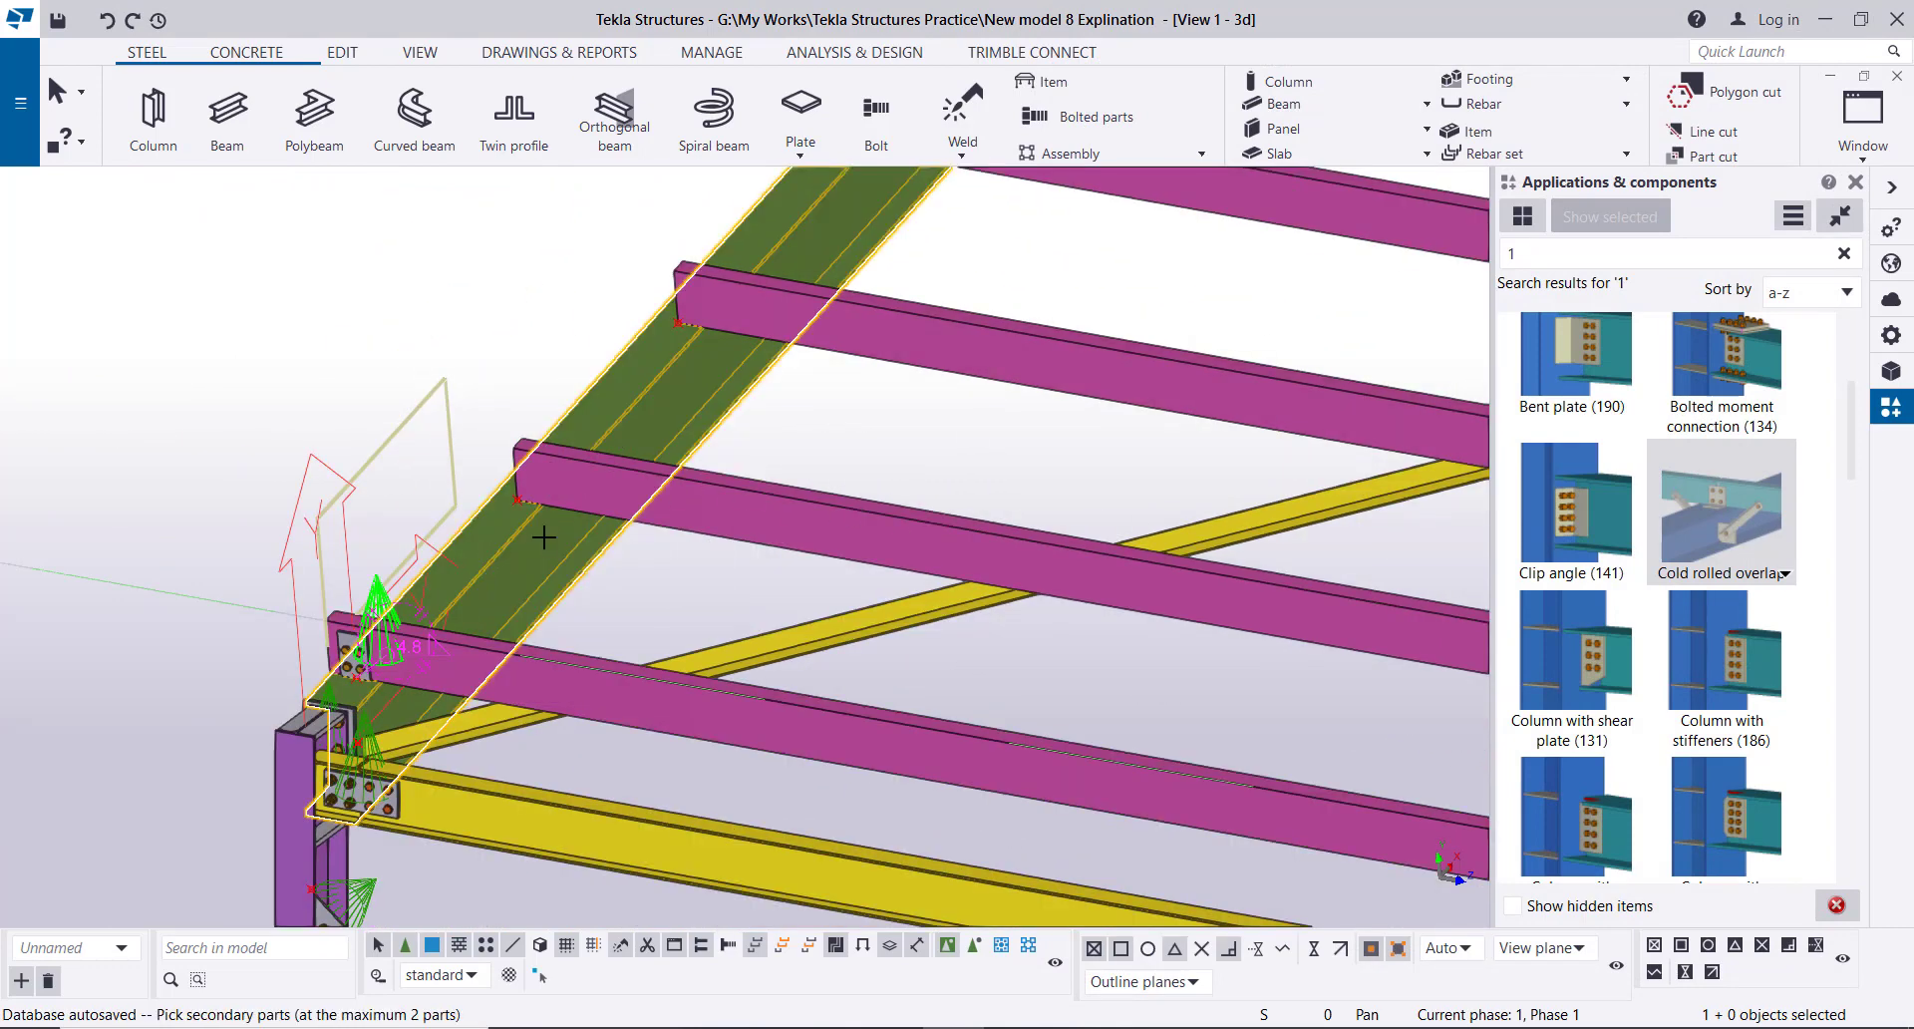
{"action": "left_click", "coordinate": [542, 465]}
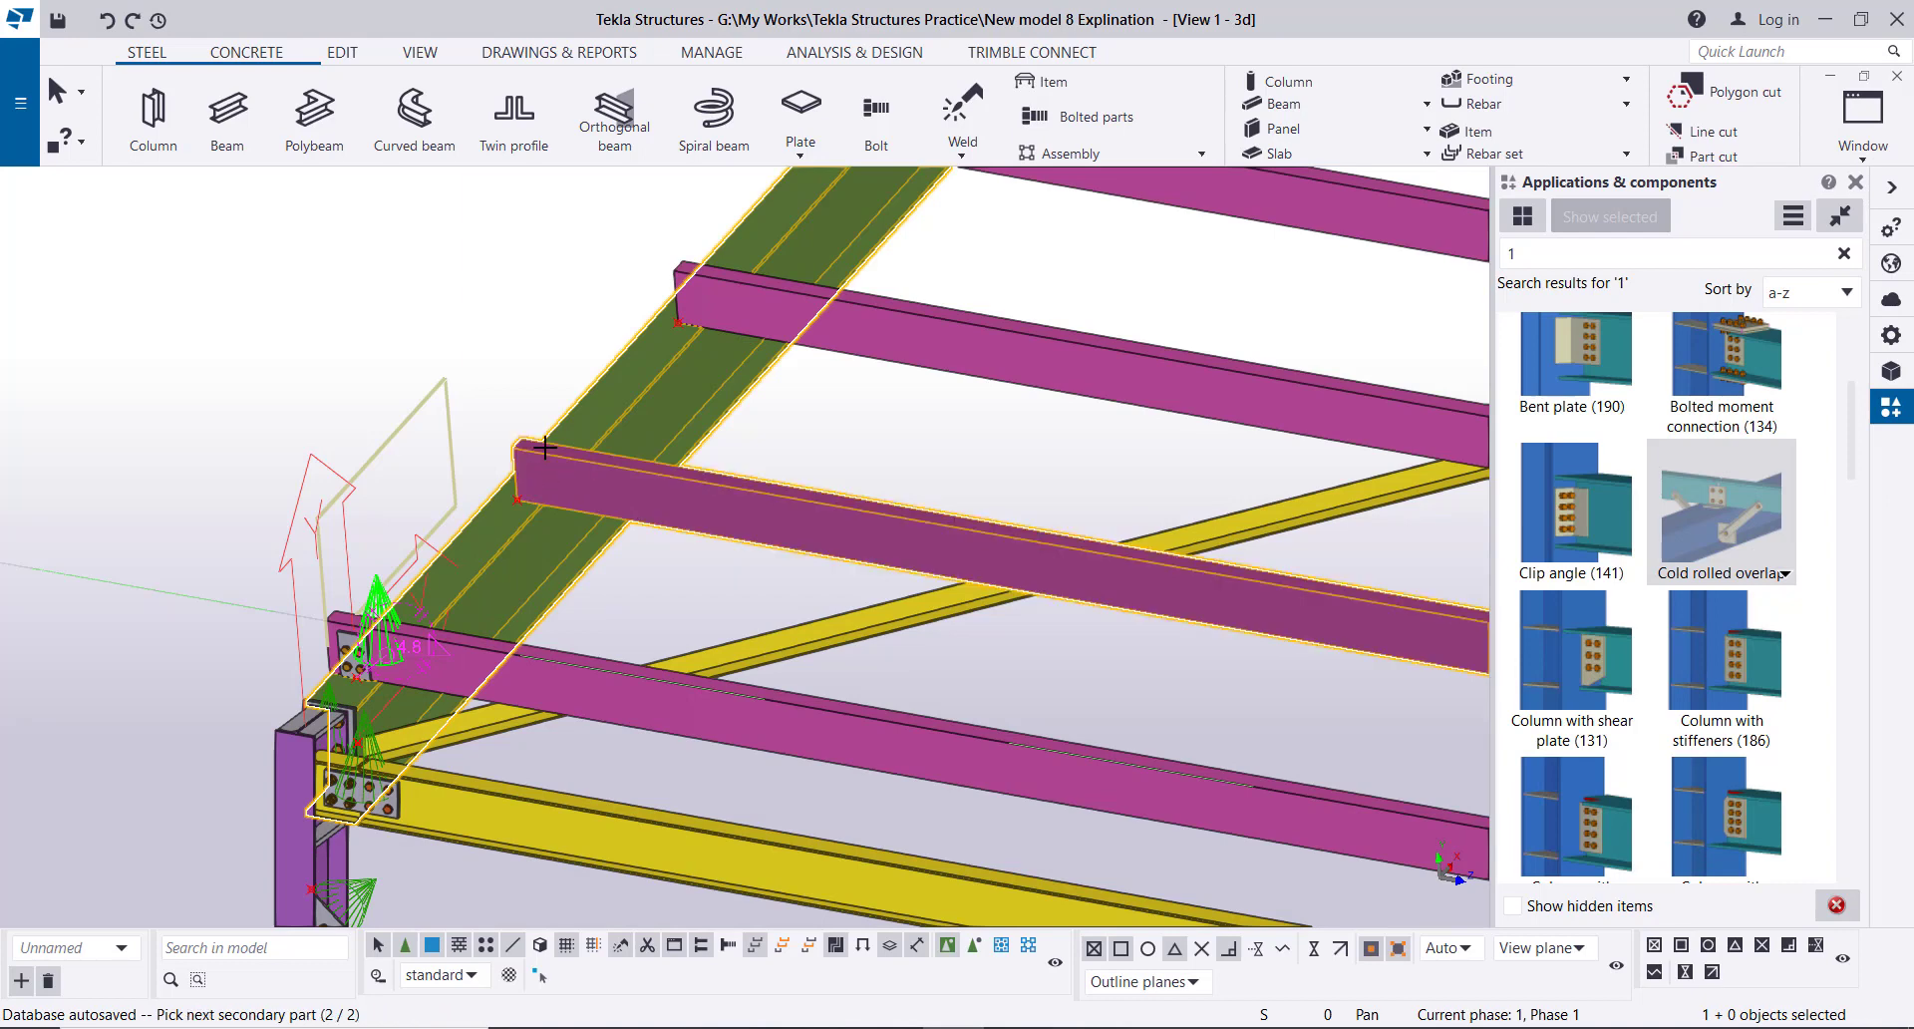
{"action": "middle_click", "coordinate": [510, 343]}
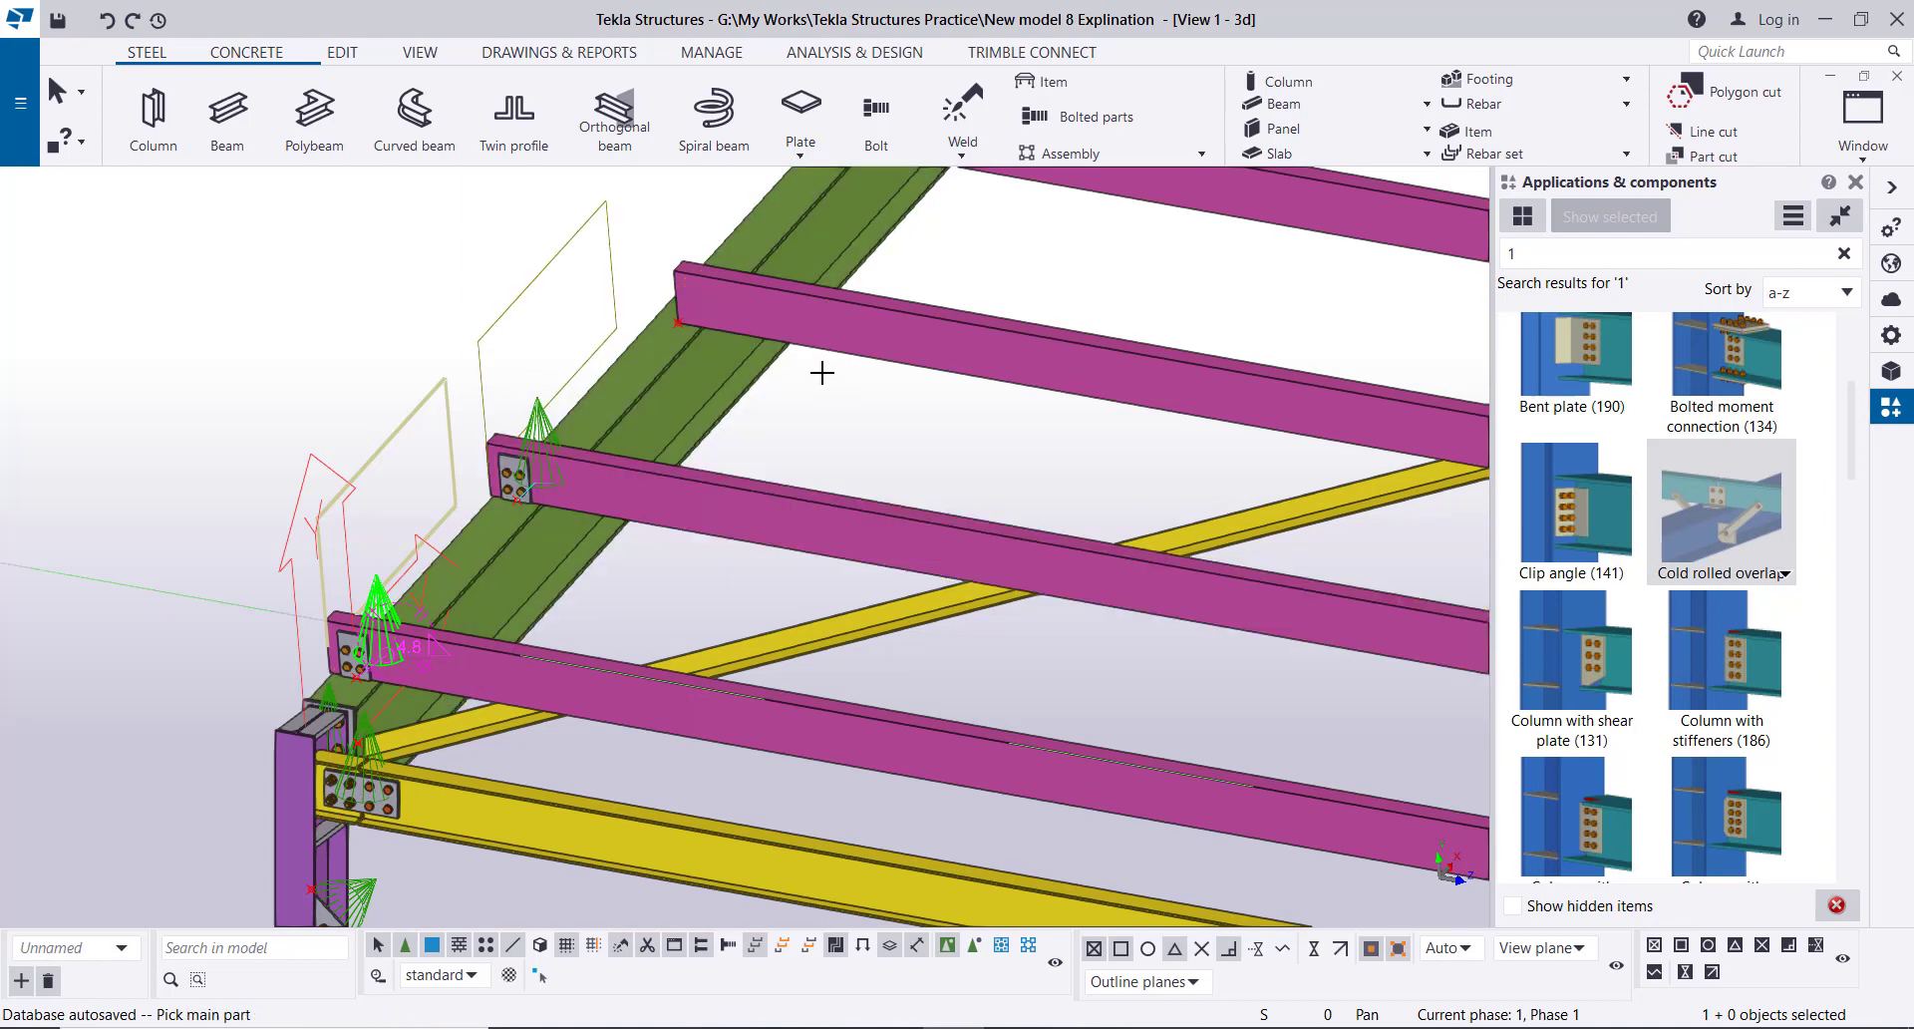
{"action": "left_click", "coordinate": [723, 314]}
{"action": "left_click", "coordinate": [721, 295]}
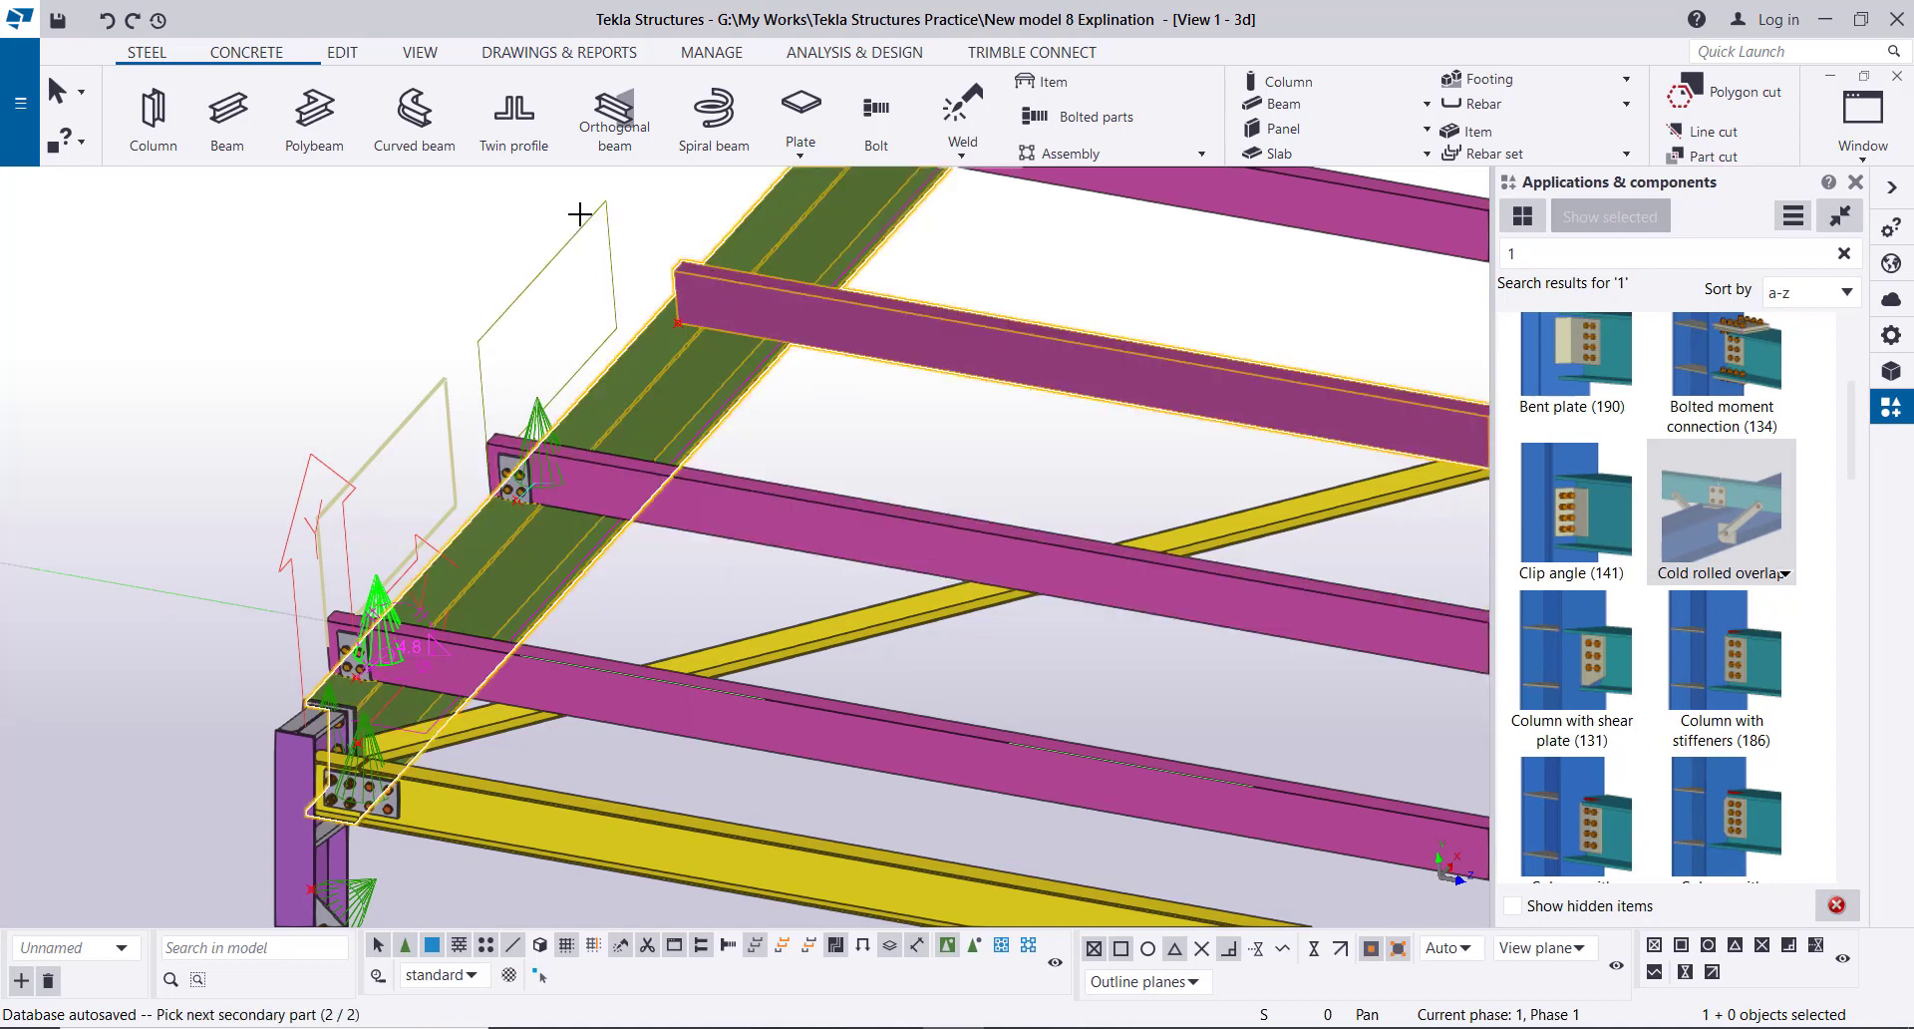
{"action": "middle_click", "coordinate": [551, 200]}
- Add Cold rolled overlap cleats joining the fourth and fifth purlins from the eave to the grid 1 rafter
{"action": "scroll", "coordinate": [727, 391], "scroll_direction": "down", "scroll_amount": 3}
{"action": "middle_click_drag", "start_coordinate": [743, 369], "coordinate": [660, 512]}
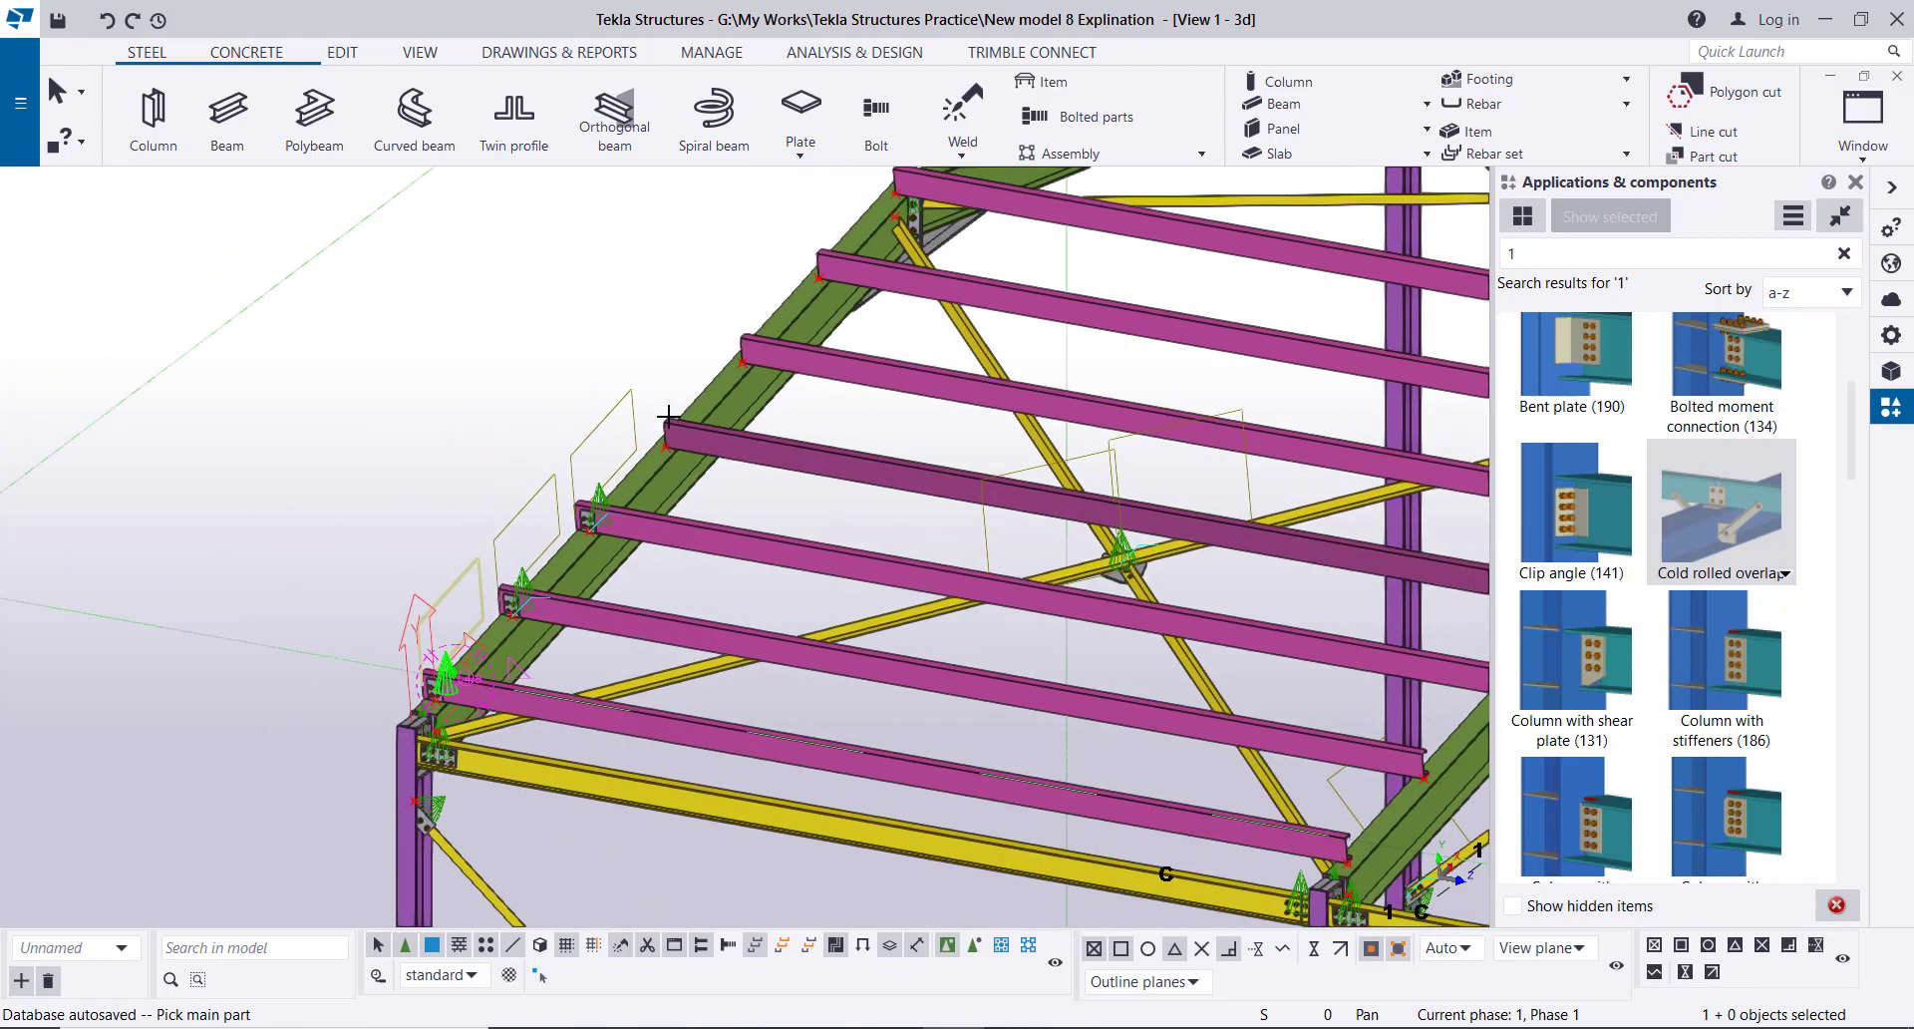
{"action": "scroll", "coordinate": [681, 497], "scroll_direction": "up", "scroll_amount": 3}
{"action": "left_click", "coordinate": [682, 497]}
{"action": "left_click", "coordinate": [681, 442]}
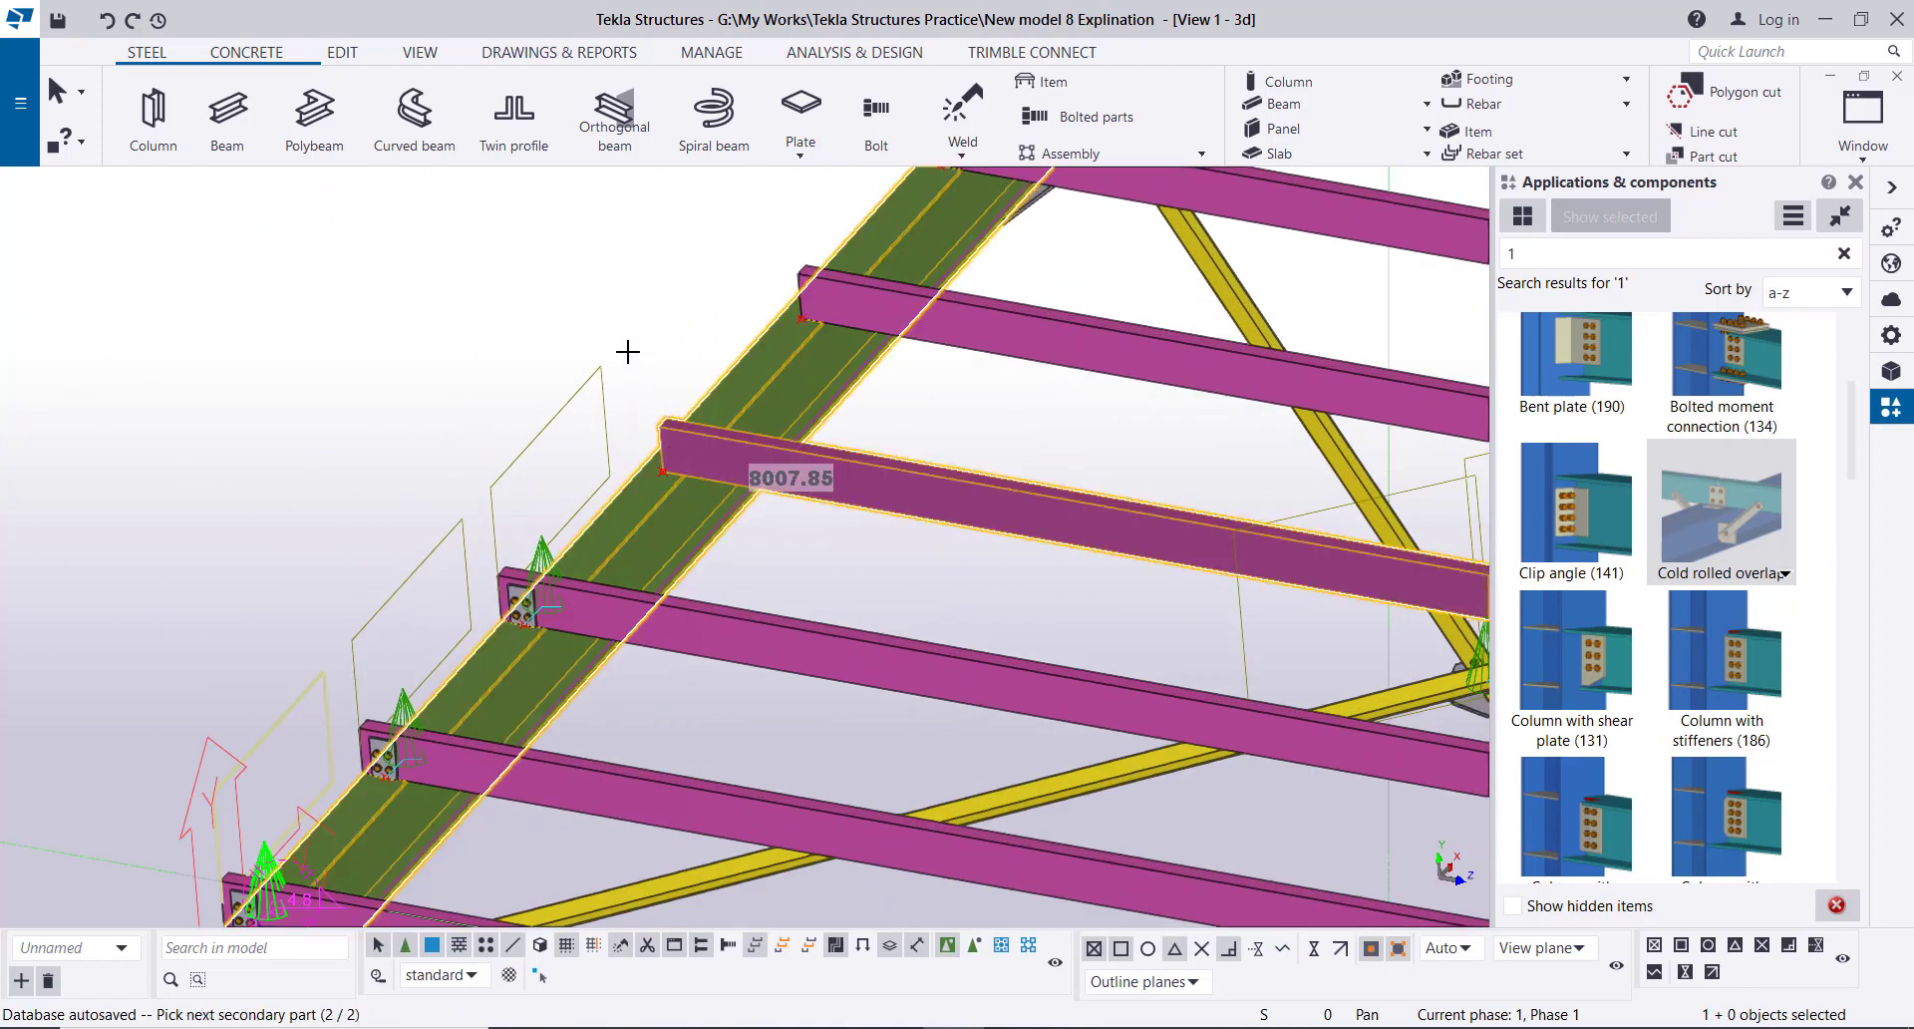
{"action": "middle_click", "coordinate": [628, 349]}
{"action": "scroll", "coordinate": [676, 648], "scroll_direction": "up", "scroll_amount": 4}
{"action": "left_click", "coordinate": [660, 625]}
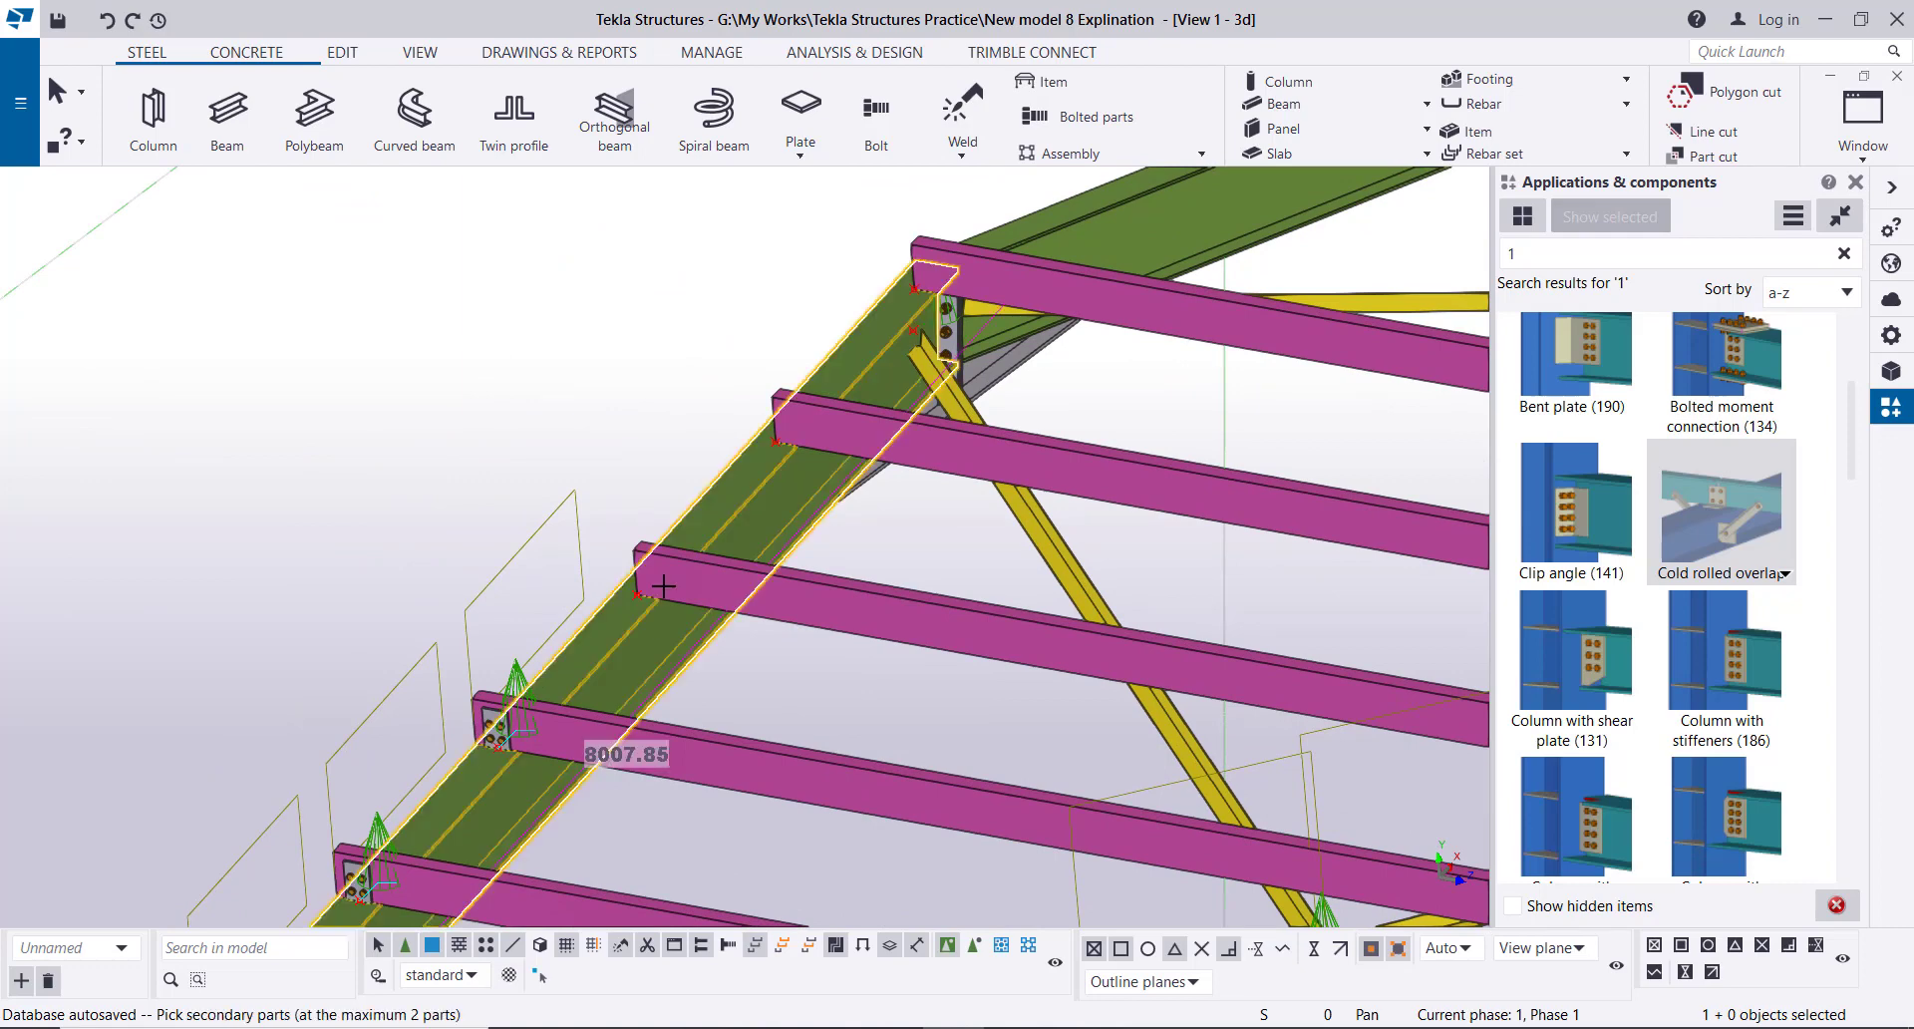
{"action": "left_click", "coordinate": [658, 563]}
{"action": "middle_click", "coordinate": [707, 440]}
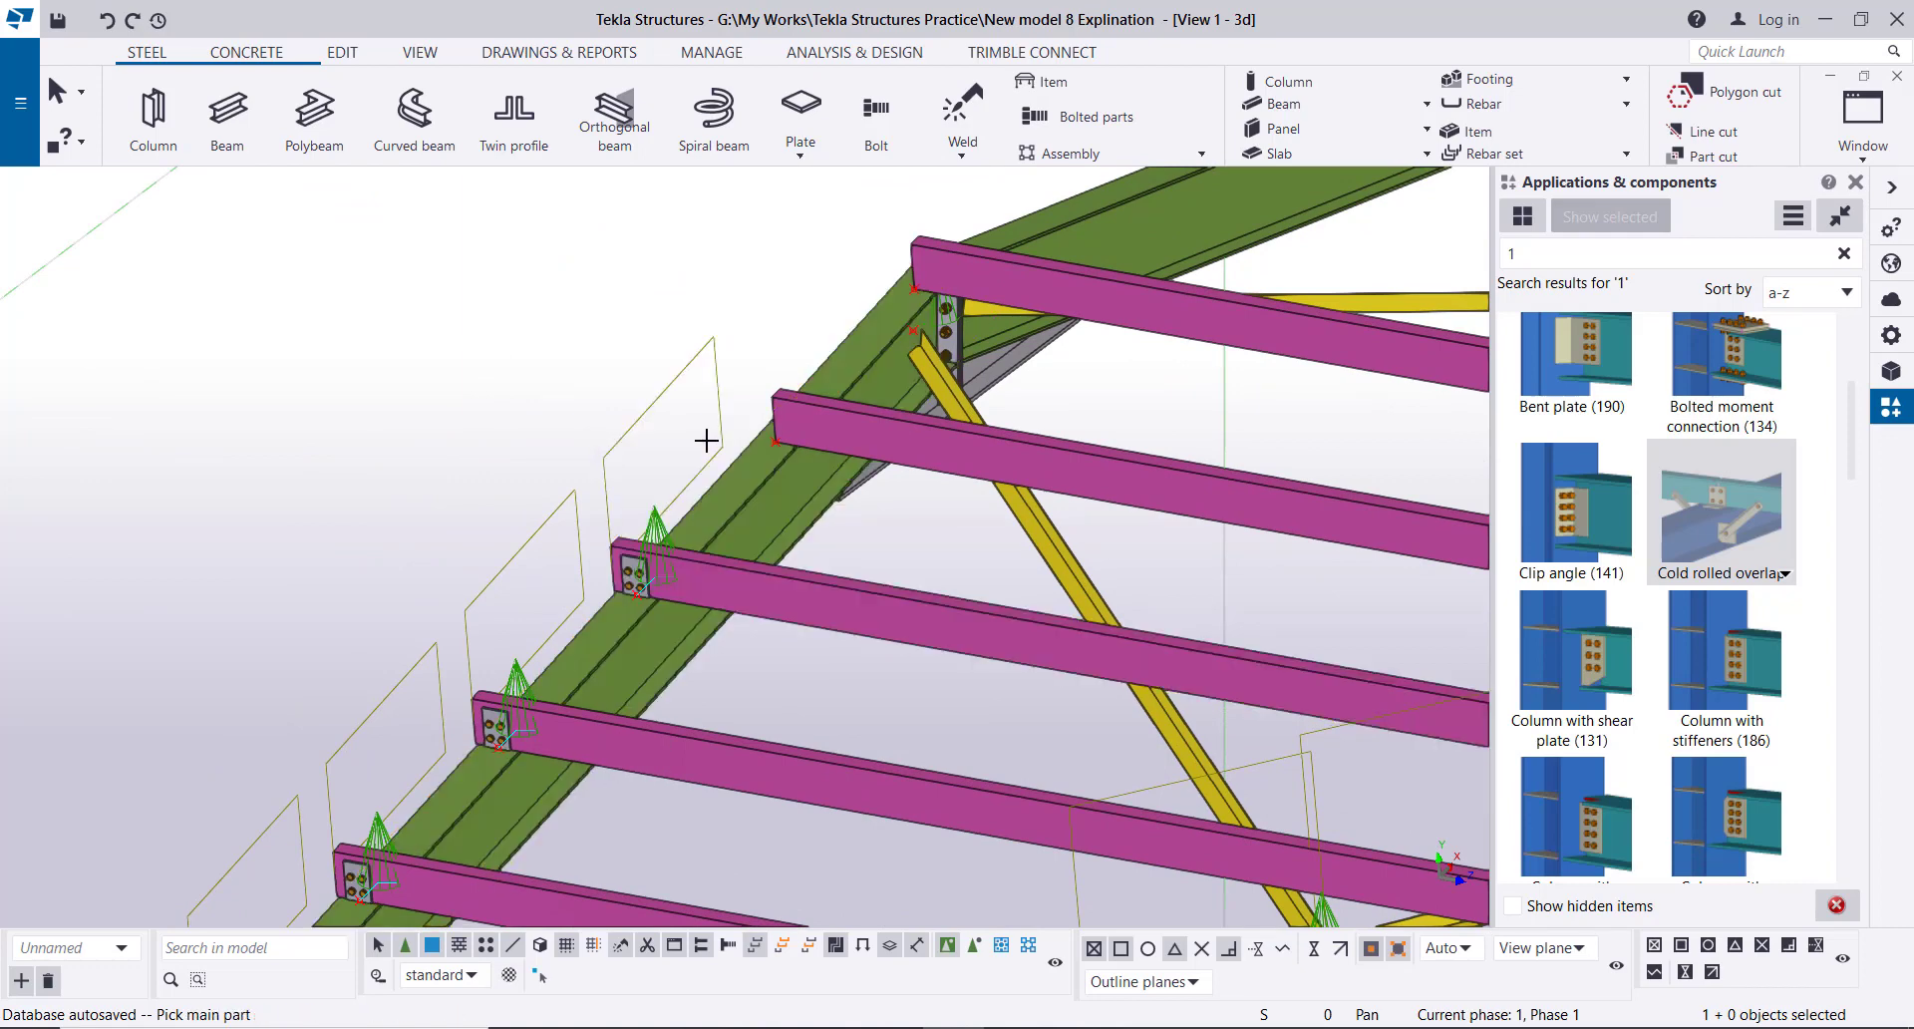
- Connect the sixth purlin and the topmost purlin to the grid 1 rafter with the same cleats and end the command
{"action": "left_click", "coordinate": [795, 477]}
{"action": "left_click", "coordinate": [800, 417]}
{"action": "middle_click", "coordinate": [660, 308]}
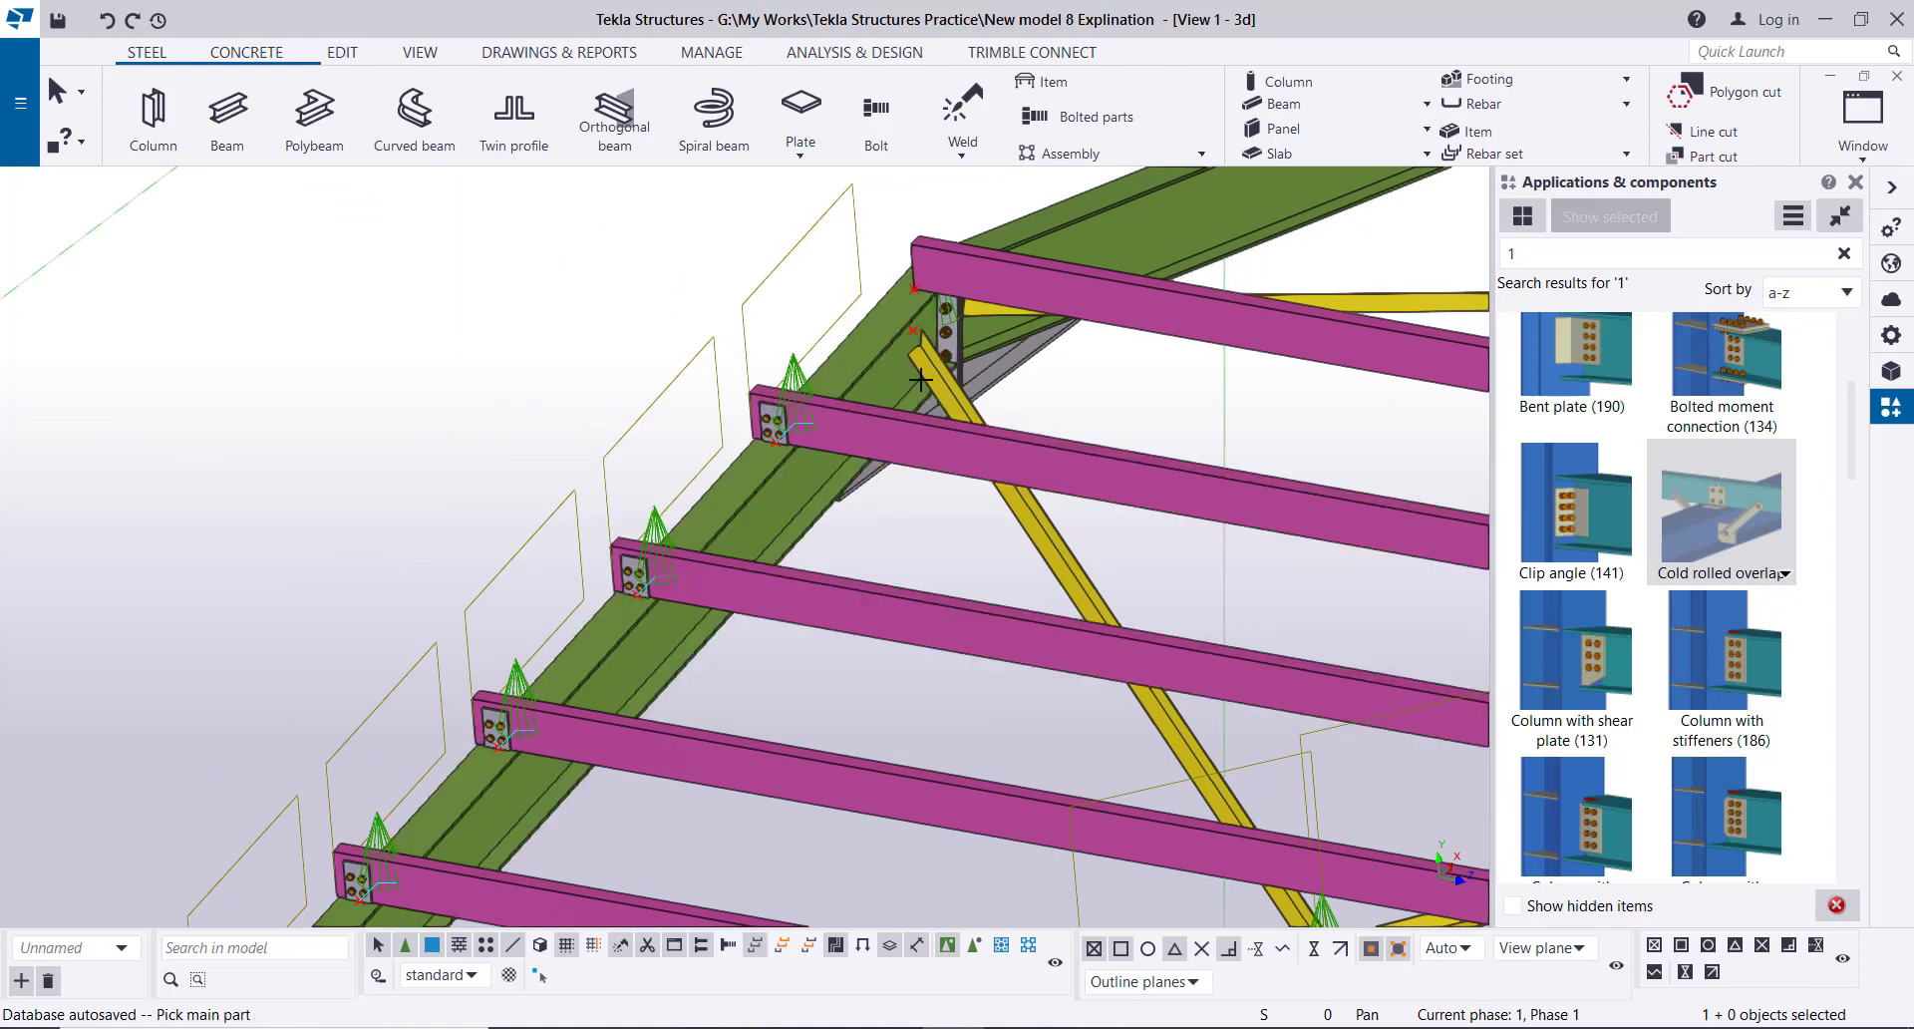
{"action": "middle_click_drag", "start_coordinate": [660, 308], "coordinate": [560, 614]}
{"action": "scroll", "coordinate": [756, 612], "scroll_direction": "up", "scroll_amount": 2}
{"action": "left_click", "coordinate": [777, 587]}
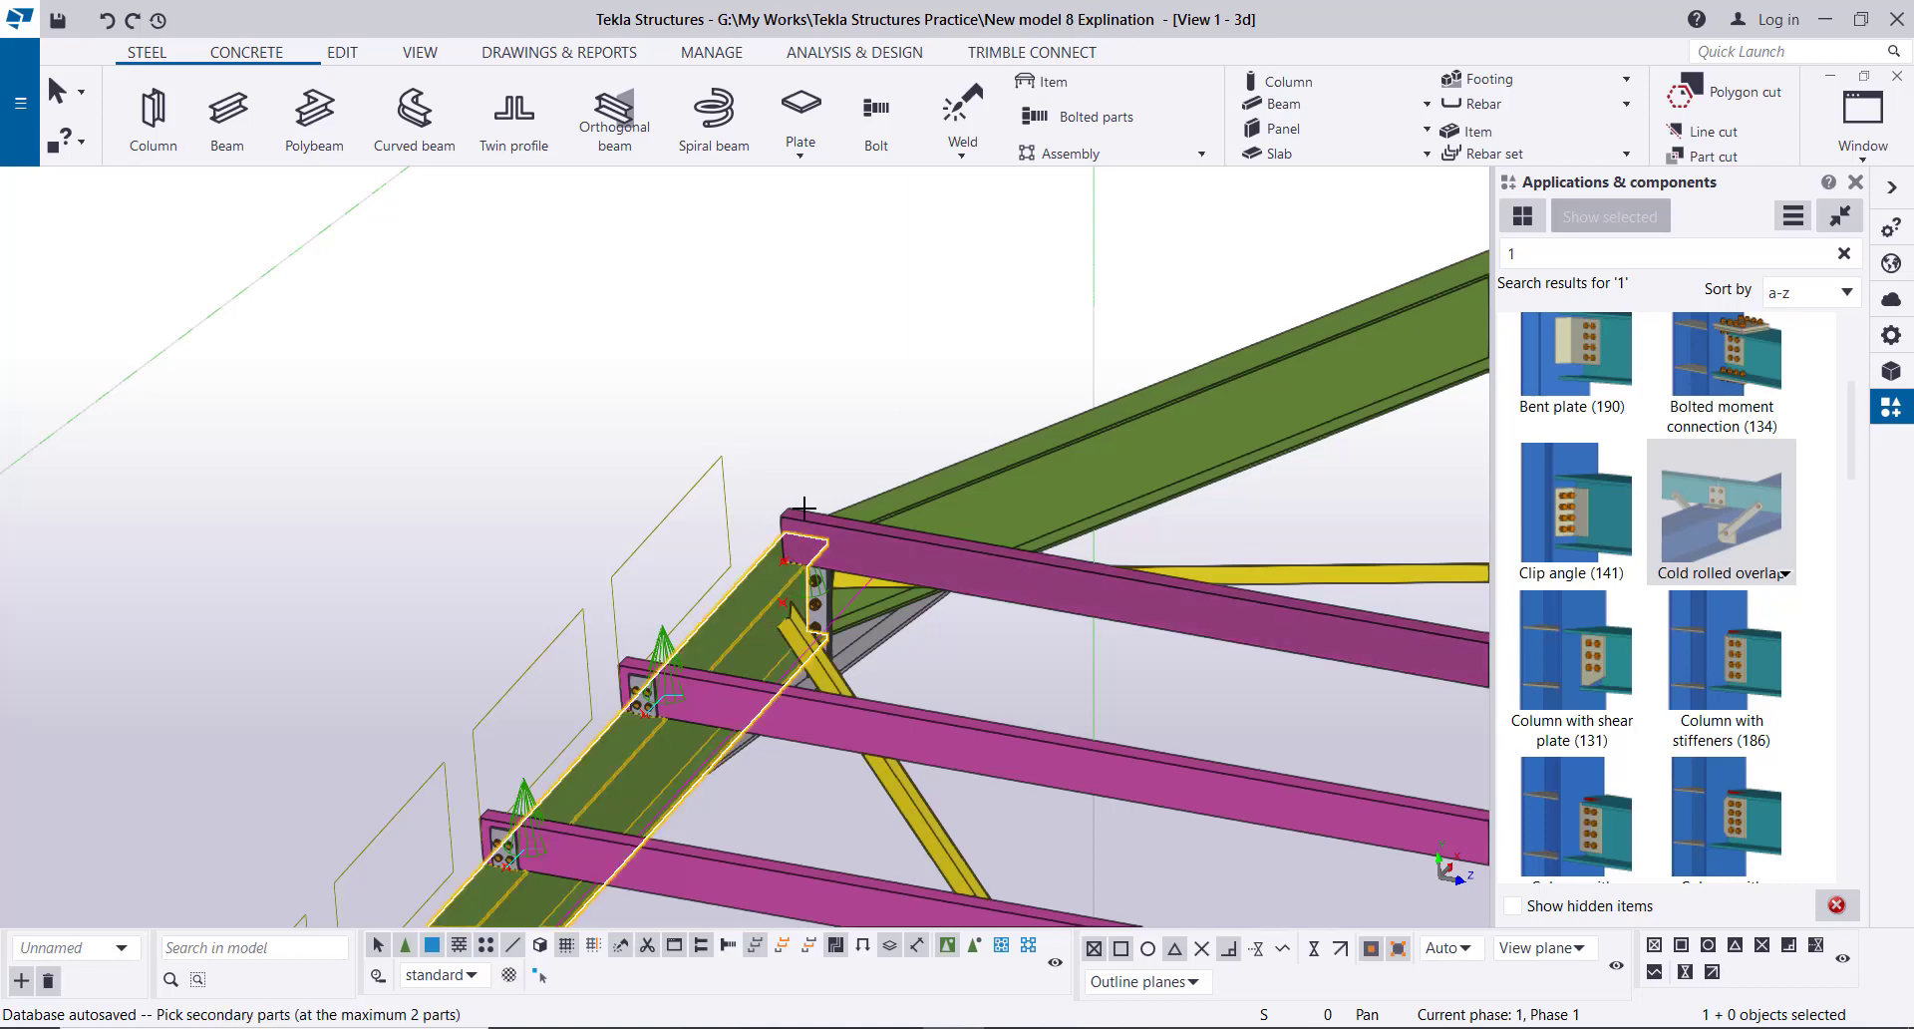
{"action": "left_click", "coordinate": [798, 505]}
{"action": "middle_click", "coordinate": [718, 368]}
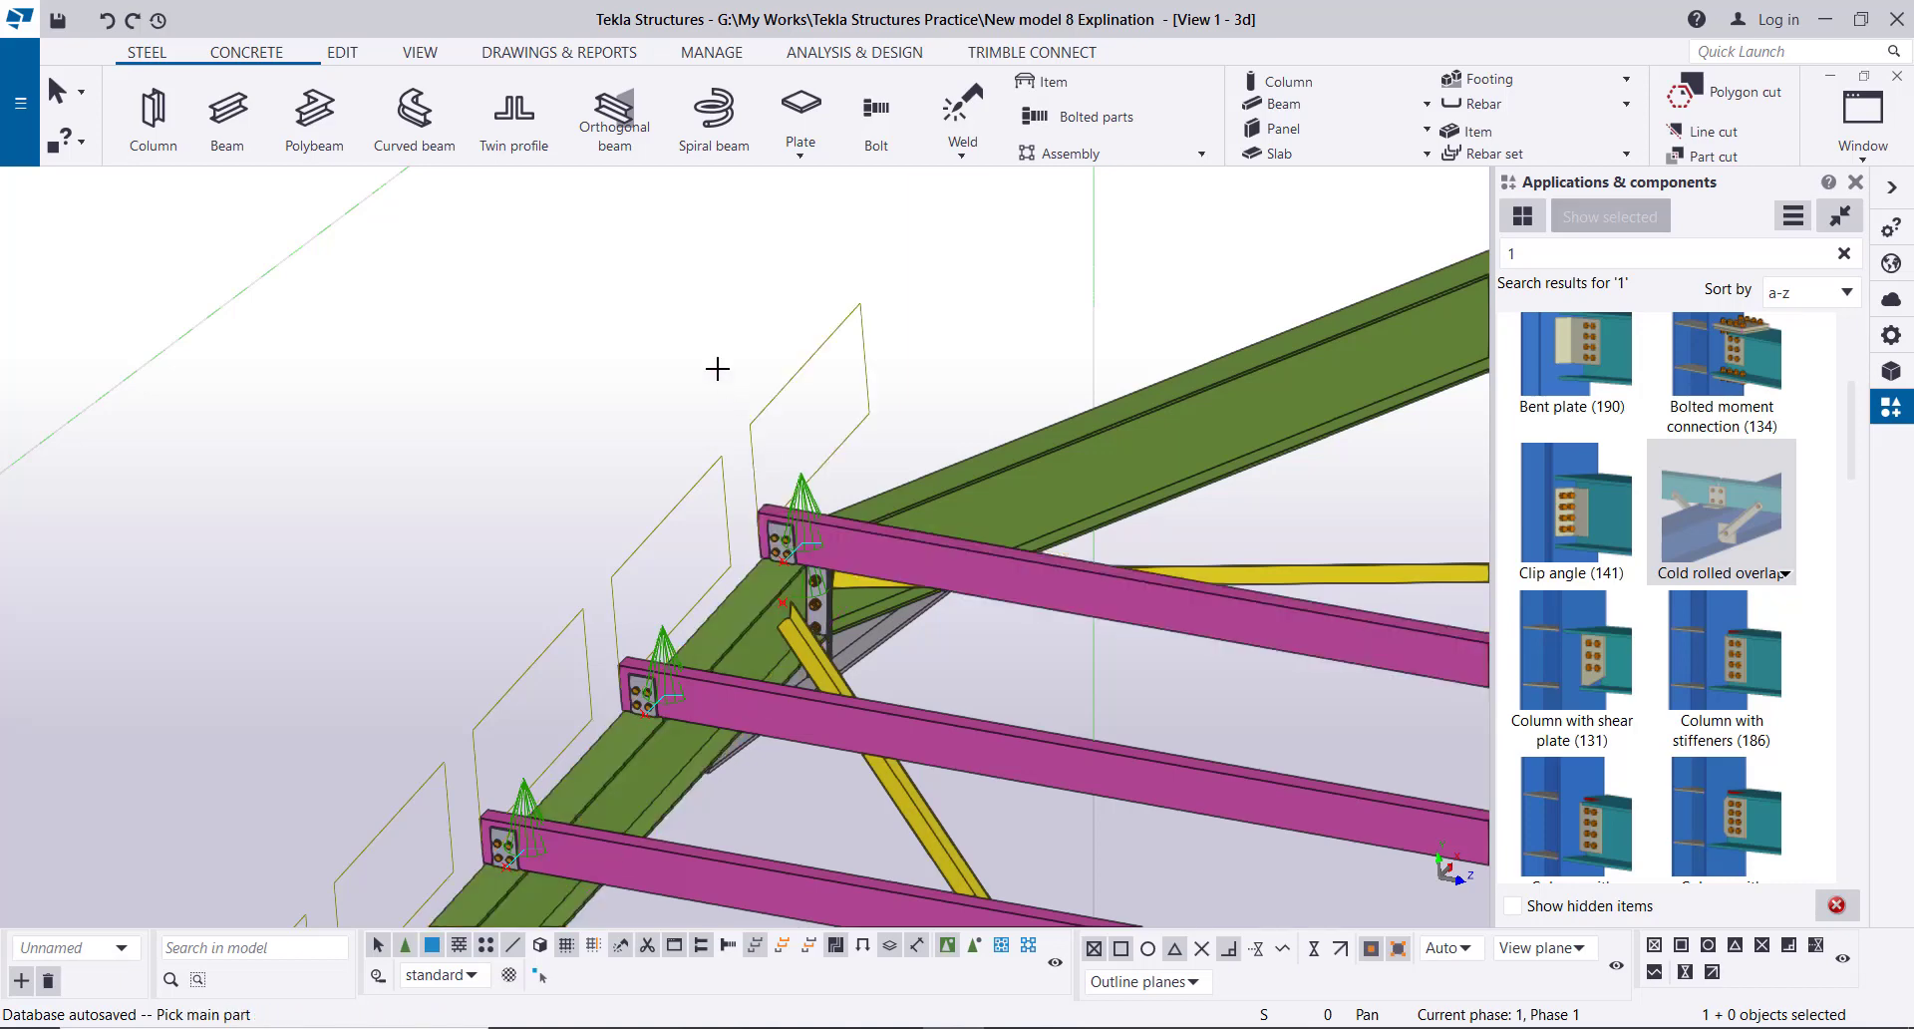
{"action": "scroll", "coordinate": [846, 419], "scroll_direction": "down", "scroll_amount": 5}
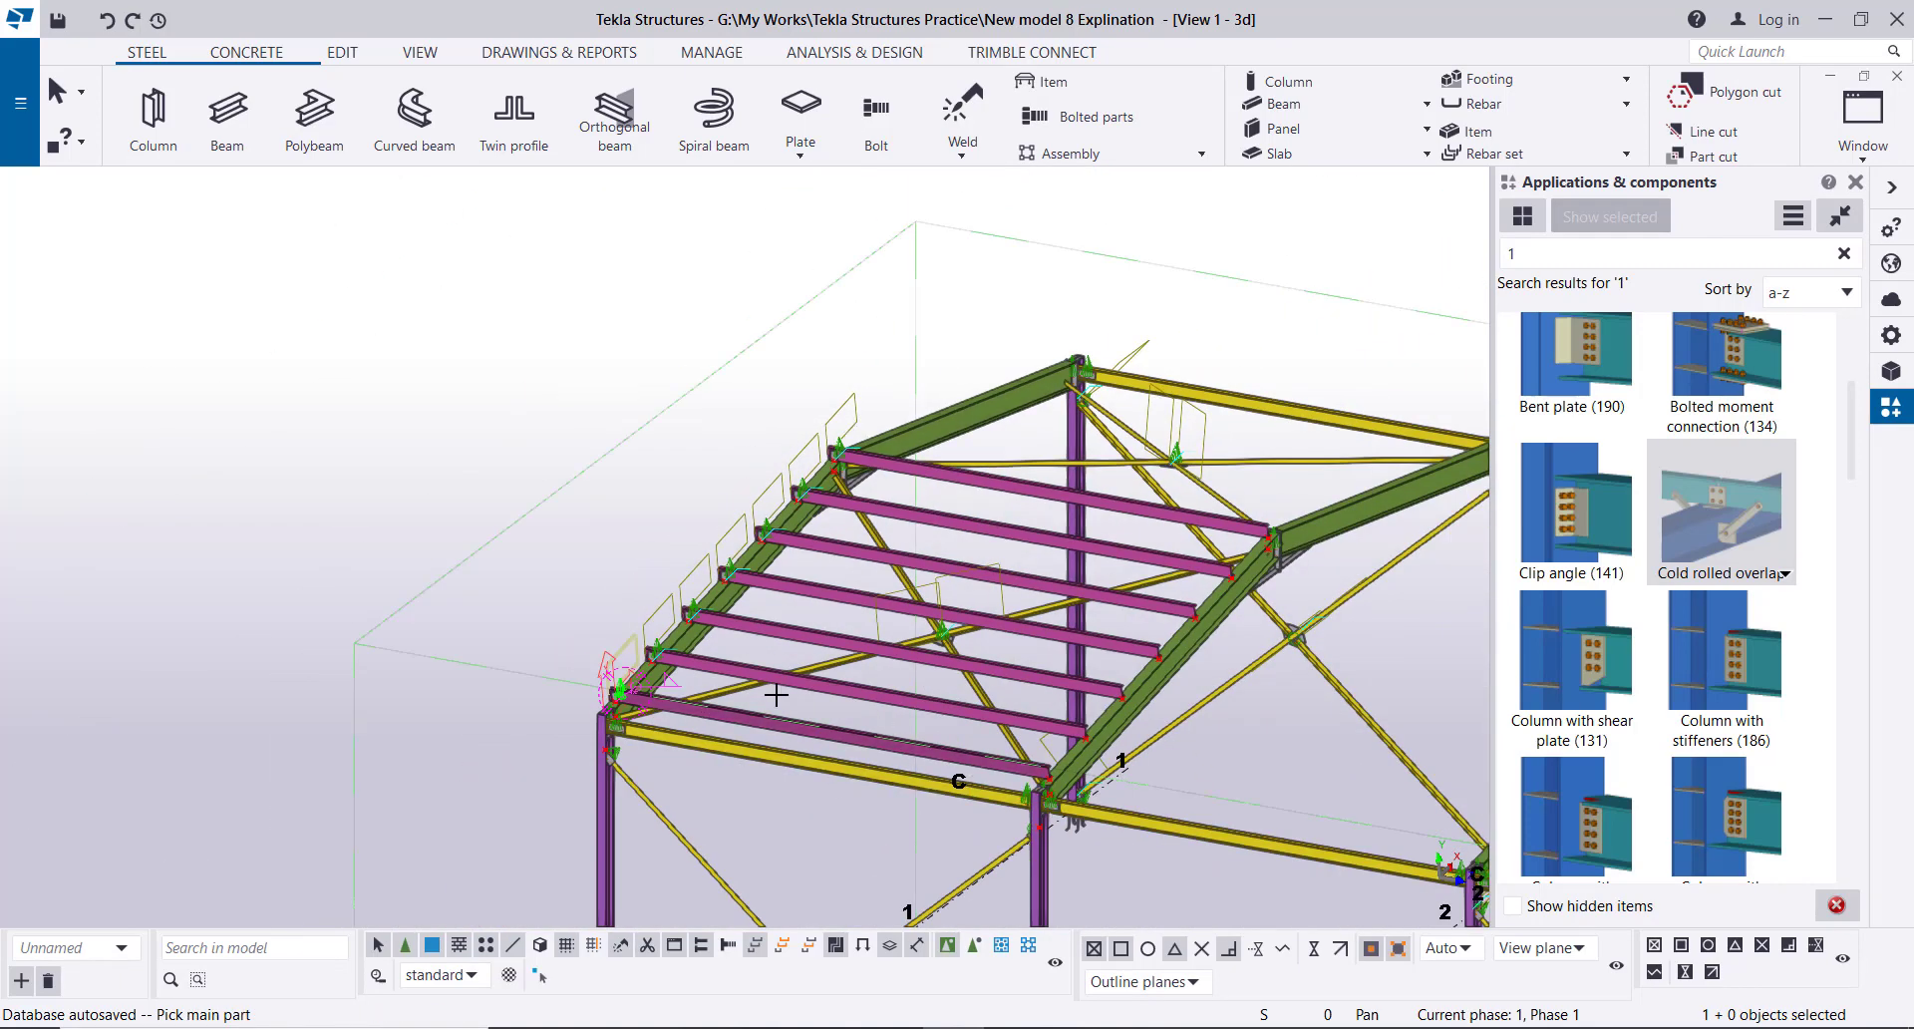
{"action": "scroll", "coordinate": [887, 788], "scroll_direction": "up", "scroll_amount": 1}
{"action": "right_click", "coordinate": [404, 365]}
{"action": "left_click", "coordinate": [423, 377]}
- Copy the seven purlins between grids 1 and 2 into the next two bays, using grid points 1, 2 and 3 as references
{"action": "middle_click_drag", "start_coordinate": [782, 772], "coordinate": [635, 620]}
{"action": "left_click", "coordinate": [663, 582]}
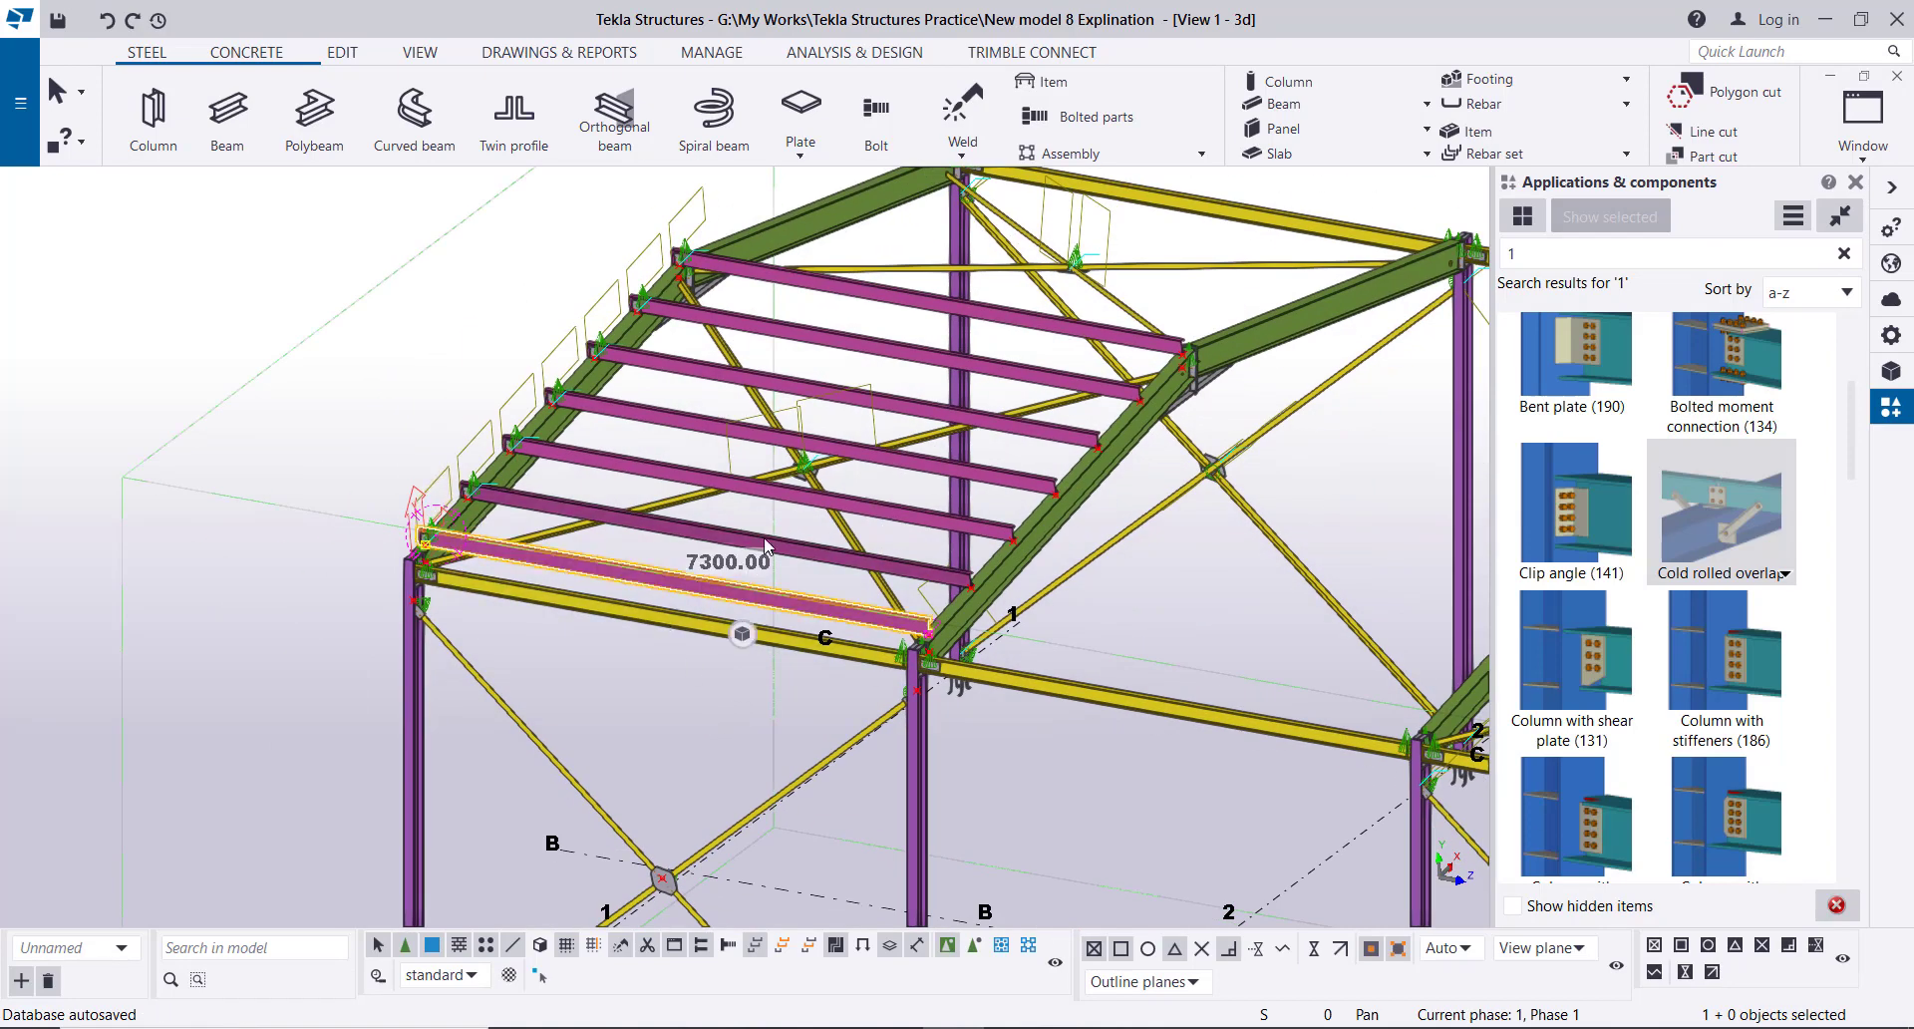
{"action": "left_click", "coordinate": [770, 540], "text": "ctrl"}
{"action": "left_click", "coordinate": [830, 503], "text": "ctrl"}
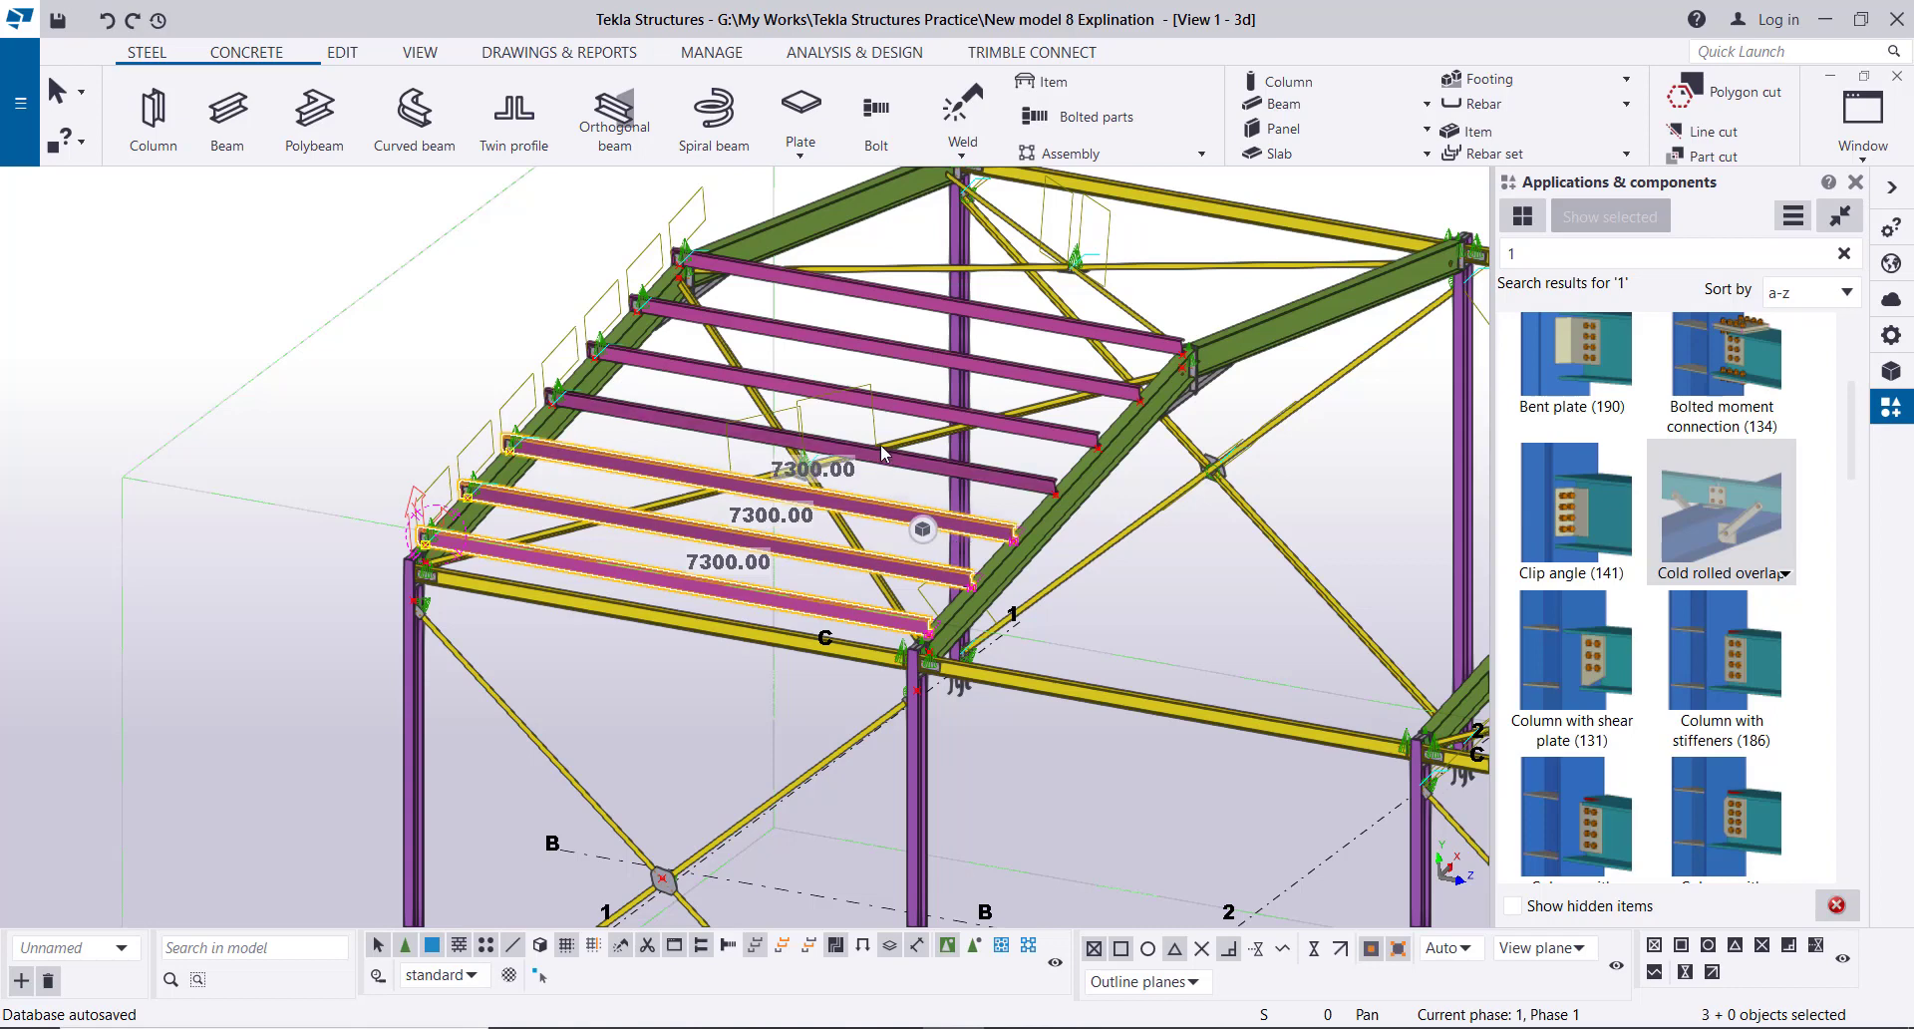
{"action": "left_click", "coordinate": [890, 453], "text": "ctrl"}
{"action": "left_click", "coordinate": [929, 376], "text": "ctrl"}
{"action": "left_click", "coordinate": [963, 323], "text": "ctrl"}
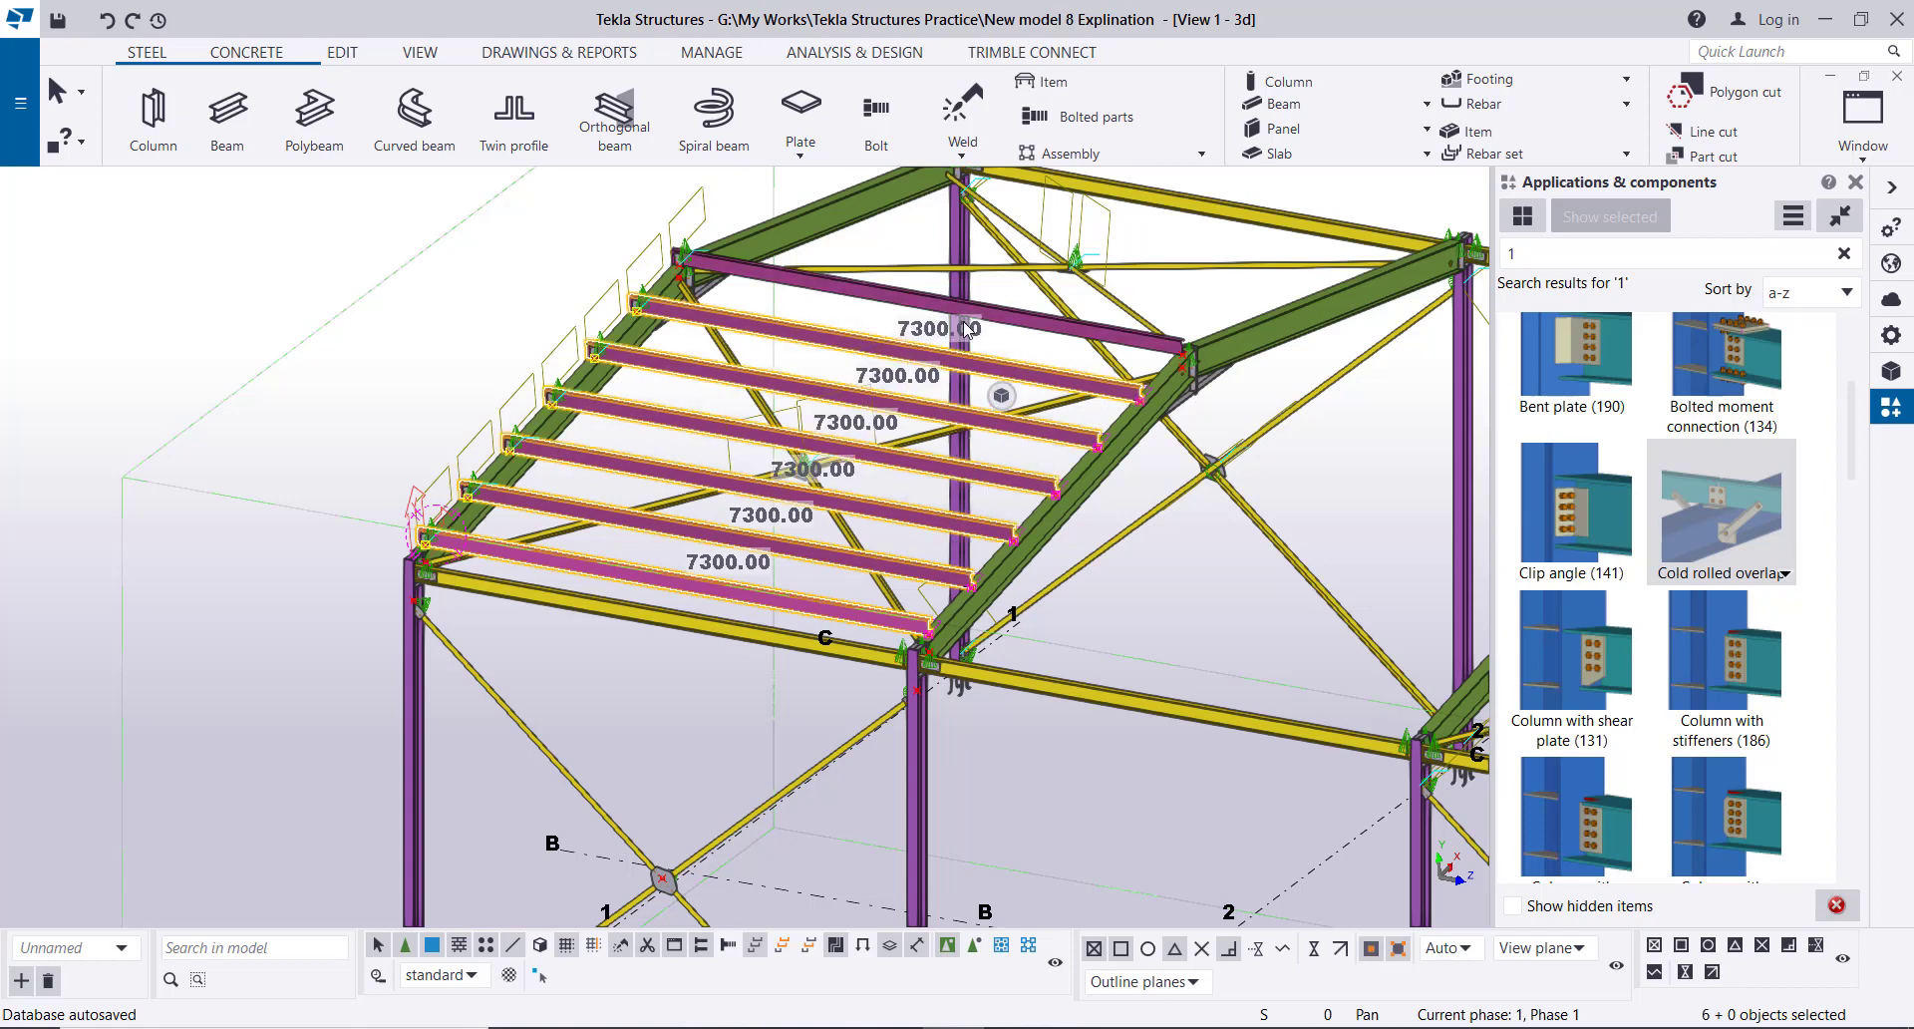
{"action": "left_click", "coordinate": [967, 311], "text": "ctrl"}
{"action": "scroll", "coordinate": [997, 299], "scroll_direction": "down", "scroll_amount": 4}
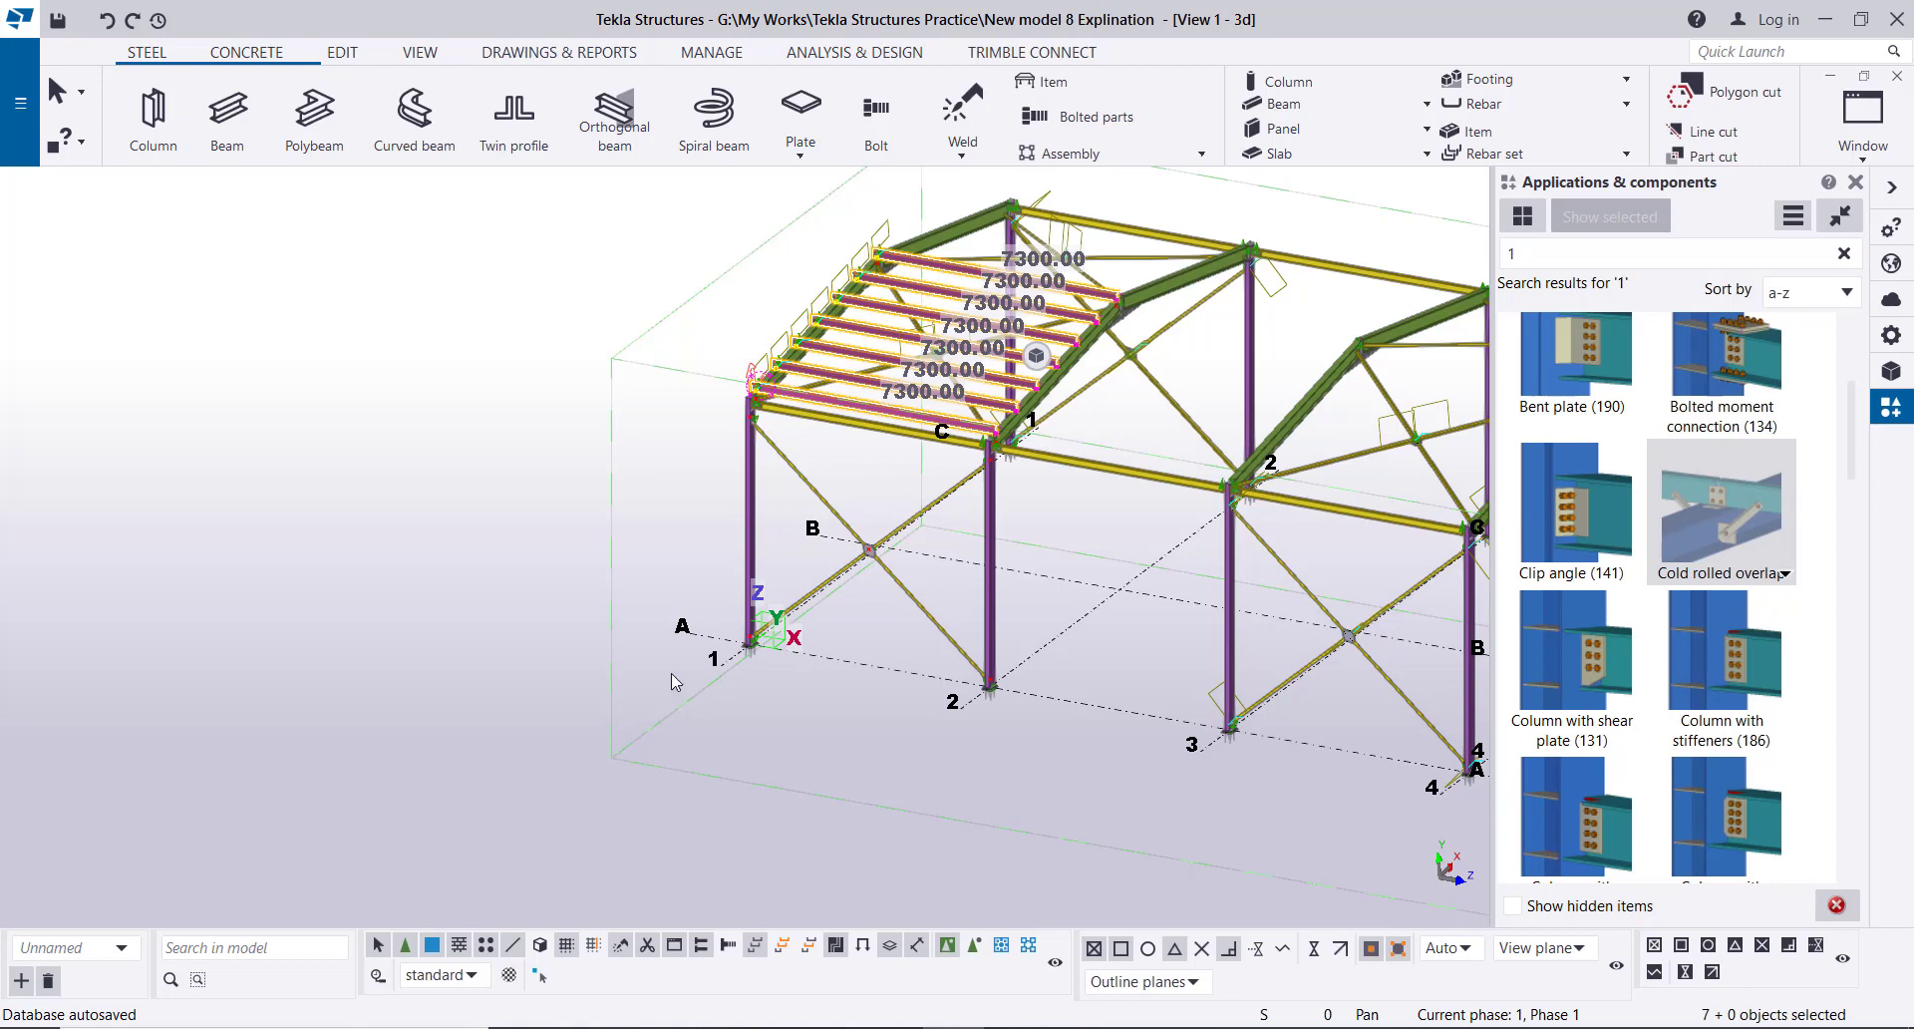
{"action": "right_click", "coordinate": [349, 431]}
{"action": "left_click", "coordinate": [423, 475]}
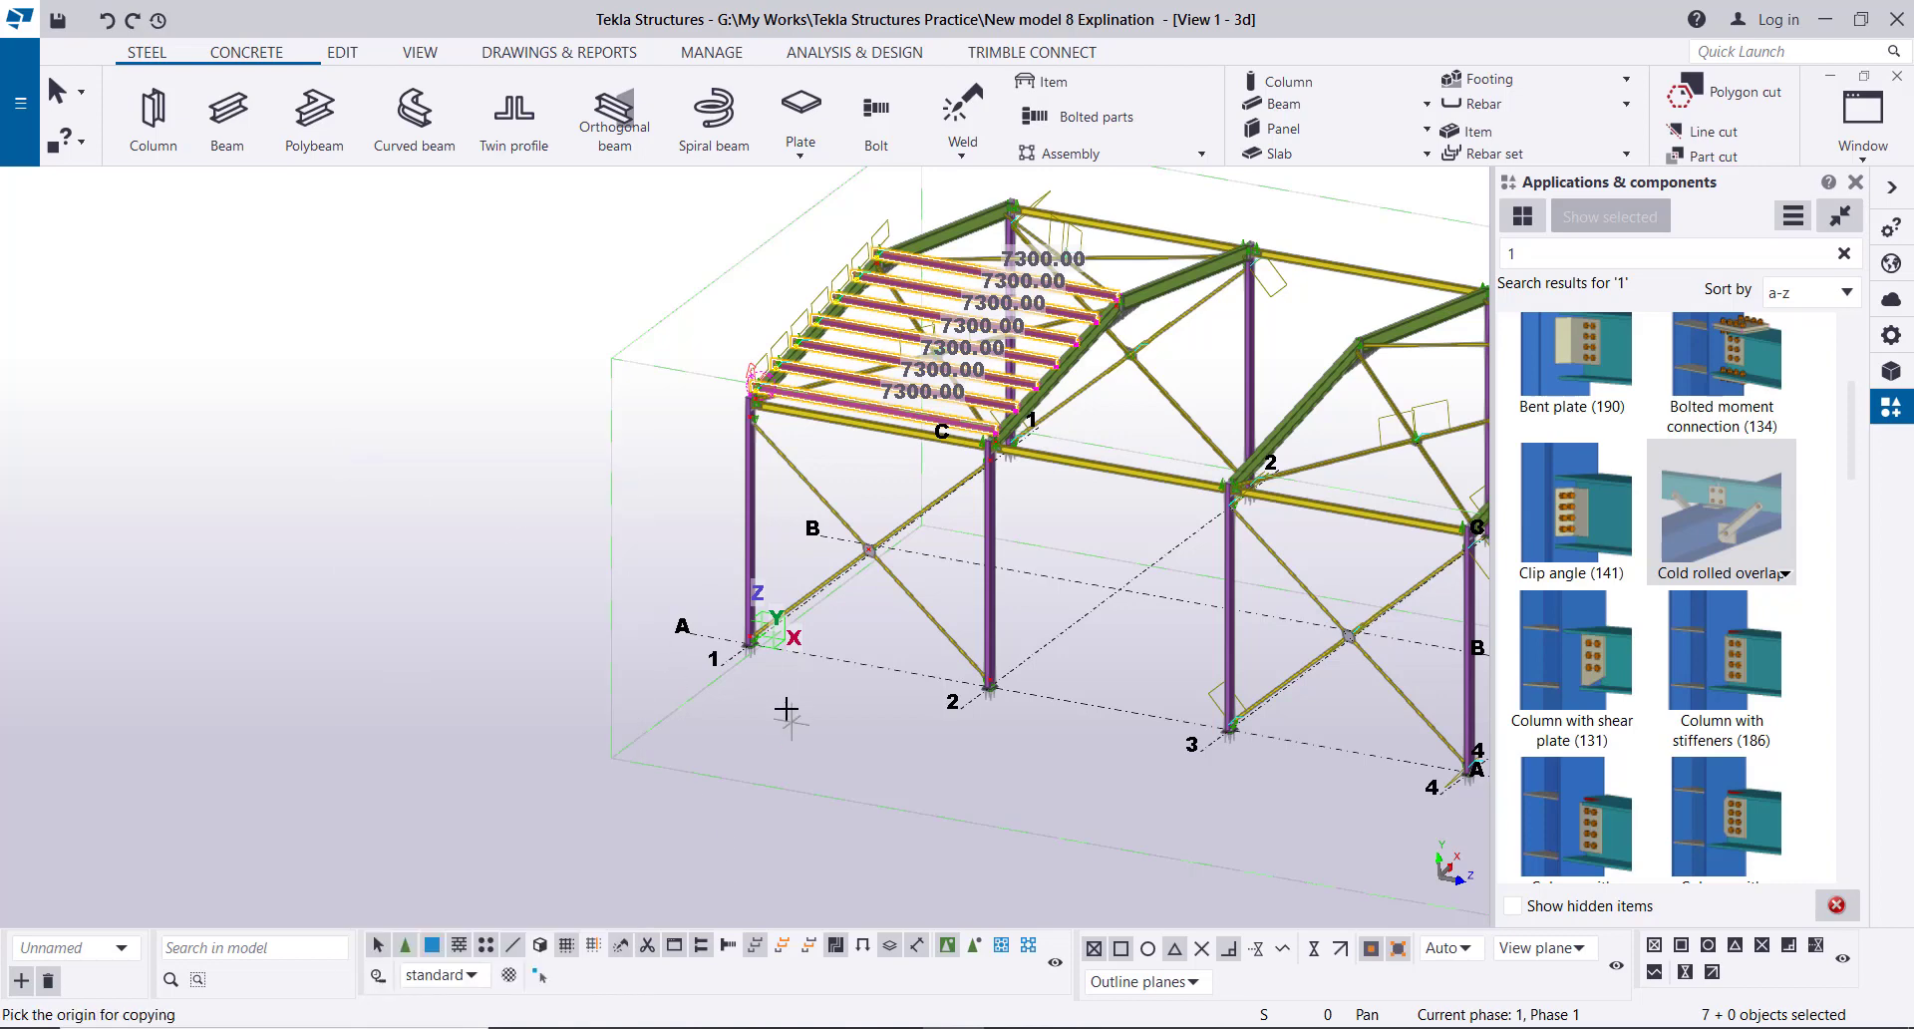
{"action": "scroll", "coordinate": [782, 696], "scroll_direction": "up", "scroll_amount": 3}
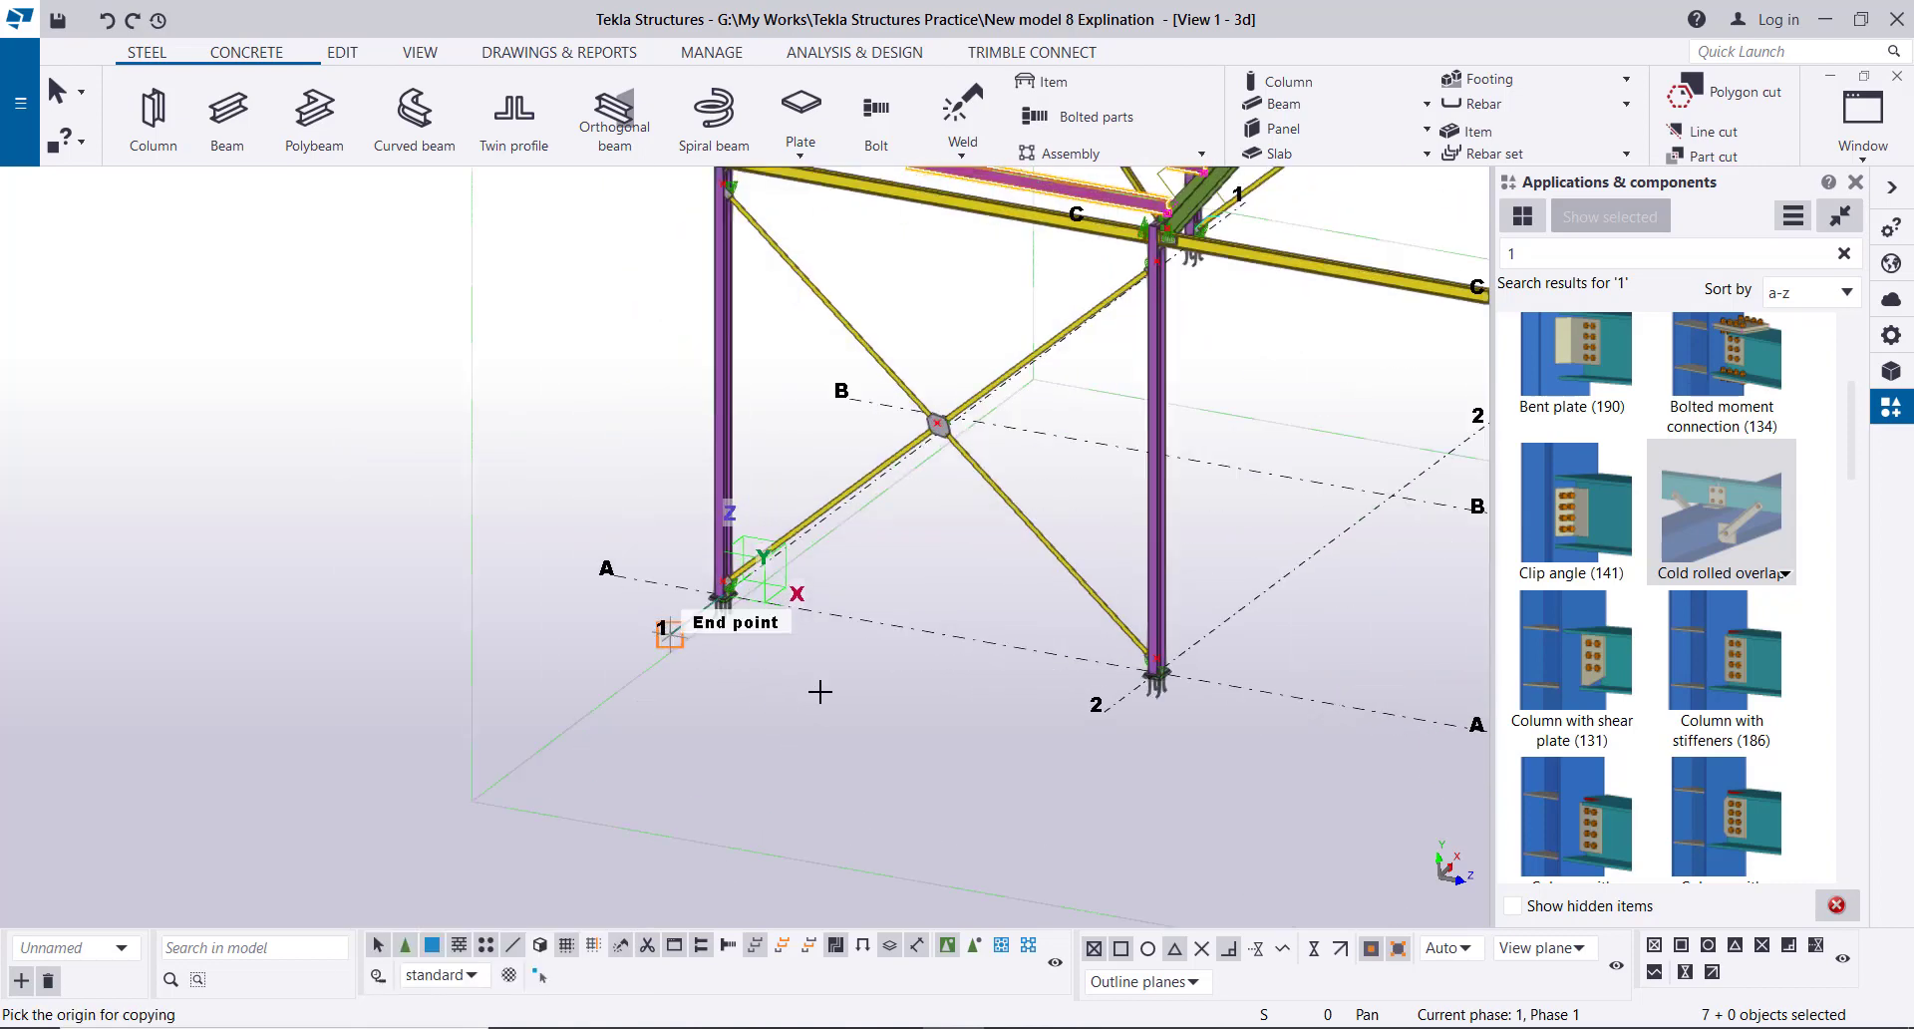
{"action": "left_click", "coordinate": [819, 691]}
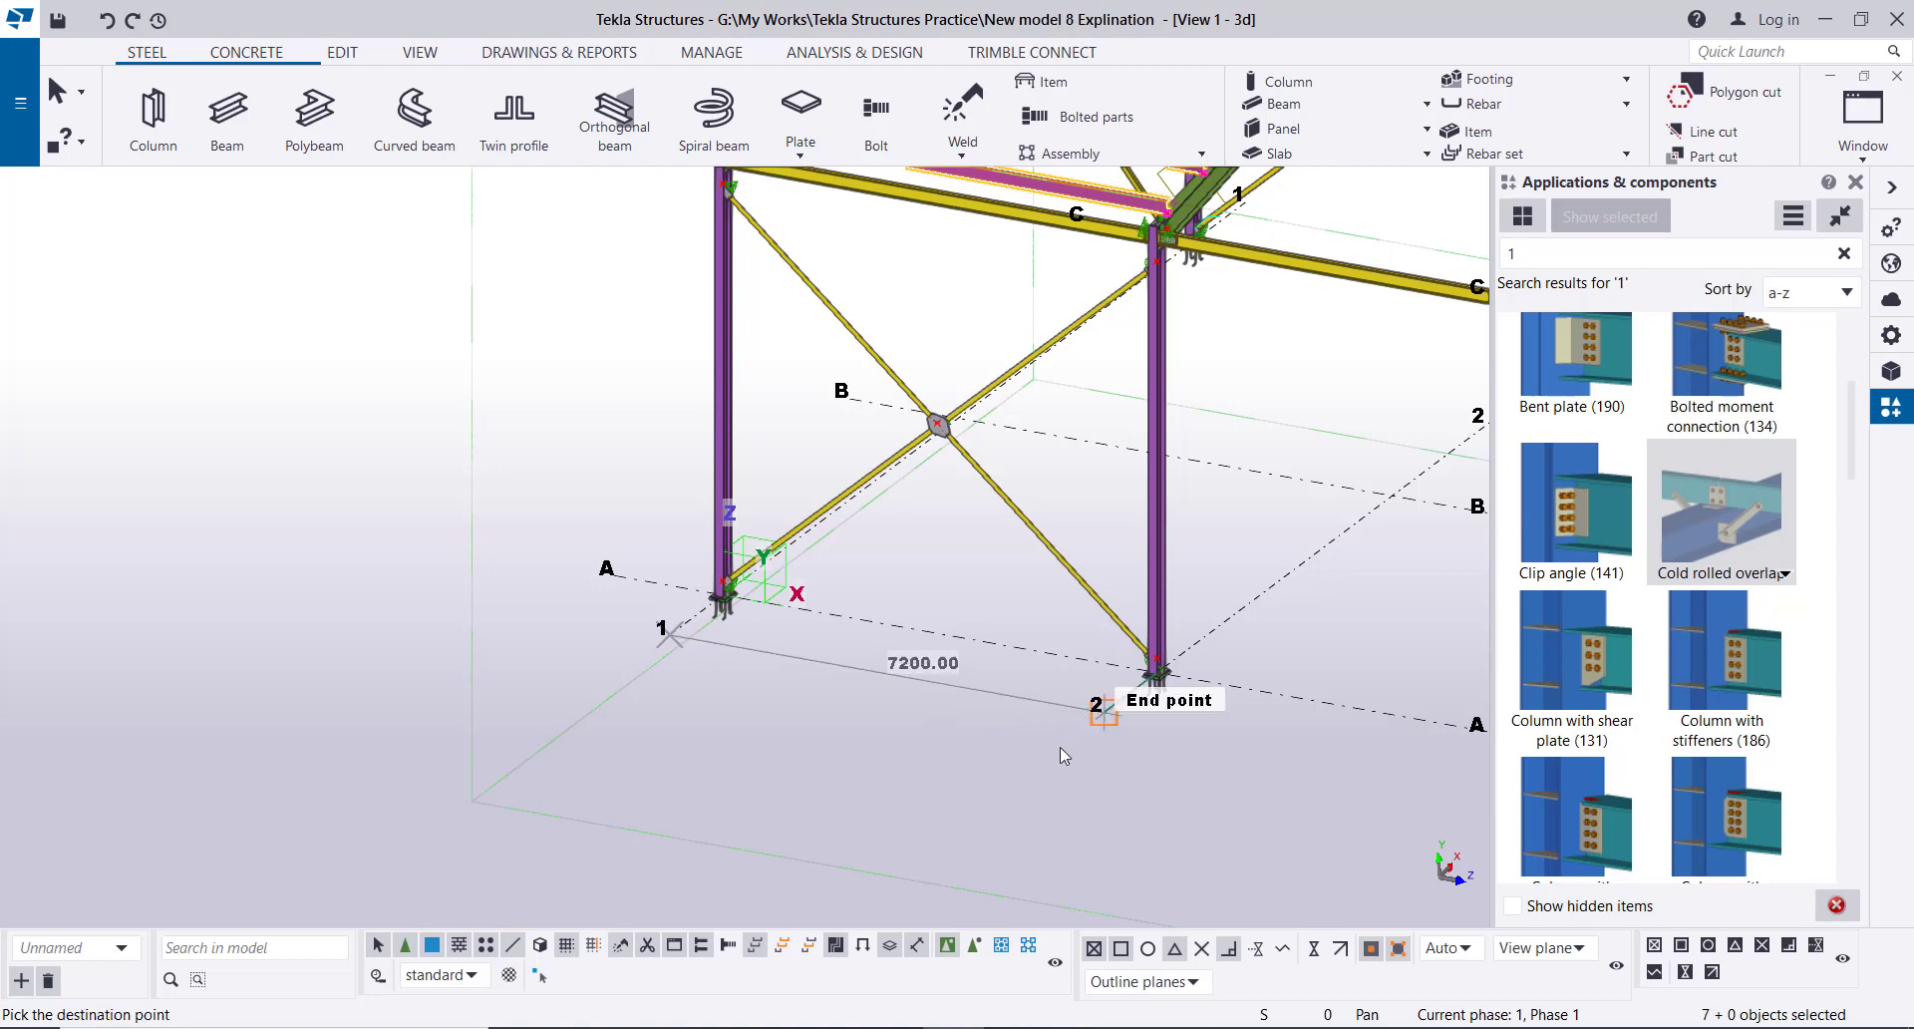
{"action": "scroll", "coordinate": [1064, 754], "scroll_direction": "down", "scroll_amount": 3}
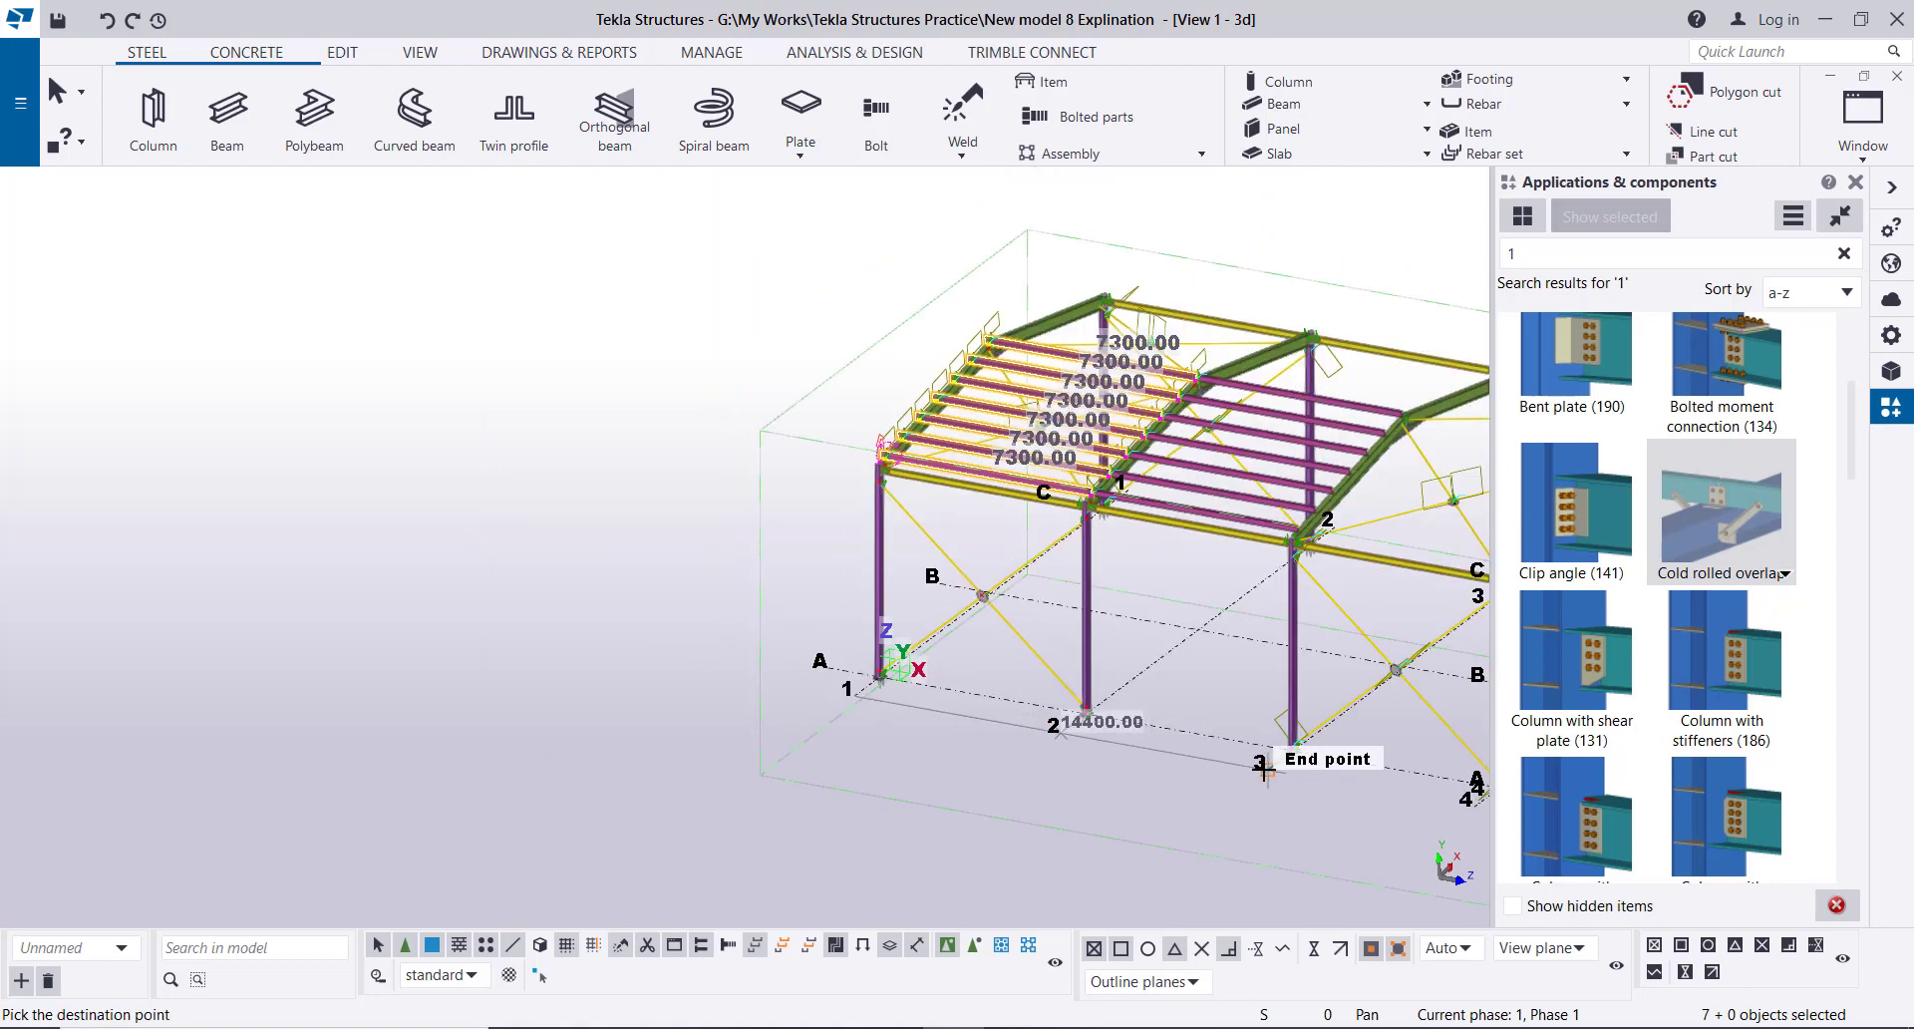
{"action": "middle_click_drag", "start_coordinate": [1212, 778], "coordinate": [671, 692], "text": "ctrl"}
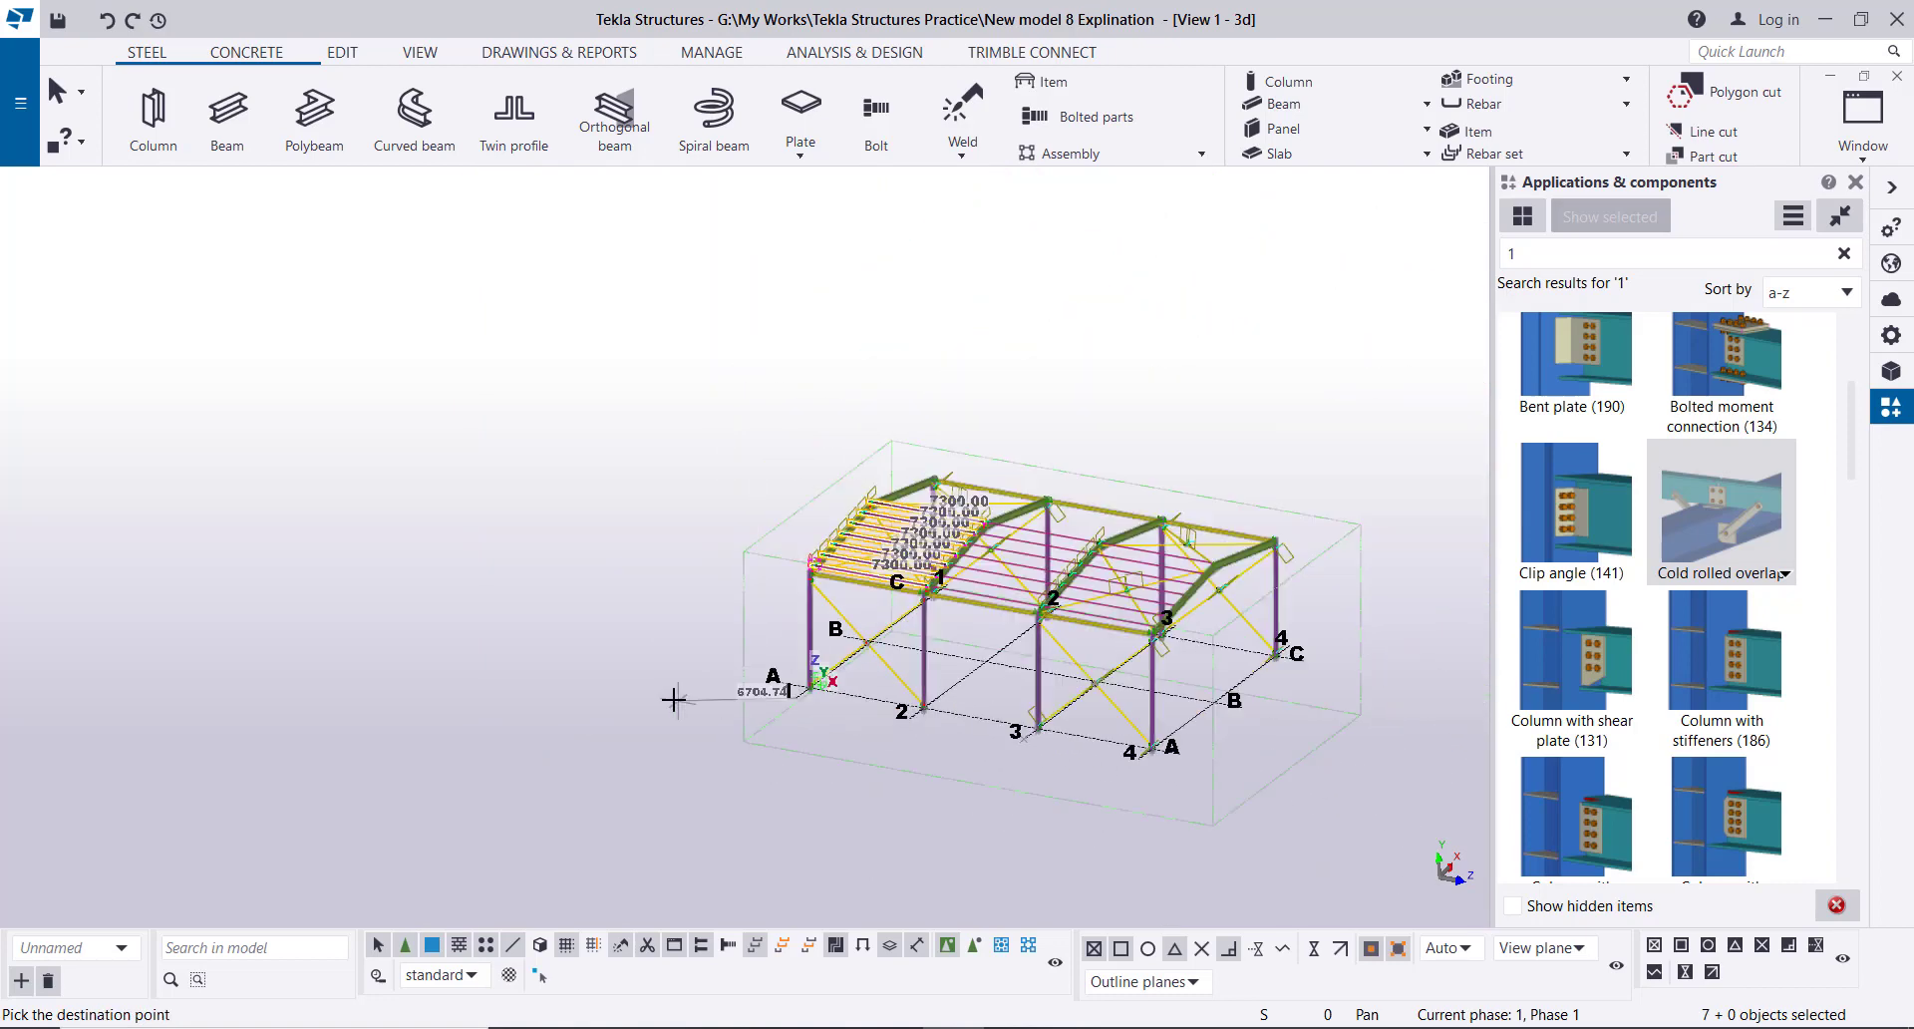
{"action": "right_click", "coordinate": [529, 415]}
{"action": "left_click", "coordinate": [589, 437]}
- Open the settings of the copied Cold rolled overlap connection on the lowest purlin at the grid 2 rafter and delete that connection
{"action": "scroll", "coordinate": [987, 670], "scroll_direction": "up", "scroll_amount": 5}
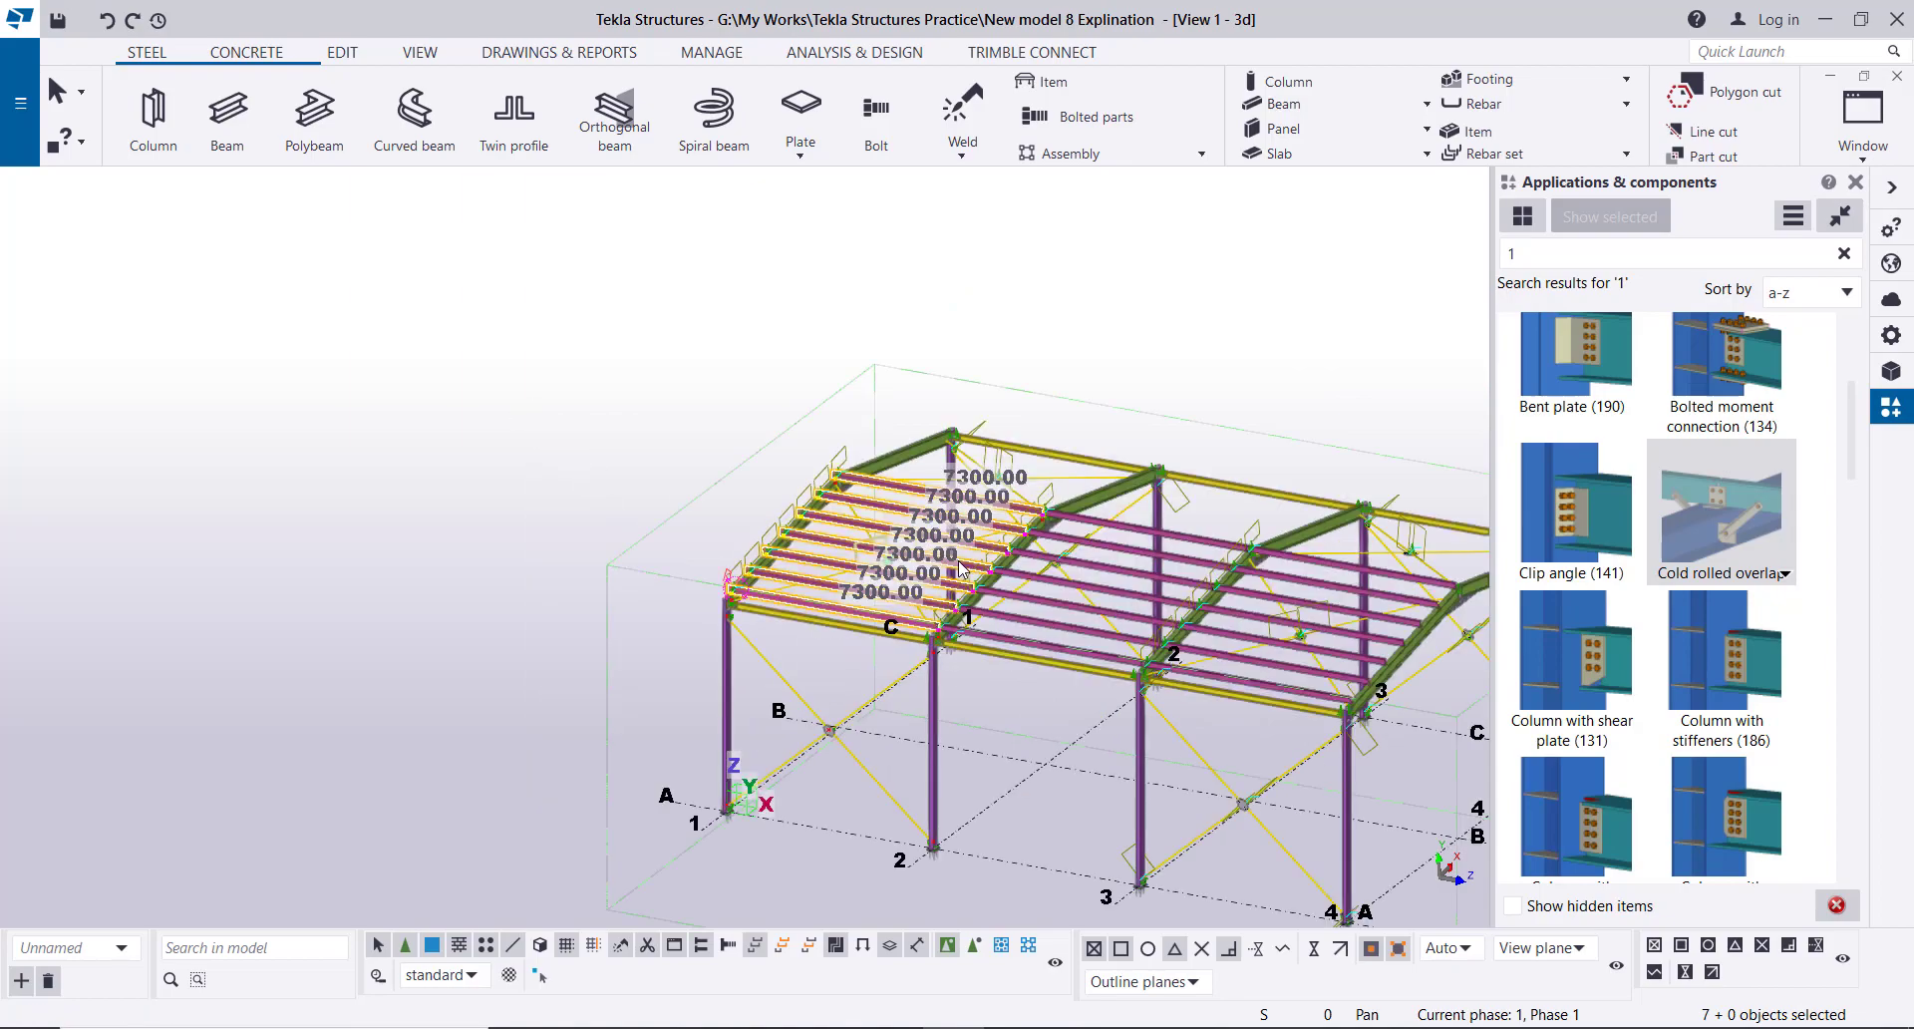
{"action": "scroll", "coordinate": [985, 670], "scroll_direction": "up", "scroll_amount": 8}
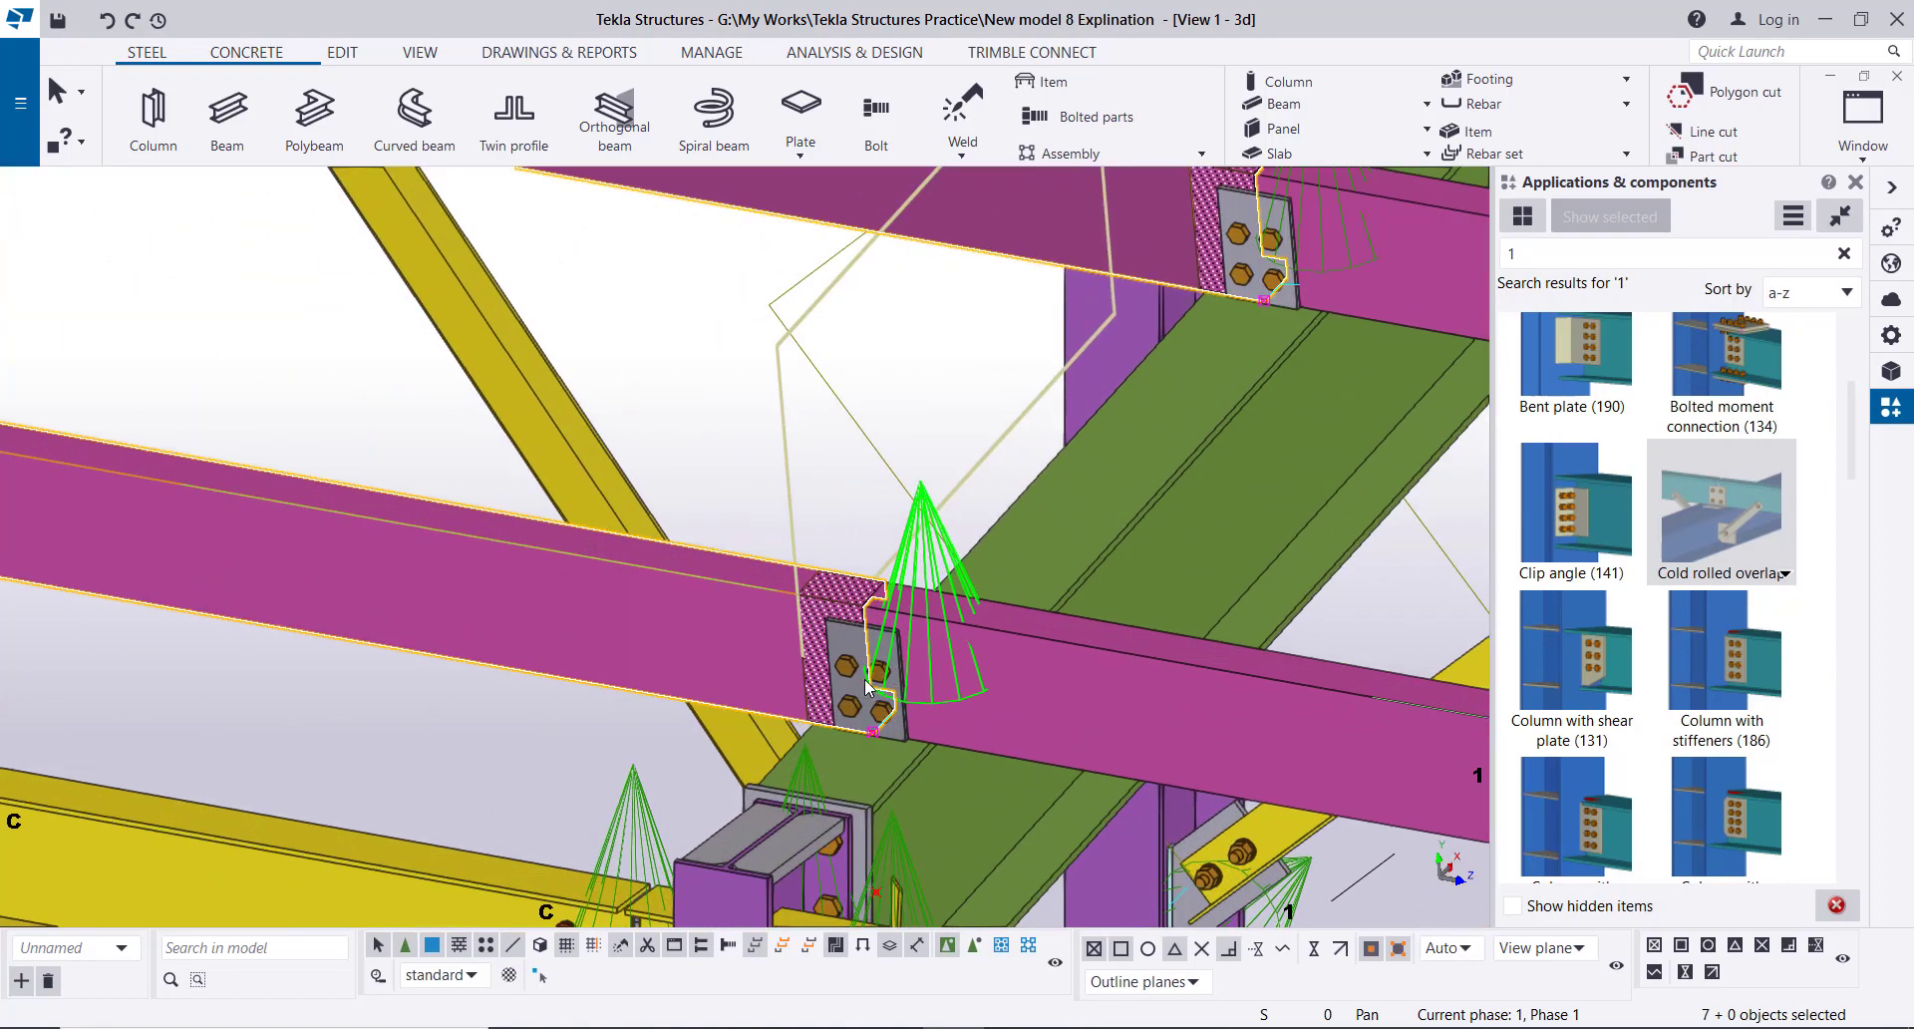
{"action": "double_click", "coordinate": [865, 679]}
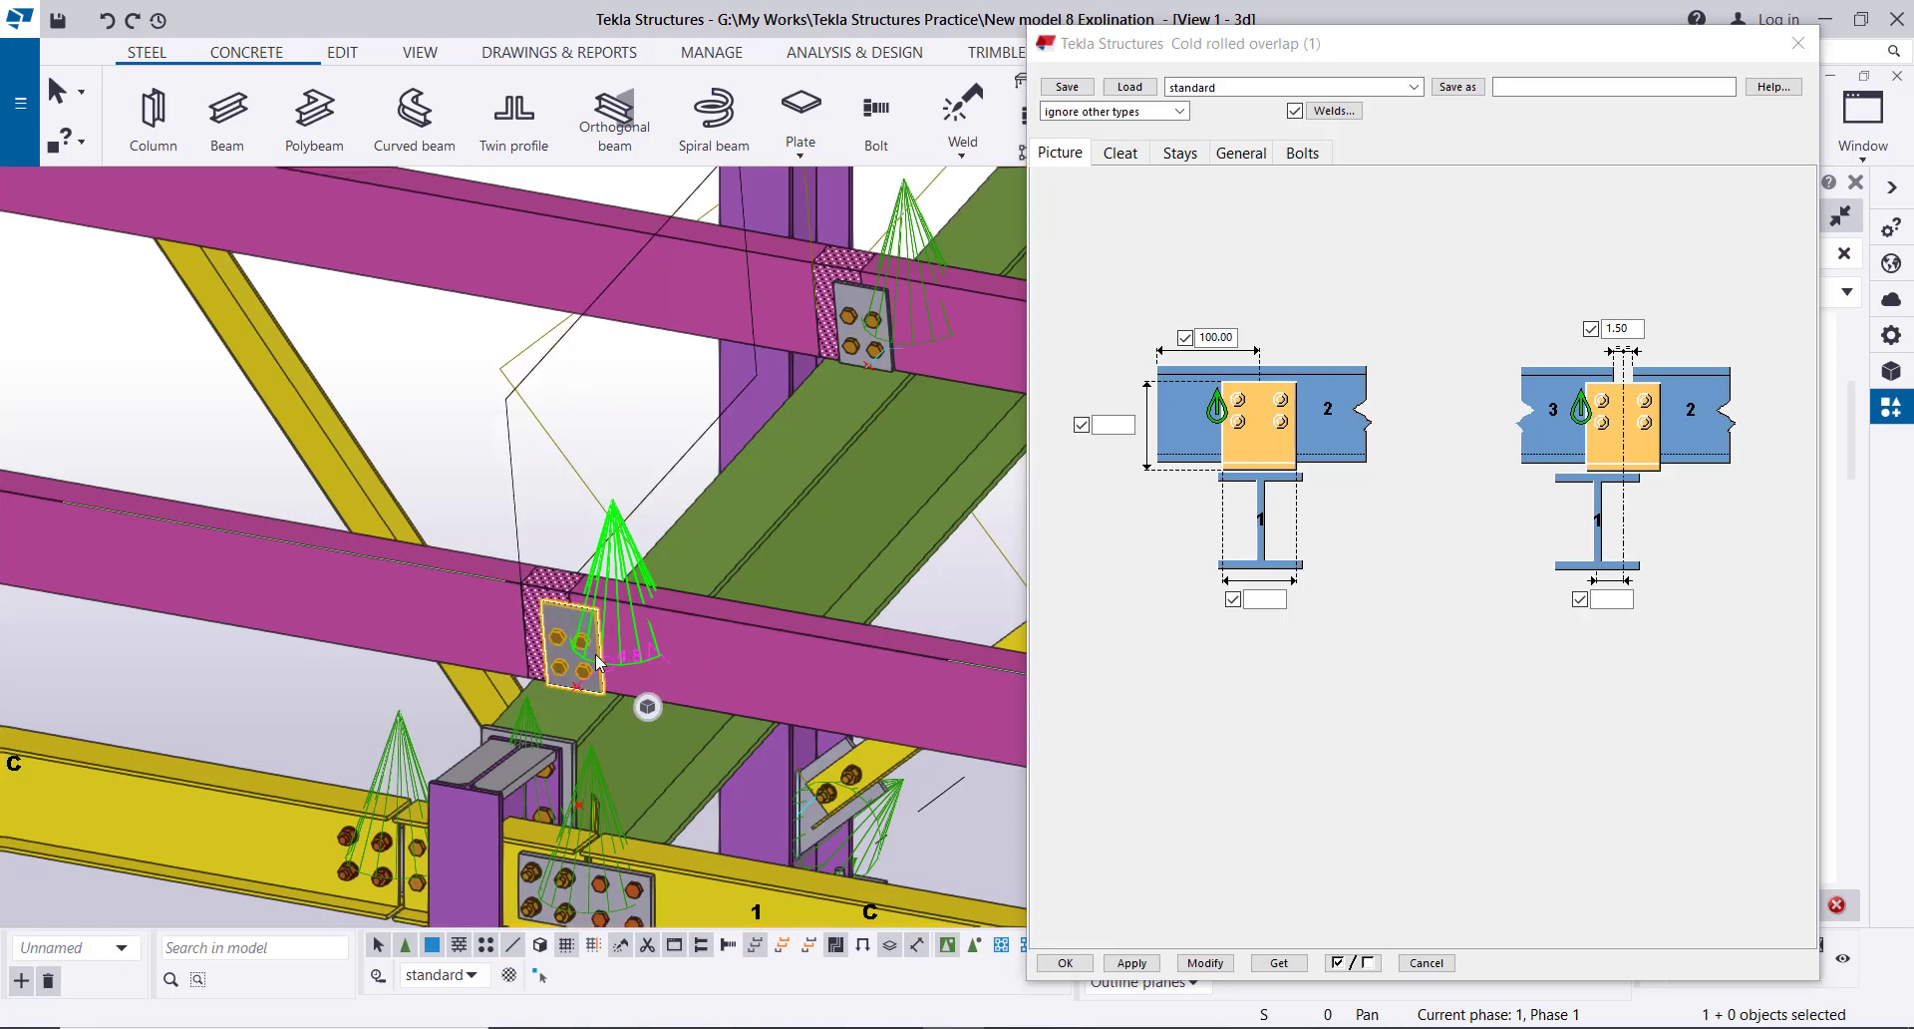
{"action": "scroll", "coordinate": [597, 663], "scroll_direction": "down", "scroll_amount": 6}
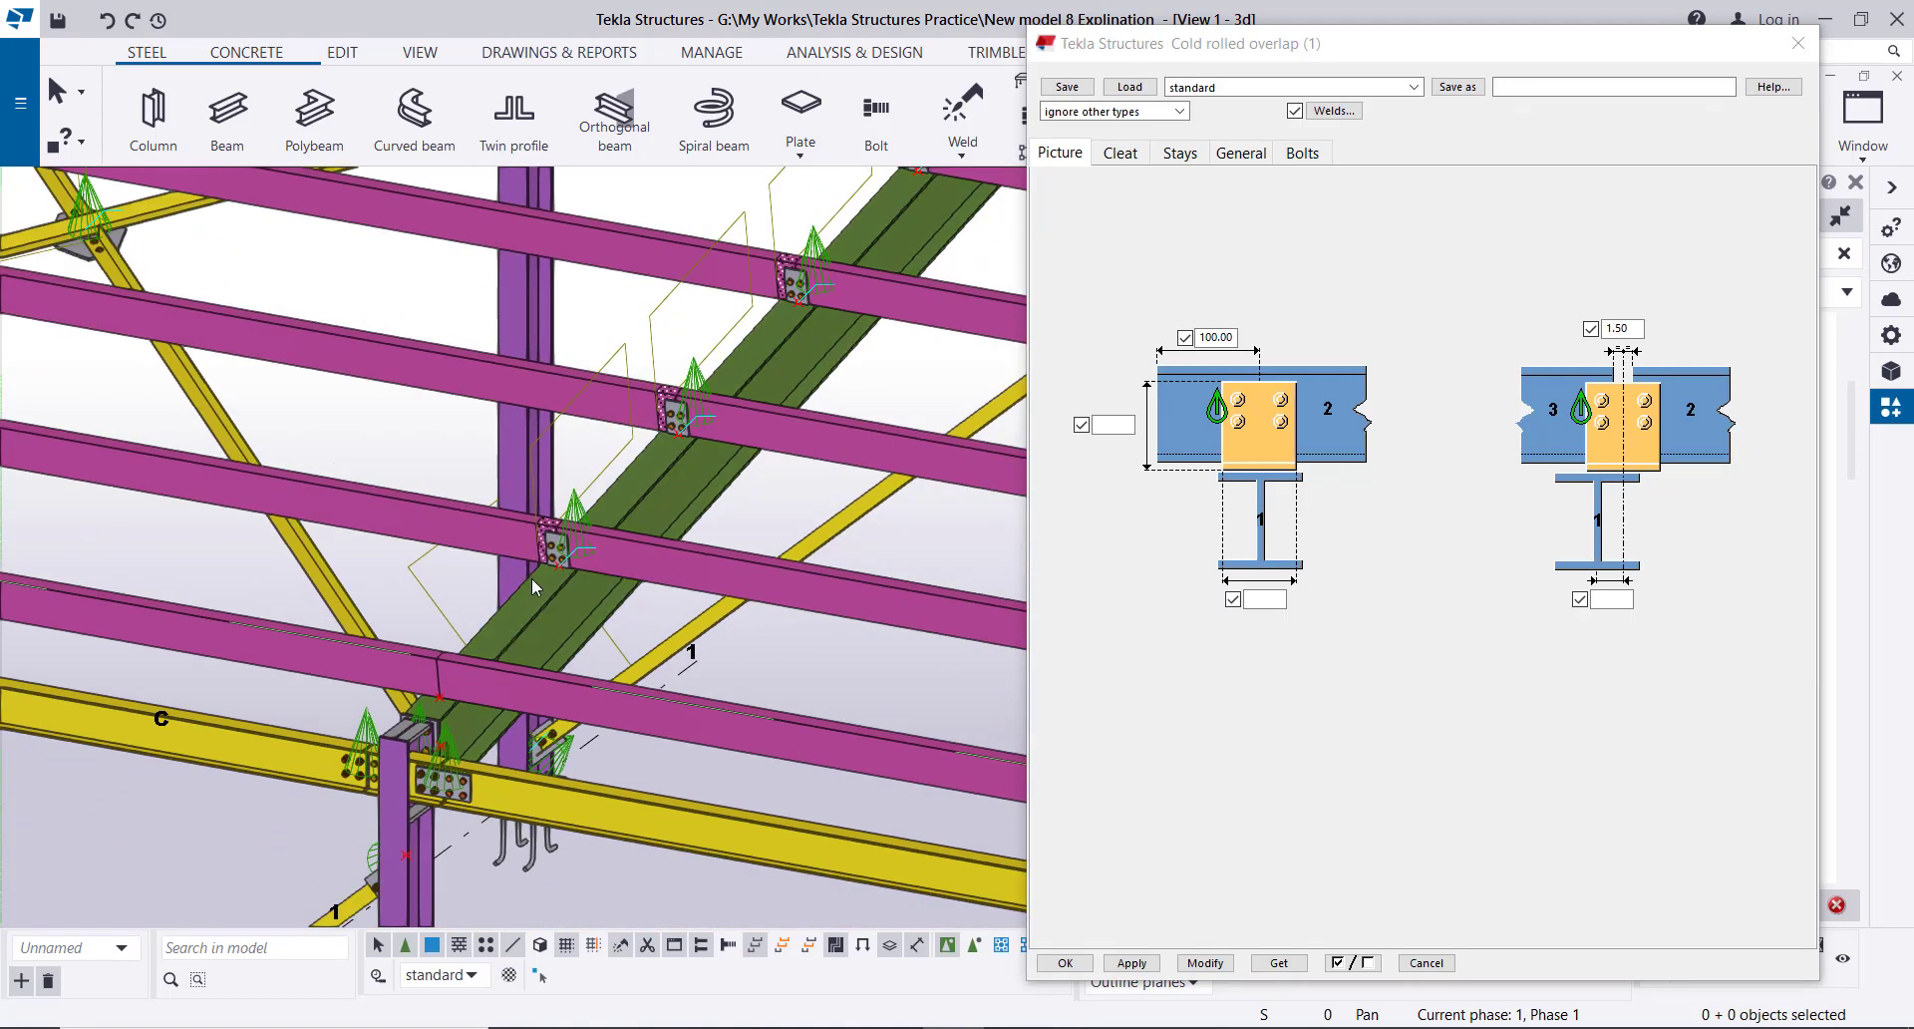
- Delete the six remaining copied cleat connections along the grid 2 rafter and close the connection settings
{"action": "left_click", "coordinate": [563, 551]}
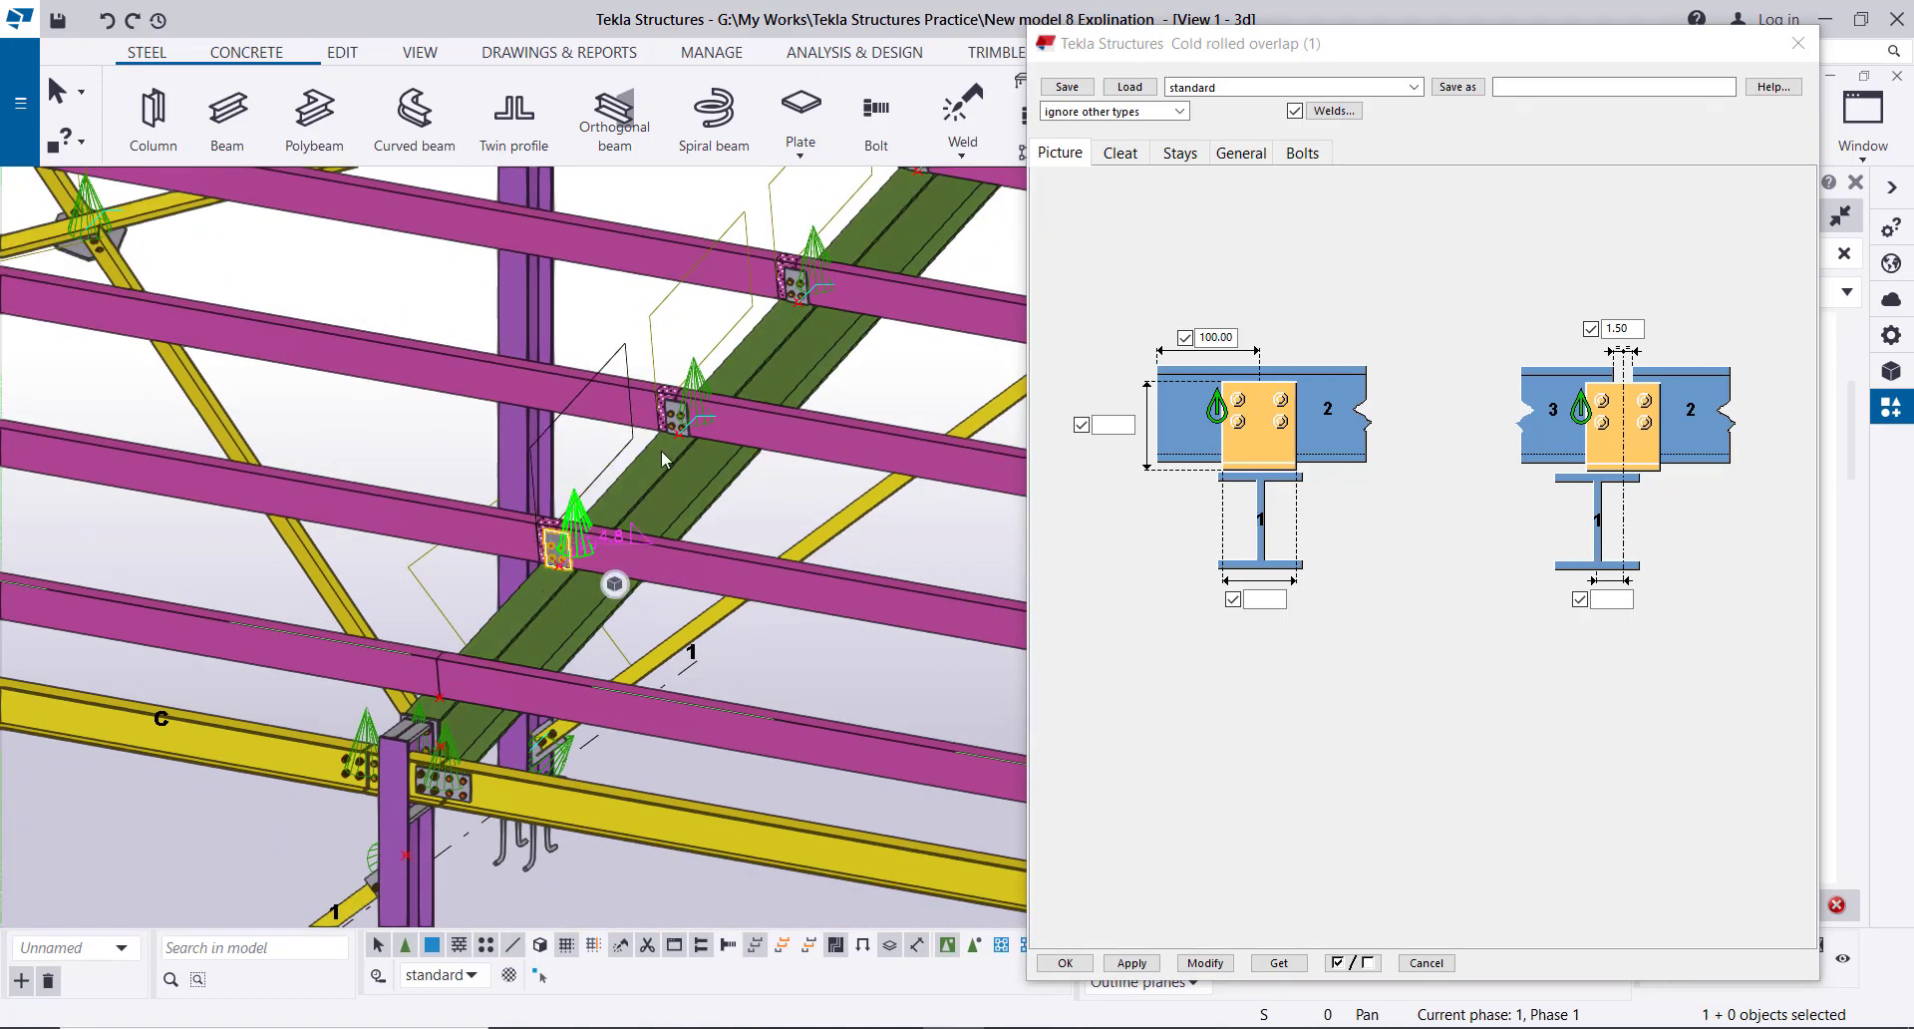
{"action": "left_click", "coordinate": [678, 411], "text": "ctrl"}
{"action": "left_click", "coordinate": [800, 287], "text": "ctrl"}
{"action": "scroll", "coordinate": [801, 287], "scroll_direction": "down", "scroll_amount": 3}
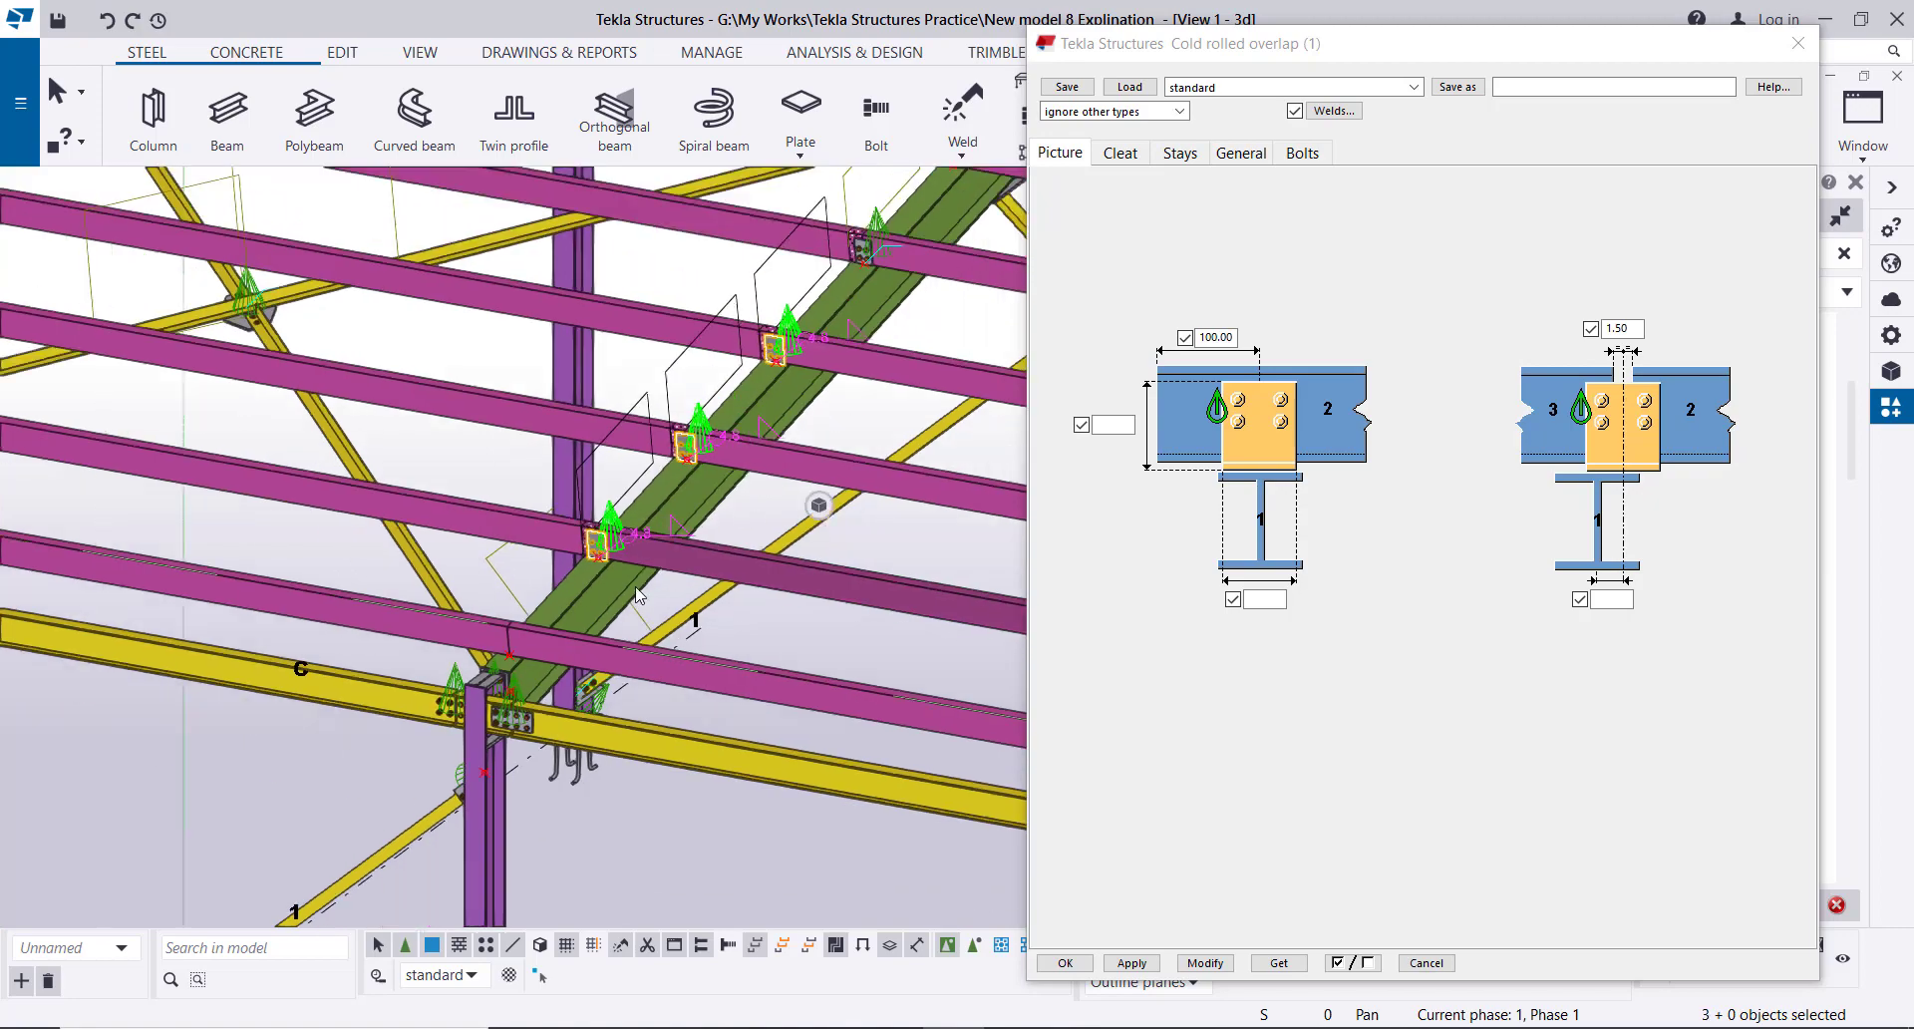
{"action": "scroll", "coordinate": [768, 453], "scroll_direction": "up", "scroll_amount": 4}
{"action": "left_click", "coordinate": [752, 459], "text": "ctrl"}
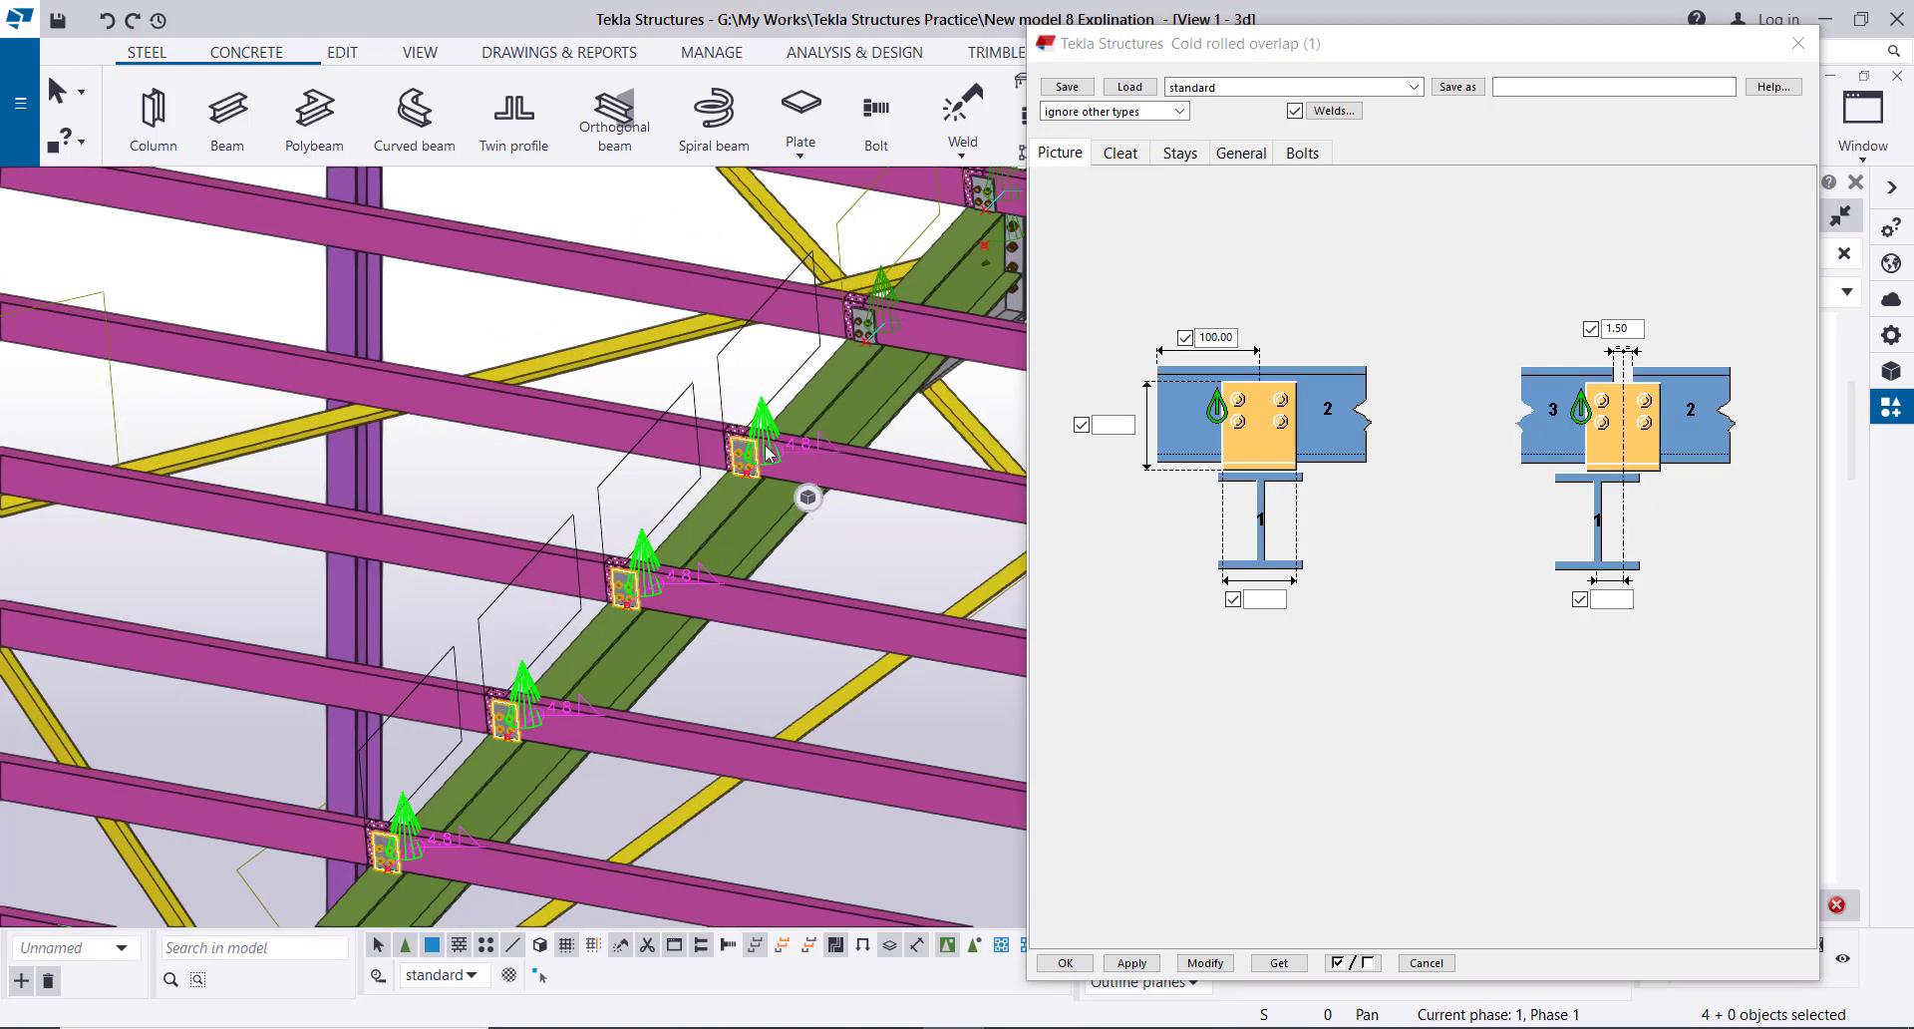
{"action": "scroll", "coordinate": [753, 459], "scroll_direction": "down", "scroll_amount": 3}
{"action": "scroll", "coordinate": [785, 449], "scroll_direction": "up", "scroll_amount": 3}
{"action": "left_click", "coordinate": [787, 434], "text": "ctrl"}
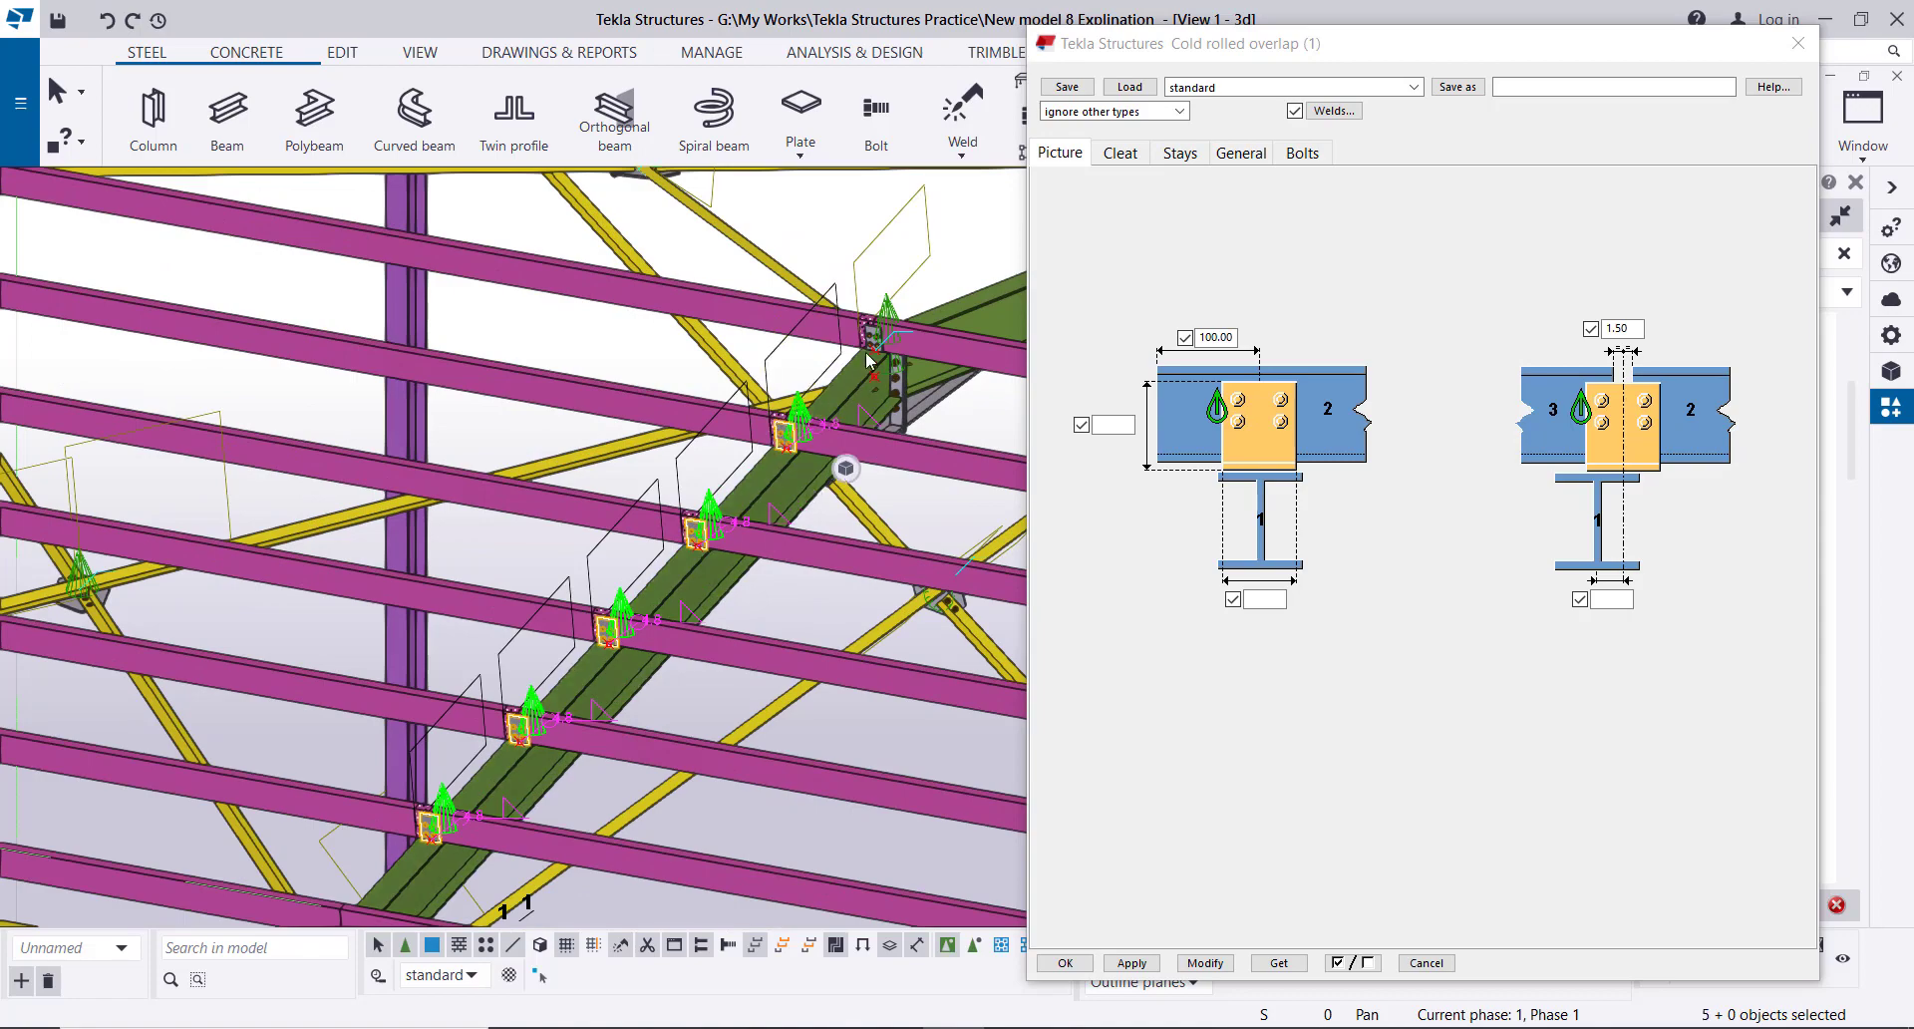
{"action": "left_click", "coordinate": [874, 339], "text": "ctrl"}
{"action": "key", "text": "Delete"}
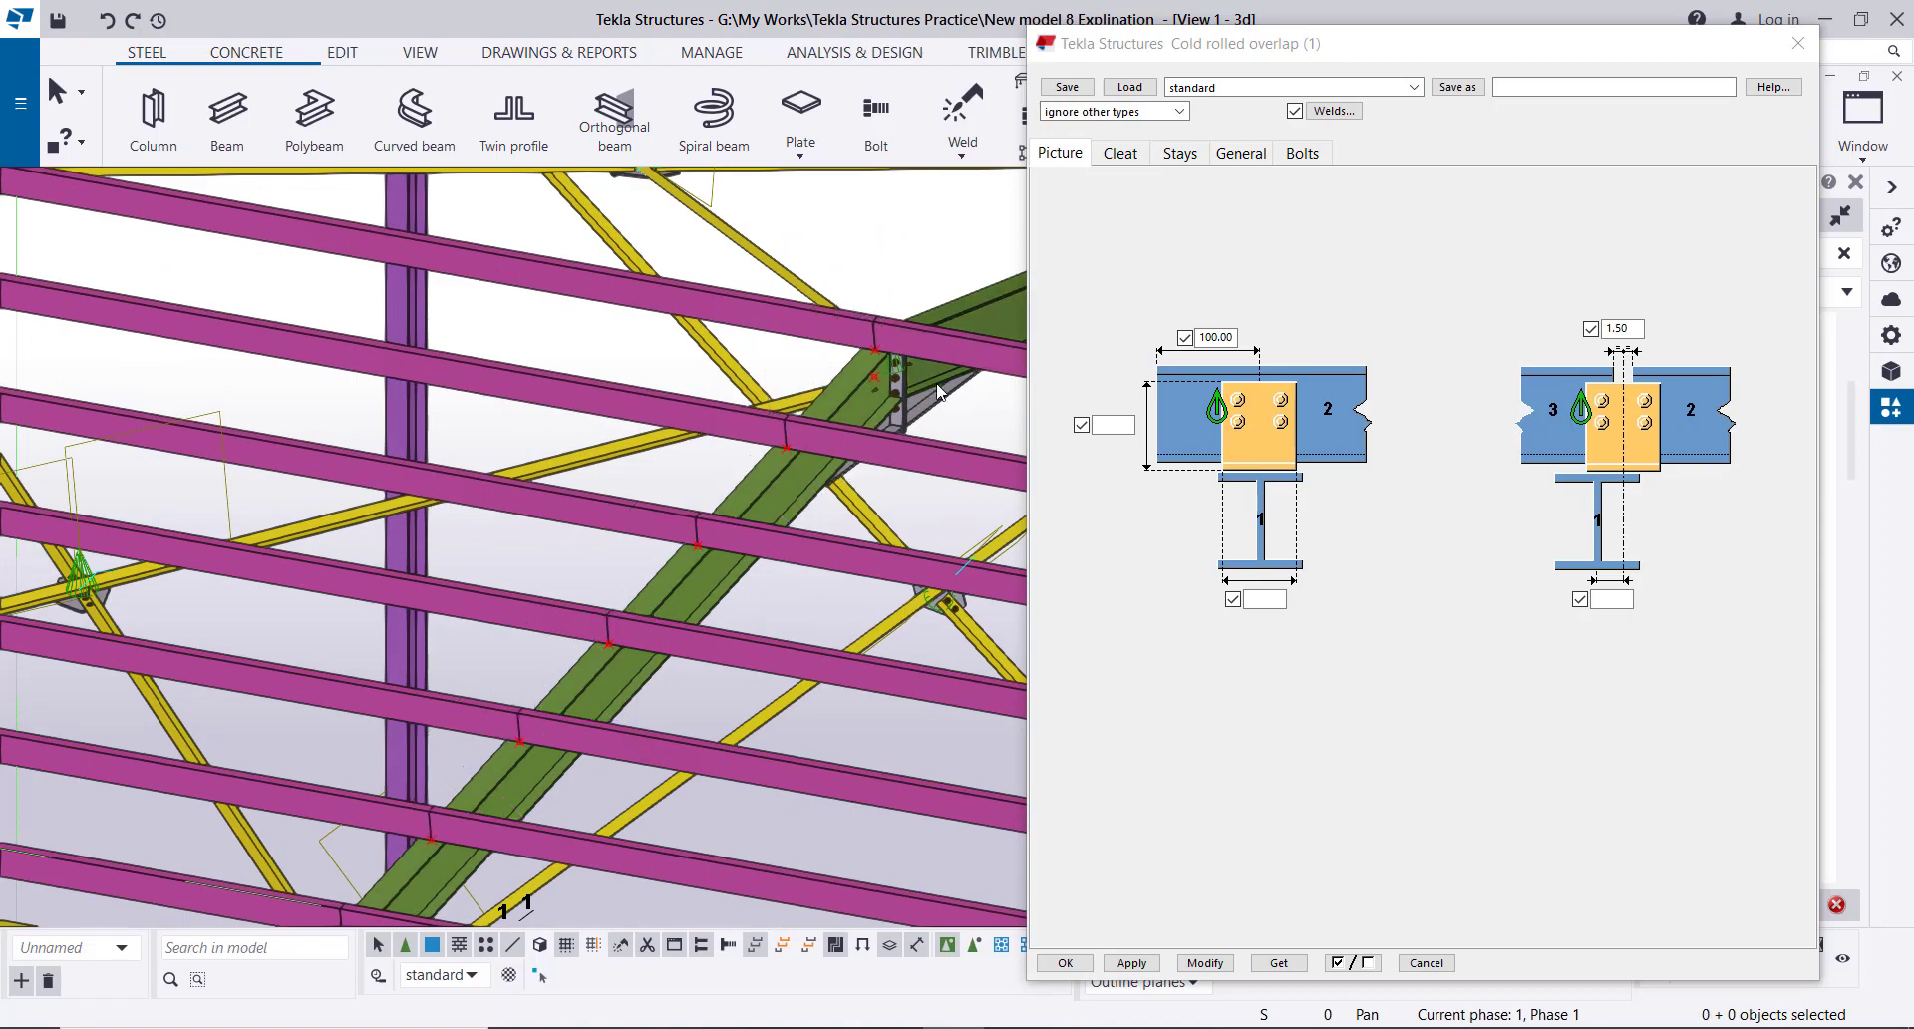
{"action": "scroll", "coordinate": [875, 344], "scroll_direction": "down", "scroll_amount": 4}
{"action": "scroll", "coordinate": [696, 623], "scroll_direction": "up", "scroll_amount": 5}
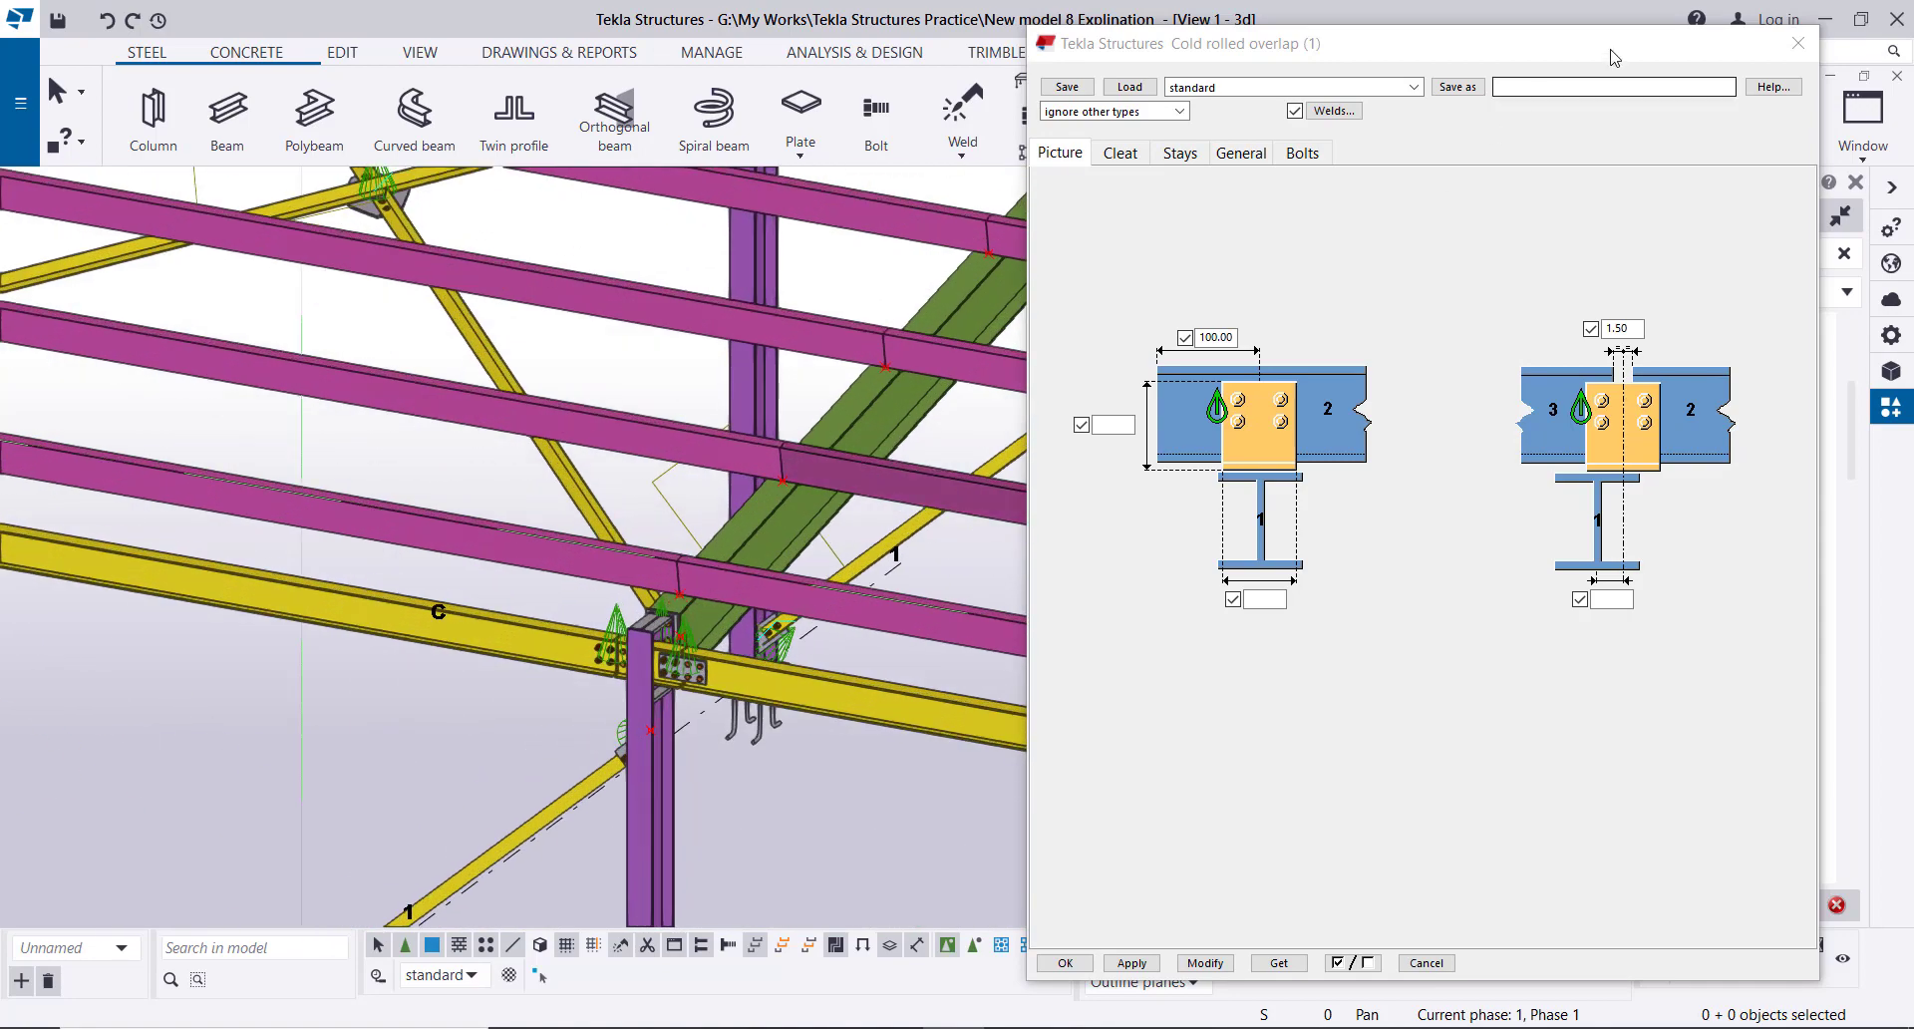
{"action": "left_click", "coordinate": [1799, 43]}
- Connect both eave purlins meeting at the grid 2 rafter to it with one Cold rolled overlap cleat
{"action": "left_click", "coordinate": [1757, 511]}
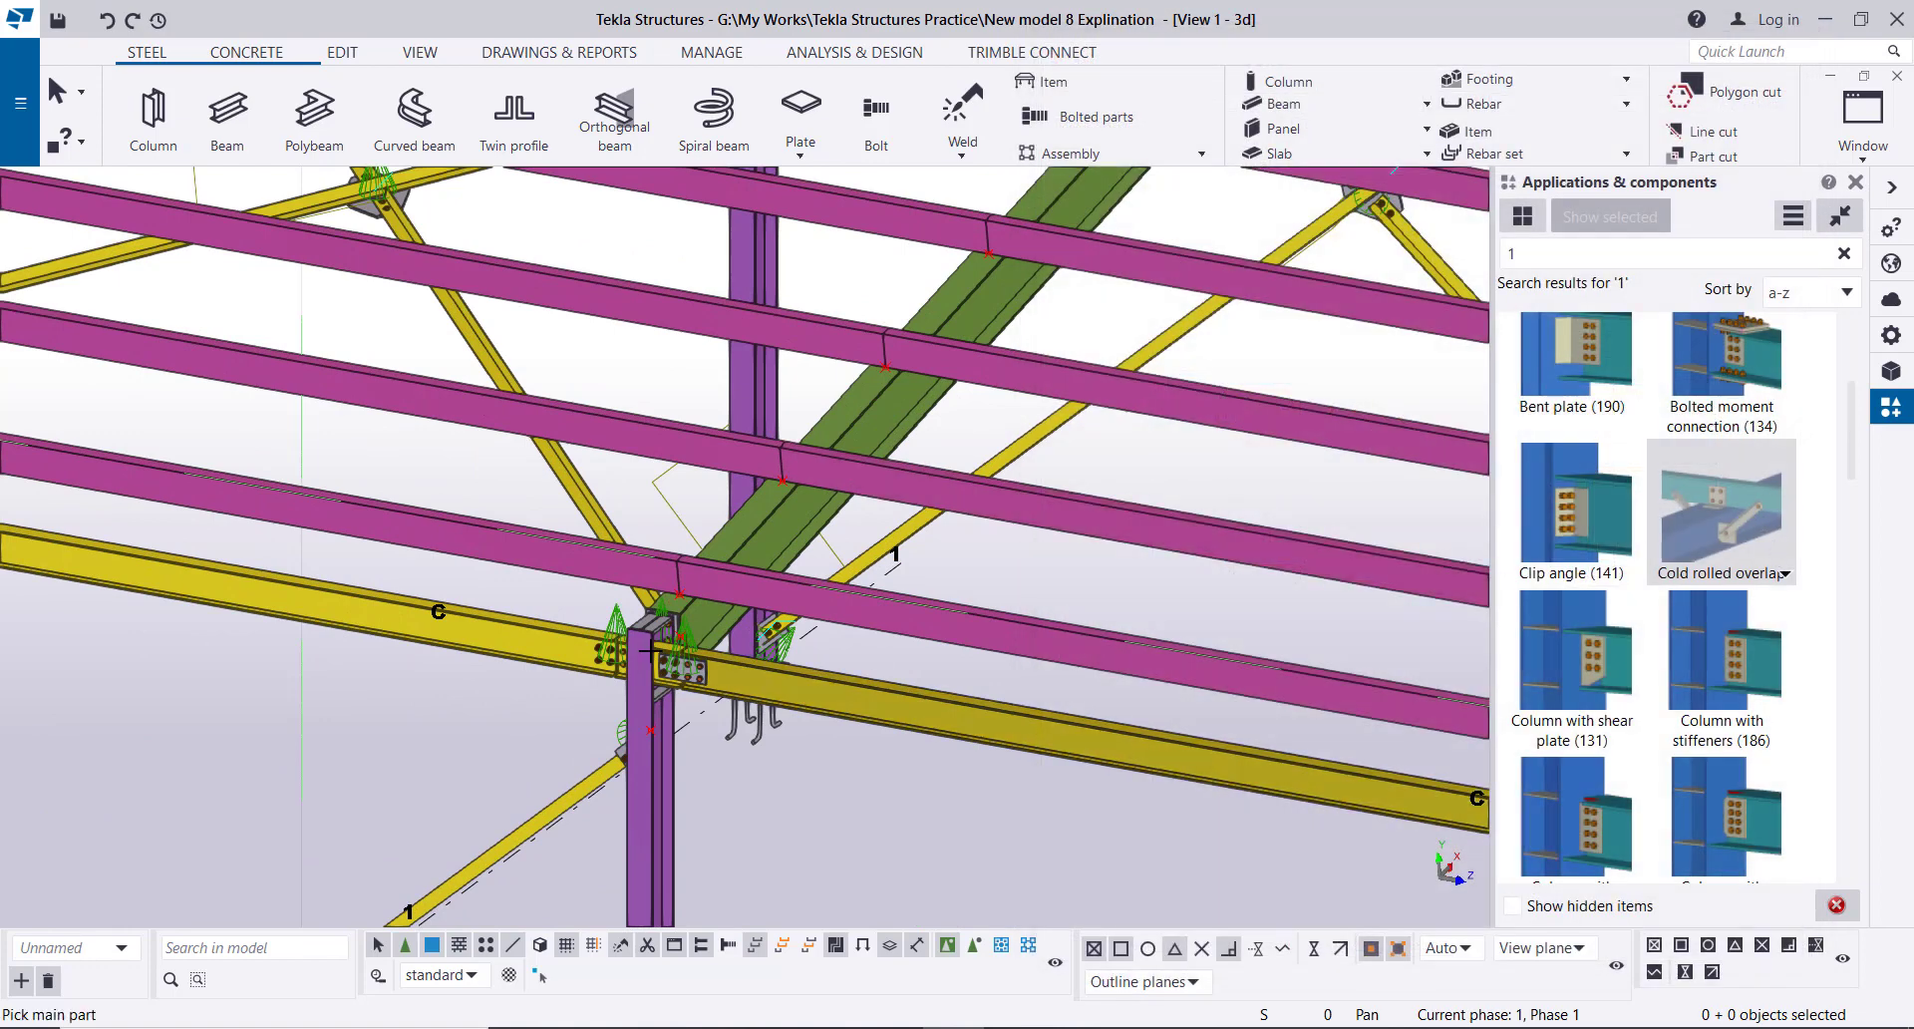
{"action": "scroll", "coordinate": [698, 608], "scroll_direction": "up", "scroll_amount": 3}
{"action": "left_click", "coordinate": [778, 622]}
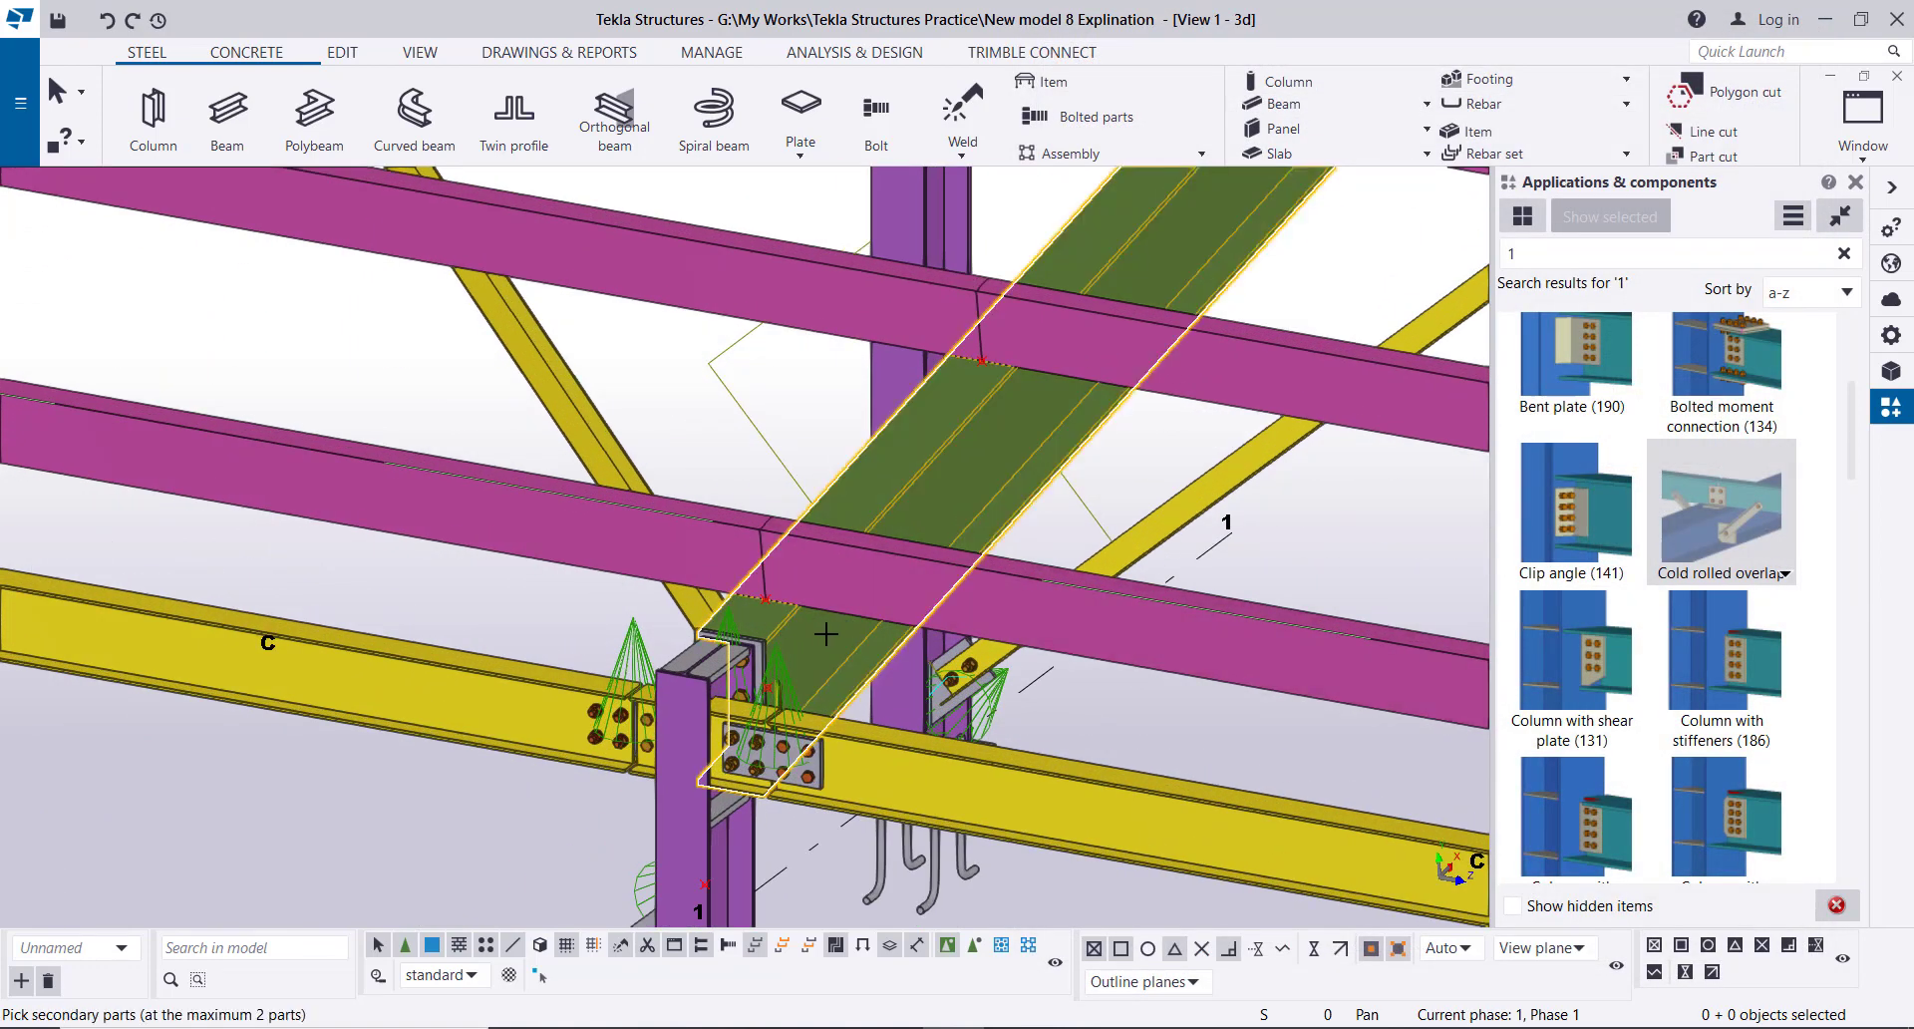
{"action": "left_click", "coordinate": [998, 585]}
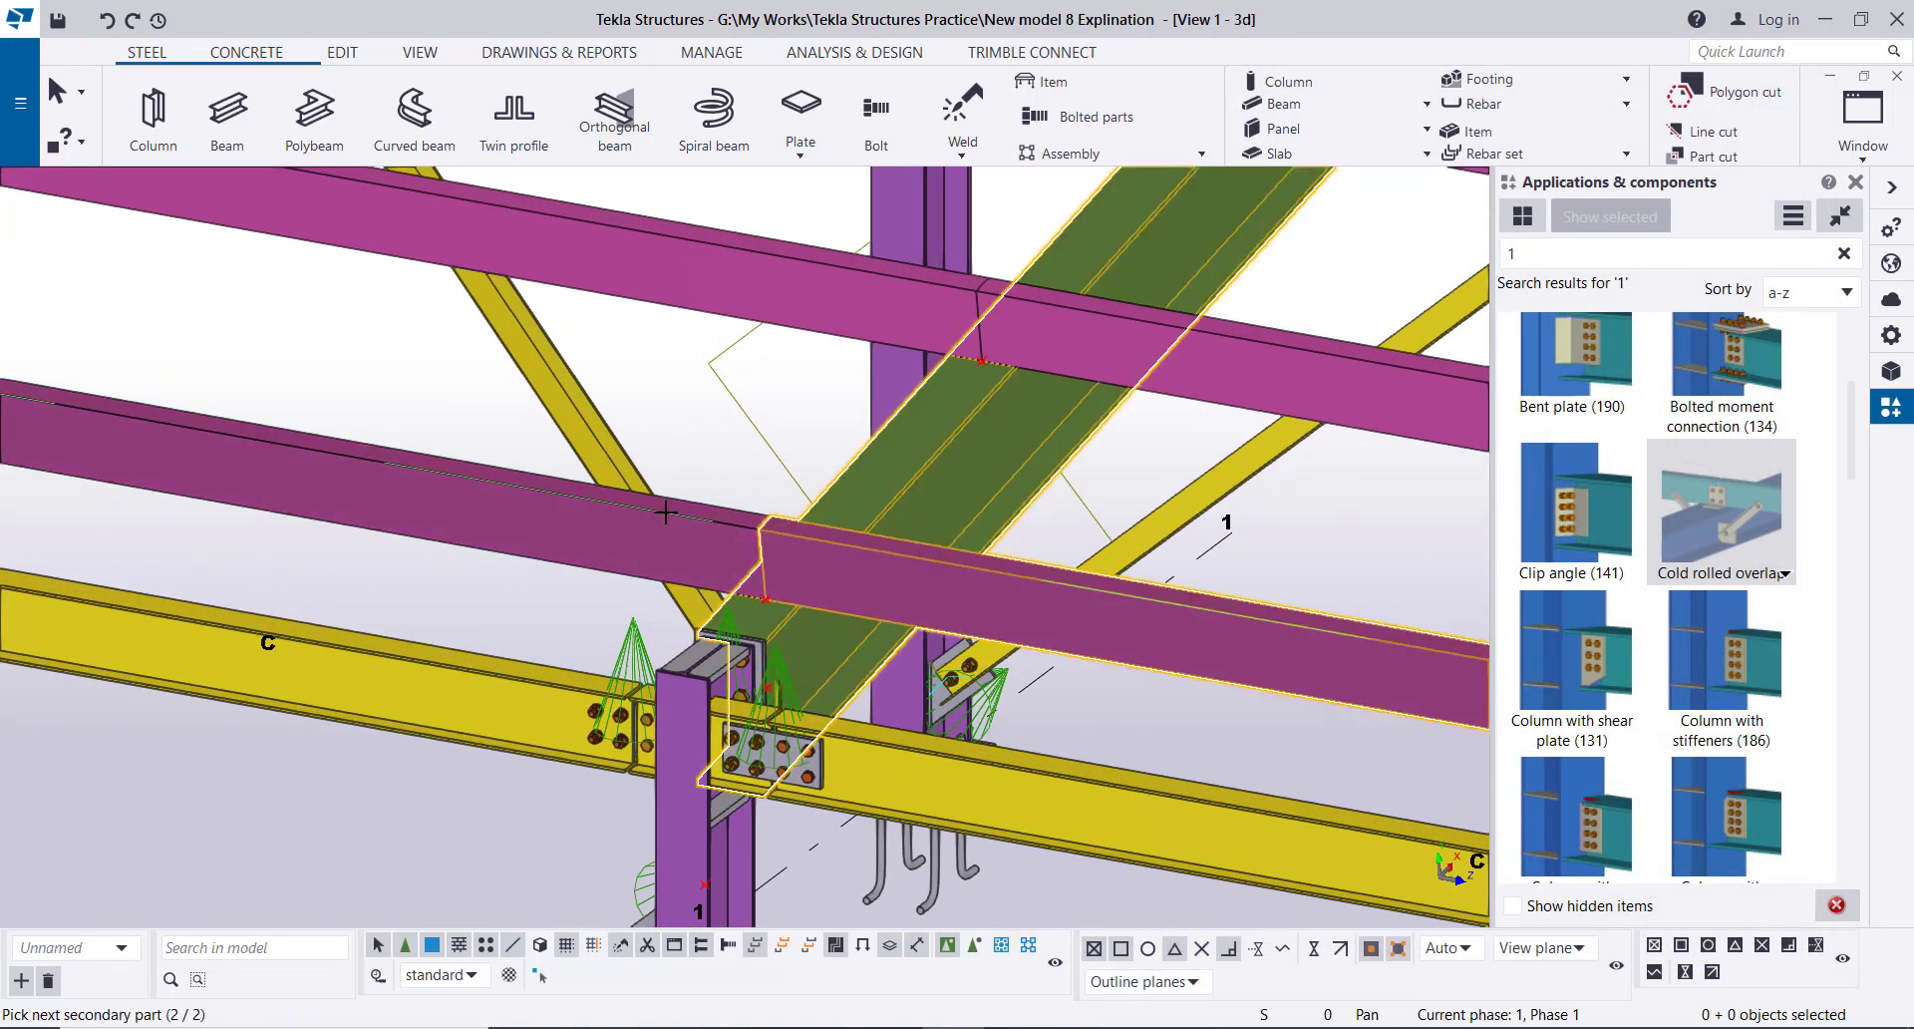
{"action": "left_click", "coordinate": [630, 510]}
{"action": "middle_click", "coordinate": [650, 340]}
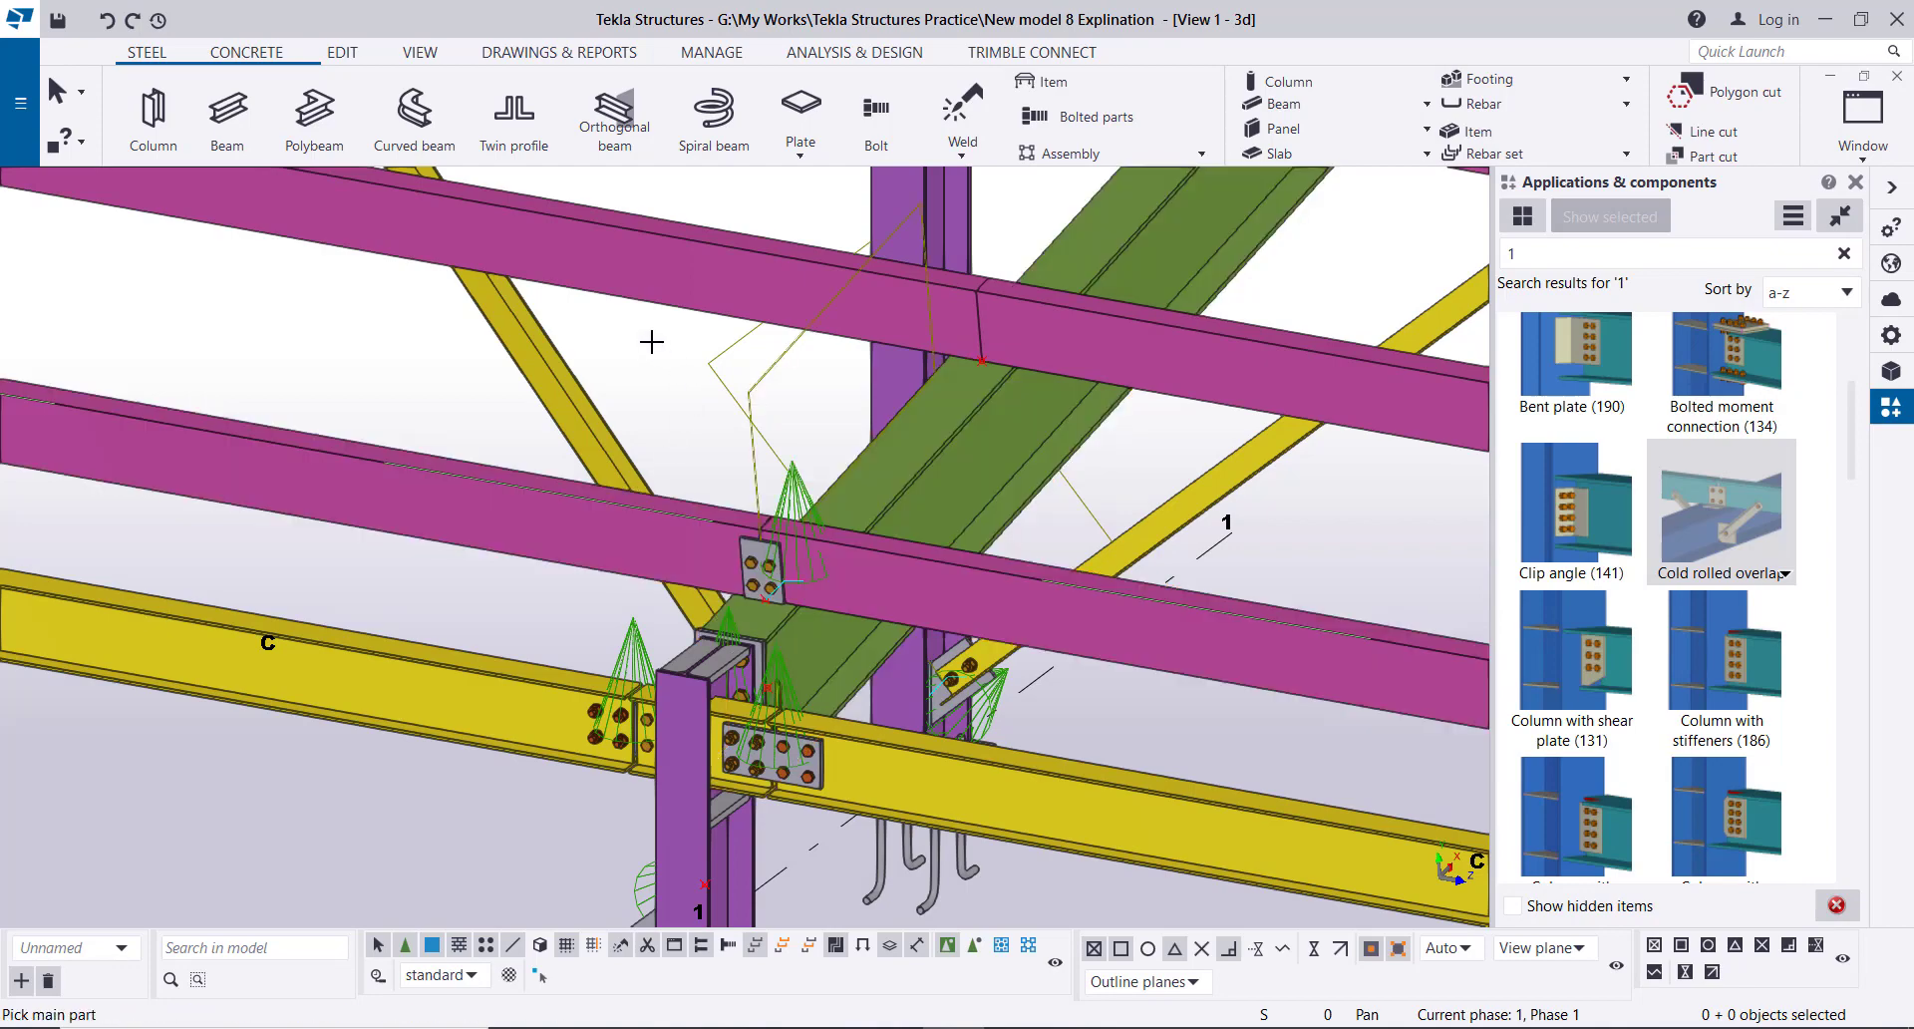
- Connect the second-lowest purlins meeting at the grid 2 rafter to it with one Cold rolled overlap cleat
{"action": "scroll", "coordinate": [718, 627], "scroll_direction": "up", "scroll_amount": 6}
{"action": "scroll", "coordinate": [811, 468], "scroll_direction": "down", "scroll_amount": 5}
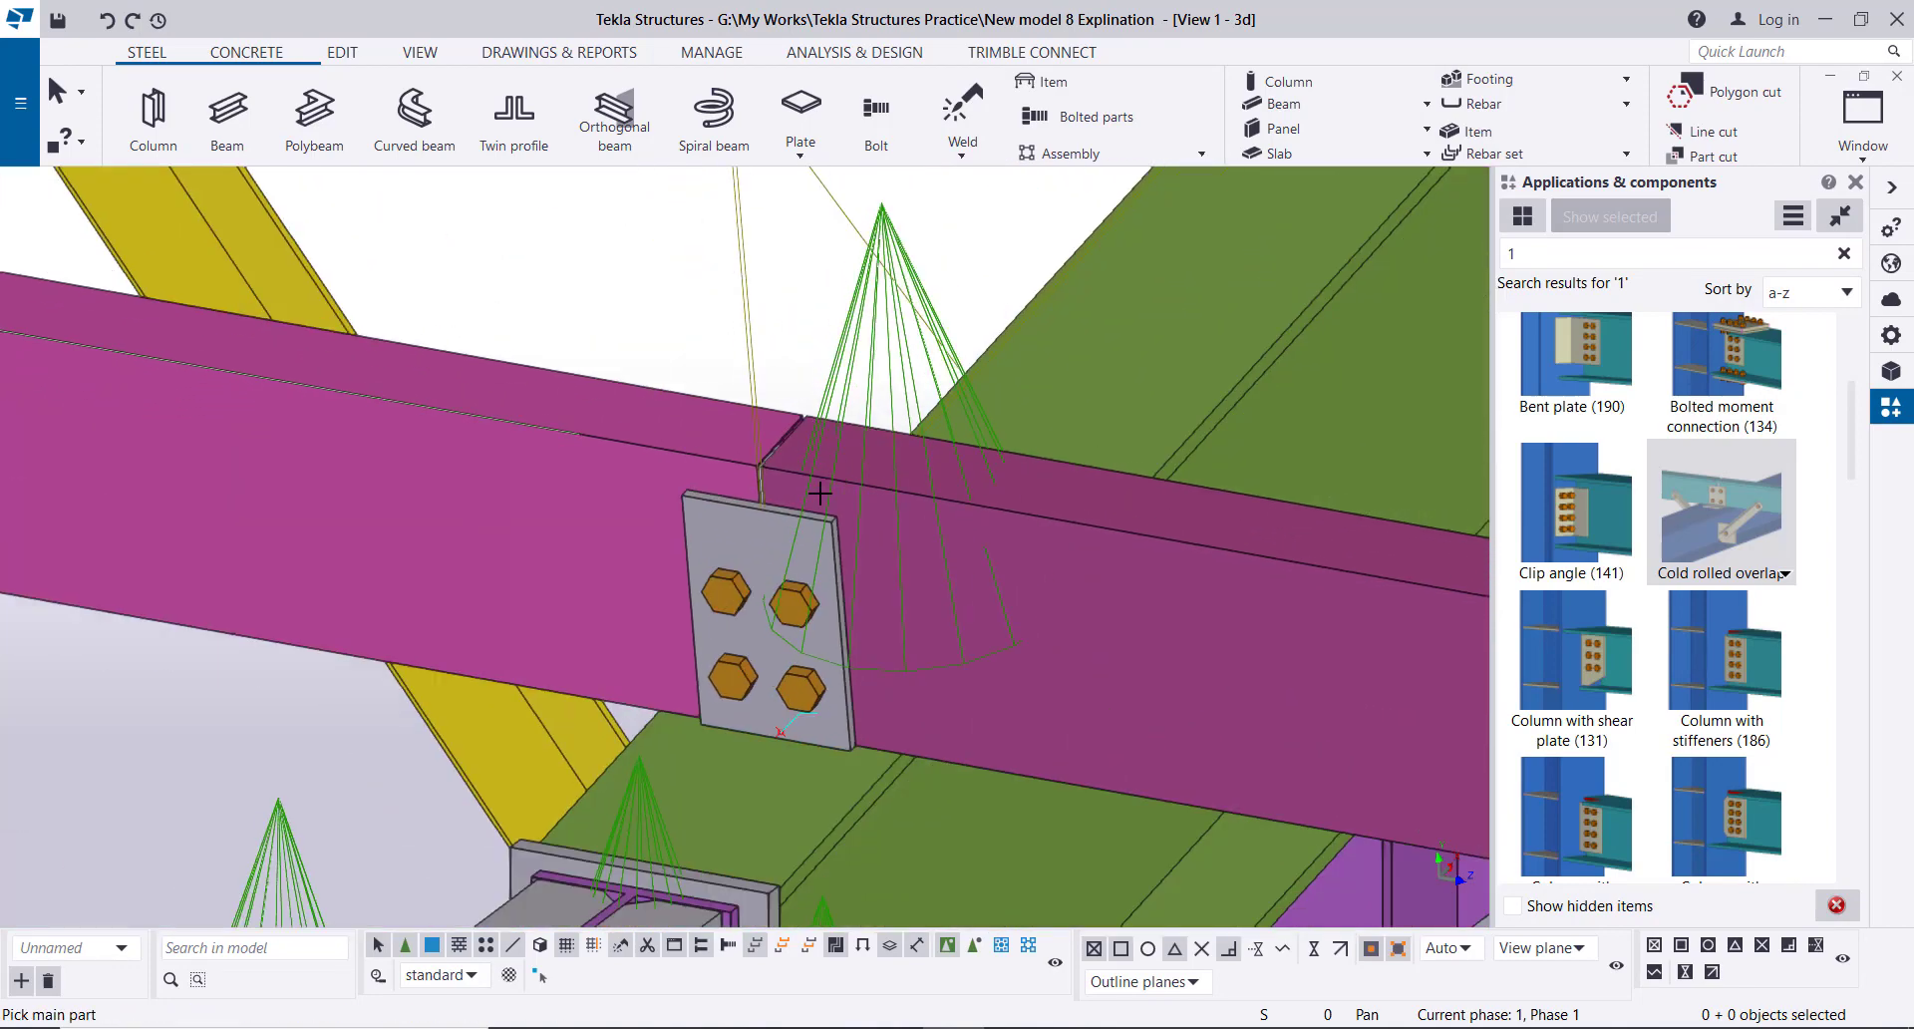
{"action": "middle_click_drag", "start_coordinate": [812, 470], "coordinate": [763, 609], "text": "ctrl"}
{"action": "scroll", "coordinate": [756, 635], "scroll_direction": "down", "scroll_amount": 6}
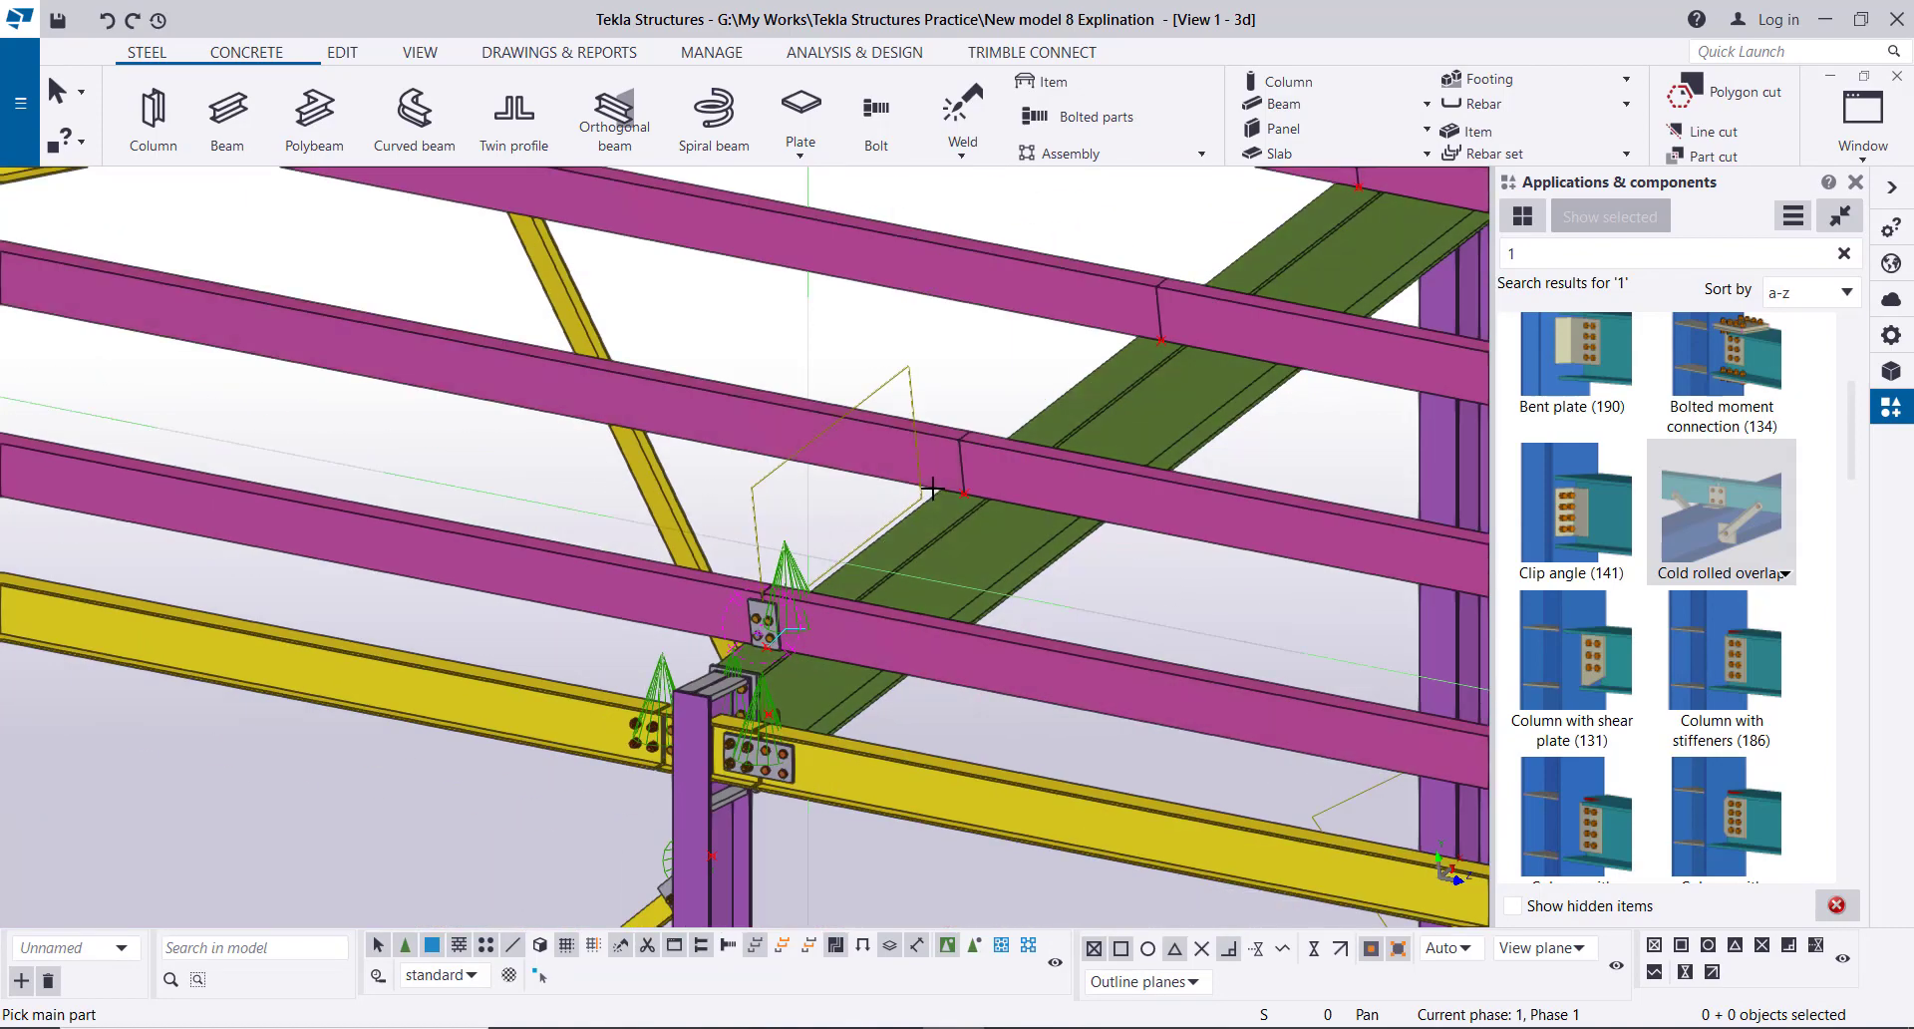
{"action": "middle_click_drag", "start_coordinate": [906, 526], "coordinate": [907, 639]}
{"action": "left_click", "coordinate": [913, 651]}
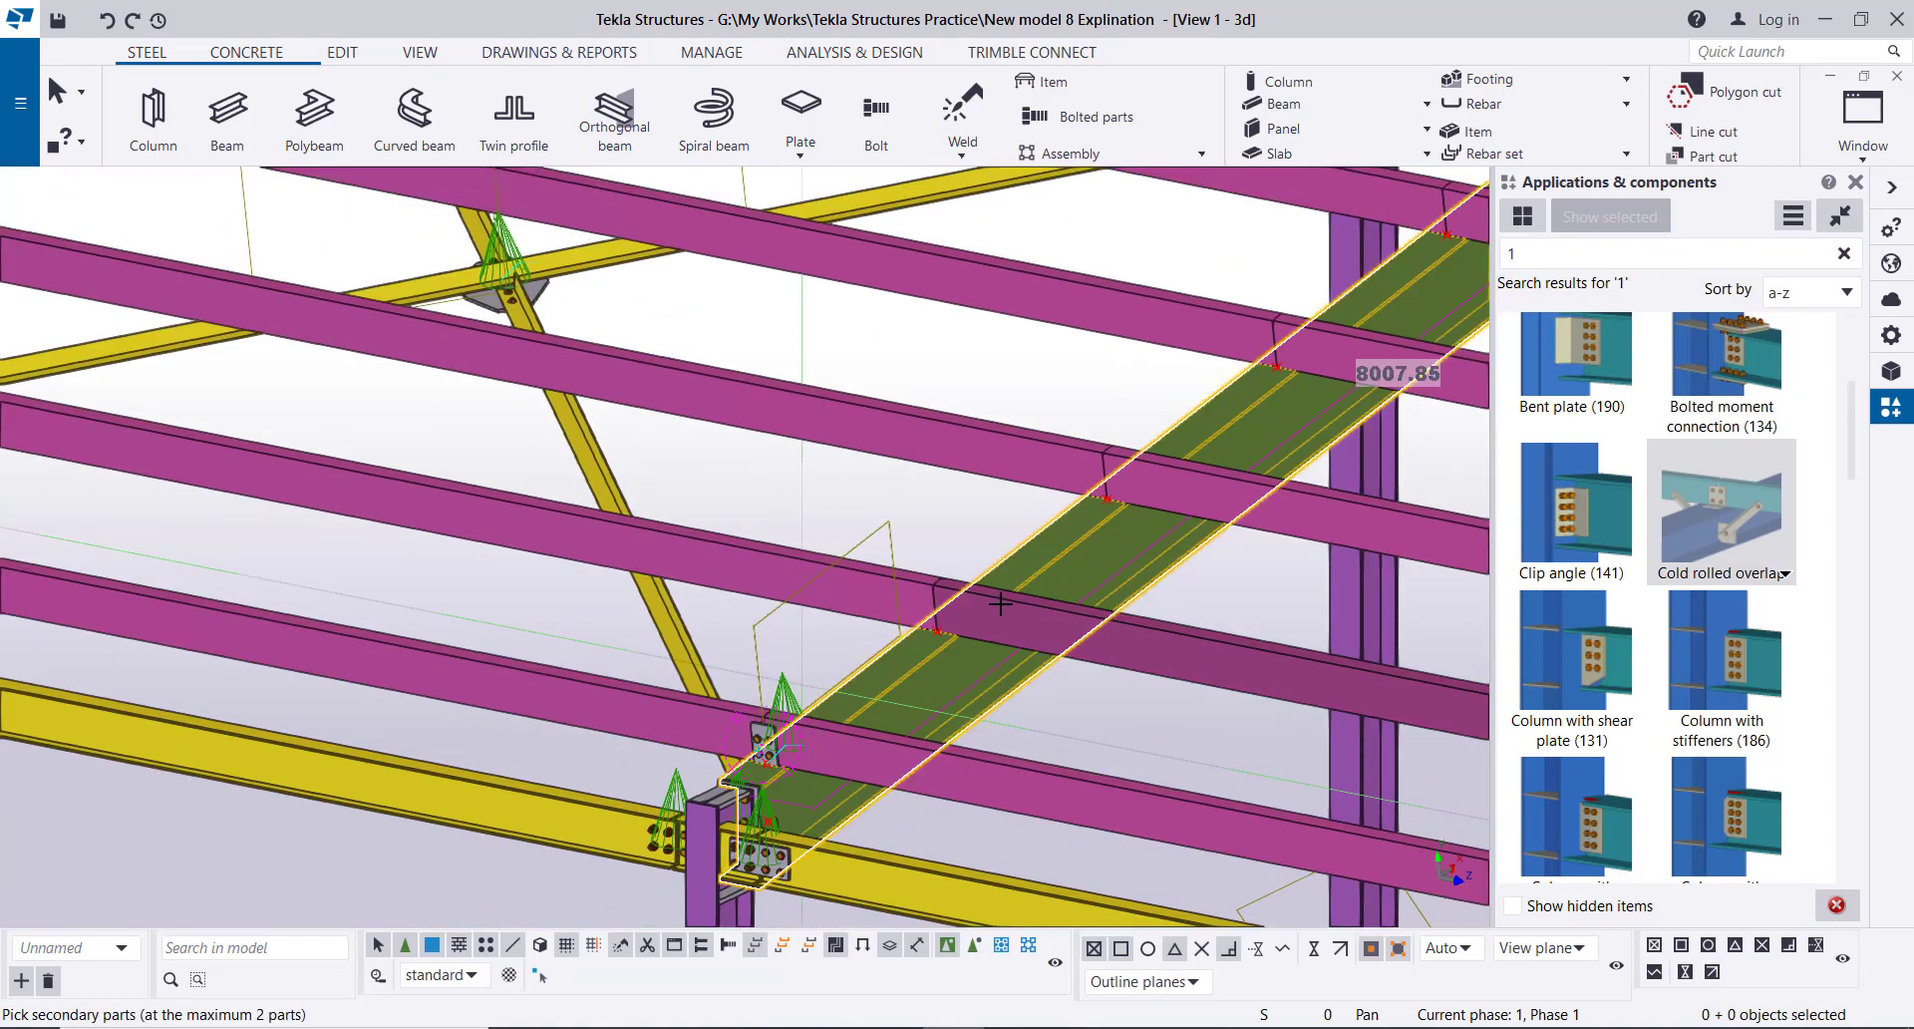
{"action": "left_click", "coordinate": [1023, 612]}
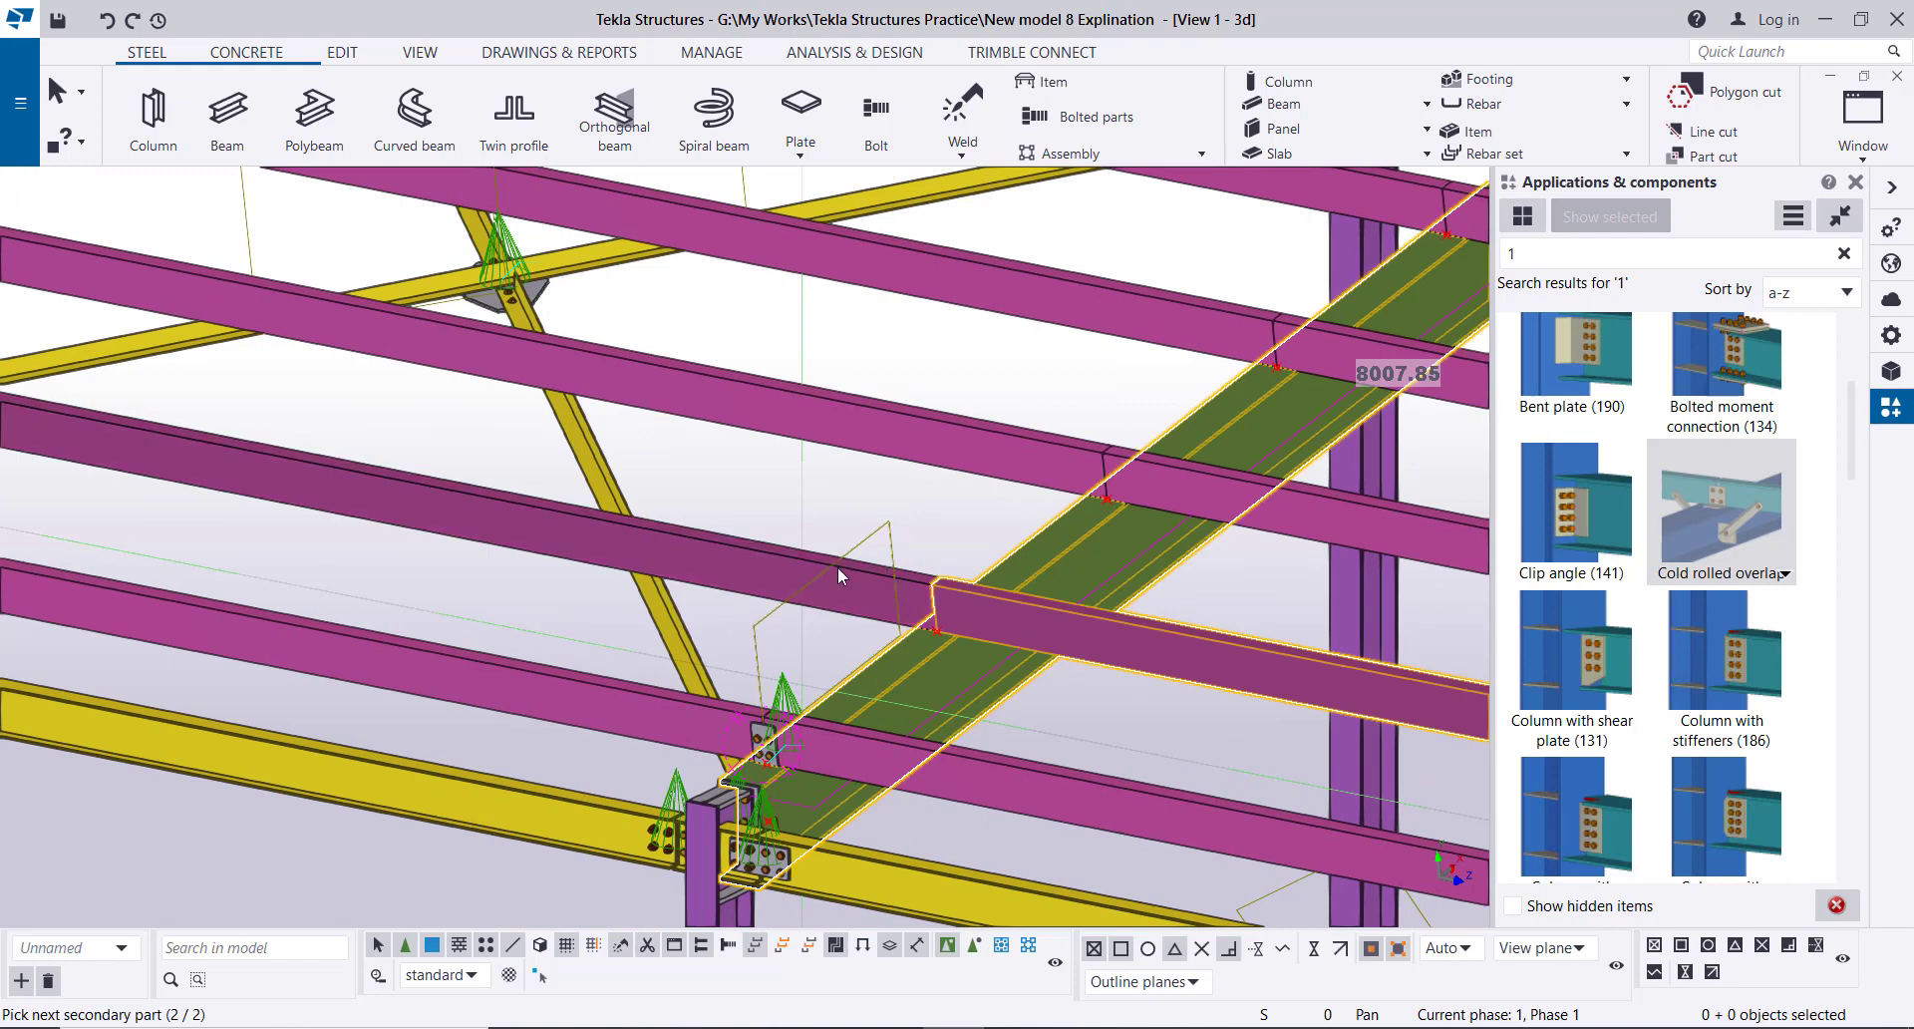
{"action": "left_click", "coordinate": [841, 576]}
{"action": "middle_click", "coordinate": [878, 469]}
- Add a Cold rolled overlap cleat for each of the third and fourth purlin pairs from the eave at the grid 2 rafter
{"action": "middle_click_drag", "start_coordinate": [1002, 501], "coordinate": [783, 622]}
{"action": "left_click", "coordinate": [868, 634]}
{"action": "left_click", "coordinate": [945, 597]}
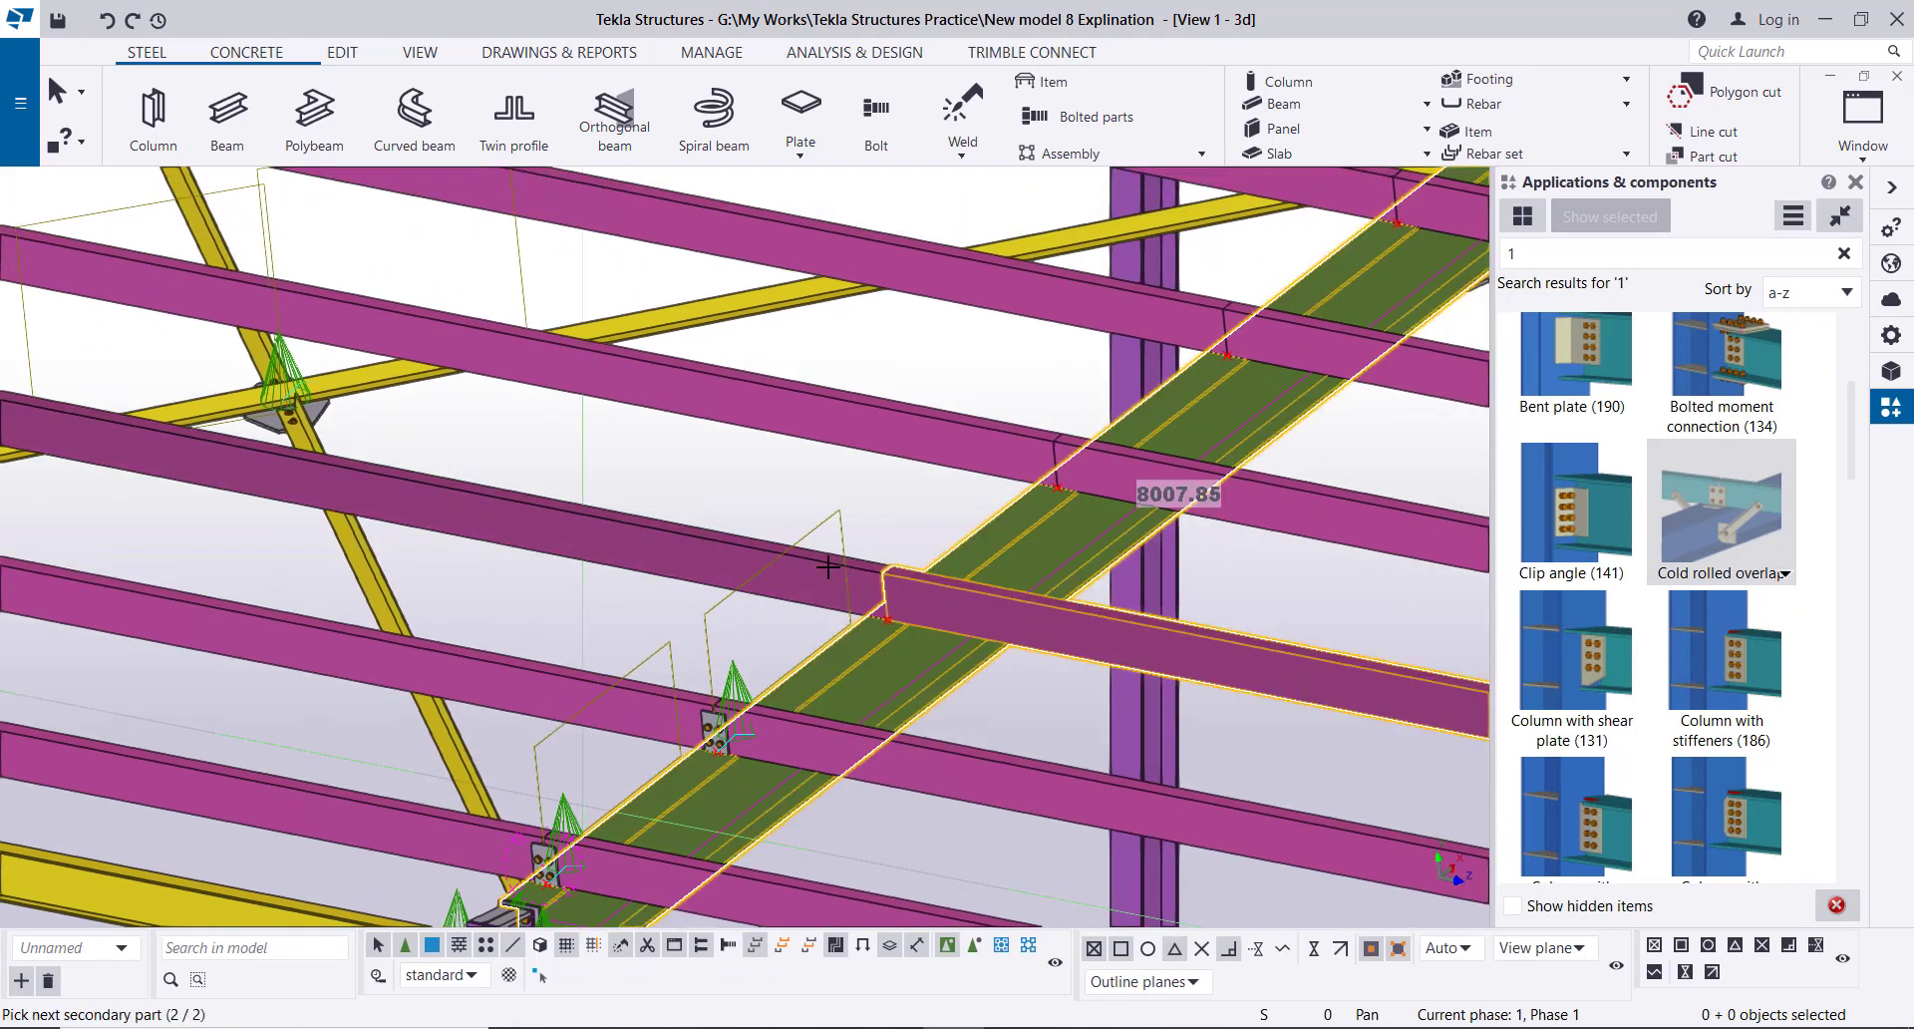
{"action": "left_click", "coordinate": [830, 565]}
{"action": "middle_click", "coordinate": [855, 493]}
{"action": "middle_click_drag", "start_coordinate": [935, 580], "coordinate": [863, 767]}
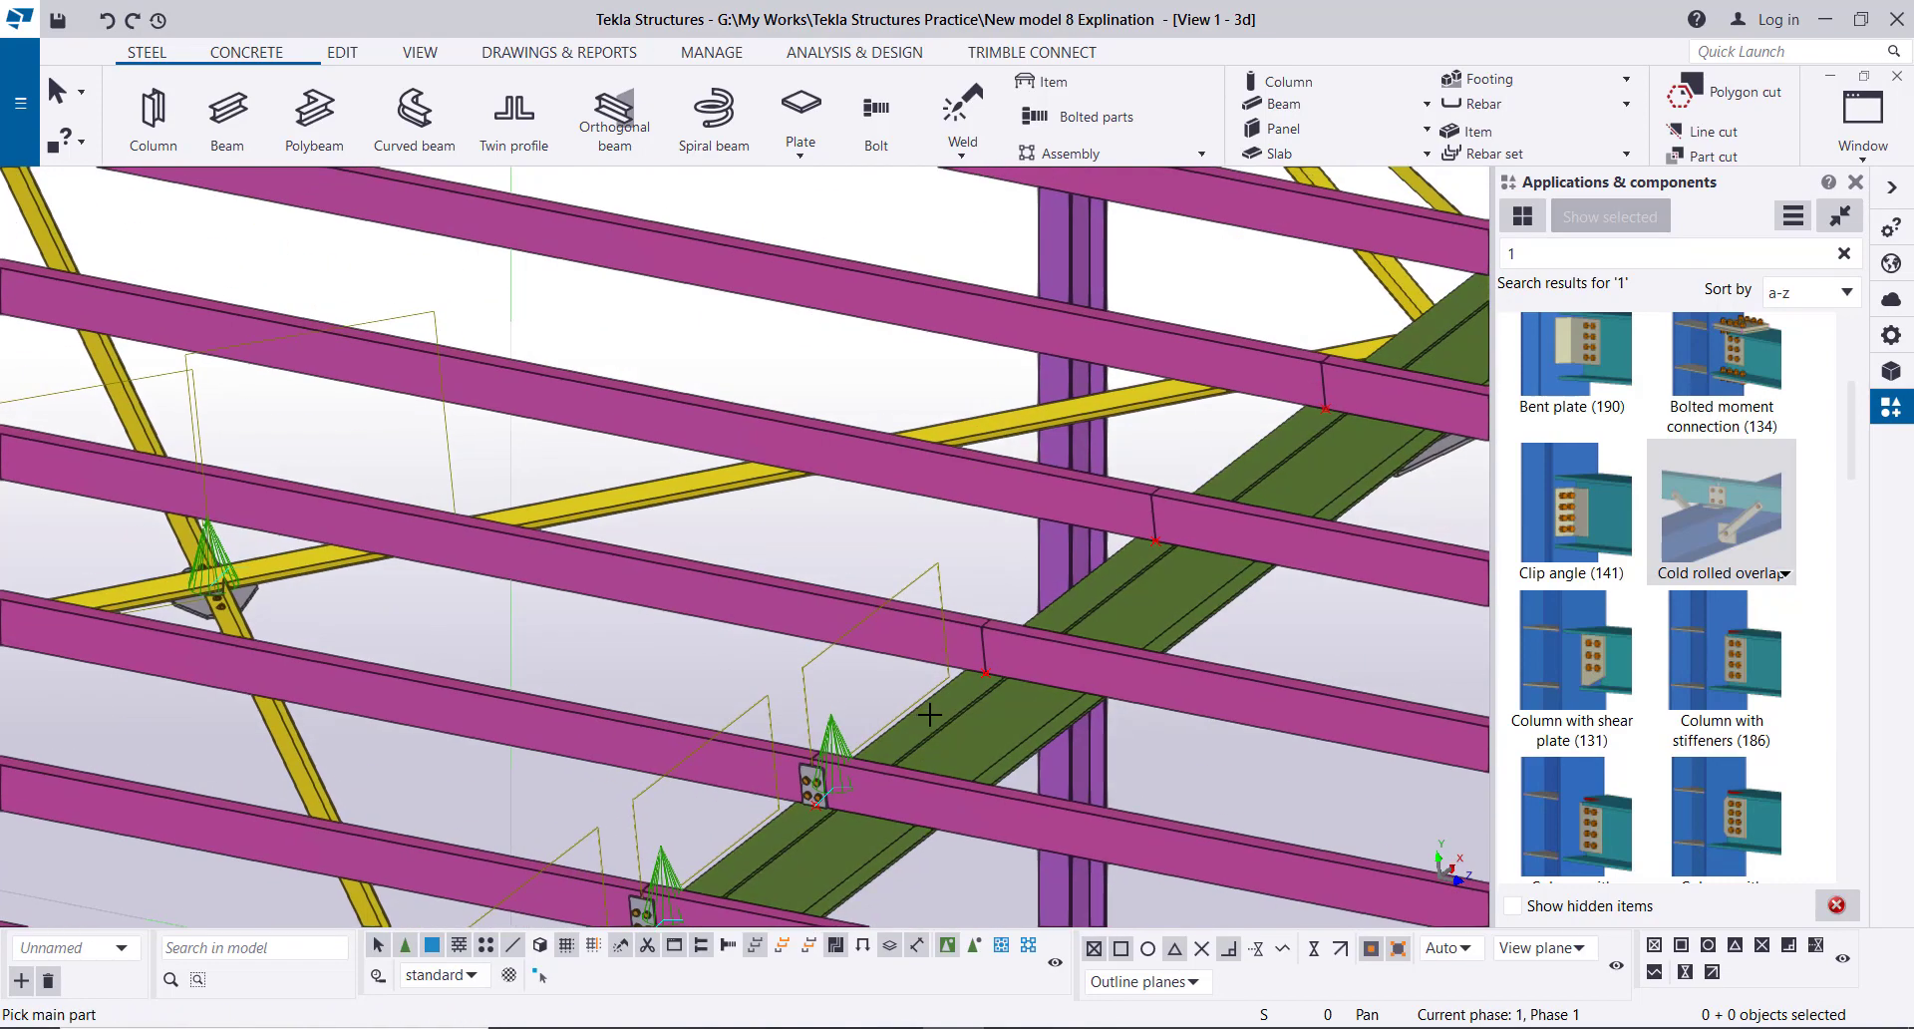
{"action": "left_click", "coordinate": [931, 715]}
{"action": "left_click", "coordinate": [1026, 658]}
{"action": "left_click", "coordinate": [934, 620]}
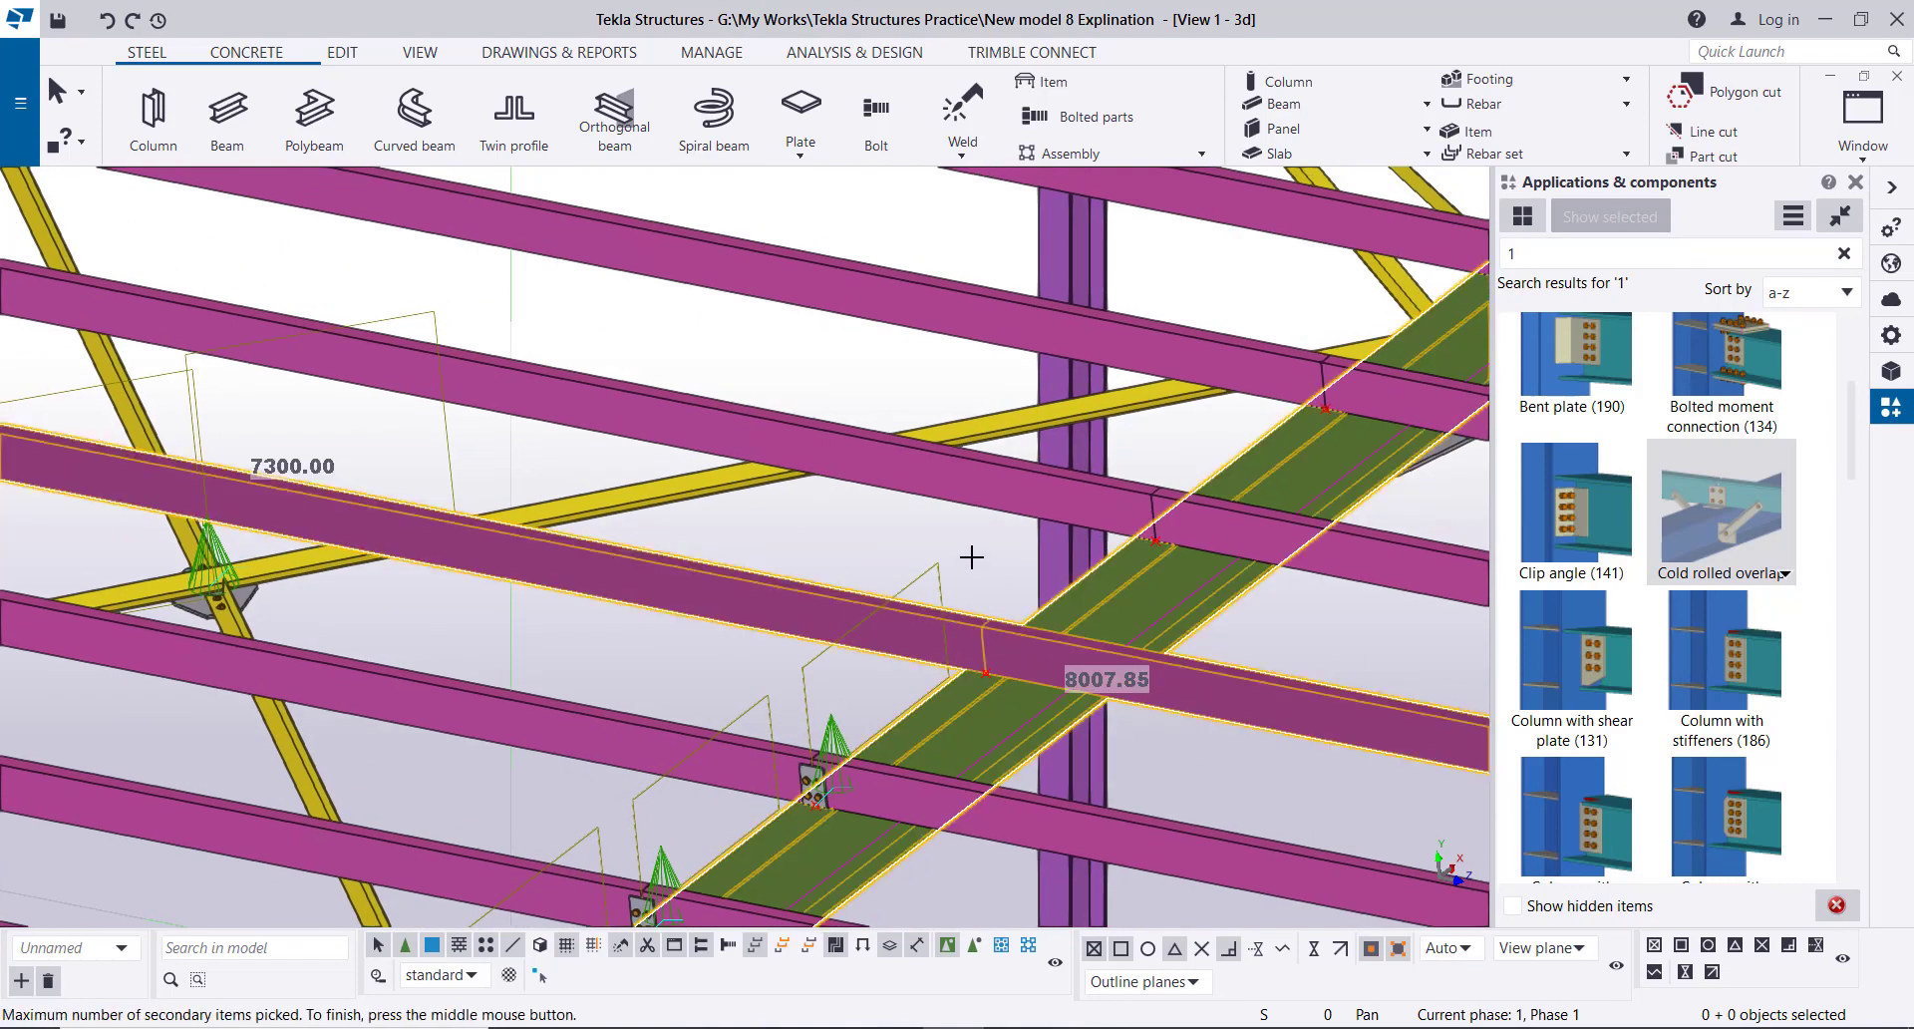
{"action": "middle_click", "coordinate": [974, 555]}
- Add a Cold rolled overlap cleat for each of the fifth and sixth purlin pairs from the eave at the grid 2 rafter
{"action": "middle_click_drag", "start_coordinate": [974, 555], "coordinate": [1013, 698]}
{"action": "left_click", "coordinate": [1013, 698]}
{"action": "left_click", "coordinate": [1013, 699]}
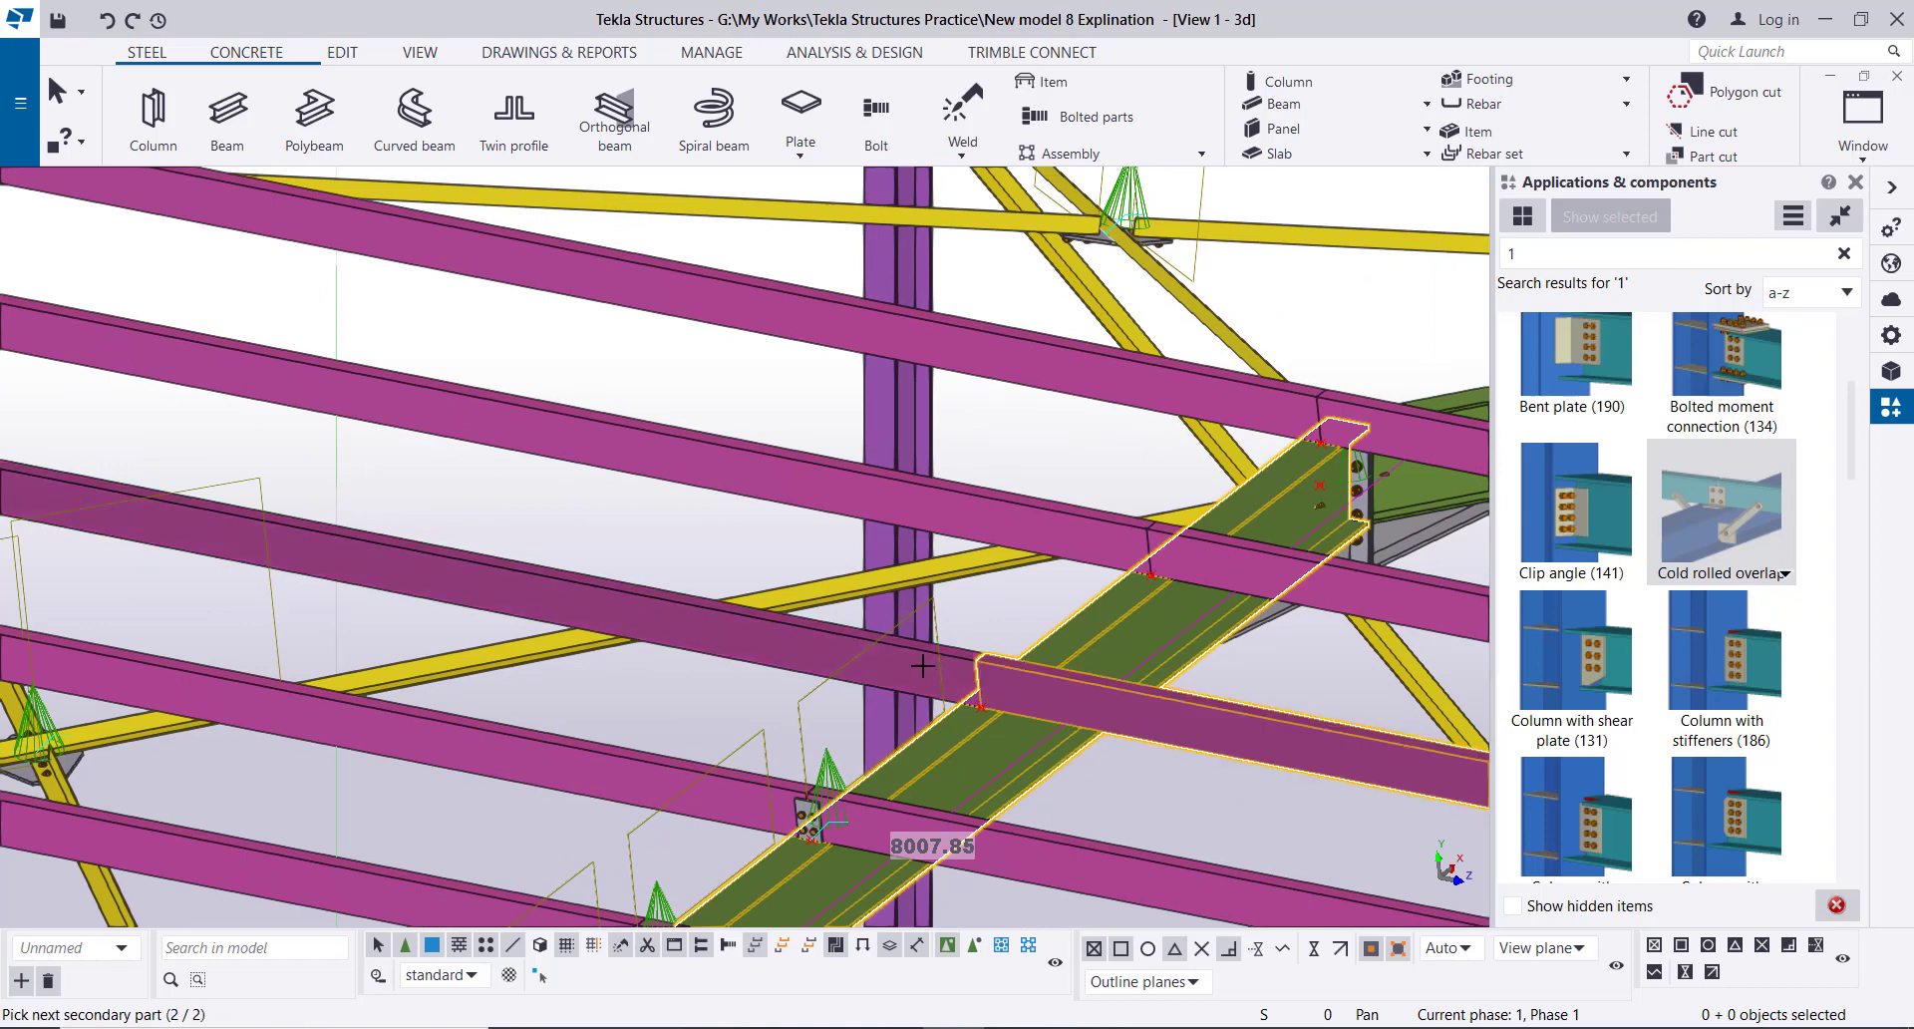
{"action": "left_click", "coordinate": [935, 666]}
{"action": "middle_click", "coordinate": [1000, 602]}
{"action": "middle_click_drag", "start_coordinate": [1089, 619], "coordinate": [910, 790]}
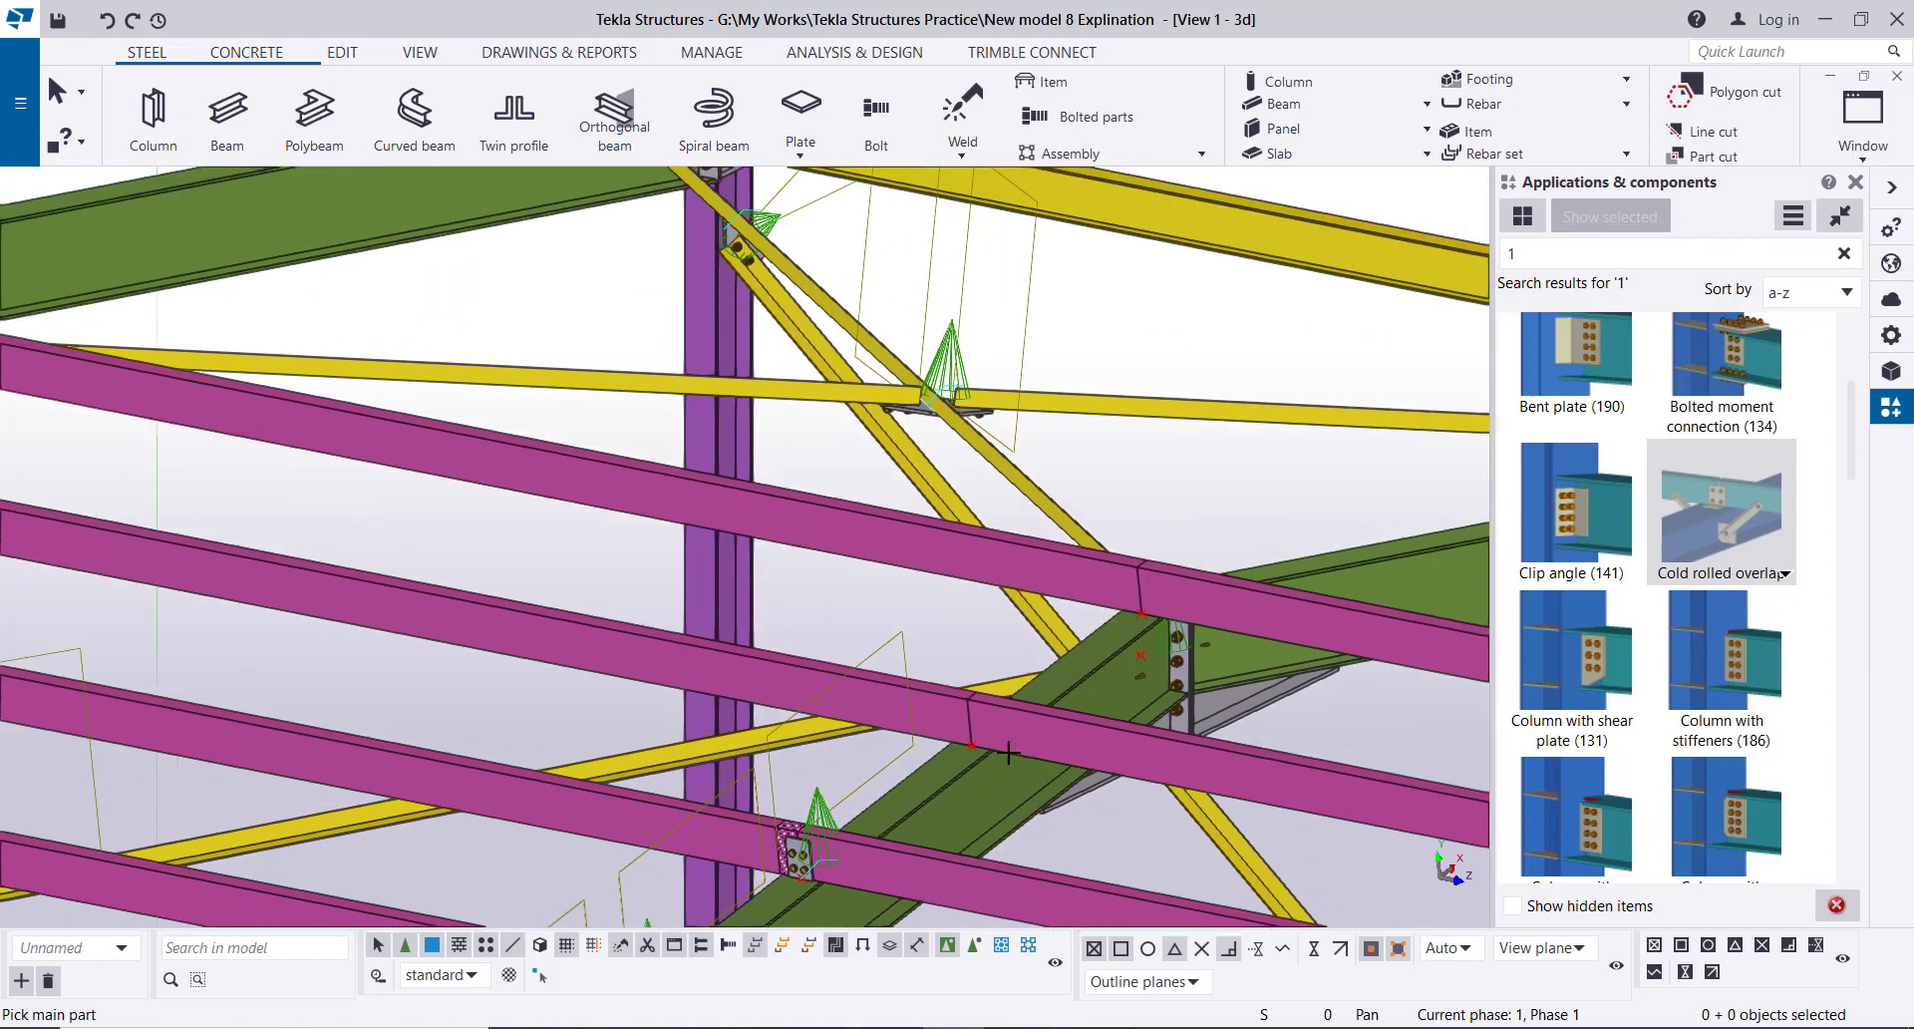
{"action": "left_click", "coordinate": [963, 774]}
{"action": "left_click", "coordinate": [947, 709]}
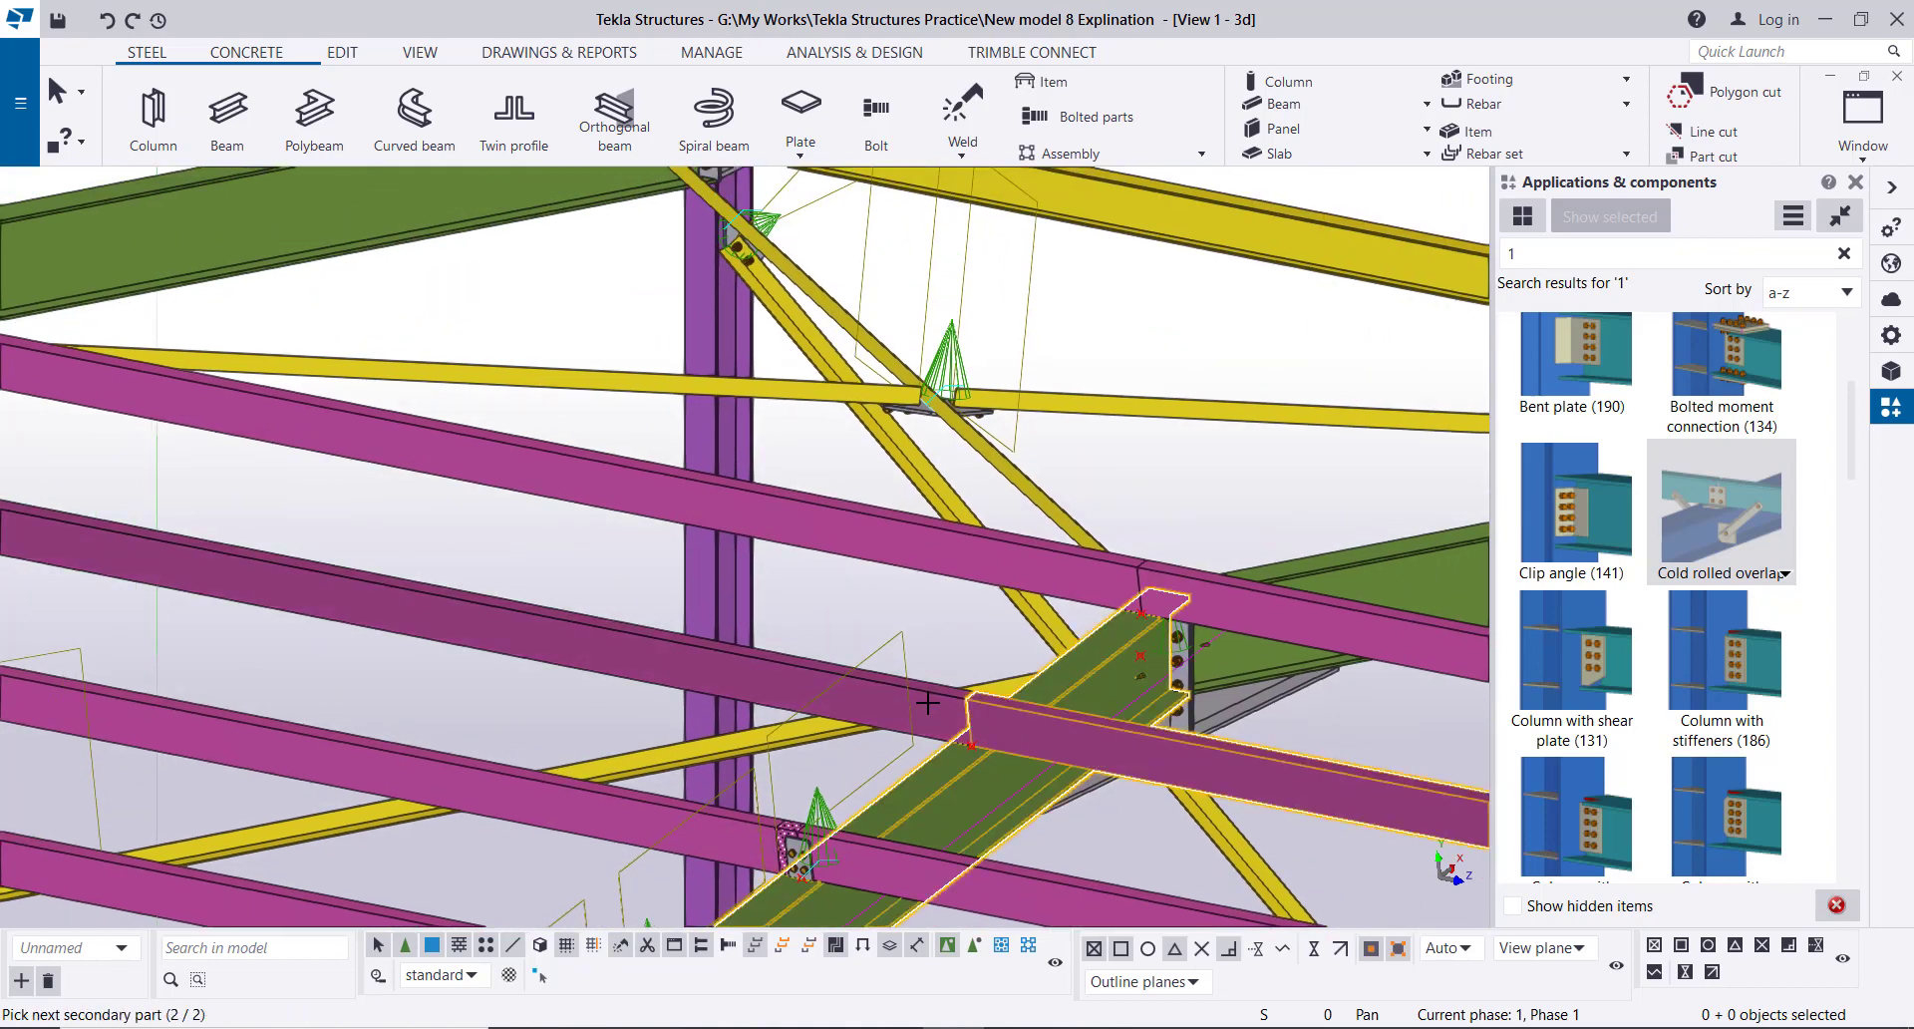
{"action": "left_click", "coordinate": [948, 636]}
{"action": "middle_click", "coordinate": [1093, 666]}
- Connect the topmost purlins meeting at the grid 2 rafter with a Cold rolled overlap cleat and end the connection command
{"action": "middle_click_drag", "start_coordinate": [1093, 666], "coordinate": [958, 810]}
{"action": "left_click", "coordinate": [958, 810]}
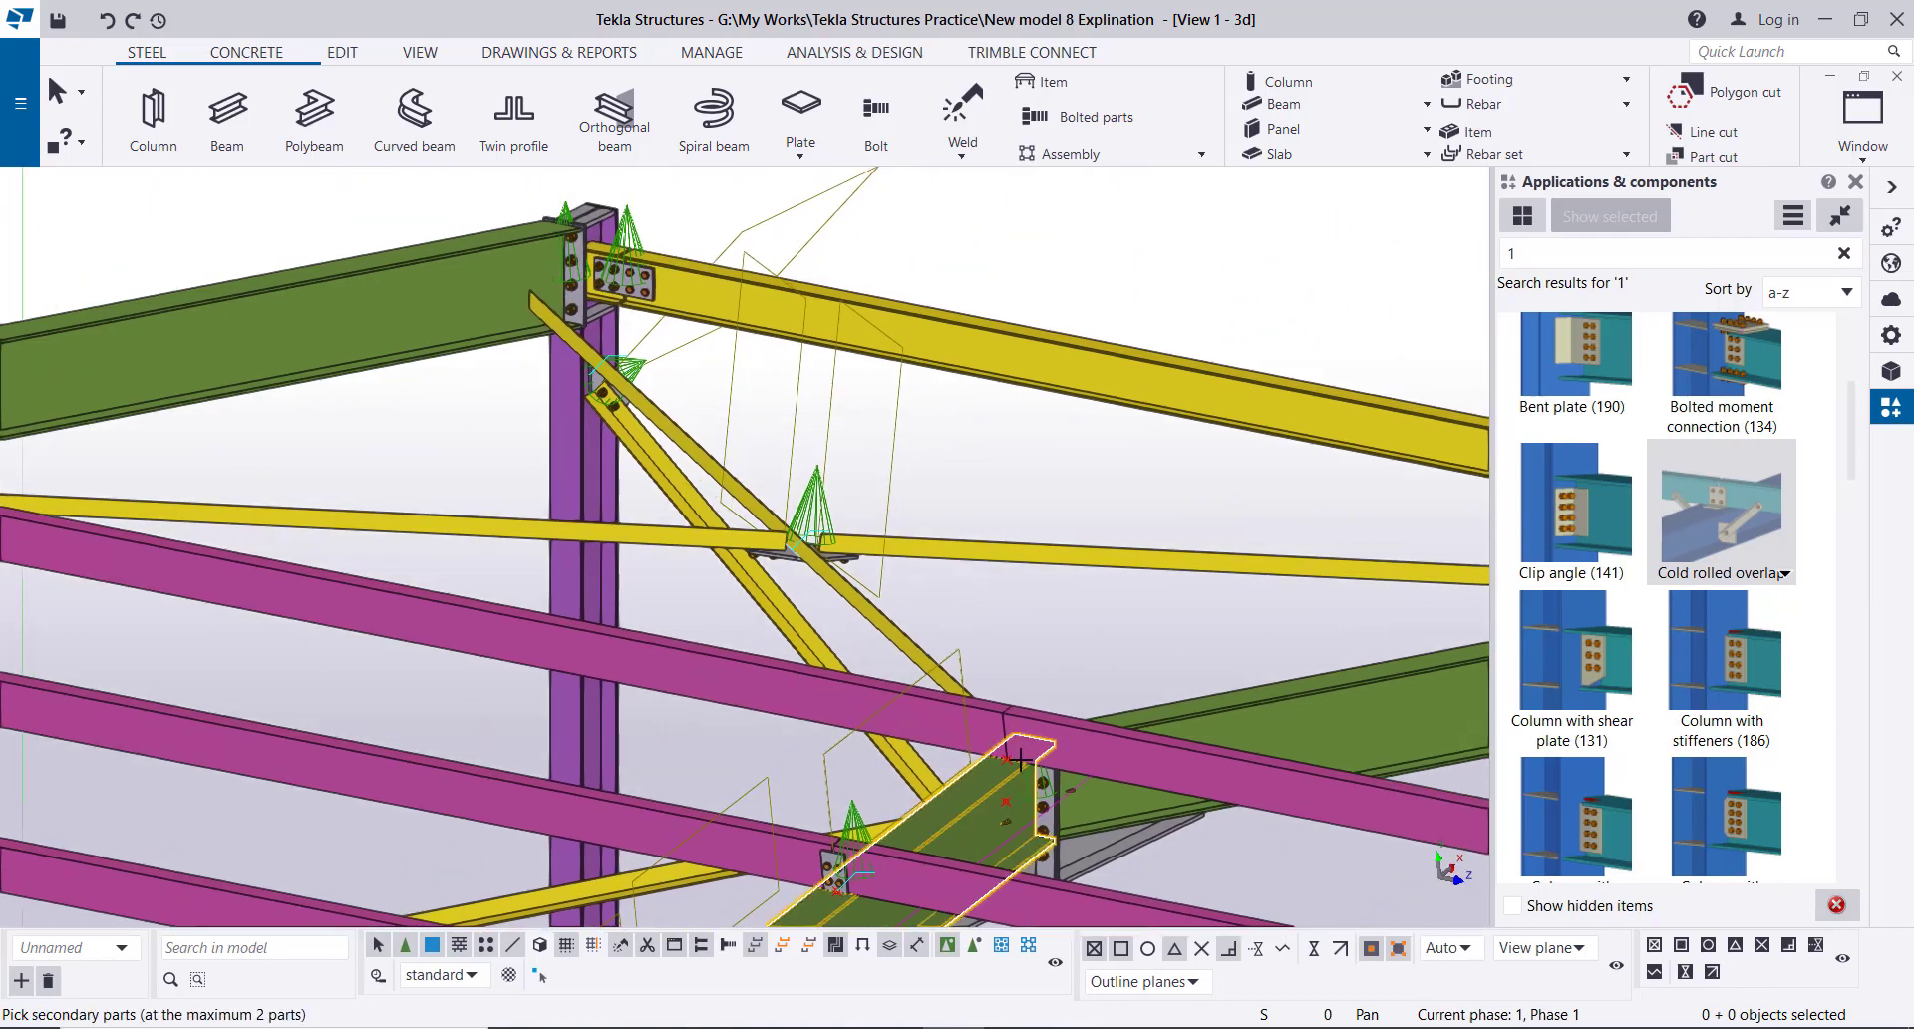
{"action": "left_click", "coordinate": [999, 714]}
{"action": "left_click", "coordinate": [996, 697]}
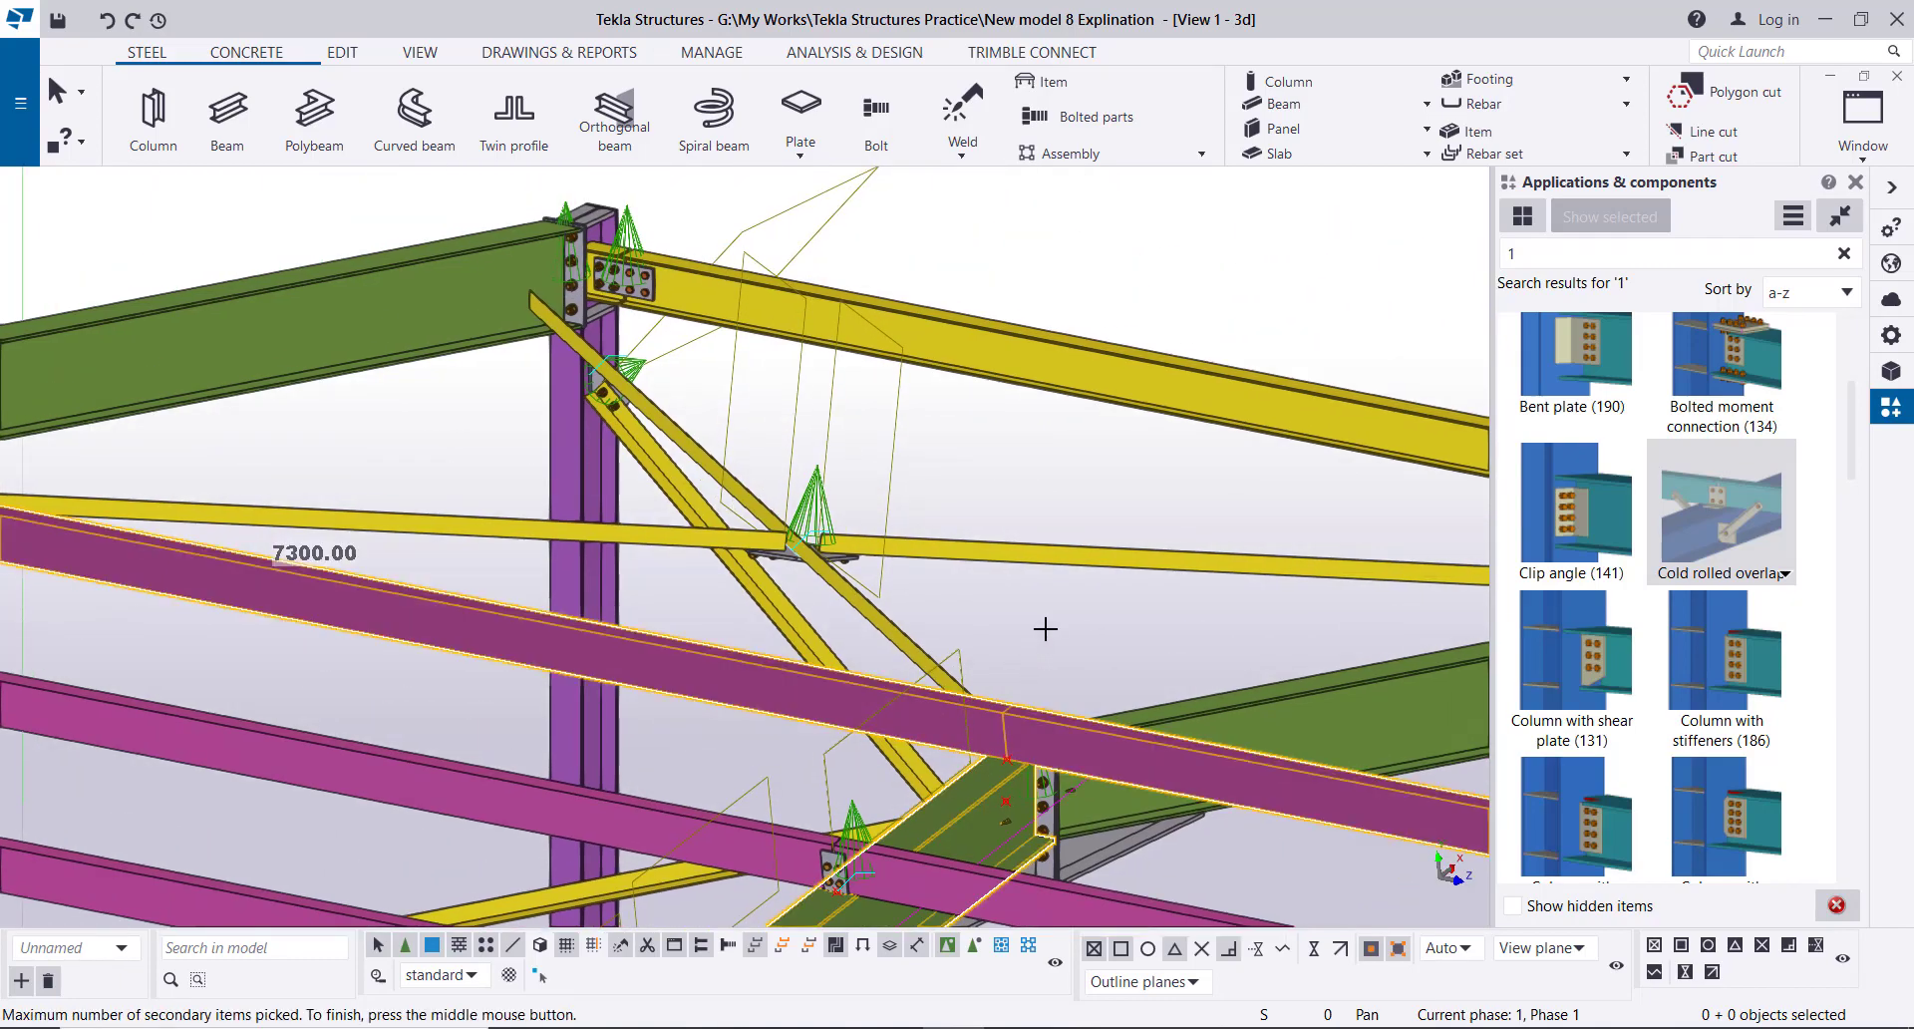
{"action": "middle_click", "coordinate": [1042, 632]}
{"action": "scroll", "coordinate": [1051, 633], "scroll_direction": "down", "scroll_amount": 3}
{"action": "right_click", "coordinate": [1059, 339]}
{"action": "left_click", "coordinate": [1097, 348]}
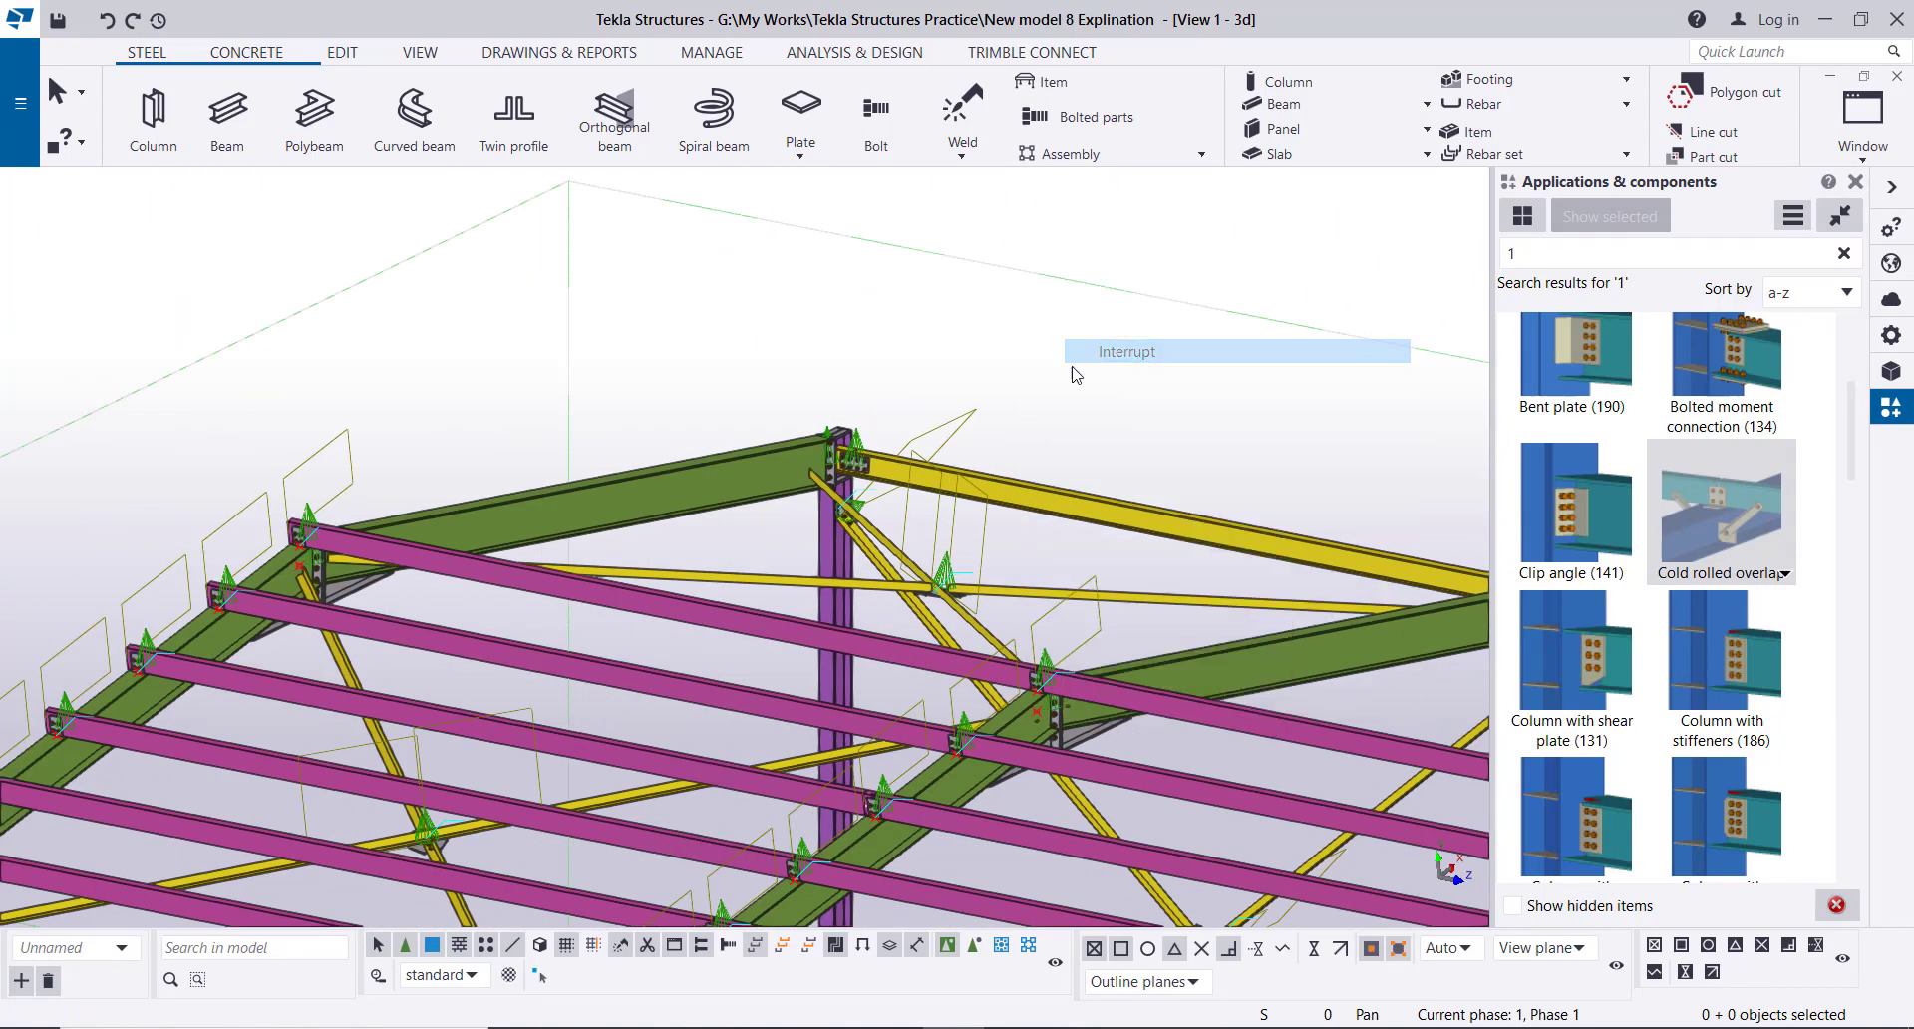
- Delete the copied purlins between grids 3 and 4, all except the fifth one from the eave
{"action": "scroll", "coordinate": [1116, 618], "scroll_direction": "down", "scroll_amount": 5}
{"action": "scroll", "coordinate": [957, 717], "scroll_direction": "up", "scroll_amount": 3}
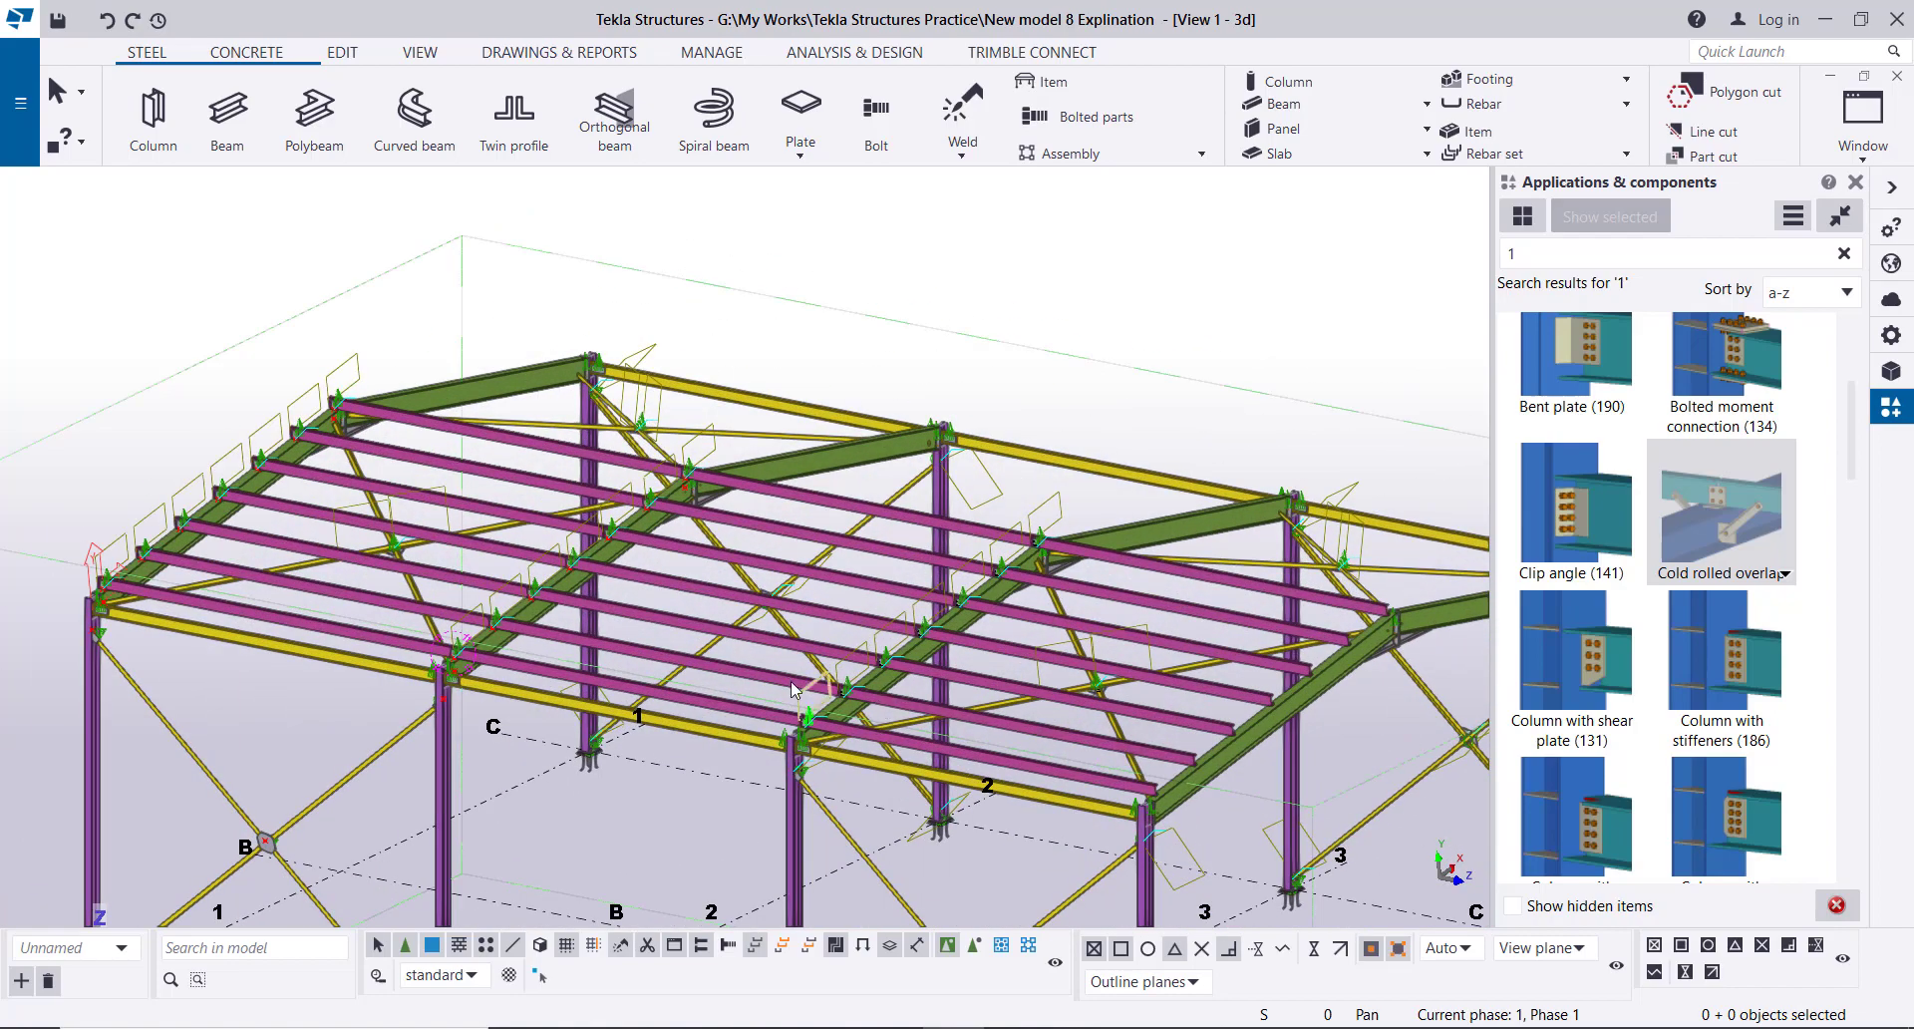
{"action": "scroll", "coordinate": [836, 770], "scroll_direction": "up", "scroll_amount": 5}
{"action": "scroll", "coordinate": [708, 704], "scroll_direction": "down", "scroll_amount": 3}
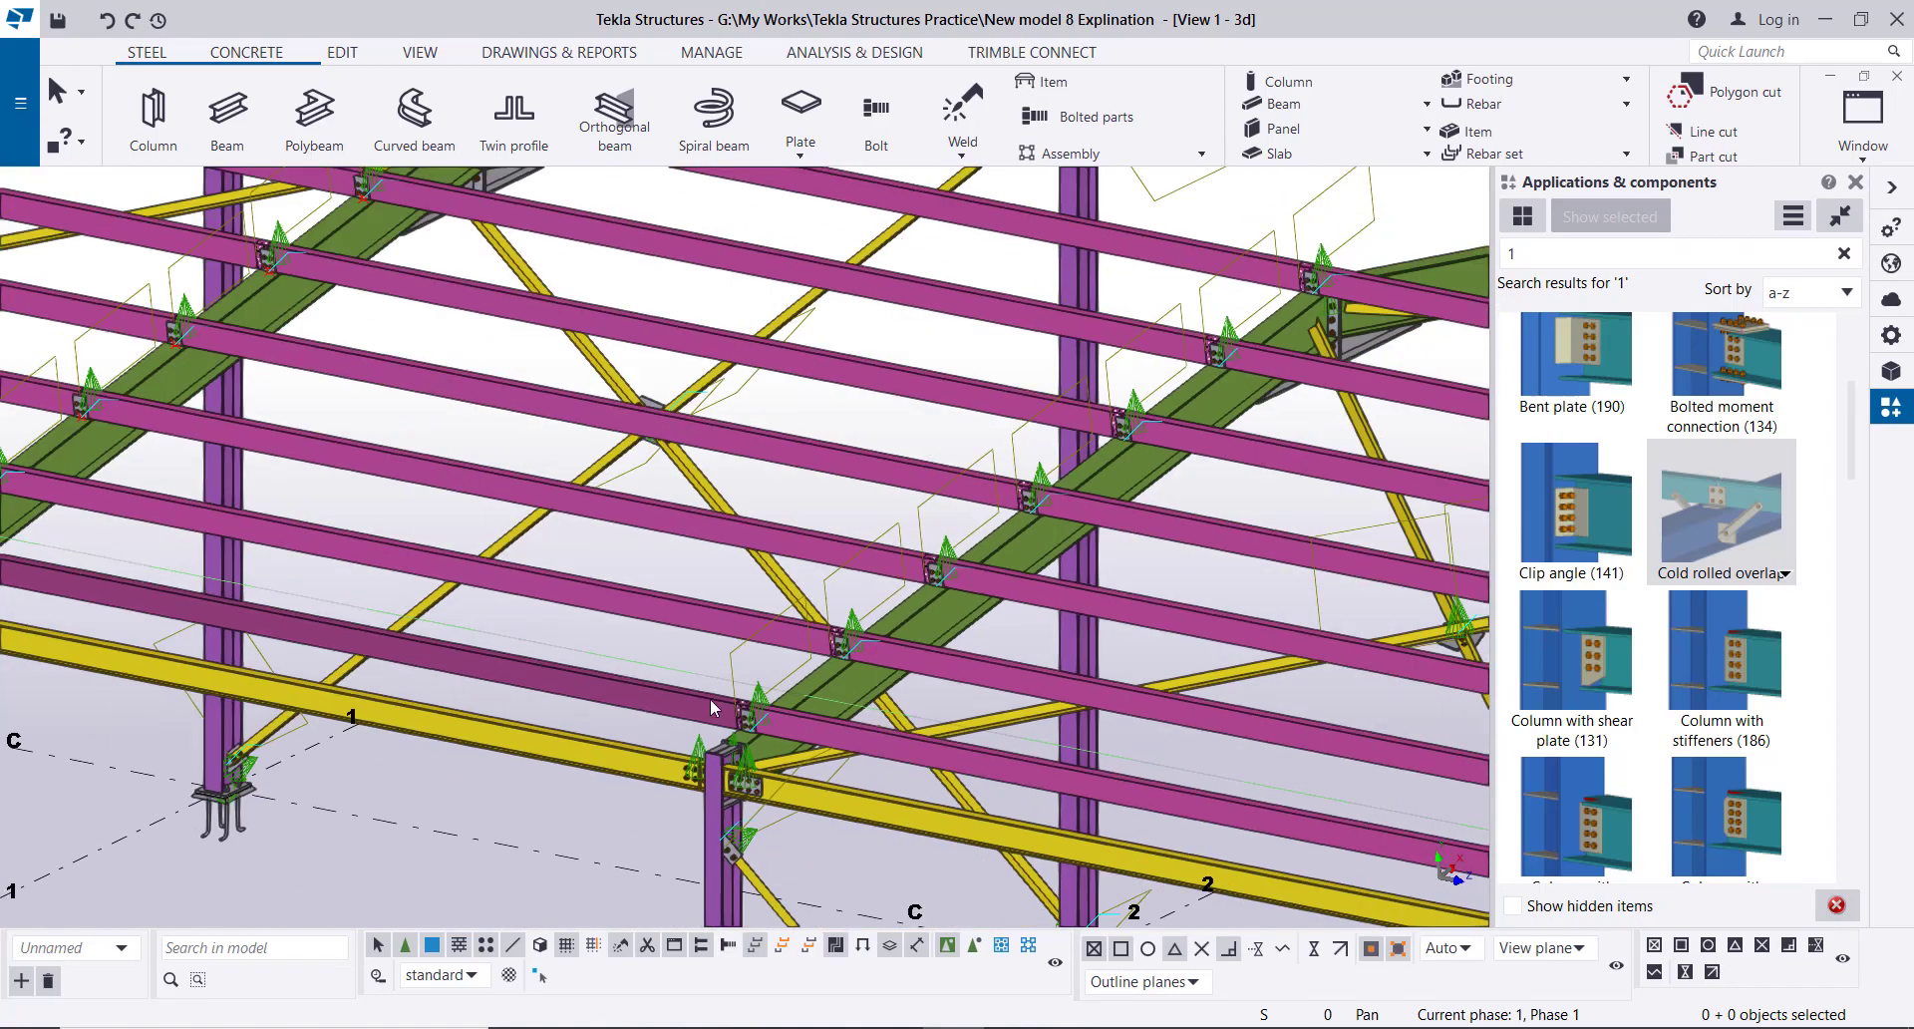
{"action": "scroll", "coordinate": [798, 721], "scroll_direction": "down", "scroll_amount": 5}
{"action": "scroll", "coordinate": [920, 742], "scroll_direction": "up", "scroll_amount": 2}
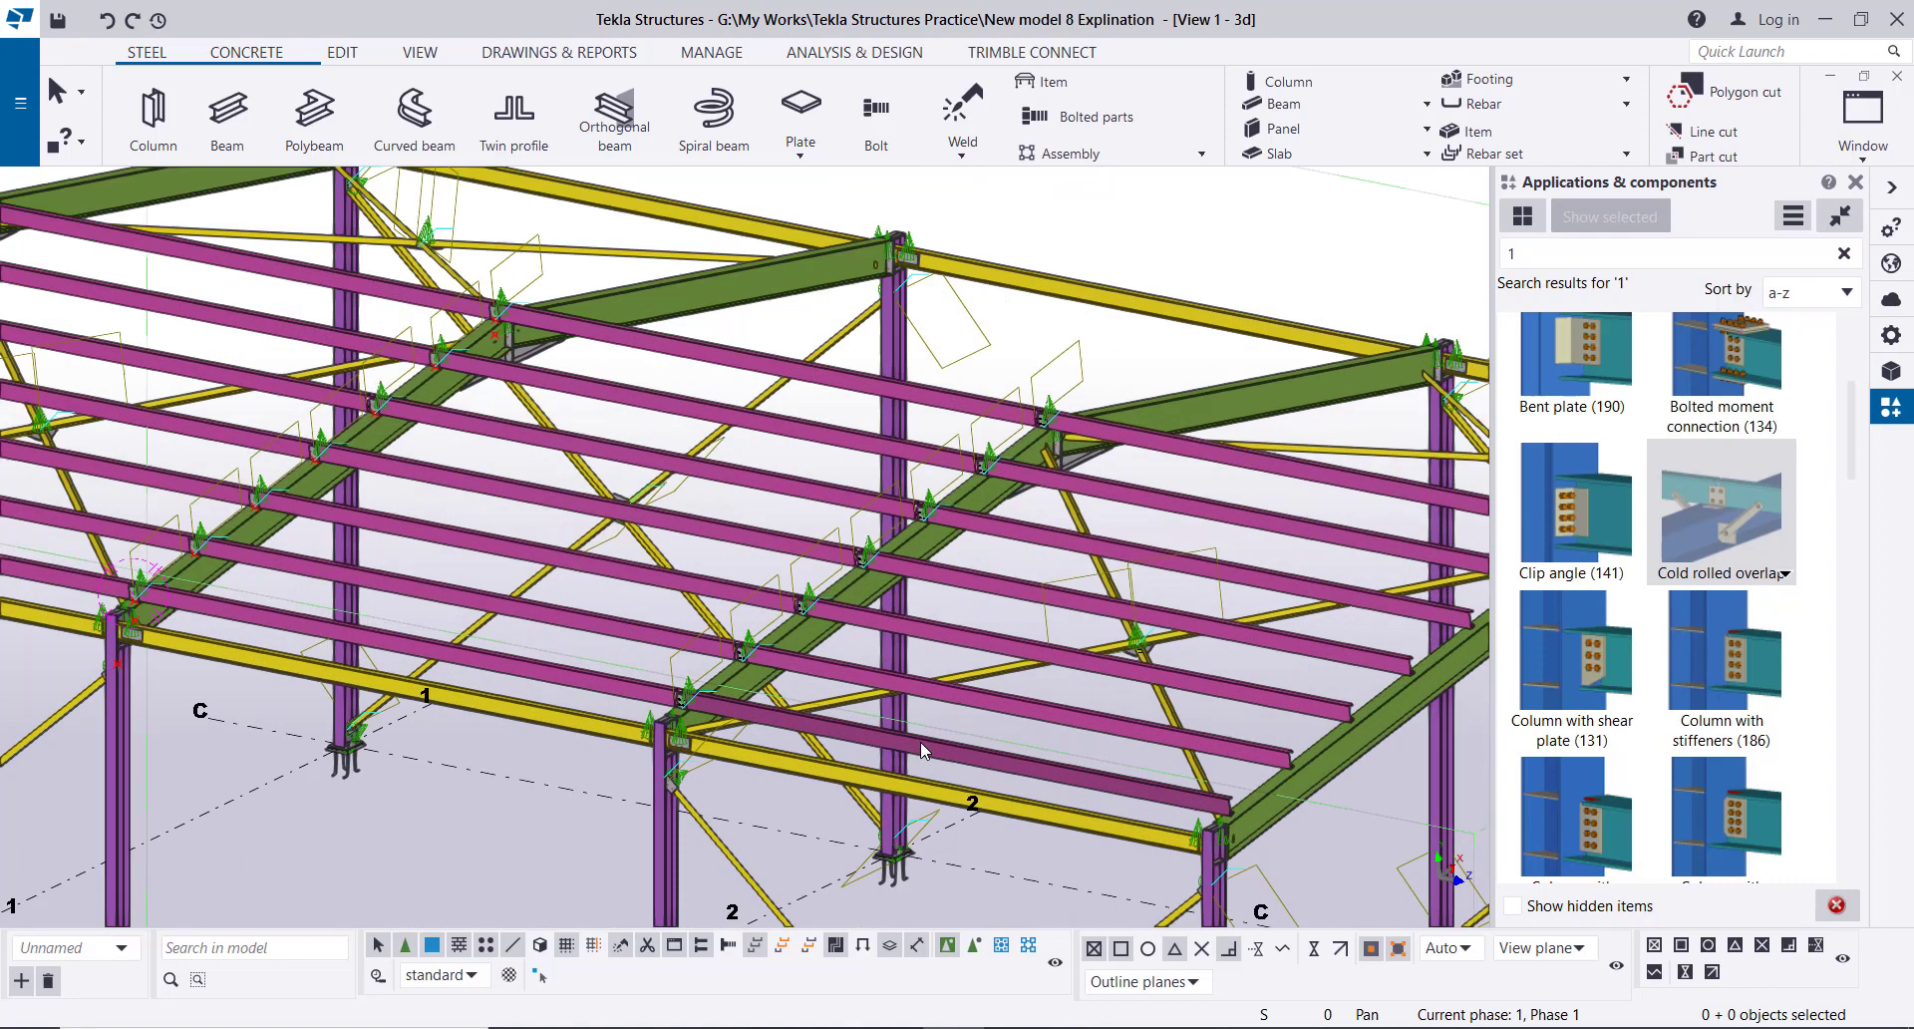
{"action": "left_click", "coordinate": [927, 756]}
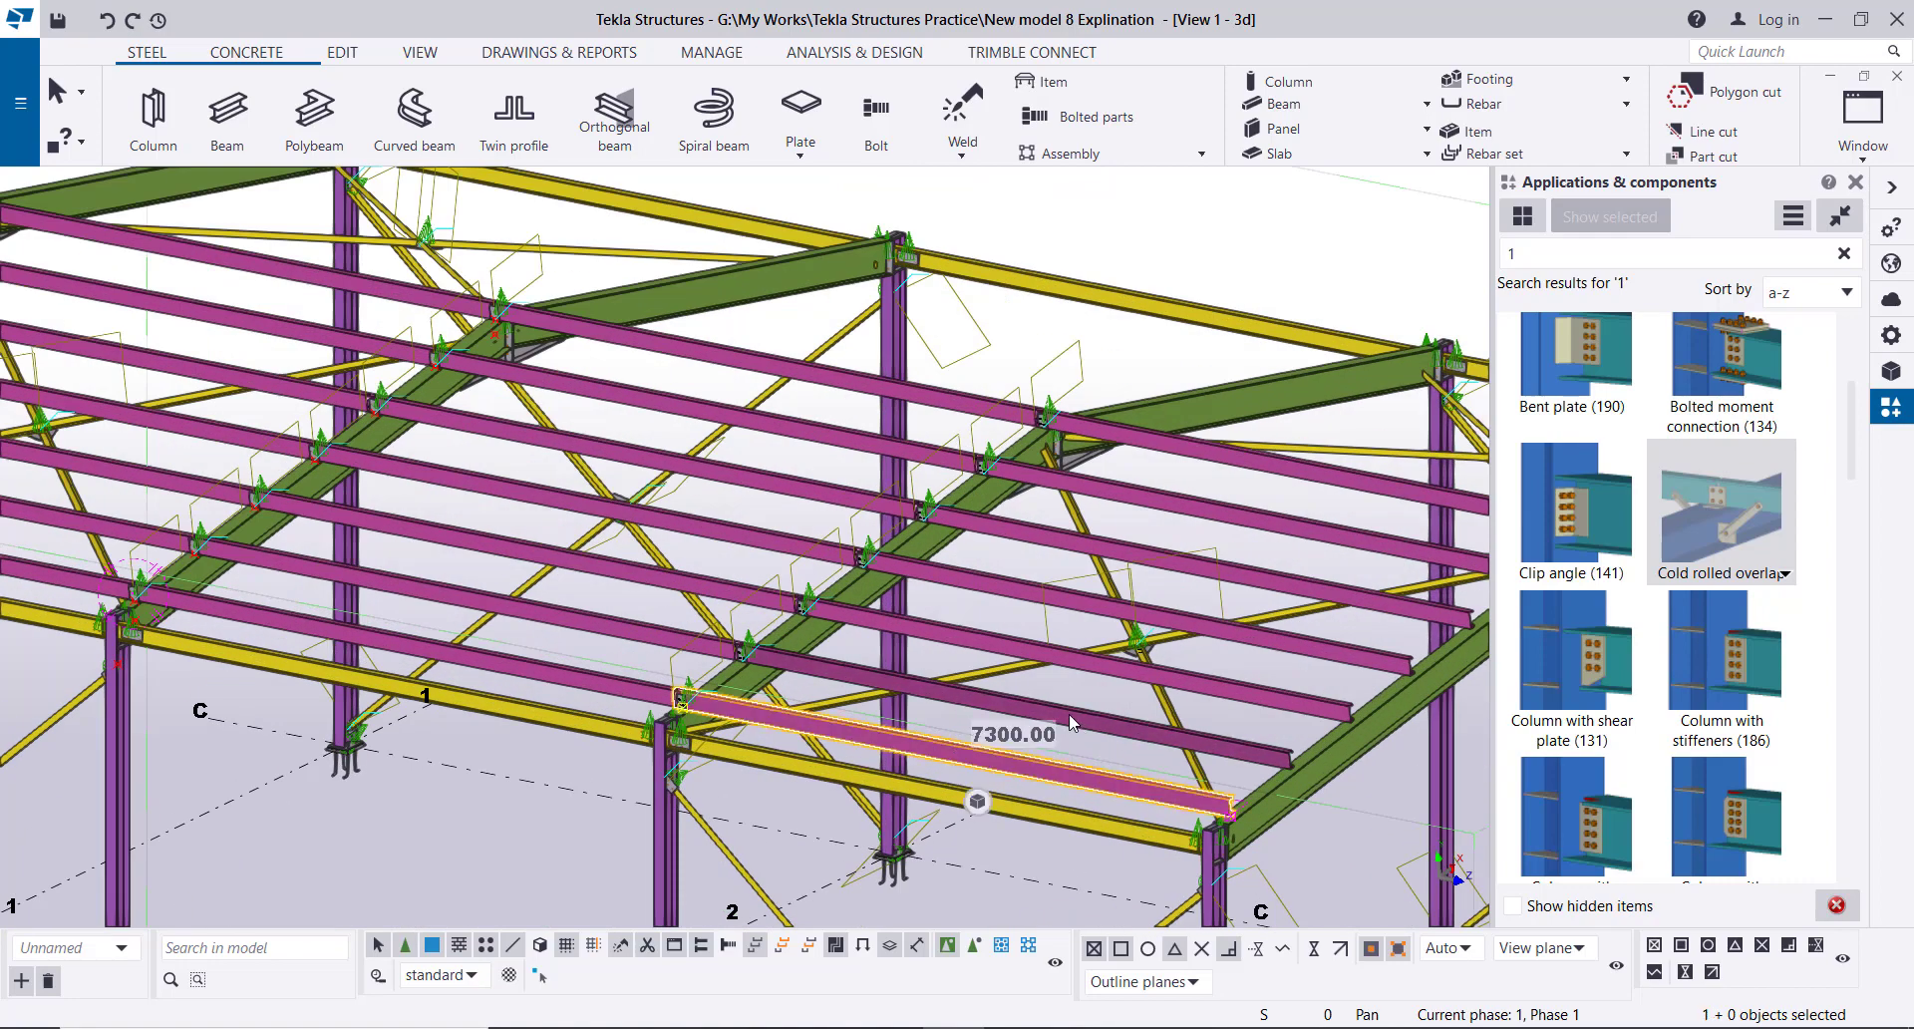
{"action": "left_click", "coordinate": [1072, 720], "text": "ctrl"}
{"action": "left_click", "coordinate": [1106, 663], "text": "ctrl"}
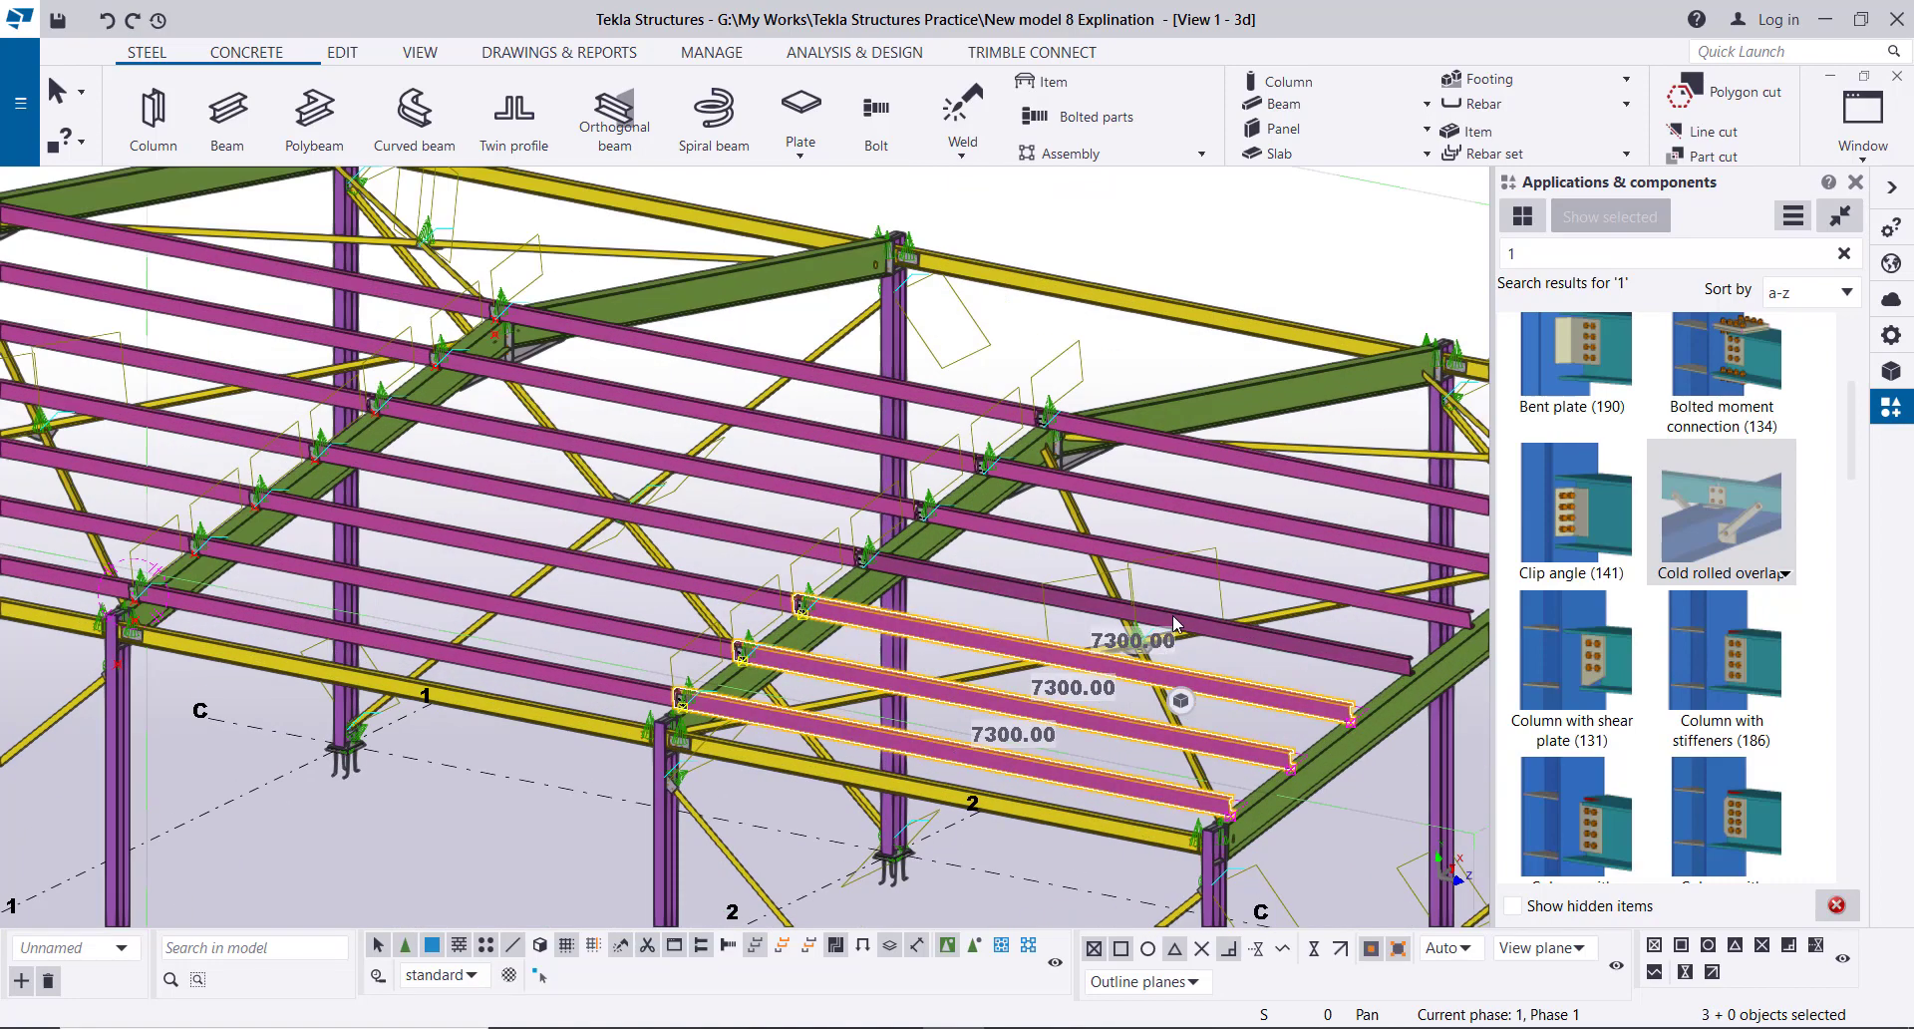
{"action": "left_click", "coordinate": [1191, 617], "text": "ctrl"}
{"action": "left_click", "coordinate": [1259, 538], "text": "ctrl"}
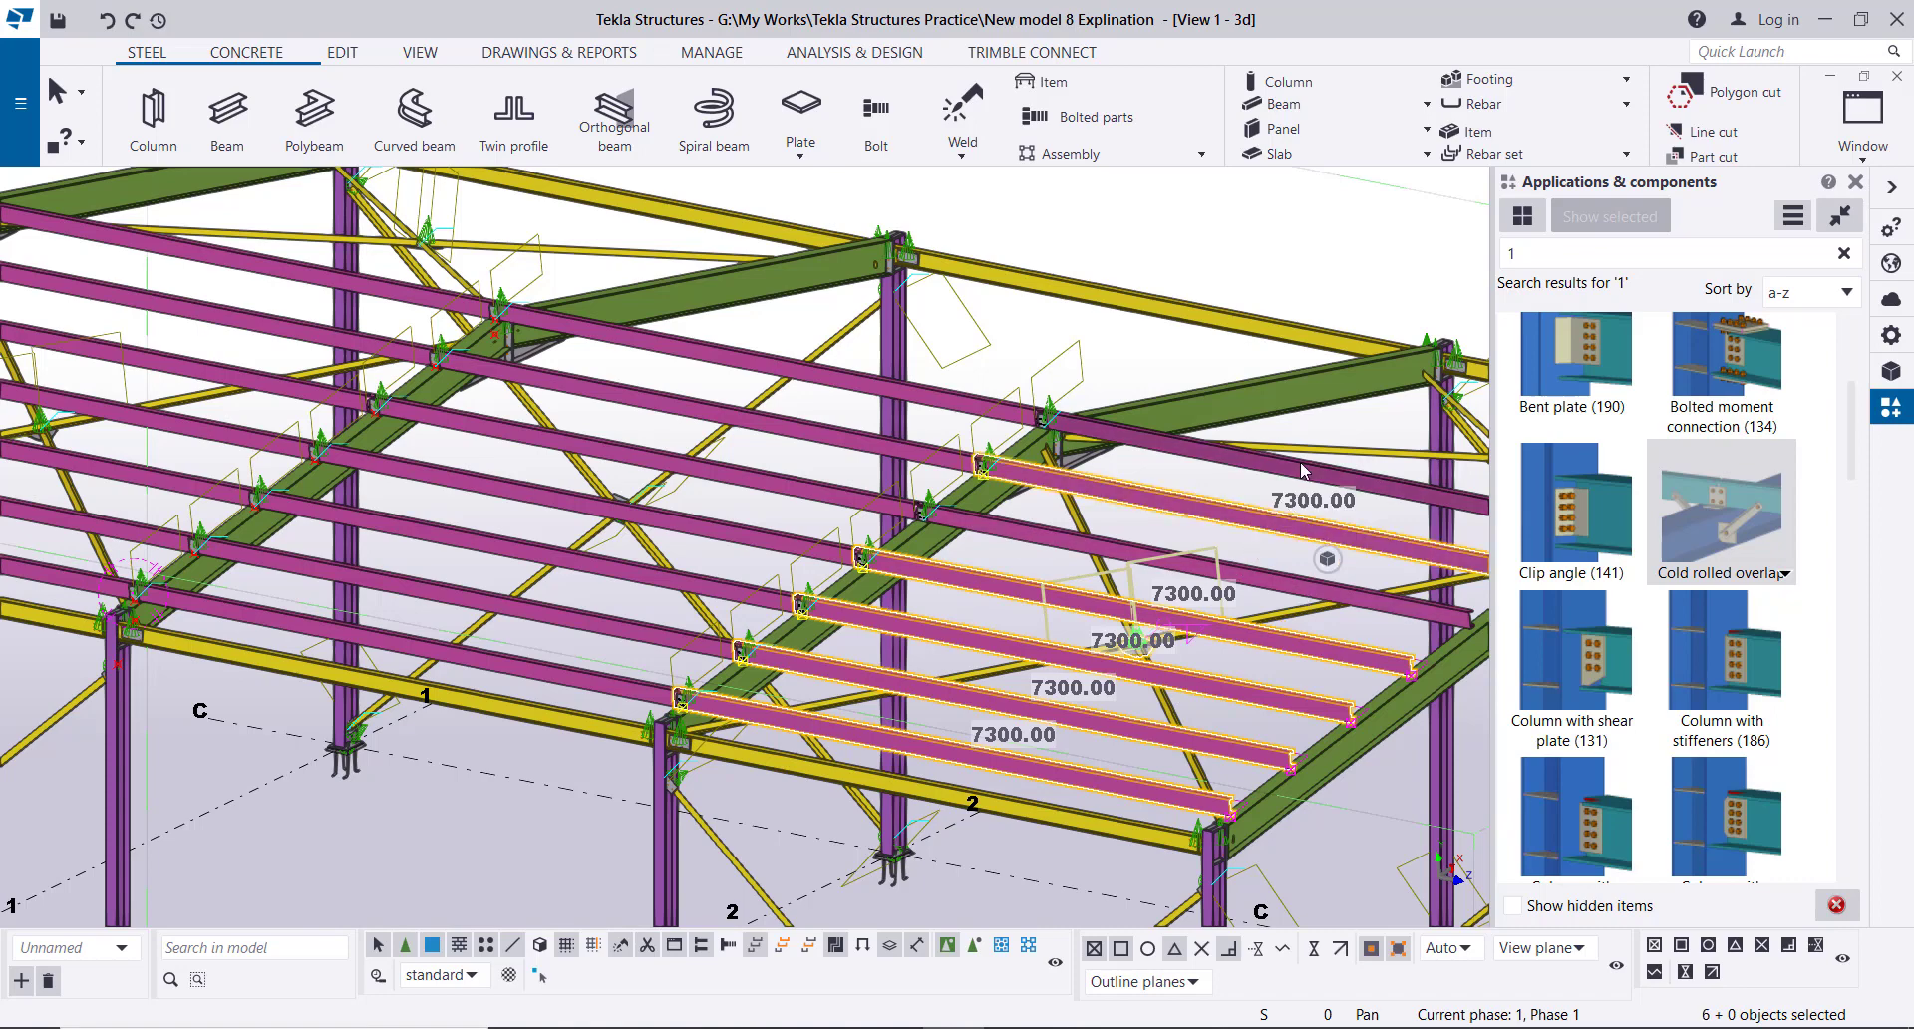
{"action": "left_click", "coordinate": [1303, 468], "text": "ctrl"}
{"action": "key", "text": "Escape"}
{"action": "scroll", "coordinate": [714, 572], "scroll_direction": "down", "scroll_amount": 5}
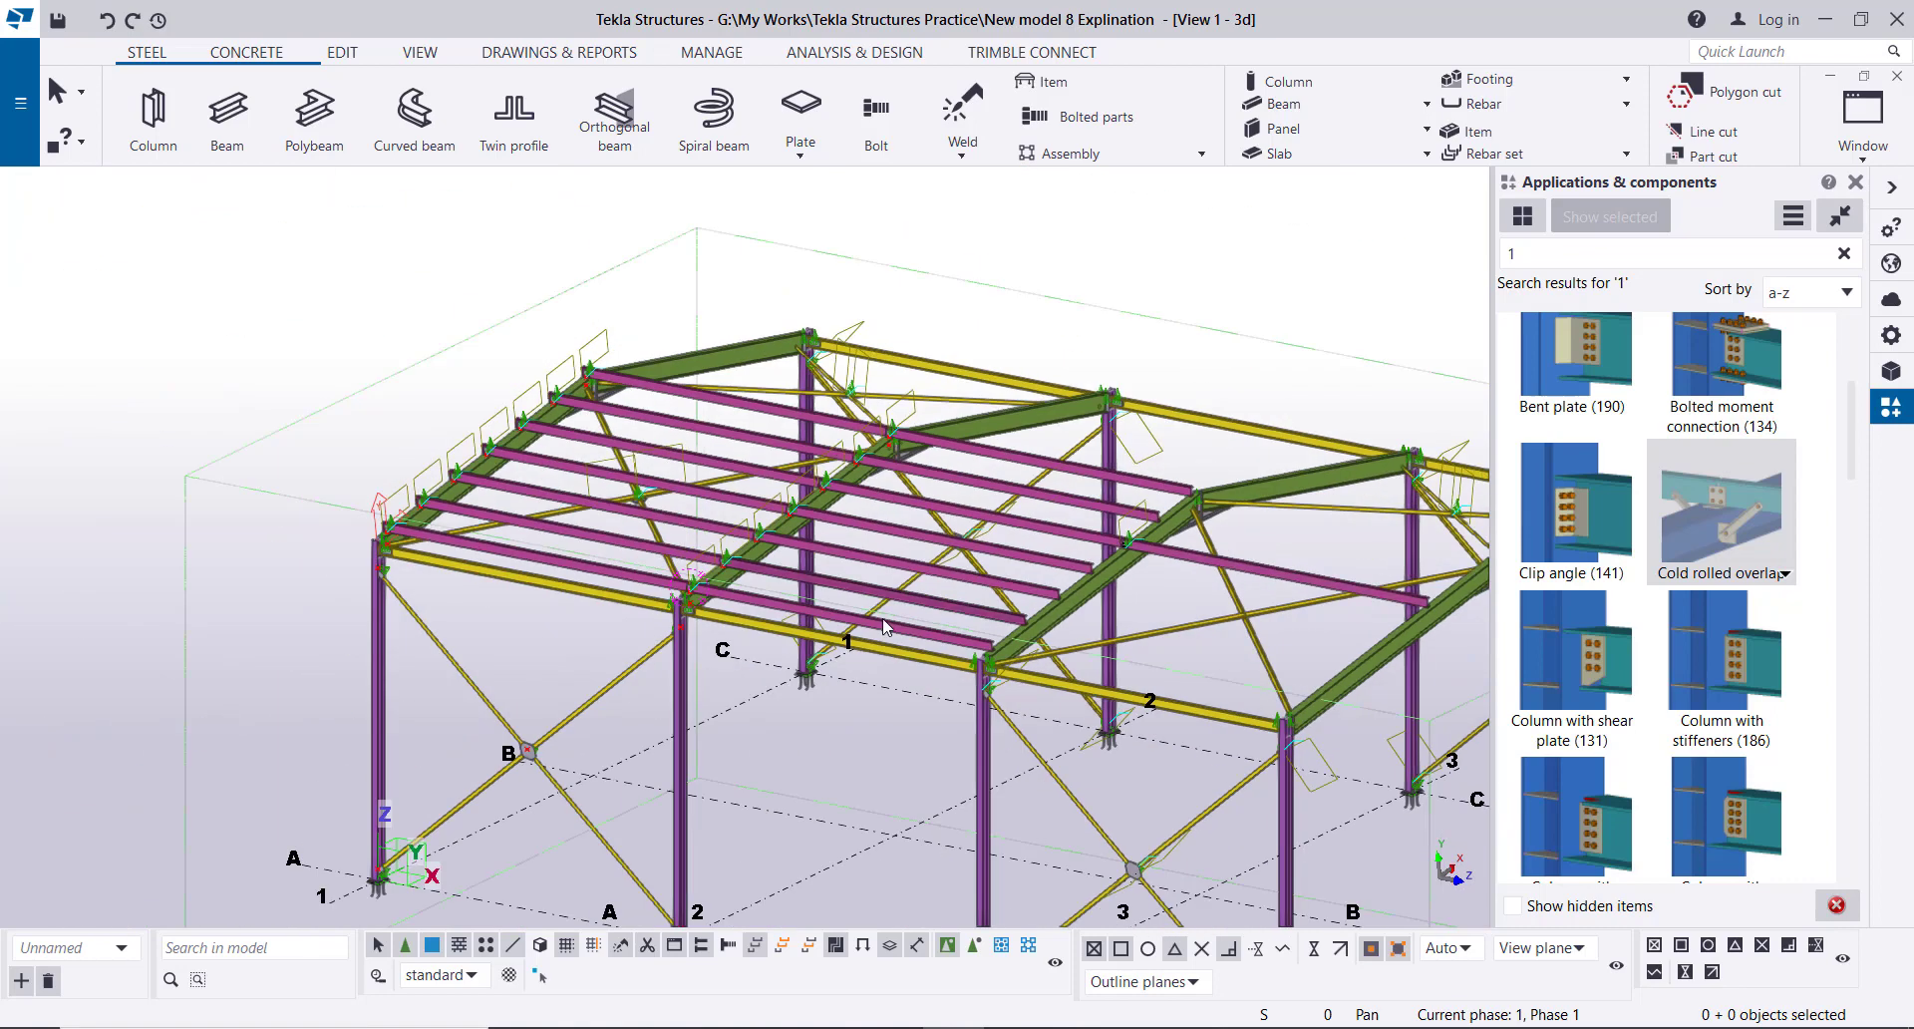
- Copy the seven purlins between grids 2 and 3 into the grid 3 to 4 bay, using grid points 2 and 3 as references and keeping duplicates
{"action": "scroll", "coordinate": [713, 572], "scroll_direction": "up", "scroll_amount": 8}
{"action": "left_click", "coordinate": [716, 585]}
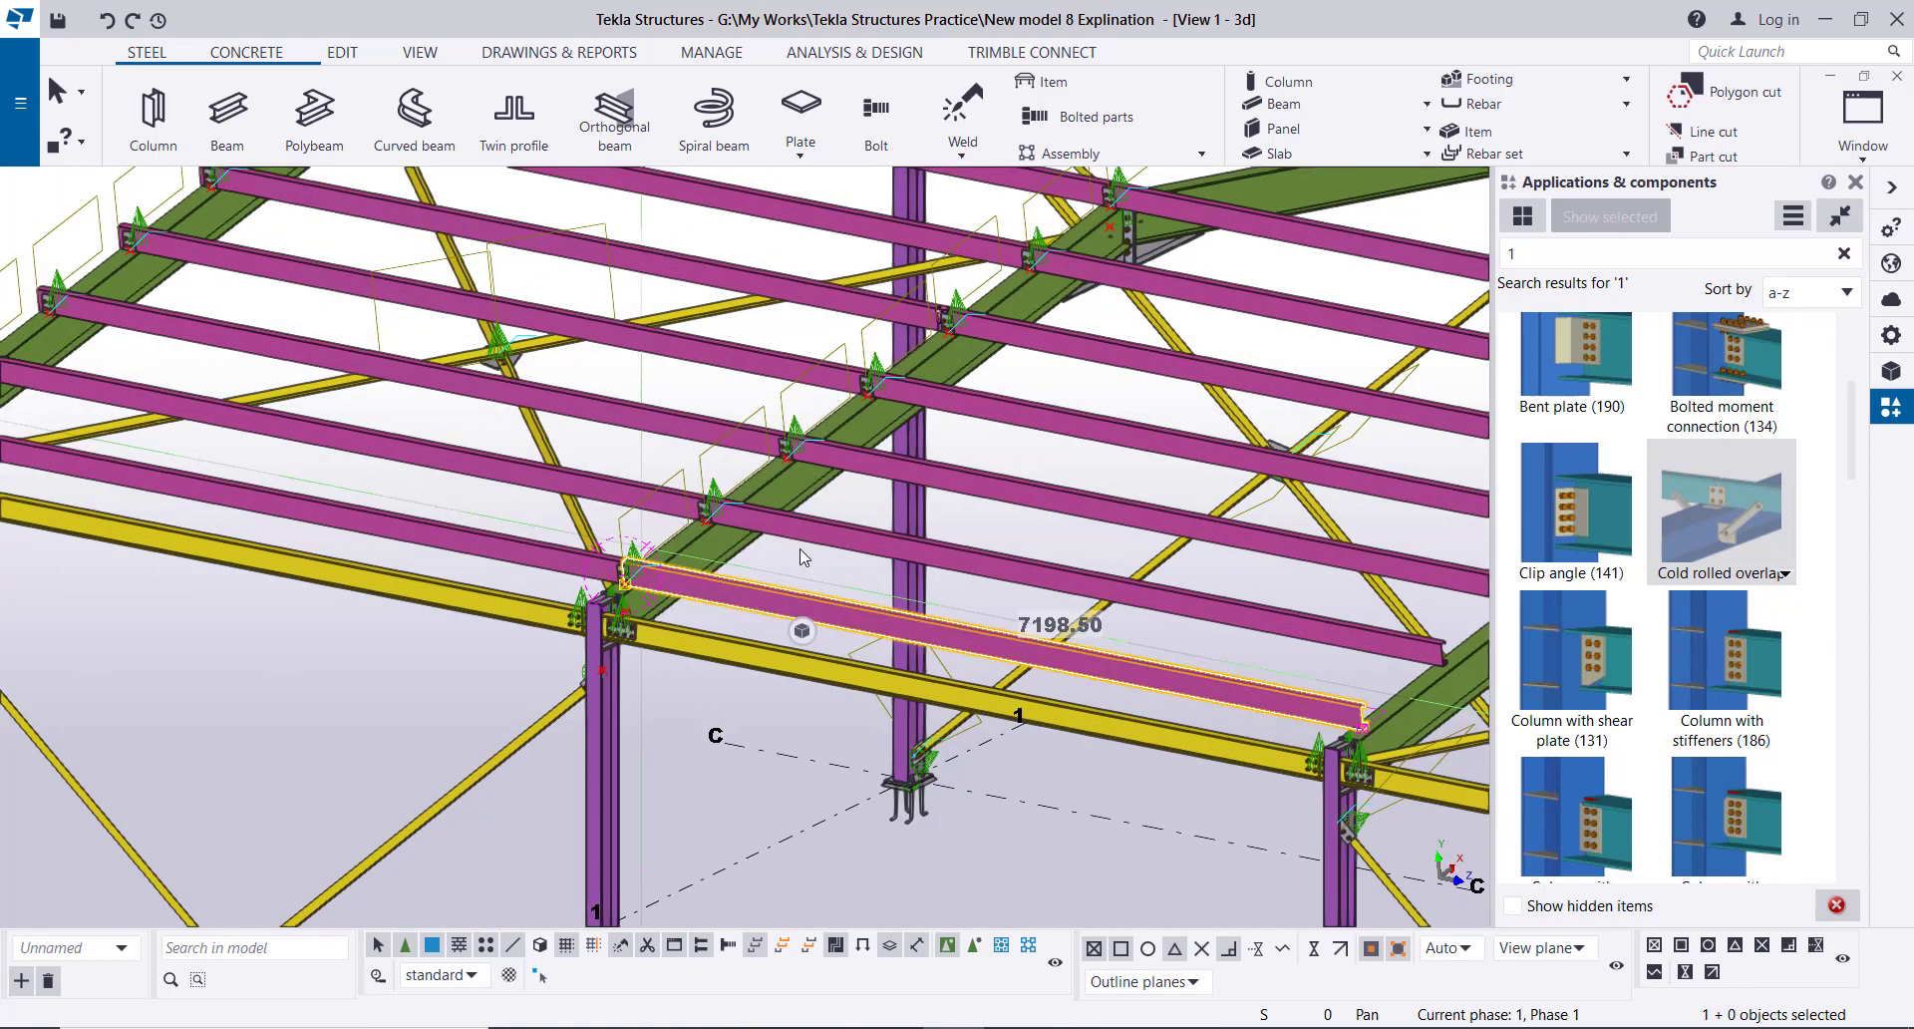
{"action": "left_click", "coordinate": [814, 521], "text": "ctrl"}
{"action": "left_click", "coordinate": [922, 463], "text": "ctrl"}
{"action": "left_click", "coordinate": [1019, 423], "text": "ctrl"}
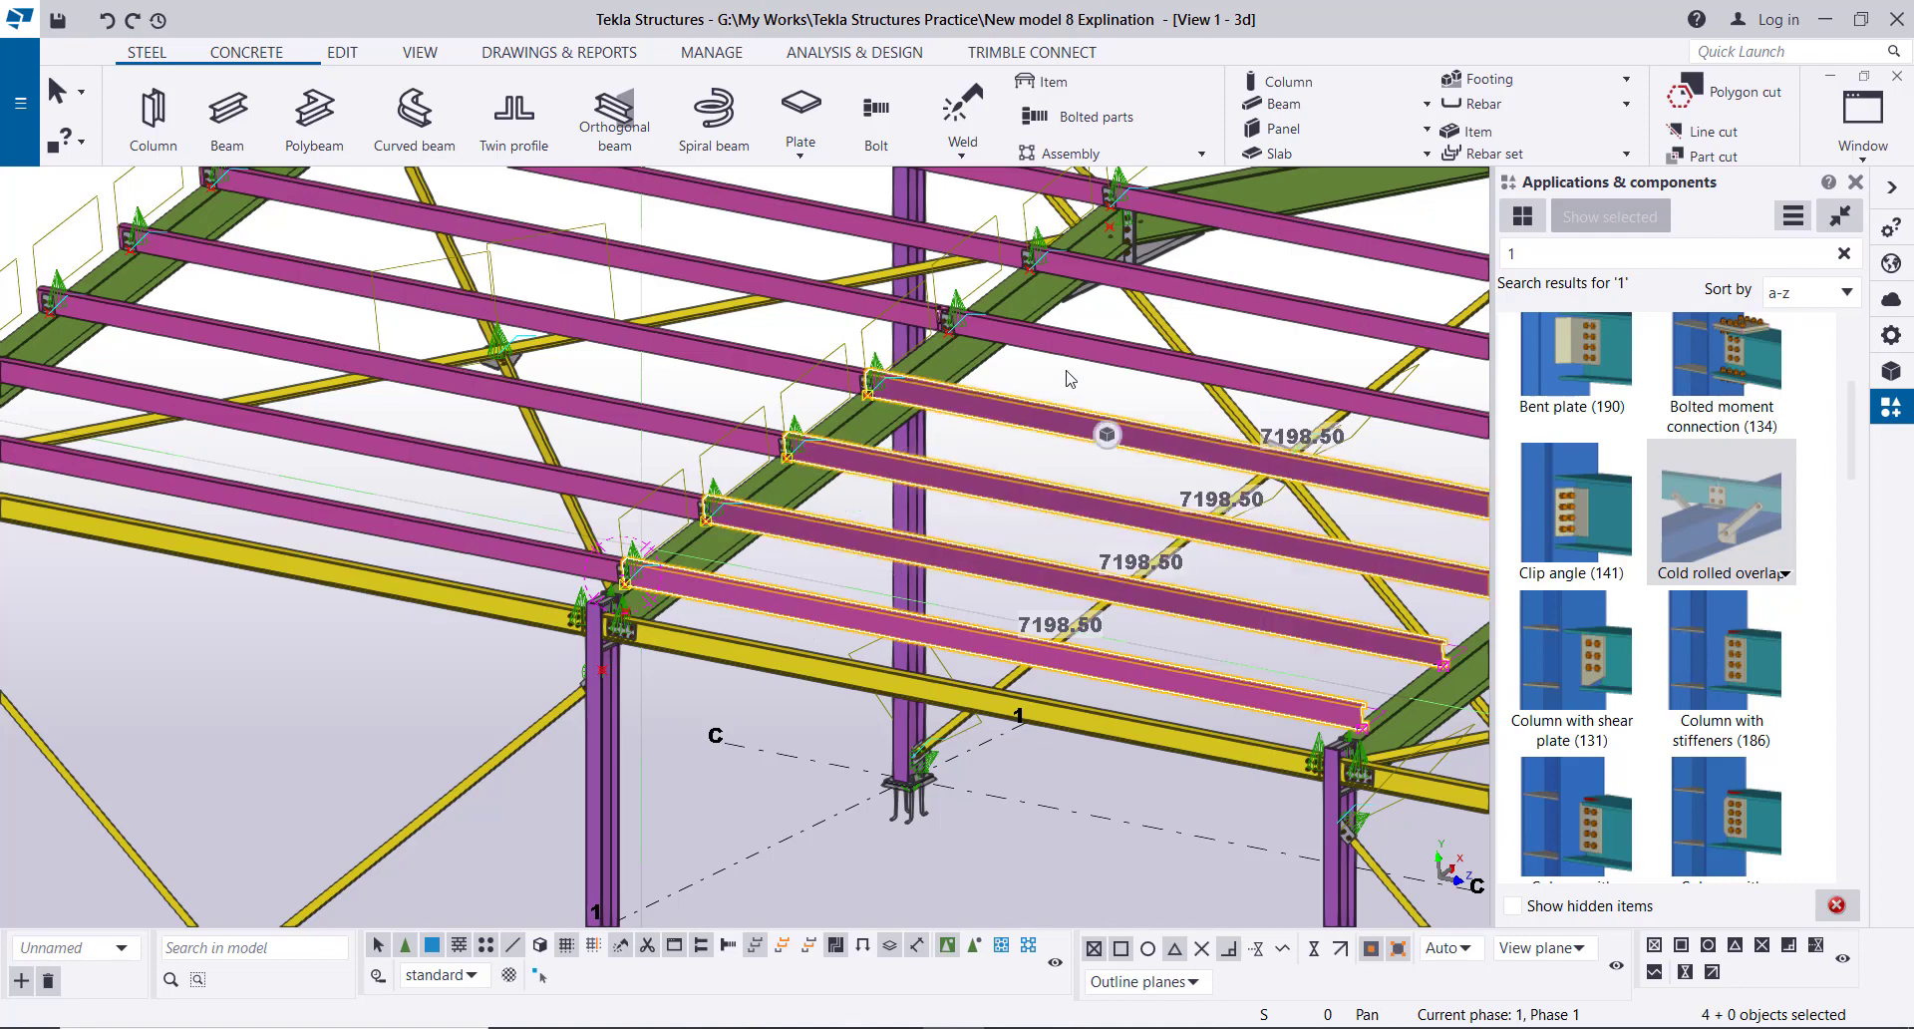
{"action": "left_click", "coordinate": [1077, 333], "text": "ctrl"}
{"action": "left_click", "coordinate": [1181, 277], "text": "ctrl"}
{"action": "left_click", "coordinate": [1269, 237], "text": "ctrl"}
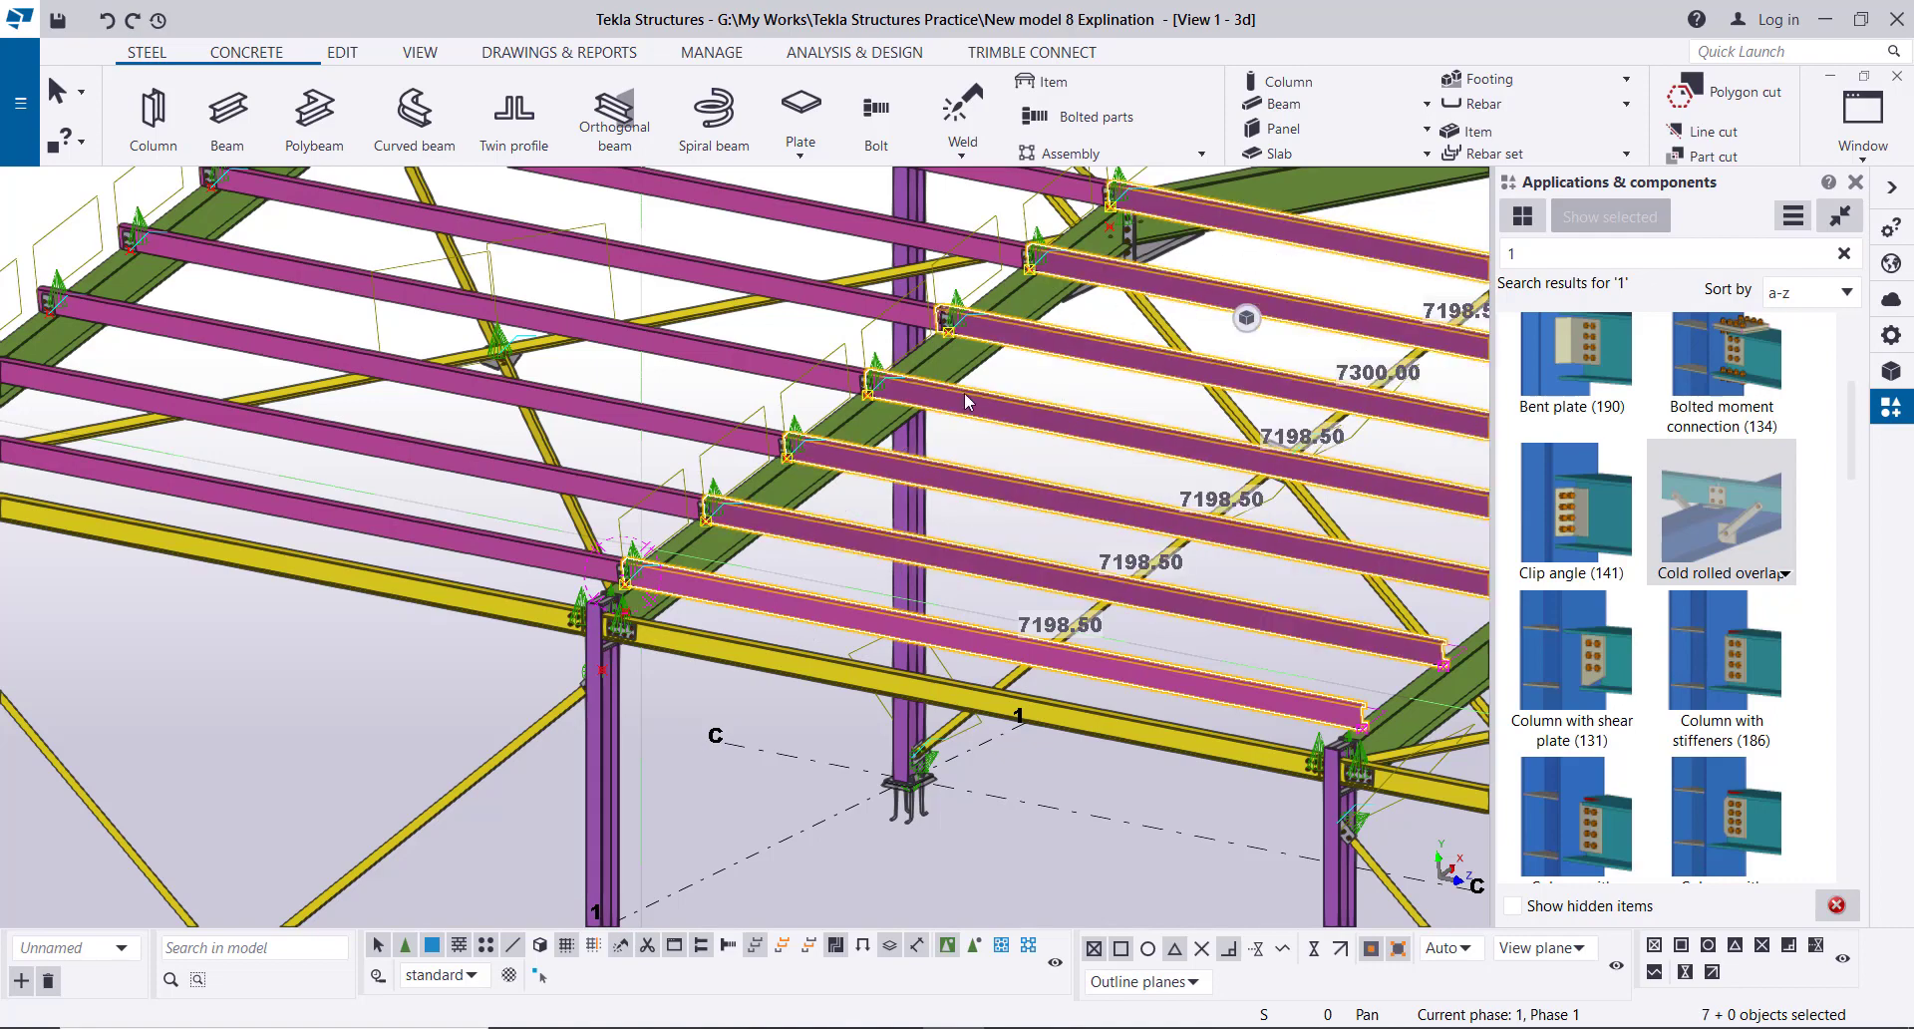
{"action": "scroll", "coordinate": [779, 520], "scroll_direction": "down", "scroll_amount": 3}
{"action": "right_click", "coordinate": [173, 255]}
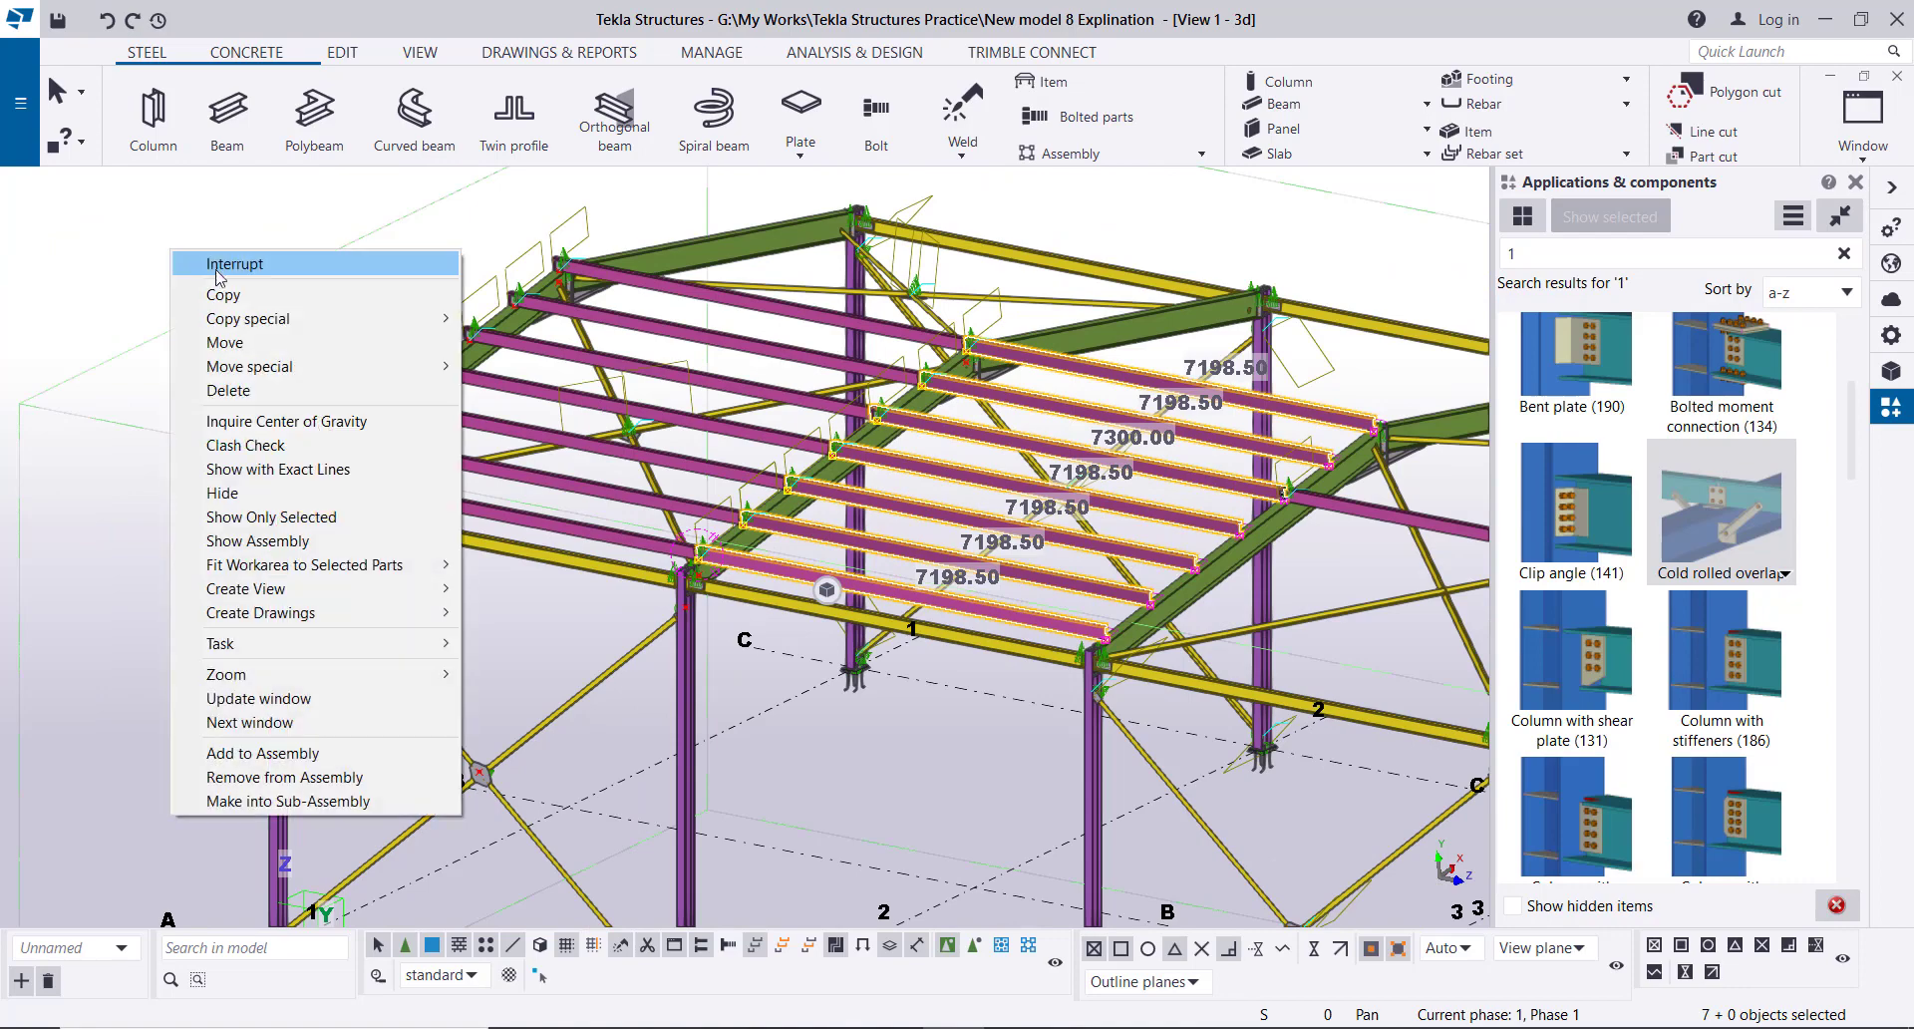
{"action": "left_click", "coordinate": [227, 294]}
{"action": "scroll", "coordinate": [1027, 469], "scroll_direction": "down", "scroll_amount": 3}
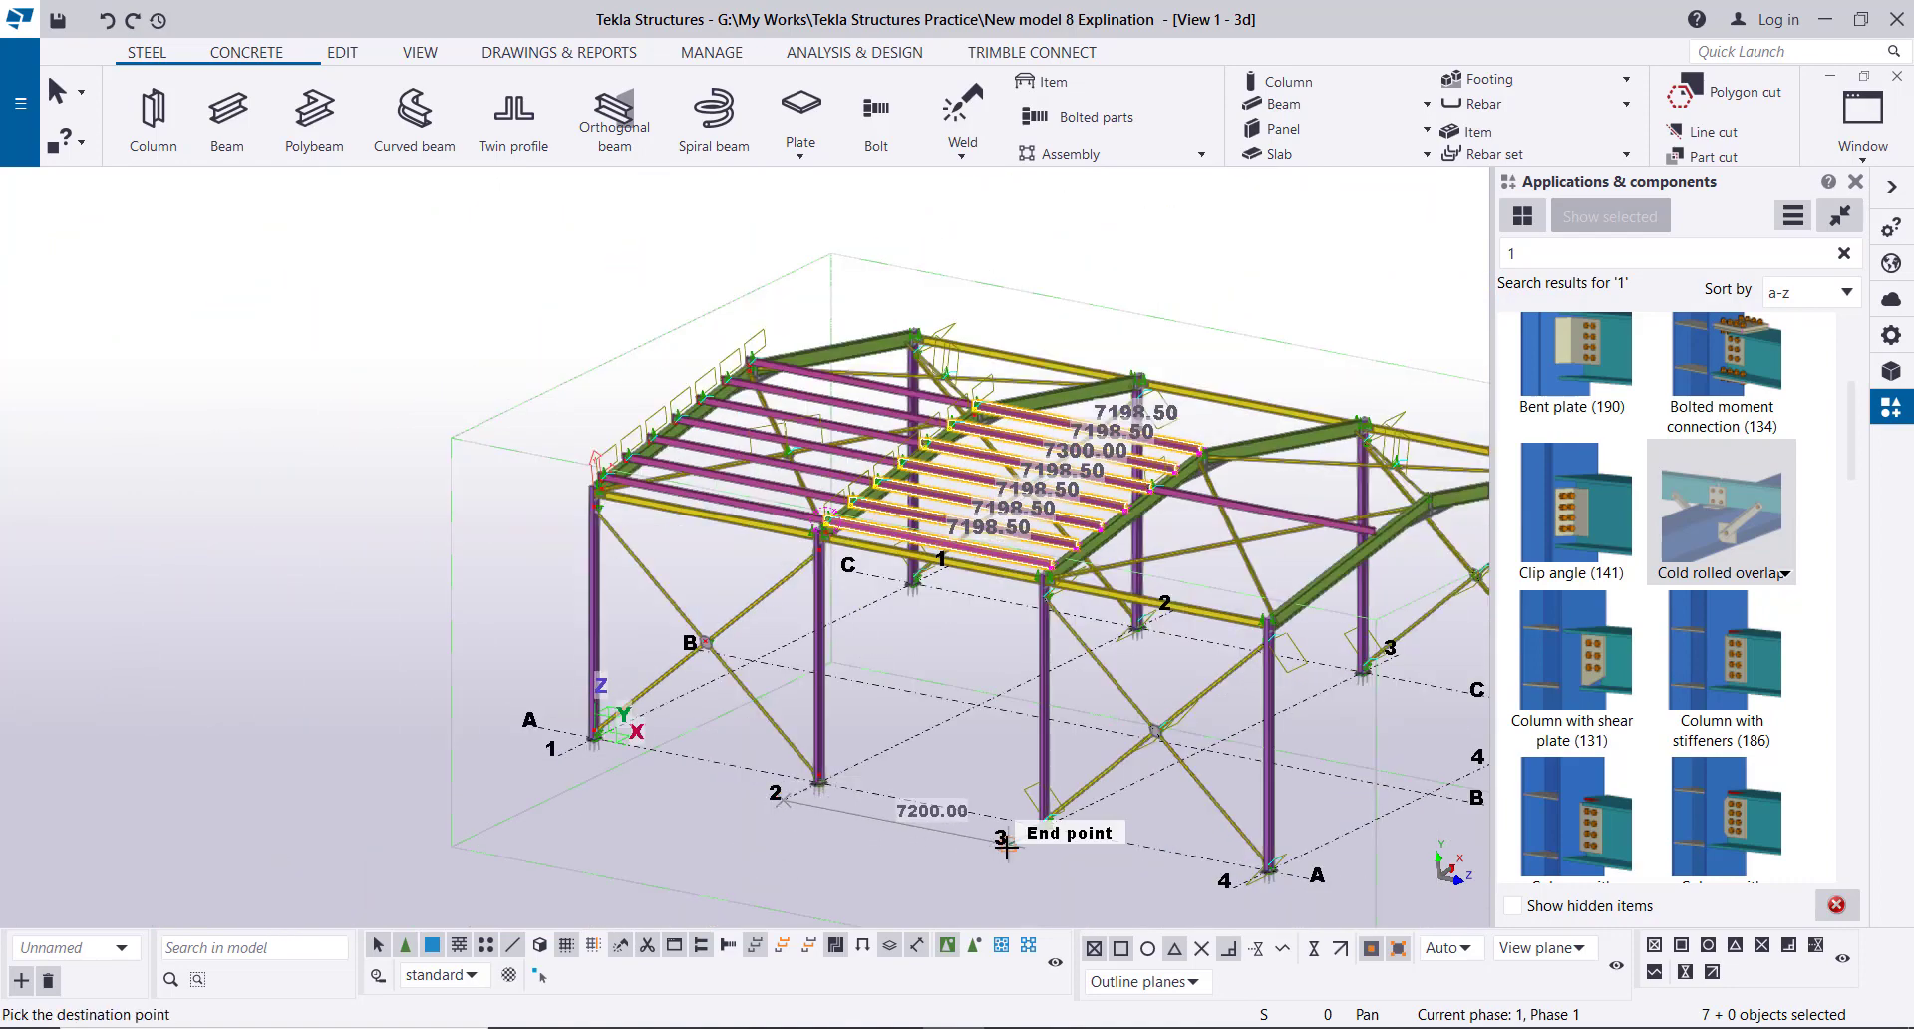
{"action": "left_click", "coordinate": [928, 827]}
{"action": "left_click", "coordinate": [768, 554]}
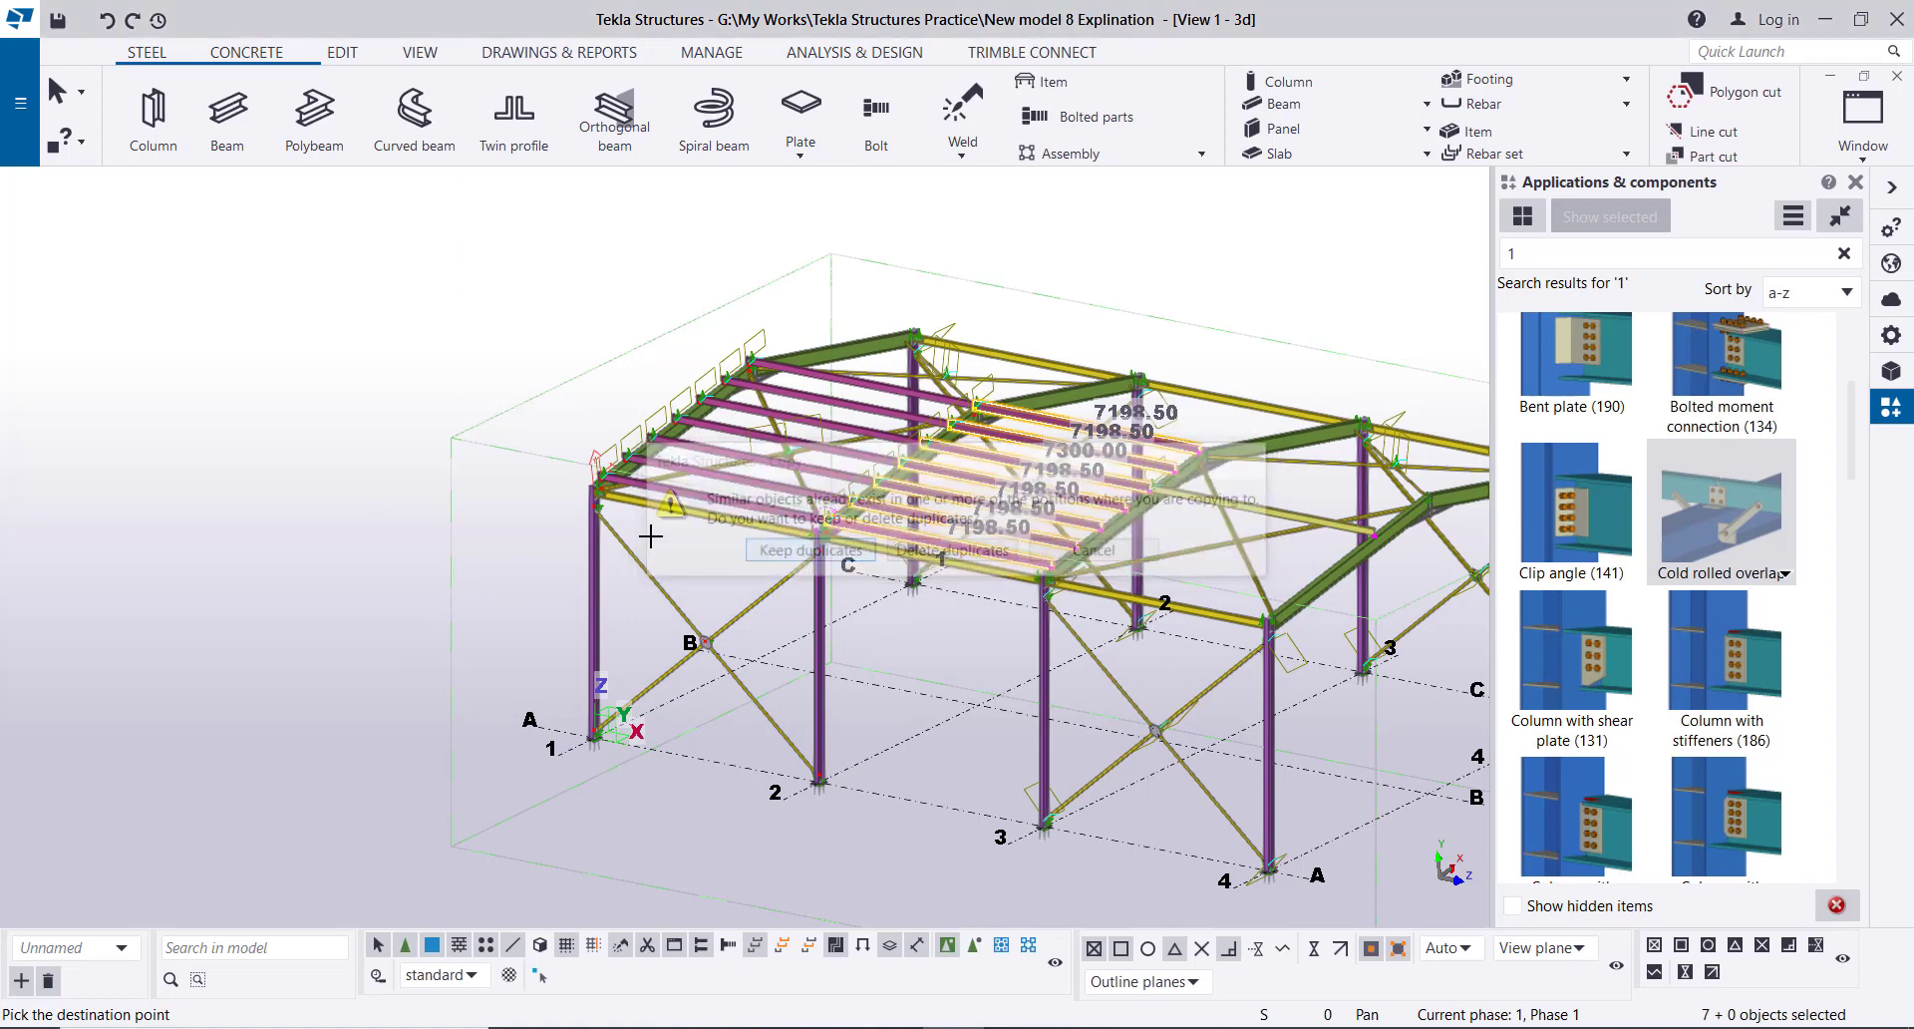
{"action": "right_click", "coordinate": [299, 398]}
{"action": "left_click", "coordinate": [359, 415]}
- Delete the duplicate of the fifth purlin from the eave between grids 3 and 4
{"action": "scroll", "coordinate": [983, 552], "scroll_direction": "up", "scroll_amount": 5}
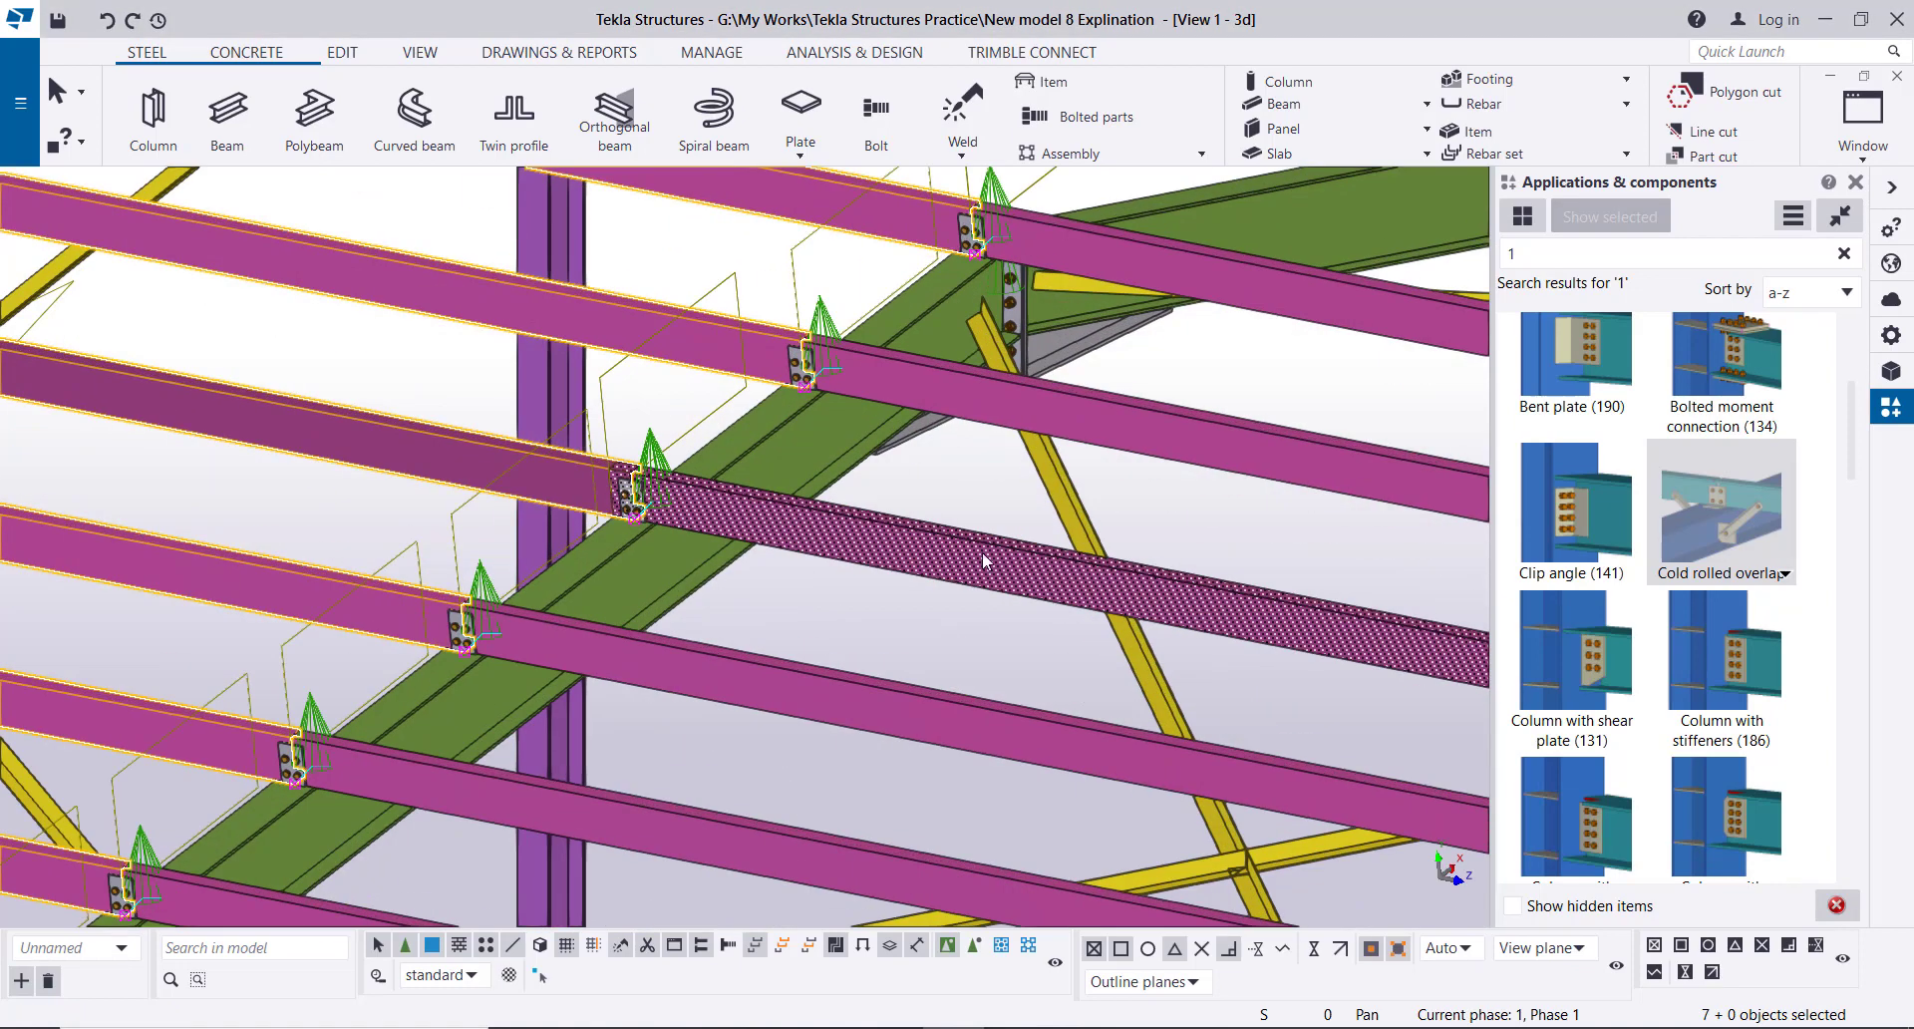
{"action": "left_click", "coordinate": [859, 531]}
{"action": "key", "text": "Delete"}
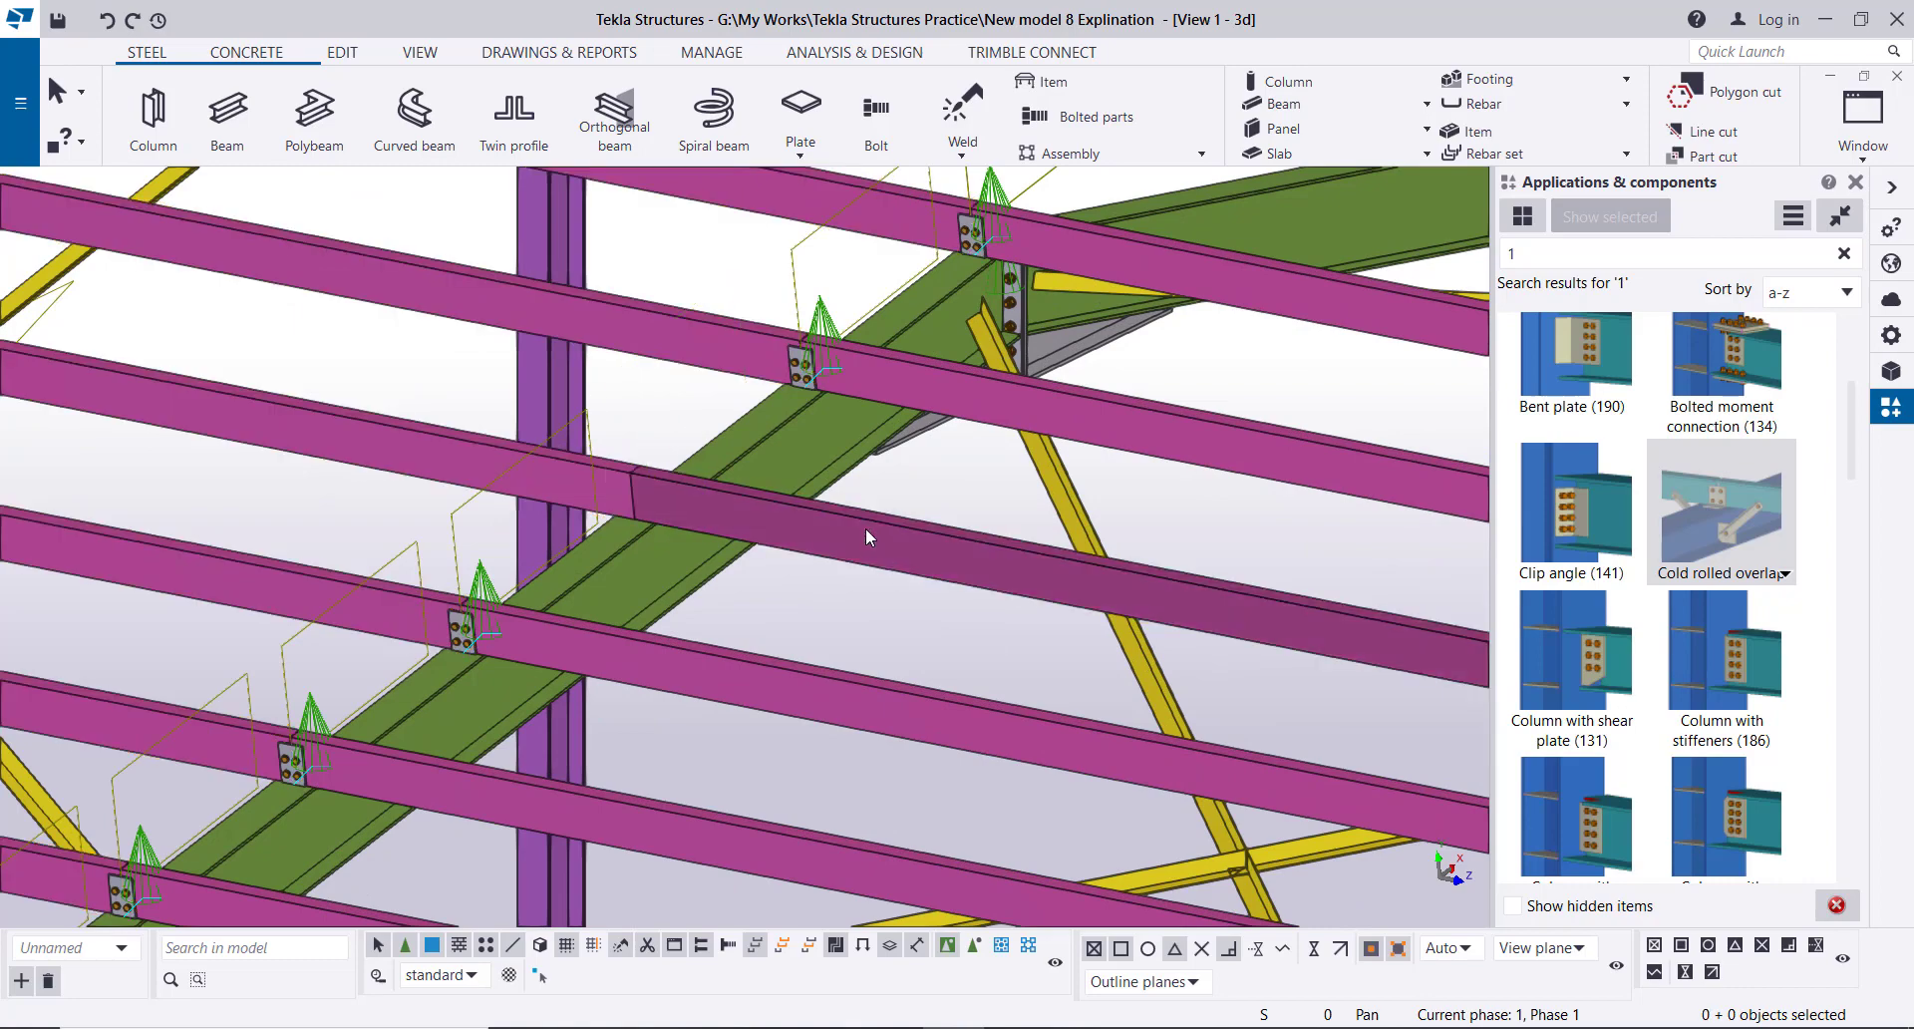
- Connect the fifth purlins from the eave meeting at the grid 3 rafter with a Cold rolled overlap cleat and end the command
{"action": "scroll", "coordinate": [1000, 514], "scroll_direction": "down", "scroll_amount": 2}
{"action": "scroll", "coordinate": [1000, 513], "scroll_direction": "up", "scroll_amount": 3}
{"action": "left_click", "coordinate": [942, 518]}
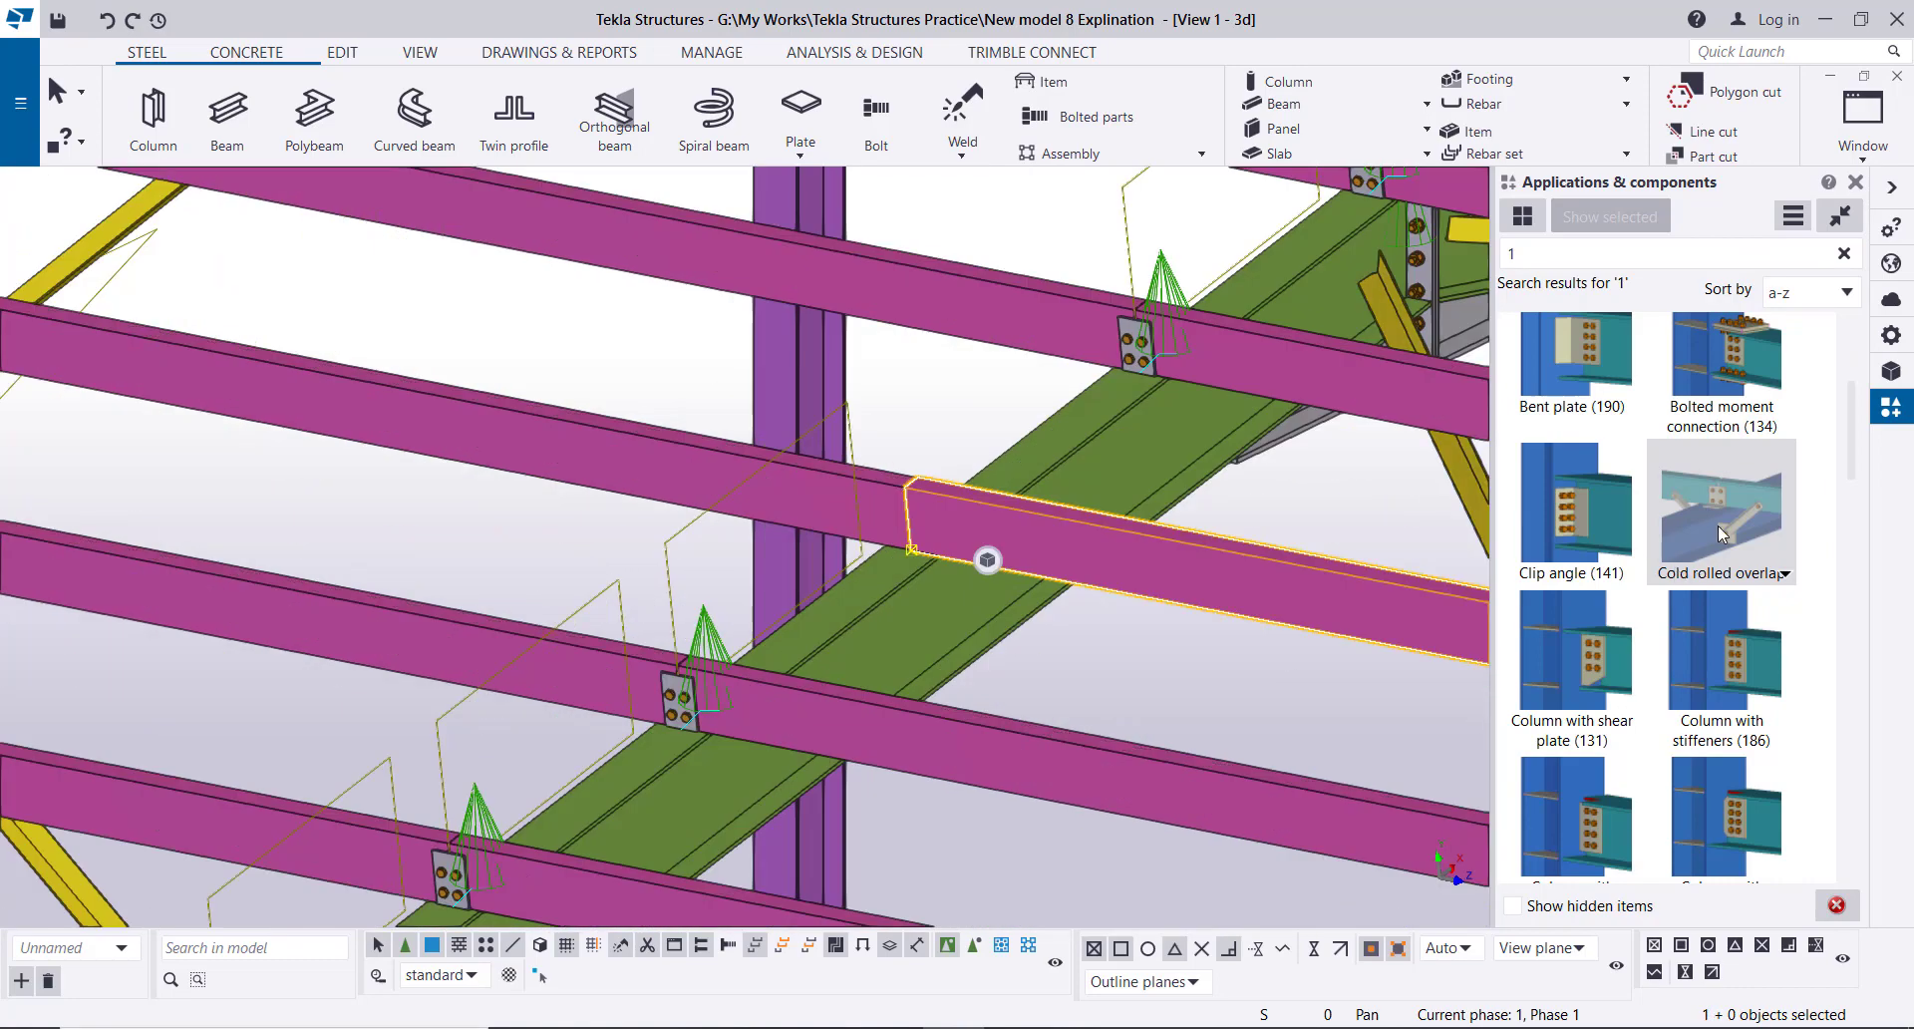
{"action": "left_click", "coordinate": [972, 530]}
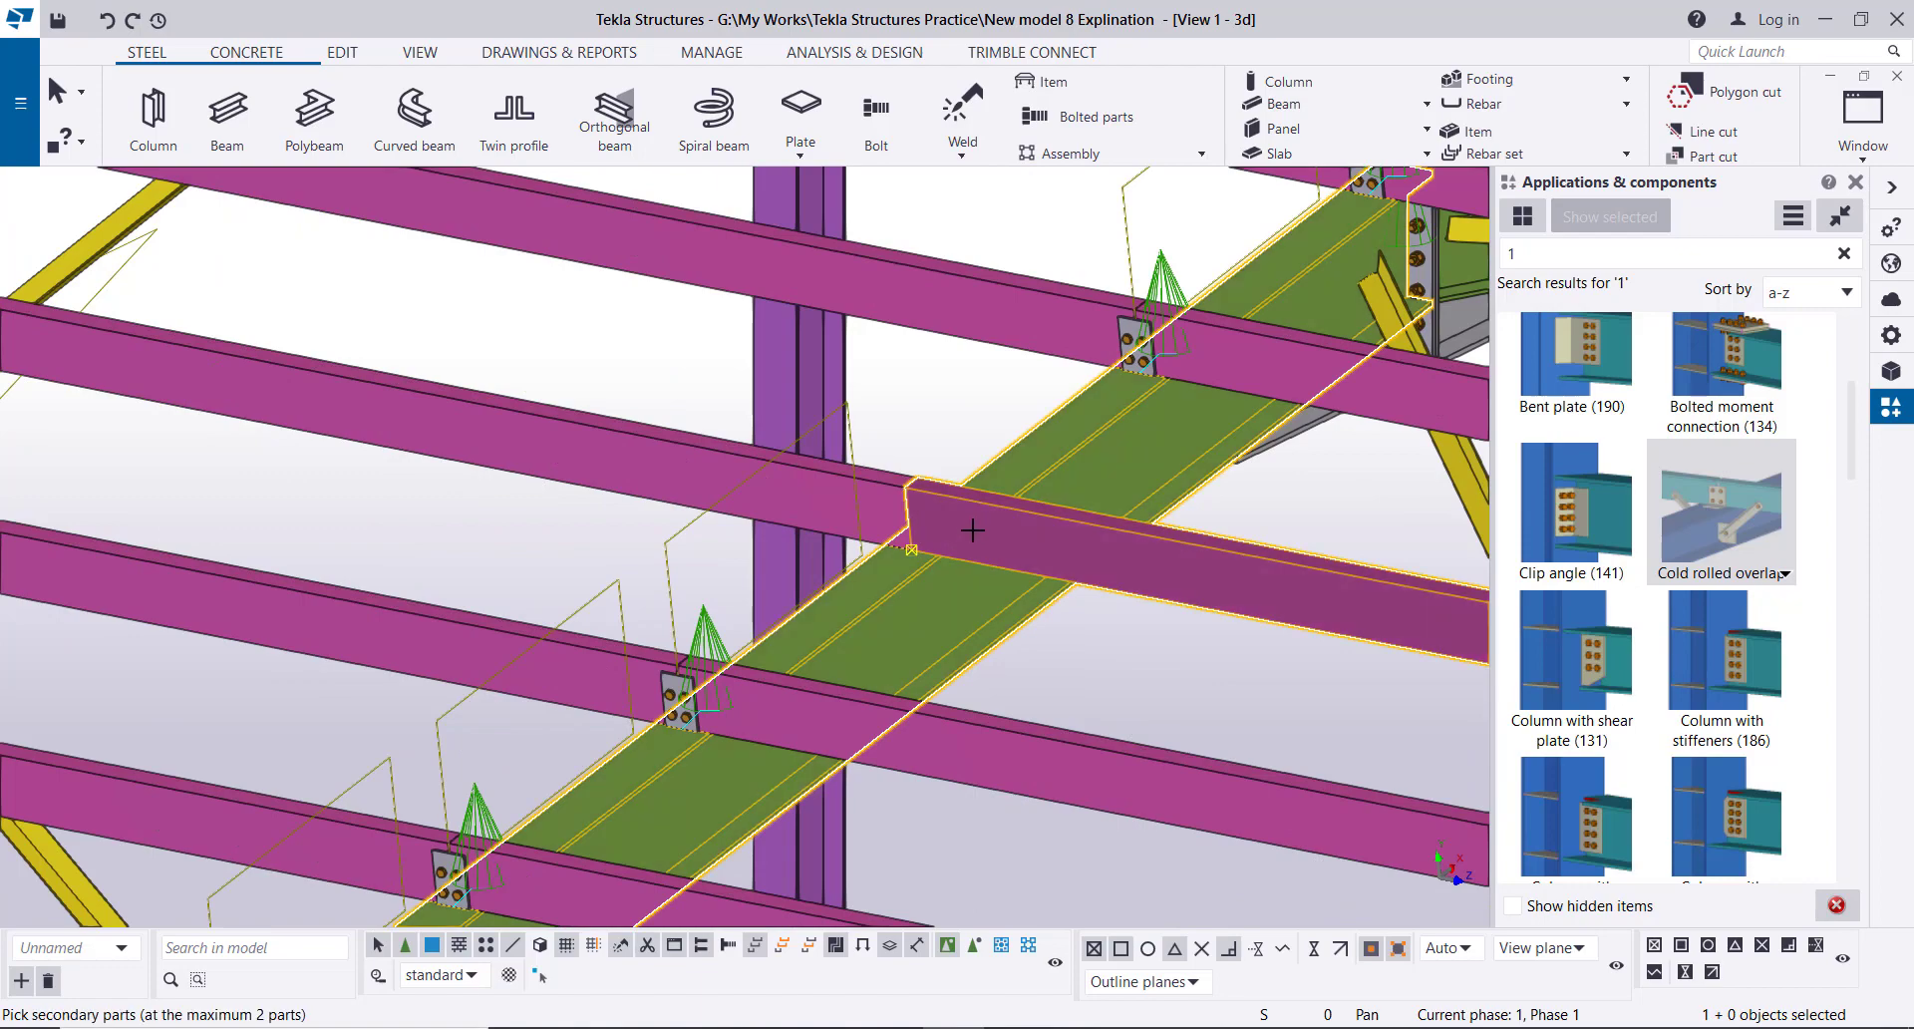
{"action": "left_click", "coordinate": [817, 483]}
{"action": "middle_click", "coordinate": [954, 379]}
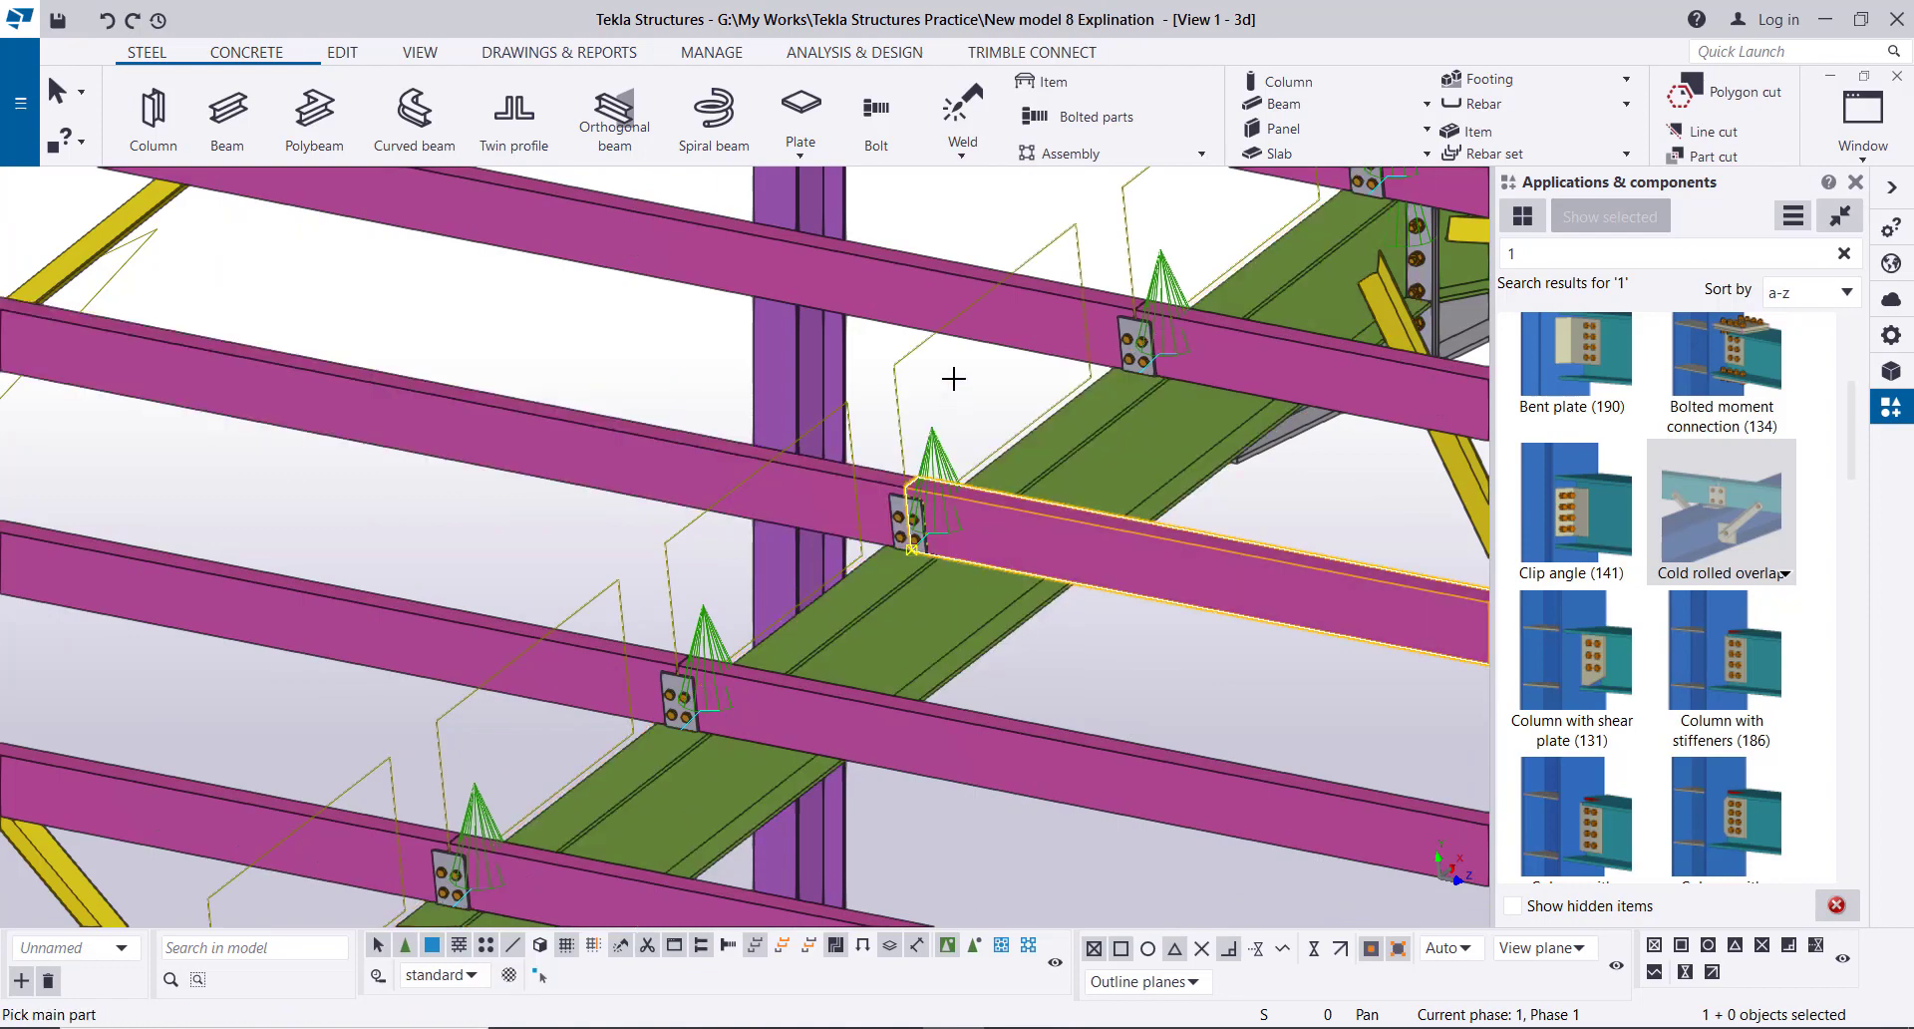
{"action": "scroll", "coordinate": [946, 386], "scroll_direction": "down", "scroll_amount": 2}
{"action": "scroll", "coordinate": [932, 417], "scroll_direction": "up", "scroll_amount": 8}
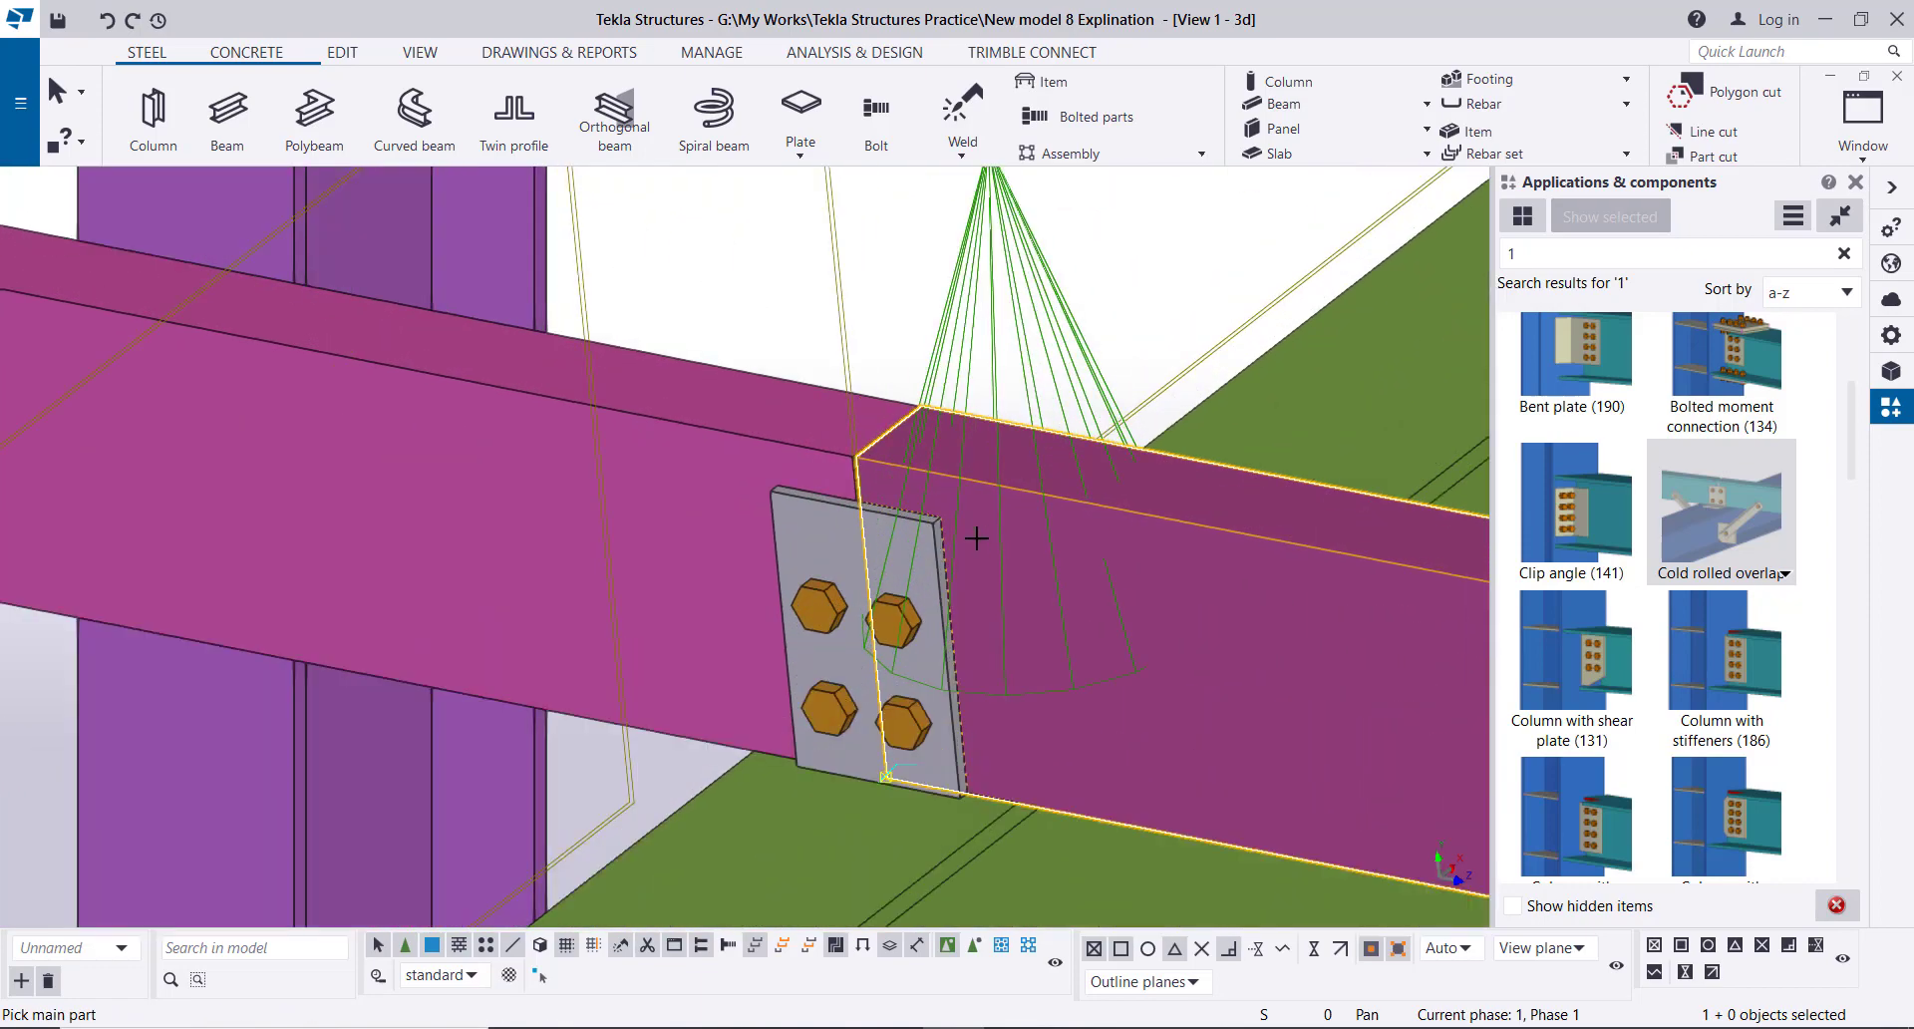
{"action": "scroll", "coordinate": [1012, 496], "scroll_direction": "down", "scroll_amount": 10}
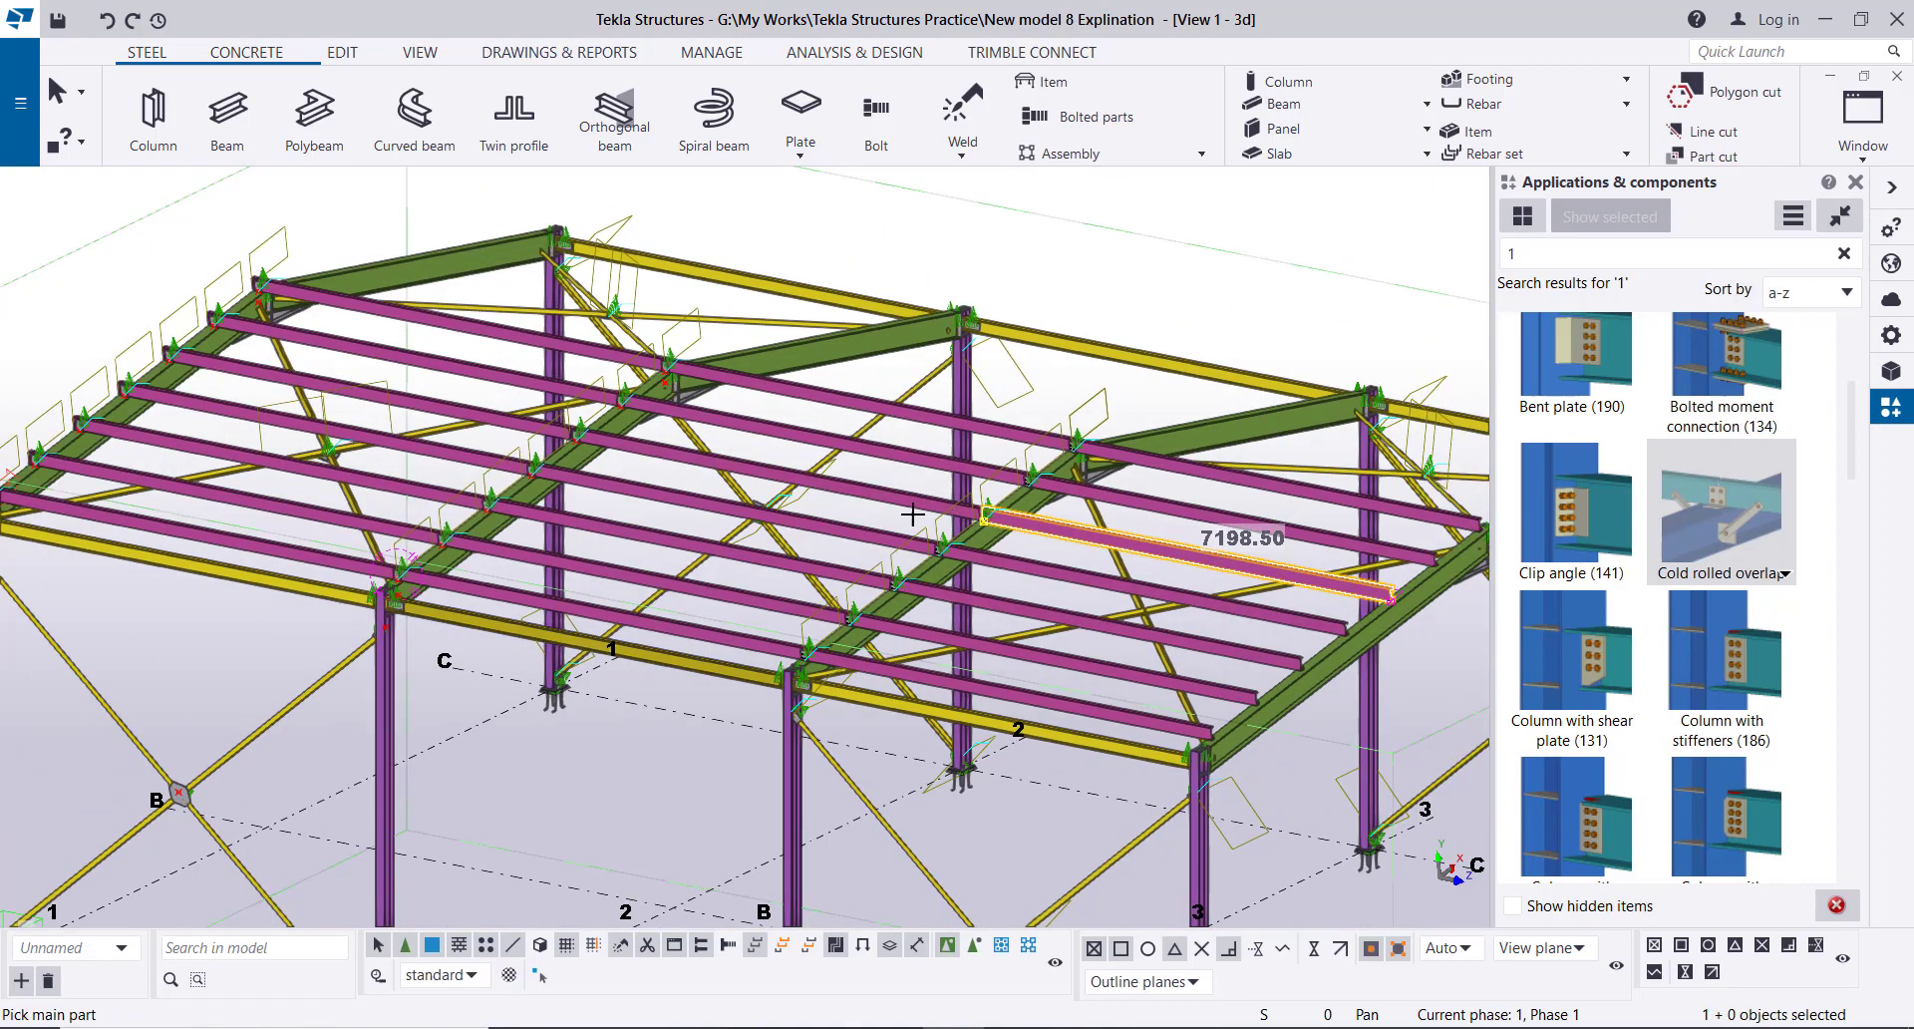
{"action": "scroll", "coordinate": [912, 514], "scroll_direction": "down", "scroll_amount": 2}
{"action": "right_click", "coordinate": [706, 676]}
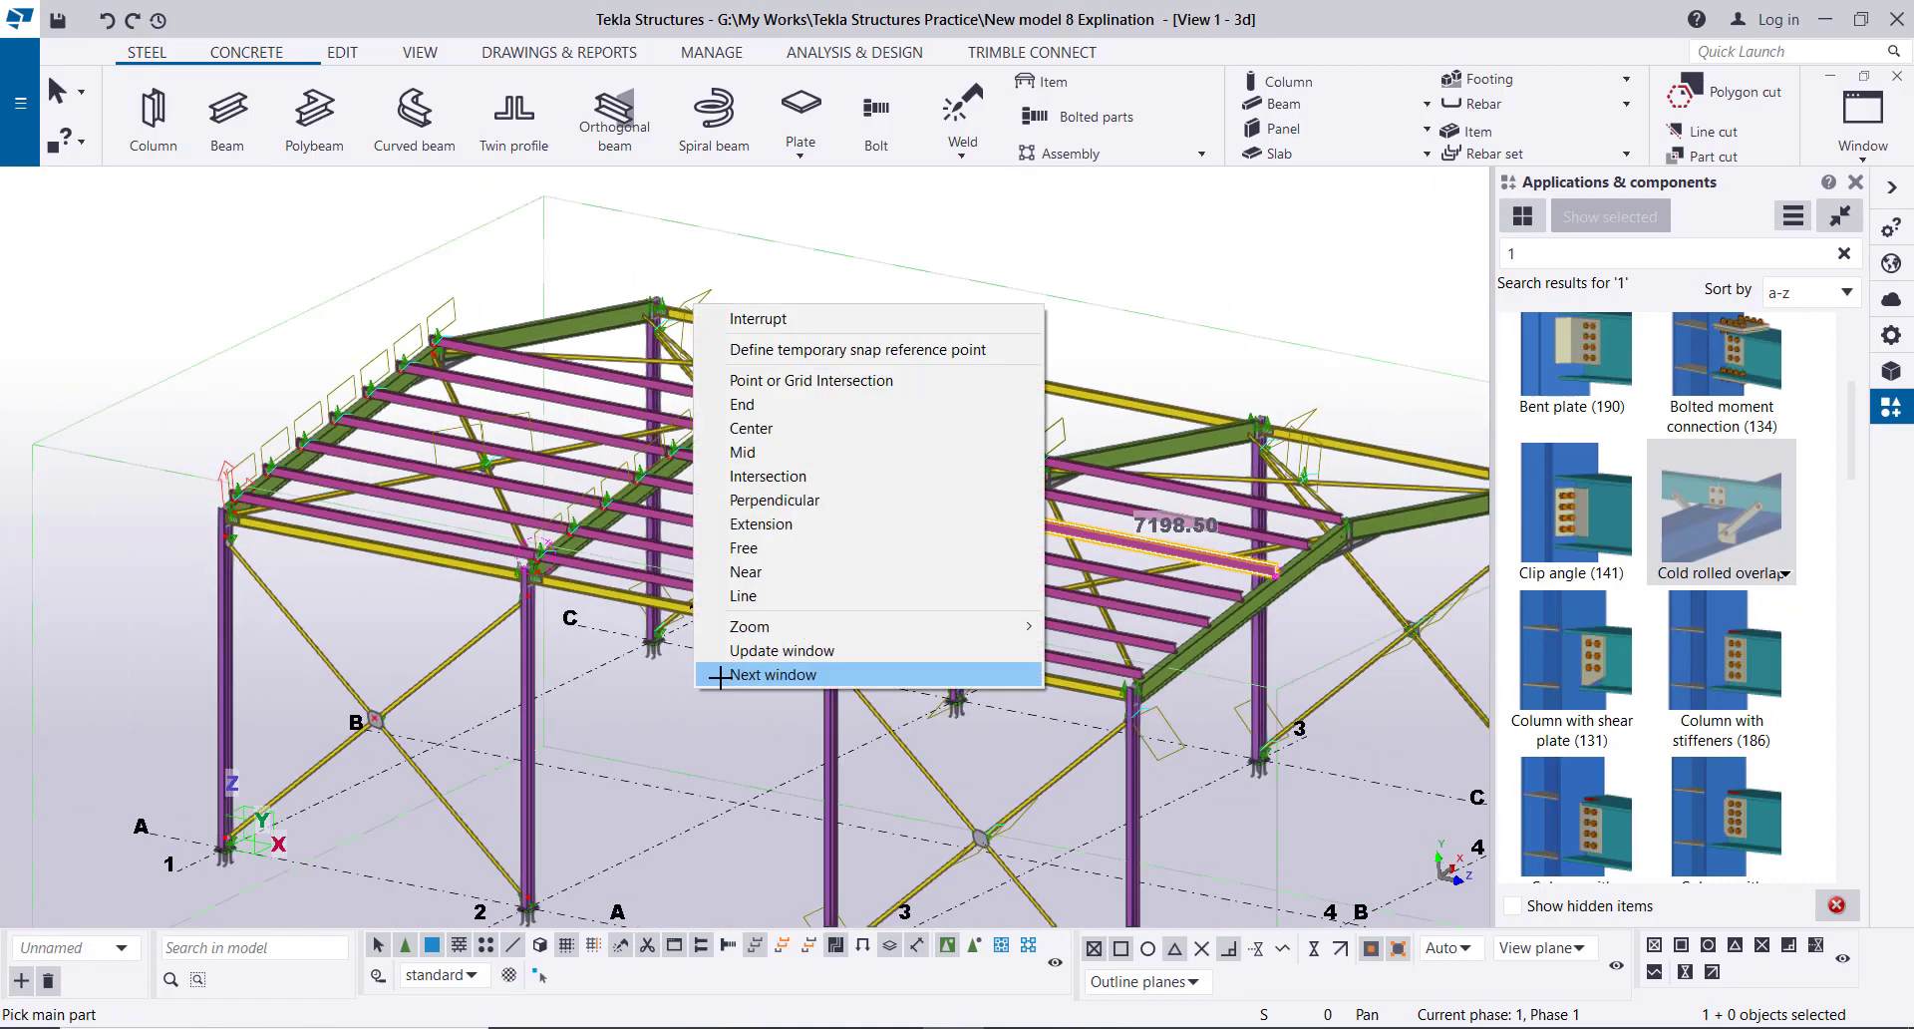
{"action": "left_click", "coordinate": [776, 339]}
{"action": "scroll", "coordinate": [777, 379], "scroll_direction": "down", "scroll_amount": 3}
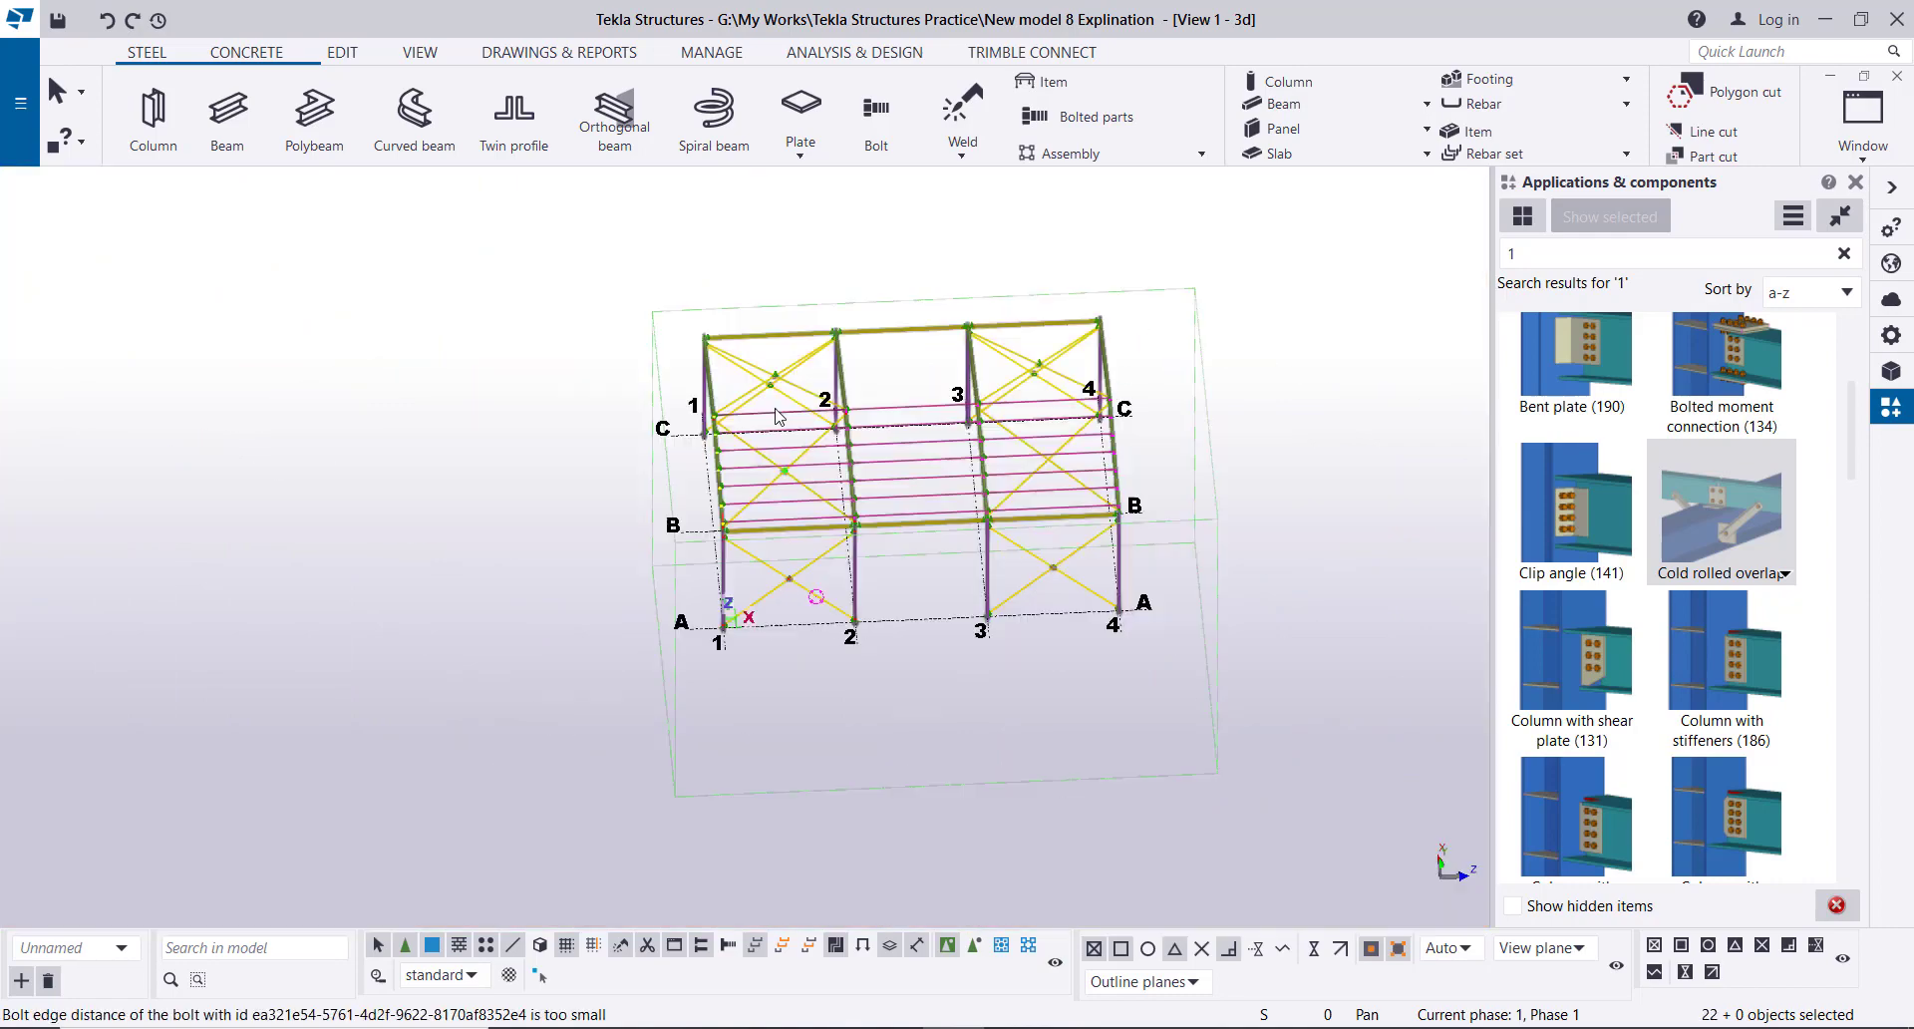
- Select the seven purlins between grids 1 and 2, leaving the crossing roof braces and their gusset out of the selection
{"action": "scroll", "coordinate": [779, 417], "scroll_direction": "up", "scroll_amount": 6}
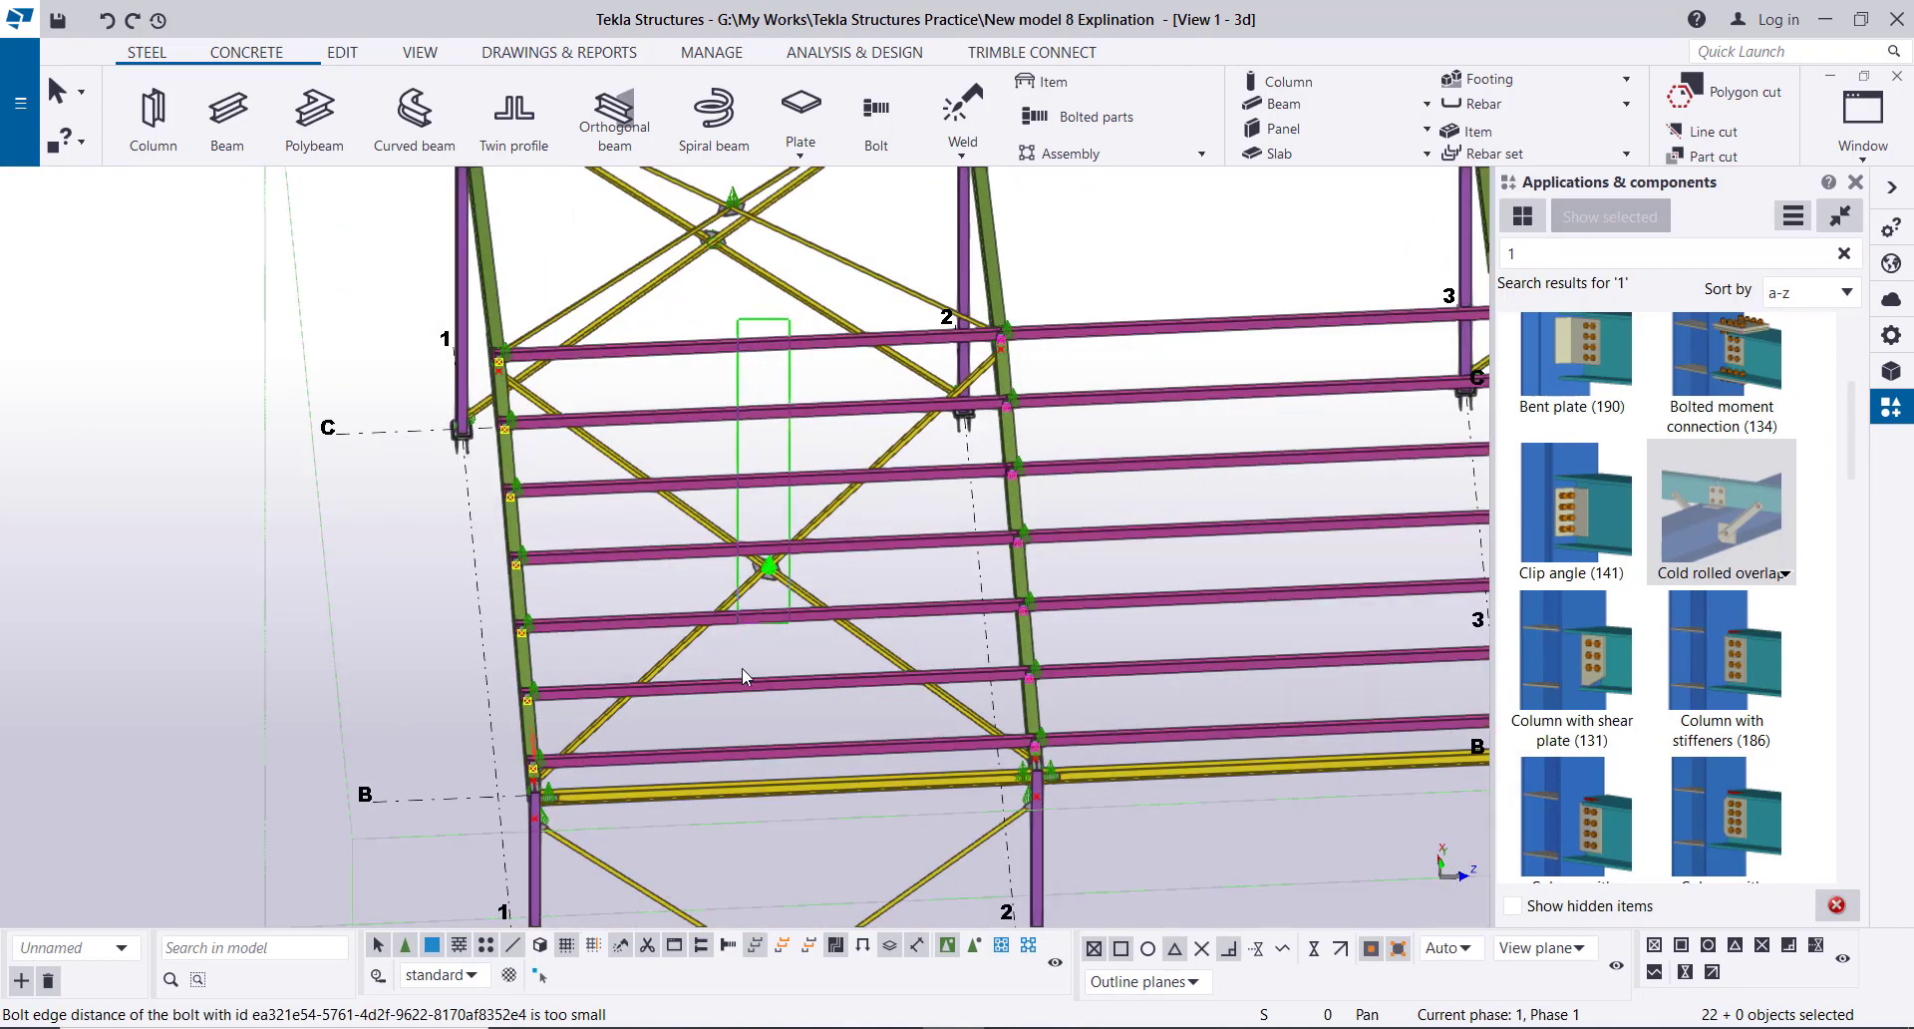
{"action": "left_click", "coordinate": [751, 760]}
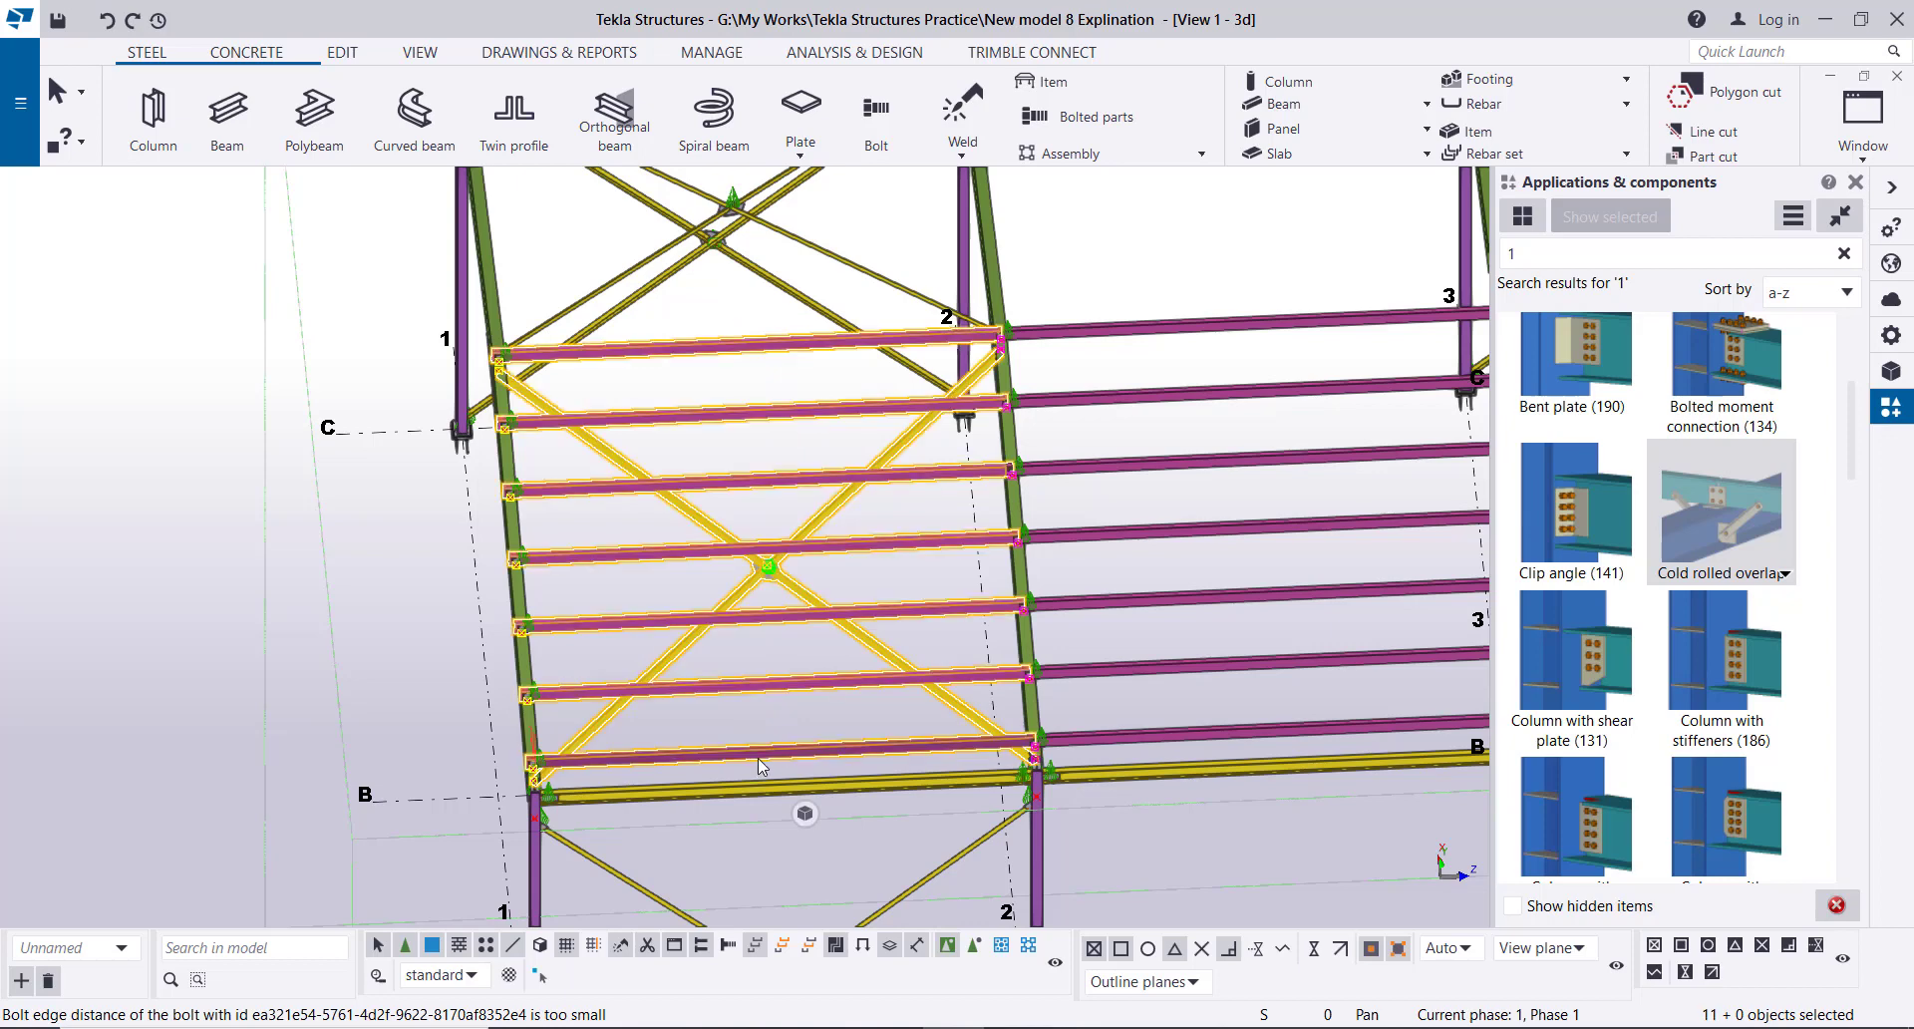
{"action": "left_click", "coordinate": [952, 710], "text": "ctrl"}
{"action": "left_click", "coordinate": [731, 602], "text": "ctrl"}
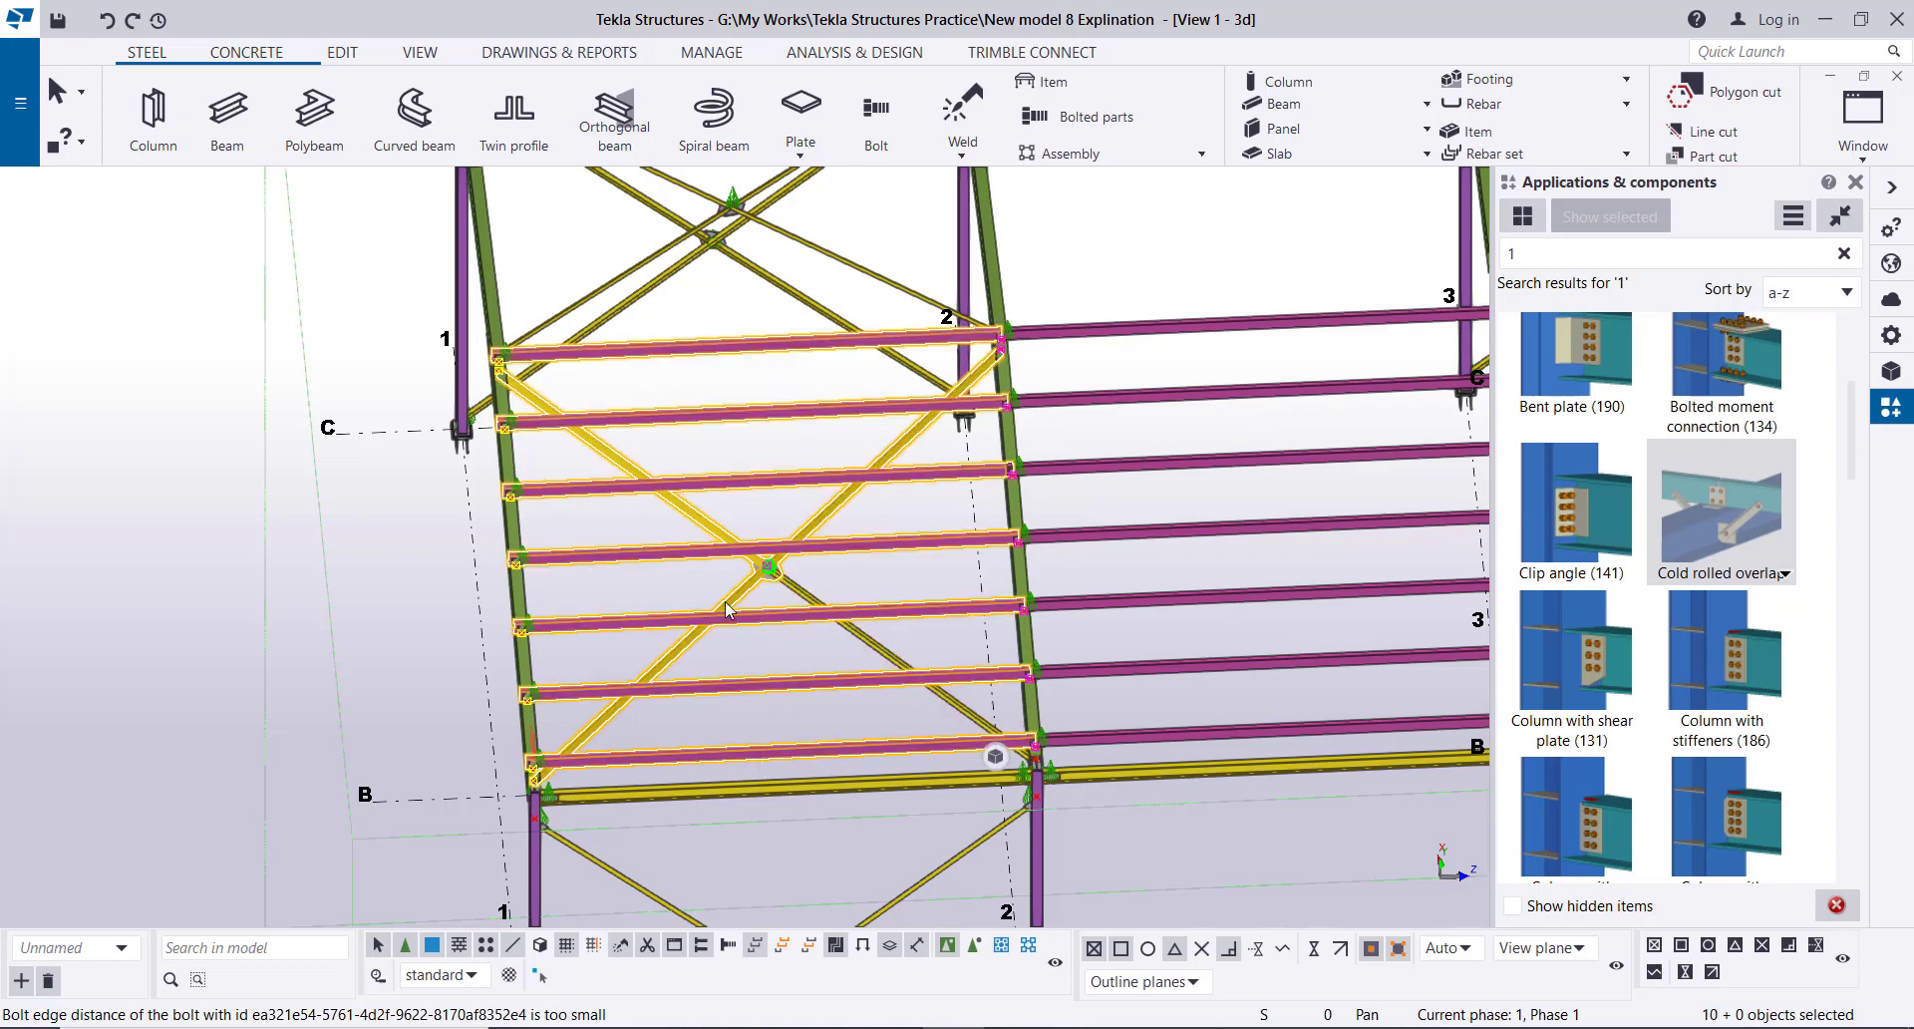
{"action": "left_click", "coordinate": [701, 518], "text": "ctrl"}
{"action": "scroll", "coordinate": [698, 519], "scroll_direction": "down", "scroll_amount": 4}
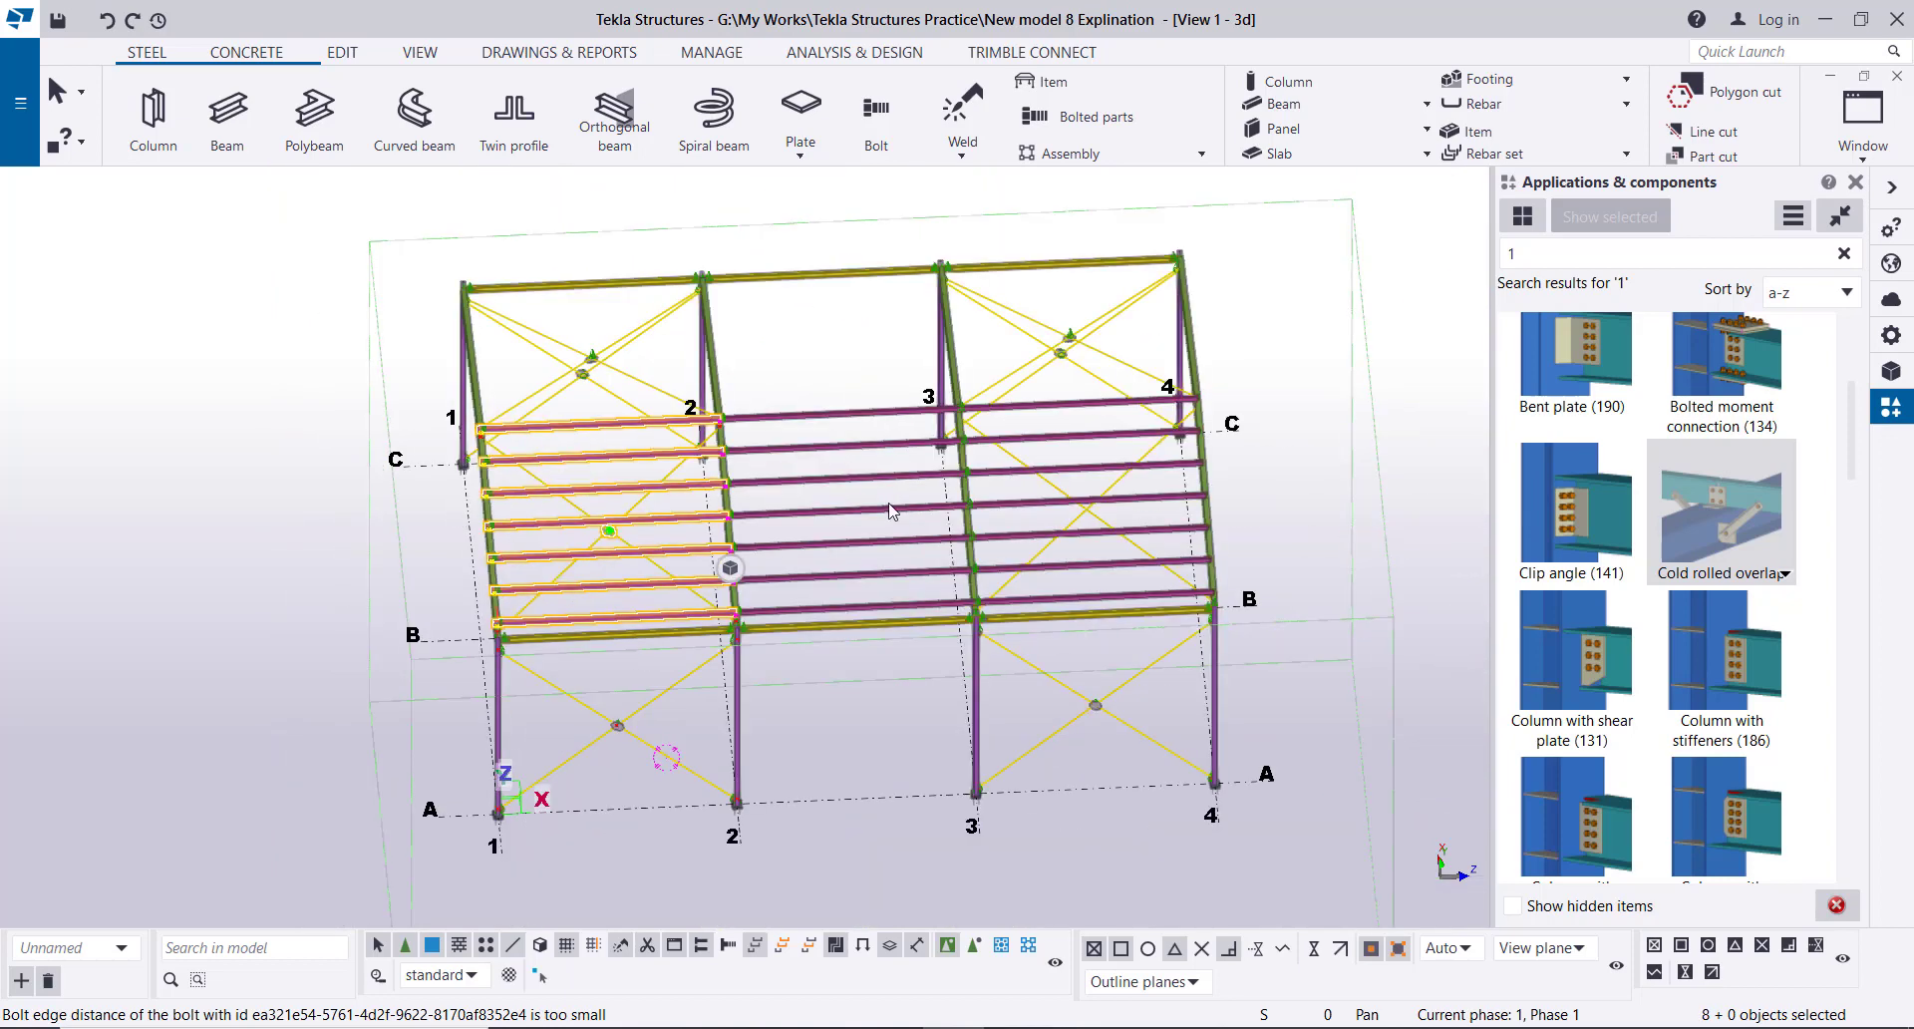
- Add the purlins of the grid 2 to 3 and 3 to 4 bays to the selection, excluding the roof bracing
{"action": "scroll", "coordinate": [888, 511], "scroll_direction": "up", "scroll_amount": 2}
{"action": "left_click_drag", "start_coordinate": [857, 341], "coordinate": [810, 687]}
{"action": "middle_click_drag", "start_coordinate": [1186, 350], "coordinate": [835, 354]}
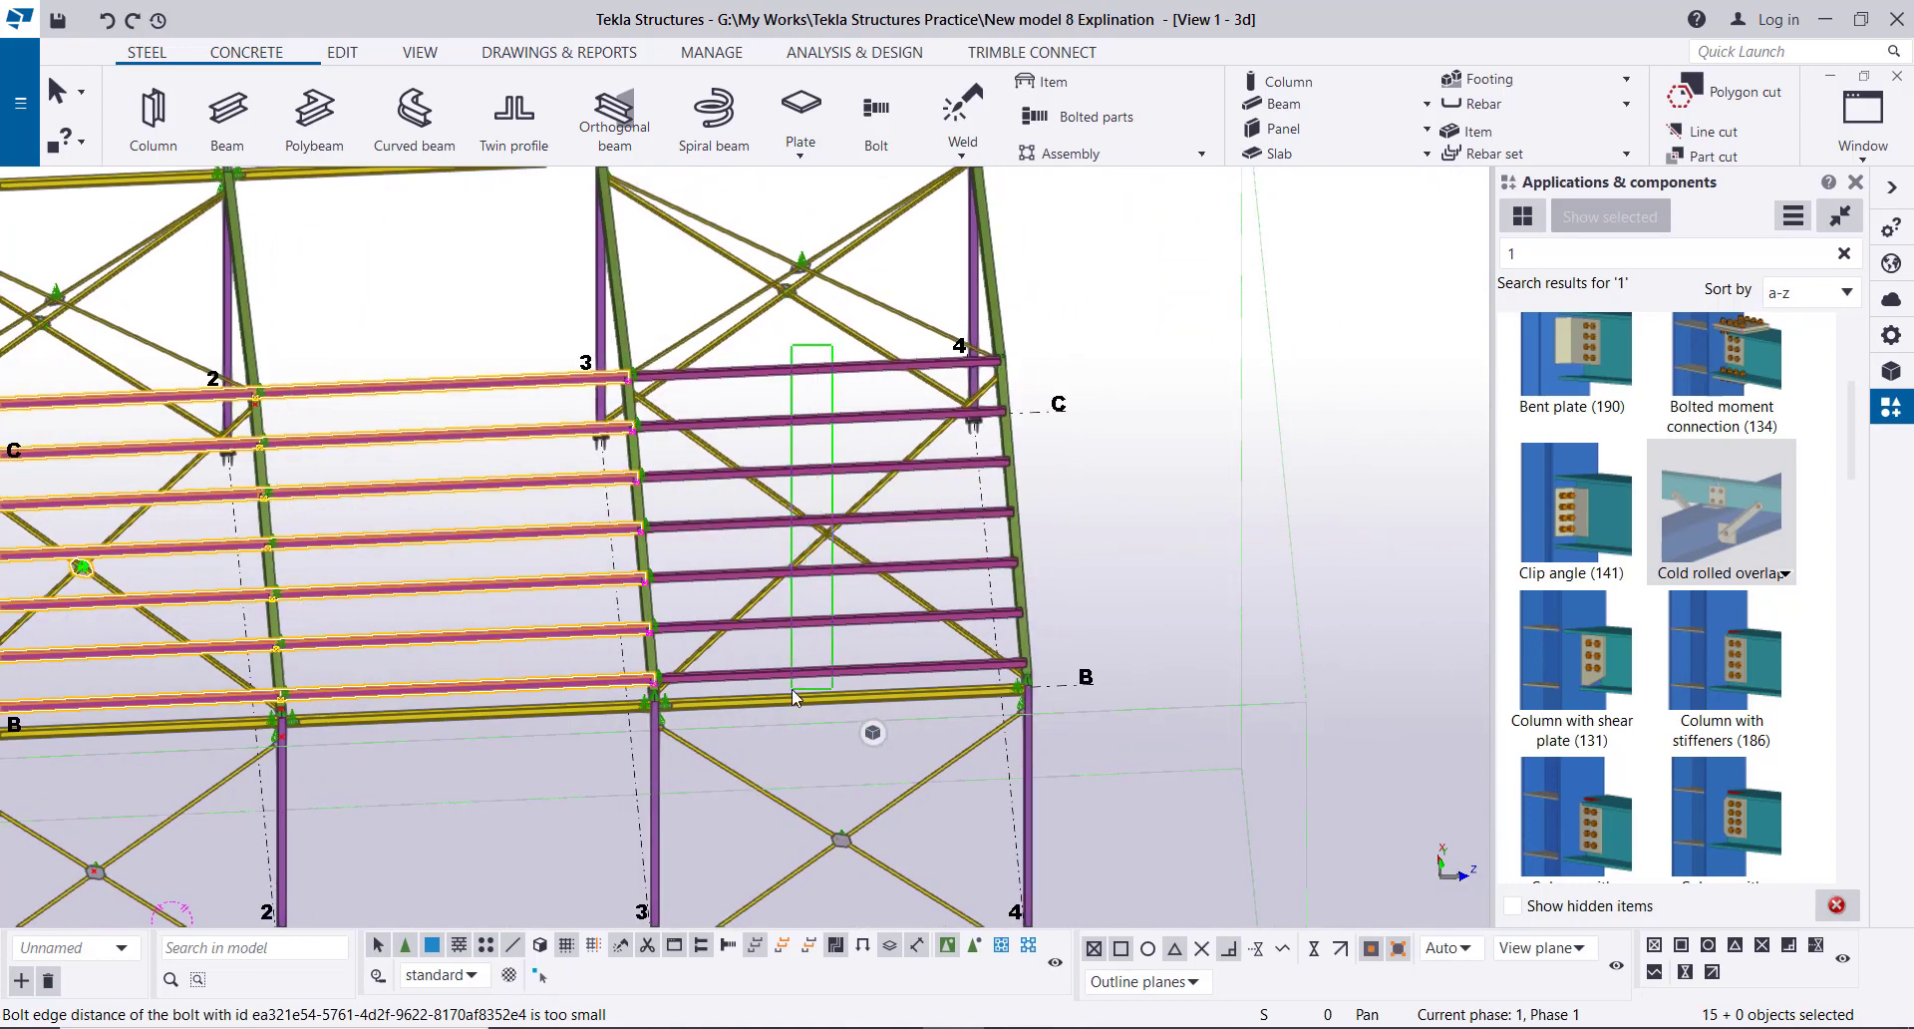
{"action": "left_click_drag", "start_coordinate": [790, 688], "coordinate": [790, 689], "text": "shift"}
{"action": "scroll", "coordinate": [849, 572], "scroll_direction": "up", "scroll_amount": 2}
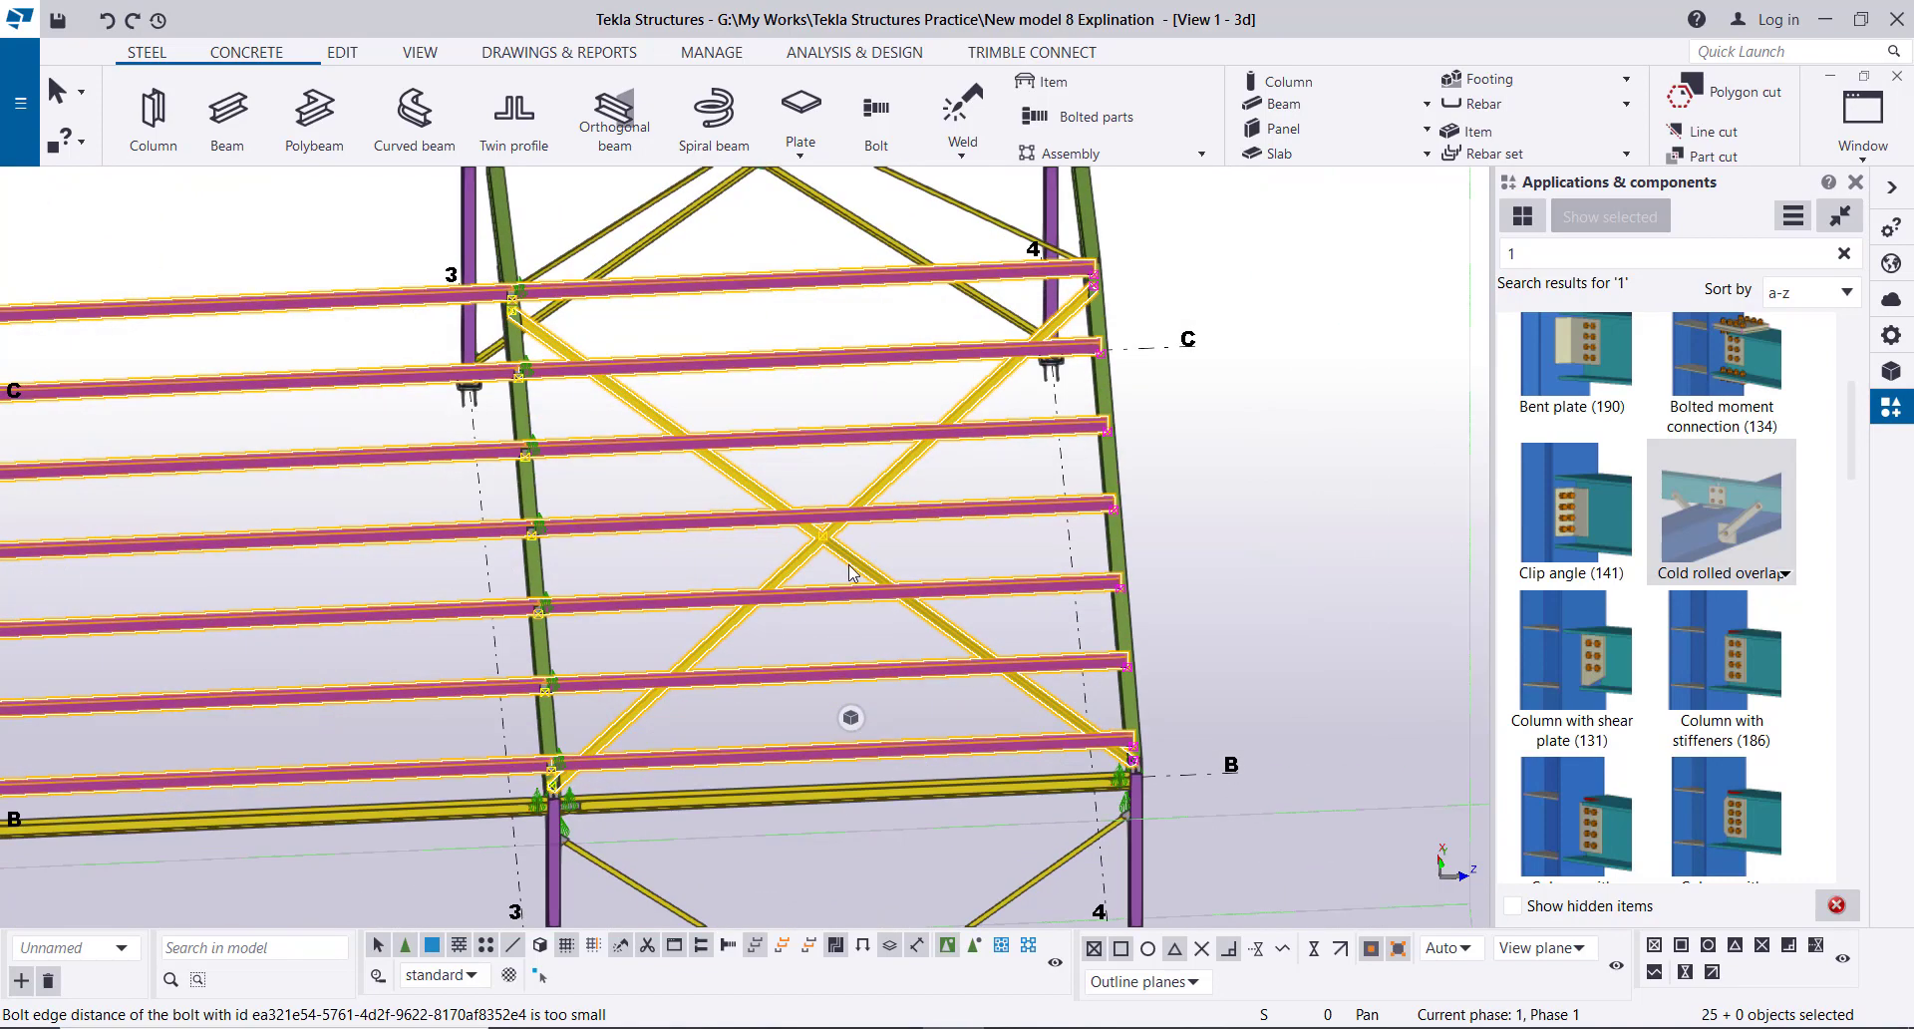
{"action": "left_click", "coordinate": [861, 565], "text": "ctrl"}
{"action": "left_click", "coordinate": [792, 568], "text": "ctrl"}
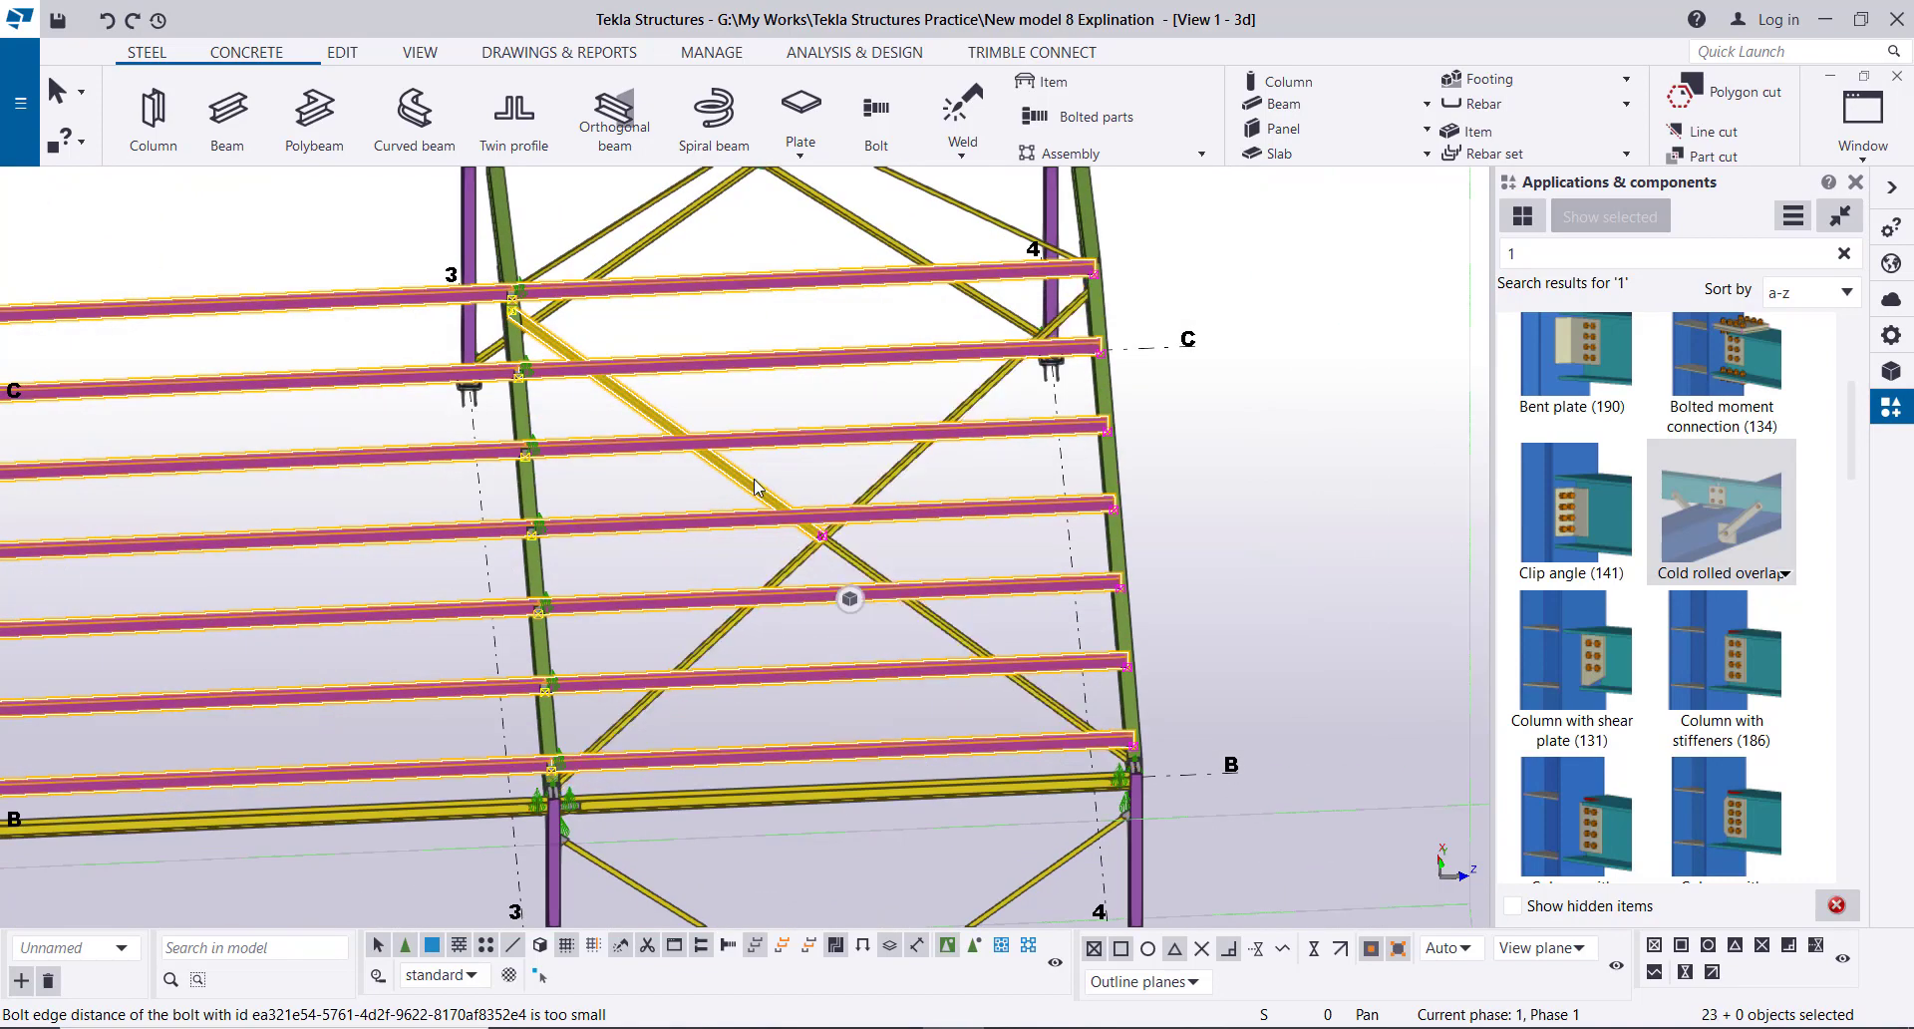
{"action": "left_click", "coordinate": [760, 489], "text": "ctrl"}
{"action": "scroll", "coordinate": [1077, 493], "scroll_direction": "down", "scroll_amount": 1}
{"action": "scroll", "coordinate": [928, 552], "scroll_direction": "down", "scroll_amount": 5}
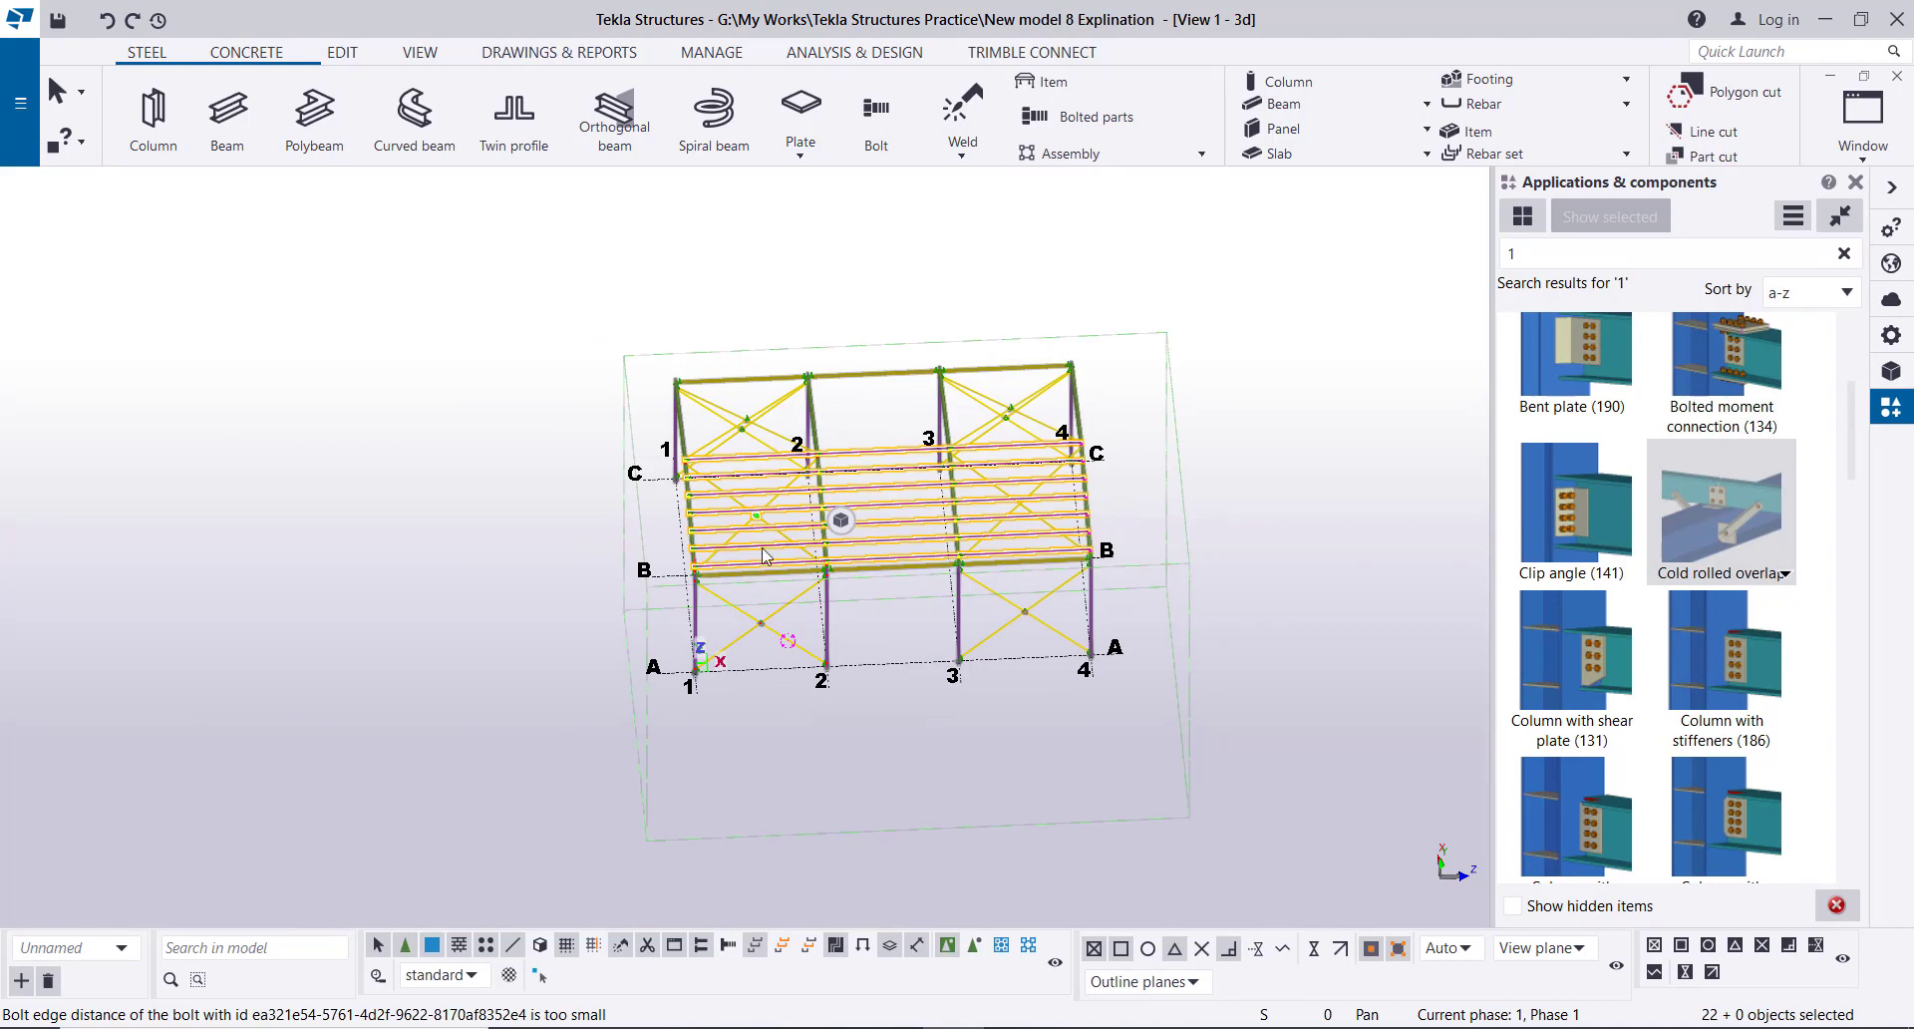
- Set a horizontal work plane at the column base on grid A/1 with the Work plane tool and end the command
{"action": "middle_click_drag", "start_coordinate": [722, 588], "coordinate": [656, 616], "text": "ctrl"}
{"action": "scroll", "coordinate": [656, 616], "scroll_direction": "up", "scroll_amount": 2}
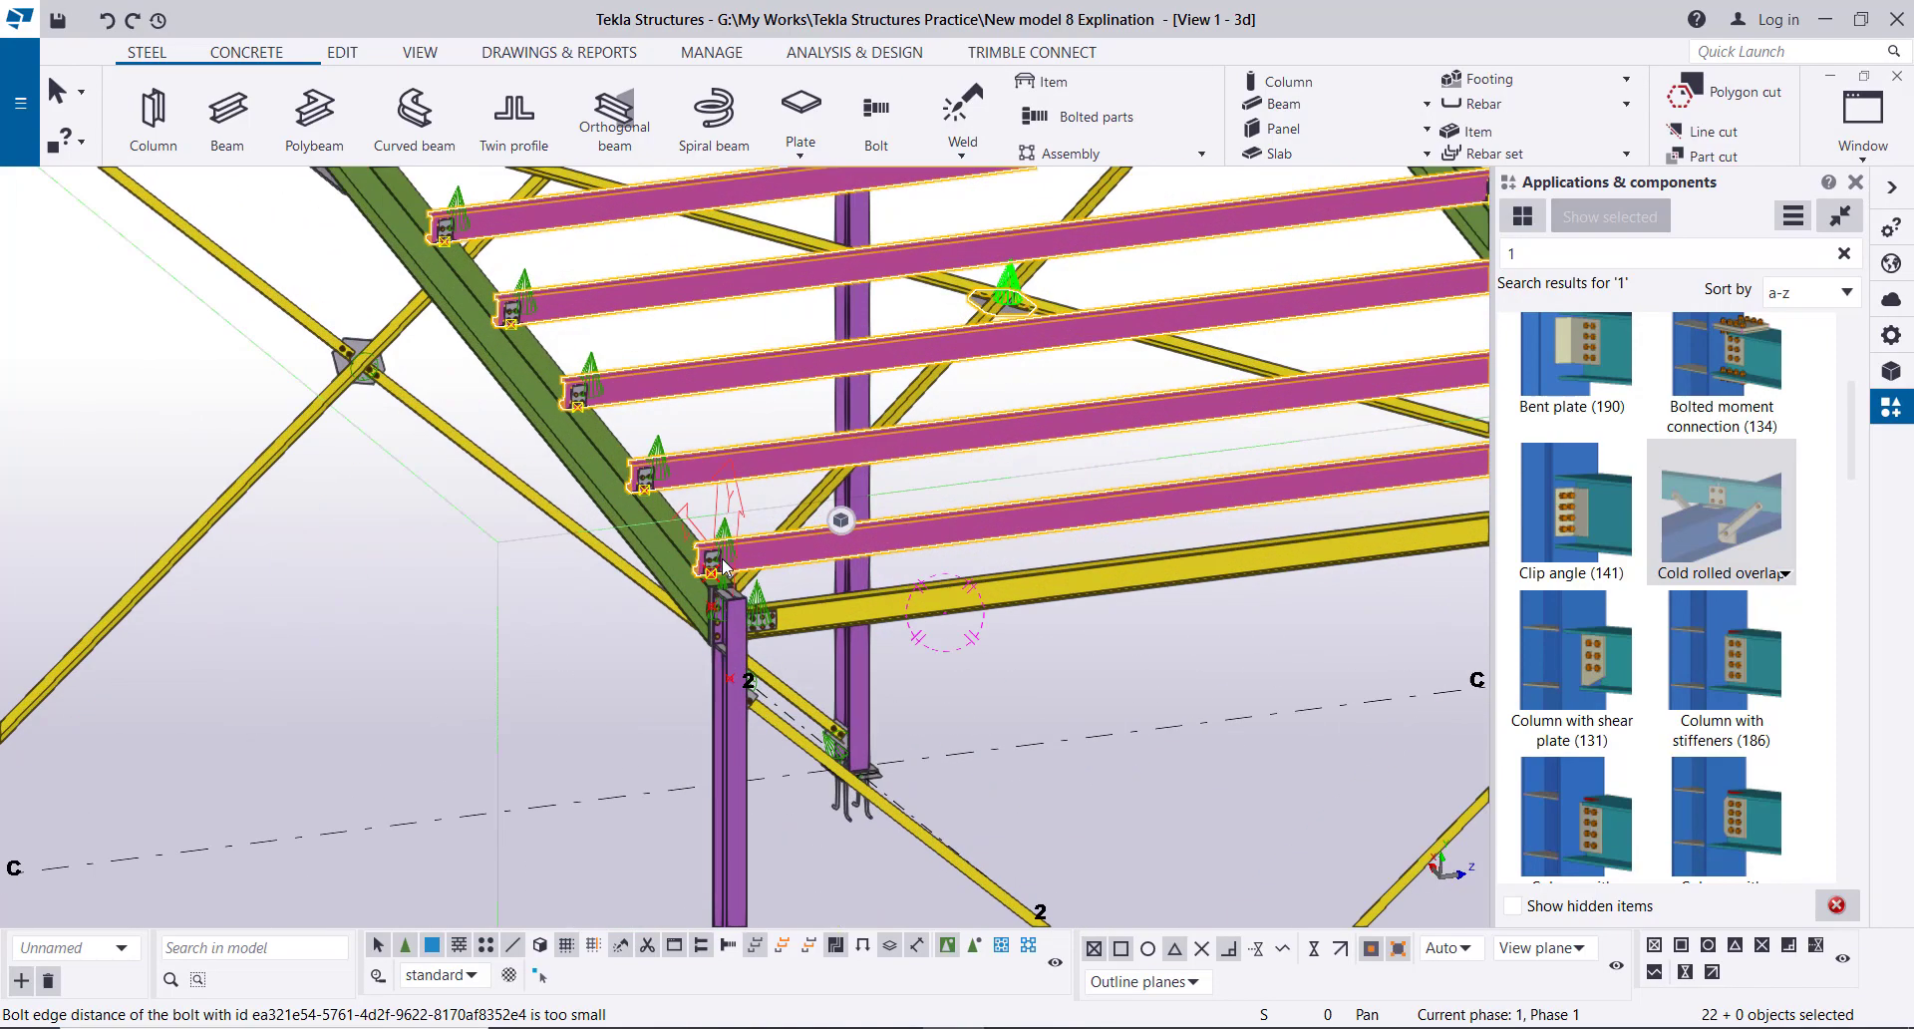
{"action": "scroll", "coordinate": [725, 573], "scroll_direction": "up", "scroll_amount": 5}
{"action": "scroll", "coordinate": [742, 436], "scroll_direction": "up", "scroll_amount": 3}
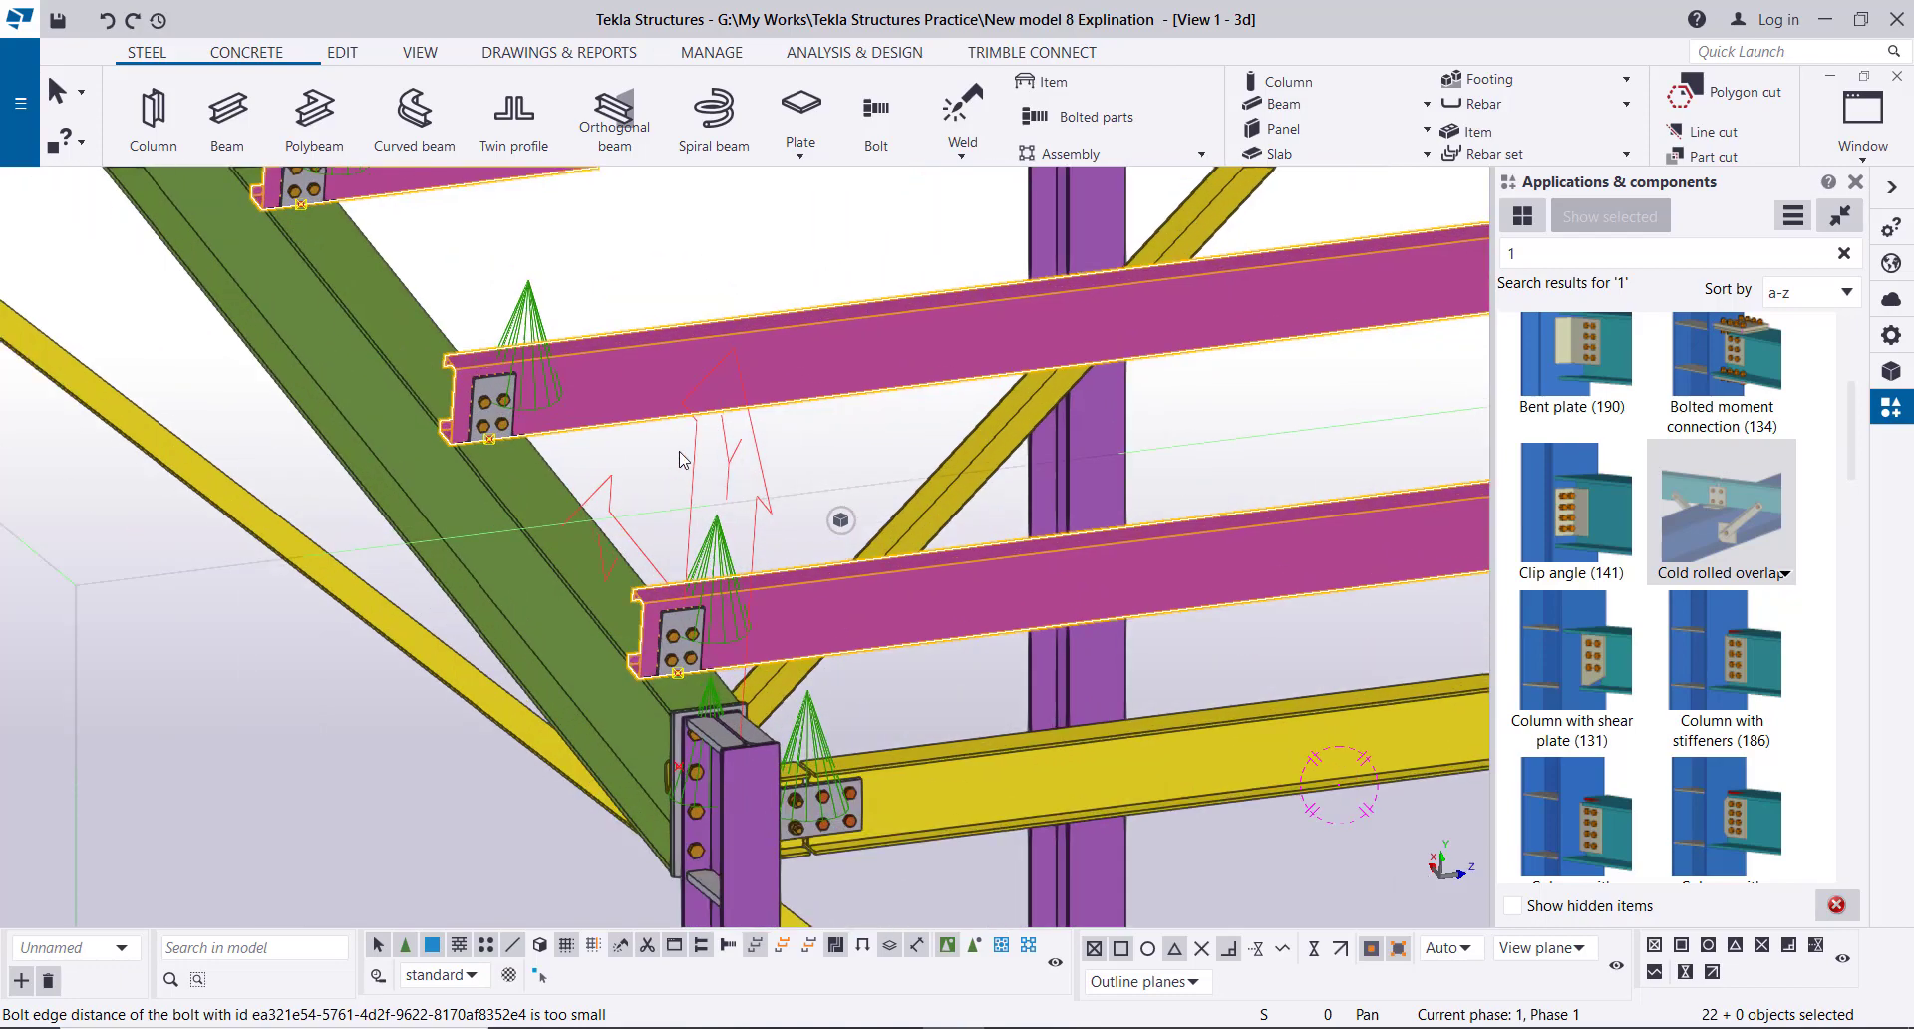
{"action": "scroll", "coordinate": [722, 444], "scroll_direction": "down", "scroll_amount": 6}
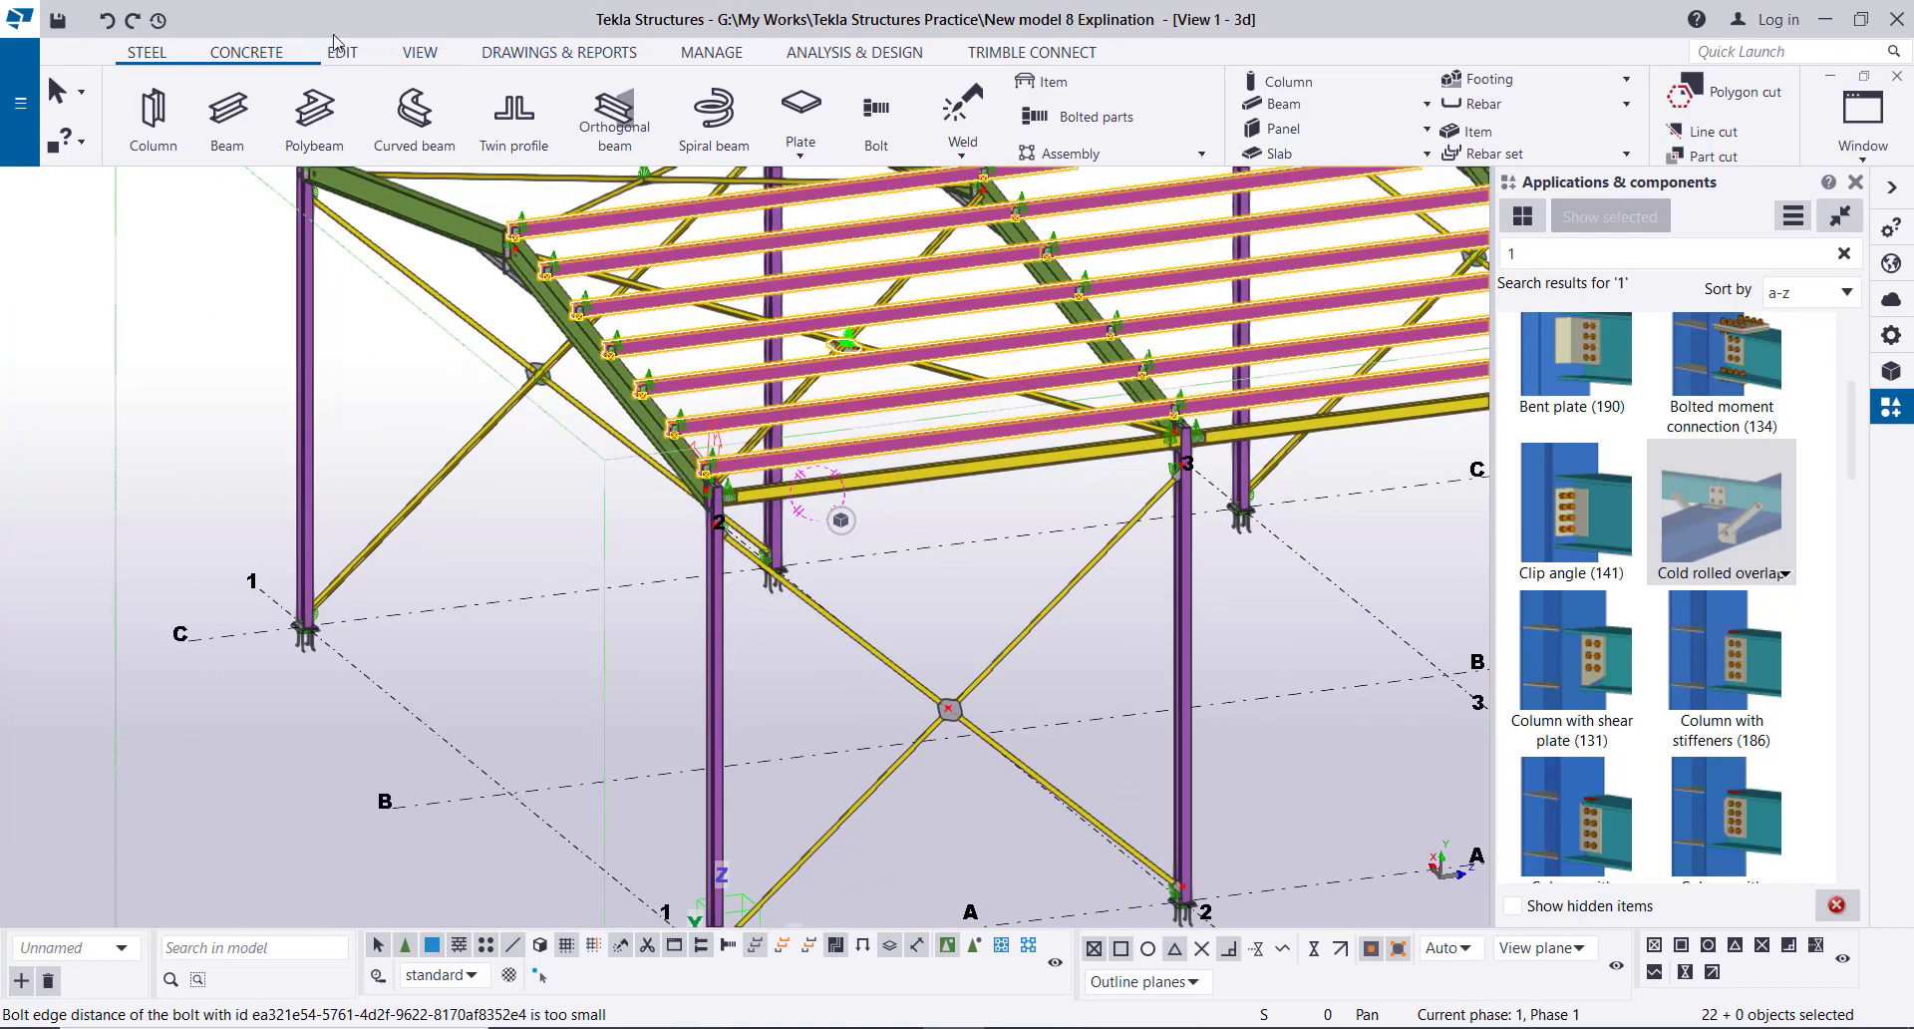
{"action": "left_click", "coordinate": [419, 56]}
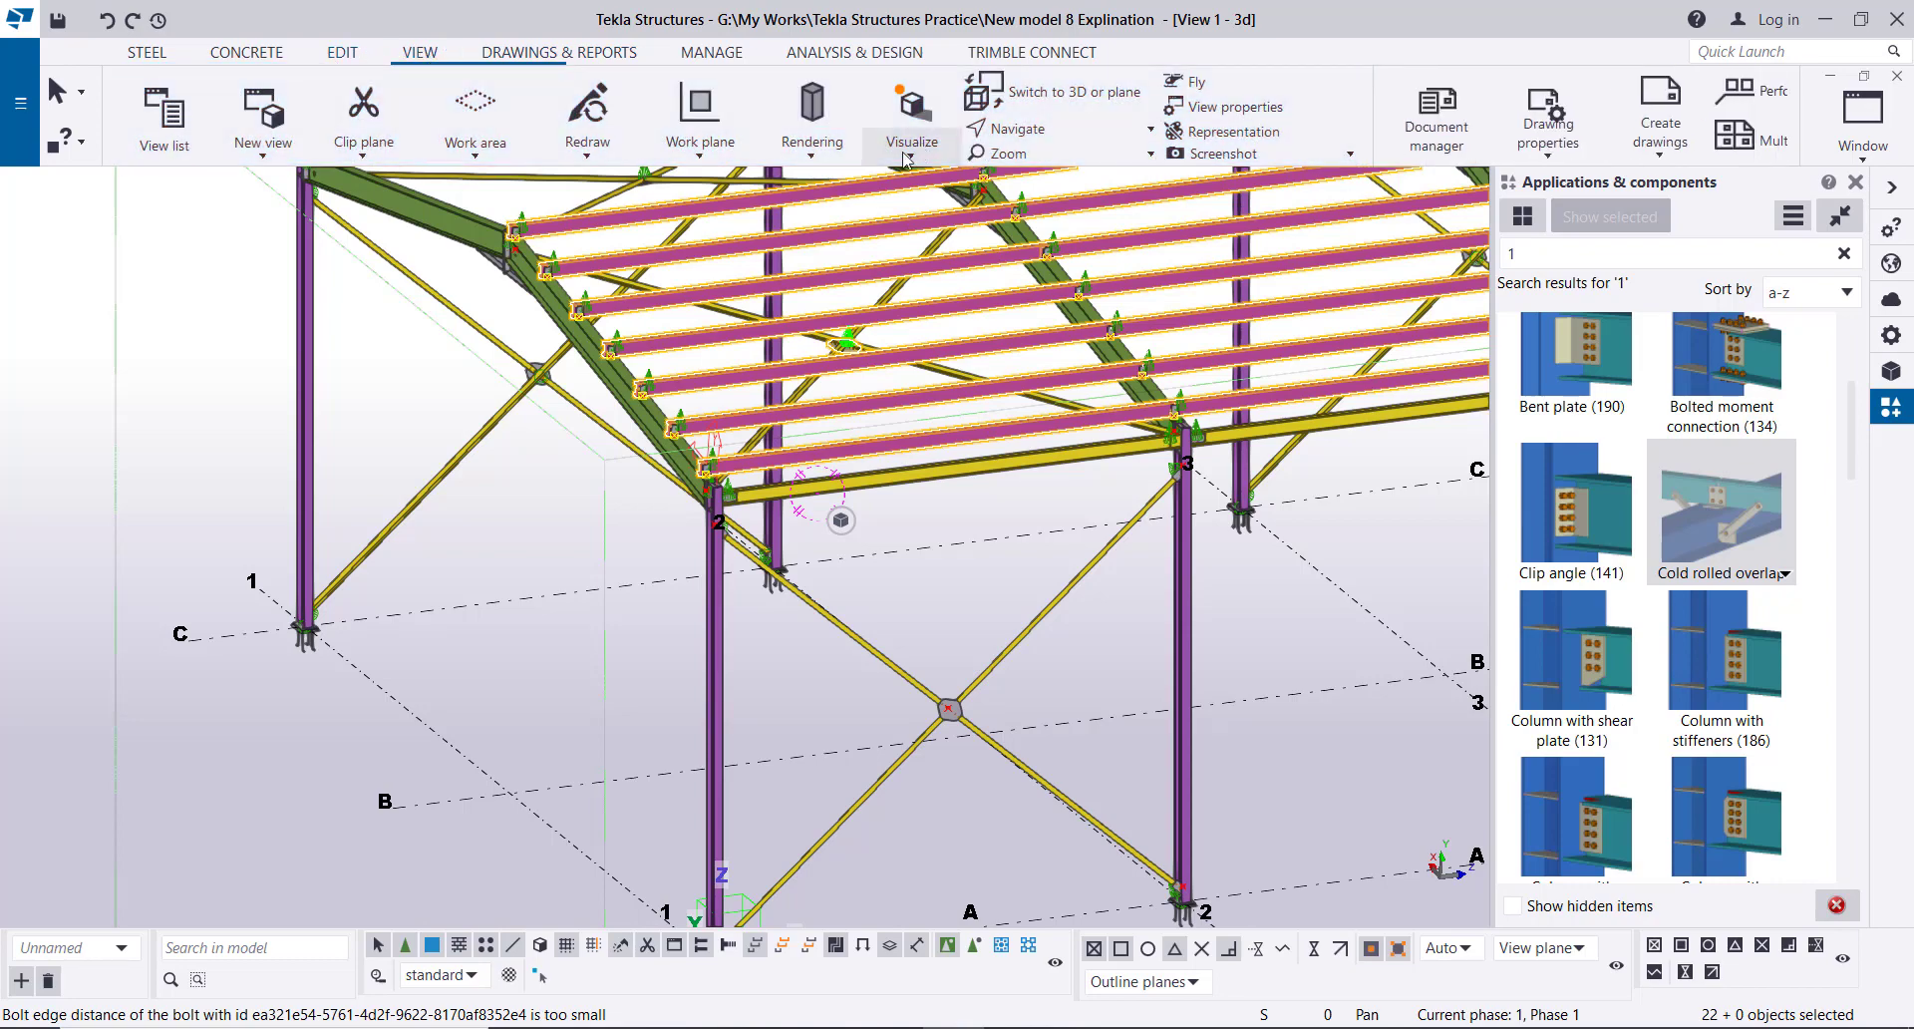
{"action": "left_click", "coordinate": [712, 152]}
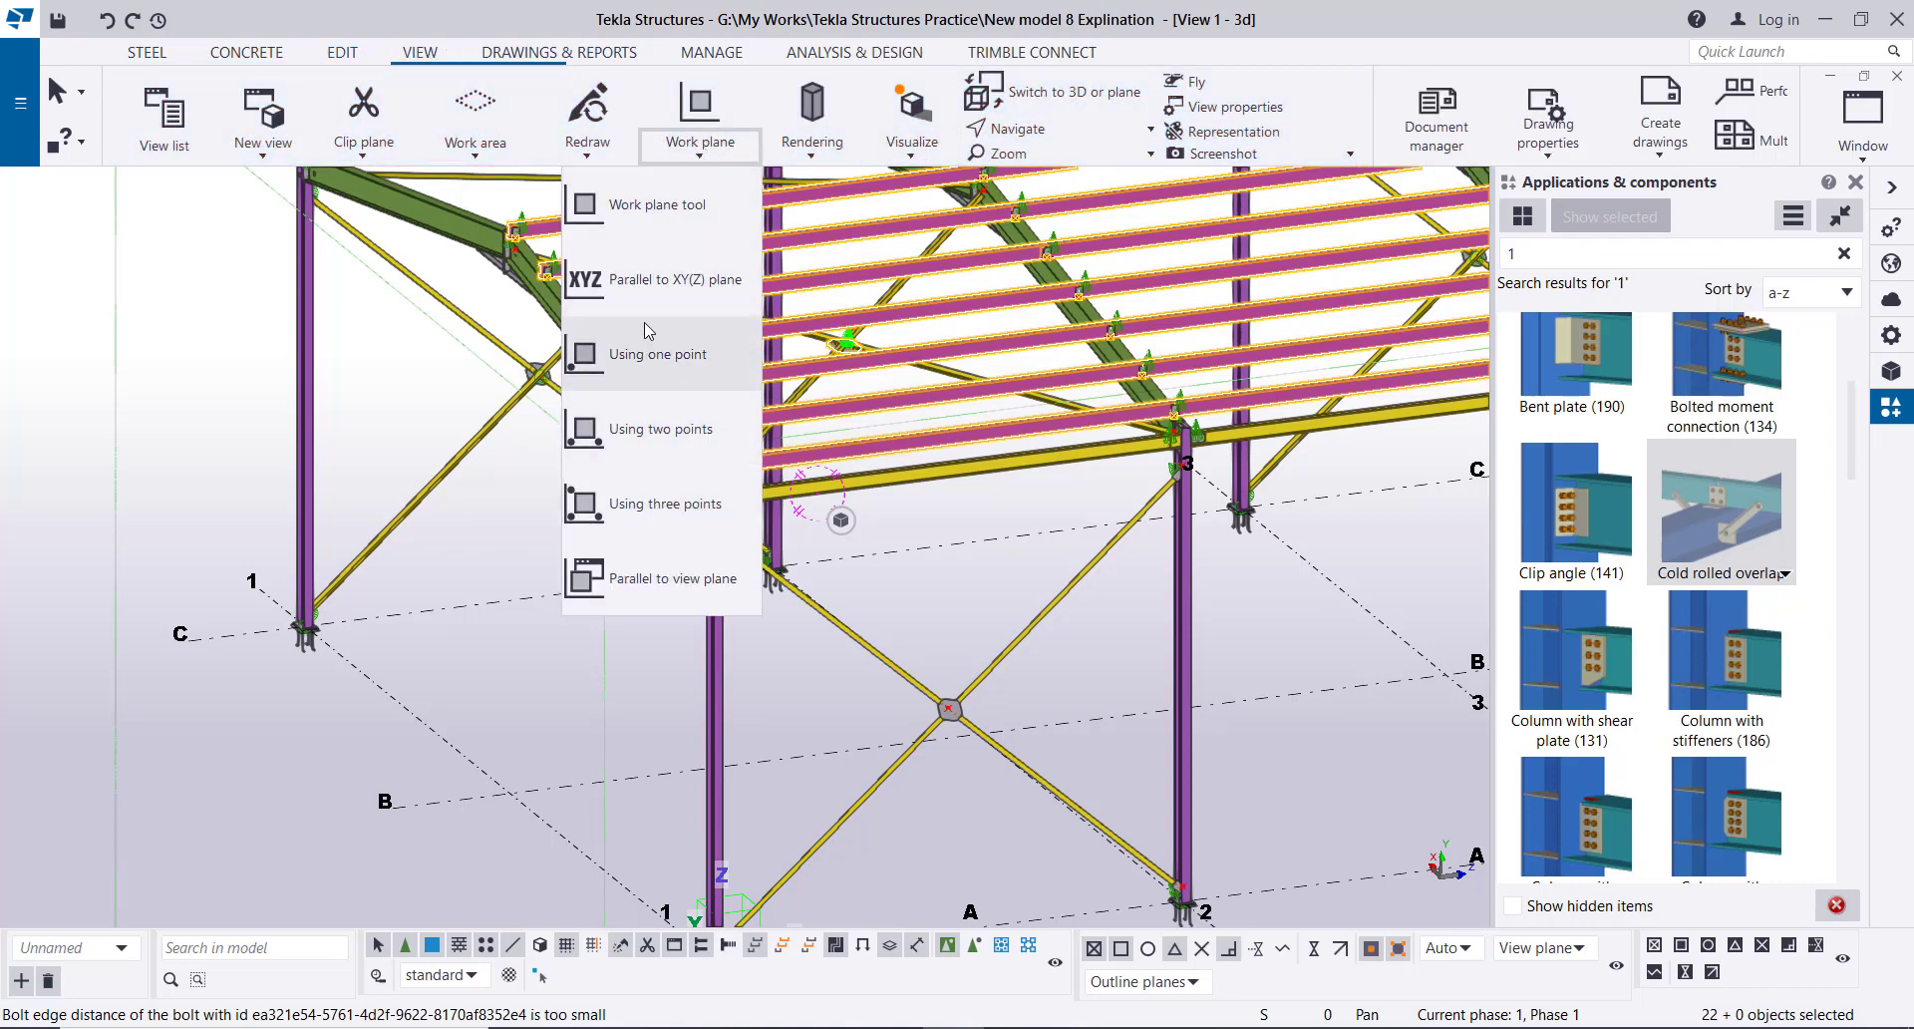
{"action": "left_click", "coordinate": [658, 204]}
{"action": "scroll", "coordinate": [658, 478], "scroll_direction": "down", "scroll_amount": 5}
{"action": "scroll", "coordinate": [648, 598], "scroll_direction": "up", "scroll_amount": 10}
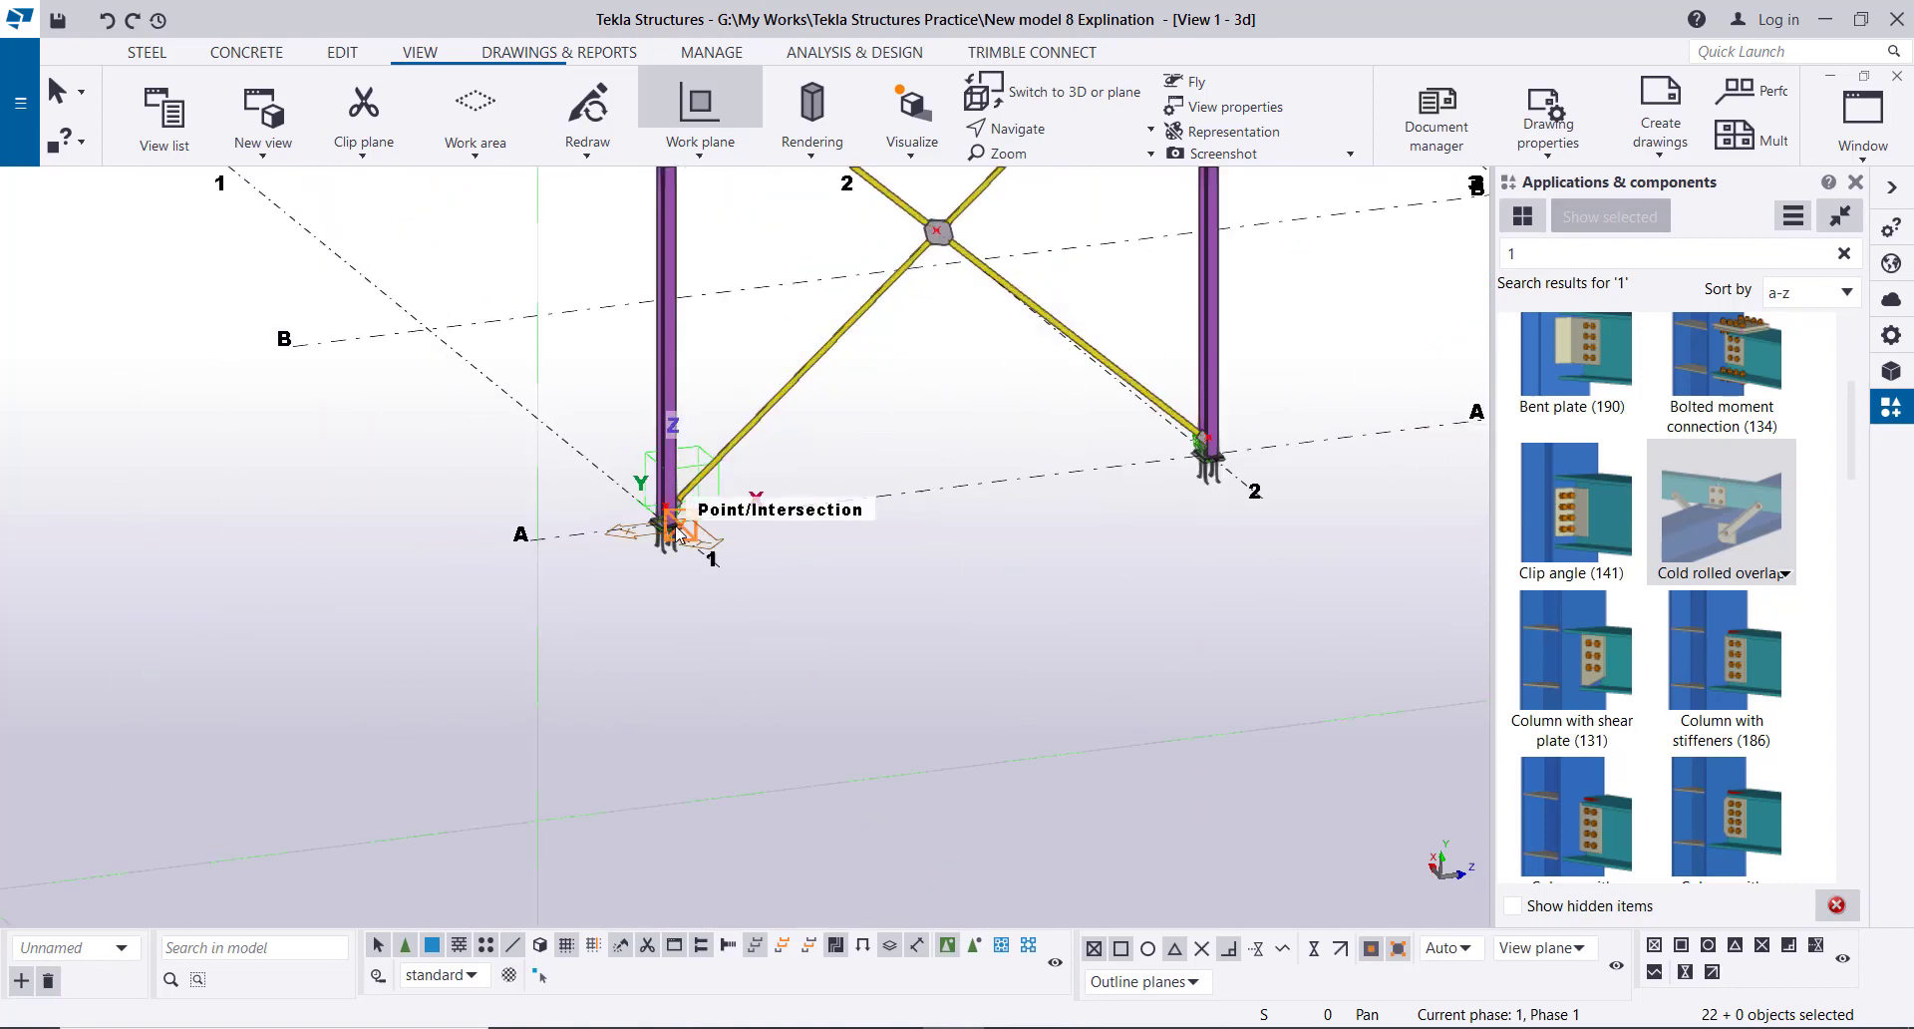
{"action": "scroll", "coordinate": [638, 495], "scroll_direction": "down", "scroll_amount": 3}
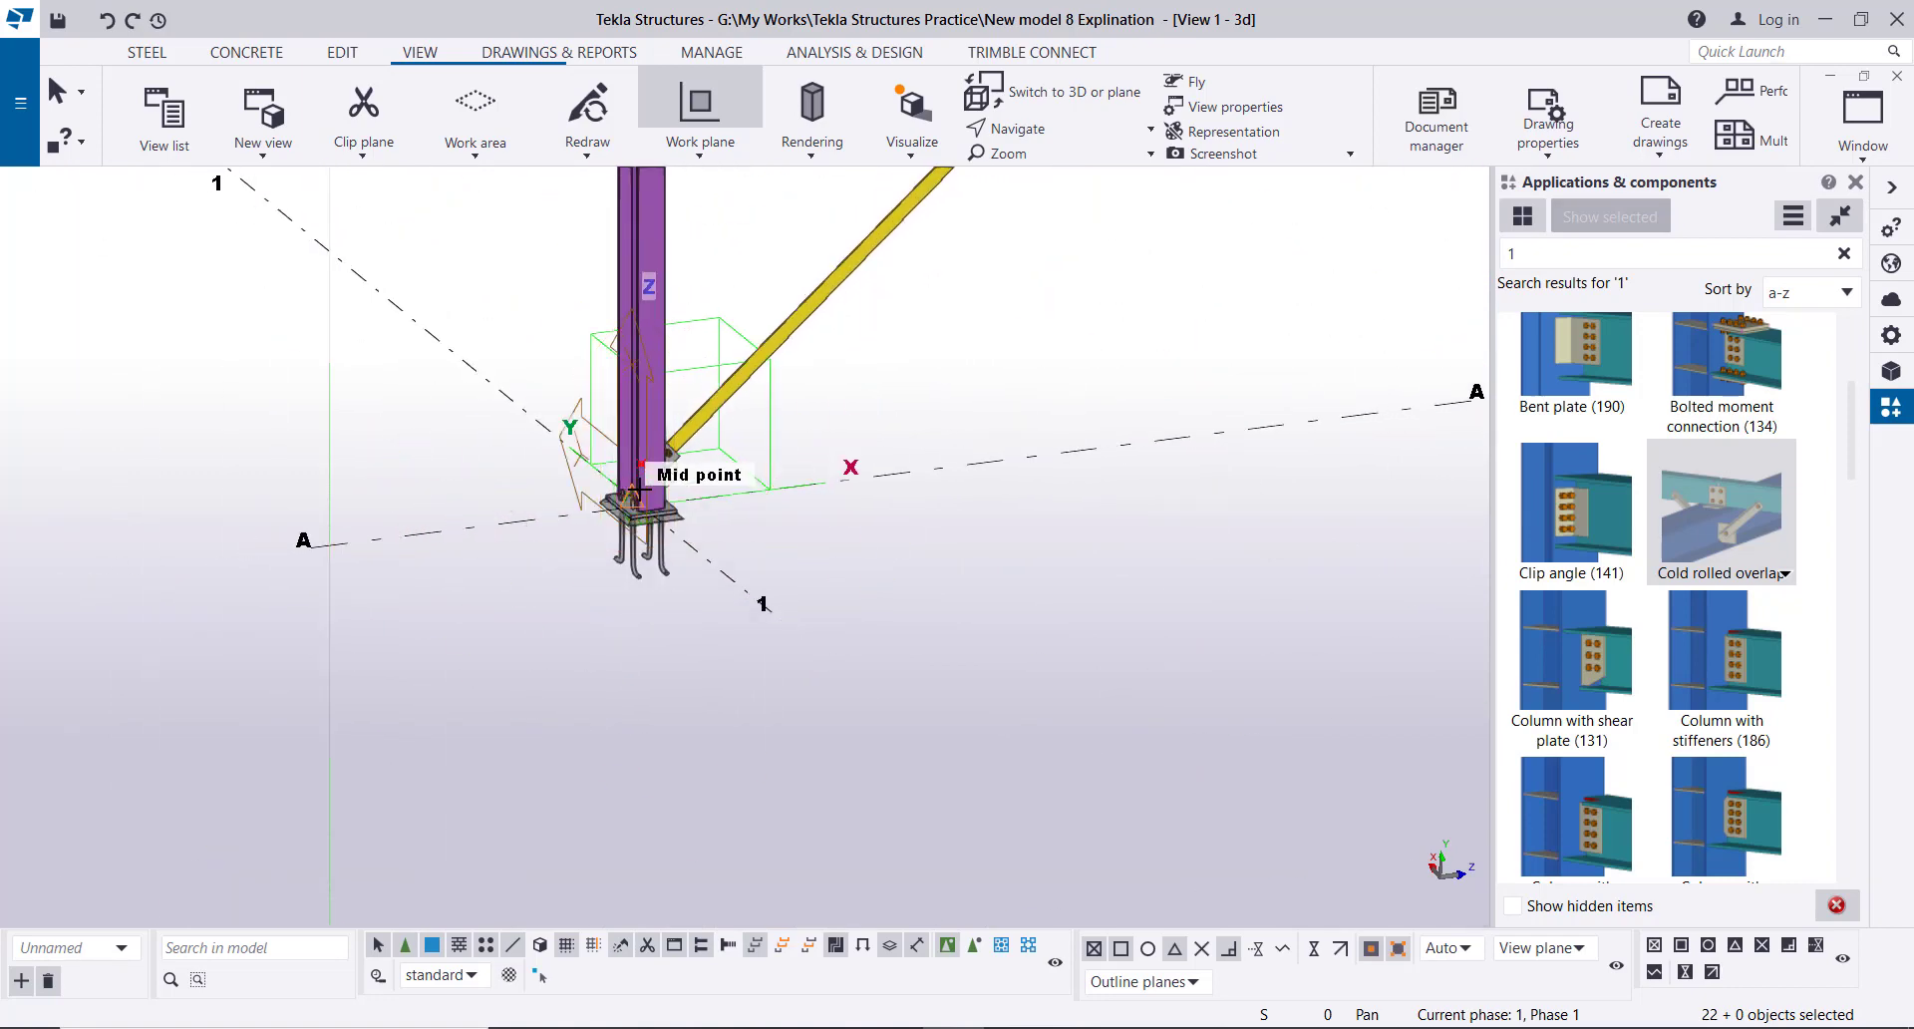
{"action": "middle_click_drag", "start_coordinate": [636, 480], "coordinate": [565, 593], "text": "ctrl"}
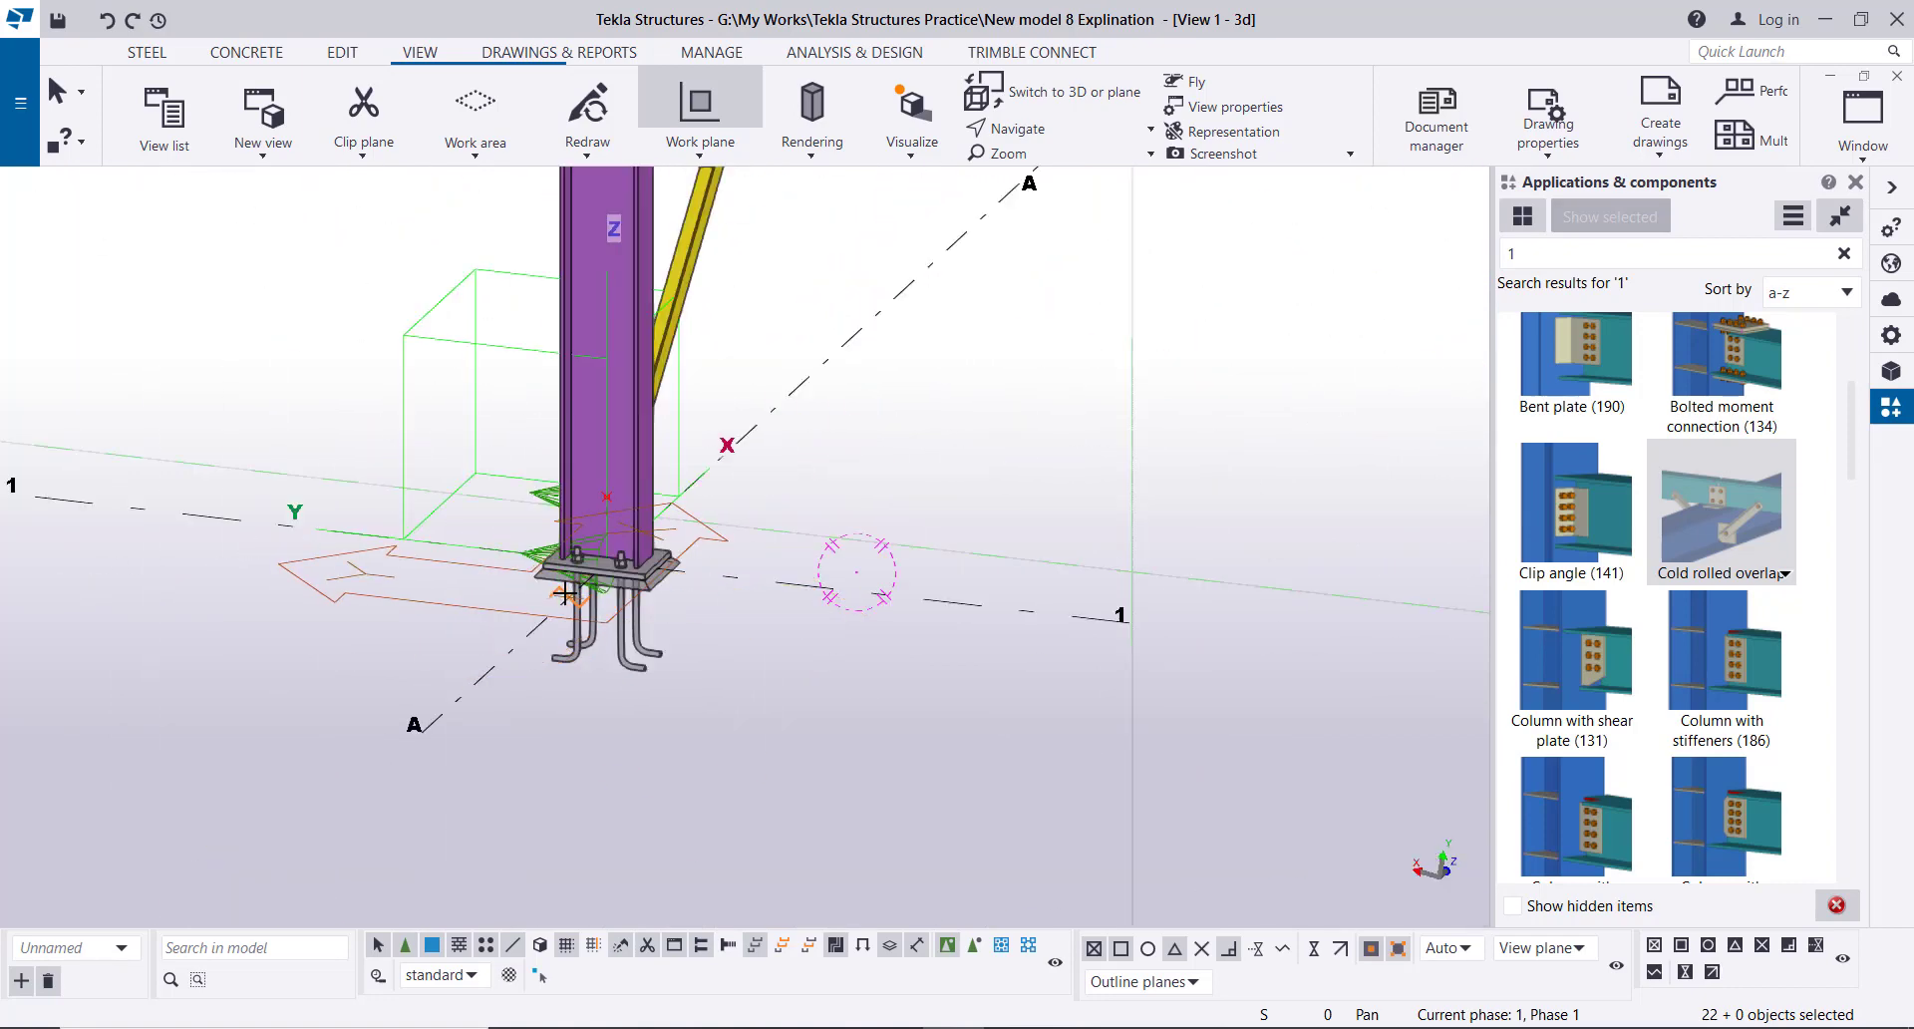
{"action": "right_click", "coordinate": [956, 424]}
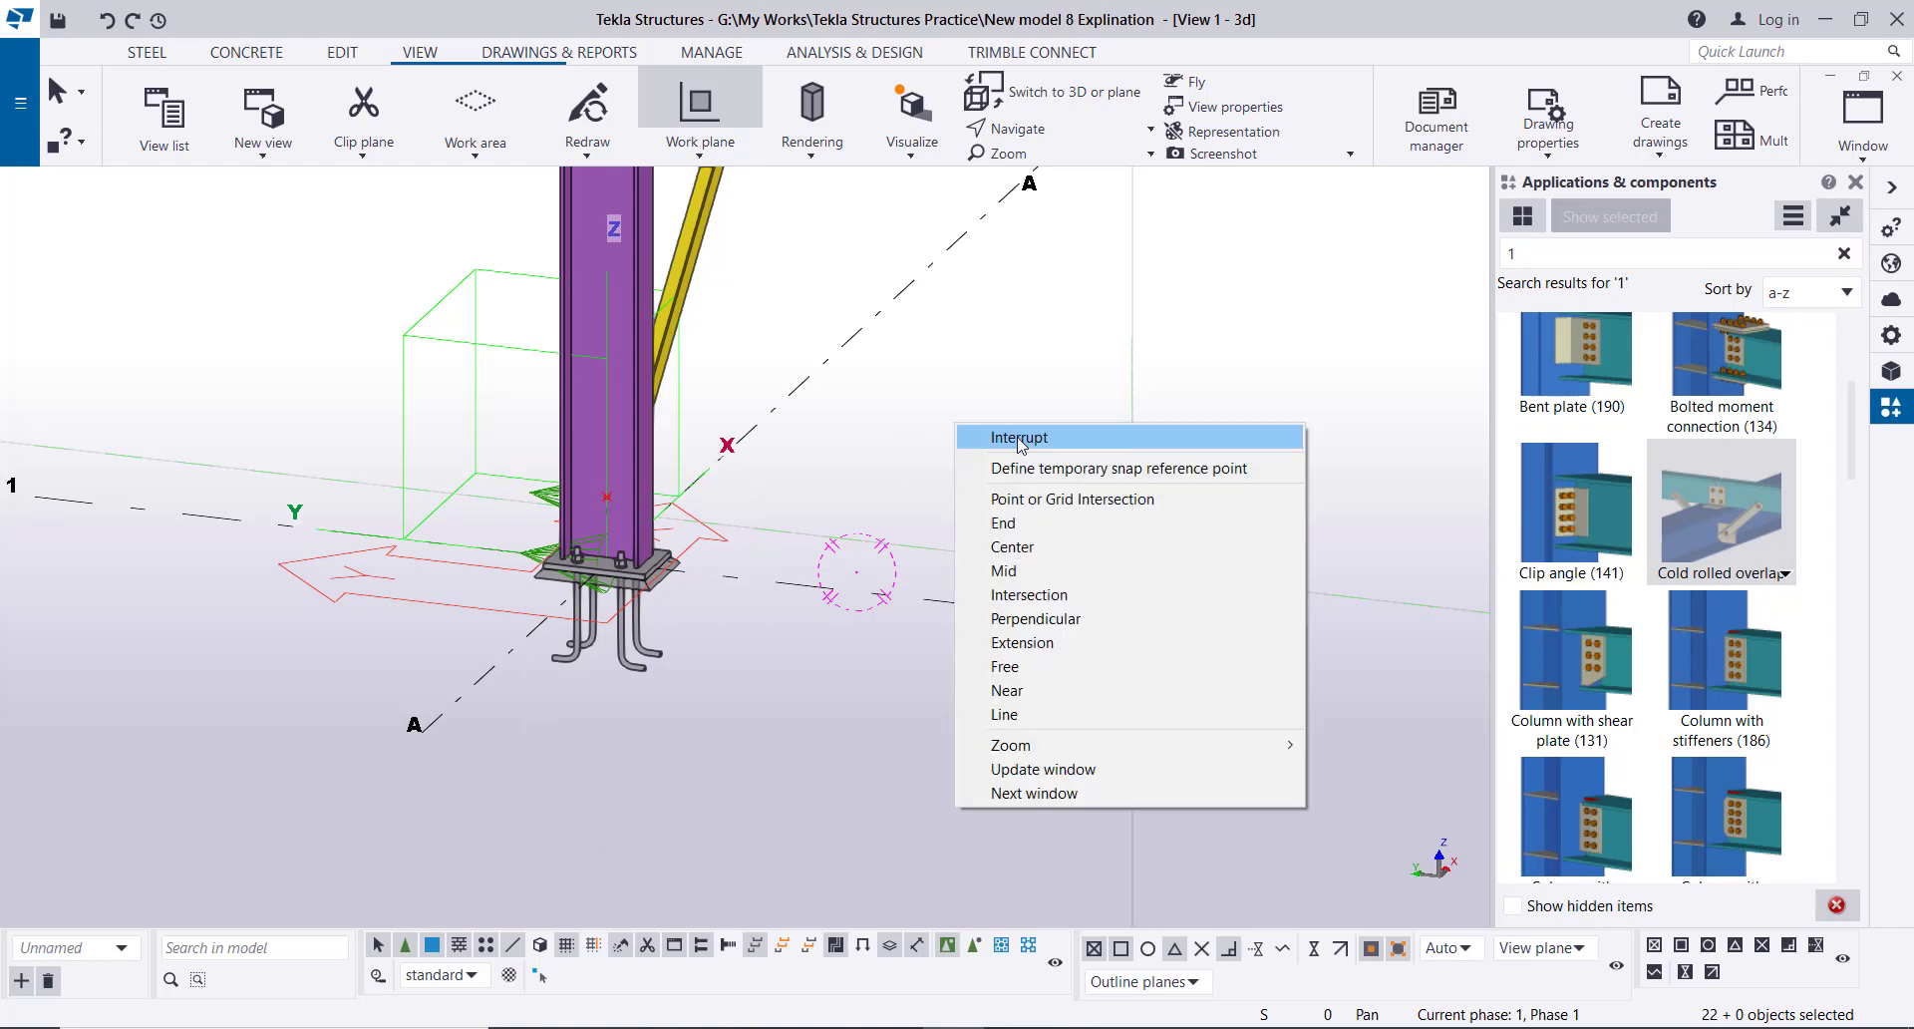
{"action": "left_click", "coordinate": [1019, 437]}
- Mirror-copy the selected purlins to the opposite roof slope about grid line B, picking its intersections with grids 1 and 2, and end the command
{"action": "scroll", "coordinate": [646, 572], "scroll_direction": "down", "scroll_amount": 10}
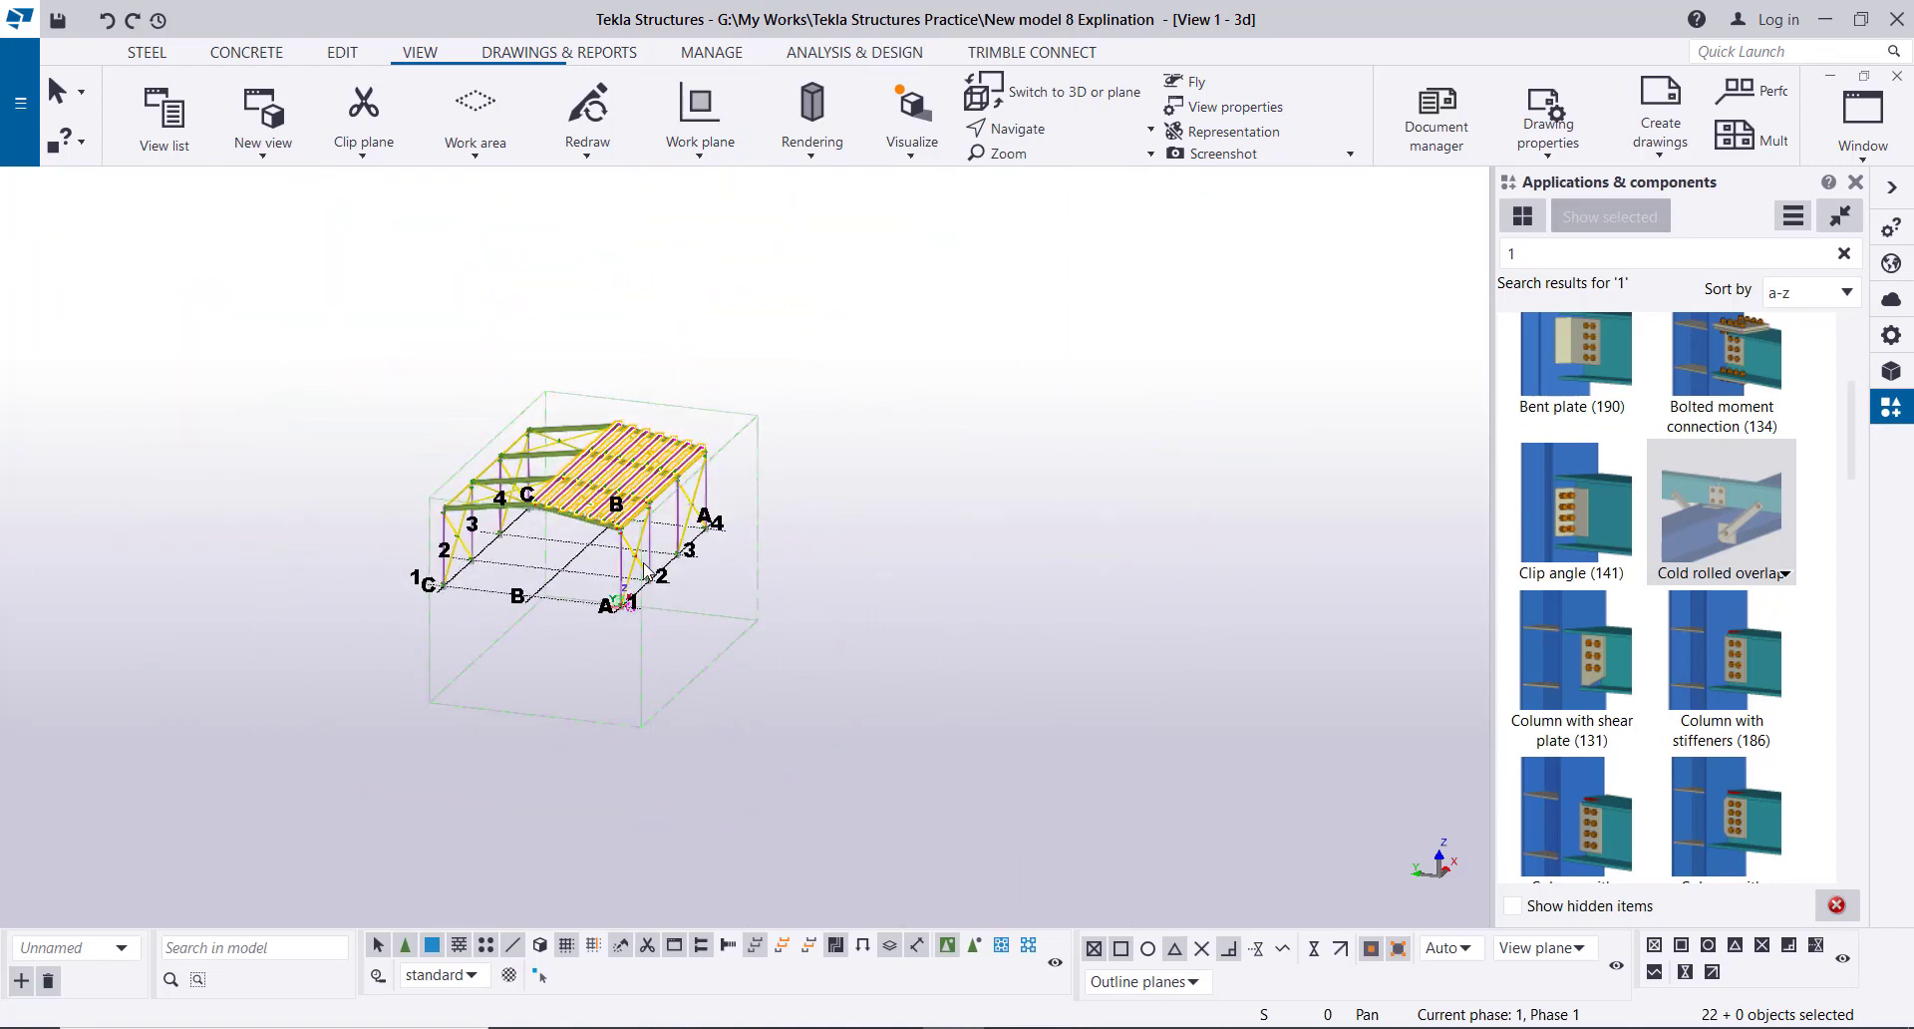
{"action": "middle_click_drag", "start_coordinate": [646, 571], "coordinate": [614, 499], "text": "ctrl"}
{"action": "middle_click_drag", "start_coordinate": [565, 588], "coordinate": [620, 559], "text": "ctrl"}
{"action": "scroll", "coordinate": [511, 510], "scroll_direction": "up", "scroll_amount": 5}
{"action": "right_click", "coordinate": [221, 285]}
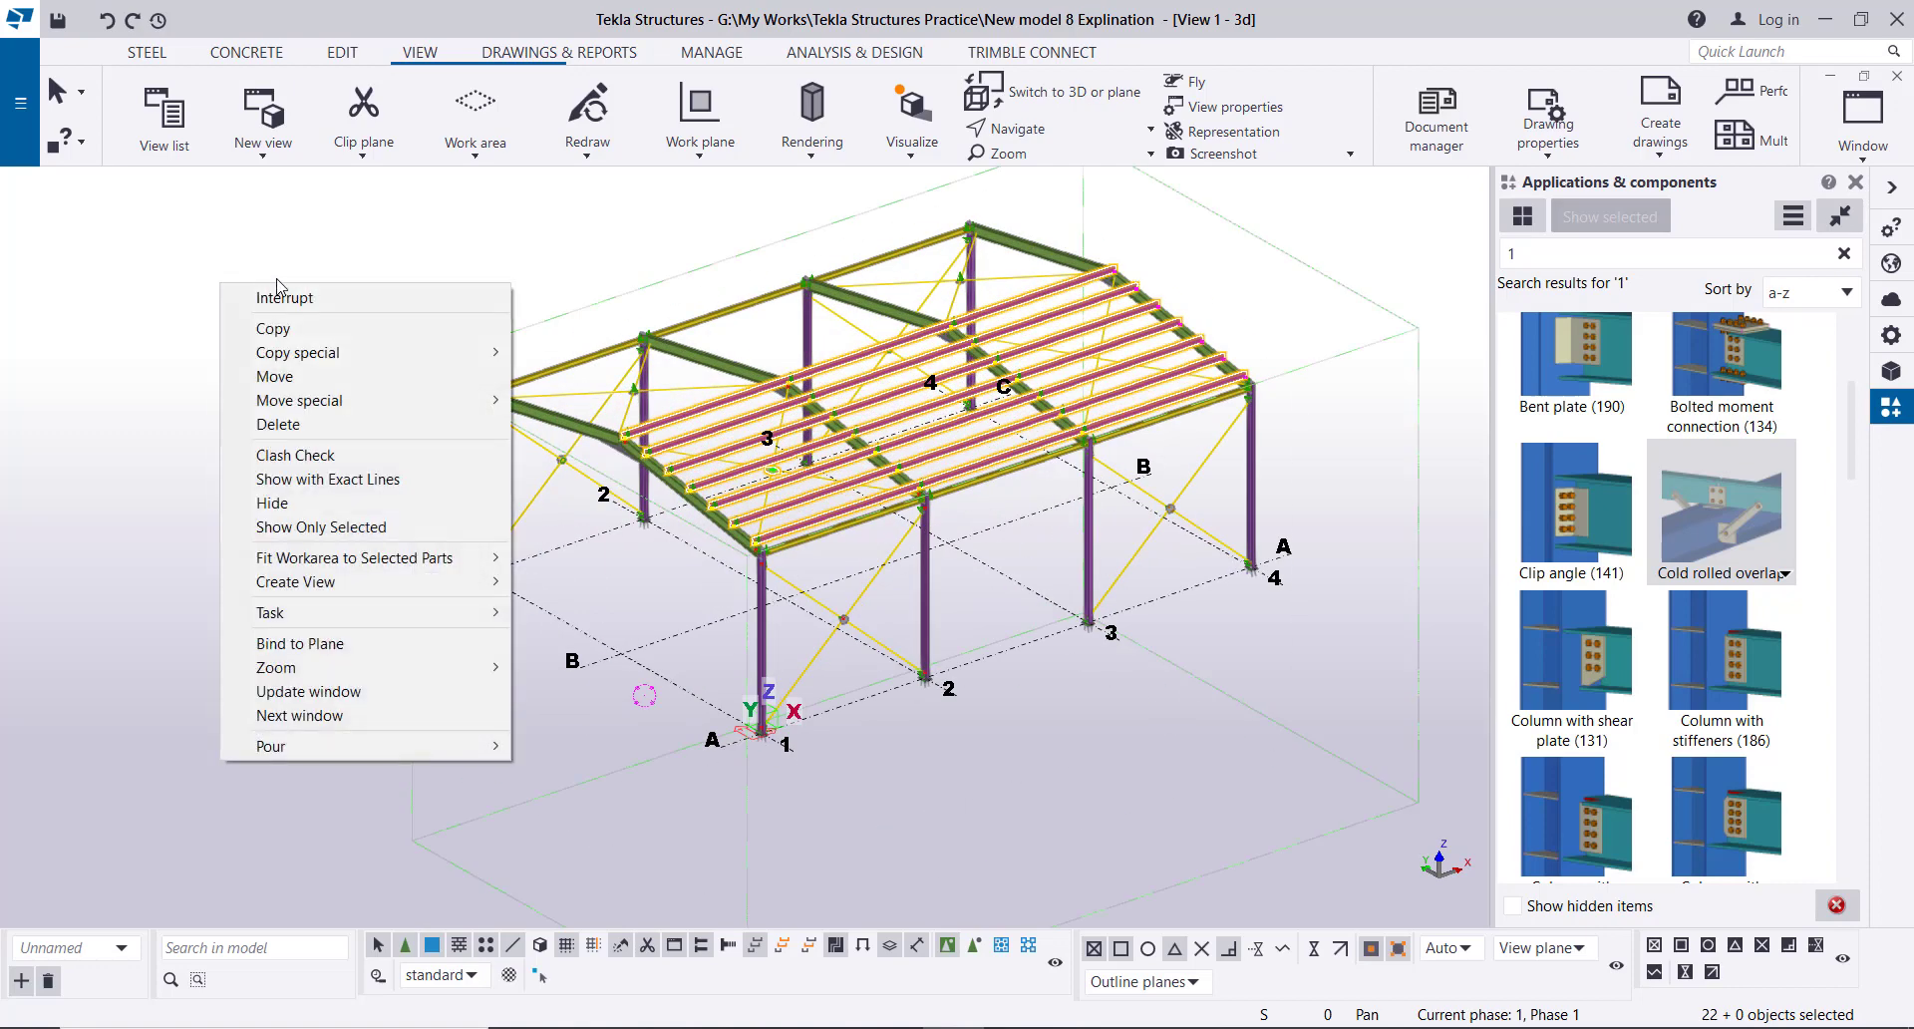
{"action": "mouse_move", "coordinate": [488, 352]}
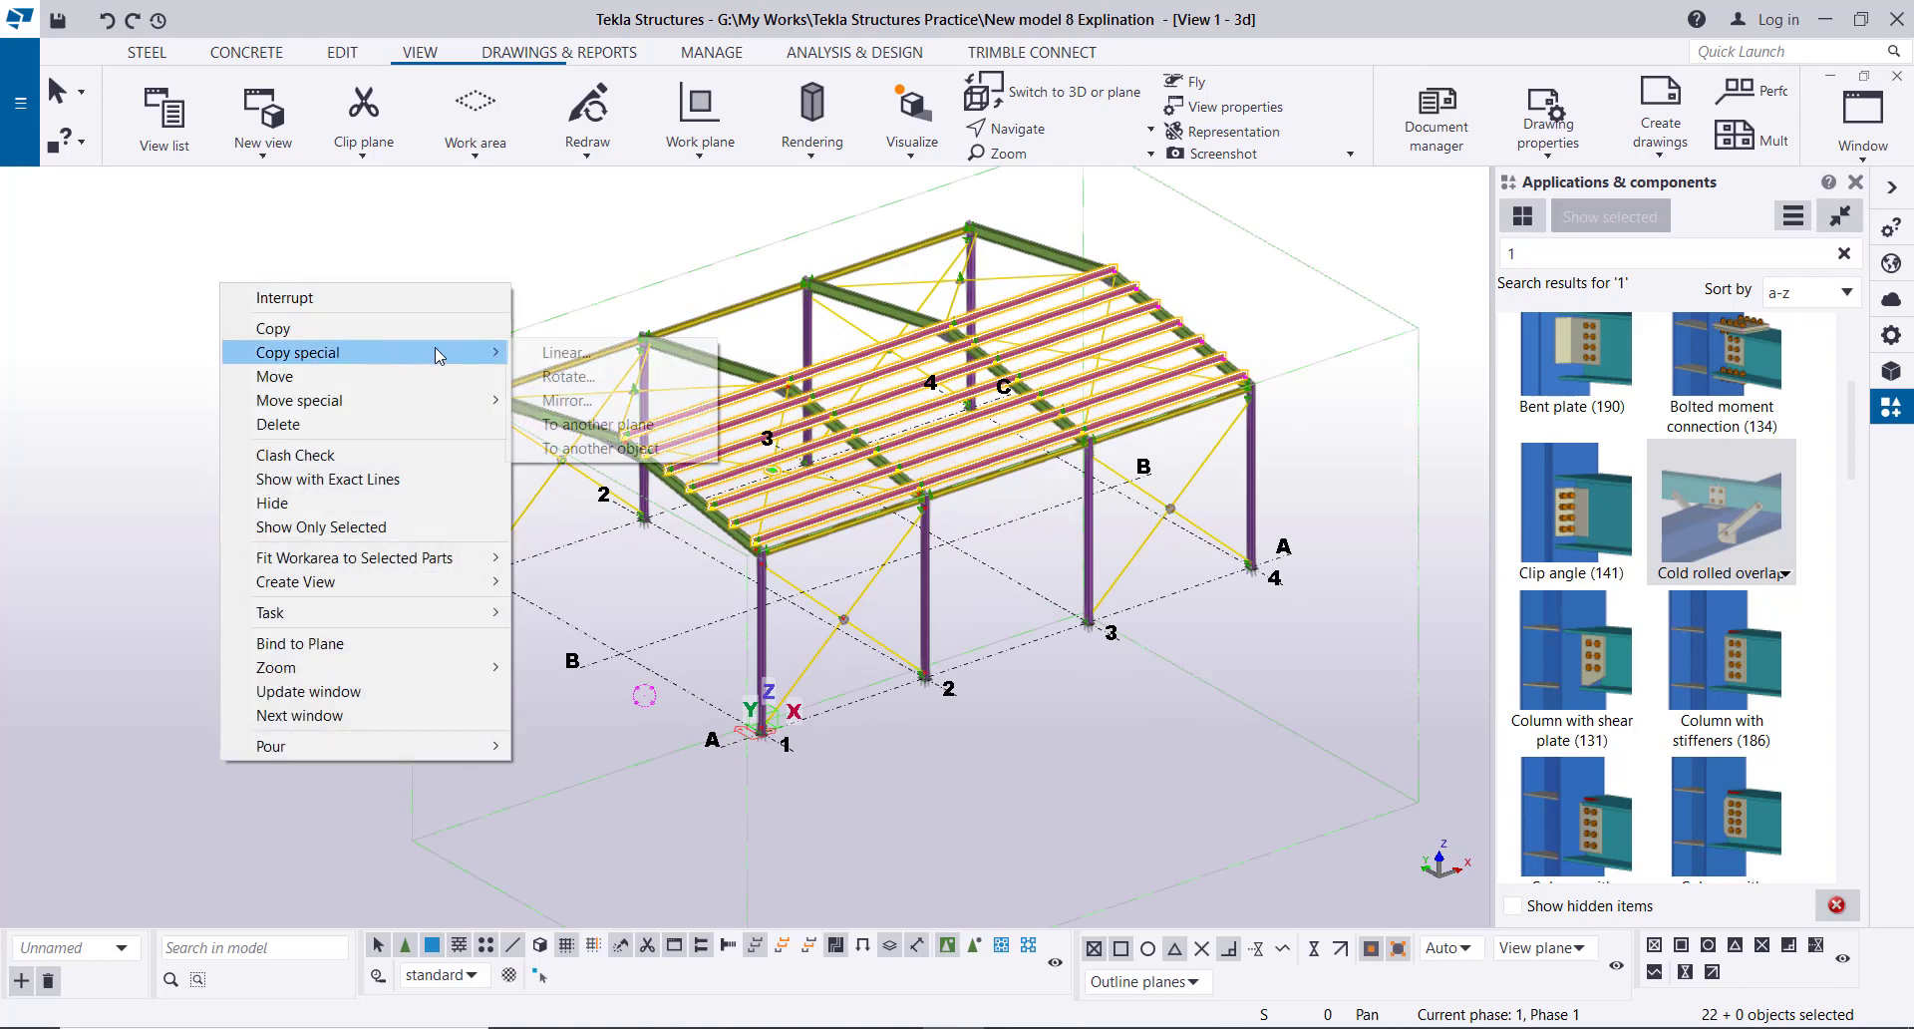
{"action": "left_click", "coordinate": [567, 400]}
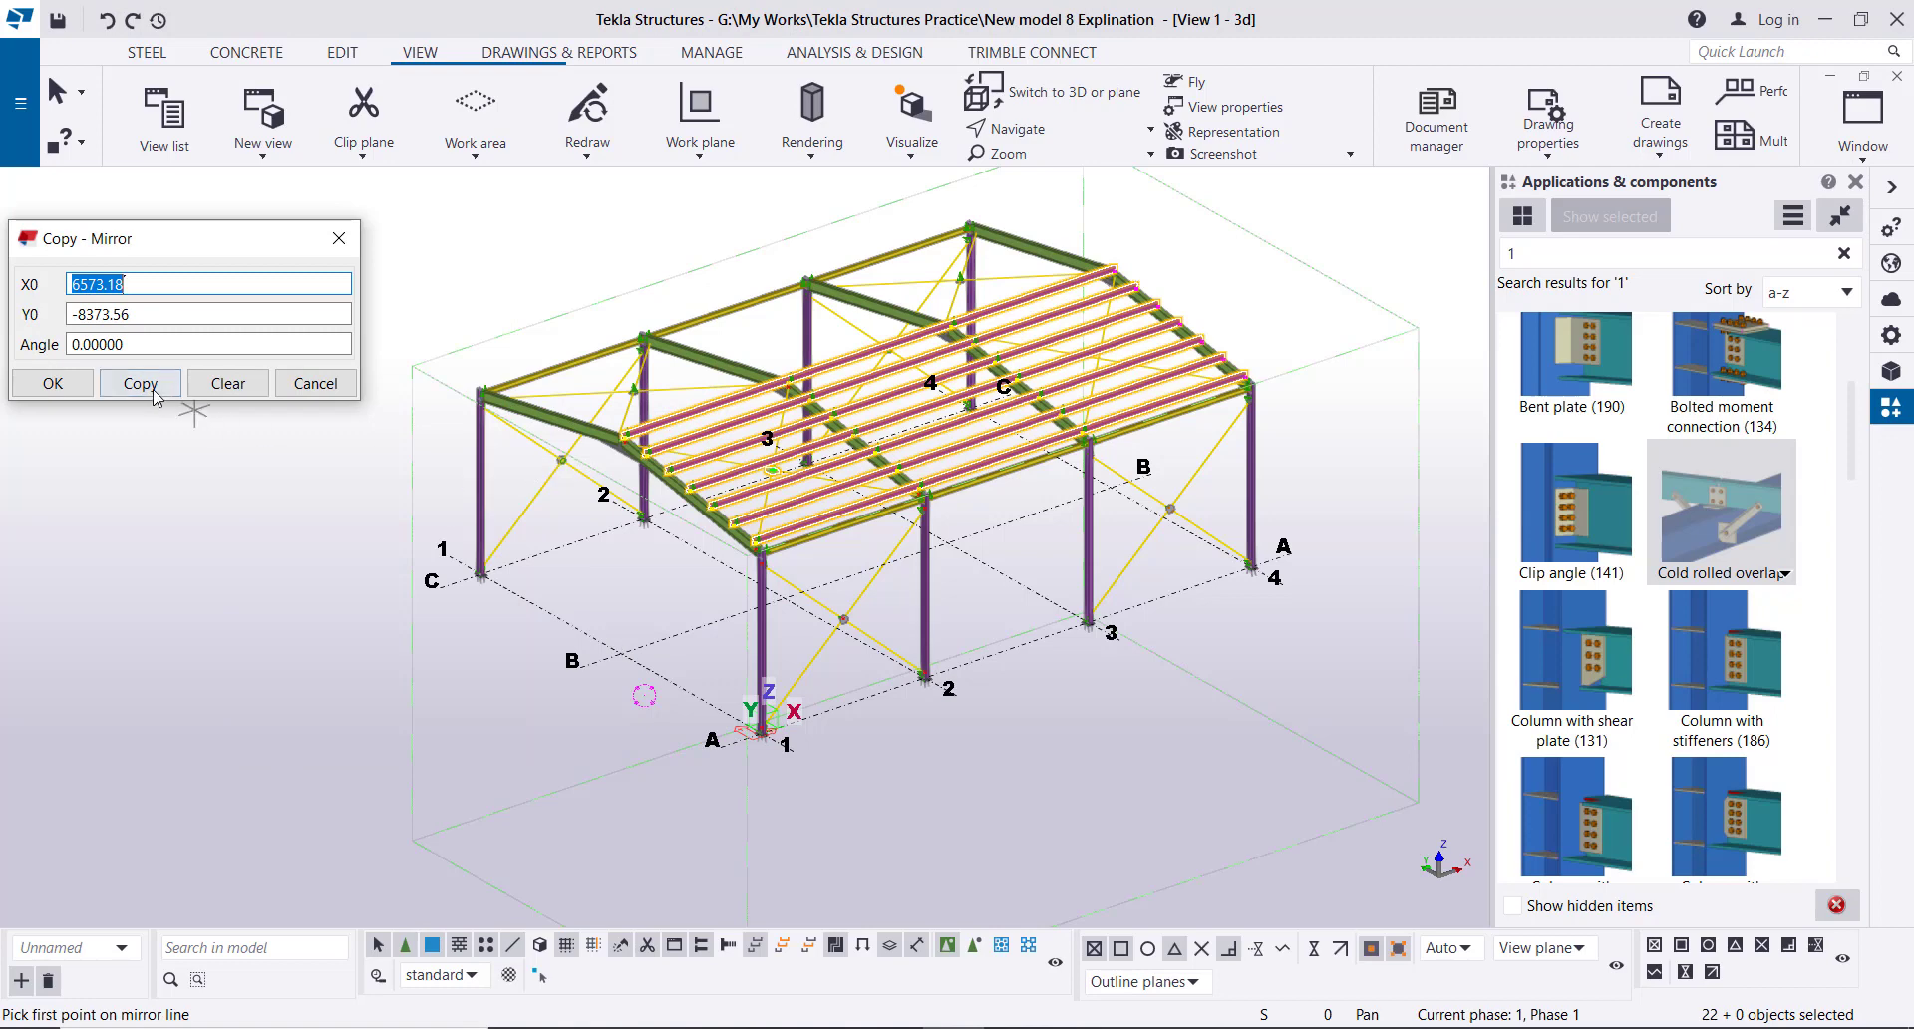
{"action": "left_click", "coordinate": [620, 654]}
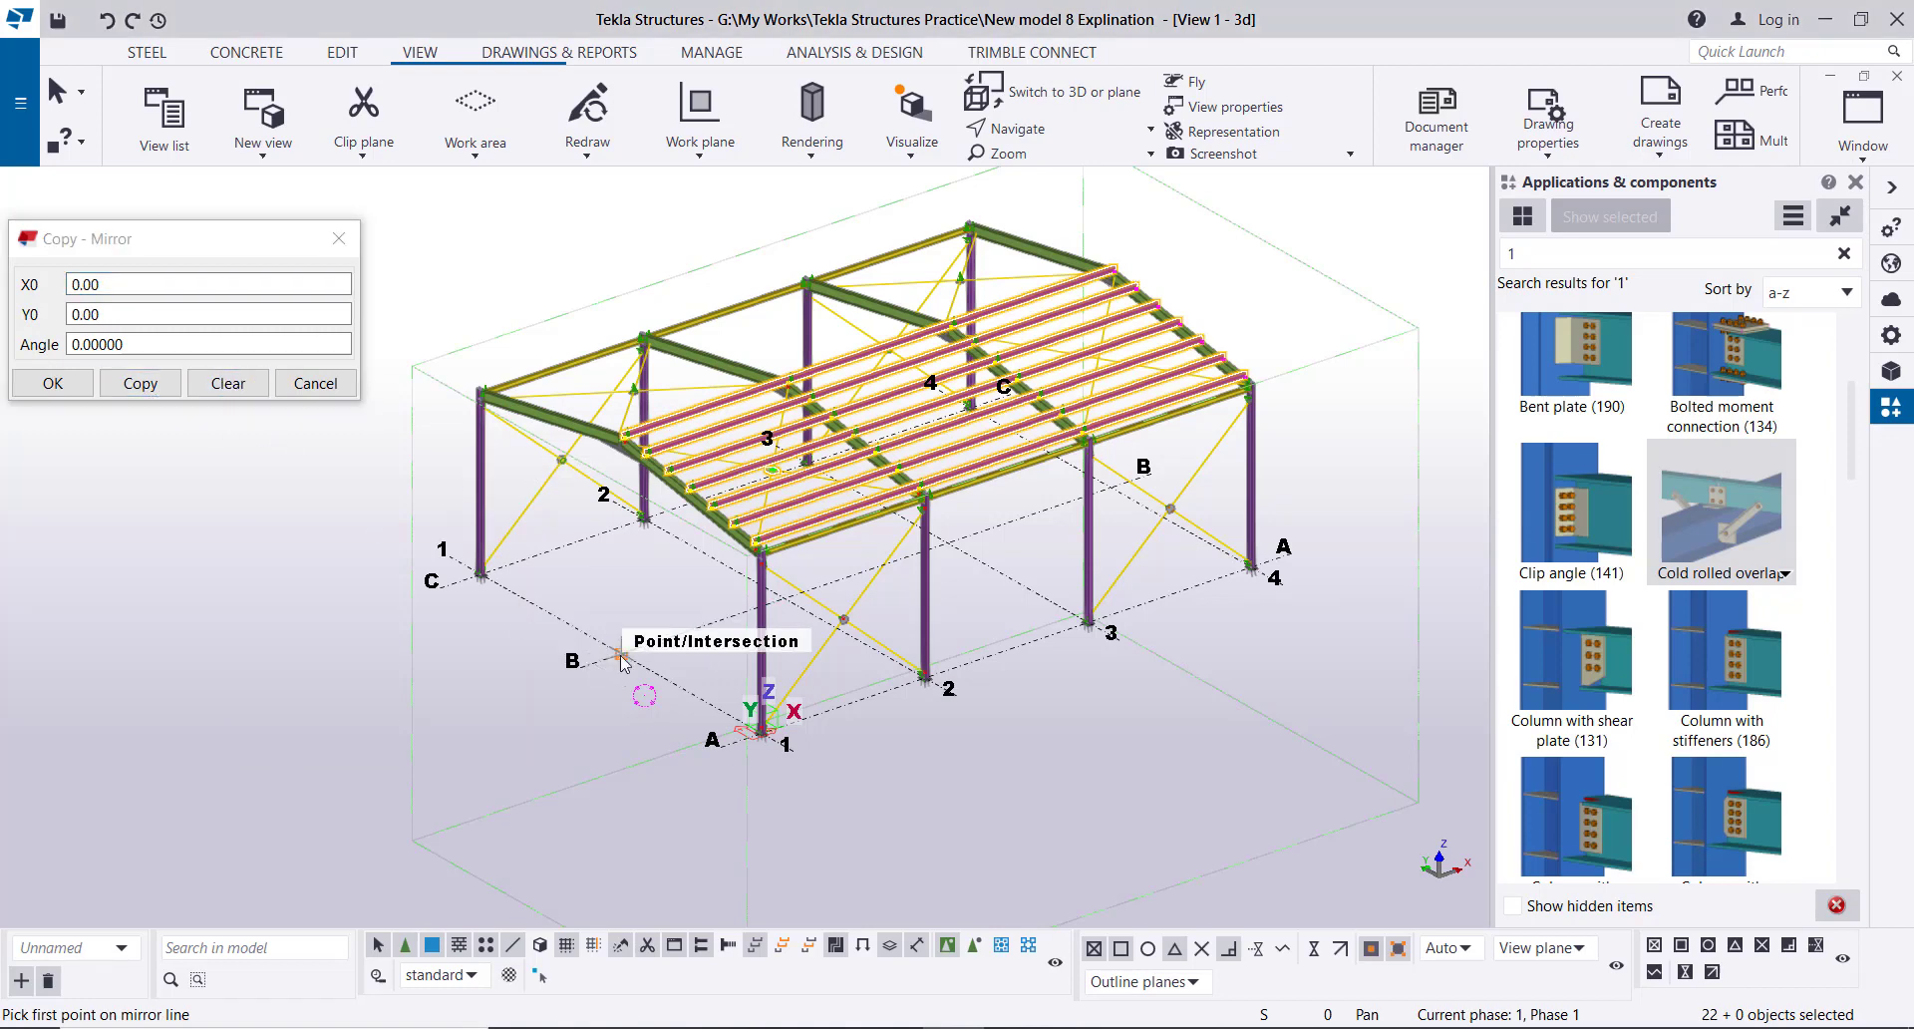
{"action": "left_click", "coordinate": [784, 605]}
{"action": "left_click", "coordinate": [140, 384]}
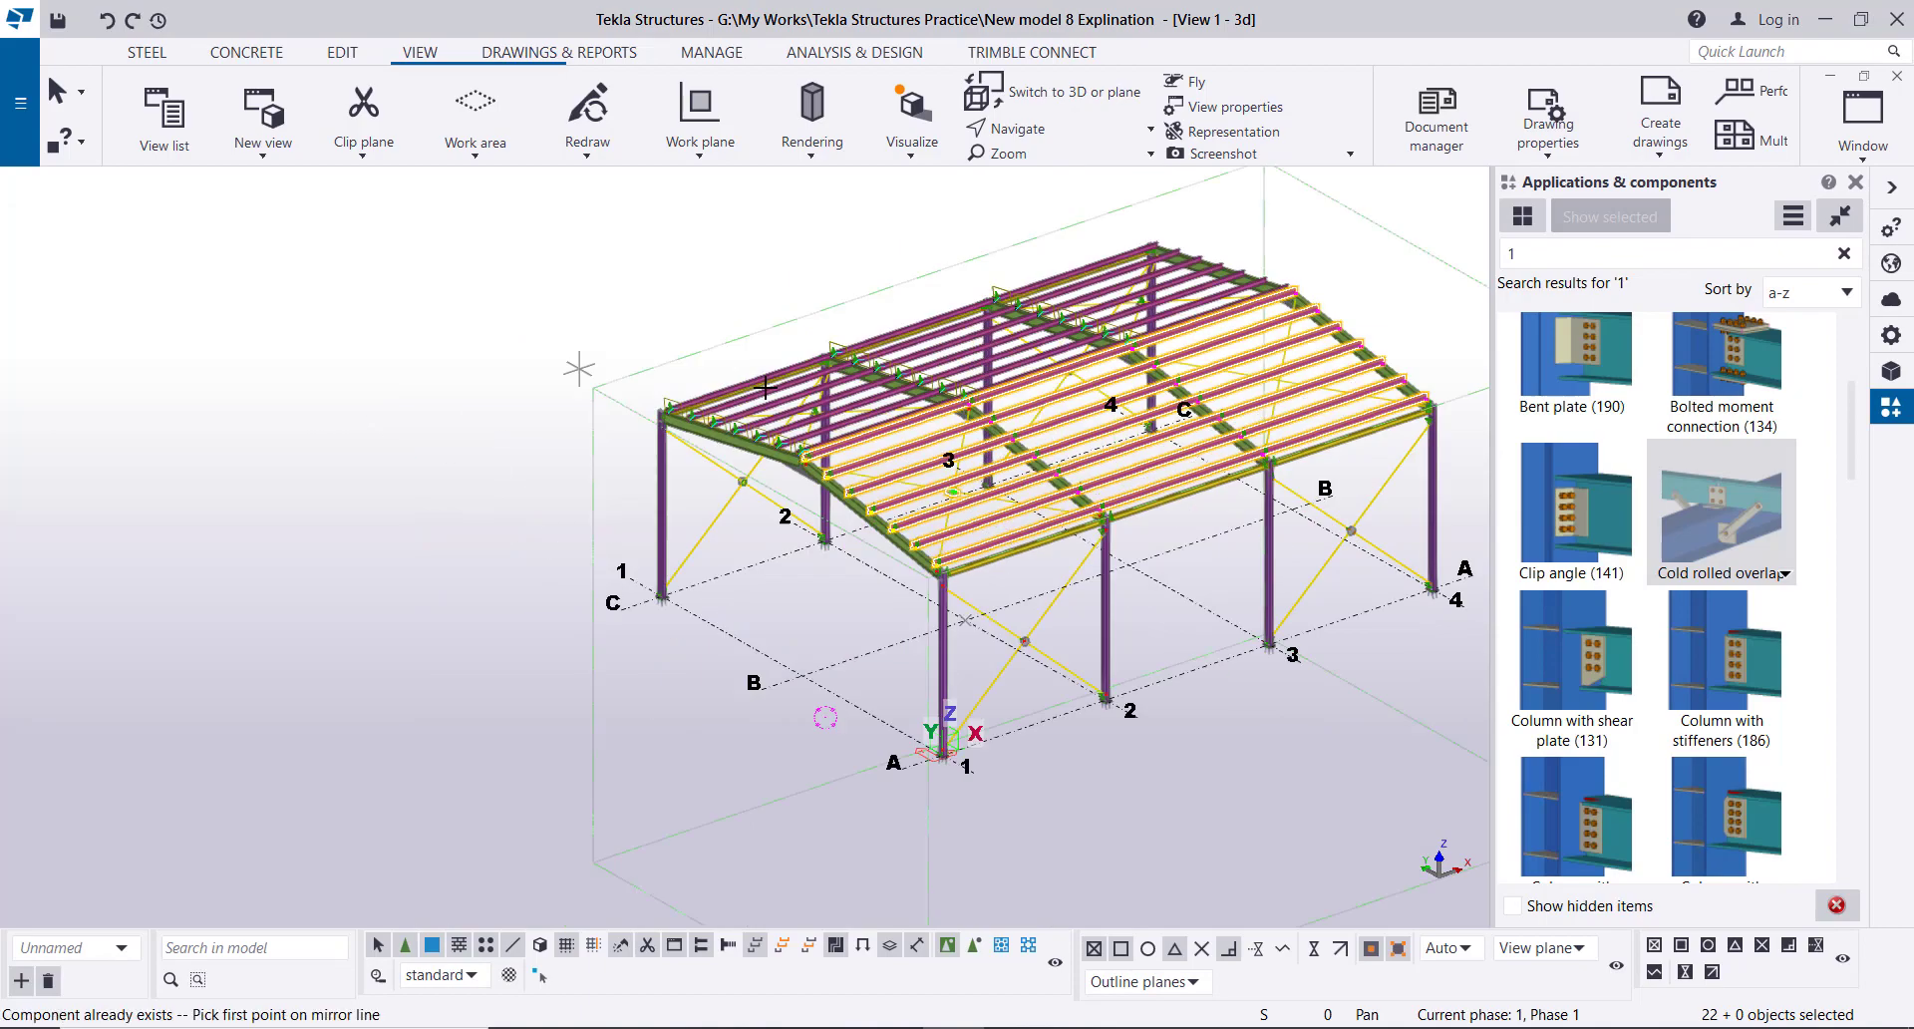
{"action": "right_click", "coordinate": [448, 276]}
{"action": "left_click", "coordinate": [493, 287]}
- Examine the mirrored purlins and their cleats on the roof slope between grids B and C from several sides
{"action": "scroll", "coordinate": [866, 447], "scroll_direction": "up", "scroll_amount": 8}
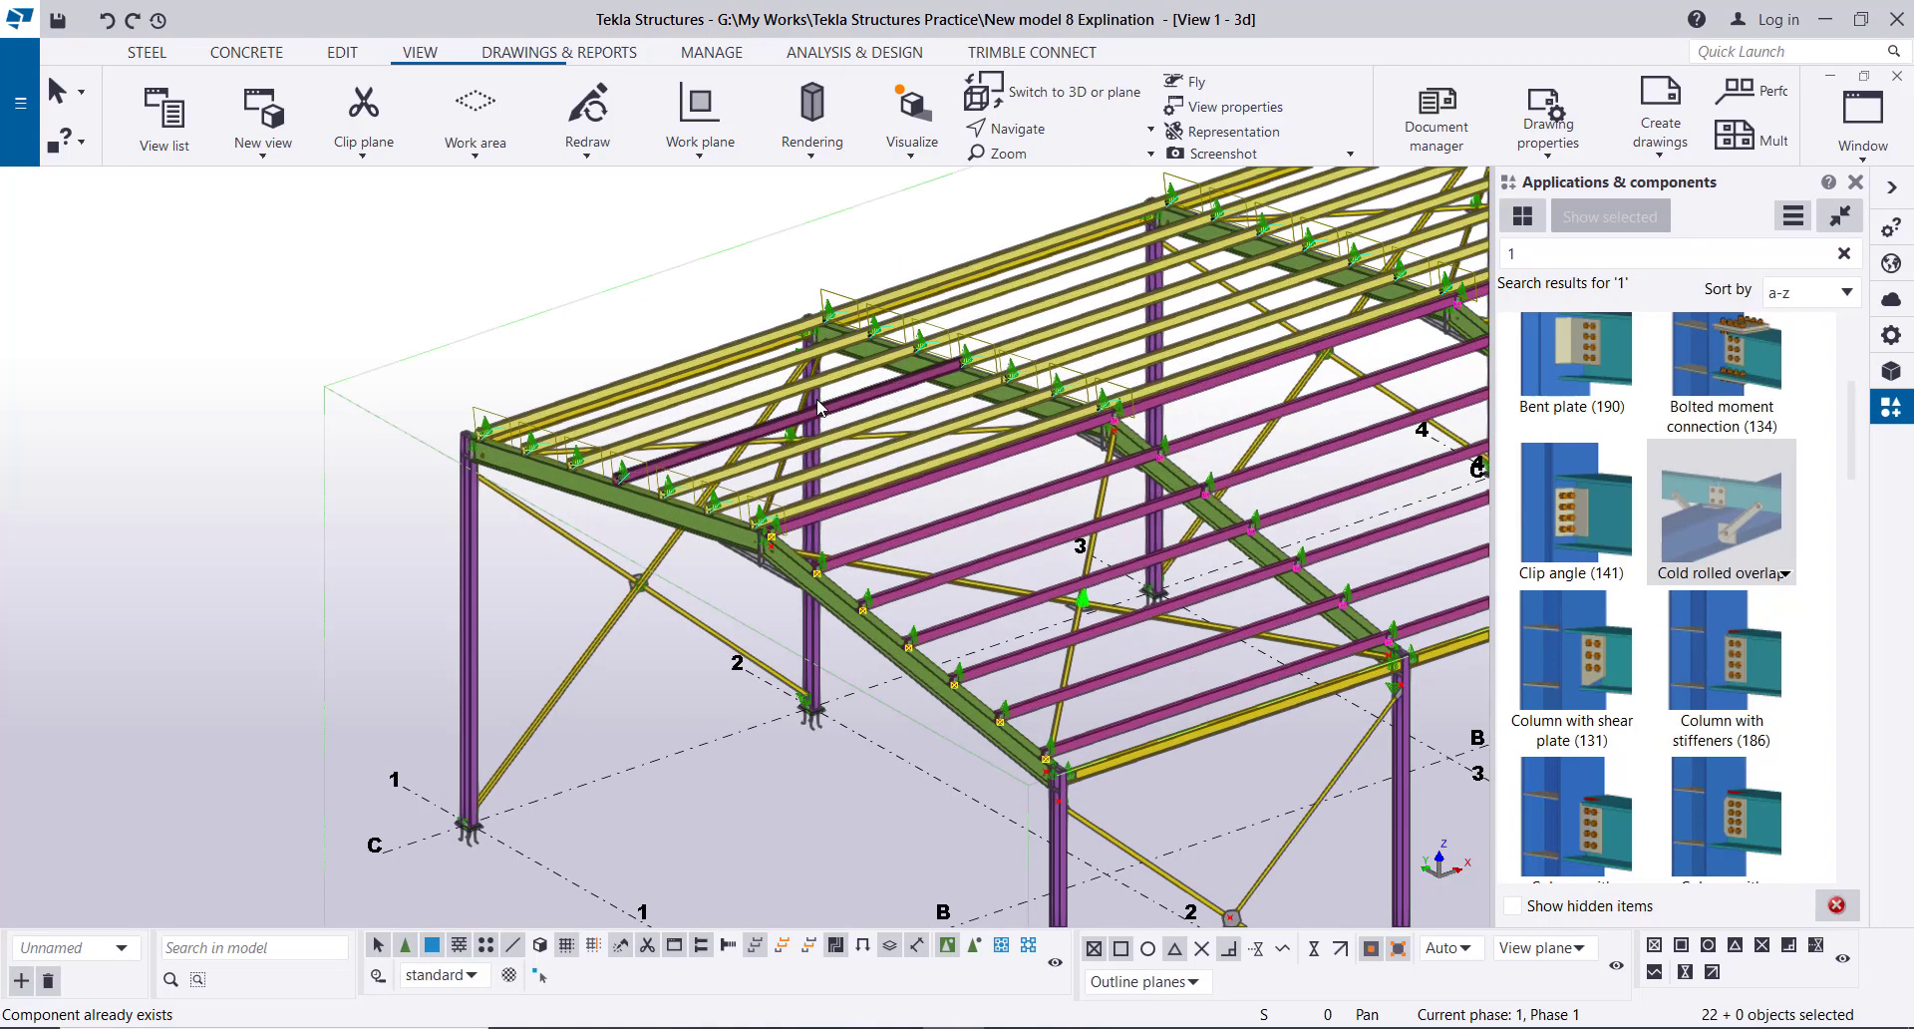
{"action": "scroll", "coordinate": [869, 458], "scroll_direction": "down", "scroll_amount": 7}
{"action": "mouse_move", "coordinate": [747, 506]}
{"action": "middle_mouse_down", "text": "ctrl"}
{"action": "mouse_move", "coordinate": [1040, 524]}
{"action": "mouse_move", "coordinate": [654, 508]}
{"action": "mouse_move", "coordinate": [1233, 511]}
{"action": "middle_mouse_up", "text": "ctrl"}
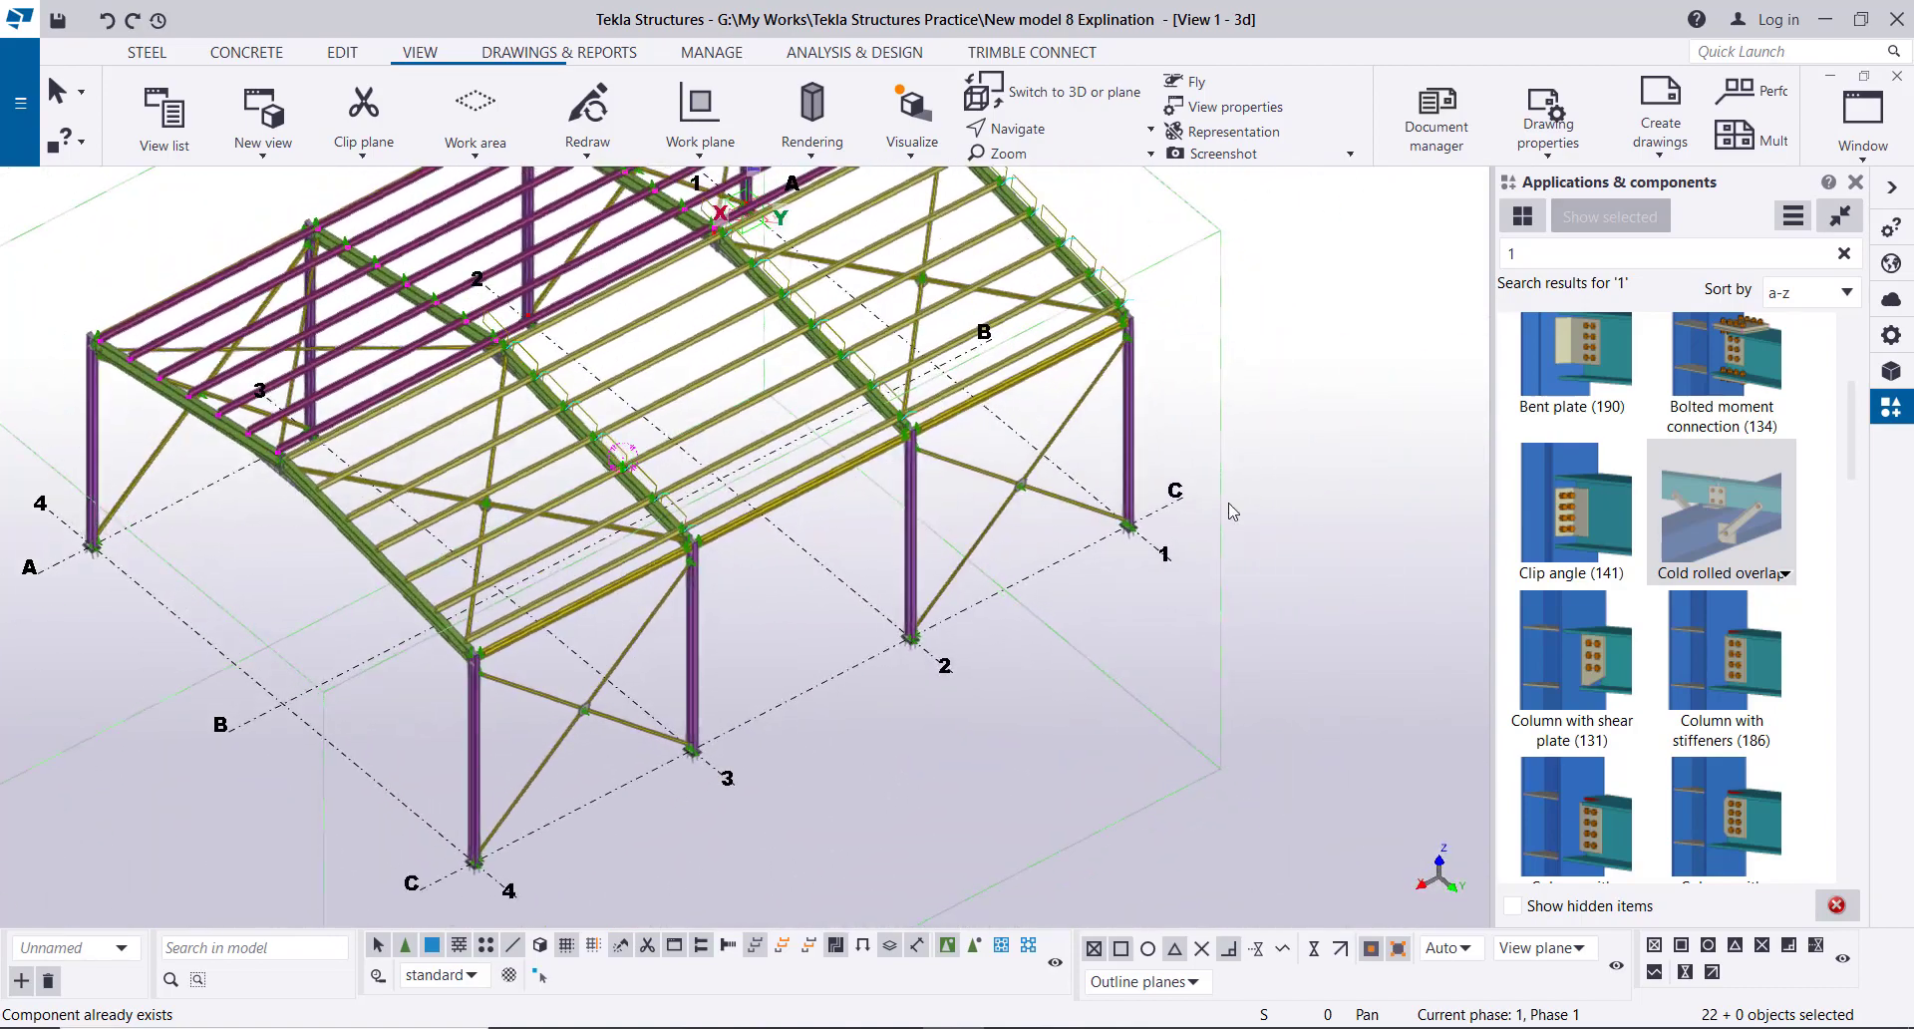
{"action": "mouse_move", "coordinate": [1061, 434]}
{"action": "middle_mouse_down", "text": "ctrl"}
{"action": "mouse_move", "coordinate": [1241, 319]}
{"action": "mouse_move", "coordinate": [927, 521]}
{"action": "middle_mouse_up", "text": "ctrl"}
{"action": "scroll", "coordinate": [819, 495], "scroll_direction": "up", "scroll_amount": 3}
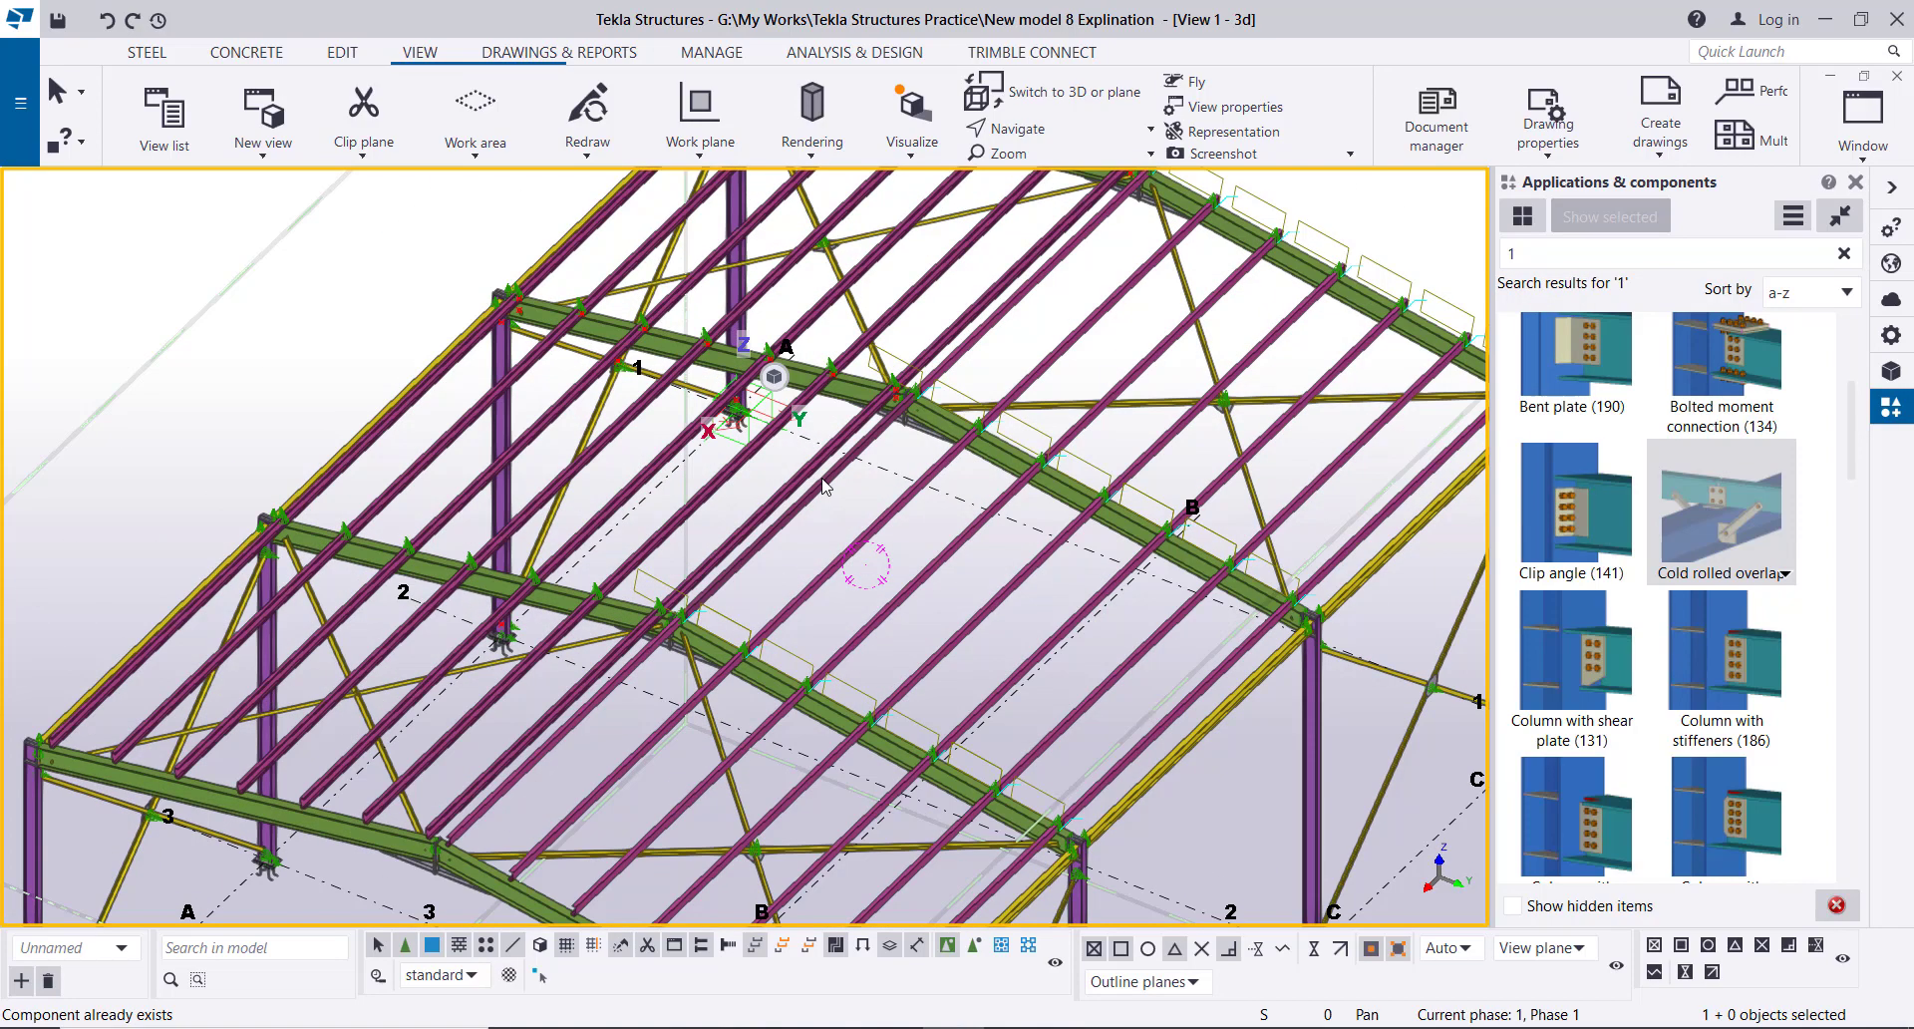
{"action": "scroll", "coordinate": [825, 488], "scroll_direction": "down", "scroll_amount": 5}
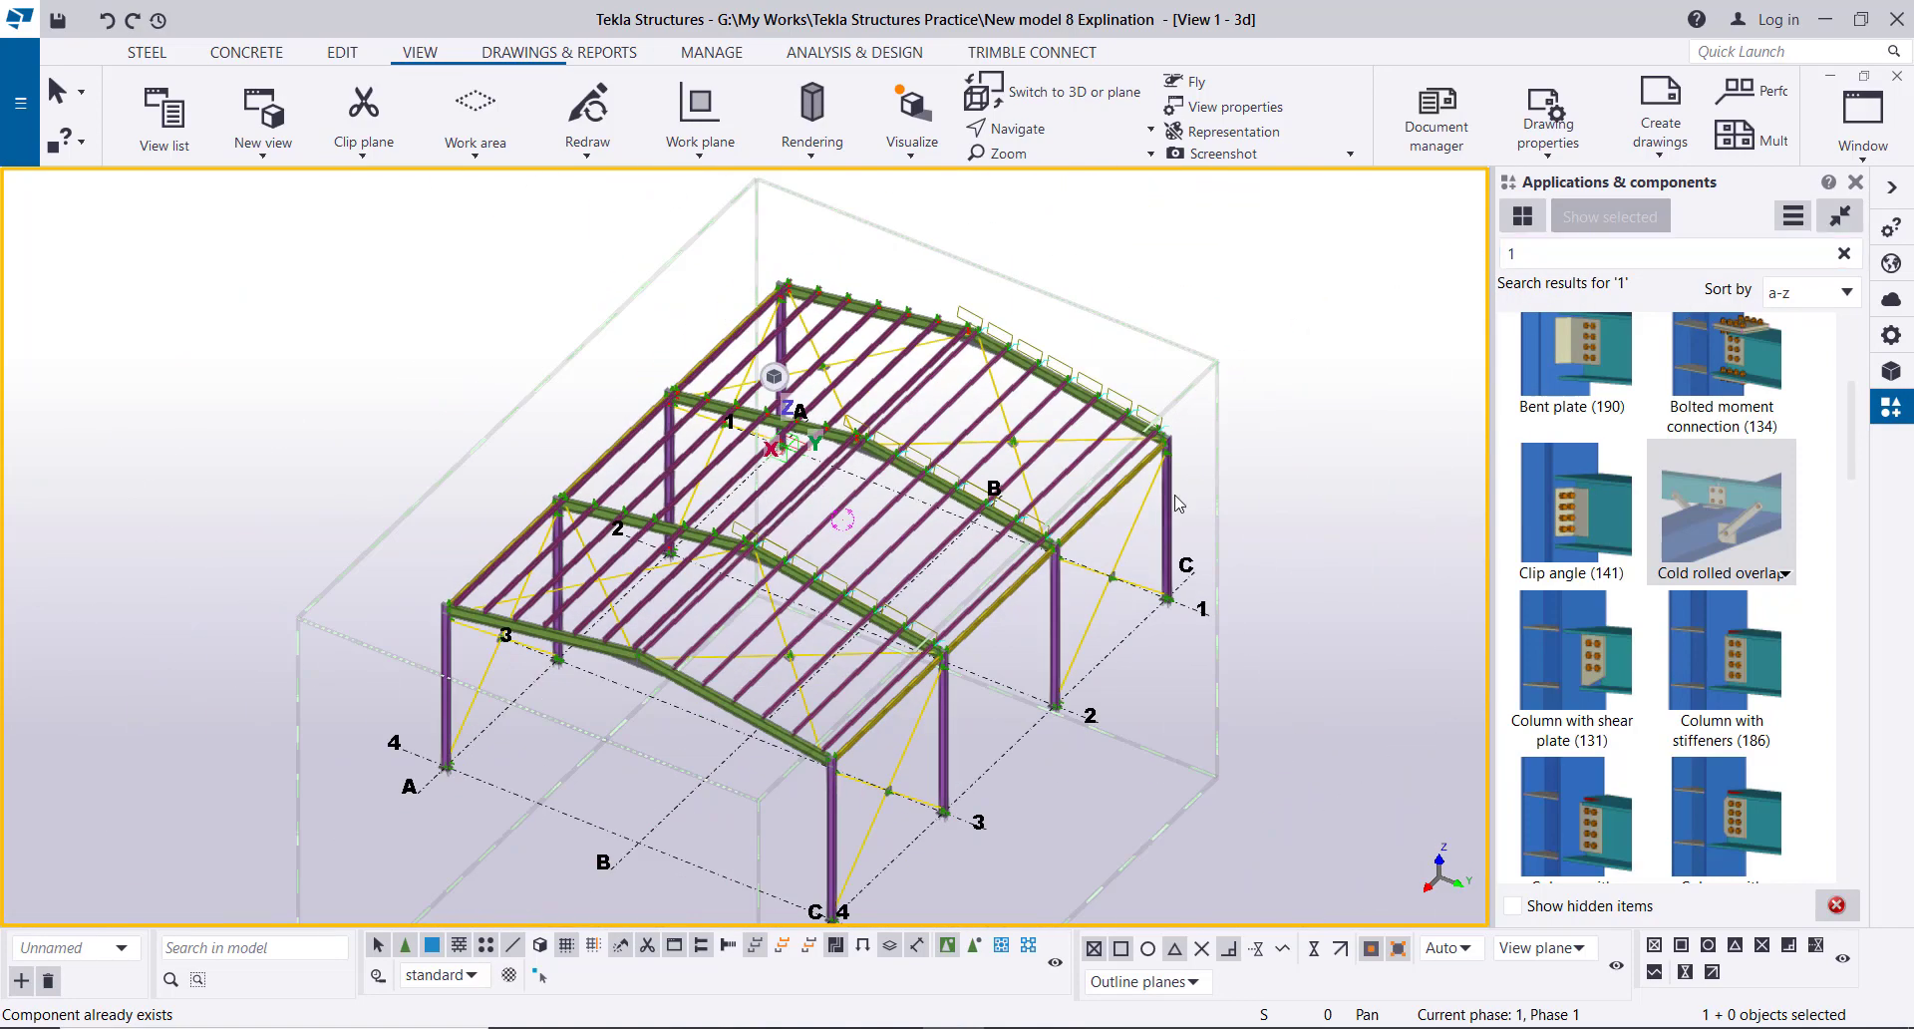
- Bring up the ELEVATION ON GRID 1 view, examine the purlin cleats at the ridge and along both rafters, and return to the 3D view
{"action": "key", "text": "ctrl+i"}
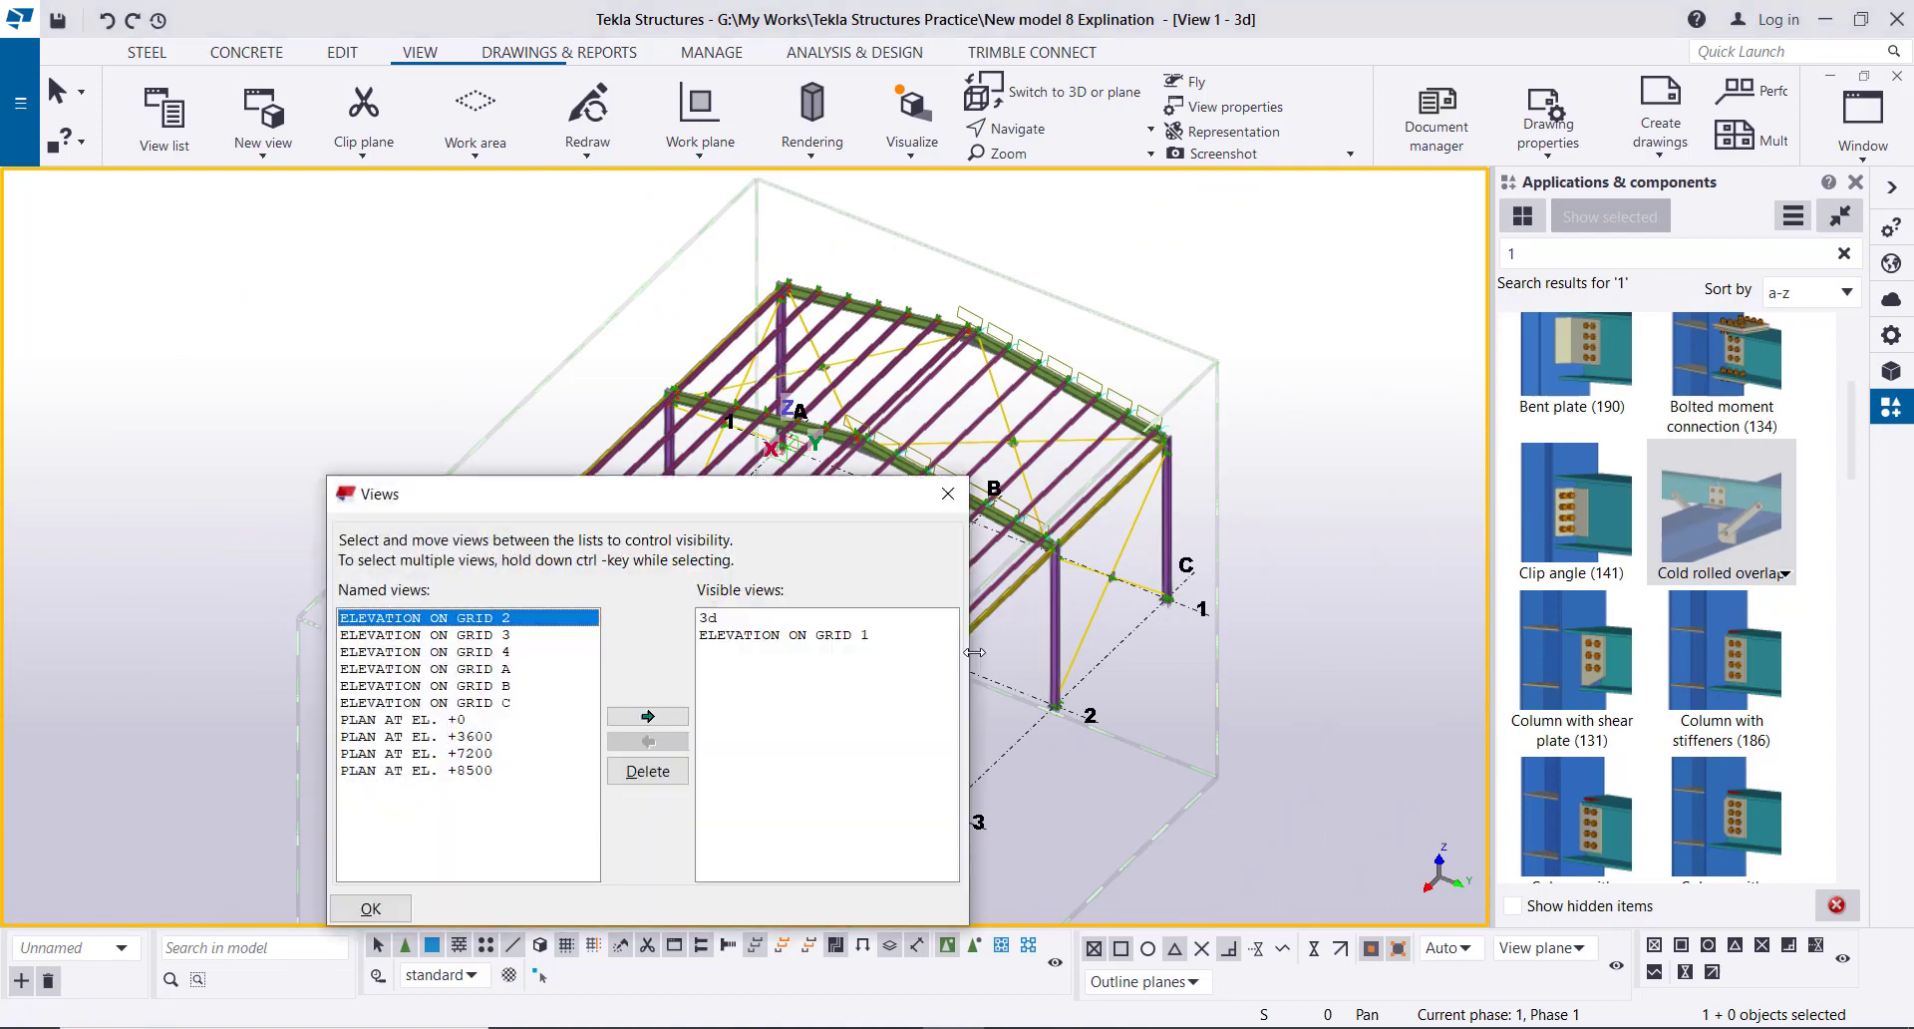
{"action": "double_click", "coordinate": [788, 635]}
{"action": "left_click", "coordinate": [948, 495]}
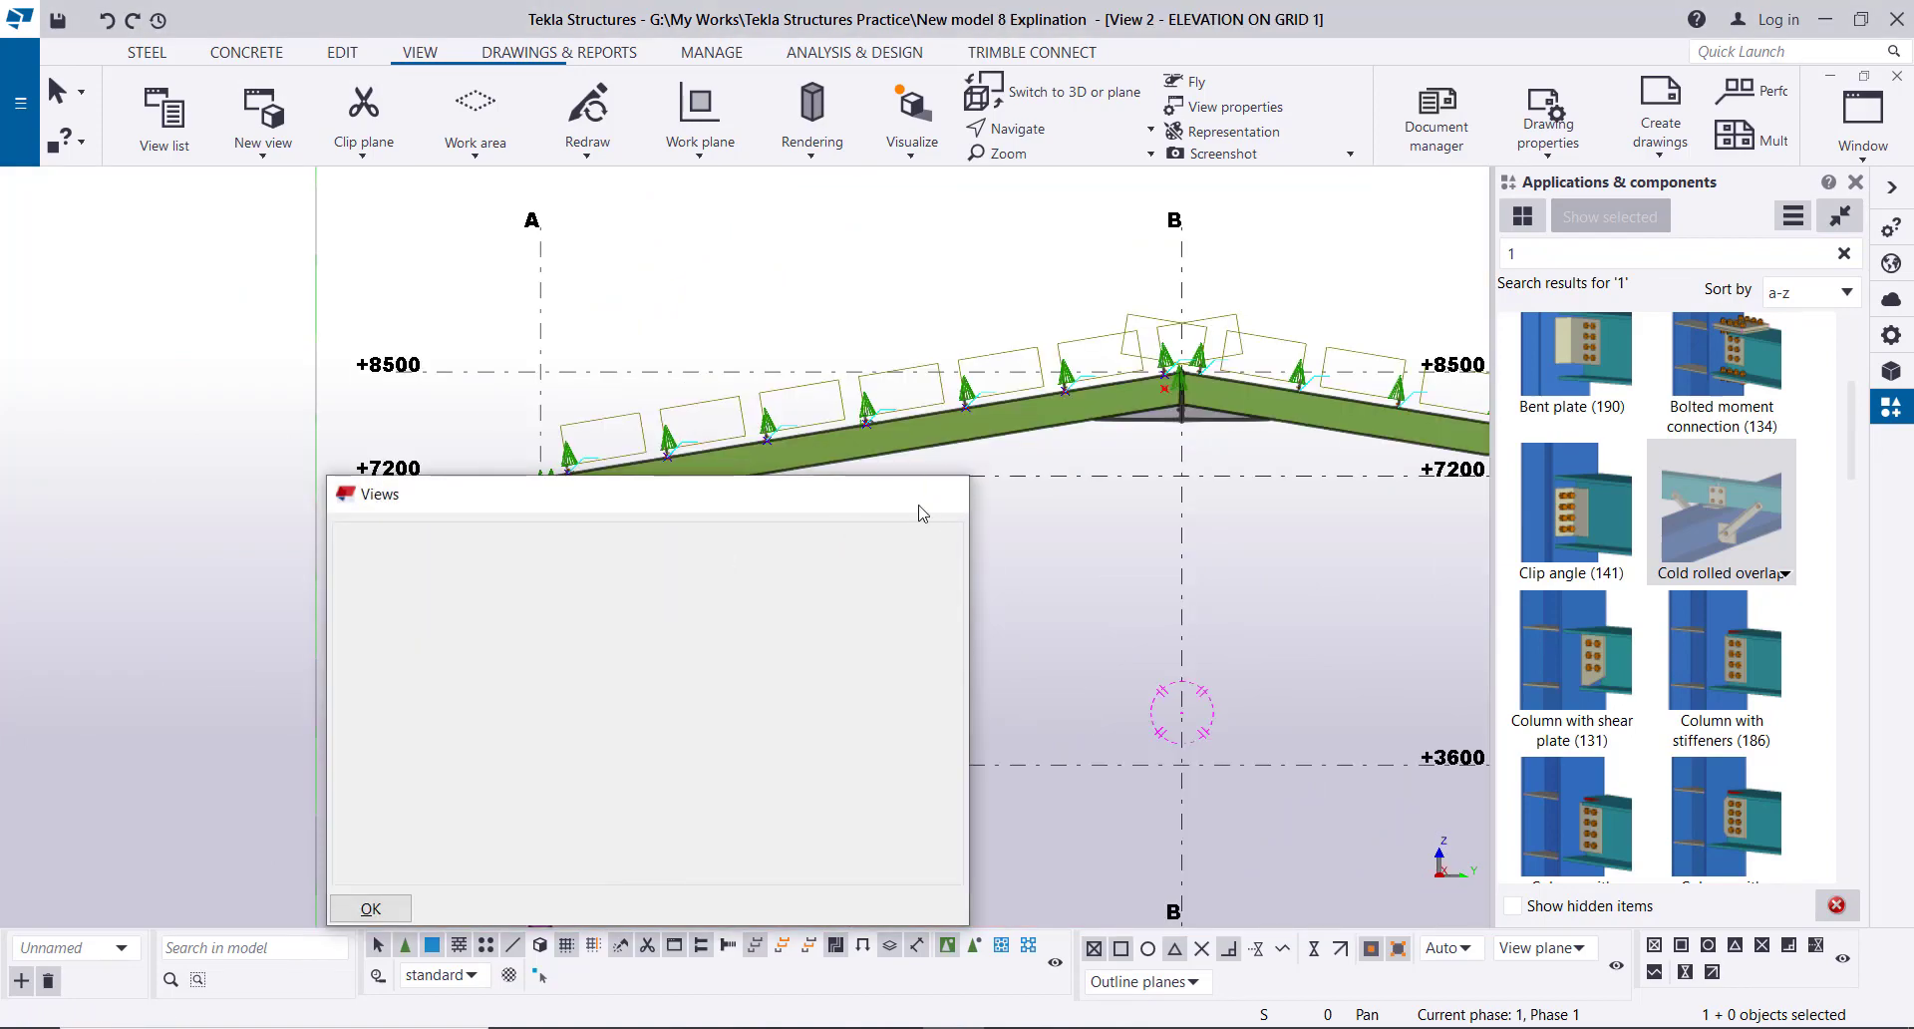
{"action": "scroll", "coordinate": [528, 476], "scroll_direction": "down", "scroll_amount": 3}
{"action": "scroll", "coordinate": [863, 429], "scroll_direction": "up", "scroll_amount": 6}
{"action": "scroll", "coordinate": [896, 419], "scroll_direction": "up", "scroll_amount": 5}
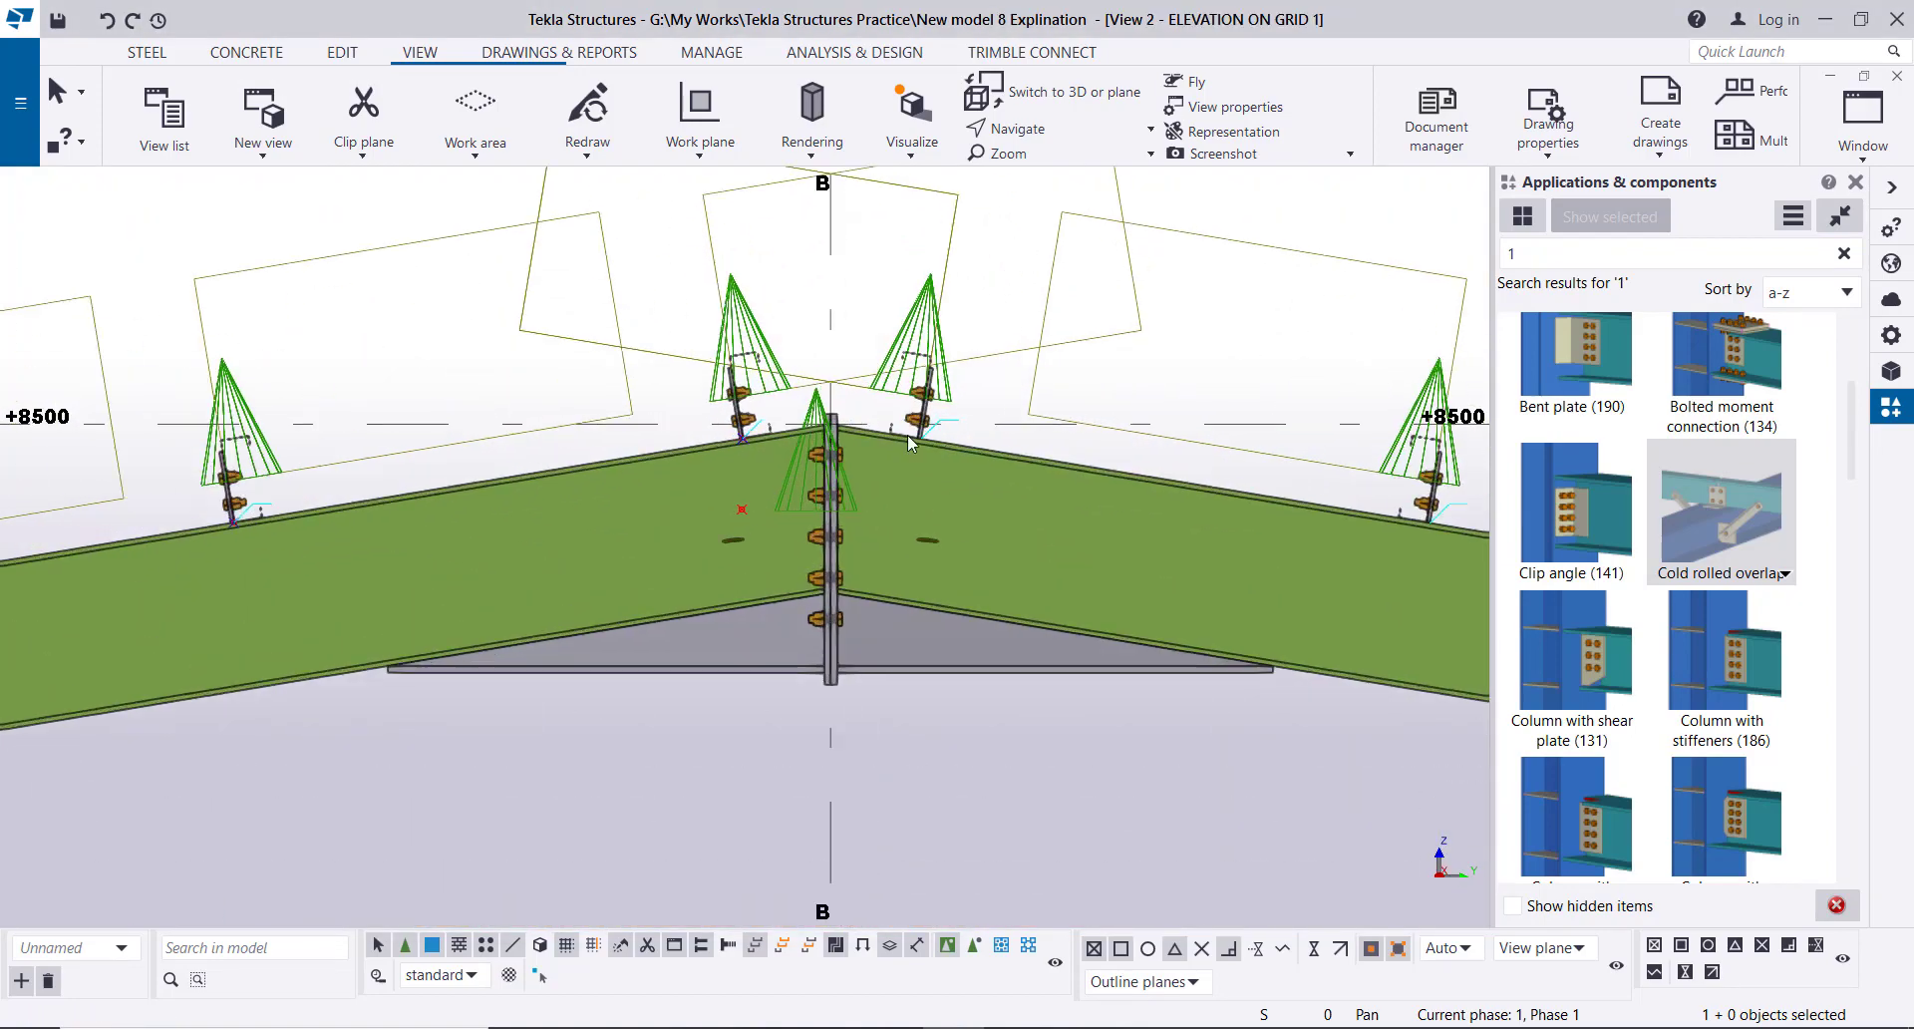
{"action": "scroll", "coordinate": [863, 396], "scroll_direction": "down", "scroll_amount": 6}
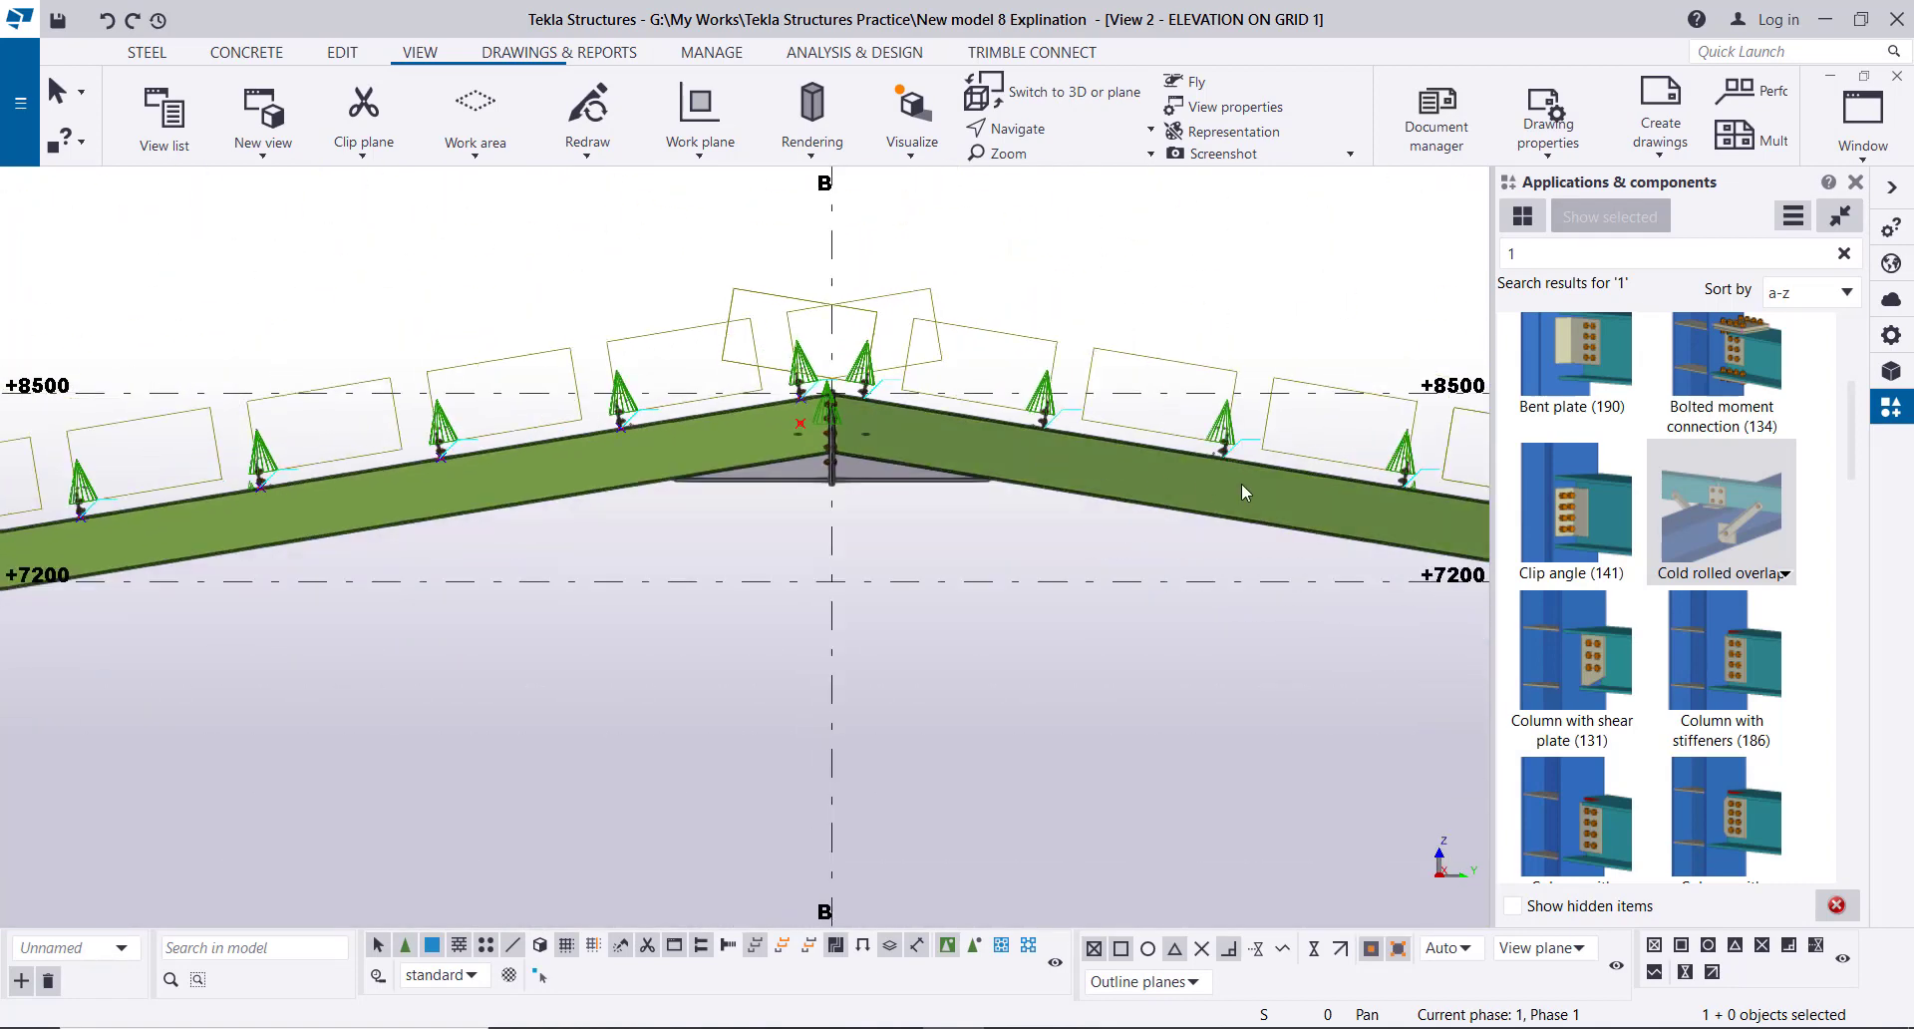
{"action": "middle_click_drag", "start_coordinate": [1235, 482], "coordinate": [999, 409]}
{"action": "scroll", "coordinate": [999, 409], "scroll_direction": "down", "scroll_amount": 2}
{"action": "scroll", "coordinate": [1333, 478], "scroll_direction": "down", "scroll_amount": 2}
{"action": "middle_click_drag", "start_coordinate": [499, 486], "coordinate": [574, 464]}
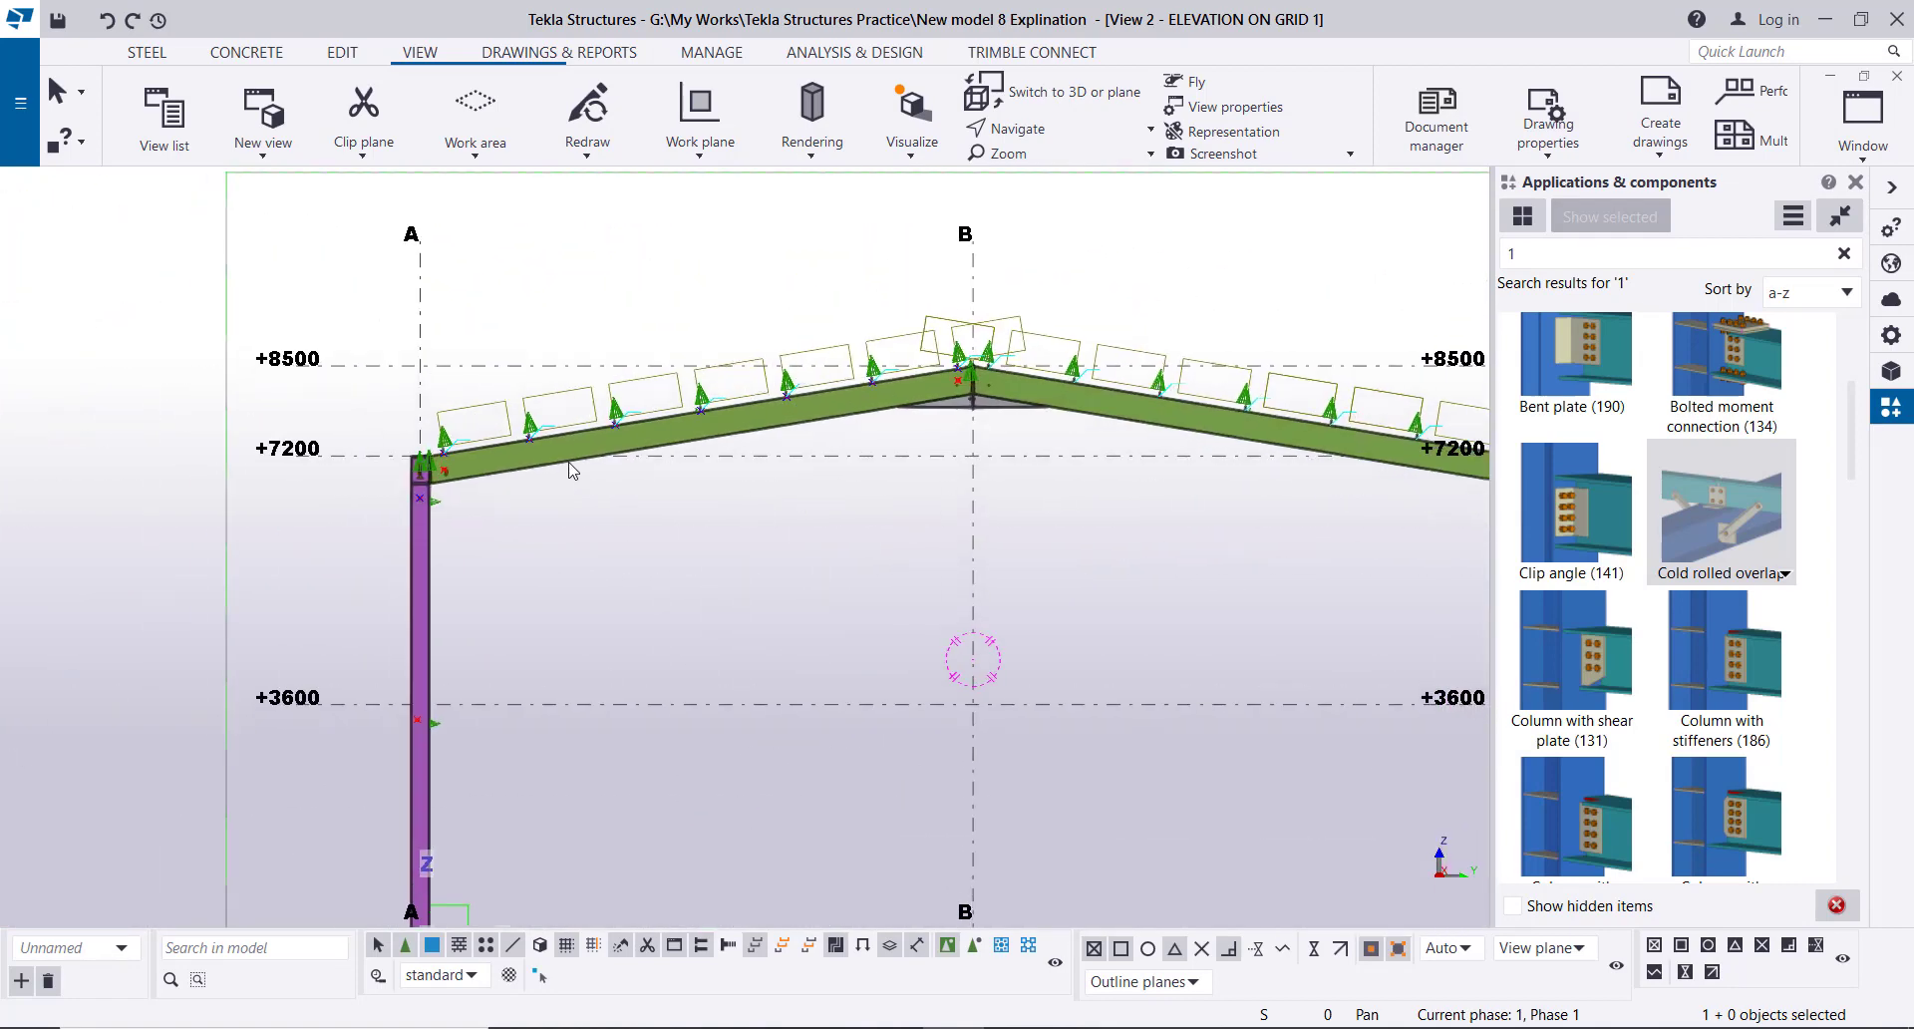
{"action": "middle_click_drag", "start_coordinate": [710, 485], "coordinate": [596, 485]}
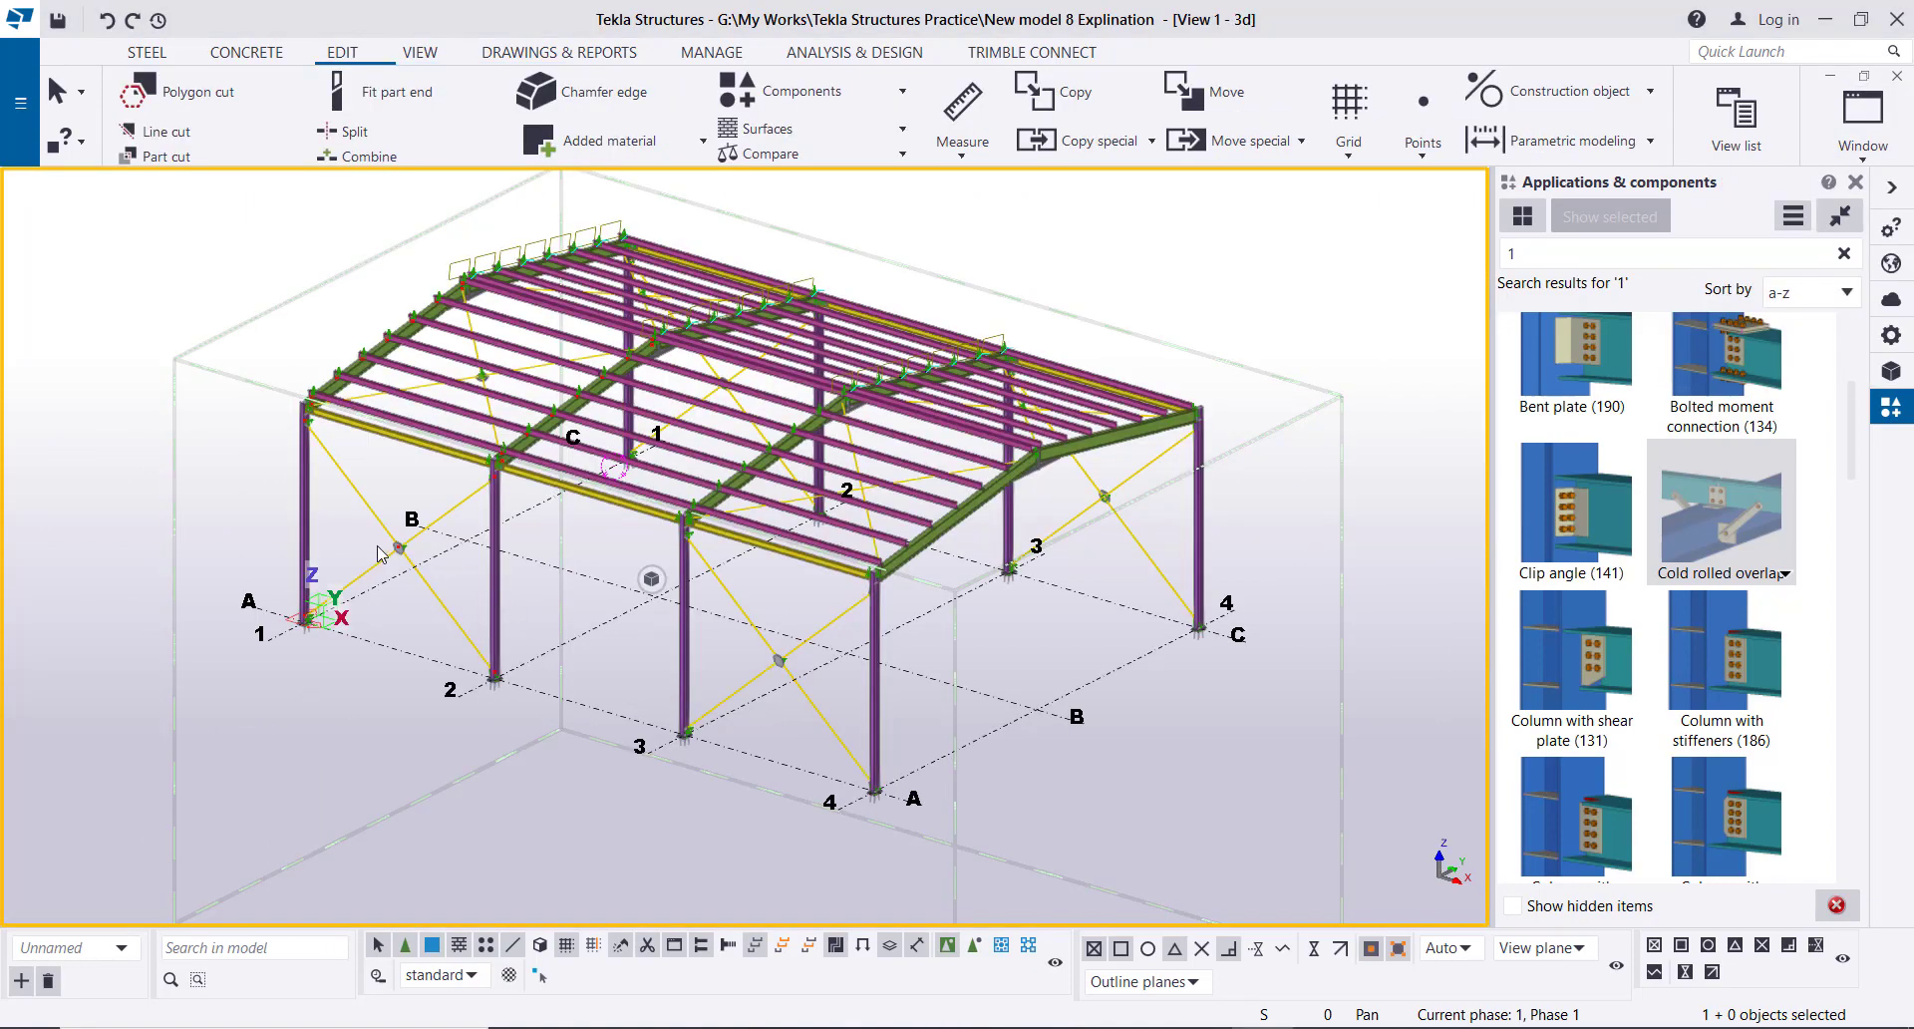
{"action": "scroll", "coordinate": [545, 505], "scroll_direction": "up", "scroll_amount": 5}
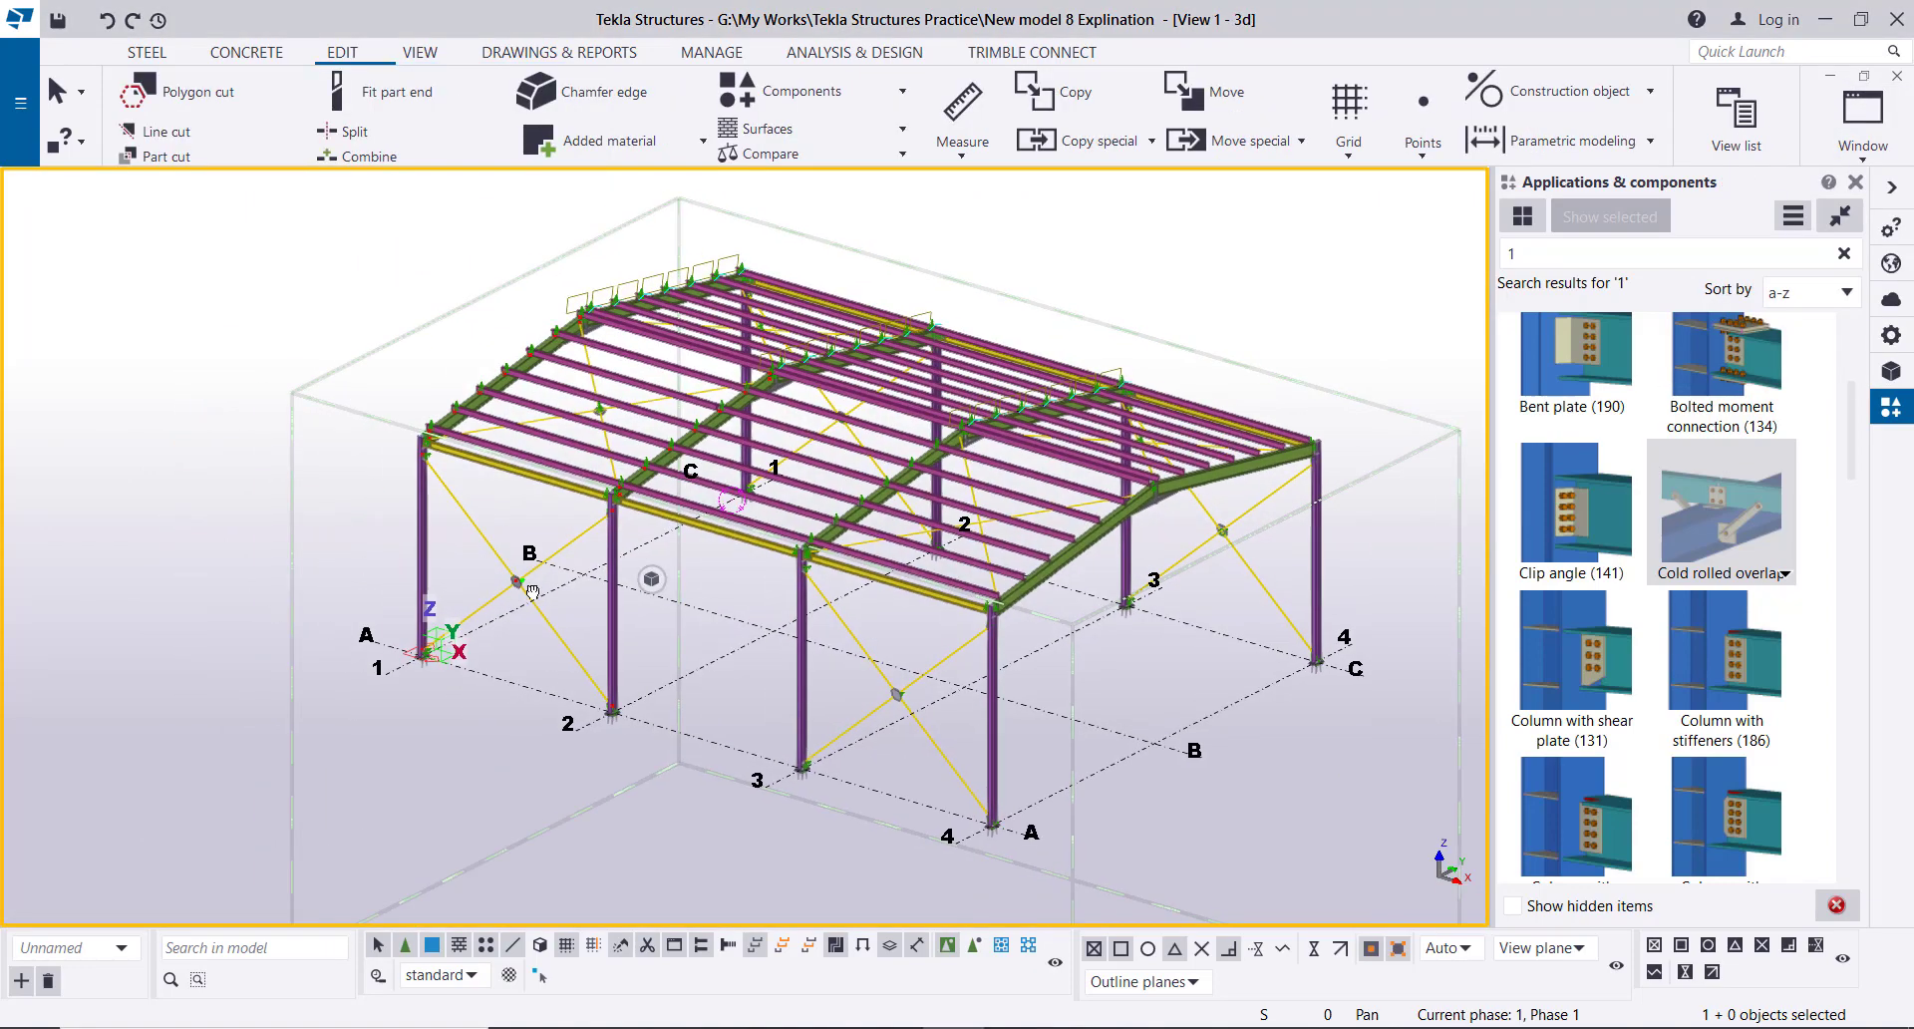
{"action": "scroll", "coordinate": [521, 474], "scroll_direction": "up", "scroll_amount": 3}
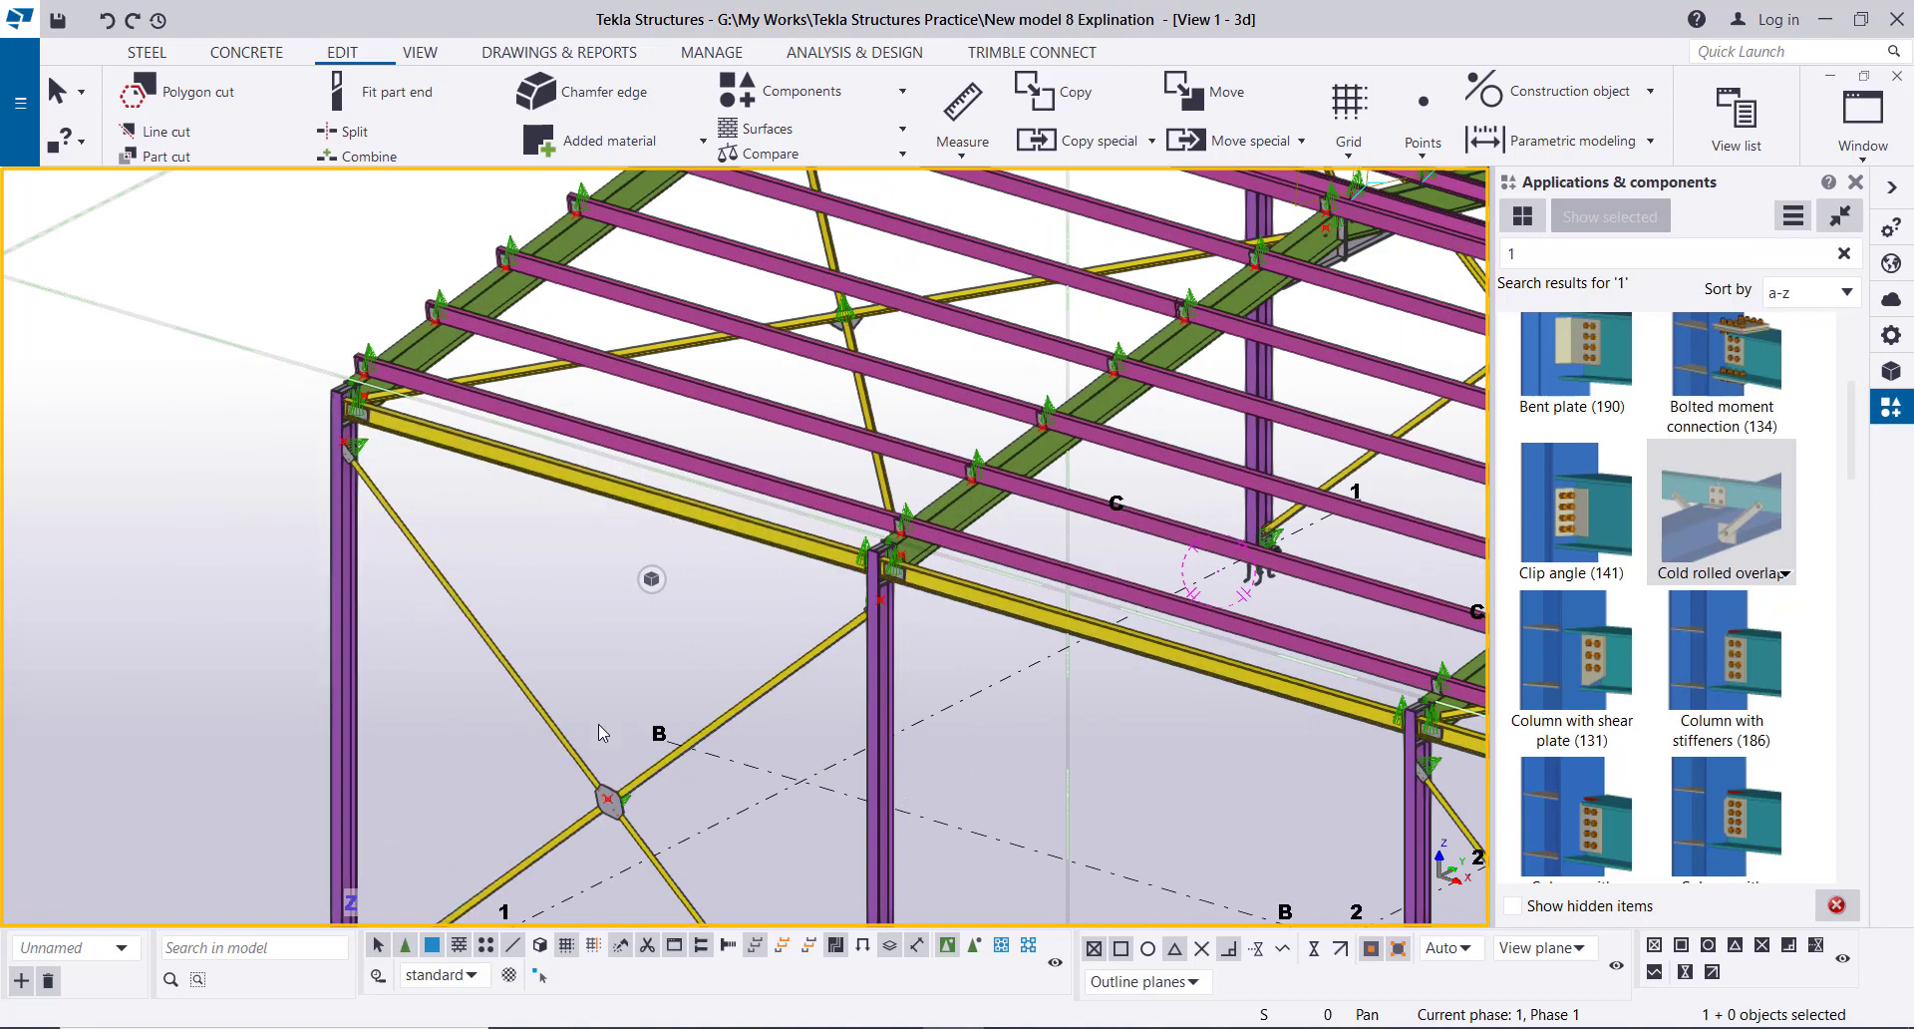
- Select the vertical X-bracing assemblies along grid A between grids 1 and 2 and between grids 3 and 4
{"action": "scroll", "coordinate": [345, 540], "scroll_direction": "down", "scroll_amount": 2}
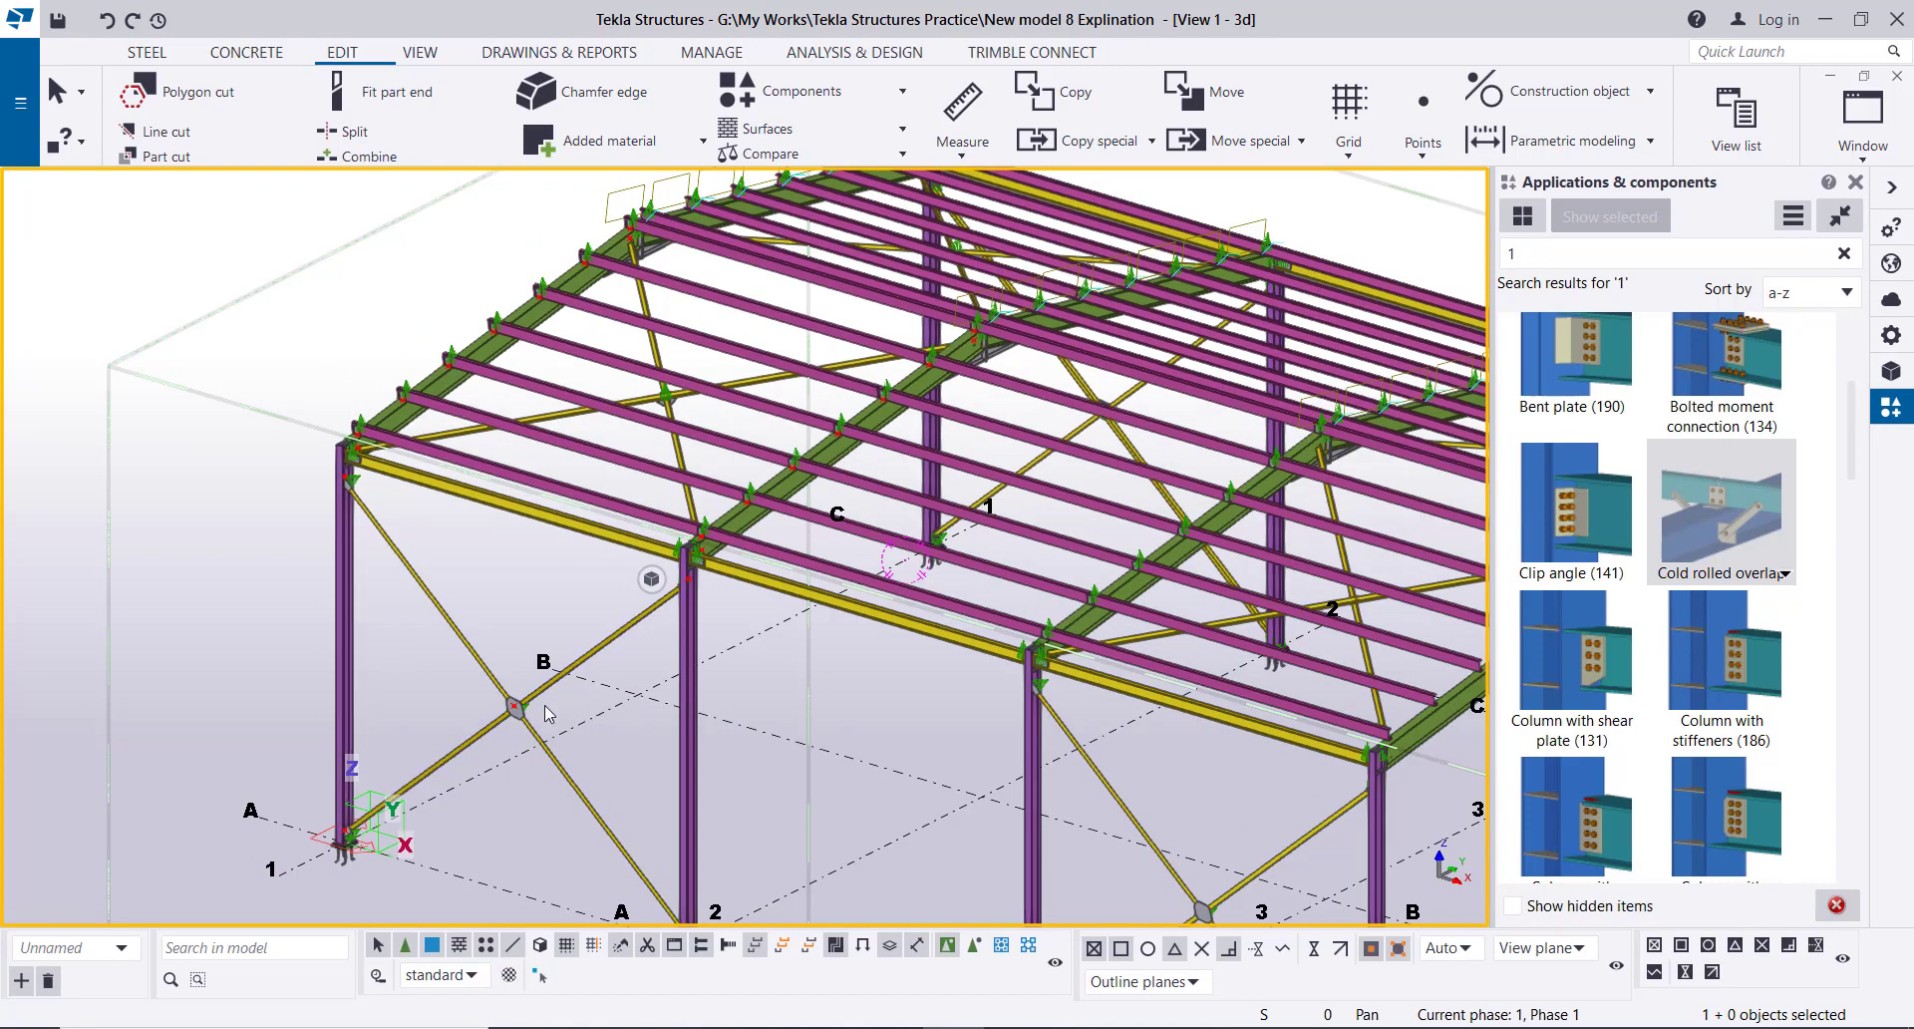
{"action": "scroll", "coordinate": [545, 704], "scroll_direction": "up", "scroll_amount": 2}
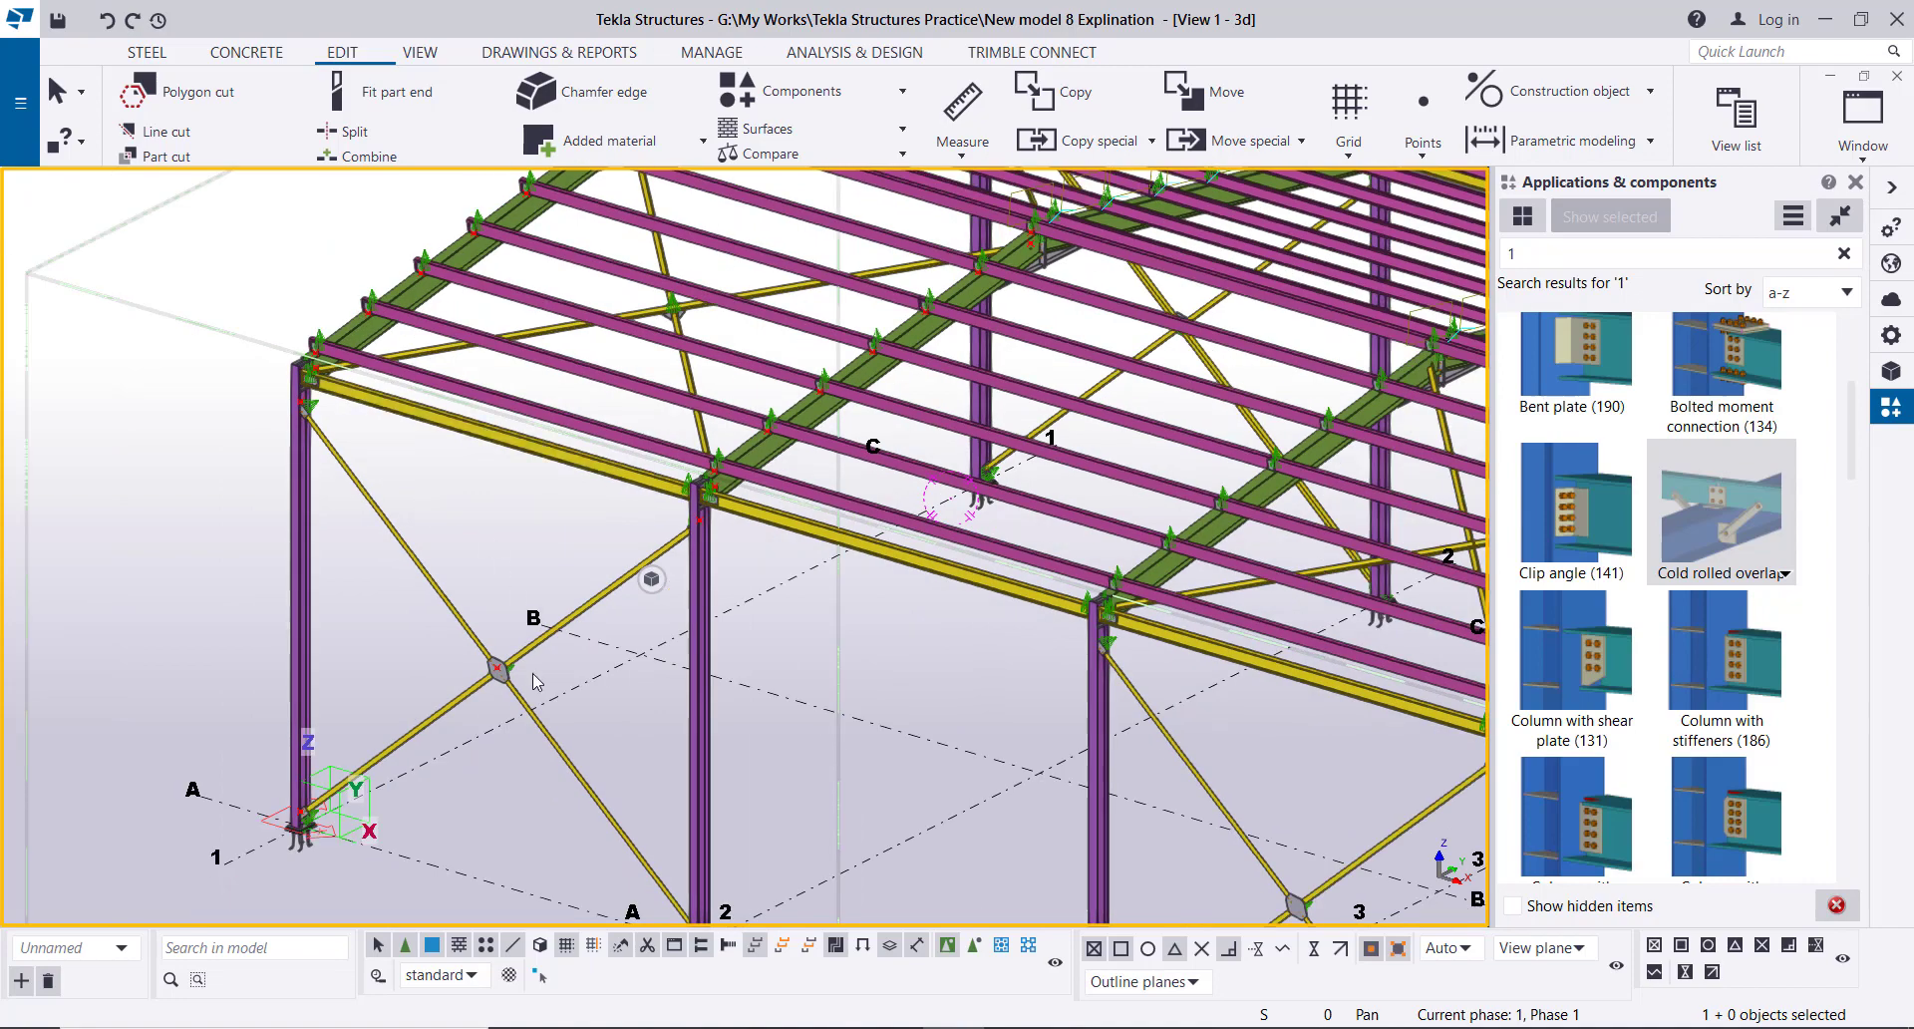
{"action": "scroll", "coordinate": [462, 686], "scroll_direction": "up", "scroll_amount": 1}
{"action": "scroll", "coordinate": [277, 364], "scroll_direction": "up", "scroll_amount": 4}
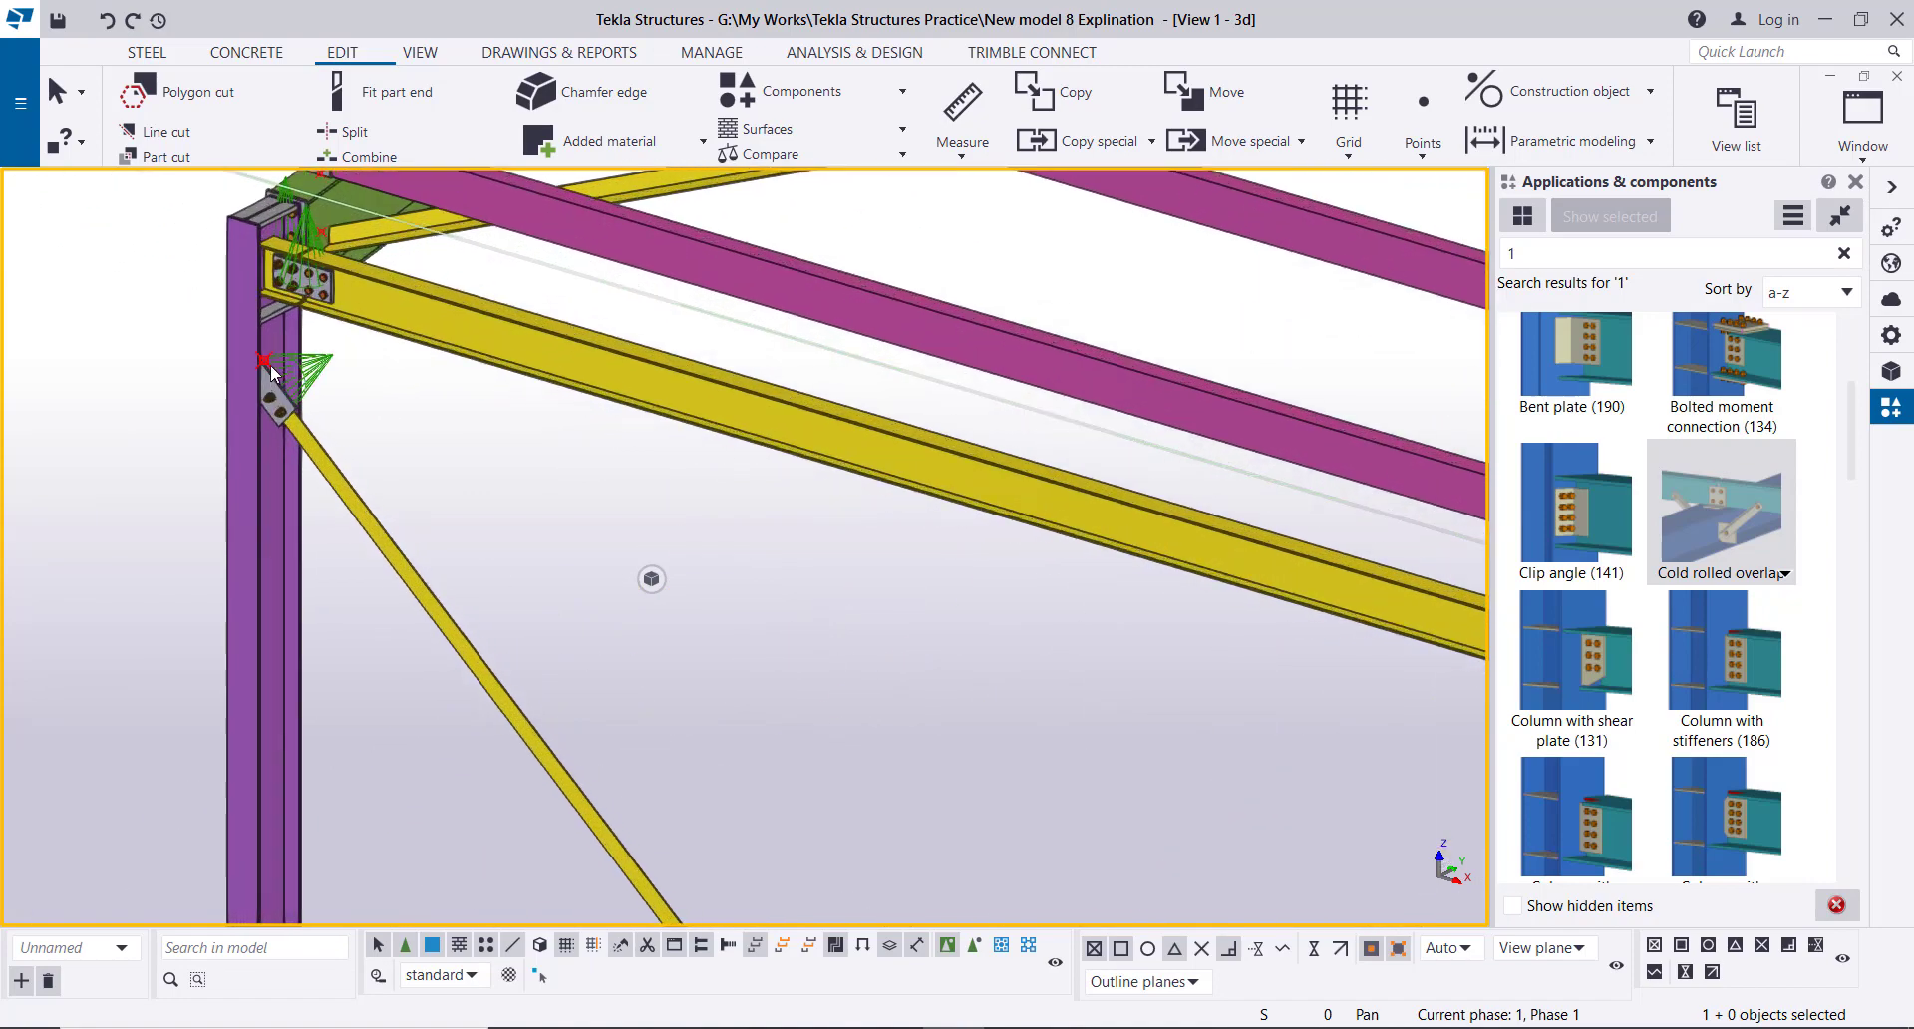
{"action": "scroll", "coordinate": [277, 364], "scroll_direction": "down", "scroll_amount": 8}
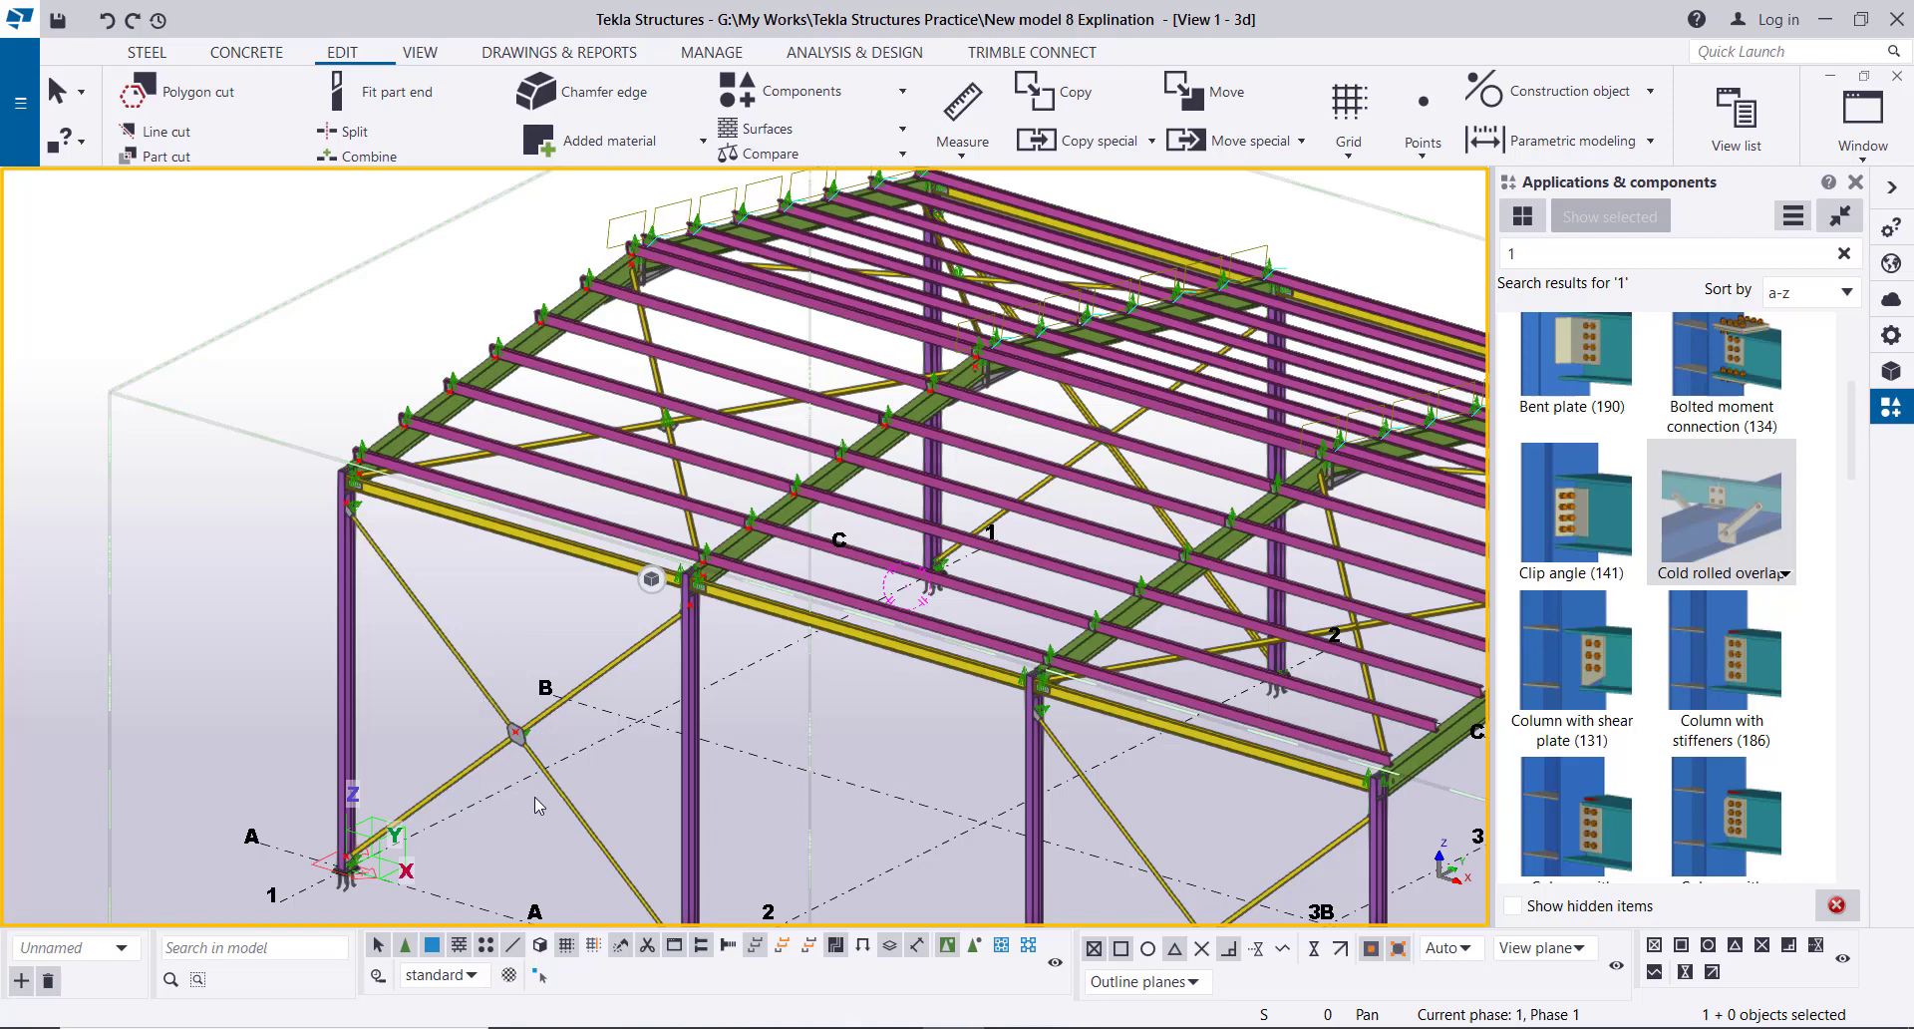
{"action": "scroll", "coordinate": [534, 798], "scroll_direction": "up", "scroll_amount": 1}
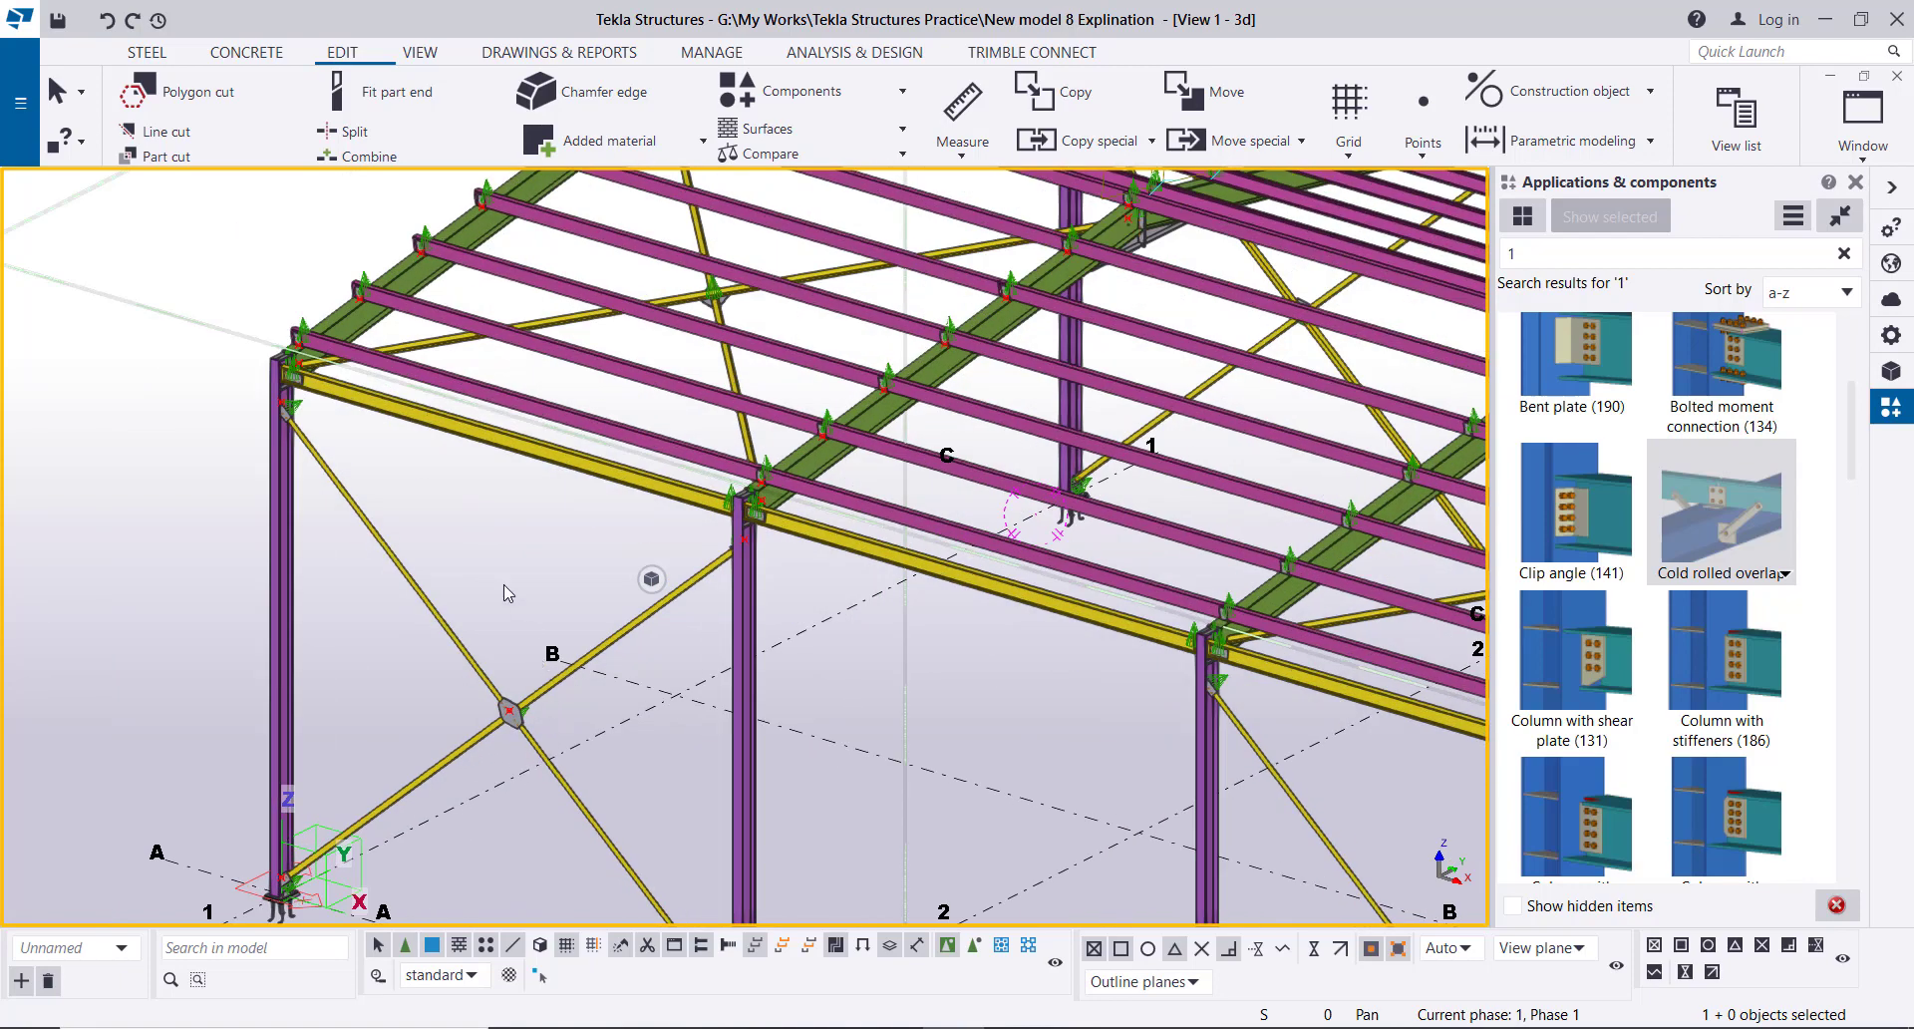
{"action": "scroll", "coordinate": [504, 585], "scroll_direction": "down", "scroll_amount": 1}
{"action": "left_click", "coordinate": [487, 632]}
{"action": "scroll", "coordinate": [518, 626], "scroll_direction": "down", "scroll_amount": 2}
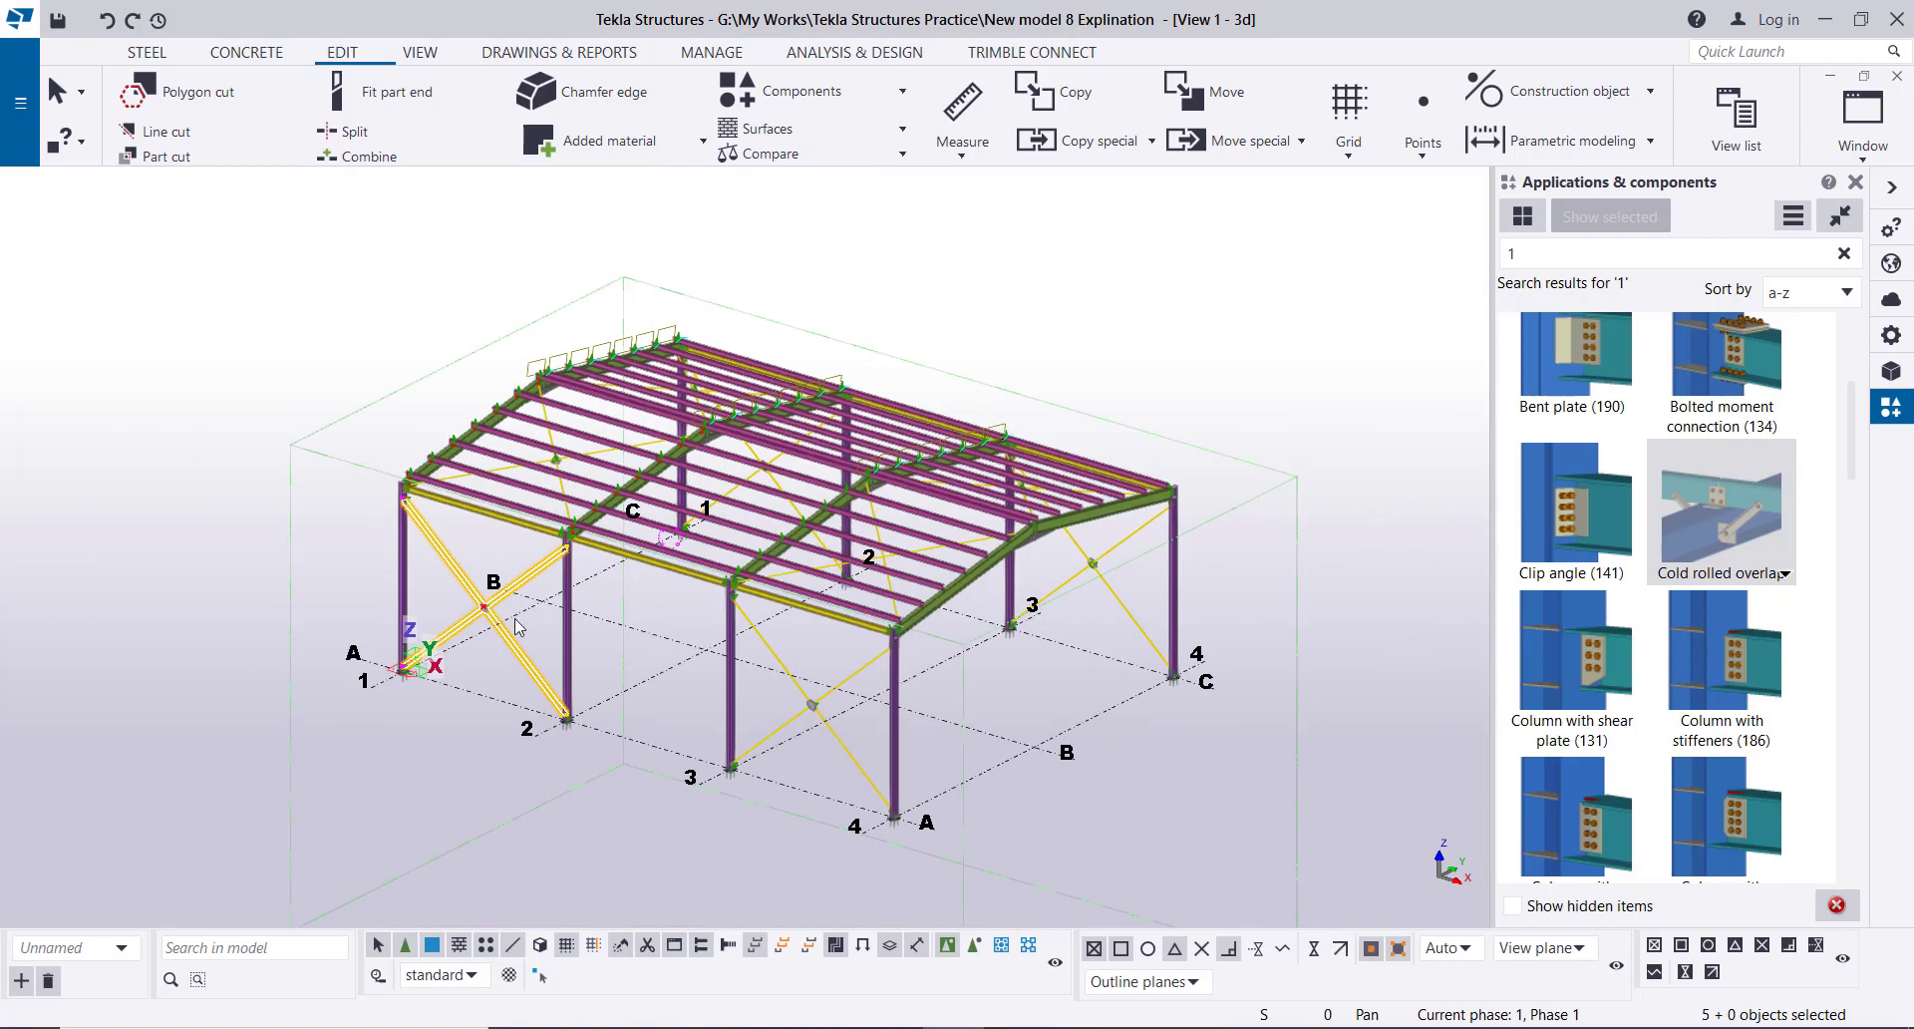
{"action": "scroll", "coordinate": [839, 690], "scroll_direction": "up", "scroll_amount": 1}
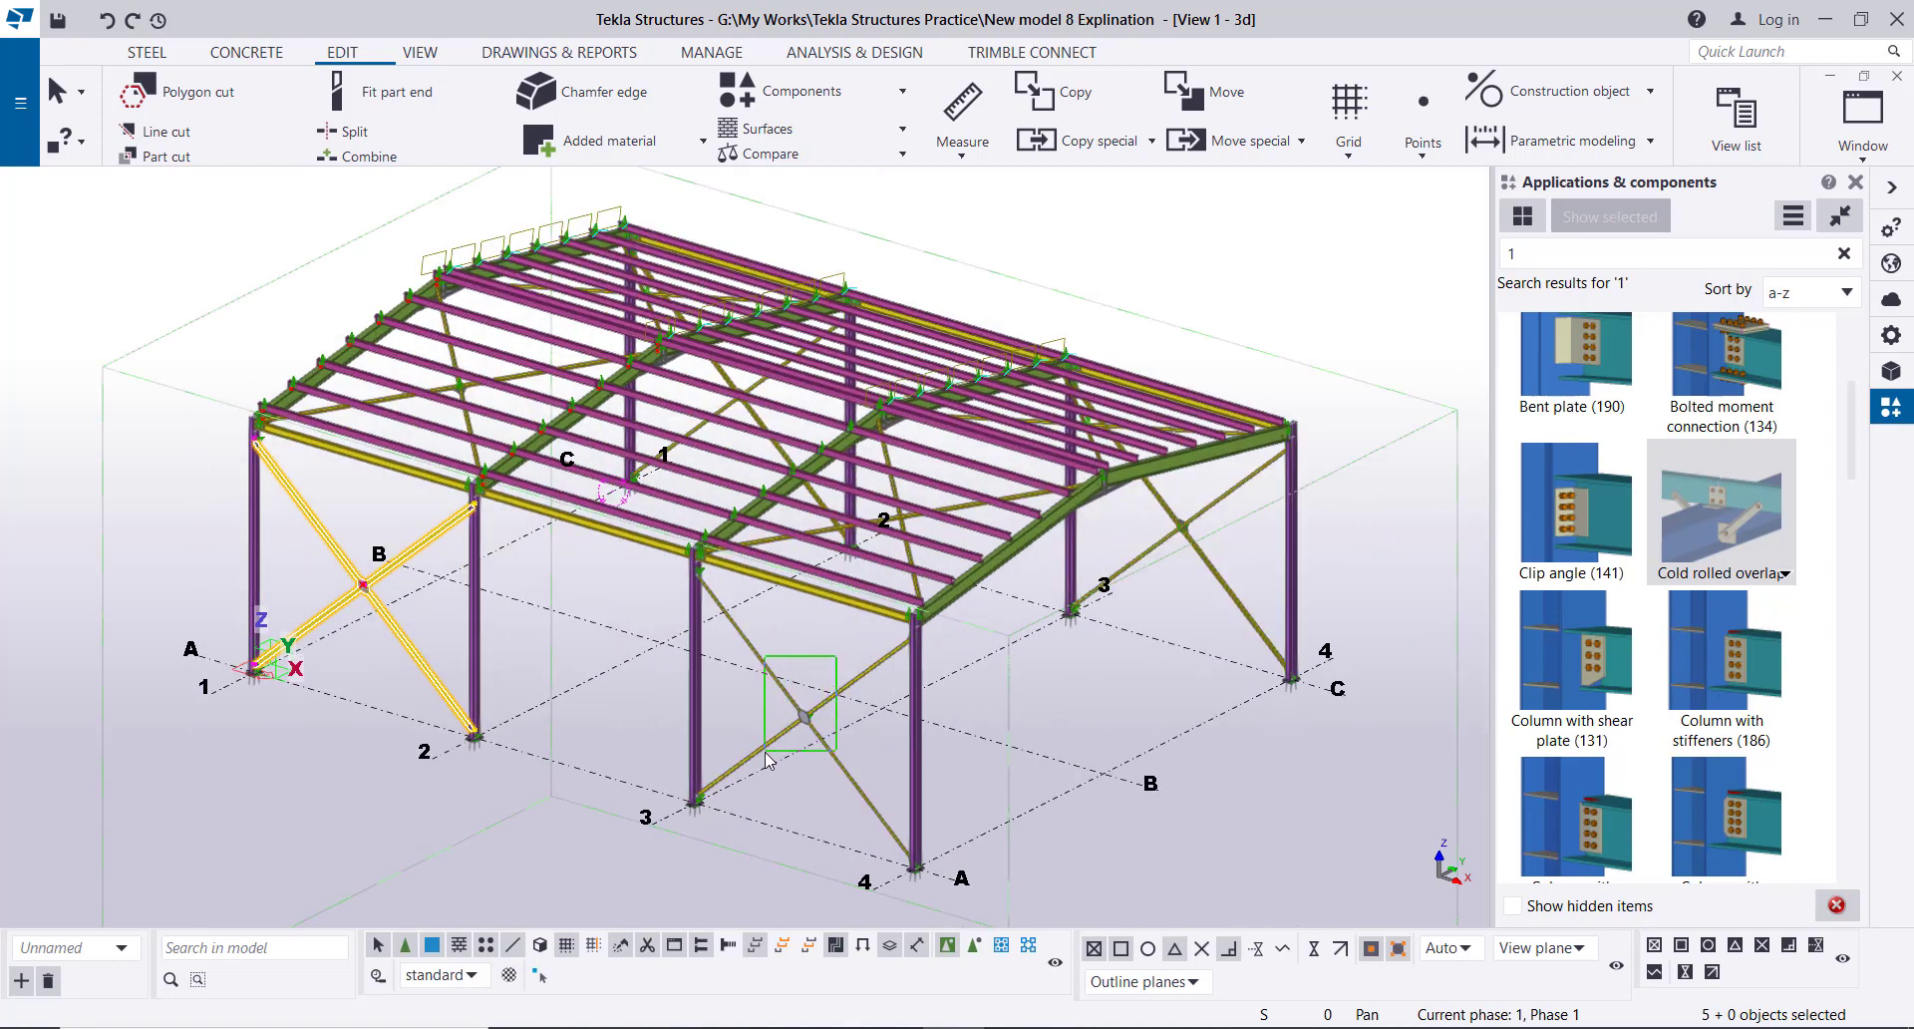
{"action": "left_click_drag", "start_coordinate": [766, 755], "coordinate": [767, 754], "text": "shift"}
- Try to move the selected X-bracing linearly, checking its upper gusset connections below the eaves beam for points to pick
{"action": "scroll", "coordinate": [255, 444], "scroll_direction": "up", "scroll_amount": 5}
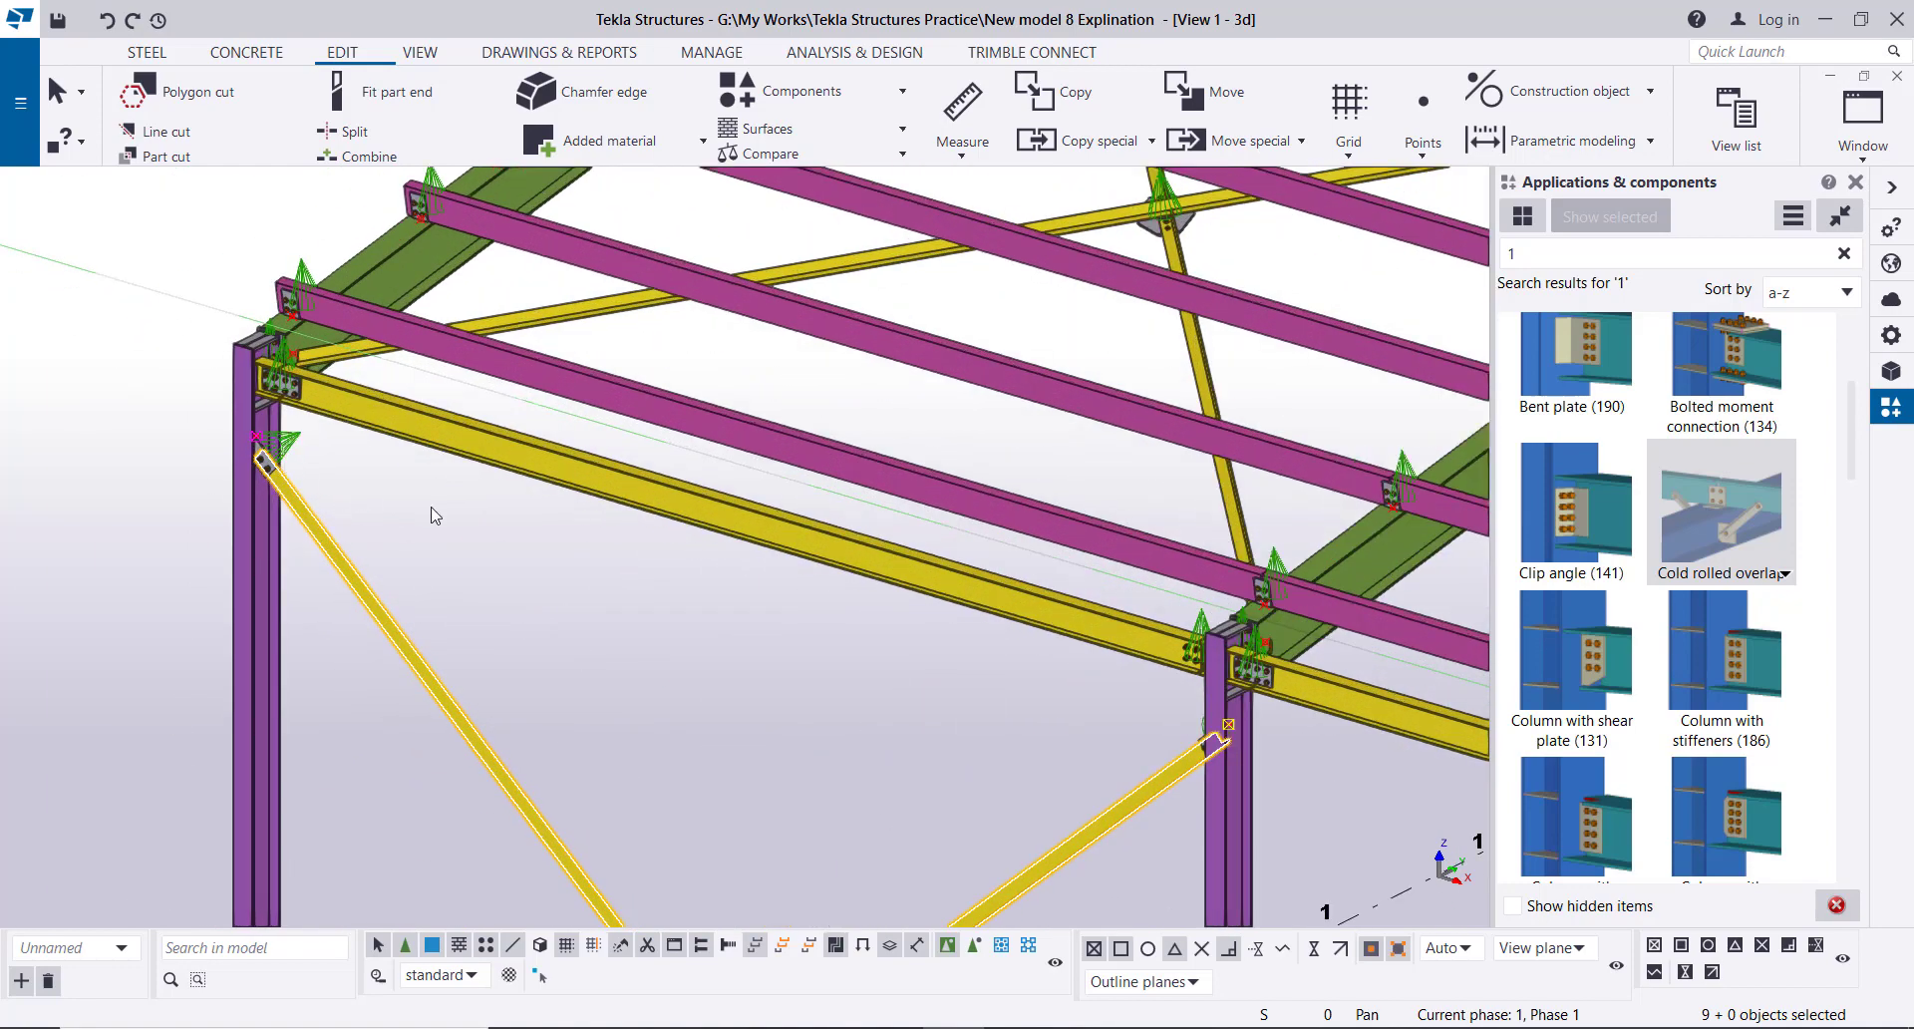
{"action": "right_click", "coordinate": [431, 509]}
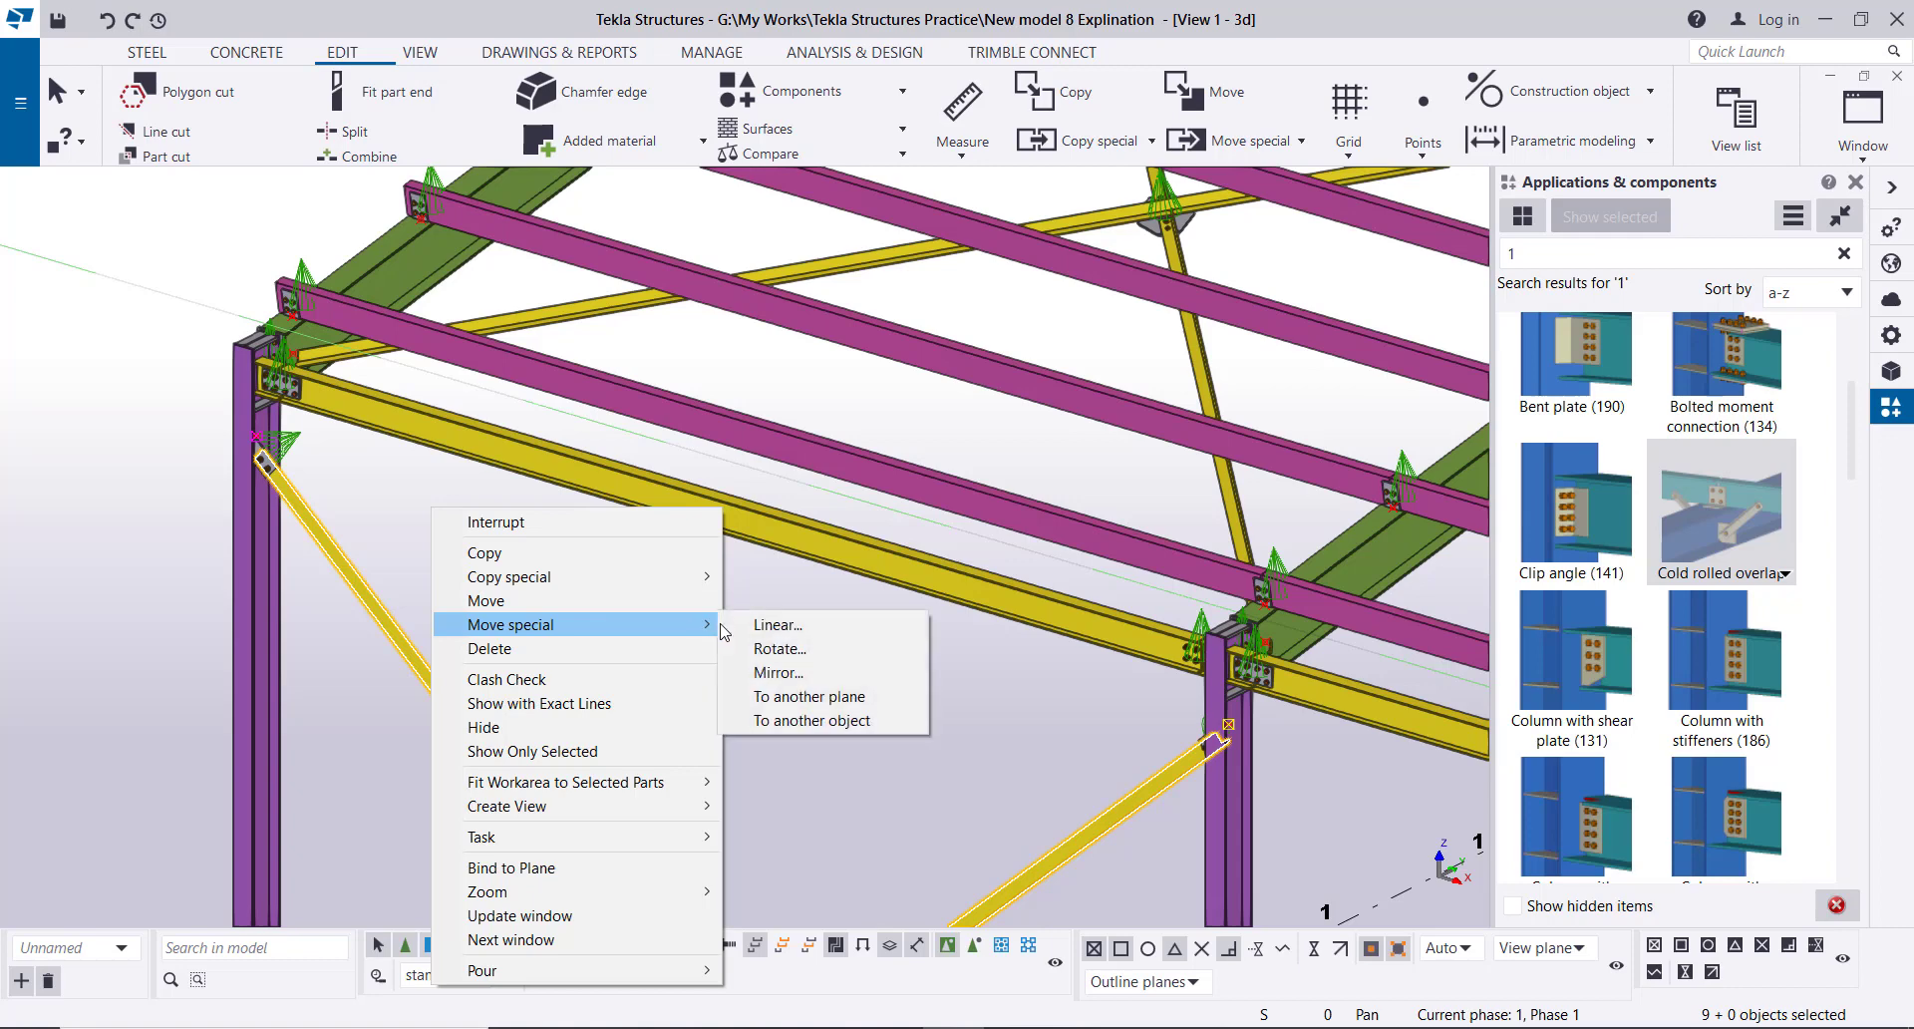
{"action": "left_click", "coordinate": [777, 624]}
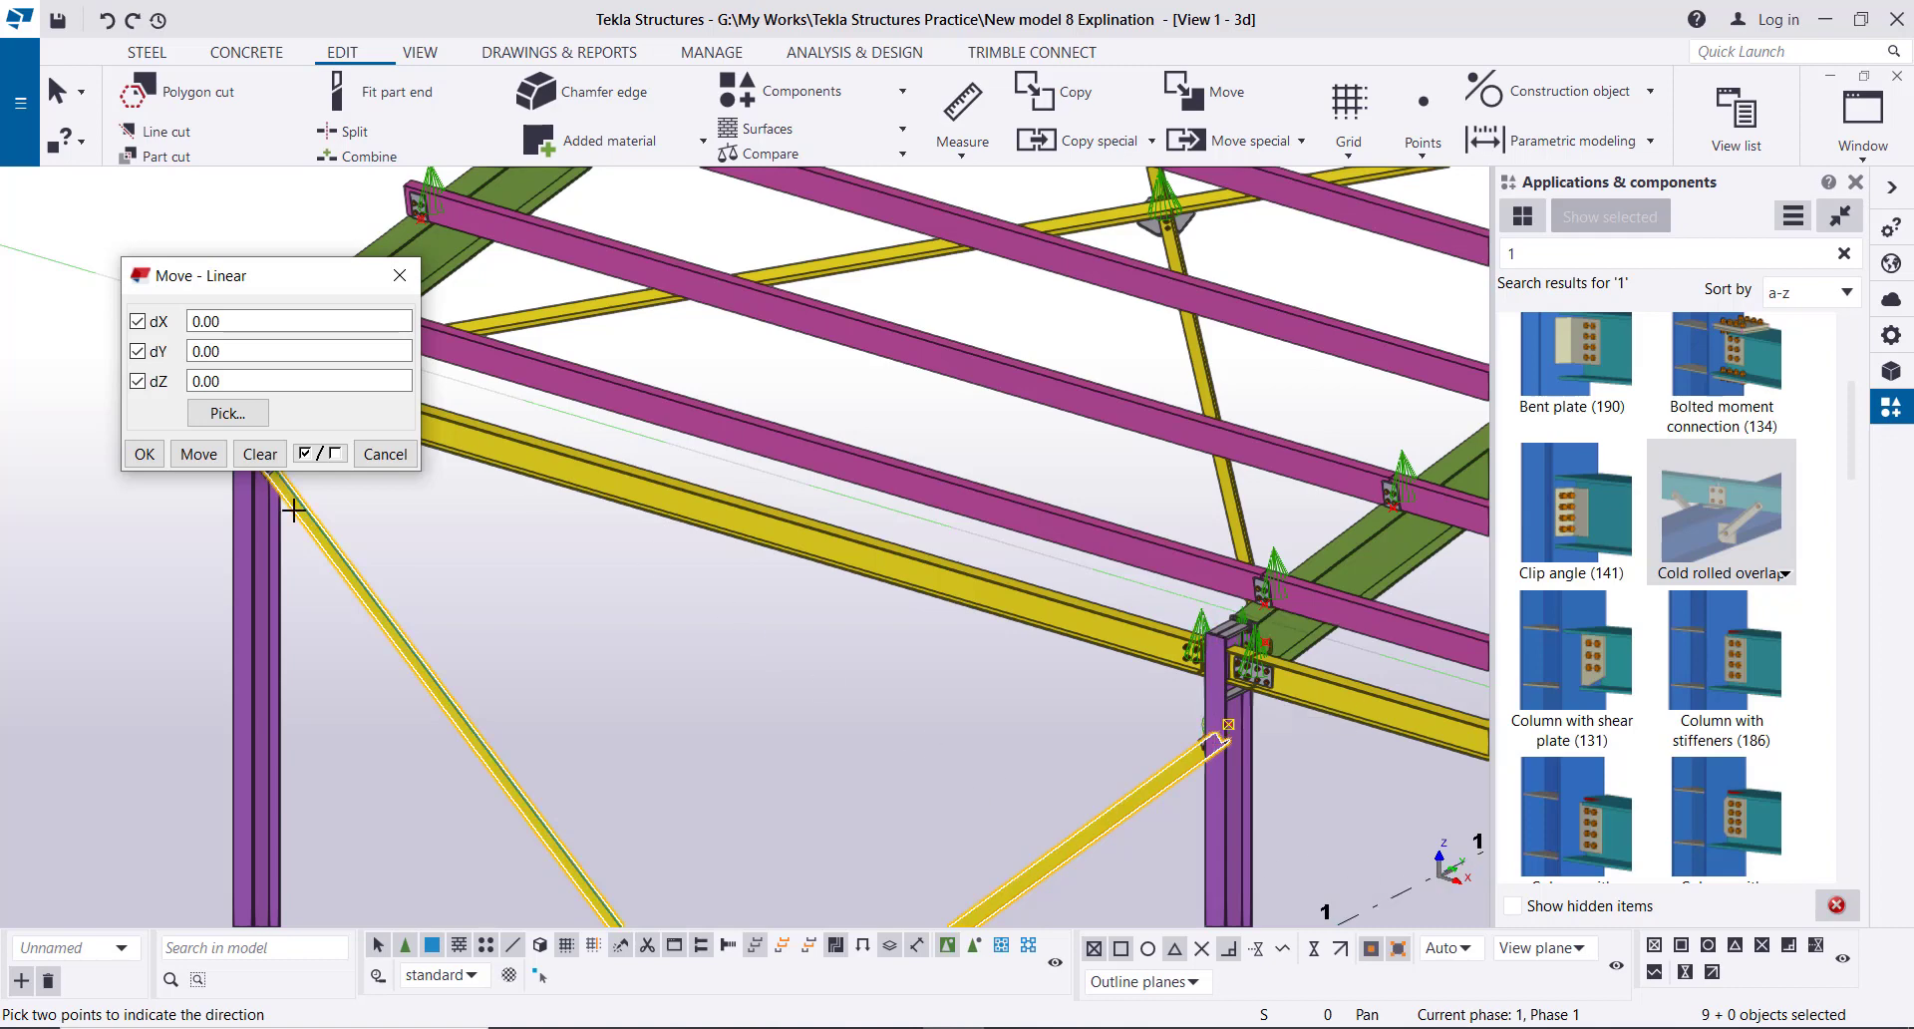
{"action": "left_click", "coordinate": [189, 454]}
{"action": "left_click", "coordinate": [144, 454]}
{"action": "scroll", "coordinate": [289, 439], "scroll_direction": "up", "scroll_amount": 8}
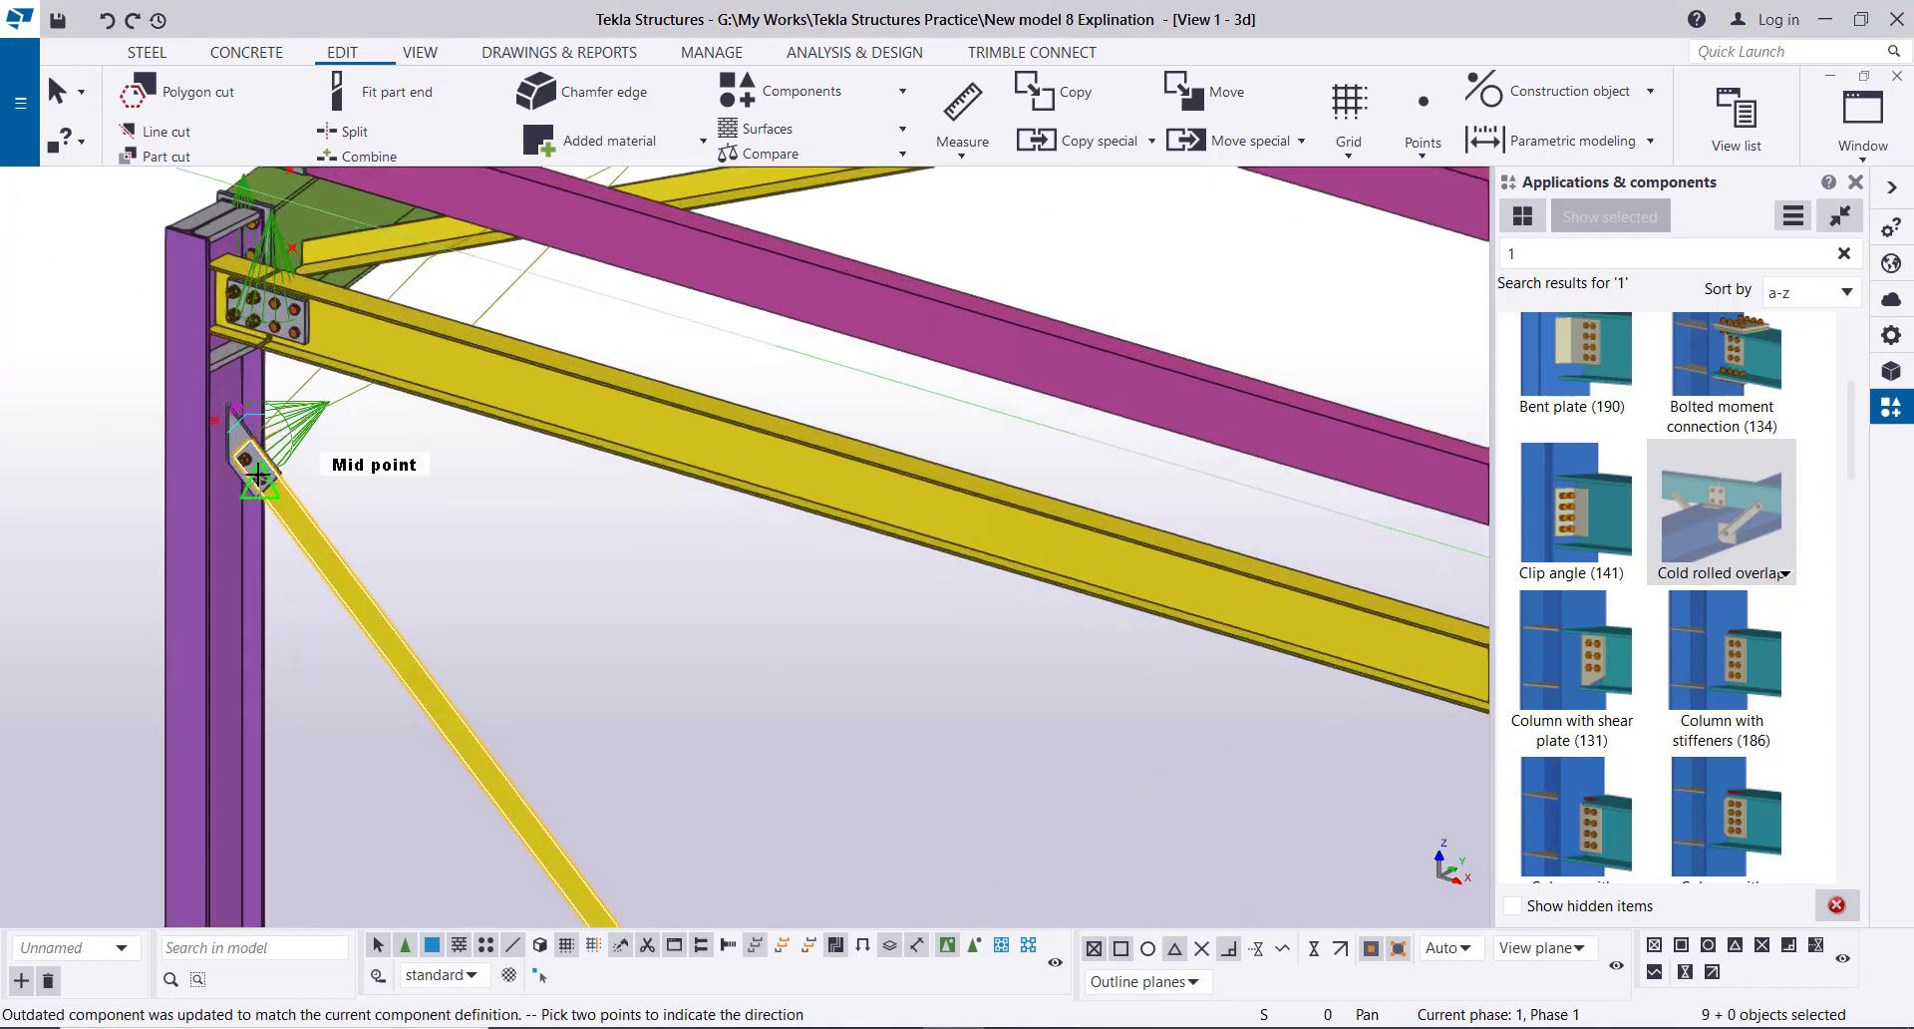
{"action": "middle_click_drag", "start_coordinate": [167, 469], "coordinate": [90, 327], "text": "ctrl"}
{"action": "scroll", "coordinate": [253, 204], "scroll_direction": "up", "scroll_amount": 2}
{"action": "scroll", "coordinate": [253, 204], "scroll_direction": "up", "scroll_amount": 4}
{"action": "scroll", "coordinate": [218, 297], "scroll_direction": "down", "scroll_amount": 7}
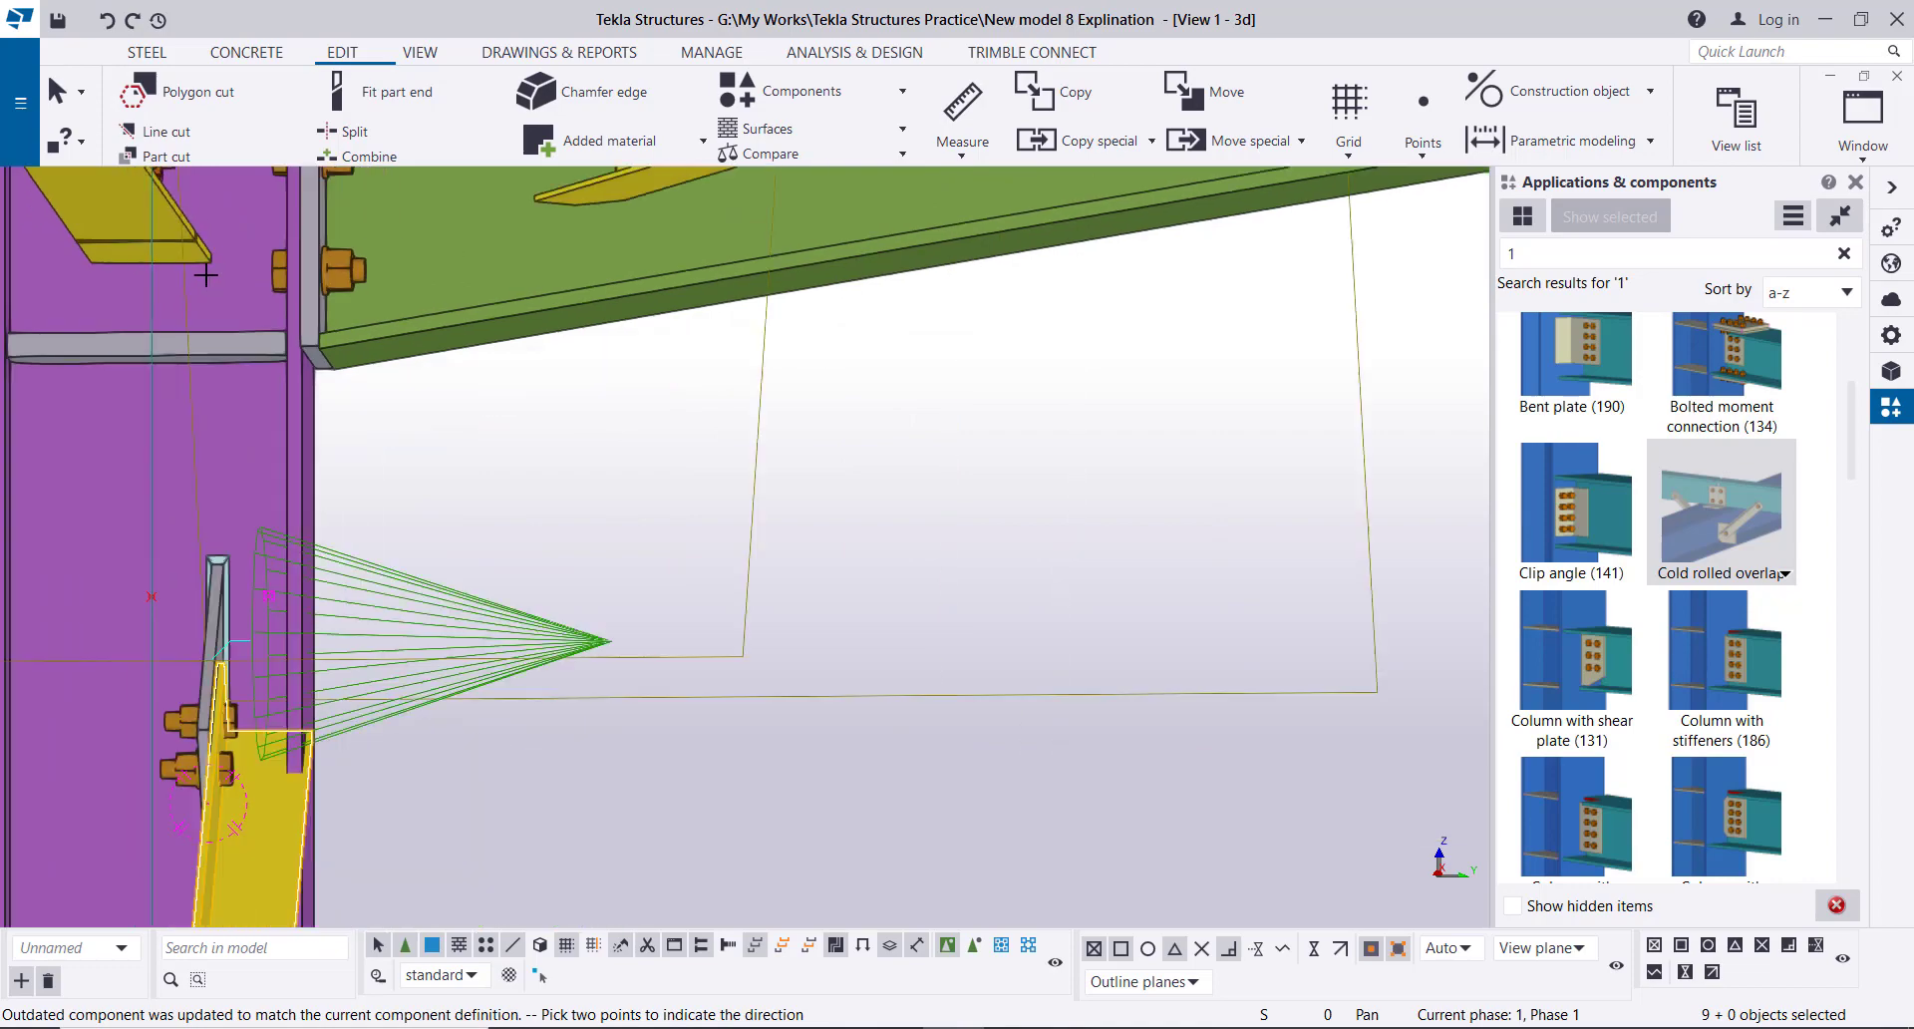
{"action": "scroll", "coordinate": [309, 403], "scroll_direction": "down", "scroll_amount": 6}
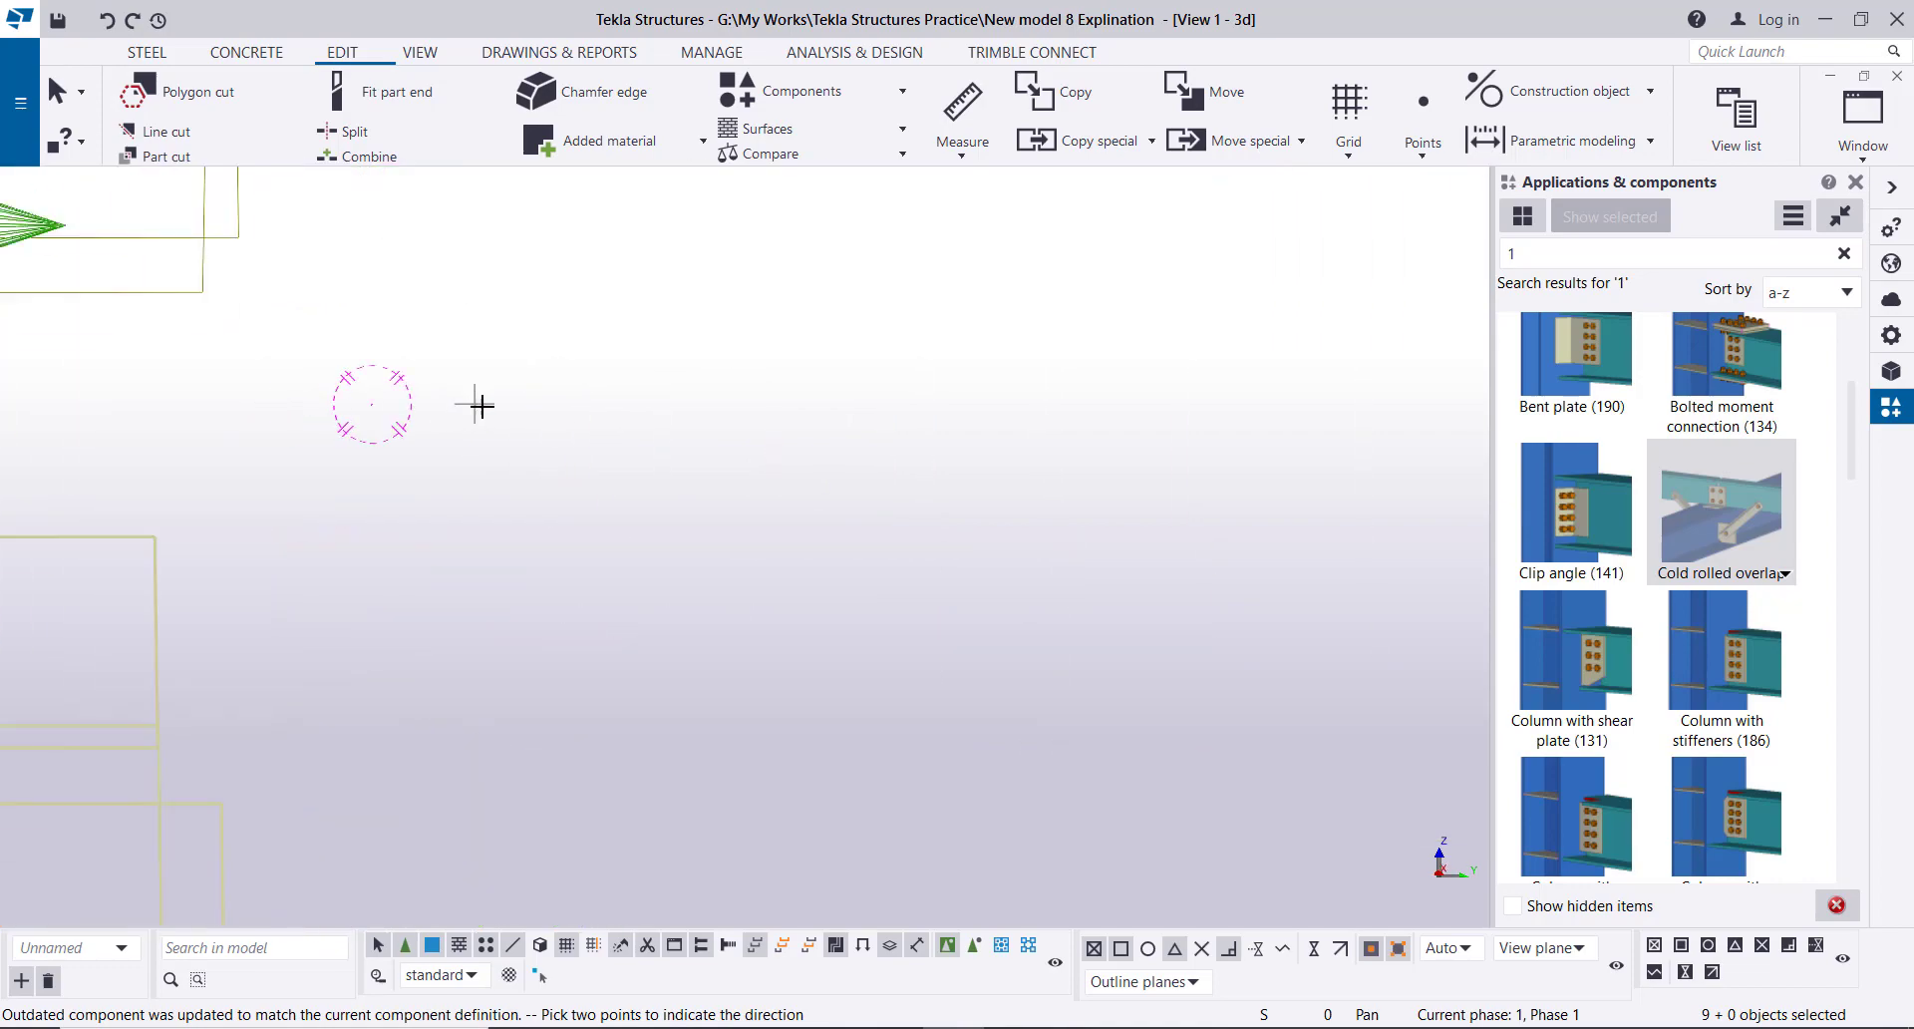
{"action": "middle_click_drag", "start_coordinate": [367, 398], "coordinate": [572, 413], "text": "ctrl"}
{"action": "scroll", "coordinate": [239, 366], "scroll_direction": "up", "scroll_amount": 2}
{"action": "scroll", "coordinate": [211, 304], "scroll_direction": "up", "scroll_amount": 5}
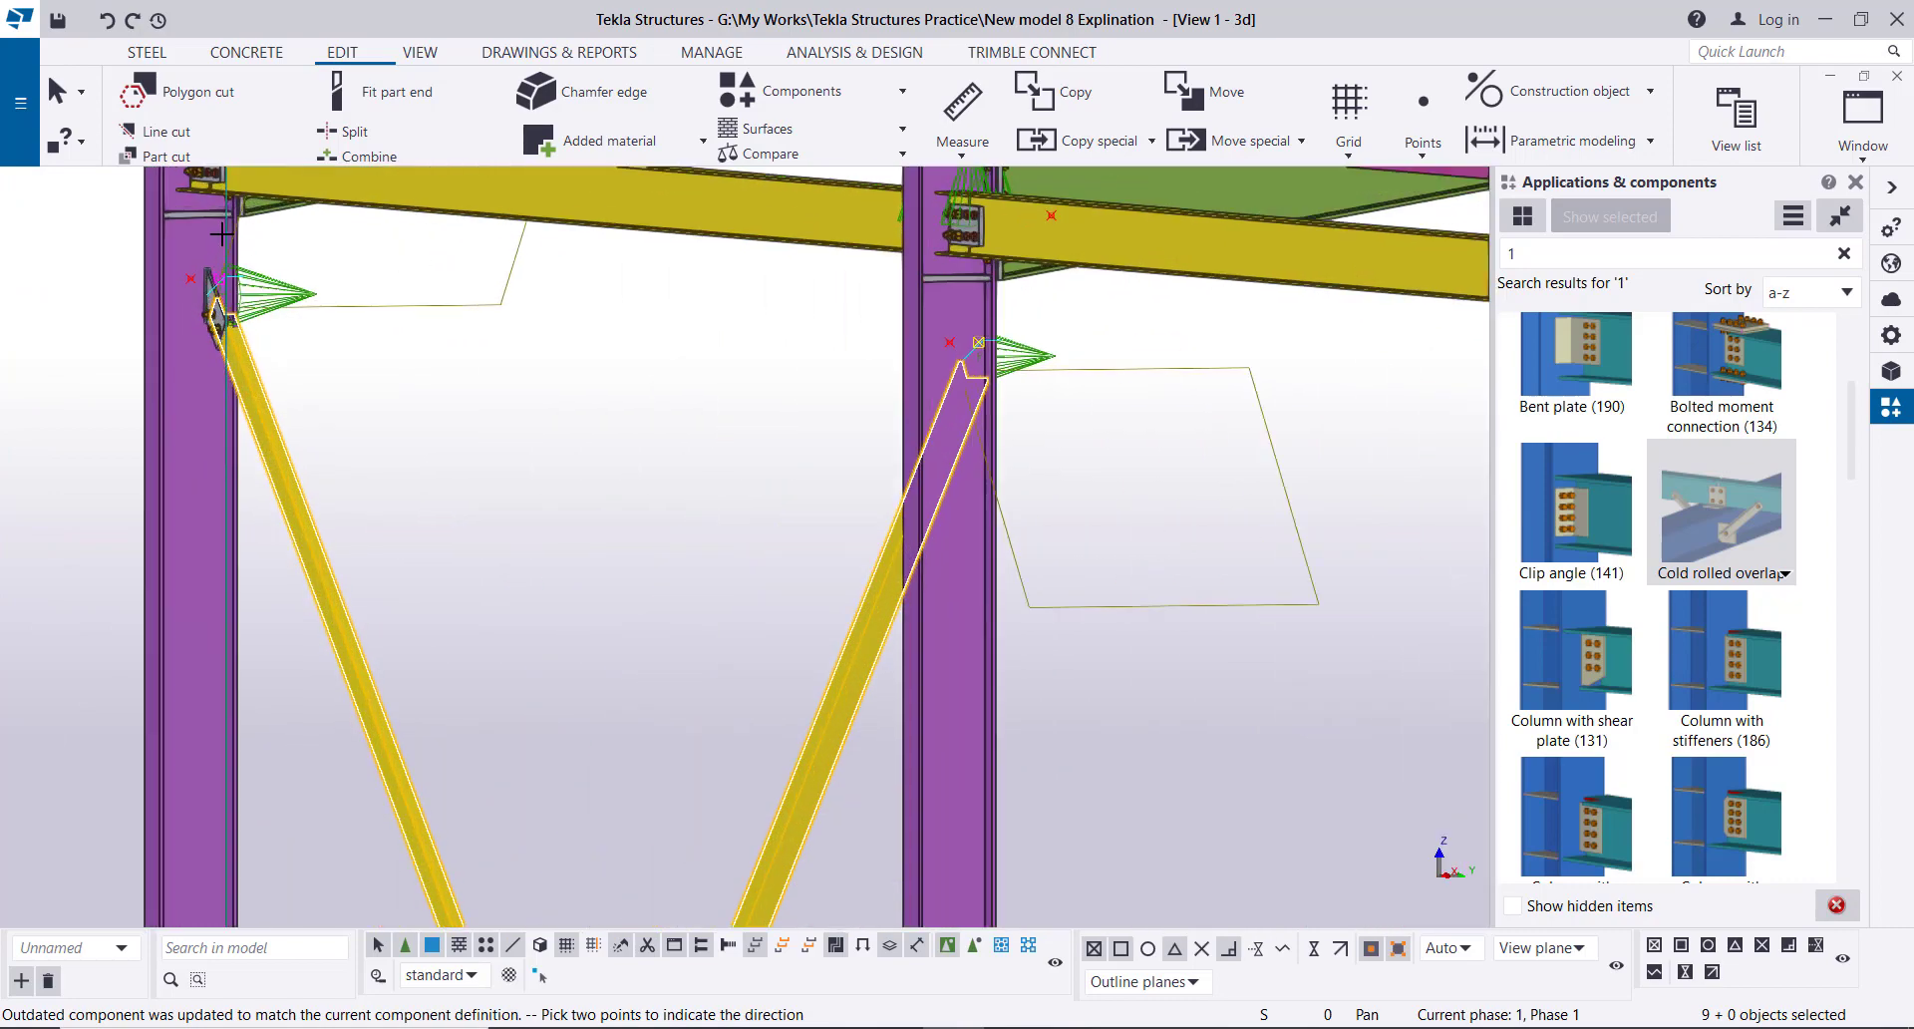
{"action": "scroll", "coordinate": [209, 300], "scroll_direction": "down", "scroll_amount": 2}
{"action": "scroll", "coordinate": [210, 299], "scroll_direction": "up", "scroll_amount": 1}
{"action": "scroll", "coordinate": [199, 212], "scroll_direction": "up", "scroll_amount": 1}
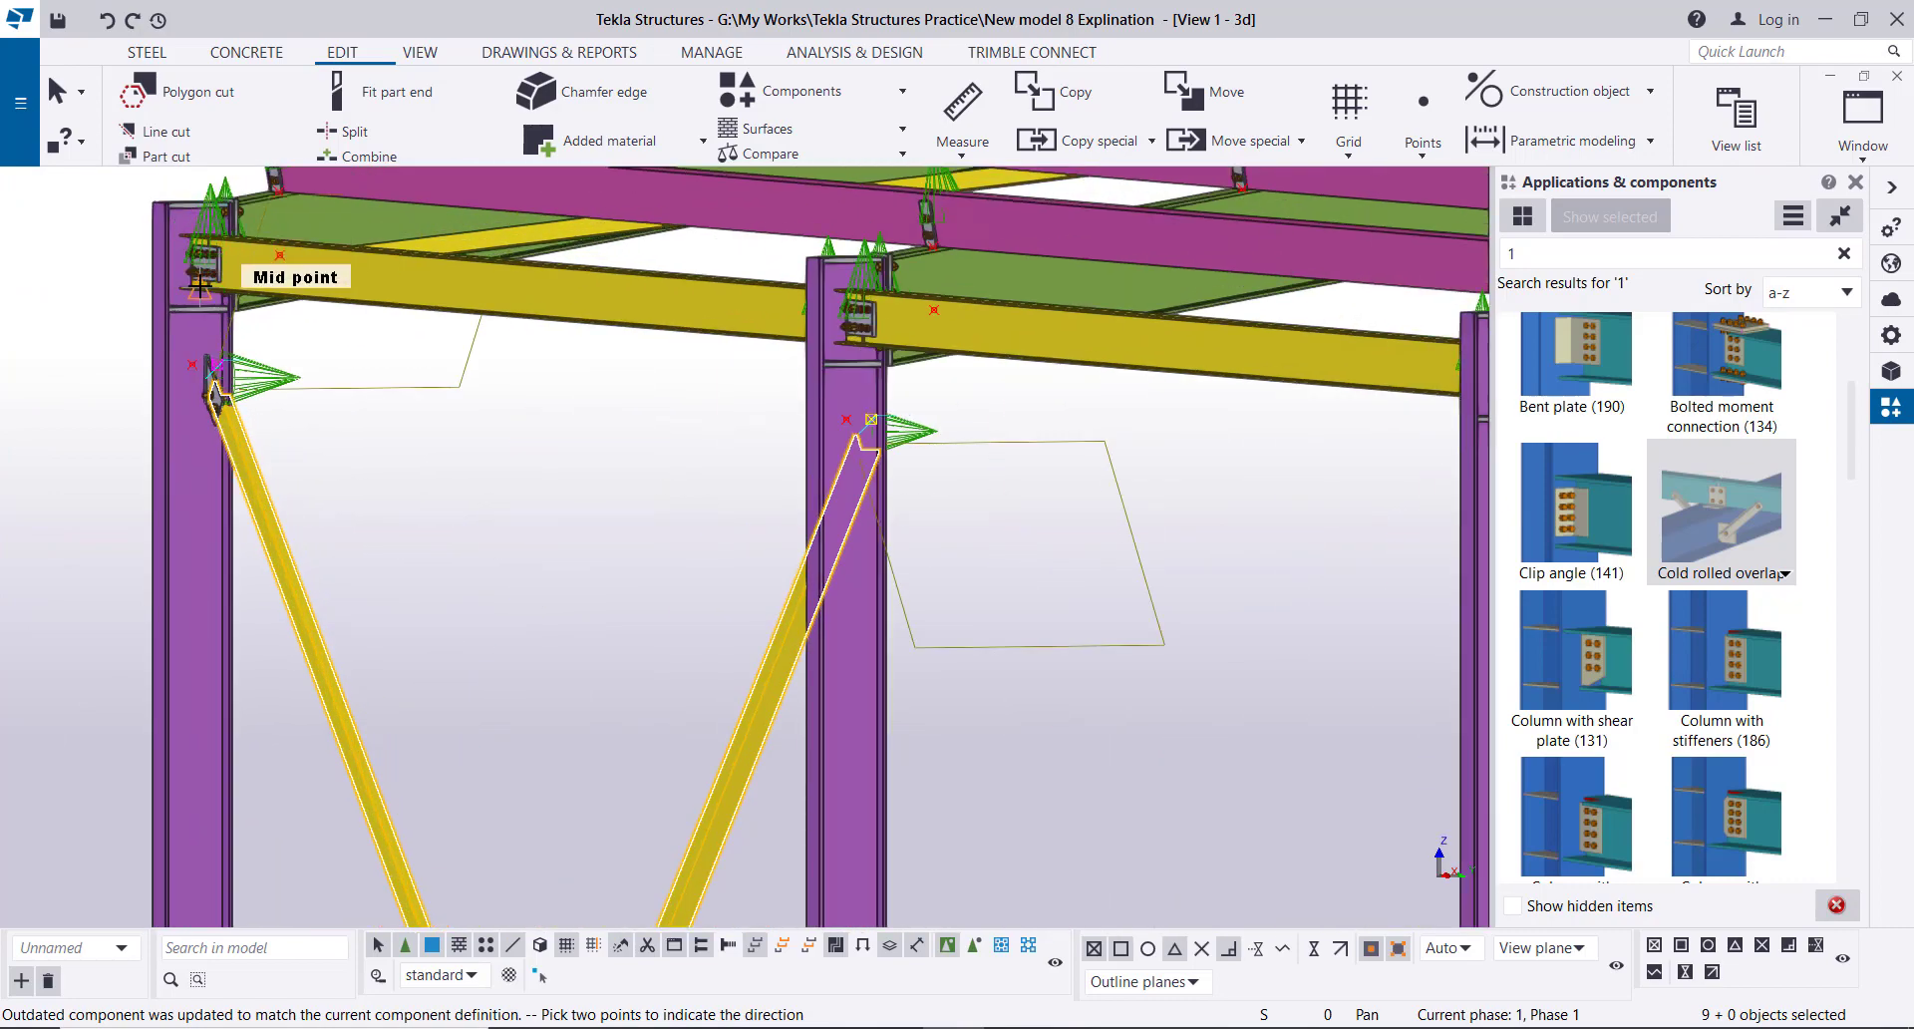
{"action": "scroll", "coordinate": [200, 287], "scroll_direction": "down", "scroll_amount": 2}
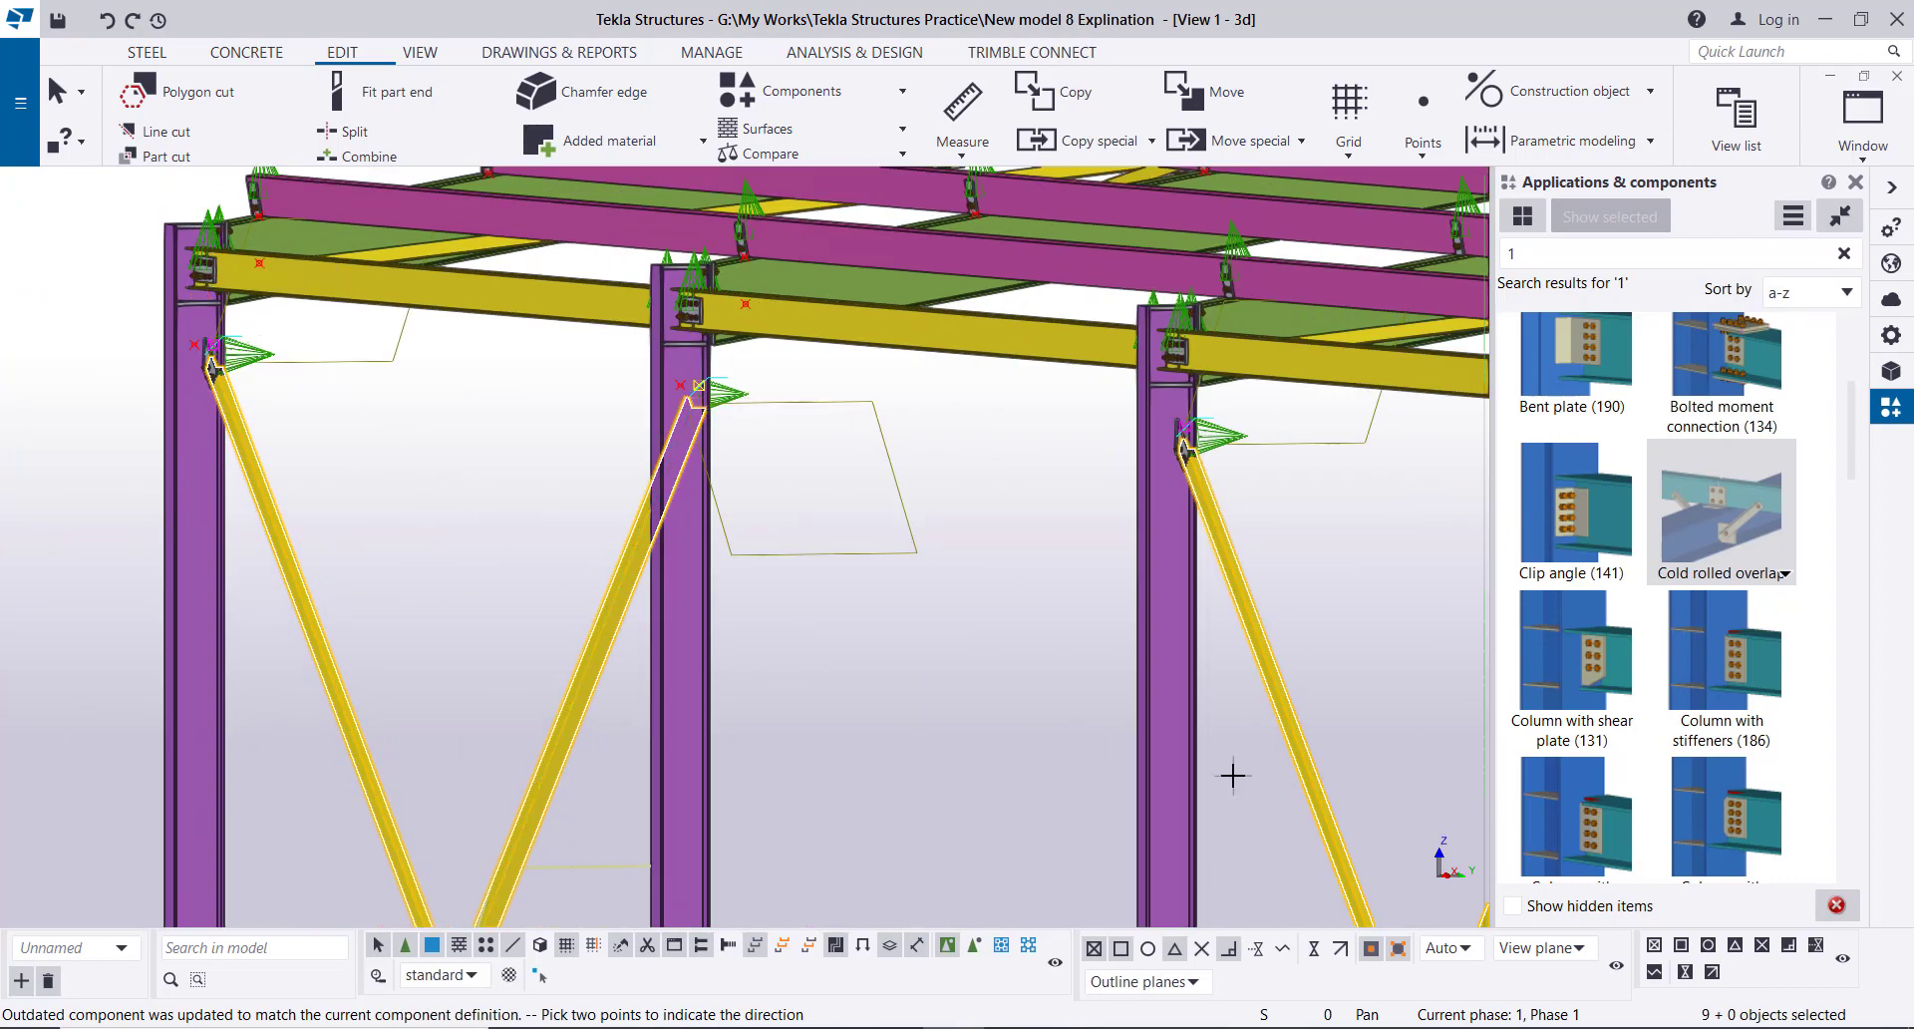
- Bring up the ELEVATION ON GRID 1 view, examine how the bracing lines up with the eaves beam at column A, and return to the 3D view
{"action": "key", "text": "ctrl+i"}
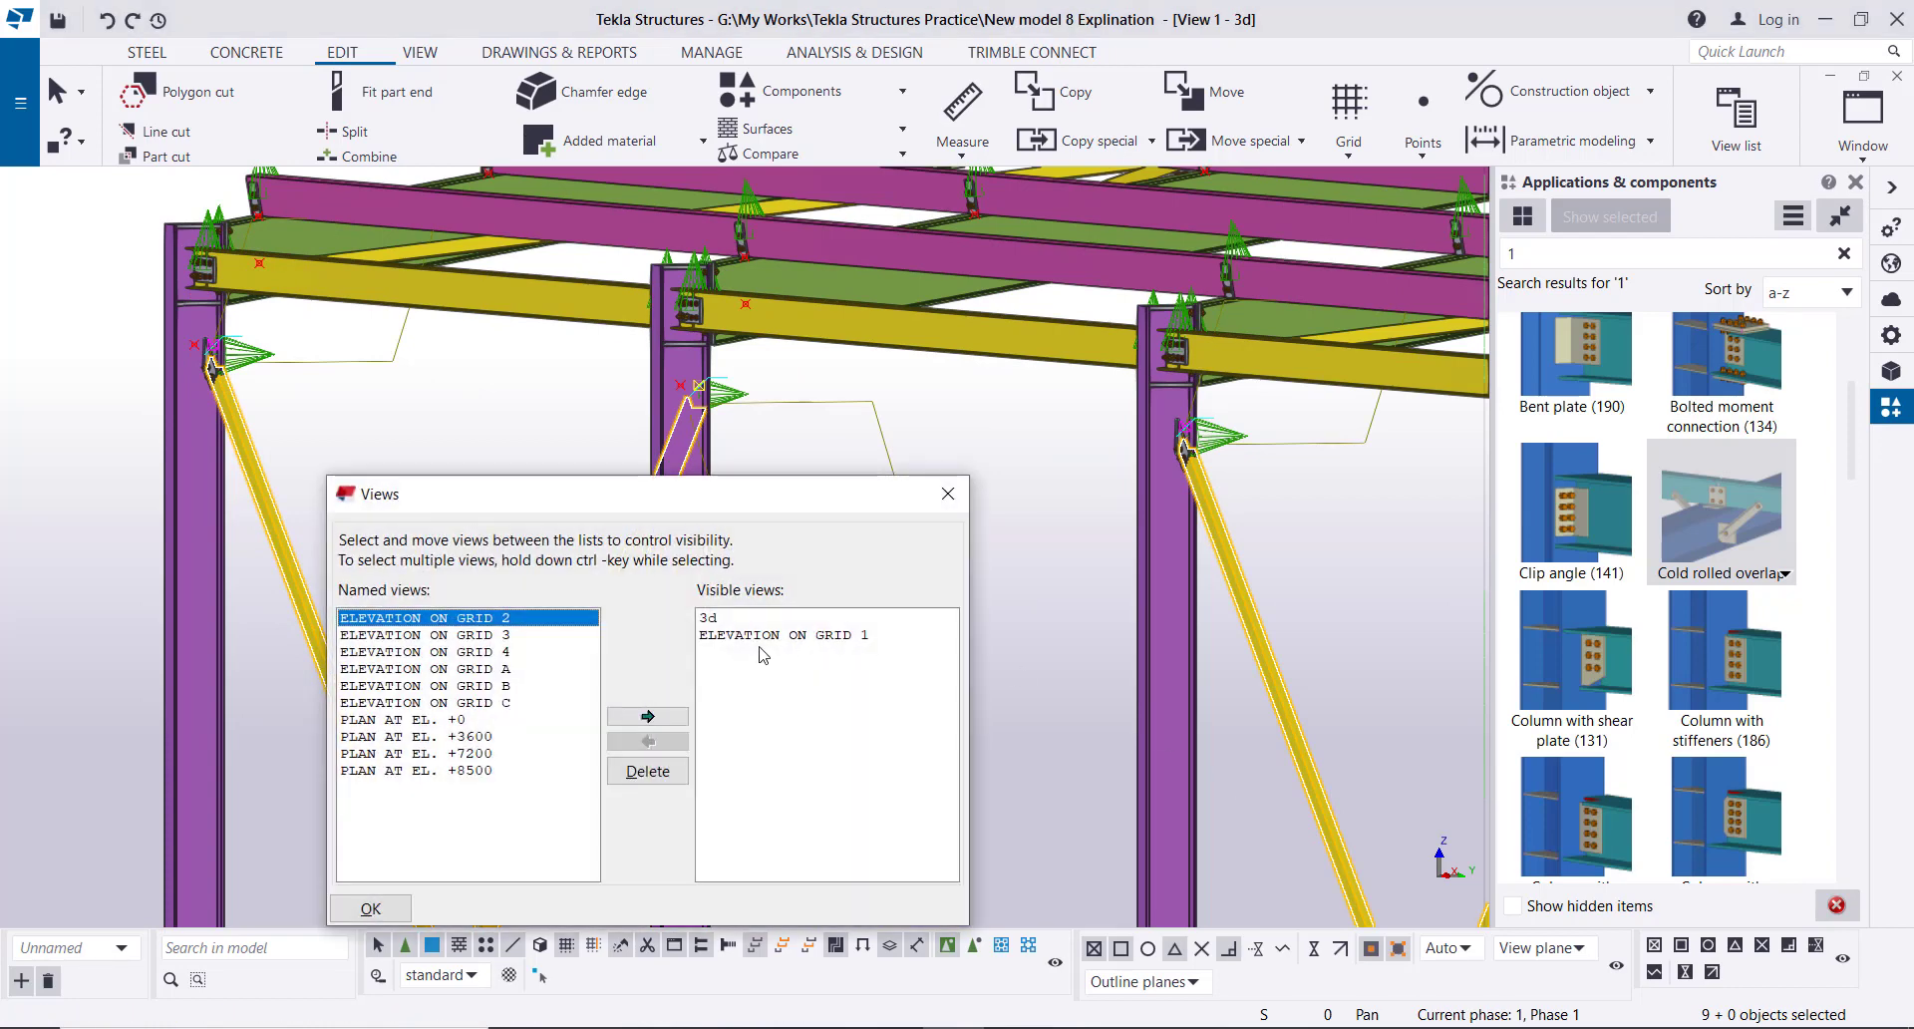
{"action": "left_click", "coordinate": [948, 493]}
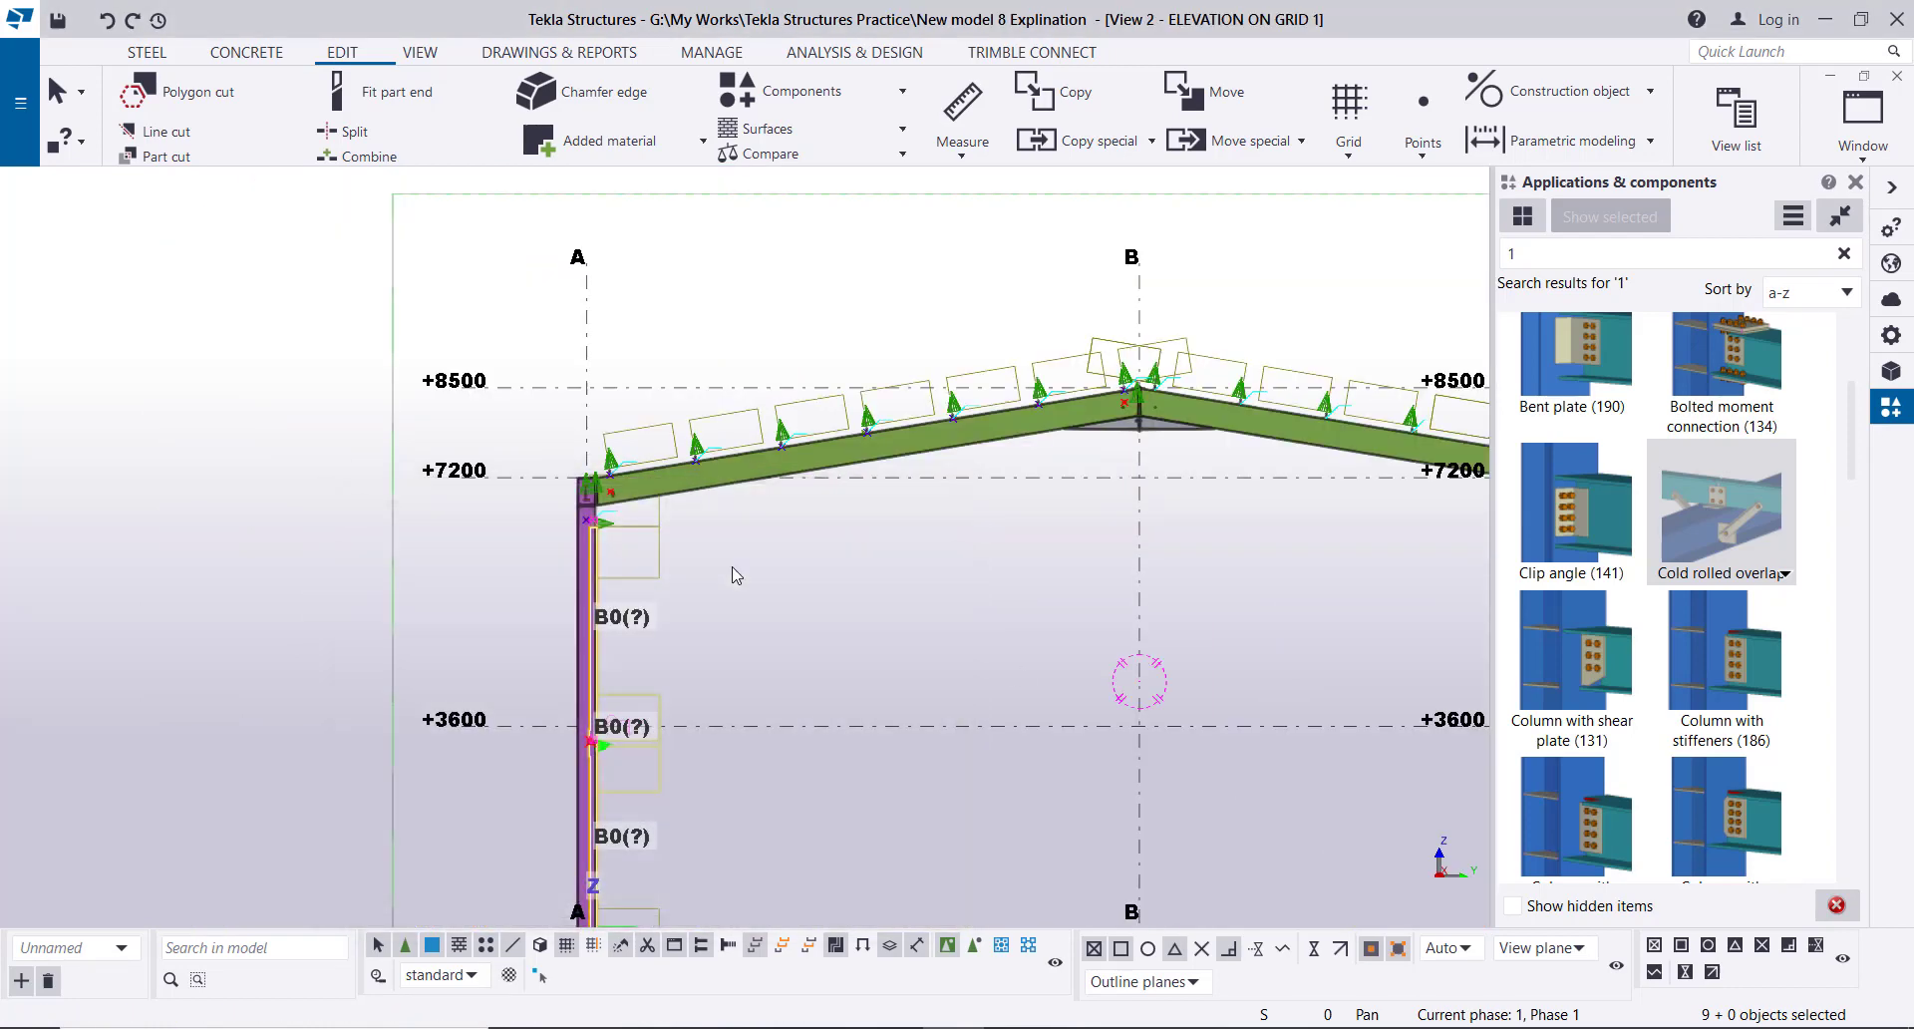
{"action": "scroll", "coordinate": [608, 486], "scroll_direction": "up", "scroll_amount": 6}
{"action": "scroll", "coordinate": [606, 485], "scroll_direction": "up", "scroll_amount": 4}
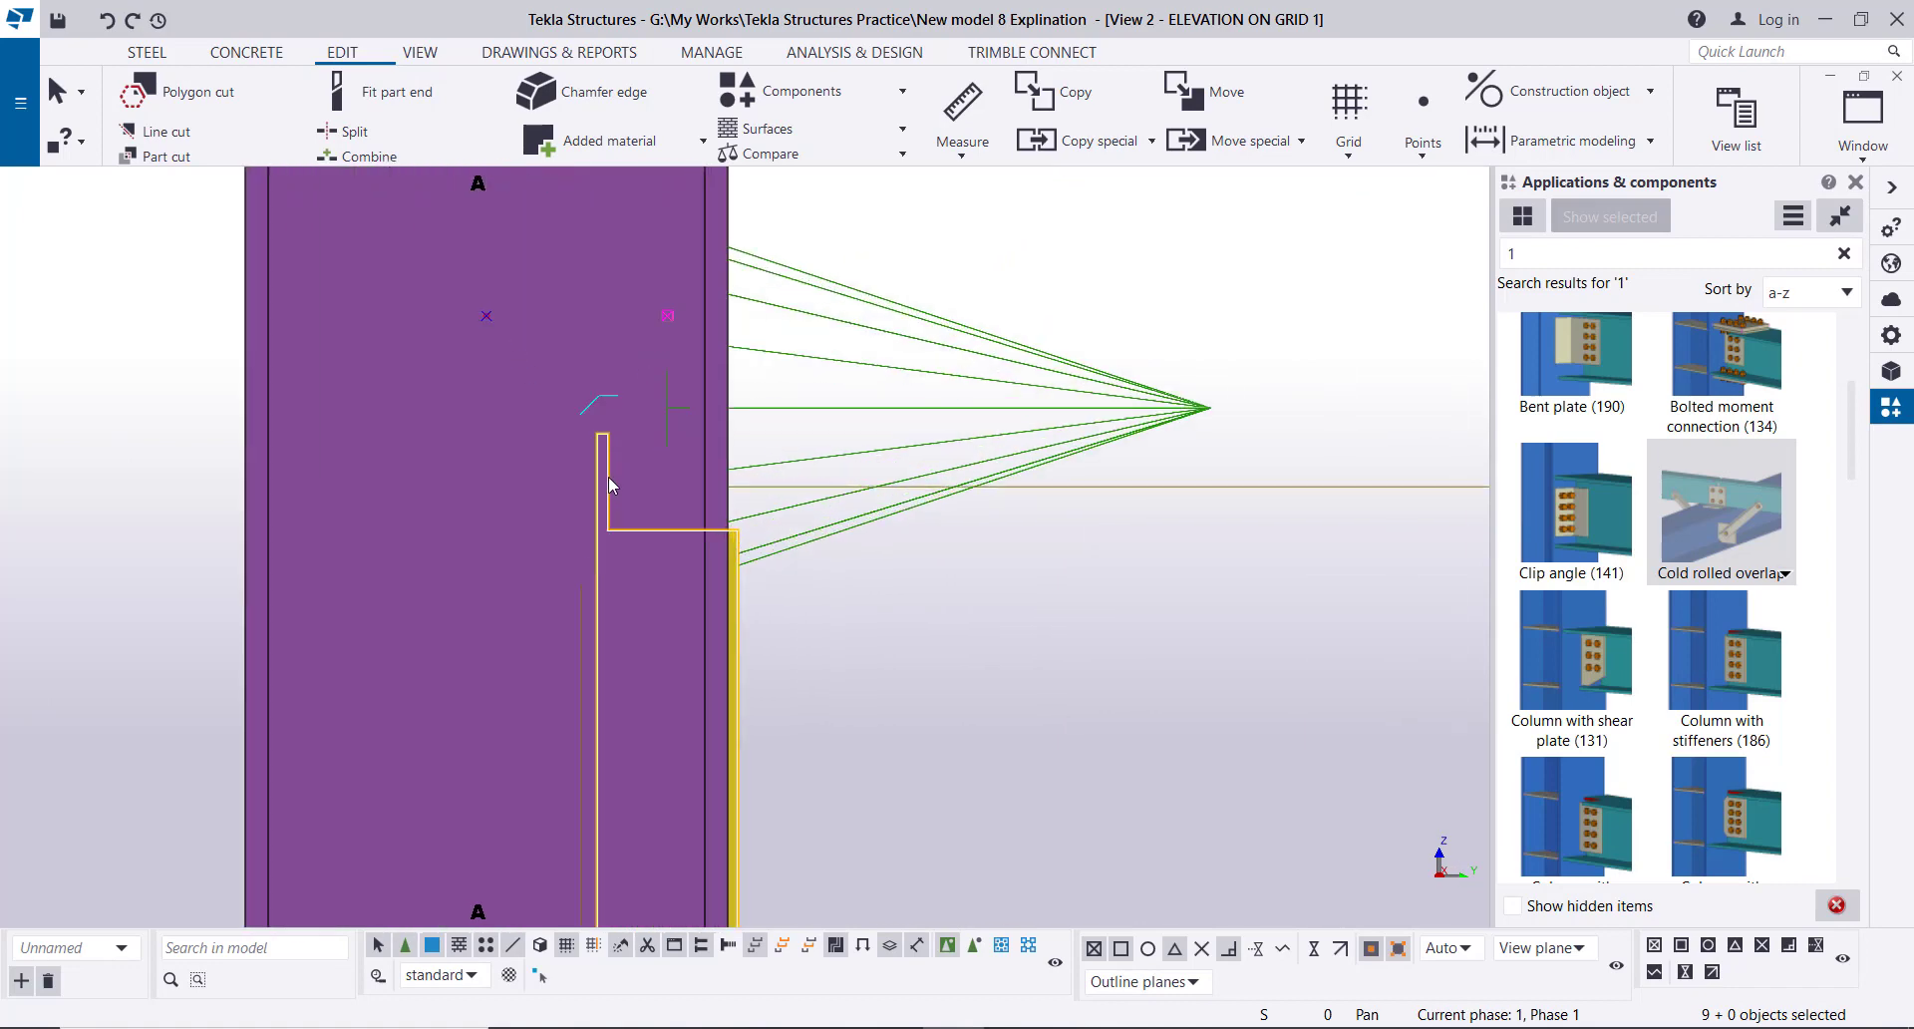
{"action": "scroll", "coordinate": [568, 483], "scroll_direction": "down", "scroll_amount": 5}
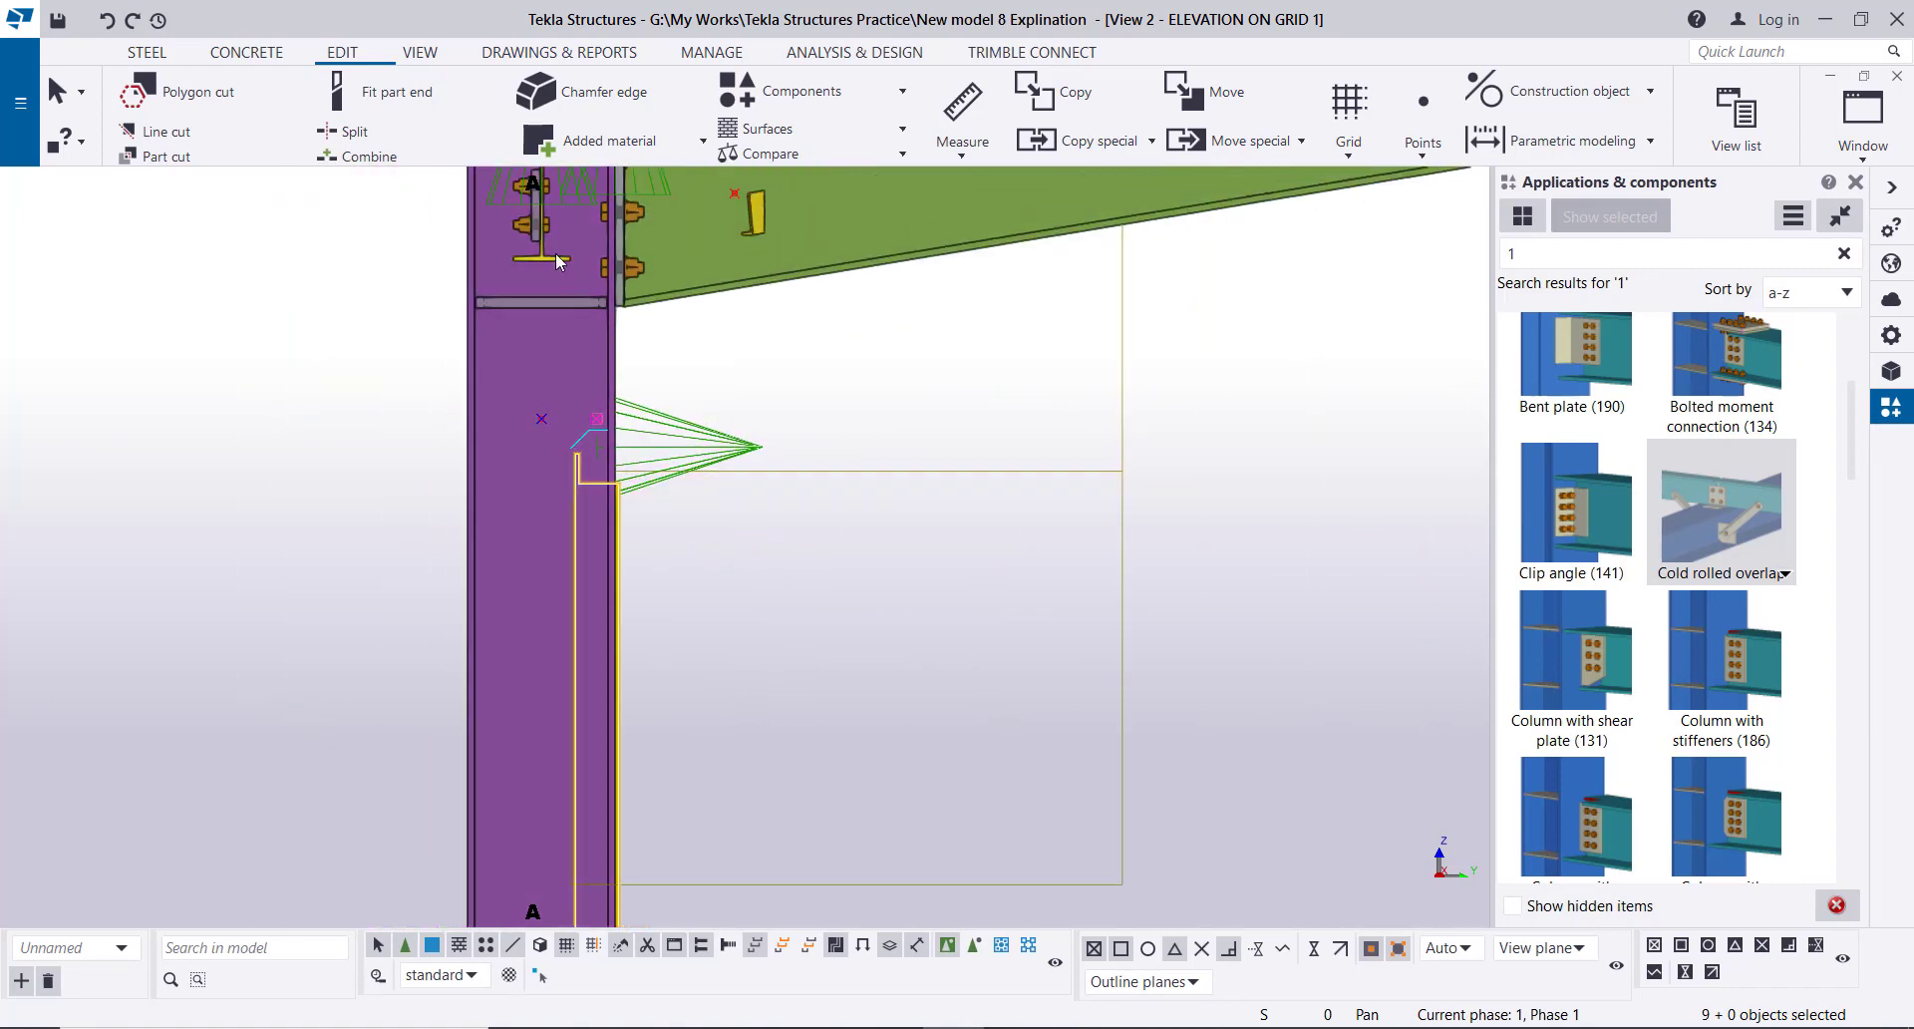
{"action": "middle_click_drag", "start_coordinate": [566, 414], "coordinate": [568, 496]}
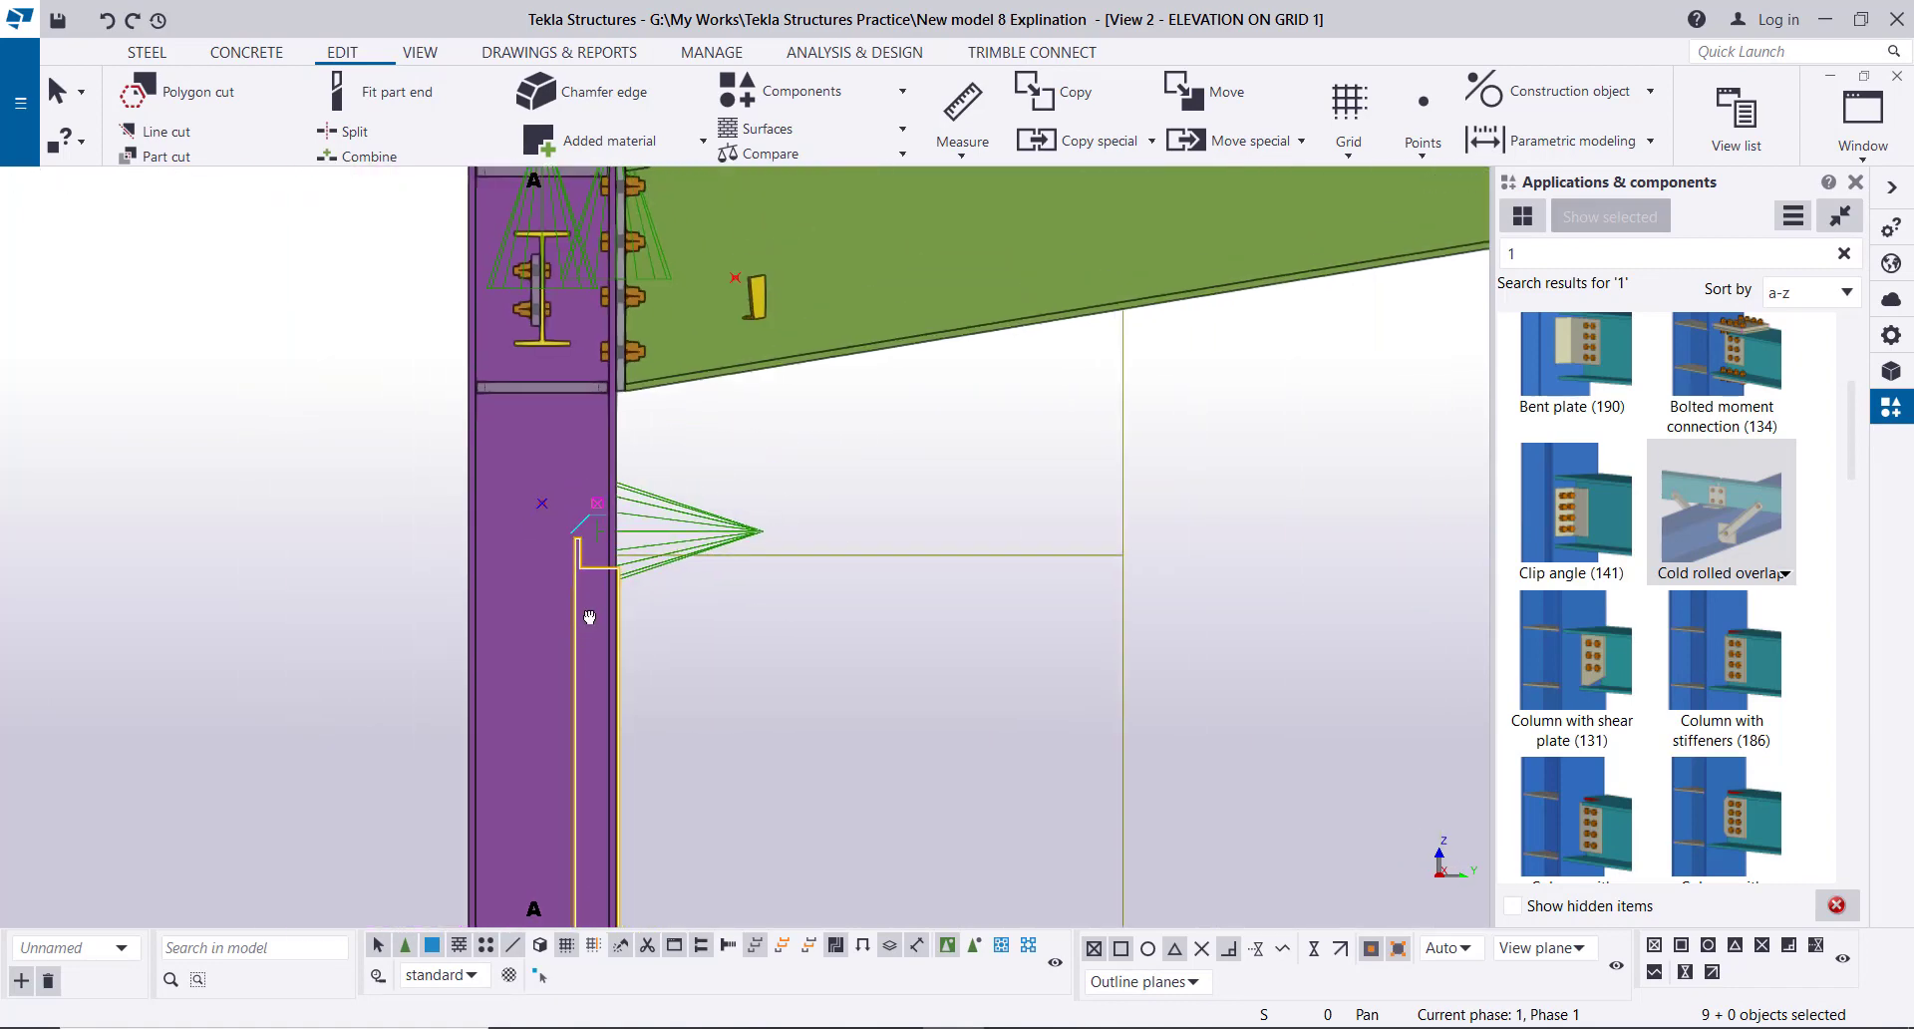
{"action": "scroll", "coordinate": [592, 589], "scroll_direction": "down", "scroll_amount": 2}
{"action": "scroll", "coordinate": [584, 427], "scroll_direction": "up", "scroll_amount": 3}
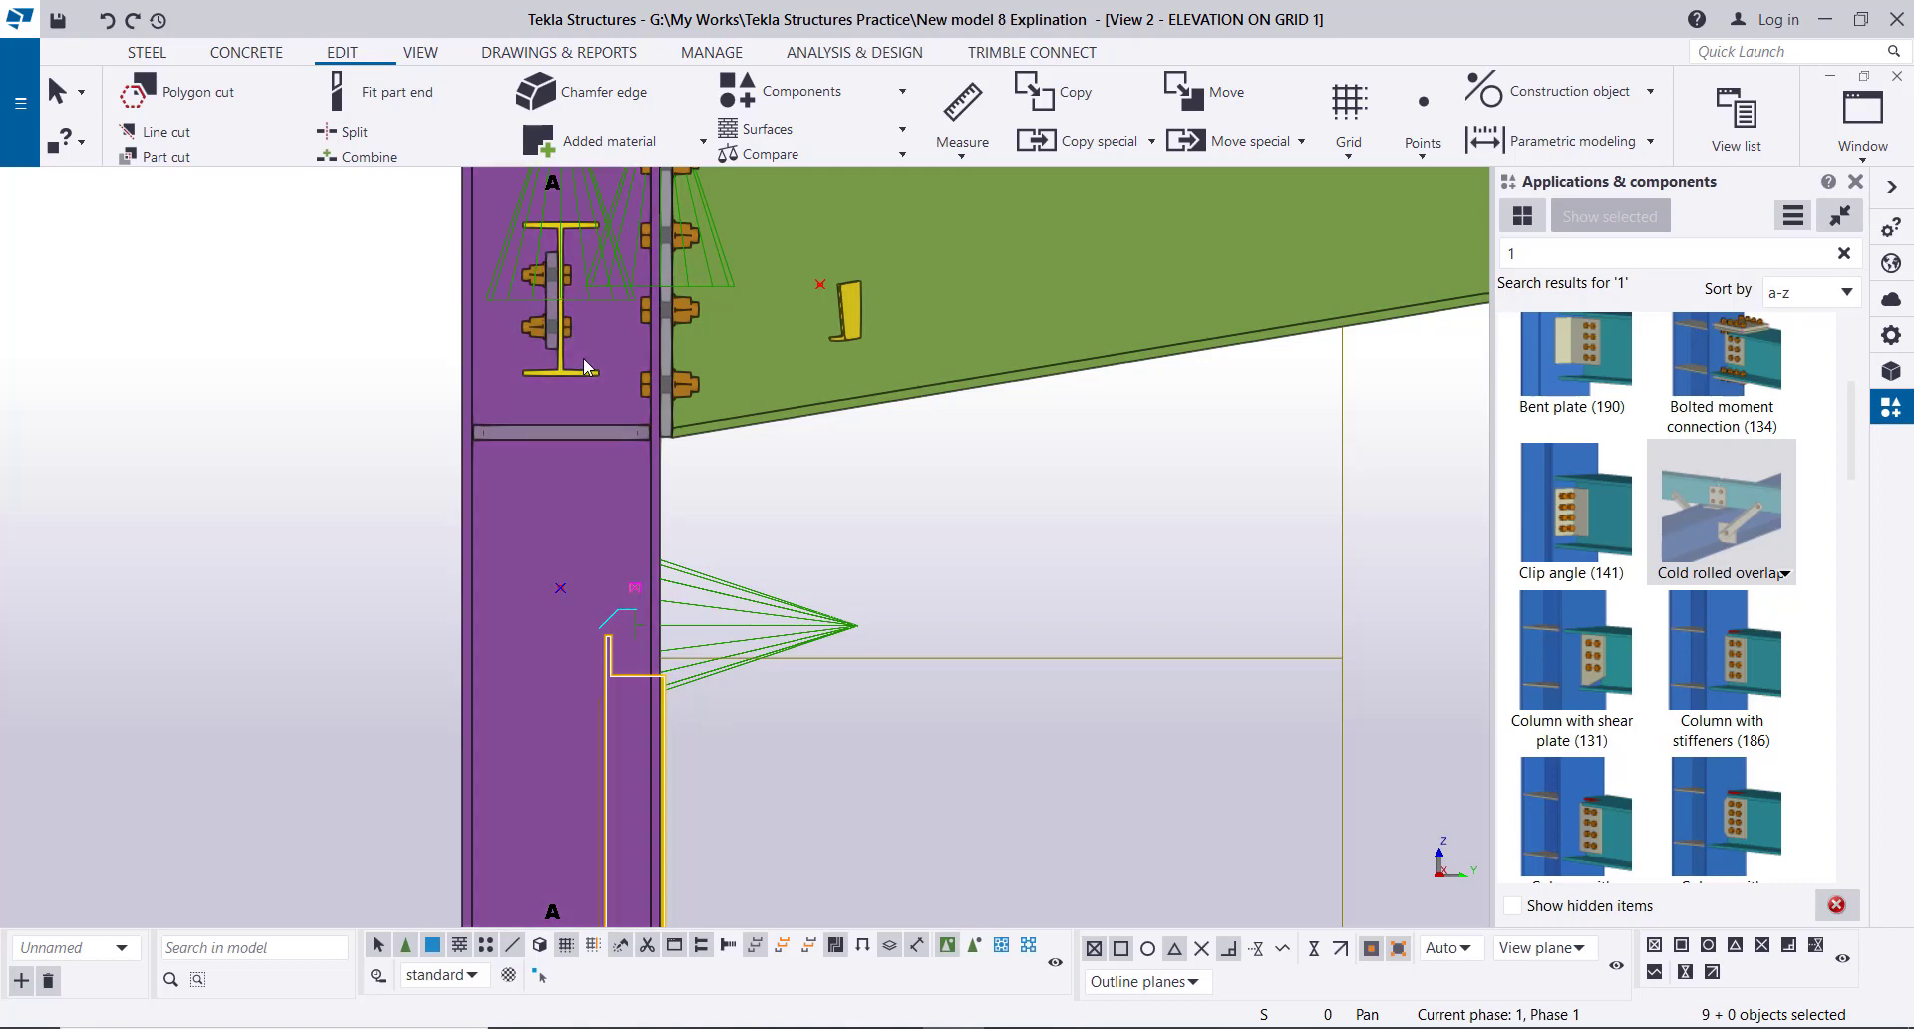
{"action": "left_click", "coordinate": [1863, 114]}
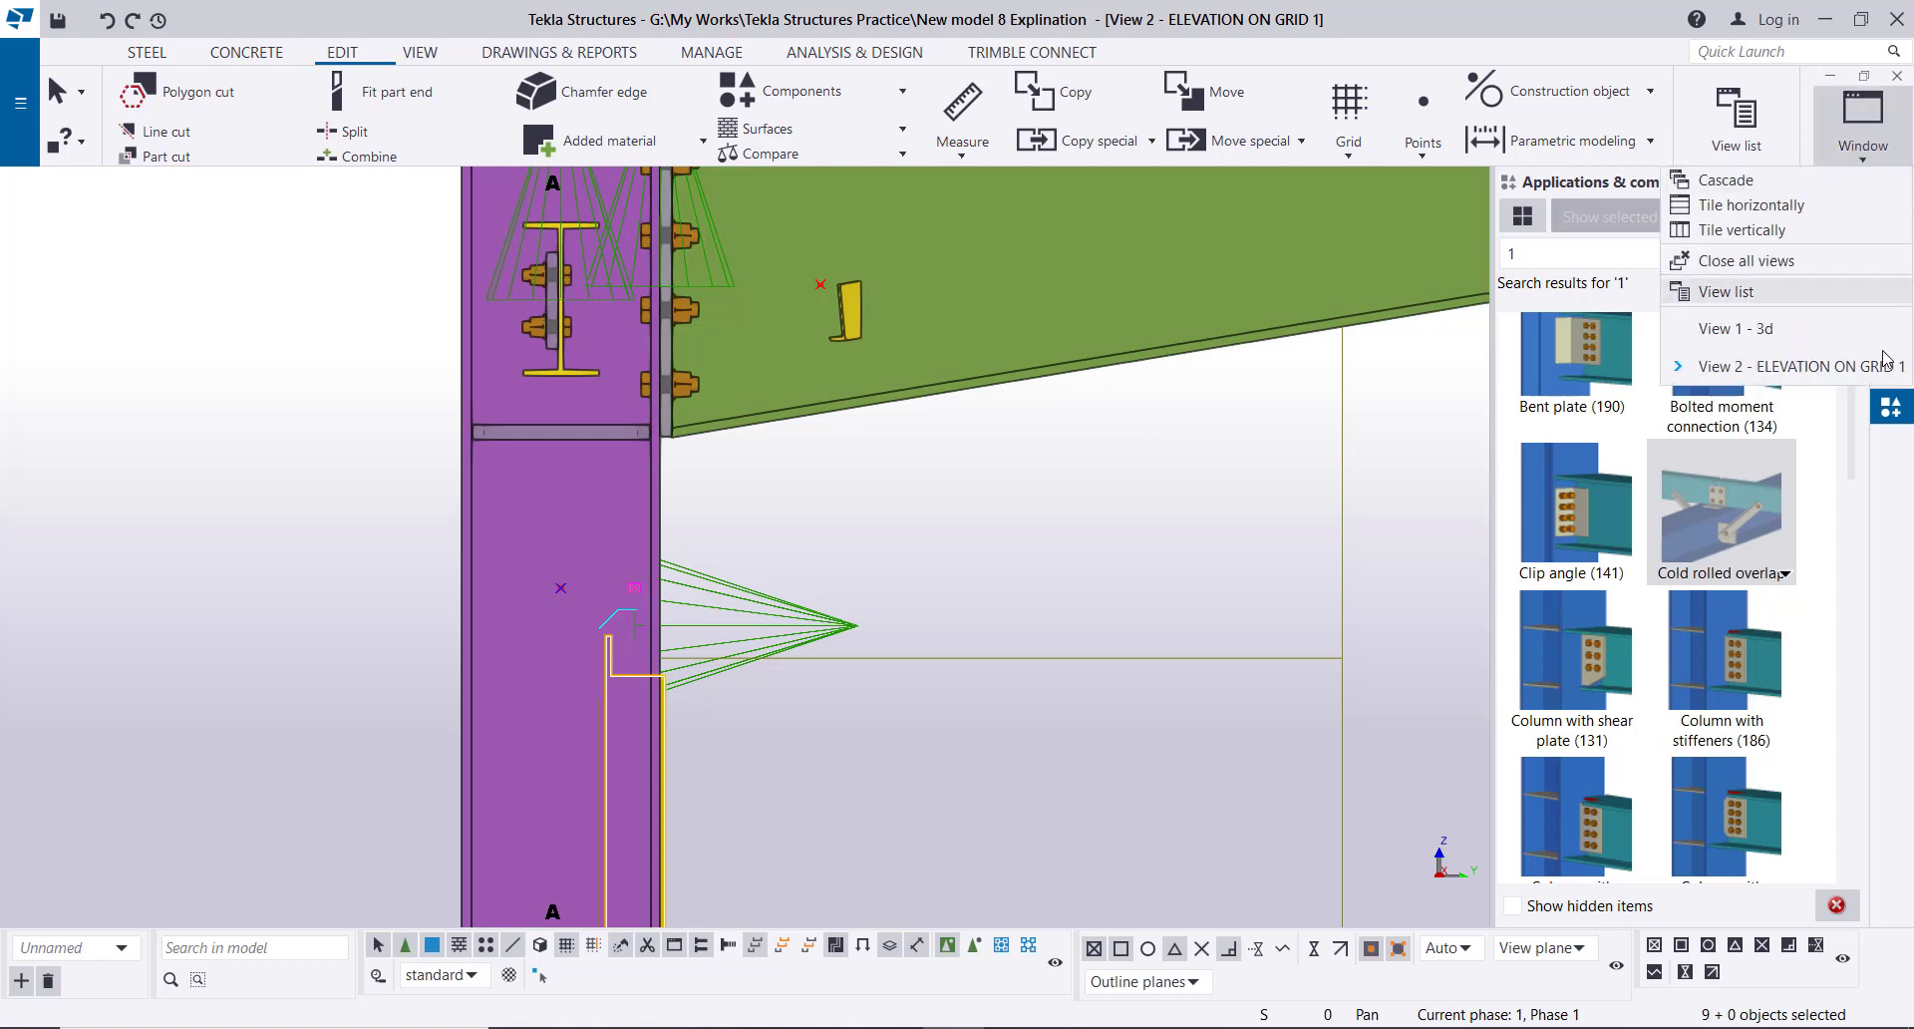
{"action": "left_click", "coordinate": [1755, 329]}
{"action": "scroll", "coordinate": [379, 319], "scroll_direction": "up", "scroll_amount": 10}
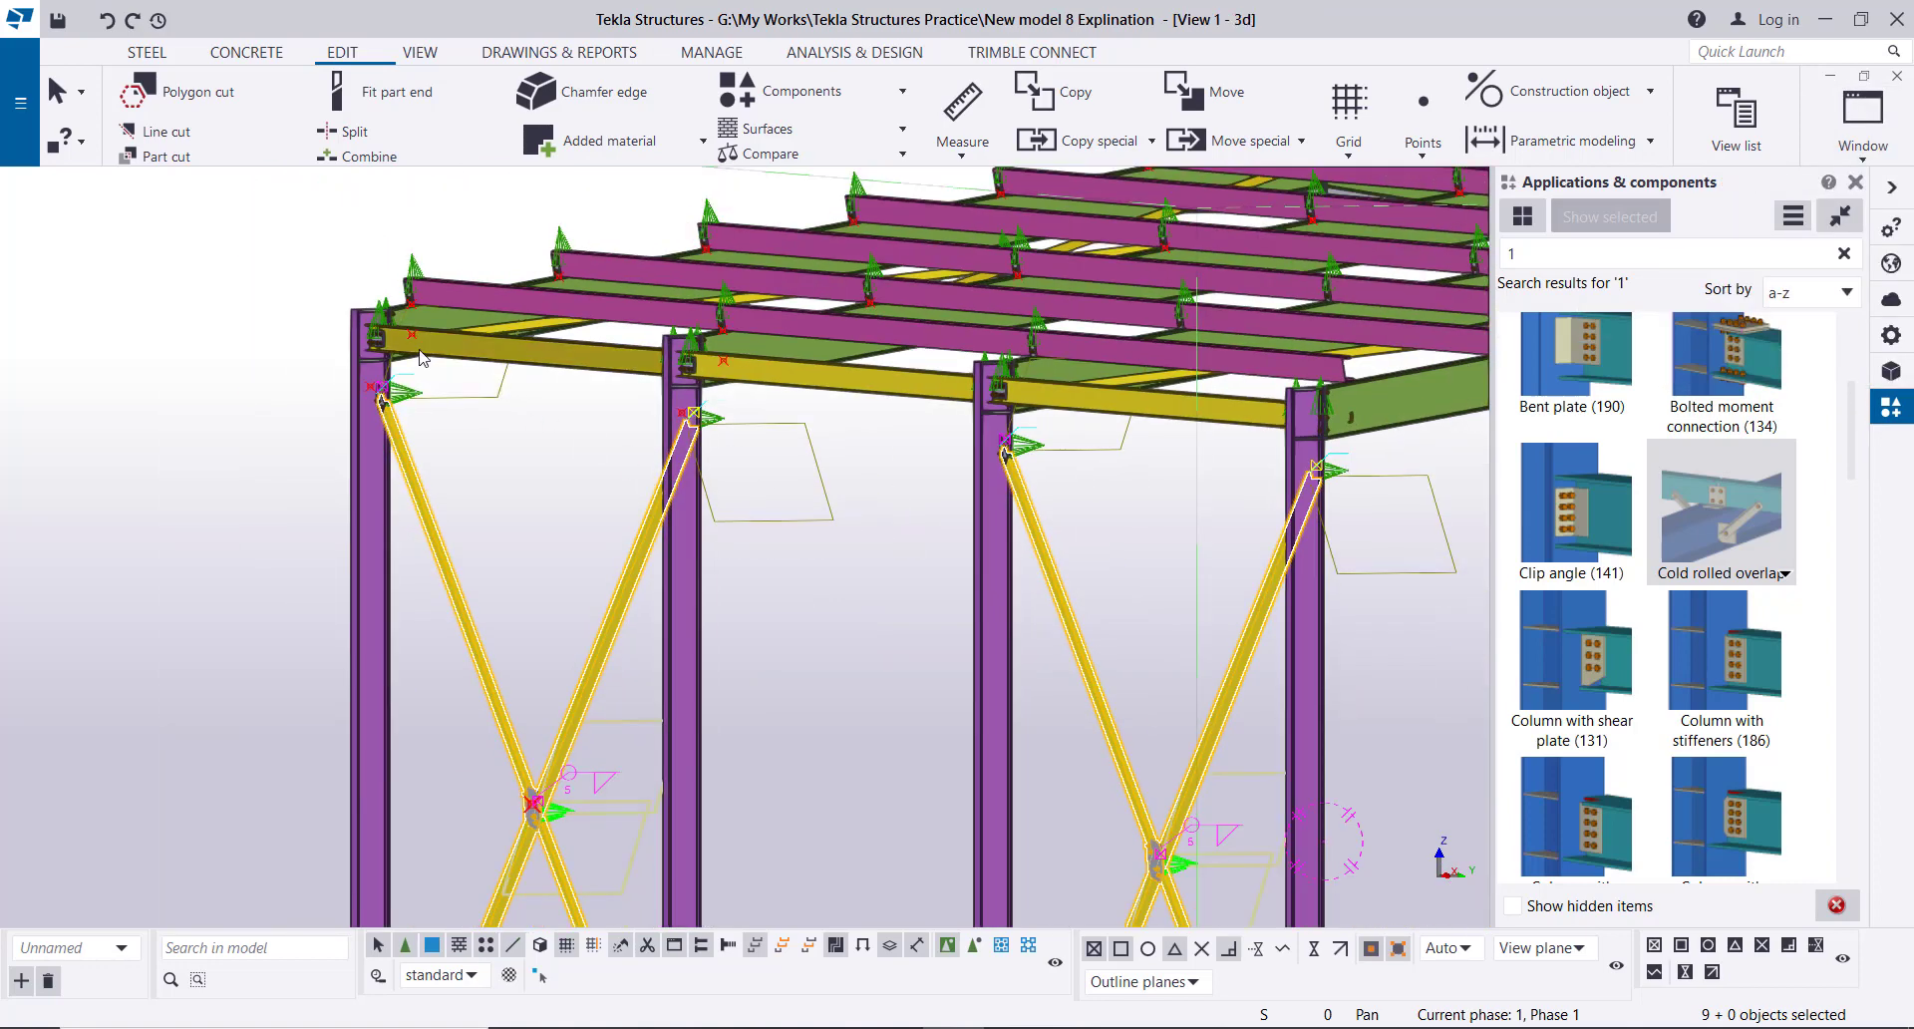
{"action": "left_click", "coordinate": [377, 337]}
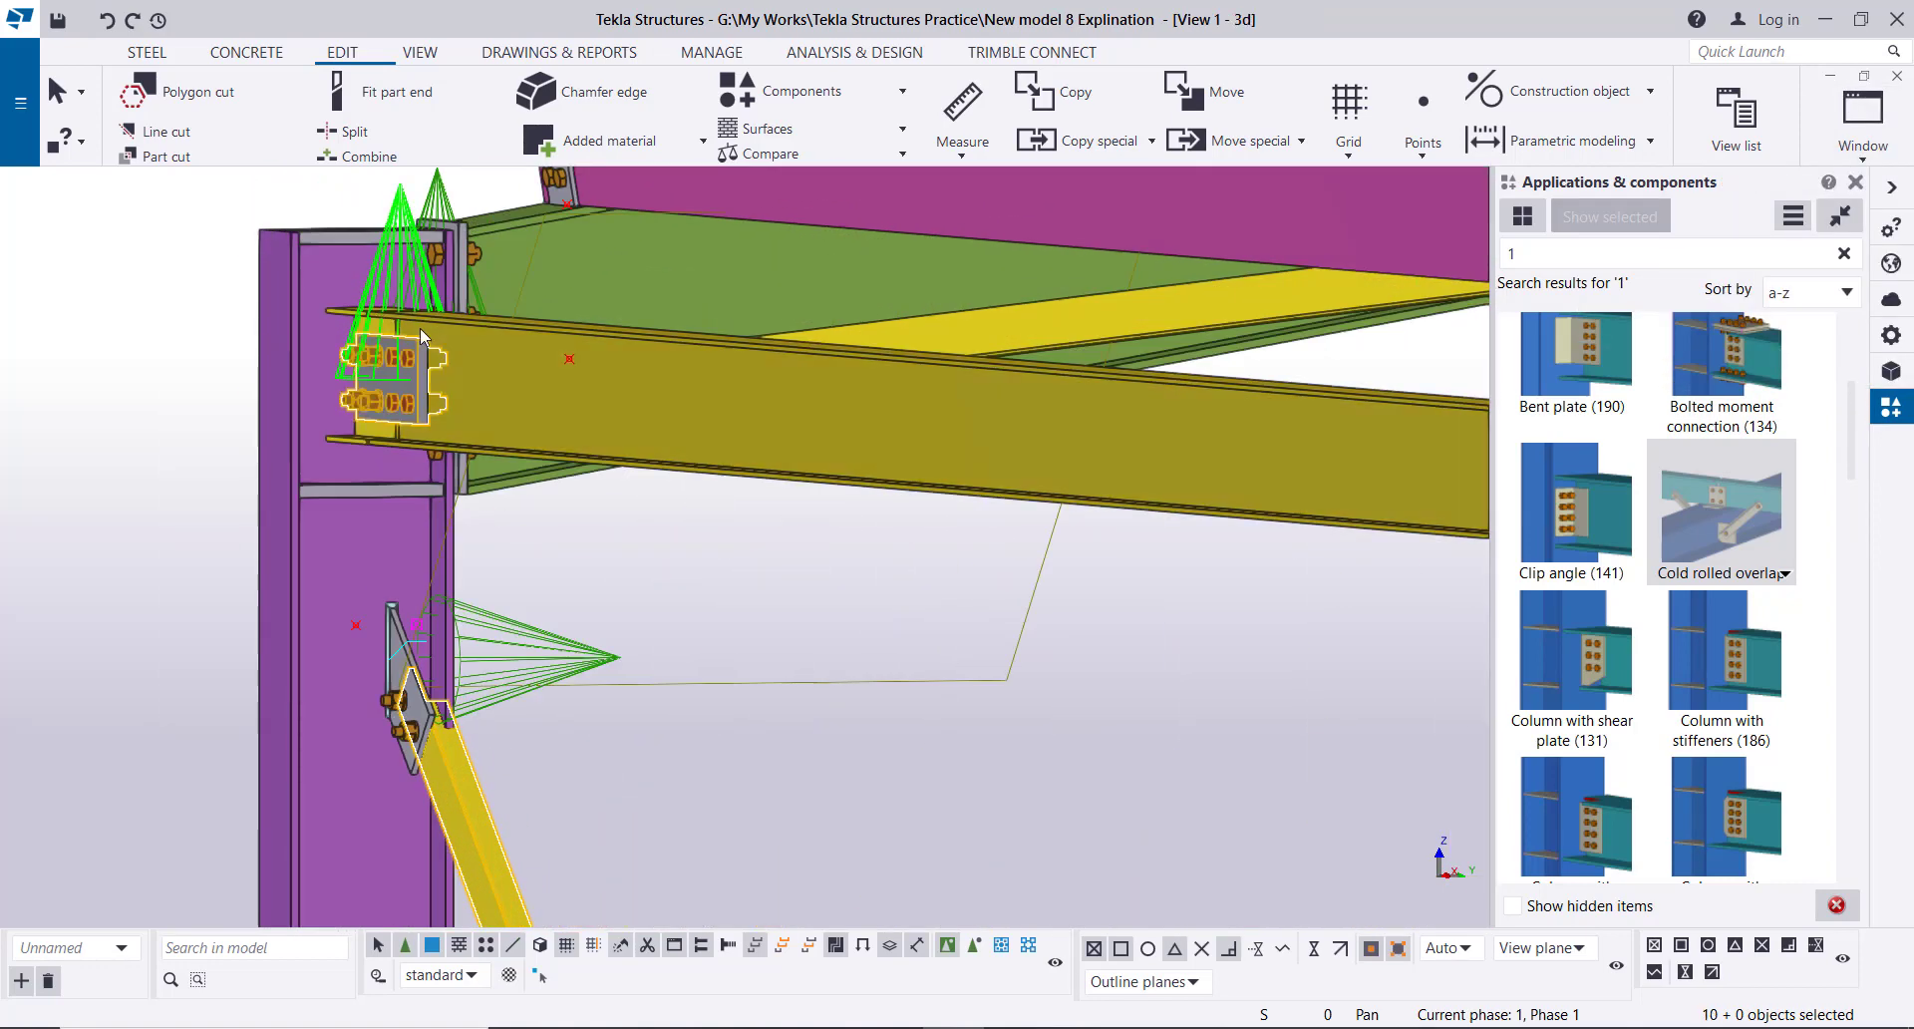
{"action": "scroll", "coordinate": [327, 300], "scroll_direction": "up", "scroll_amount": 4}
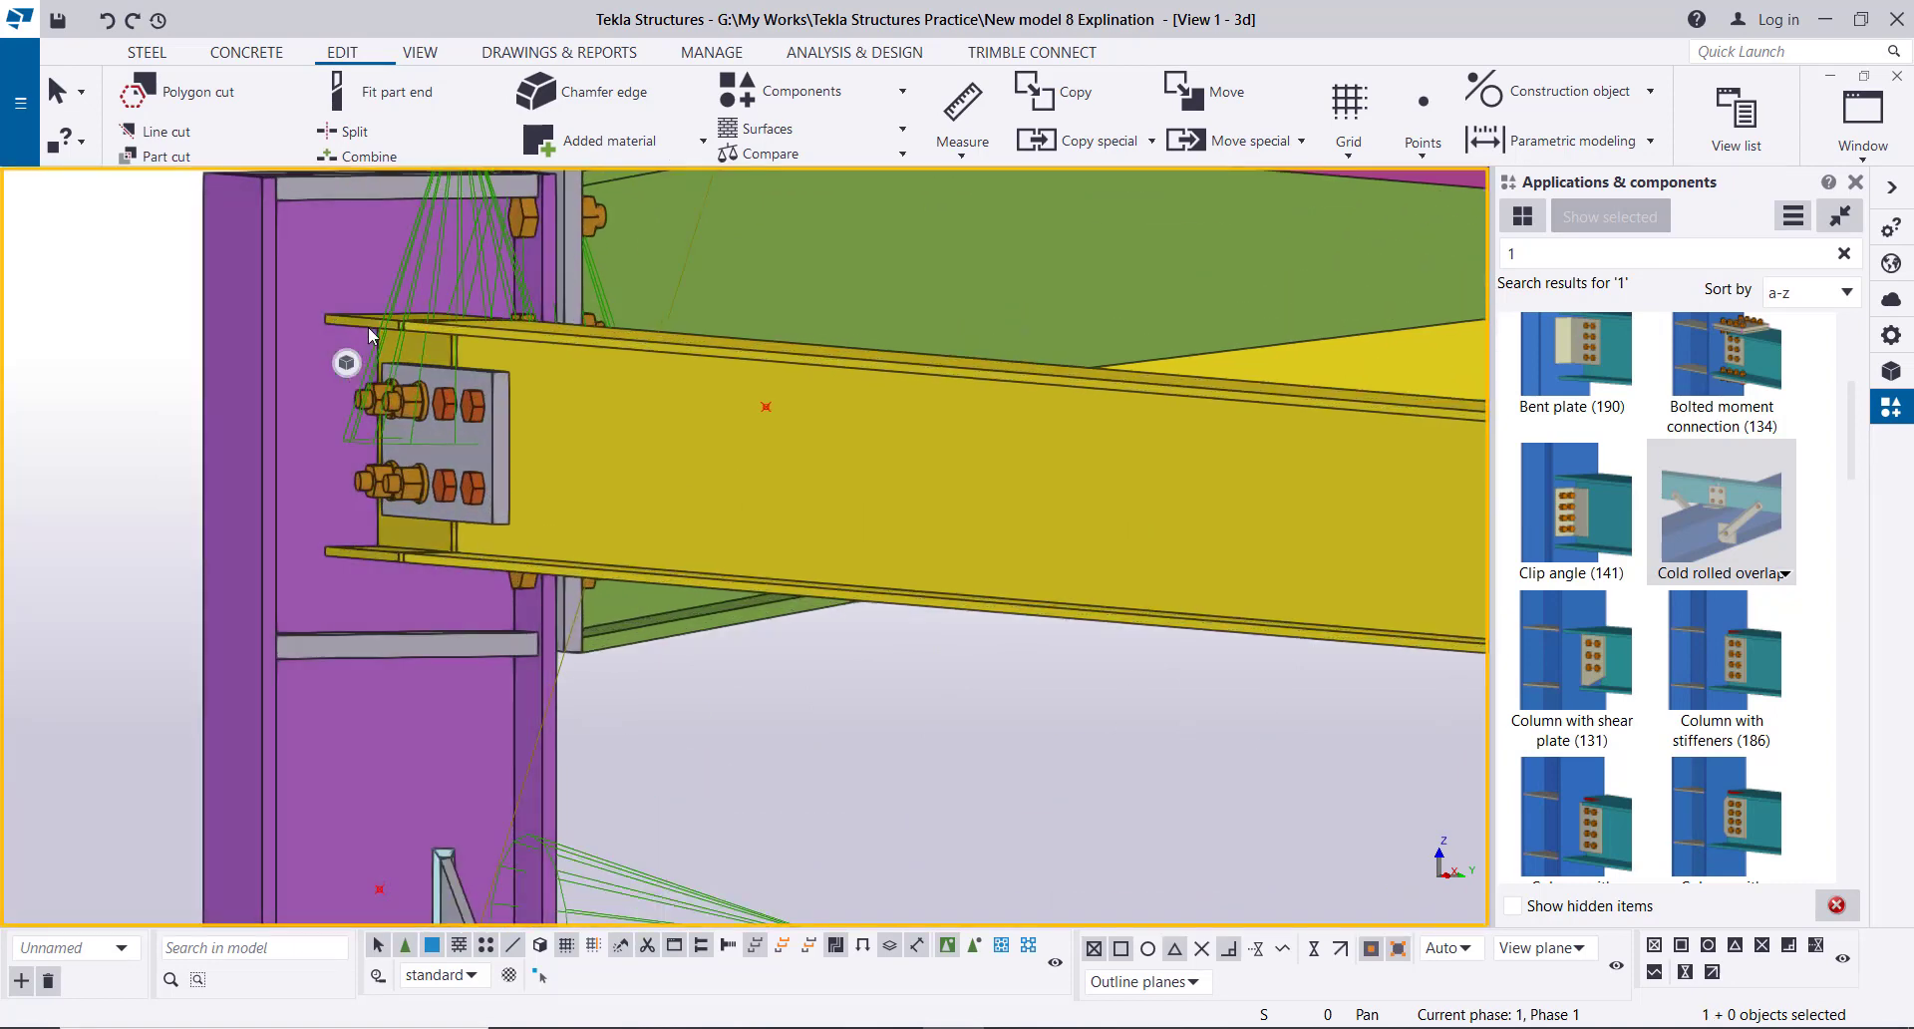
{"action": "left_click", "coordinate": [648, 370]}
{"action": "left_click", "coordinate": [656, 356], "text": "ctrl"}
{"action": "scroll", "coordinate": [281, 361], "scroll_direction": "down", "scroll_amount": 5}
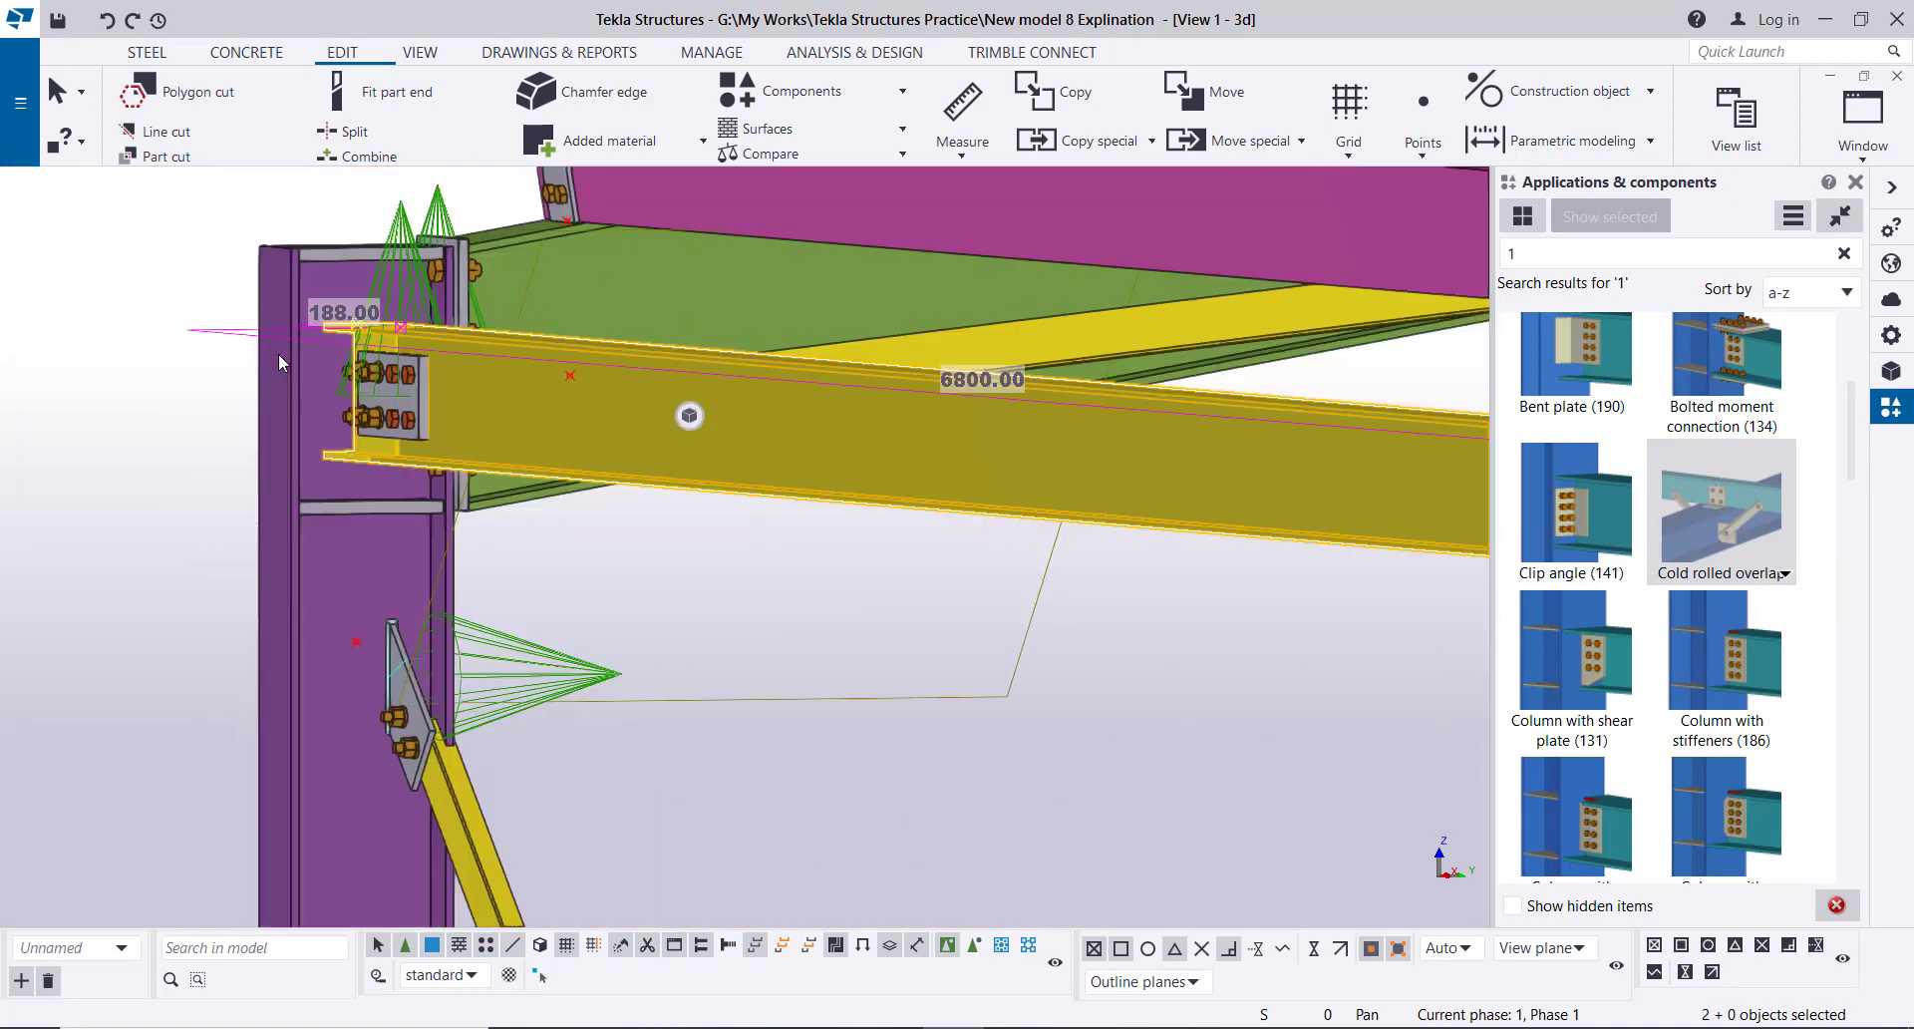
{"action": "middle_click_drag", "start_coordinate": [568, 441], "coordinate": [692, 465], "text": "ctrl"}
{"action": "scroll", "coordinate": [989, 522], "scroll_direction": "down", "scroll_amount": 8}
{"action": "middle_click_drag", "start_coordinate": [491, 438], "coordinate": [828, 455], "text": "ctrl"}
{"action": "scroll", "coordinate": [434, 428], "scroll_direction": "up", "scroll_amount": 4}
{"action": "scroll", "coordinate": [391, 429], "scroll_direction": "up", "scroll_amount": 8}
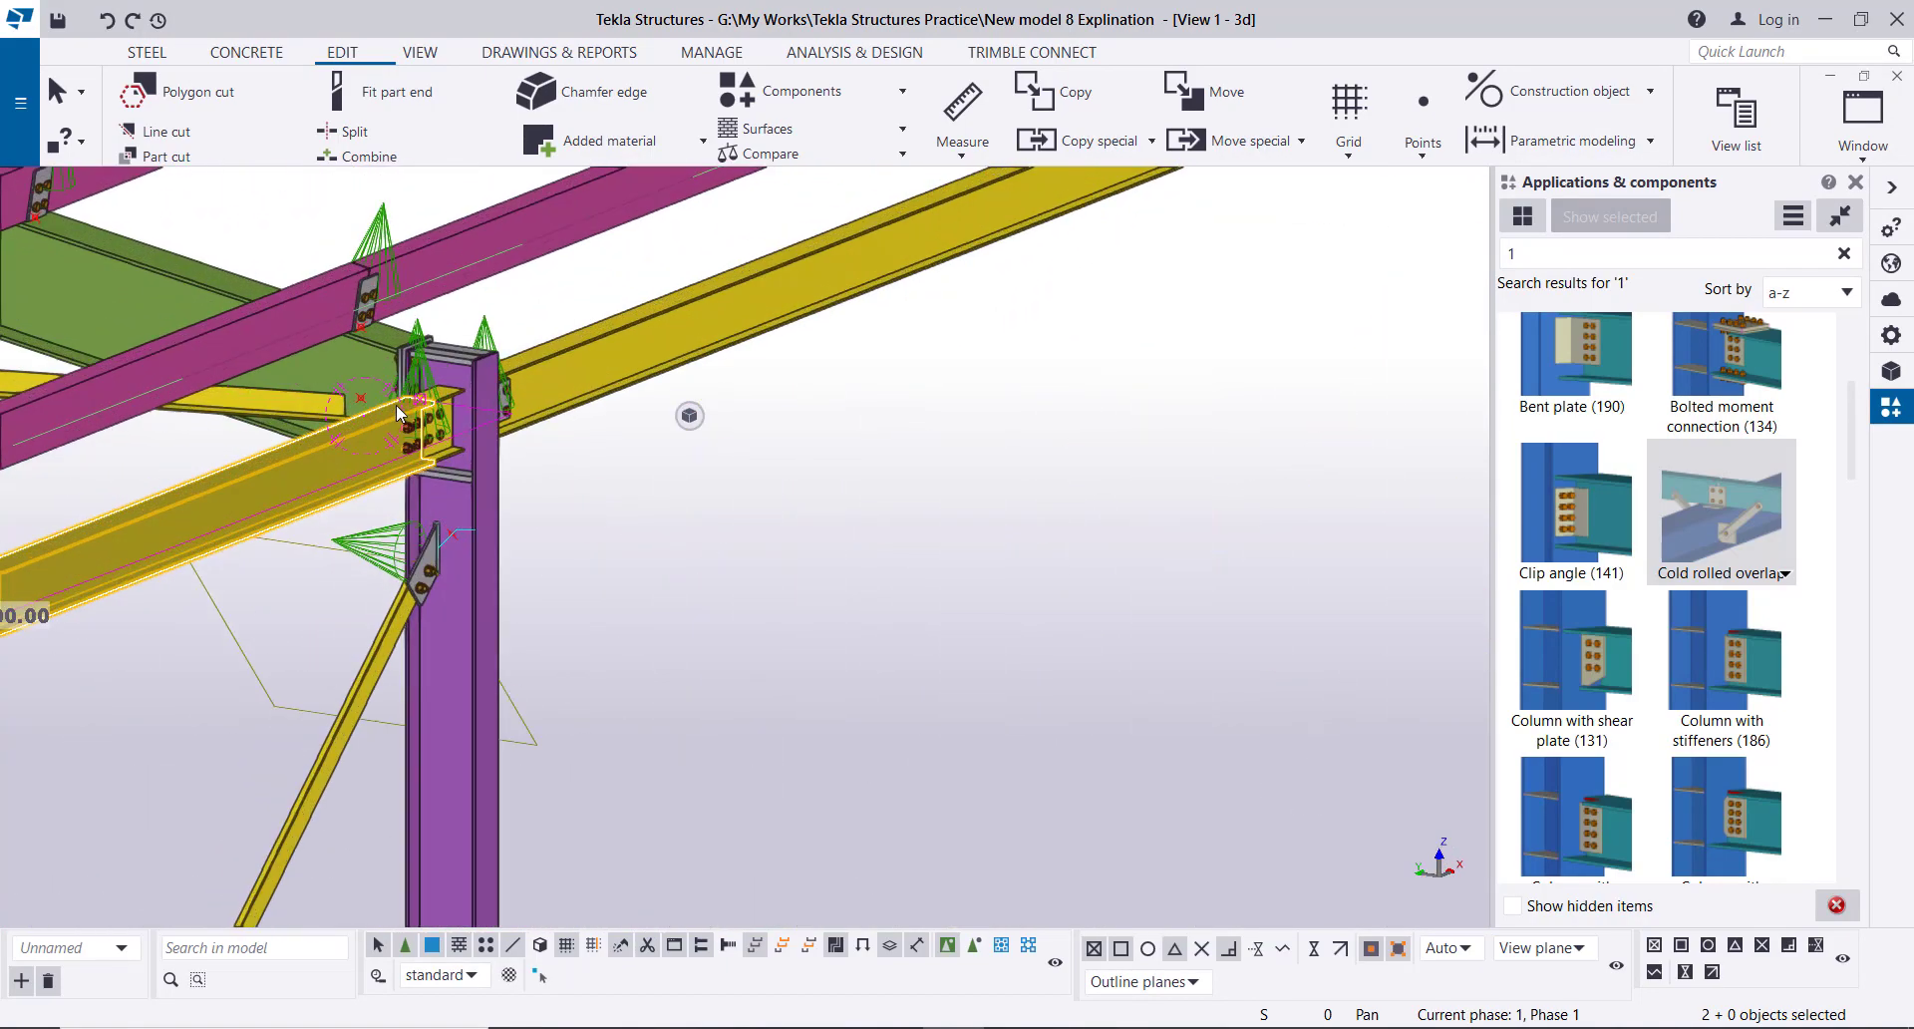
{"action": "left_click", "coordinate": [457, 419], "text": "ctrl"}
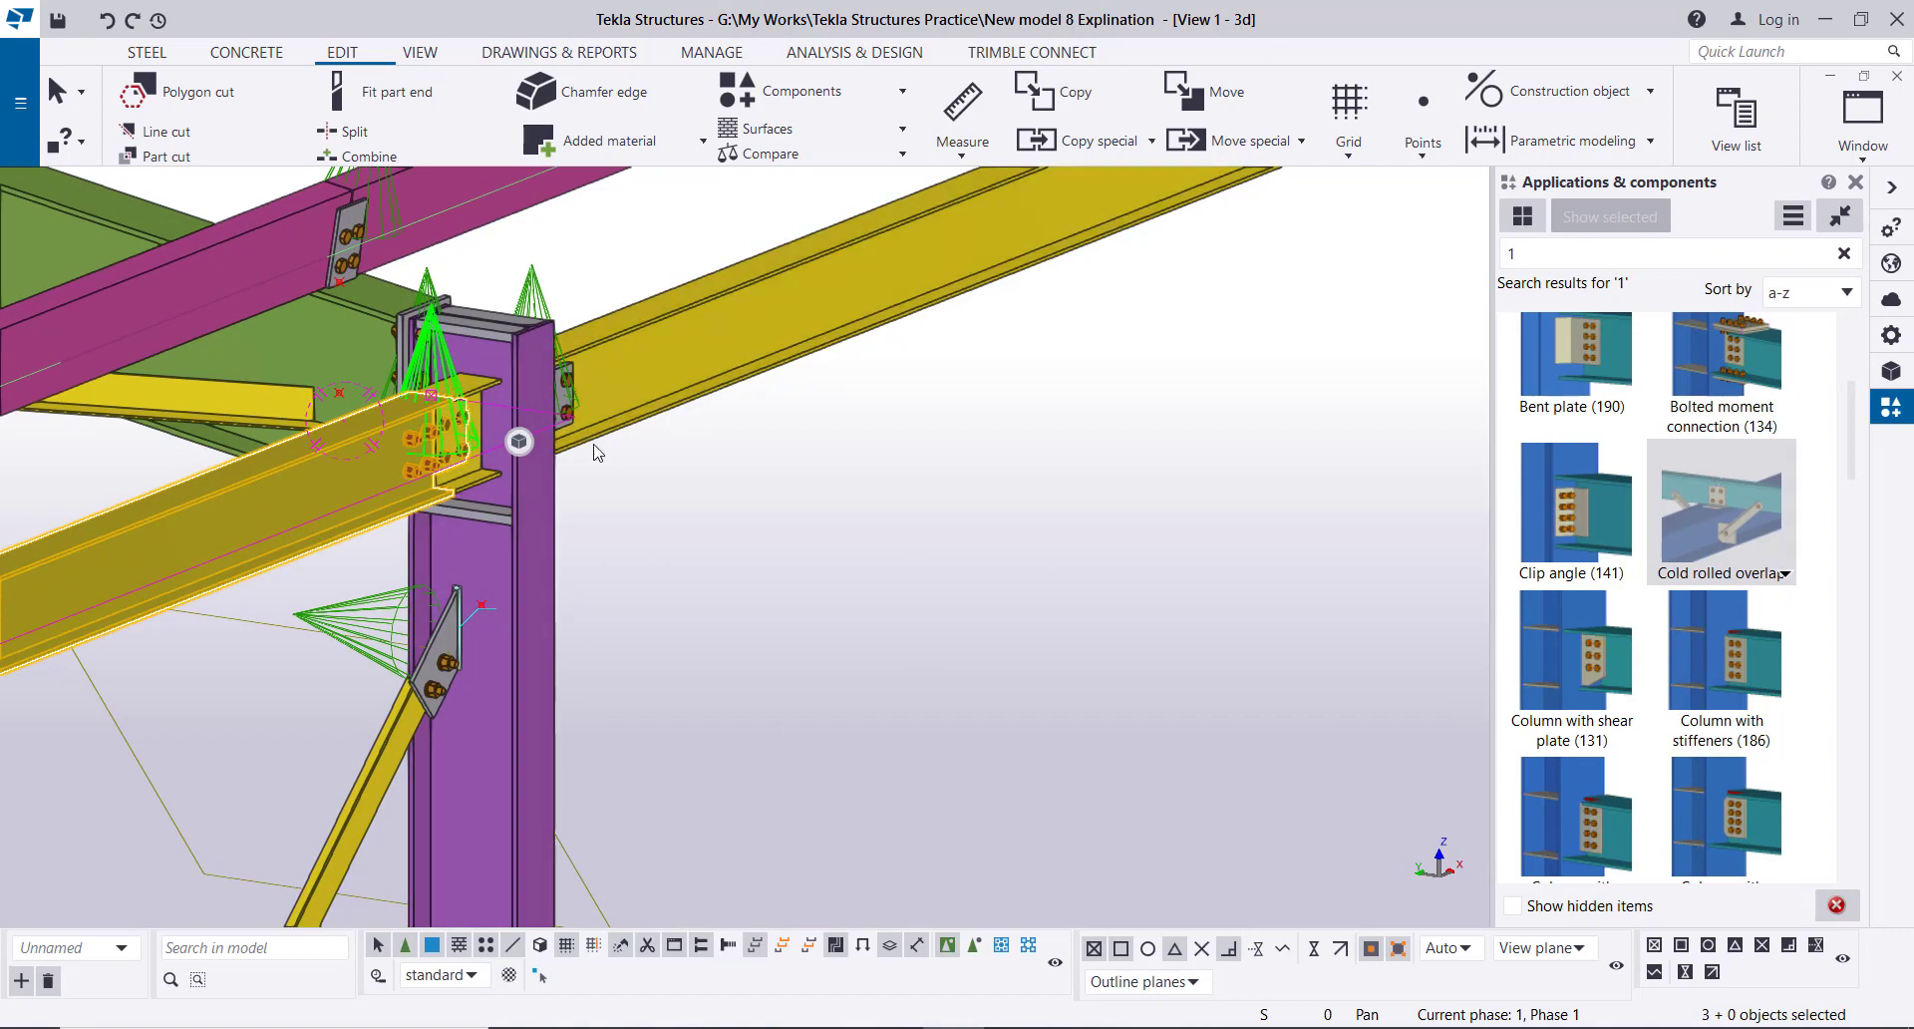
{"action": "left_click", "coordinate": [519, 441]}
{"action": "scroll", "coordinate": [666, 501], "scroll_direction": "down", "scroll_amount": 12}
{"action": "scroll", "coordinate": [666, 501], "scroll_direction": "down", "scroll_amount": 3}
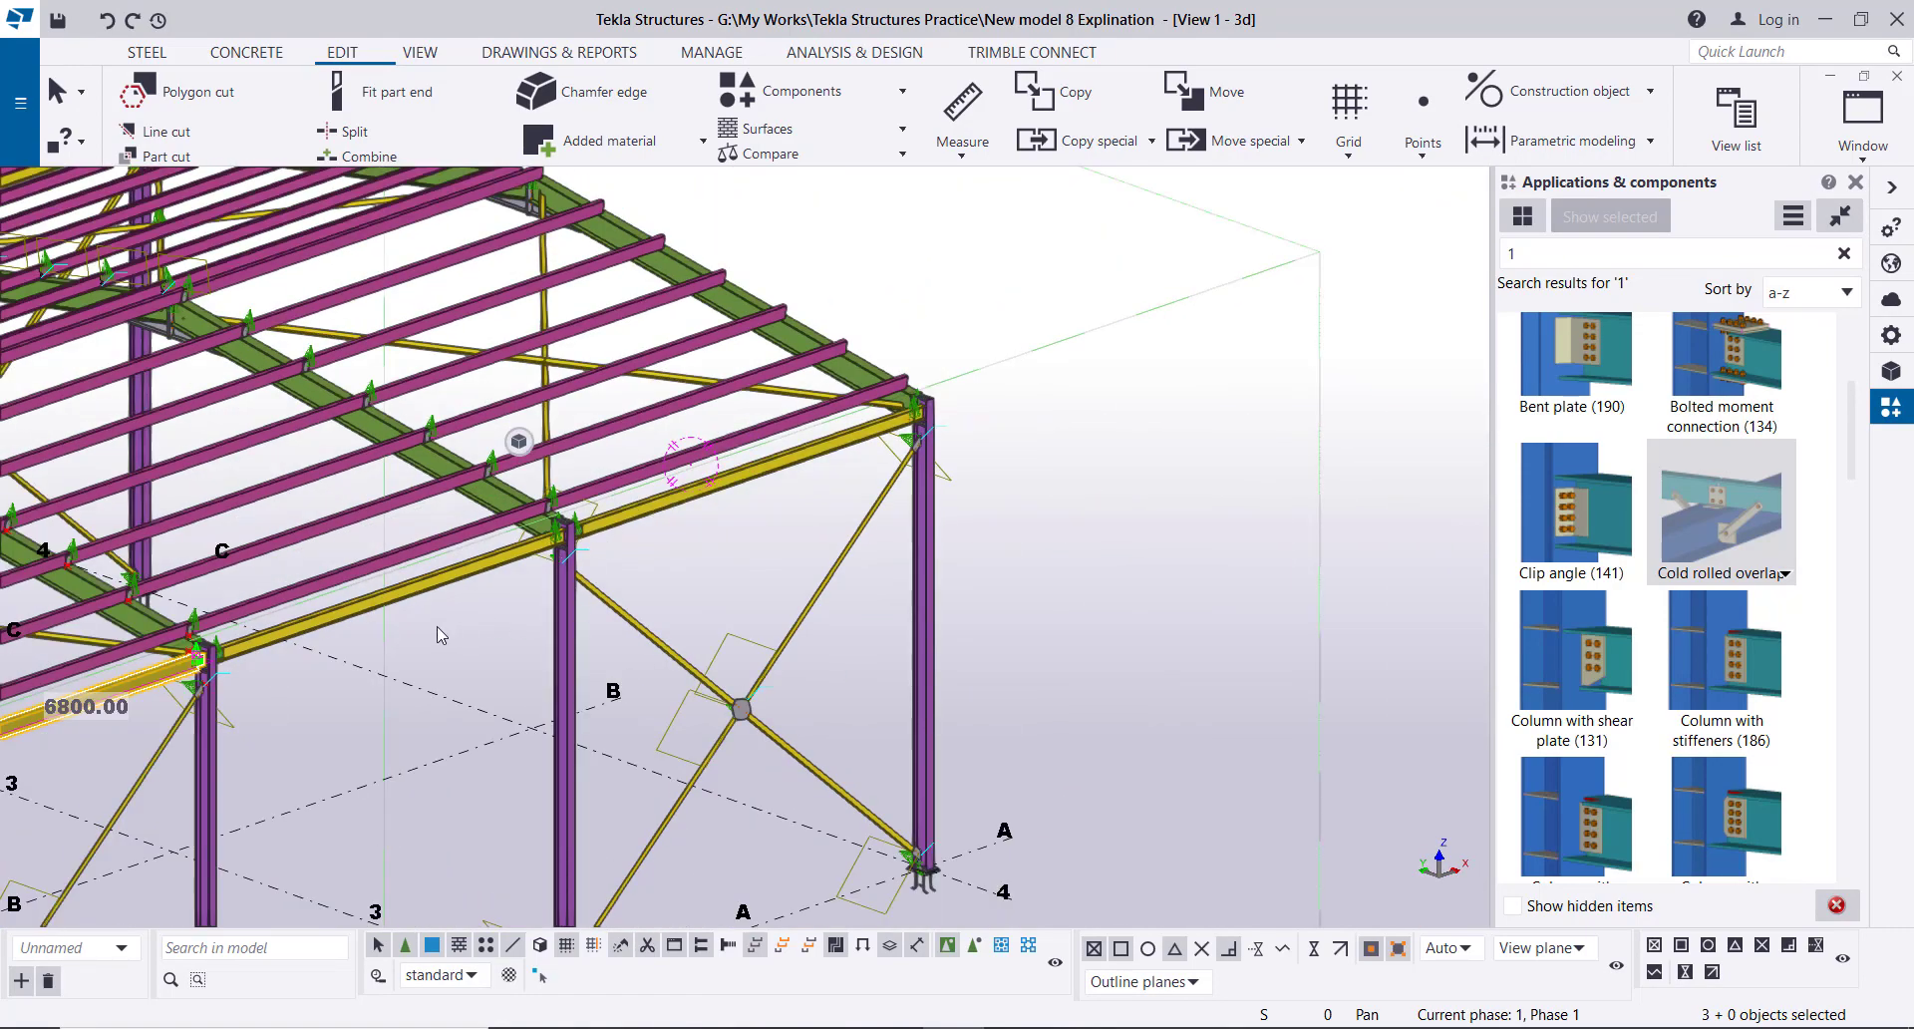
{"action": "left_click", "coordinate": [312, 623]}
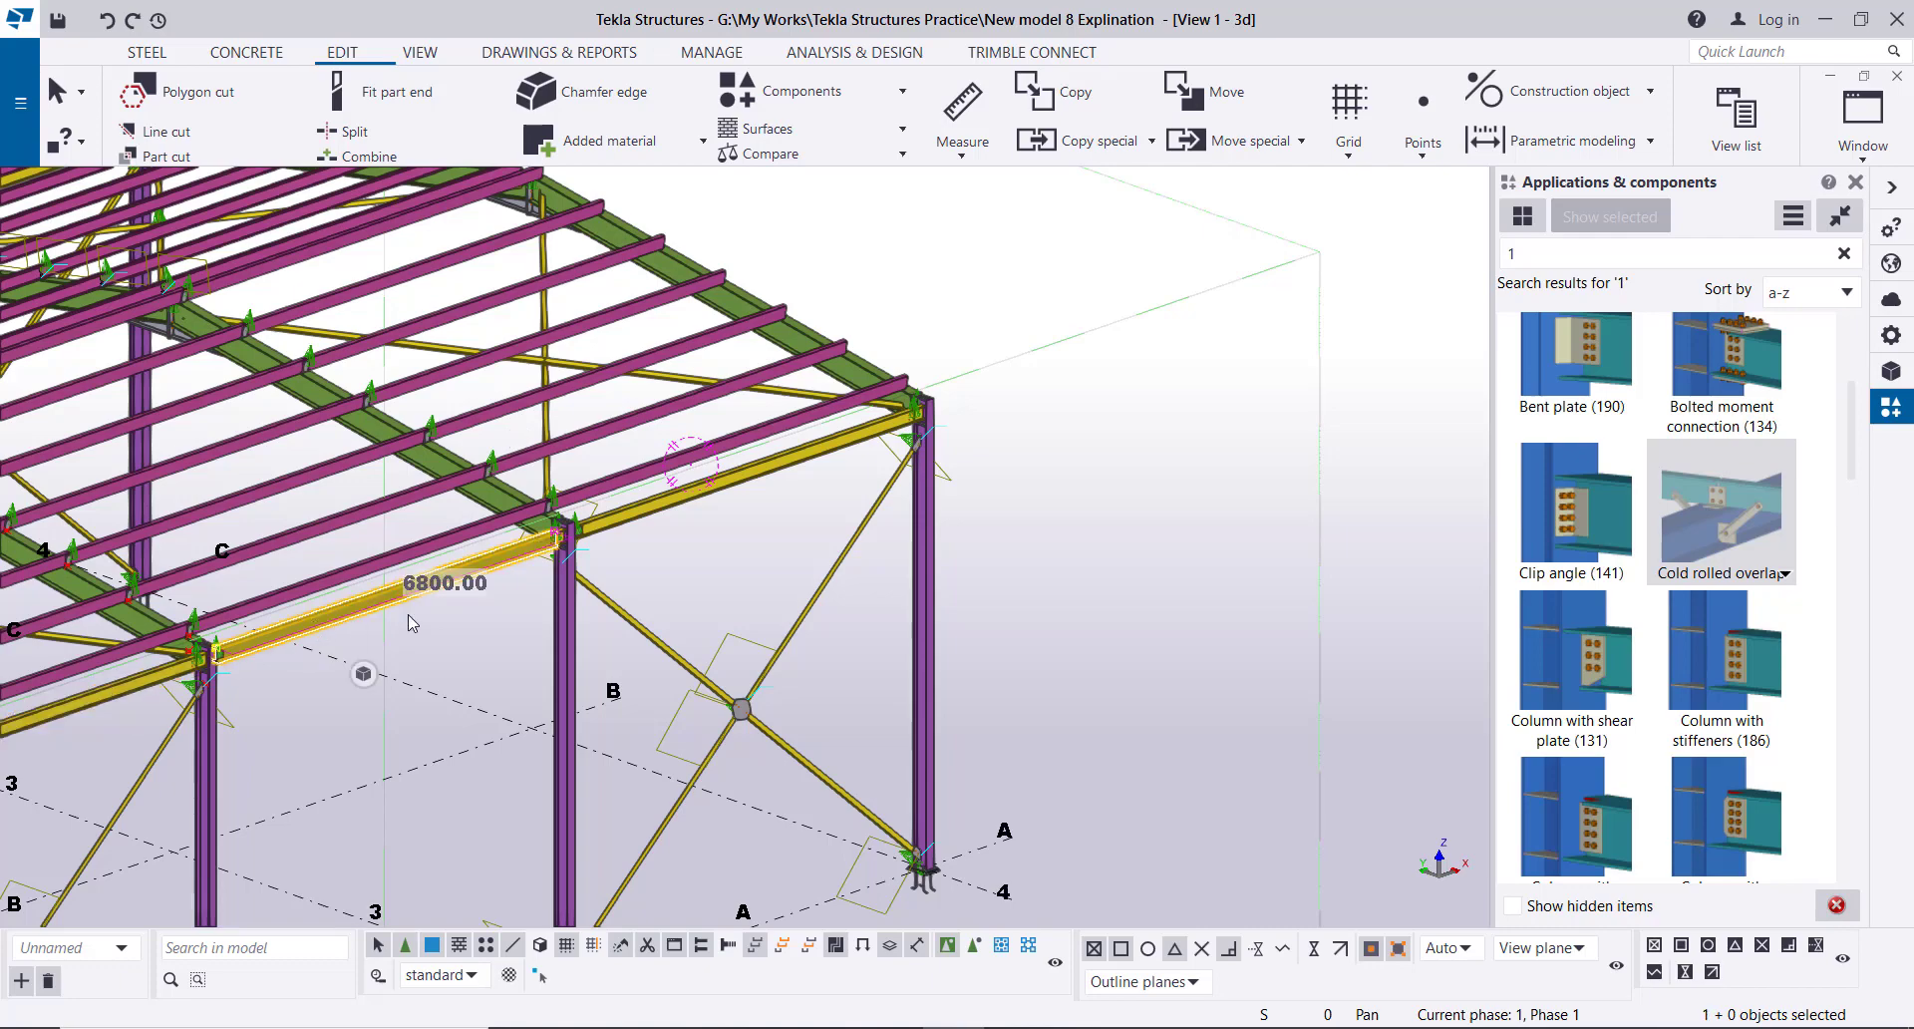
- Select the eaves beams on grid A between grids 1 and 3, with the short beam pieces at the columns on grids 1 and 2
{"action": "scroll", "coordinate": [572, 659], "scroll_direction": "down", "scroll_amount": 5}
{"action": "middle_click_drag", "start_coordinate": [487, 658], "coordinate": [363, 589], "text": "ctrl"}
{"action": "scroll", "coordinate": [285, 474], "scroll_direction": "up", "scroll_amount": 5}
{"action": "left_click", "coordinate": [228, 513]}
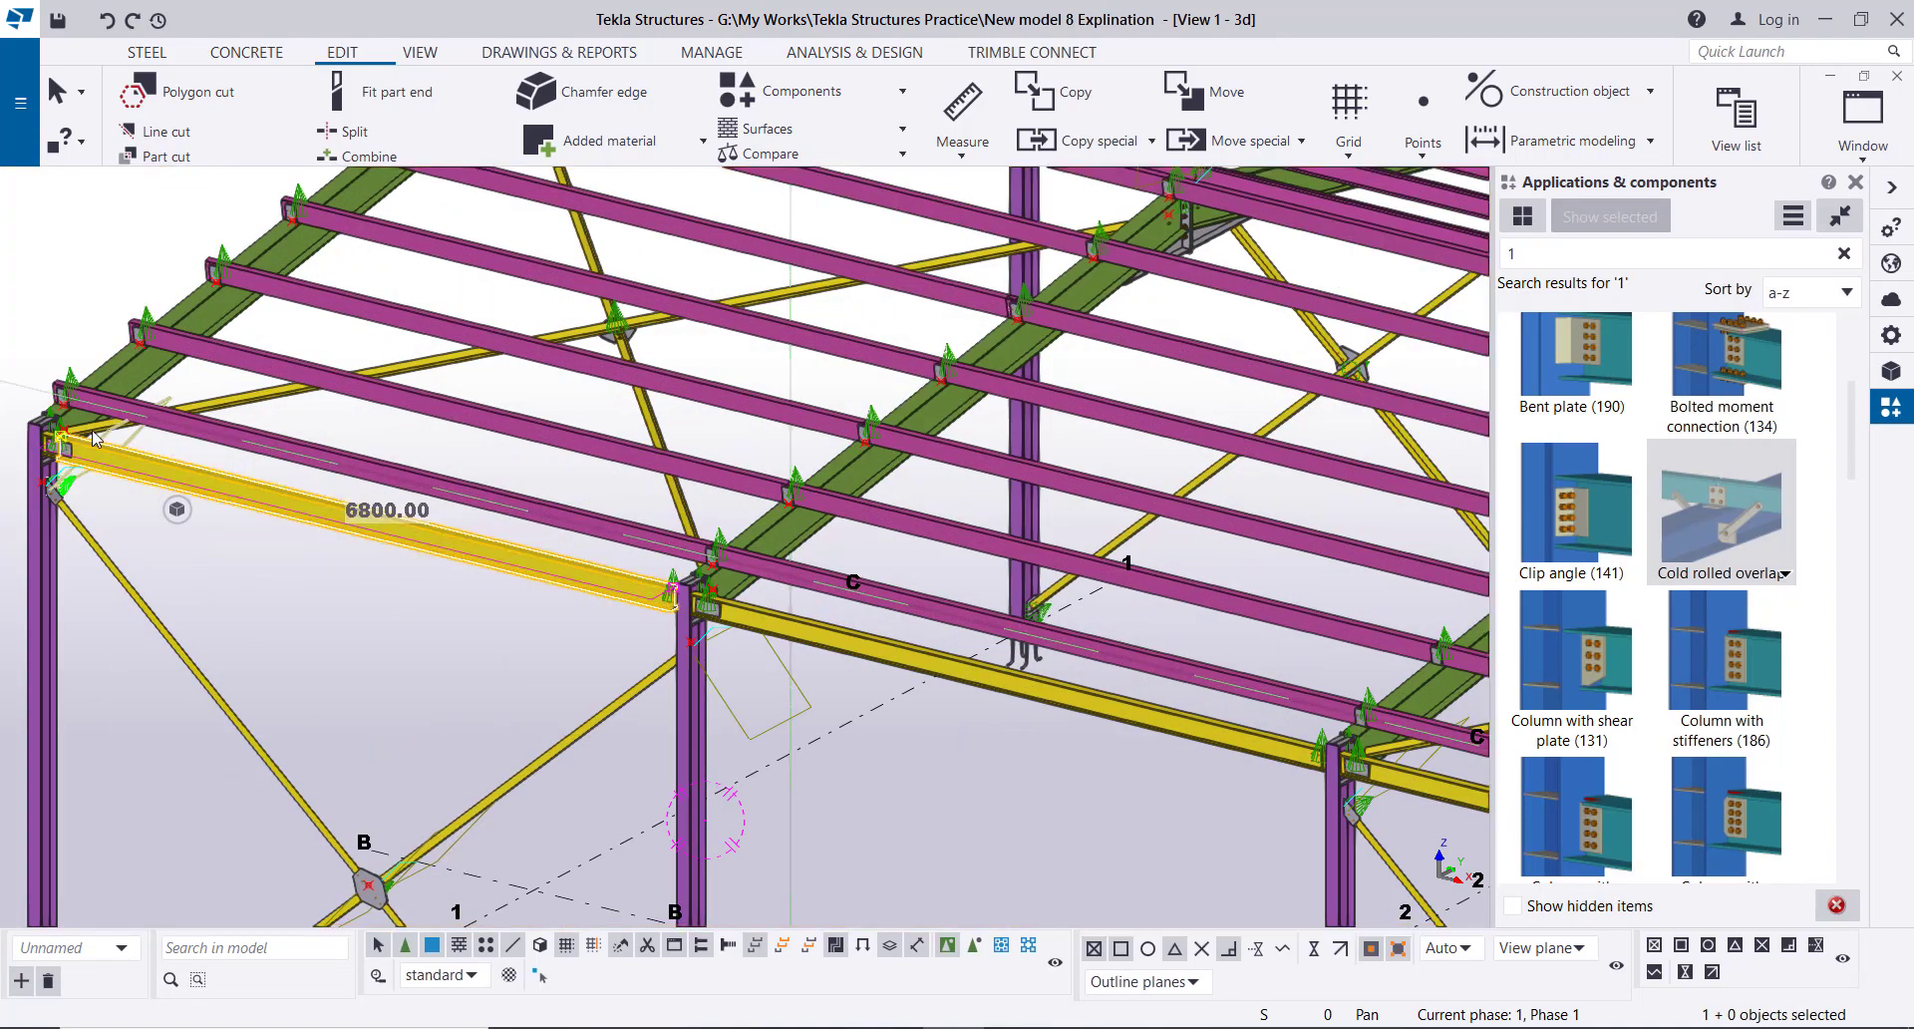
{"action": "scroll", "coordinate": [127, 465], "scroll_direction": "up", "scroll_amount": 5}
{"action": "scroll", "coordinate": [95, 434], "scroll_direction": "down", "scroll_amount": 8}
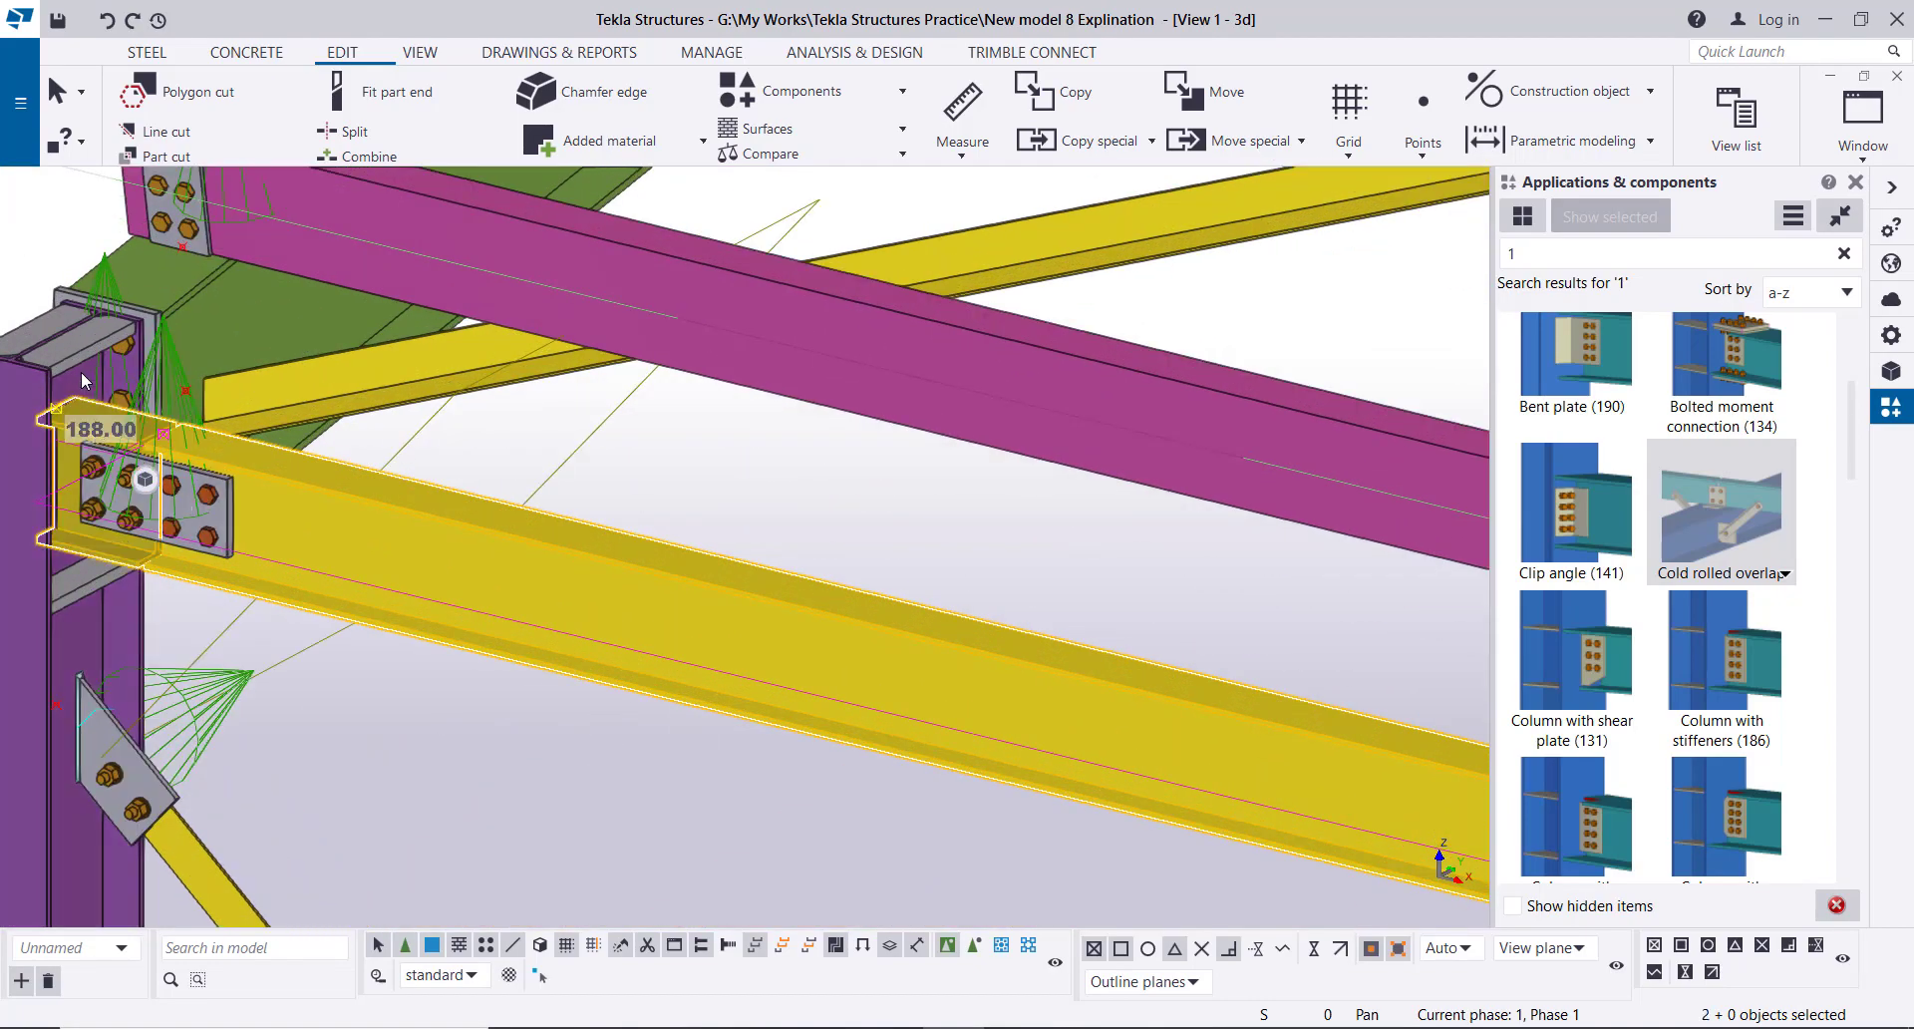
{"action": "scroll", "coordinate": [811, 586], "scroll_direction": "up", "scroll_amount": 8}
{"action": "scroll", "coordinate": [812, 590], "scroll_direction": "up", "scroll_amount": 2}
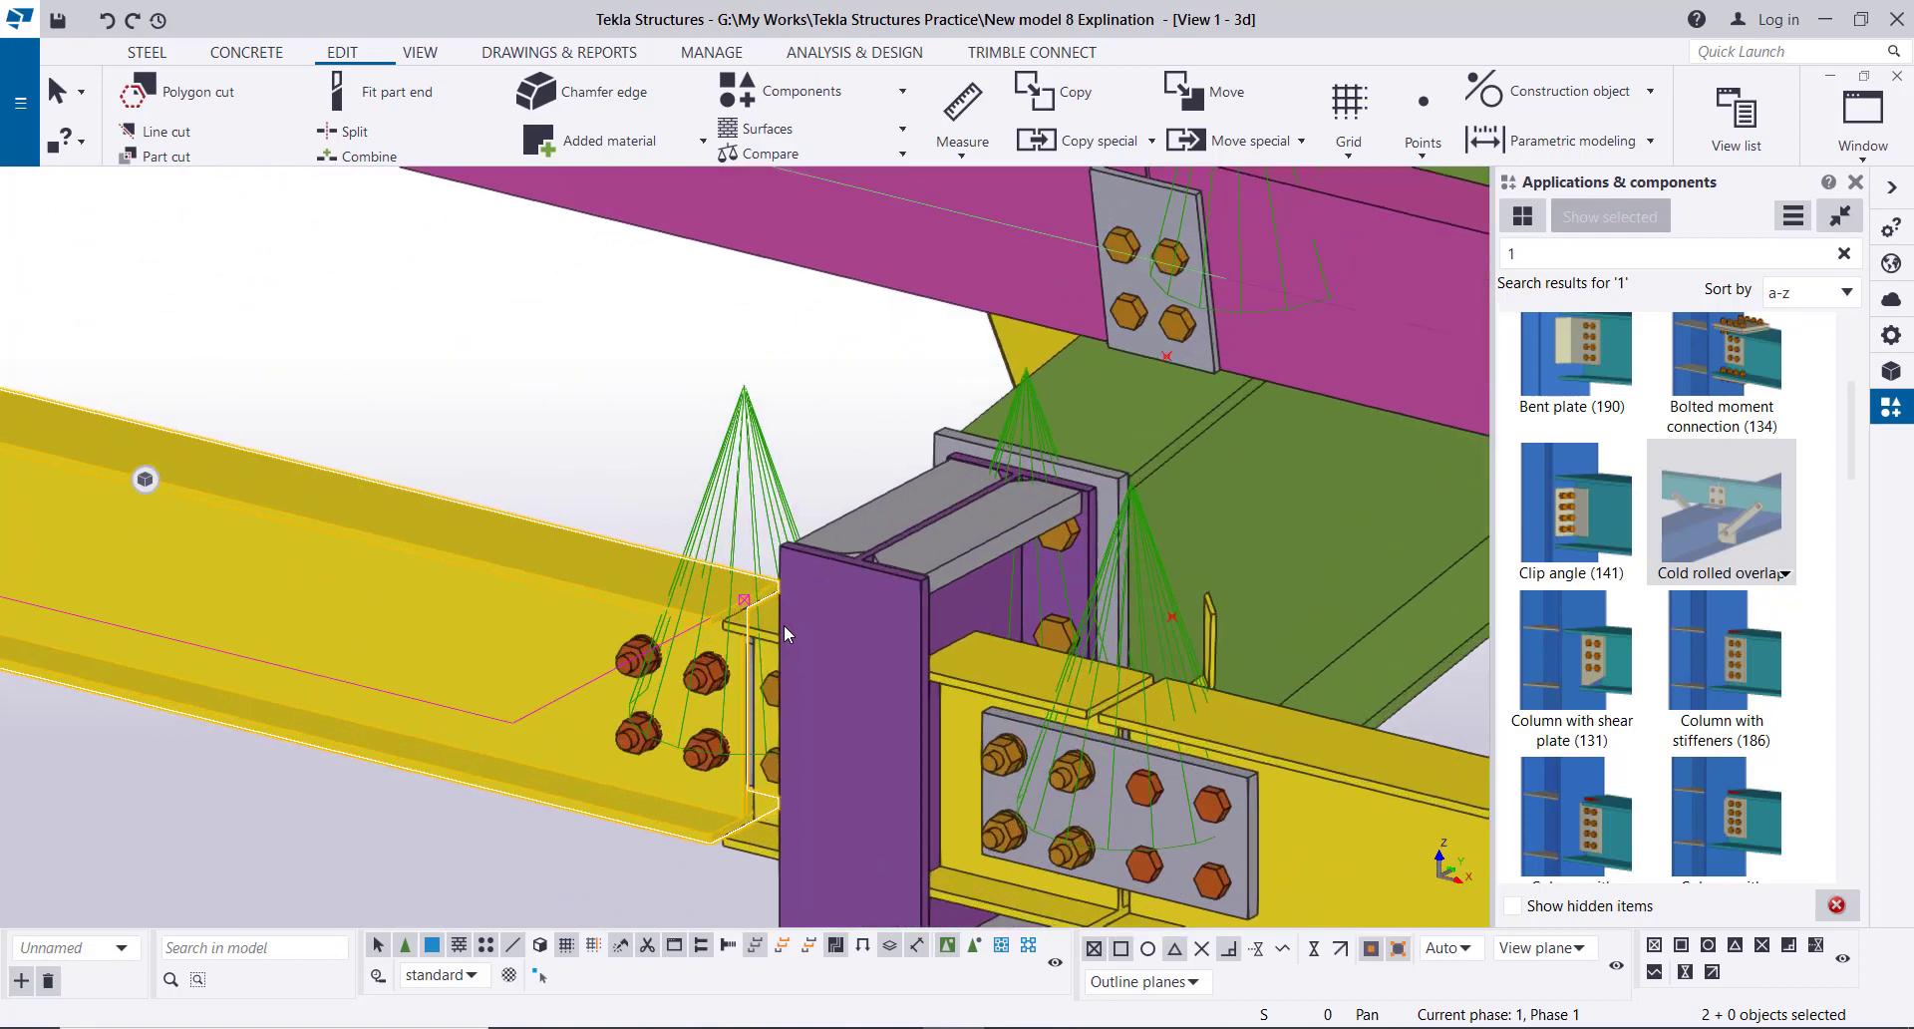
{"action": "left_click", "coordinate": [811, 590], "text": "shift"}
{"action": "scroll", "coordinate": [522, 528], "scroll_direction": "down", "scroll_amount": 1}
{"action": "scroll", "coordinate": [522, 528], "scroll_direction": "down", "scroll_amount": 3}
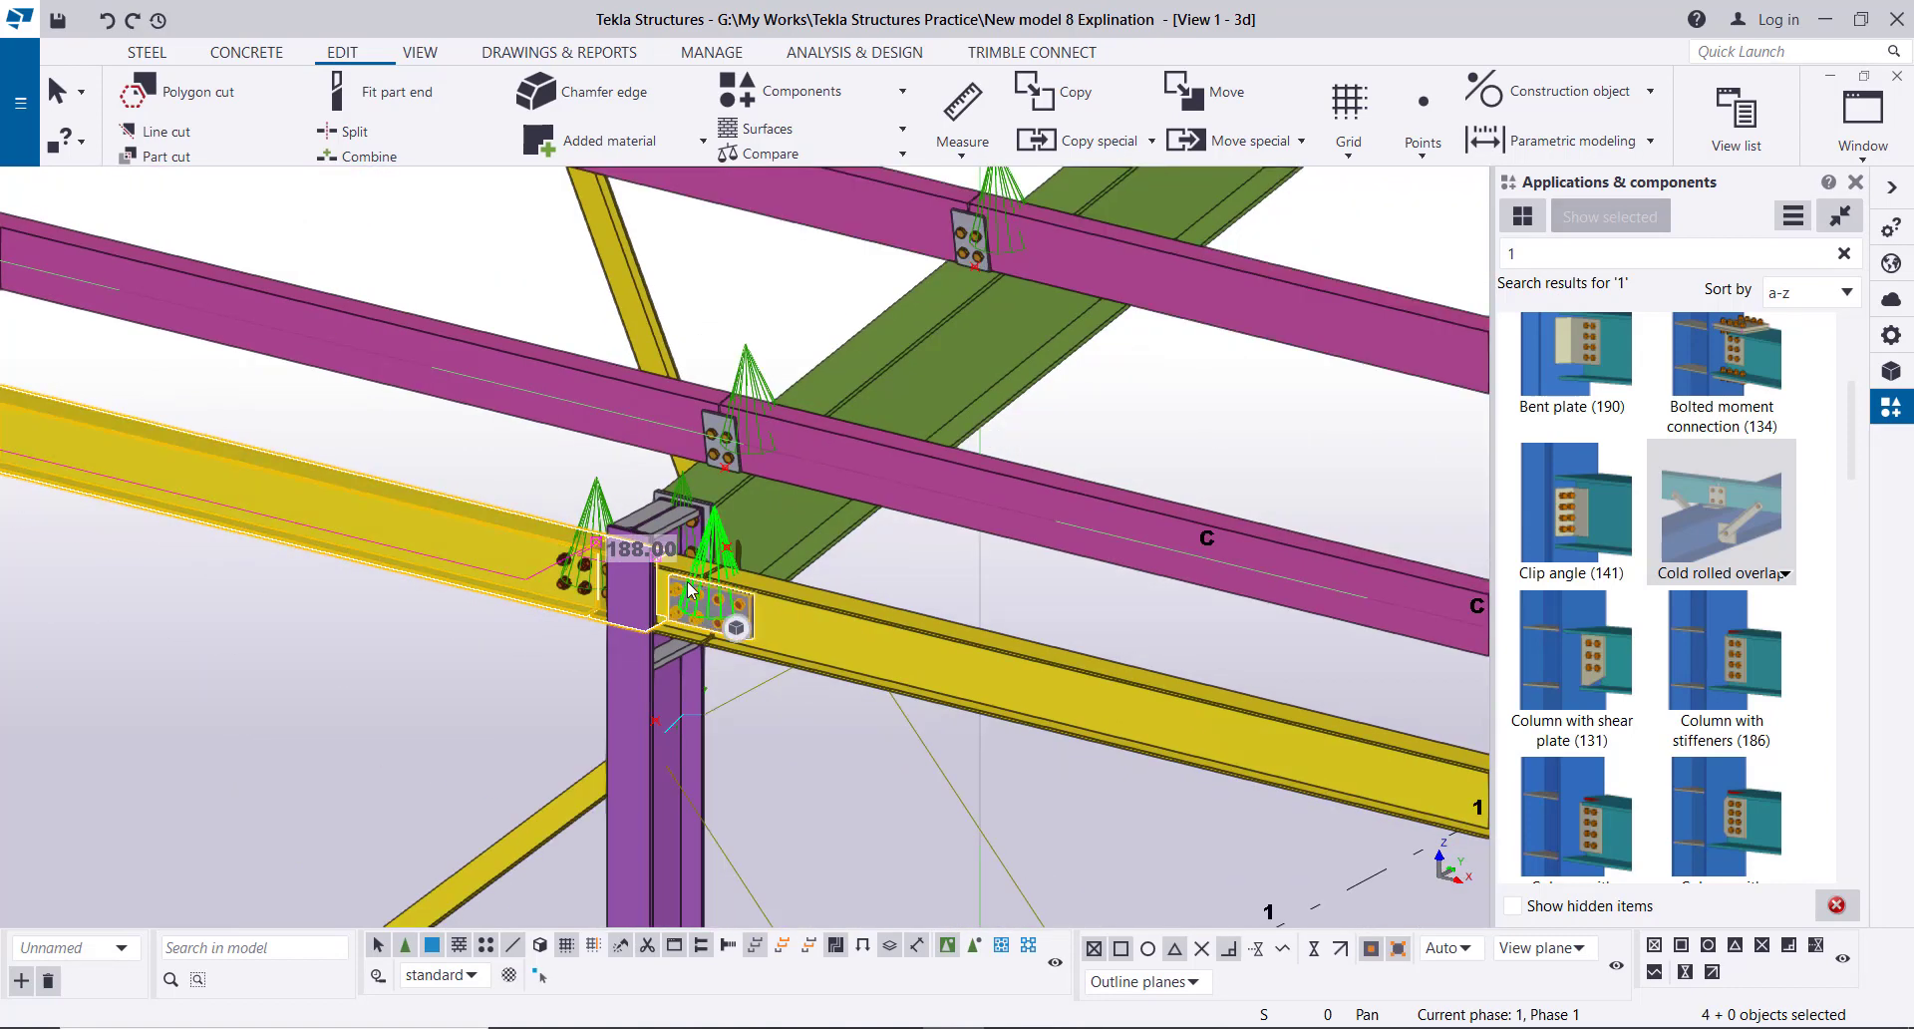
{"action": "left_click", "coordinate": [720, 601], "text": "shift"}
{"action": "left_click", "coordinate": [830, 619], "text": "shift"}
{"action": "scroll", "coordinate": [489, 551], "scroll_direction": "down", "scroll_amount": 4}
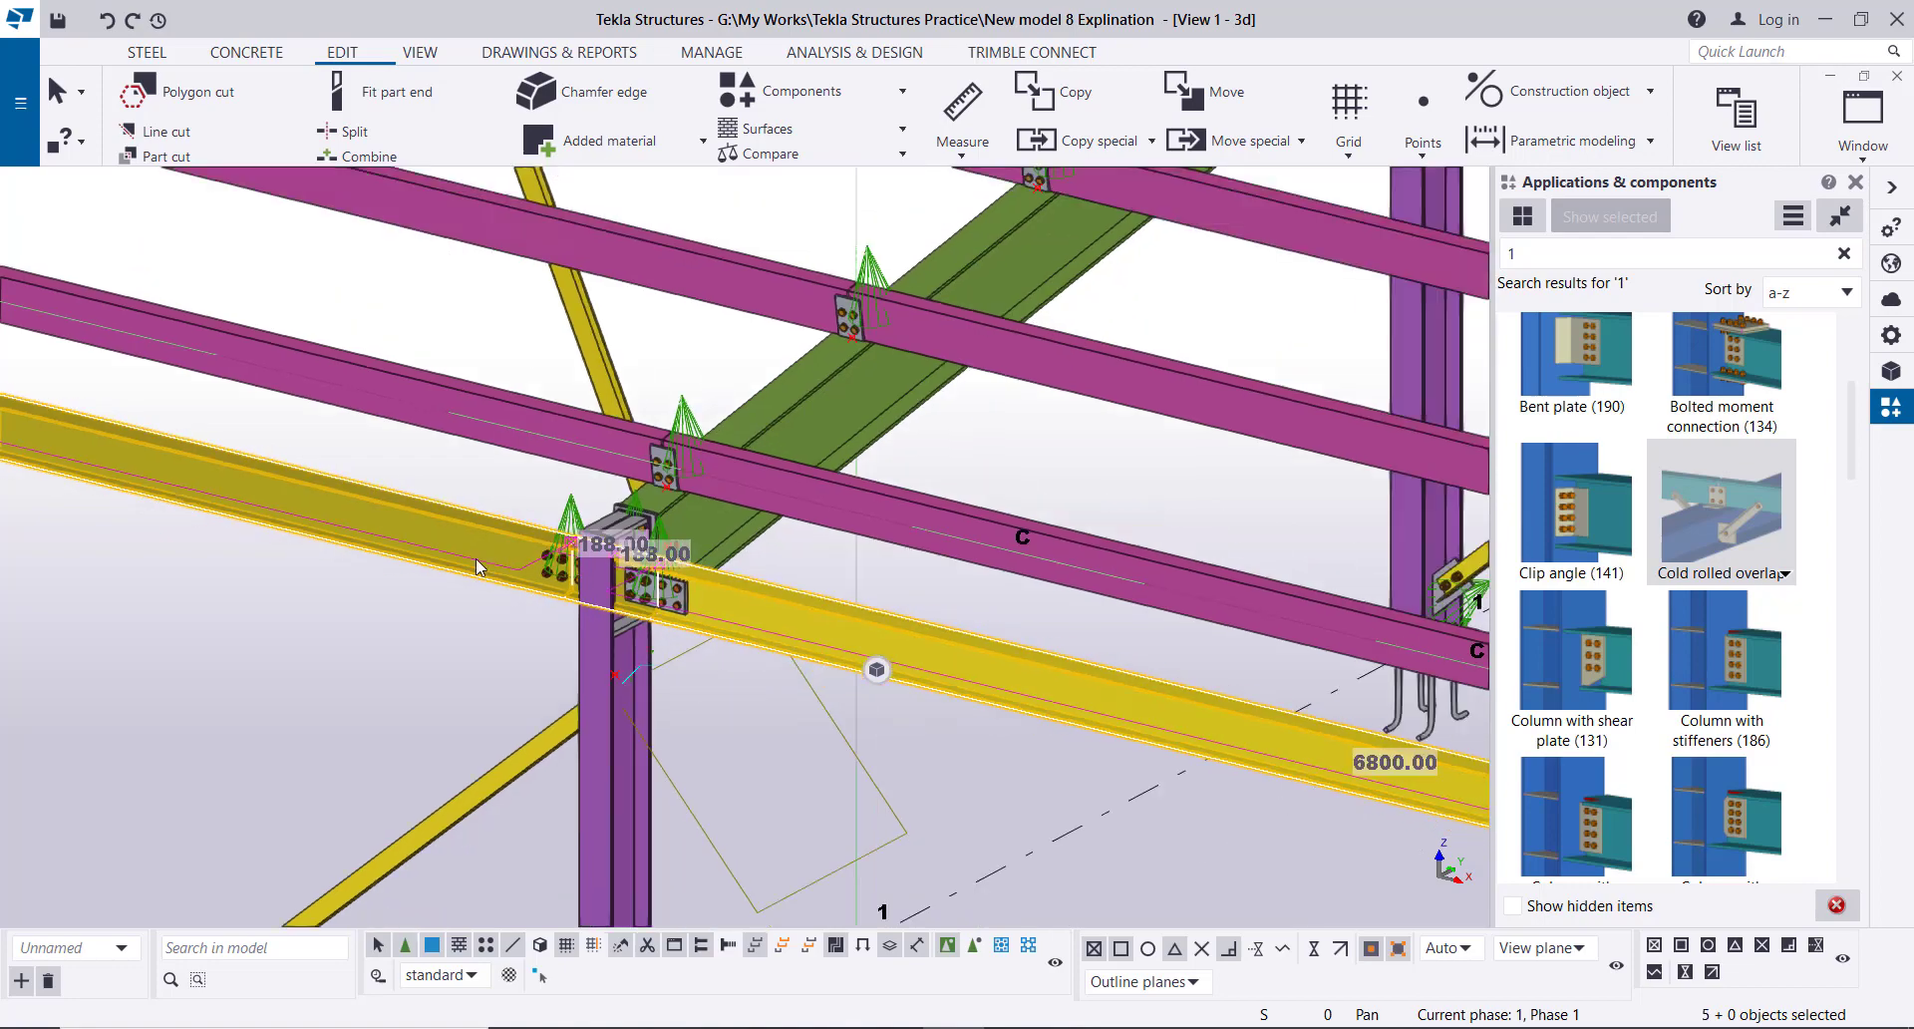
- Add the two short beam pieces at grid 3, the eaves beam between grids 3 and 4, and the end piece at grid 4 to the selection
{"action": "middle_click_drag", "start_coordinate": [1151, 720], "coordinate": [752, 517]}
{"action": "scroll", "coordinate": [894, 606], "scroll_direction": "up", "scroll_amount": 5}
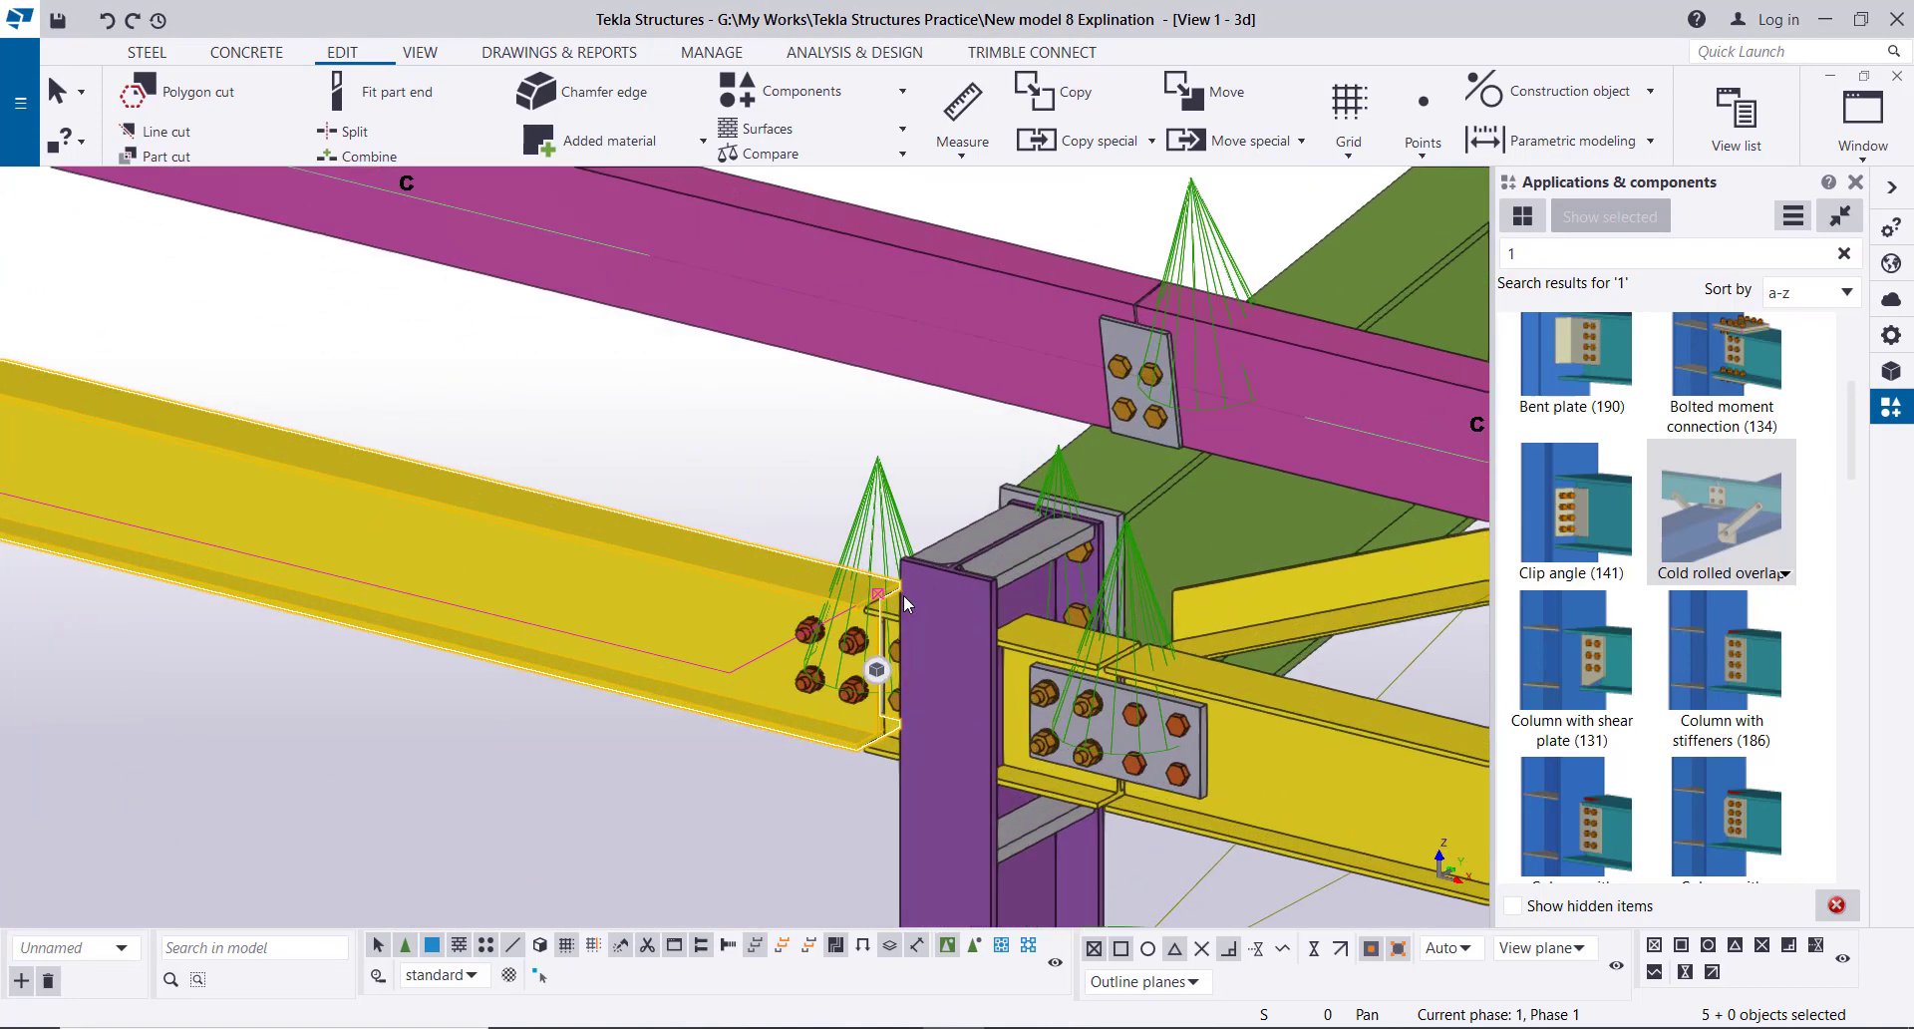
{"action": "left_click", "coordinate": [891, 617], "text": "shift"}
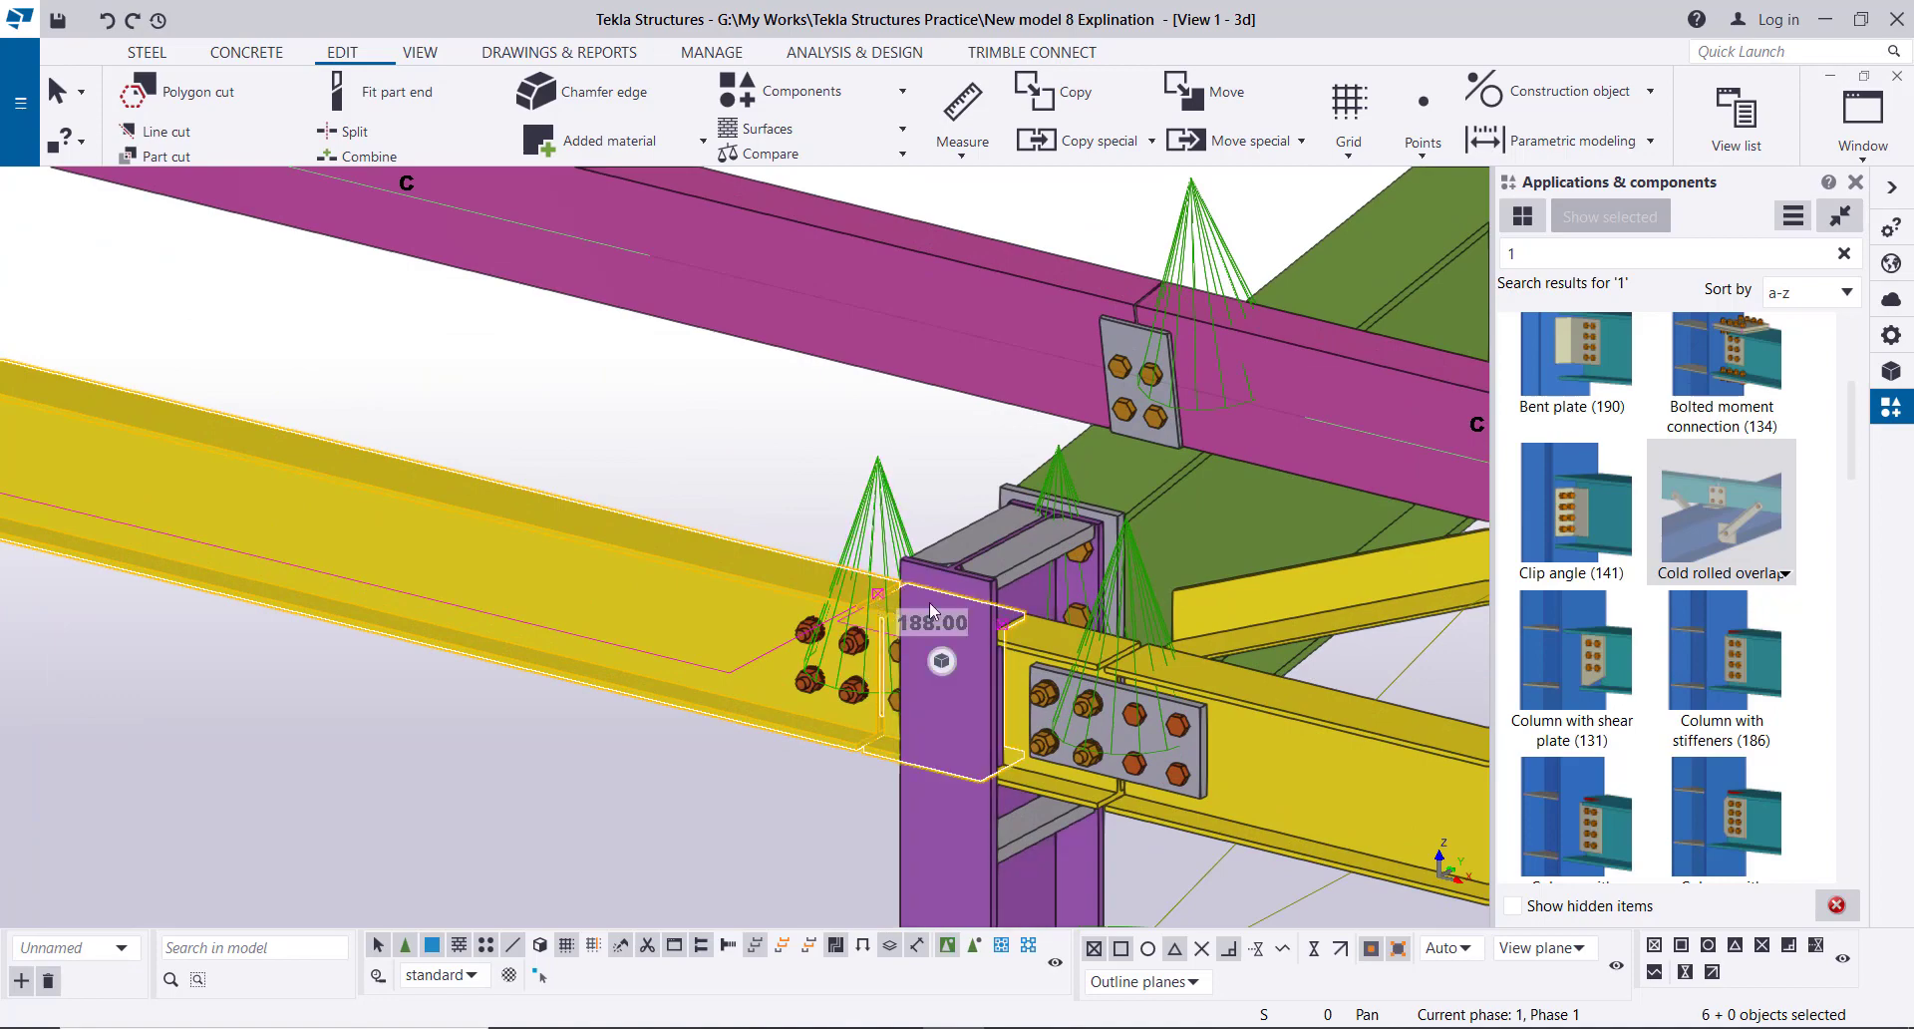
{"action": "left_click", "coordinate": [1037, 637], "text": "shift"}
{"action": "left_click", "coordinate": [1157, 686], "text": "shift"}
{"action": "scroll", "coordinate": [672, 540], "scroll_direction": "down", "scroll_amount": 8}
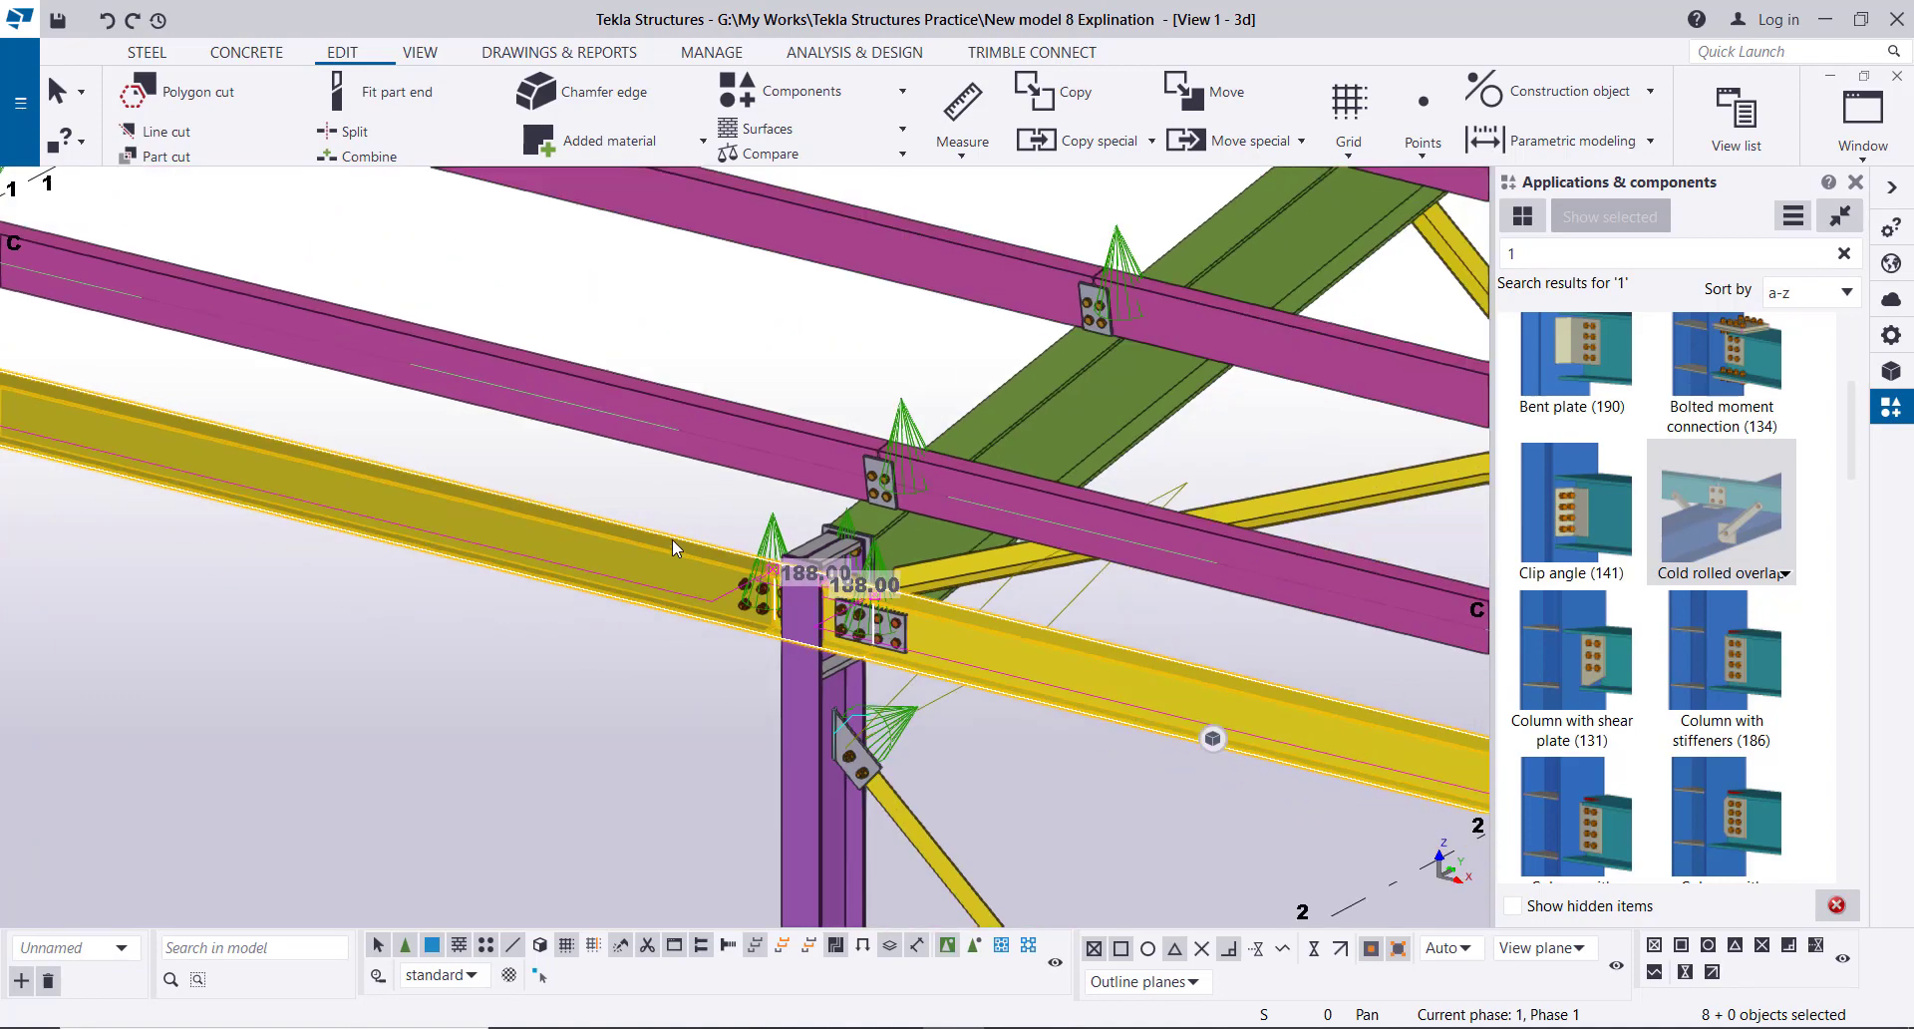
{"action": "scroll", "coordinate": [924, 583], "scroll_direction": "up", "scroll_amount": 4}
{"action": "scroll", "coordinate": [924, 584], "scroll_direction": "up", "scroll_amount": 5}
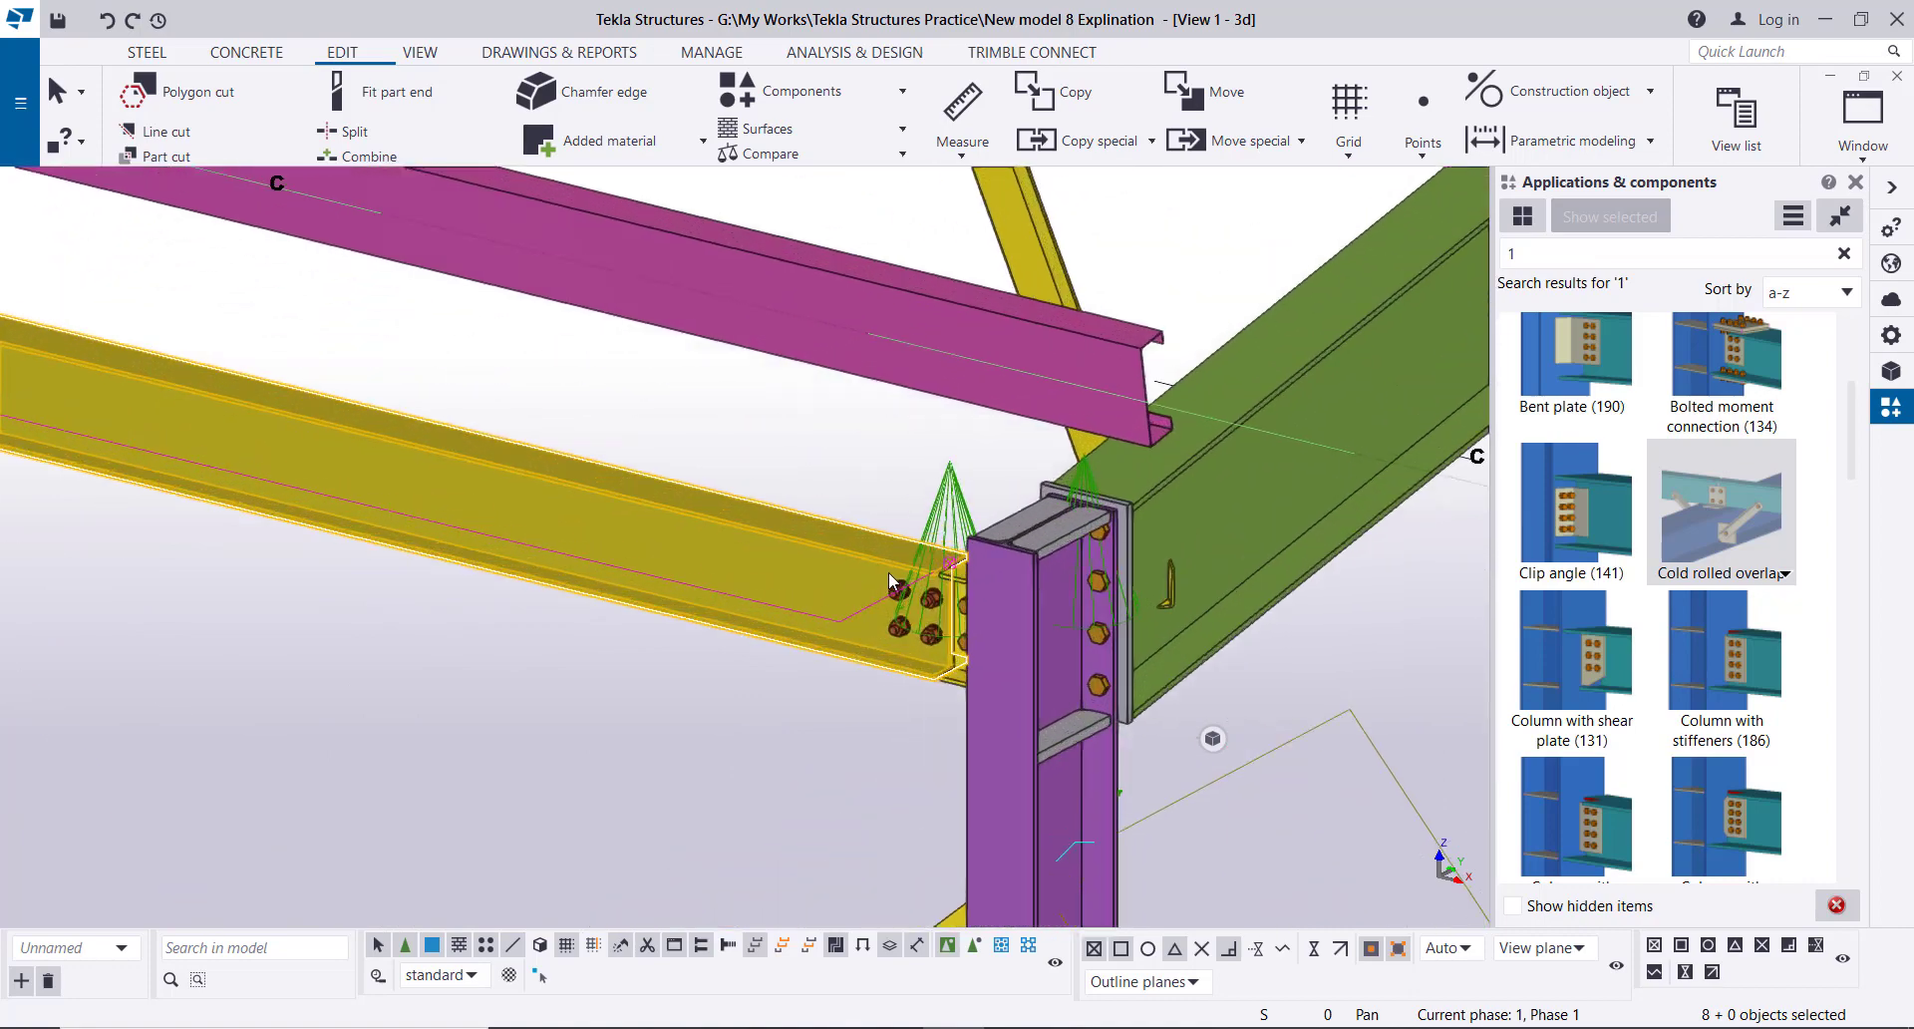
{"action": "left_click", "coordinate": [1034, 592], "text": "shift"}
{"action": "scroll", "coordinate": [1157, 588], "scroll_direction": "down", "scroll_amount": 9}
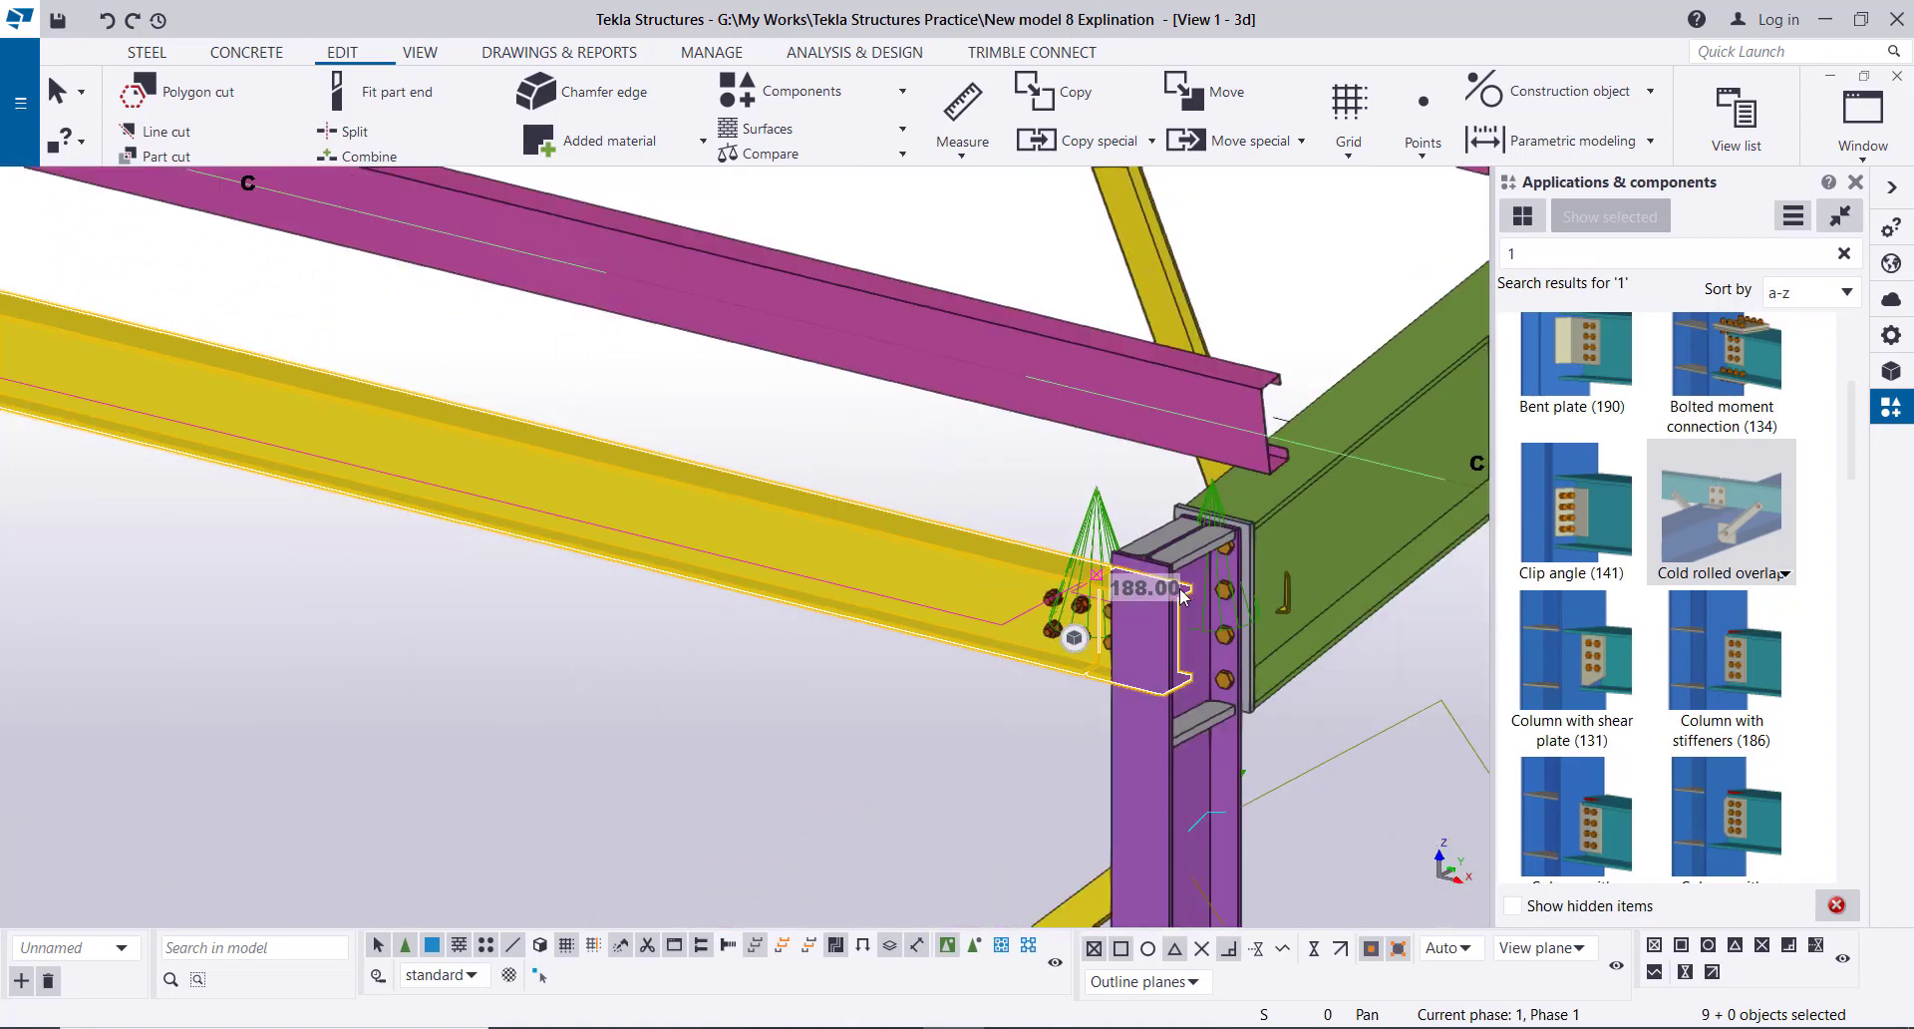
{"action": "middle_click_drag", "start_coordinate": [641, 511], "coordinate": [1009, 660]}
- Move the selected eaves beams linearly by -50 mm in Y, with dX and dZ at 0
{"action": "right_click", "coordinate": [210, 290]}
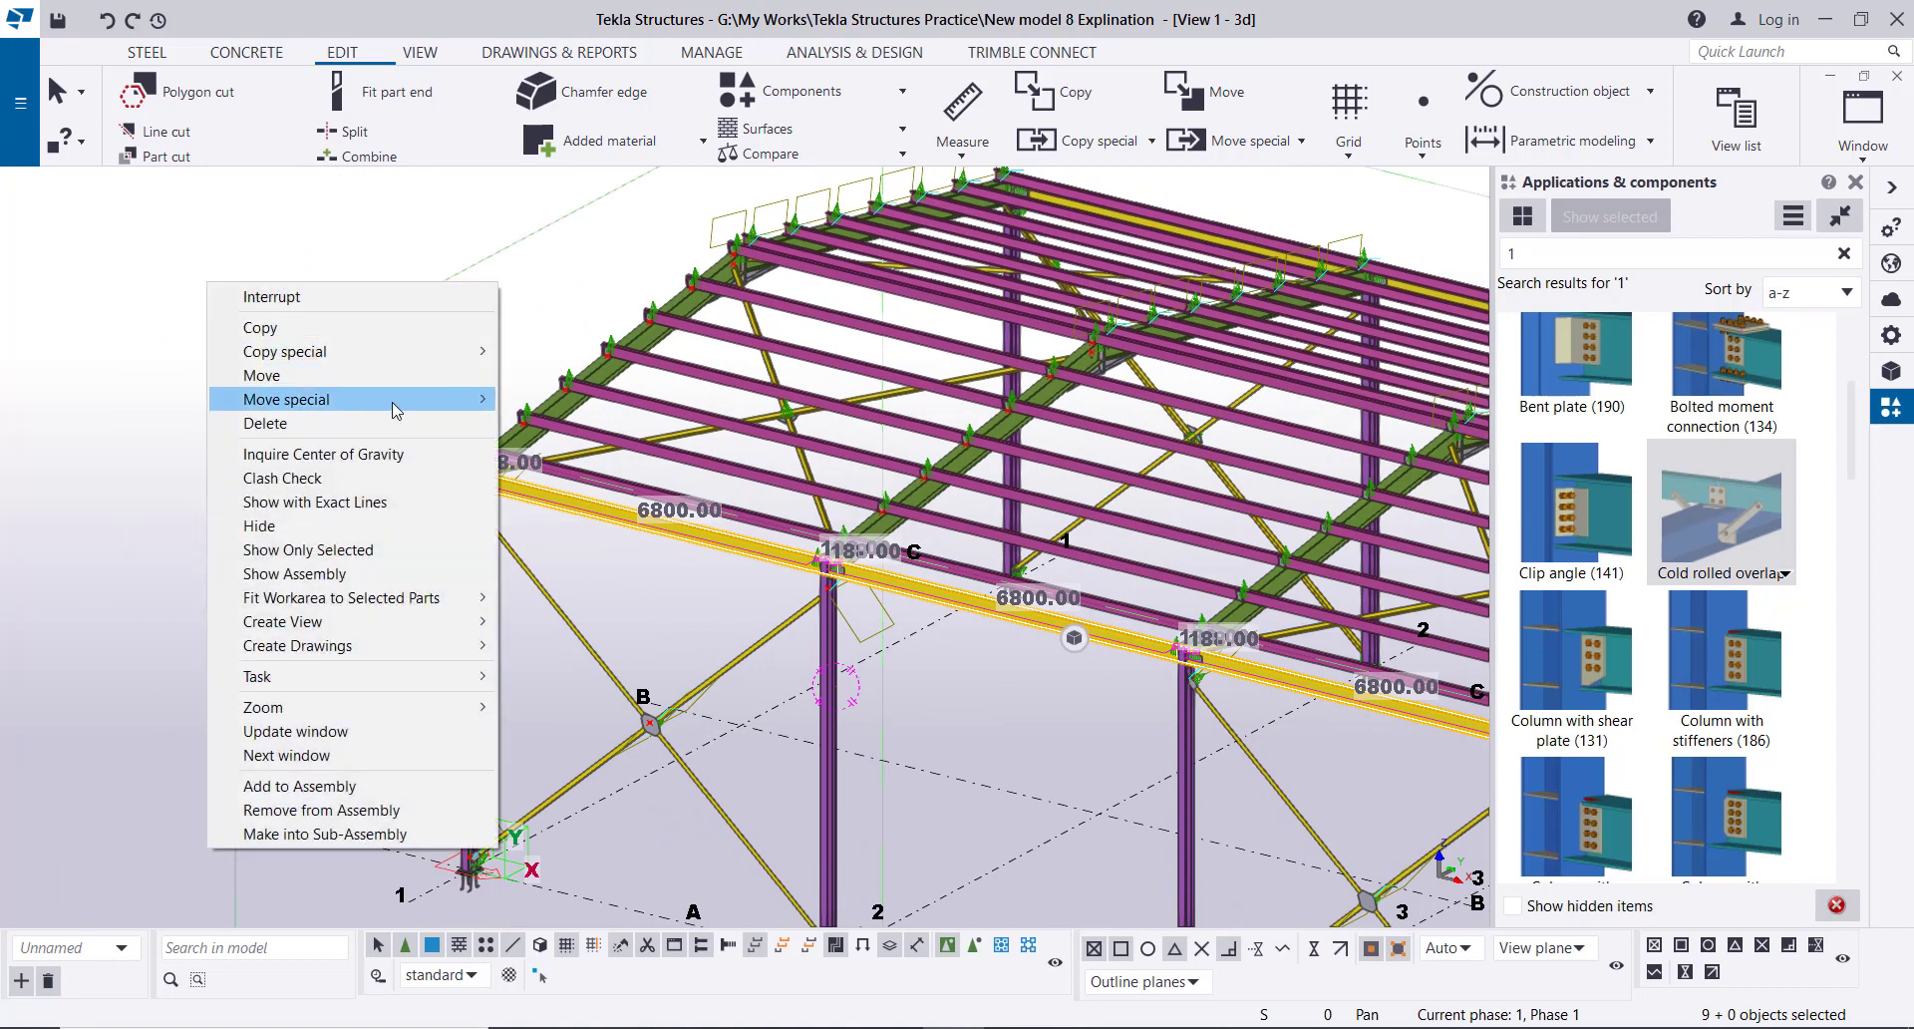
{"action": "mouse_move", "coordinate": [462, 411]}
{"action": "left_click", "coordinate": [551, 399]}
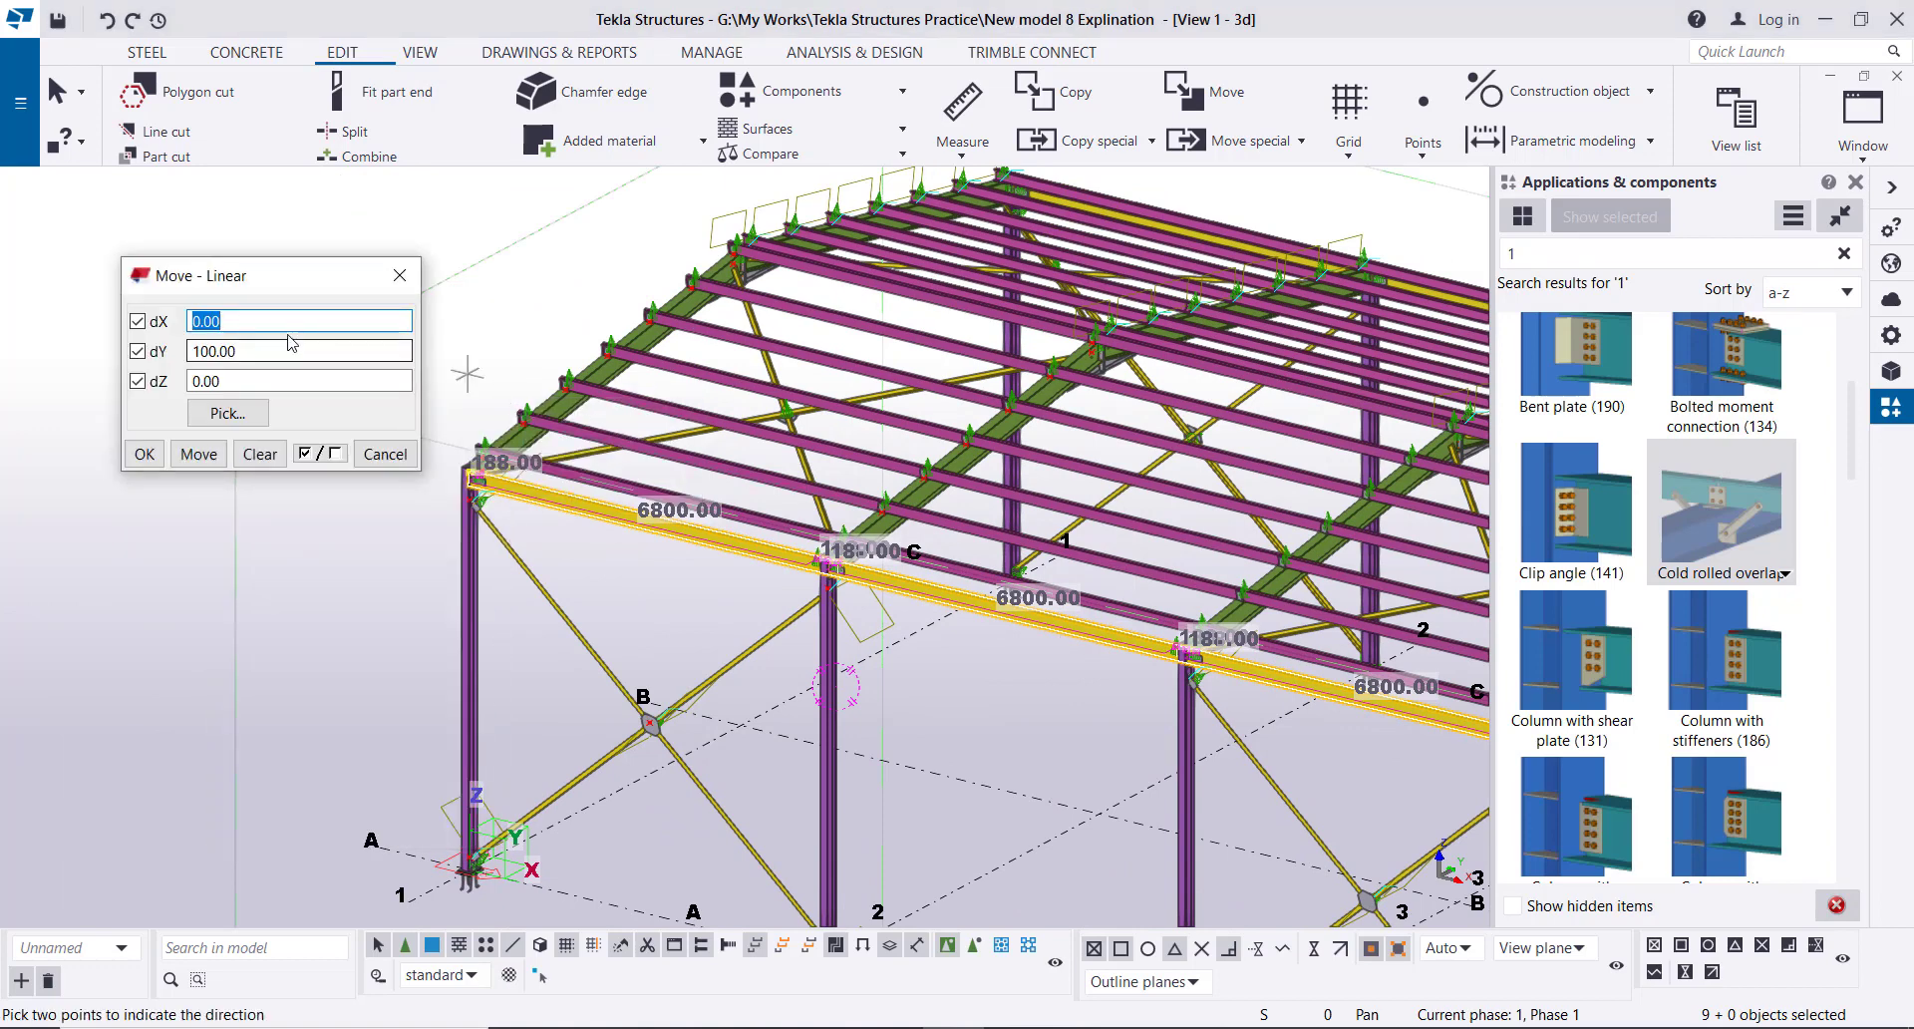
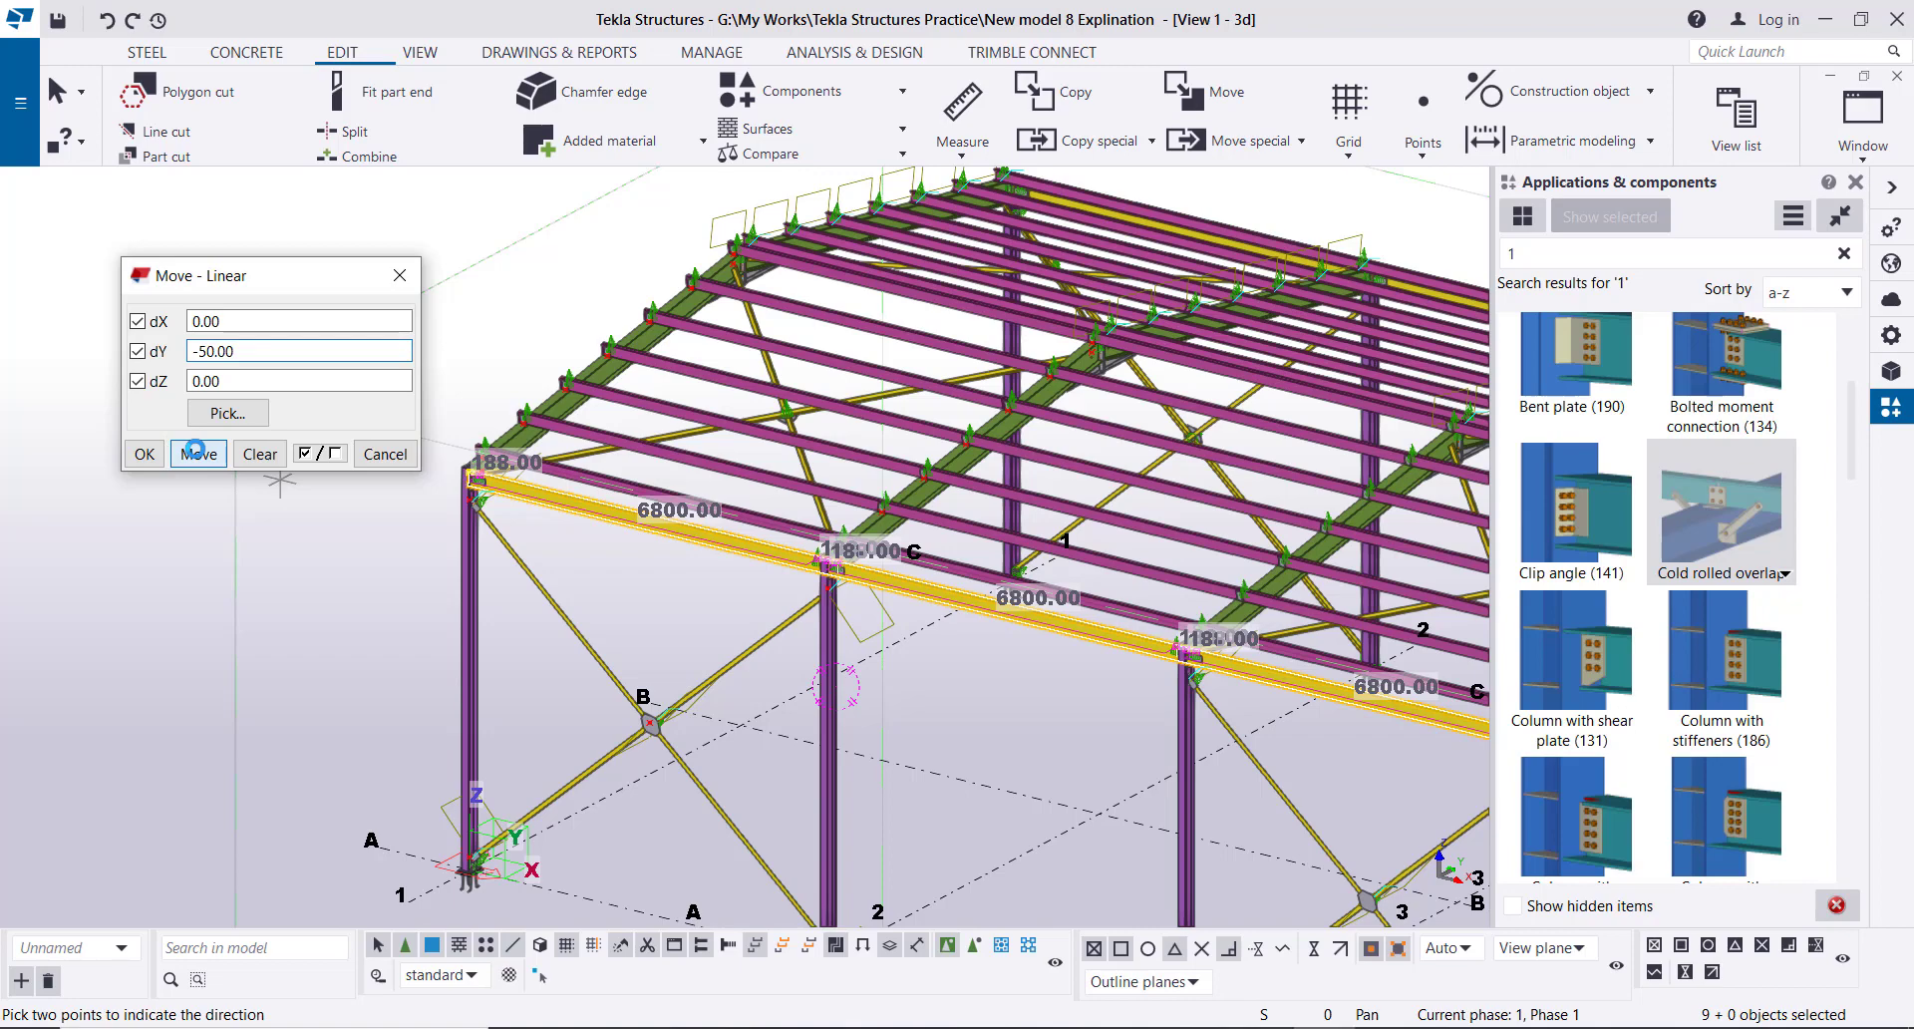
{"action": "left_click", "coordinate": [144, 455]}
- Examine the moved eaves beam's connection at the corner column in 3D and in the ELEVATION ON GRID 1 view, comparing it with the bracing
{"action": "scroll", "coordinate": [469, 479], "scroll_direction": "up", "scroll_amount": 10}
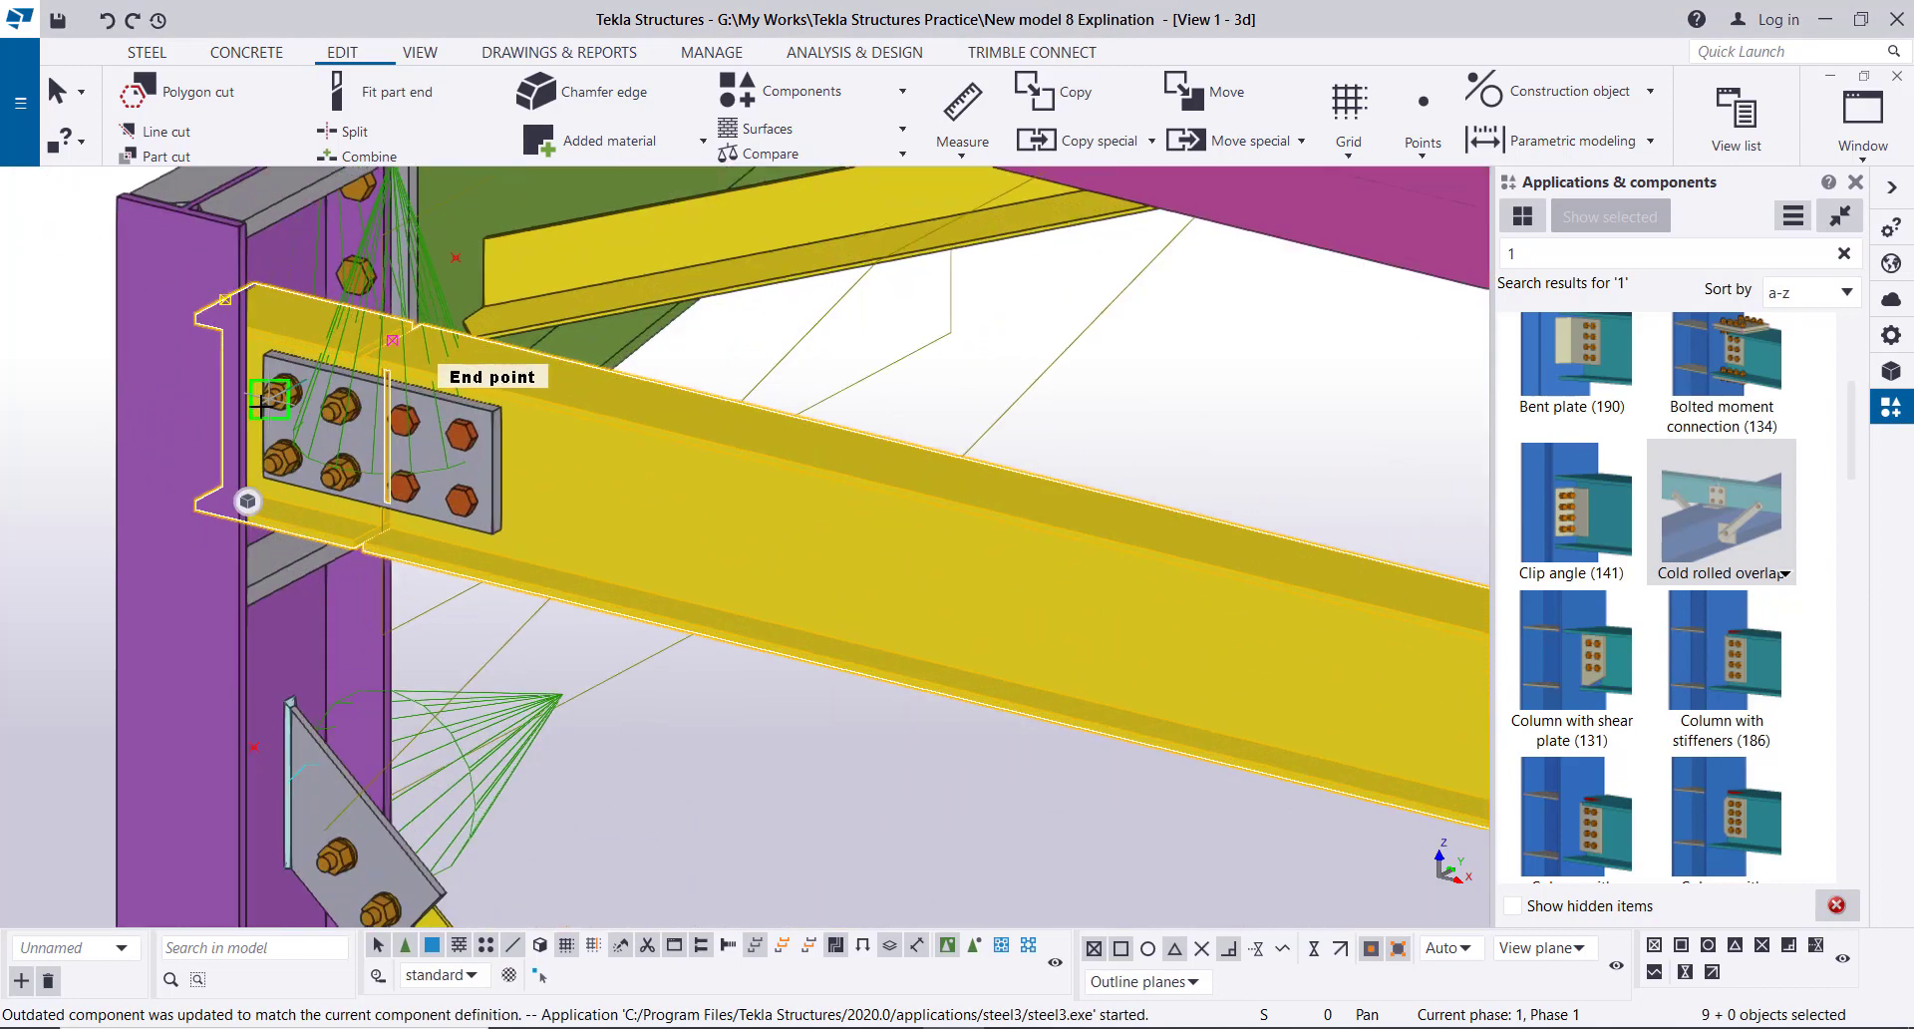
{"action": "scroll", "coordinate": [257, 344], "scroll_direction": "up", "scroll_amount": 2}
{"action": "scroll", "coordinate": [271, 369], "scroll_direction": "down", "scroll_amount": 5}
{"action": "middle_click_drag", "start_coordinate": [267, 387], "coordinate": [175, 370], "text": "ctrl"}
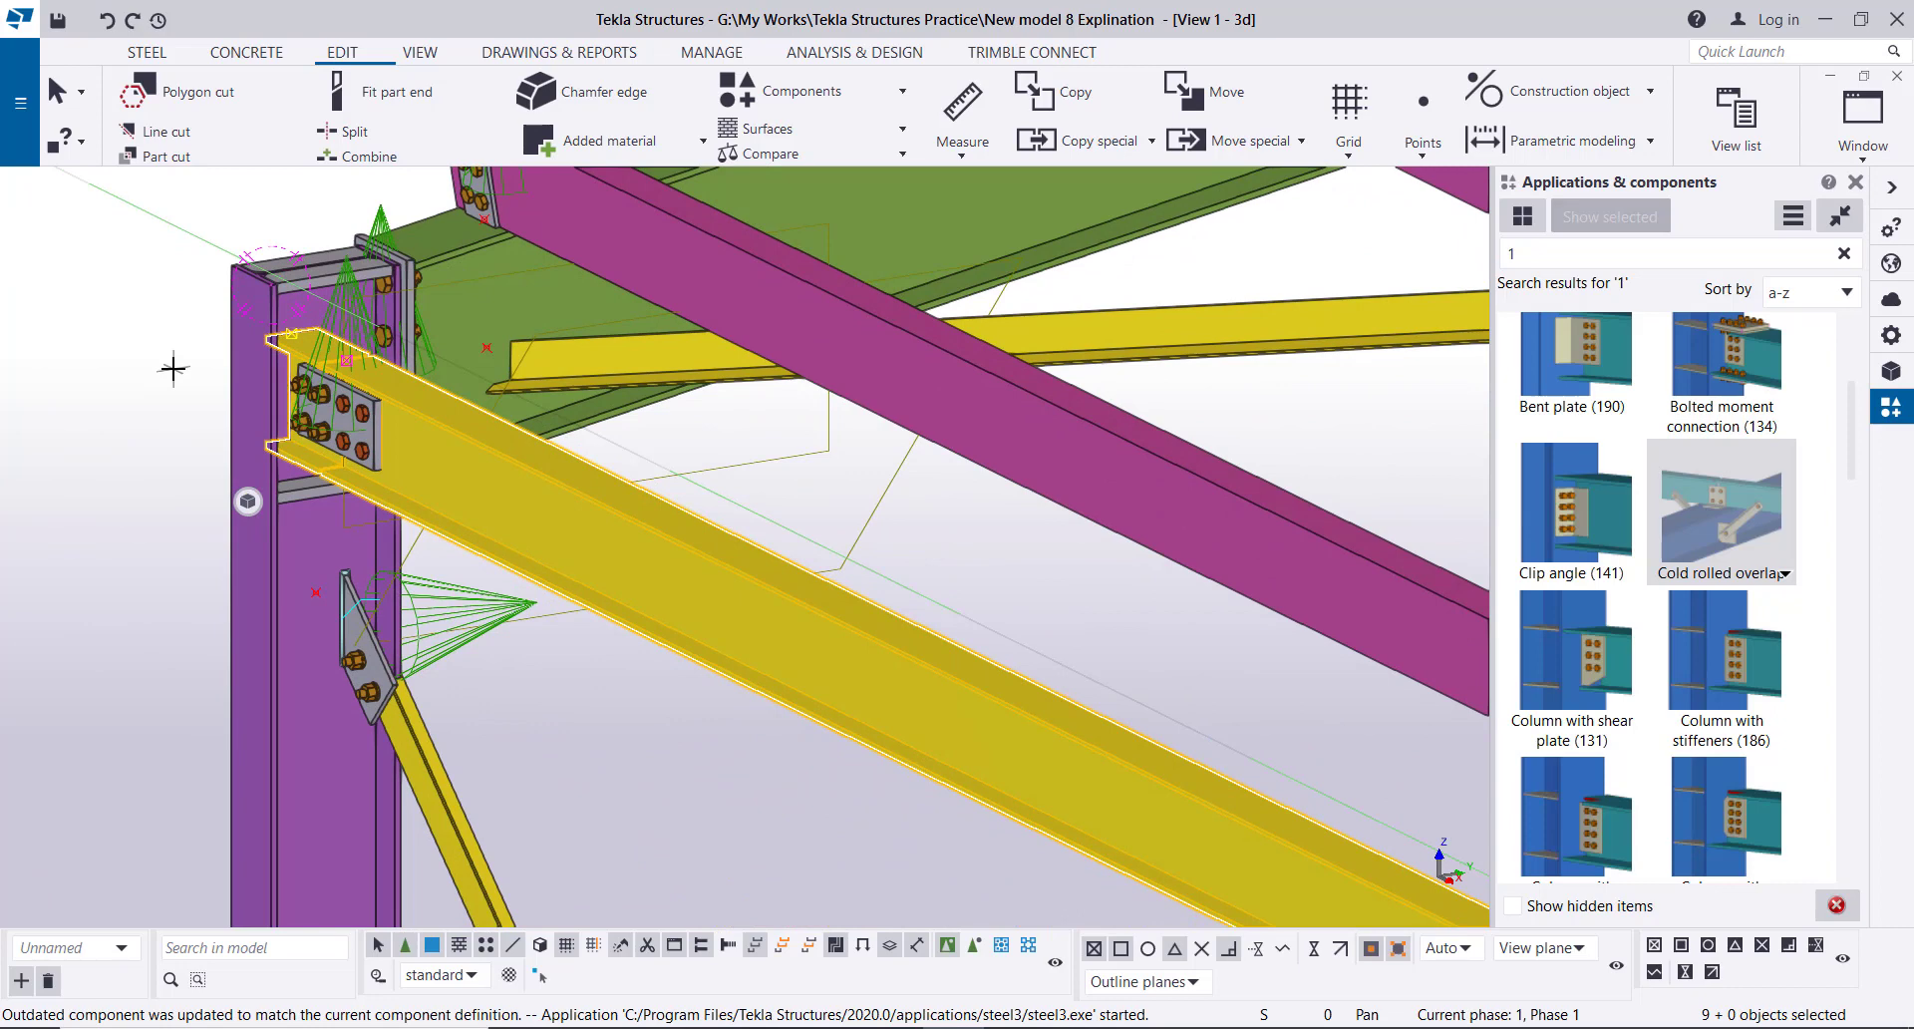
{"action": "key", "text": "ctrl+i"}
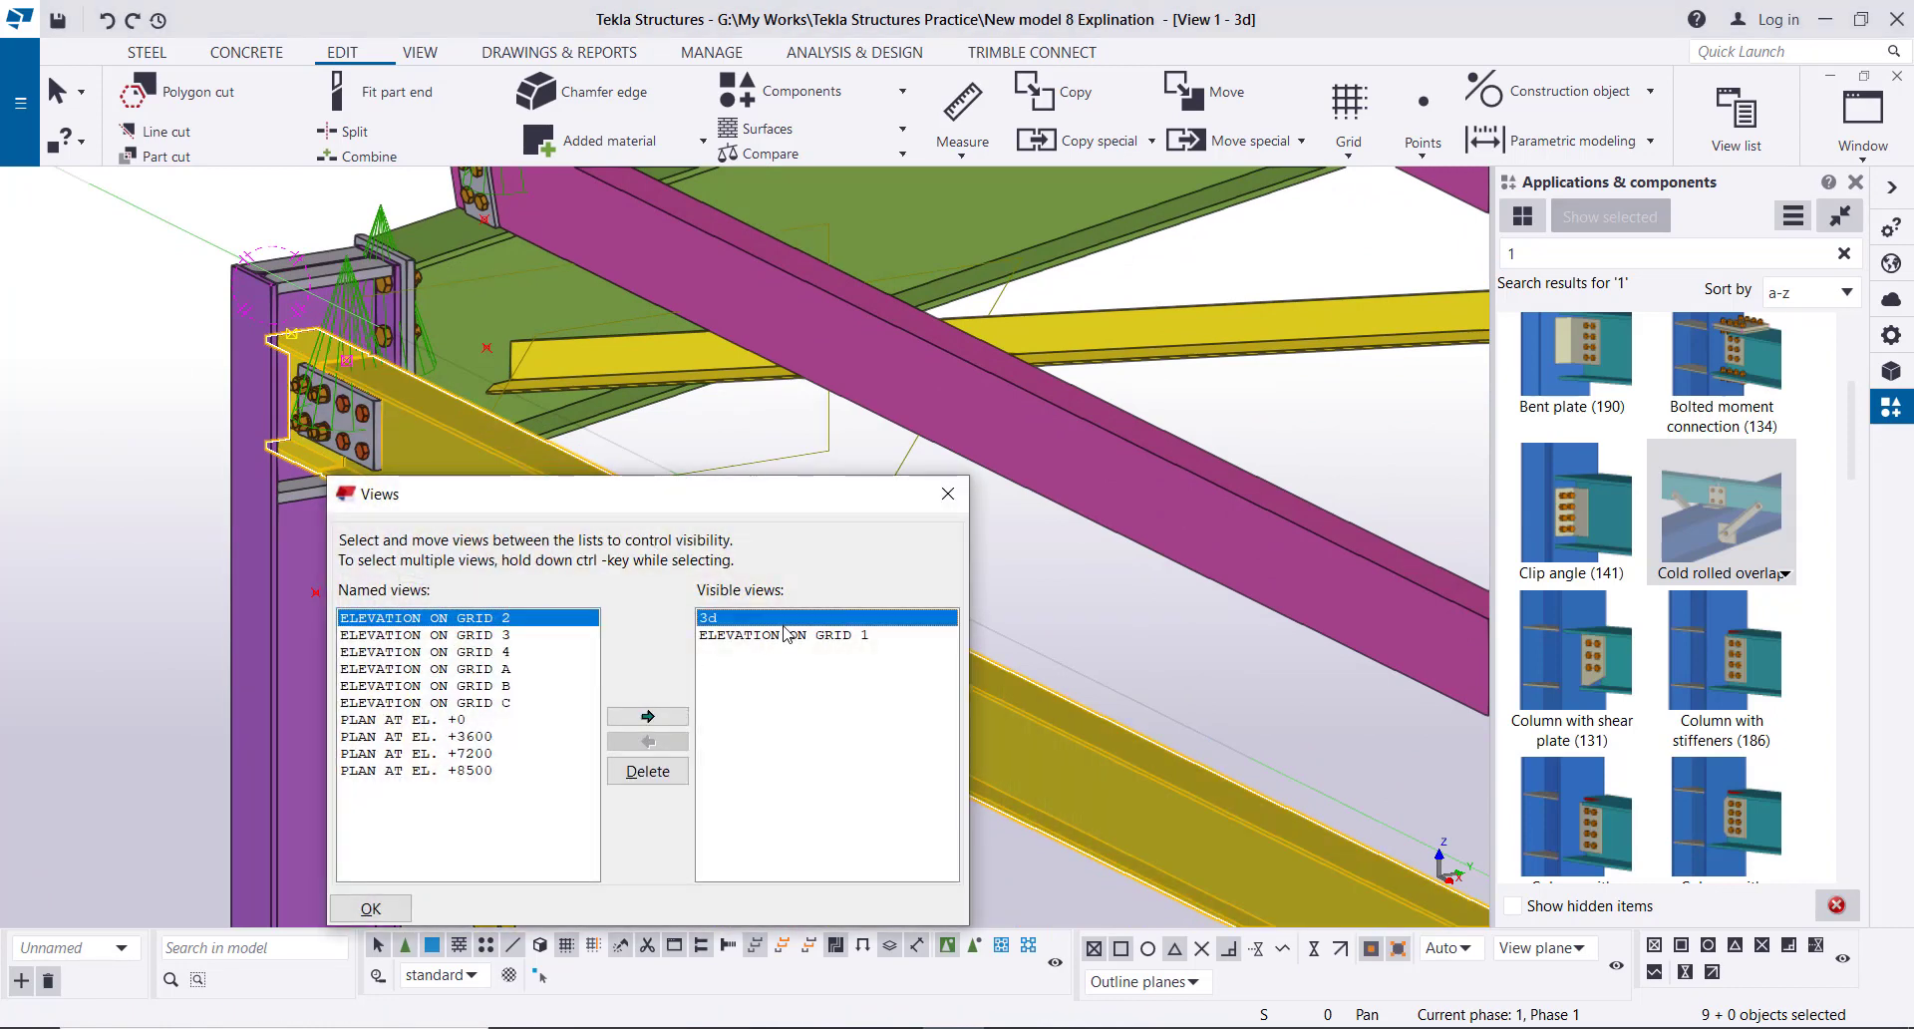
{"action": "left_click", "coordinate": [792, 635]}
{"action": "left_click", "coordinate": [947, 494]}
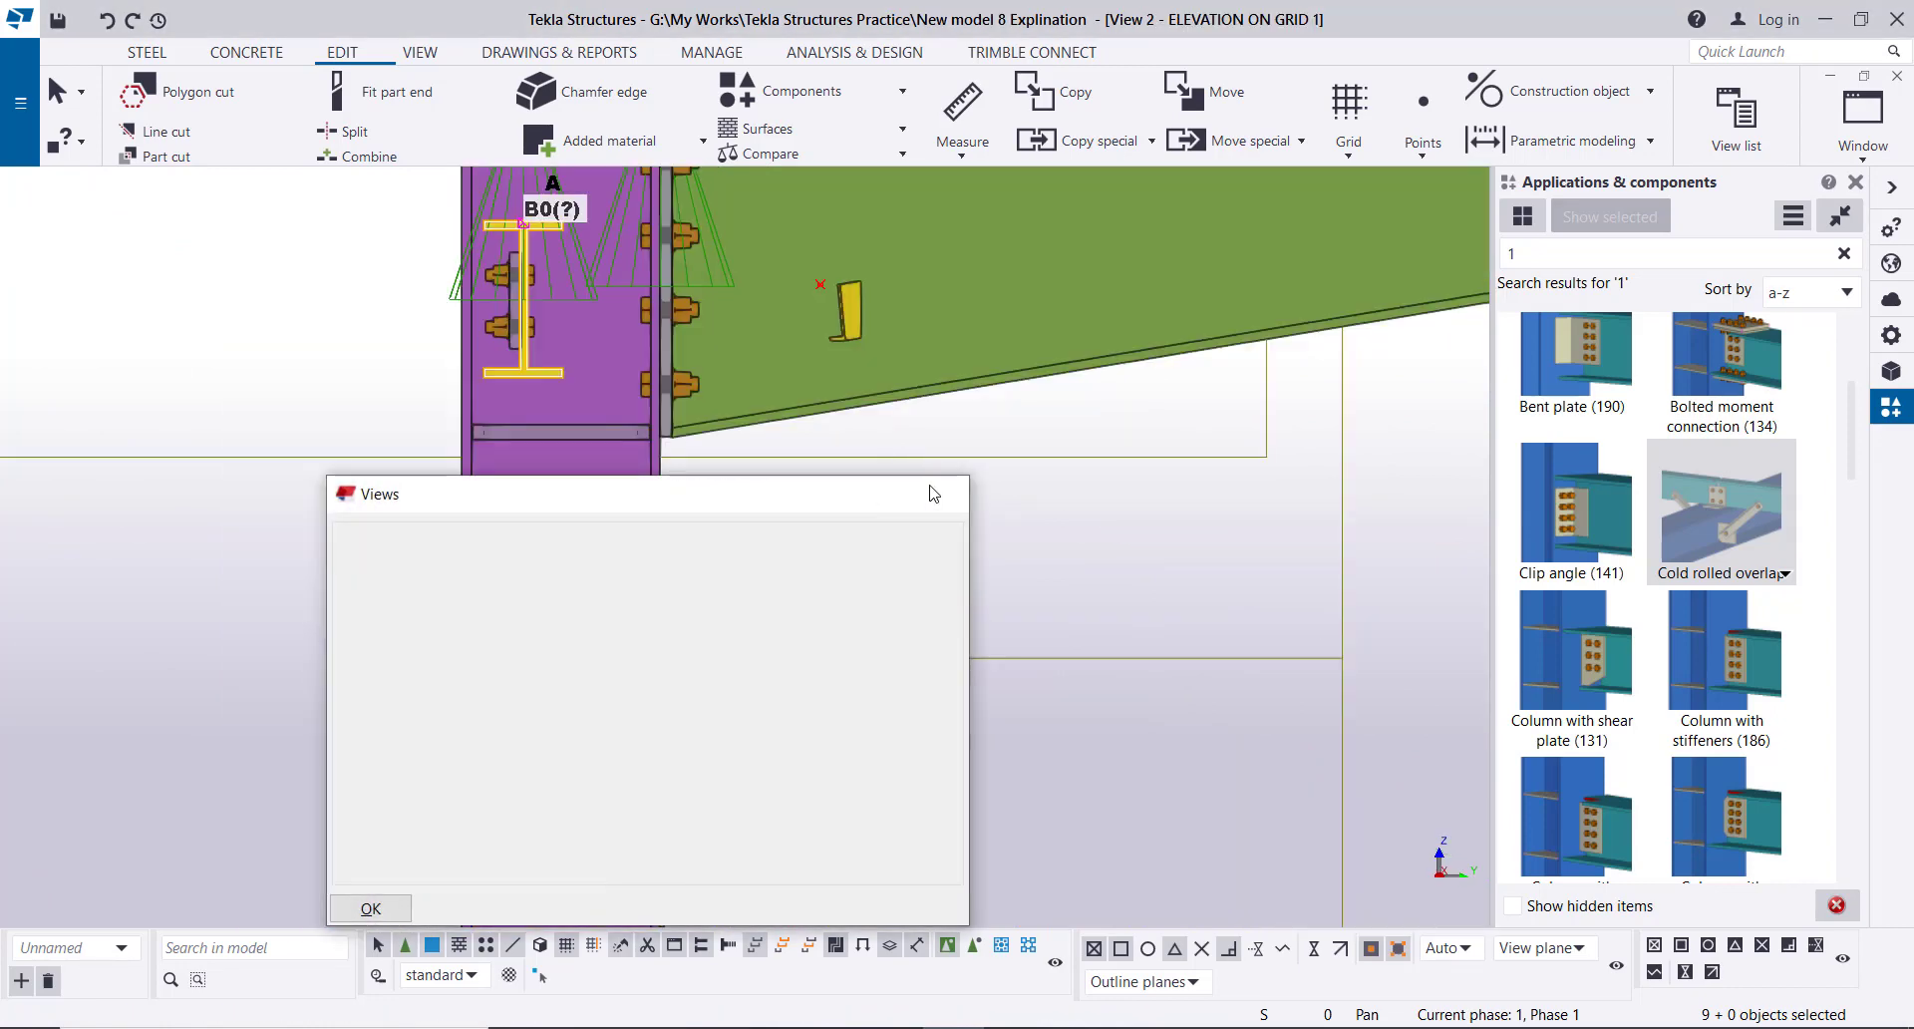
{"action": "scroll", "coordinate": [787, 383], "scroll_direction": "down", "scroll_amount": 5}
{"action": "scroll", "coordinate": [698, 450], "scroll_direction": "down", "scroll_amount": 6}
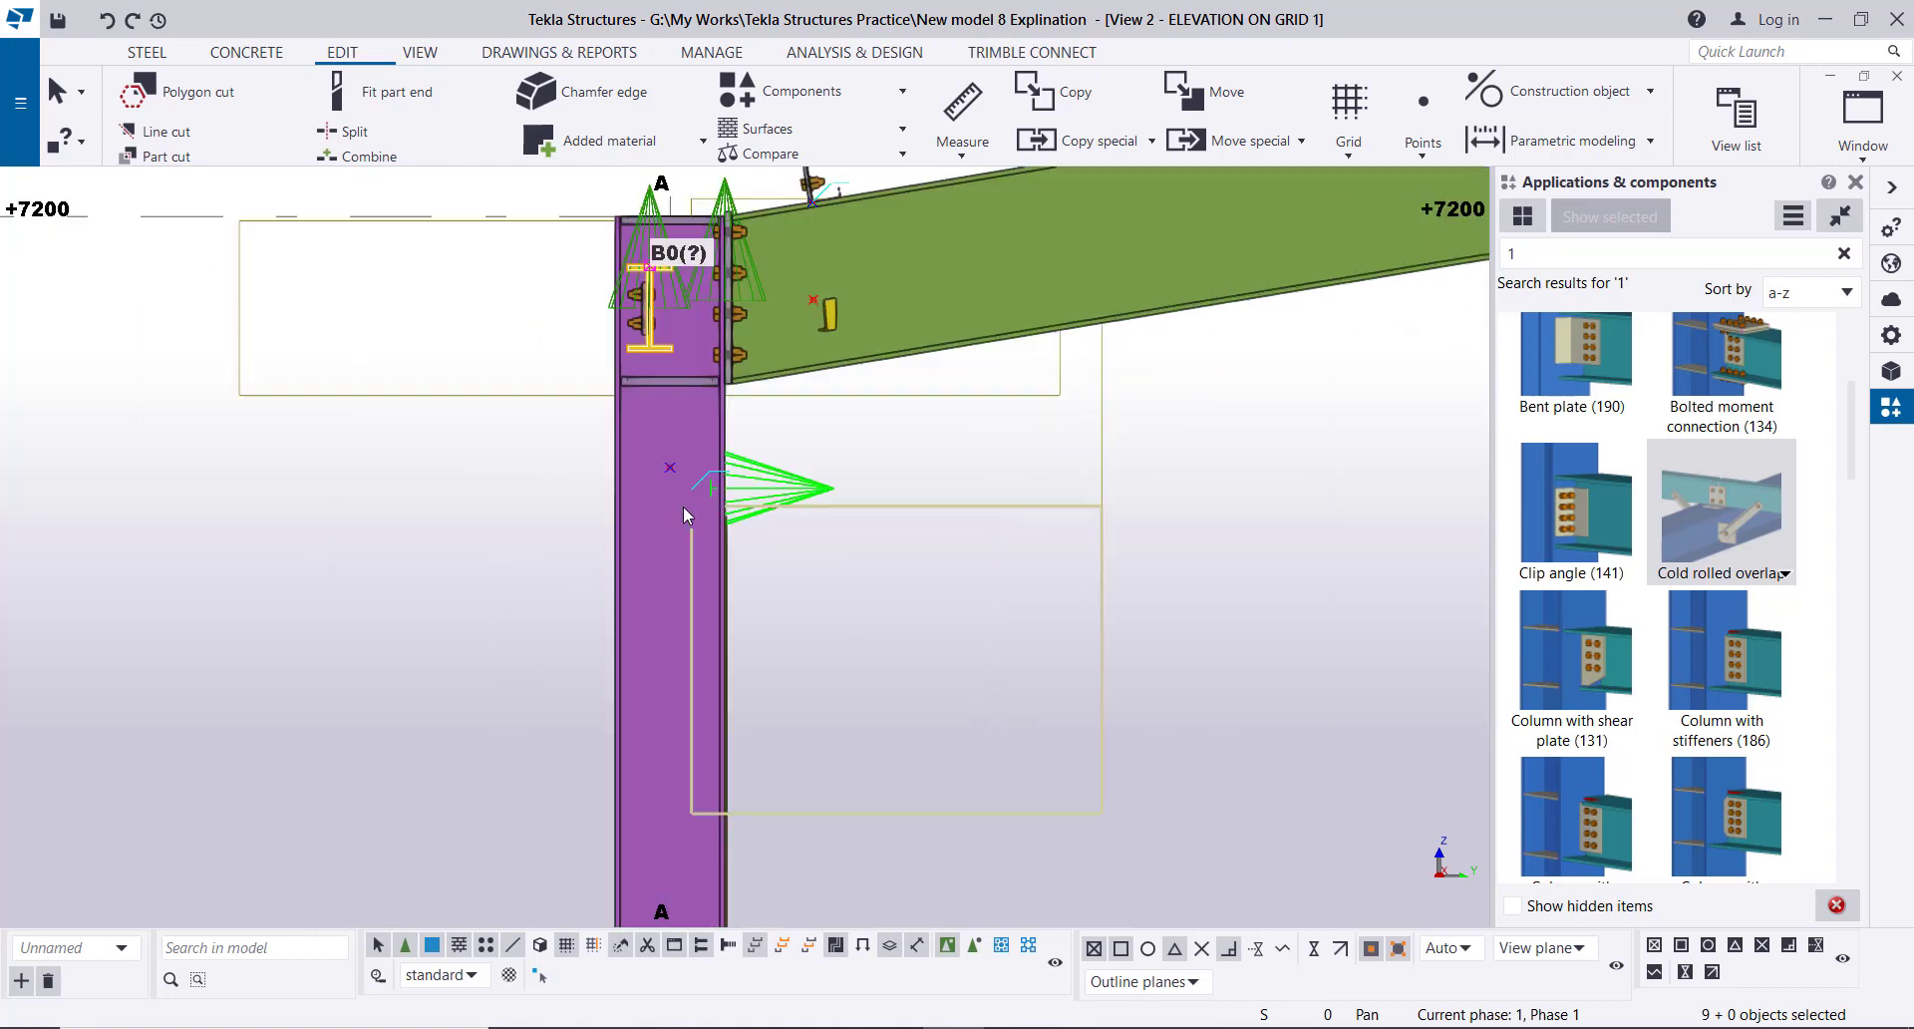
{"action": "scroll", "coordinate": [685, 441], "scroll_direction": "up", "scroll_amount": 8}
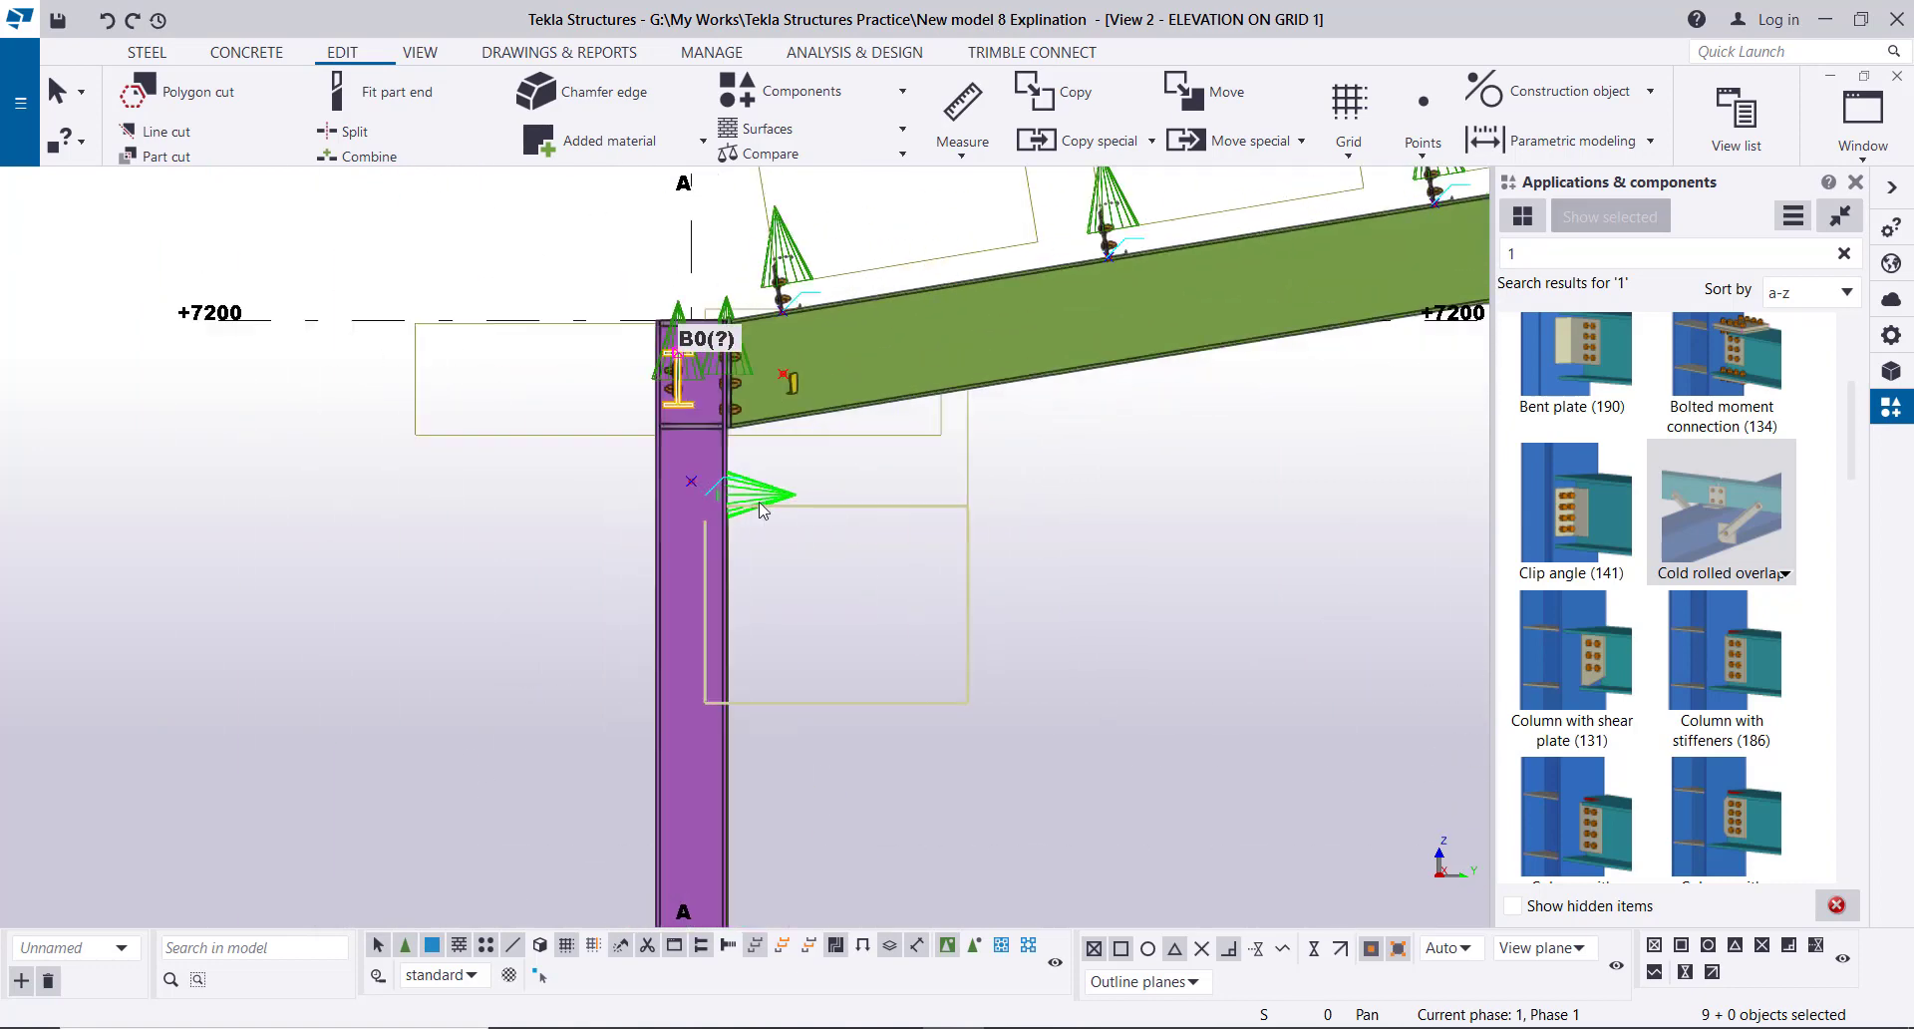
- Switch from the grid 1 elevation to View 1 - 3d and bring up the eave beam connection at the column top
{"action": "scroll", "coordinate": [700, 481], "scroll_direction": "down", "scroll_amount": 5}
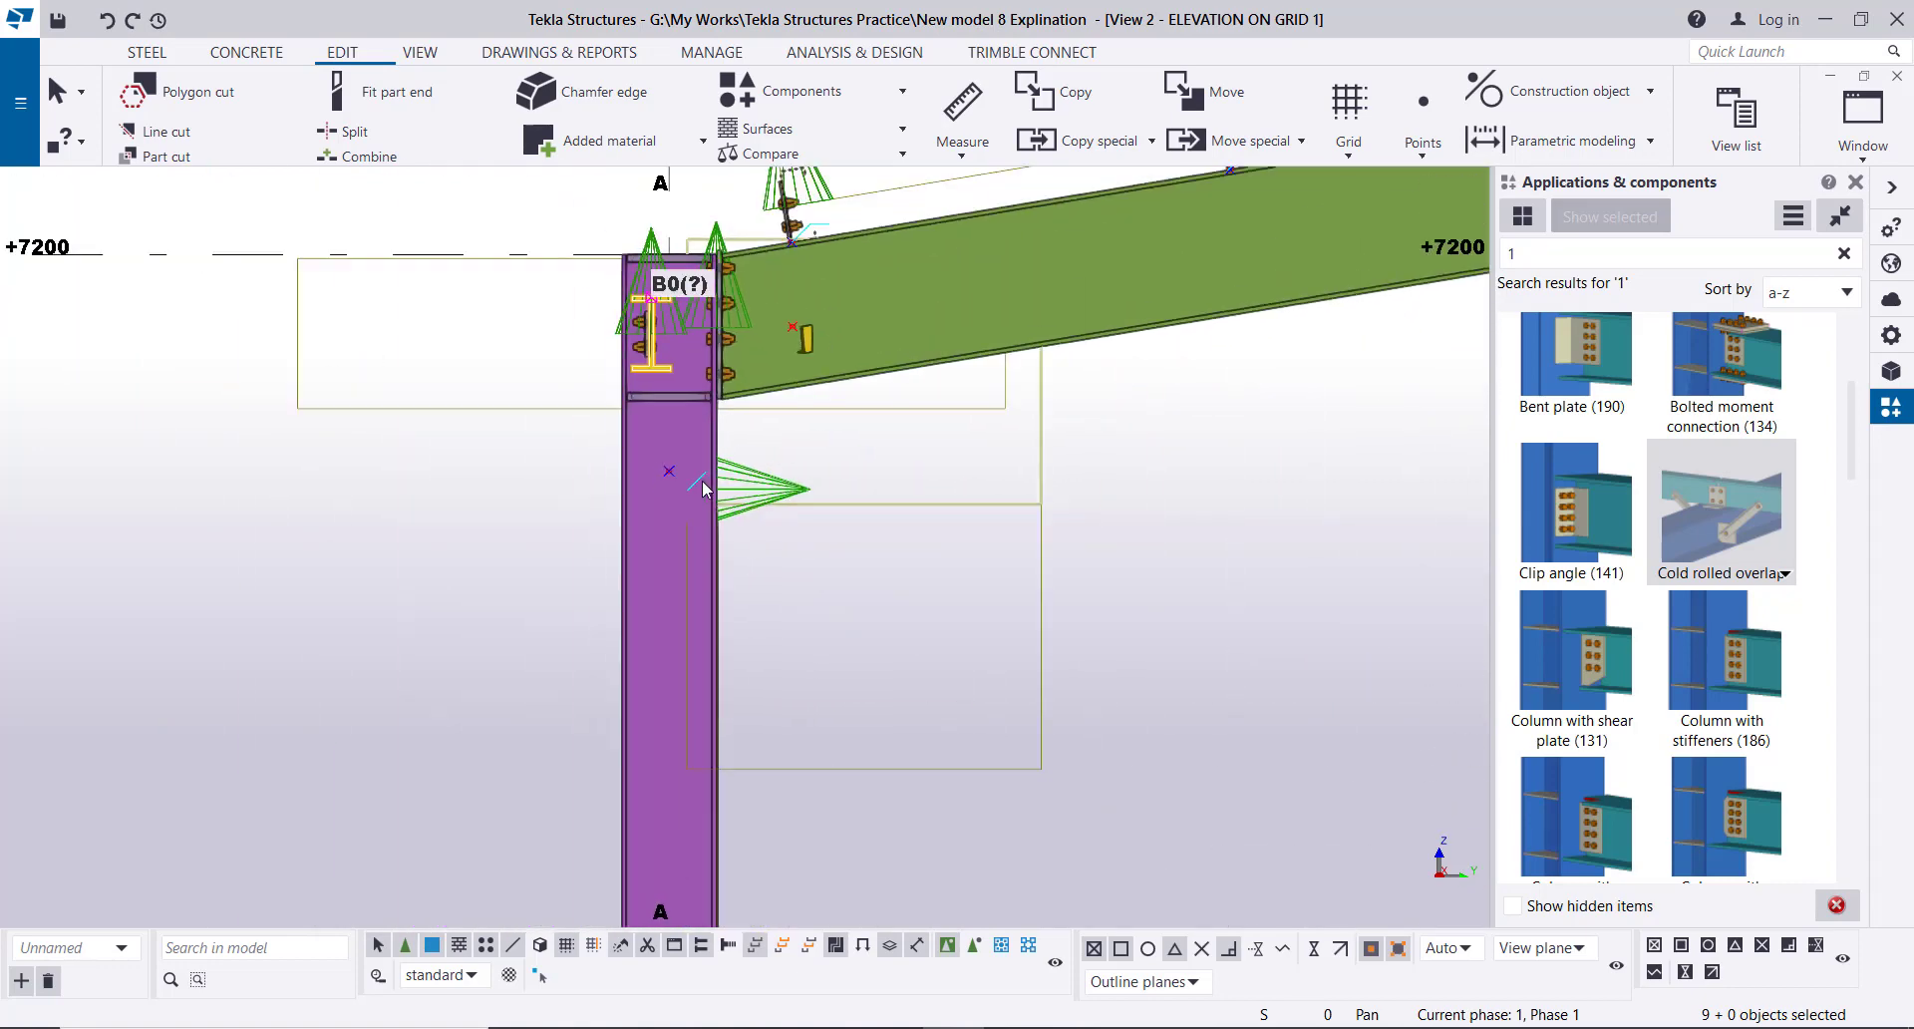
{"action": "left_click", "coordinate": [695, 469]}
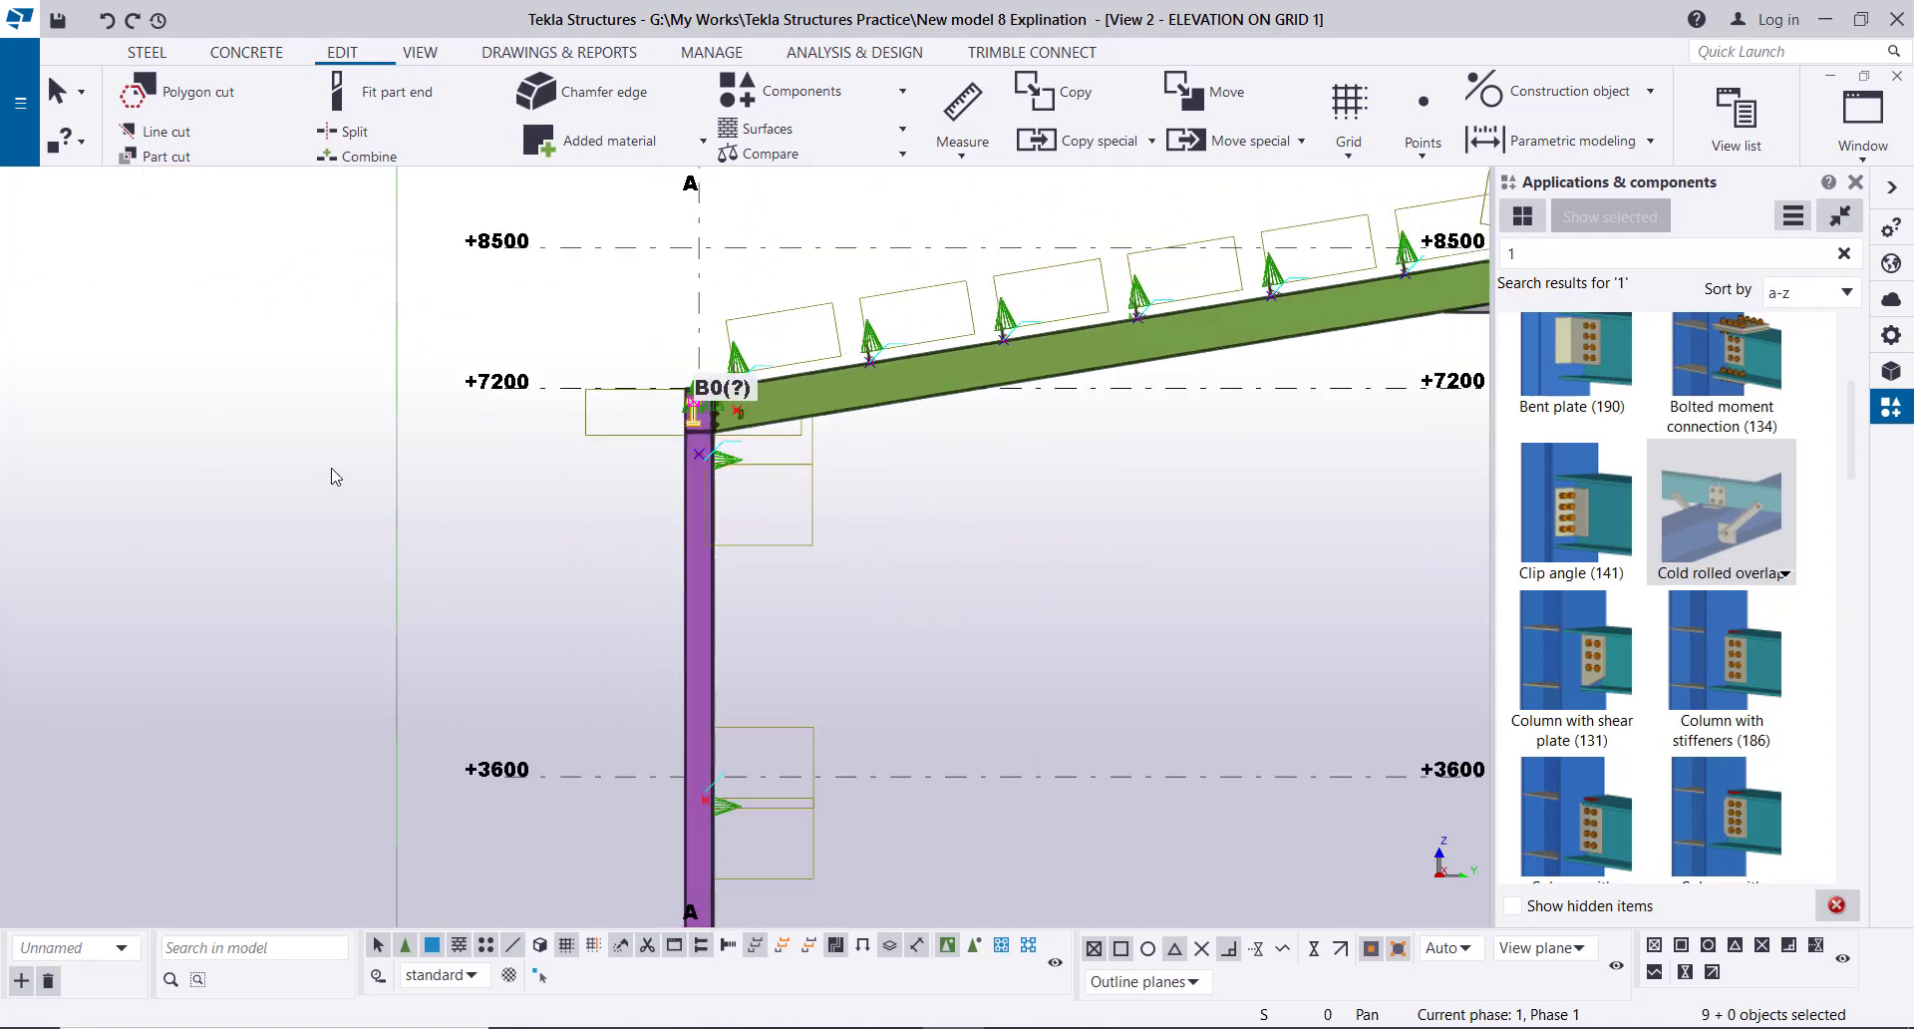
{"action": "scroll", "coordinate": [712, 459], "scroll_direction": "up", "scroll_amount": 5}
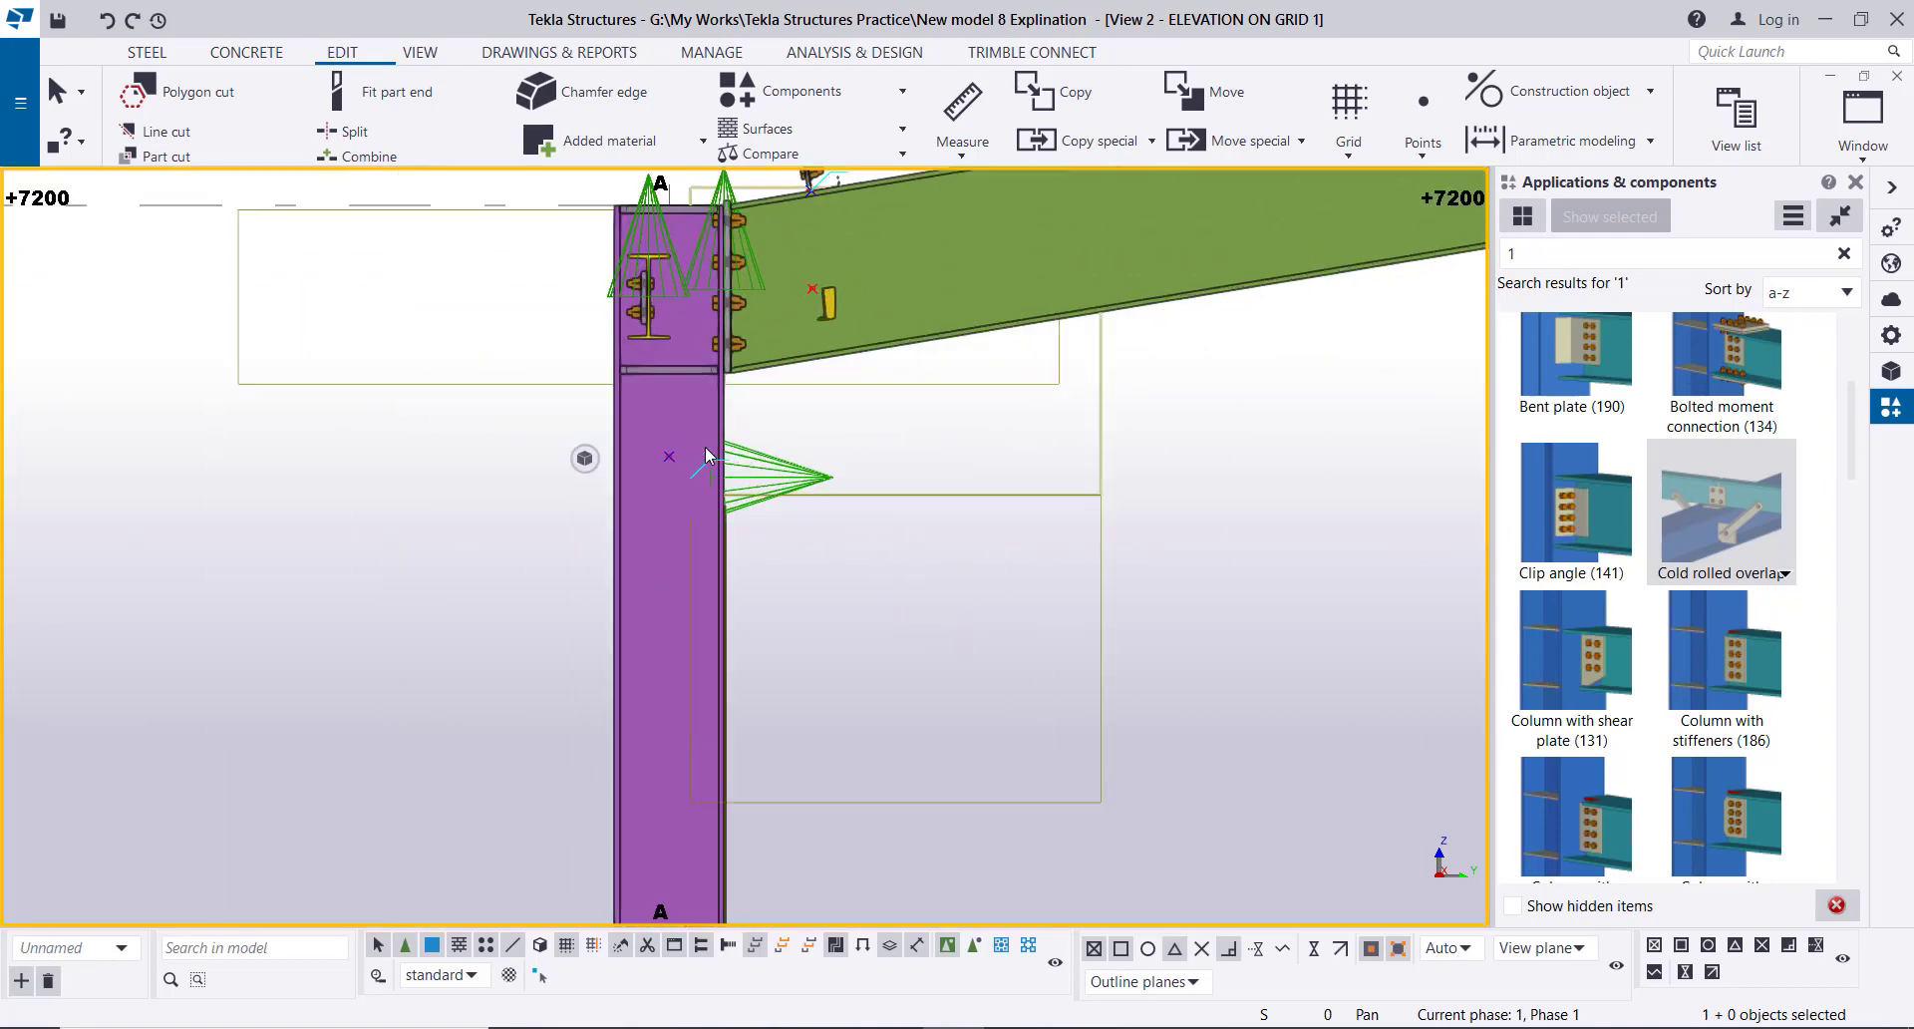
{"action": "scroll", "coordinate": [708, 454], "scroll_direction": "down", "scroll_amount": 3}
{"action": "scroll", "coordinate": [708, 453], "scroll_direction": "down", "scroll_amount": 3}
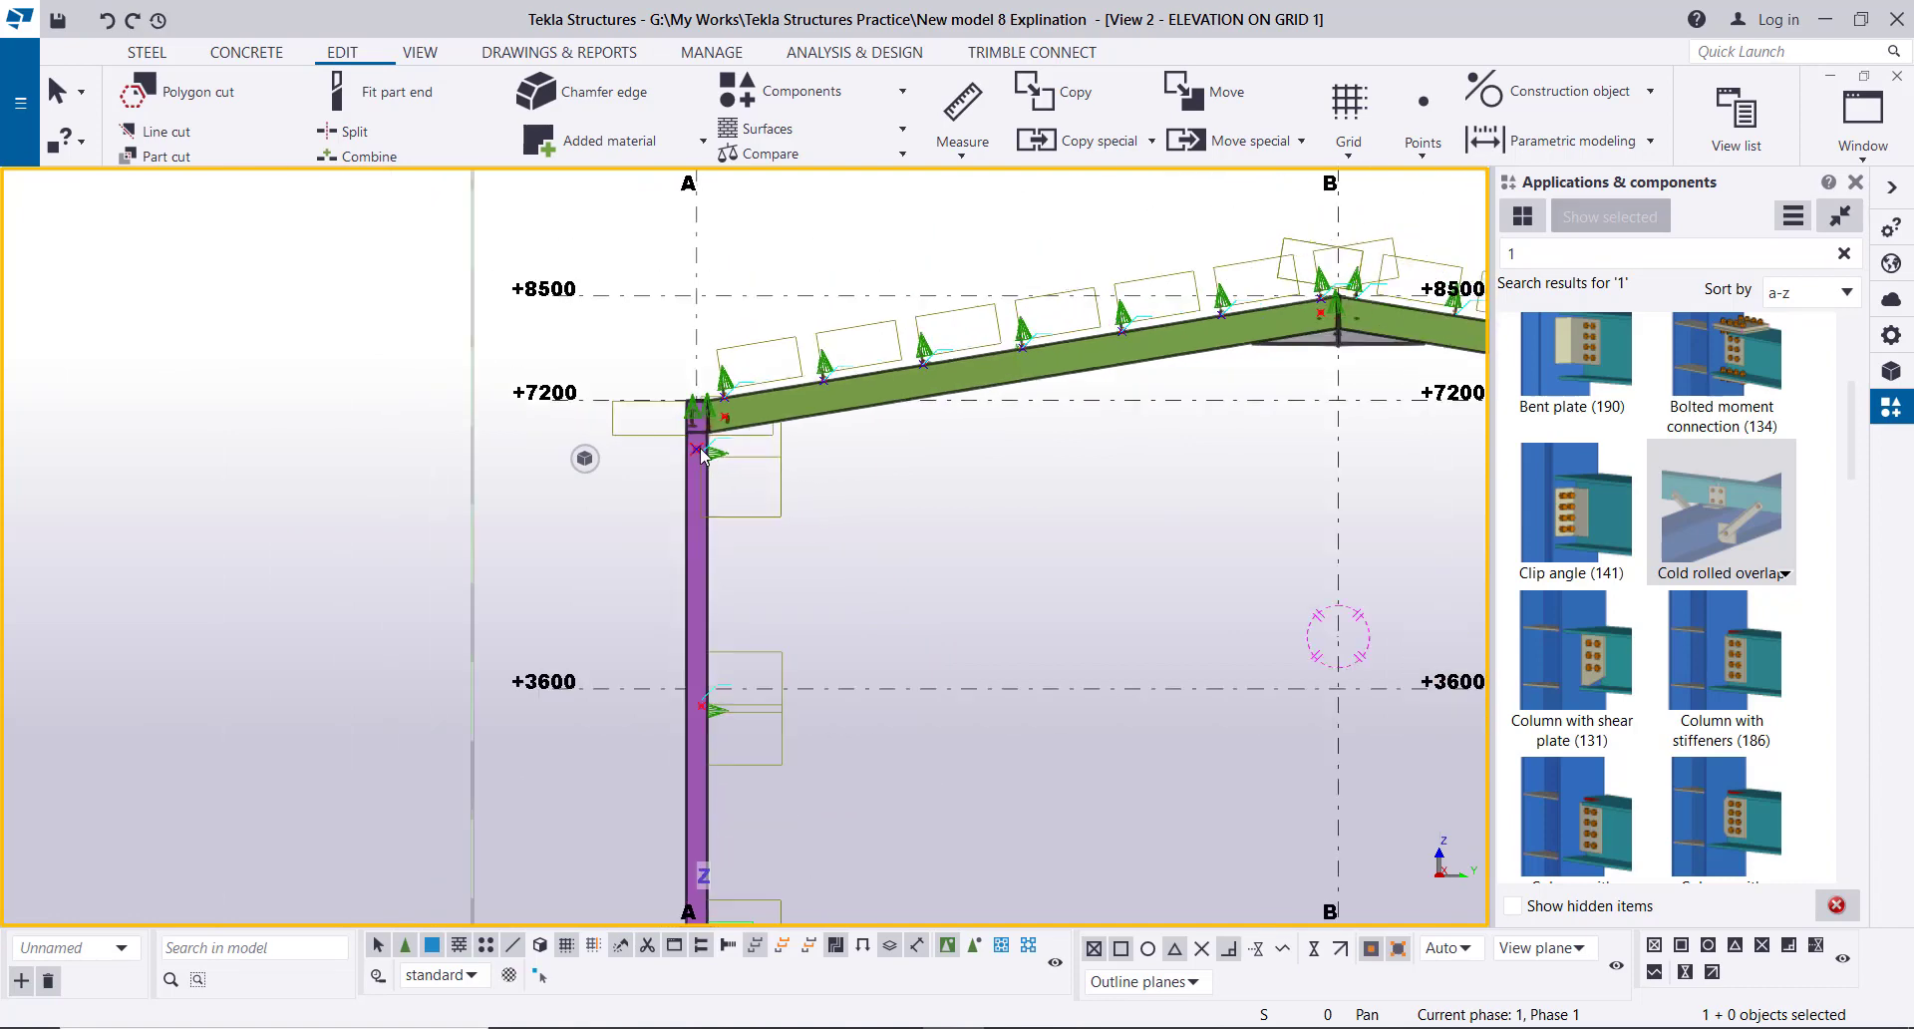
{"action": "left_click", "coordinate": [1866, 150]}
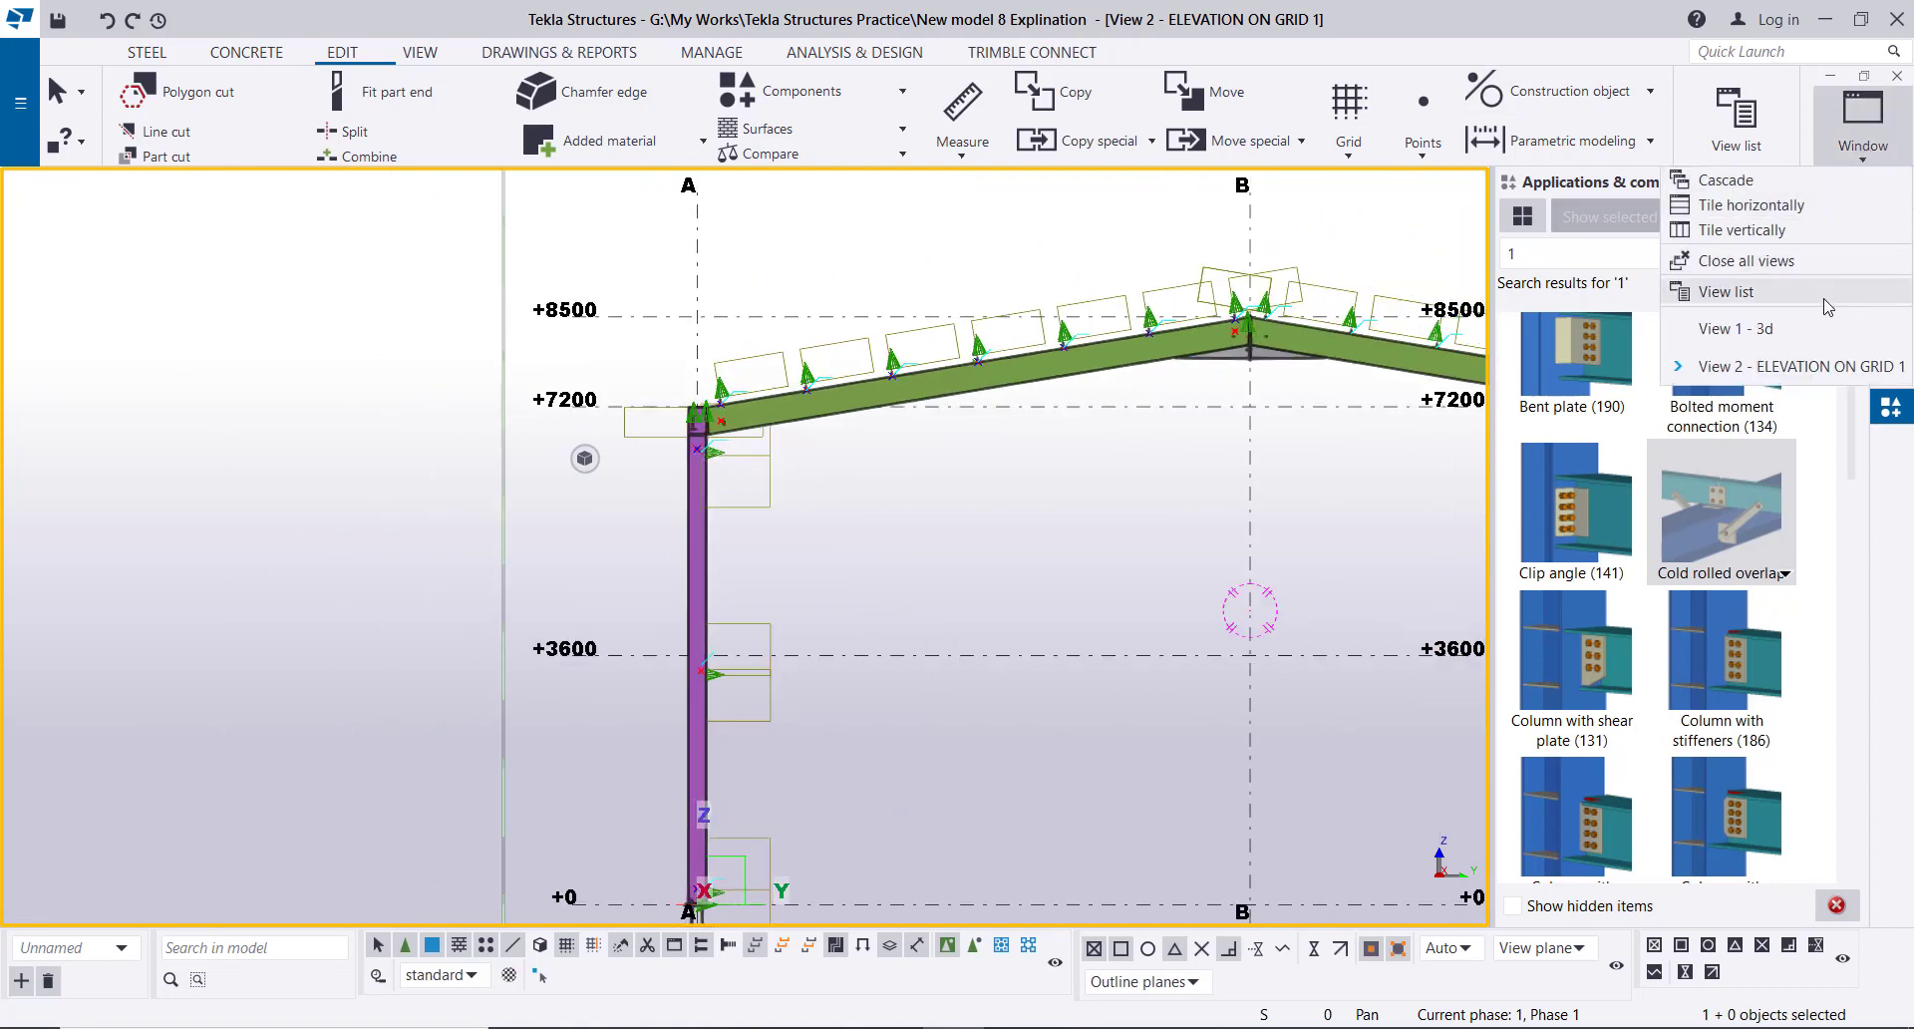
{"action": "left_click", "coordinate": [1734, 329]}
{"action": "scroll", "coordinate": [421, 387], "scroll_direction": "up", "scroll_amount": 5}
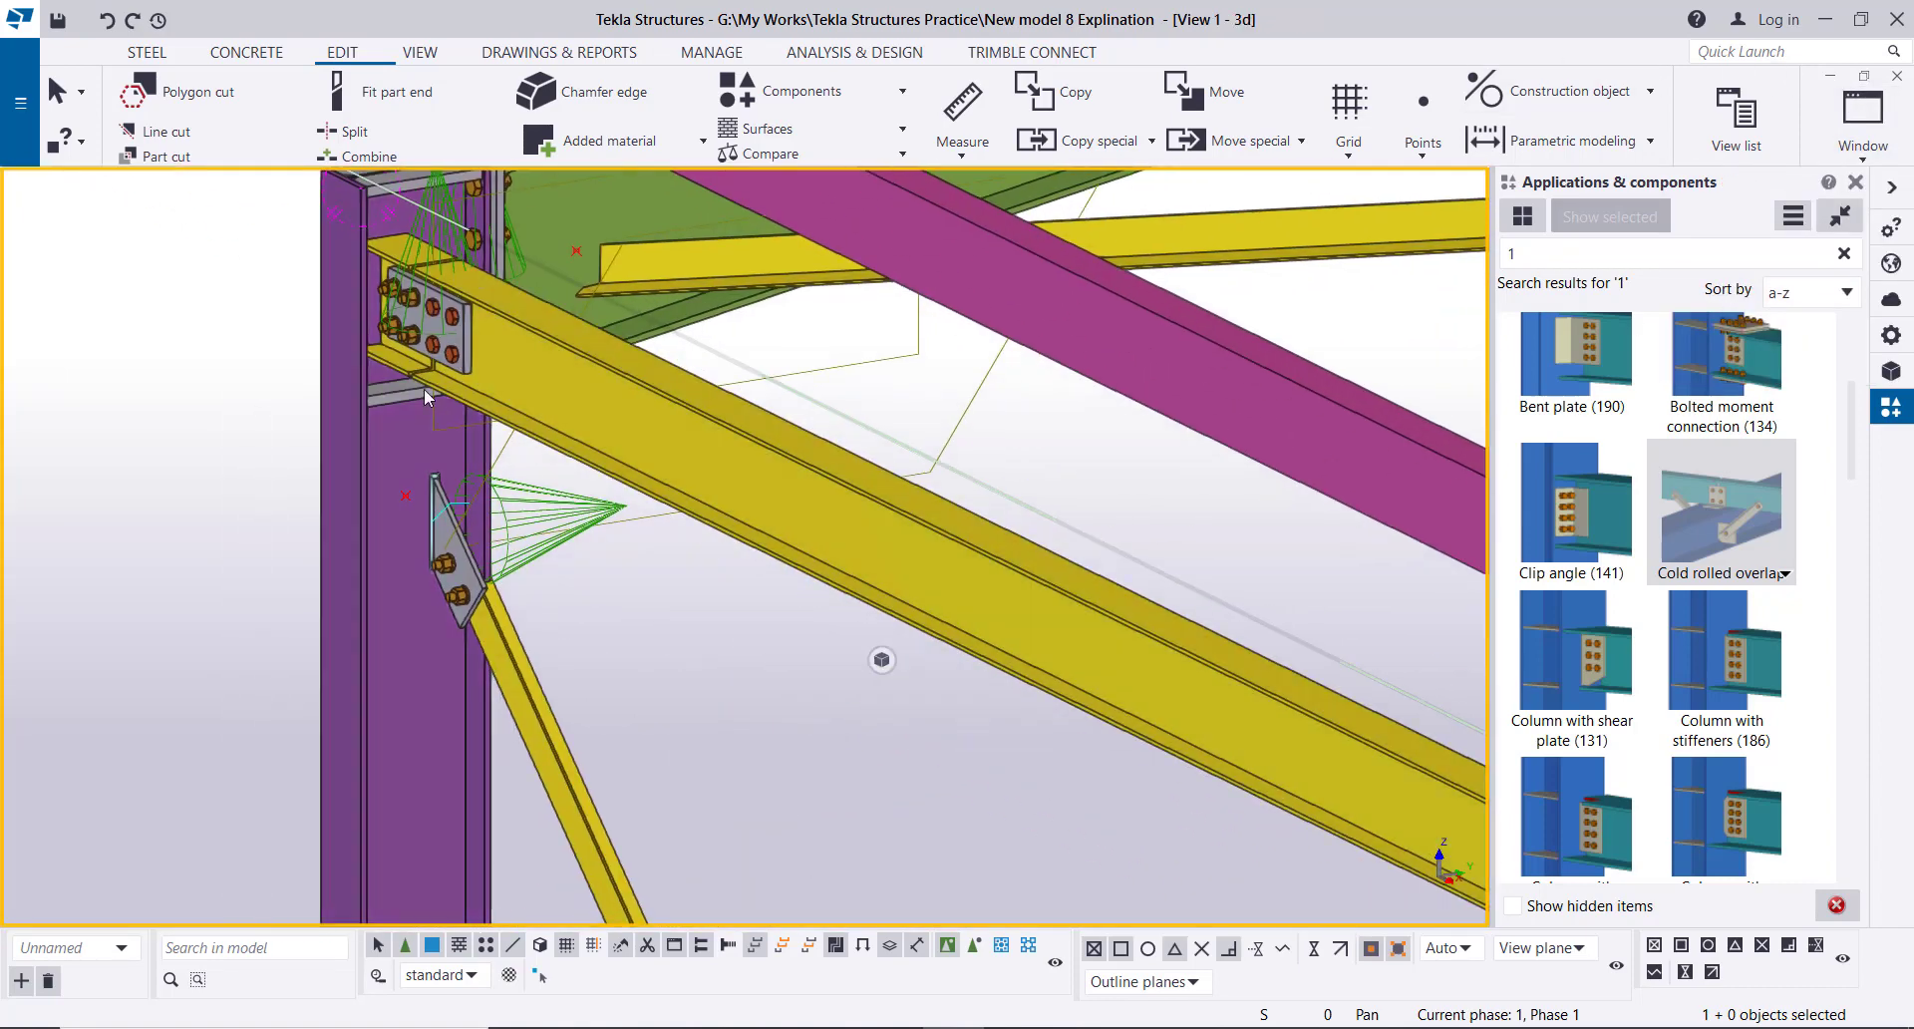
{"action": "scroll", "coordinate": [421, 387], "scroll_direction": "down", "scroll_amount": 6}
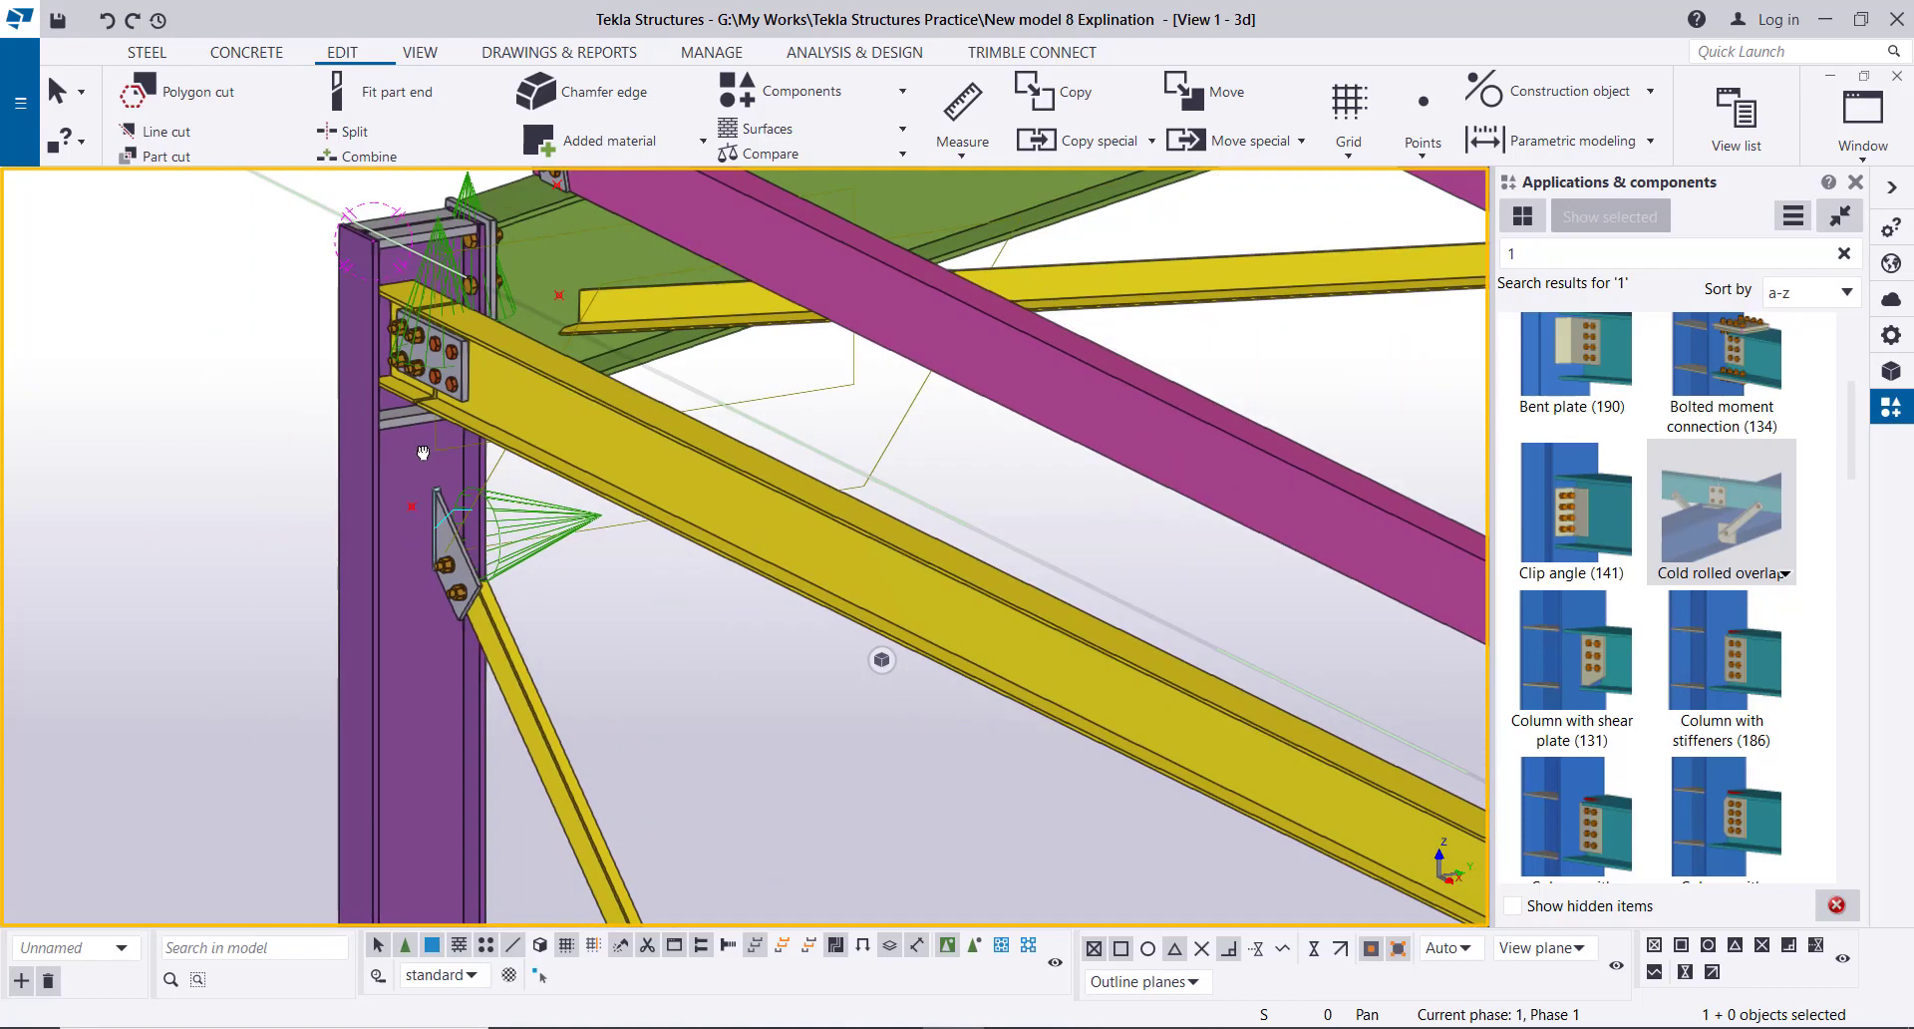
- Move the crossing wall braces in both braced bays along grid line C linearly by dY -100
{"action": "middle_click_drag", "start_coordinate": [322, 378], "coordinate": [954, 426], "text": "ctrl"}
{"action": "scroll", "coordinate": [409, 439], "scroll_direction": "down", "scroll_amount": 10}
{"action": "scroll", "coordinate": [884, 559], "scroll_direction": "up", "scroll_amount": 6}
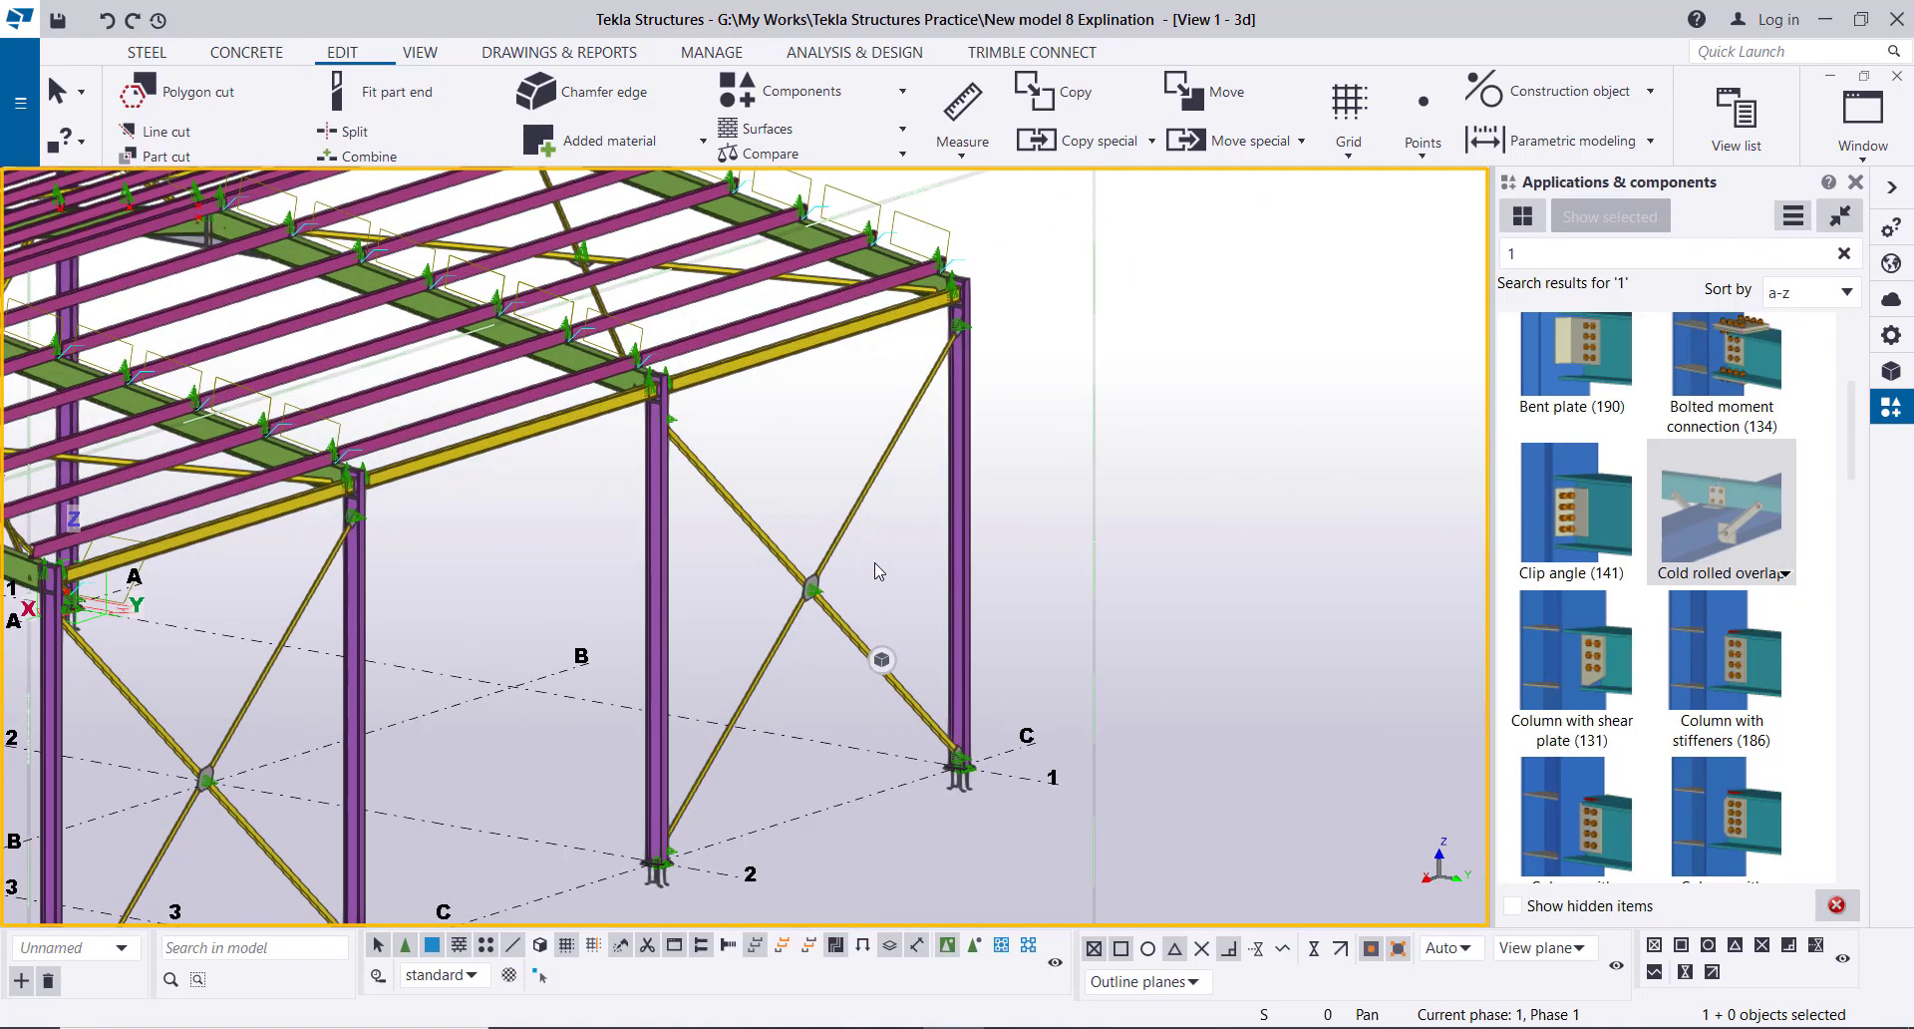
{"action": "left_click_drag", "start_coordinate": [770, 643], "coordinate": [755, 645]}
{"action": "scroll", "coordinate": [928, 489], "scroll_direction": "down", "scroll_amount": 3}
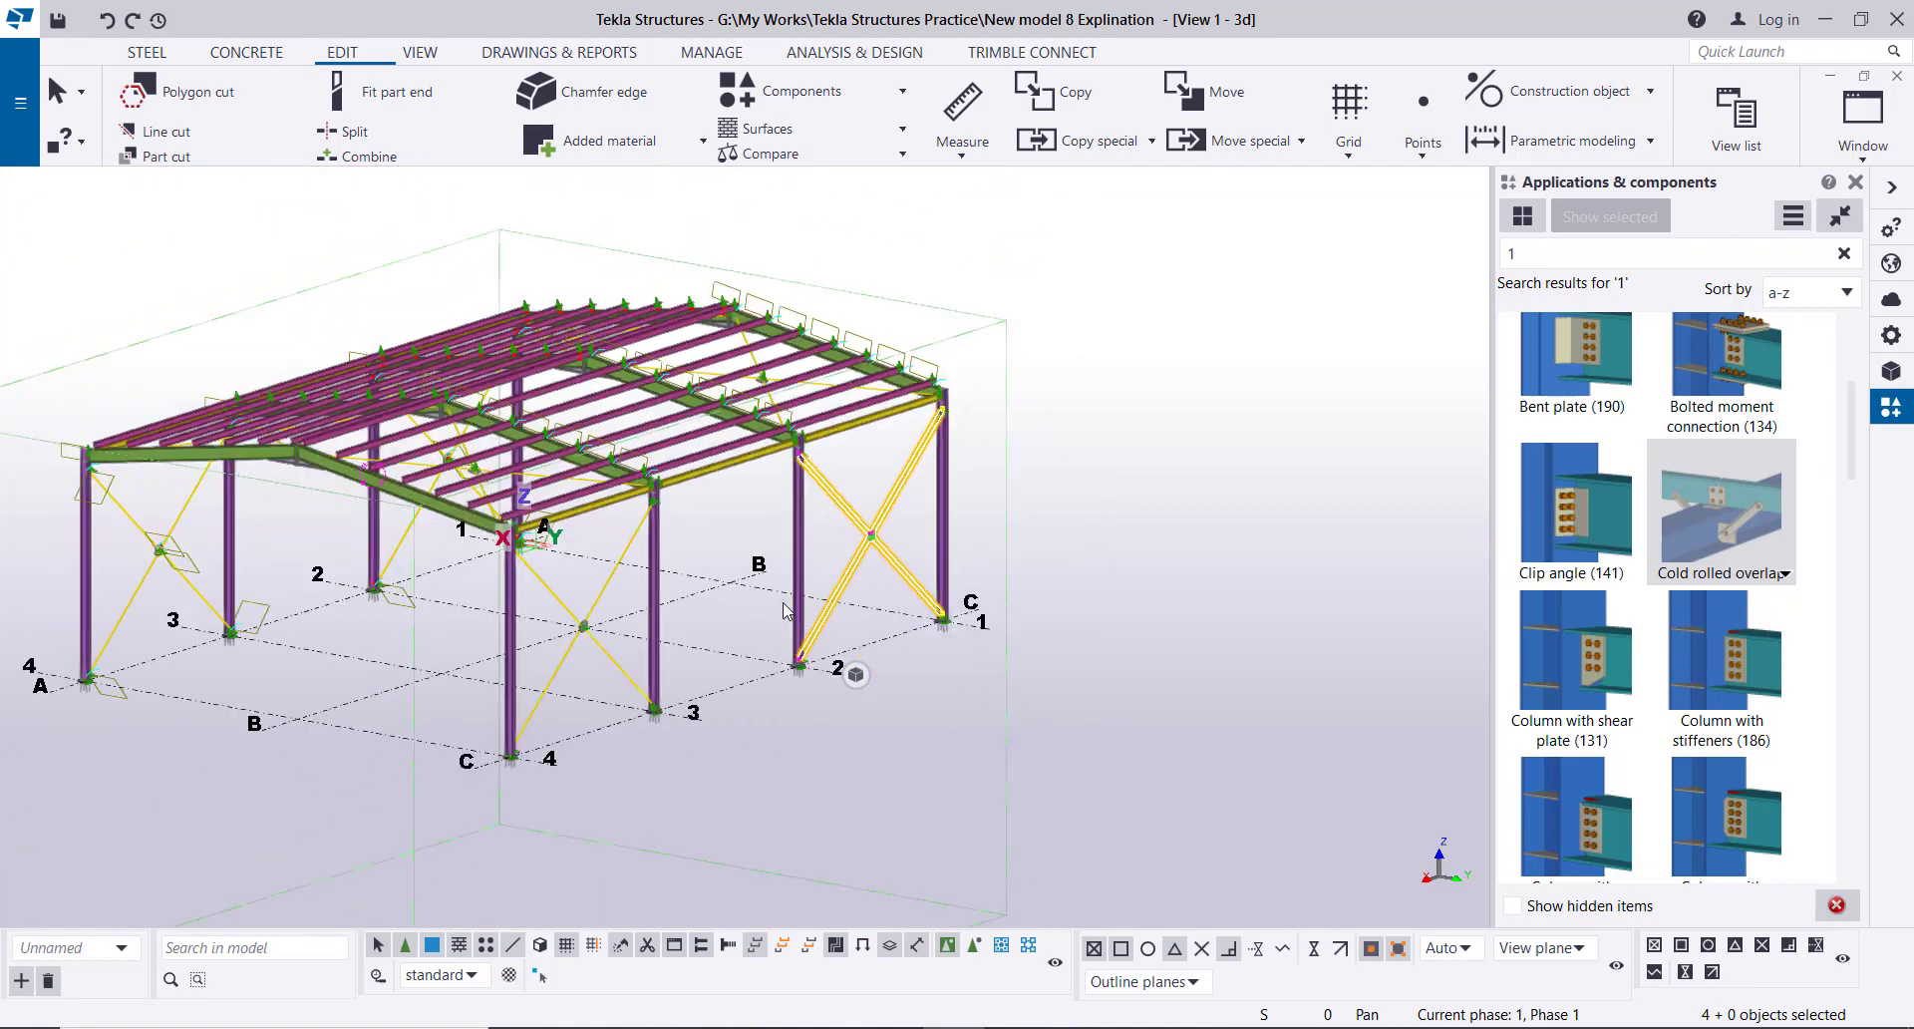
{"action": "scroll", "coordinate": [680, 590], "scroll_direction": "up", "scroll_amount": 4}
{"action": "left_click_drag", "start_coordinate": [483, 701], "coordinate": [485, 703], "text": "shift"}
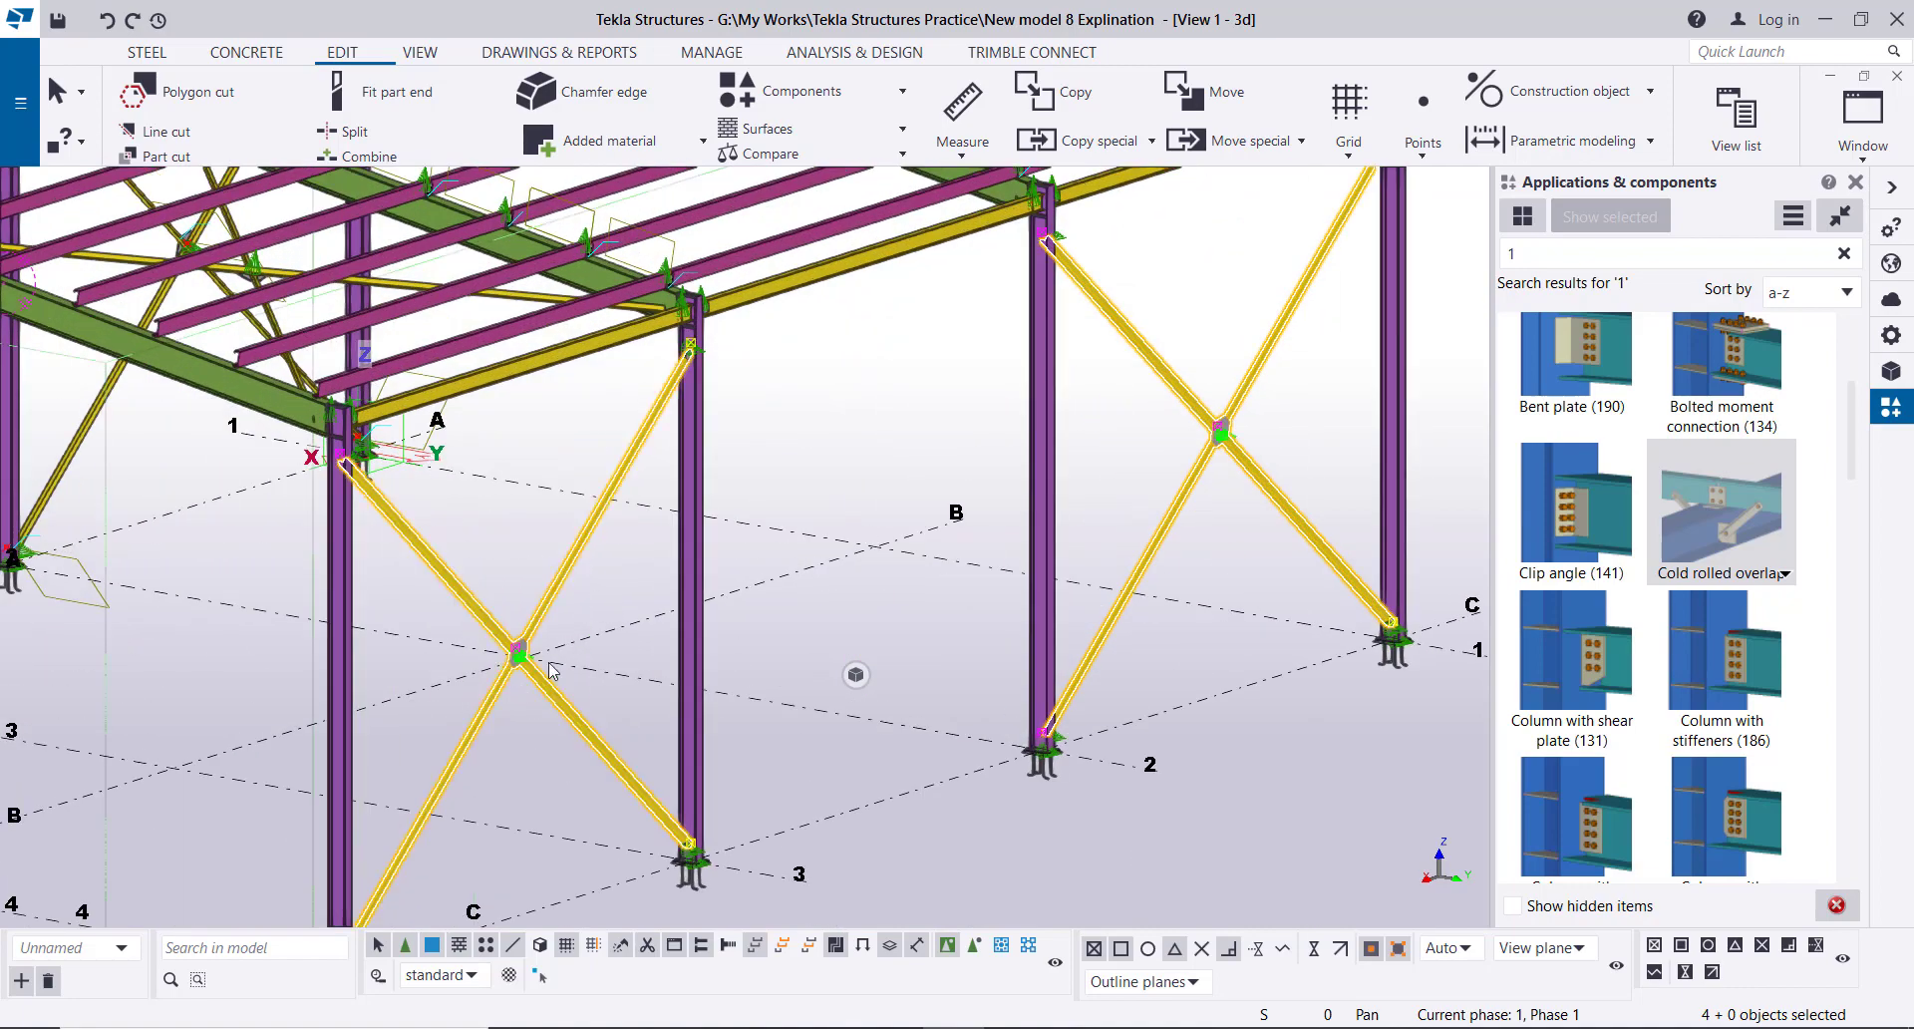
{"action": "right_click", "coordinate": [501, 510]}
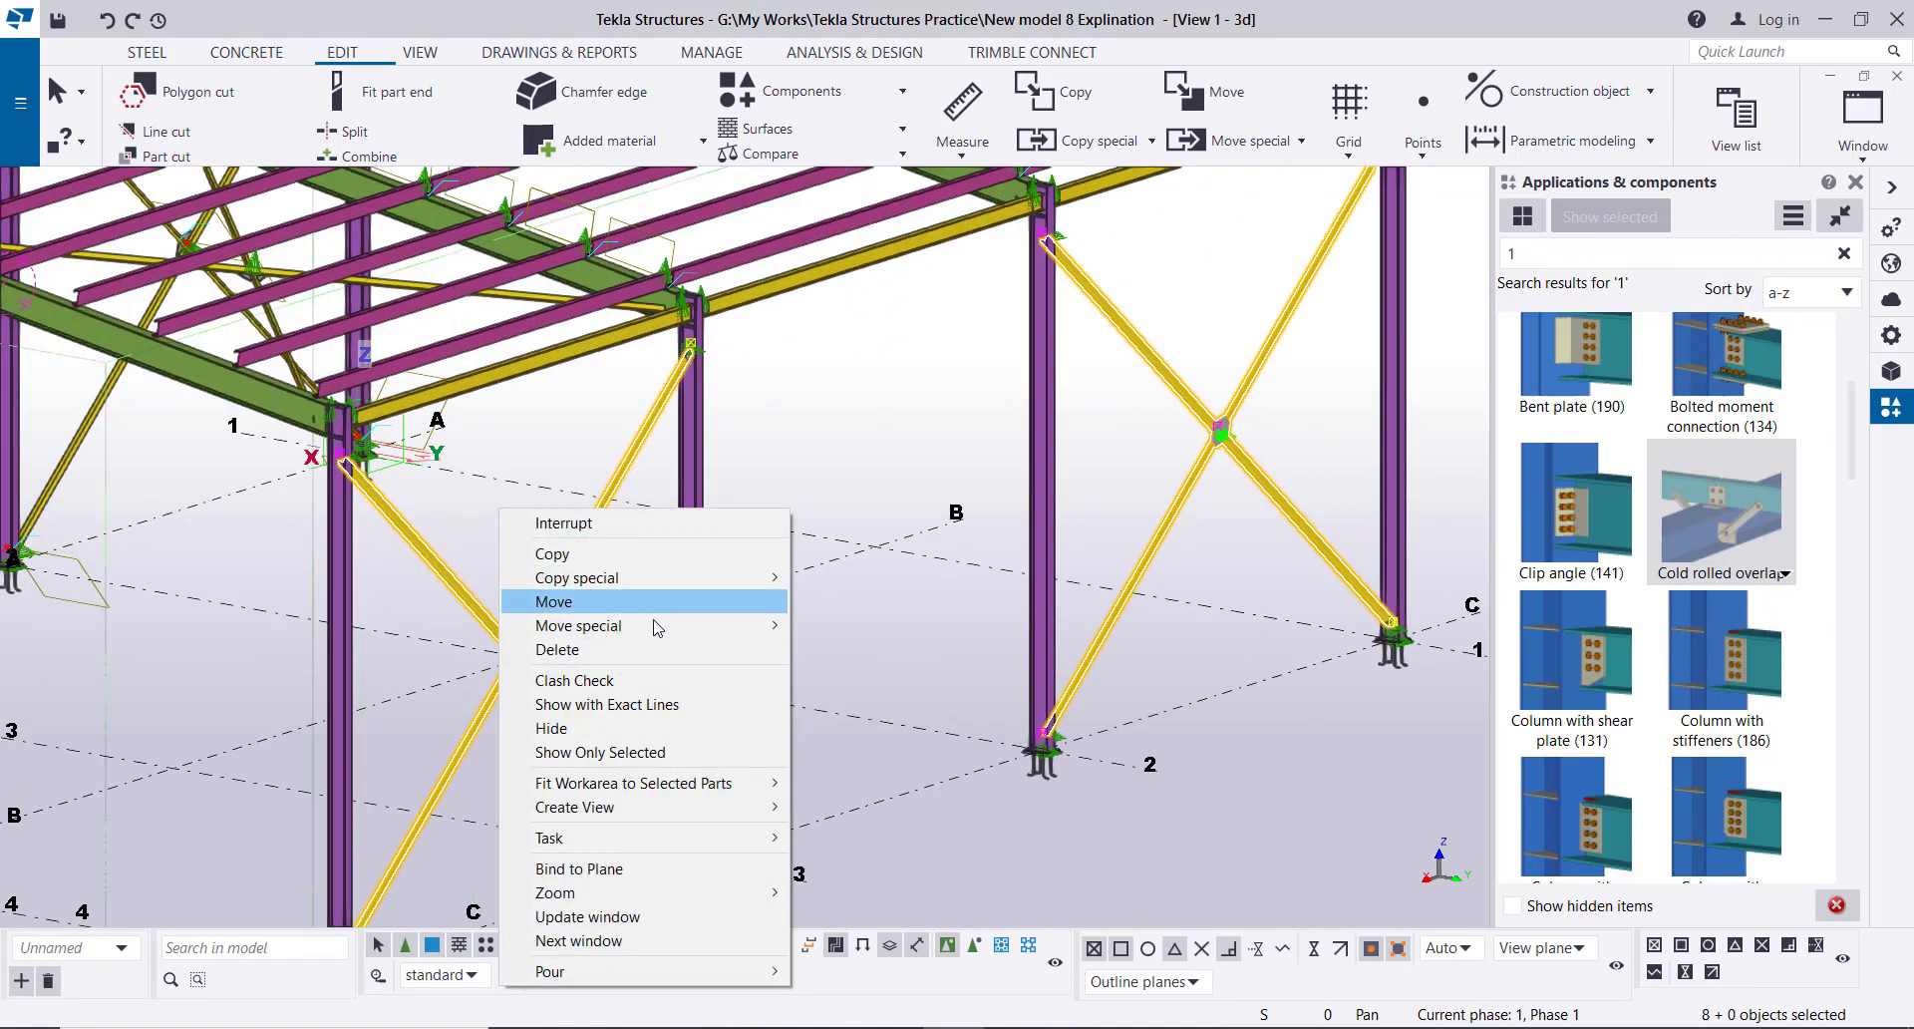
{"action": "mouse_move", "coordinate": [658, 626]}
{"action": "left_click", "coordinate": [827, 628]}
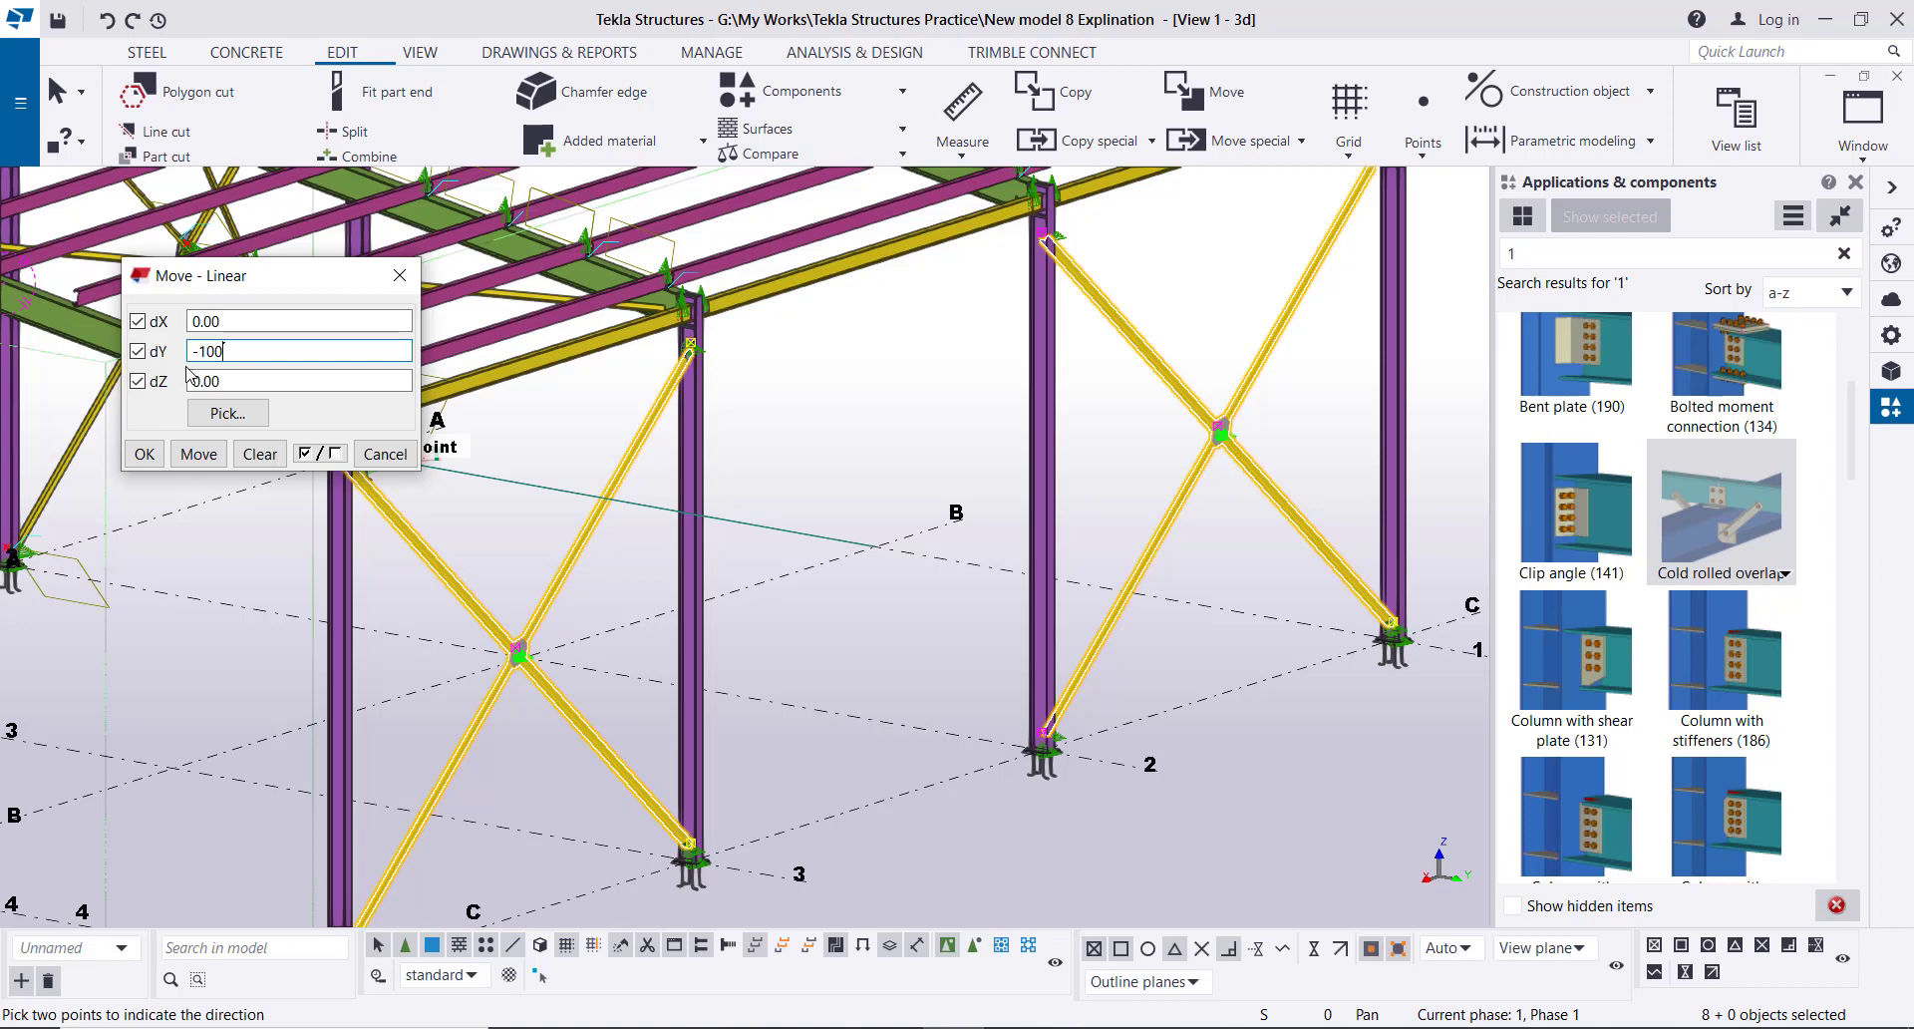
{"action": "left_click", "coordinate": [199, 454]}
{"action": "left_click", "coordinate": [145, 455]}
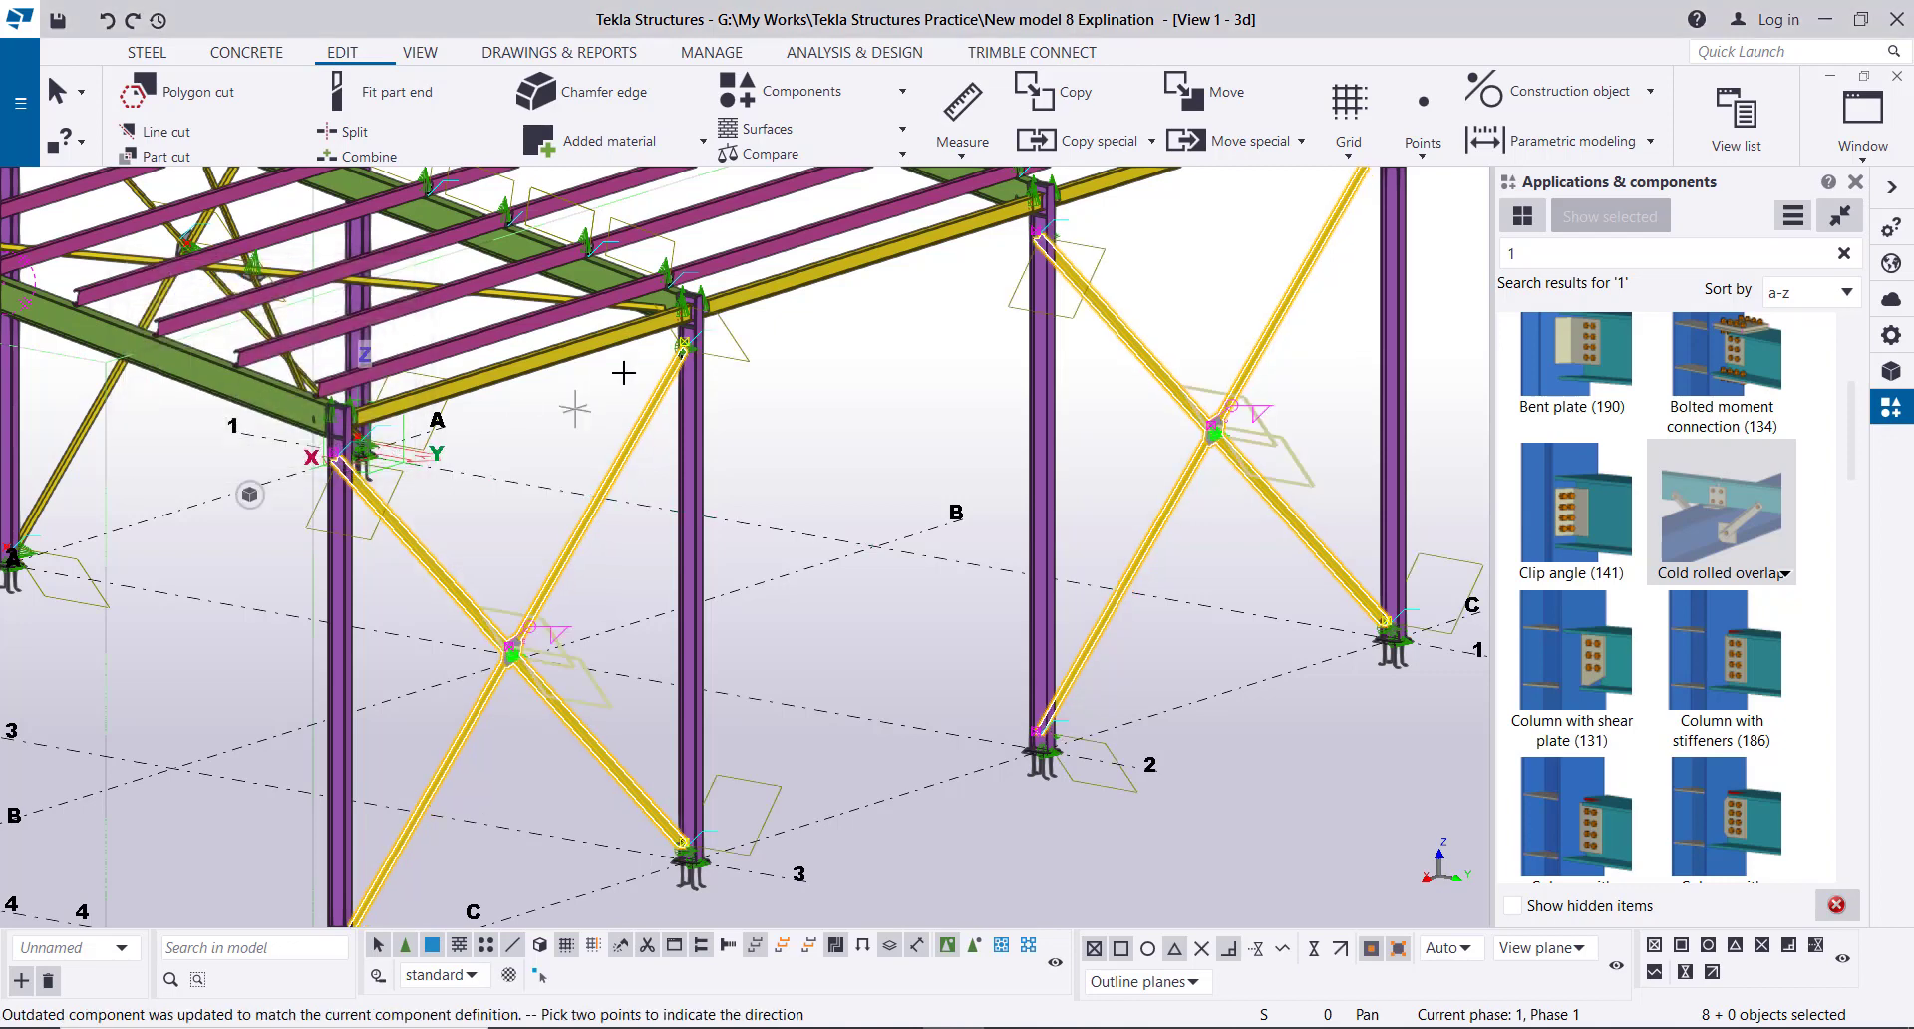
{"action": "right_click", "coordinate": [550, 421]}
{"action": "left_click", "coordinate": [578, 437]}
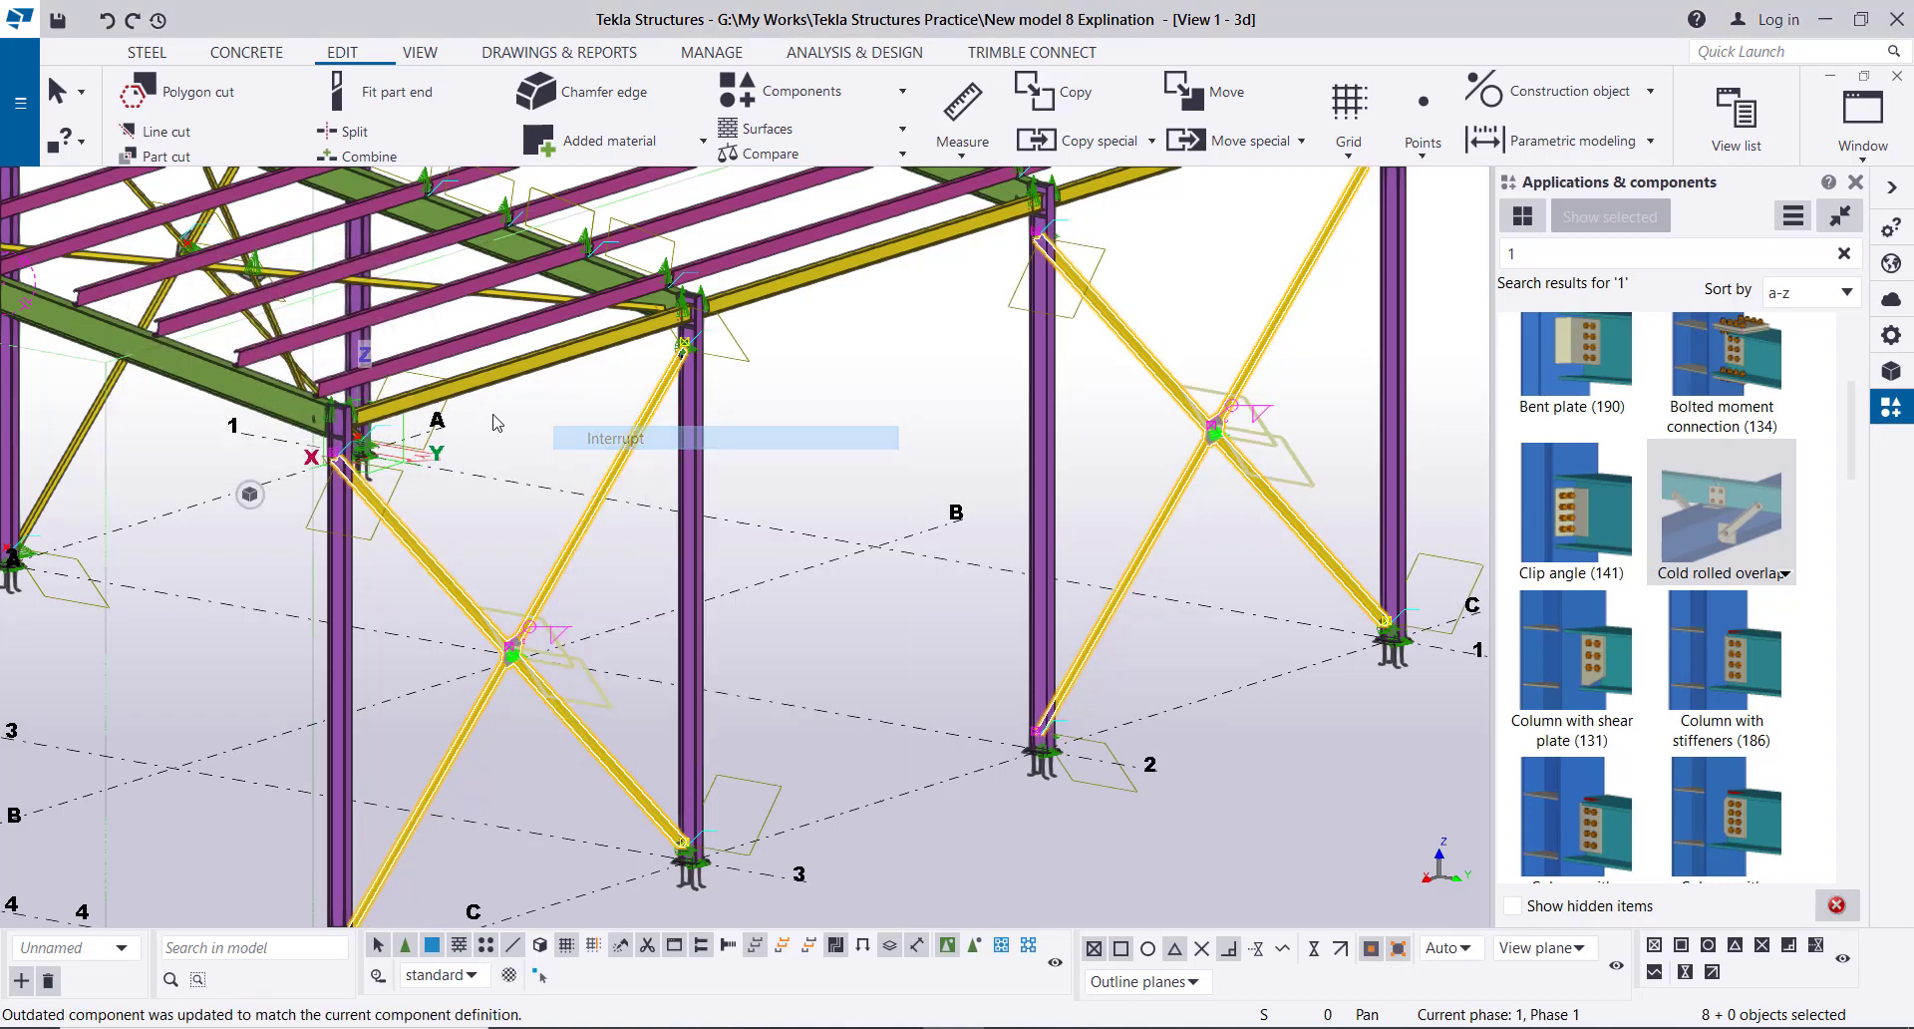
- Select the grid line C eave beam between grids 4 and 3 together with its short end piece at column 4
{"action": "scroll", "coordinate": [691, 332], "scroll_direction": "up", "scroll_amount": 7}
{"action": "scroll", "coordinate": [743, 368], "scroll_direction": "down", "scroll_amount": 3}
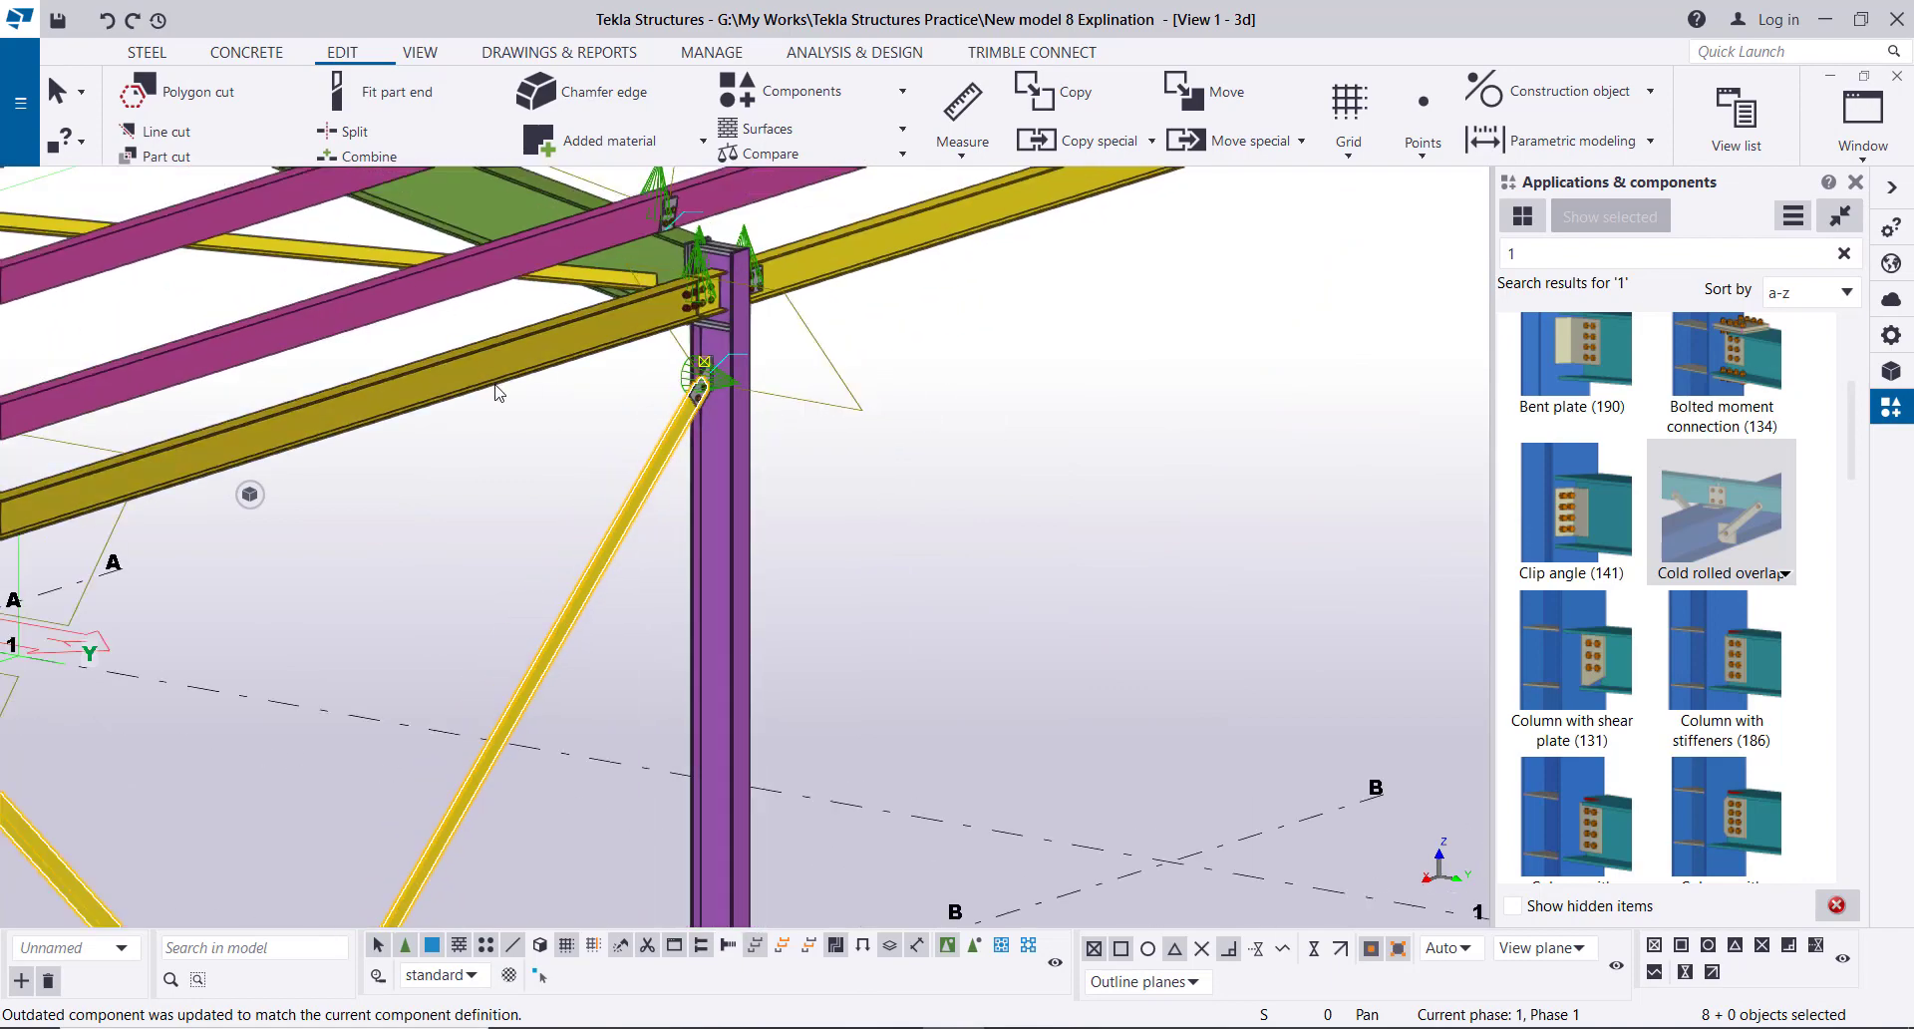
{"action": "scroll", "coordinate": [497, 391], "scroll_direction": "down", "scroll_amount": 3}
{"action": "middle_click_drag", "start_coordinate": [487, 435], "coordinate": [658, 461]}
{"action": "scroll", "coordinate": [351, 509], "scroll_direction": "up", "scroll_amount": 2}
{"action": "middle_click_drag", "start_coordinate": [387, 491], "coordinate": [341, 493], "text": "ctrl"}
{"action": "scroll", "coordinate": [344, 501], "scroll_direction": "up", "scroll_amount": 6}
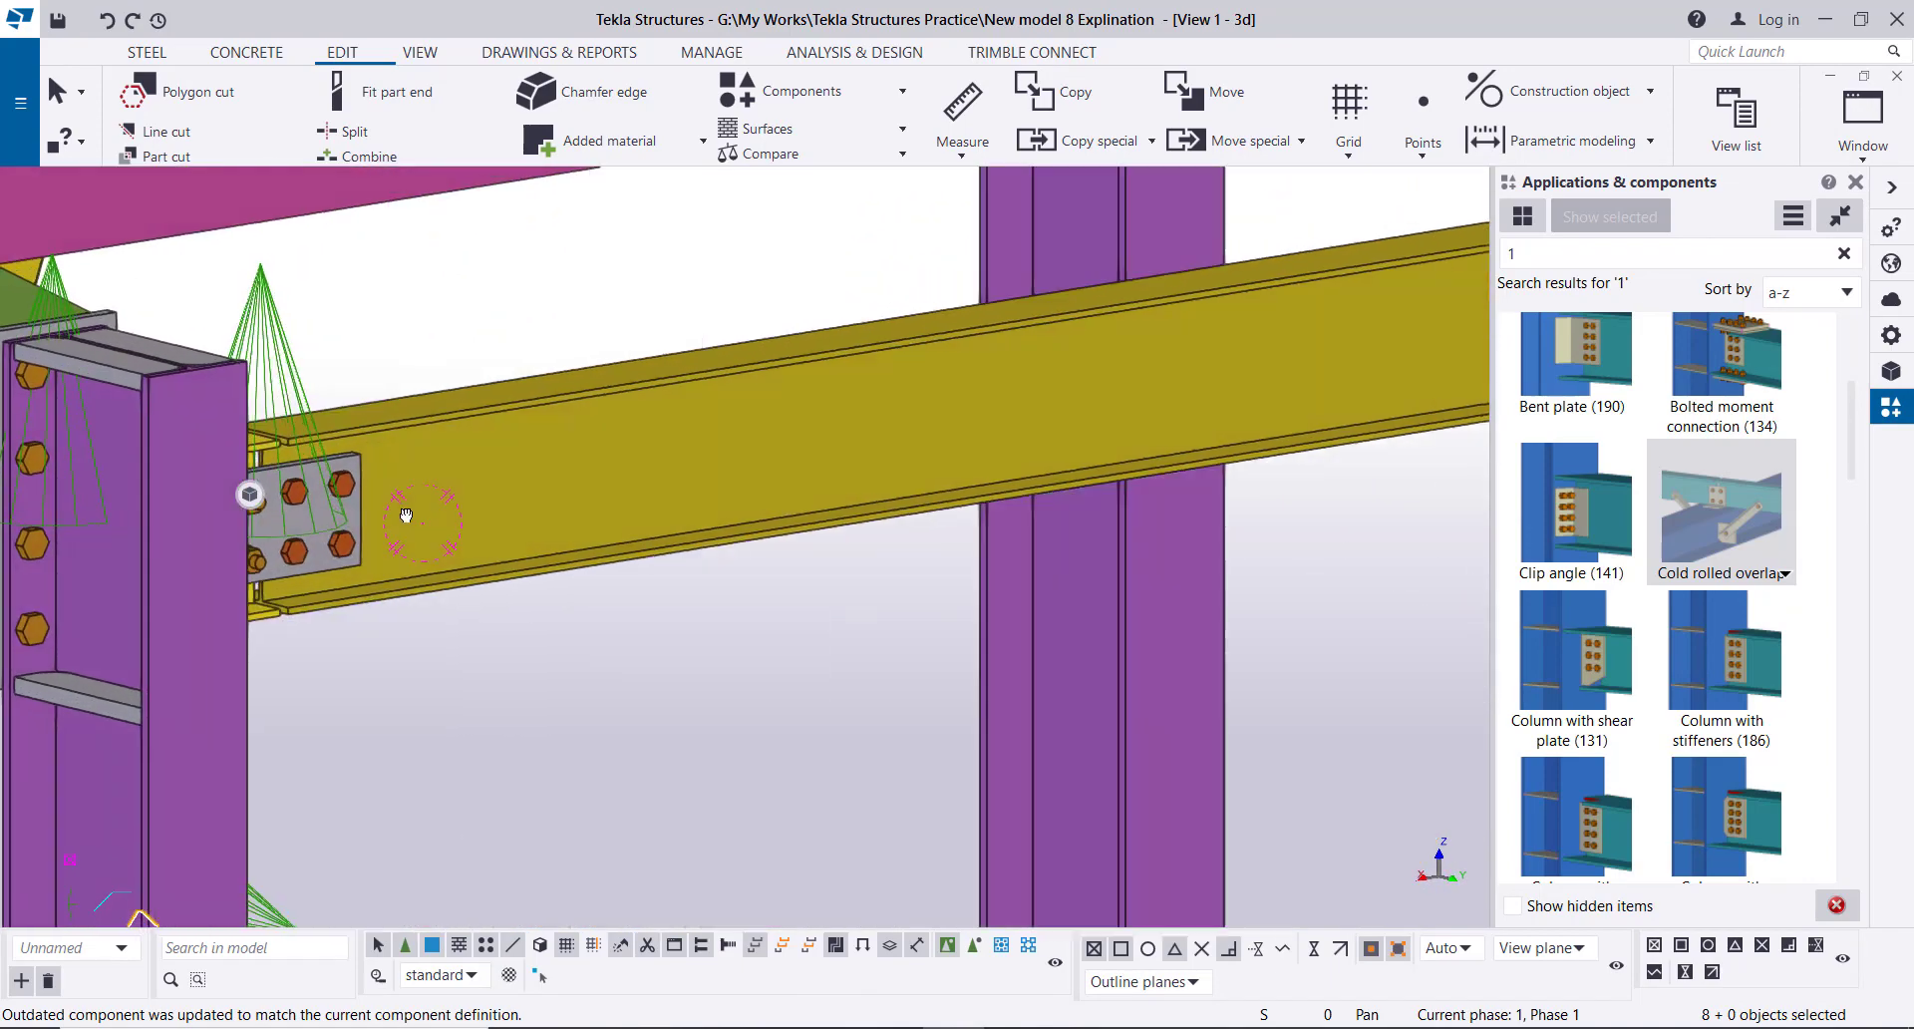
{"action": "middle_click_drag", "start_coordinate": [387, 562], "coordinate": [350, 587], "text": "ctrl"}
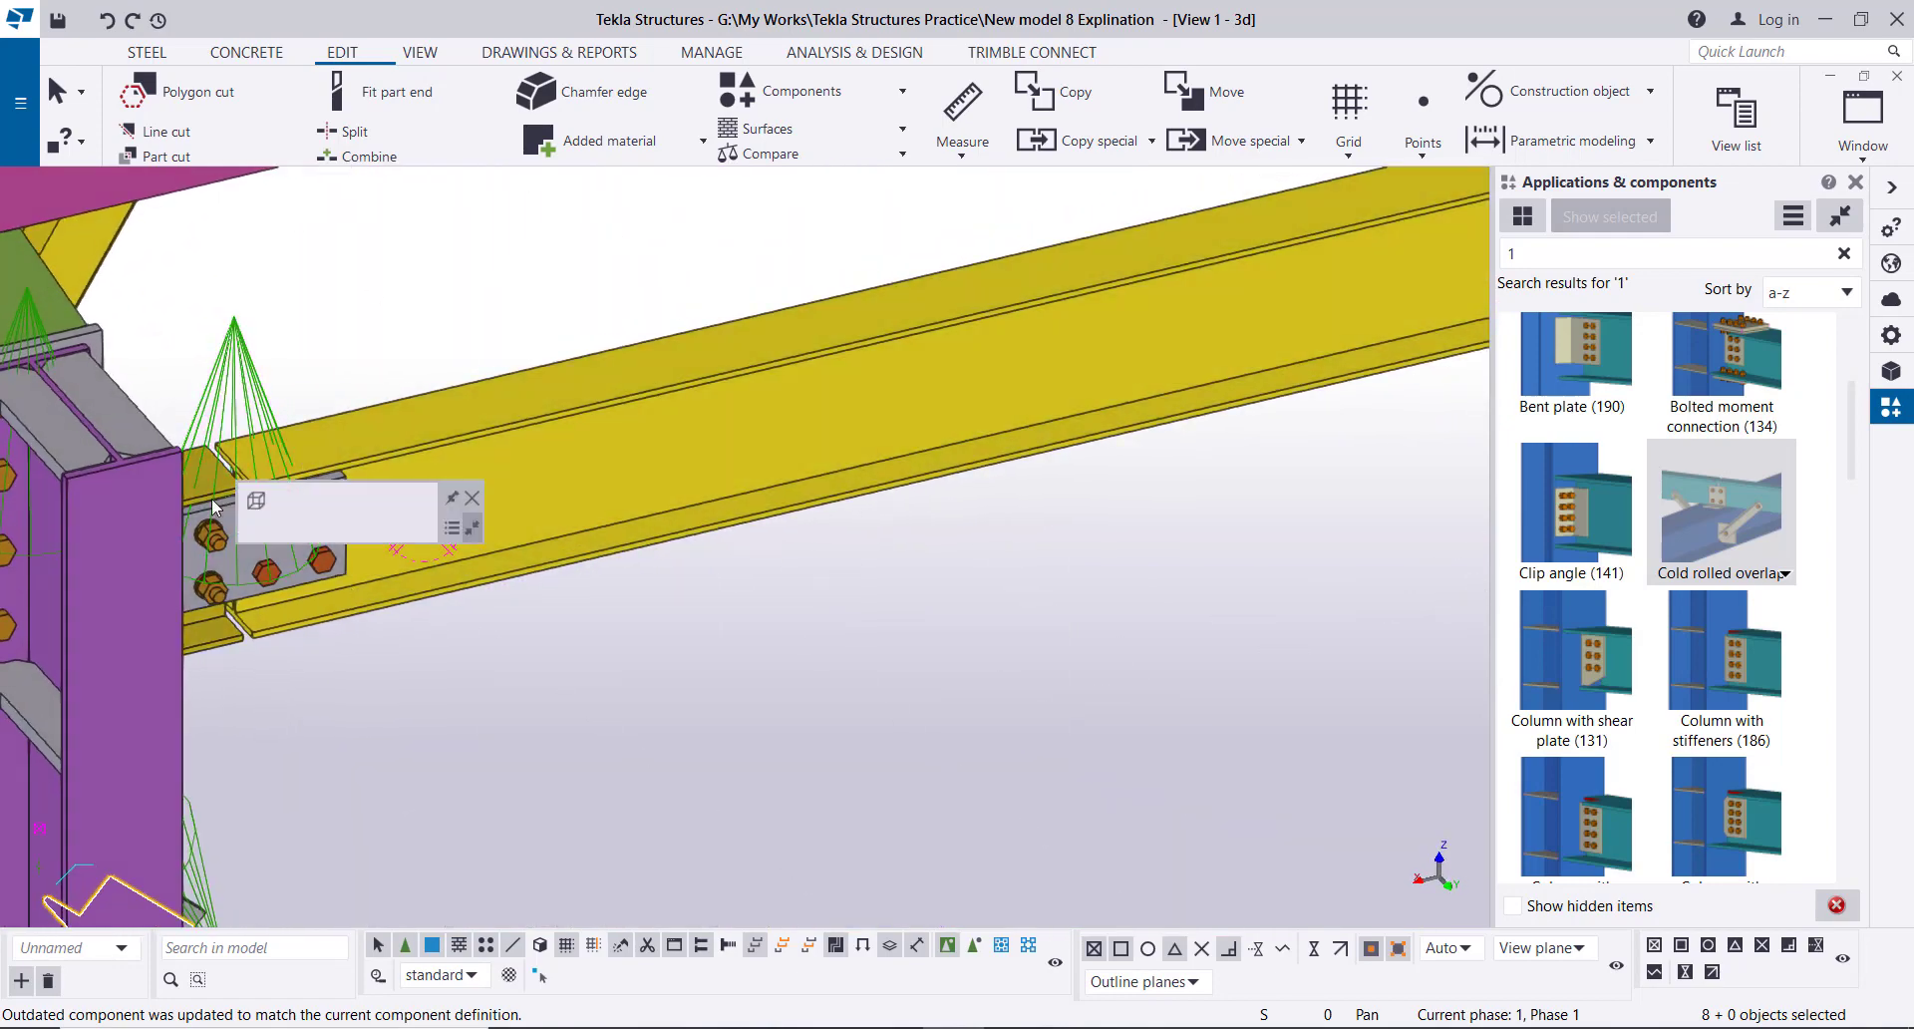
{"action": "left_click", "coordinate": [208, 487]}
{"action": "scroll", "coordinate": [339, 548], "scroll_direction": "down", "scroll_amount": 5}
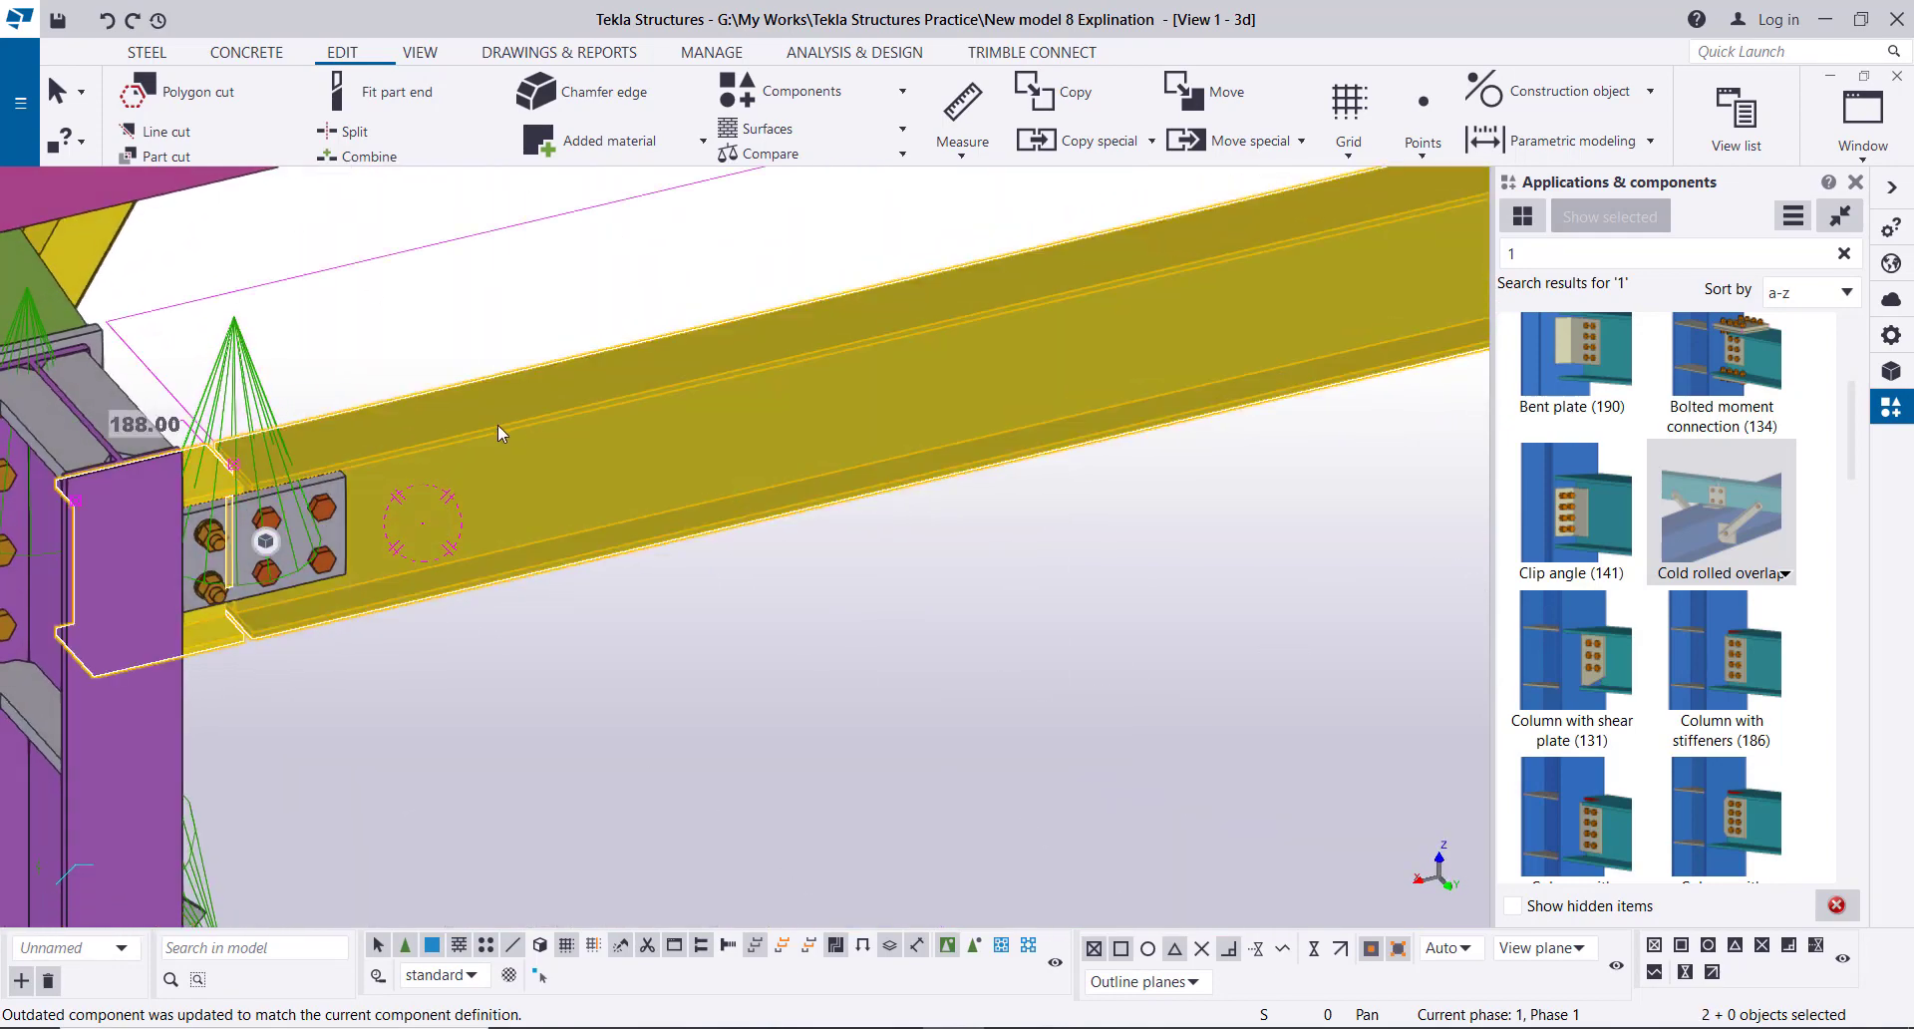
{"action": "scroll", "coordinate": [337, 555], "scroll_direction": "down", "scroll_amount": 3}
{"action": "scroll", "coordinate": [1201, 390], "scroll_direction": "up", "scroll_amount": 6}
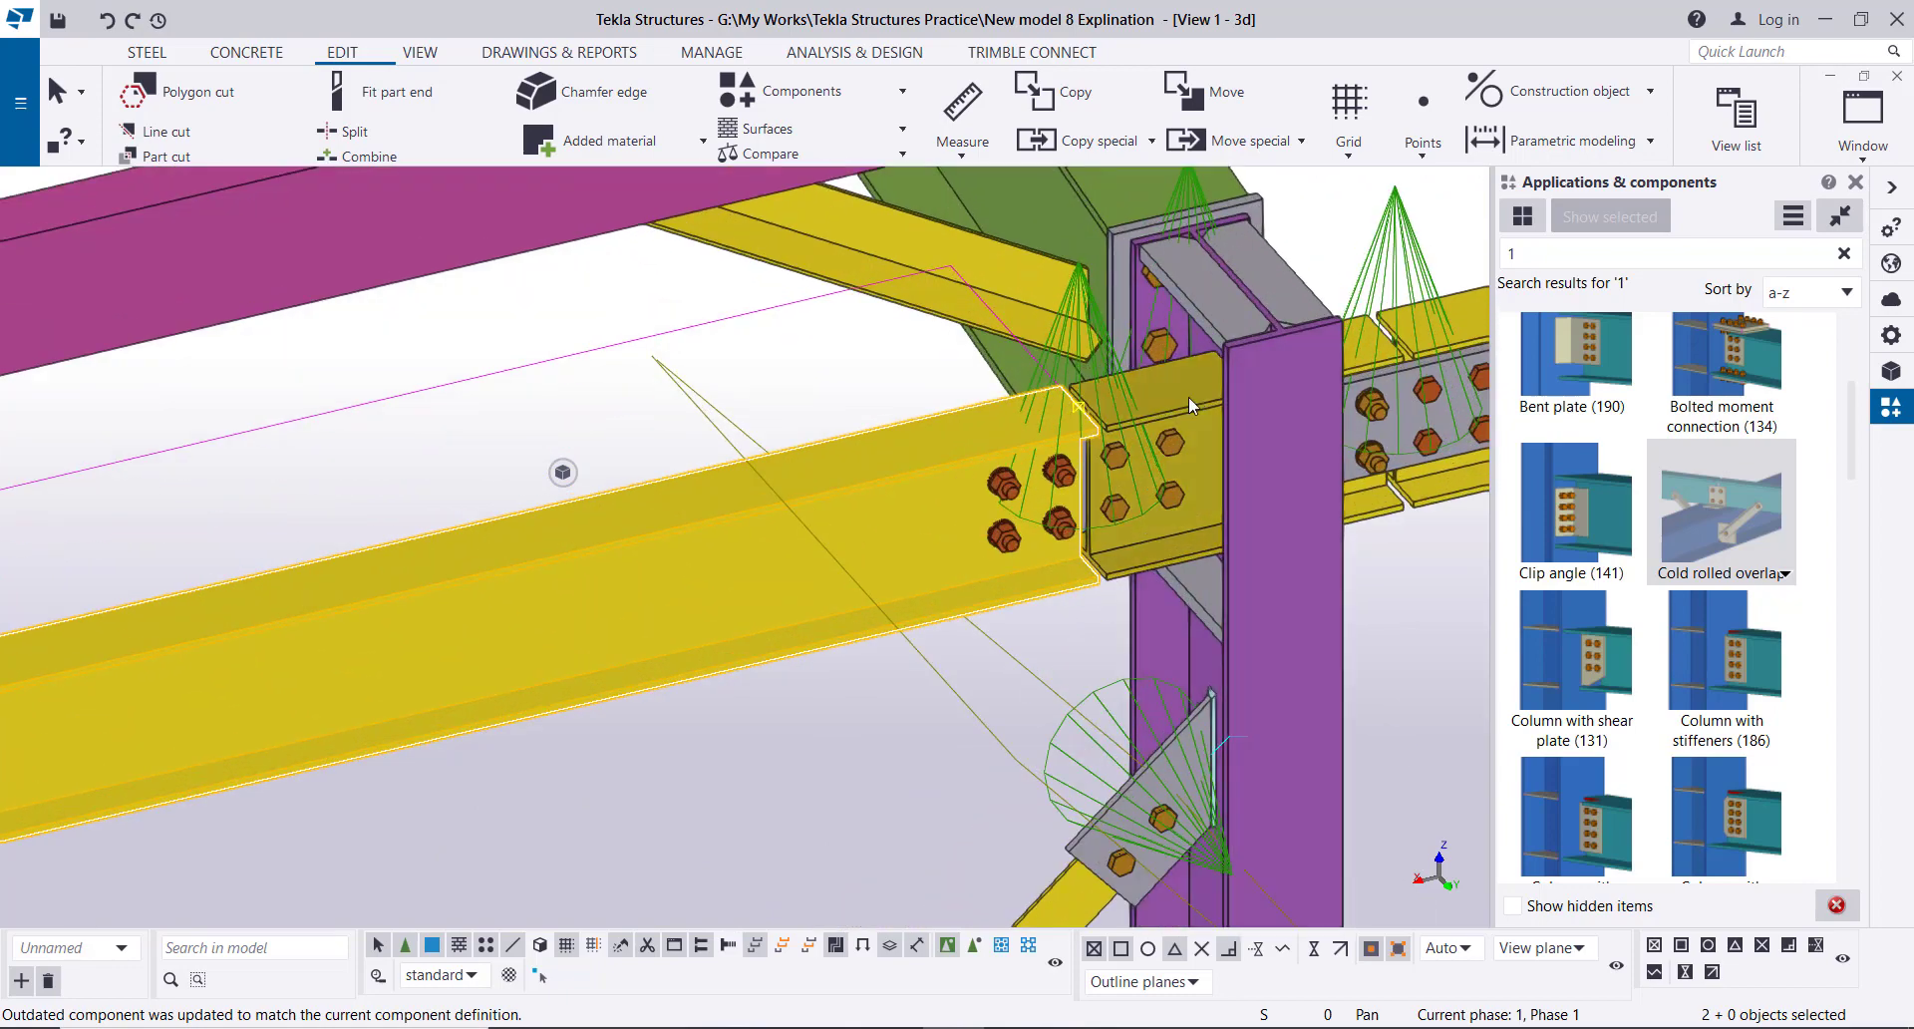
- Add both short beam pieces at column 3 and the eave beam between grids 3 and 2 to the selection
{"action": "left_click", "coordinate": [1181, 397], "text": "ctrl"}
{"action": "scroll", "coordinate": [1111, 409], "scroll_direction": "down", "scroll_amount": 3}
{"action": "scroll", "coordinate": [993, 423], "scroll_direction": "up", "scroll_amount": 5}
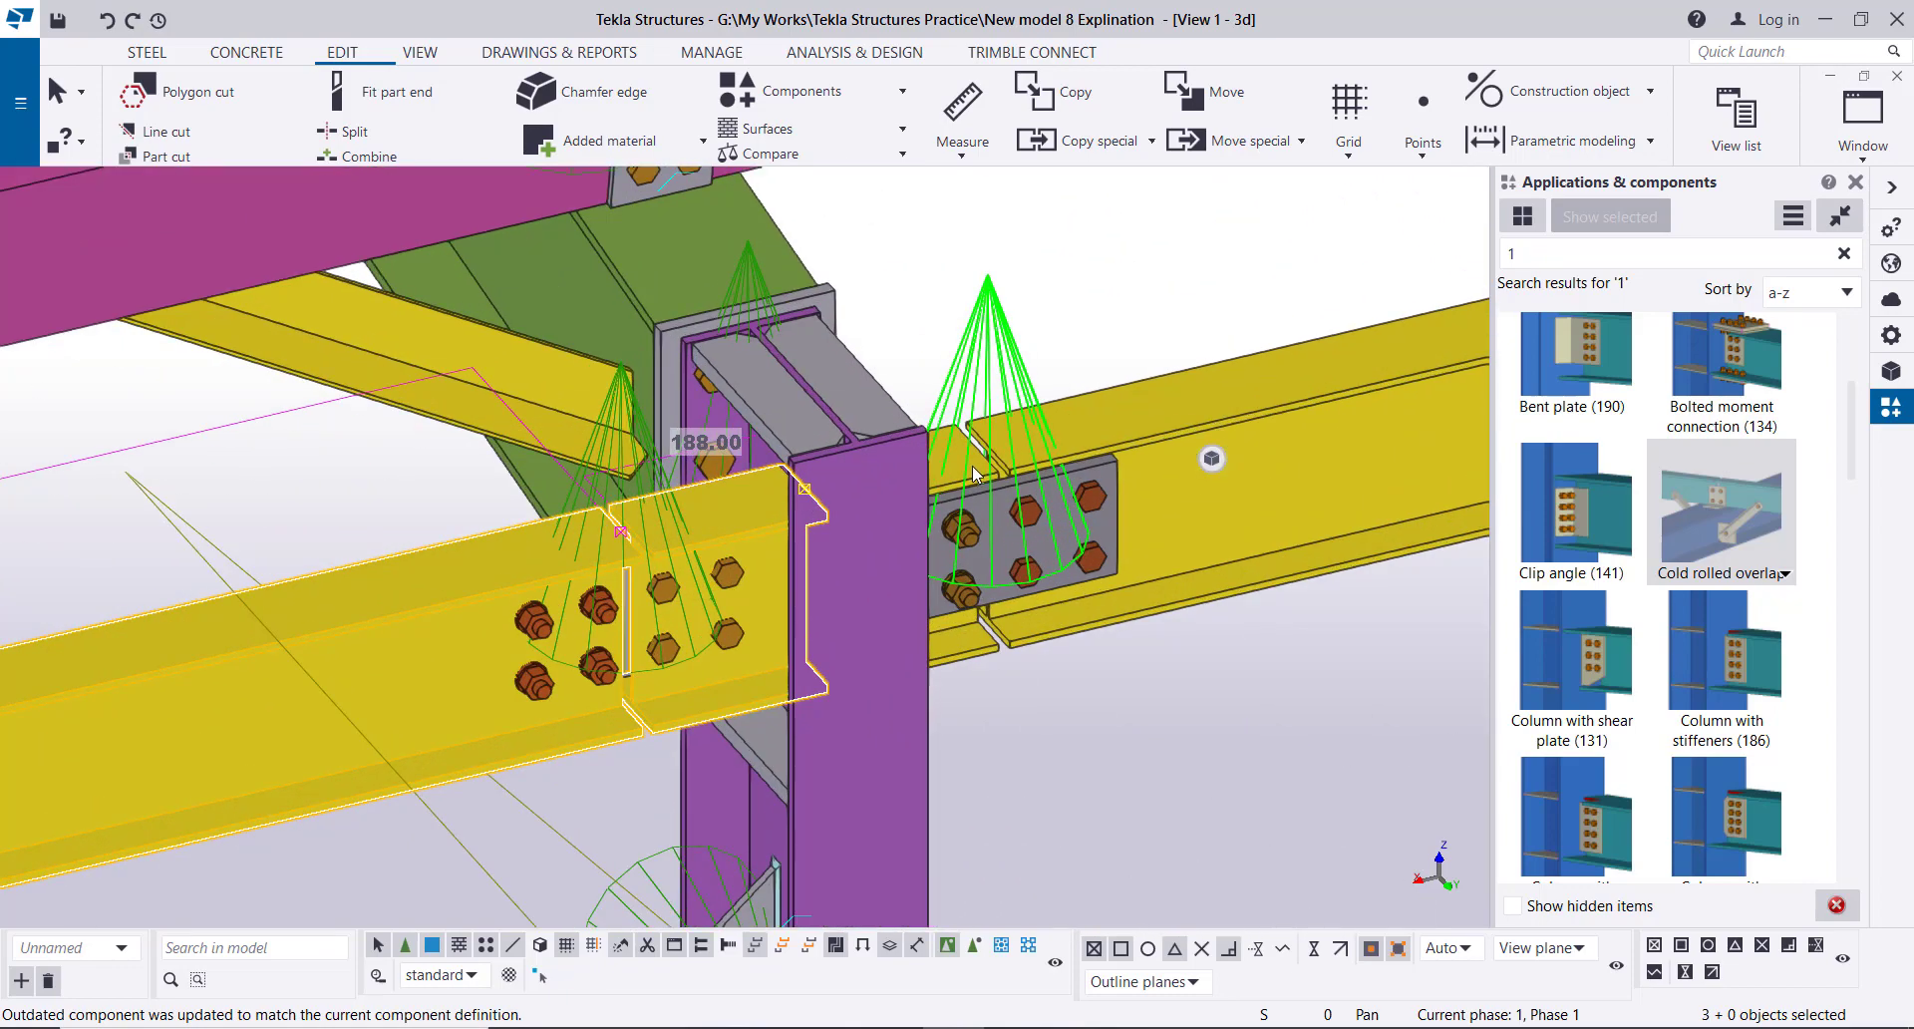
{"action": "left_click", "coordinate": [1061, 465], "text": "ctrl"}
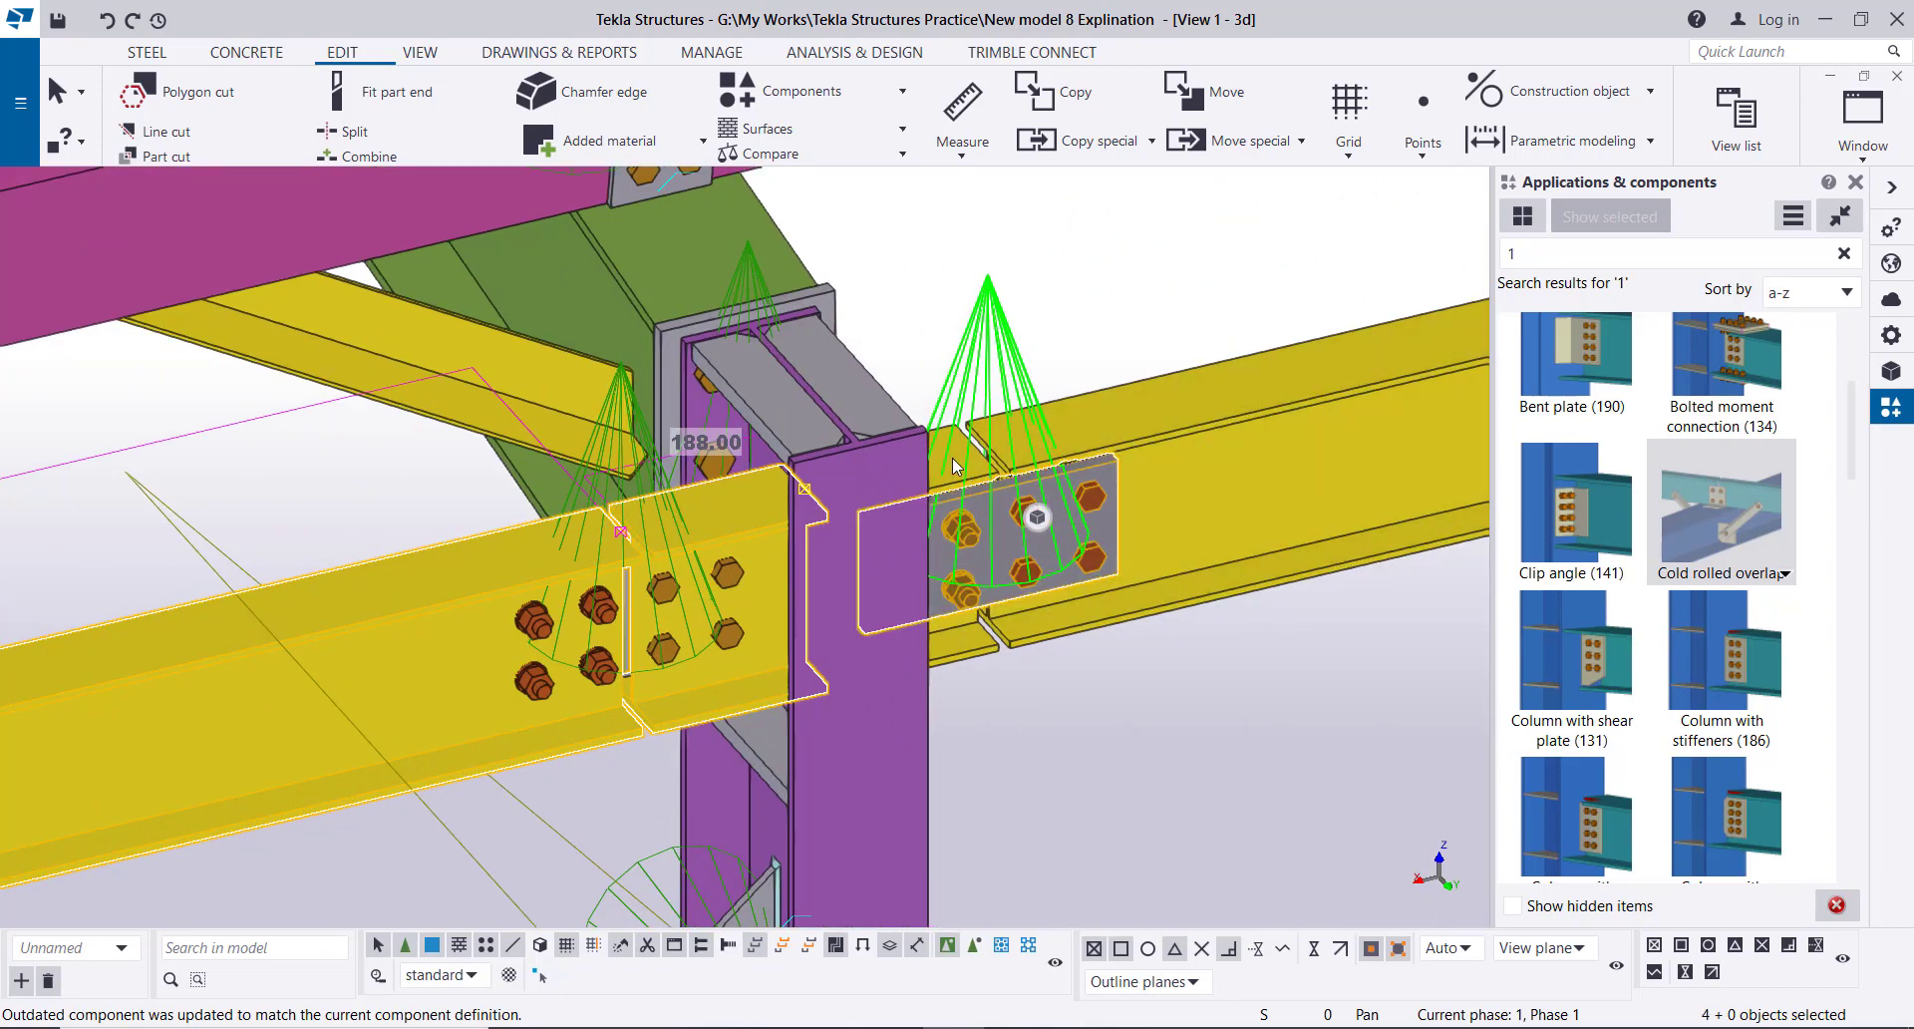
{"action": "left_click", "coordinate": [987, 482], "text": "ctrl"}
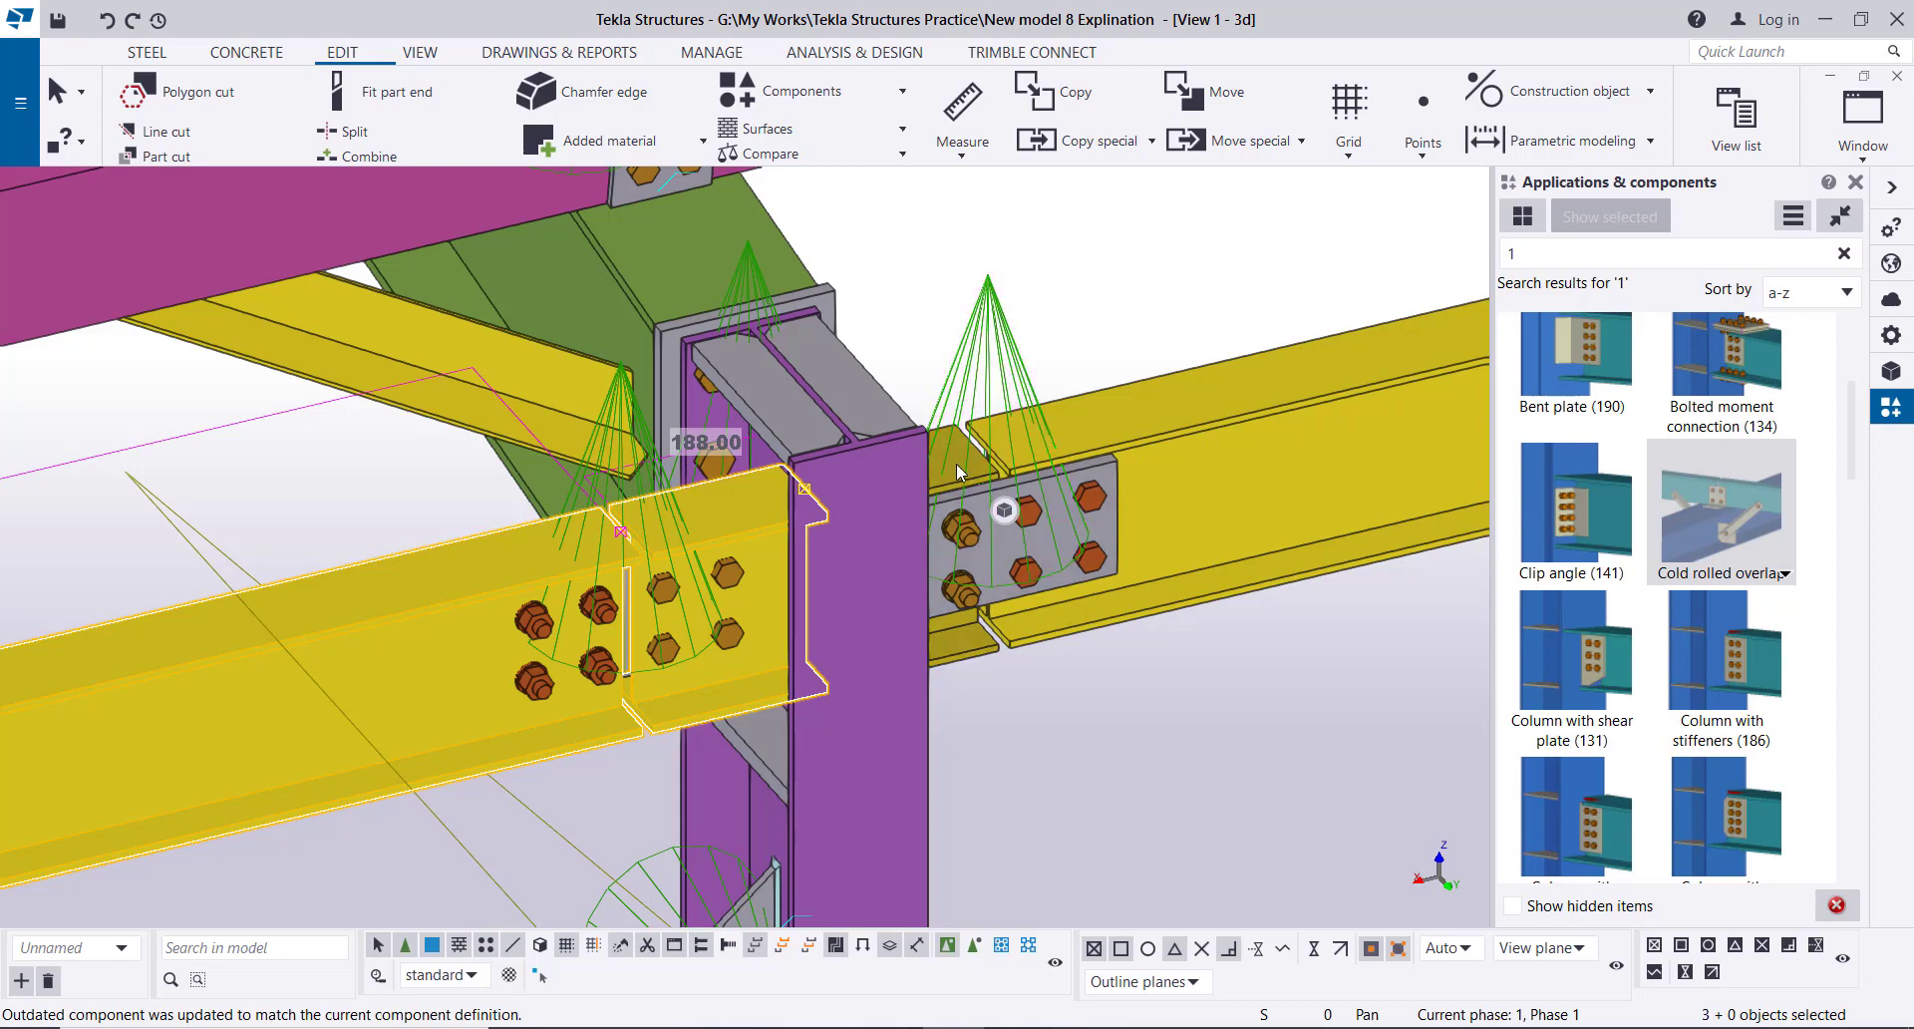
{"action": "left_click", "coordinate": [955, 463], "text": "ctrl"}
{"action": "left_click", "coordinate": [1122, 426], "text": "ctrl"}
{"action": "scroll", "coordinate": [590, 494], "scroll_direction": "down", "scroll_amount": 8}
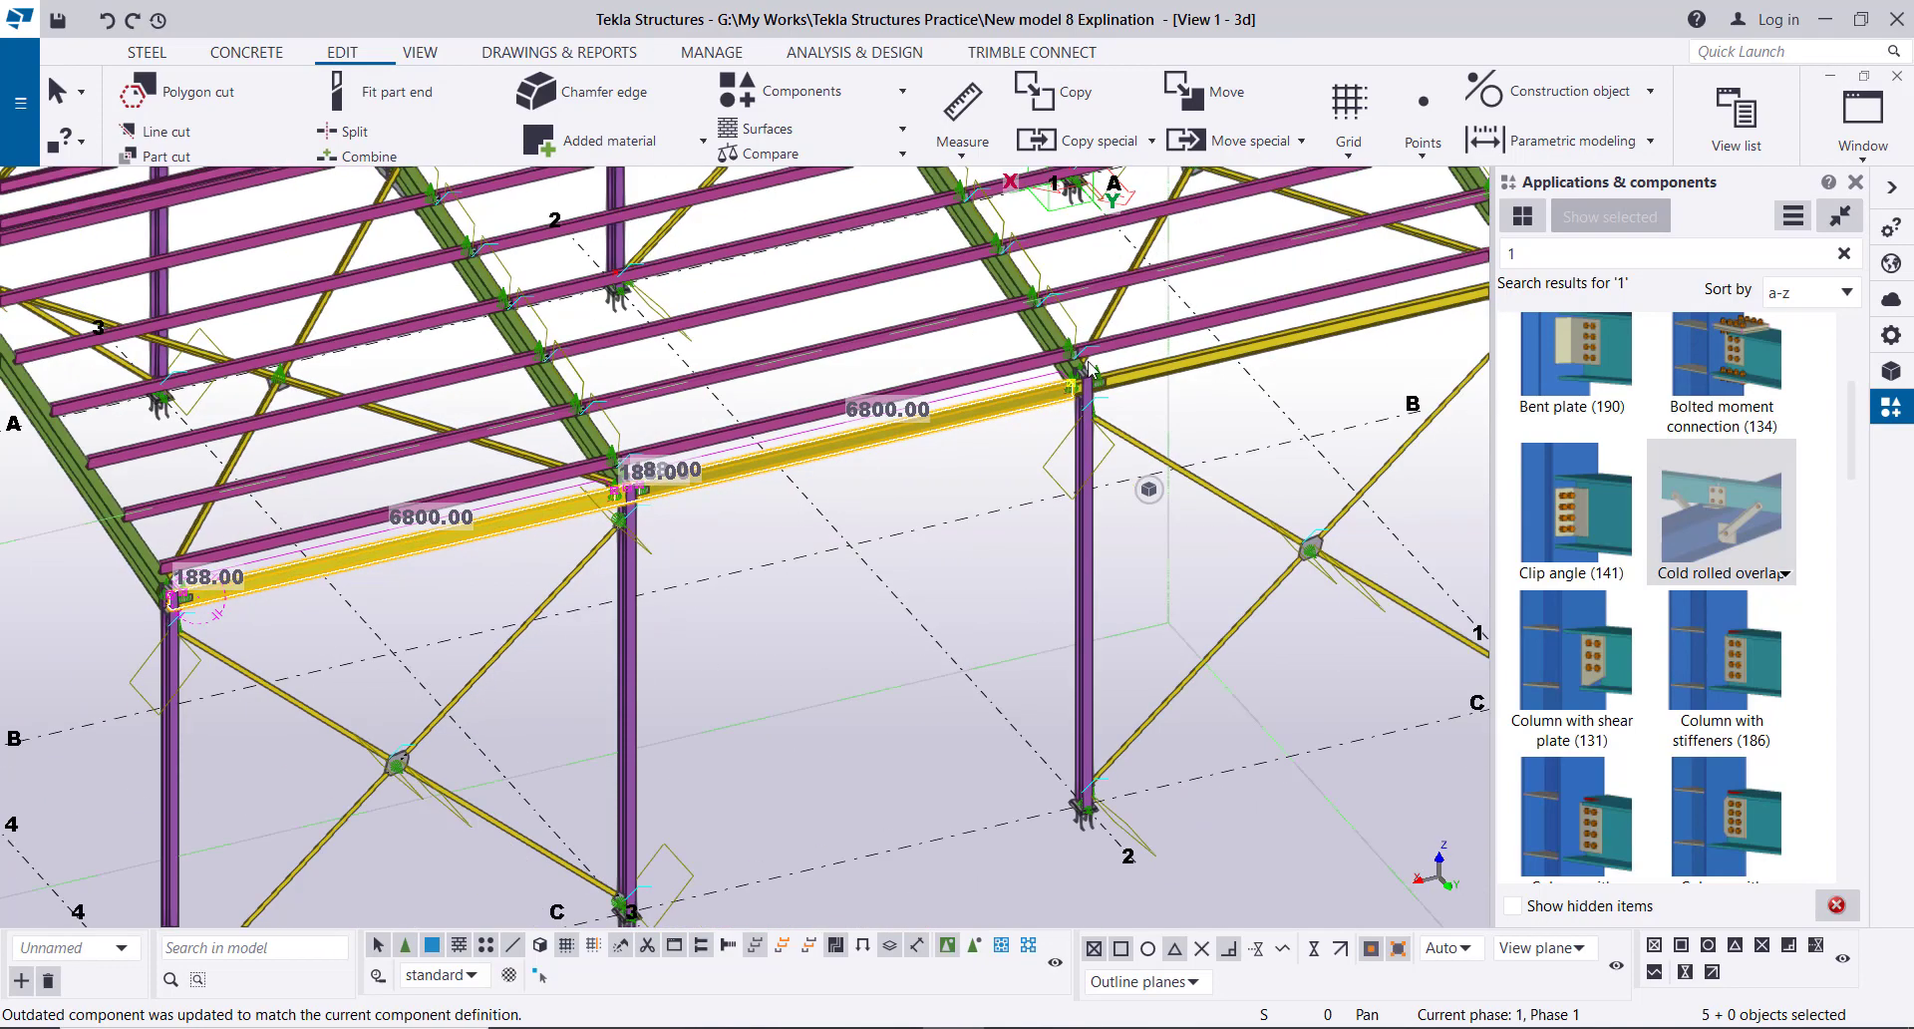
- Add both short beam pieces at column 2 and the eave beam between grids 2 and 1 to the selection
{"action": "scroll", "coordinate": [1068, 387], "scroll_direction": "up", "scroll_amount": 3}
{"action": "scroll", "coordinate": [1051, 447], "scroll_direction": "up", "scroll_amount": 5}
{"action": "left_click", "coordinate": [1056, 459], "text": "ctrl"}
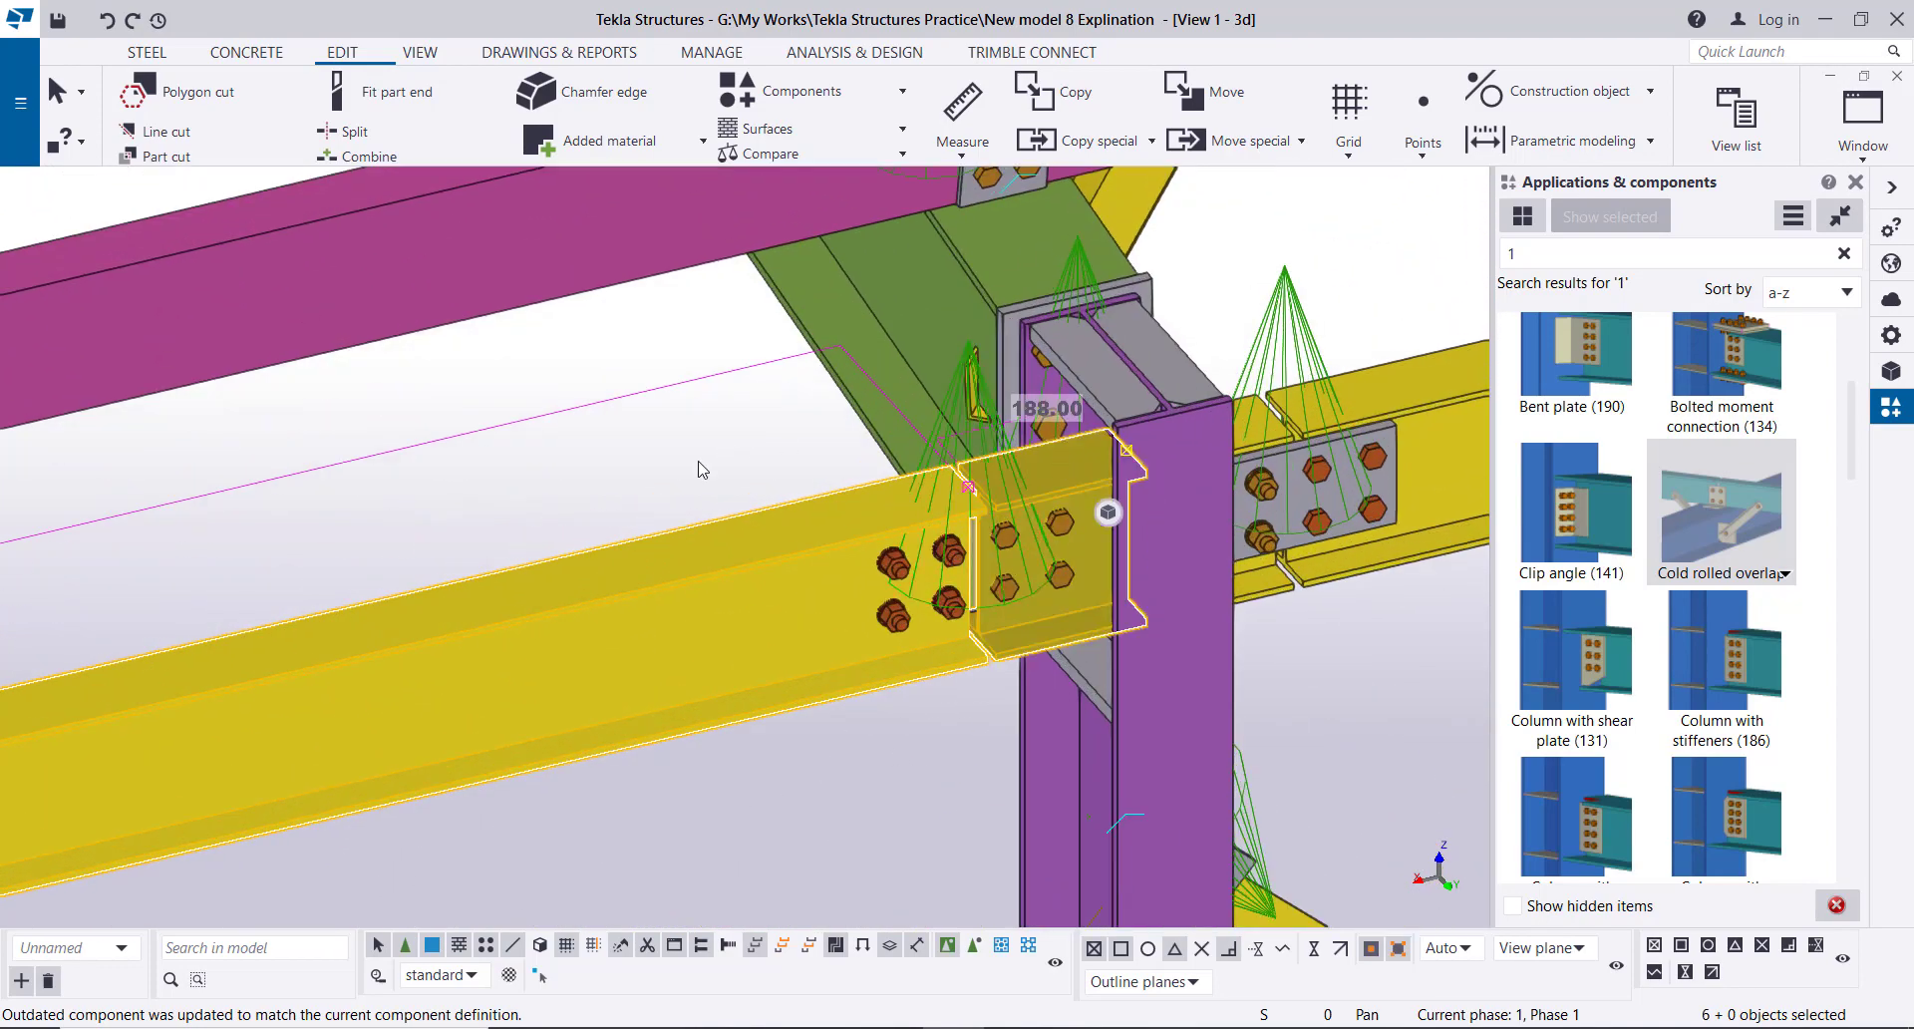
{"action": "scroll", "coordinate": [755, 470], "scroll_direction": "down", "scroll_amount": 5}
{"action": "scroll", "coordinate": [755, 470], "scroll_direction": "up", "scroll_amount": 5}
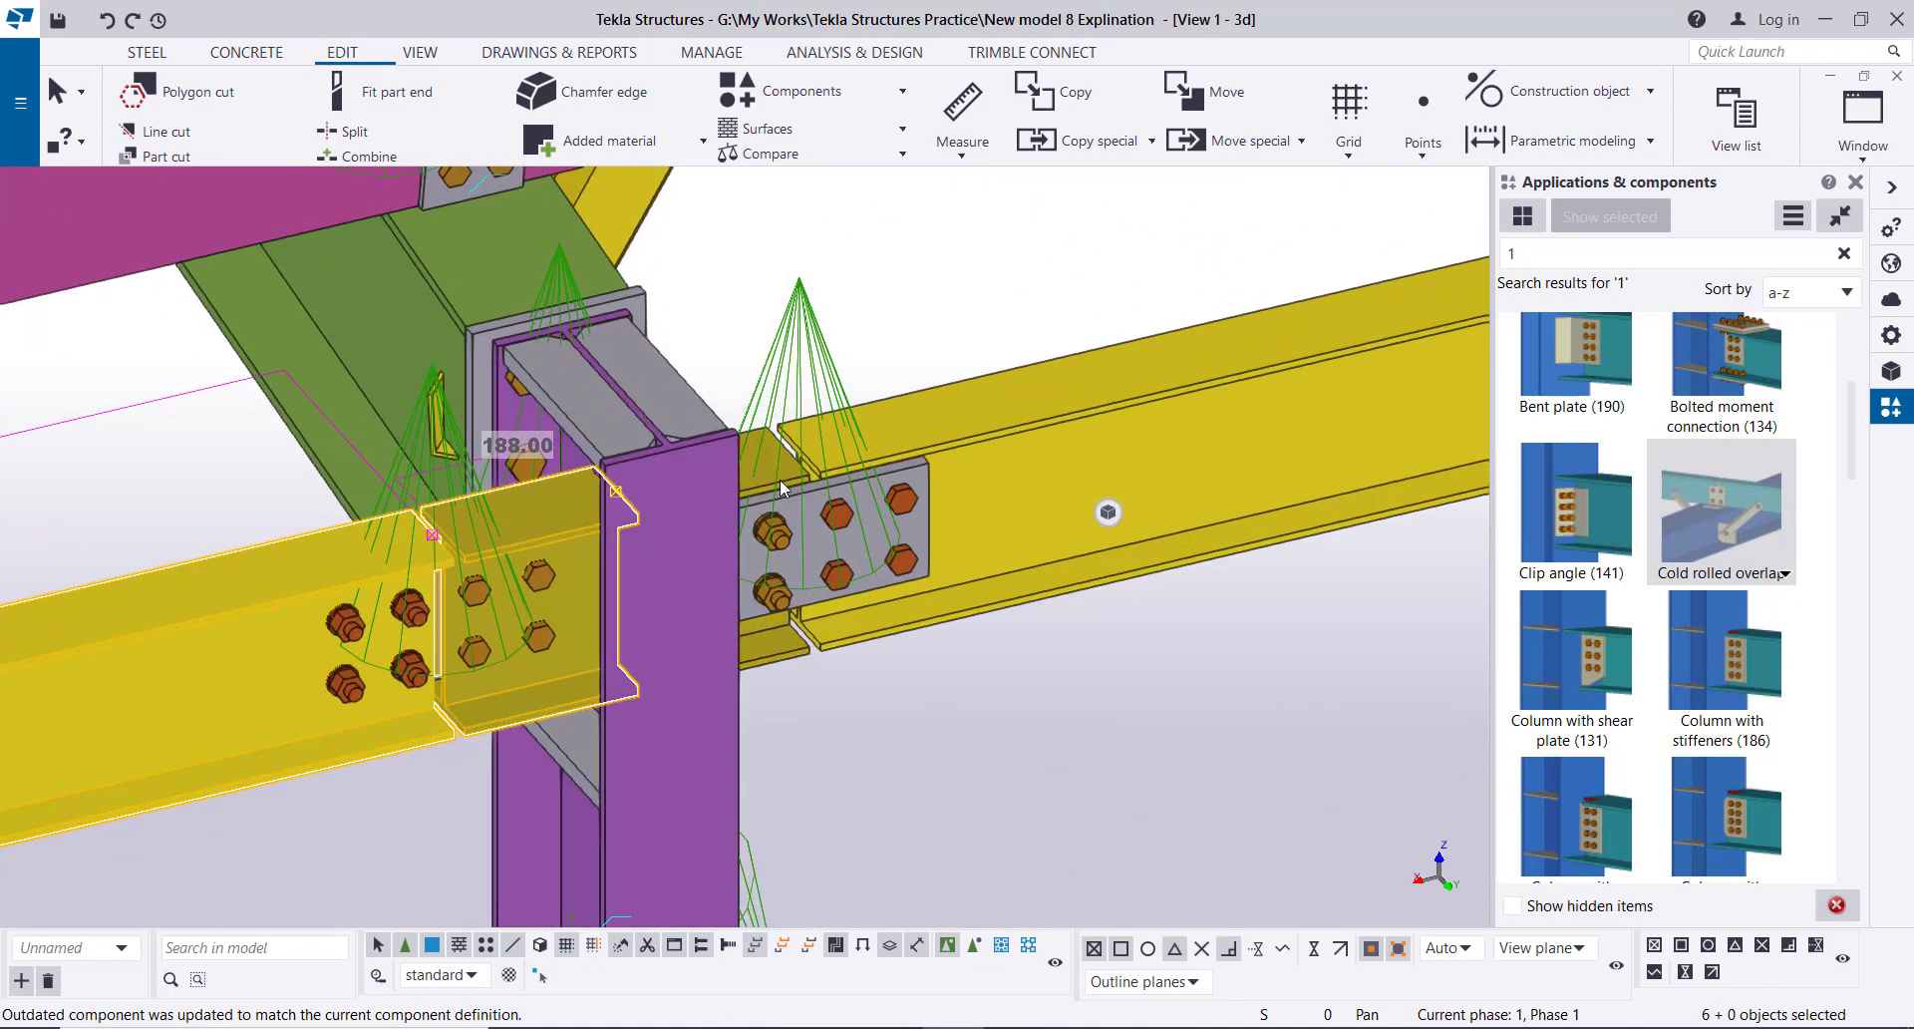
{"action": "left_click", "coordinate": [784, 470], "text": "ctrl"}
{"action": "left_click", "coordinate": [886, 447], "text": "ctrl"}
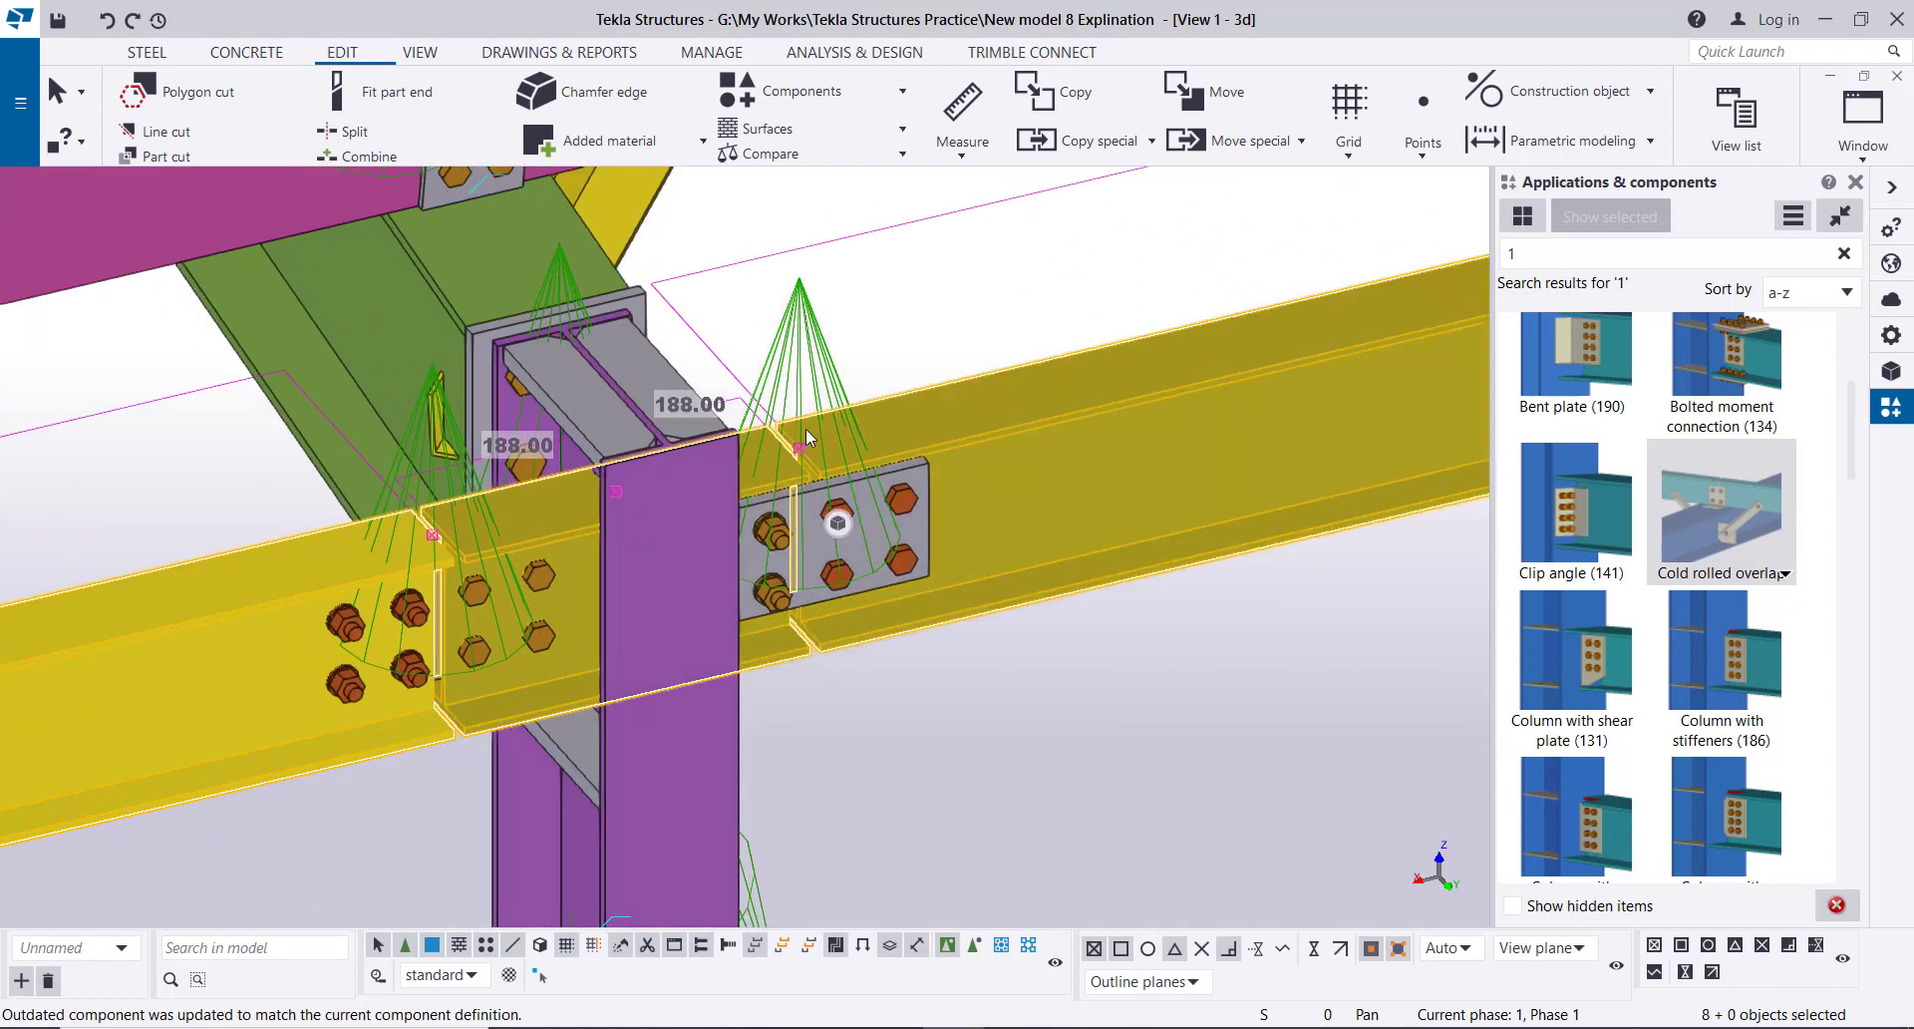
- Add the short end piece at column 1 to the selection and move the whole grid line C eave beam run by dY 50
{"action": "scroll", "coordinate": [596, 511], "scroll_direction": "down", "scroll_amount": 5}
{"action": "scroll", "coordinate": [597, 511], "scroll_direction": "down", "scroll_amount": 5}
{"action": "scroll", "coordinate": [1117, 410], "scroll_direction": "up", "scroll_amount": 8}
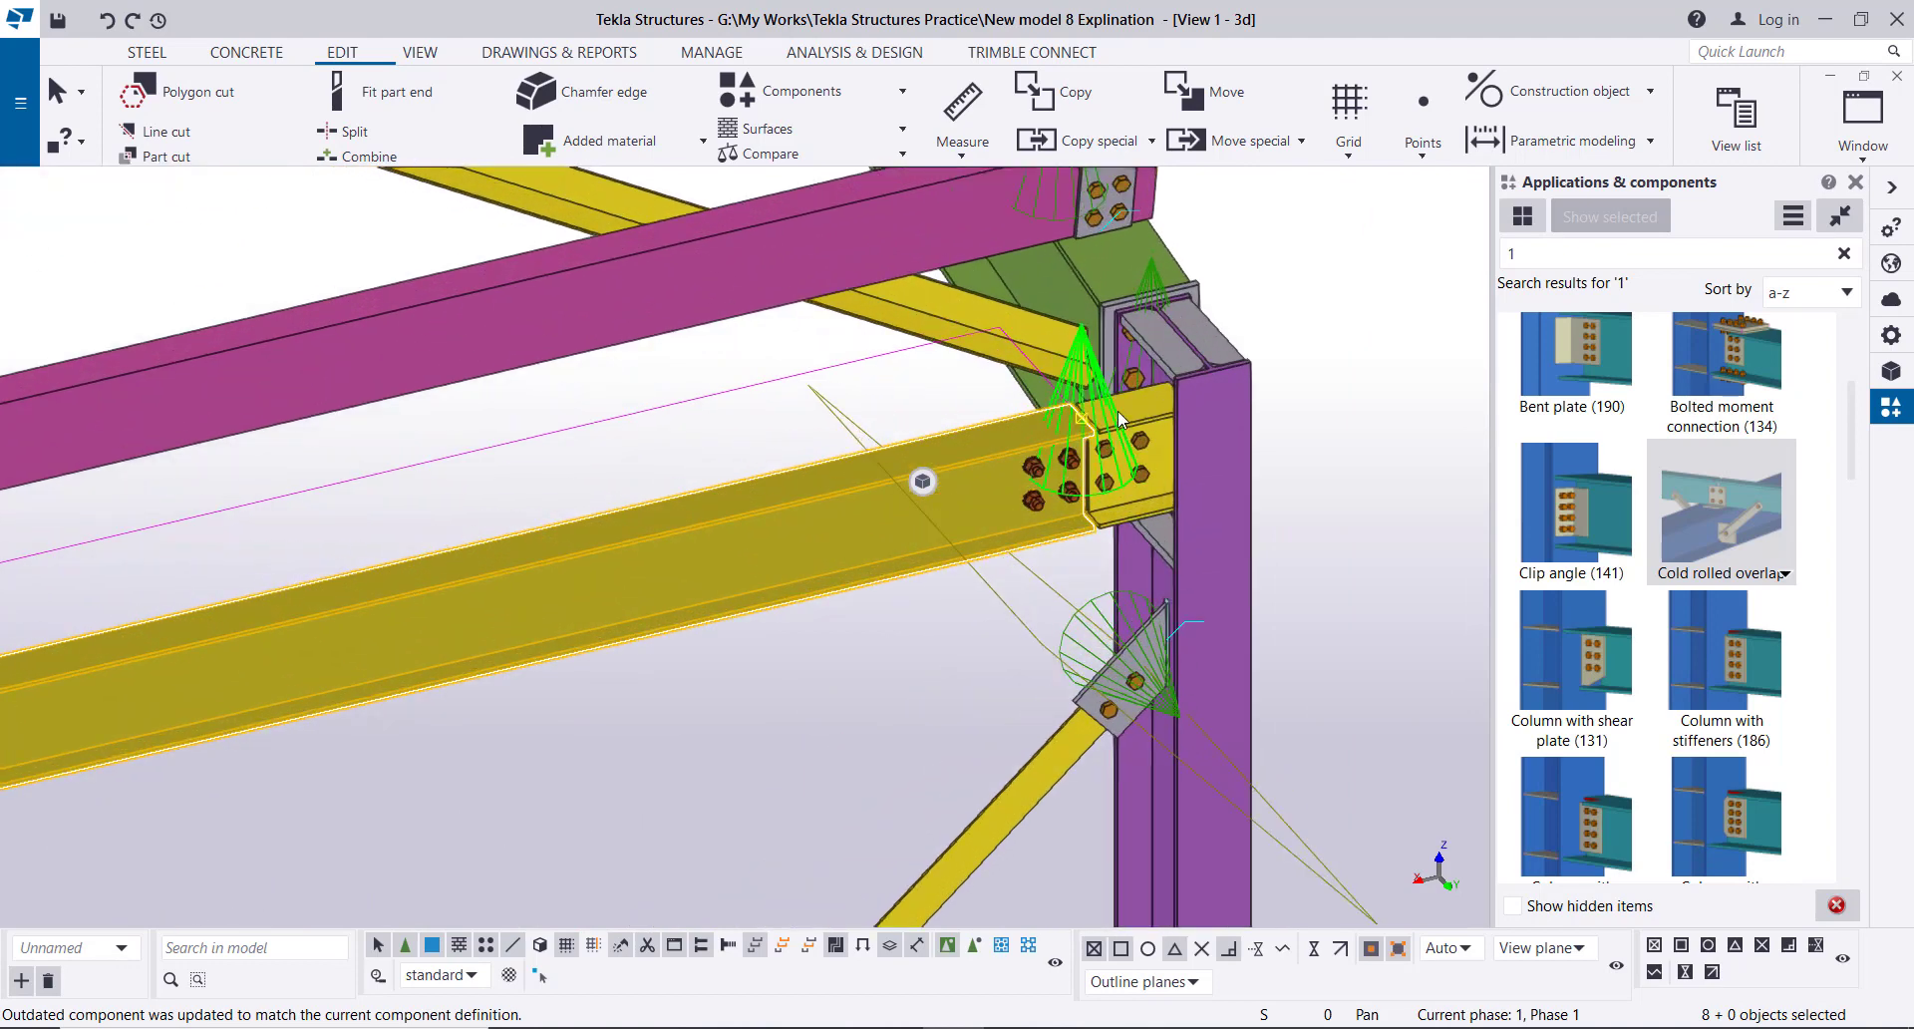
{"action": "left_click", "coordinate": [1156, 409], "text": "ctrl"}
{"action": "right_click", "coordinate": [1337, 229]}
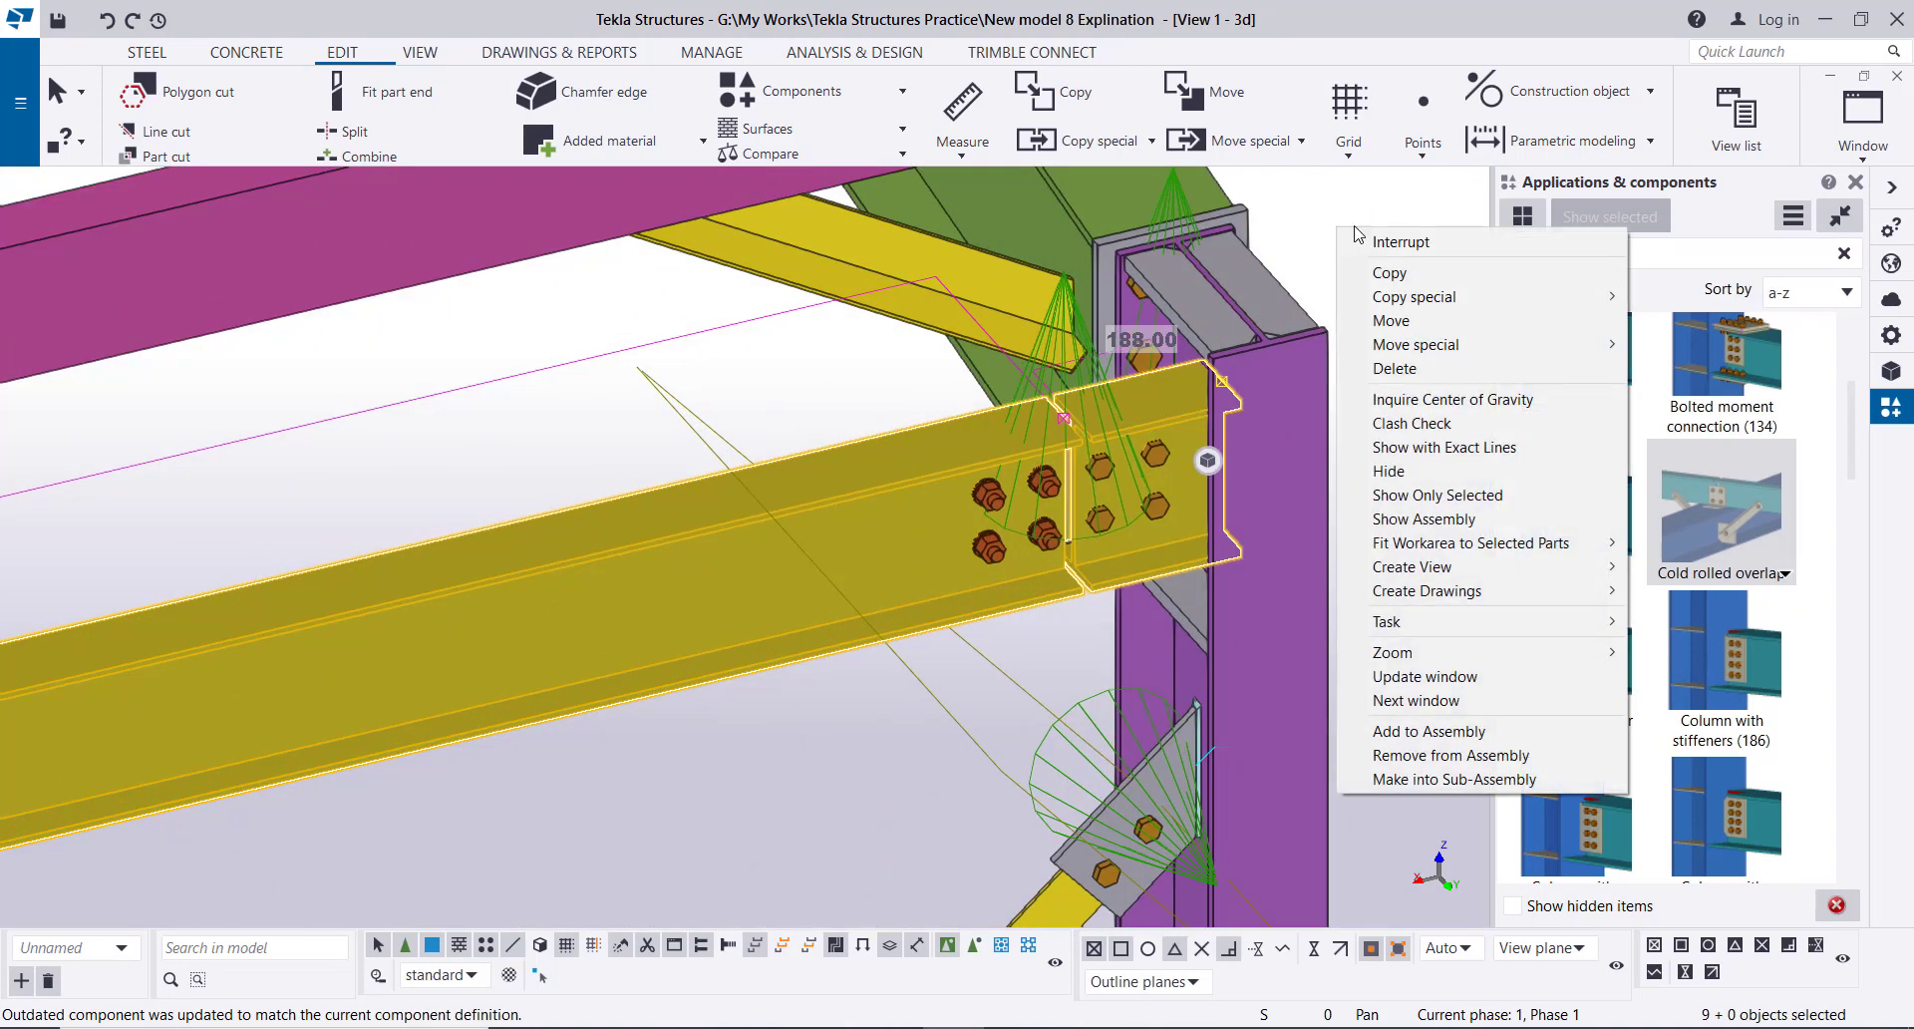
{"action": "mouse_move", "coordinate": [1505, 344]}
{"action": "left_click", "coordinate": [1675, 344]}
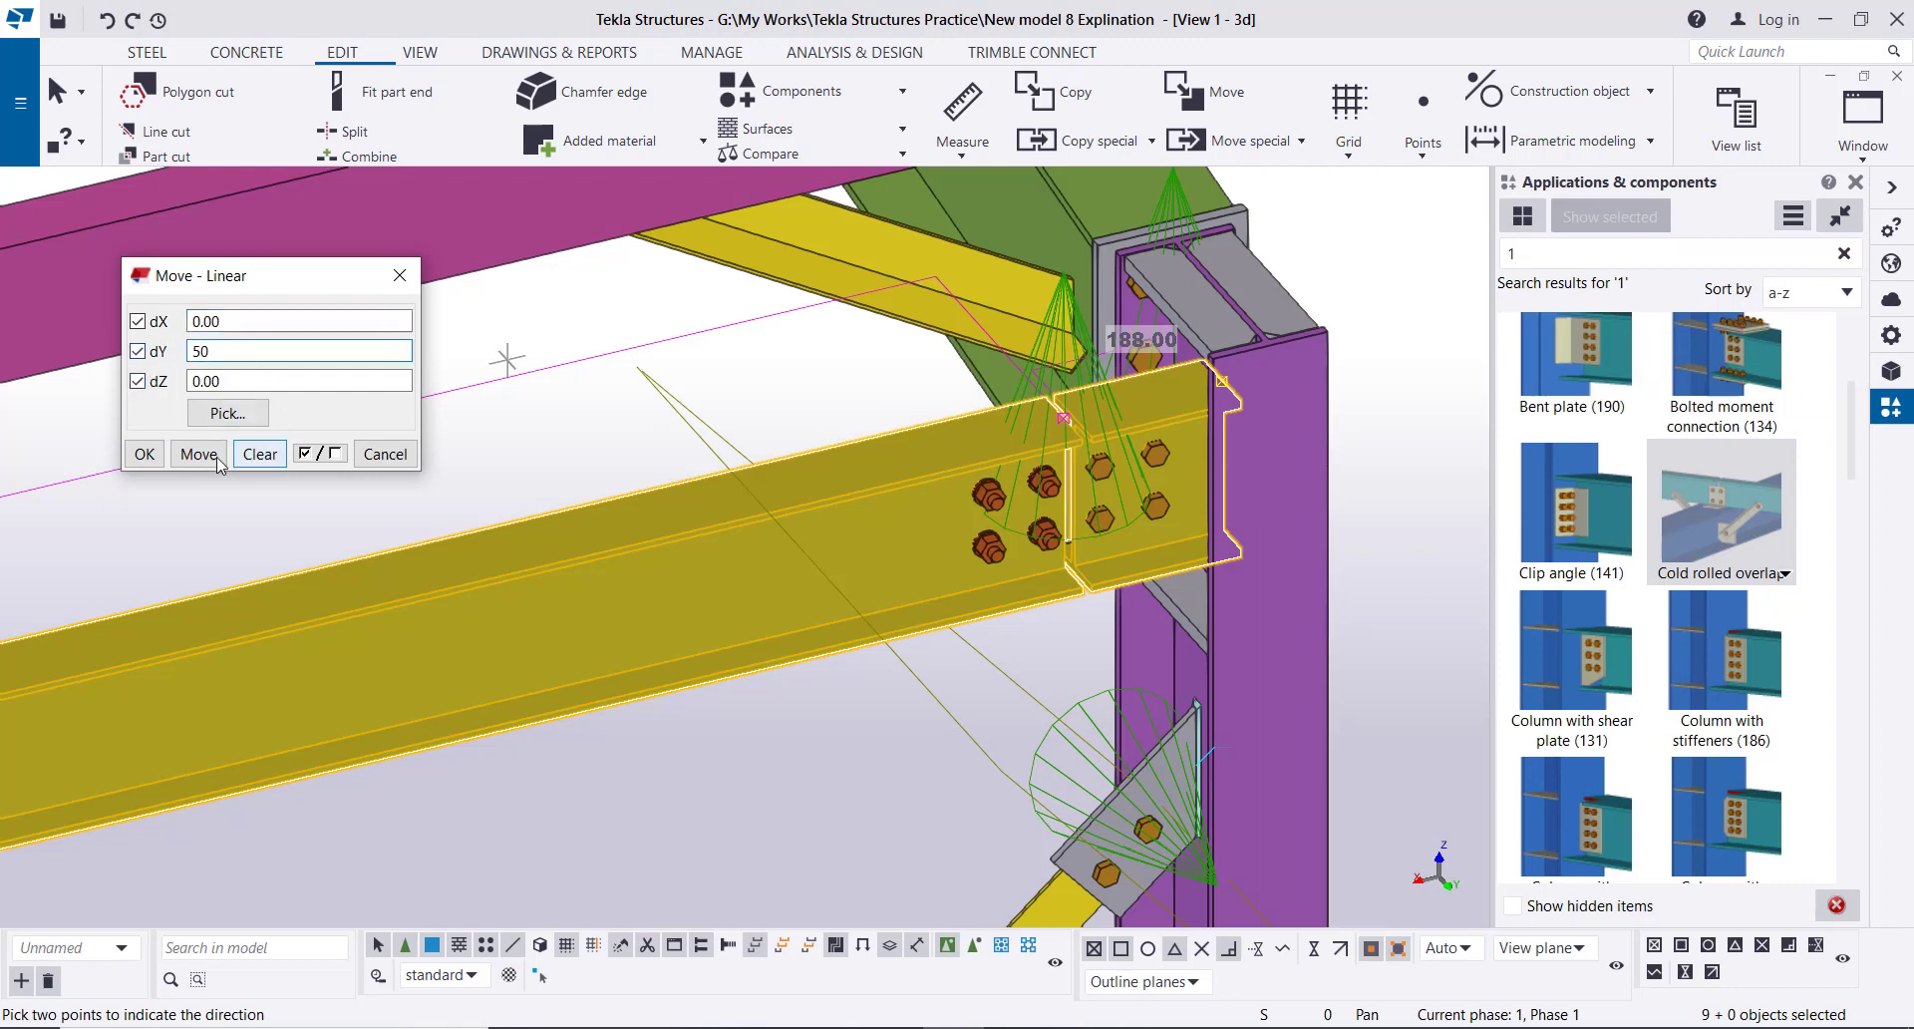
{"action": "left_click", "coordinate": [183, 463]}
{"action": "left_click", "coordinate": [144, 455]}
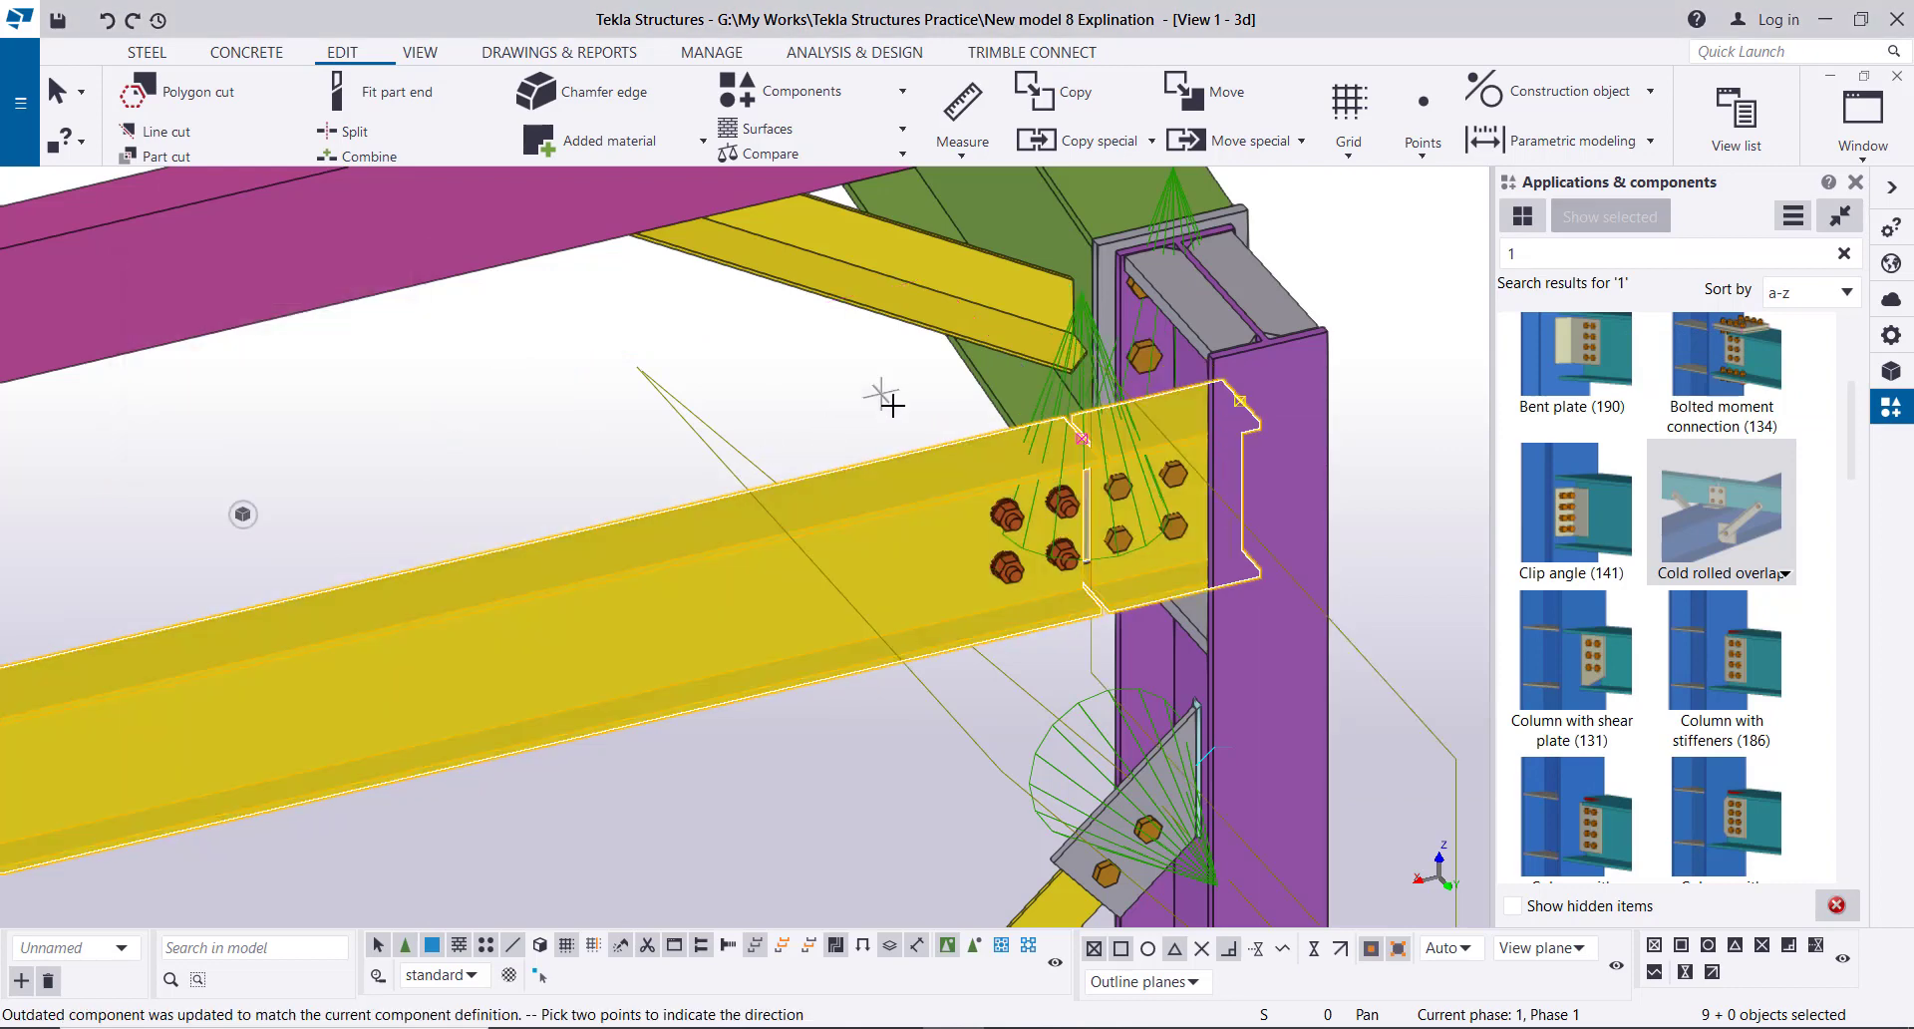
{"action": "scroll", "coordinate": [639, 501], "scroll_direction": "down", "scroll_amount": 8}
{"action": "middle_click_drag", "start_coordinate": [643, 500], "coordinate": [807, 557]}
{"action": "right_click", "coordinate": [488, 363]}
{"action": "left_click", "coordinate": [585, 388]}
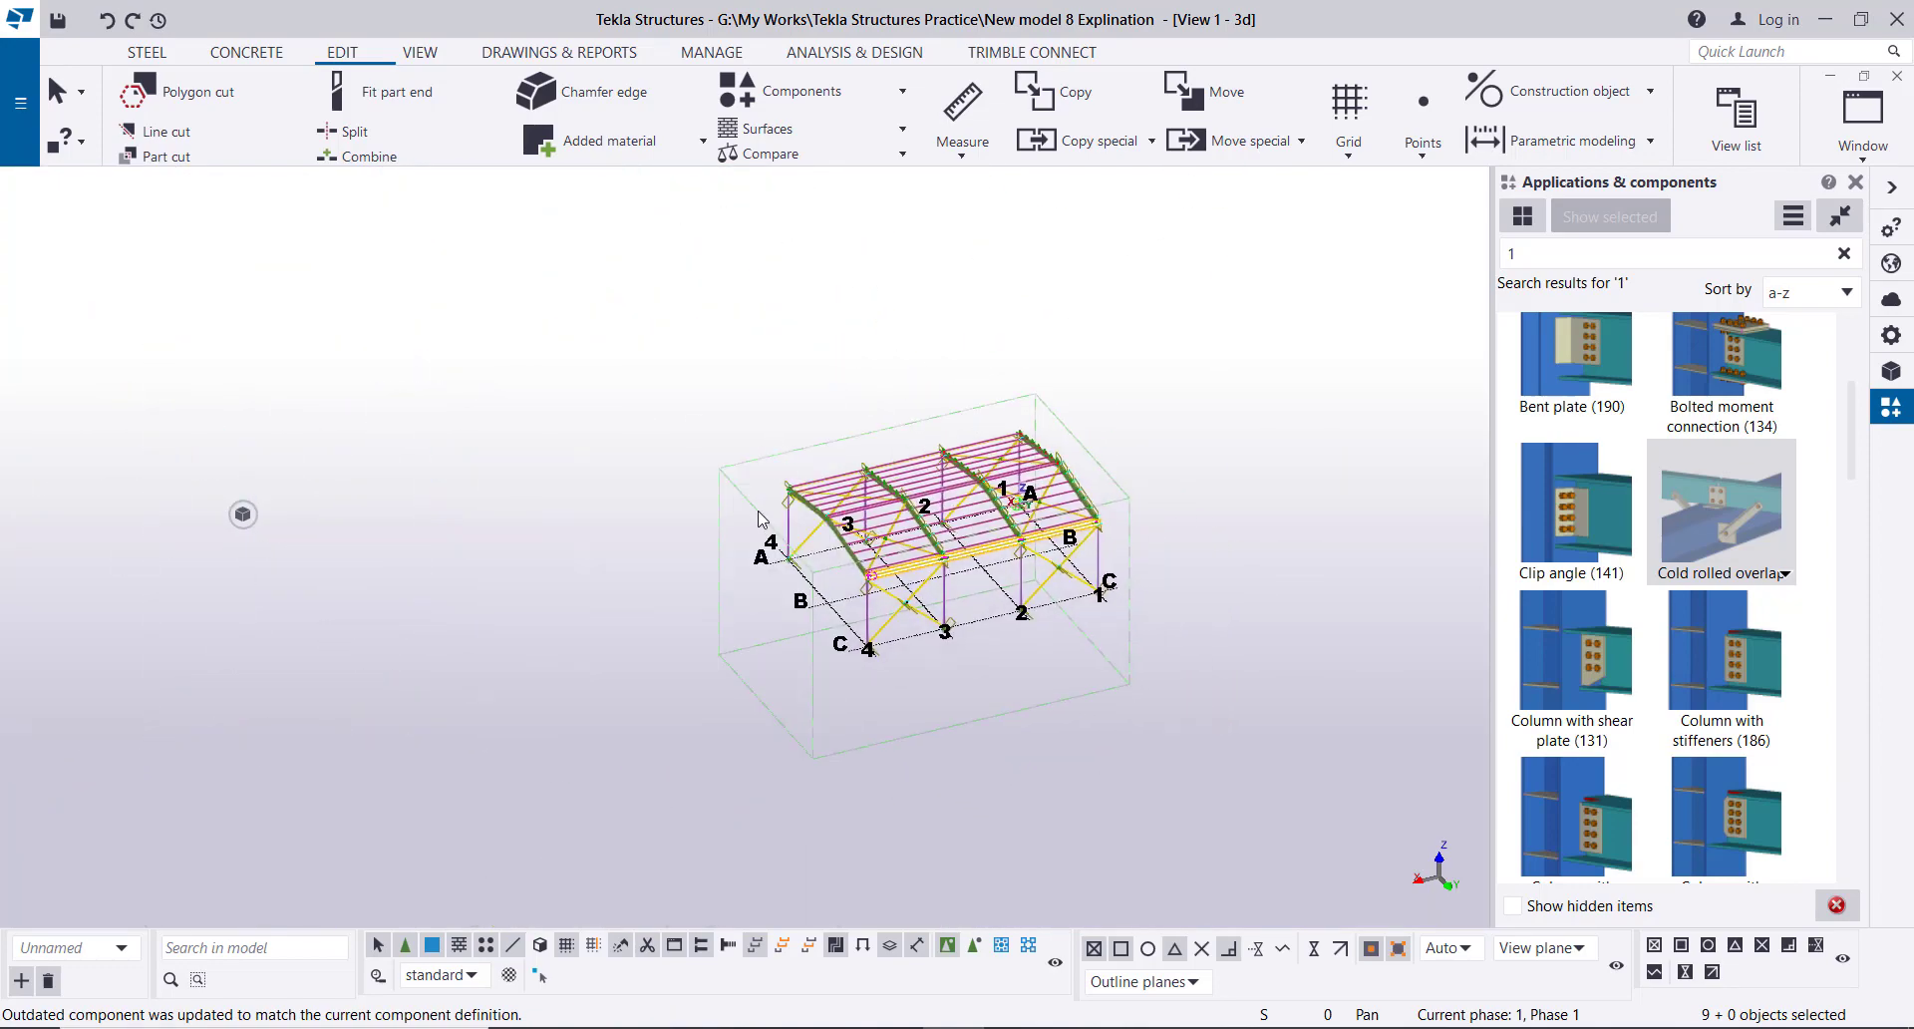
- Select the grid line A eave beam between grids 1 and 2 together with its short end piece at column 1
{"action": "middle_click_drag", "start_coordinate": [733, 496], "coordinate": [920, 418], "text": "ctrl"}
{"action": "middle_click_drag", "start_coordinate": [779, 291], "coordinate": [624, 614]}
{"action": "scroll", "coordinate": [681, 598], "scroll_direction": "up", "scroll_amount": 2}
{"action": "scroll", "coordinate": [681, 605], "scroll_direction": "up", "scroll_amount": 6}
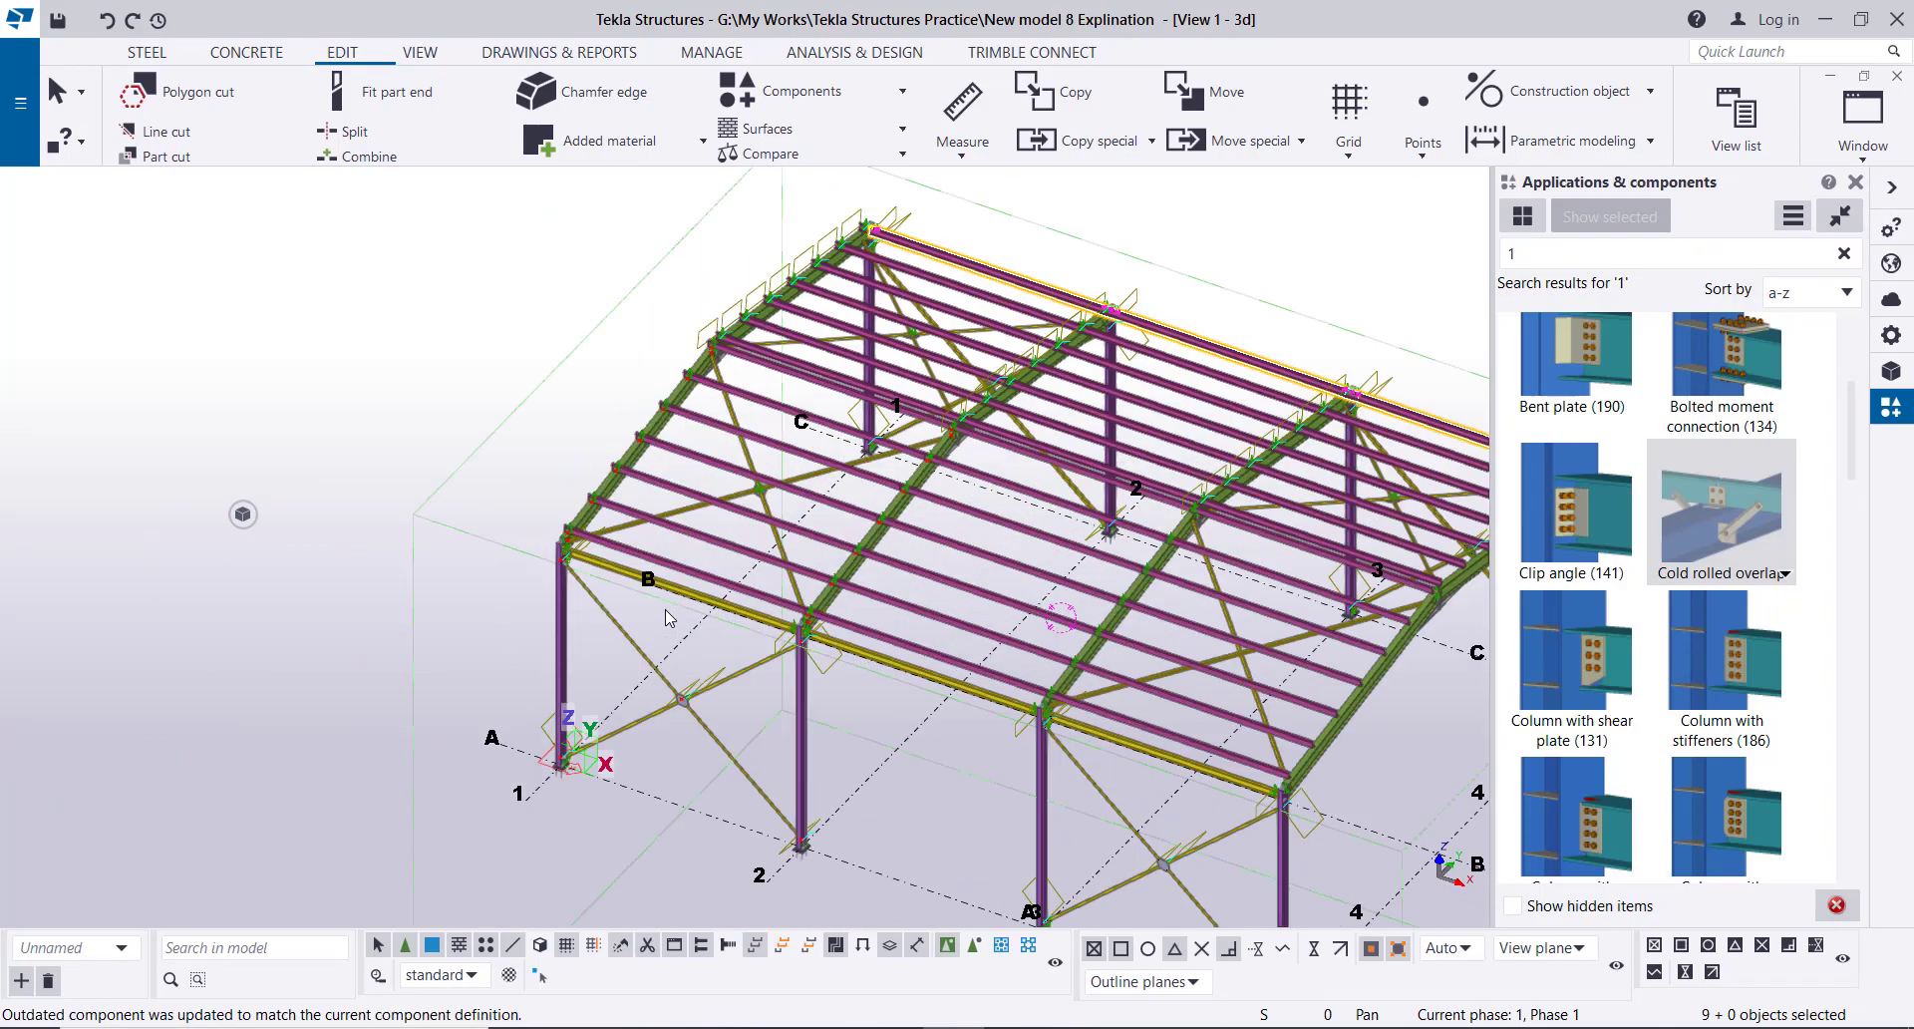
{"action": "scroll", "coordinate": [499, 339], "scroll_direction": "up", "scroll_amount": 8}
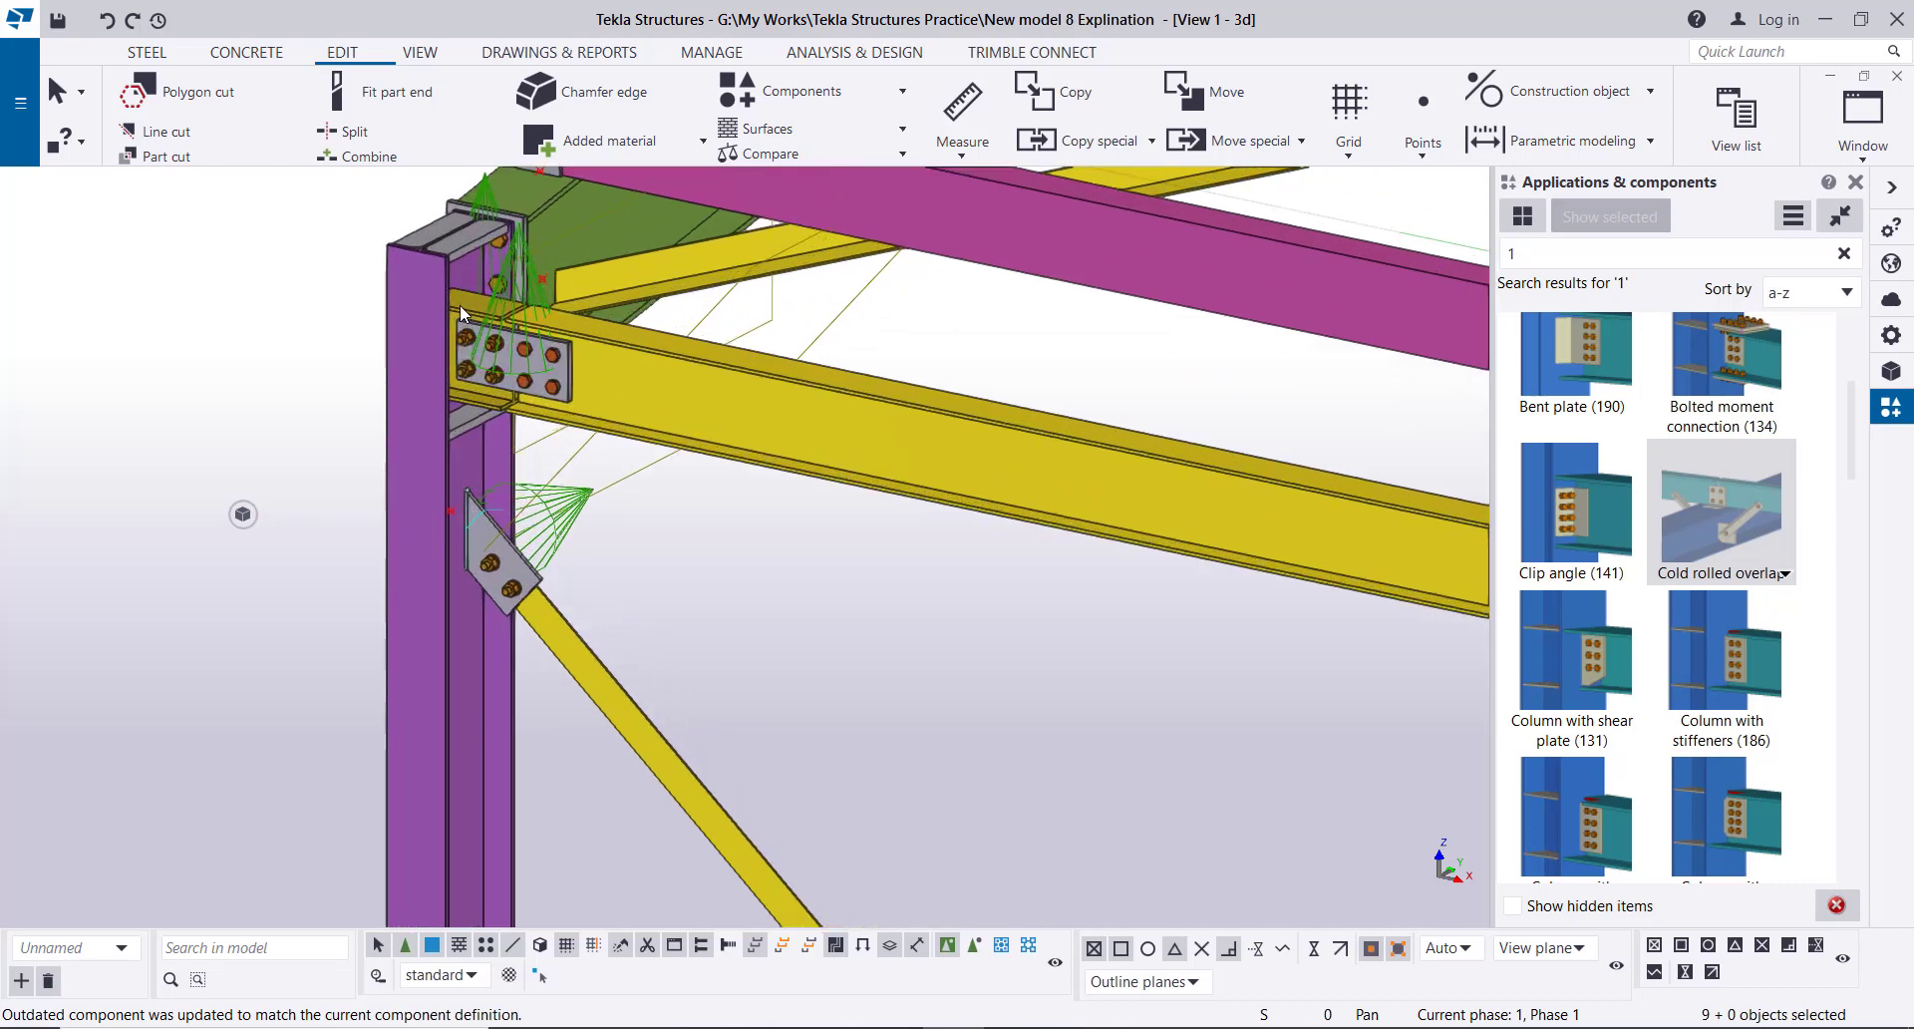
{"action": "left_click", "coordinate": [459, 307]}
{"action": "scroll", "coordinate": [753, 385], "scroll_direction": "down", "scroll_amount": 5}
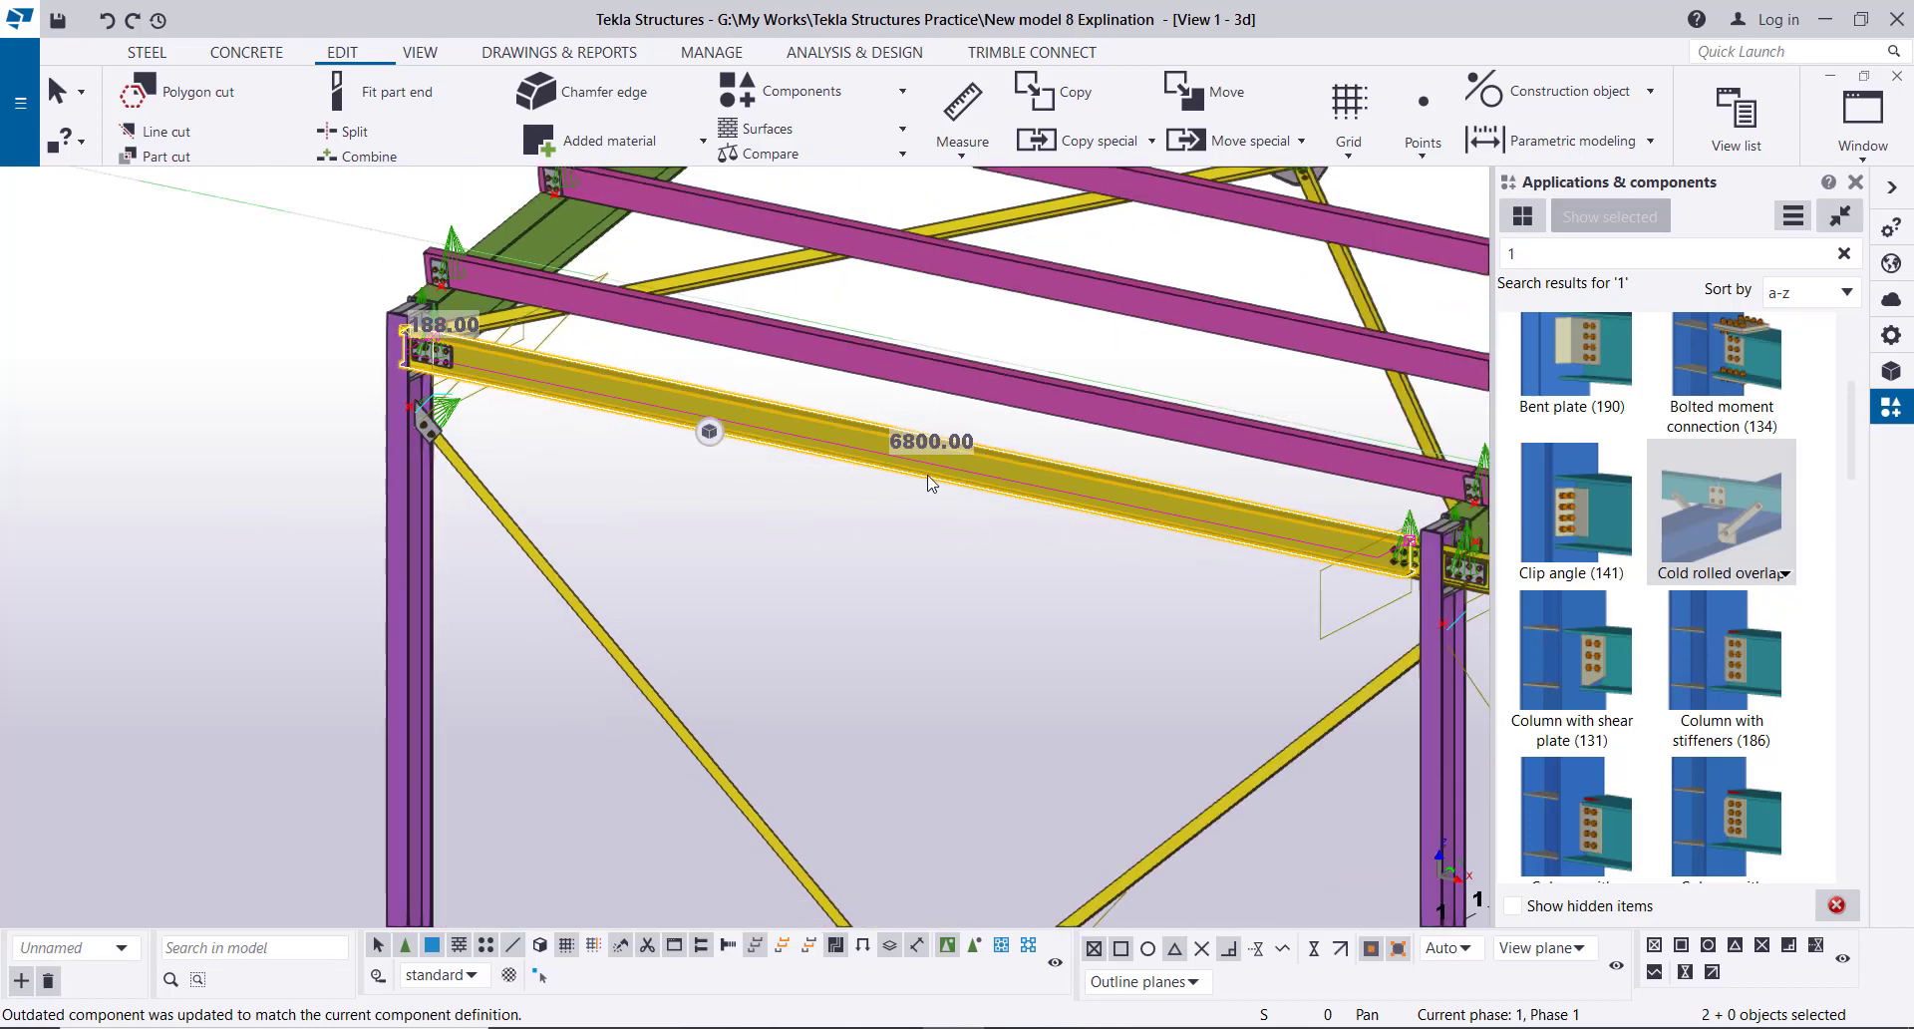
- Add both short beam pieces at column 2 and the grid line A eave beam between grids 2 and 3 to the selection
{"action": "scroll", "coordinate": [1097, 485], "scroll_direction": "up", "scroll_amount": 10}
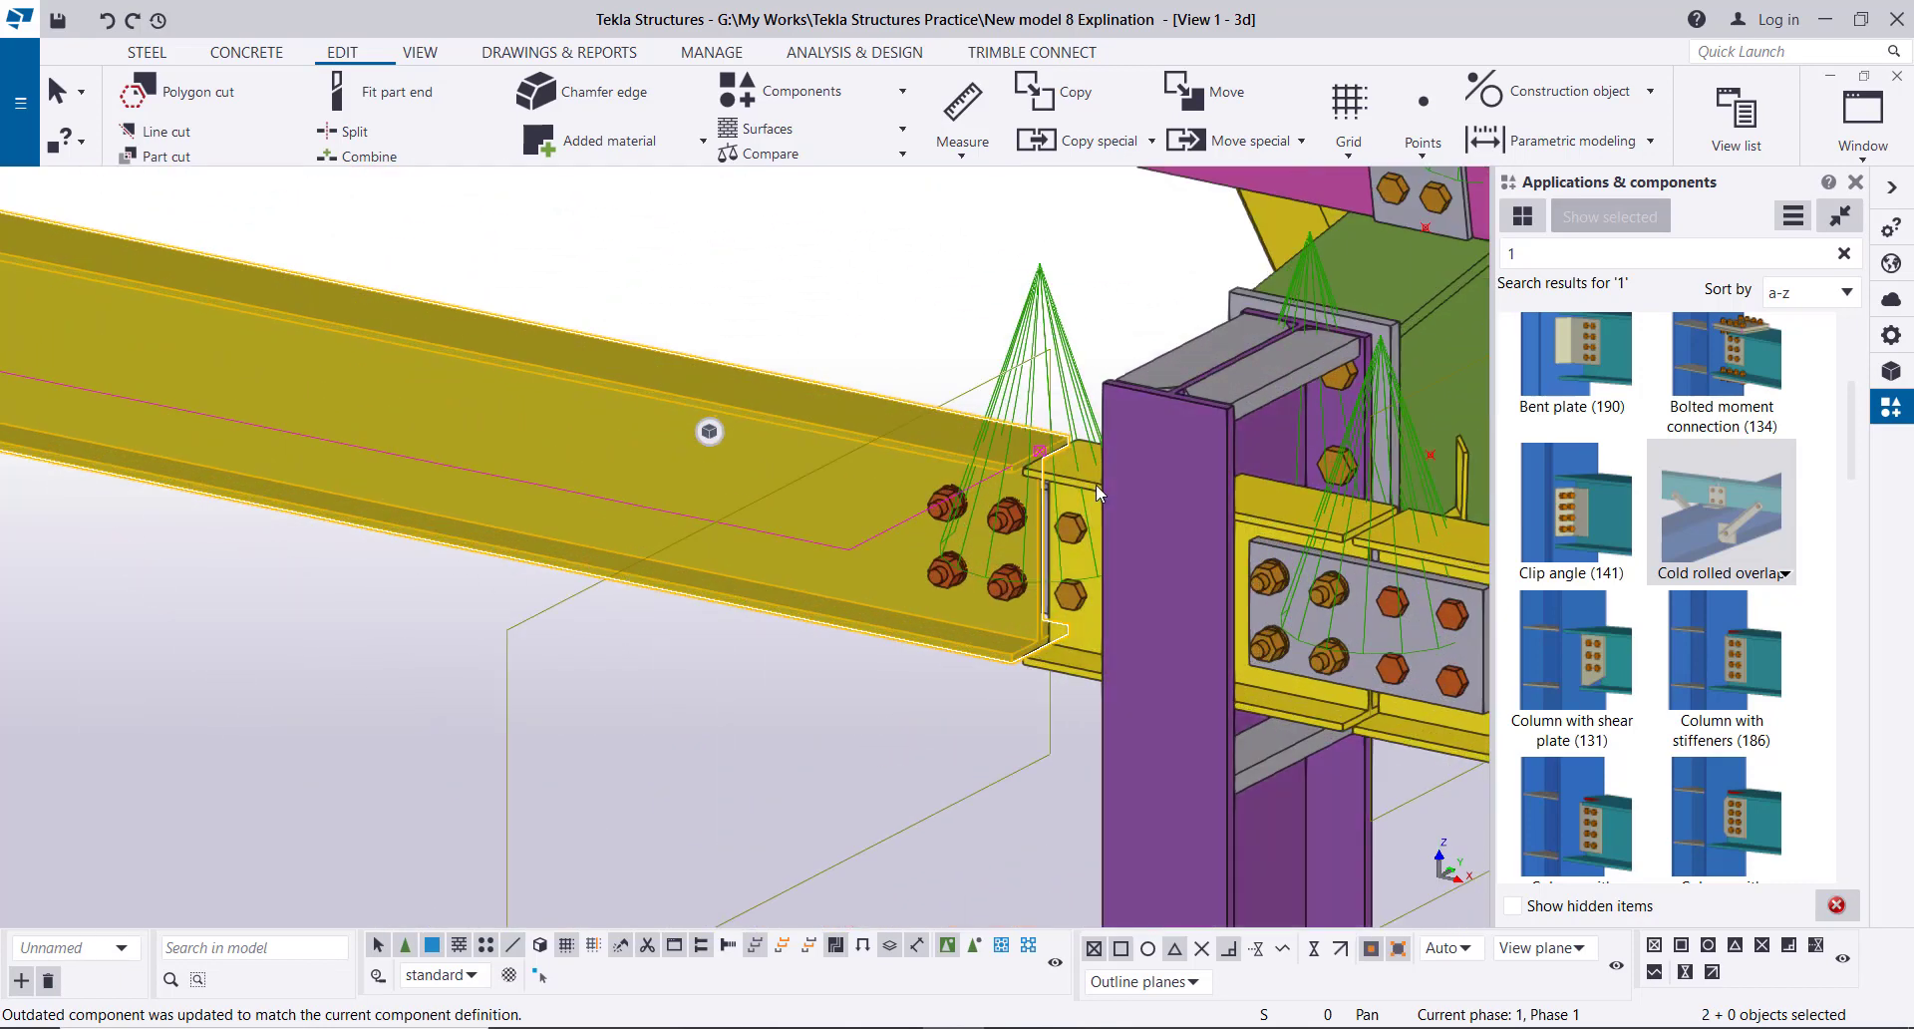
{"action": "left_click", "coordinate": [1256, 507], "text": "ctrl"}
{"action": "scroll", "coordinate": [965, 510], "scroll_direction": "down", "scroll_amount": 5}
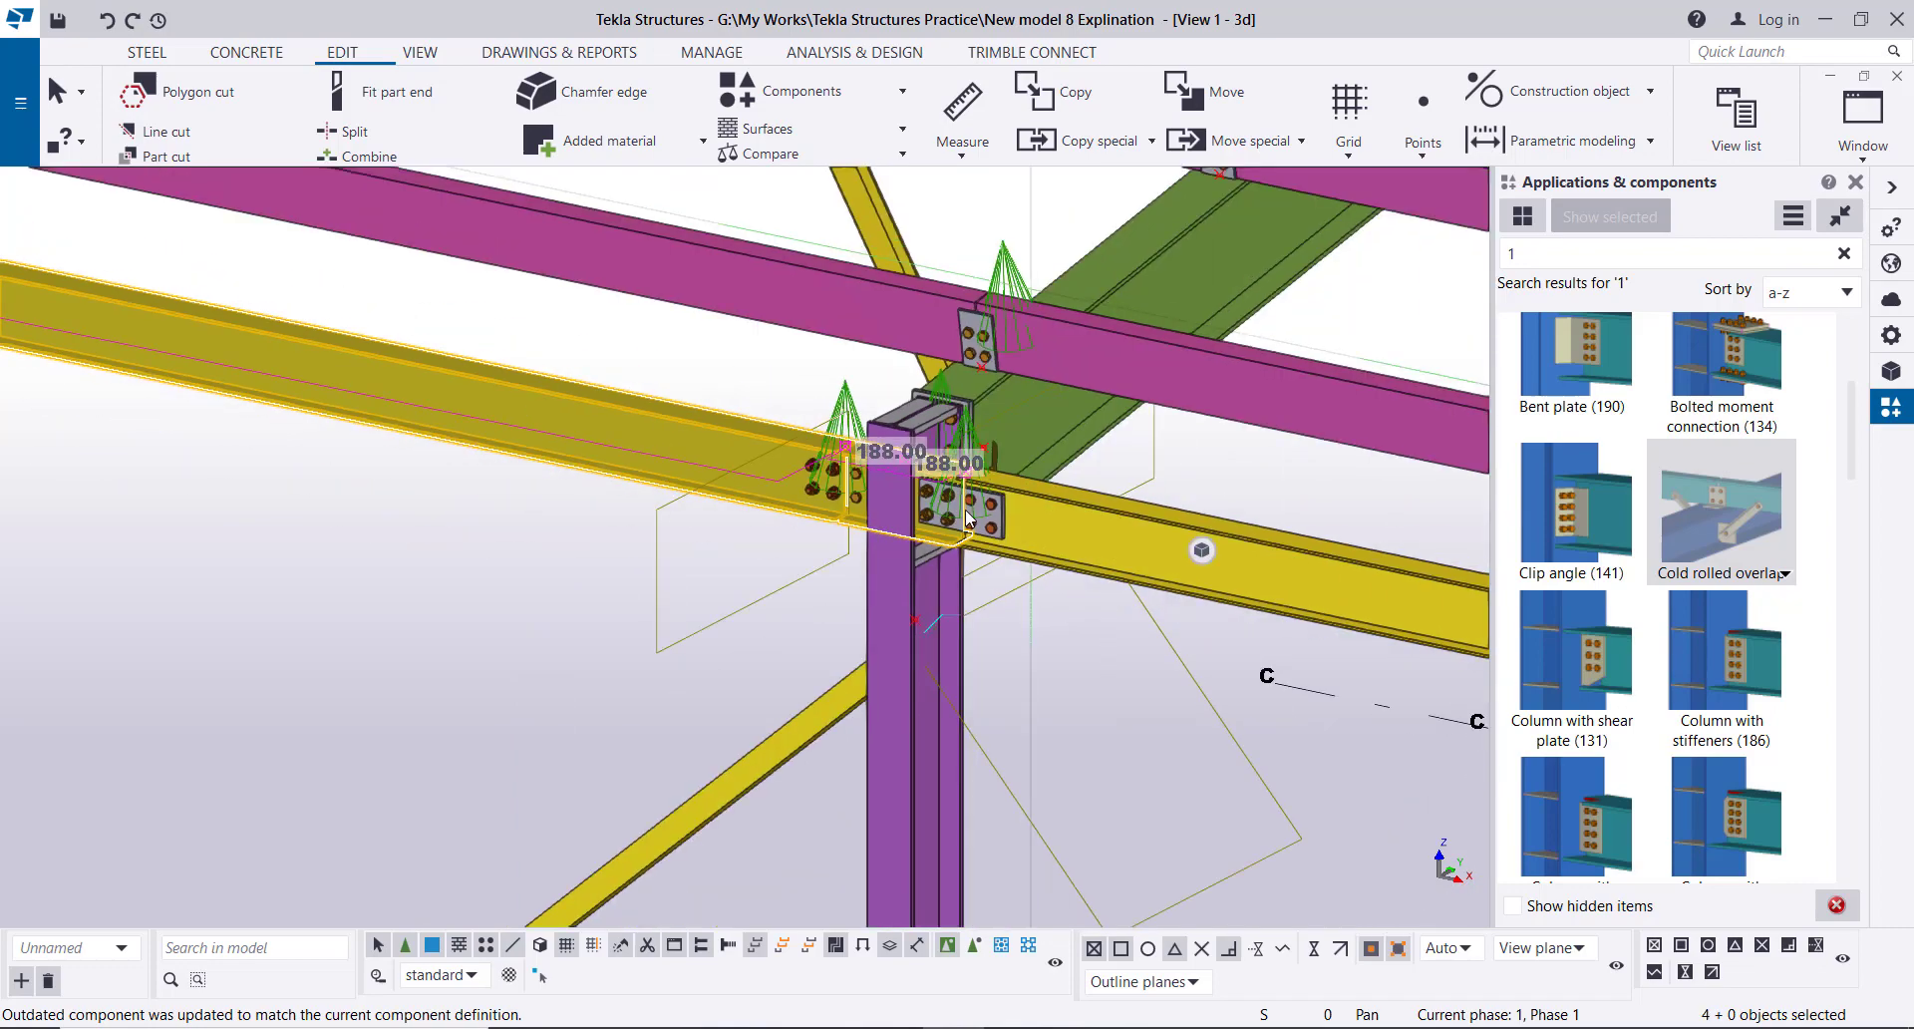
{"action": "left_click", "coordinate": [1077, 506], "text": "ctrl"}
{"action": "scroll", "coordinate": [638, 459], "scroll_direction": "down", "scroll_amount": 6}
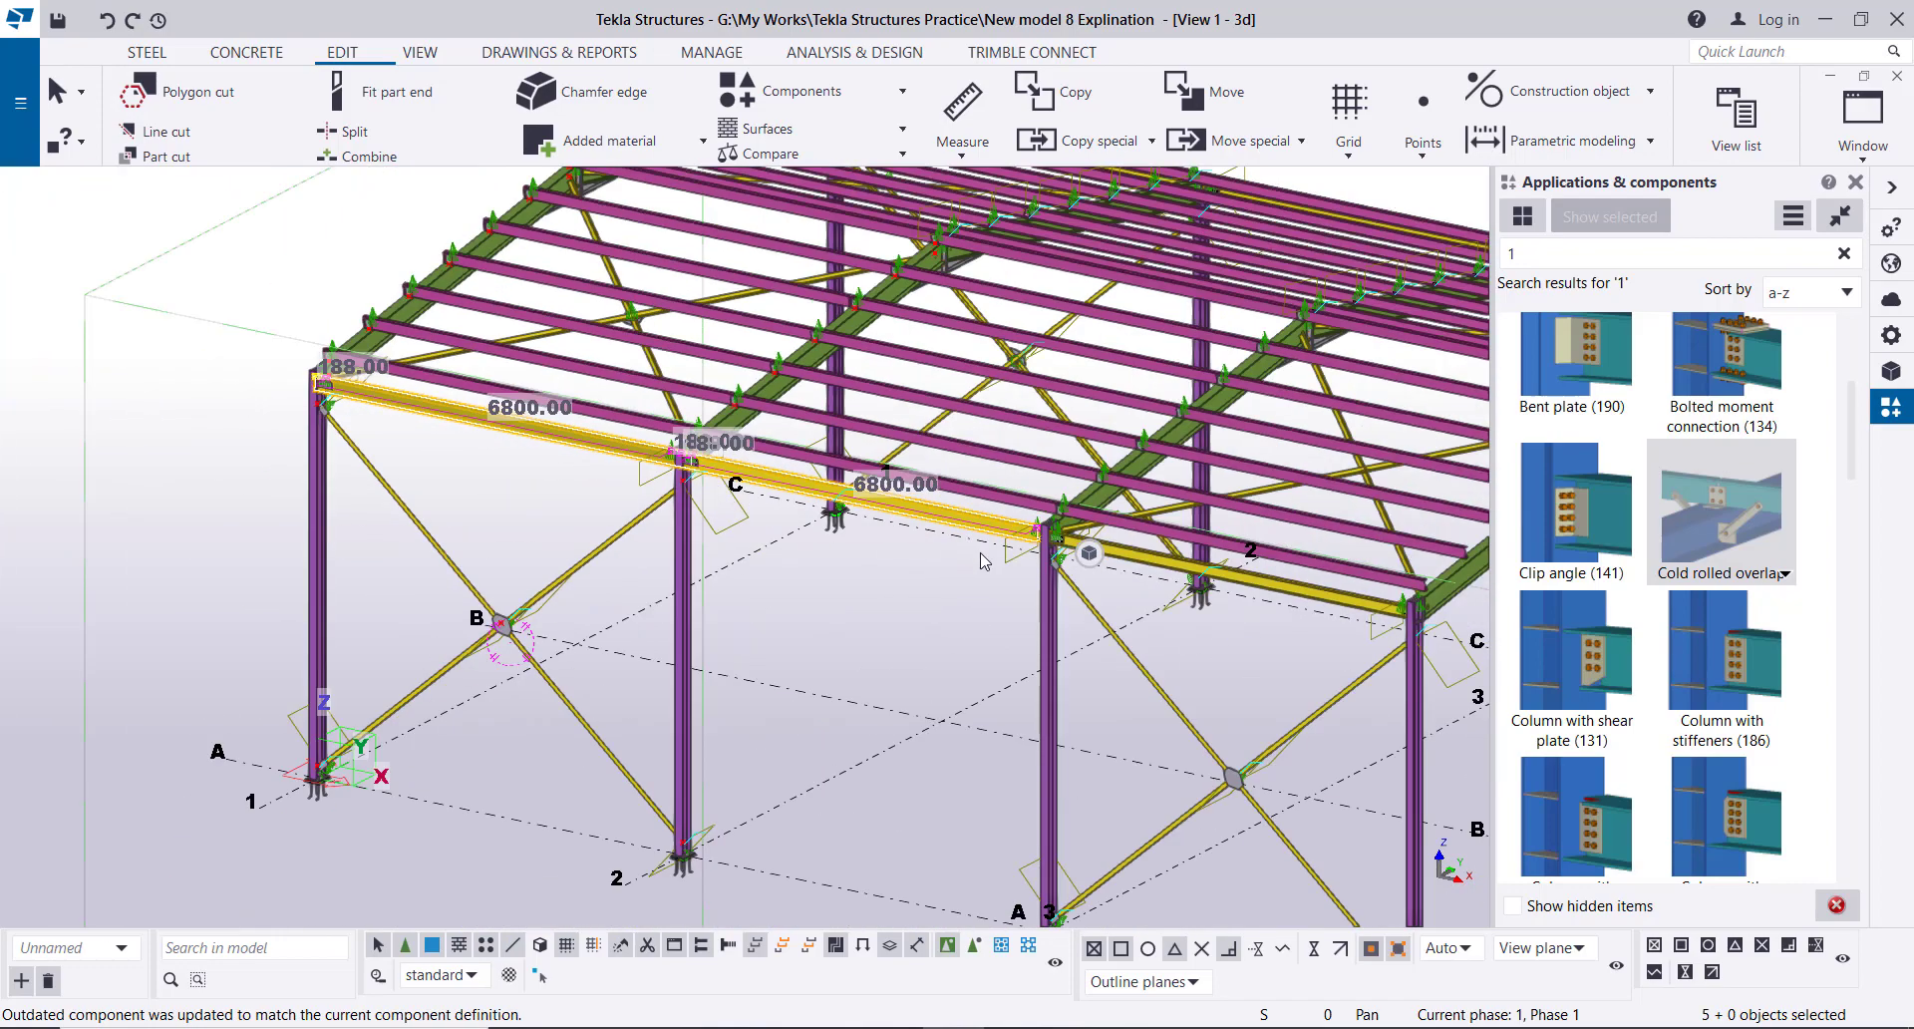
- Add both short beam pieces at column 3 and the grid line A eave beam between grids 3 and 4 to the selection
{"action": "scroll", "coordinate": [1057, 524], "scroll_direction": "up", "scroll_amount": 6}
{"action": "scroll", "coordinate": [1002, 516], "scroll_direction": "up", "scroll_amount": 5}
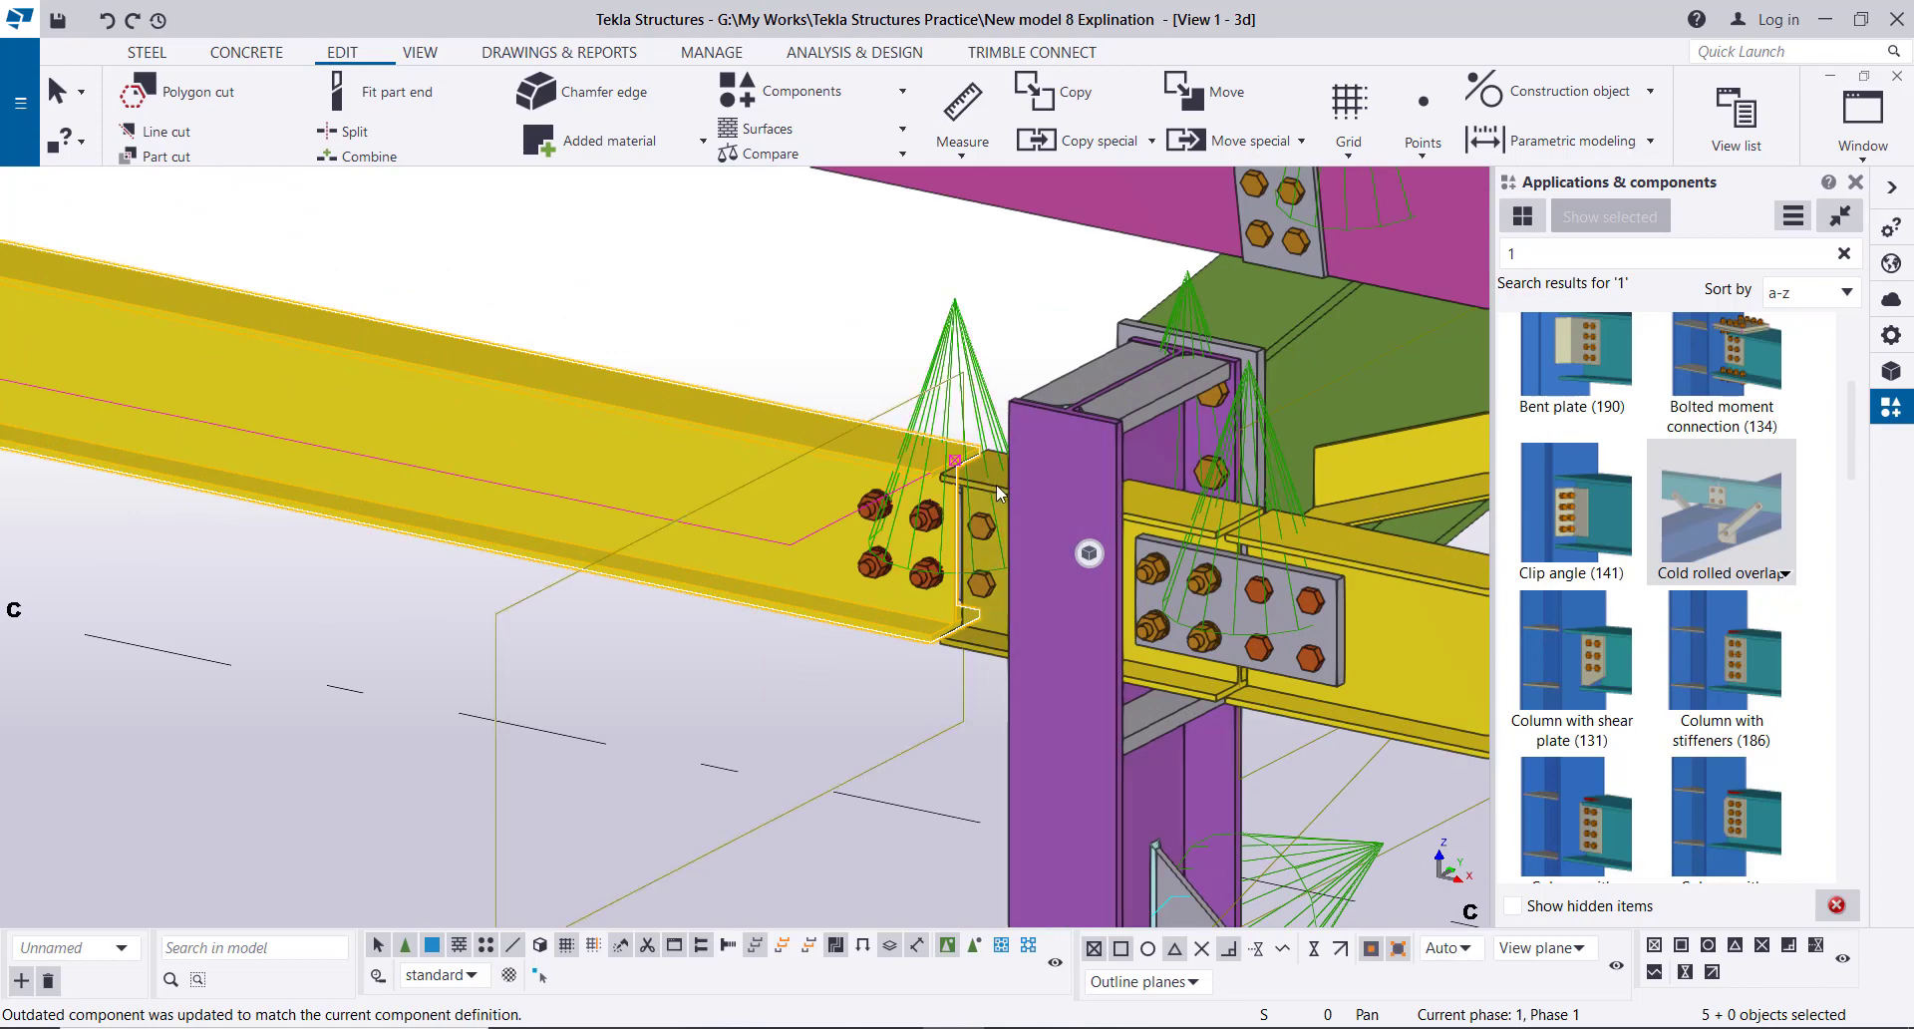
{"action": "left_click", "coordinate": [996, 482], "text": "ctrl"}
{"action": "scroll", "coordinate": [806, 454], "scroll_direction": "down", "scroll_amount": 5}
{"action": "scroll", "coordinate": [906, 487], "scroll_direction": "up", "scroll_amount": 5}
{"action": "scroll", "coordinate": [816, 485], "scroll_direction": "up", "scroll_amount": 3}
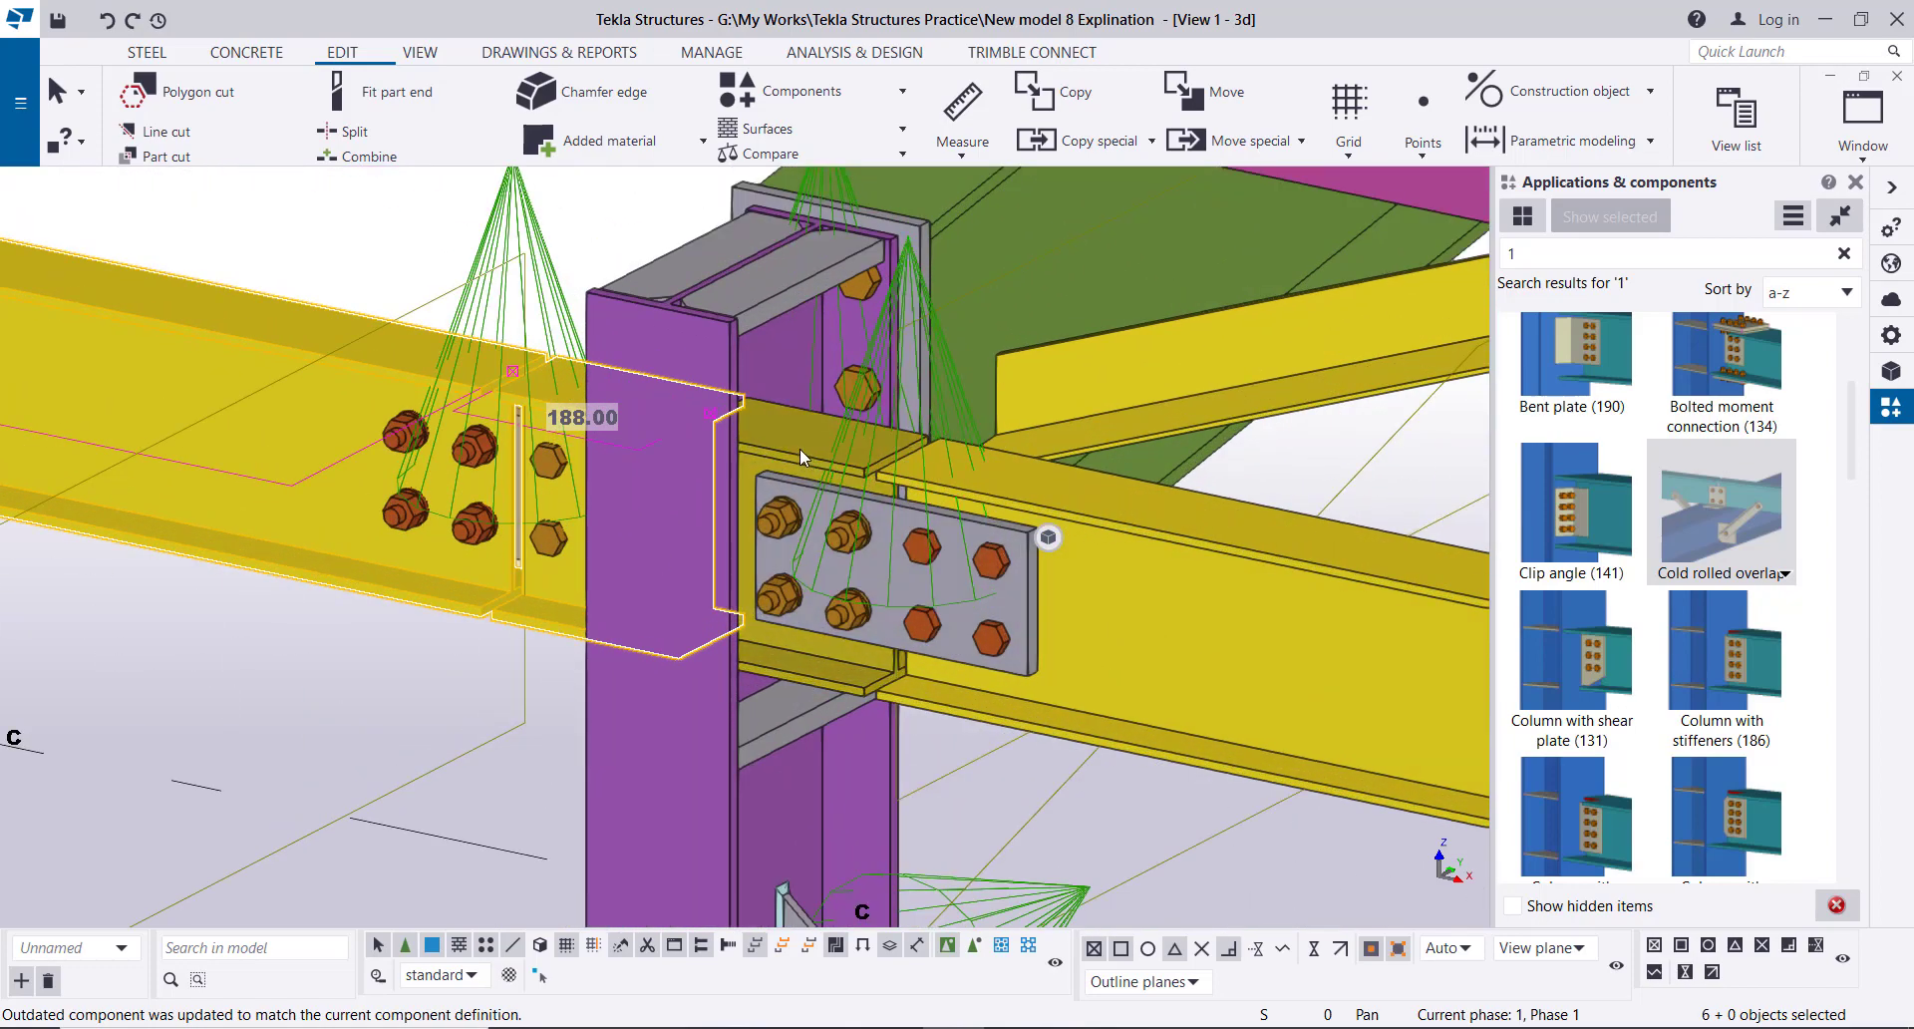
{"action": "left_click", "coordinate": [800, 448], "text": "ctrl"}
{"action": "scroll", "coordinate": [572, 445], "scroll_direction": "down", "scroll_amount": 5}
{"action": "left_click", "coordinate": [846, 505], "text": "ctrl"}
{"action": "scroll", "coordinate": [846, 504], "scroll_direction": "down", "scroll_amount": 5}
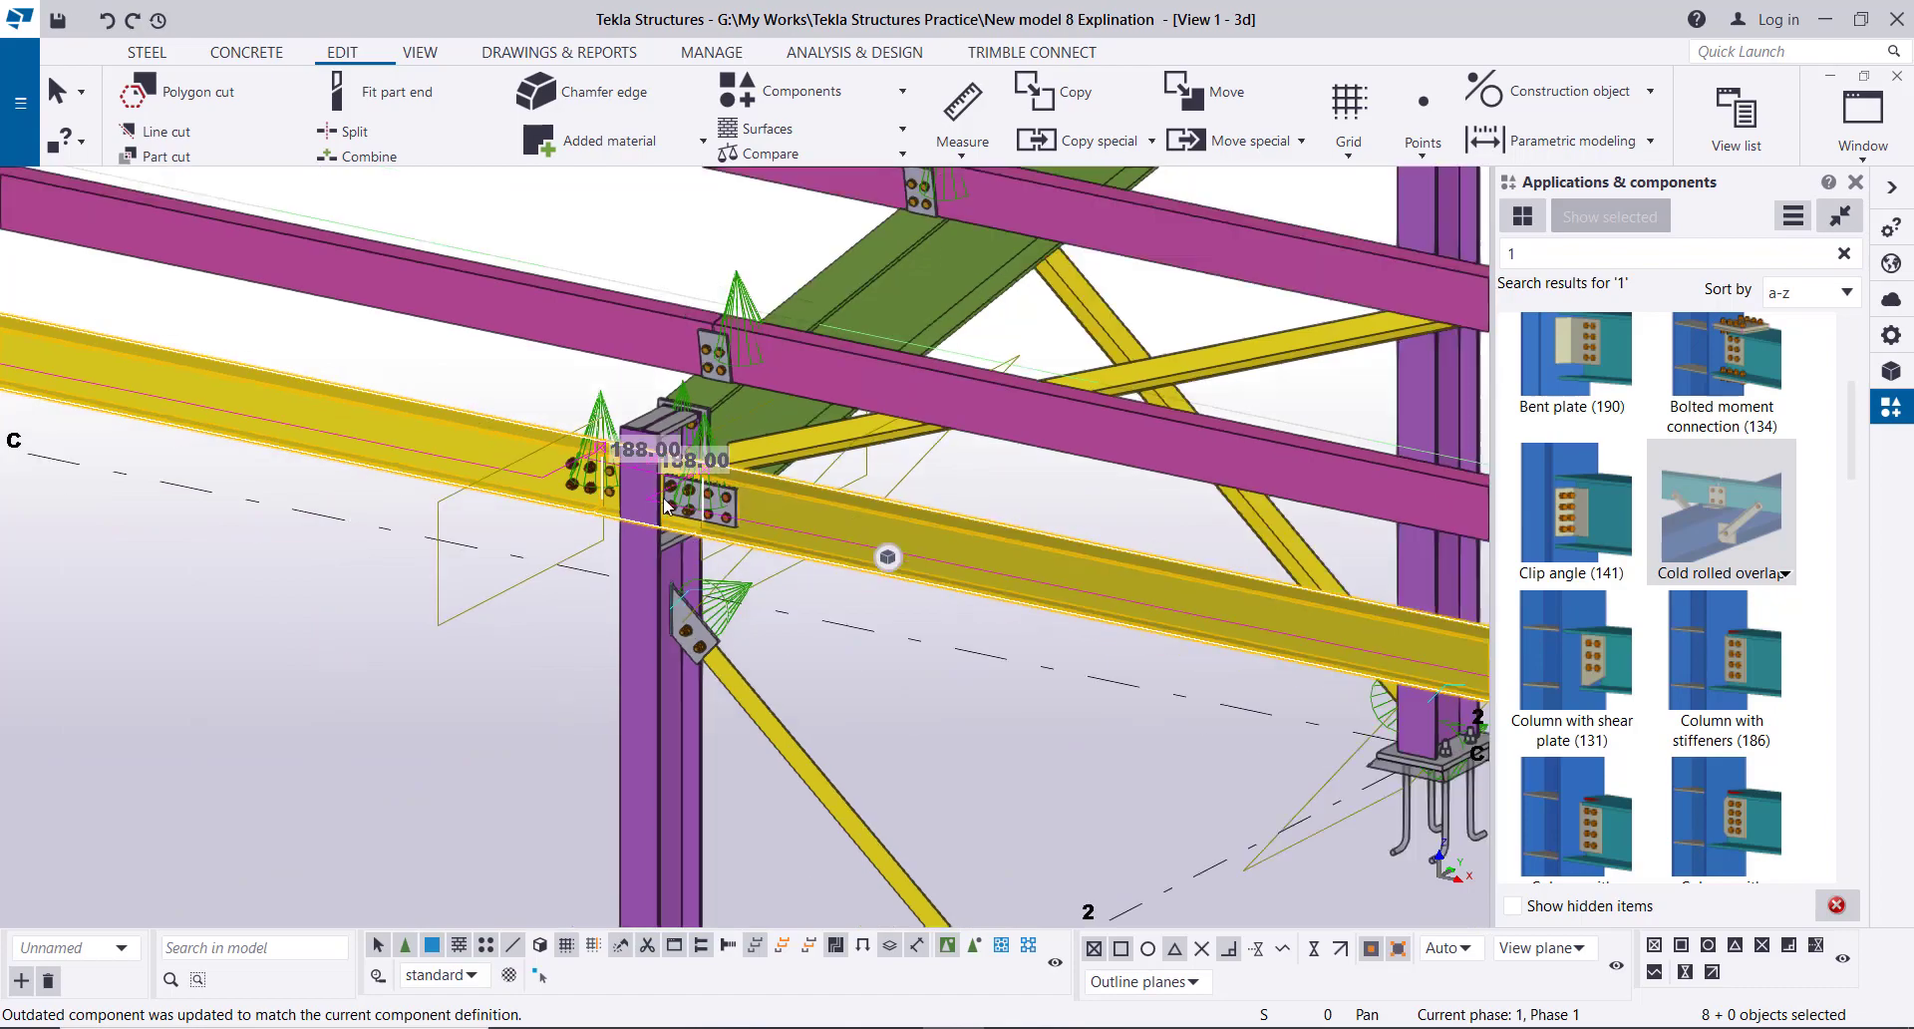
- Add the short end piece at column 4 on grid line A to the selection
{"action": "scroll", "coordinate": [1078, 532], "scroll_direction": "up", "scroll_amount": 5}
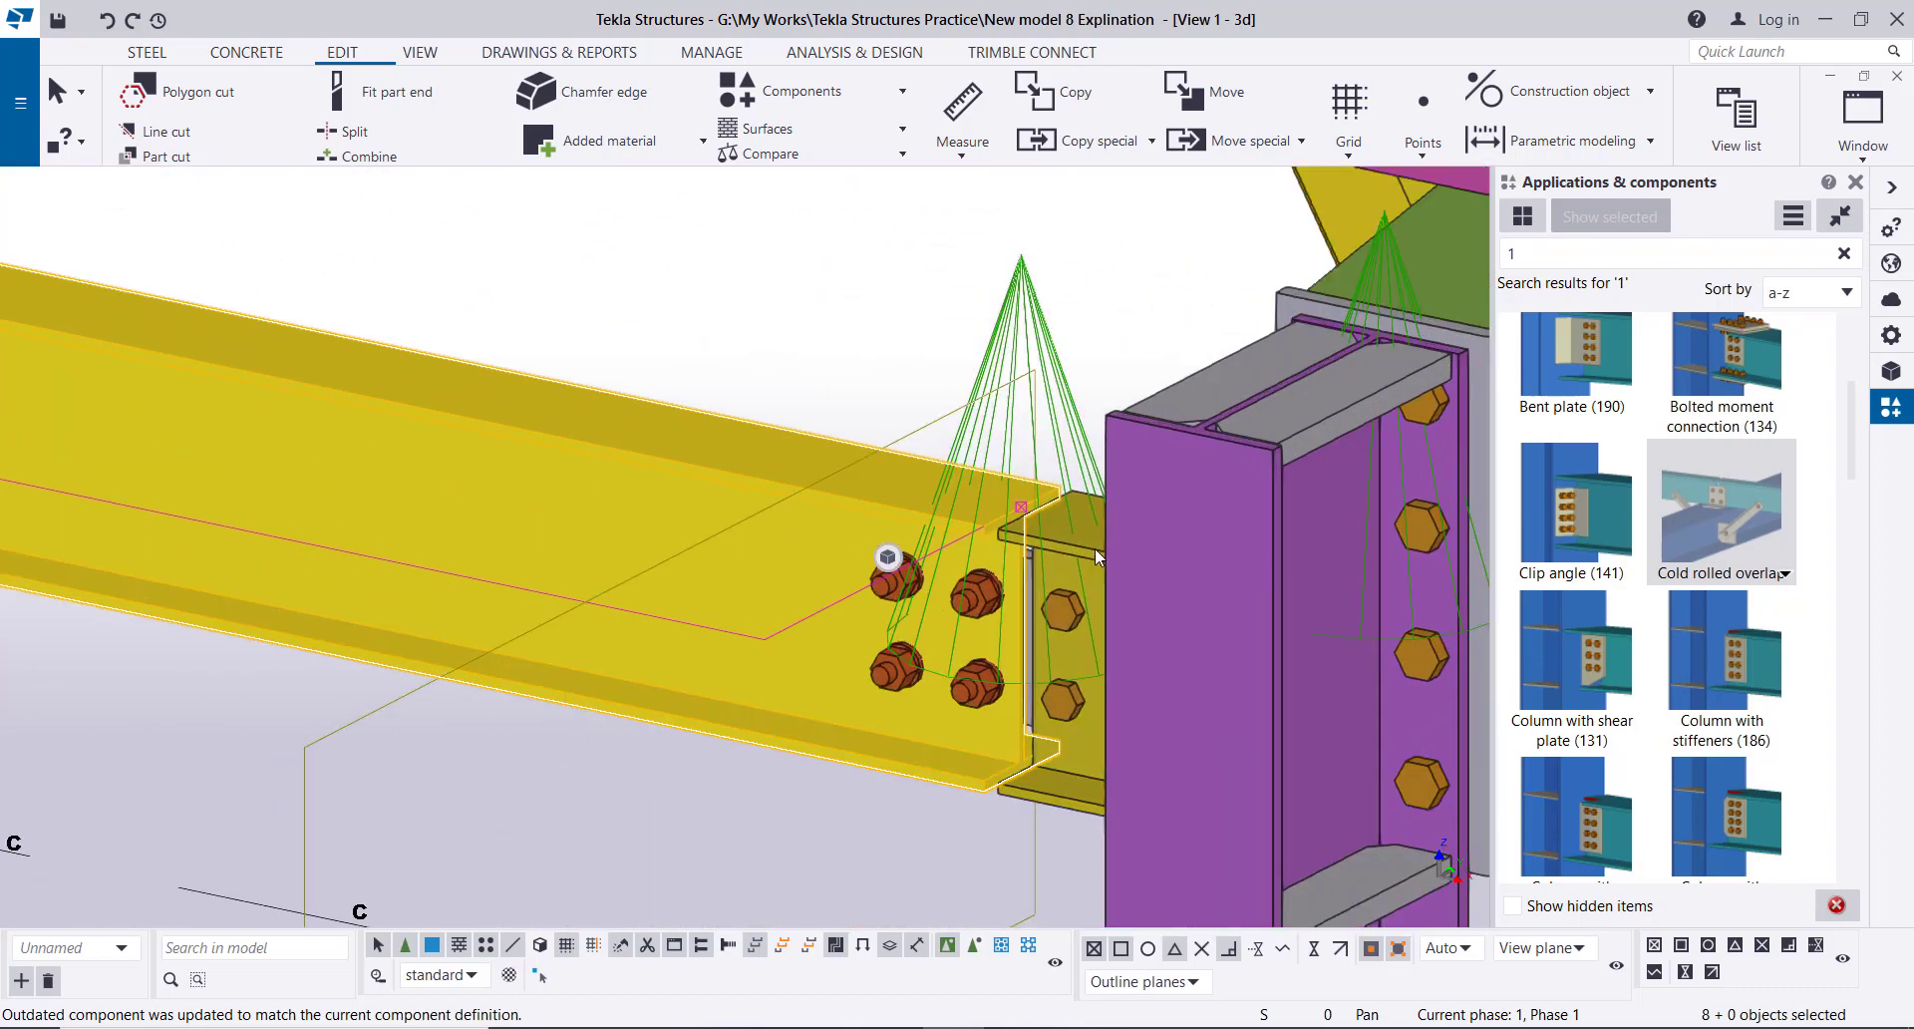
{"action": "left_click", "coordinate": [1091, 551], "text": "ctrl"}
{"action": "scroll", "coordinate": [1091, 551], "scroll_direction": "down", "scroll_amount": 5}
{"action": "scroll", "coordinate": [794, 580], "scroll_direction": "down", "scroll_amount": 5}
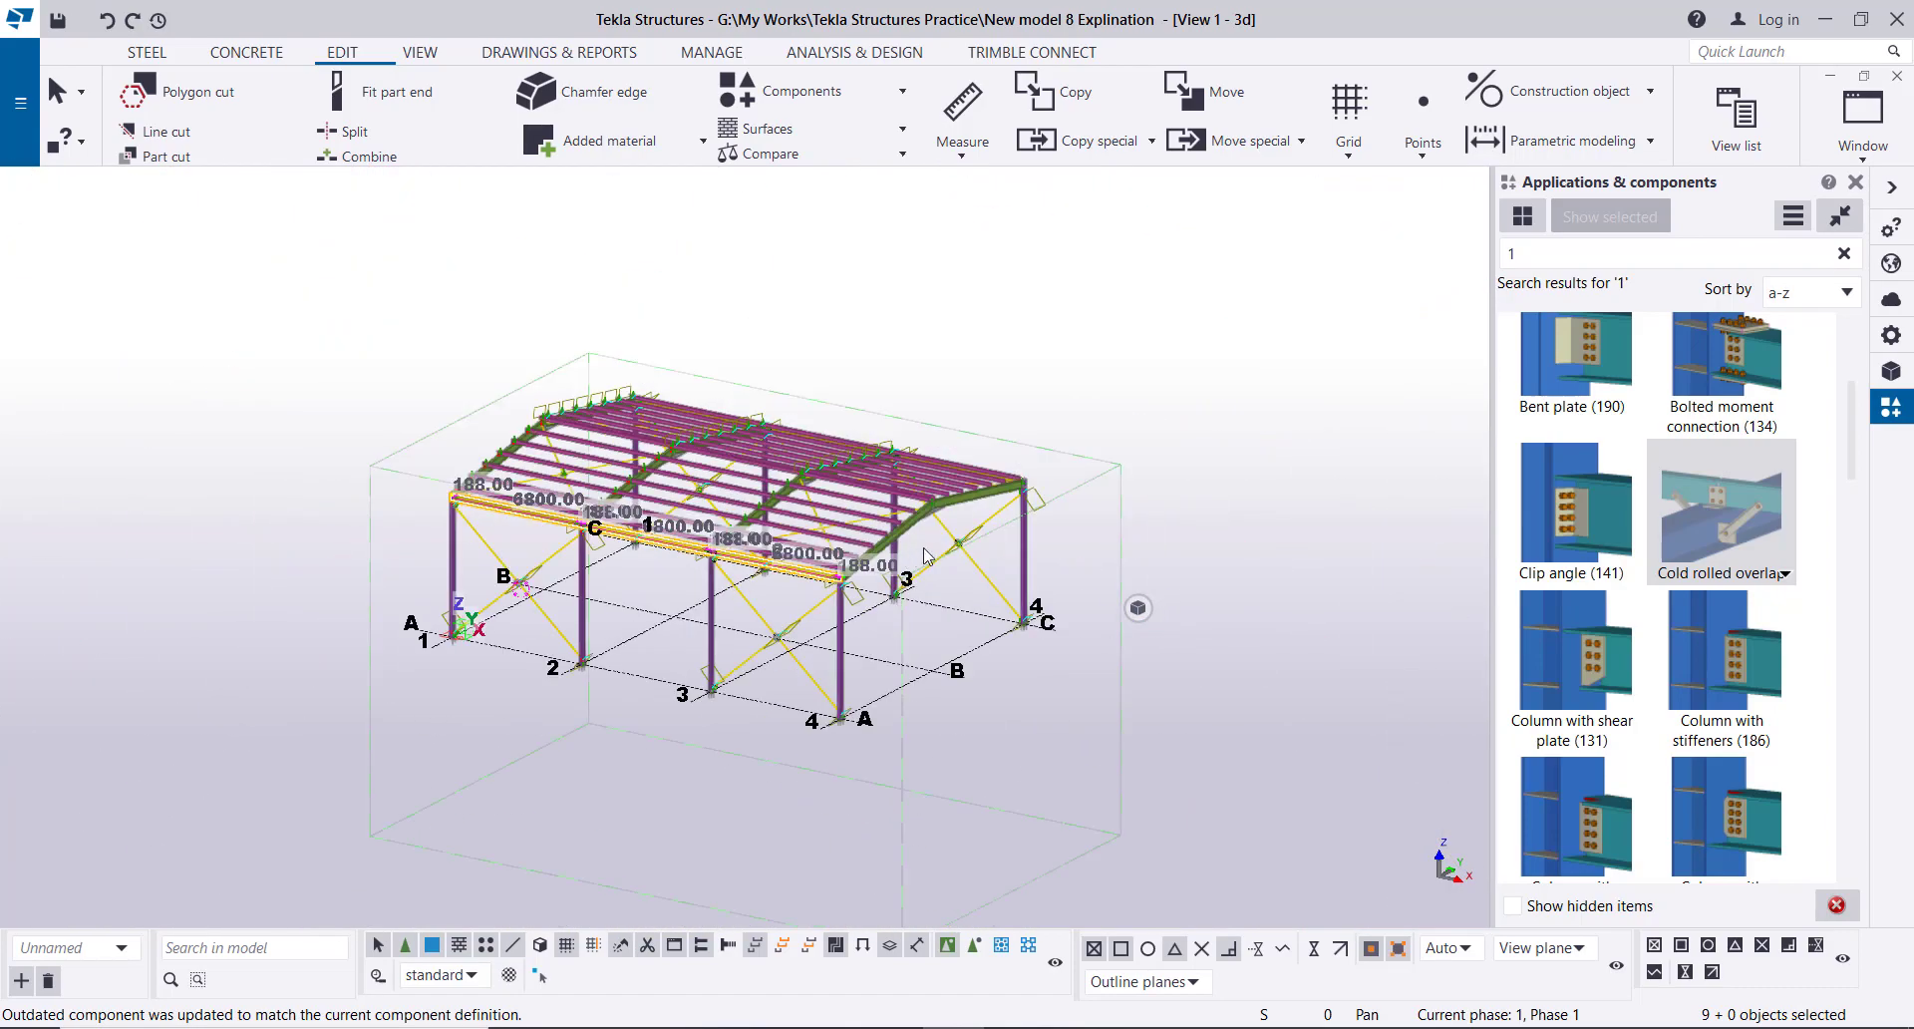
- Add the grid line C eave beam between grids 1 and 2 and its short end piece at column 1 to the selection
{"action": "middle_click_drag", "start_coordinate": [930, 535], "coordinate": [459, 584], "text": "ctrl"}
{"action": "scroll", "coordinate": [769, 462], "scroll_direction": "up", "scroll_amount": 10}
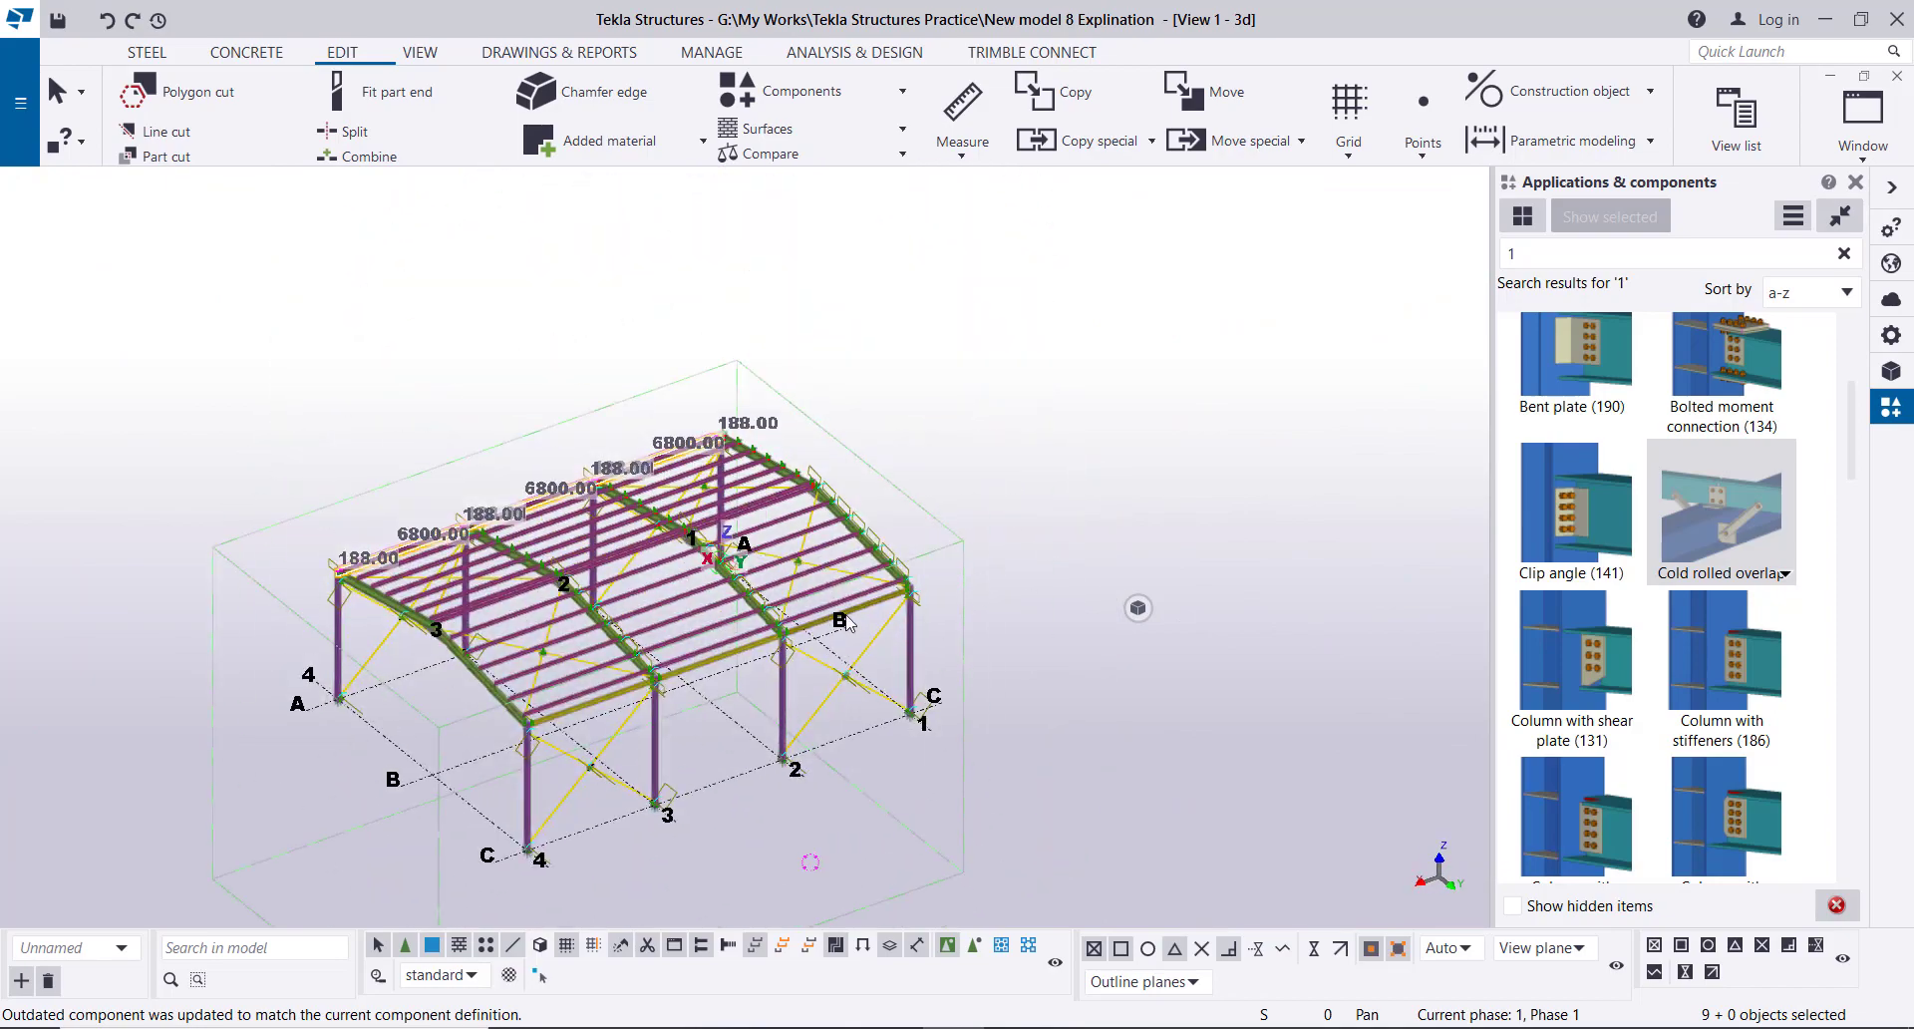
{"action": "scroll", "coordinate": [997, 533], "scroll_direction": "up", "scroll_amount": 2}
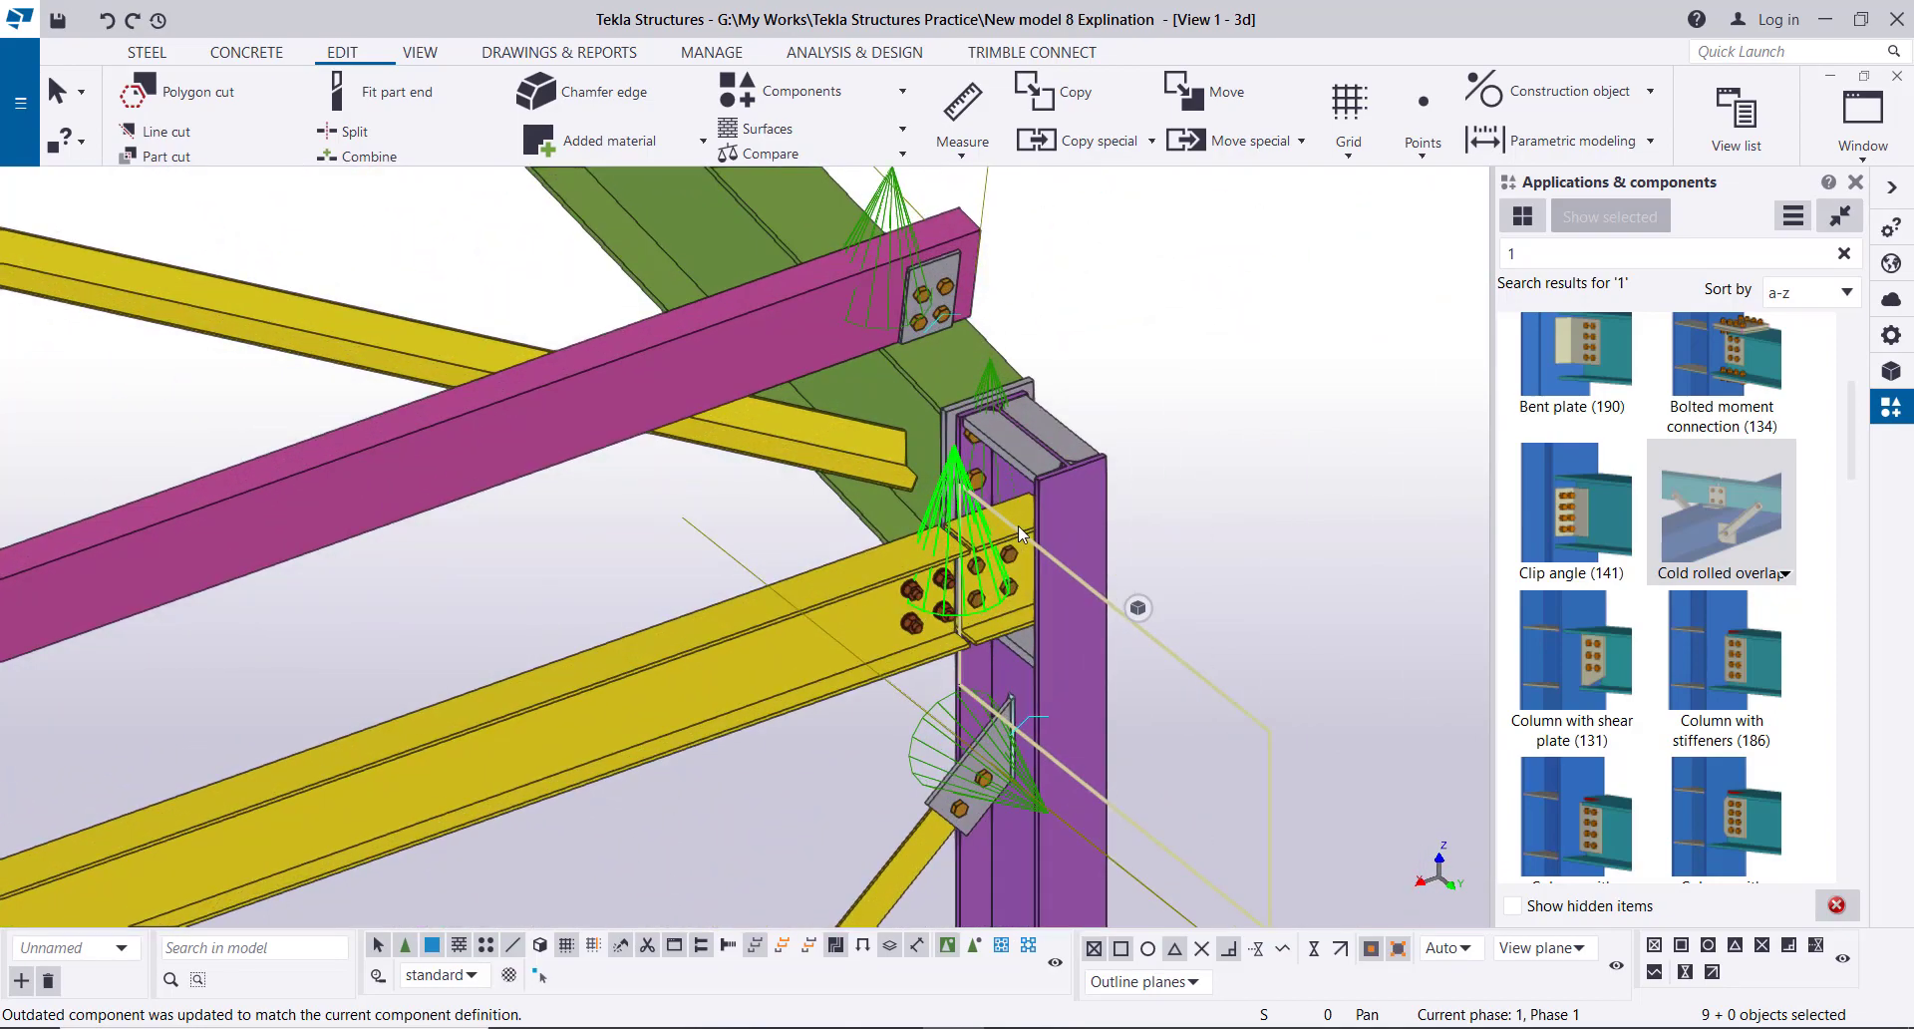
{"action": "left_click", "coordinate": [1020, 517], "text": "ctrl"}
{"action": "scroll", "coordinate": [1204, 445], "scroll_direction": "down", "scroll_amount": 6}
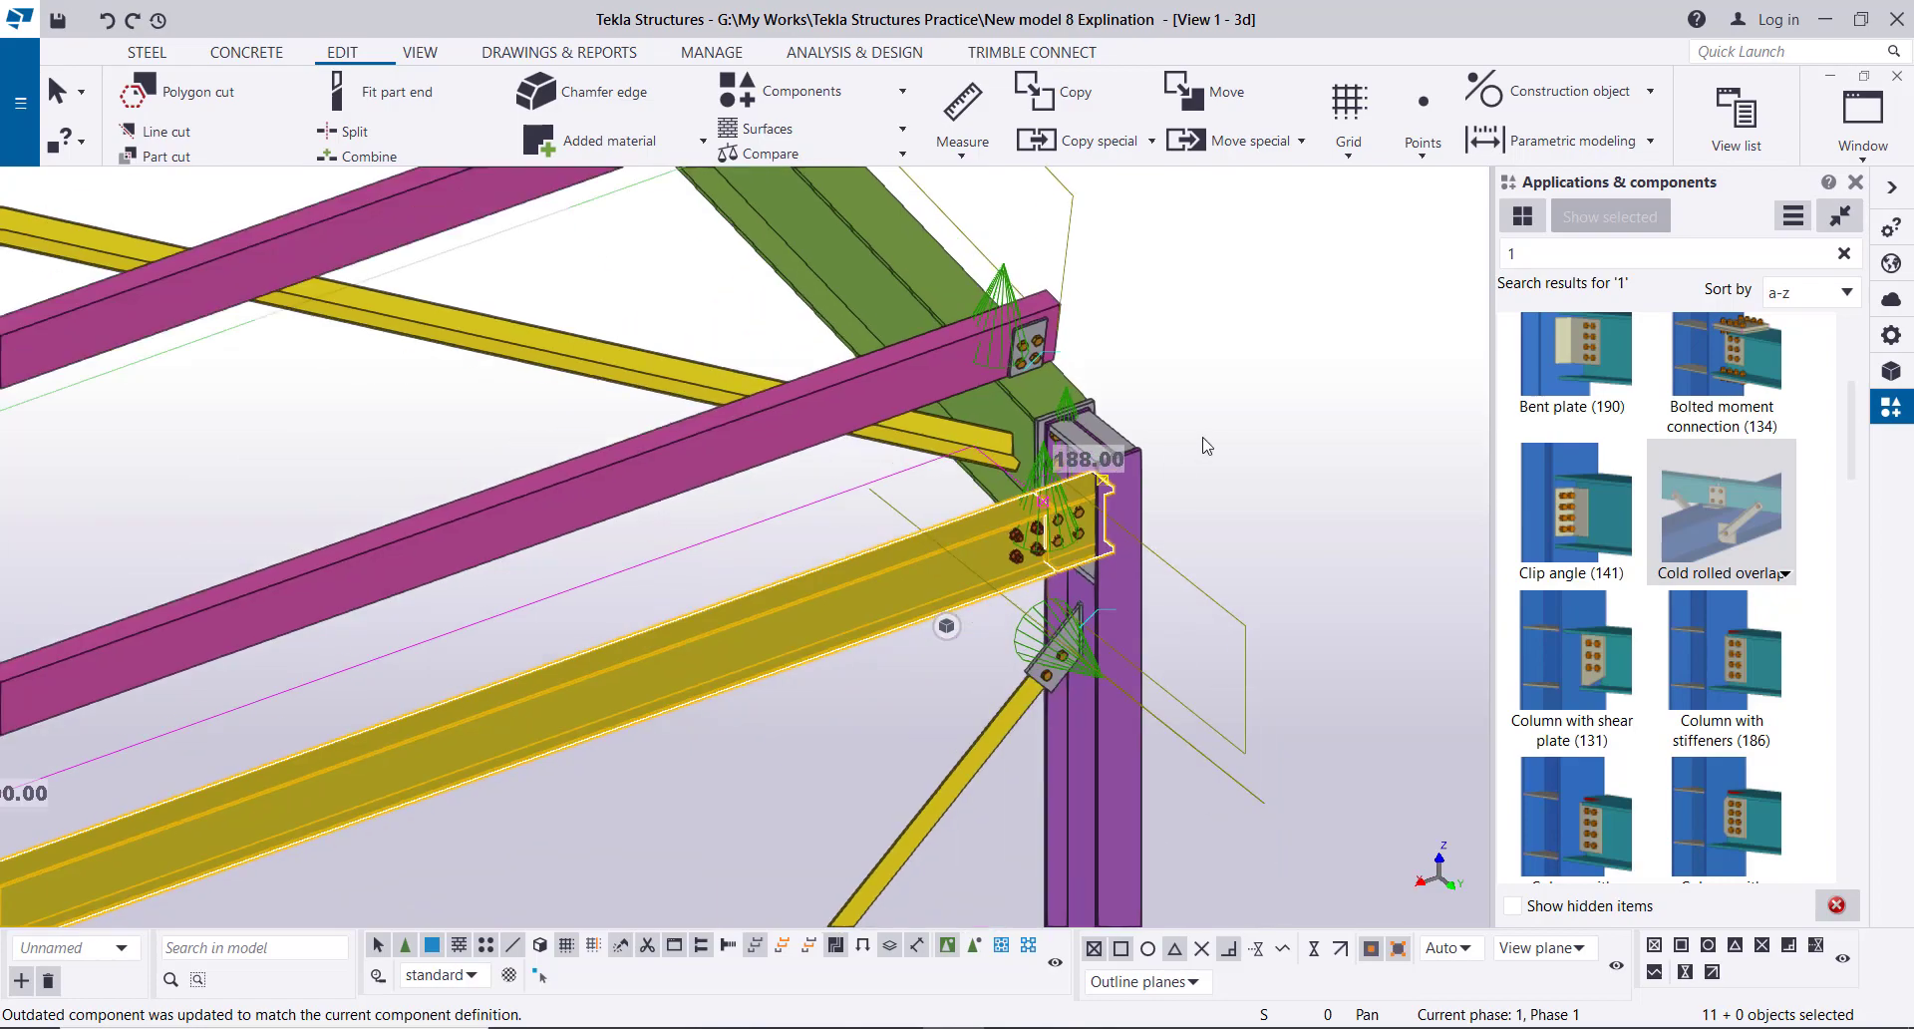
- Add both short beam pieces at column 2 and the grid line C eave beam between grids 2 and 3 to the selection
{"action": "scroll", "coordinate": [698, 650], "scroll_direction": "up", "scroll_amount": 6}
{"action": "scroll", "coordinate": [650, 660], "scroll_direction": "up", "scroll_amount": 2}
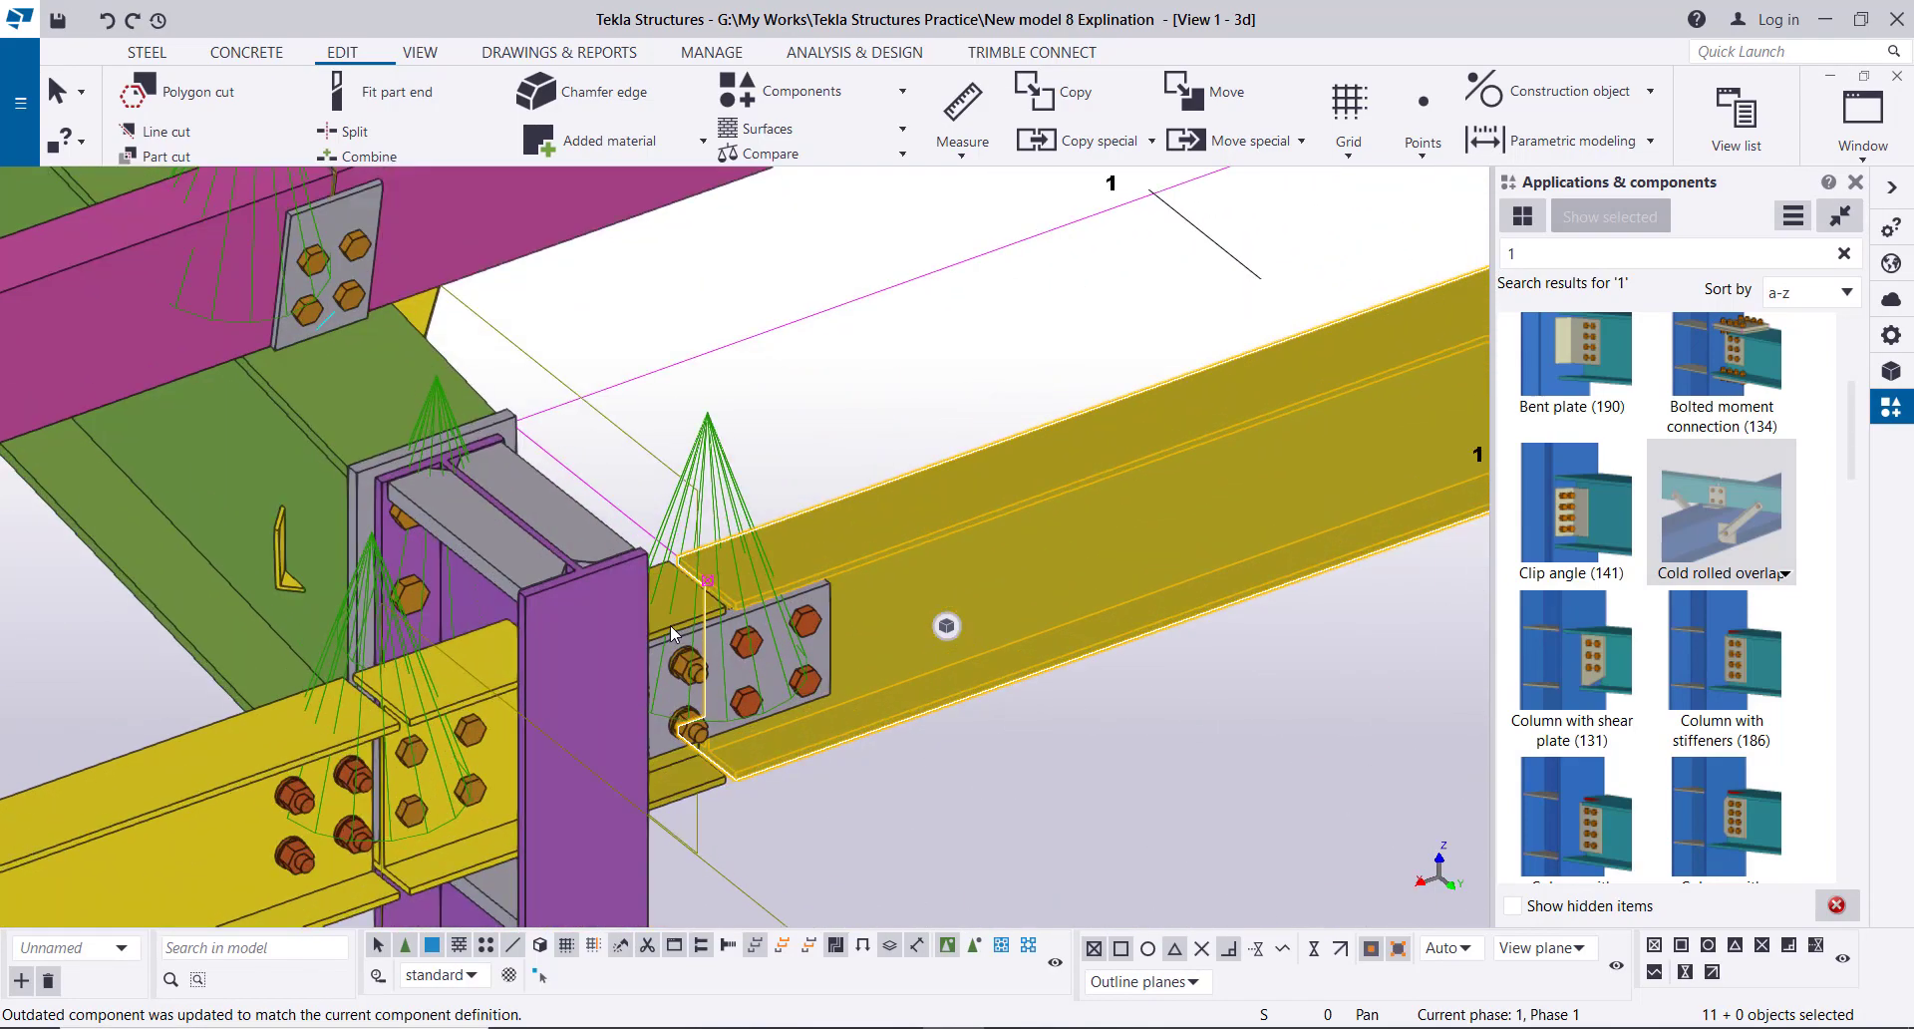
{"action": "left_click", "coordinate": [673, 619], "text": "ctrl"}
{"action": "scroll", "coordinate": [1047, 464], "scroll_direction": "down", "scroll_amount": 7}
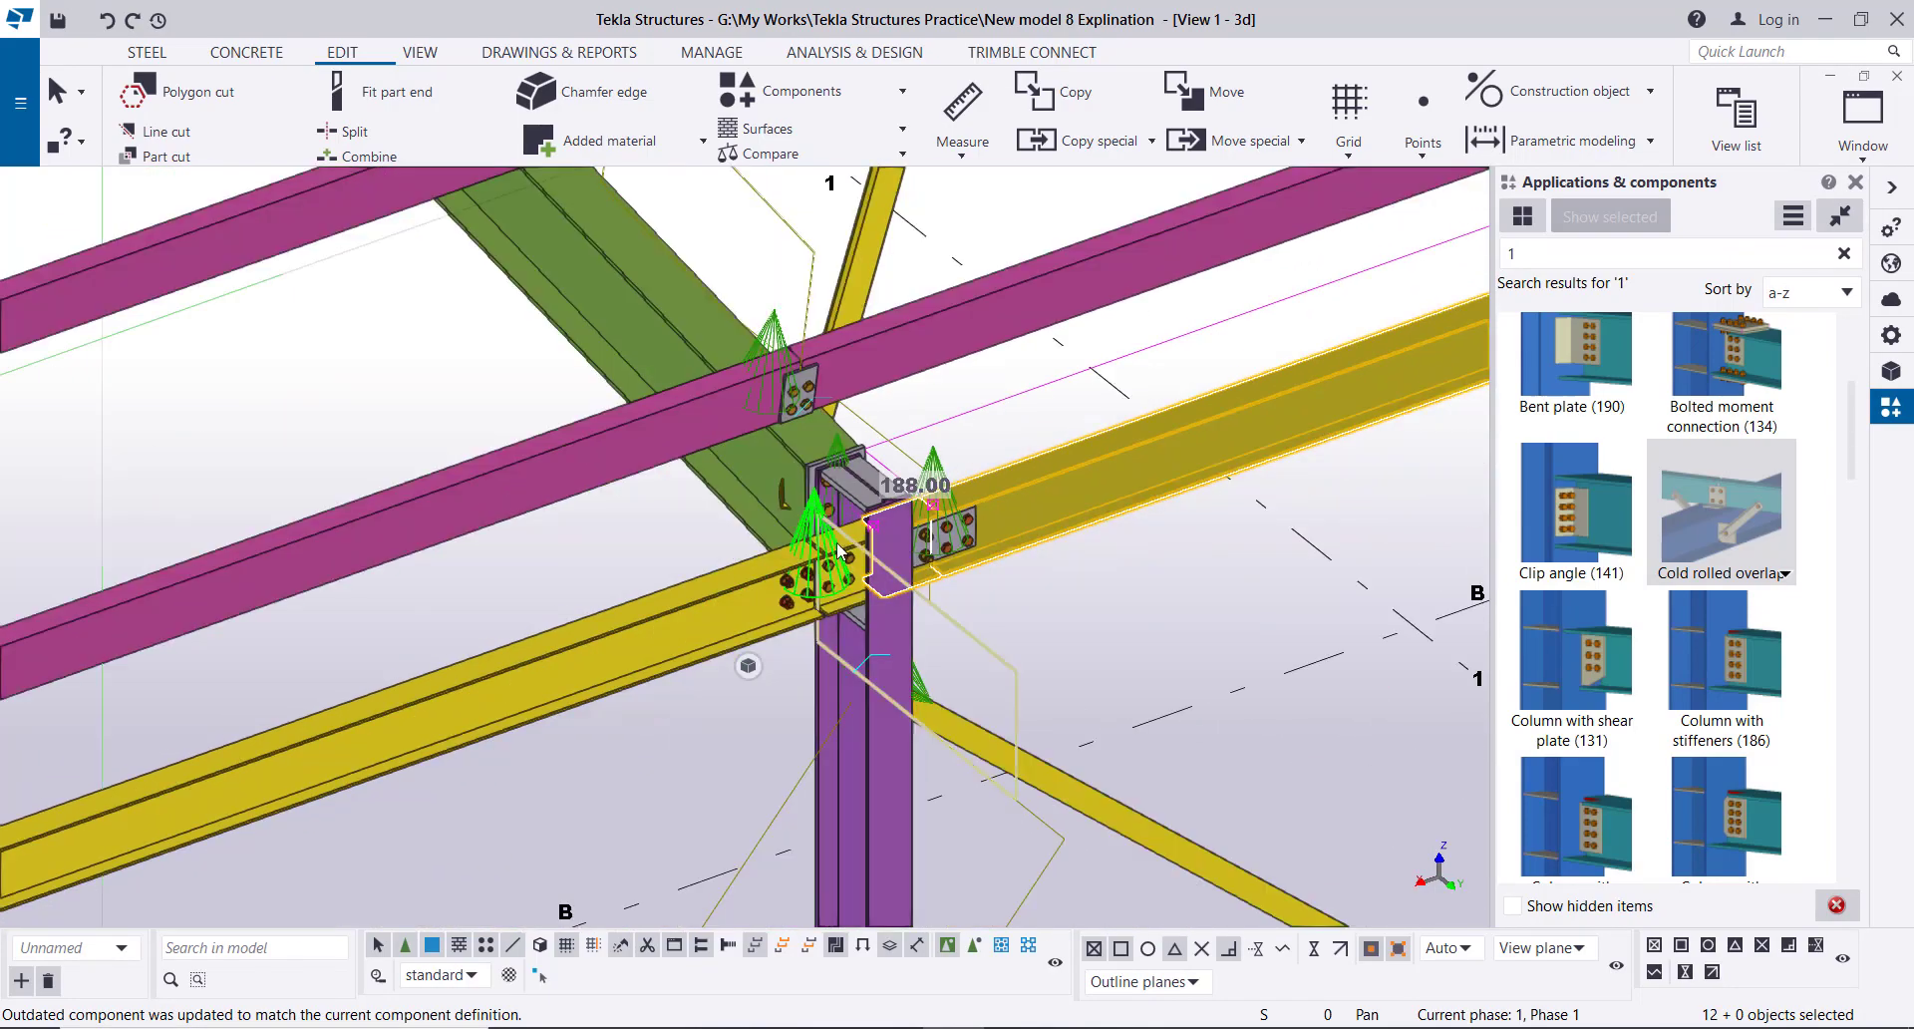
{"action": "scroll", "coordinate": [842, 541], "scroll_direction": "up", "scroll_amount": 6}
{"action": "left_click", "coordinate": [883, 518], "text": "ctrl"}
{"action": "scroll", "coordinate": [884, 538], "scroll_direction": "down", "scroll_amount": 6}
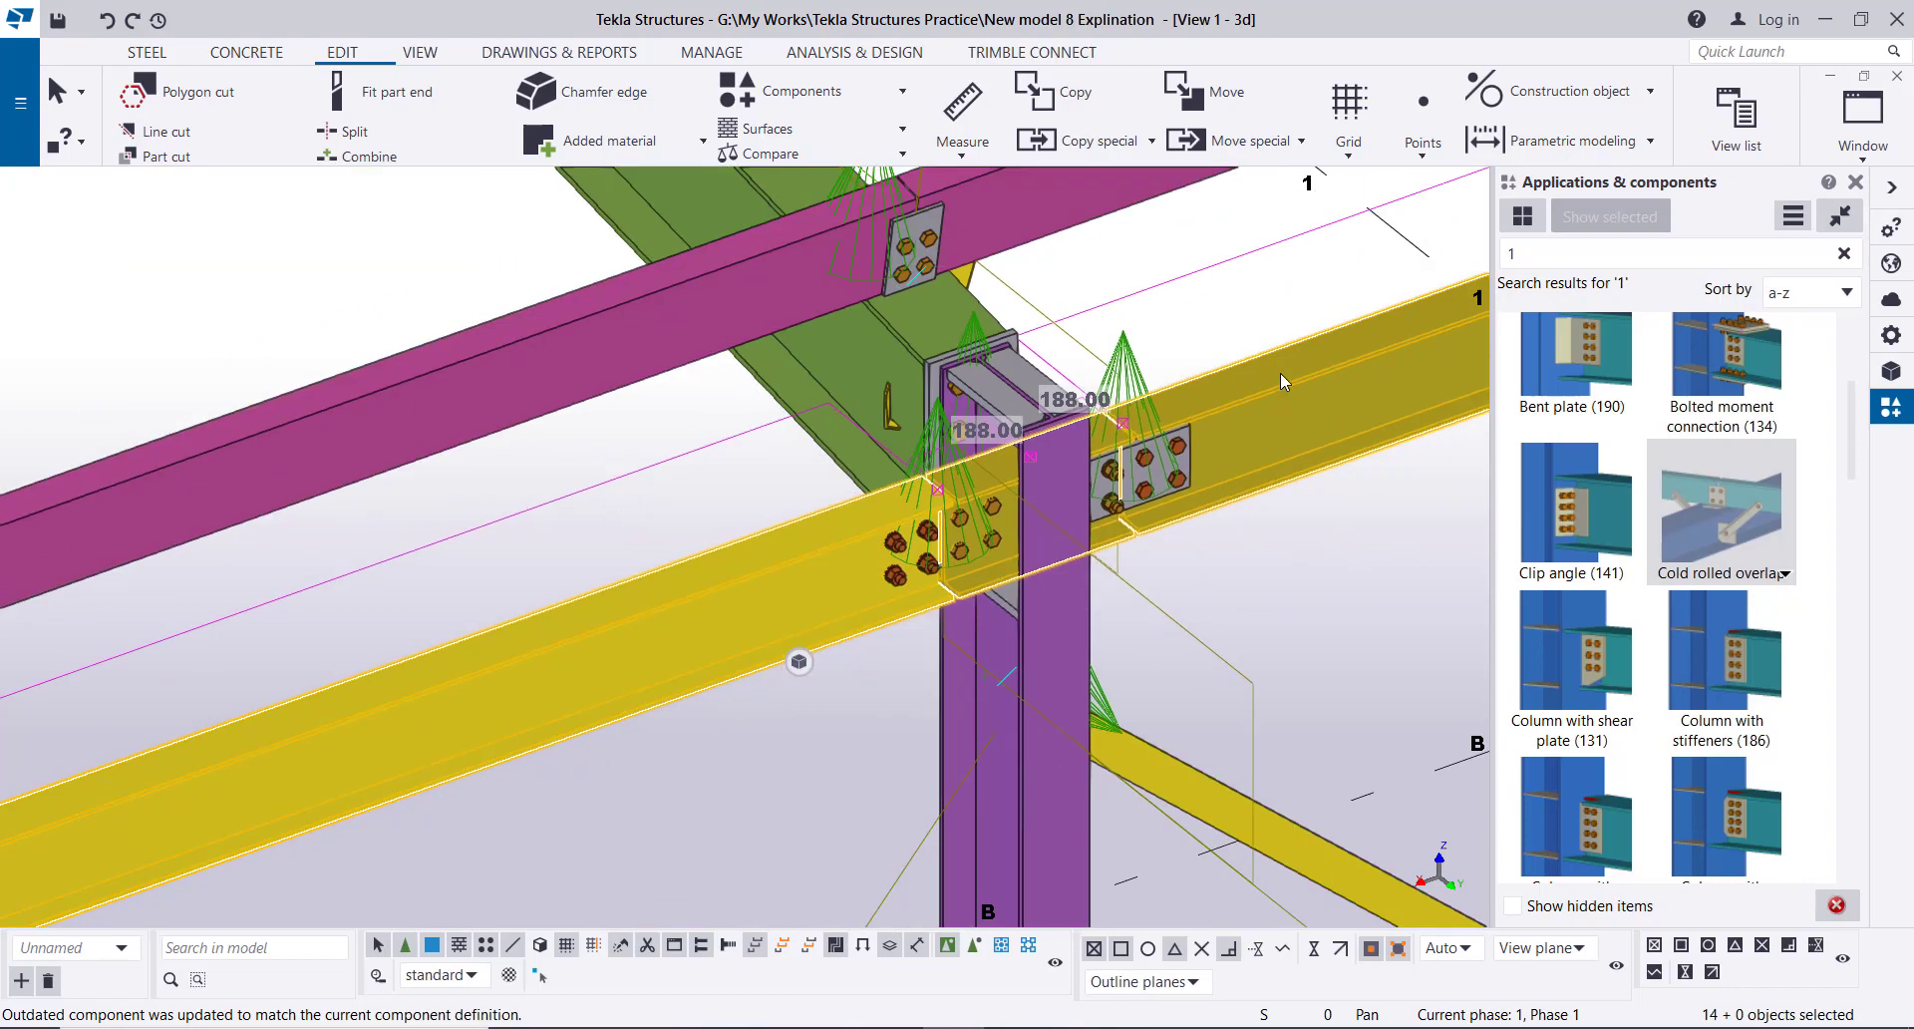
- Add both short beam pieces at column 3 and the grid line C eave beam between grids 3 and 4 to the selection
{"action": "scroll", "coordinate": [583, 624], "scroll_direction": "up", "scroll_amount": 6}
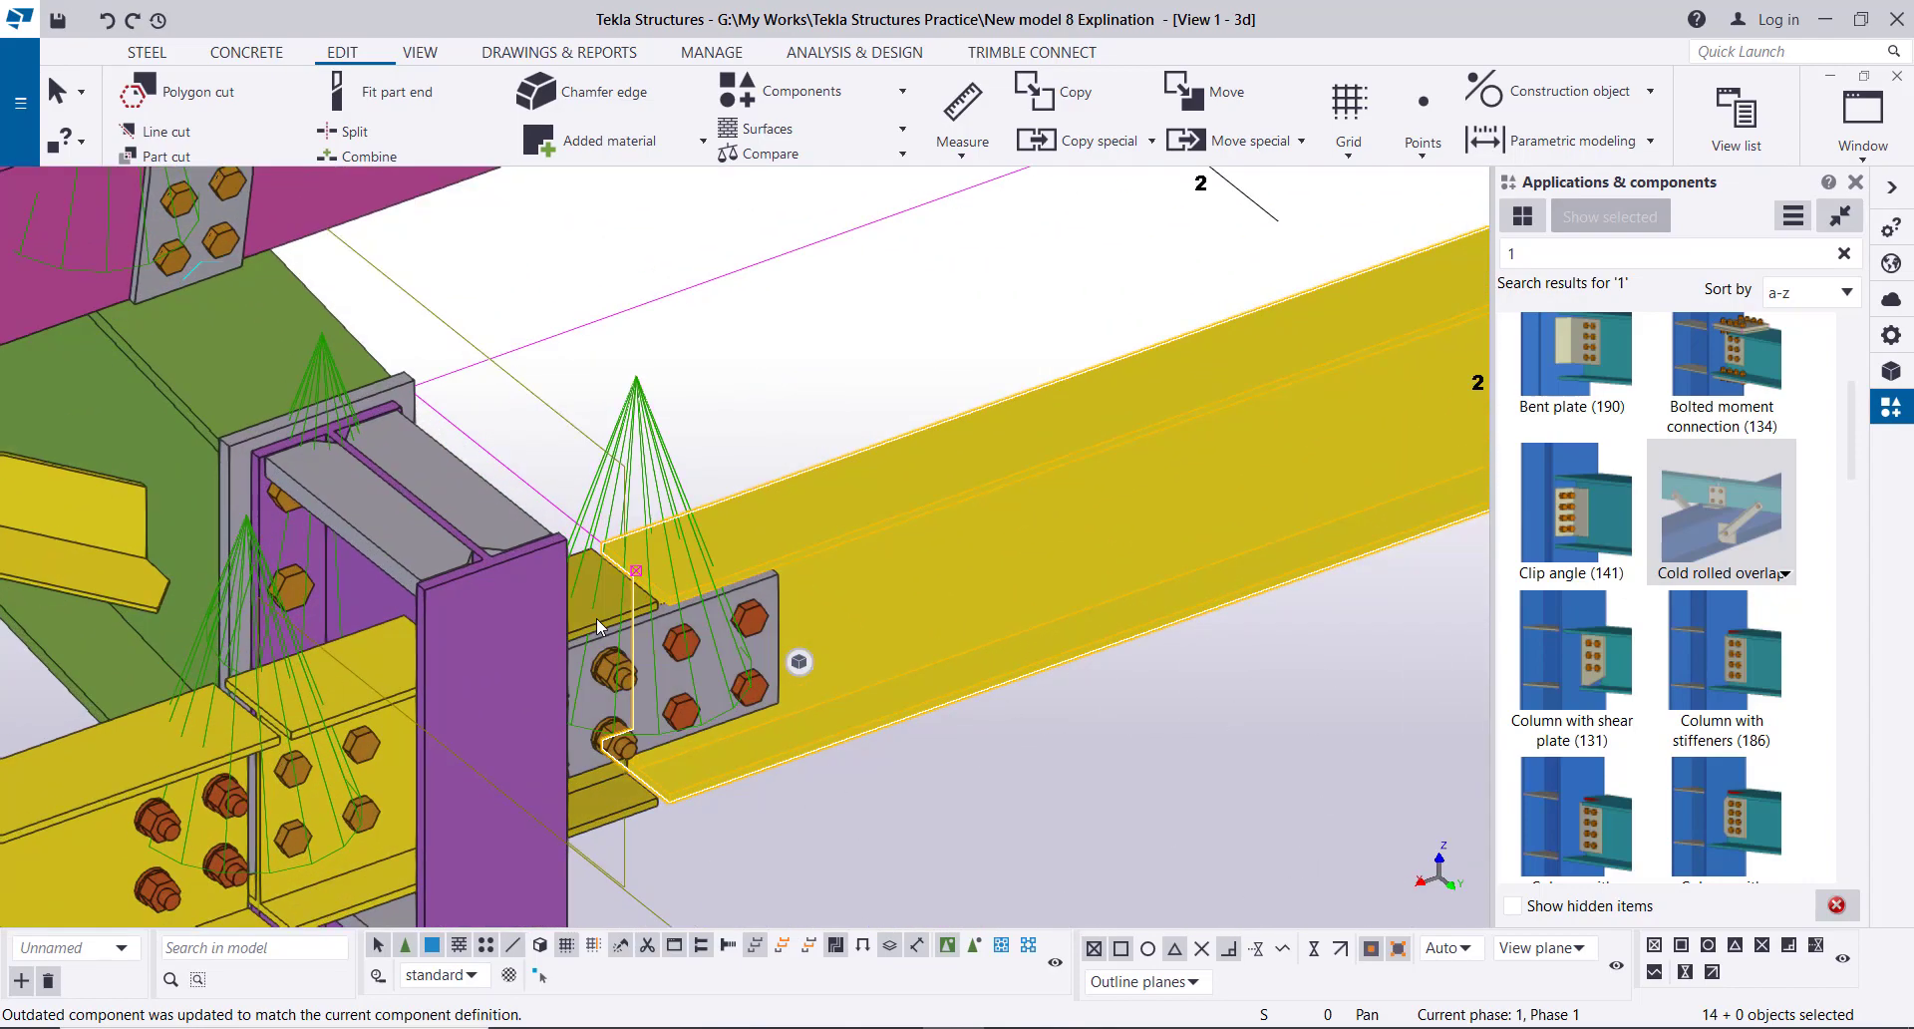
{"action": "left_click", "coordinate": [606, 614], "text": "ctrl"}
{"action": "scroll", "coordinate": [1019, 463], "scroll_direction": "down", "scroll_amount": 5}
{"action": "scroll", "coordinate": [937, 472], "scroll_direction": "up", "scroll_amount": 5}
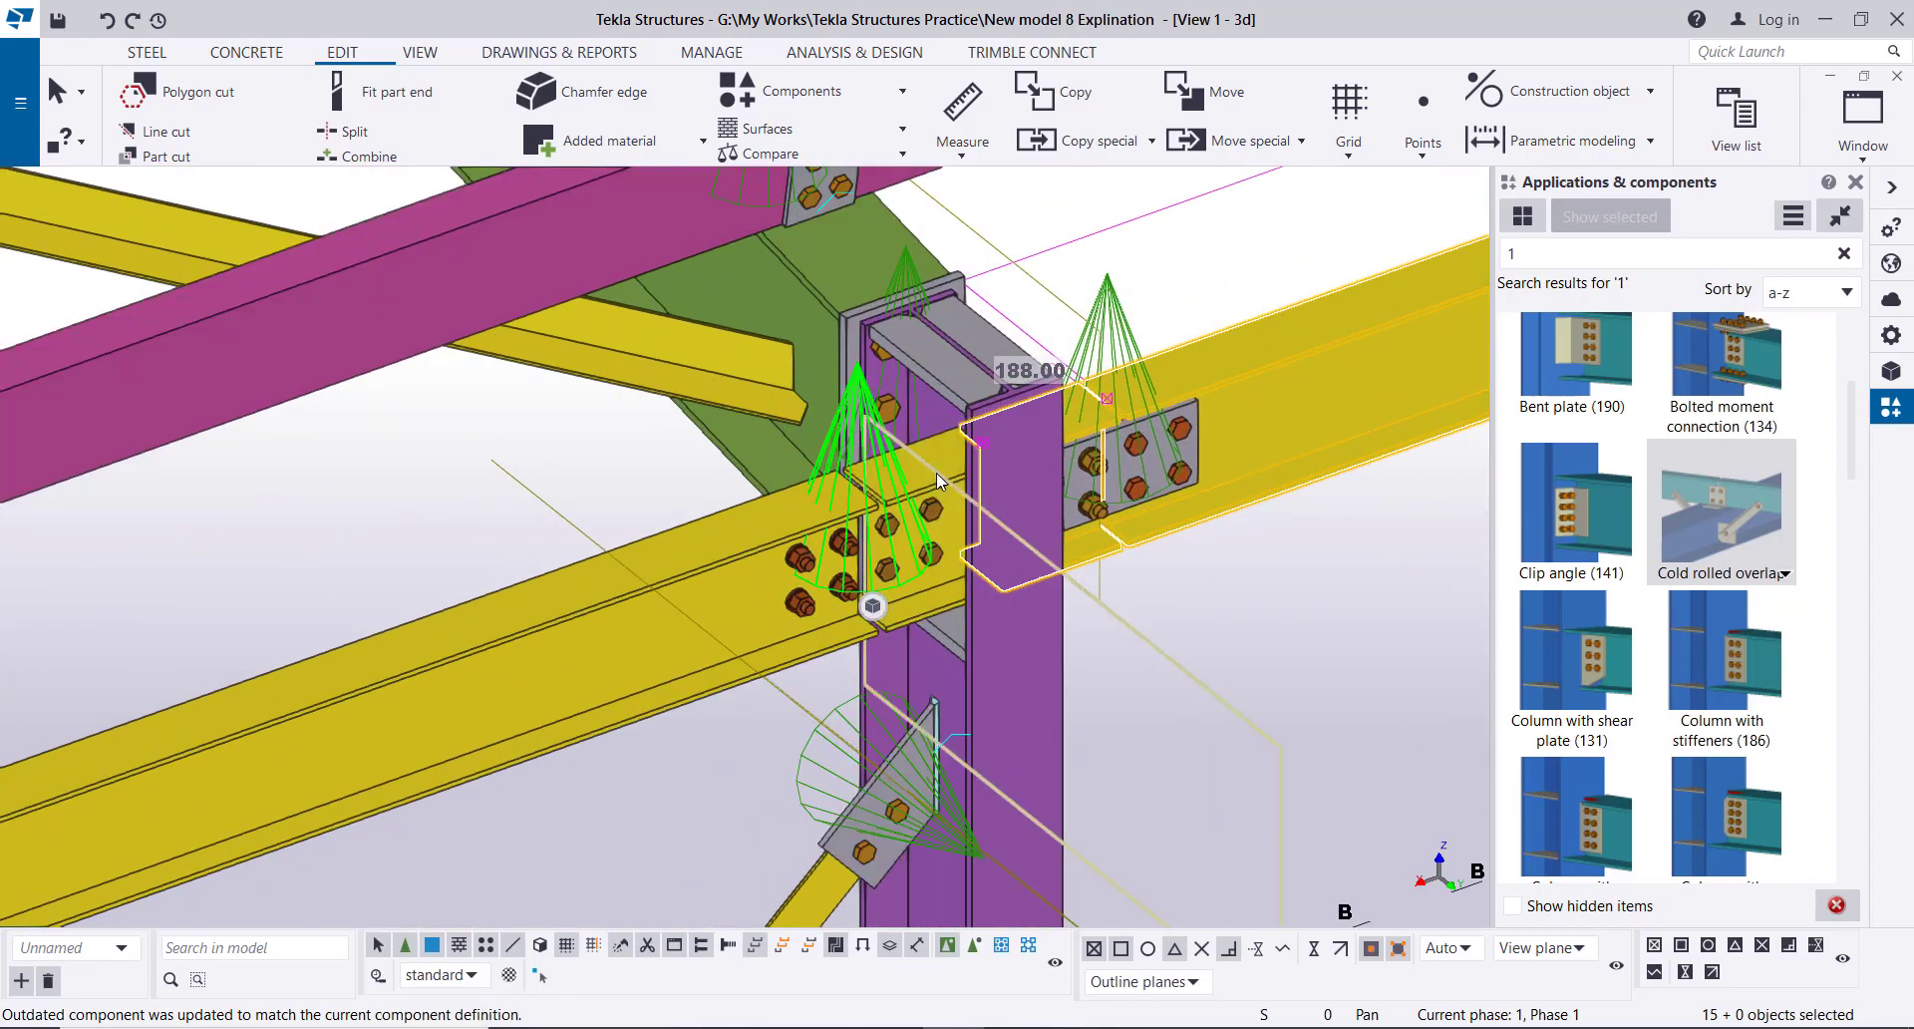
{"action": "left_click", "coordinate": [942, 450], "text": "ctrl"}
{"action": "scroll", "coordinate": [953, 470], "scroll_direction": "down", "scroll_amount": 5}
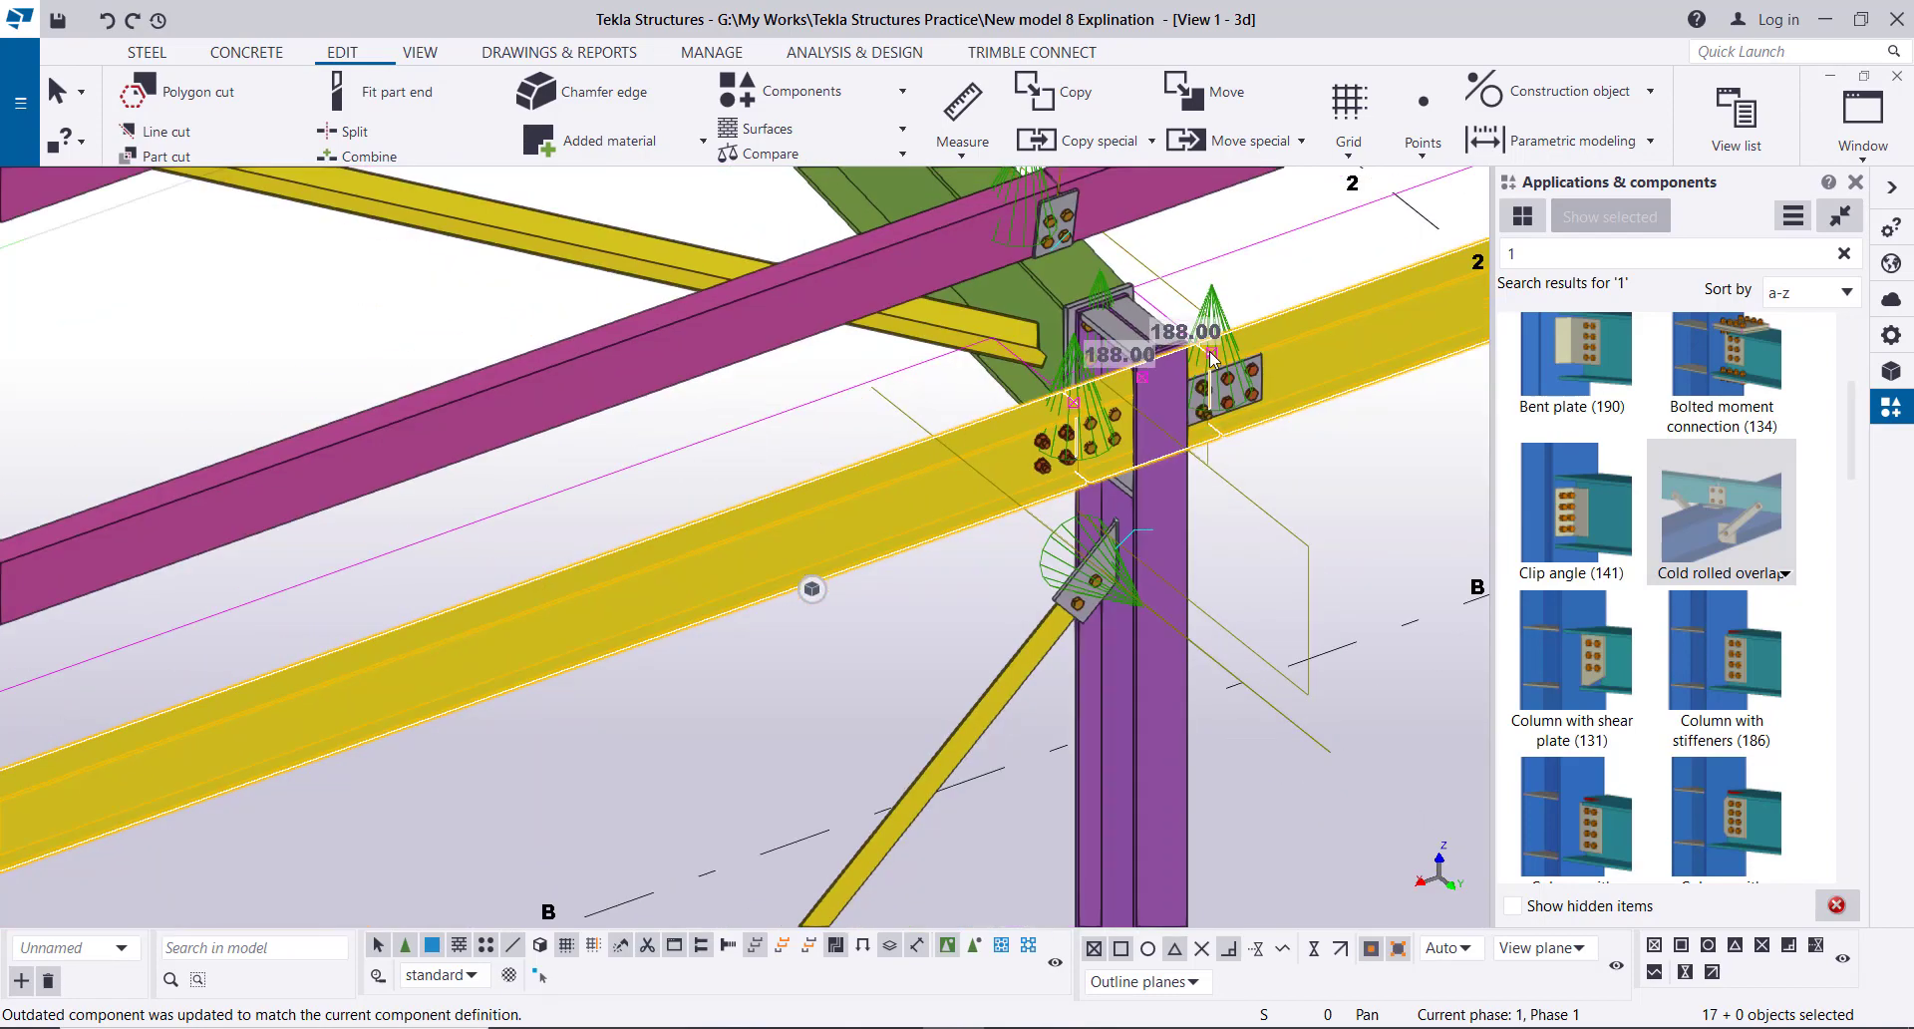
- Add the short end piece at column 4 on grid line C to the selection
{"action": "scroll", "coordinate": [739, 626], "scroll_direction": "up", "scroll_amount": 6}
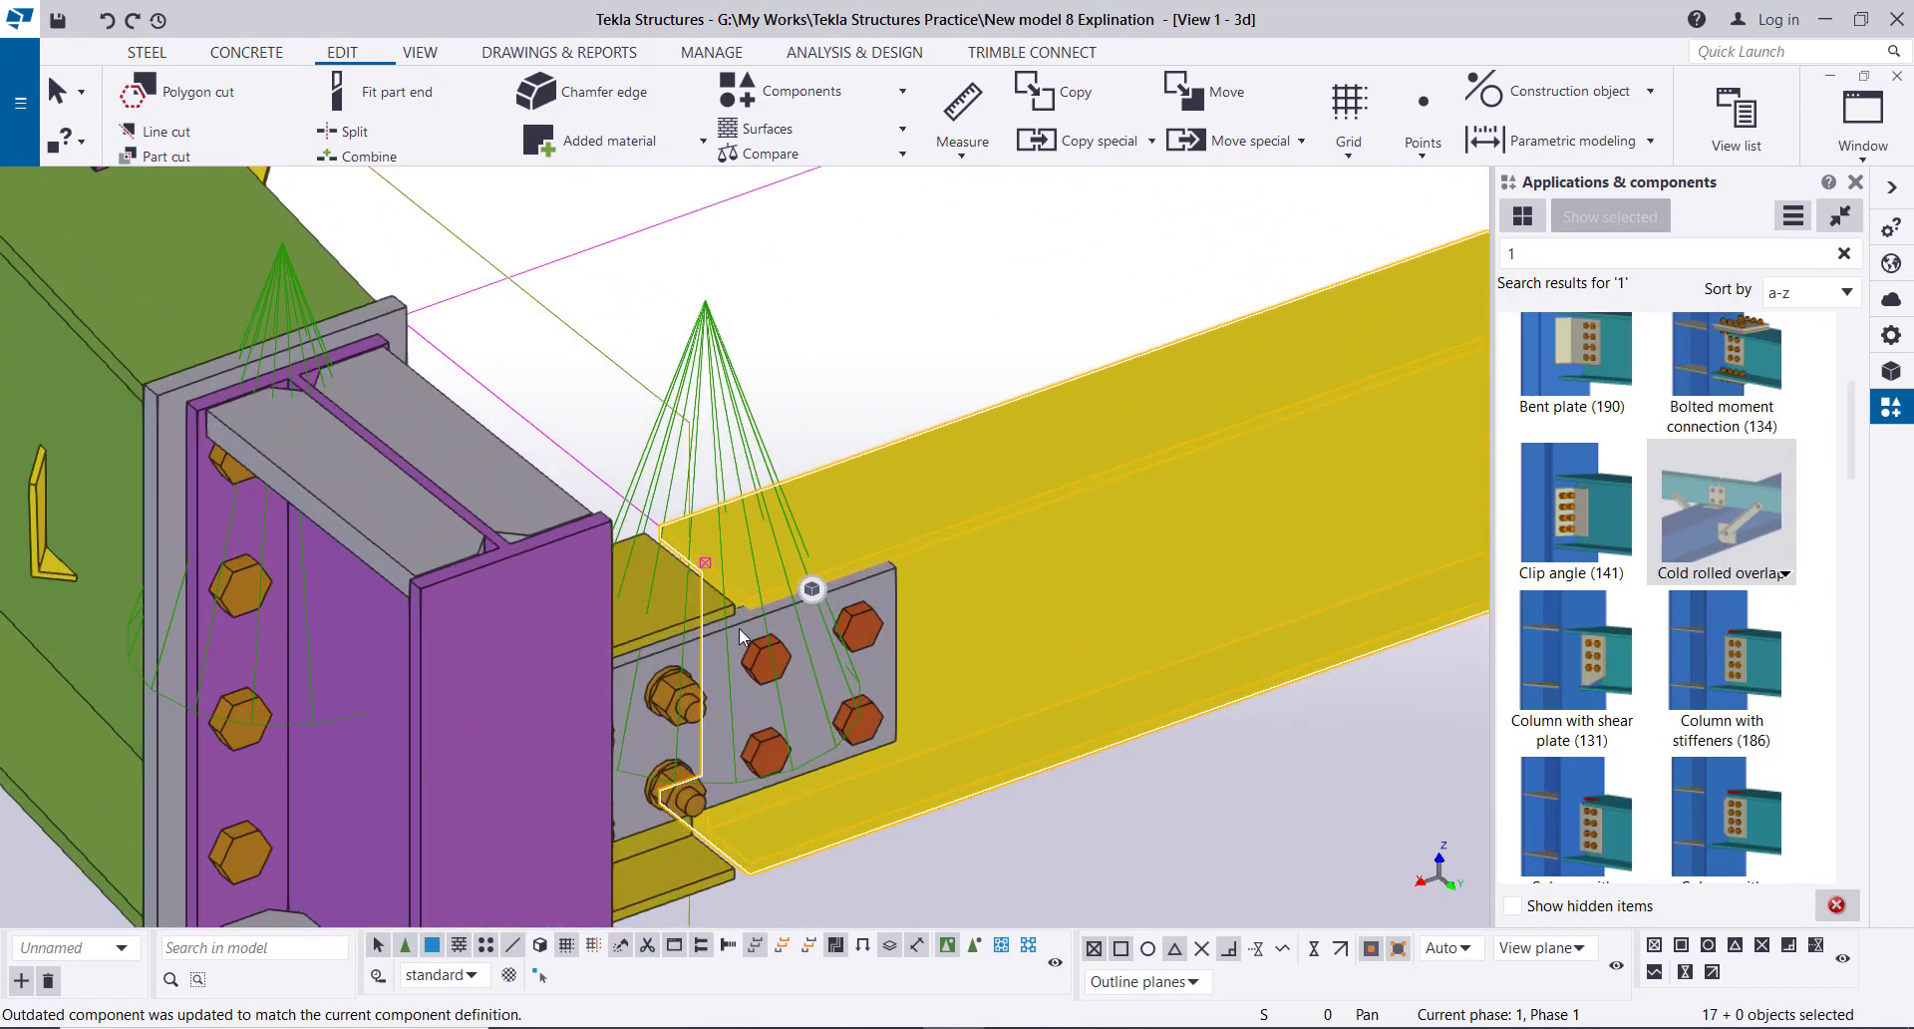
{"action": "left_click", "coordinate": [658, 610], "text": "ctrl"}
{"action": "scroll", "coordinate": [653, 603], "scroll_direction": "down", "scroll_amount": 5}
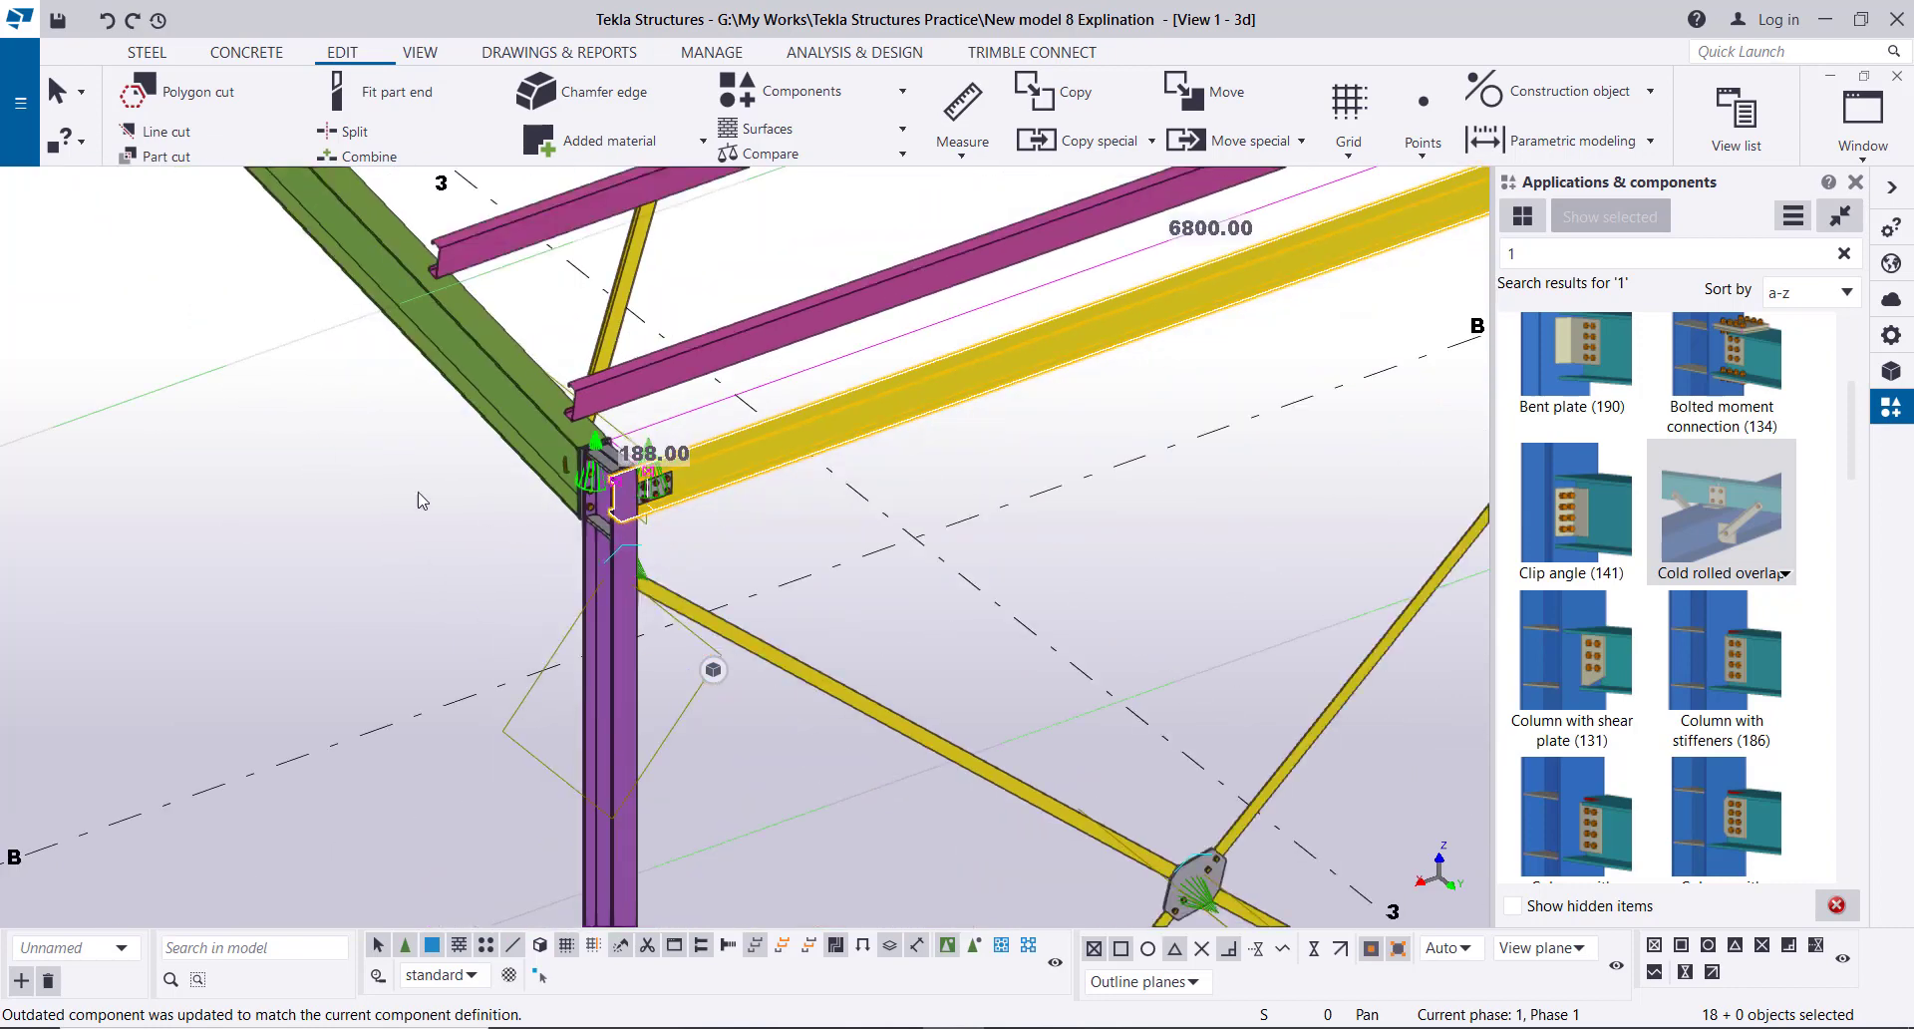
- Copy the selected eave beam runs of both side walls linearly once with dZ -3600, leaving dX and dY at 0
{"action": "right_click", "coordinate": [301, 439]}
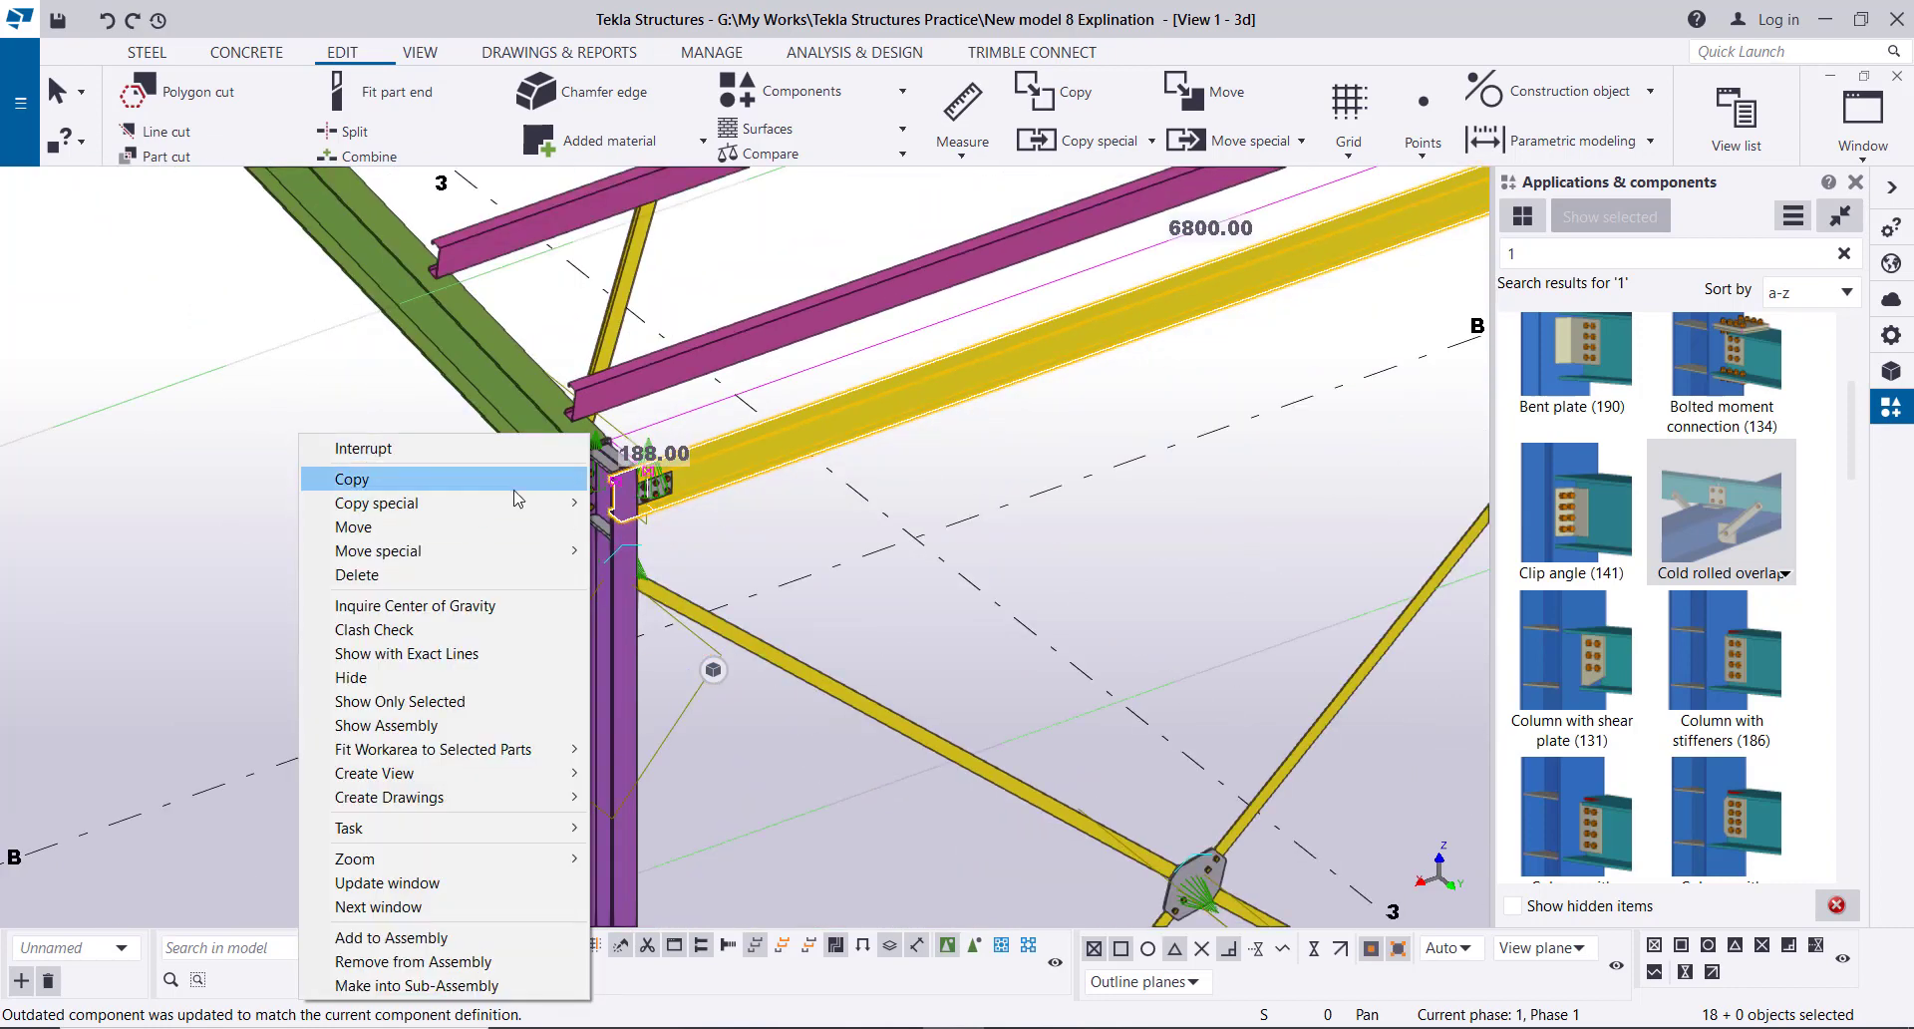
{"action": "mouse_move", "coordinate": [528, 509]}
{"action": "left_click", "coordinate": [646, 506]}
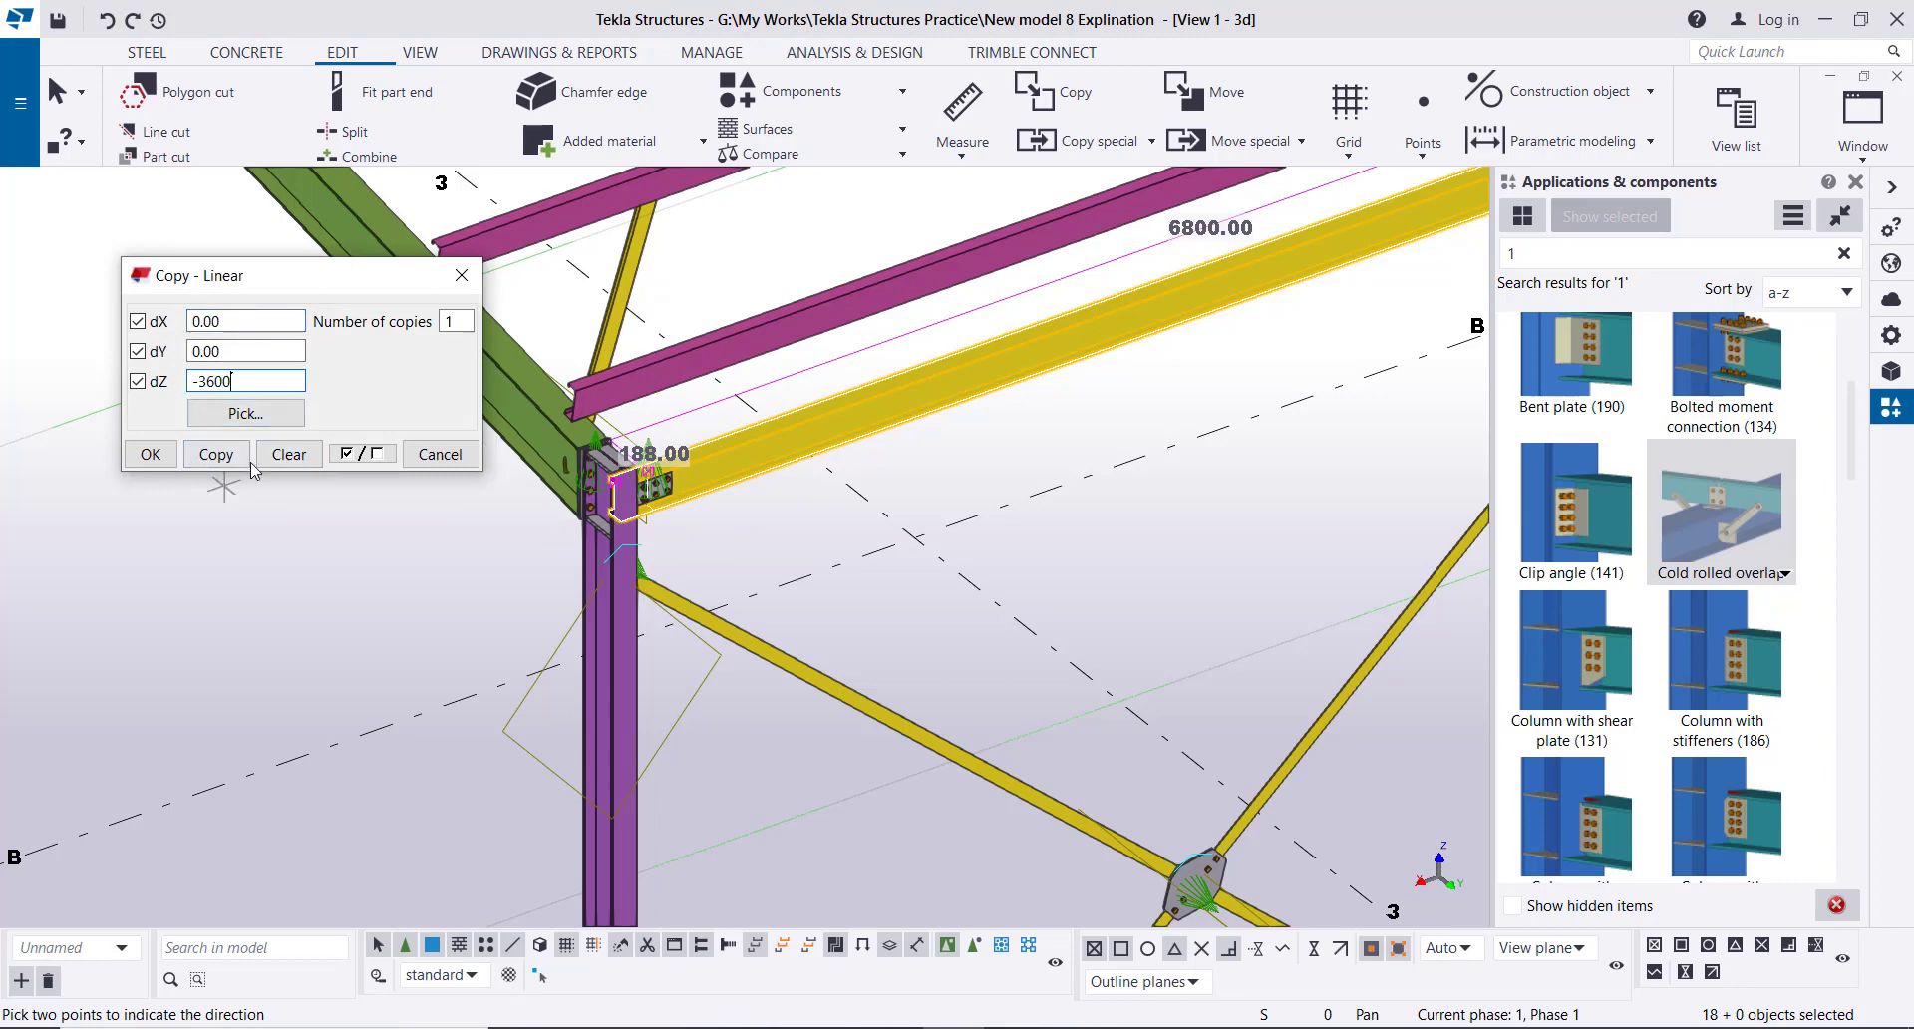
{"action": "left_click", "coordinate": [217, 456]}
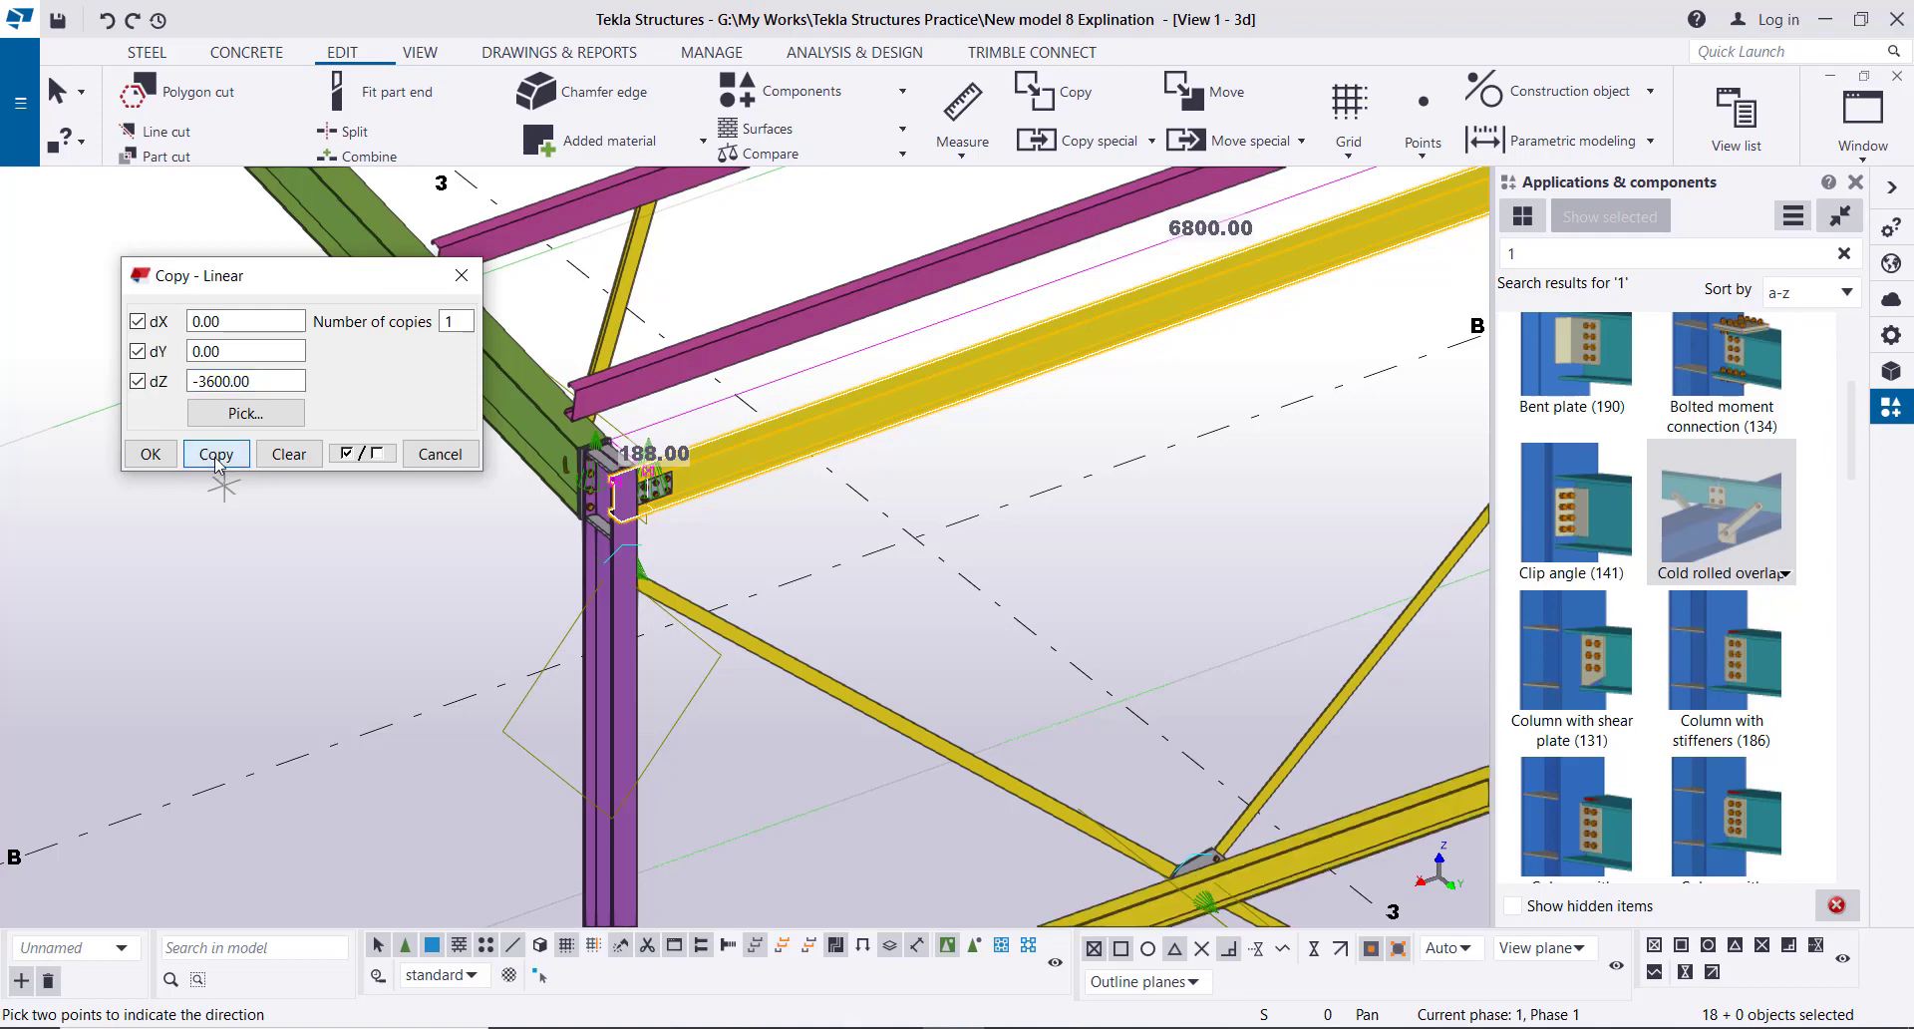
{"action": "left_click", "coordinate": [149, 458]}
{"action": "scroll", "coordinate": [944, 610], "scroll_direction": "down", "scroll_amount": 5}
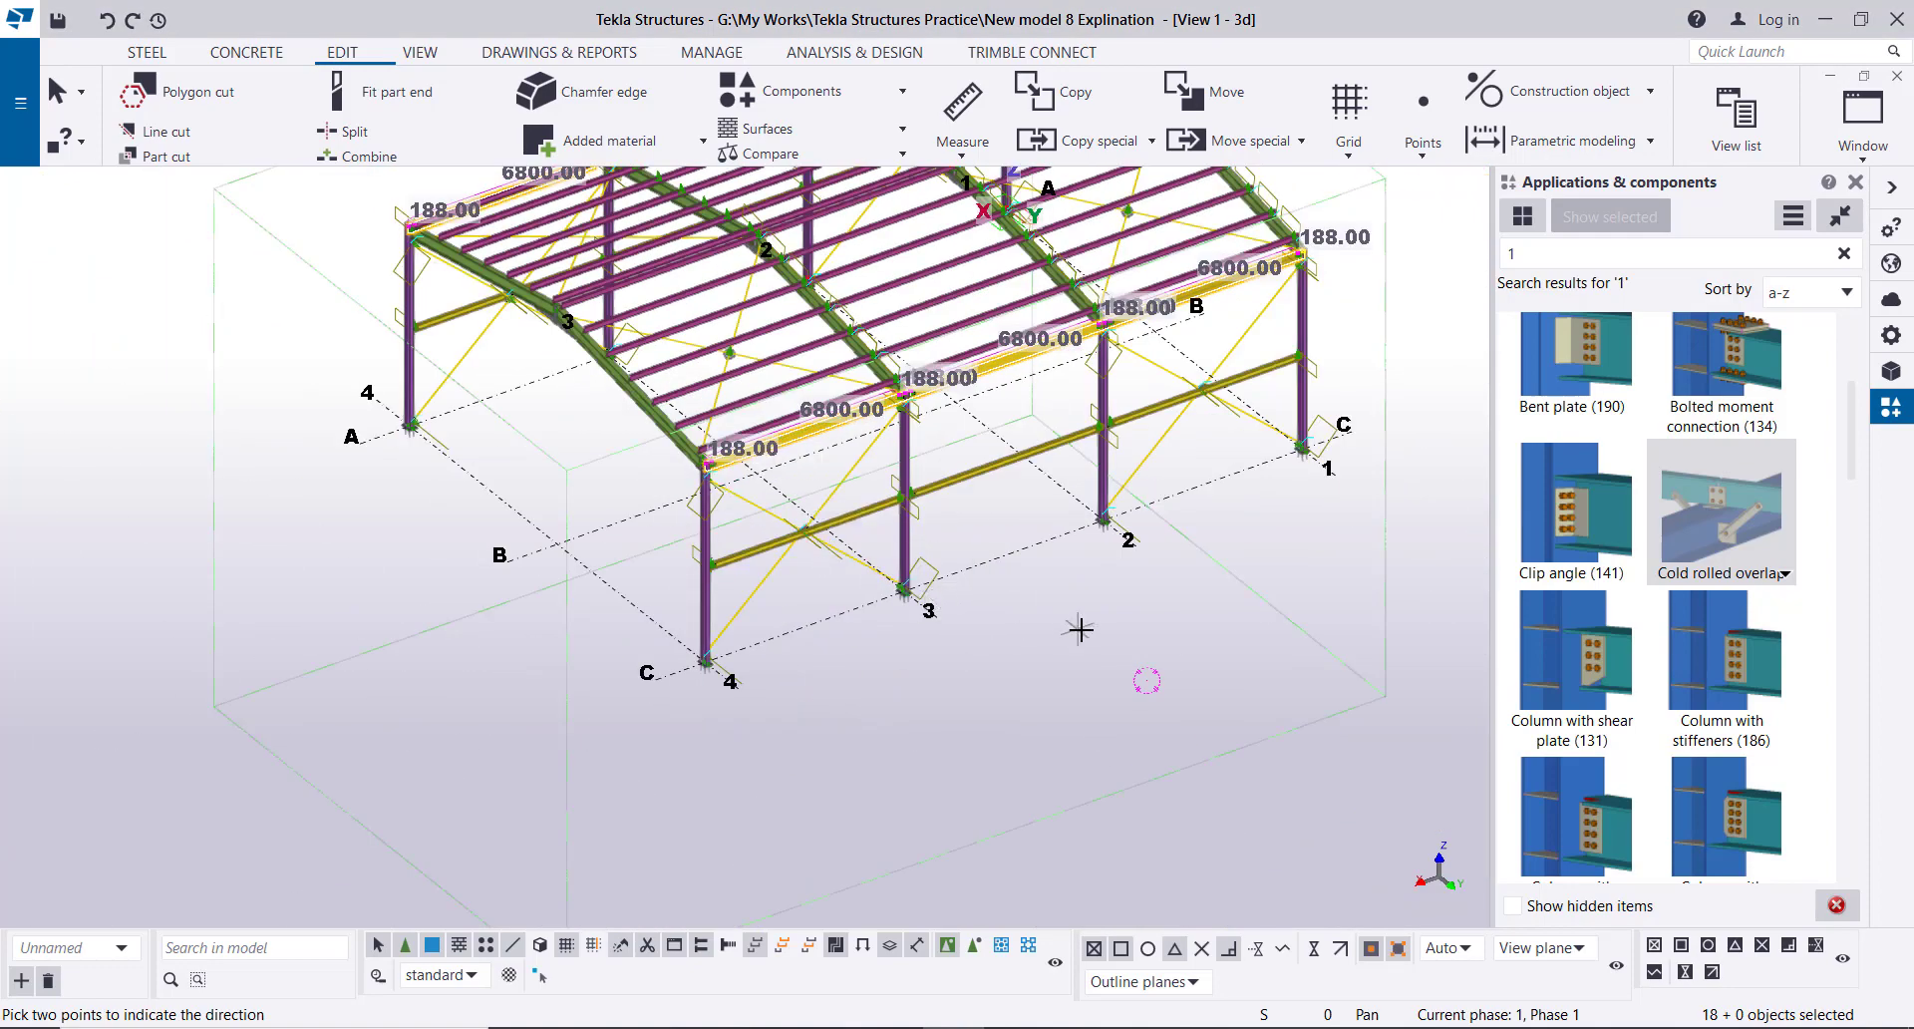
{"action": "right_click", "coordinate": [1080, 629]}
{"action": "key", "text": "Escape"}
- Examine the copied mid-height beams on both side walls and how they cross the bracing
{"action": "scroll", "coordinate": [829, 454], "scroll_direction": "up", "scroll_amount": 8}
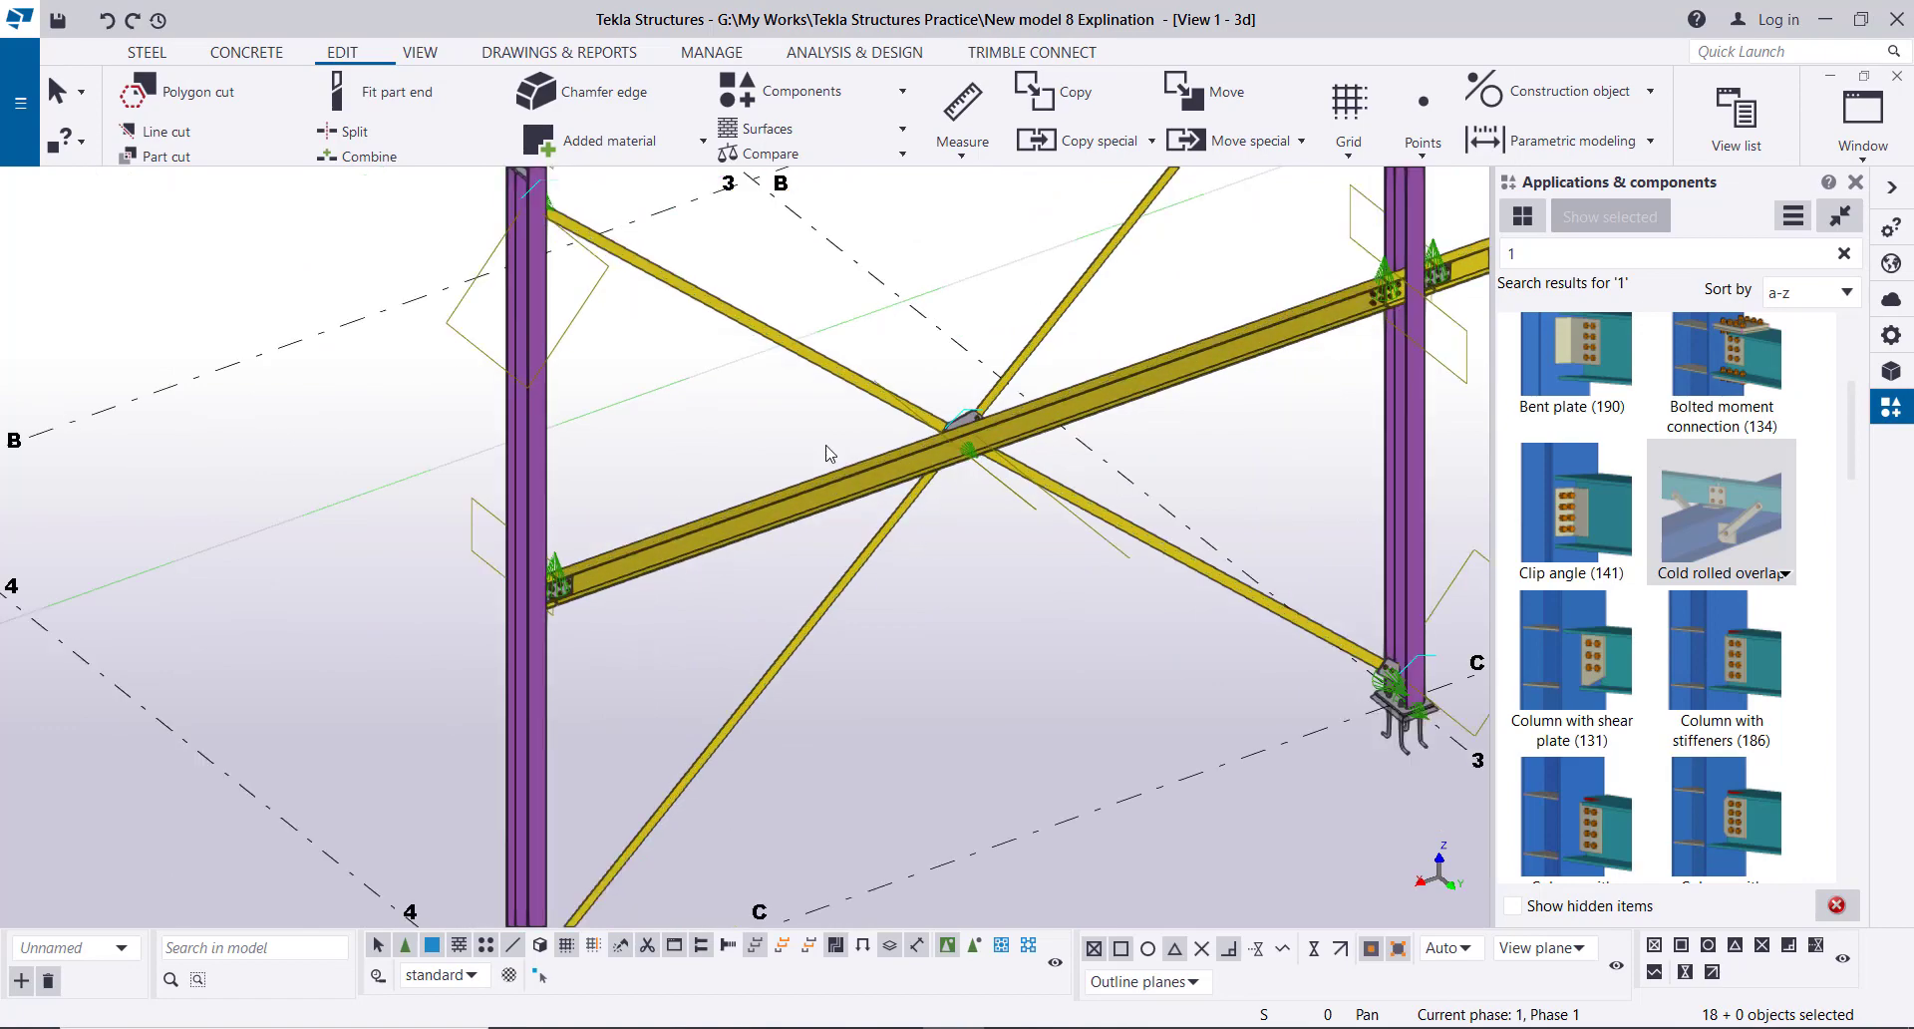
{"action": "scroll", "coordinate": [828, 454], "scroll_direction": "down", "scroll_amount": 8}
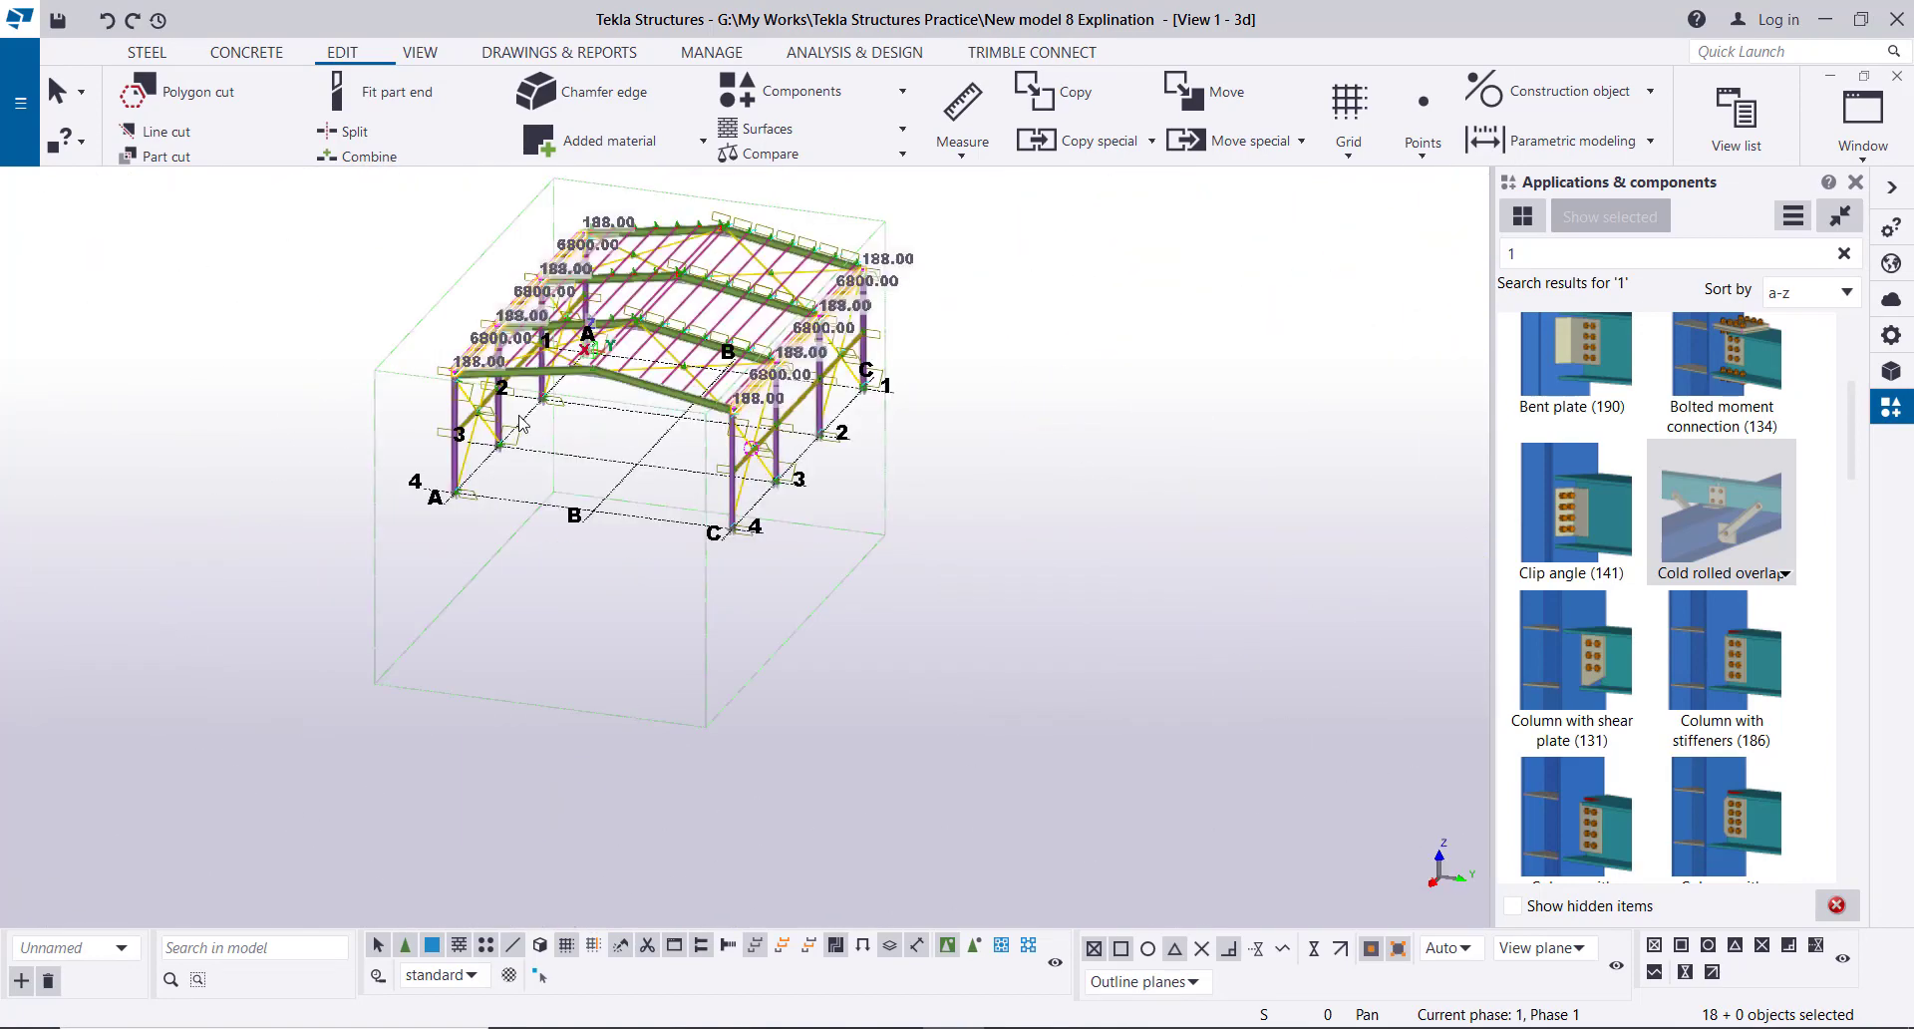
{"action": "middle_click_drag", "start_coordinate": [519, 415], "coordinate": [743, 419], "text": "ctrl"}
{"action": "scroll", "coordinate": [757, 398], "scroll_direction": "up", "scroll_amount": 2}
{"action": "left_click", "coordinate": [979, 668]}
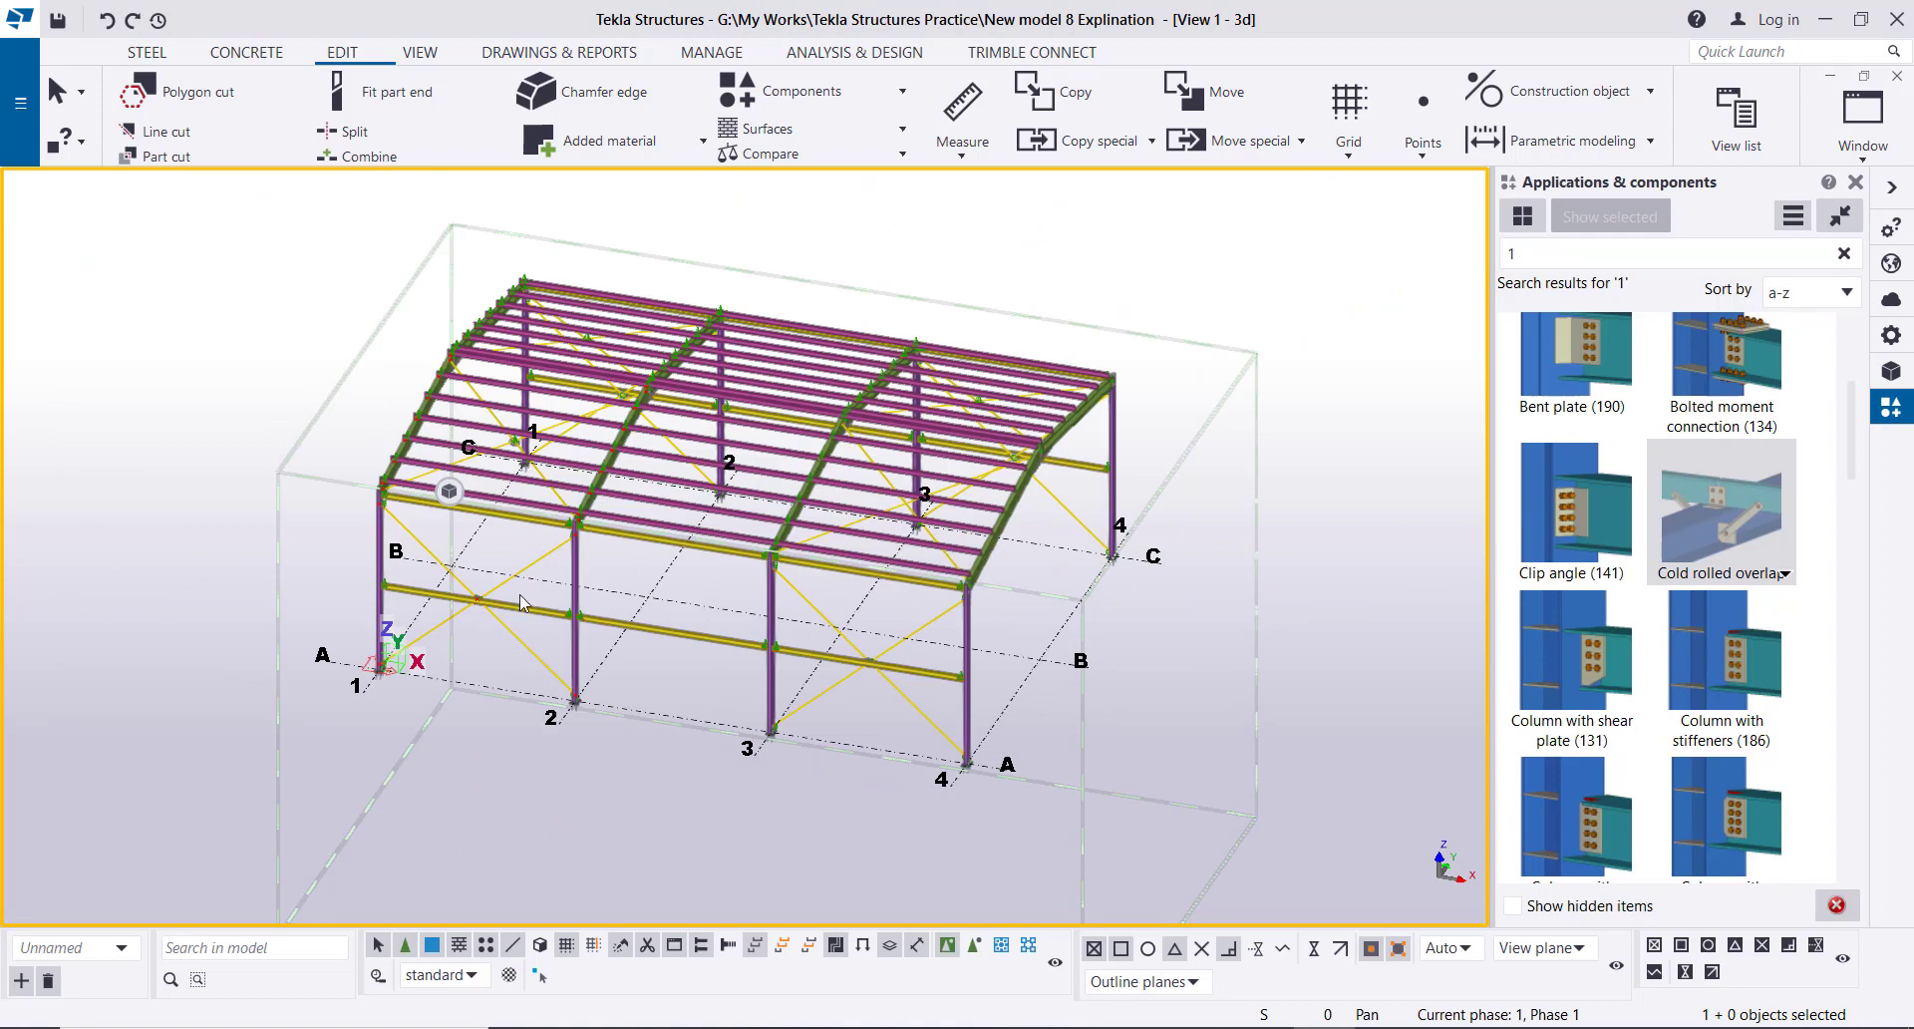
{"action": "scroll", "coordinate": [401, 541], "scroll_direction": "up", "scroll_amount": 3}
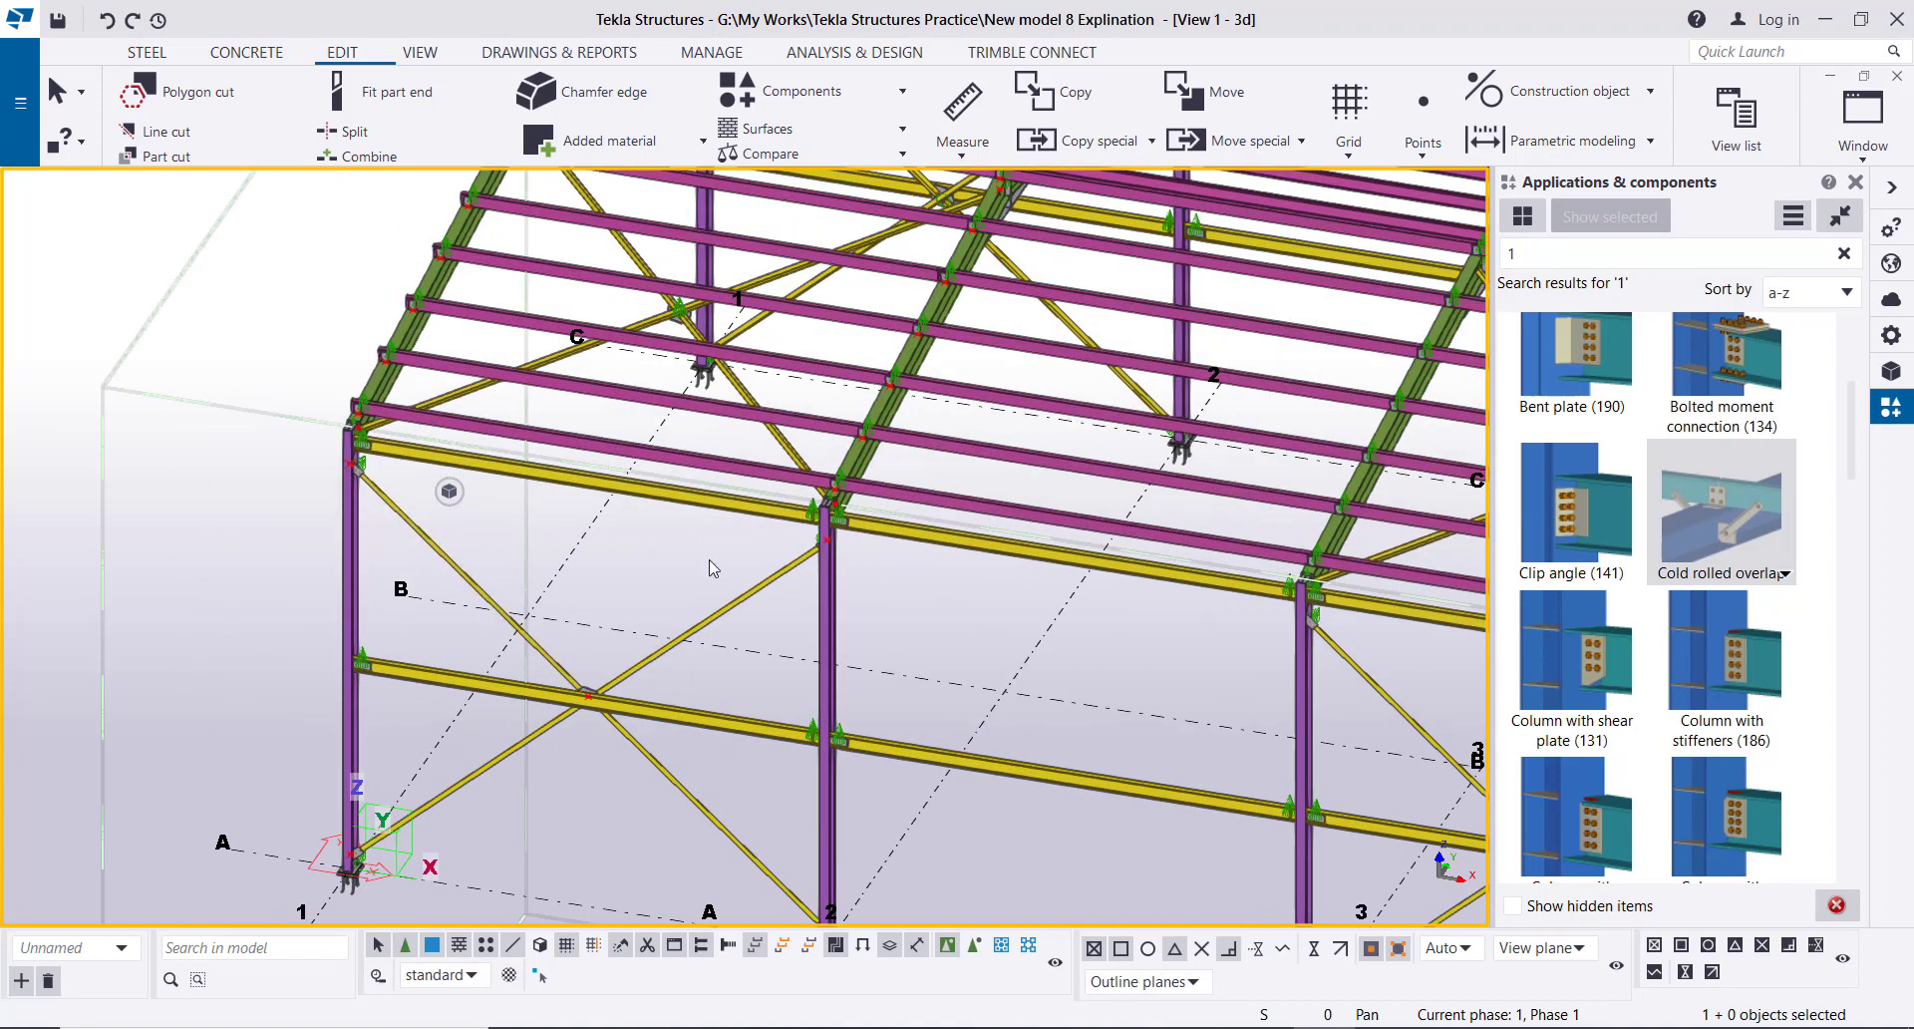
{"action": "scroll", "coordinate": [335, 570], "scroll_direction": "down", "scroll_amount": 5}
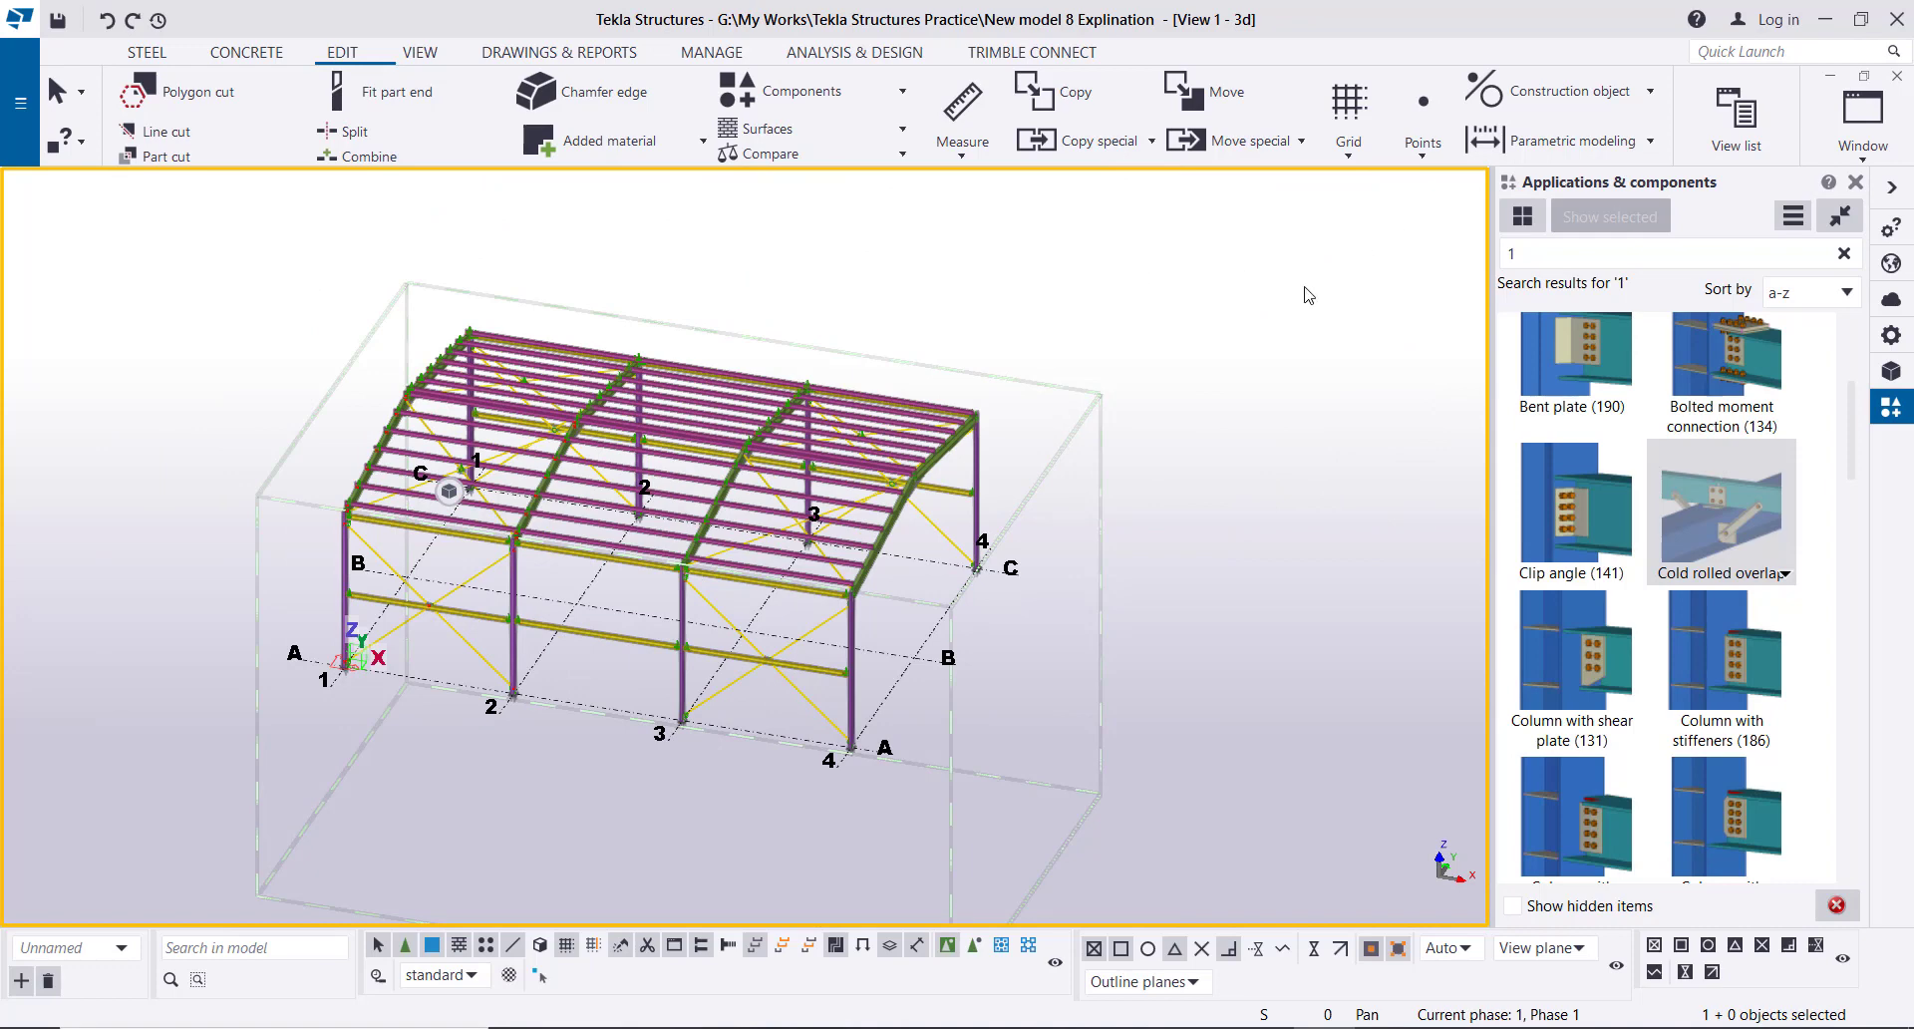
{"action": "right_click", "coordinate": [1177, 457]}
{"action": "left_click", "coordinate": [1213, 456]}
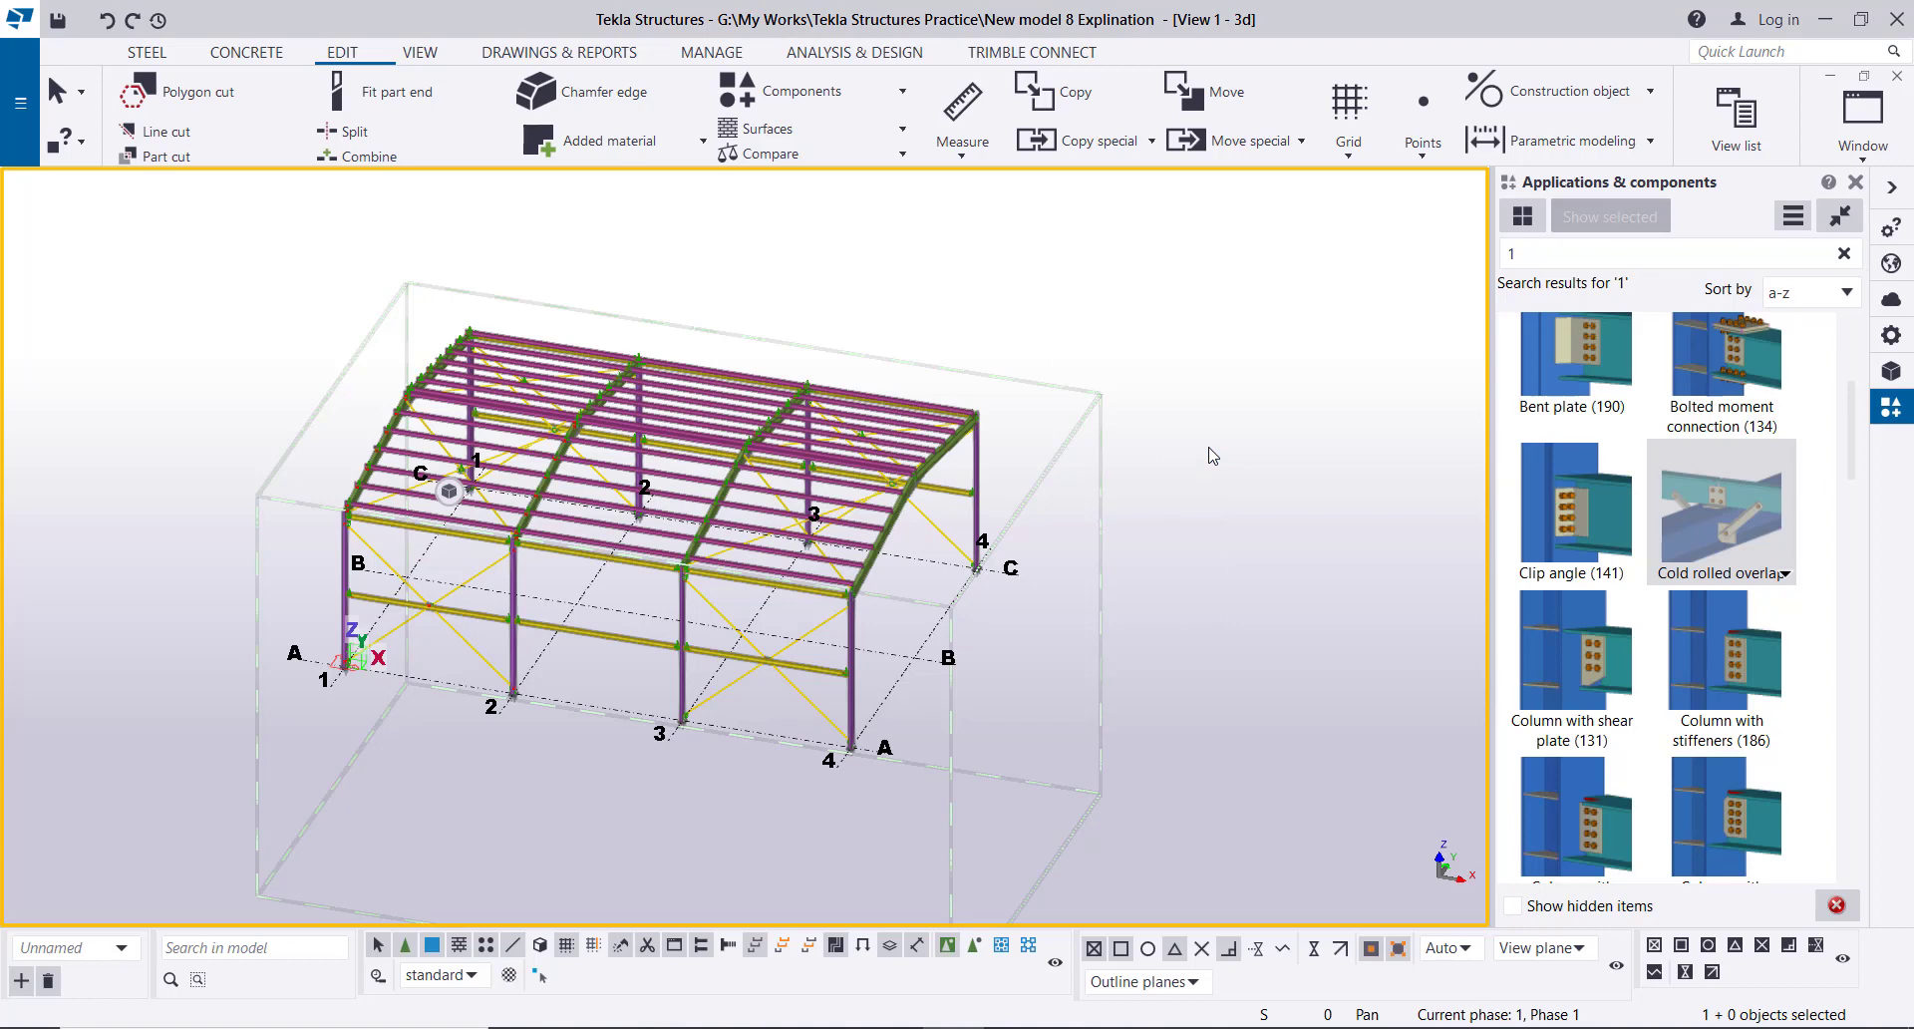
- Open the ELEVATION ON GRID 1 view and examine the eave joint at column A
{"action": "key", "text": "ctrl+i"}
{"action": "double_click", "coordinate": [846, 634]}
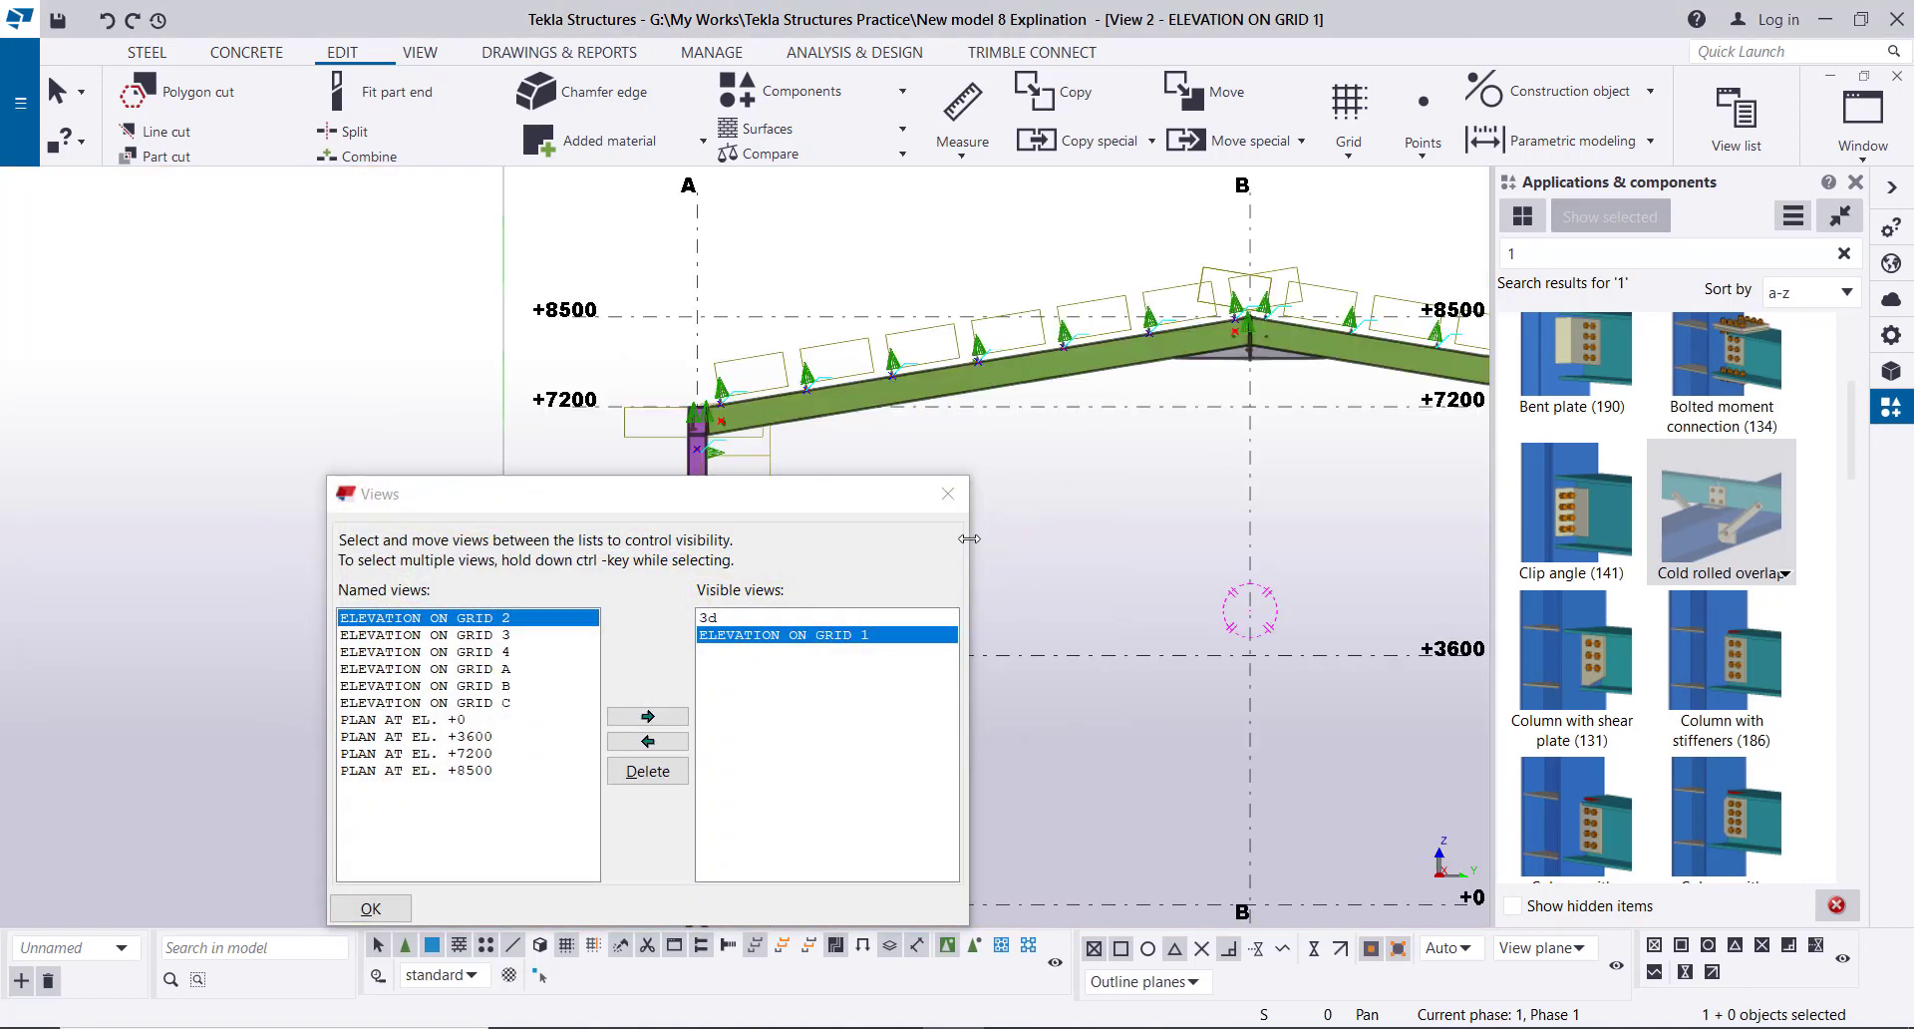
{"action": "left_click", "coordinate": [948, 494]}
{"action": "scroll", "coordinate": [671, 429], "scroll_direction": "up", "scroll_amount": 10}
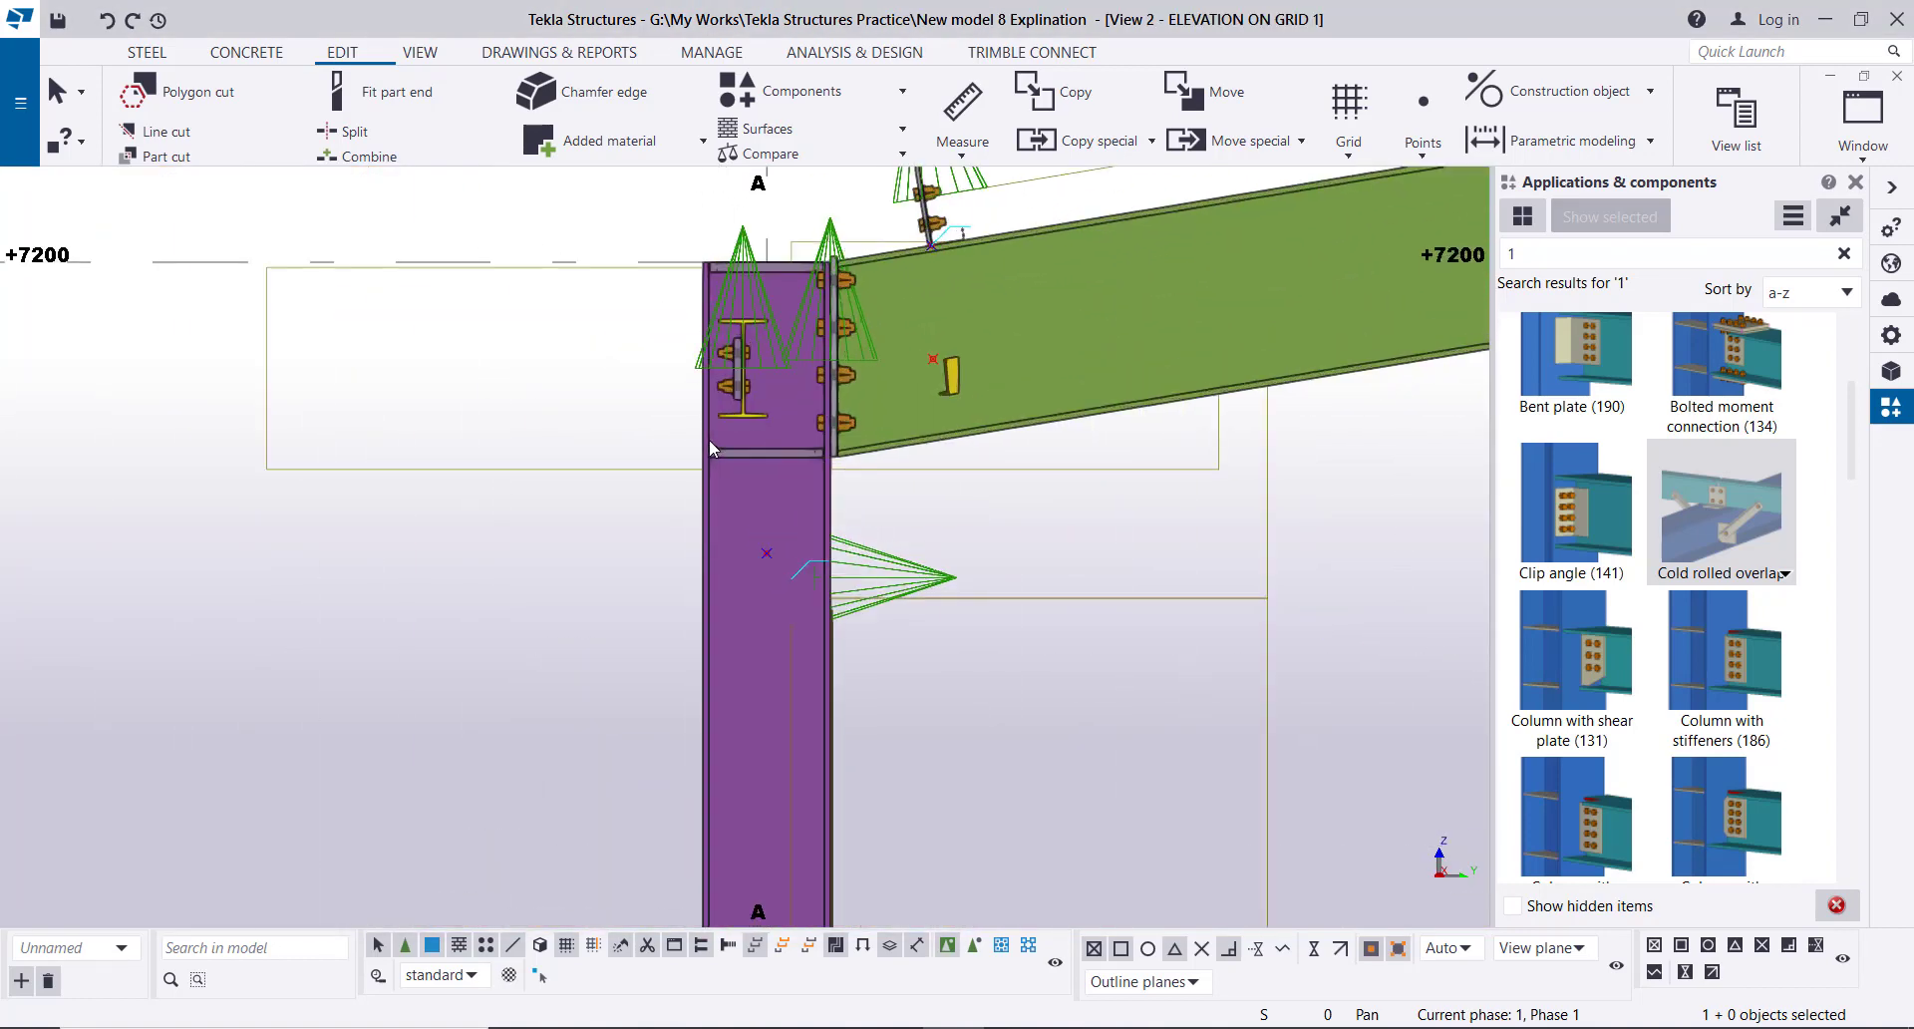
{"action": "scroll", "coordinate": [736, 430], "scroll_direction": "down", "scroll_amount": 3}
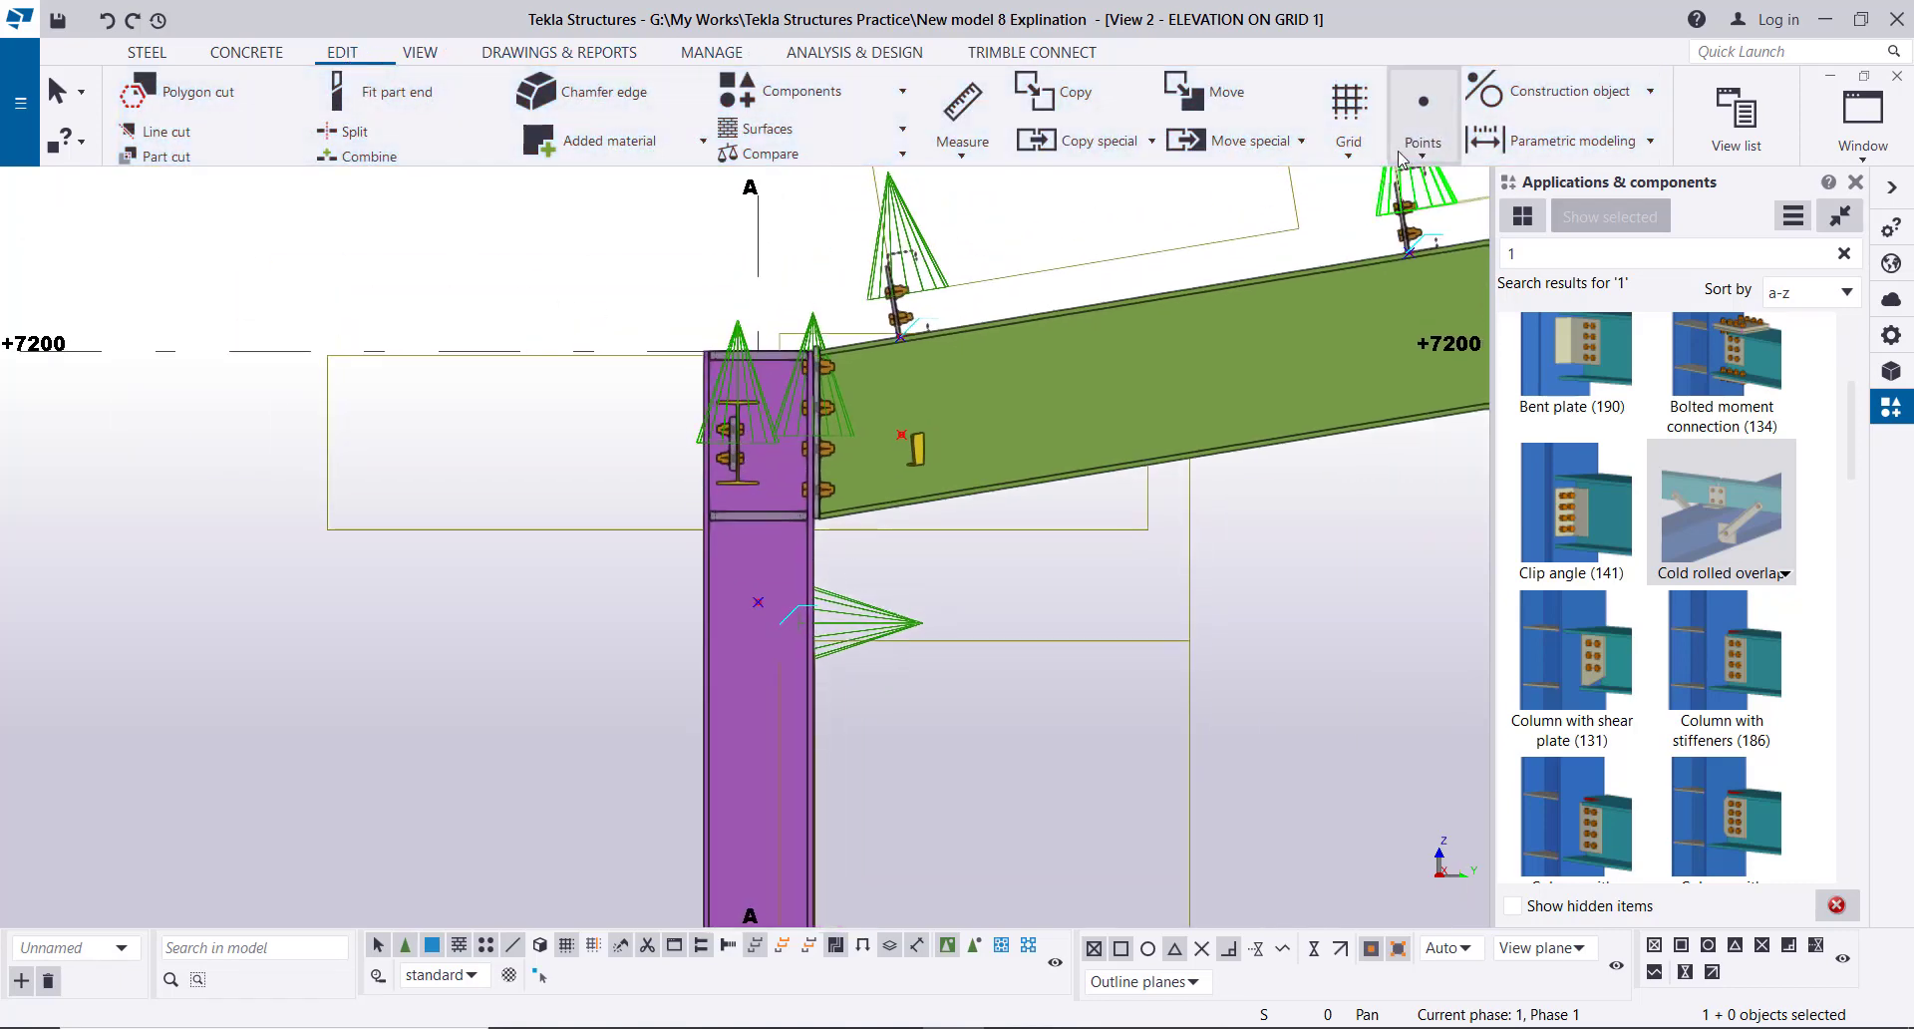
- Place a construction point at the top outer corner of column A at the +7200 level
{"action": "left_click", "coordinate": [1423, 112]}
{"action": "left_click", "coordinate": [1356, 643]}
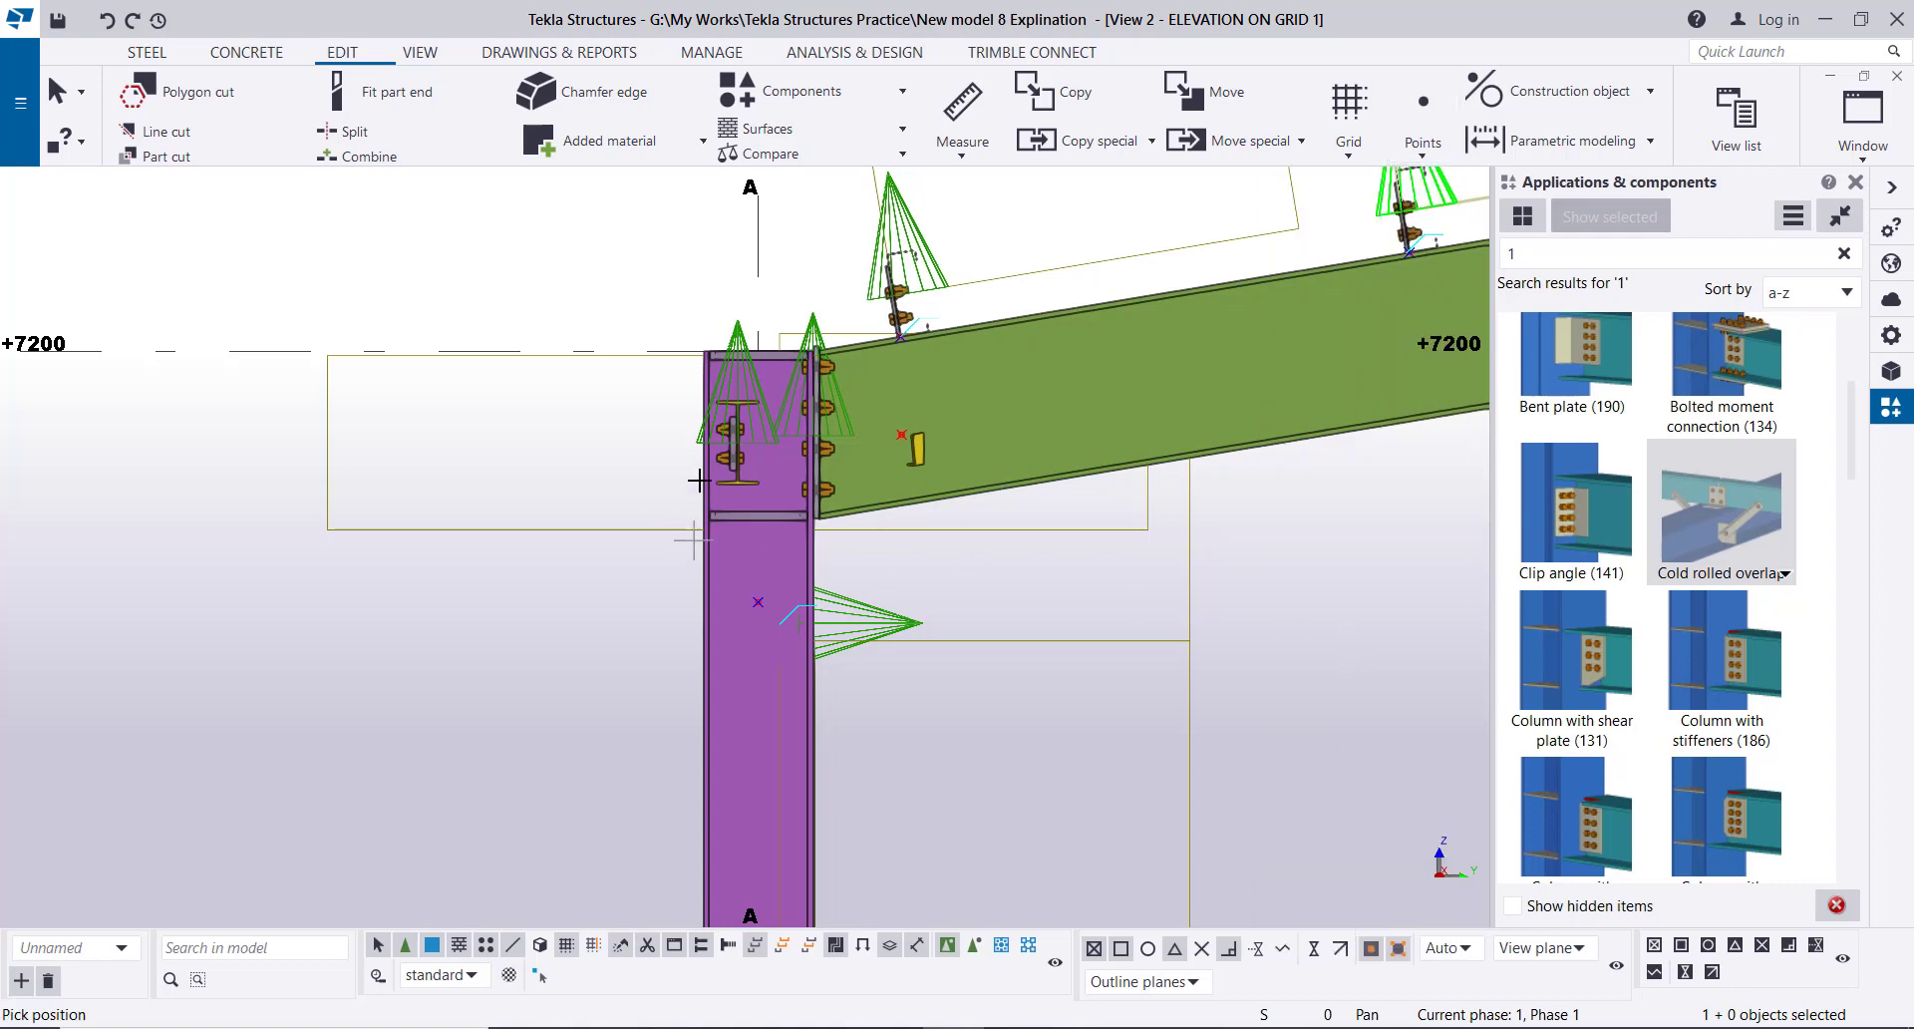
{"action": "scroll", "coordinate": [704, 351], "scroll_direction": "up", "scroll_amount": 5}
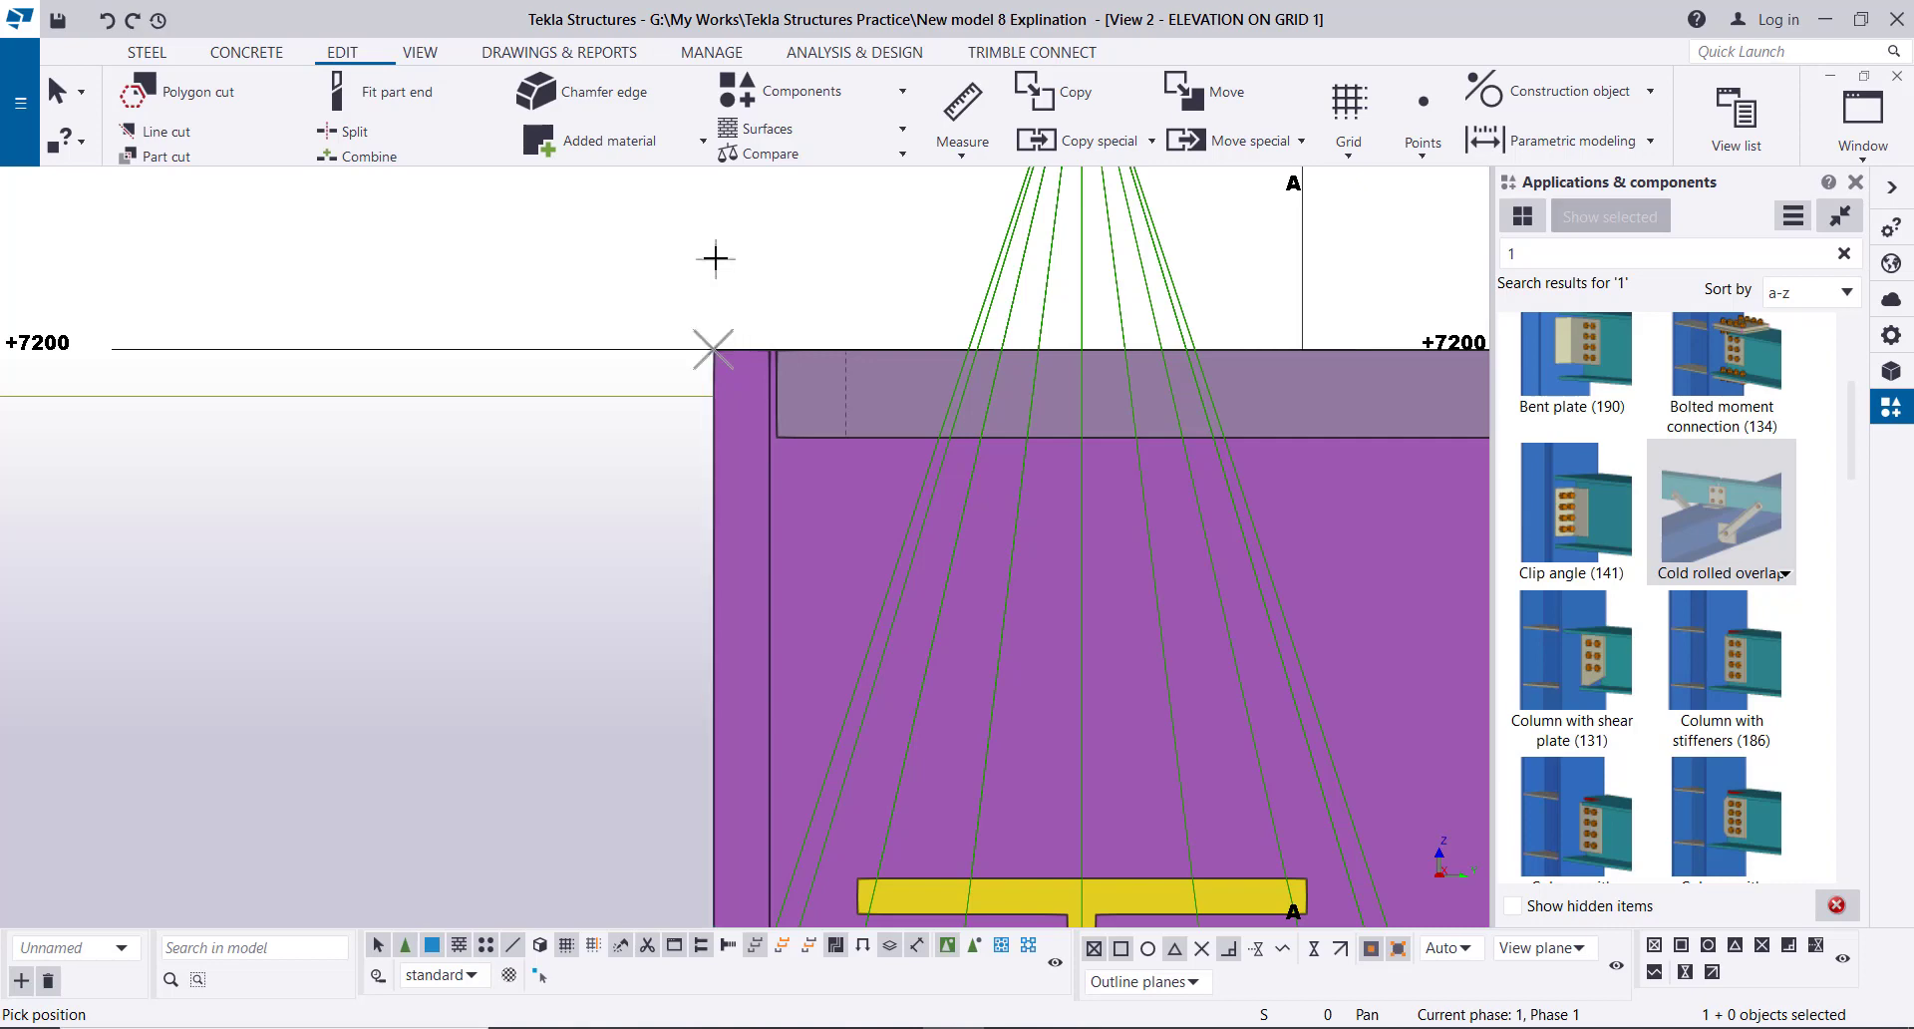
{"action": "left_click", "coordinate": [714, 349]}
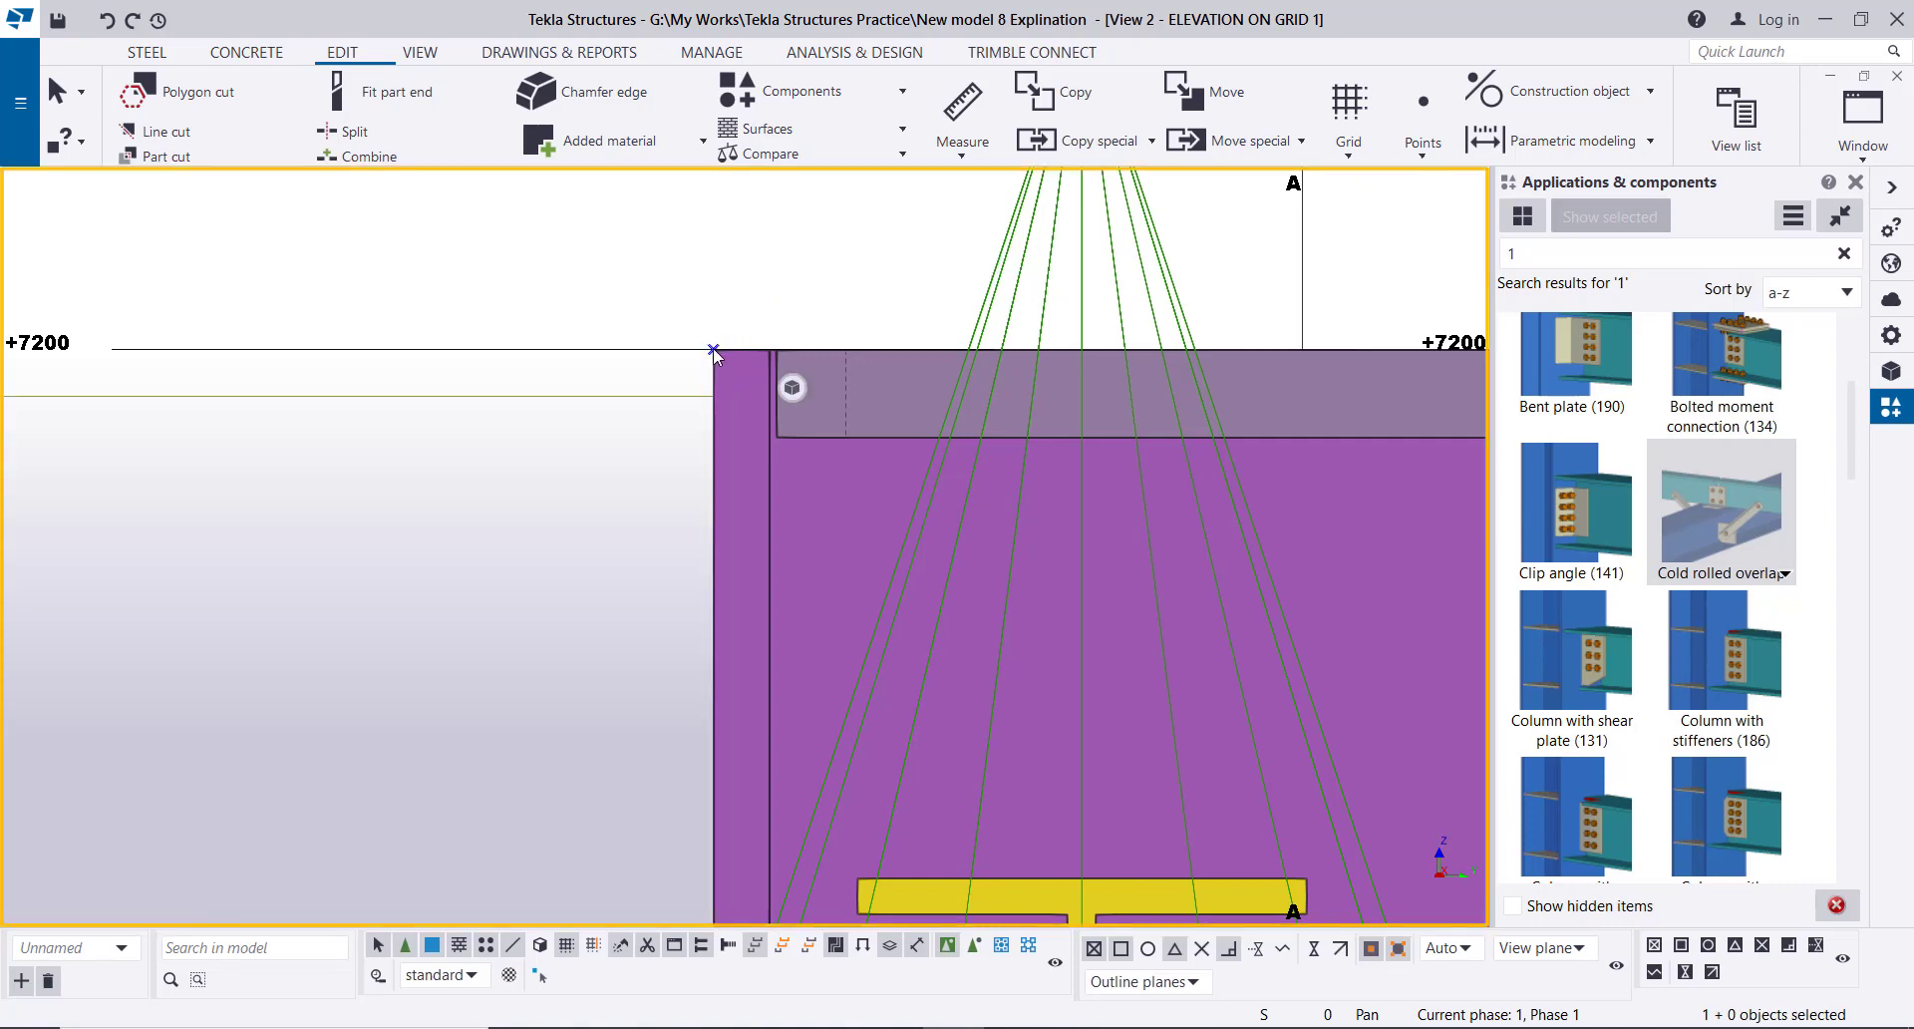
- Move the new point linearly with dZ -150, leaving dX and dY at 0
{"action": "right_click", "coordinate": [445, 257]}
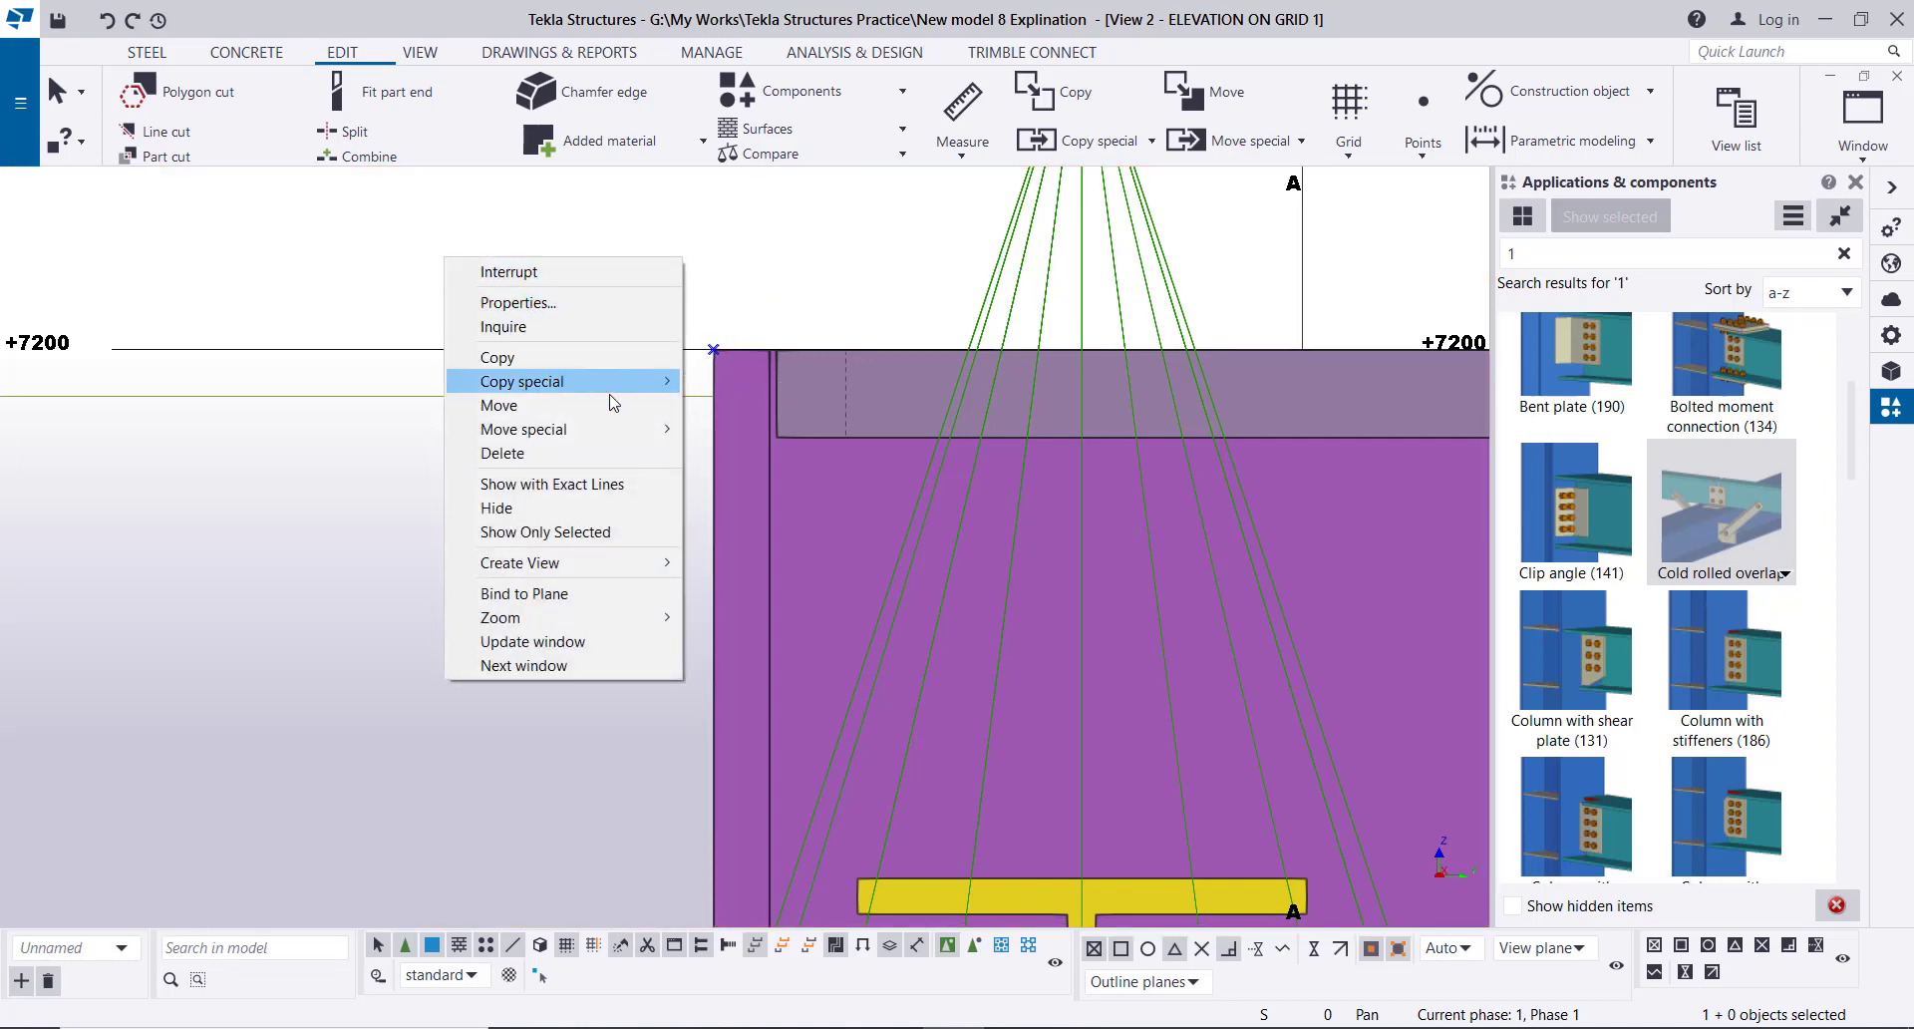
{"action": "mouse_move", "coordinate": [629, 435]}
{"action": "left_click", "coordinate": [738, 429]}
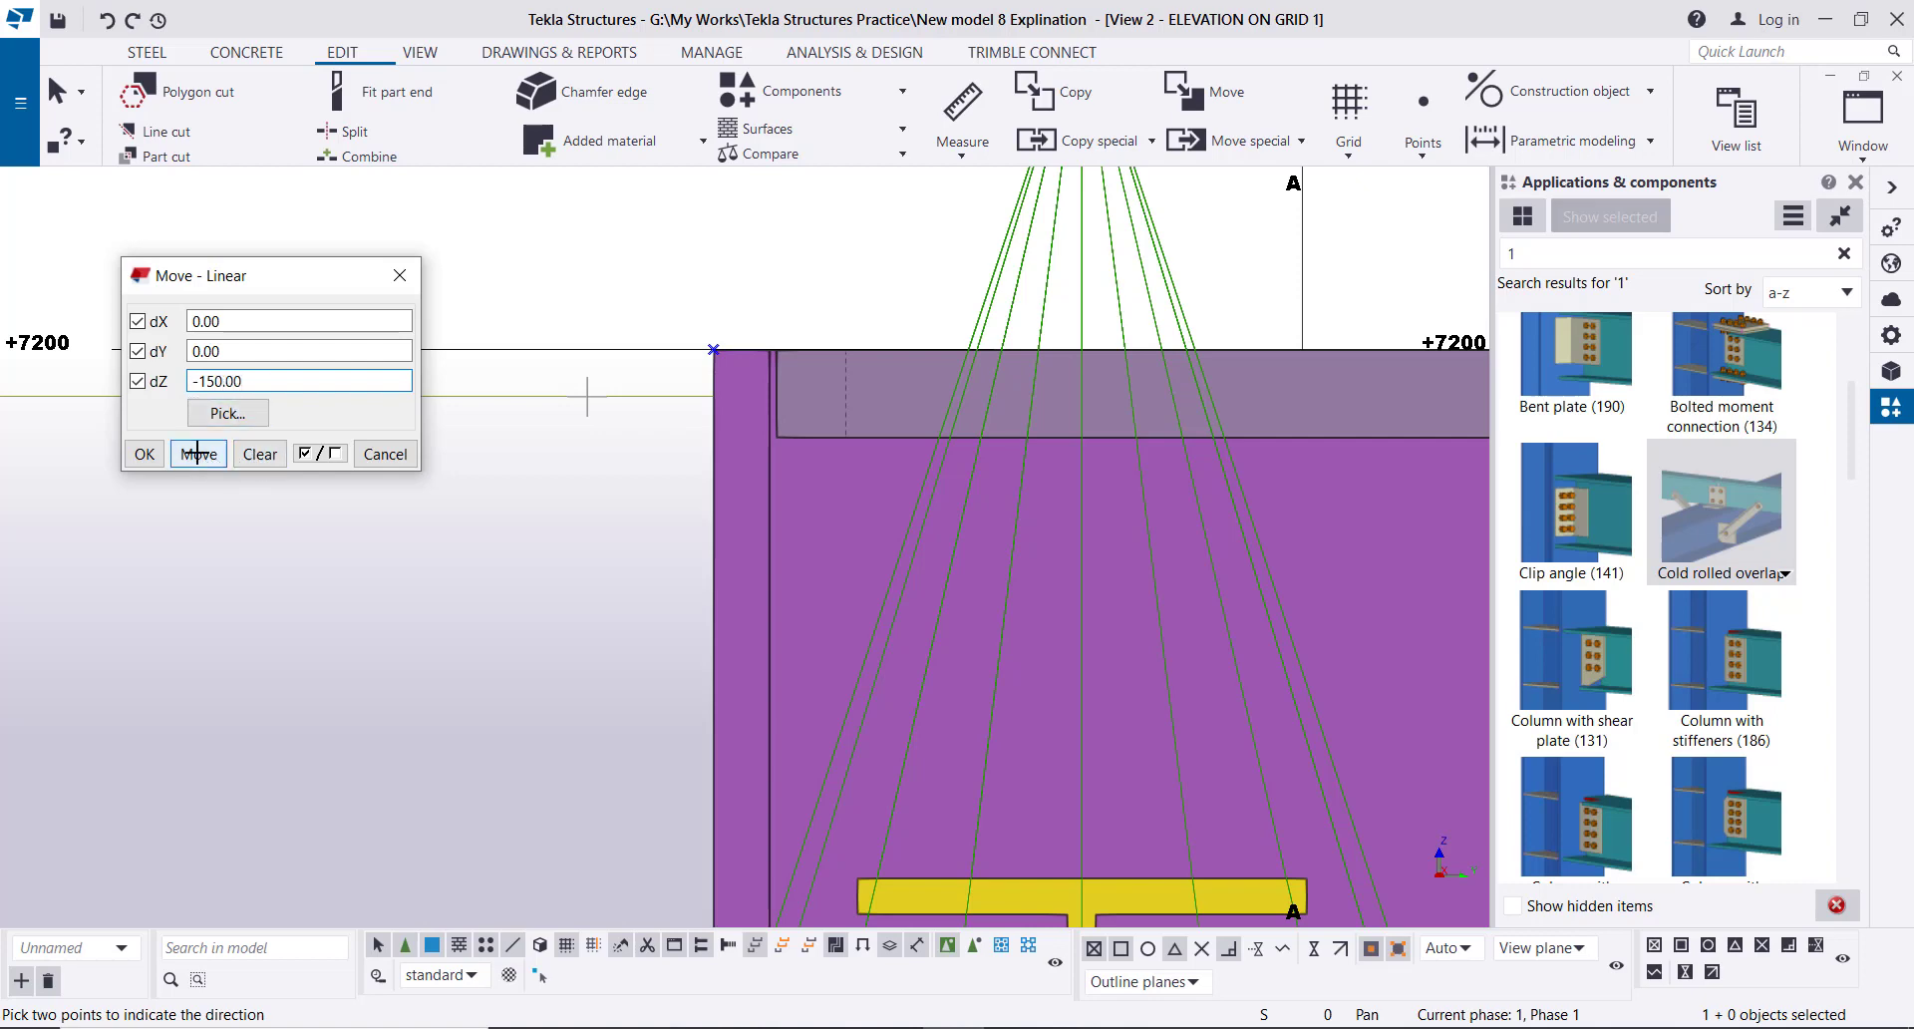
{"action": "left_click", "coordinate": [144, 454]}
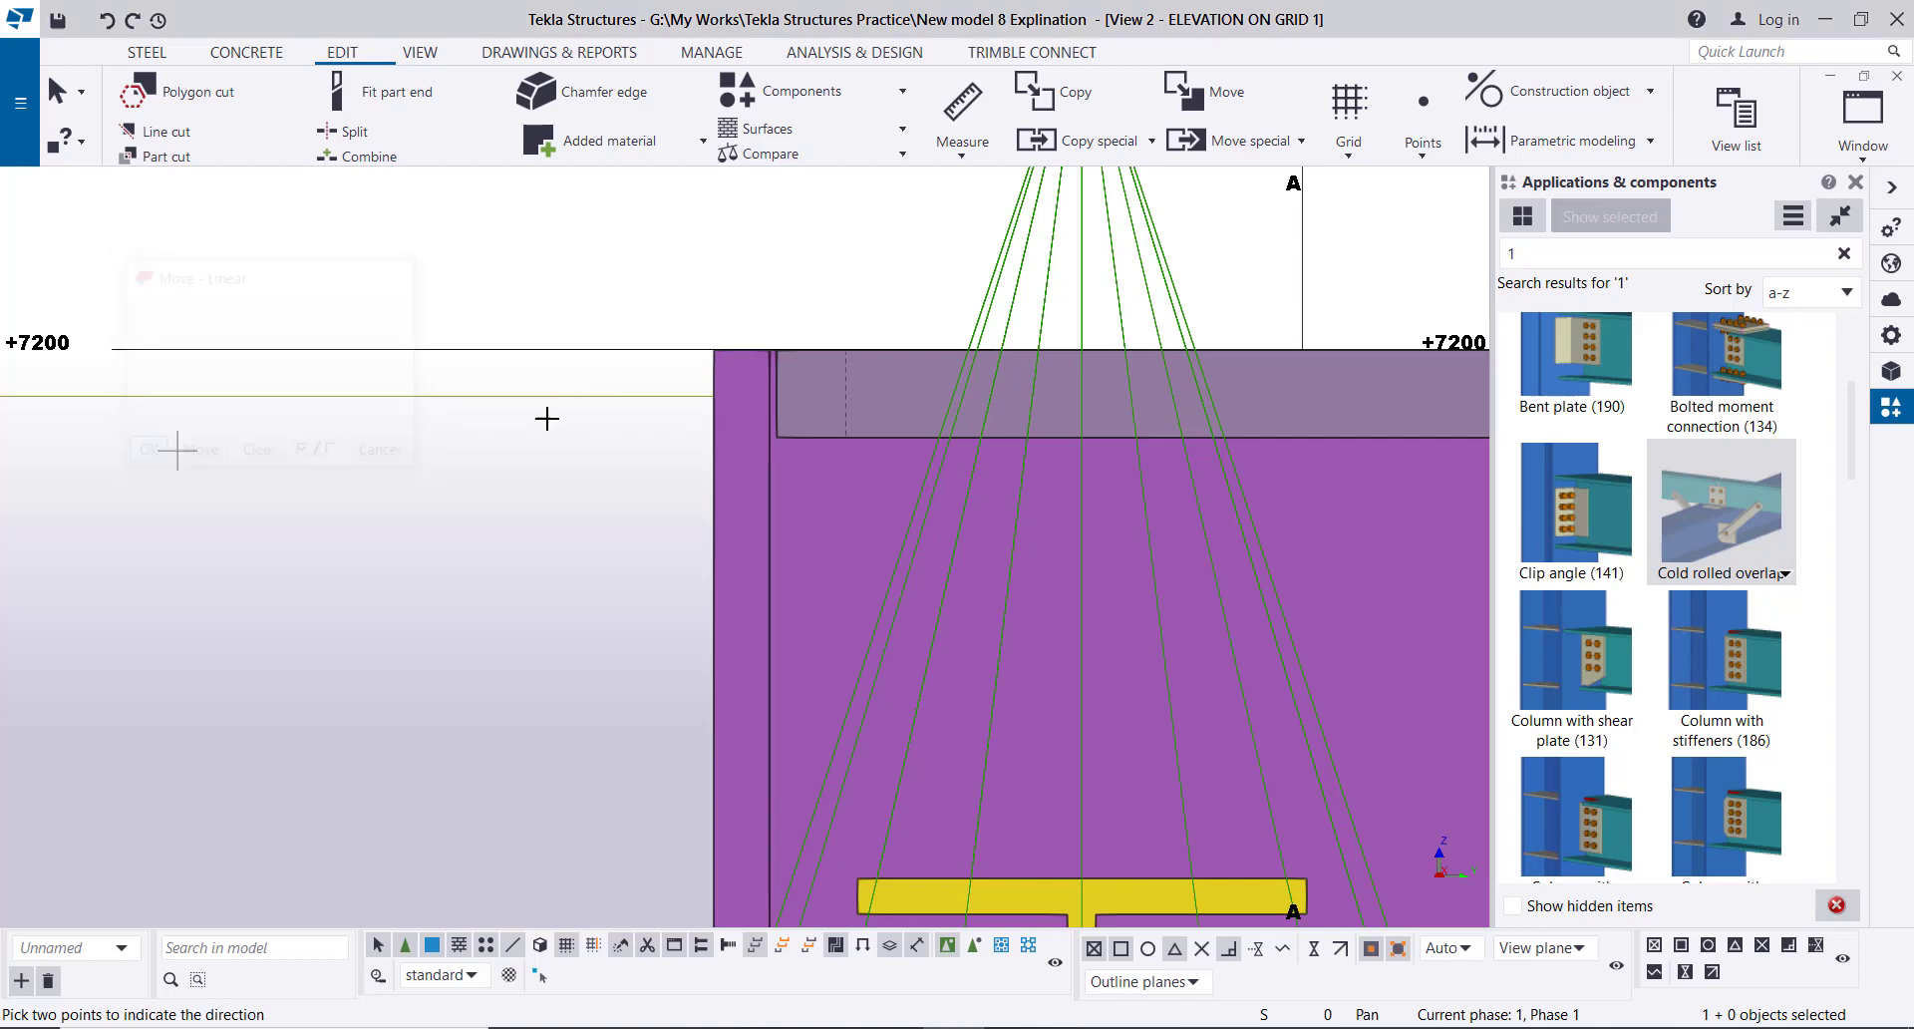
{"action": "scroll", "coordinate": [548, 412], "scroll_direction": "down", "scroll_amount": 3}
{"action": "scroll", "coordinate": [631, 436], "scroll_direction": "up", "scroll_amount": 3}
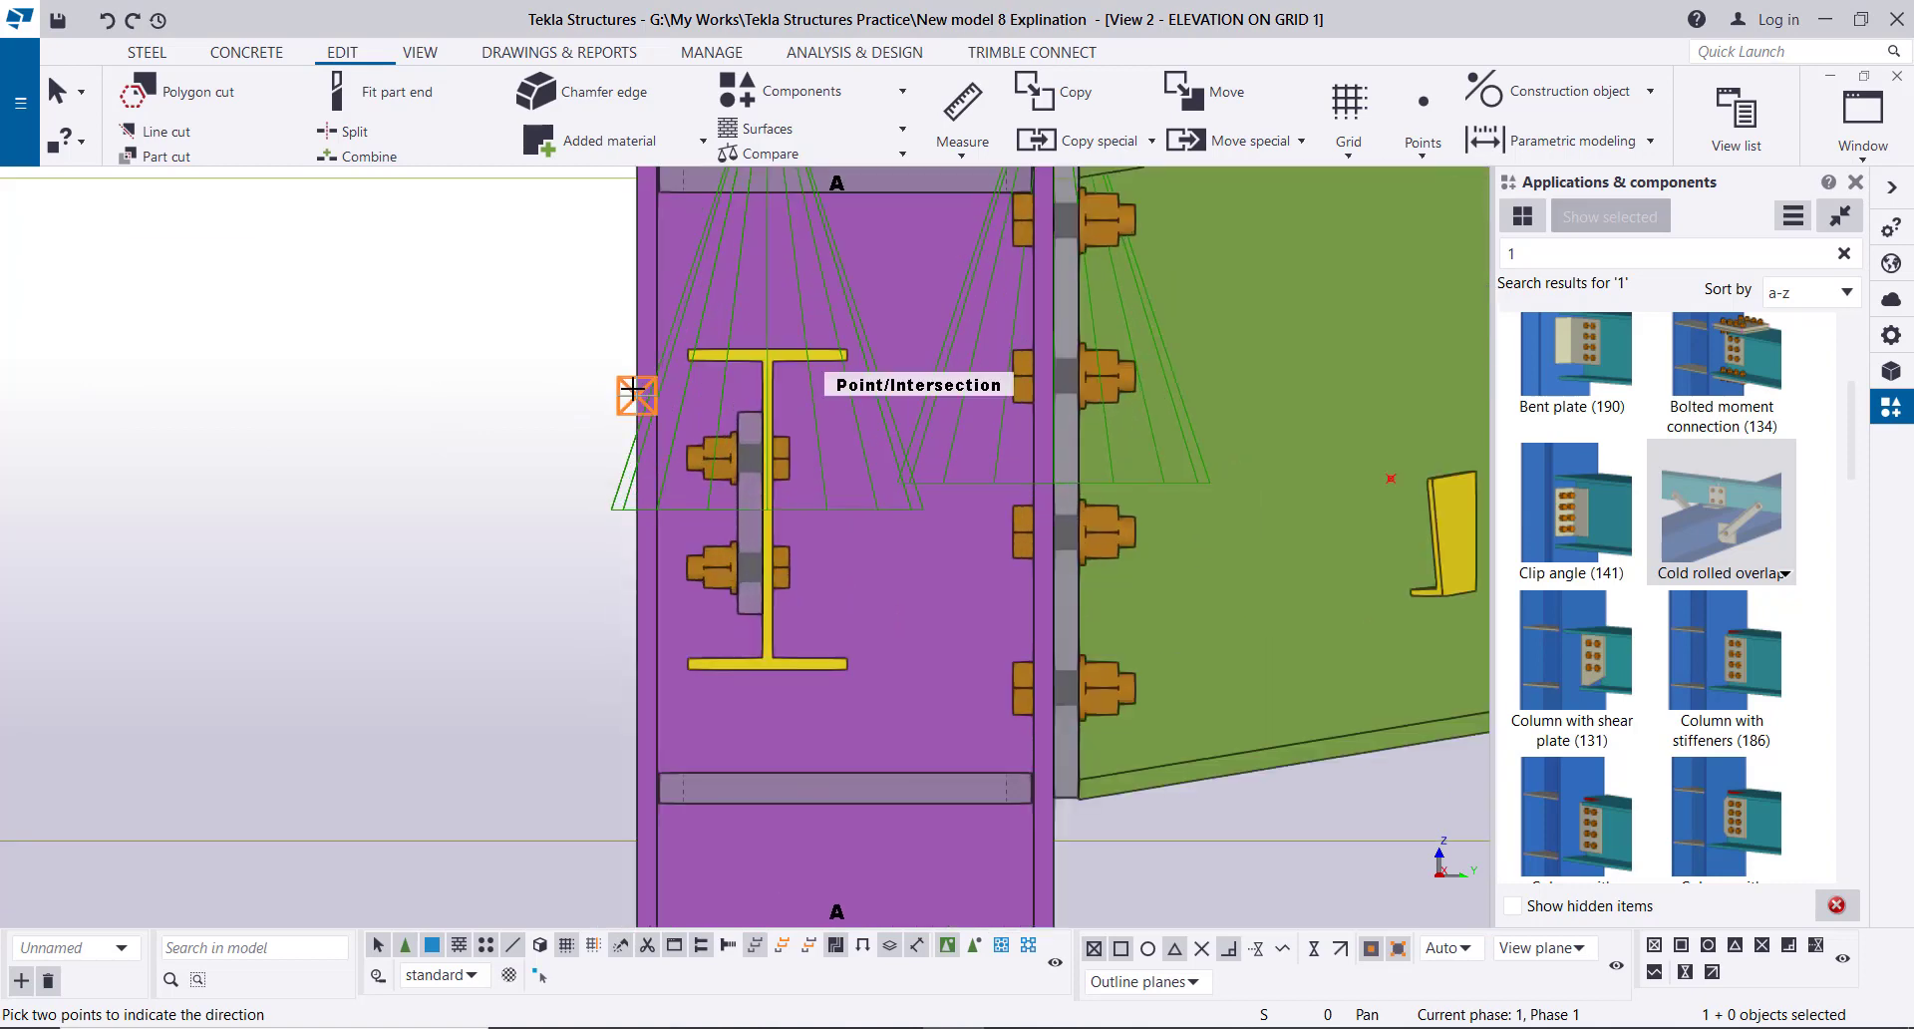
{"action": "right_click", "coordinate": [449, 311]}
{"action": "left_click", "coordinate": [506, 326]}
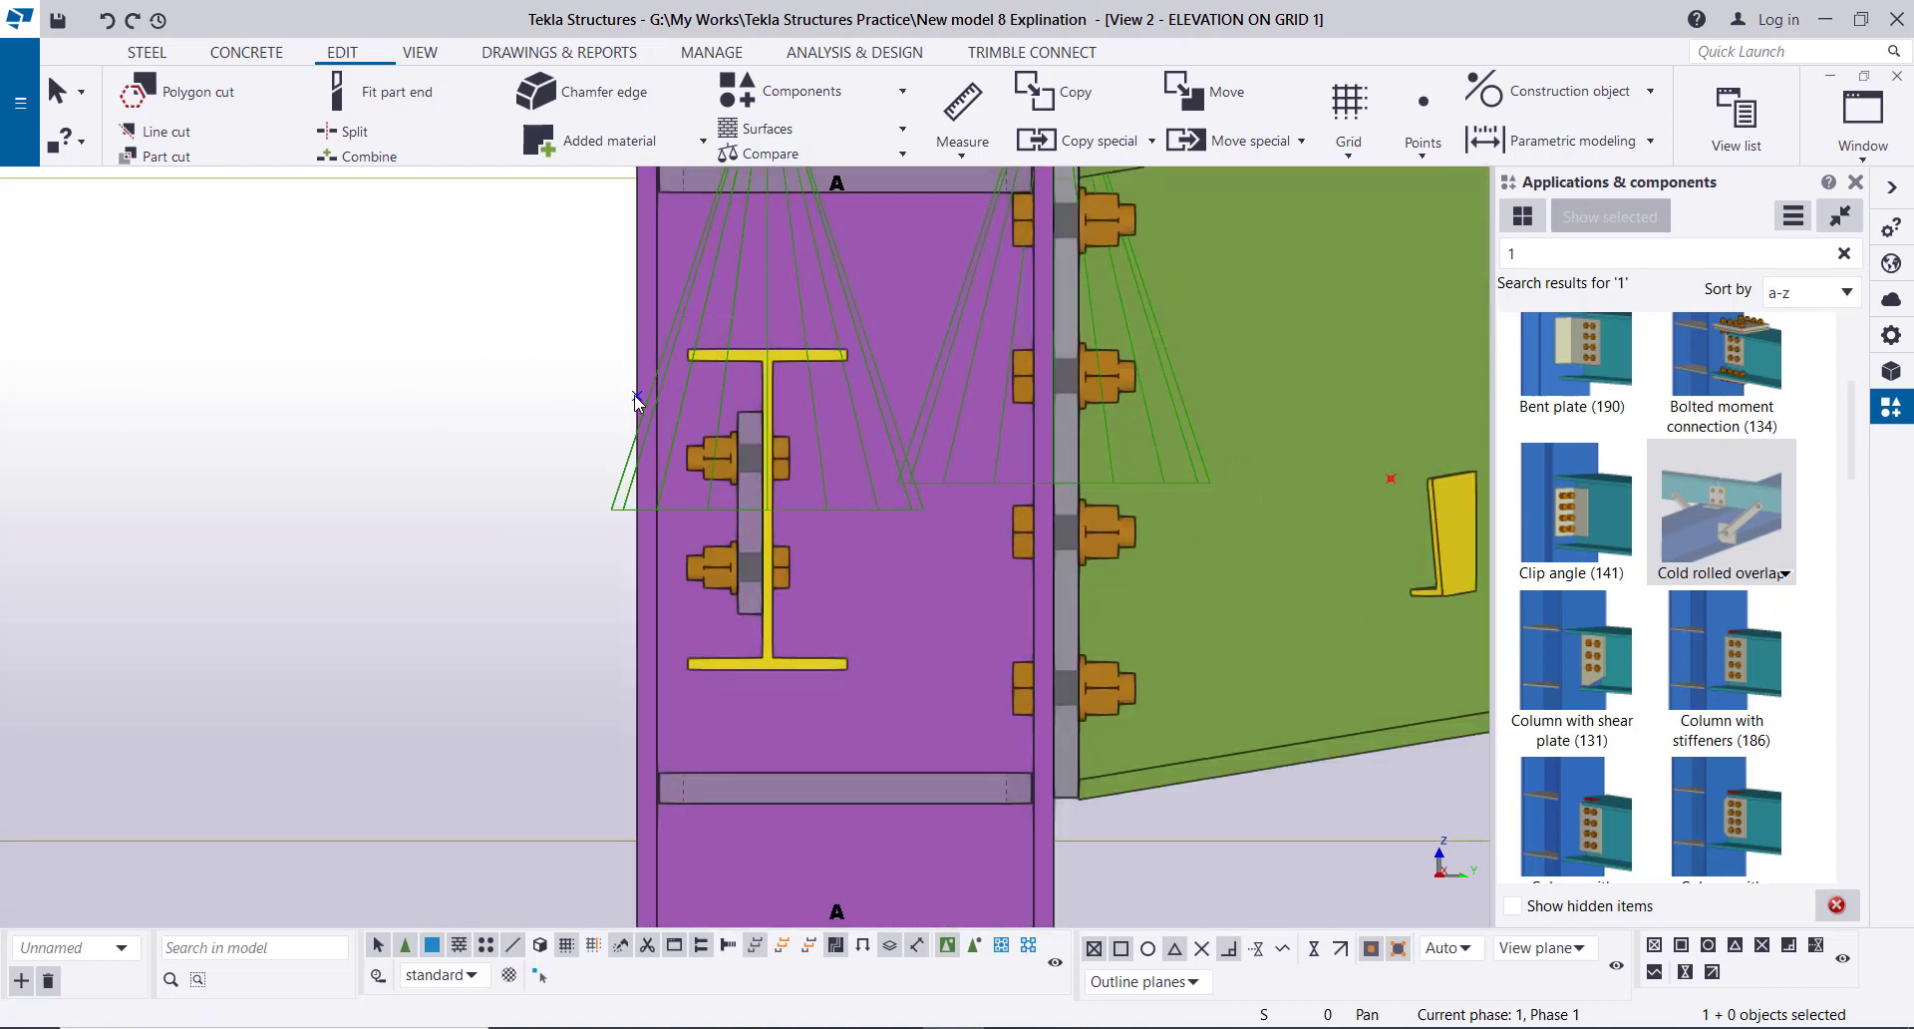
- Examine column A from the eave joint down to the beam joint near the +3600 level
{"action": "scroll", "coordinate": [637, 393], "scroll_direction": "down", "scroll_amount": 6}
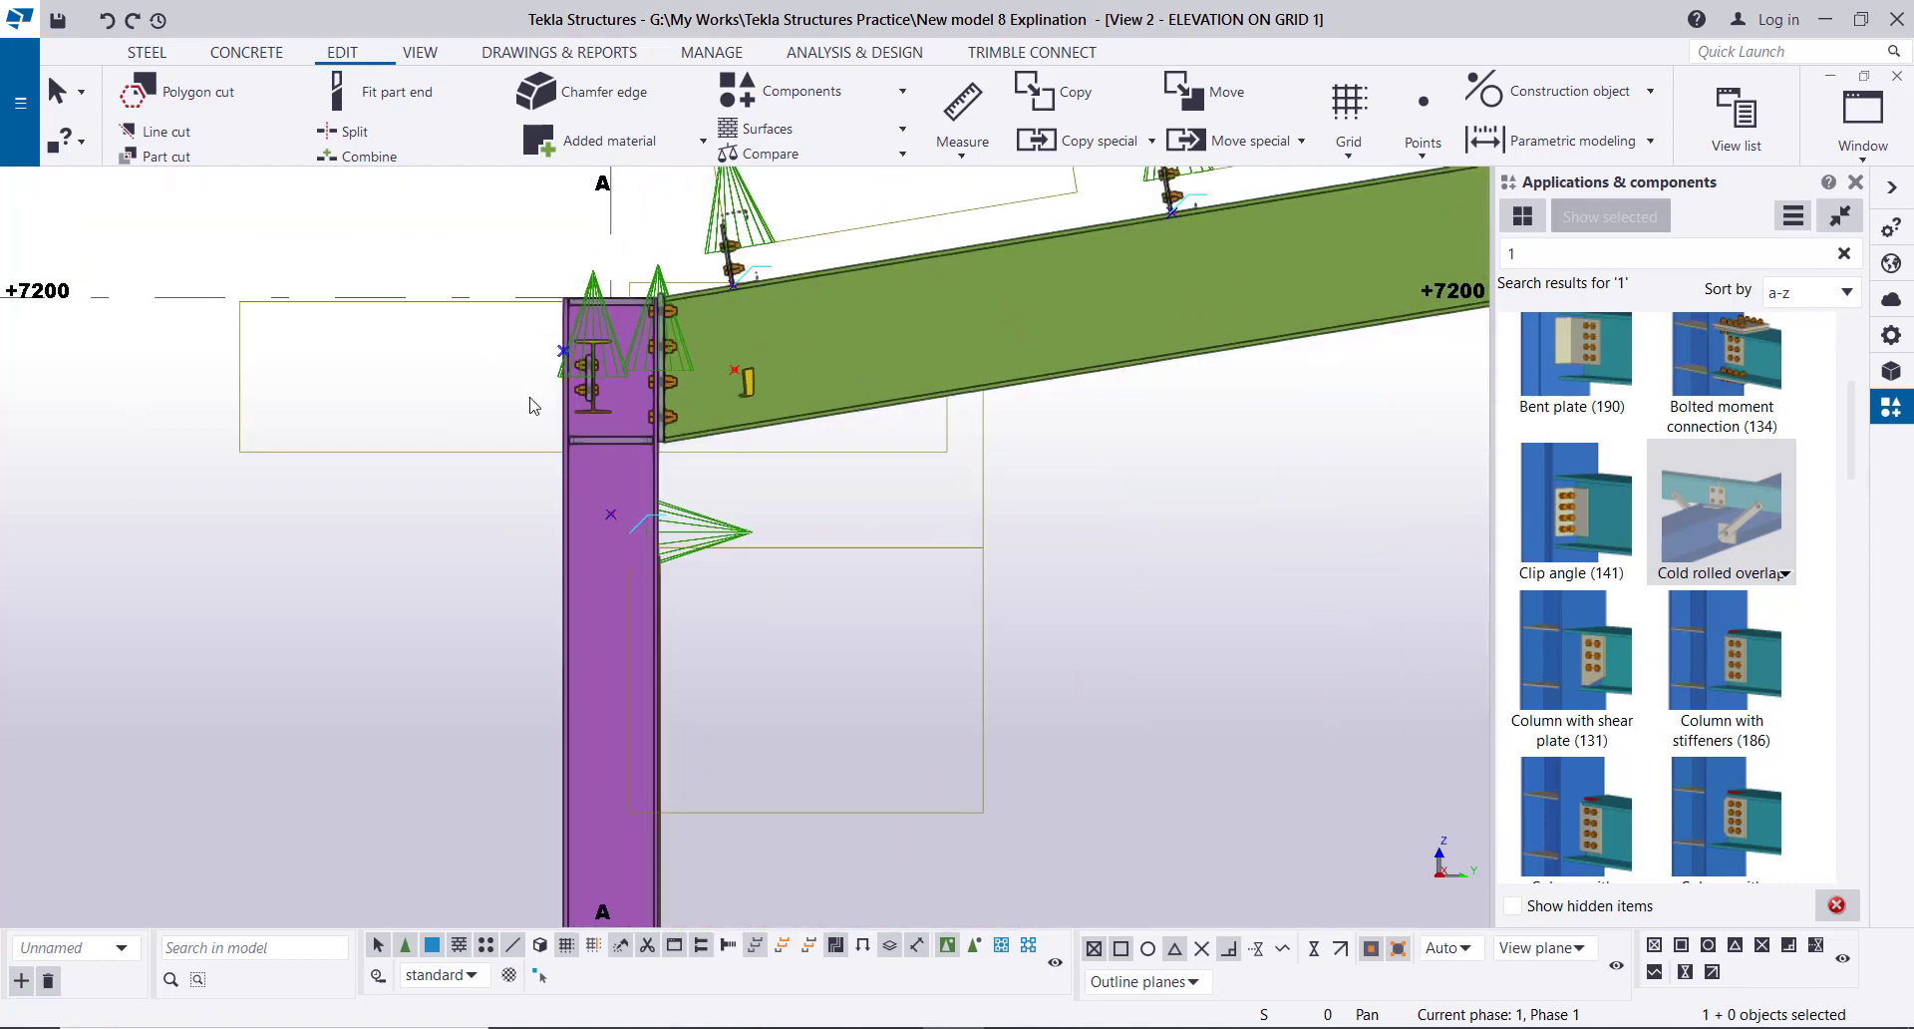
{"action": "scroll", "coordinate": [562, 558], "scroll_direction": "down", "scroll_amount": 4}
{"action": "middle_click_drag", "start_coordinate": [577, 619], "coordinate": [690, 437]}
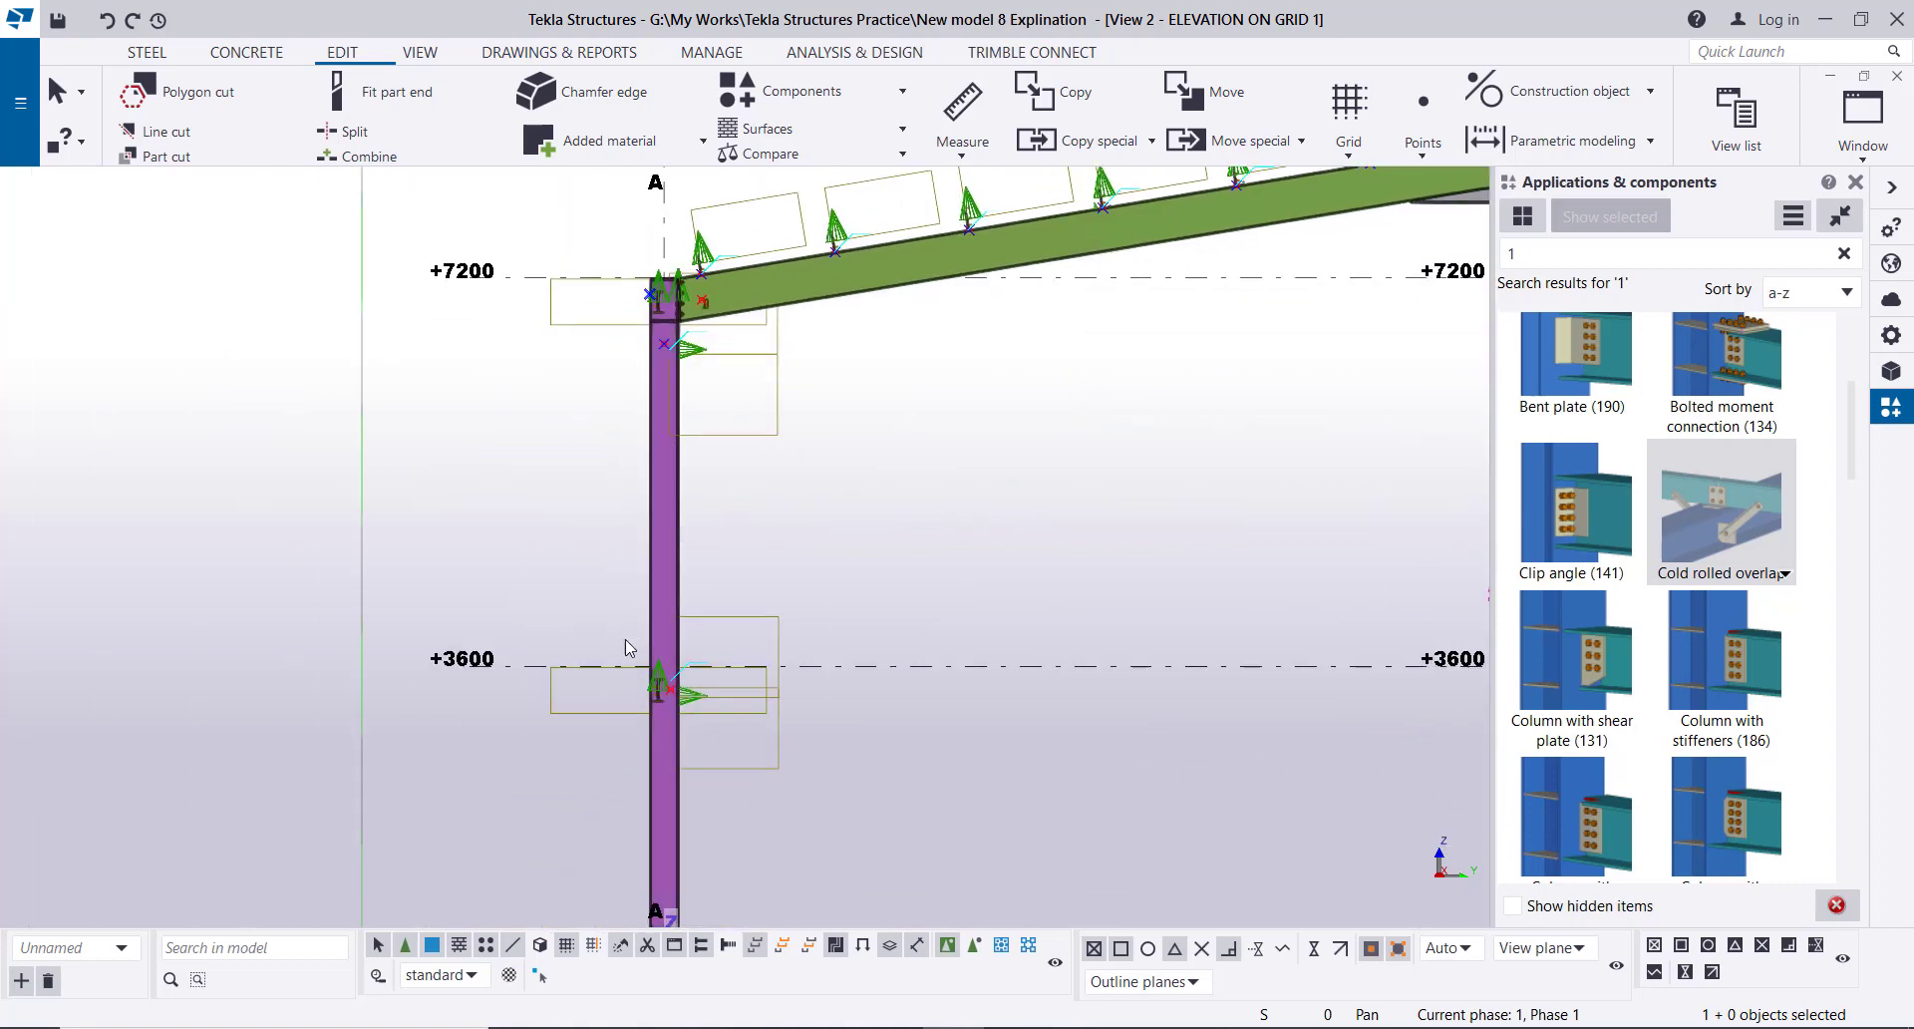
{"action": "scroll", "coordinate": [626, 660], "scroll_direction": "up", "scroll_amount": 5}
{"action": "scroll", "coordinate": [743, 758], "scroll_direction": "up", "scroll_amount": 5}
{"action": "scroll", "coordinate": [673, 614], "scroll_direction": "down", "scroll_amount": 4}
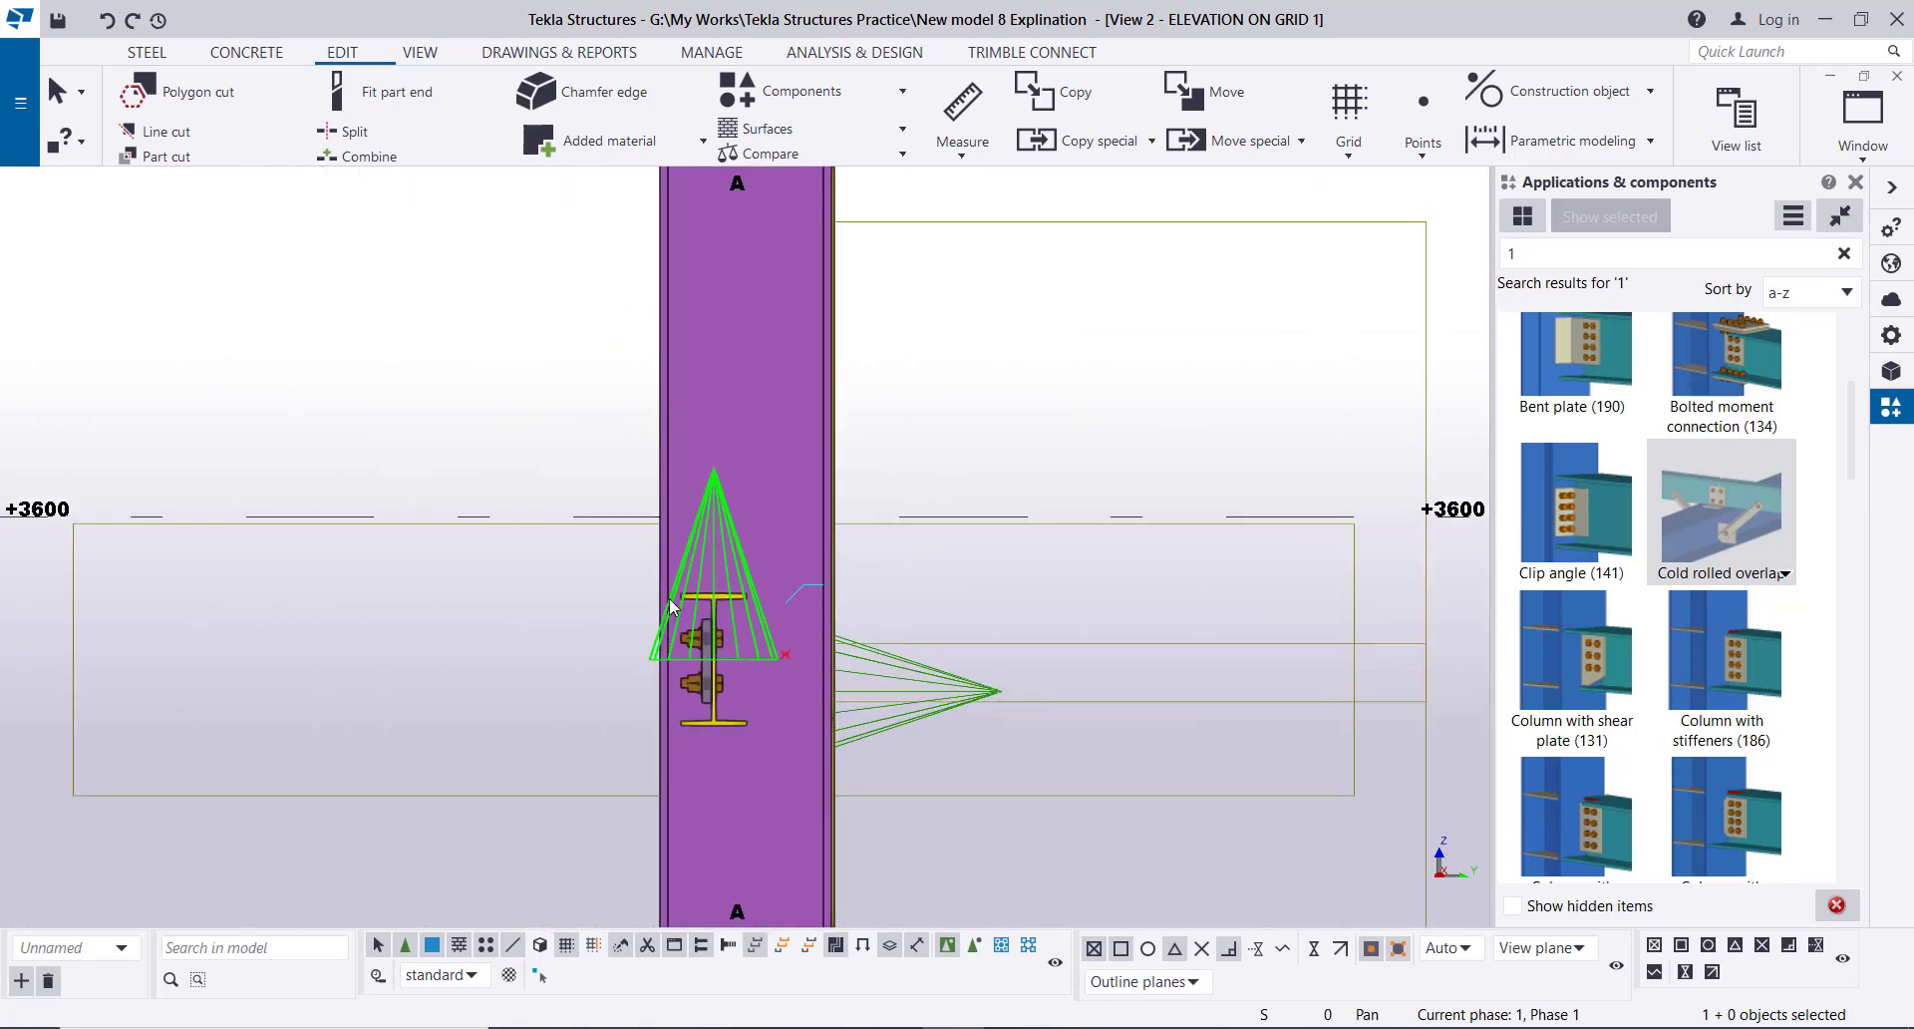
{"action": "scroll", "coordinate": [673, 613], "scroll_direction": "down", "scroll_amount": 5}
{"action": "scroll", "coordinate": [668, 441], "scroll_direction": "up", "scroll_amount": 6}
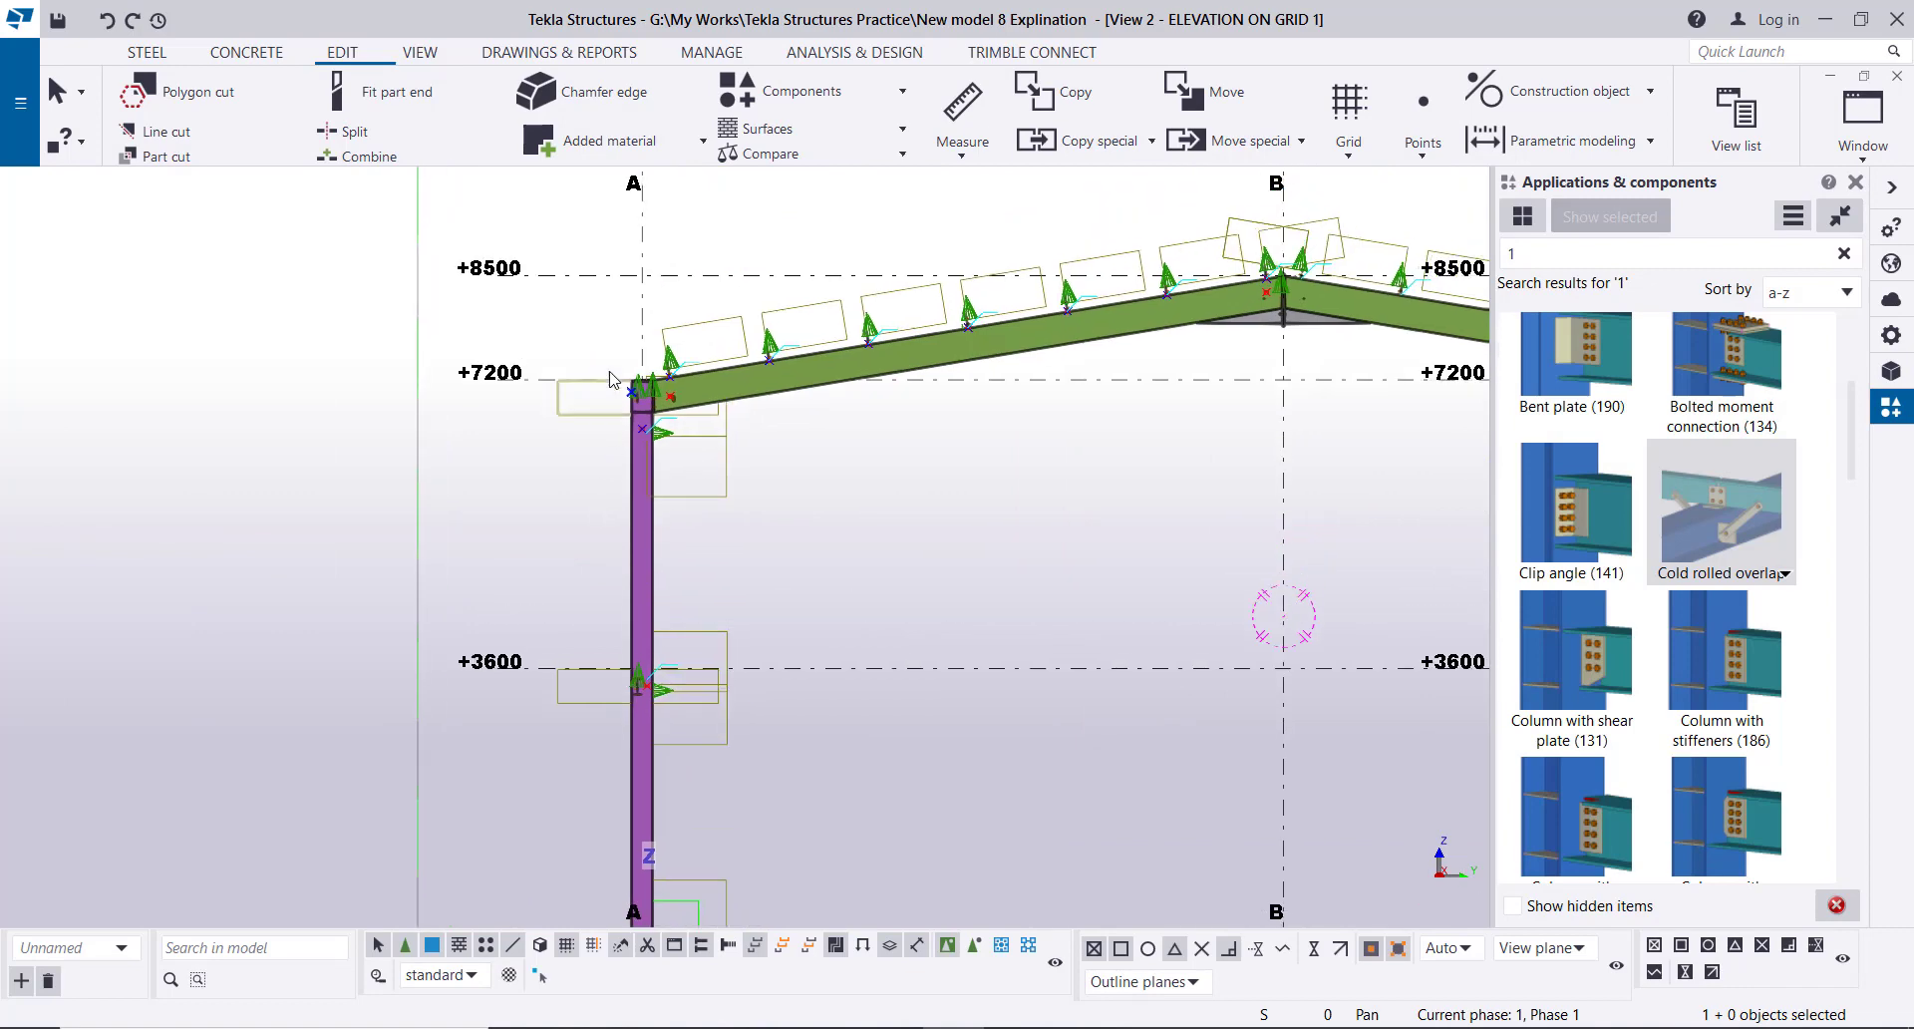
{"action": "scroll", "coordinate": [666, 442], "scroll_direction": "up", "scroll_amount": 4}
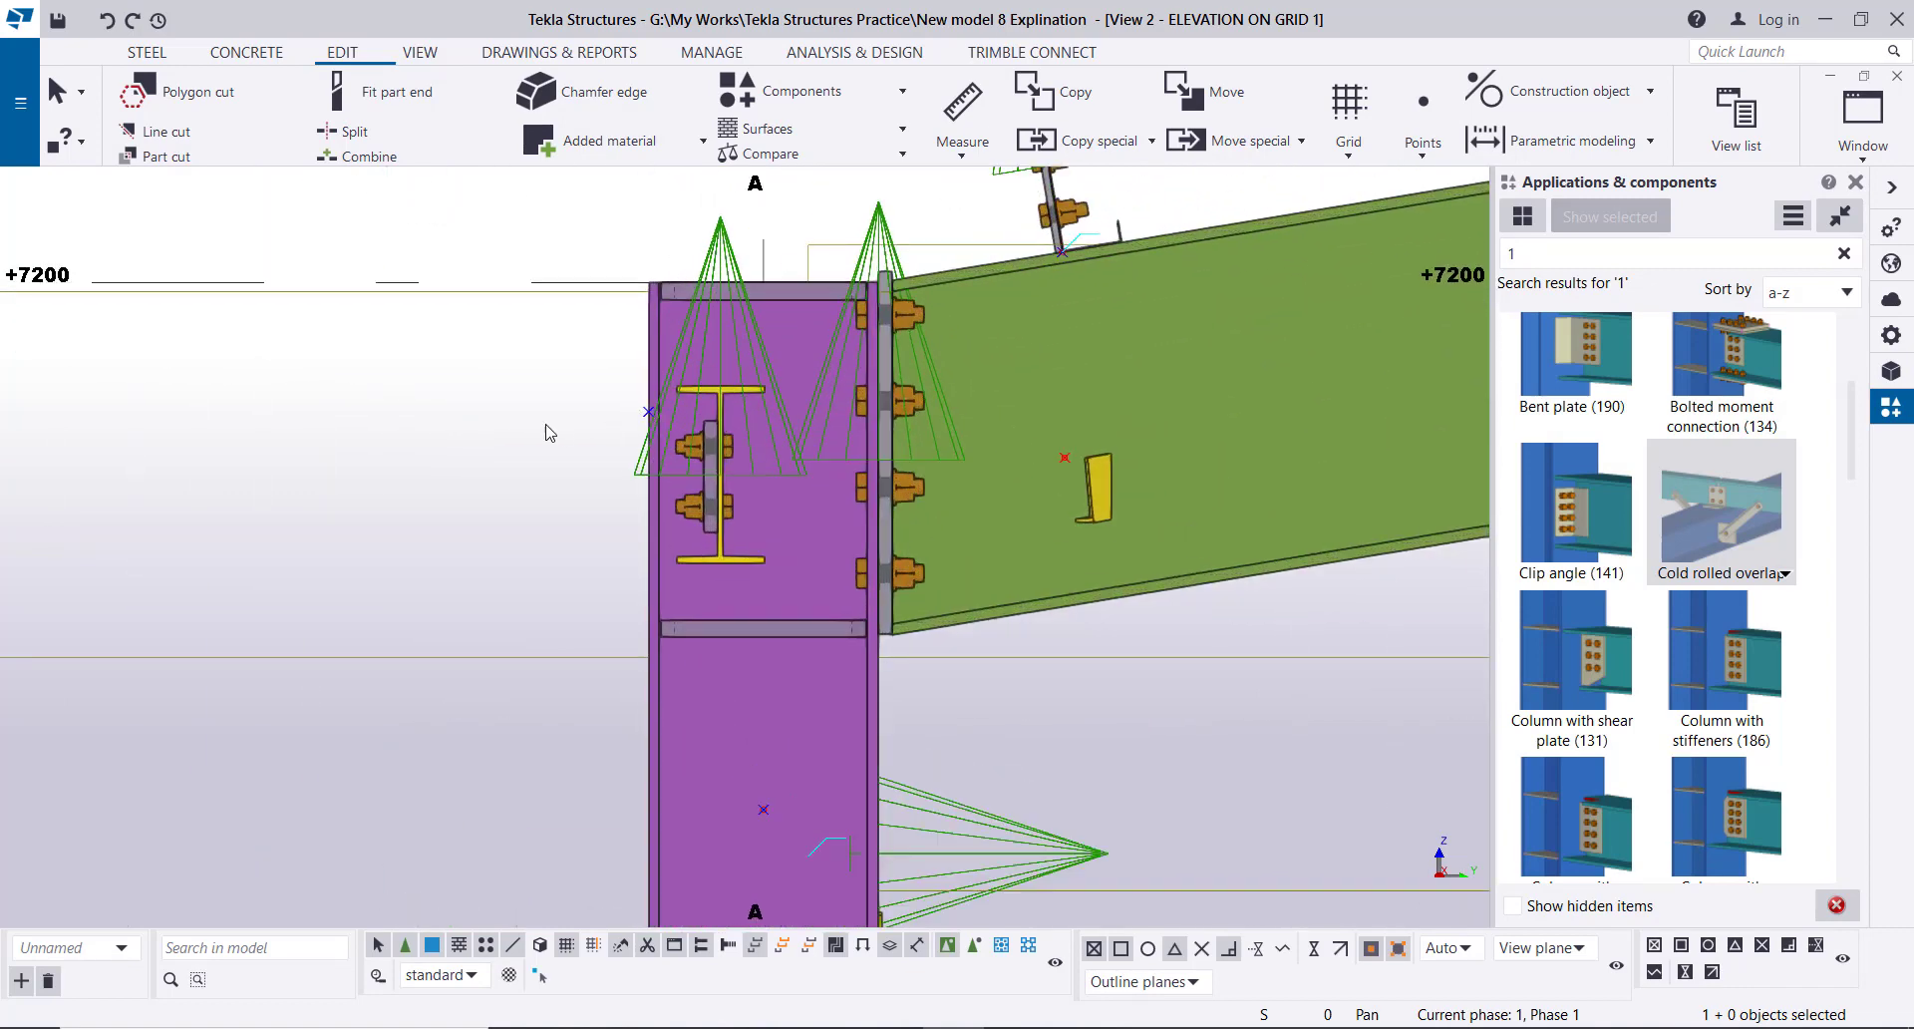
- Copy the point linearly down column A with dZ -1000 and 3 copies, leaving dX and dY at 0
{"action": "right_click", "coordinate": [367, 363]}
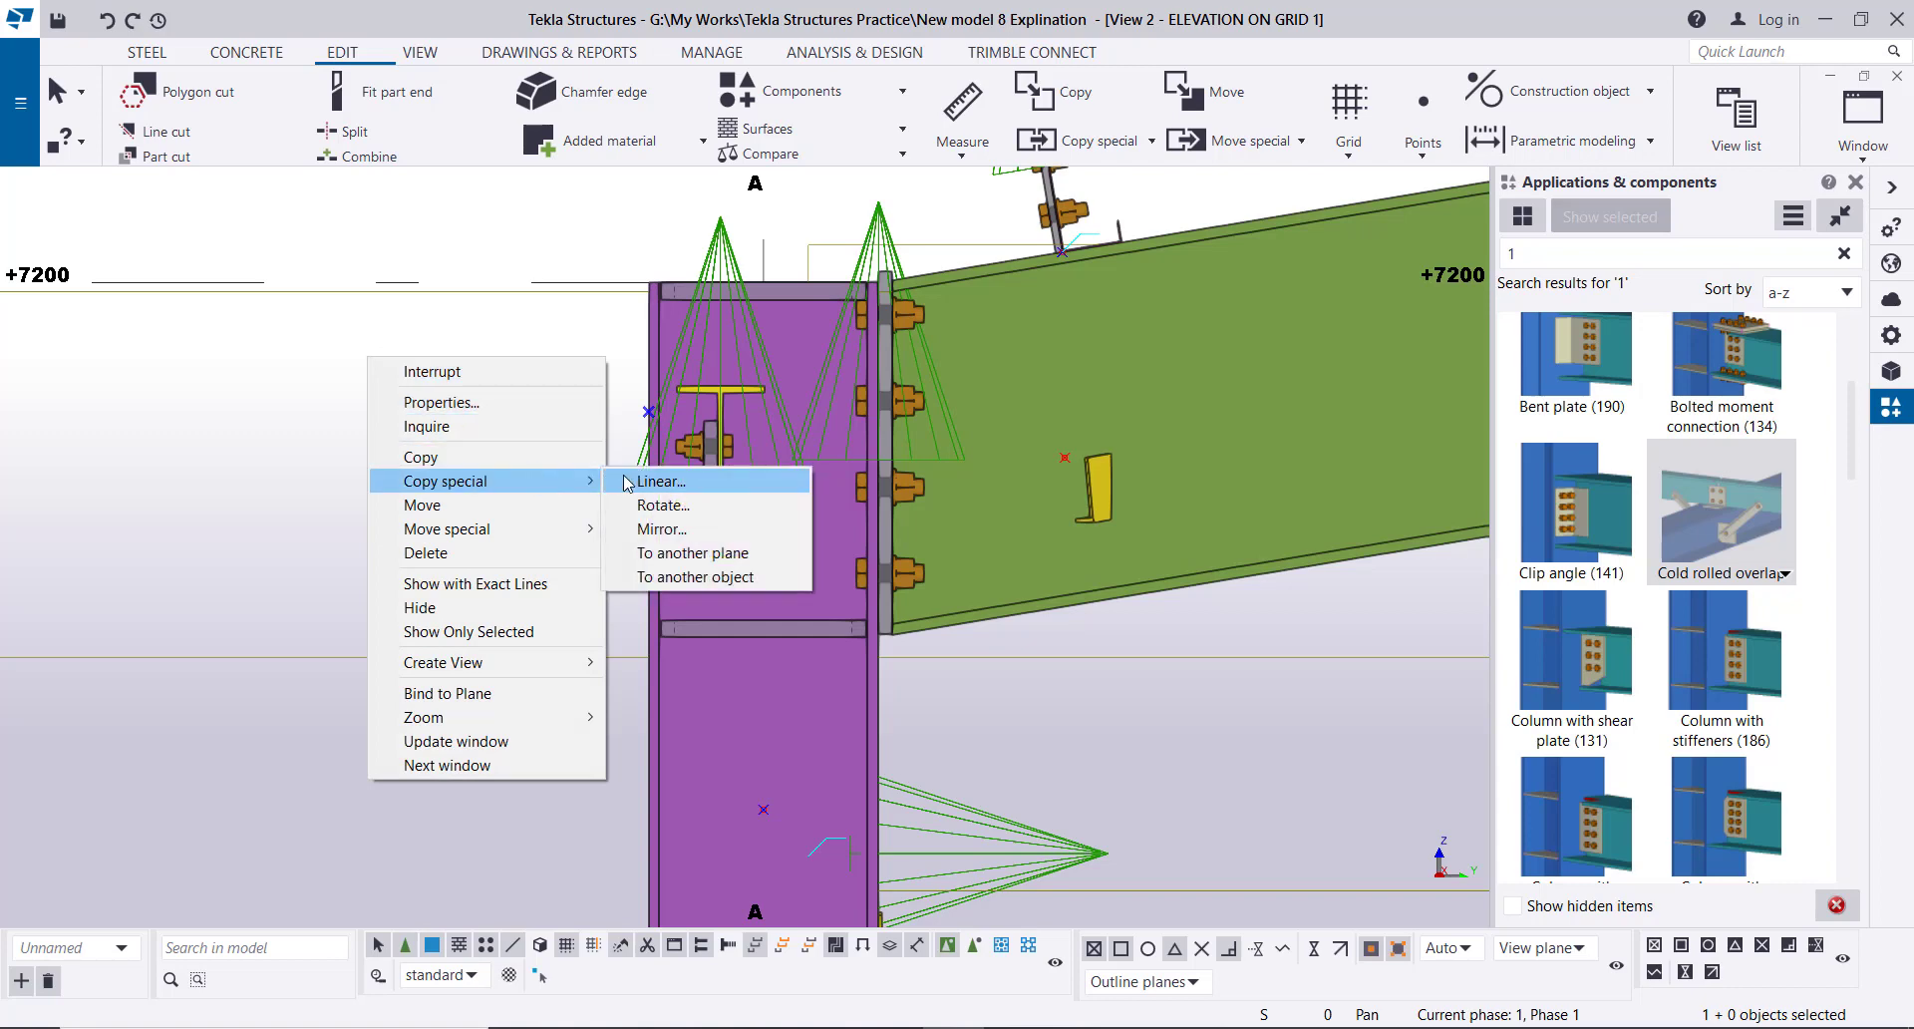
{"action": "left_click", "coordinate": [636, 475]}
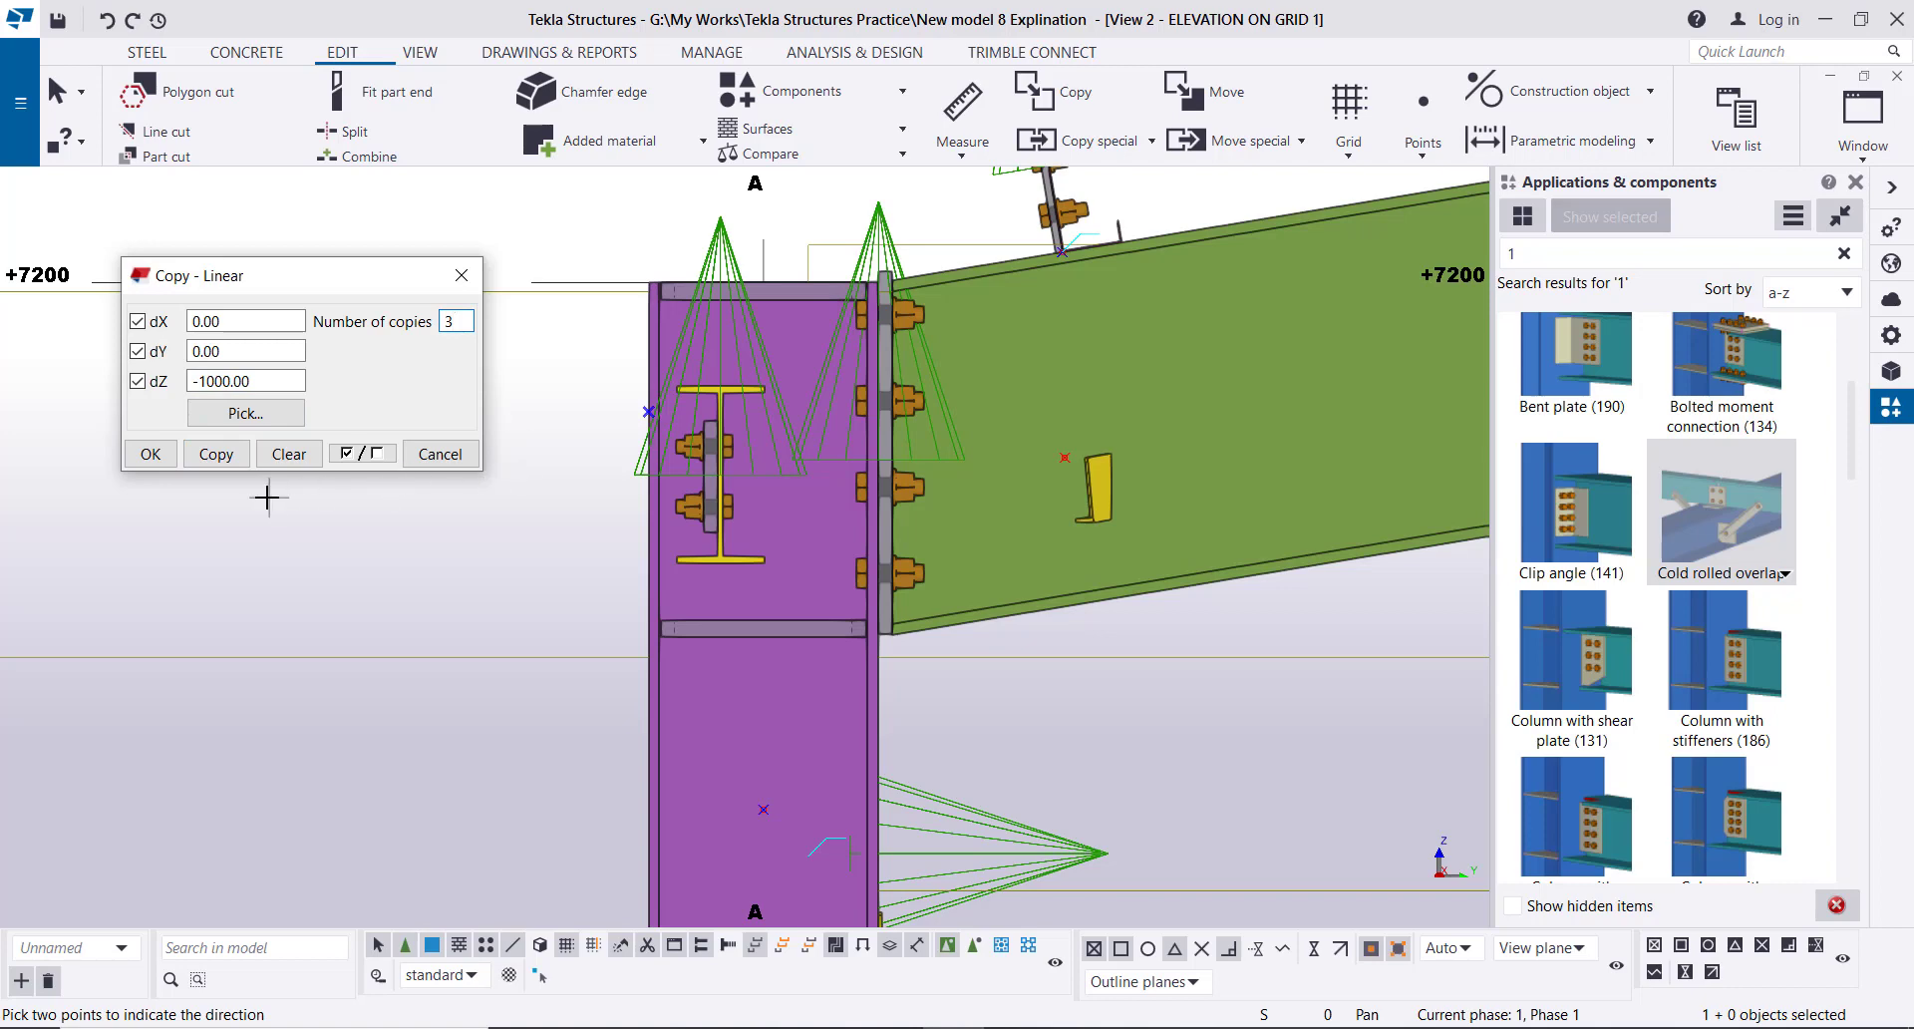
{"action": "scroll", "coordinate": [228, 471], "scroll_direction": "up", "scroll_amount": 2}
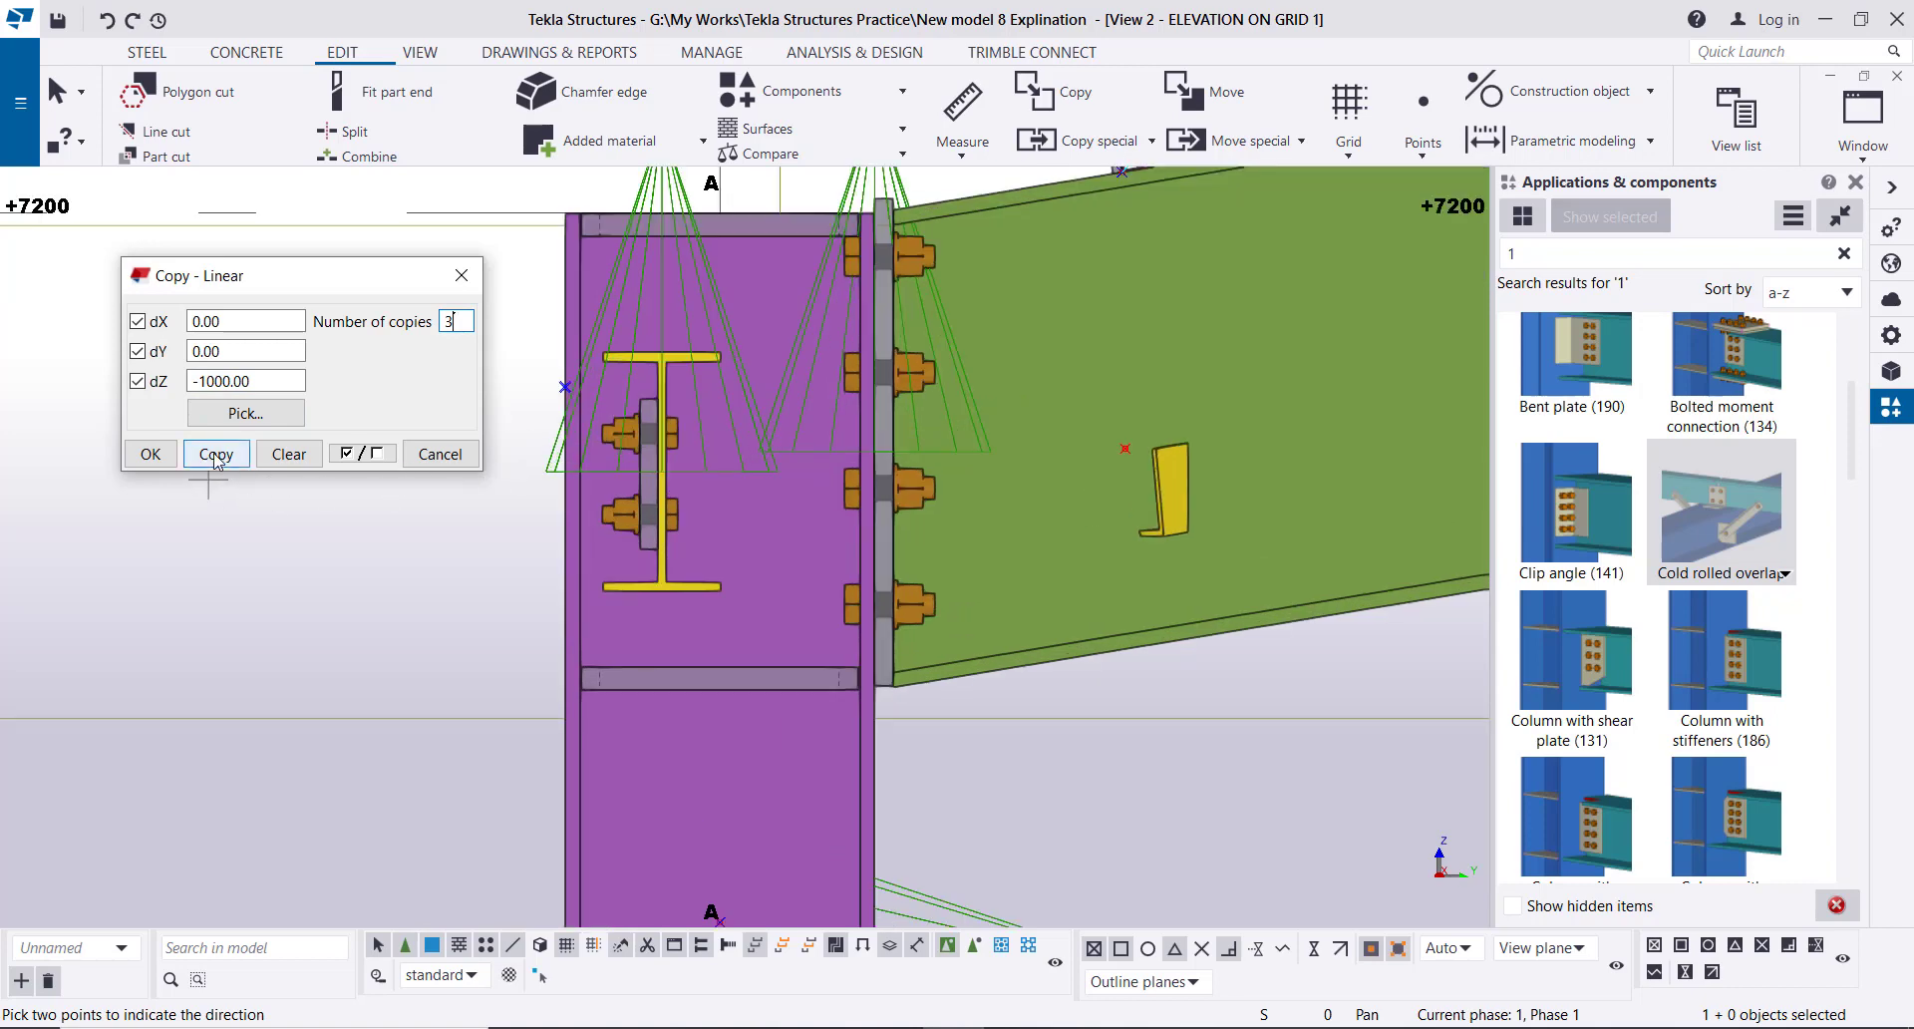
{"action": "left_click", "coordinate": [151, 455]}
{"action": "scroll", "coordinate": [342, 430], "scroll_direction": "down", "scroll_amount": 5}
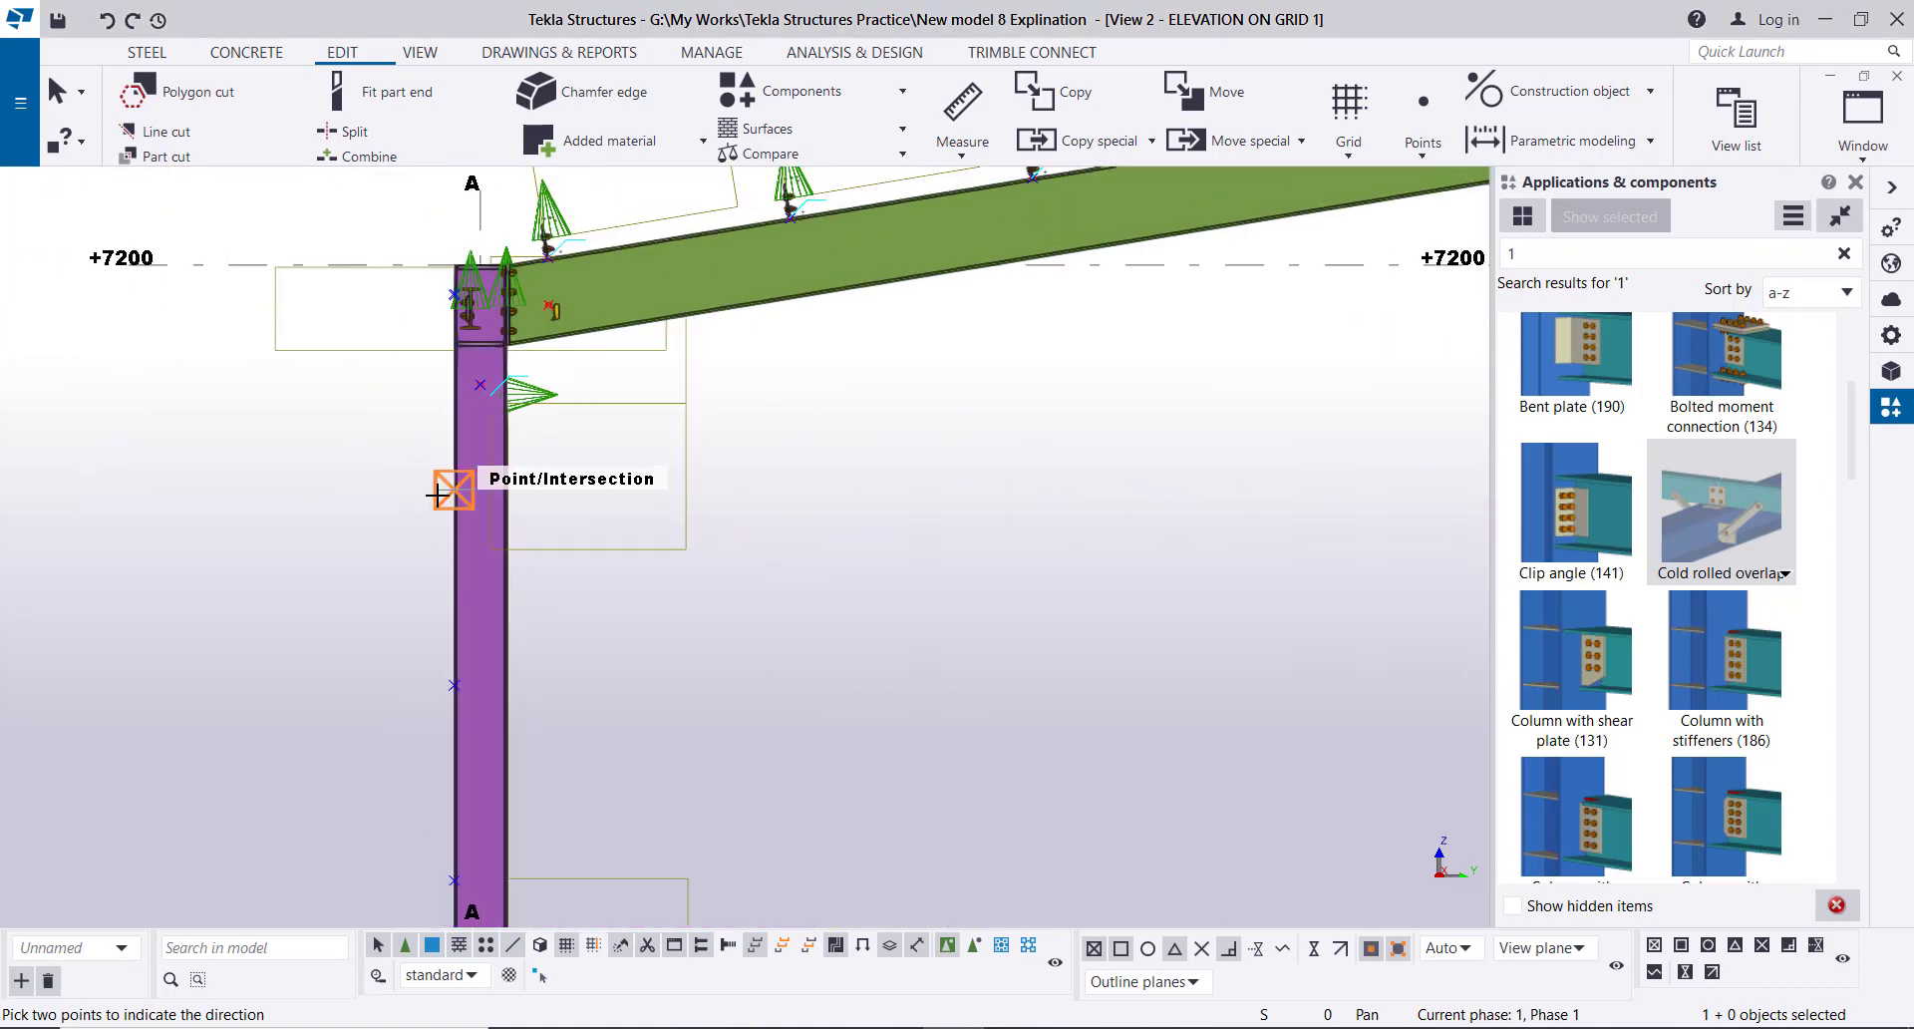
{"action": "scroll", "coordinate": [419, 539], "scroll_direction": "down", "scroll_amount": 4}
{"action": "scroll", "coordinate": [483, 659], "scroll_direction": "up", "scroll_amount": 3}
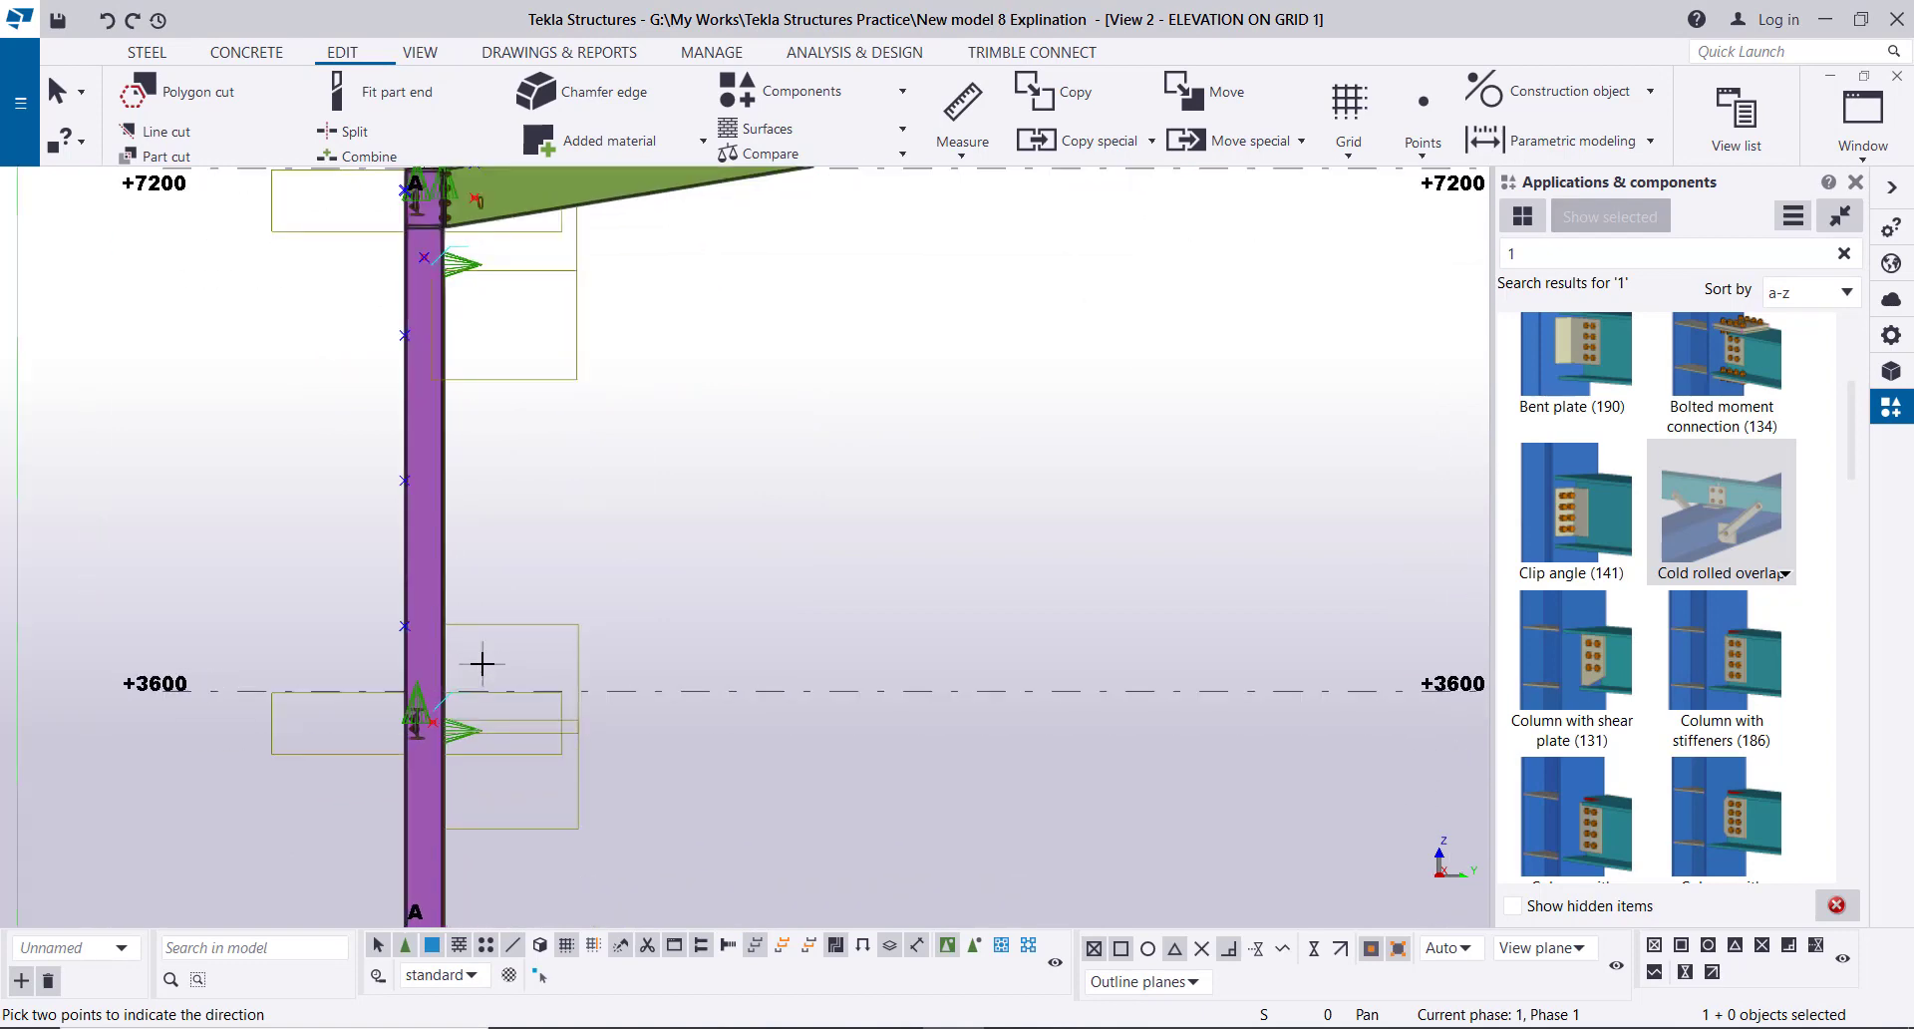
{"action": "right_click", "coordinate": [200, 444]}
{"action": "left_click", "coordinate": [239, 462]}
{"action": "scroll", "coordinate": [265, 342], "scroll_direction": "down", "scroll_amount": 4}
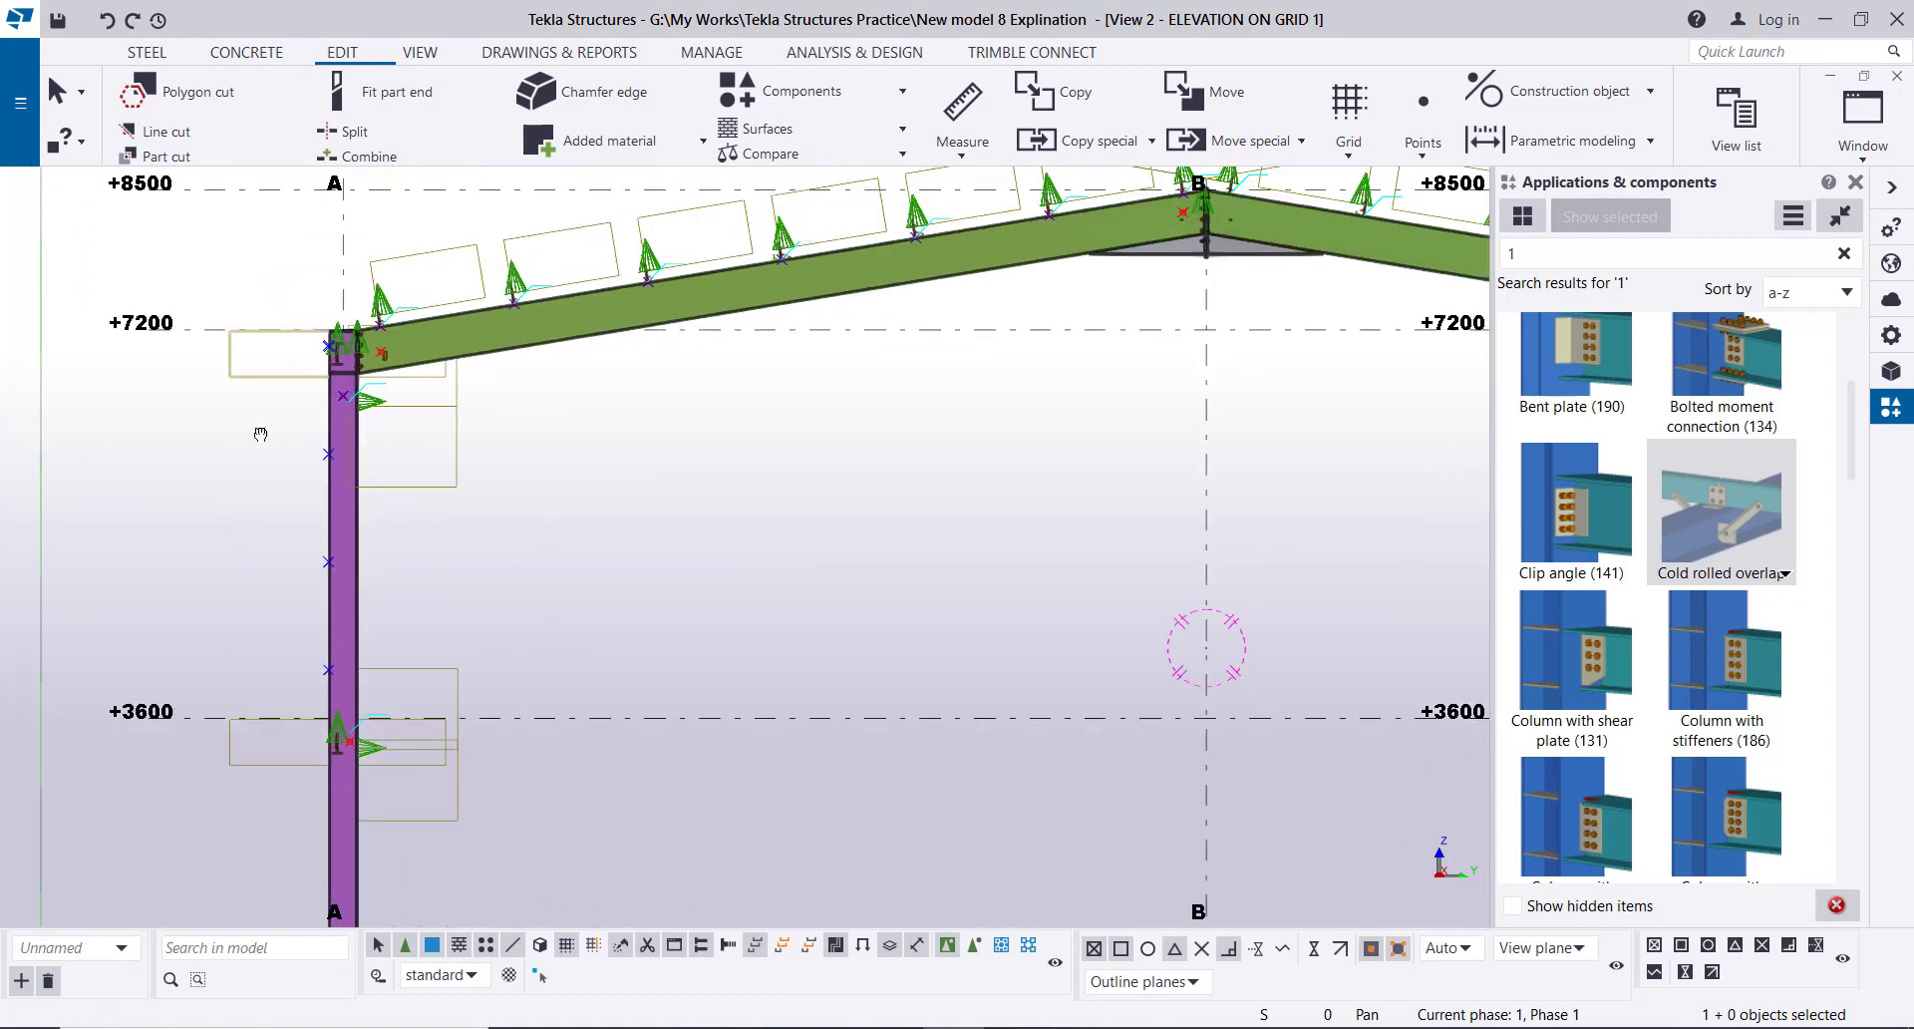
{"action": "scroll", "coordinate": [337, 377], "scroll_direction": "up", "scroll_amount": 4}
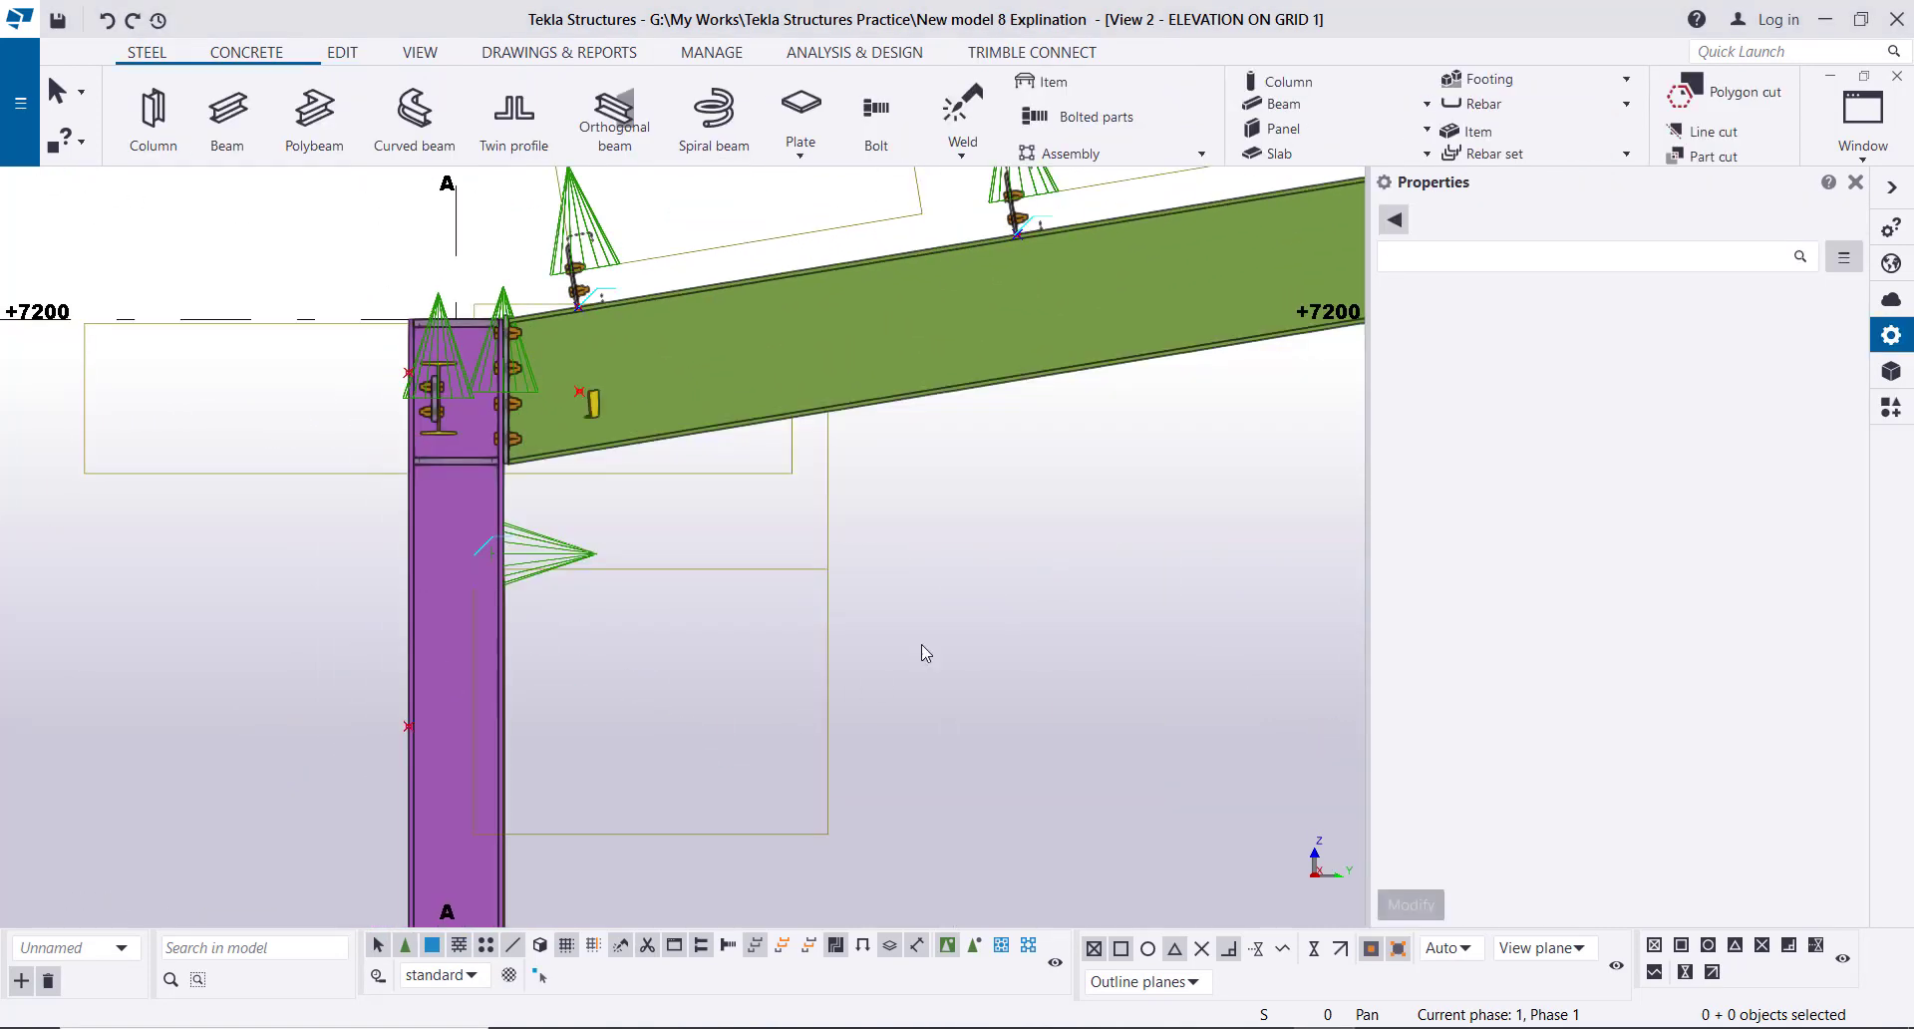
- Switch to the View 1 - 3d view at the eave joint of the grid 1 column on line A
{"action": "left_click", "coordinate": [1837, 127]}
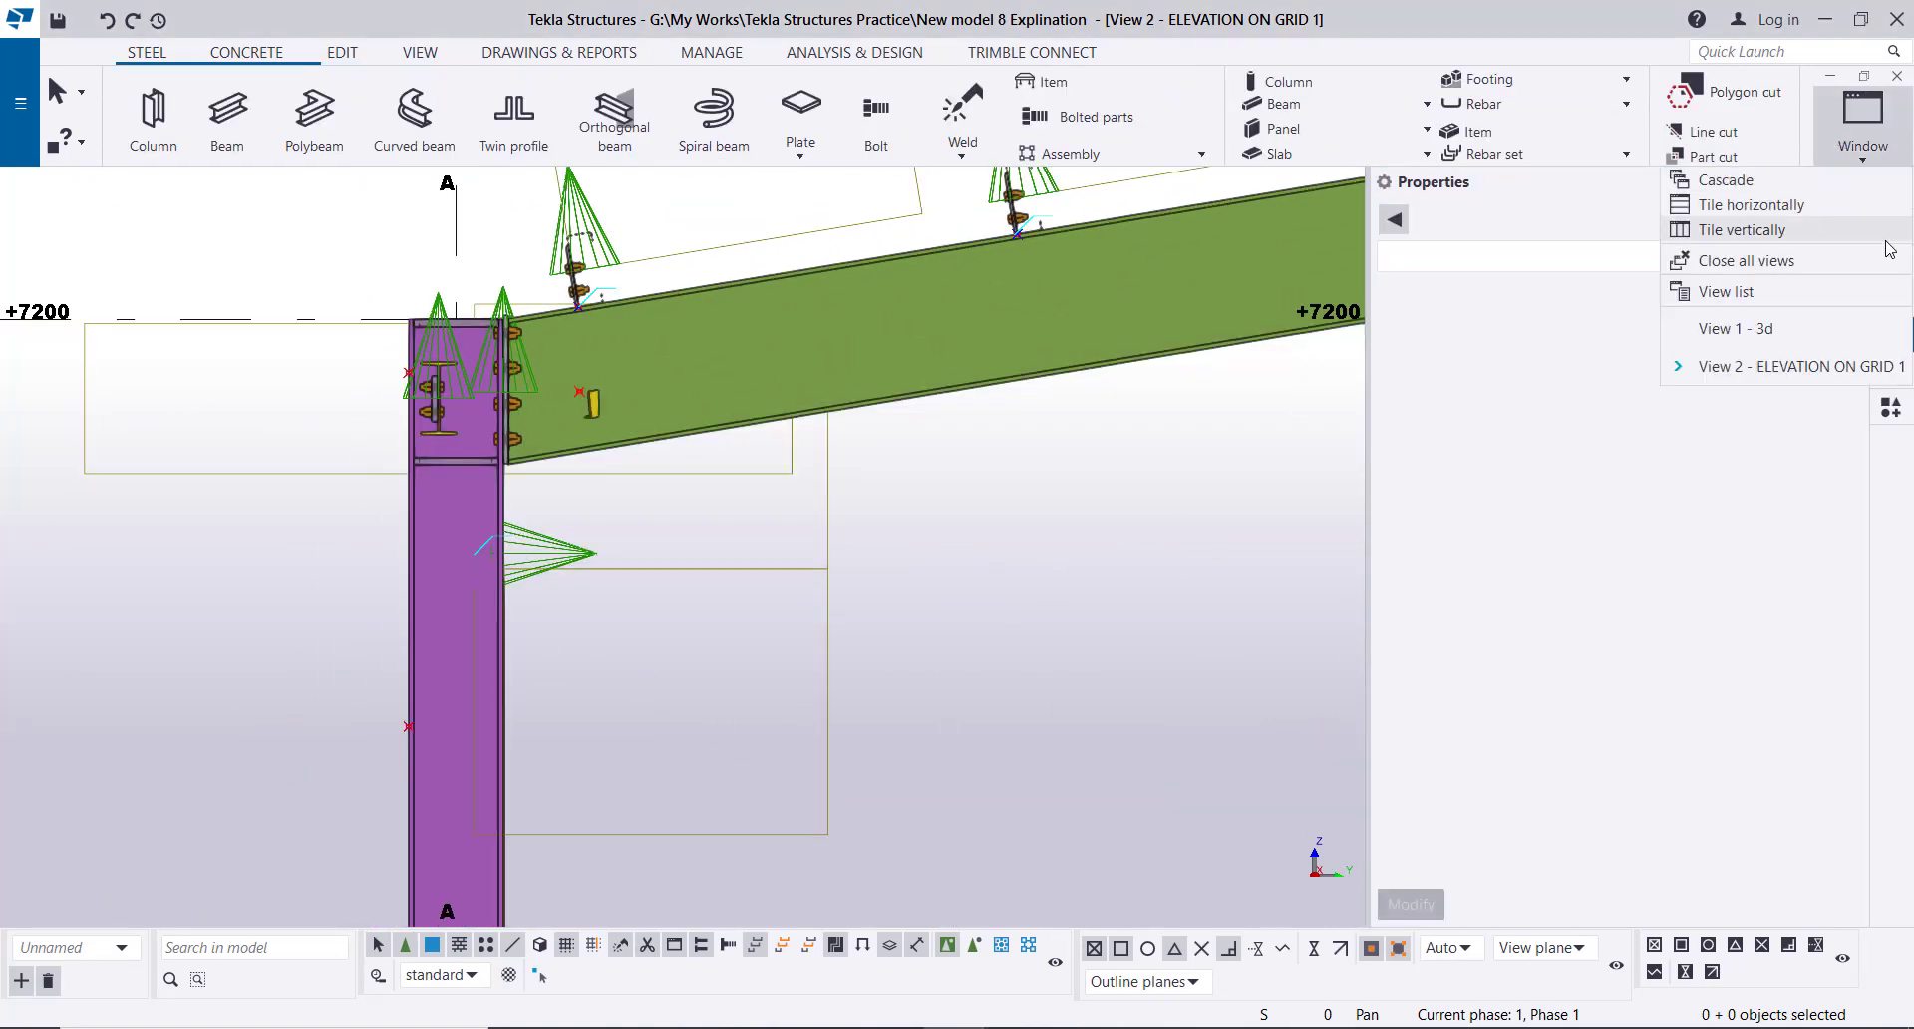
{"action": "left_click", "coordinate": [1809, 329]}
{"action": "scroll", "coordinate": [470, 214], "scroll_direction": "up", "scroll_amount": 5}
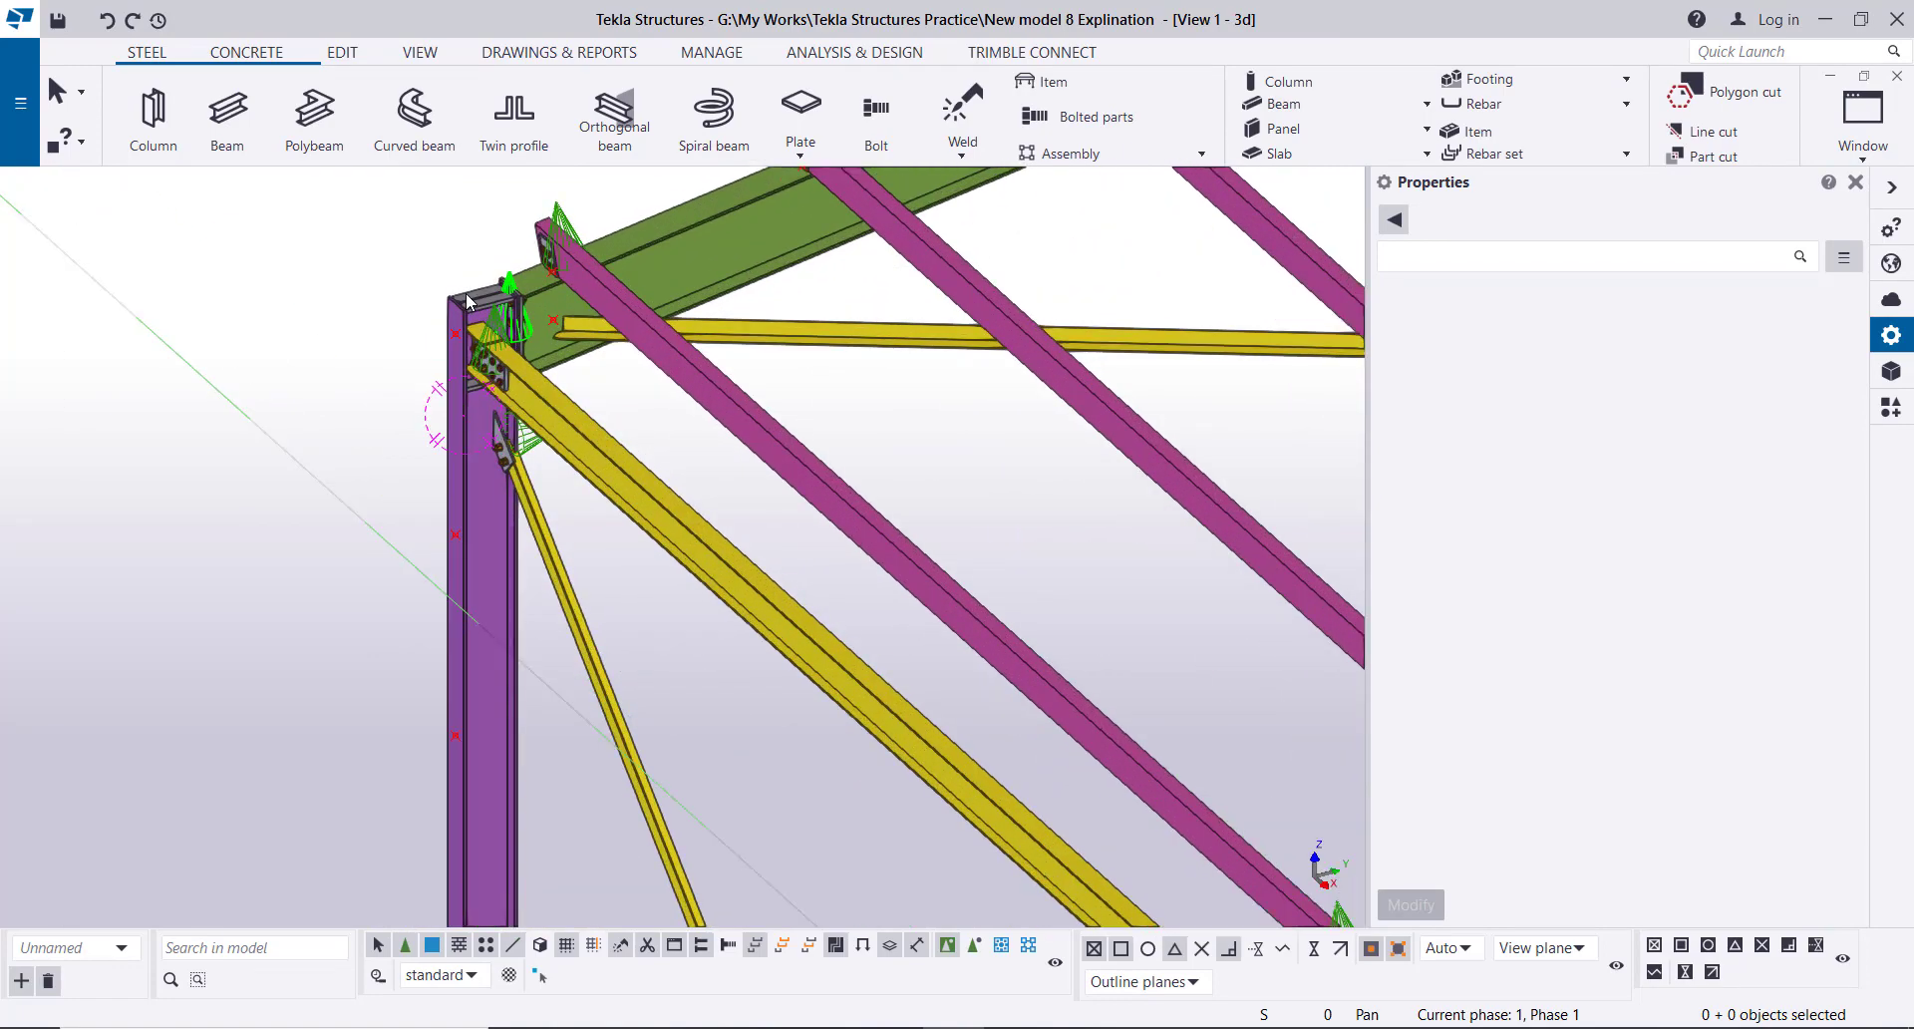
- Model a 203S70-144M steel beam between the uppermost points on the outer faces of the line A columns at grids 1 and 2
{"action": "left_click", "coordinate": [227, 115]}
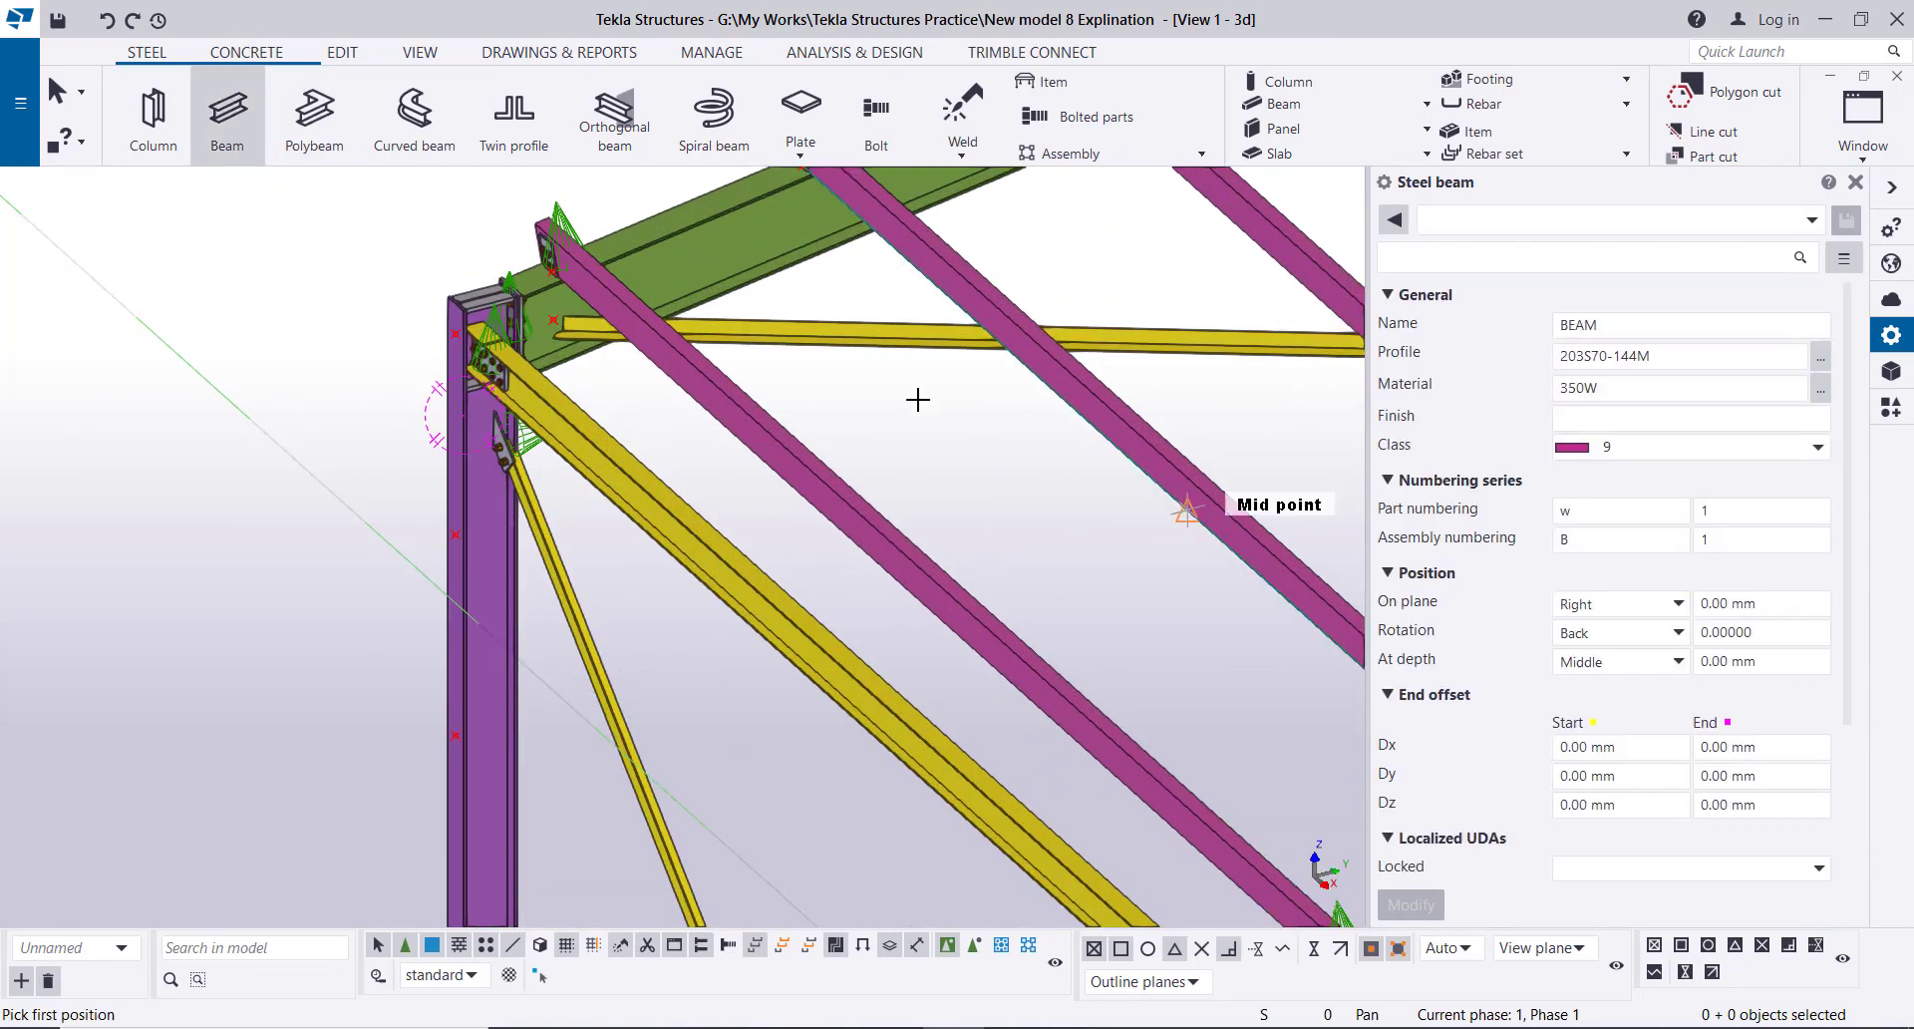
{"action": "scroll", "coordinate": [478, 341], "scroll_direction": "up", "scroll_amount": 4}
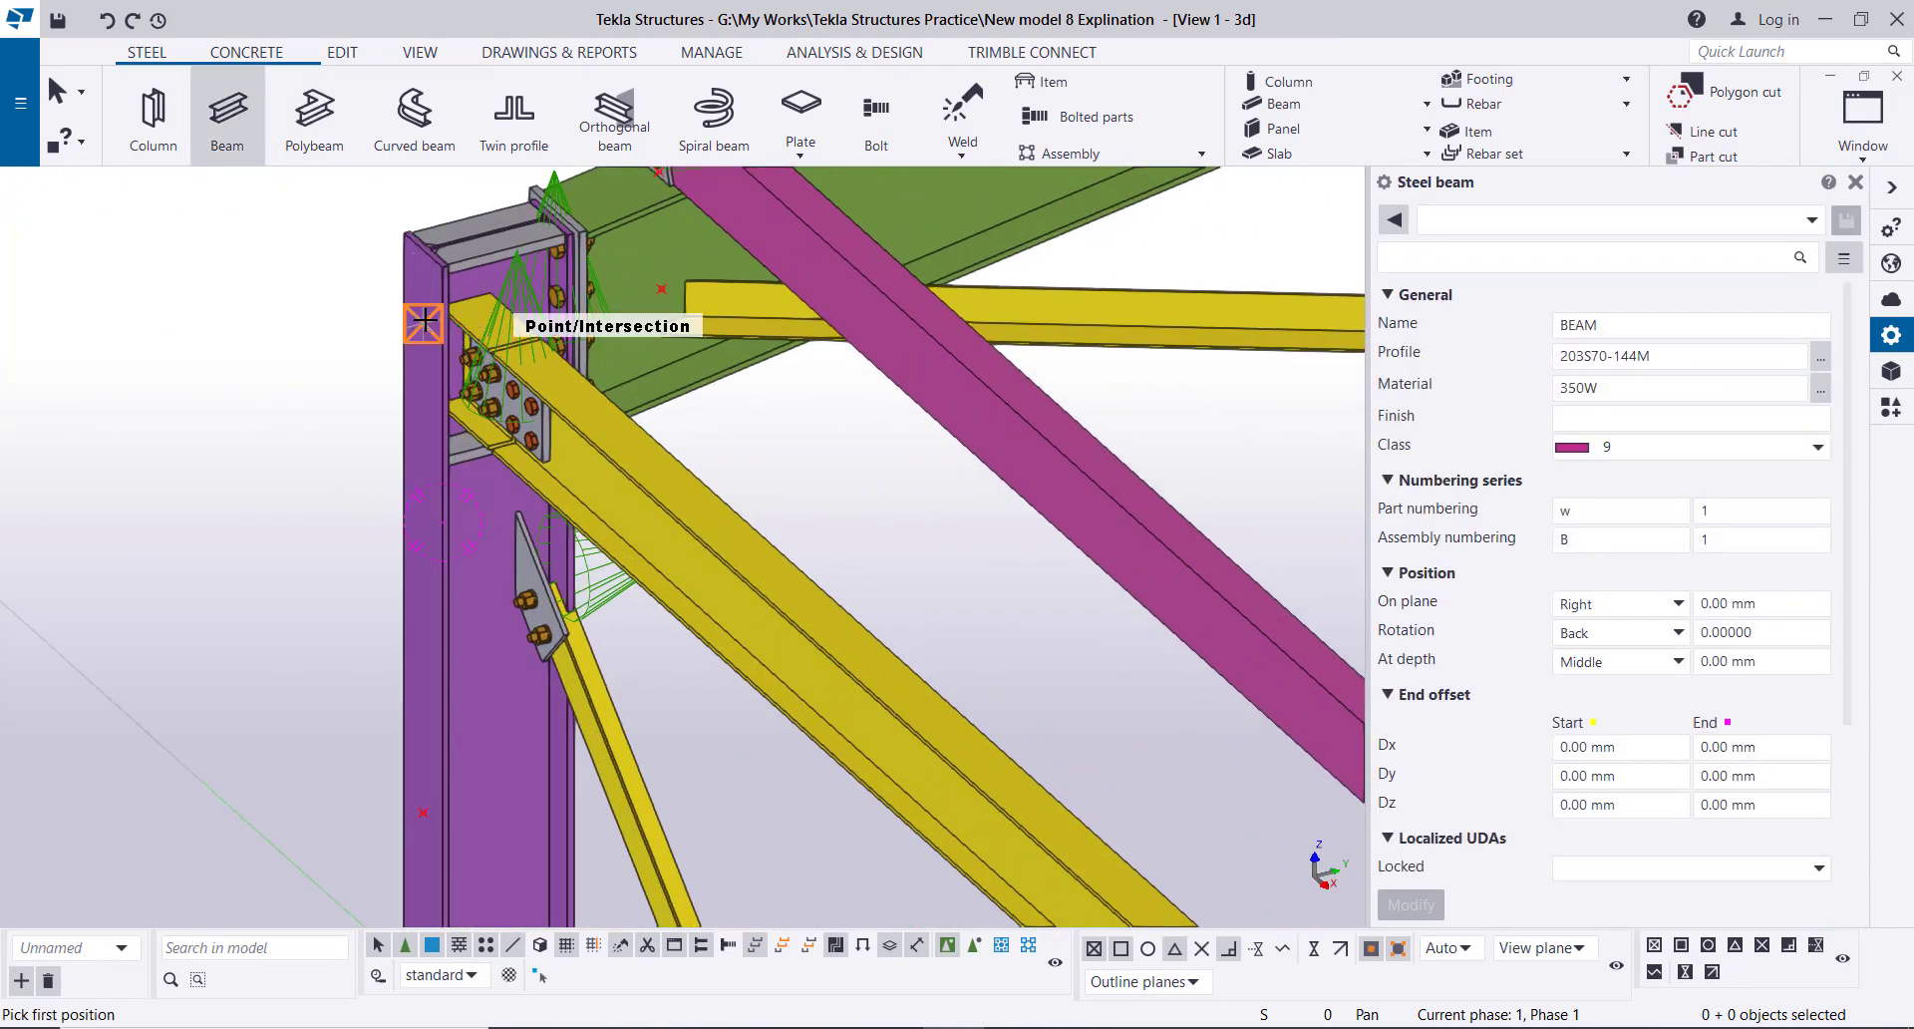
{"action": "left_click", "coordinate": [428, 321]}
{"action": "scroll", "coordinate": [308, 285], "scroll_direction": "down", "scroll_amount": 4}
{"action": "scroll", "coordinate": [308, 285], "scroll_direction": "down", "scroll_amount": 4}
{"action": "scroll", "coordinate": [626, 428], "scroll_direction": "up", "scroll_amount": 8}
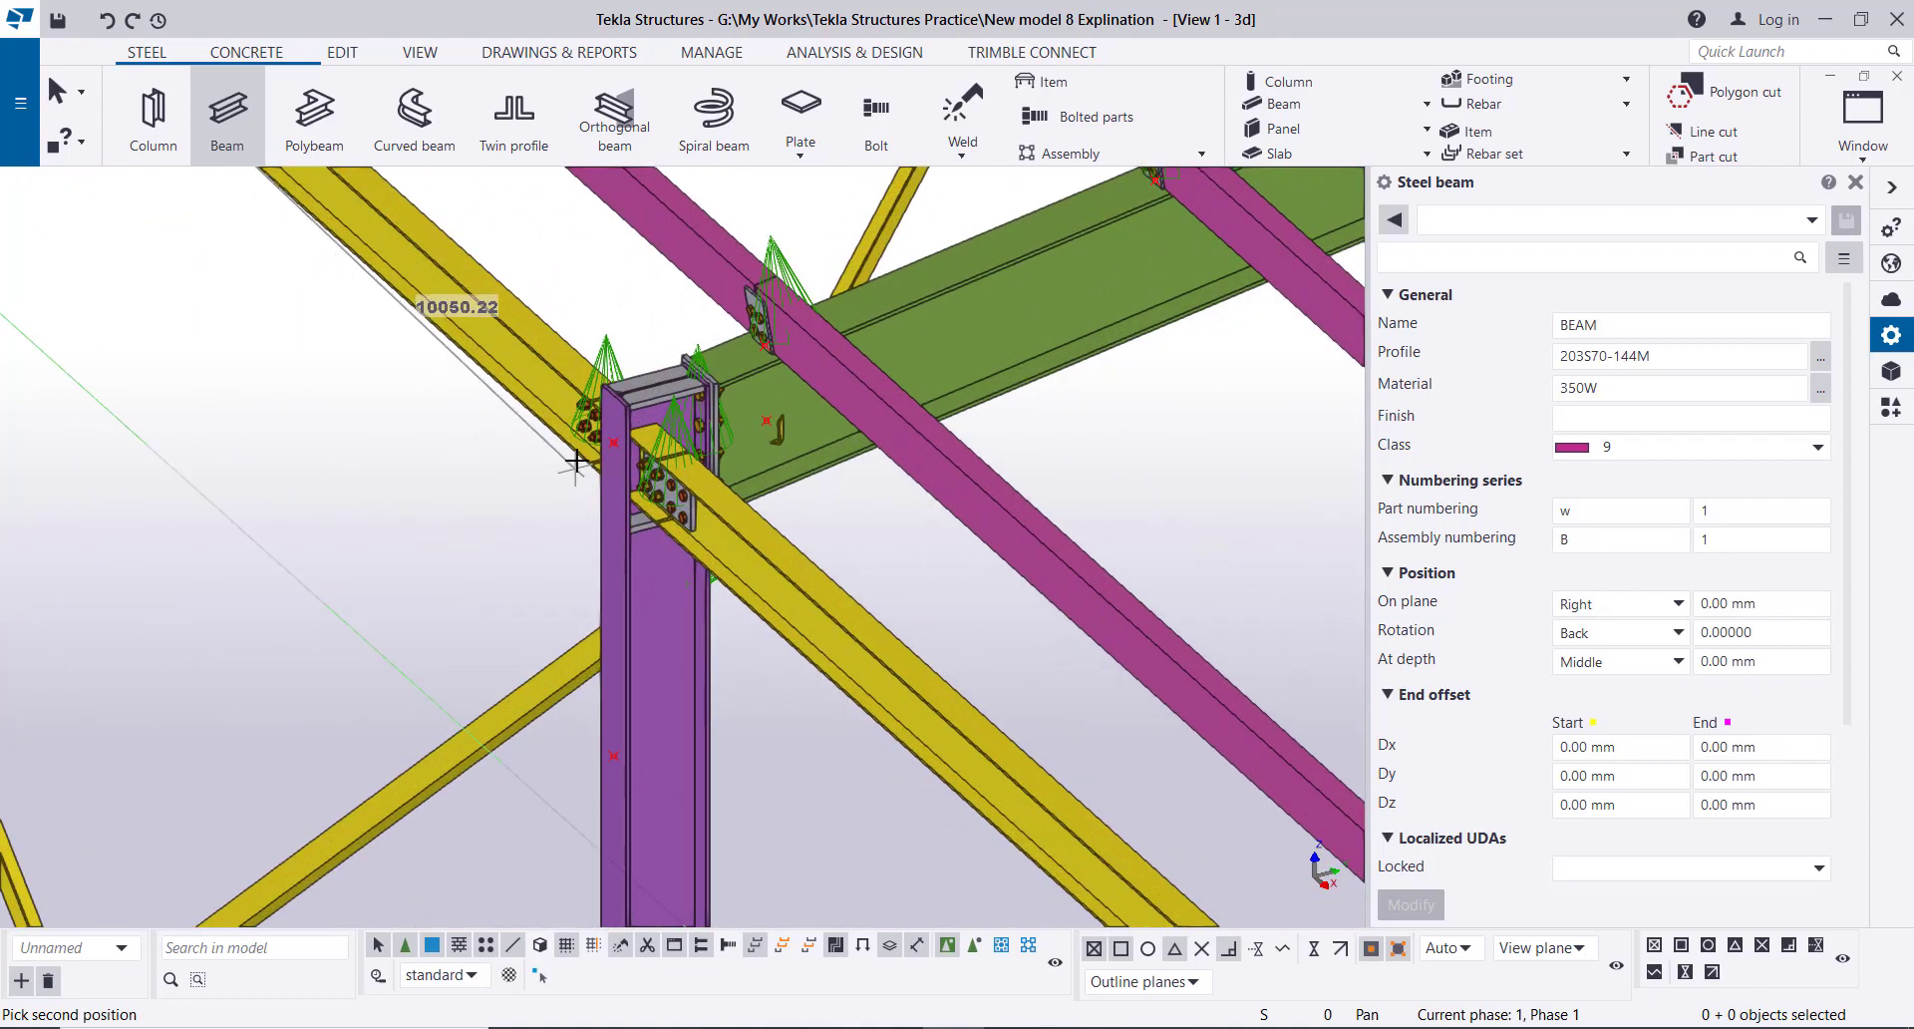
{"action": "left_click", "coordinate": [715, 443]}
{"action": "scroll", "coordinate": [715, 444], "scroll_direction": "down", "scroll_amount": 6}
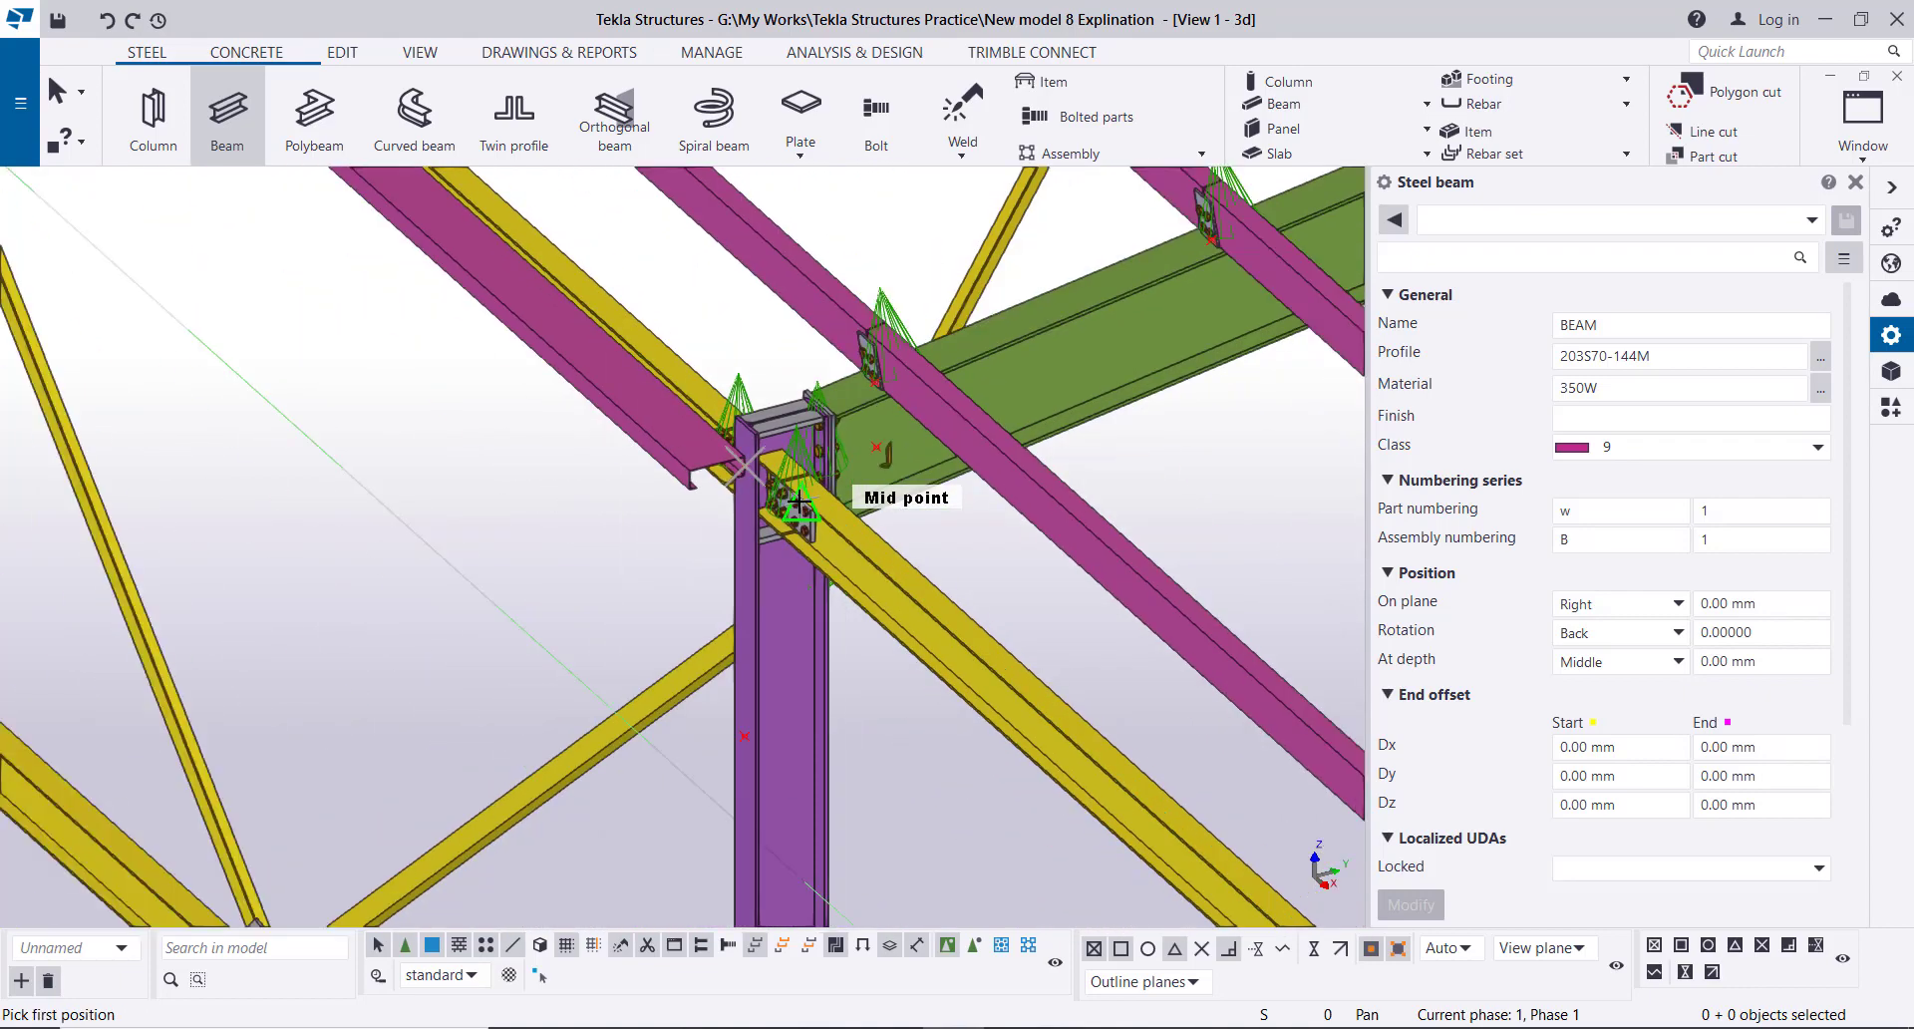
{"action": "right_click", "coordinate": [265, 283]}
{"action": "left_click", "coordinate": [317, 295]}
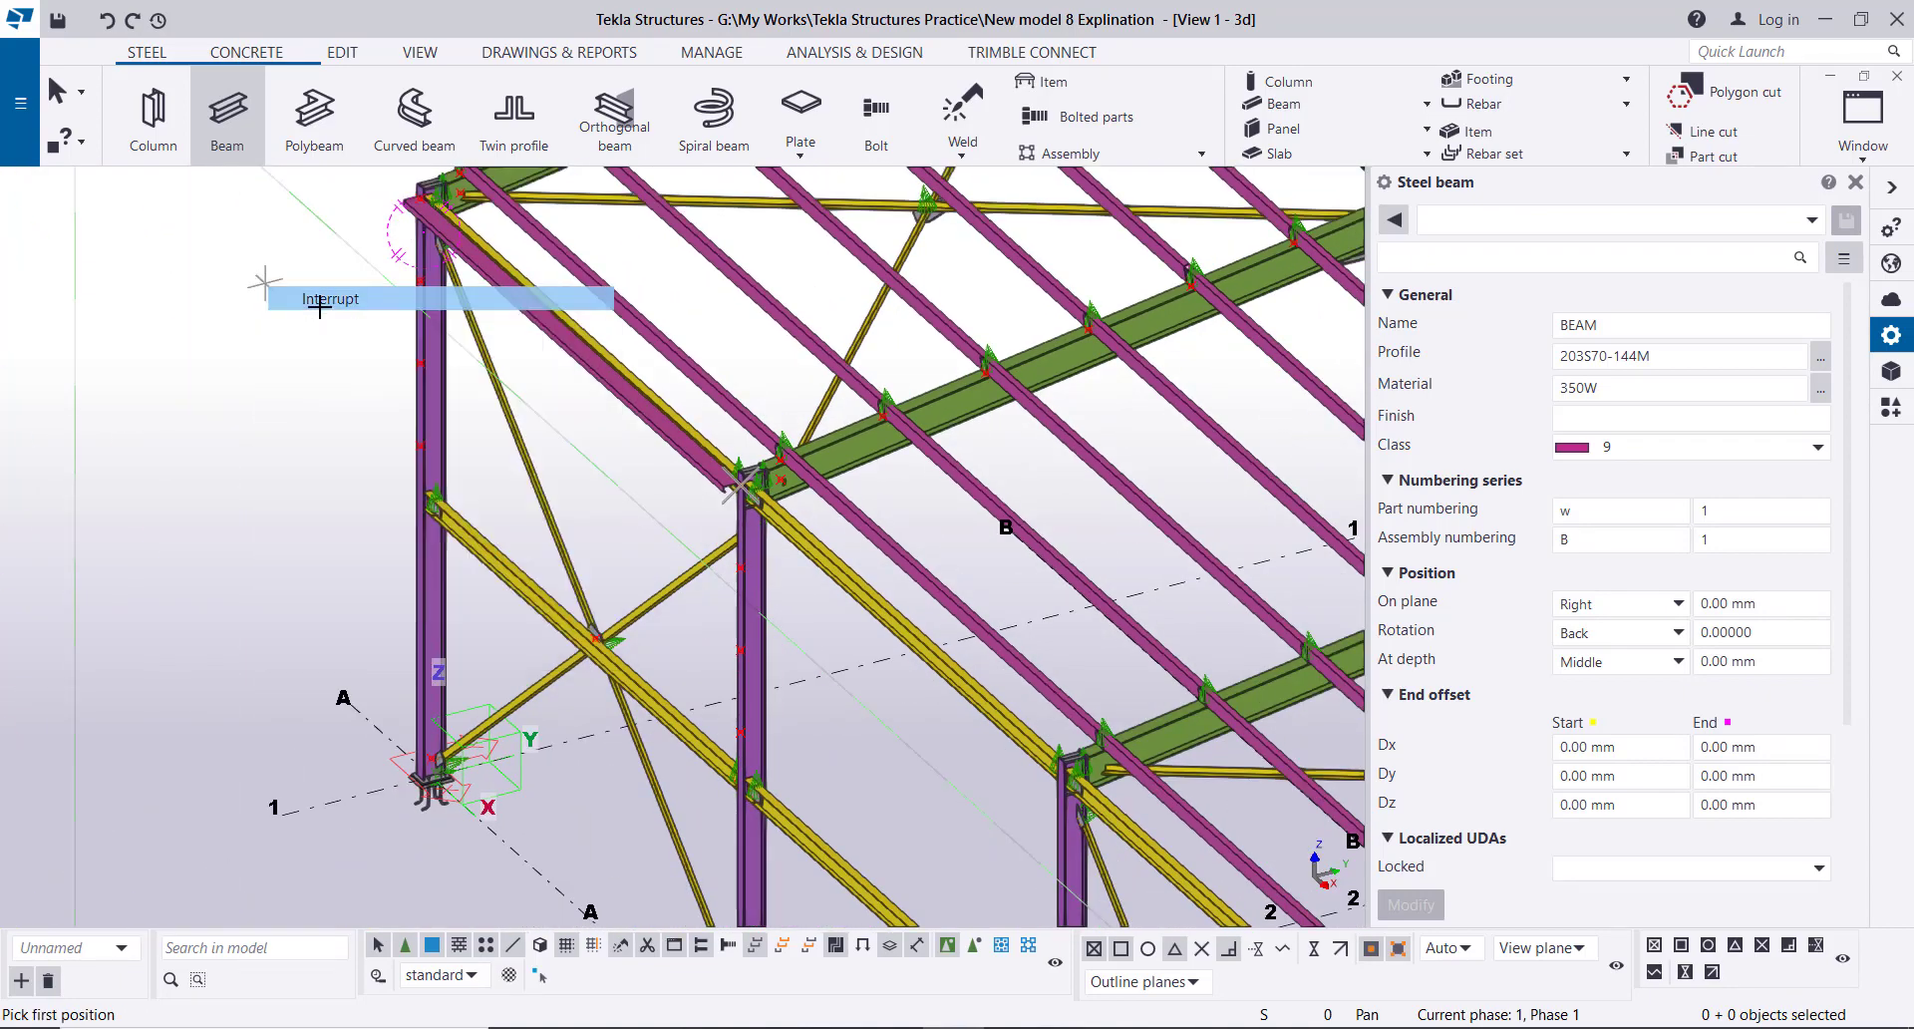
- Examine the new beam's end at the grid 1 column and the Cold rolled overlap connection on the nearest roof purlin
{"action": "scroll", "coordinate": [452, 188], "scroll_direction": "up", "scroll_amount": 5}
{"action": "middle_click_drag", "start_coordinate": [451, 188], "coordinate": [435, 271]}
{"action": "scroll", "coordinate": [414, 256], "scroll_direction": "up", "scroll_amount": 4}
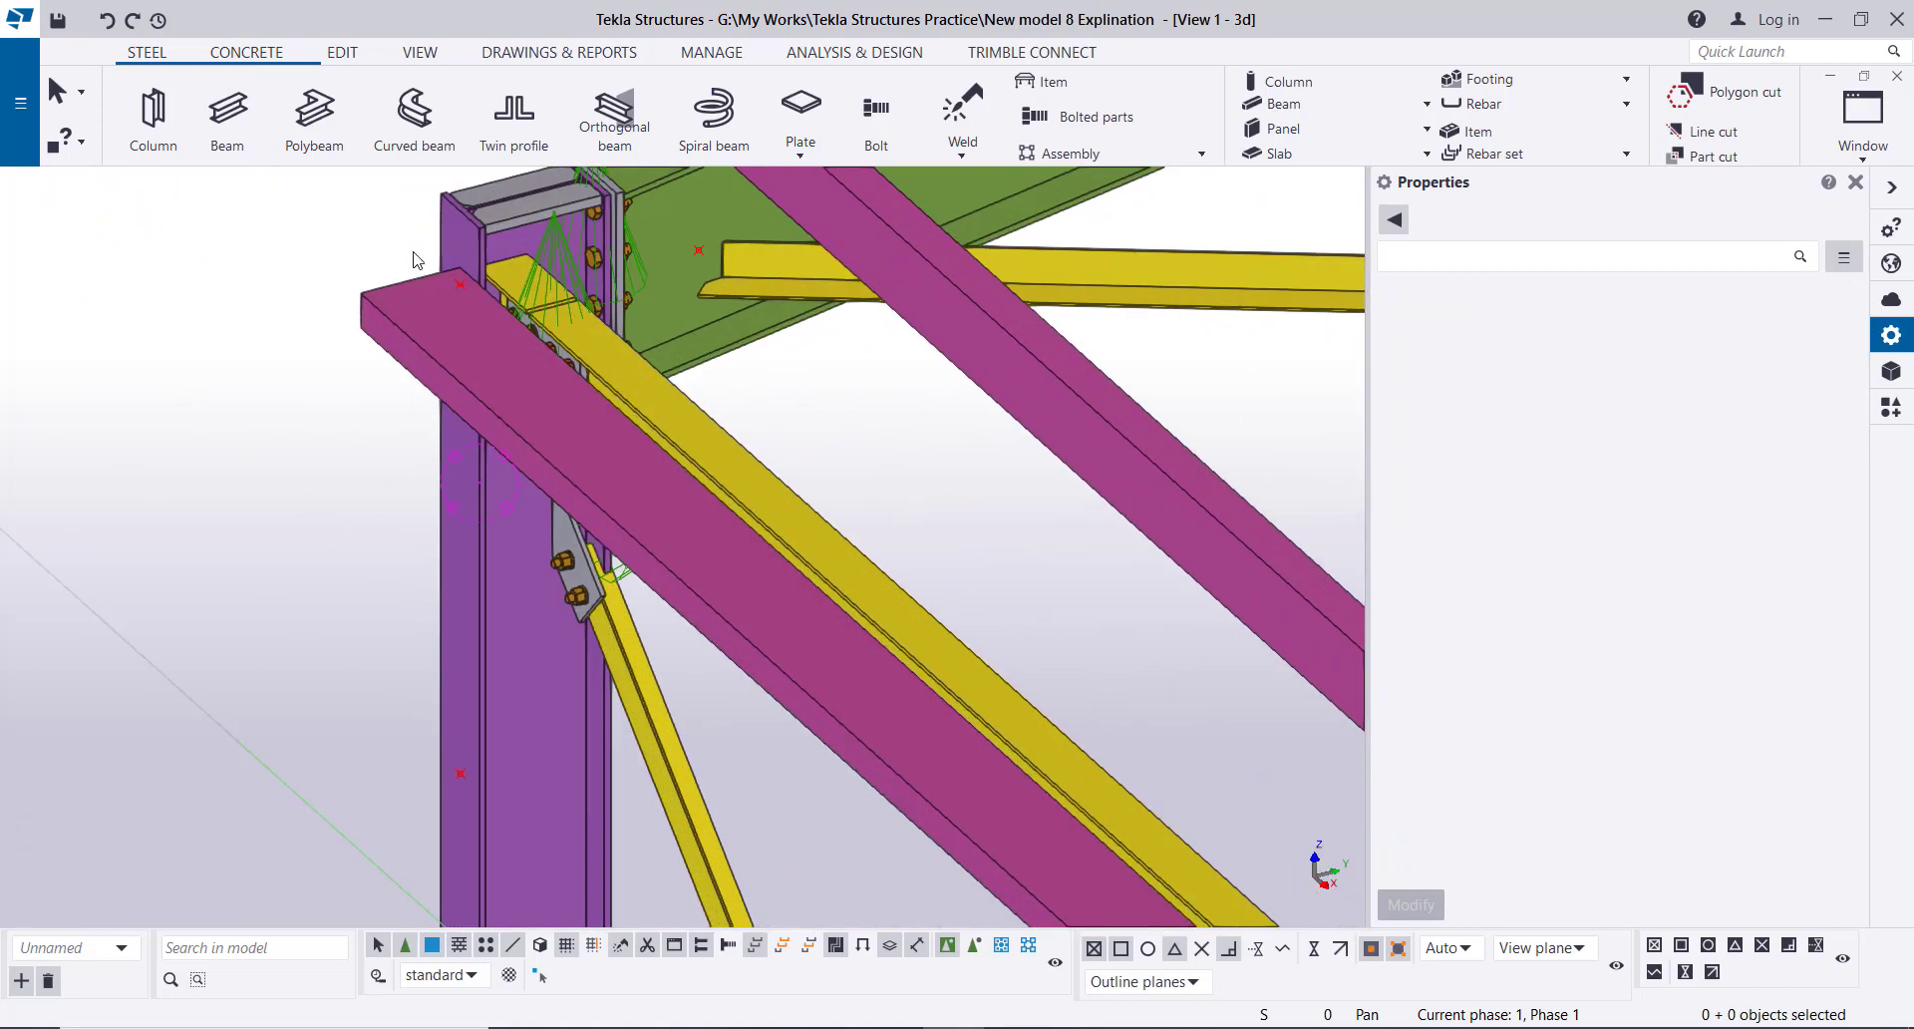
{"action": "scroll", "coordinate": [447, 272], "scroll_direction": "down", "scroll_amount": 2}
{"action": "scroll", "coordinate": [447, 271], "scroll_direction": "down", "scroll_amount": 6}
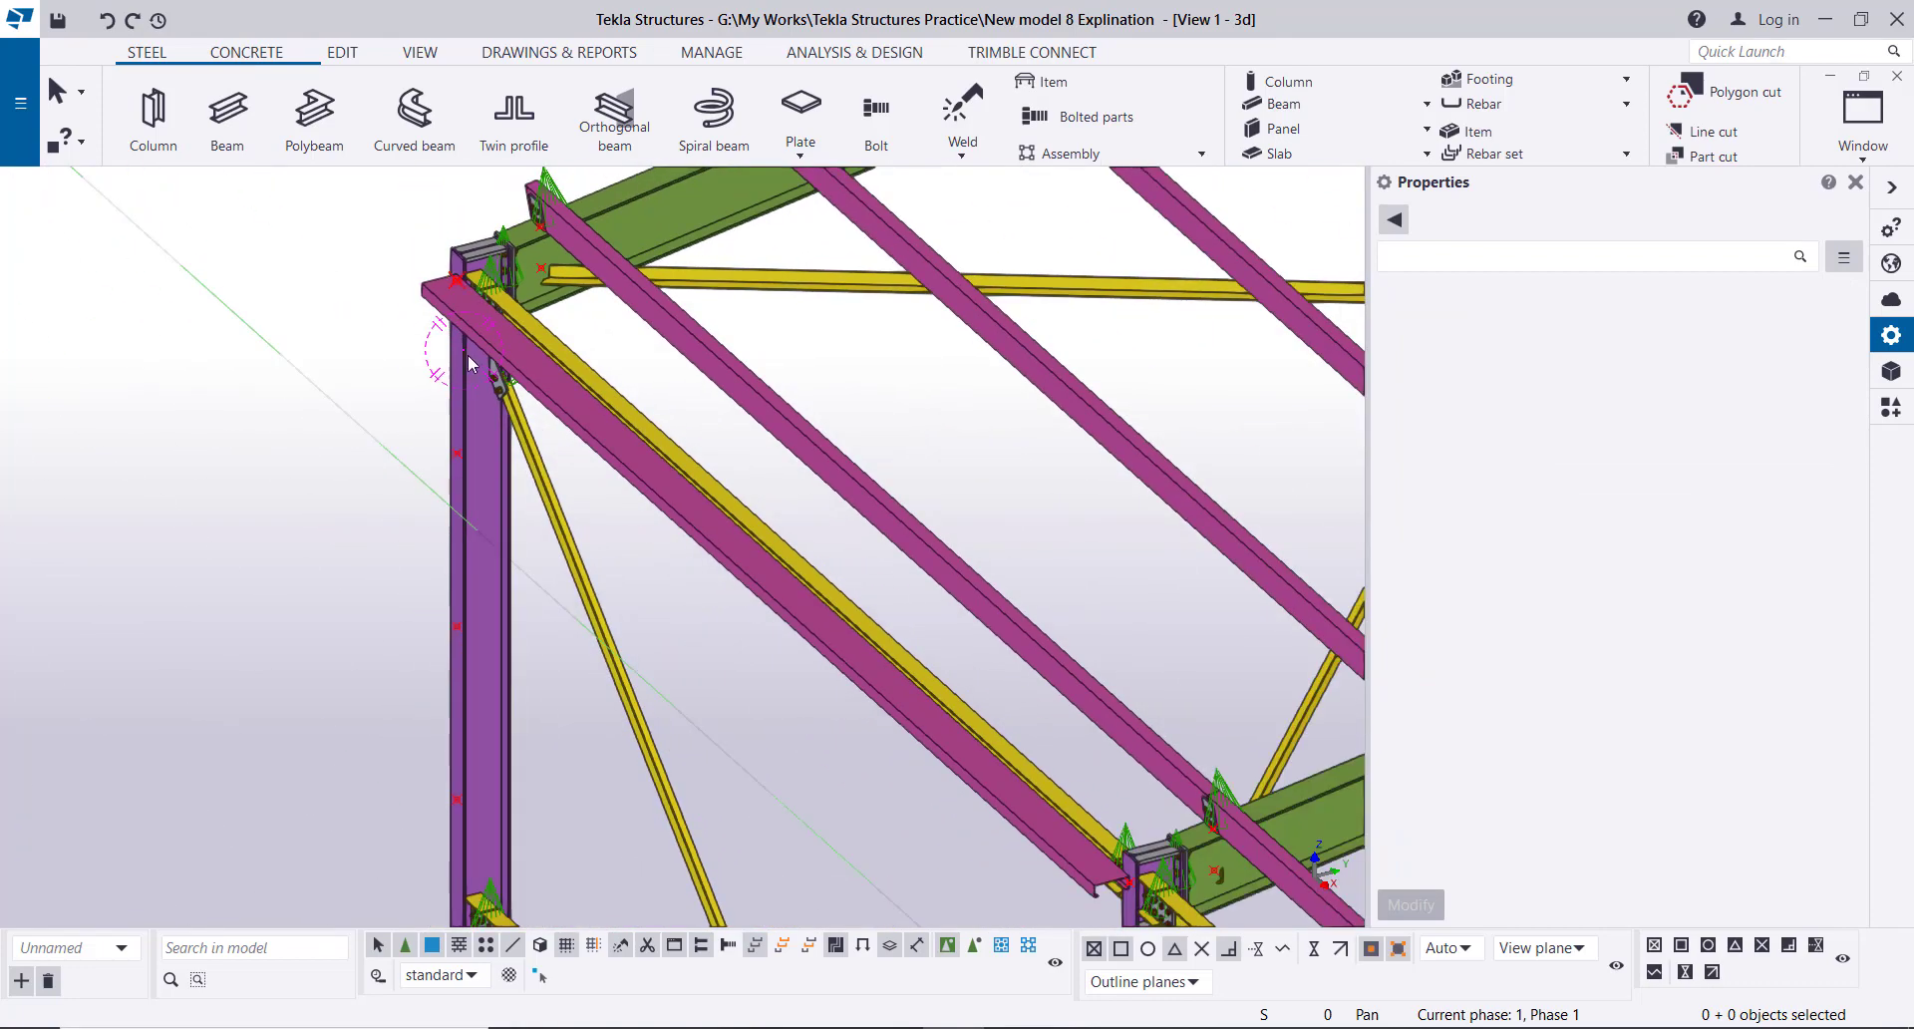
{"action": "scroll", "coordinate": [469, 355], "scroll_direction": "up", "scroll_amount": 2}
{"action": "scroll", "coordinate": [445, 296], "scroll_direction": "up", "scroll_amount": 2}
{"action": "scroll", "coordinate": [449, 299], "scroll_direction": "down", "scroll_amount": 4}
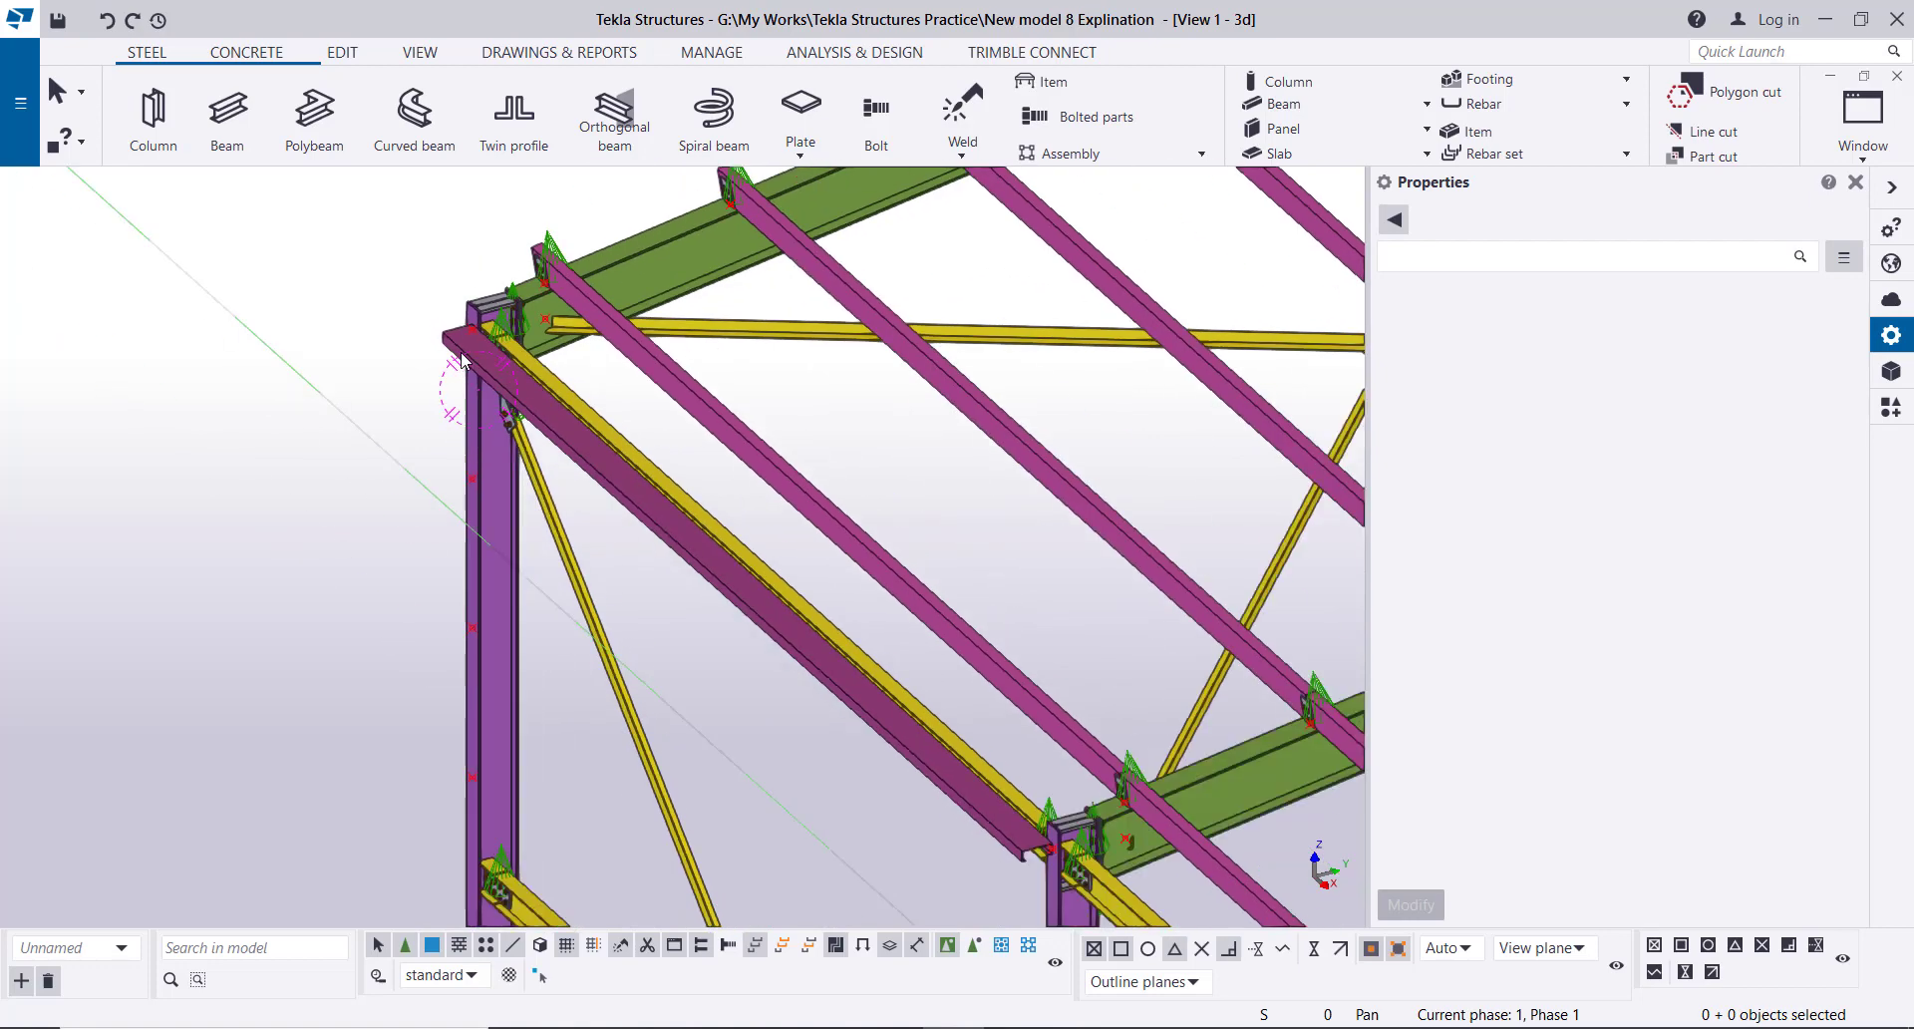
{"action": "scroll", "coordinate": [517, 297], "scroll_direction": "up", "scroll_amount": 4}
{"action": "scroll", "coordinate": [523, 289], "scroll_direction": "up", "scroll_amount": 4}
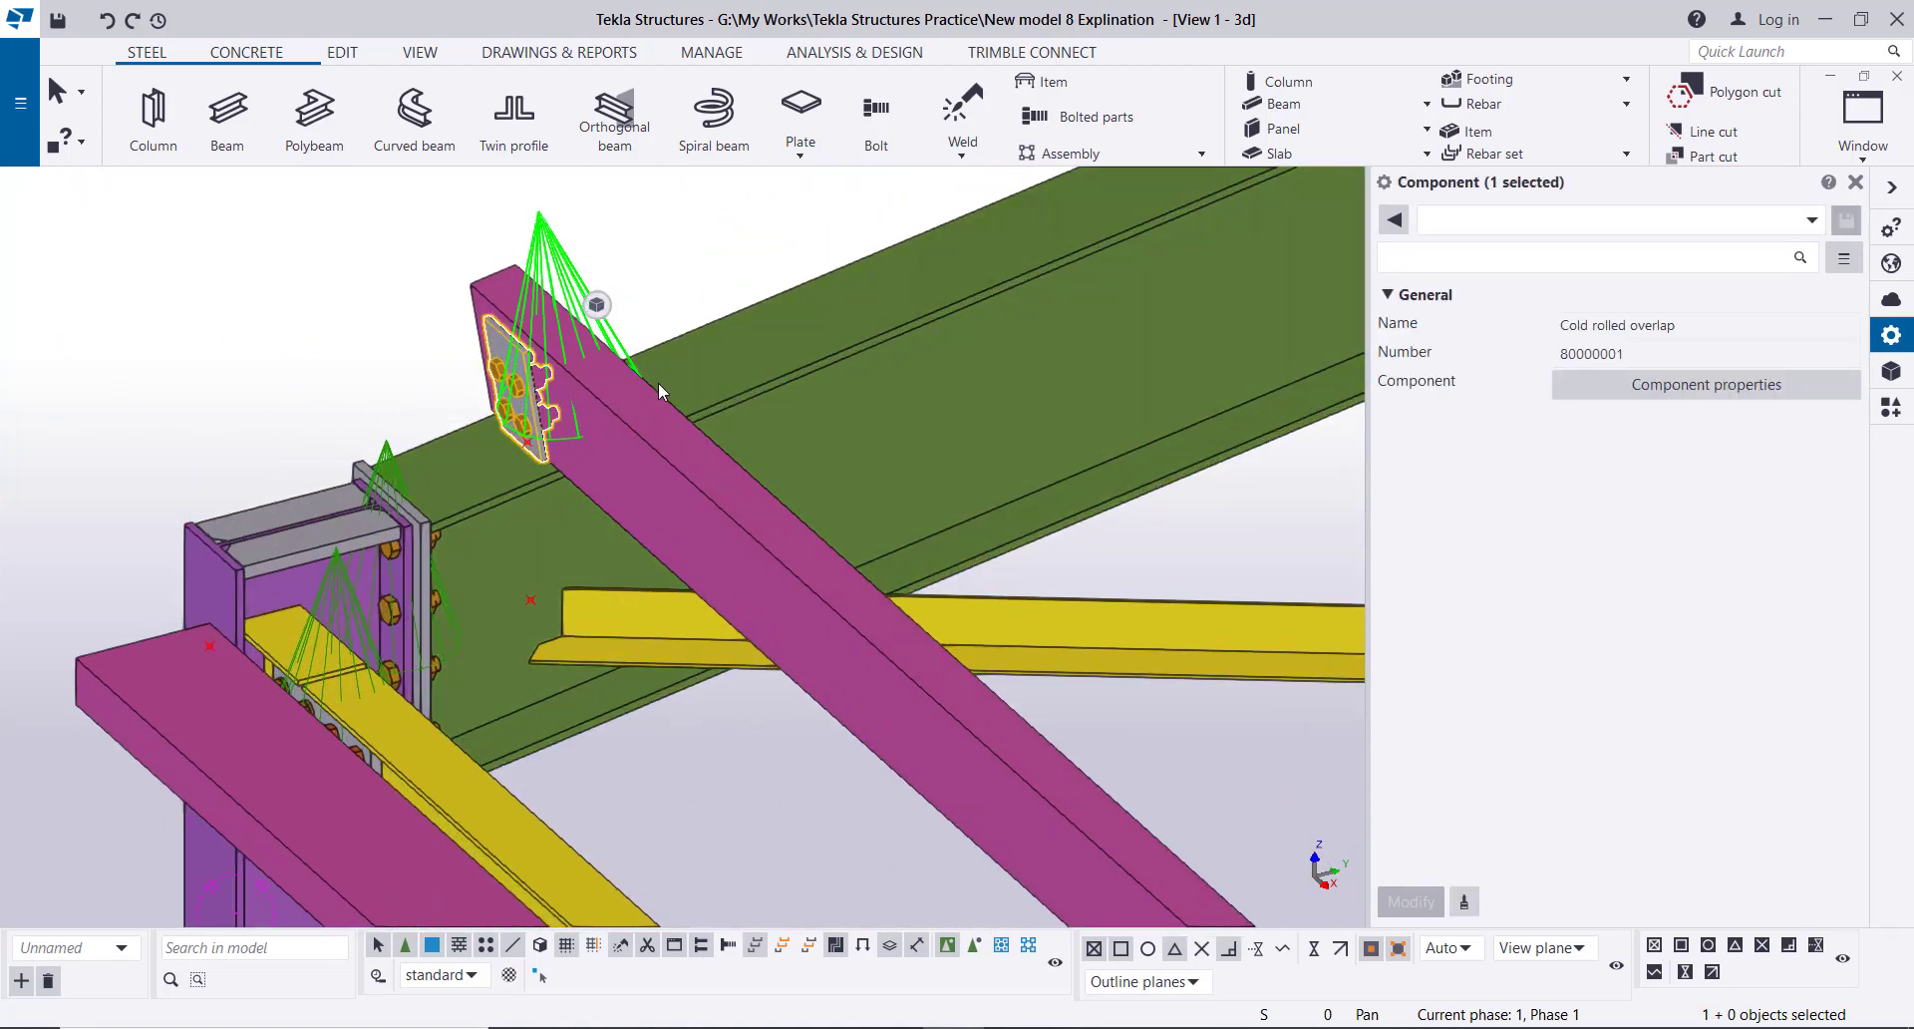
{"action": "scroll", "coordinate": [488, 359], "scroll_direction": "down", "scroll_amount": 3}
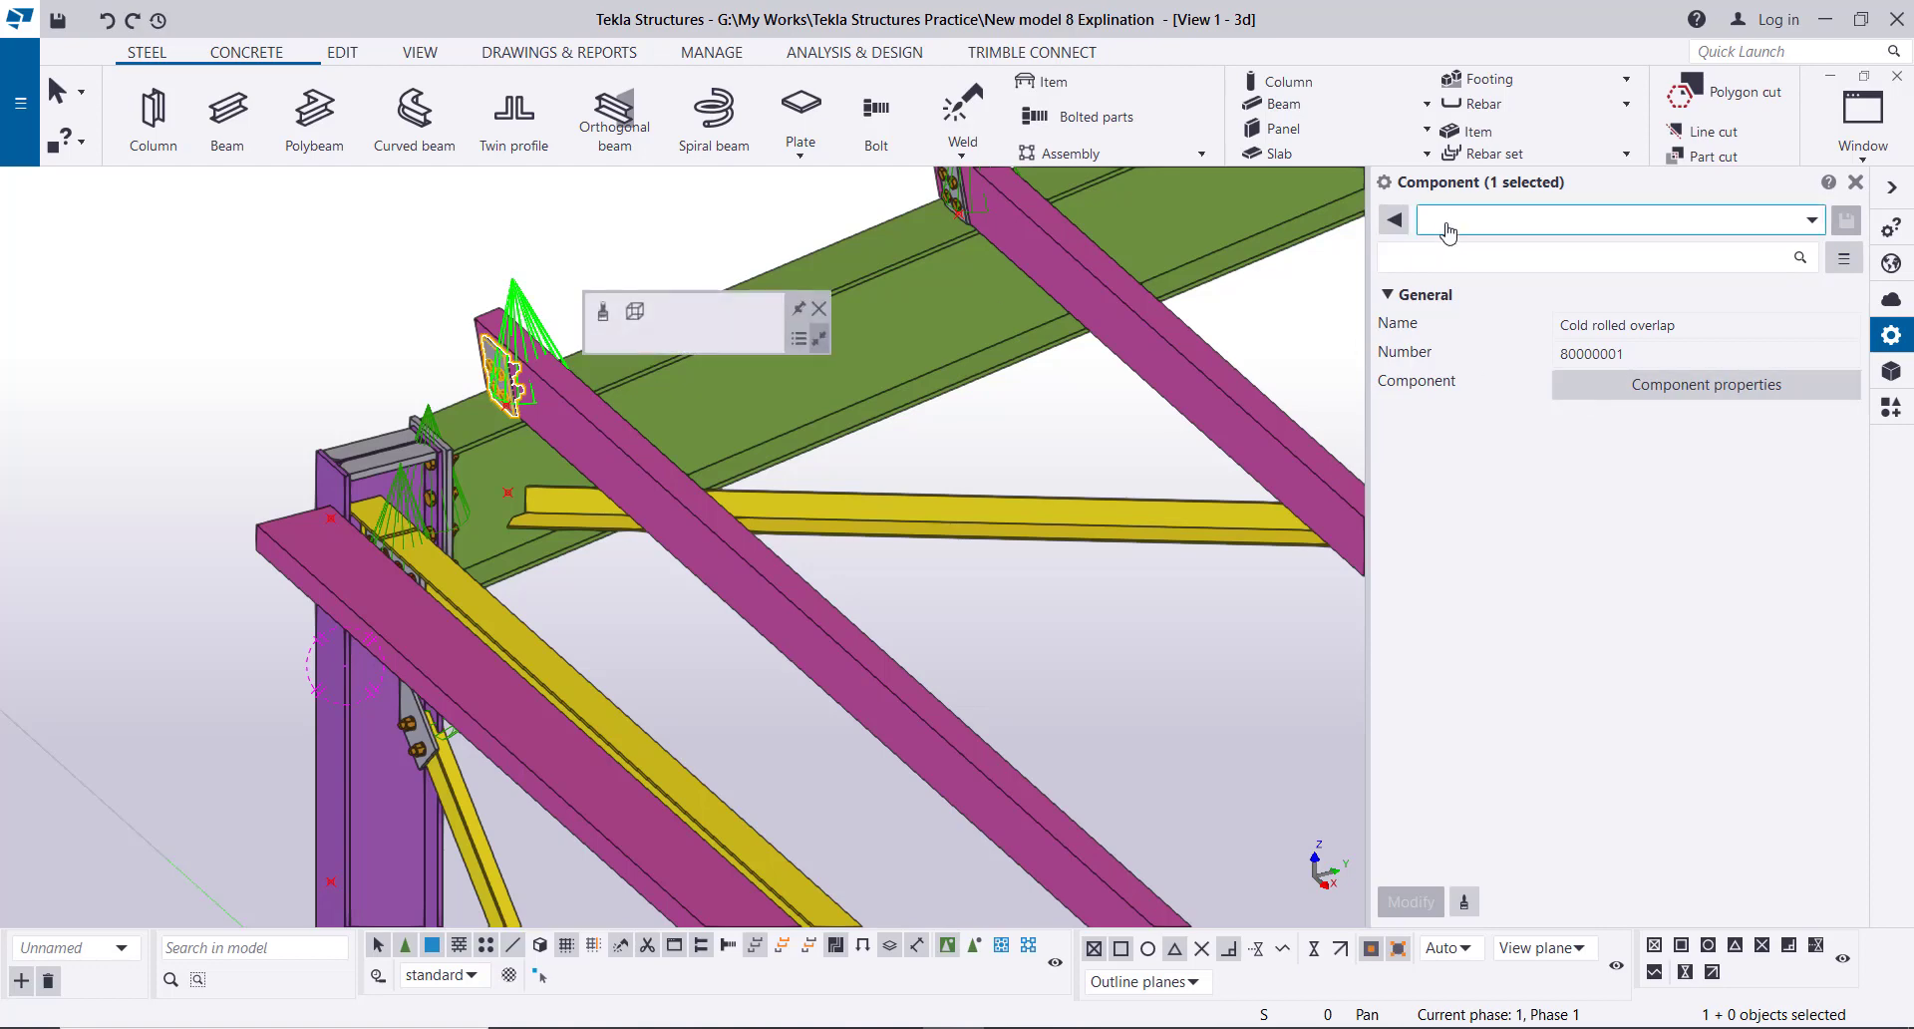
- Connect the end of the upper side-wall beam to the grid 1 column on line A using the Cold rolled overlap component
{"action": "left_click", "coordinate": [1888, 413]}
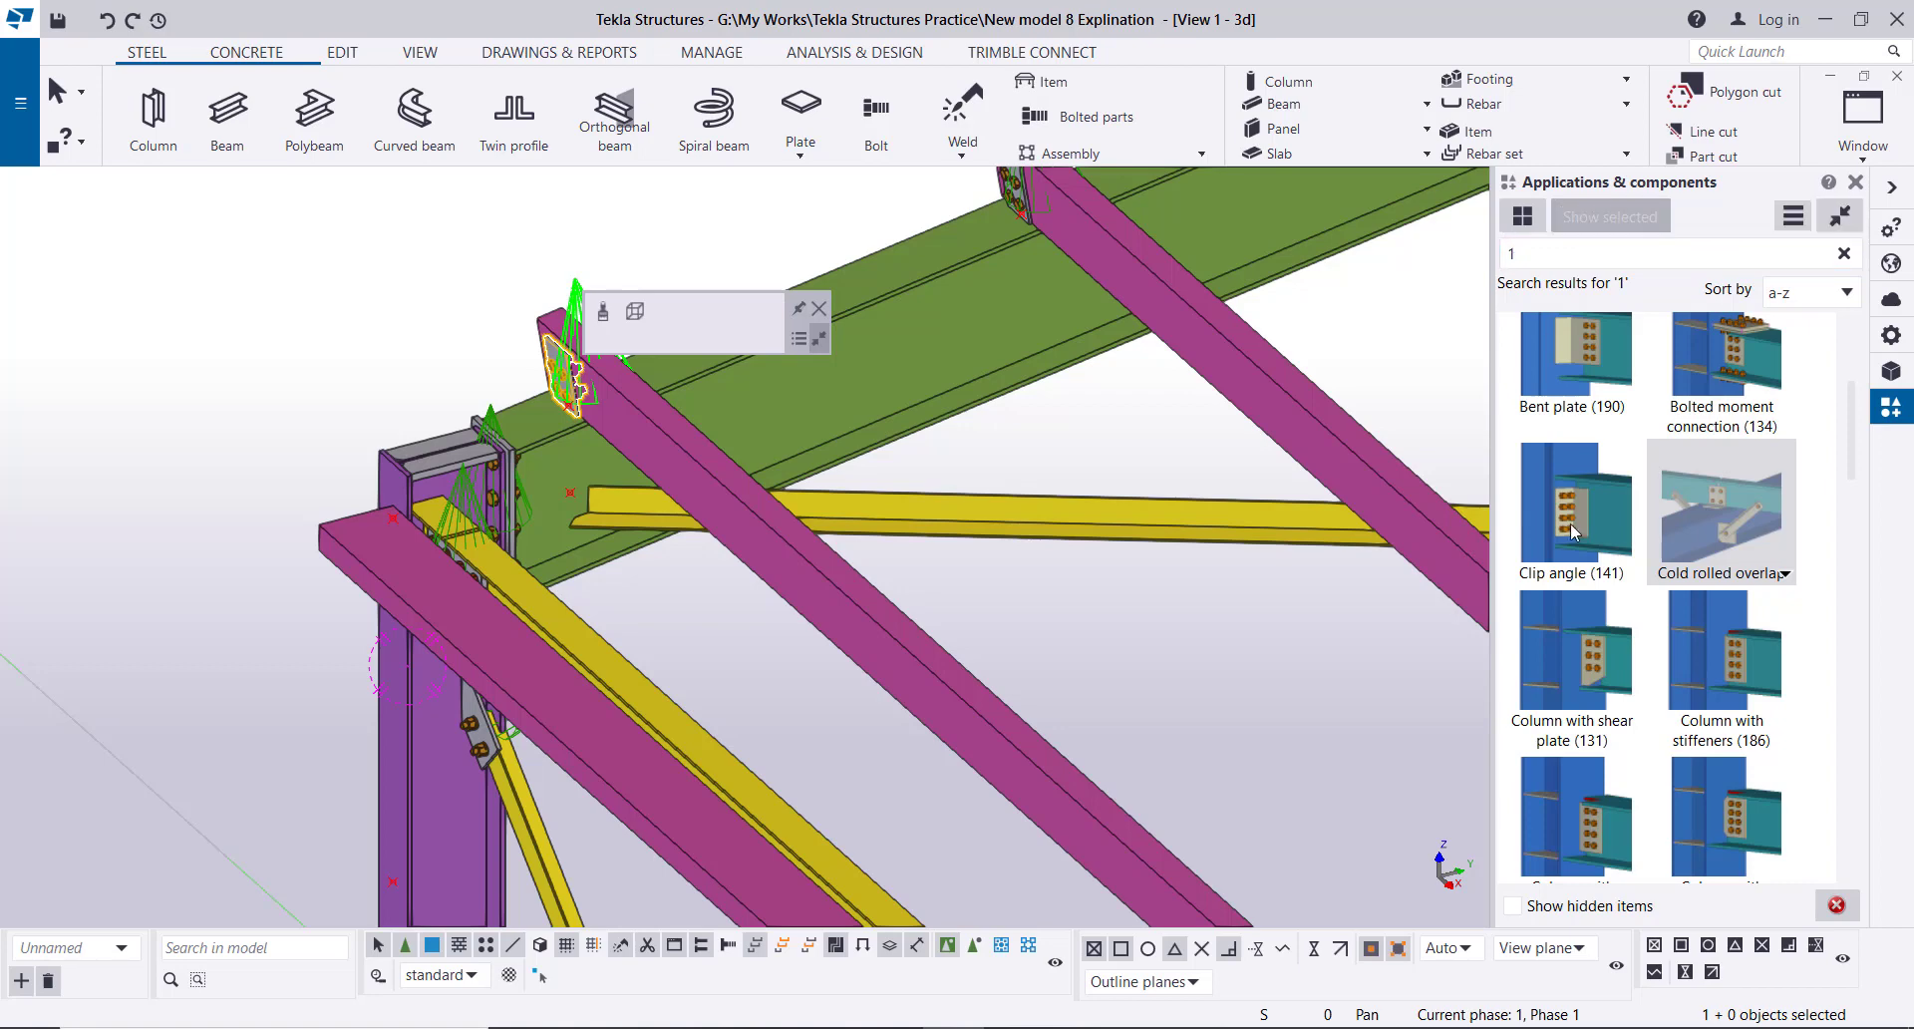
{"action": "left_click", "coordinate": [1703, 504]}
{"action": "scroll", "coordinate": [482, 409], "scroll_direction": "up", "scroll_amount": 5}
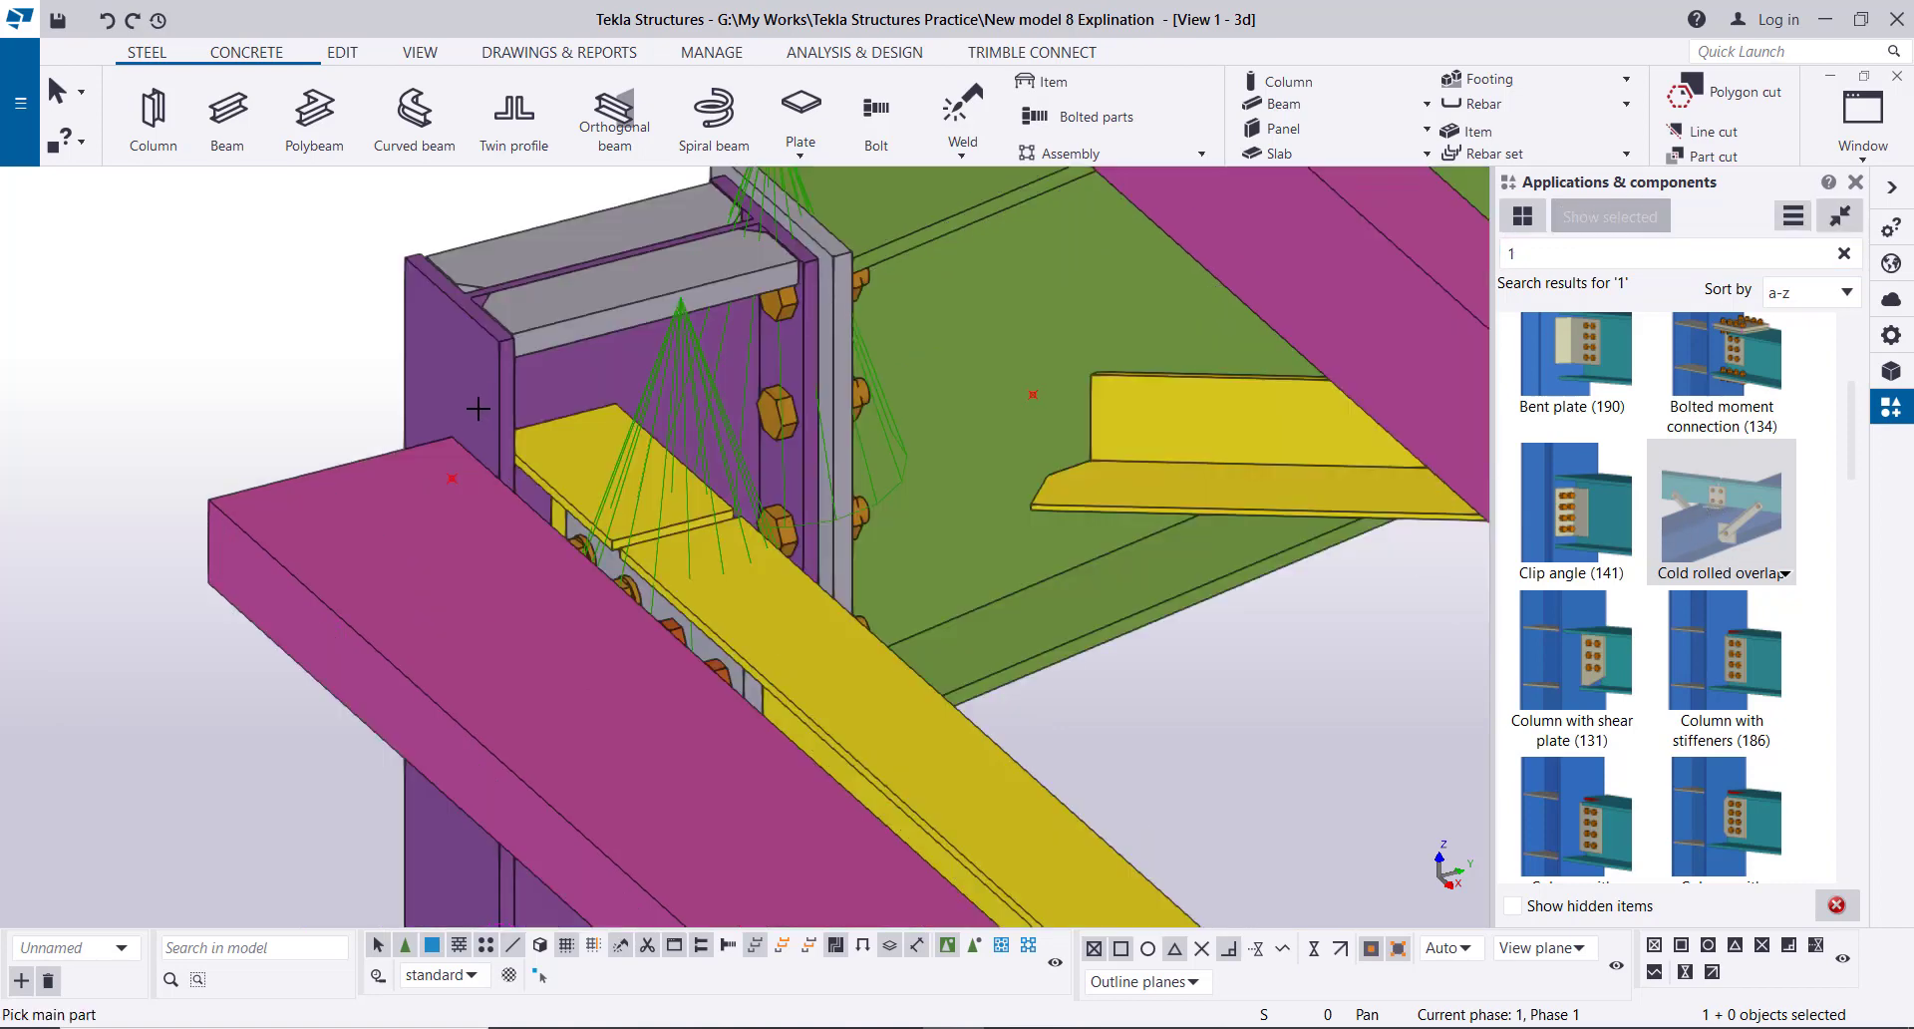
{"action": "left_click", "coordinate": [478, 409]}
{"action": "left_click", "coordinate": [348, 465]}
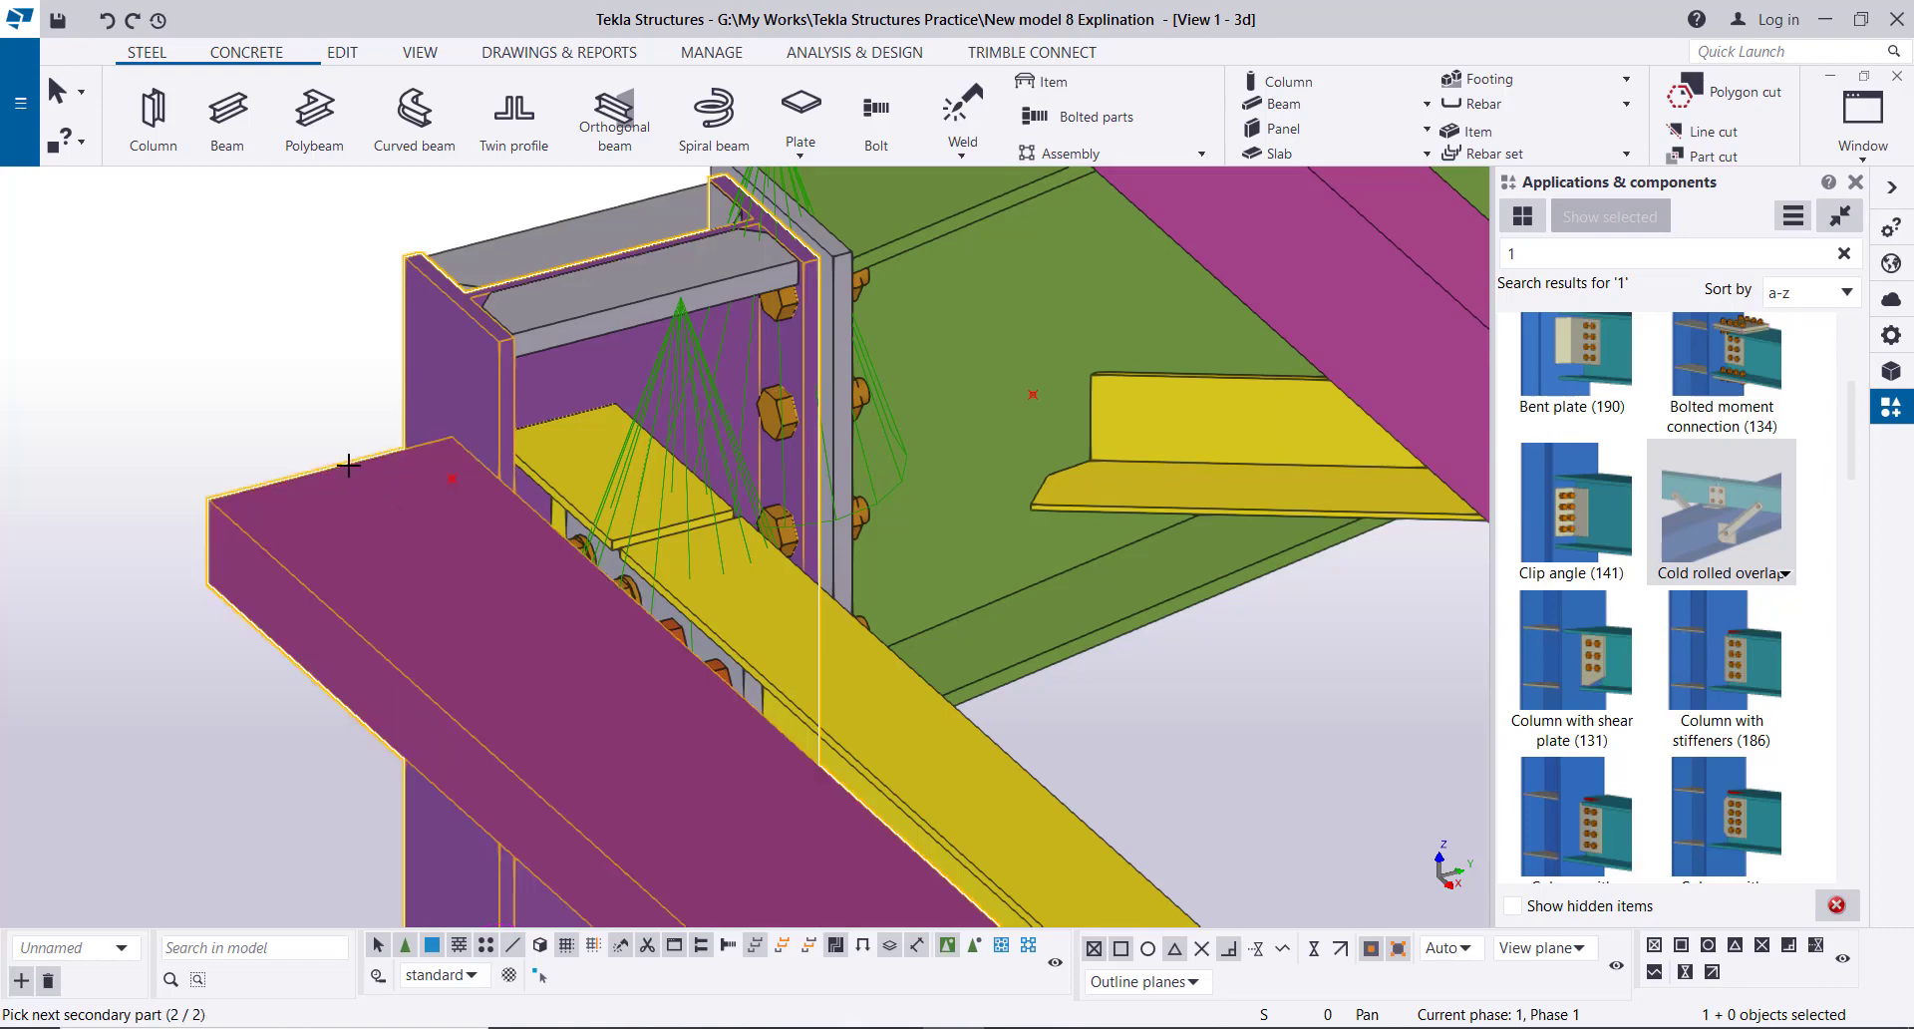
{"action": "middle_click", "coordinate": [266, 326]}
- Examine the new cleat plate and bolts at the grid 1 column from several angles, and end the connection command
{"action": "scroll", "coordinate": [266, 326], "scroll_direction": "down", "scroll_amount": 5}
{"action": "scroll", "coordinate": [295, 350], "scroll_direction": "up", "scroll_amount": 5}
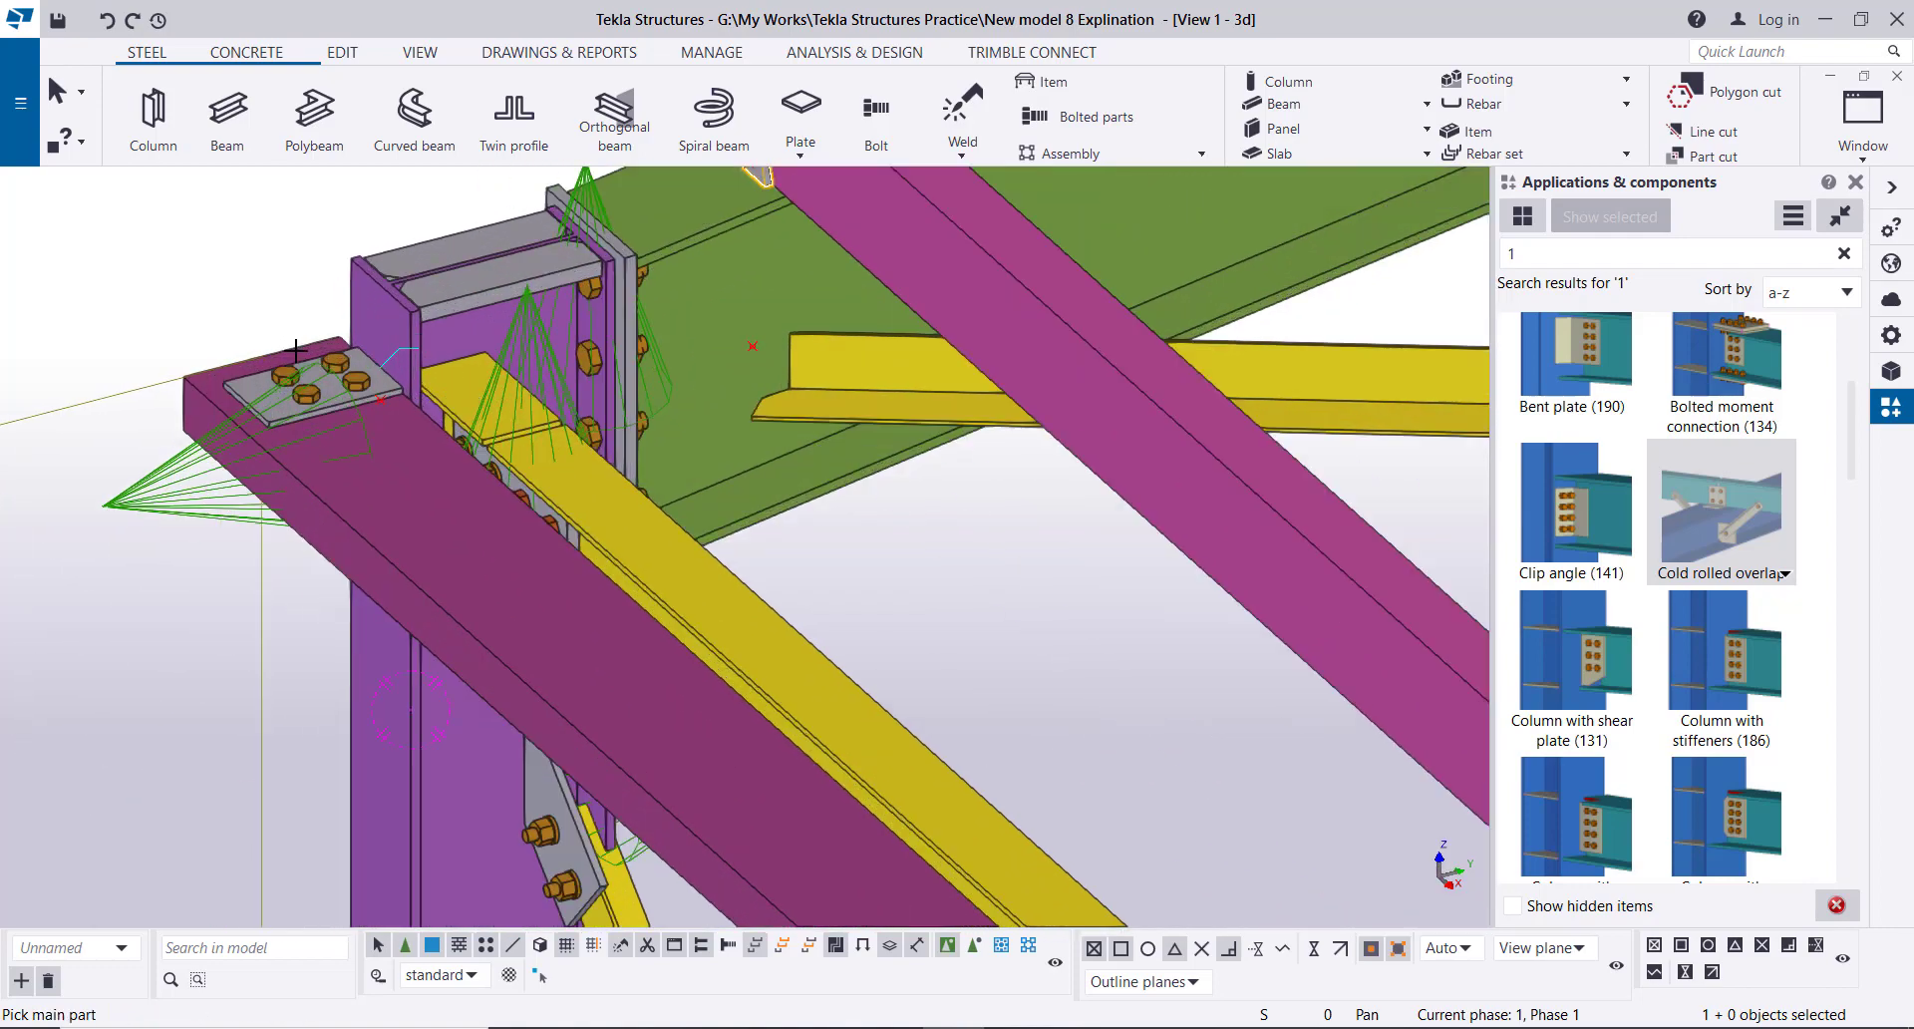
{"action": "scroll", "coordinate": [295, 350], "scroll_direction": "up", "scroll_amount": 5}
{"action": "scroll", "coordinate": [562, 359], "scroll_direction": "down", "scroll_amount": 5}
{"action": "scroll", "coordinate": [443, 383], "scroll_direction": "up", "scroll_amount": 2}
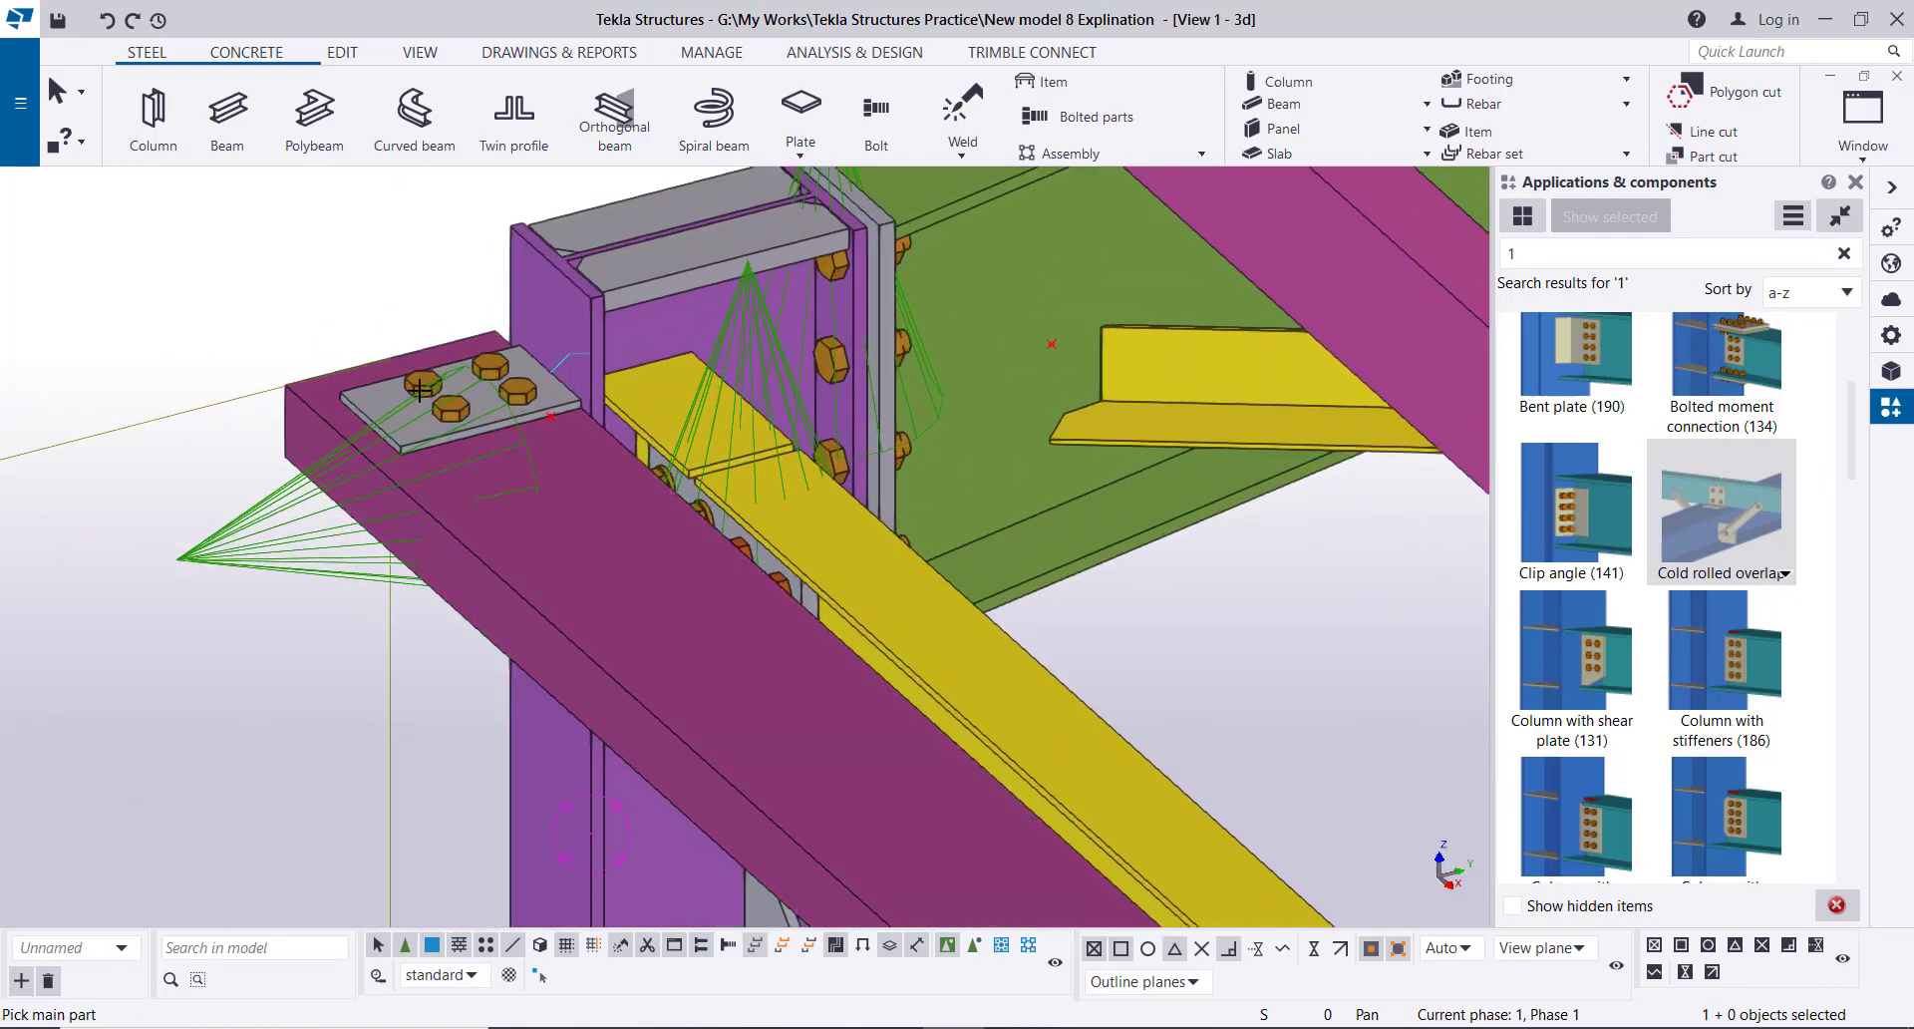
{"action": "middle_click_drag", "start_coordinate": [419, 391], "coordinate": [500, 348], "text": "ctrl"}
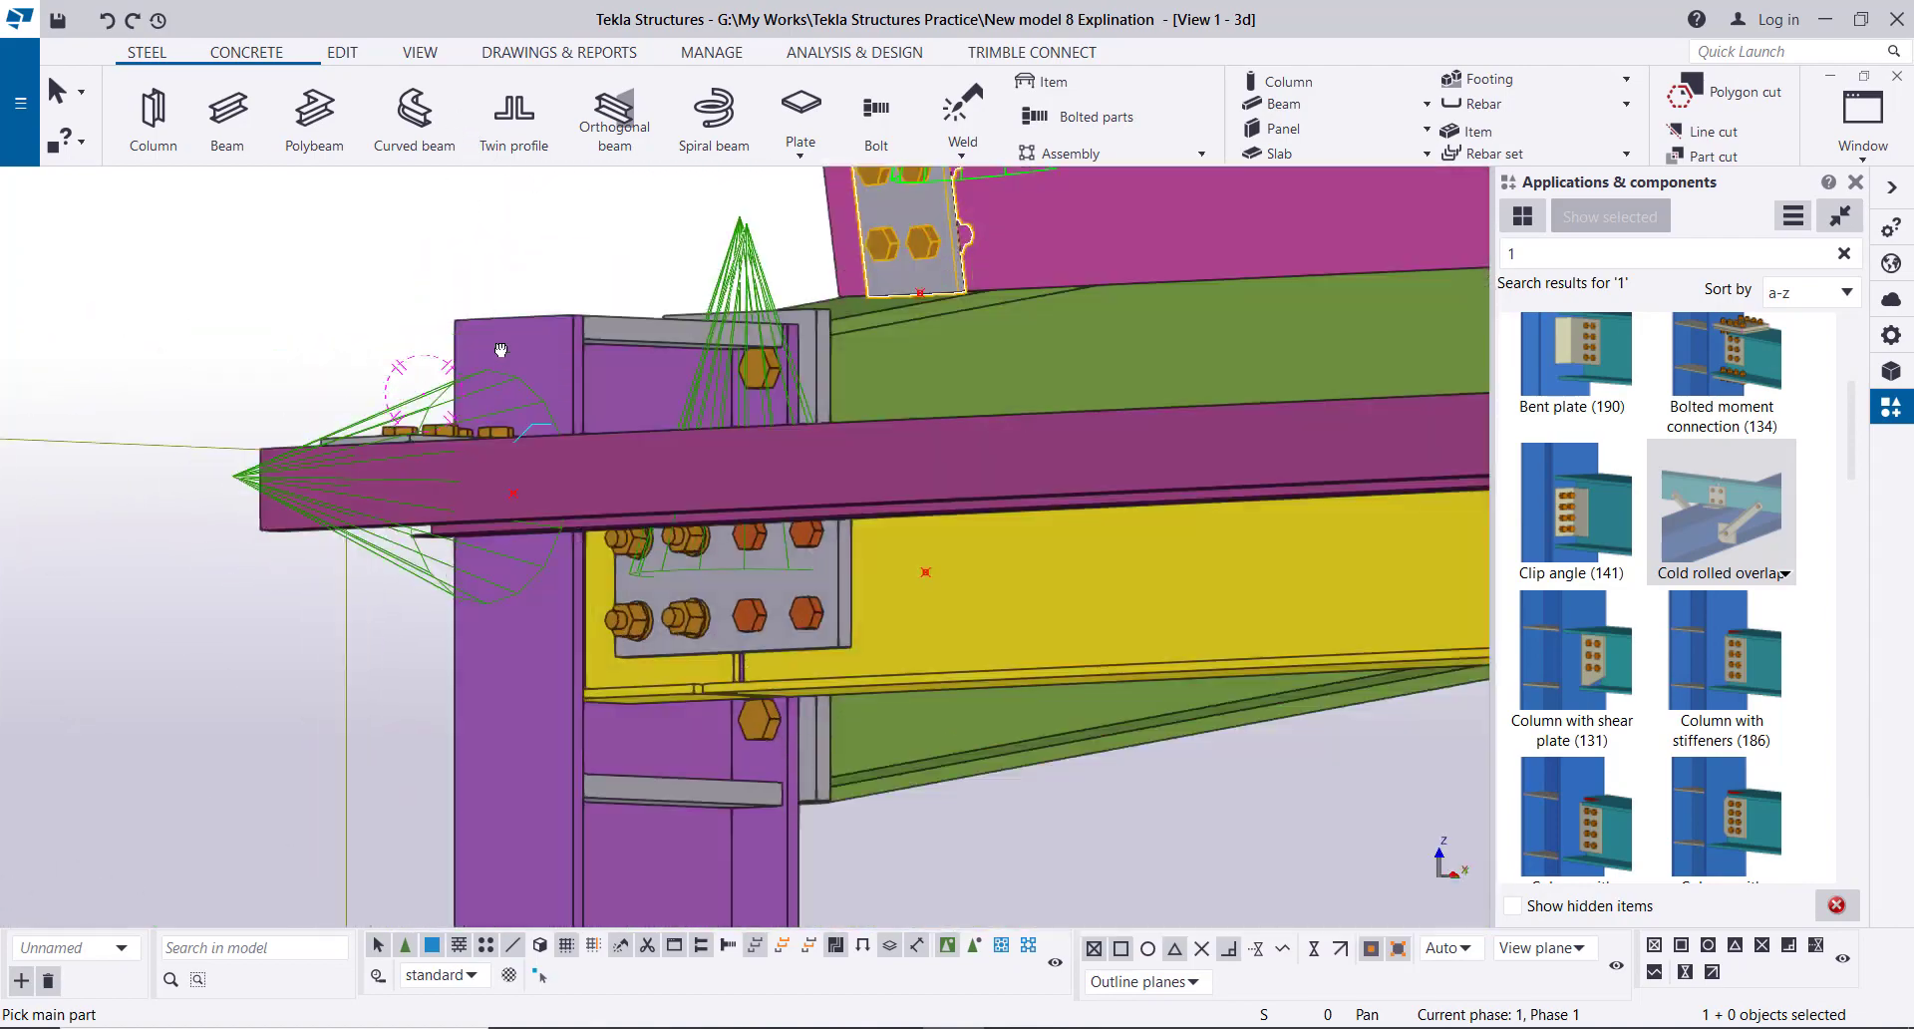
{"action": "scroll", "coordinate": [538, 389], "scroll_direction": "down", "scroll_amount": 10}
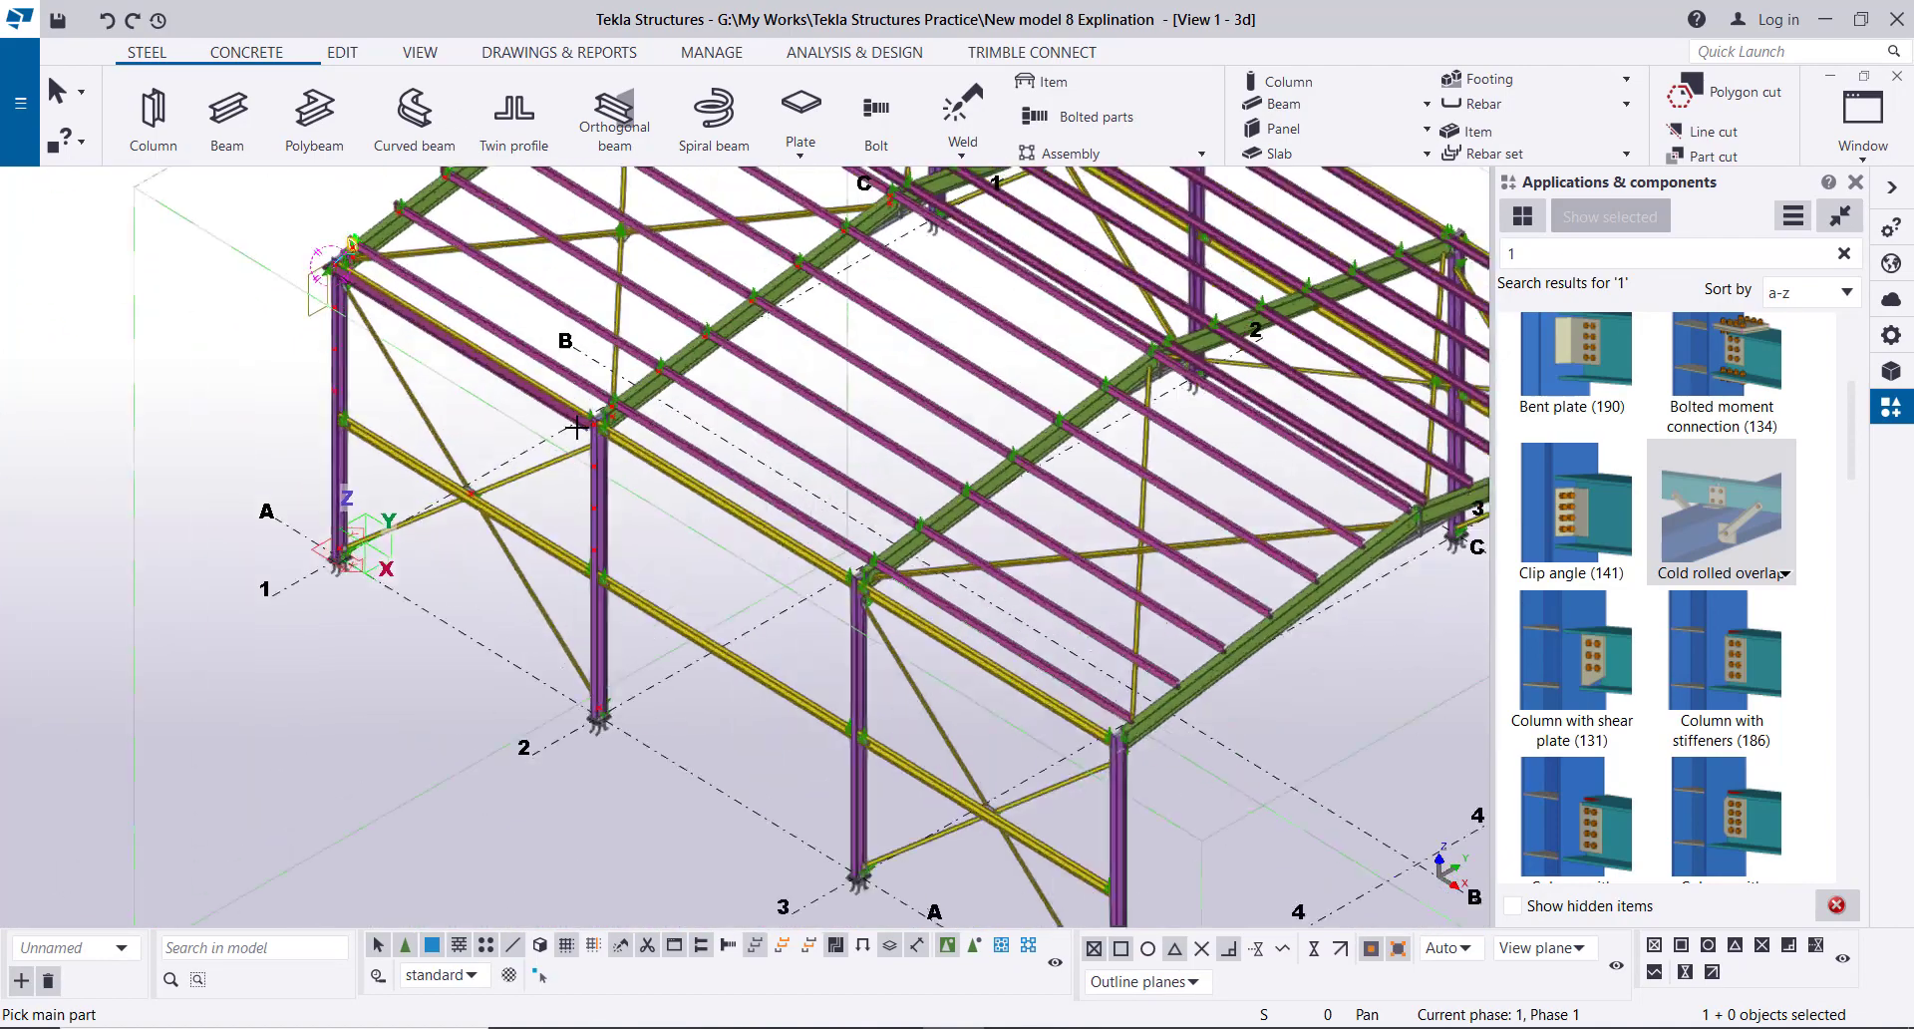
{"action": "scroll", "coordinate": [576, 427], "scroll_direction": "up", "scroll_amount": 5}
{"action": "scroll", "coordinate": [727, 457], "scroll_direction": "down", "scroll_amount": 4}
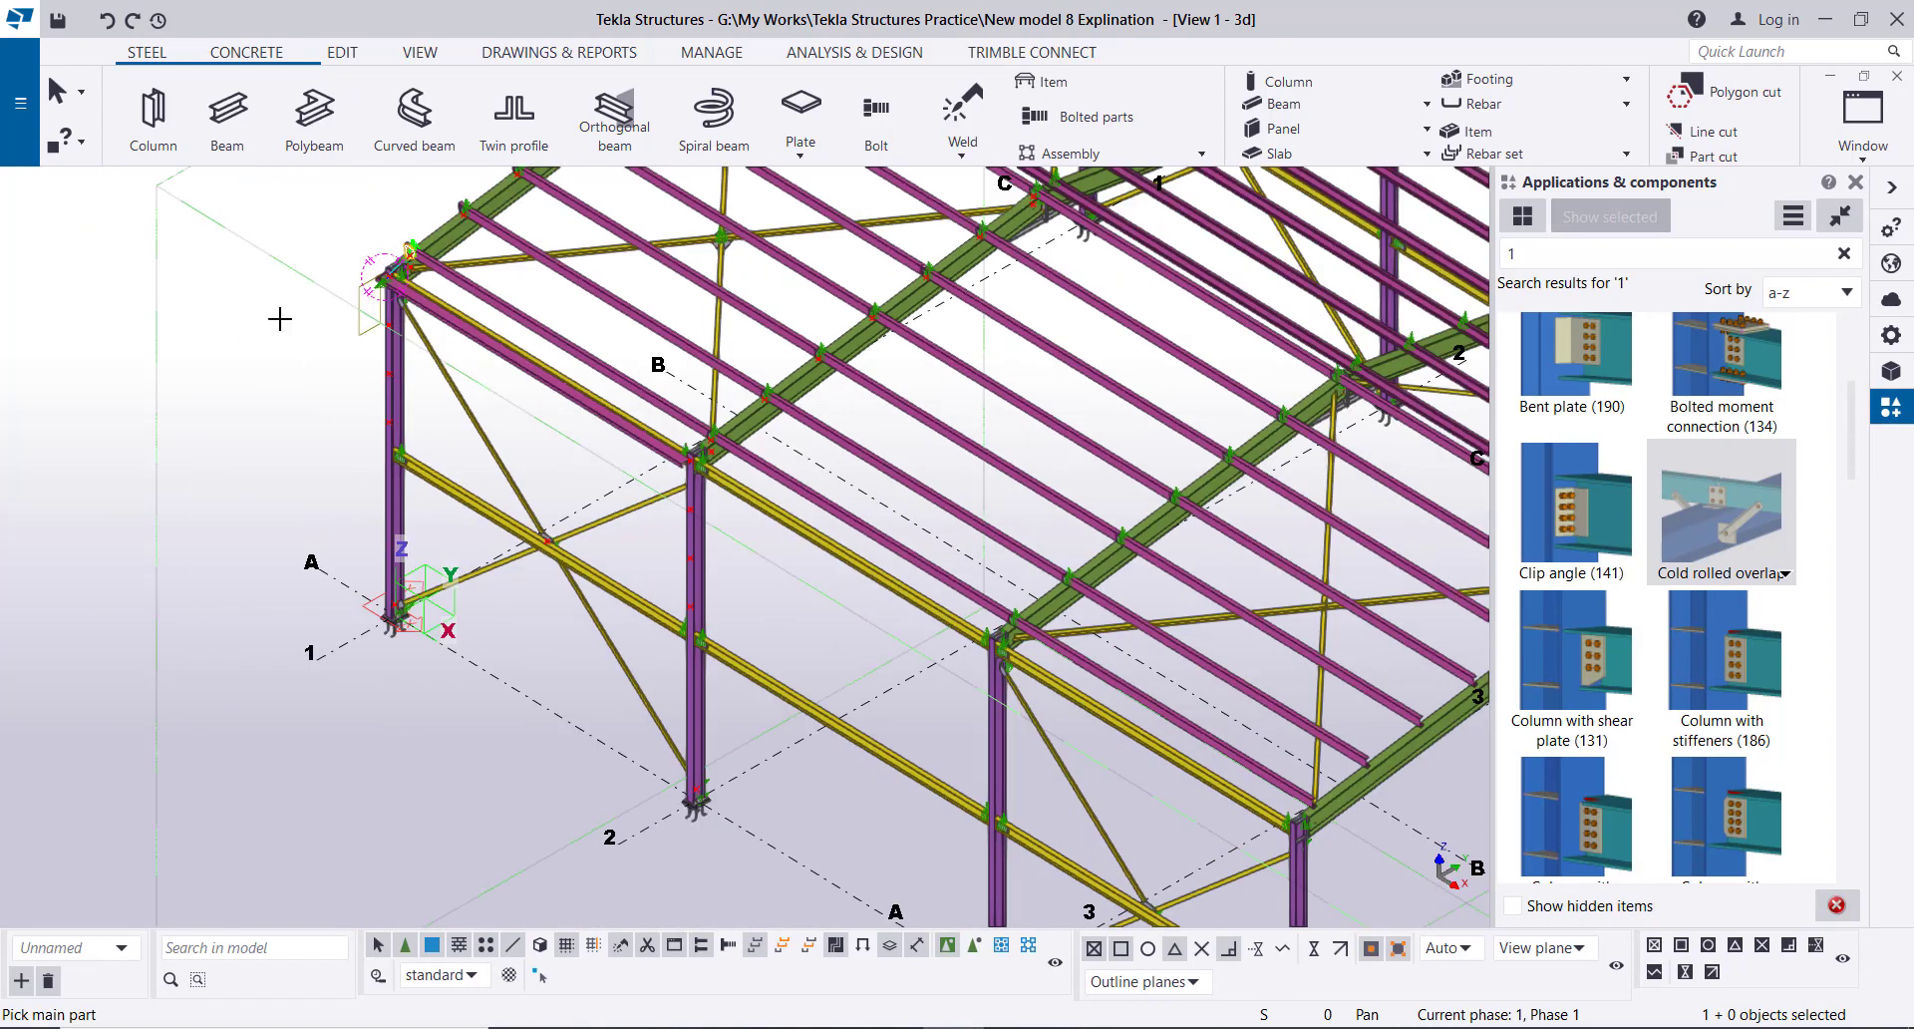
{"action": "right_click", "coordinate": [112, 257]}
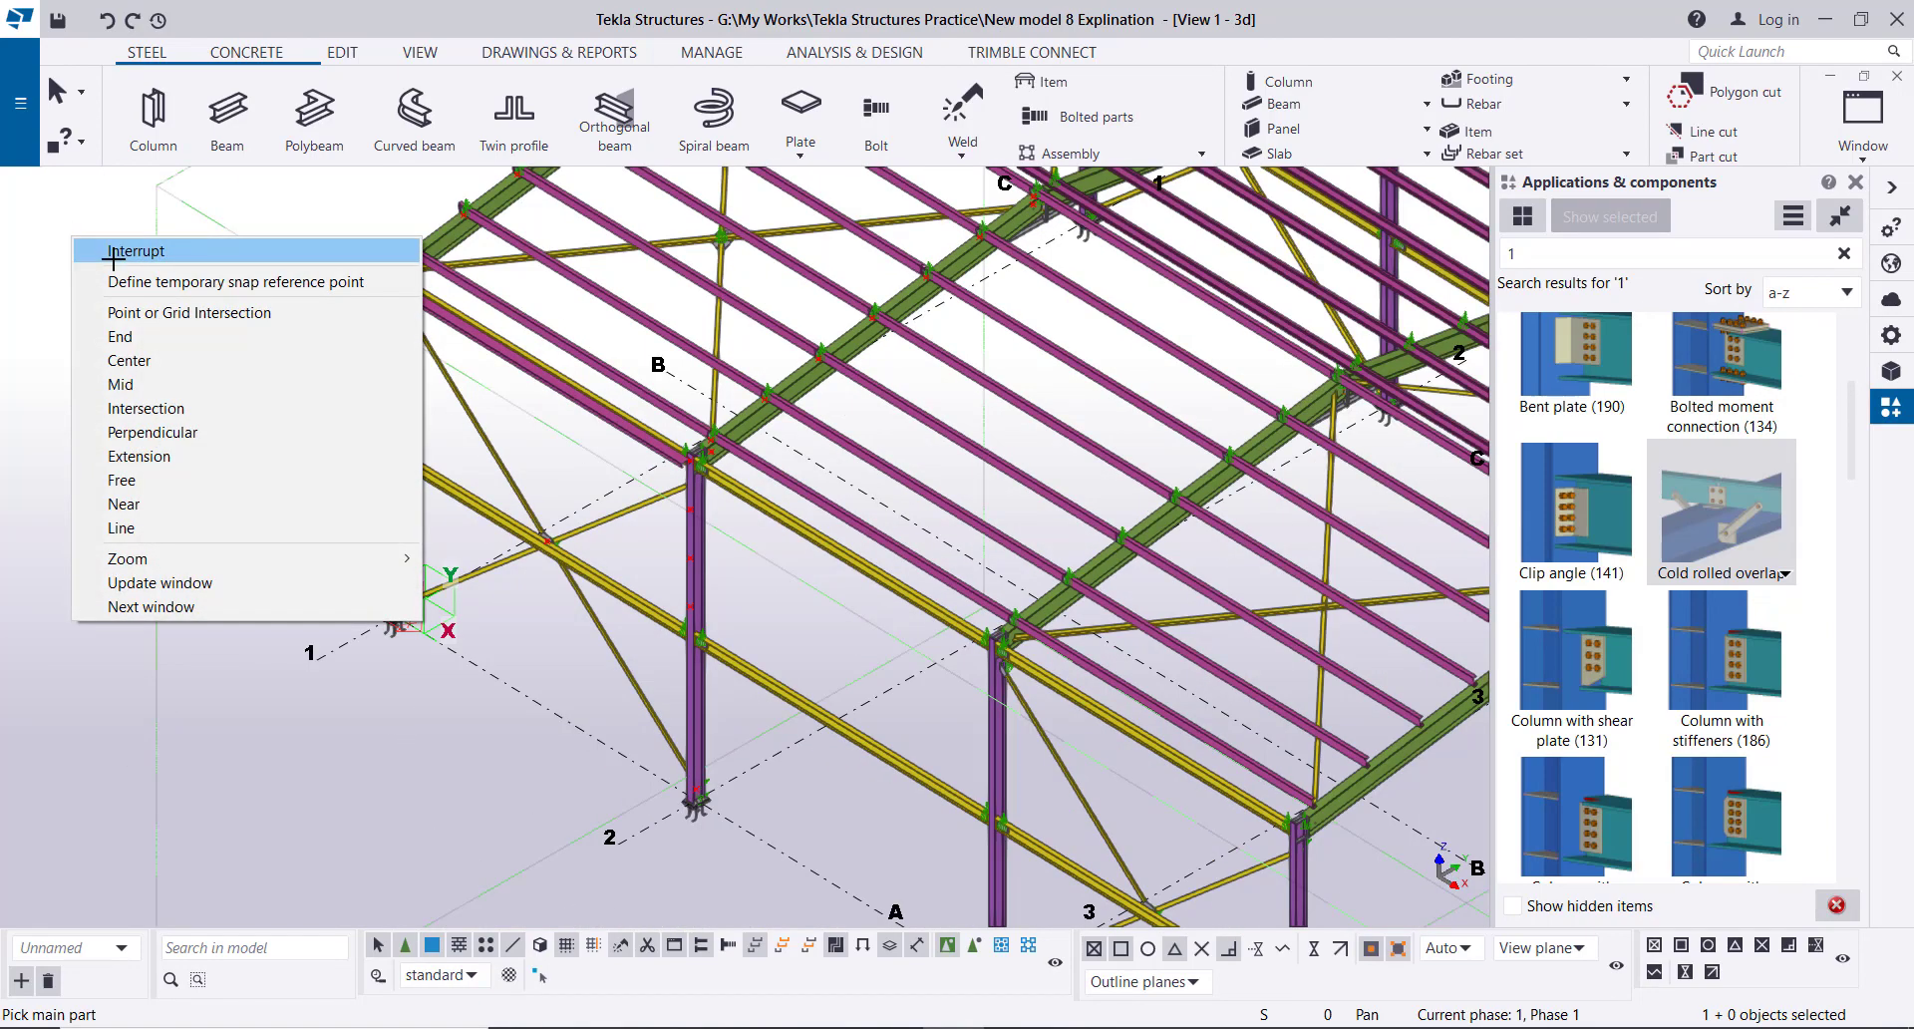
{"action": "left_click", "coordinate": [112, 247]}
- Copy the upper side-wall beam along line A from grid 1 to grid 2, placing it in the bay between grids 2 and 3
{"action": "scroll", "coordinate": [344, 251], "scroll_direction": "up", "scroll_amount": 4}
{"action": "scroll", "coordinate": [511, 337], "scroll_direction": "up", "scroll_amount": 3}
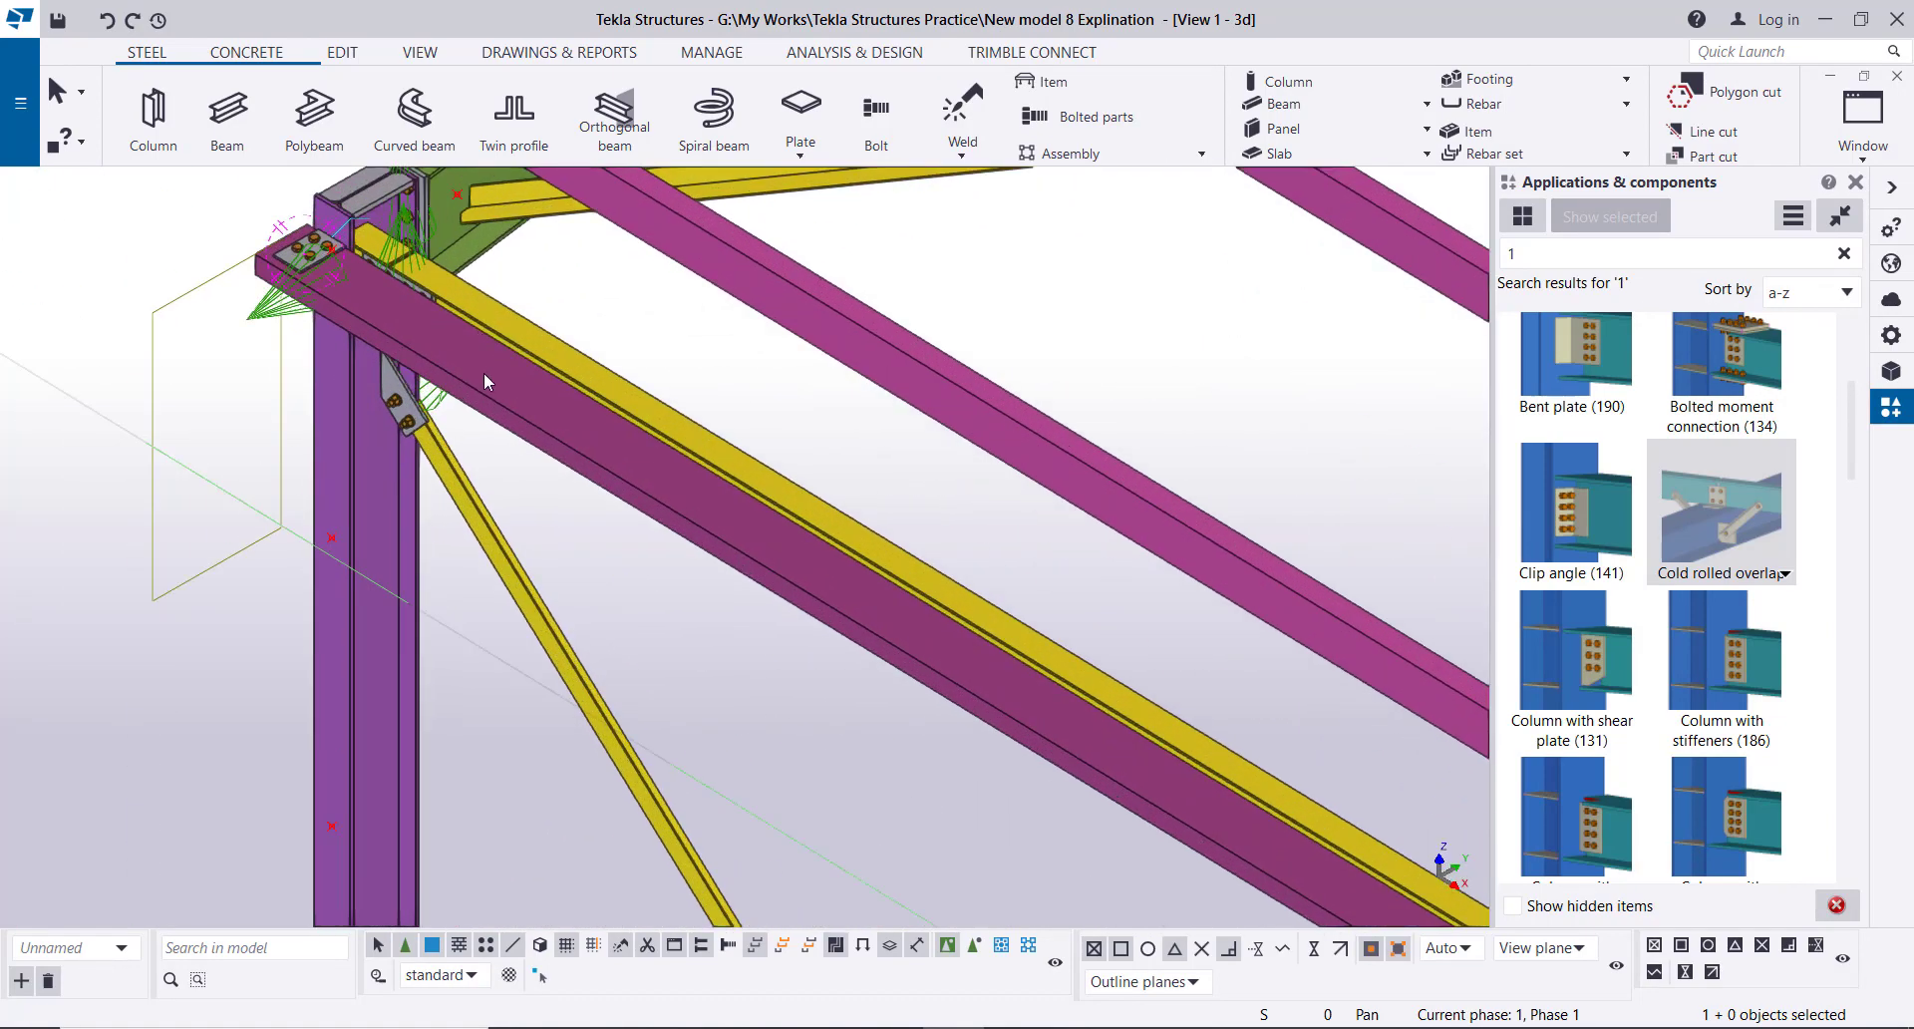
{"action": "right_click", "coordinate": [154, 237]}
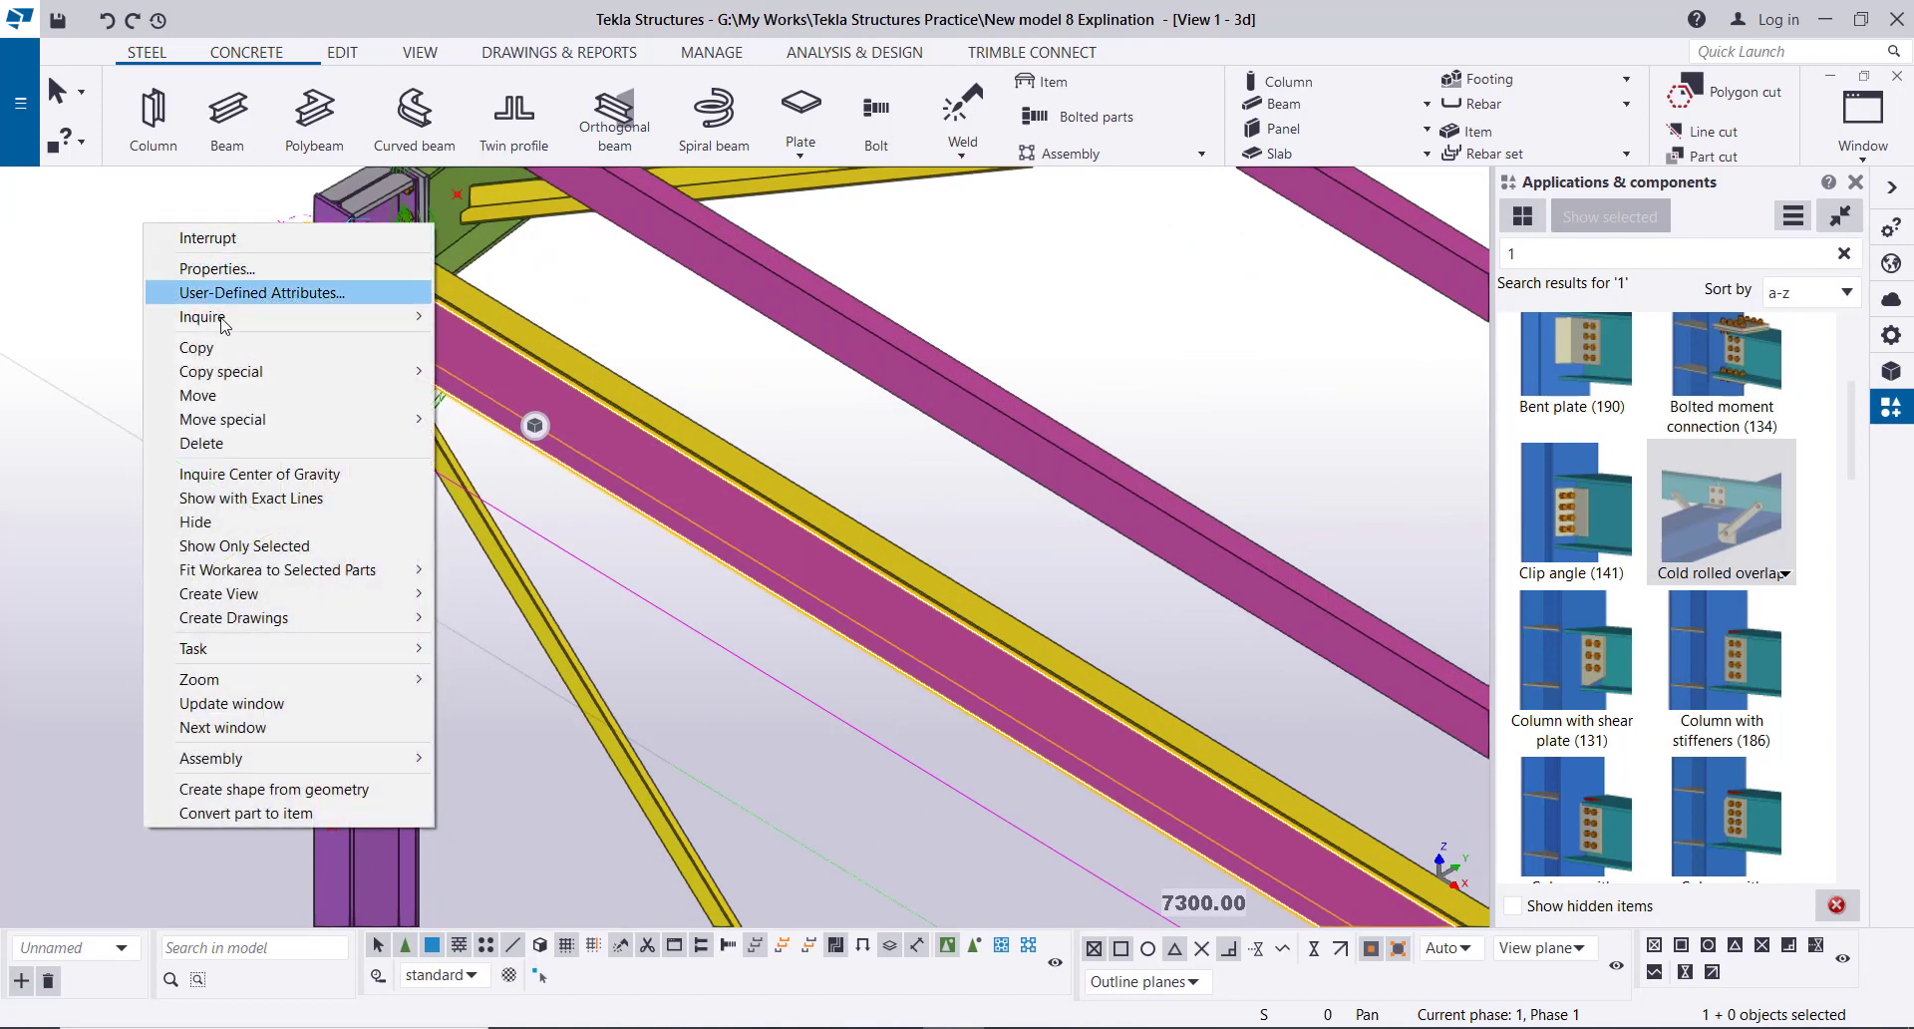
{"action": "left_click", "coordinate": [231, 355]}
{"action": "scroll", "coordinate": [312, 259], "scroll_direction": "down", "scroll_amount": 3}
{"action": "scroll", "coordinate": [312, 259], "scroll_direction": "down", "scroll_amount": 3}
{"action": "scroll", "coordinate": [299, 688], "scroll_direction": "up", "scroll_amount": 5}
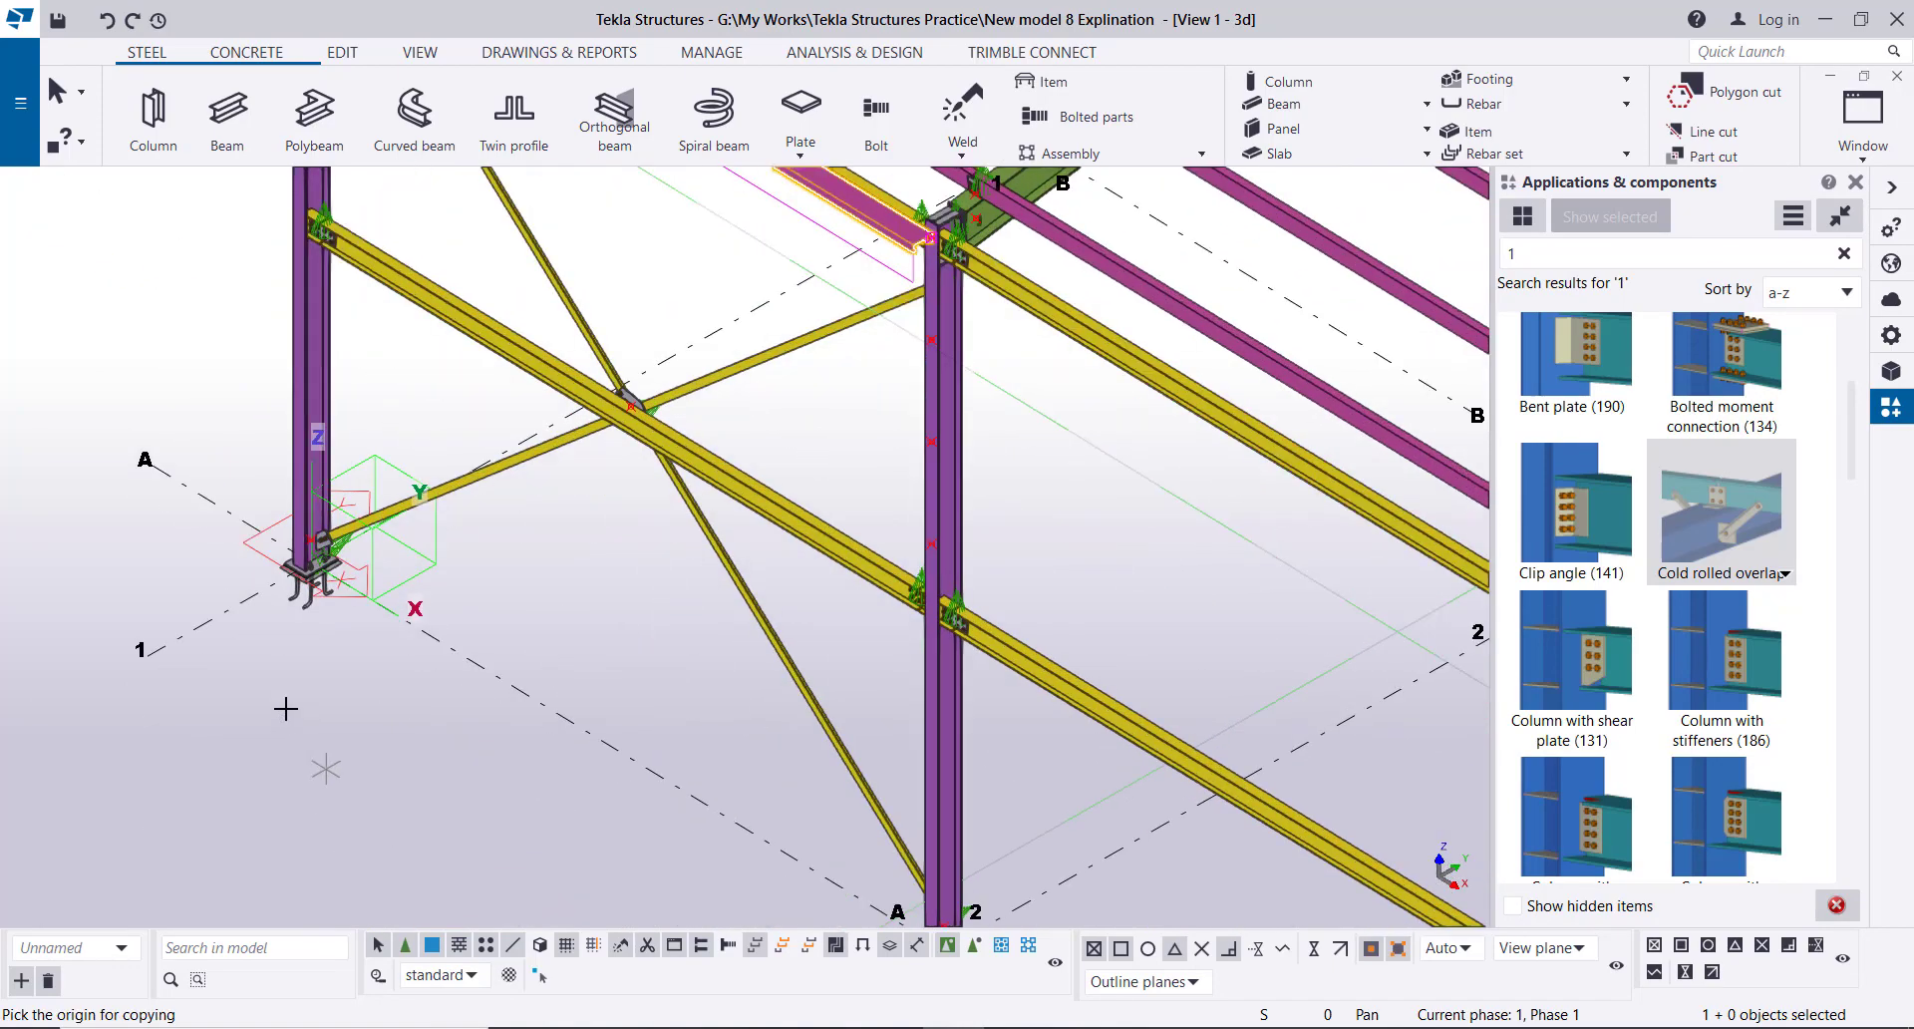
{"action": "left_click", "coordinate": [125, 645]}
{"action": "scroll", "coordinate": [252, 709], "scroll_direction": "down", "scroll_amount": 3}
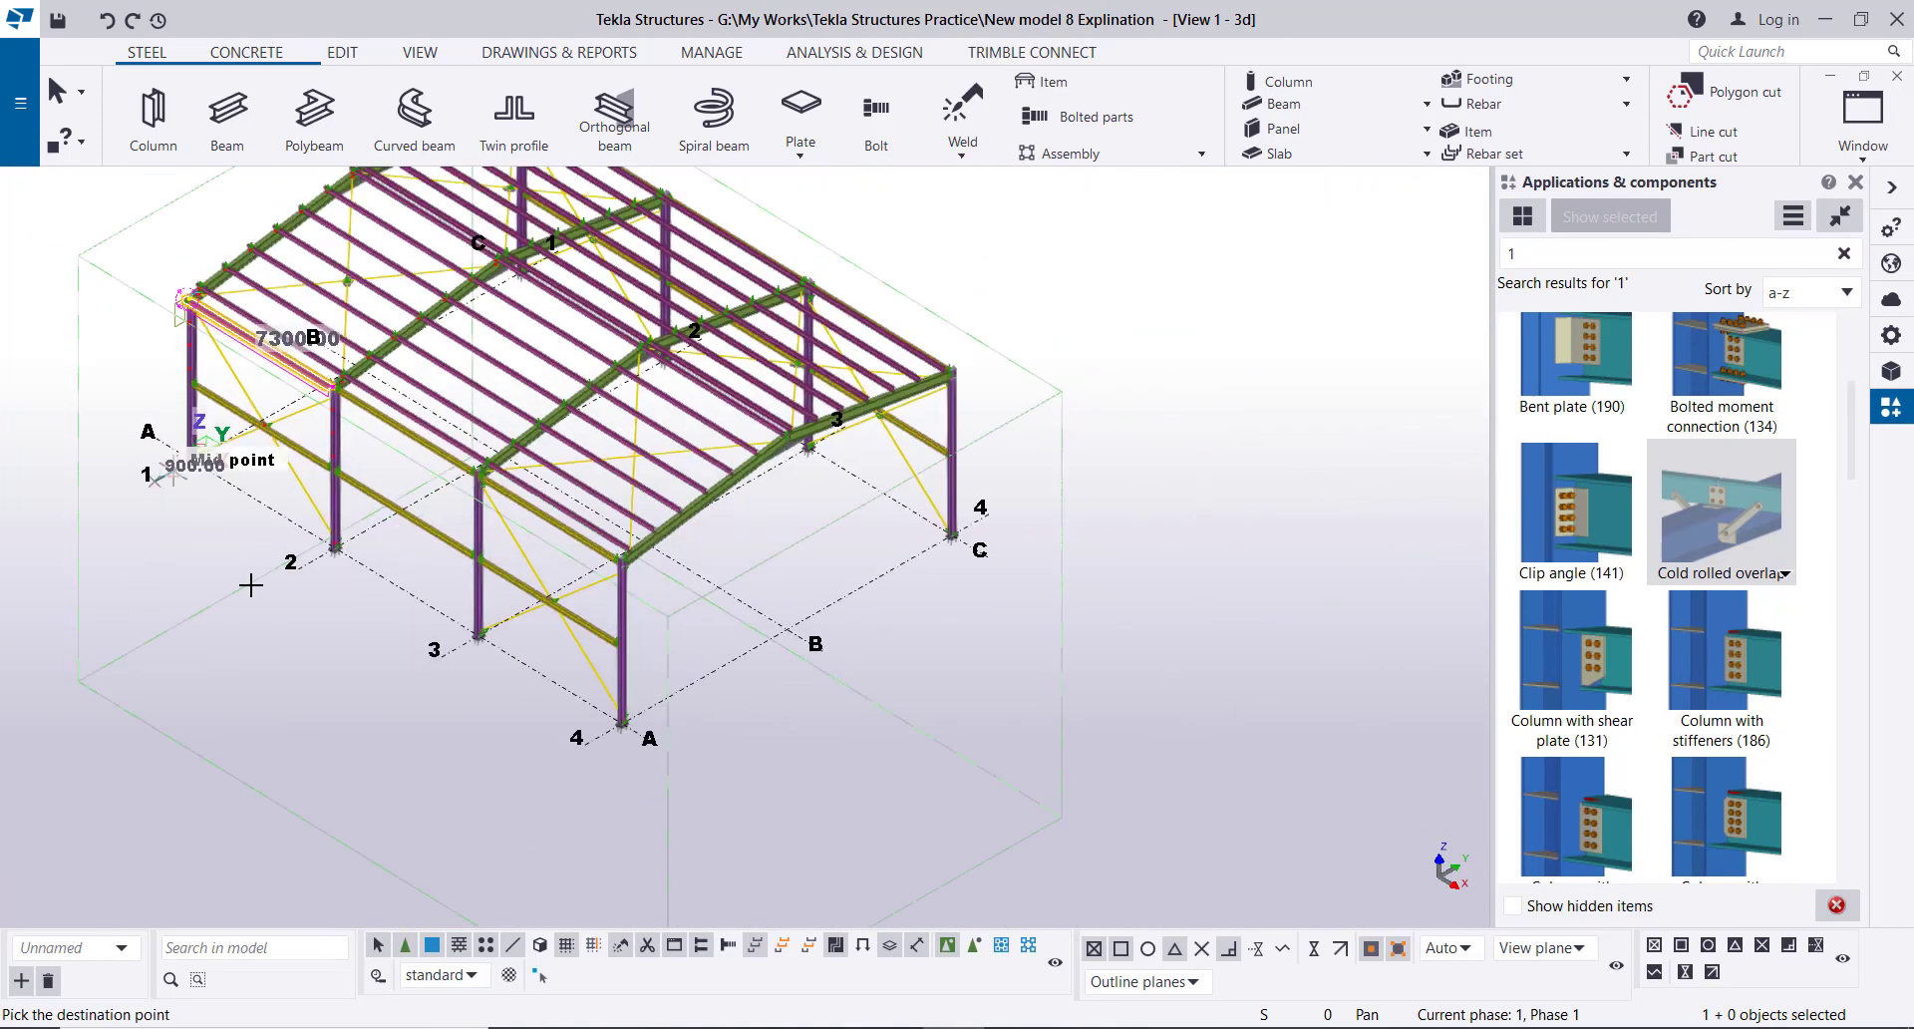
{"action": "scroll", "coordinate": [317, 564], "scroll_direction": "up", "scroll_amount": 3}
{"action": "scroll", "coordinate": [354, 579], "scroll_direction": "down", "scroll_amount": 4}
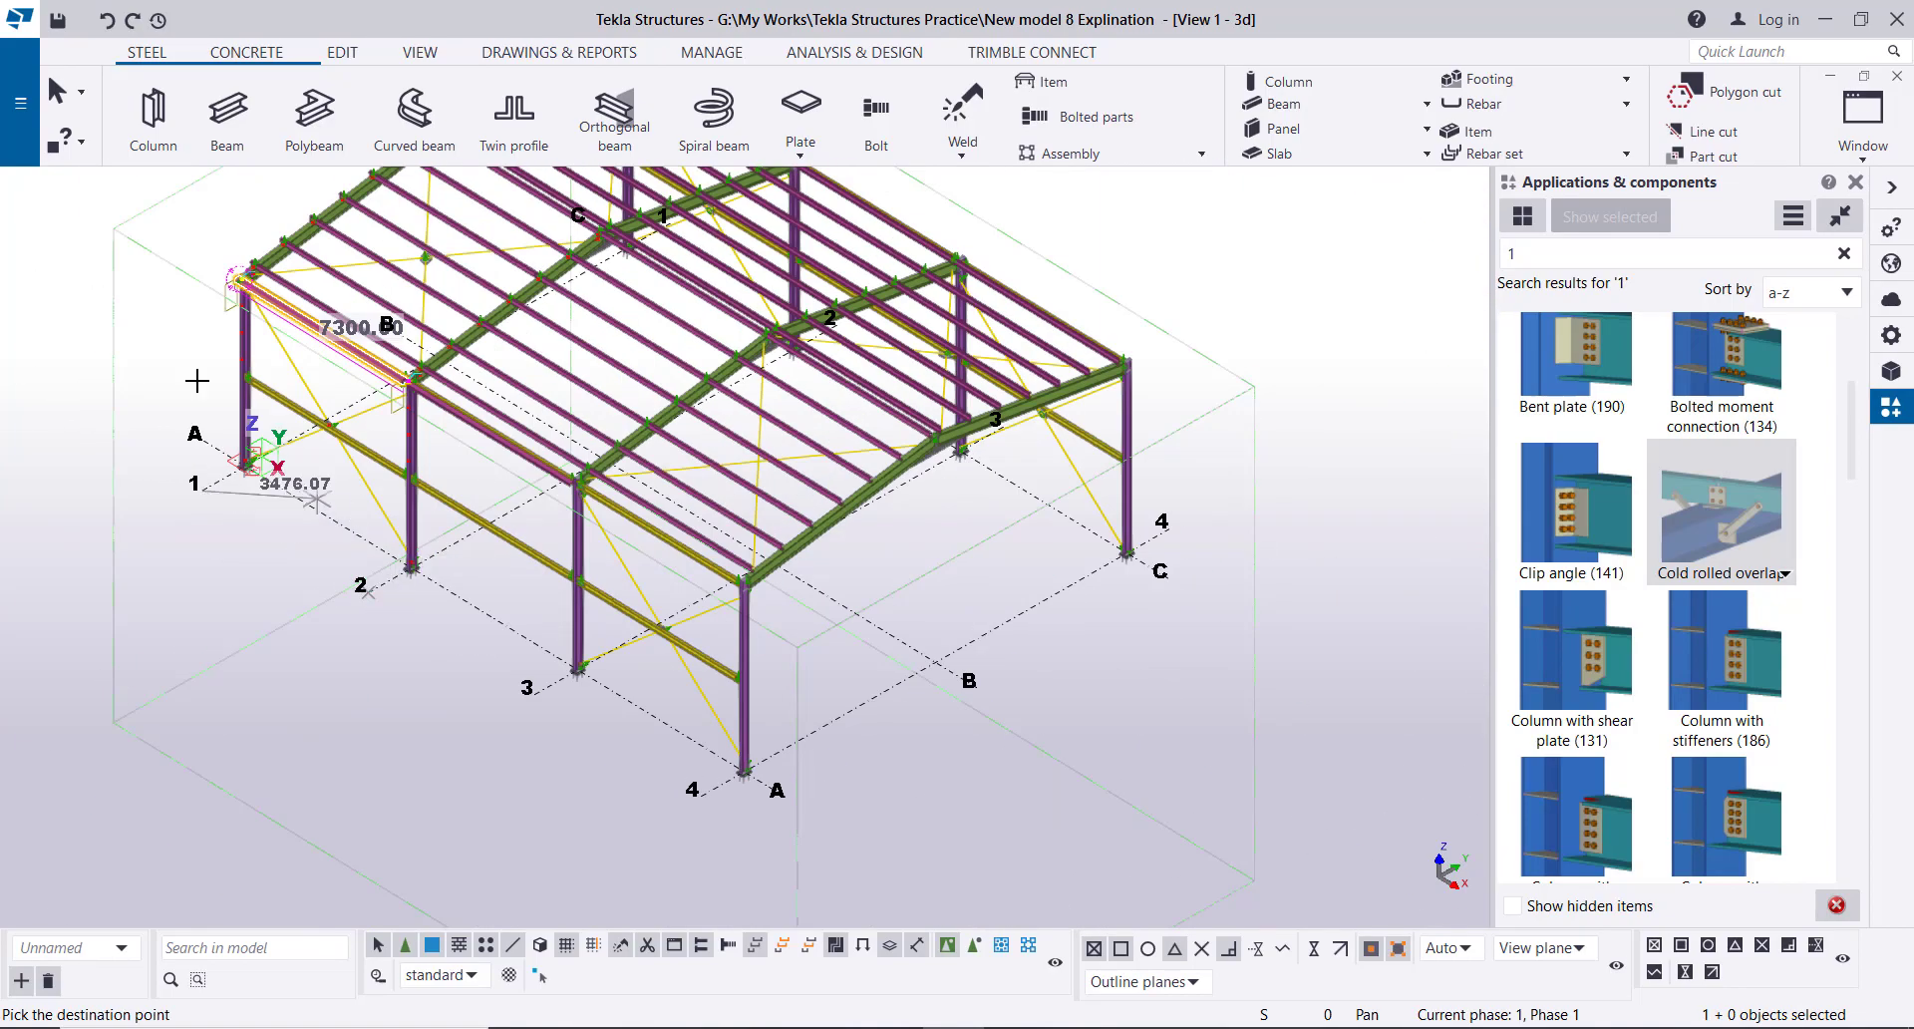
{"action": "right_click", "coordinate": [104, 318]}
{"action": "left_click", "coordinate": [150, 326]}
- Delete the copied Cold rolled overlap connection at the grid 2 column on line A
{"action": "scroll", "coordinate": [555, 431], "scroll_direction": "up", "scroll_amount": 5}
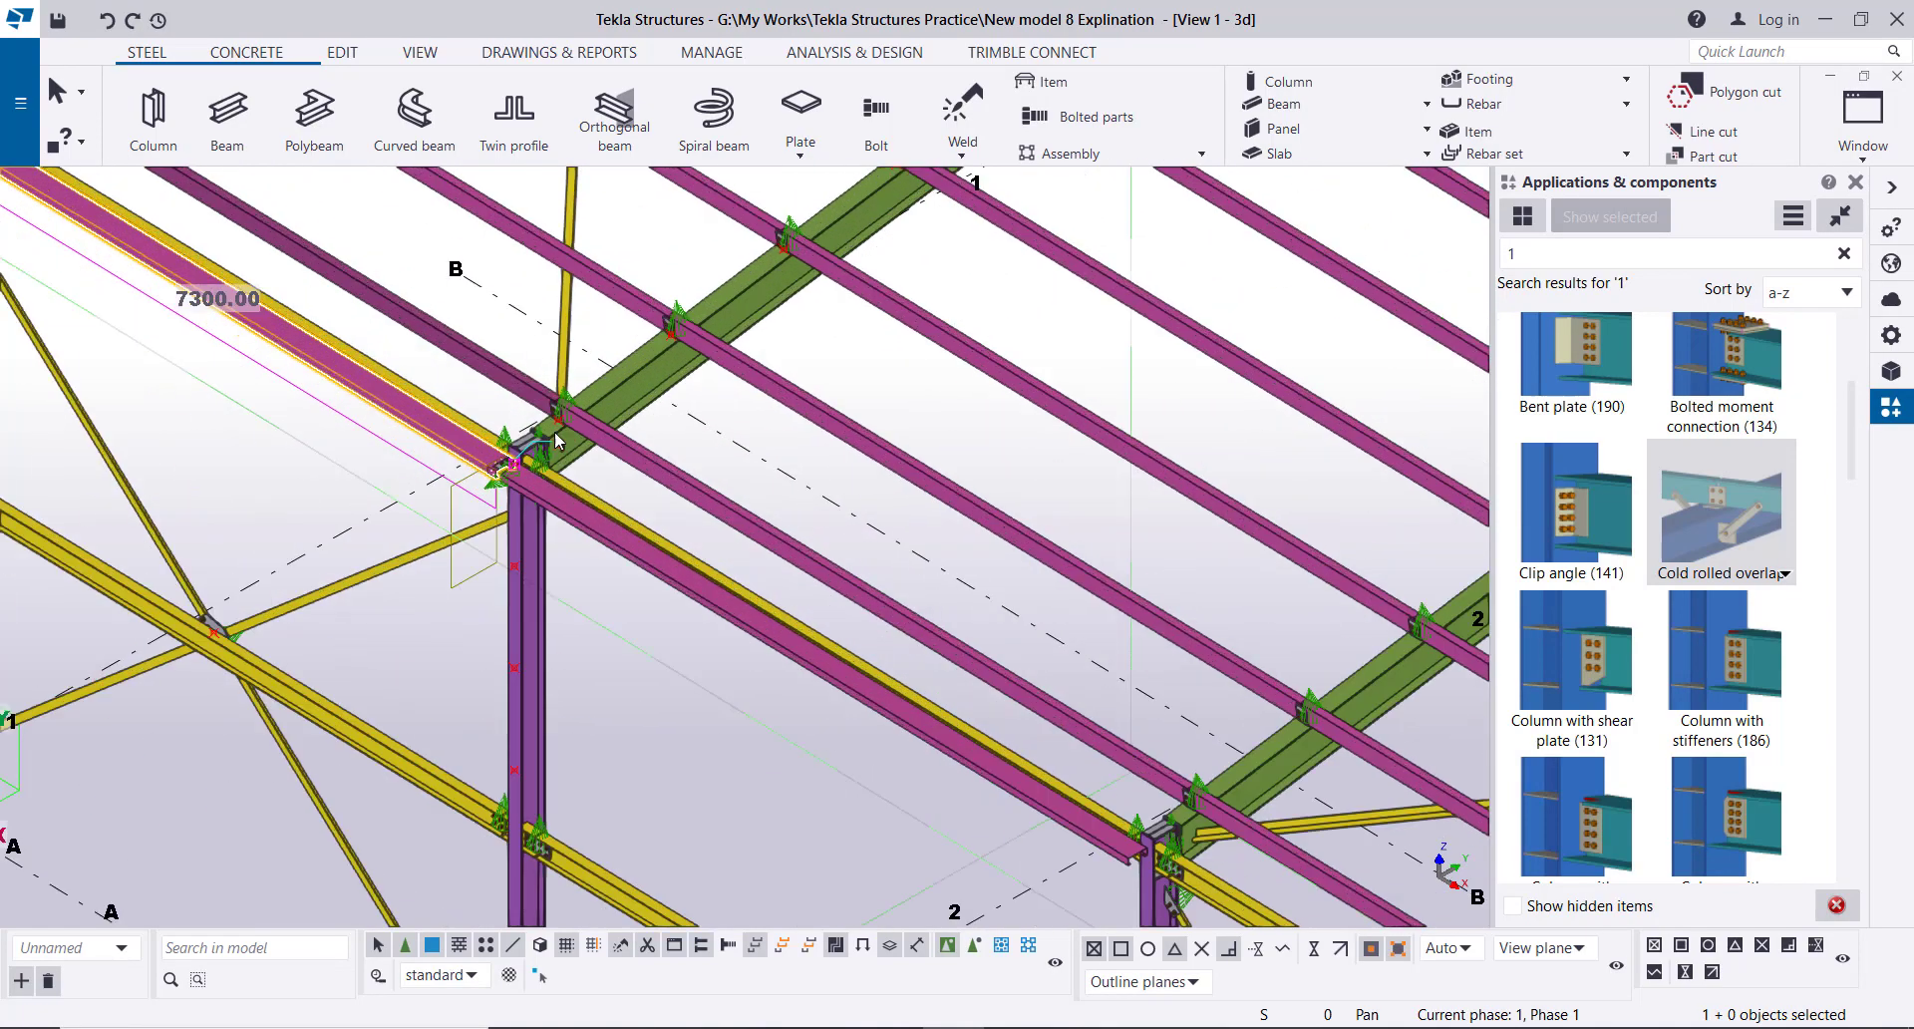
{"action": "scroll", "coordinate": [505, 539], "scroll_direction": "up", "scroll_amount": 5}
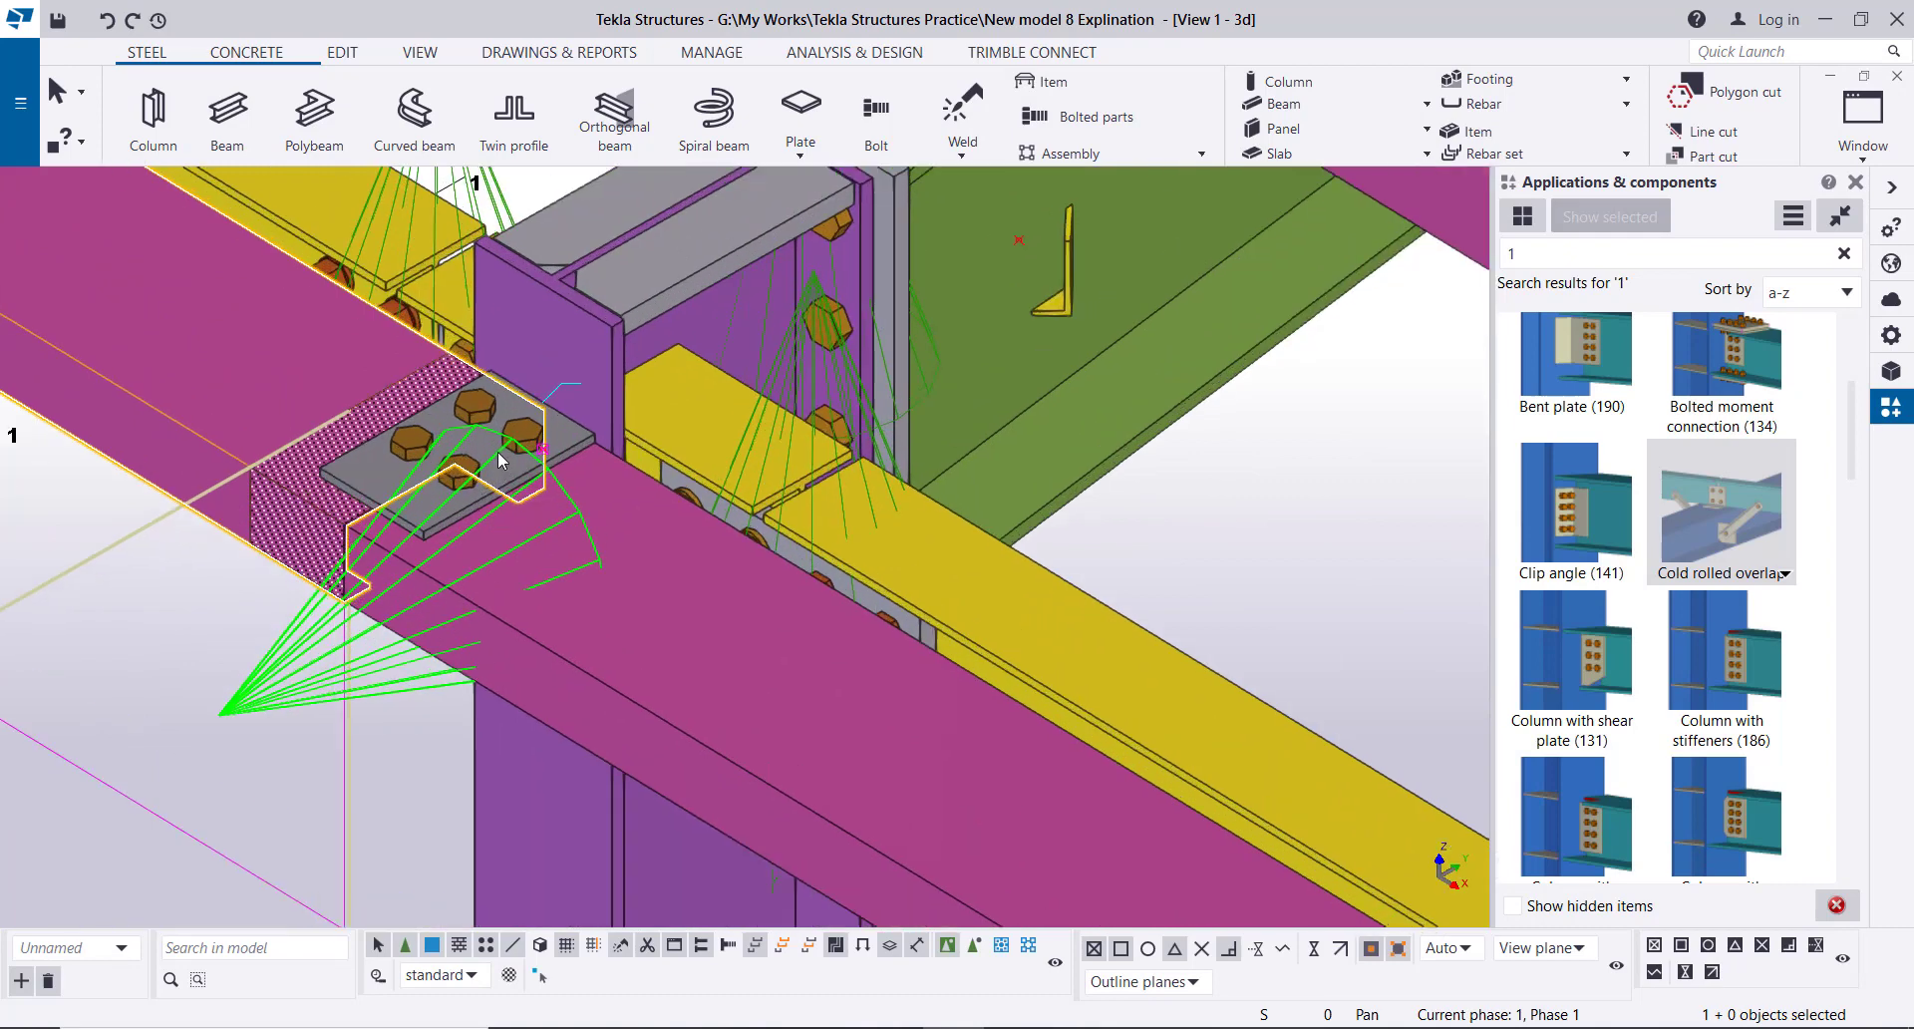
{"action": "left_click", "coordinate": [439, 551]}
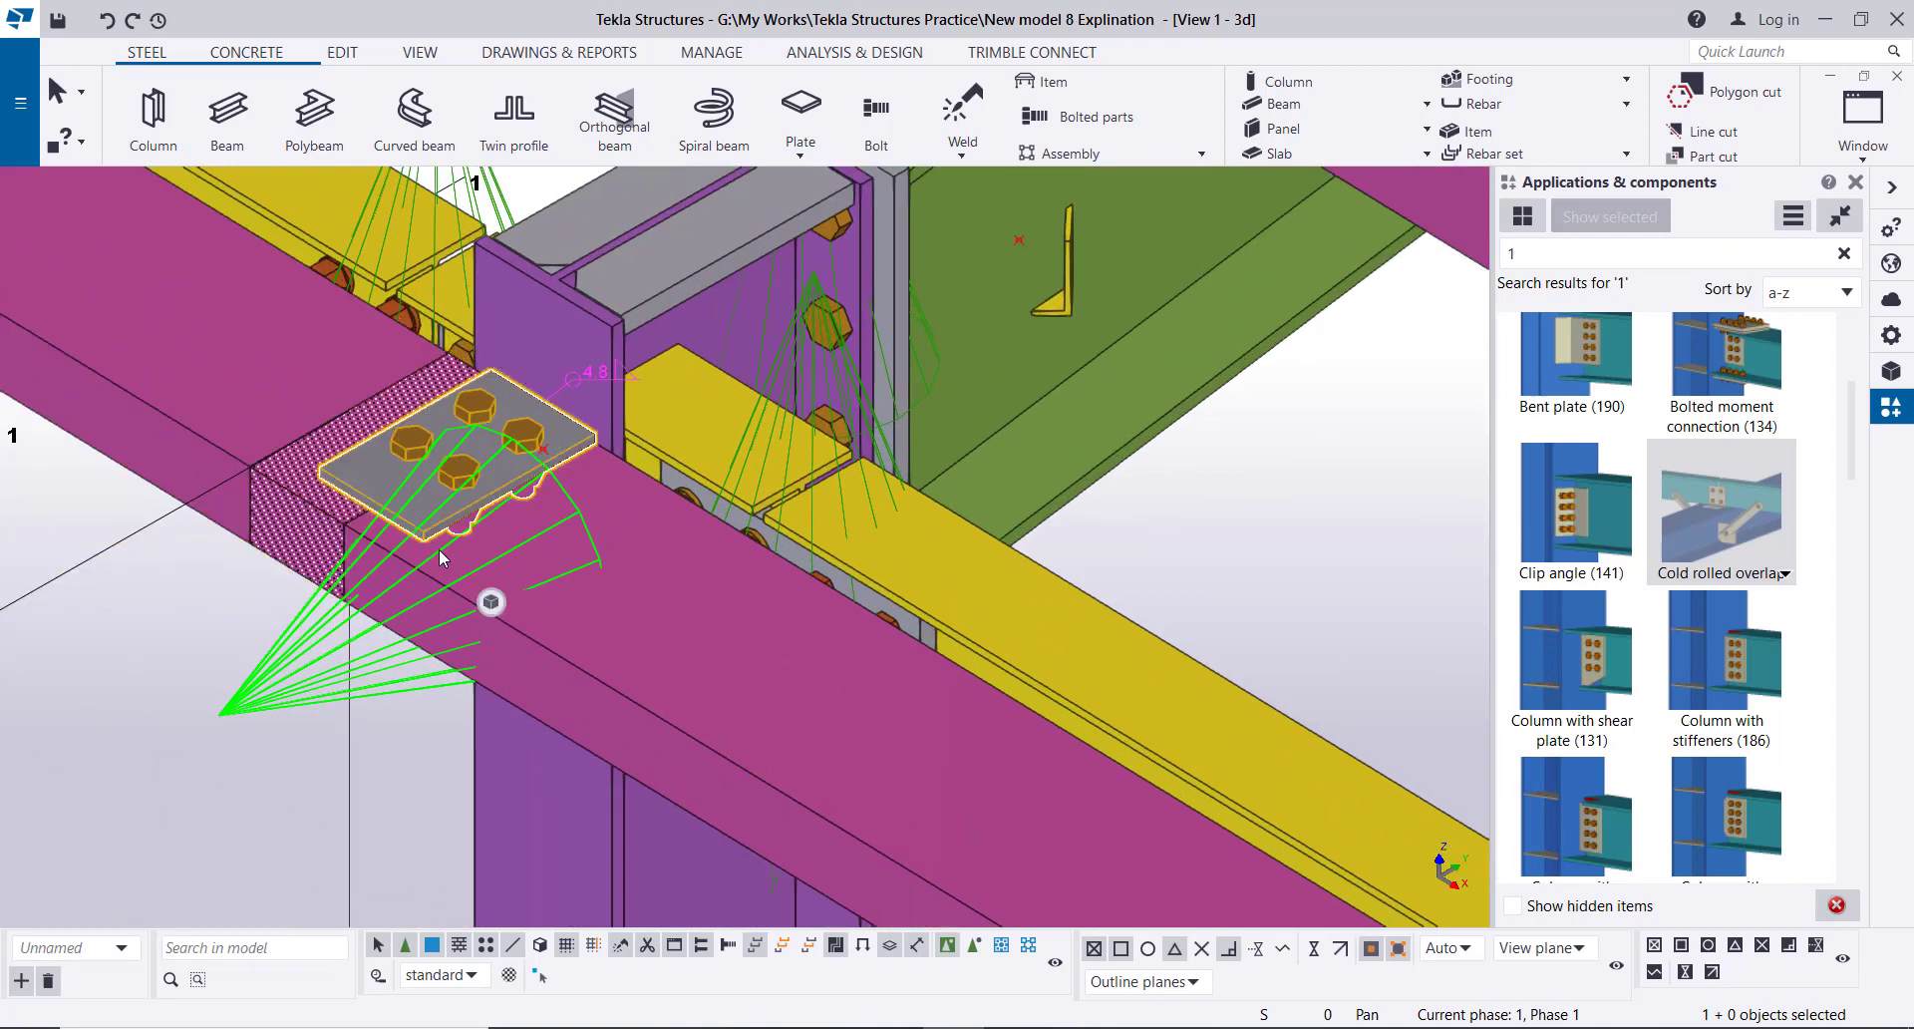
{"action": "key", "text": "Delete"}
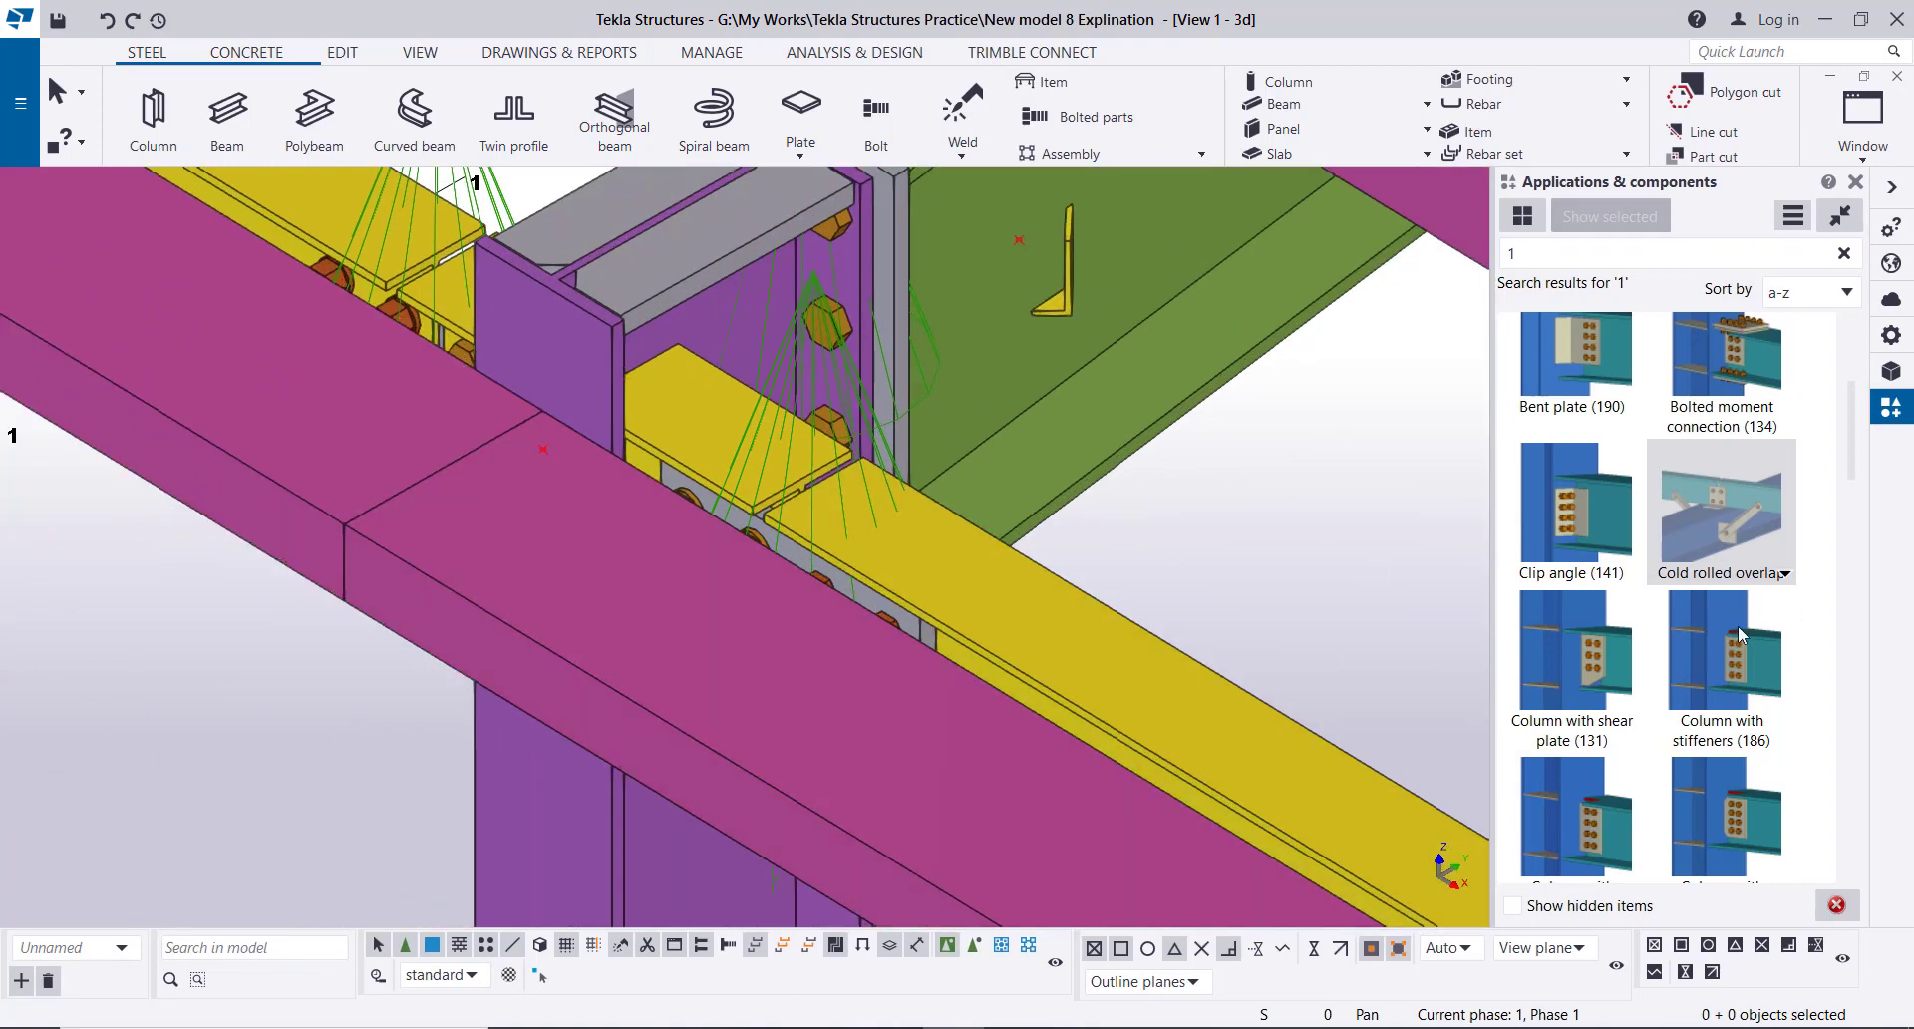
- Apply a Cold rolled overlap connection to the grid 2 column with both adjoining side-wall beams as secondary parts
{"action": "left_click", "coordinate": [536, 336]}
{"action": "left_click", "coordinate": [329, 372]}
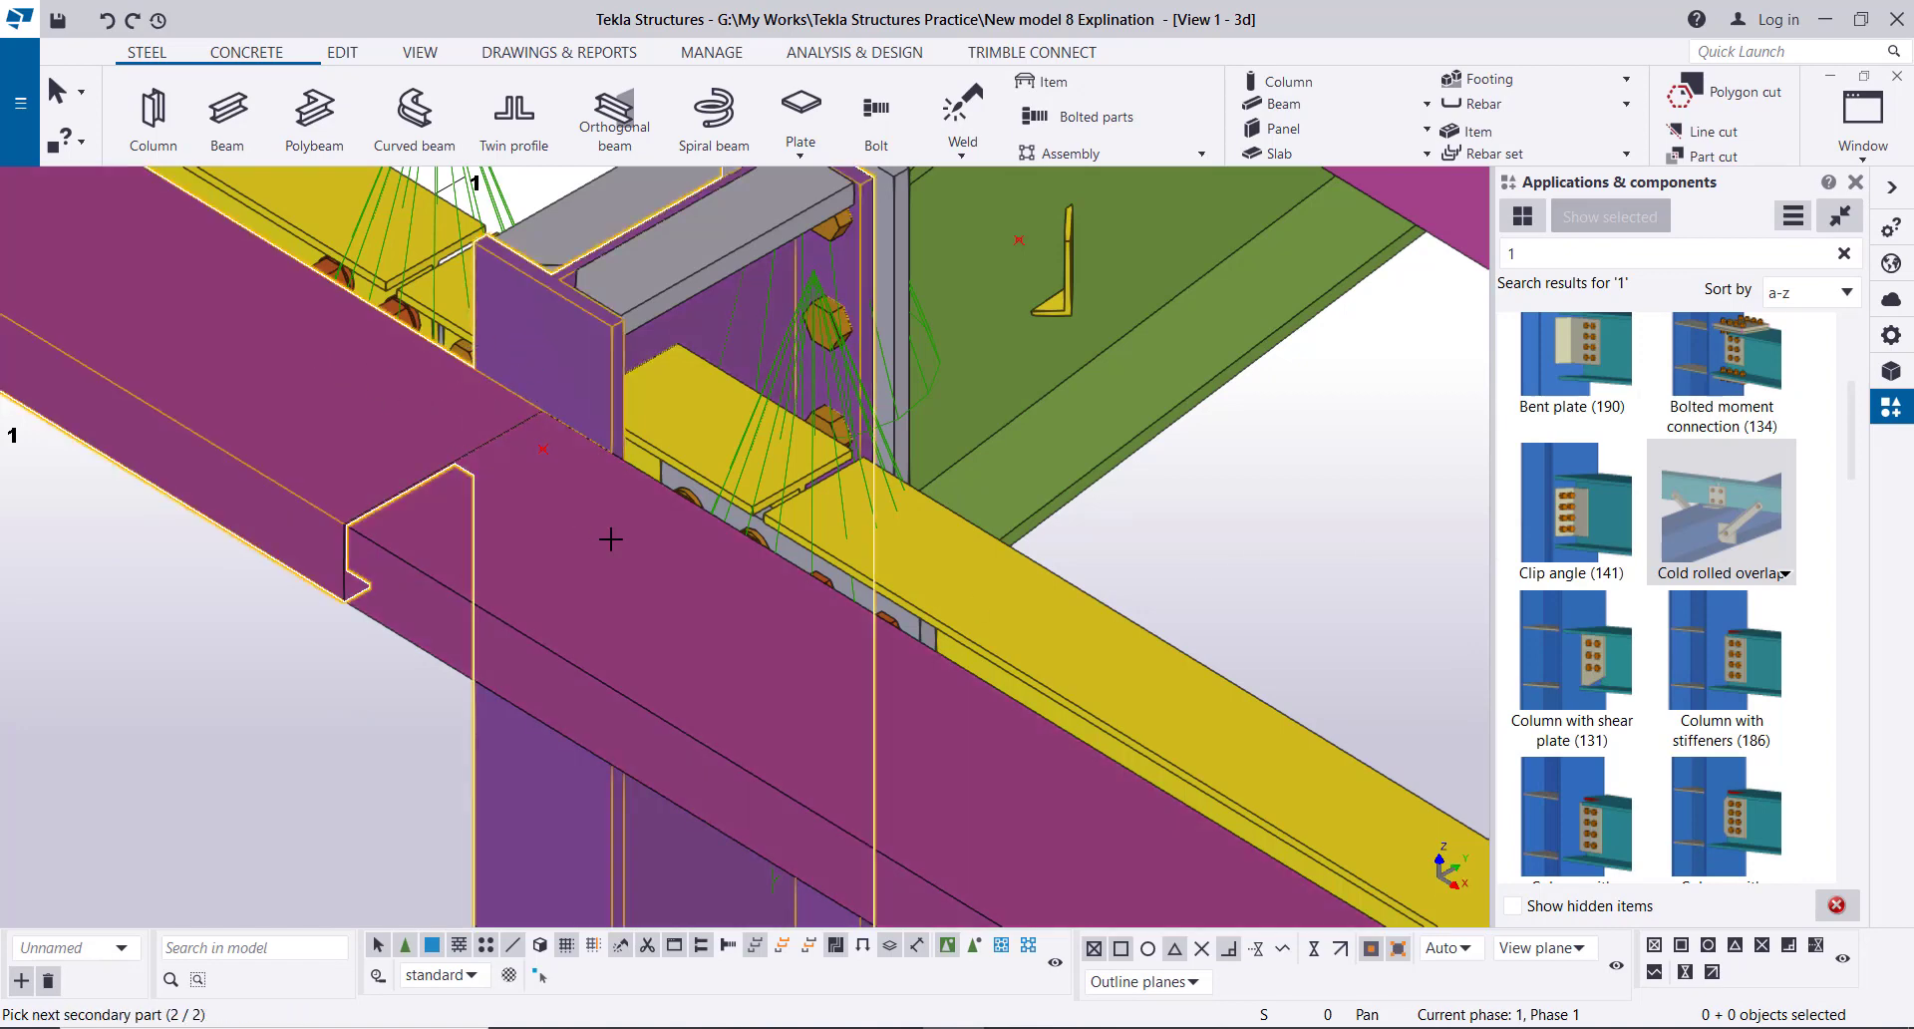
{"action": "left_click", "coordinate": [568, 510]}
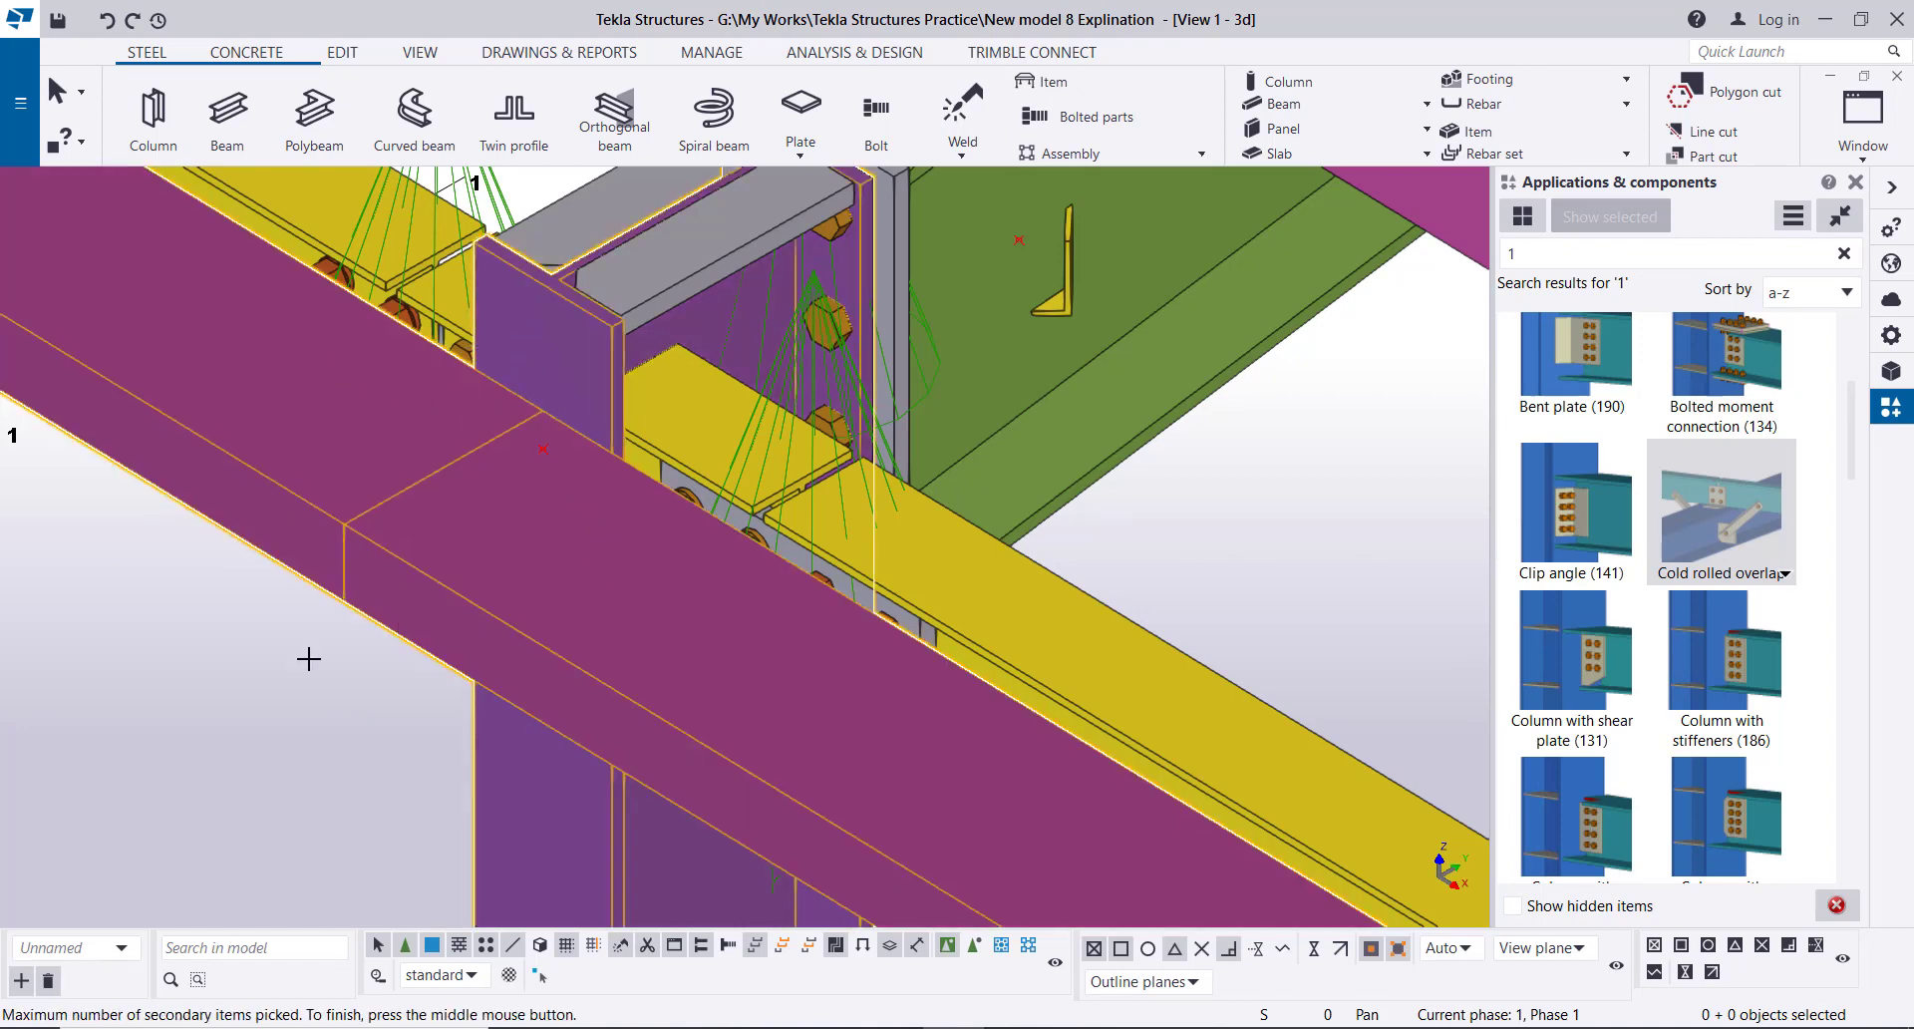
{"action": "middle_click", "coordinate": [169, 626]}
{"action": "scroll", "coordinate": [716, 465], "scroll_direction": "down", "scroll_amount": 3}
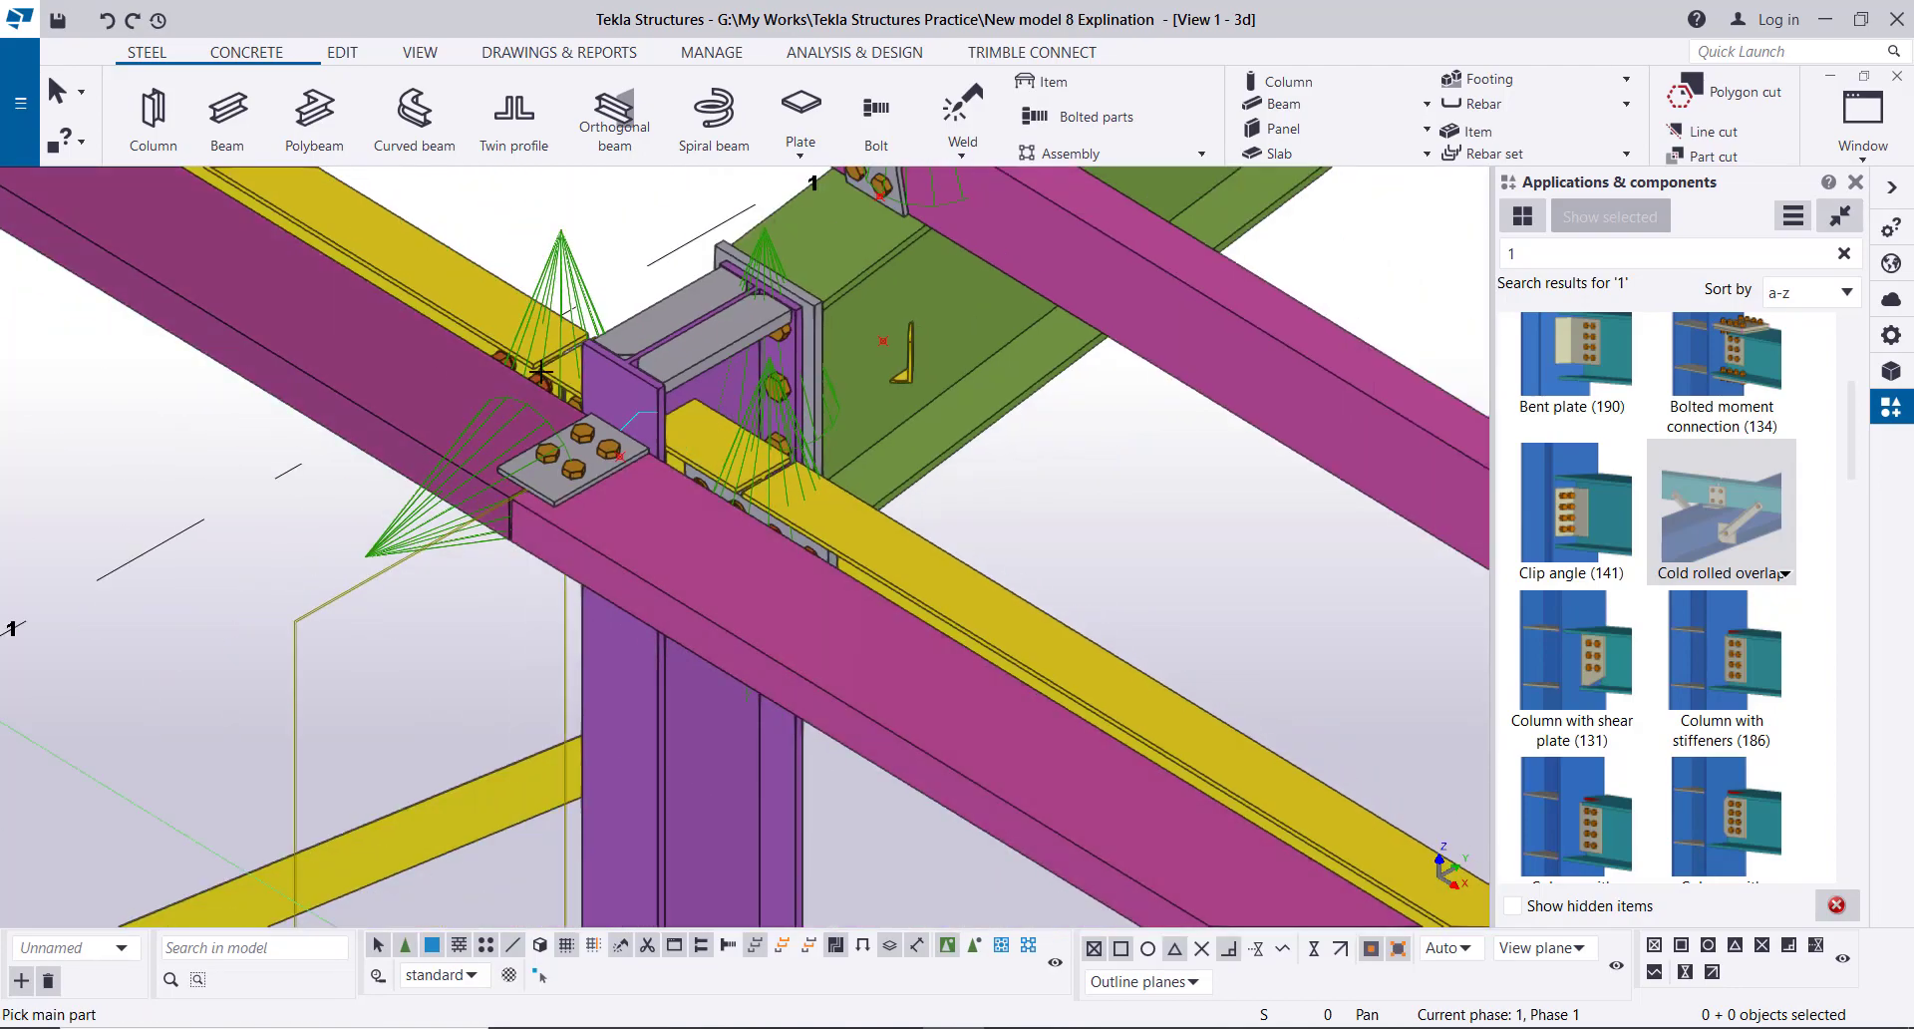
{"action": "middle_click_drag", "start_coordinate": [558, 527], "coordinate": [710, 470], "text": "ctrl"}
{"action": "scroll", "coordinate": [716, 475], "scroll_direction": "down", "scroll_amount": 5}
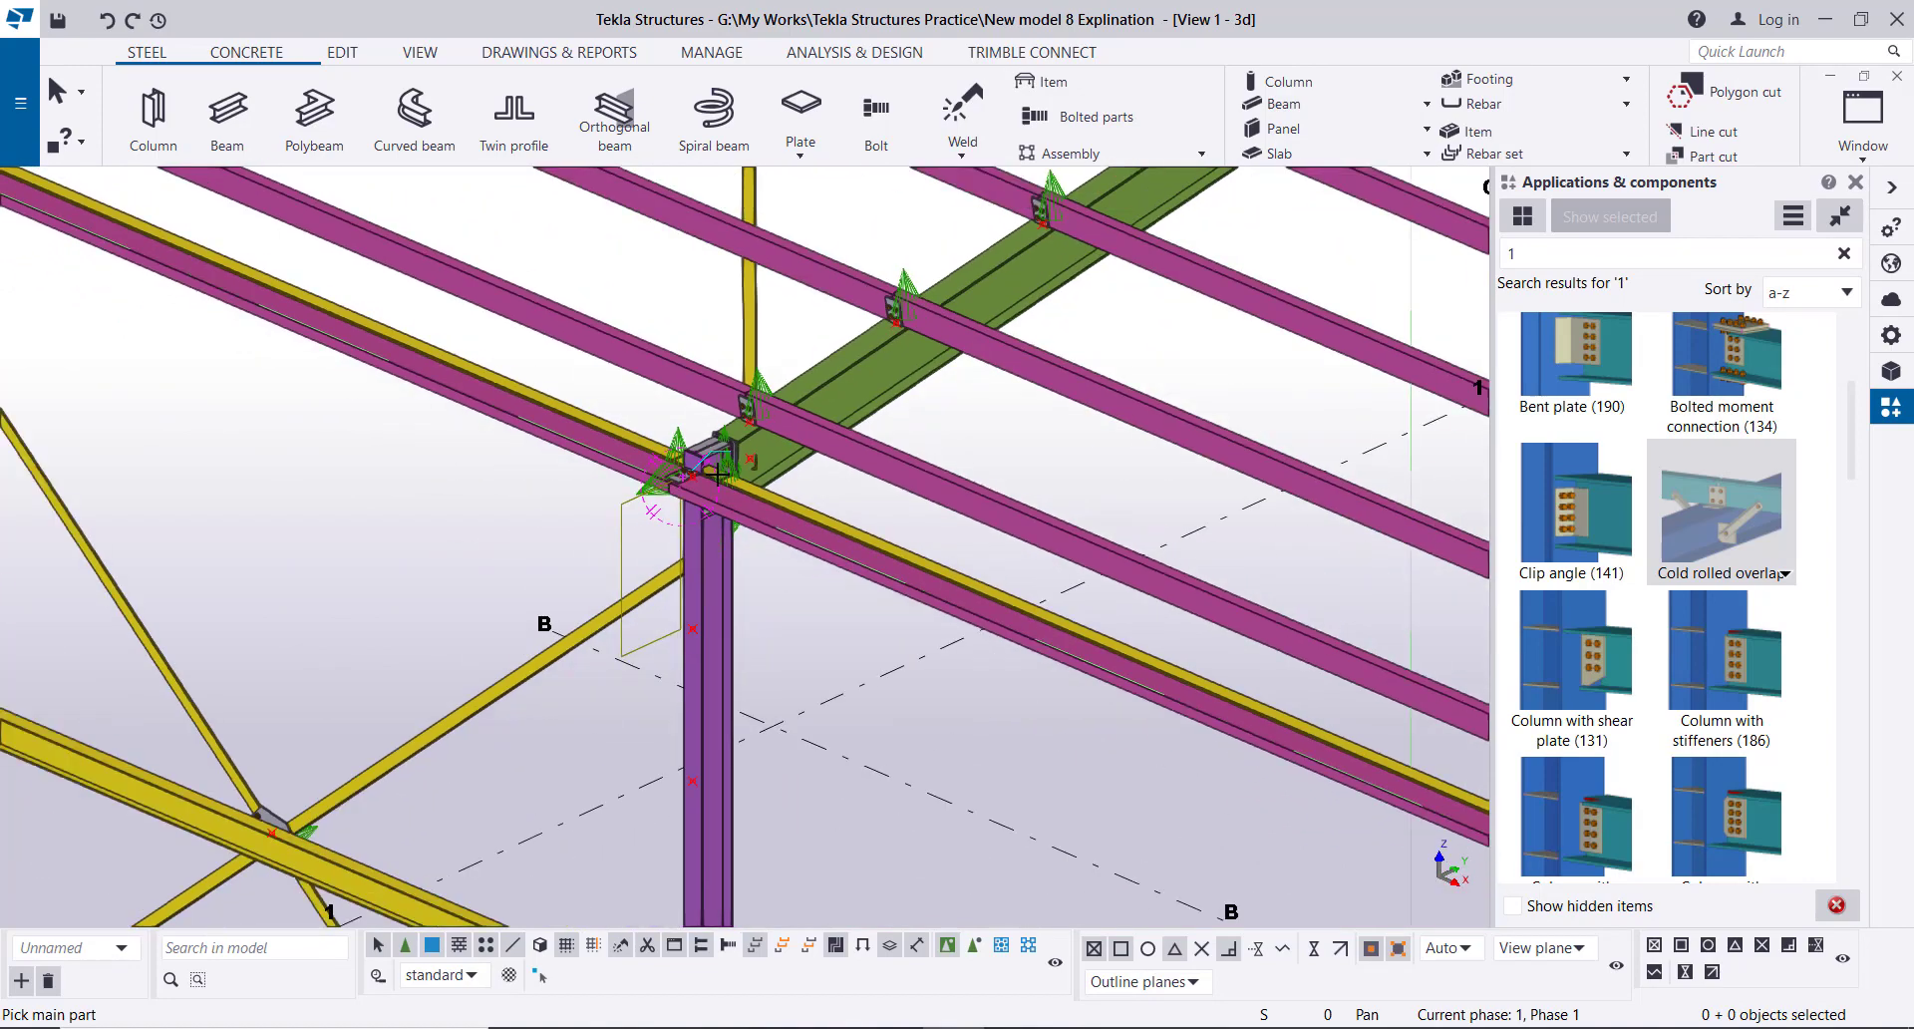
{"action": "scroll", "coordinate": [716, 475], "scroll_direction": "down", "scroll_amount": 10}
{"action": "right_click", "coordinate": [170, 308]}
{"action": "left_click", "coordinate": [213, 319]}
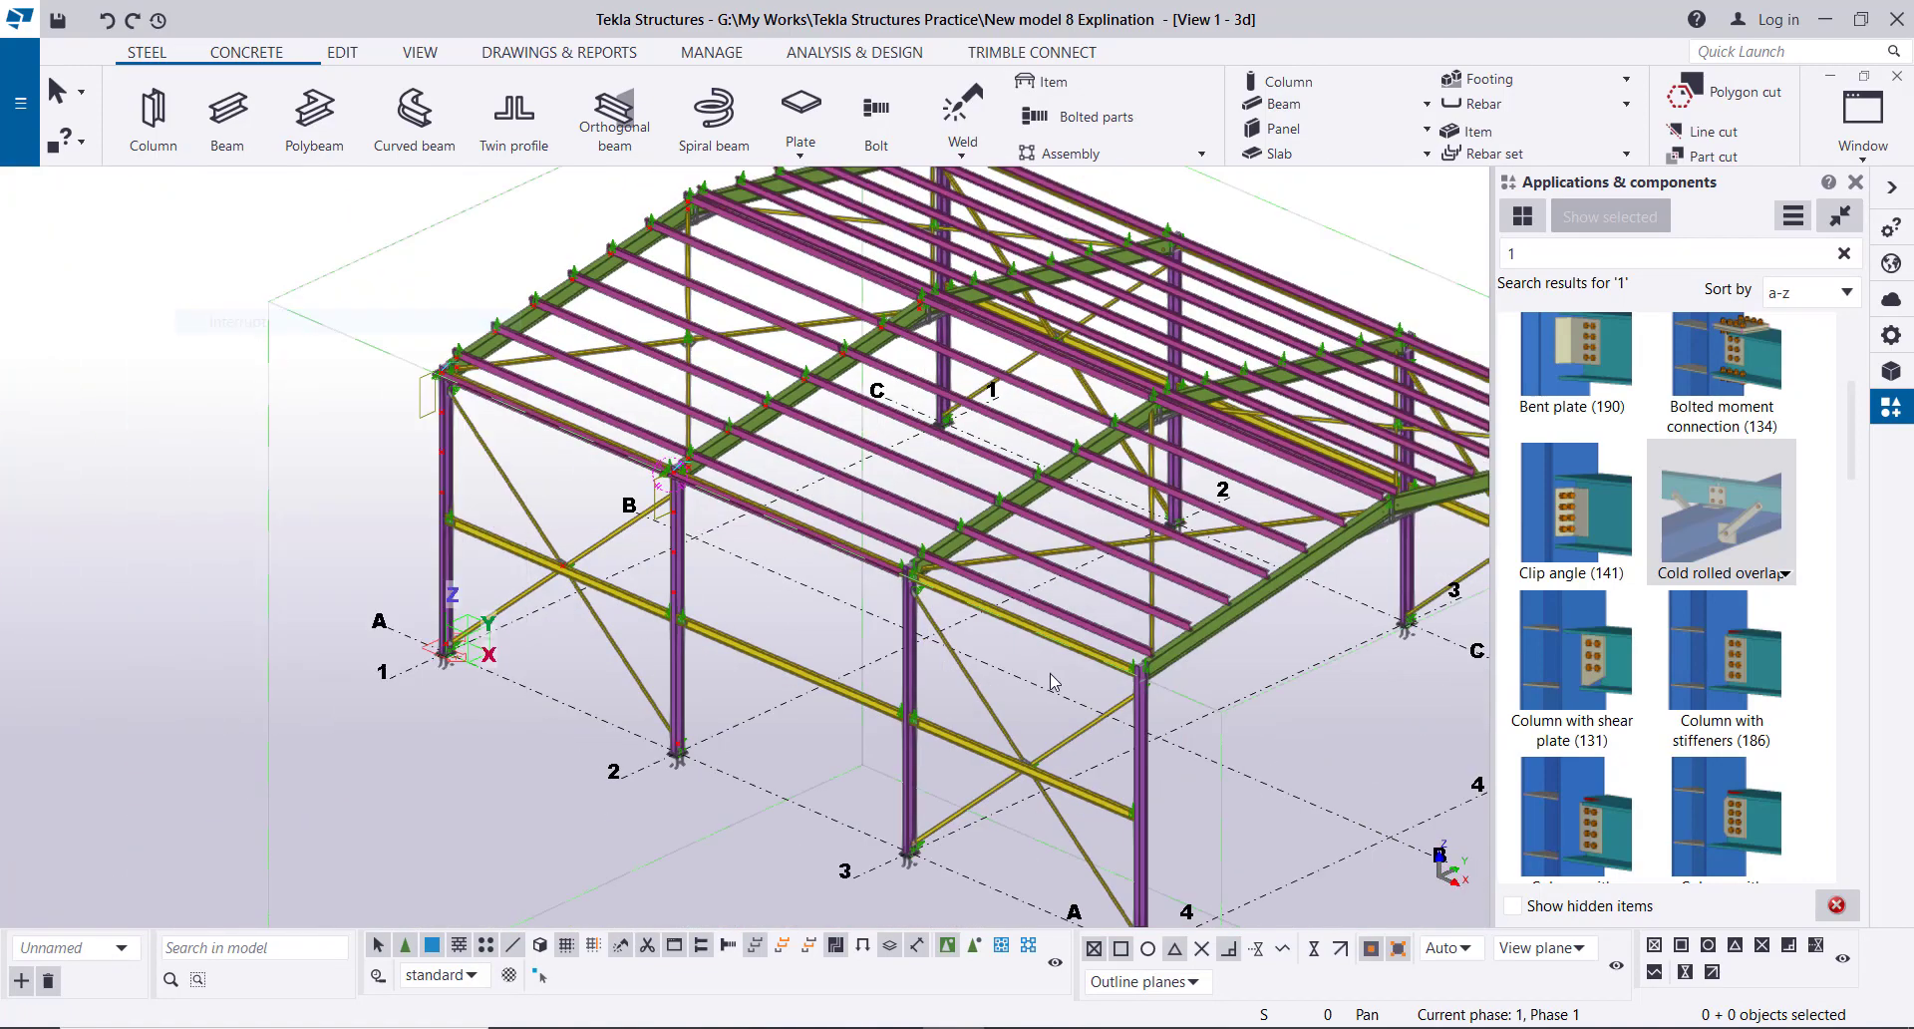
- Copy the side-wall beam between grids 2 and 3 along line A from grid 2 to grid 3, and check the joint at the grid 3 column
{"action": "scroll", "coordinate": [674, 498], "scroll_direction": "up", "scroll_amount": 10}
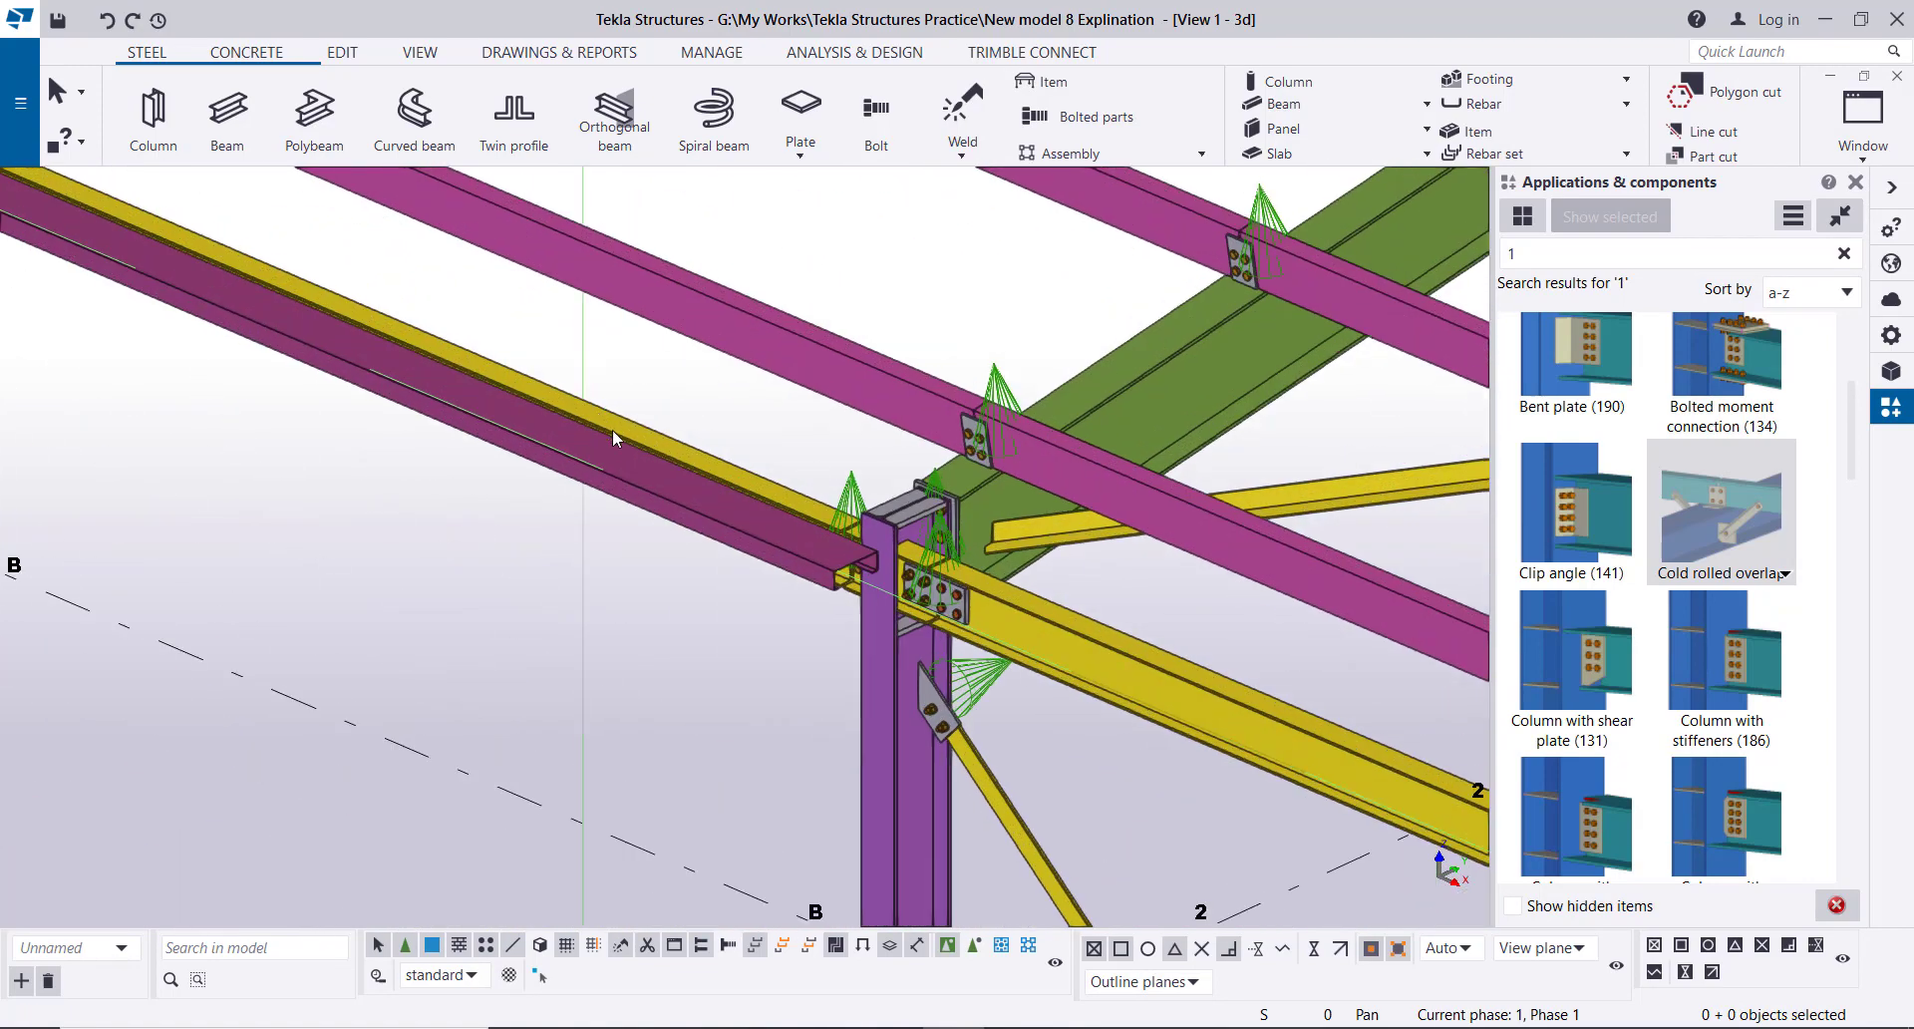
{"action": "left_click", "coordinate": [621, 452]}
{"action": "right_click", "coordinate": [620, 452]}
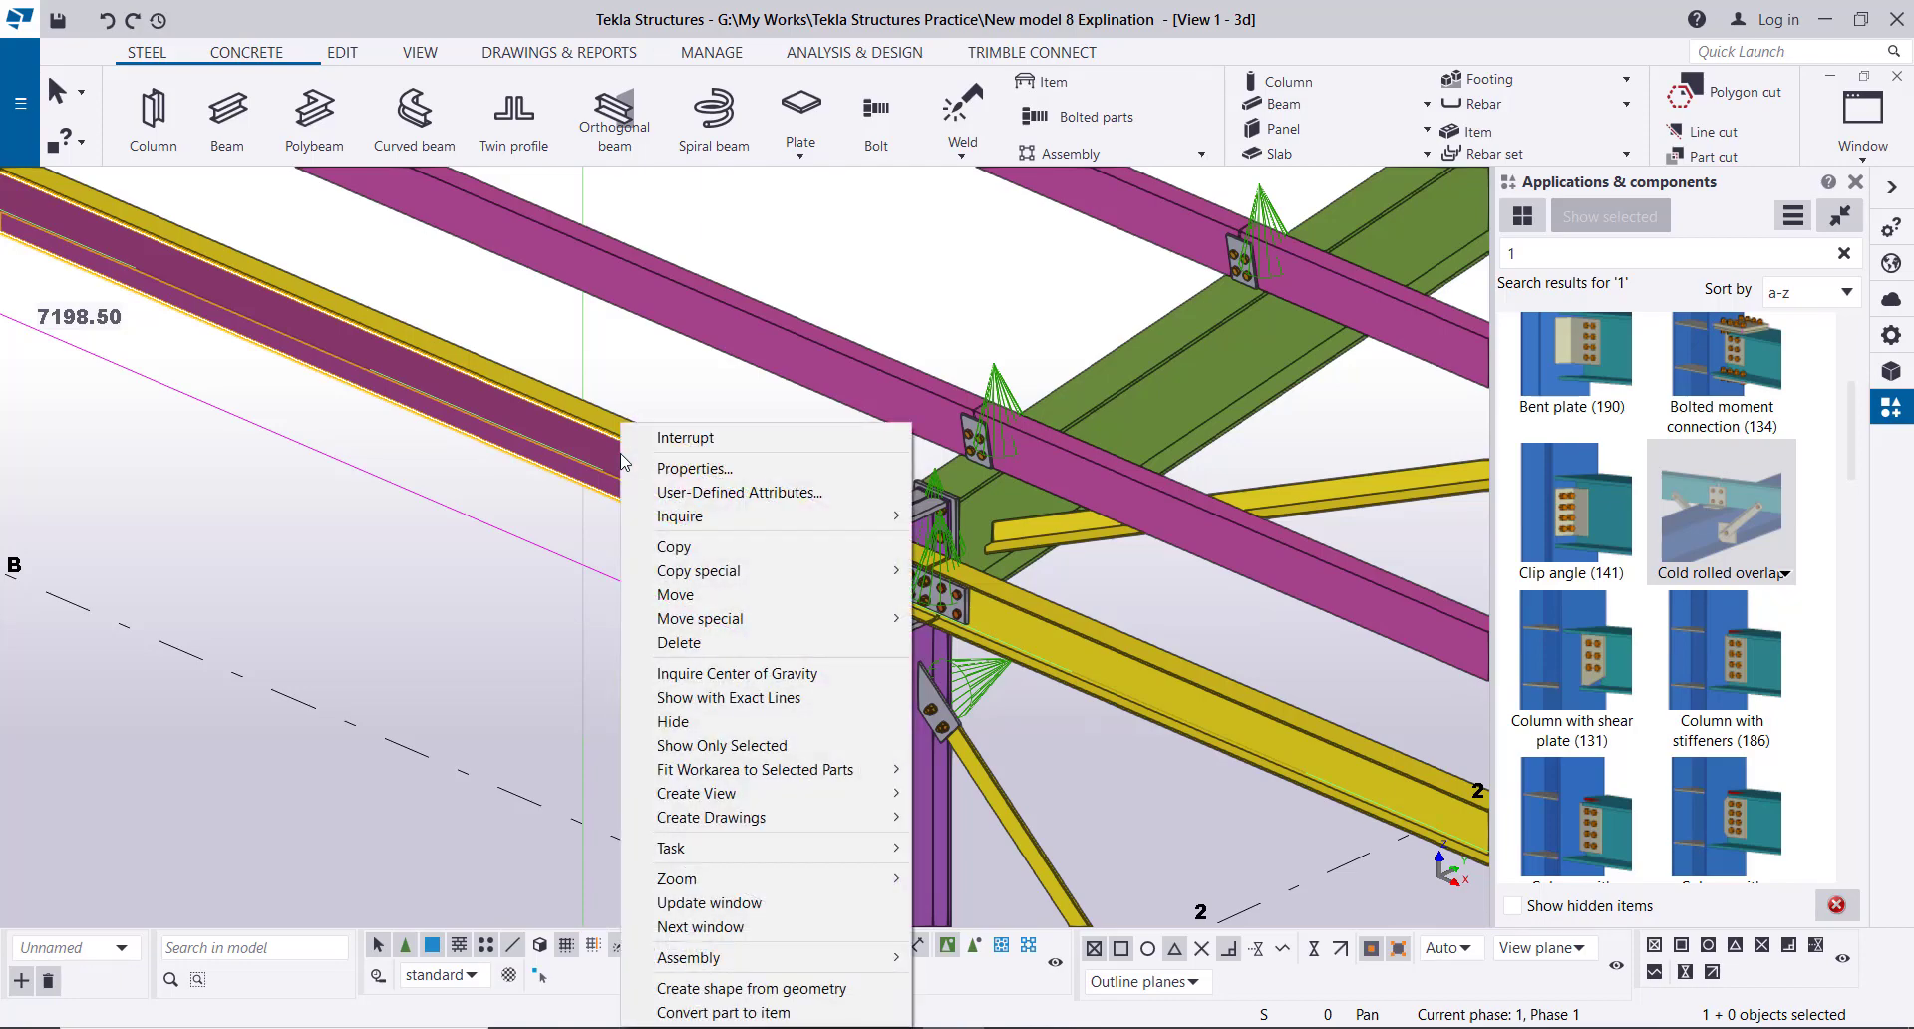
{"action": "left_click", "coordinate": [703, 548]}
{"action": "scroll", "coordinate": [658, 501], "scroll_direction": "down", "scroll_amount": 4}
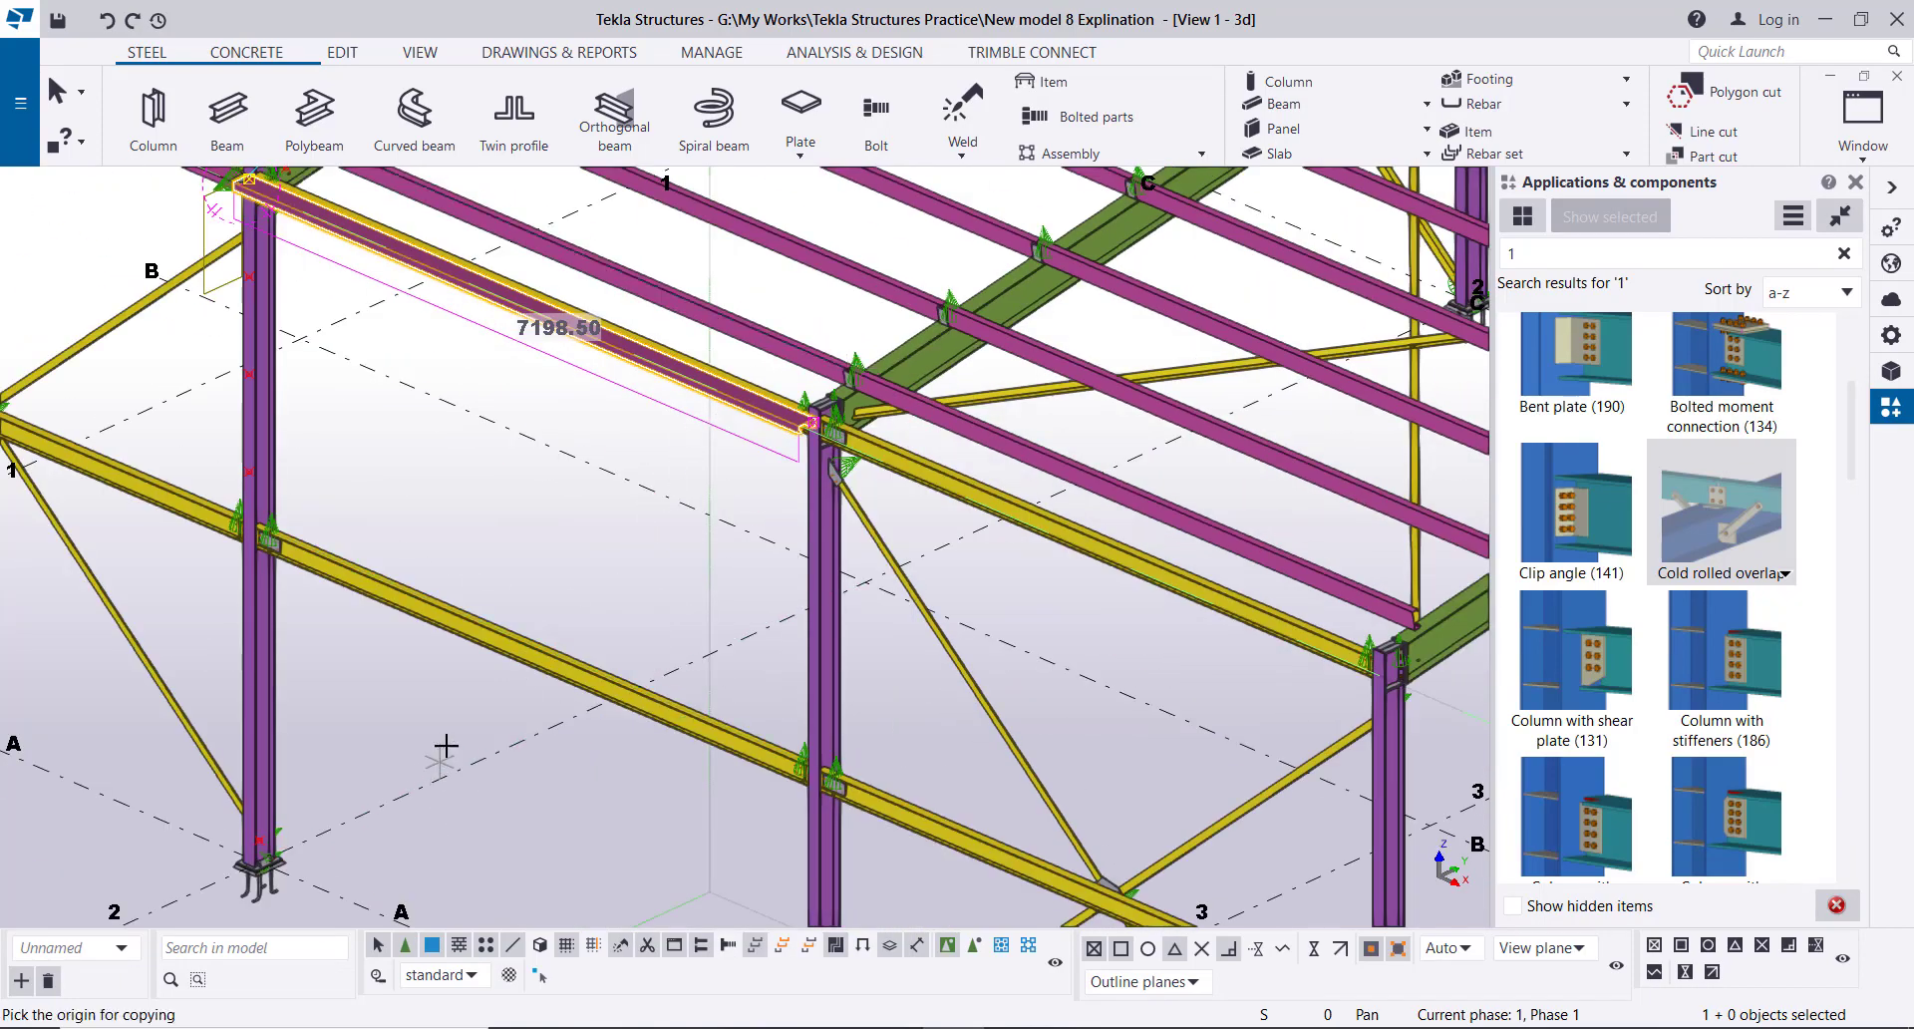
{"action": "middle_click_drag", "start_coordinate": [445, 748], "coordinate": [501, 436]}
{"action": "scroll", "coordinate": [498, 438], "scroll_direction": "down", "scroll_amount": 2}
{"action": "left_click", "coordinate": [260, 559]}
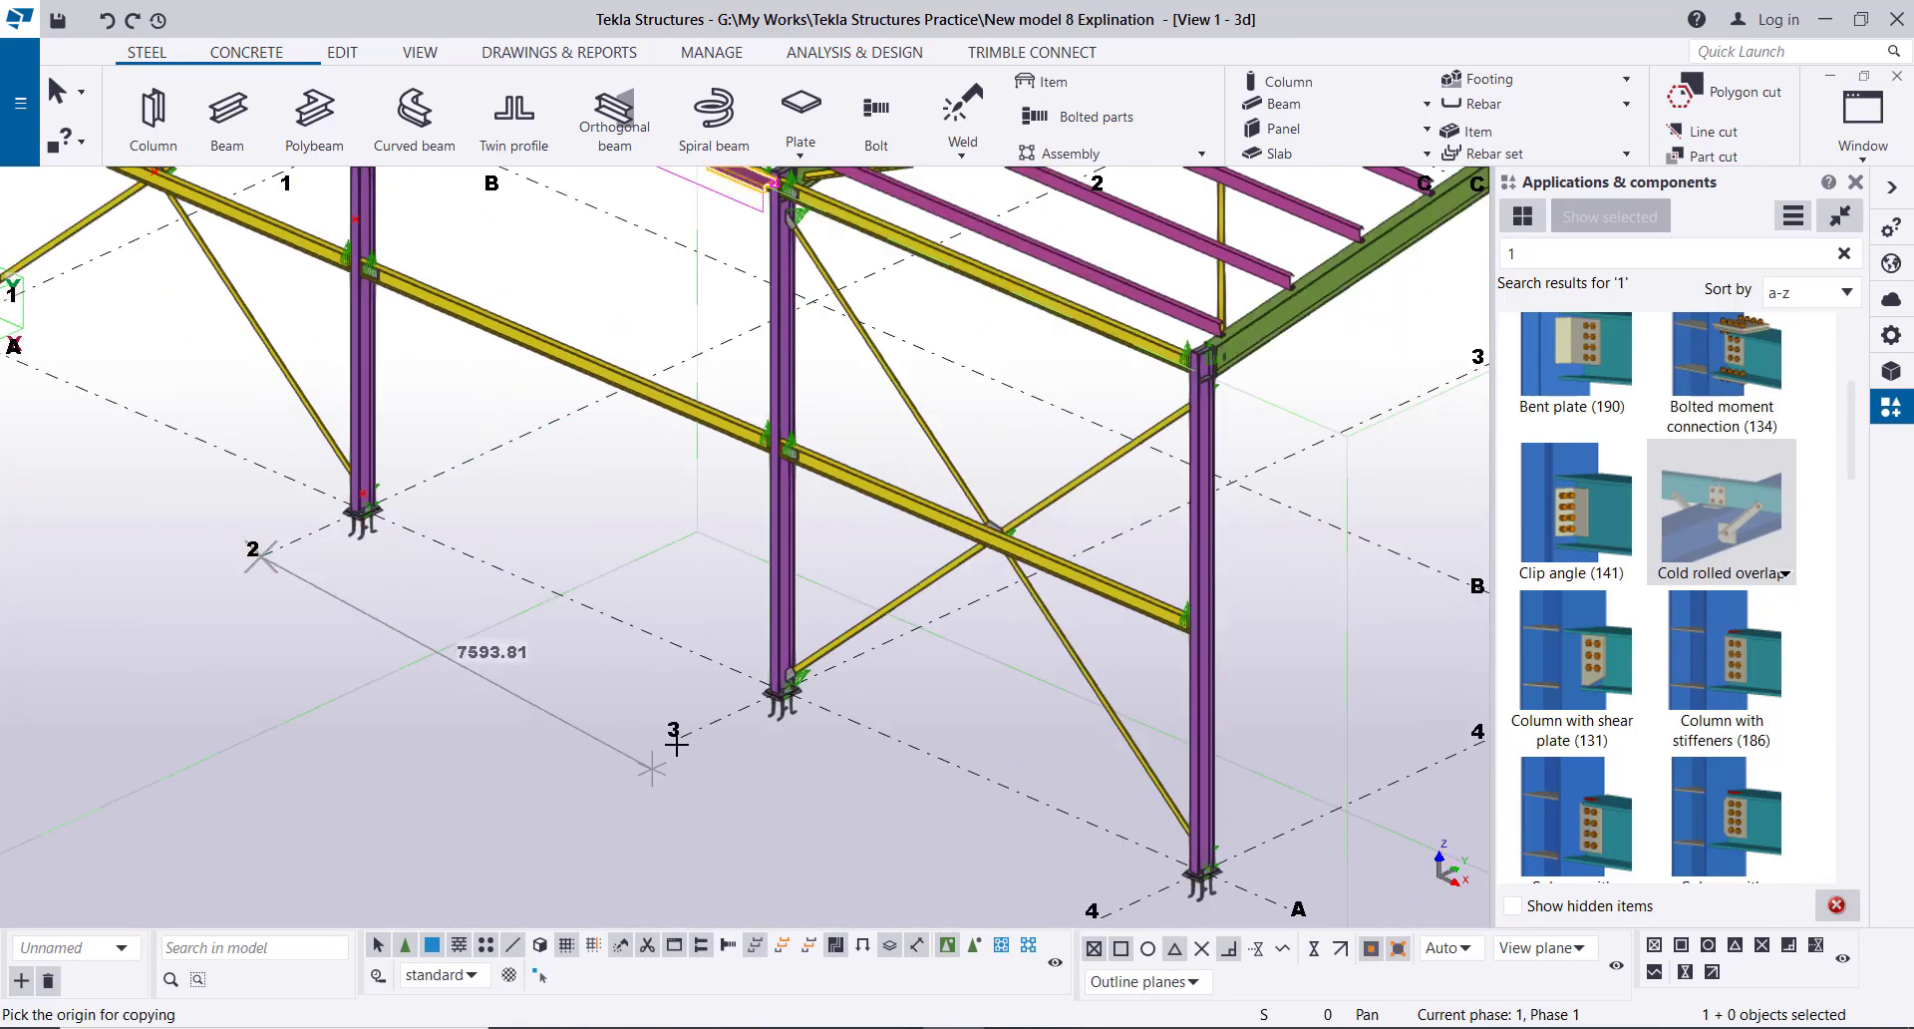
{"action": "right_click", "coordinate": [631, 453]}
{"action": "left_click", "coordinate": [675, 472]}
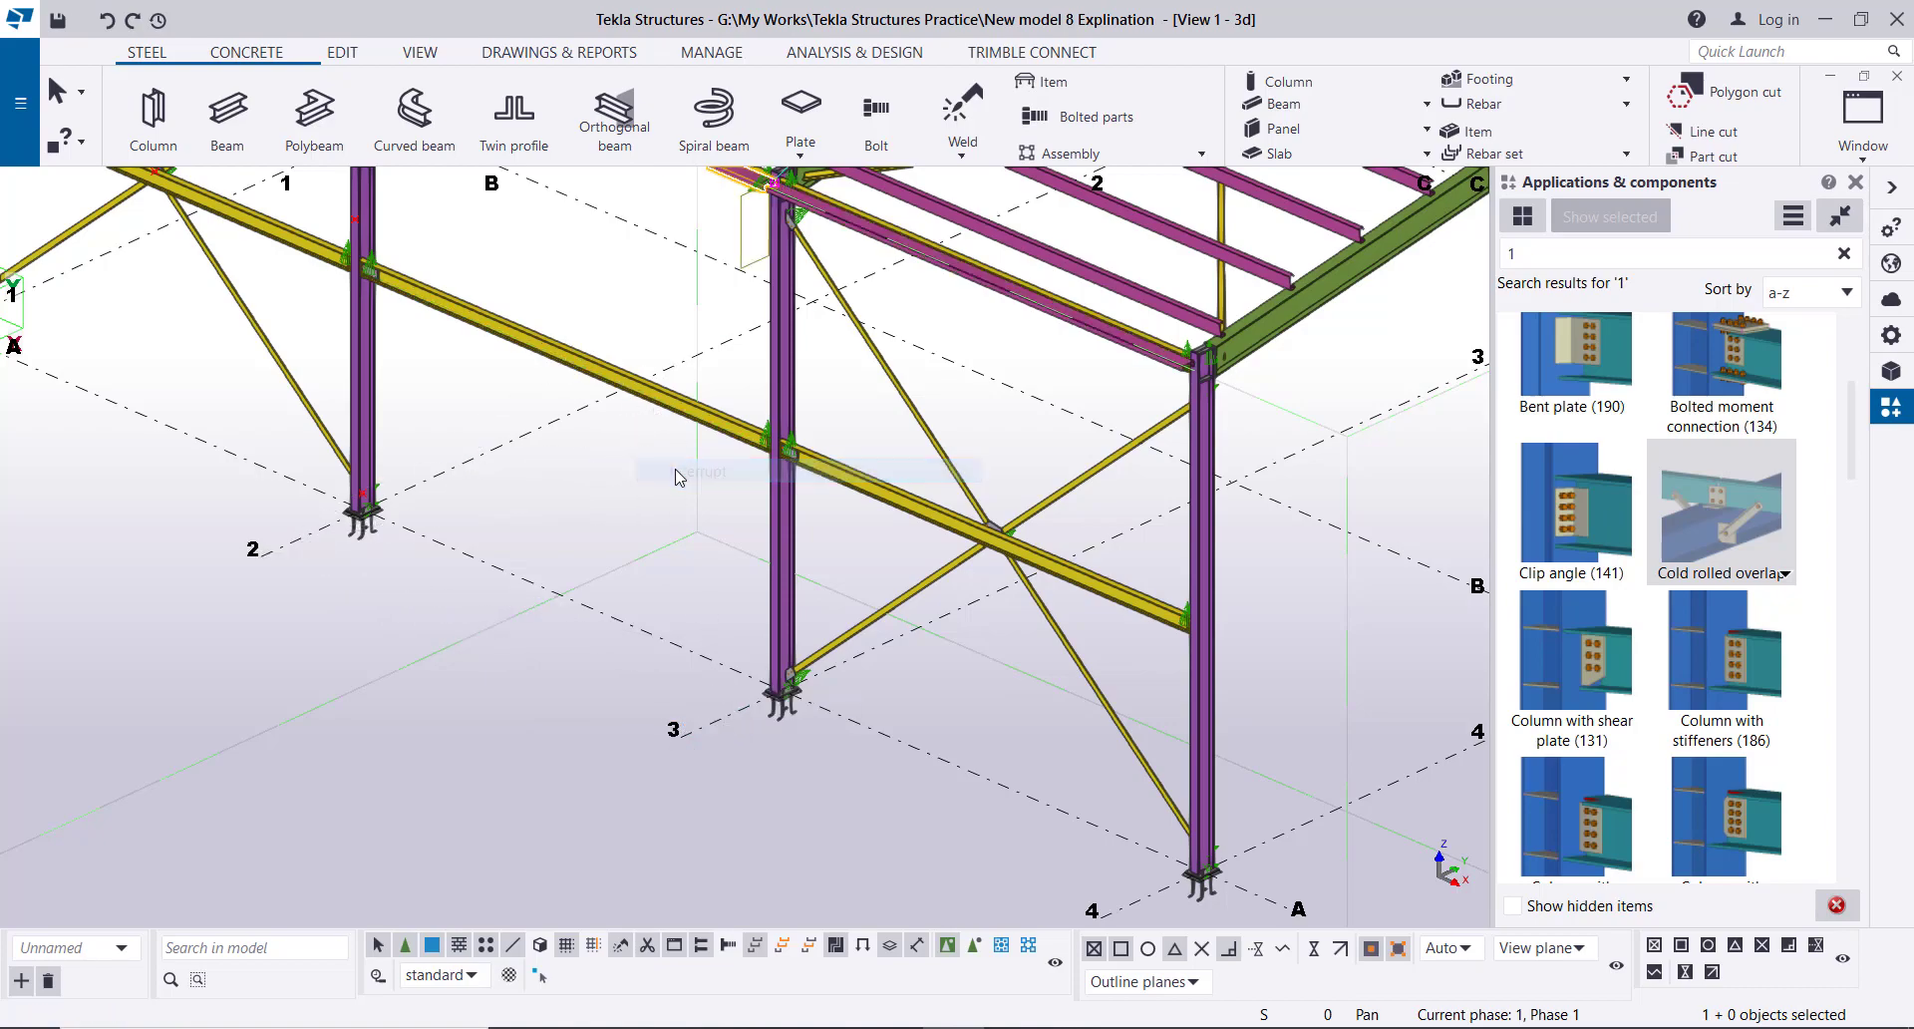
{"action": "scroll", "coordinate": [672, 485], "scroll_direction": "down", "scroll_amount": 3}
{"action": "scroll", "coordinate": [727, 509], "scroll_direction": "up", "scroll_amount": 10}
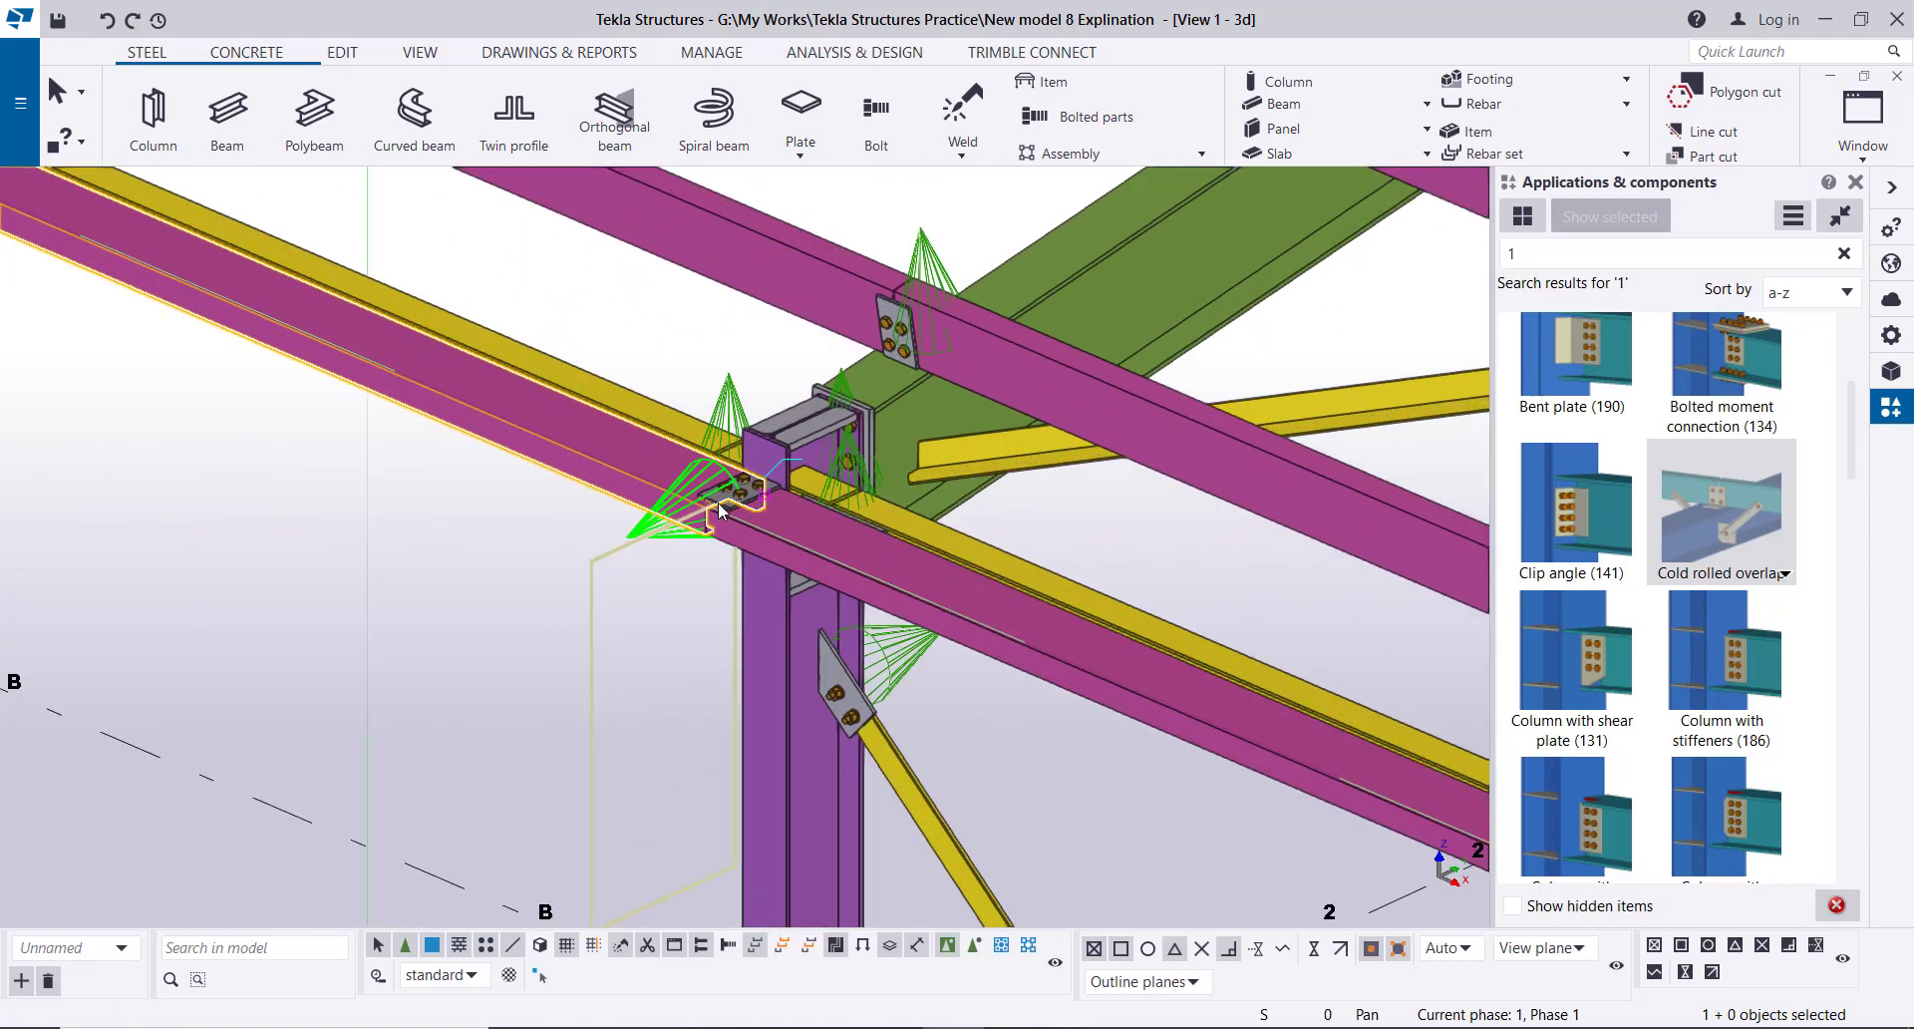
{"action": "scroll", "coordinate": [727, 508], "scroll_direction": "down", "scroll_amount": 10}
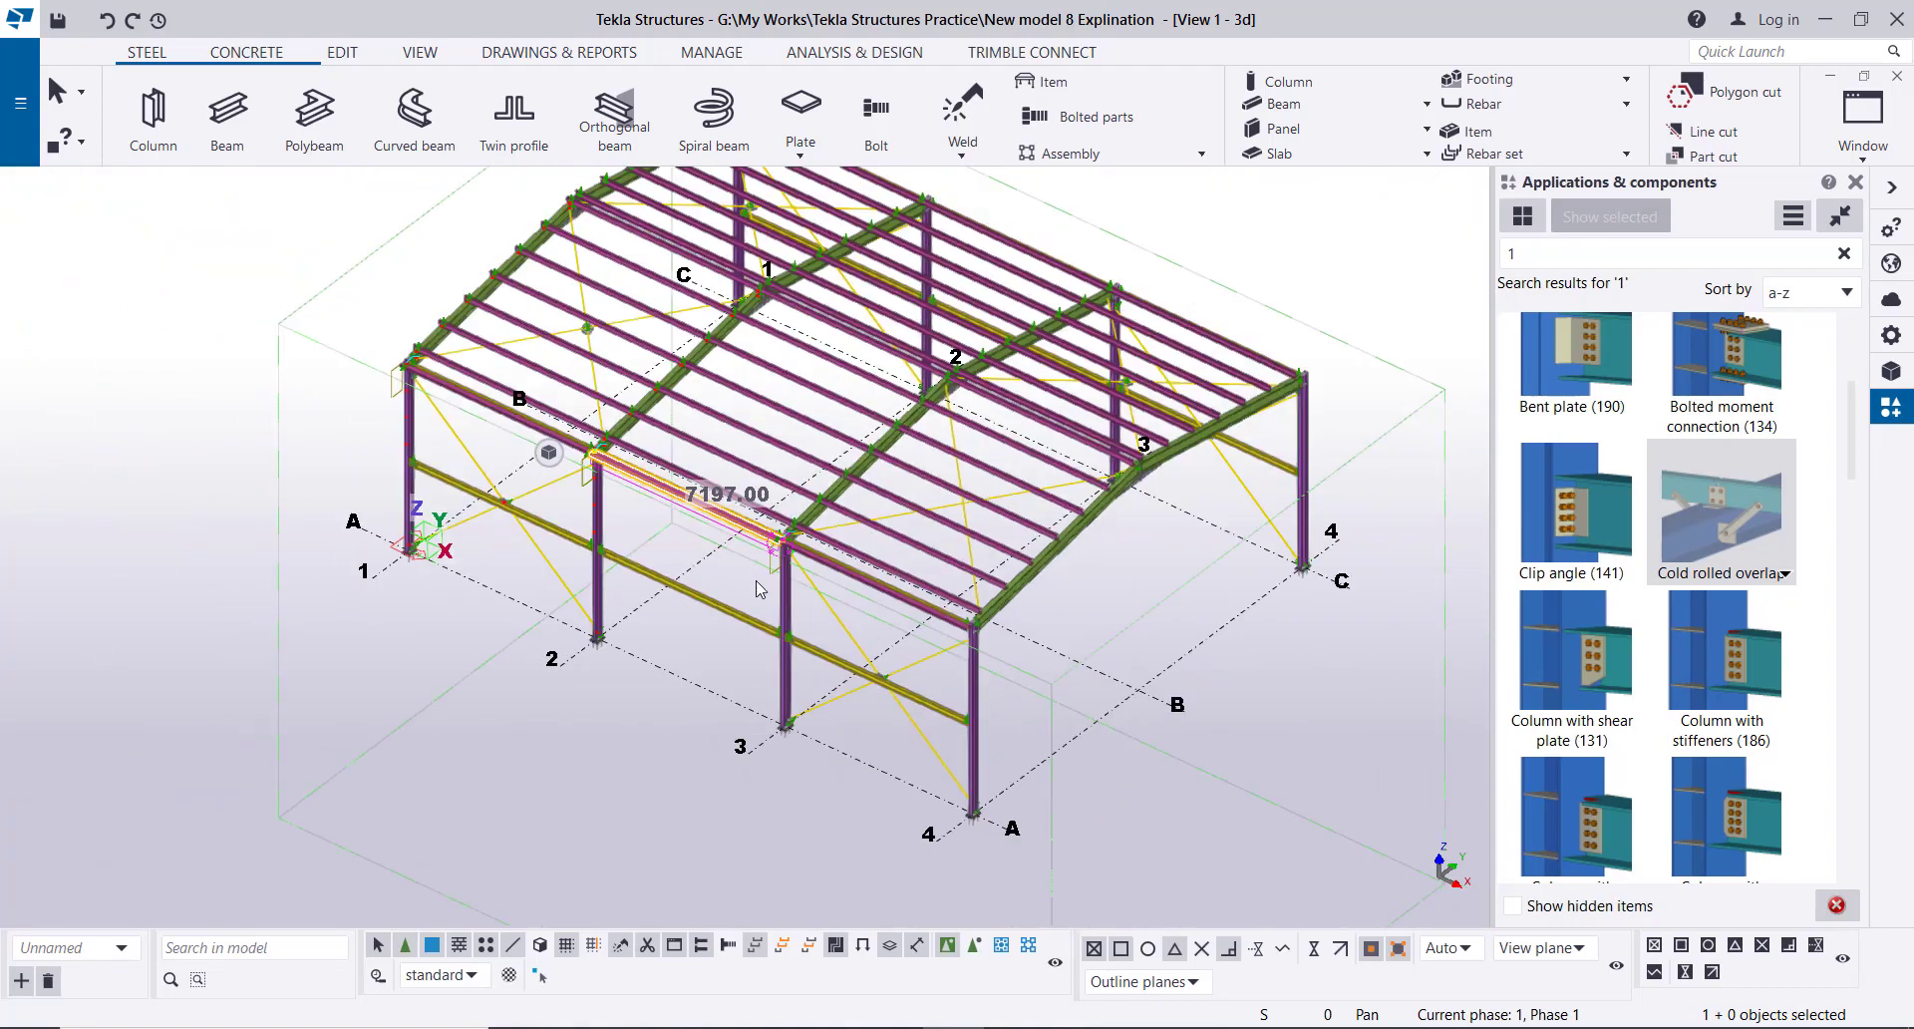
{"action": "right_click", "coordinate": [205, 314]}
{"action": "left_click", "coordinate": [252, 327]}
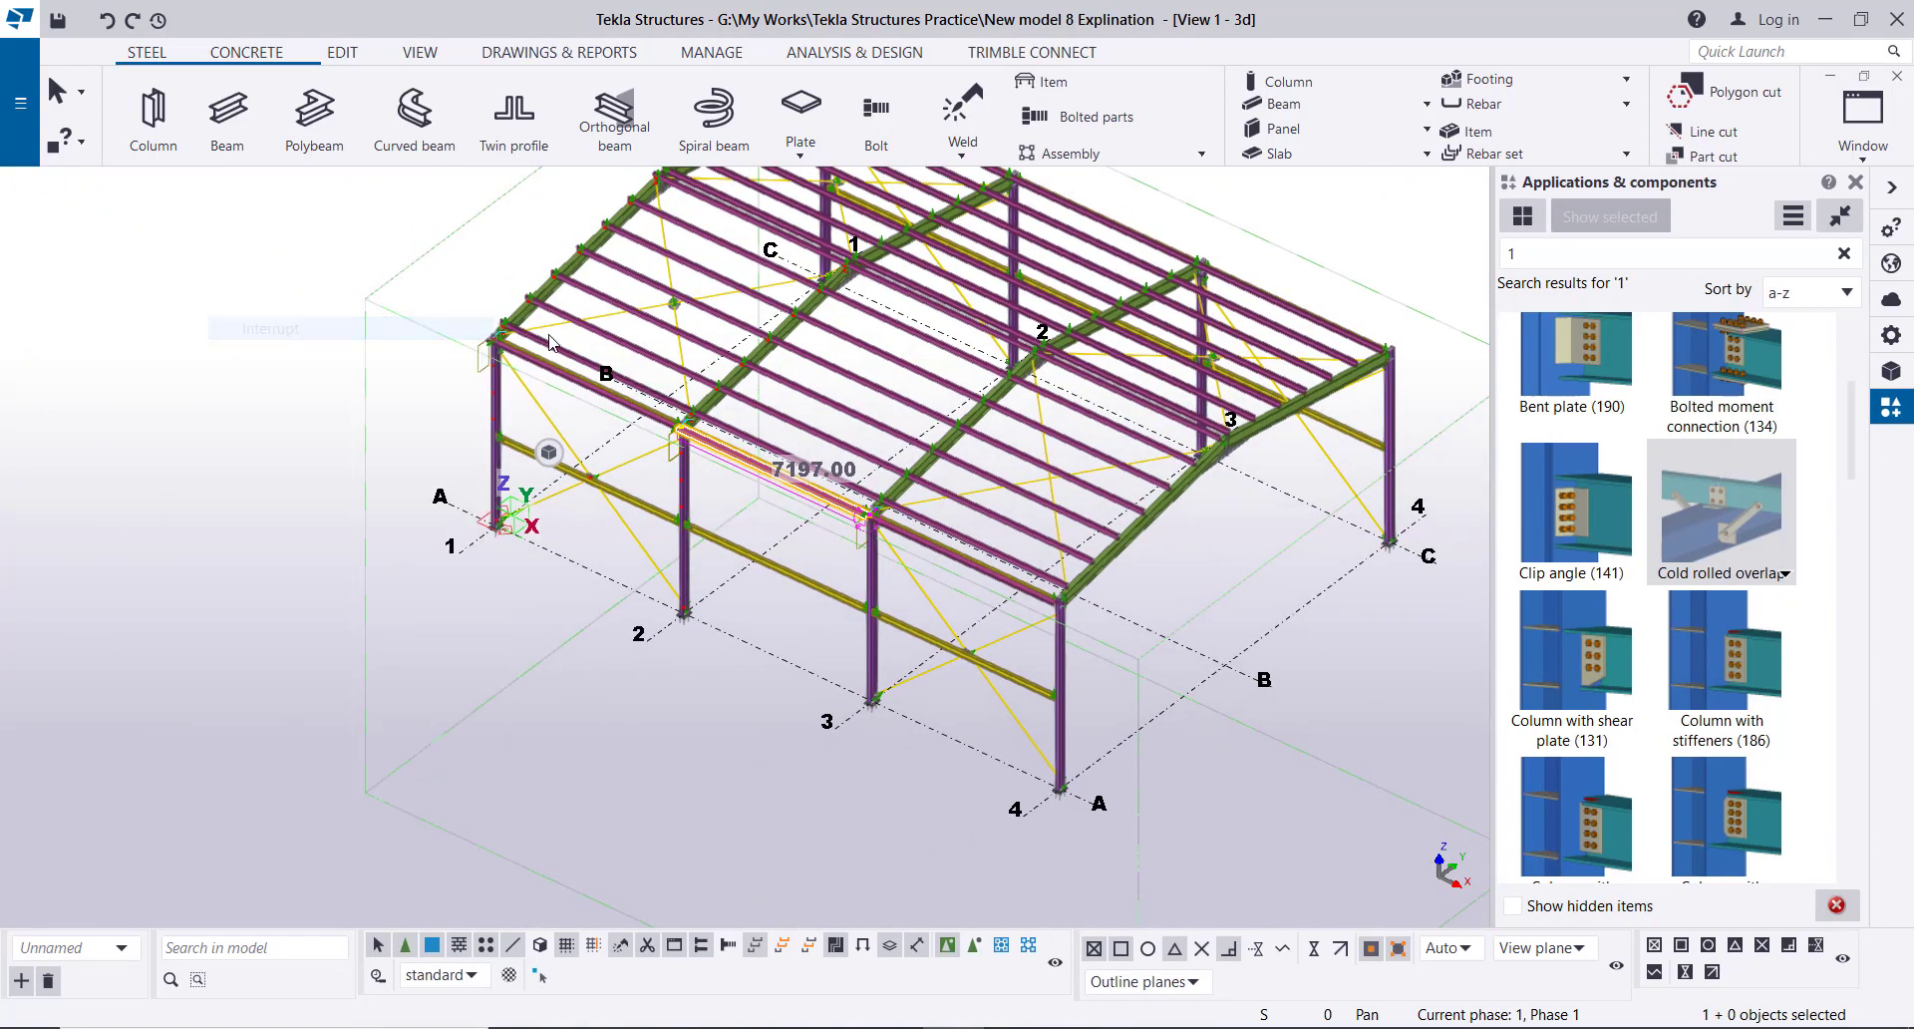
- Copy the three upper side-wall beams along line A down to the three marked points on the grid 1 column
{"action": "scroll", "coordinate": [538, 356], "scroll_direction": "up", "scroll_amount": 7}
{"action": "left_click", "coordinate": [512, 399]}
{"action": "scroll", "coordinate": [507, 386], "scroll_direction": "down", "scroll_amount": 5}
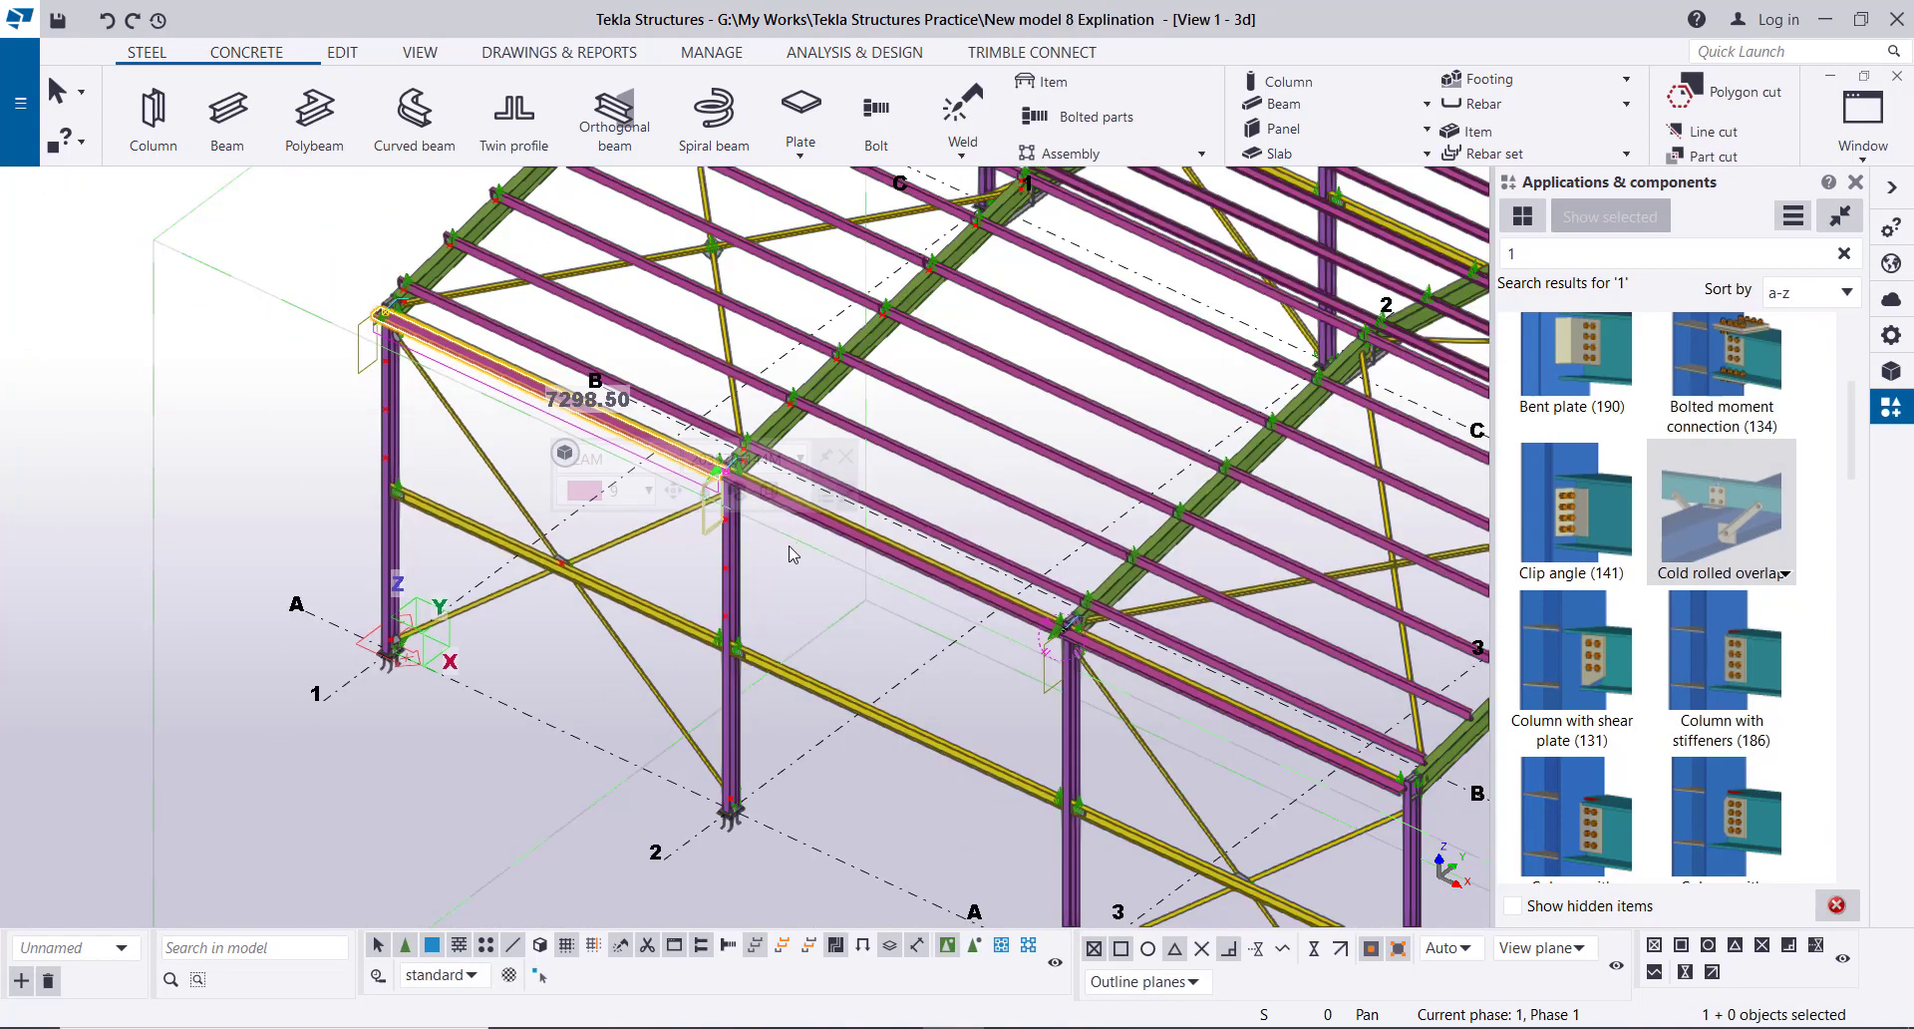
{"action": "left_click", "coordinate": [890, 554], "text": "ctrl"}
{"action": "scroll", "coordinate": [1170, 696], "scroll_direction": "up", "scroll_amount": 4}
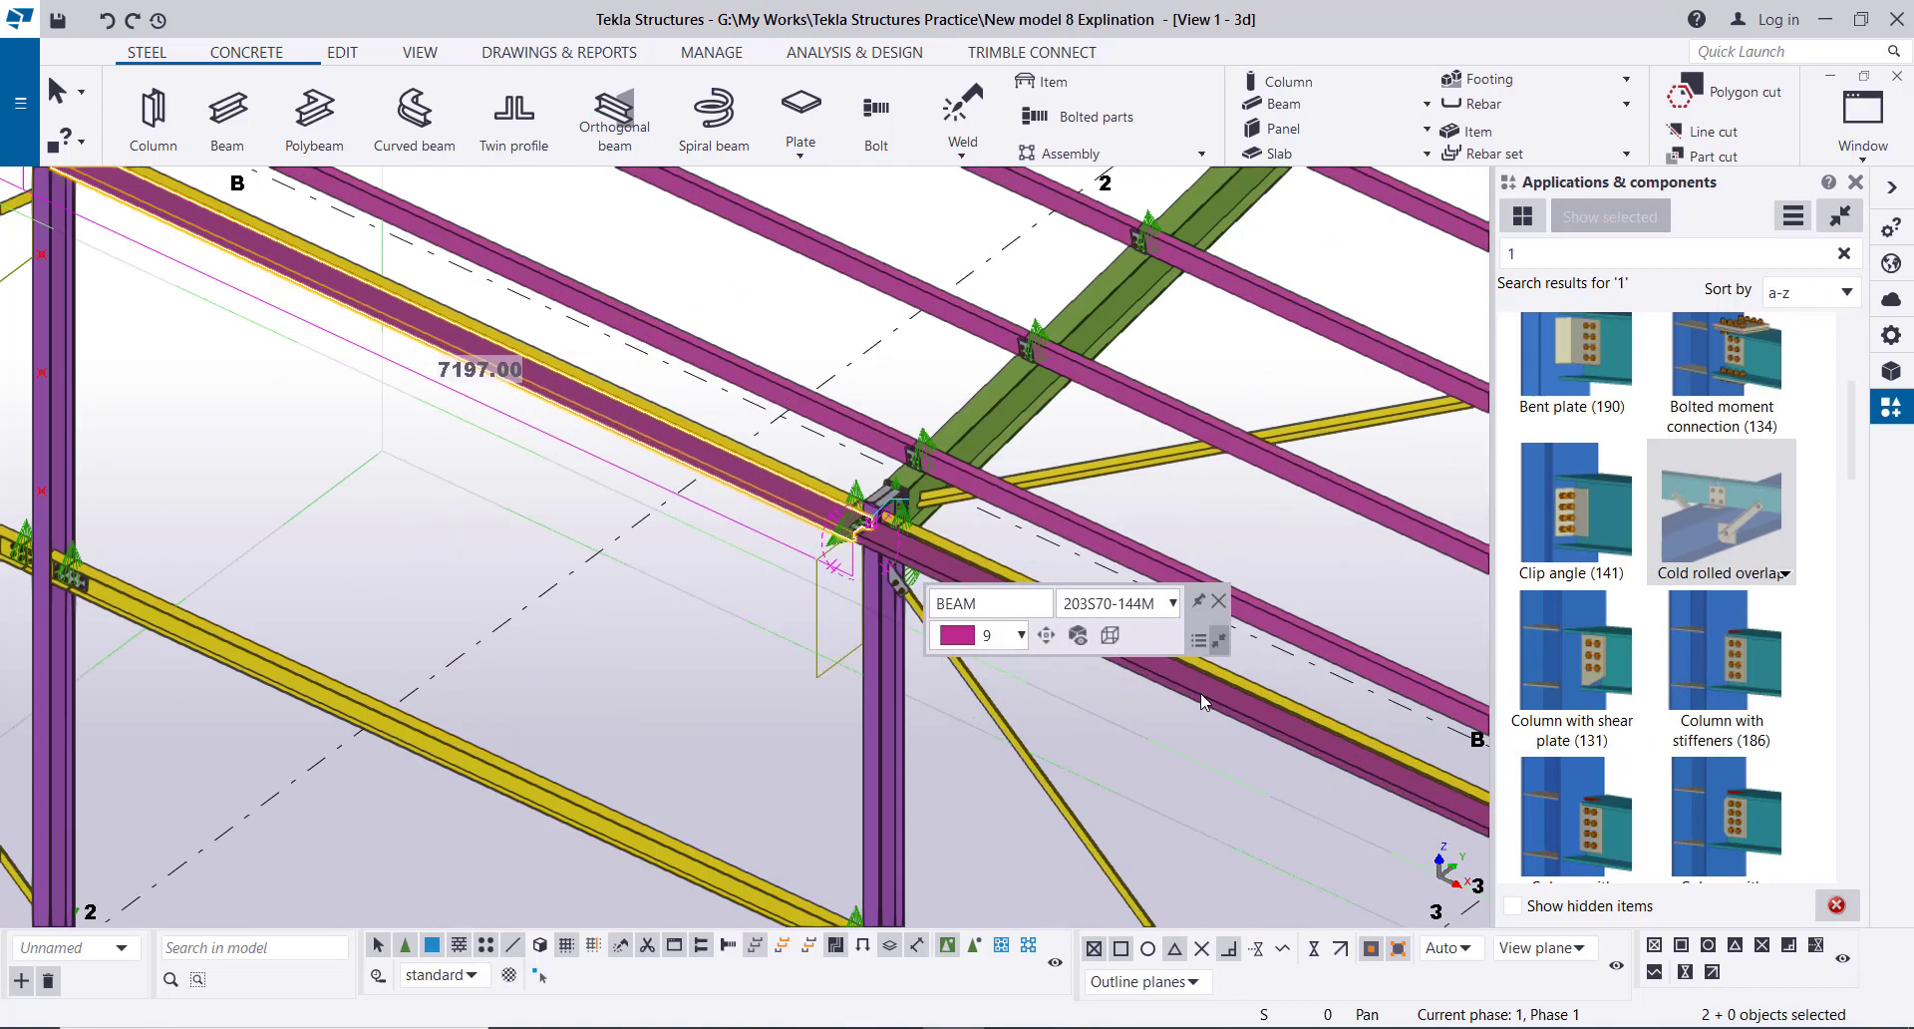
{"action": "left_click", "coordinate": [1202, 695], "text": "ctrl"}
{"action": "scroll", "coordinate": [1202, 697], "scroll_direction": "down", "scroll_amount": 6}
{"action": "scroll", "coordinate": [723, 431], "scroll_direction": "up", "scroll_amount": 4}
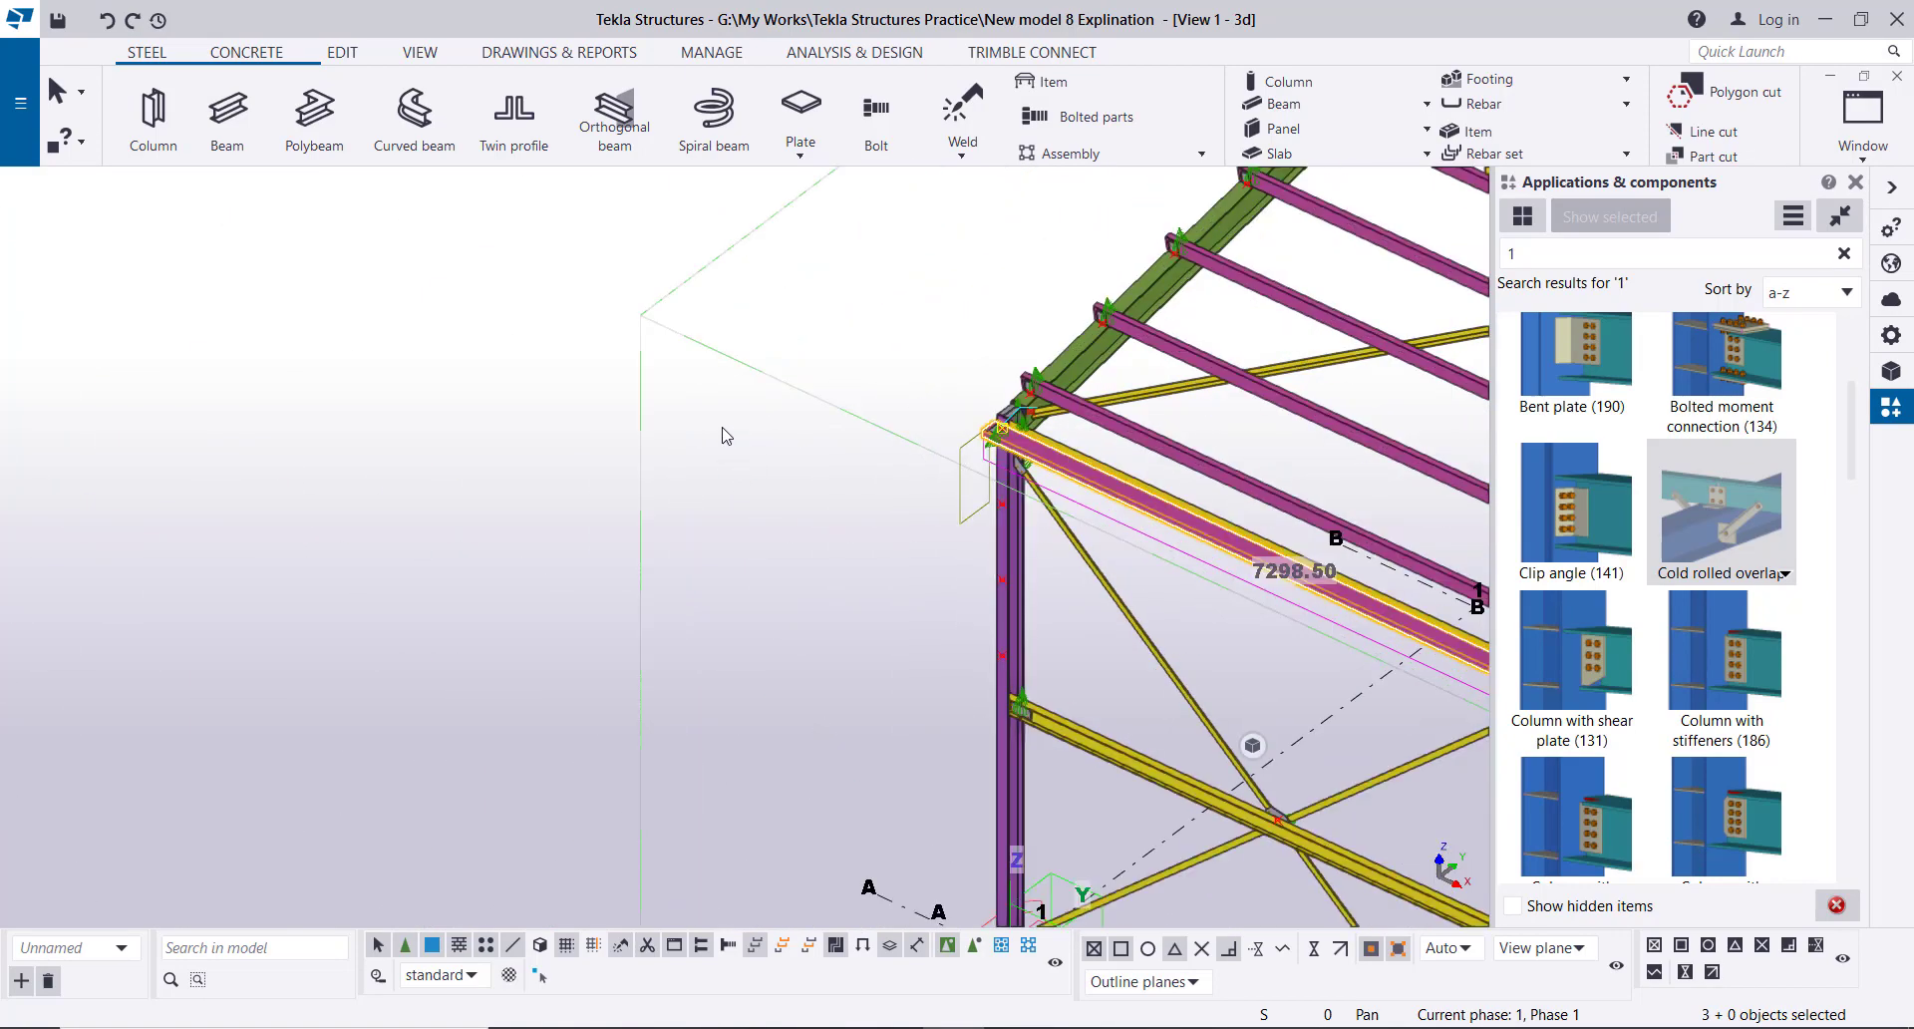
{"action": "right_click", "coordinate": [431, 342]}
{"action": "left_click", "coordinate": [495, 382]}
{"action": "scroll", "coordinate": [922, 377], "scroll_direction": "up", "scroll_amount": 3}
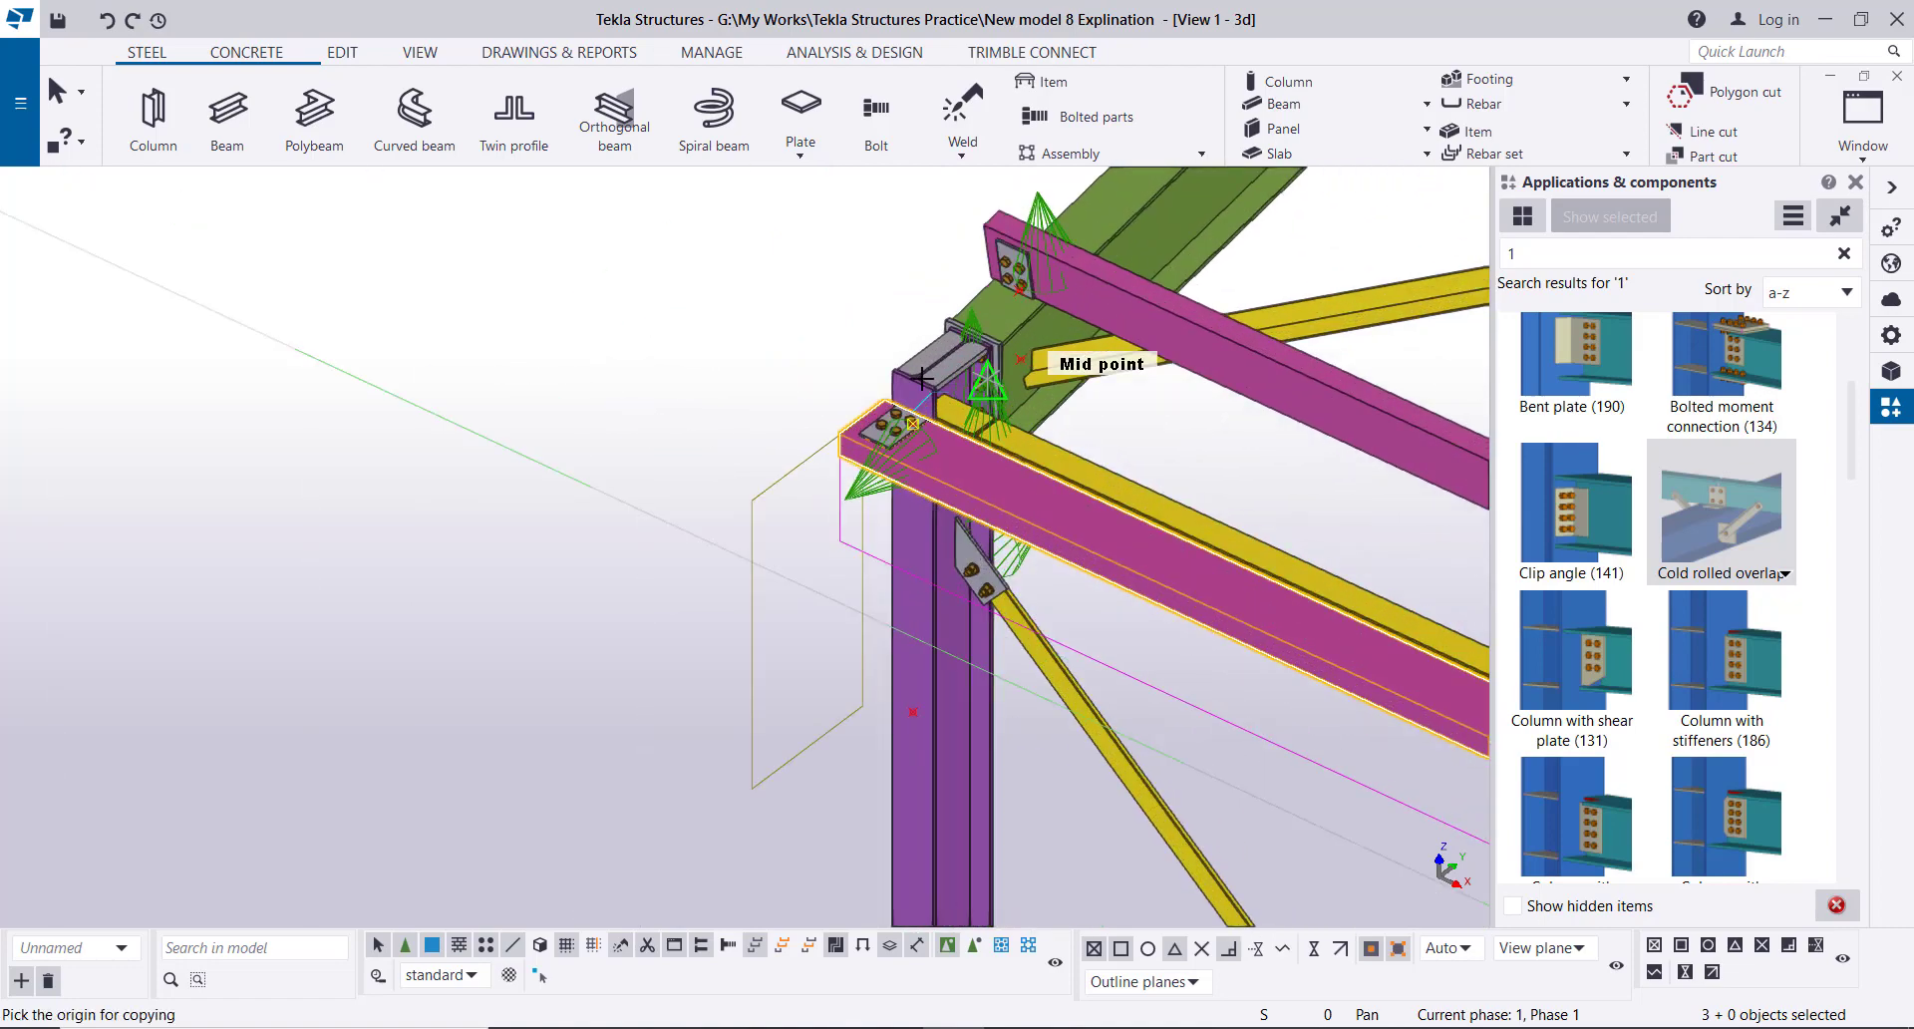
{"action": "scroll", "coordinate": [922, 377], "scroll_direction": "up", "scroll_amount": 3}
{"action": "left_click", "coordinate": [905, 547]}
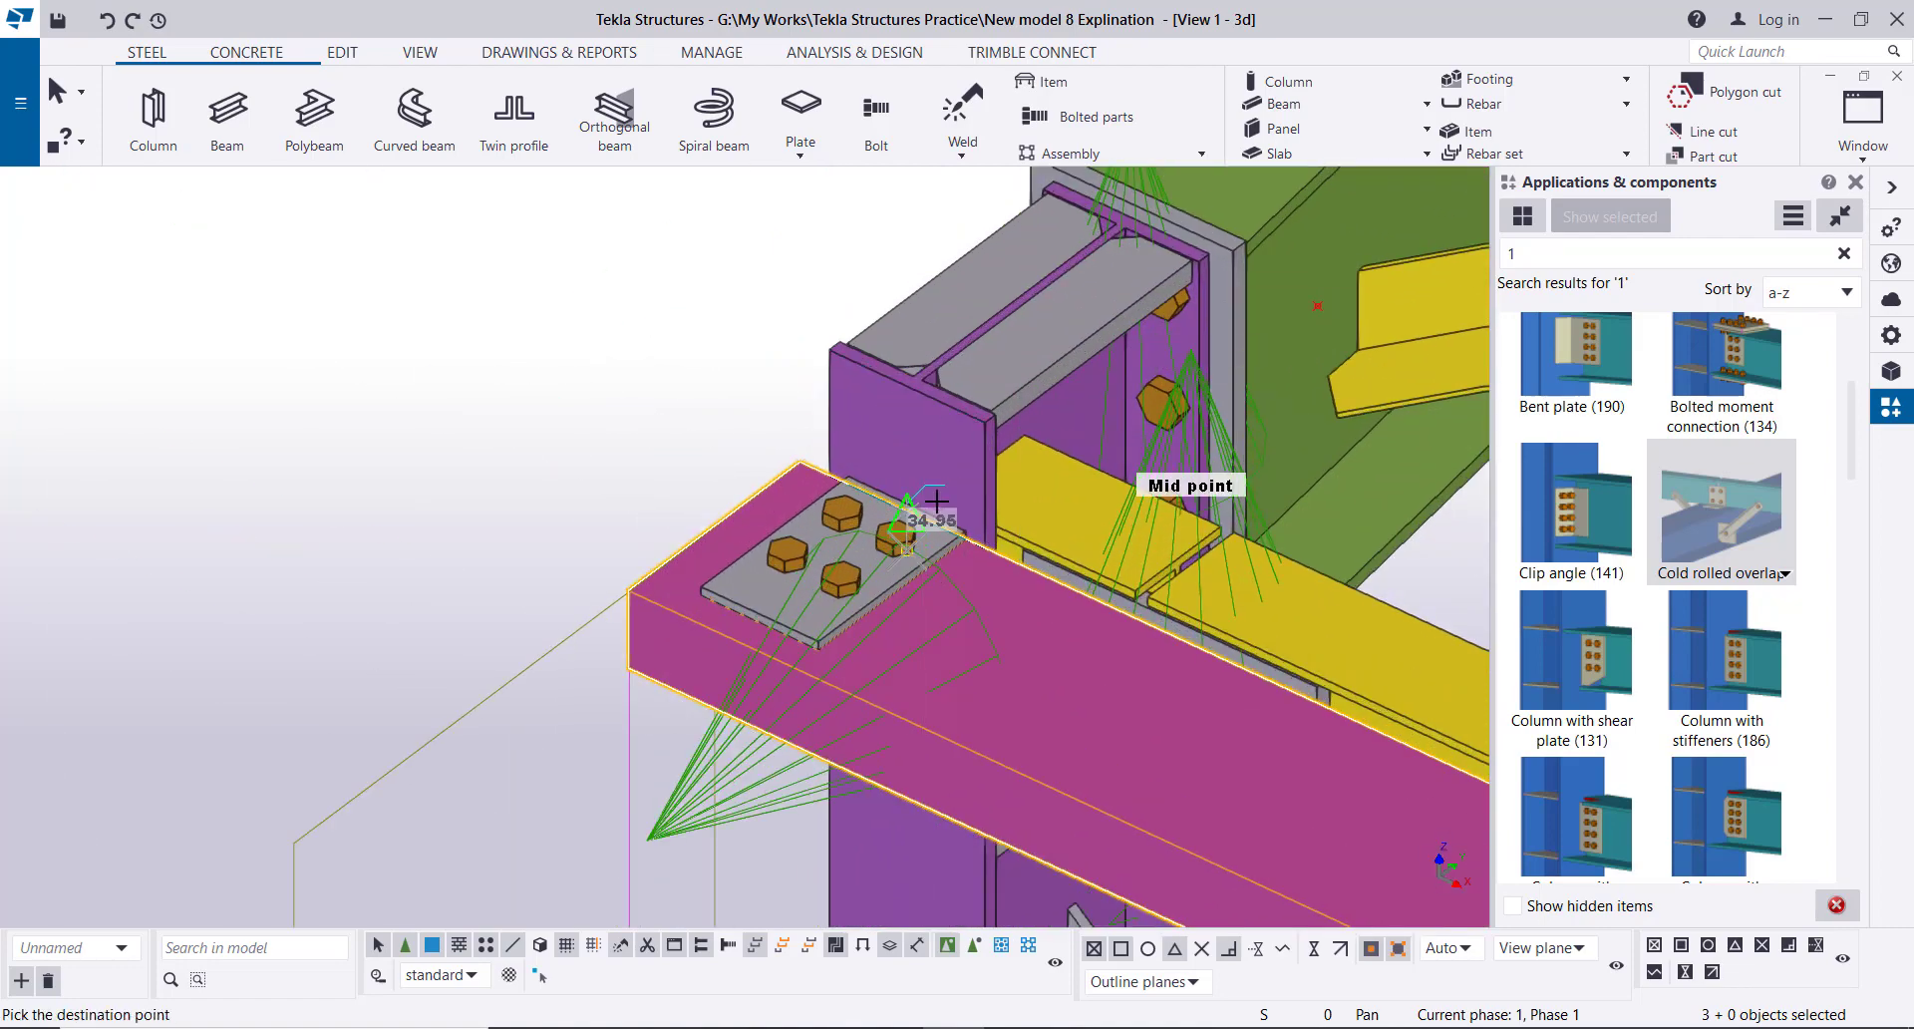
{"action": "scroll", "coordinate": [838, 414], "scroll_direction": "down", "scroll_amount": 5}
{"action": "scroll", "coordinate": [901, 611], "scroll_direction": "up", "scroll_amount": 4}
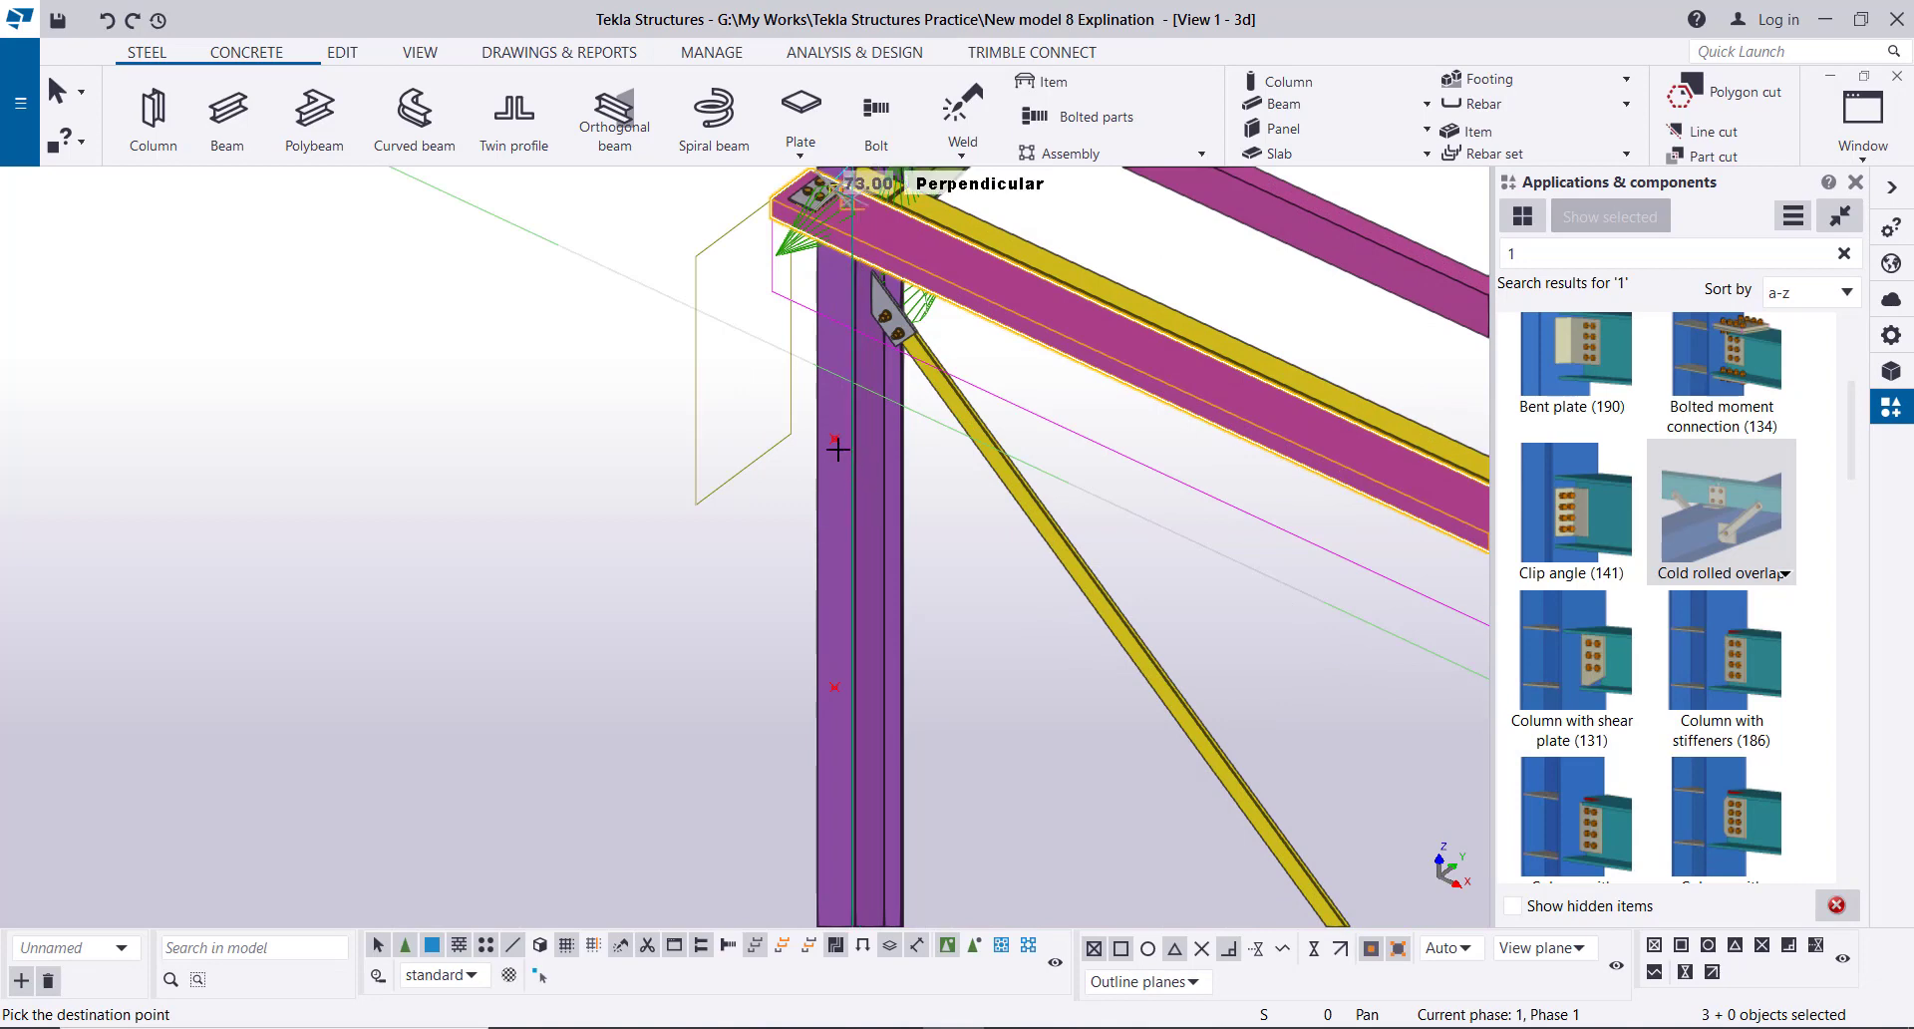
{"action": "scroll", "coordinate": [817, 439], "scroll_direction": "down", "scroll_amount": 3}
{"action": "scroll", "coordinate": [827, 448], "scroll_direction": "up", "scroll_amount": 3}
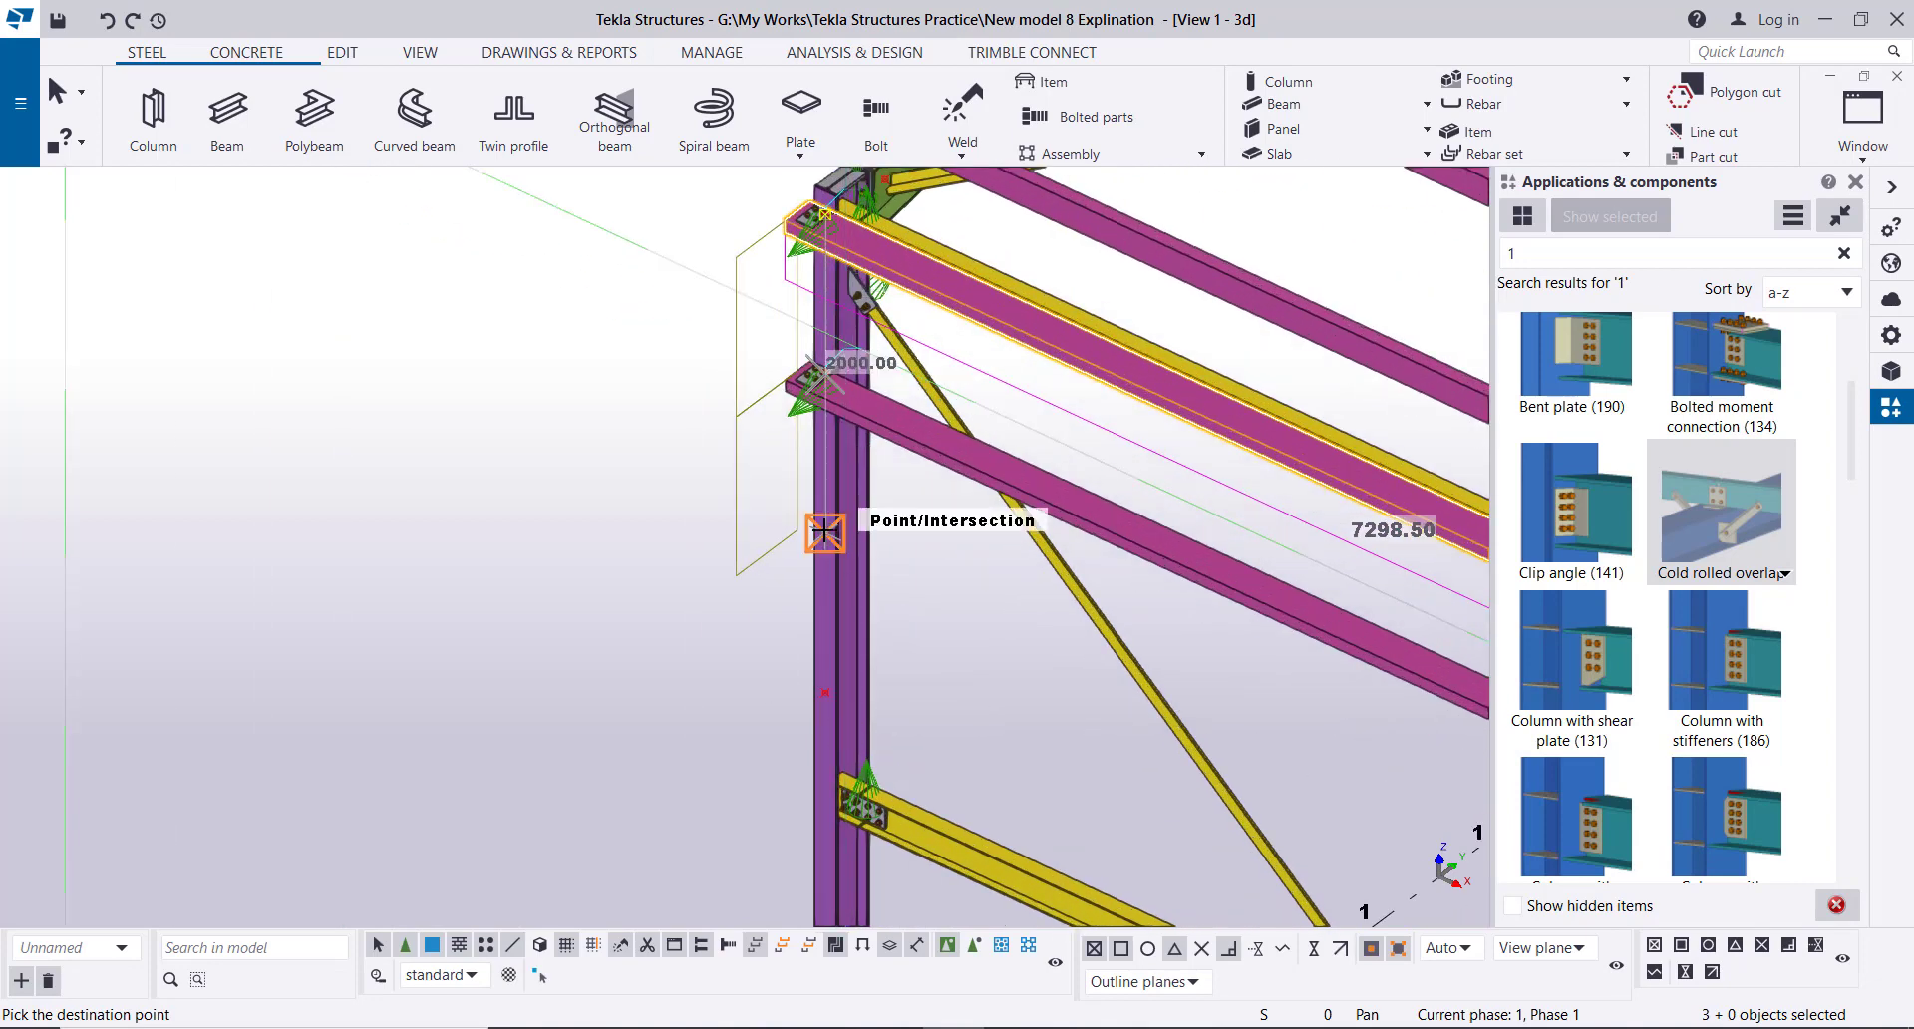
{"action": "left_click", "coordinate": [824, 523]}
{"action": "scroll", "coordinate": [787, 618], "scroll_direction": "down", "scroll_amount": 3}
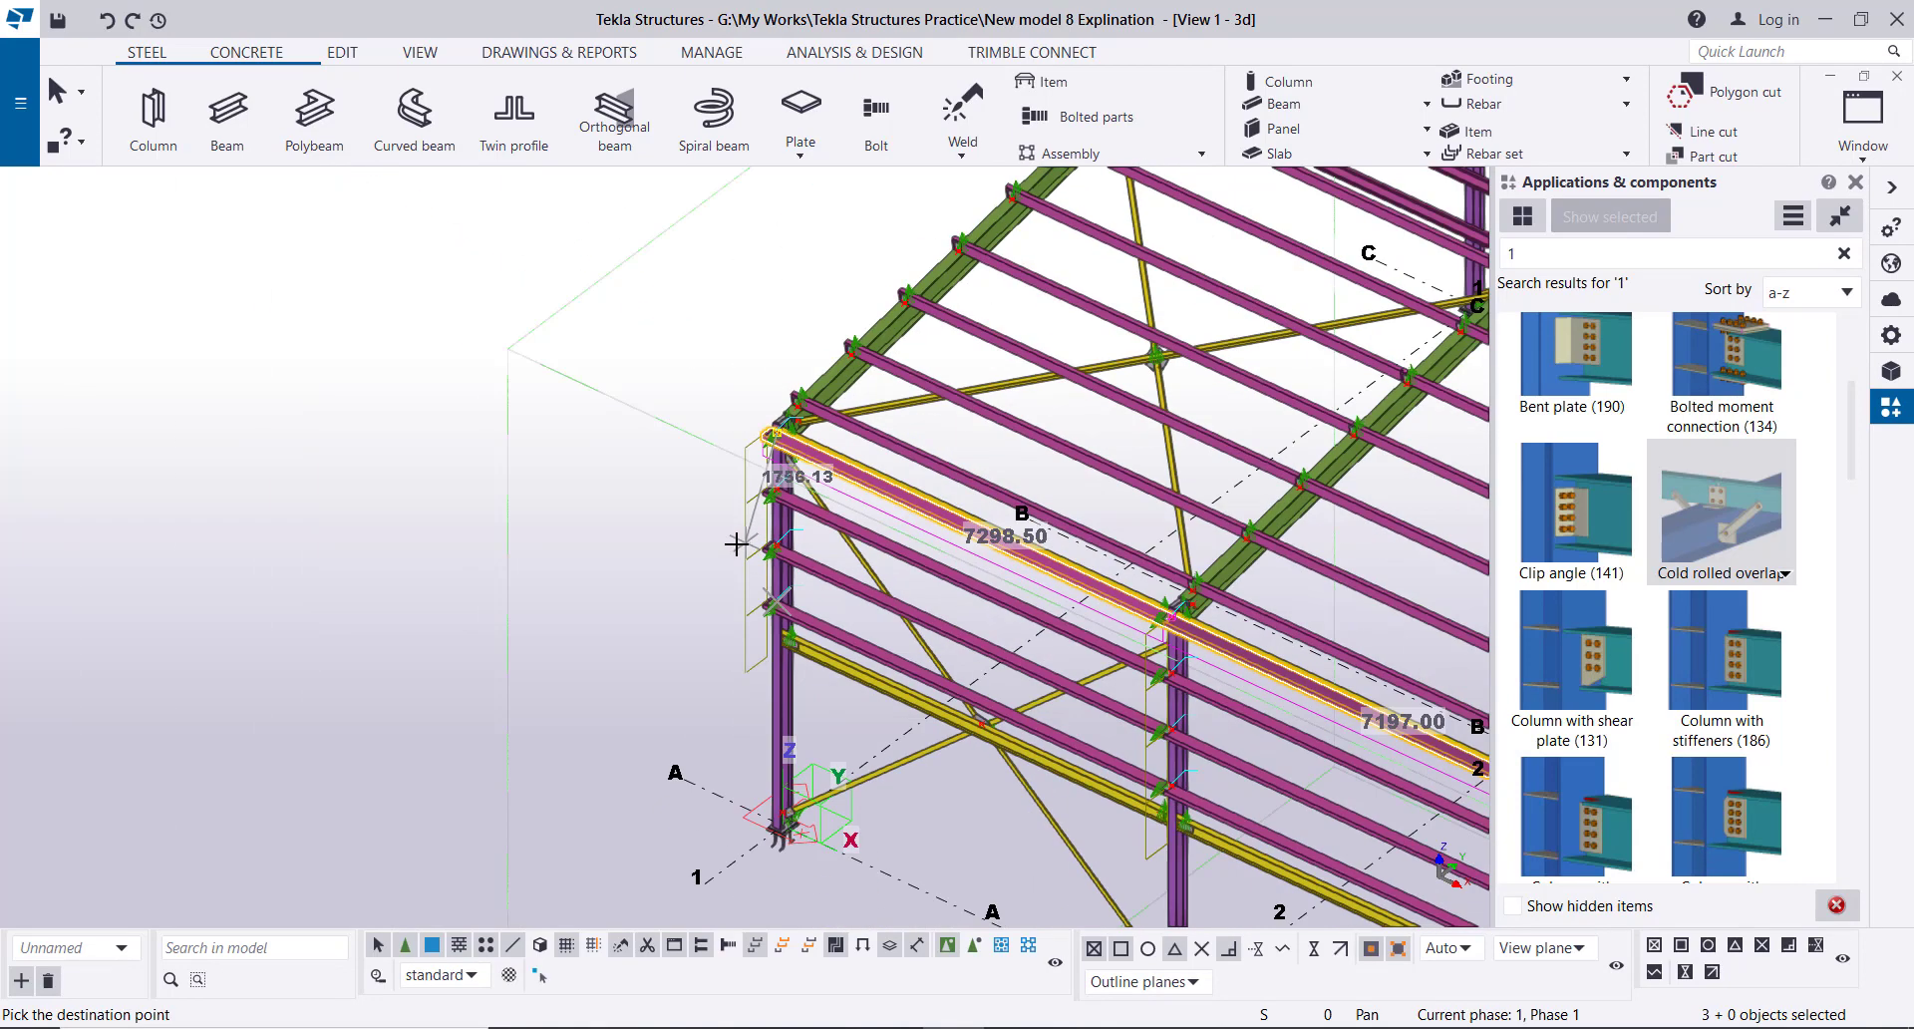
{"action": "right_click", "coordinate": [389, 455]}
{"action": "left_click", "coordinate": [418, 462]}
- Redraw the 3D view and examine the copied side-wall beams along line A
{"action": "scroll", "coordinate": [798, 548], "scroll_direction": "down", "scroll_amount": 3}
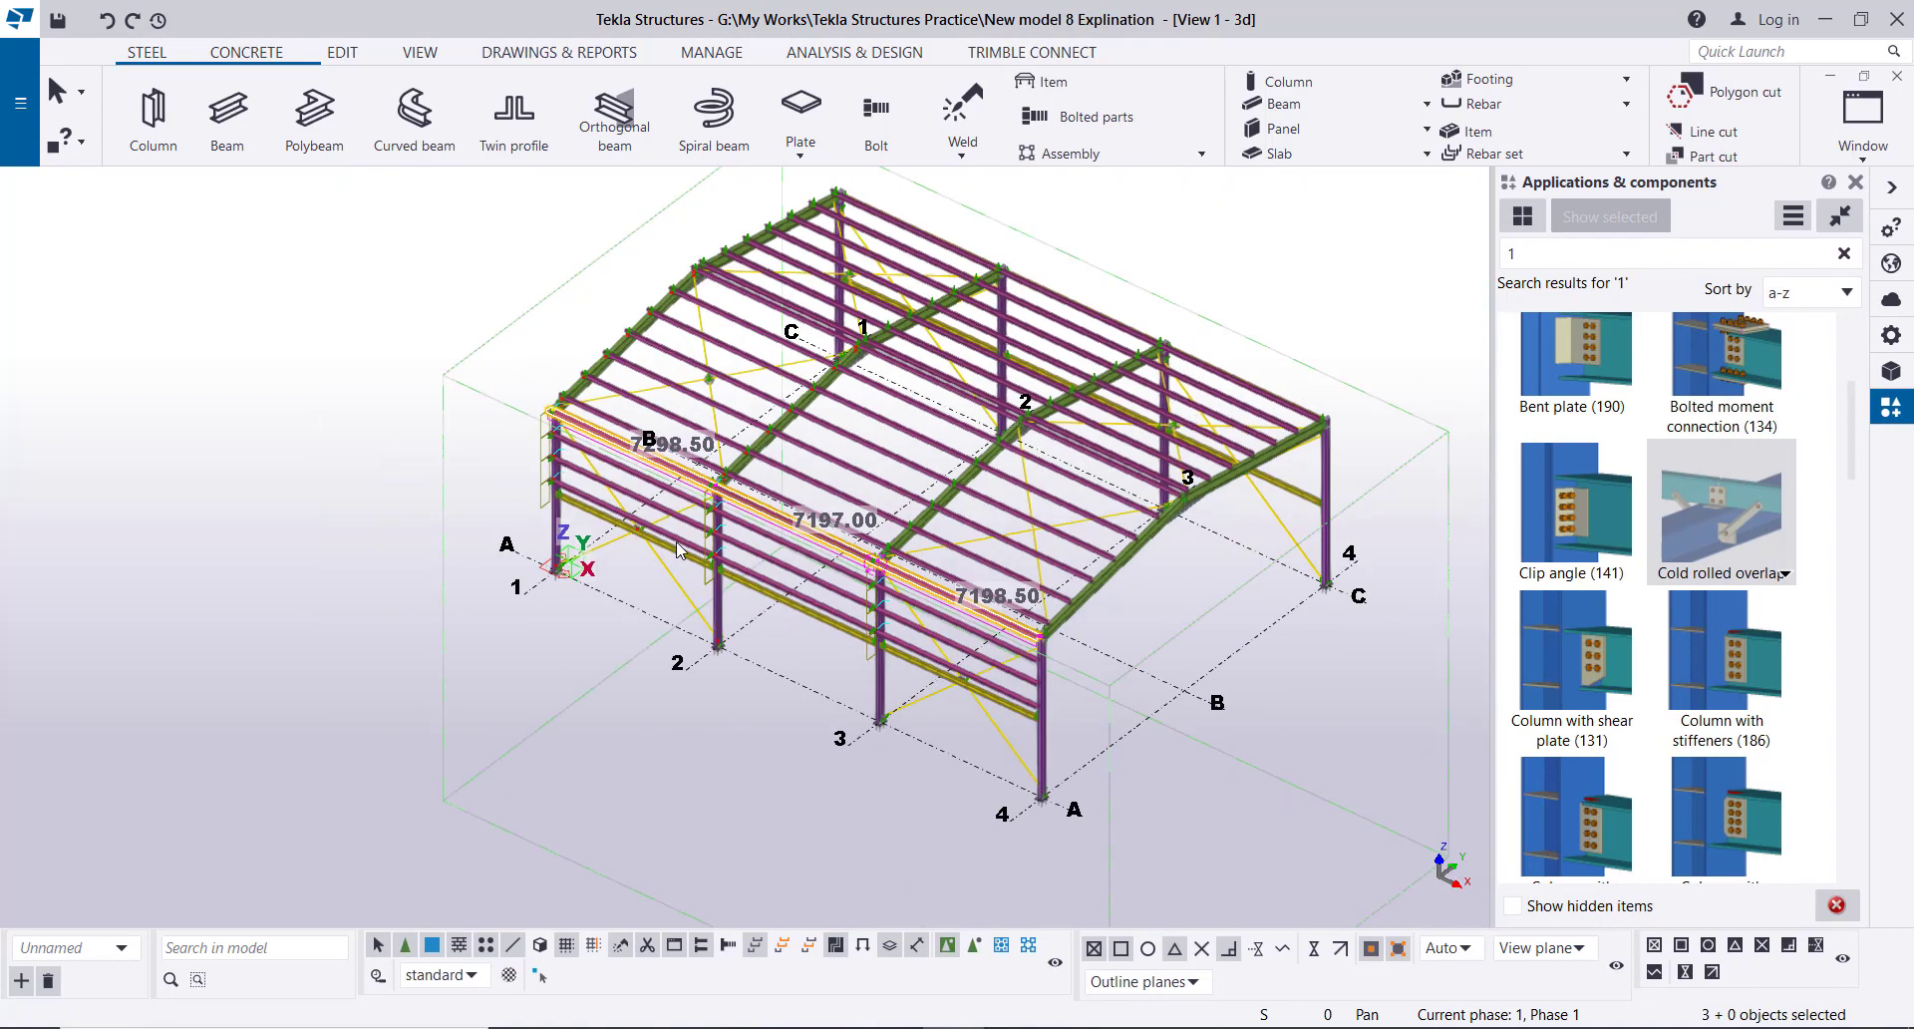
{"action": "scroll", "coordinate": [823, 551], "scroll_direction": "up", "scroll_amount": 3}
{"action": "scroll", "coordinate": [823, 555], "scroll_direction": "up", "scroll_amount": 2}
{"action": "right_click", "coordinate": [50, 332]}
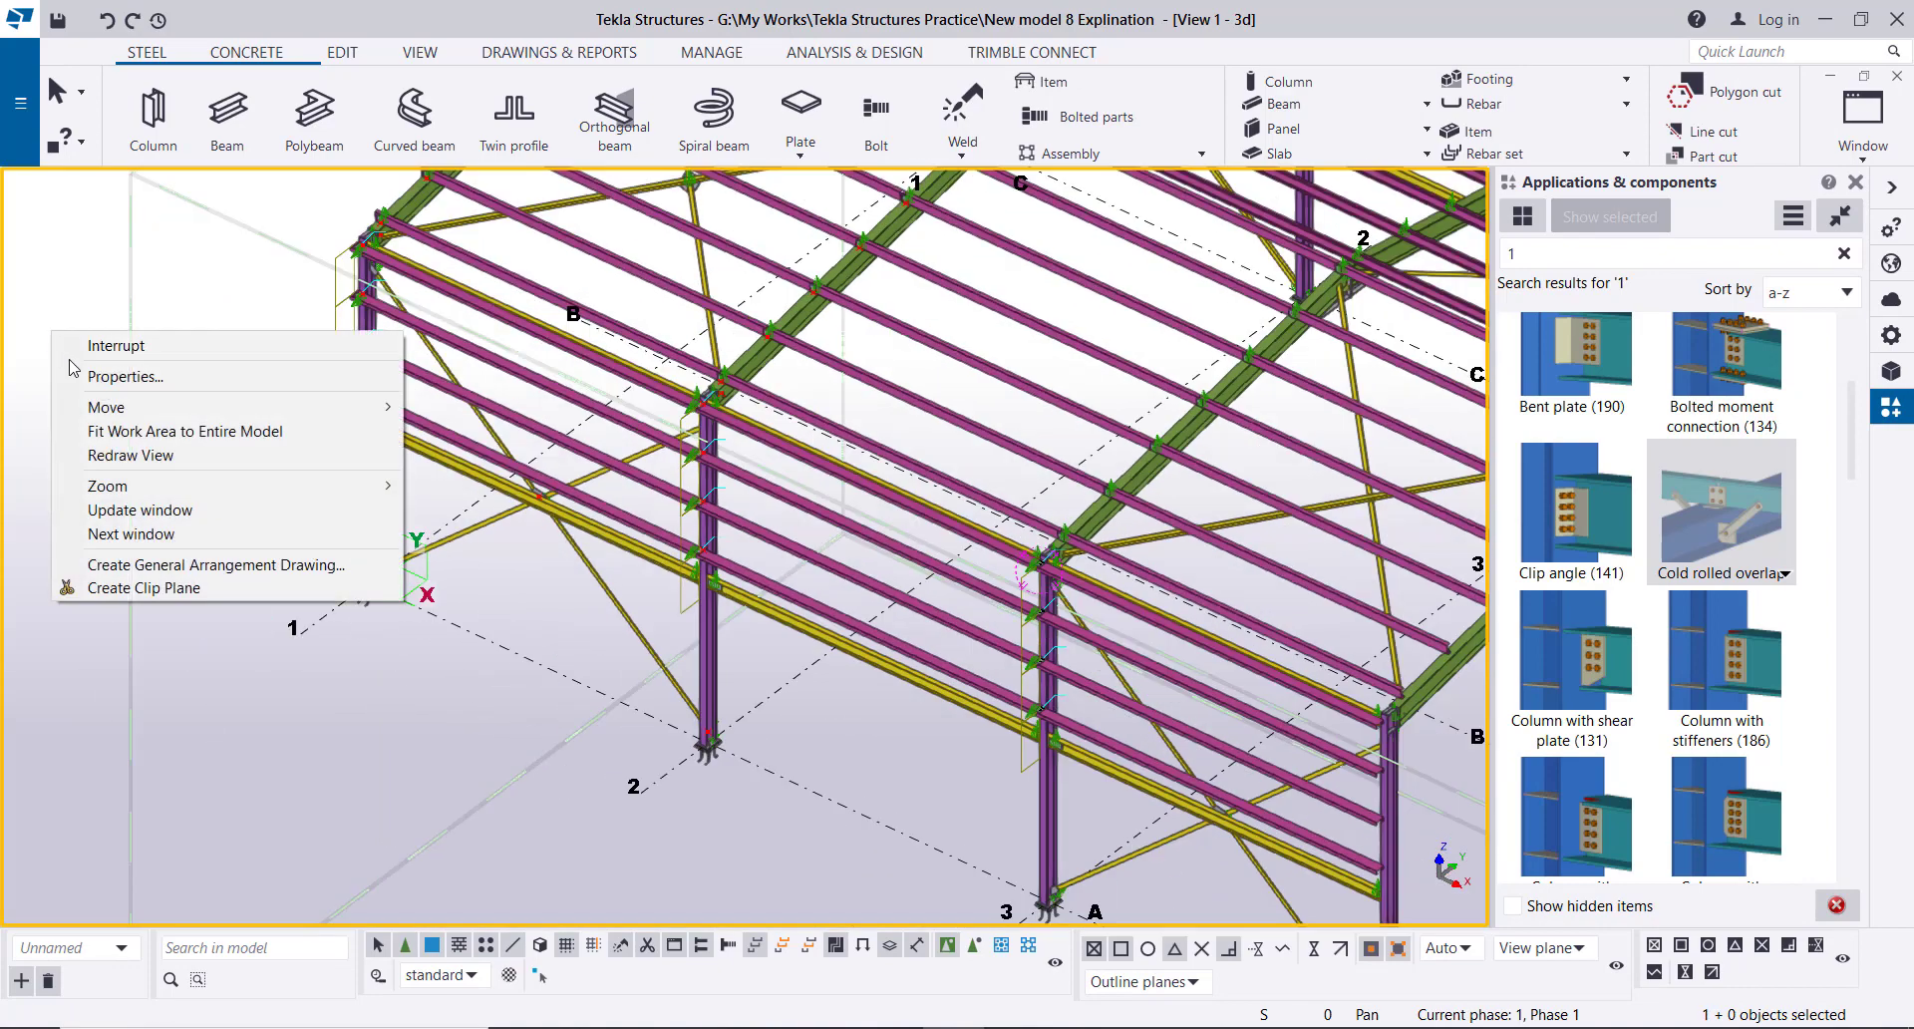
{"action": "left_click", "coordinate": [116, 454]}
{"action": "scroll", "coordinate": [626, 489], "scroll_direction": "down", "scroll_amount": 3}
{"action": "scroll", "coordinate": [1132, 671], "scroll_direction": "up", "scroll_amount": 5}
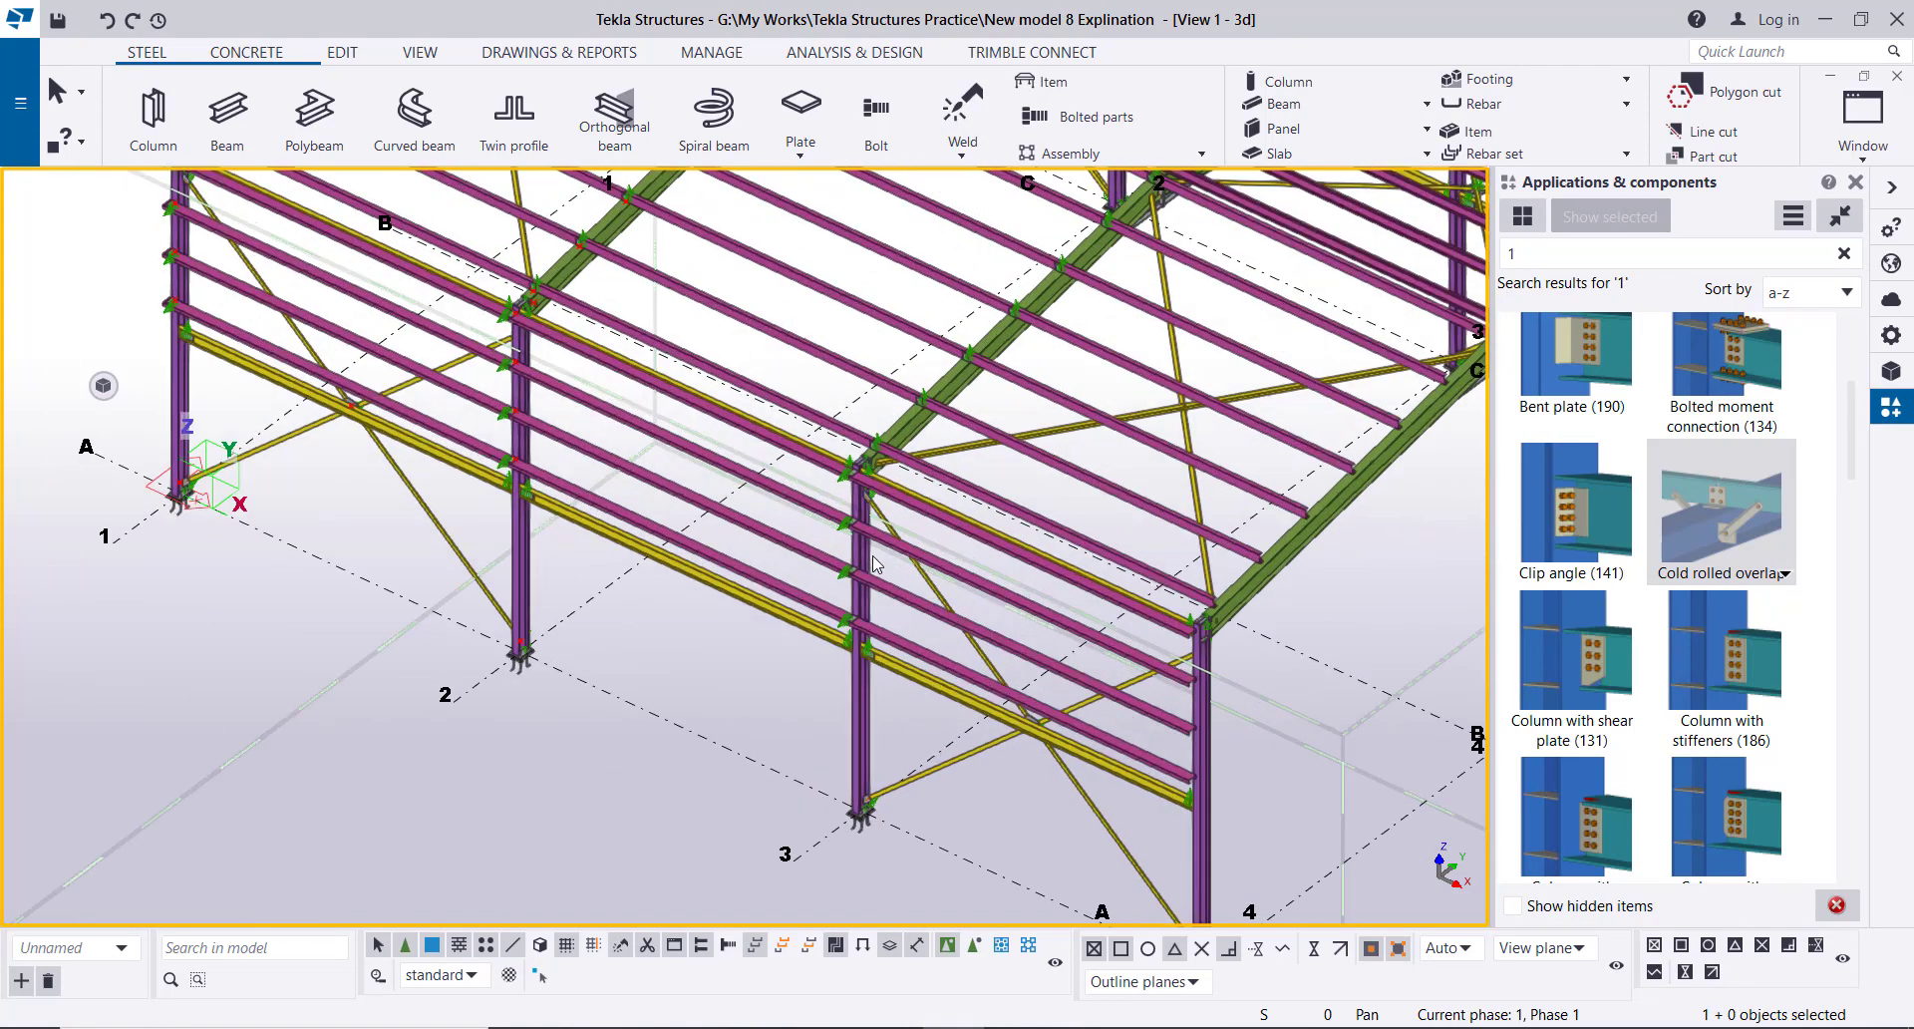
{"action": "scroll", "coordinate": [1094, 630], "scroll_direction": "down", "scroll_amount": 3}
{"action": "scroll", "coordinate": [153, 403], "scroll_direction": "up", "scroll_amount": 5}
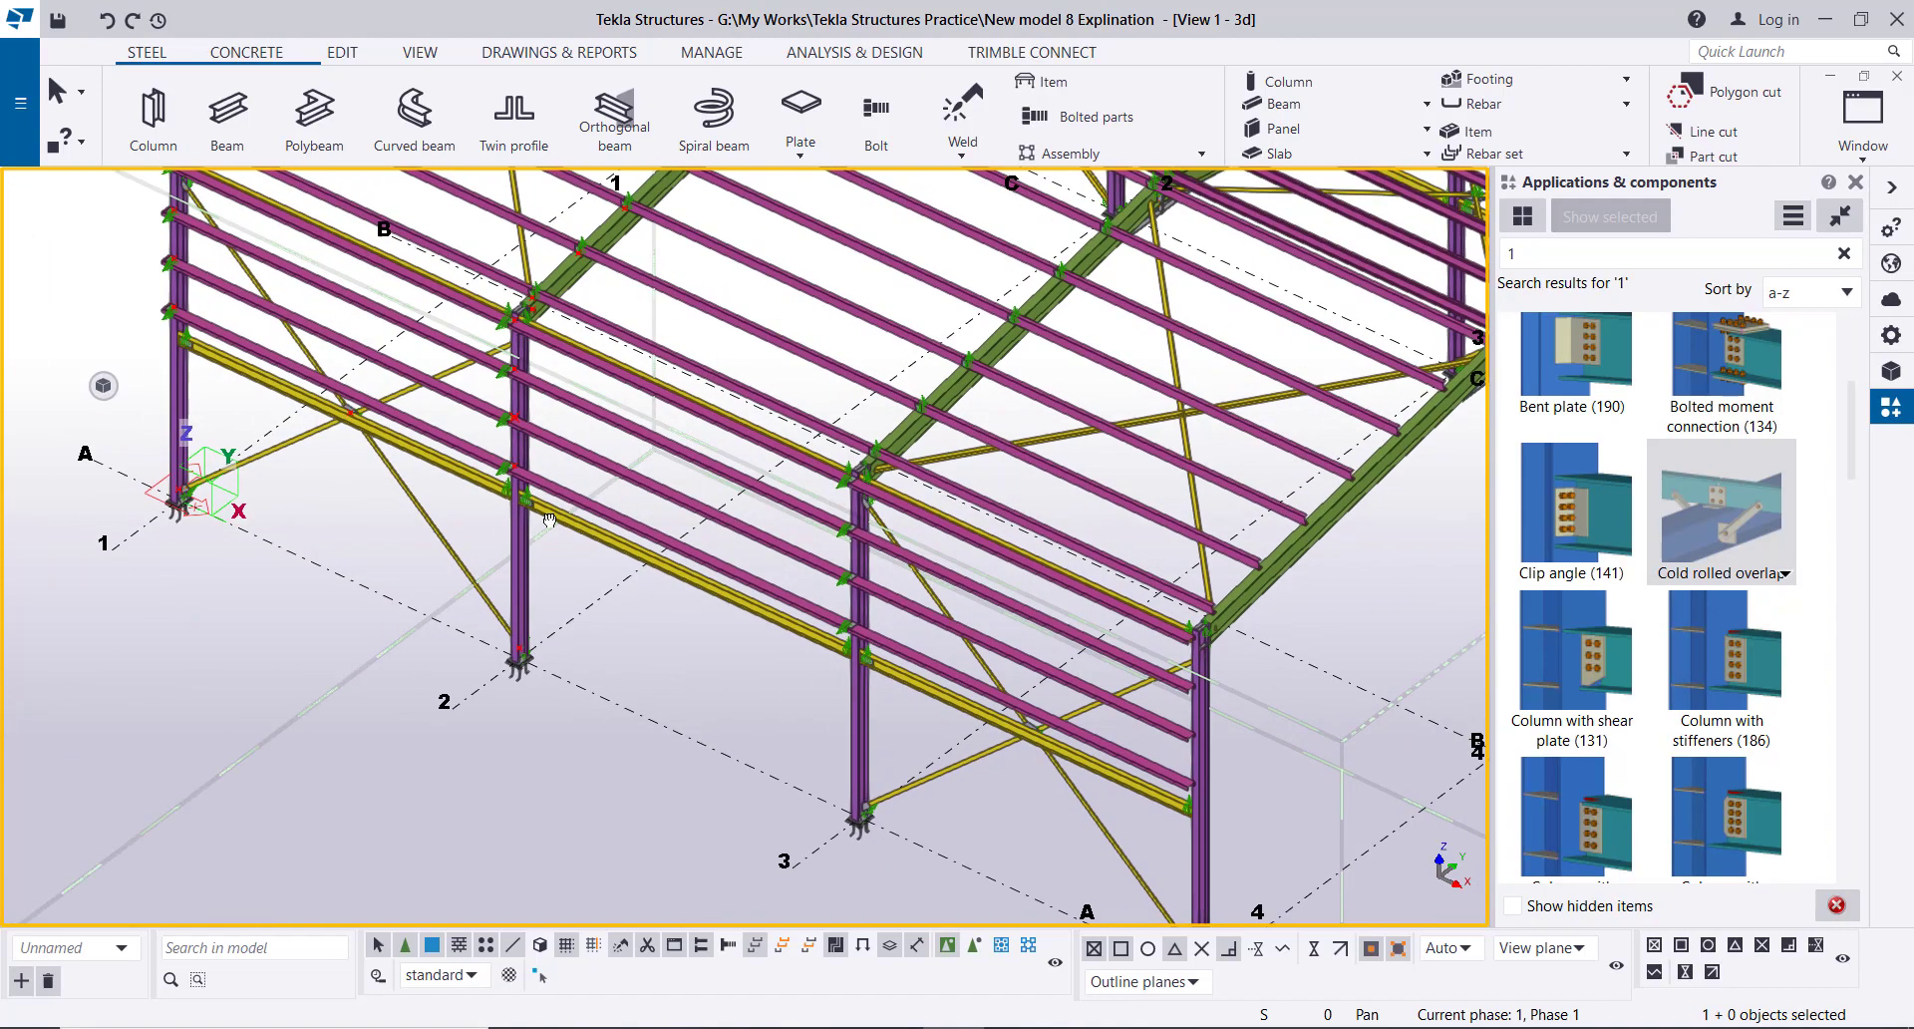
{"action": "scroll", "coordinate": [153, 404], "scroll_direction": "up", "scroll_amount": 1}
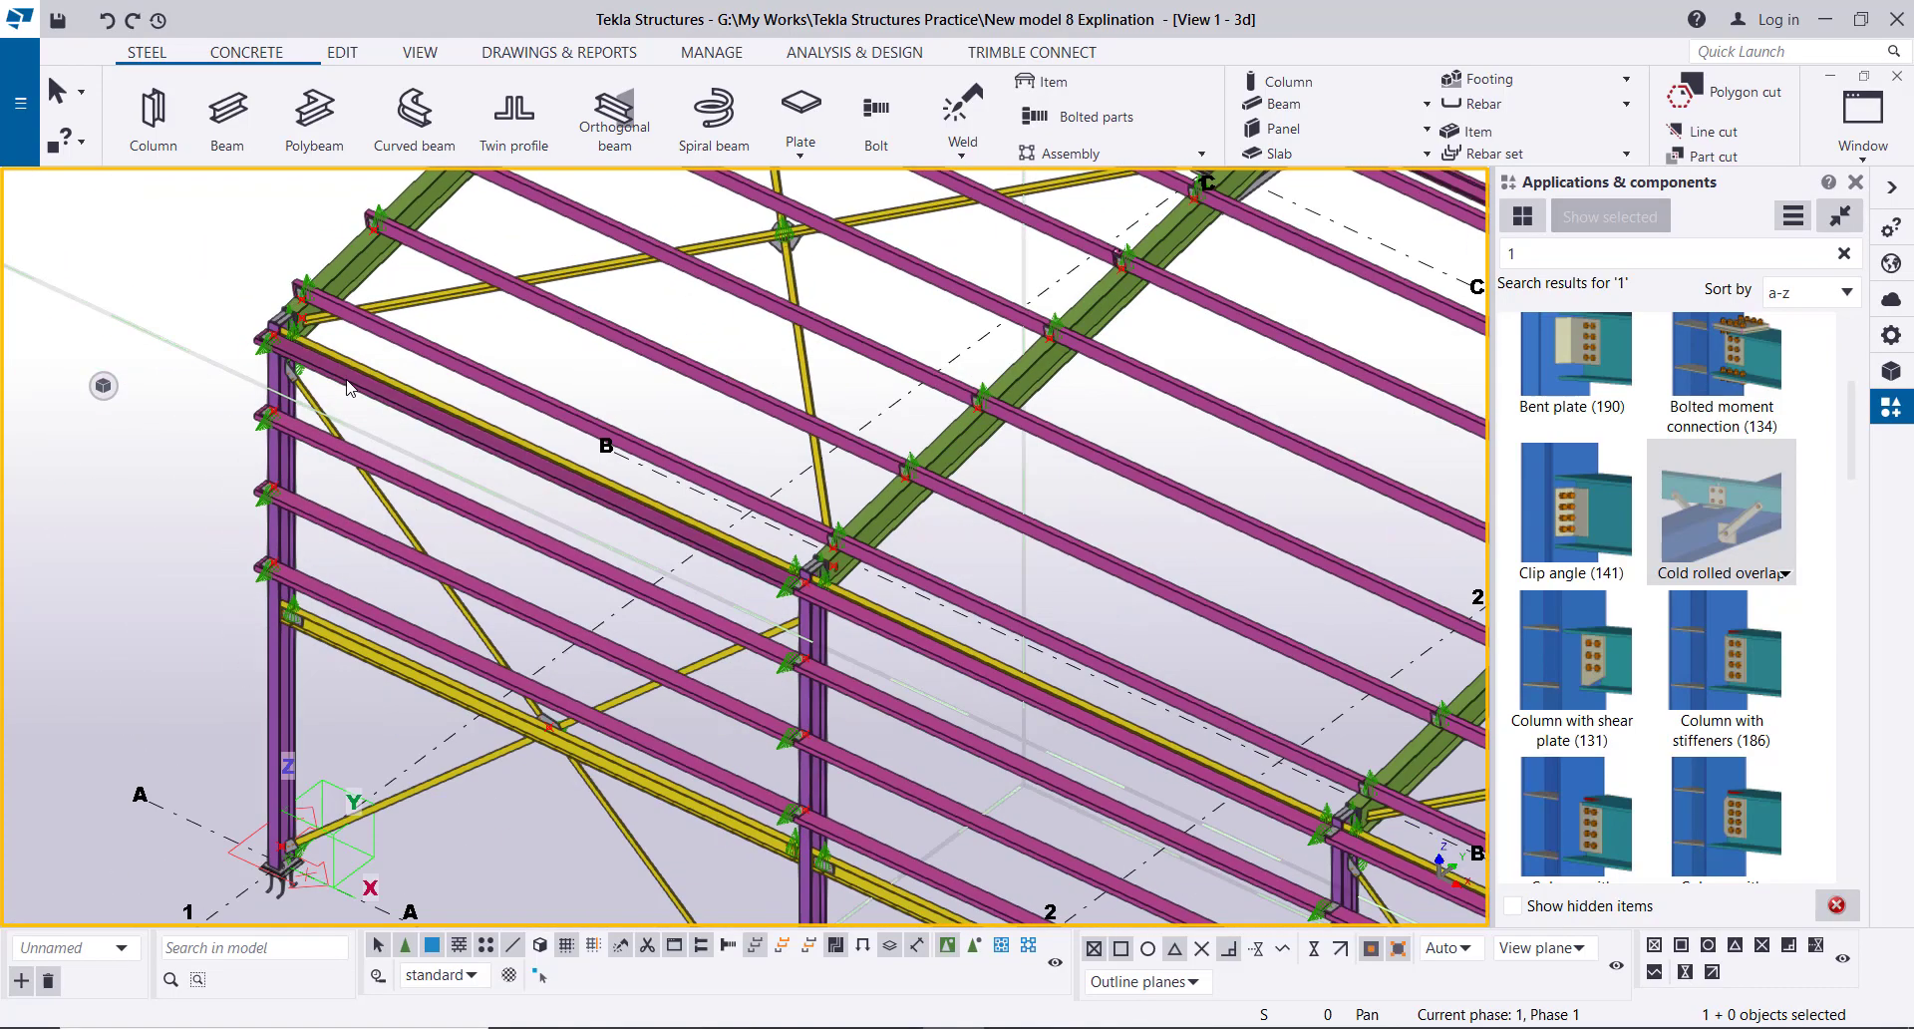
- Mirror-copy all twelve side-wall beams on line A about grid line B (Y0 8000.00, angle 0), expanding the work area to include the copies
{"action": "left_click", "coordinate": [797, 586]}
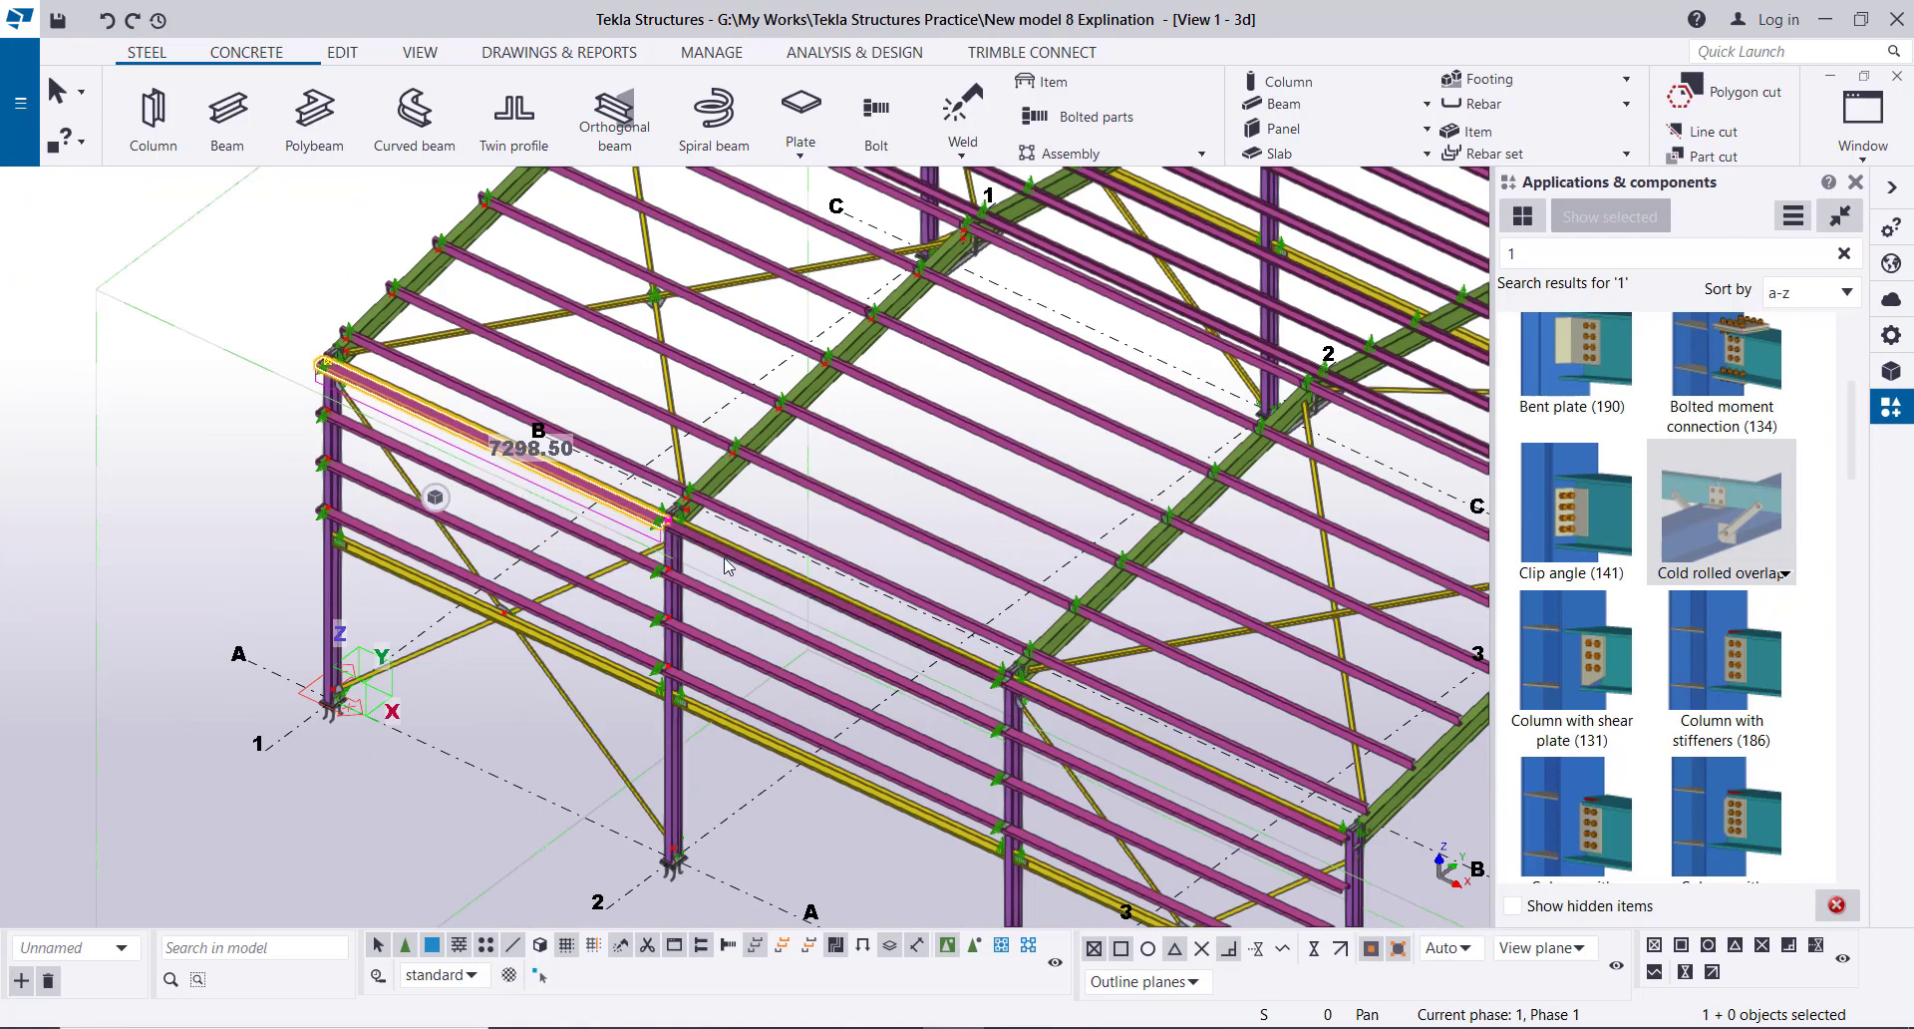
{"action": "left_click", "coordinate": [786, 585], "text": "shift"}
{"action": "left_click", "coordinate": [1037, 697], "text": "shift"}
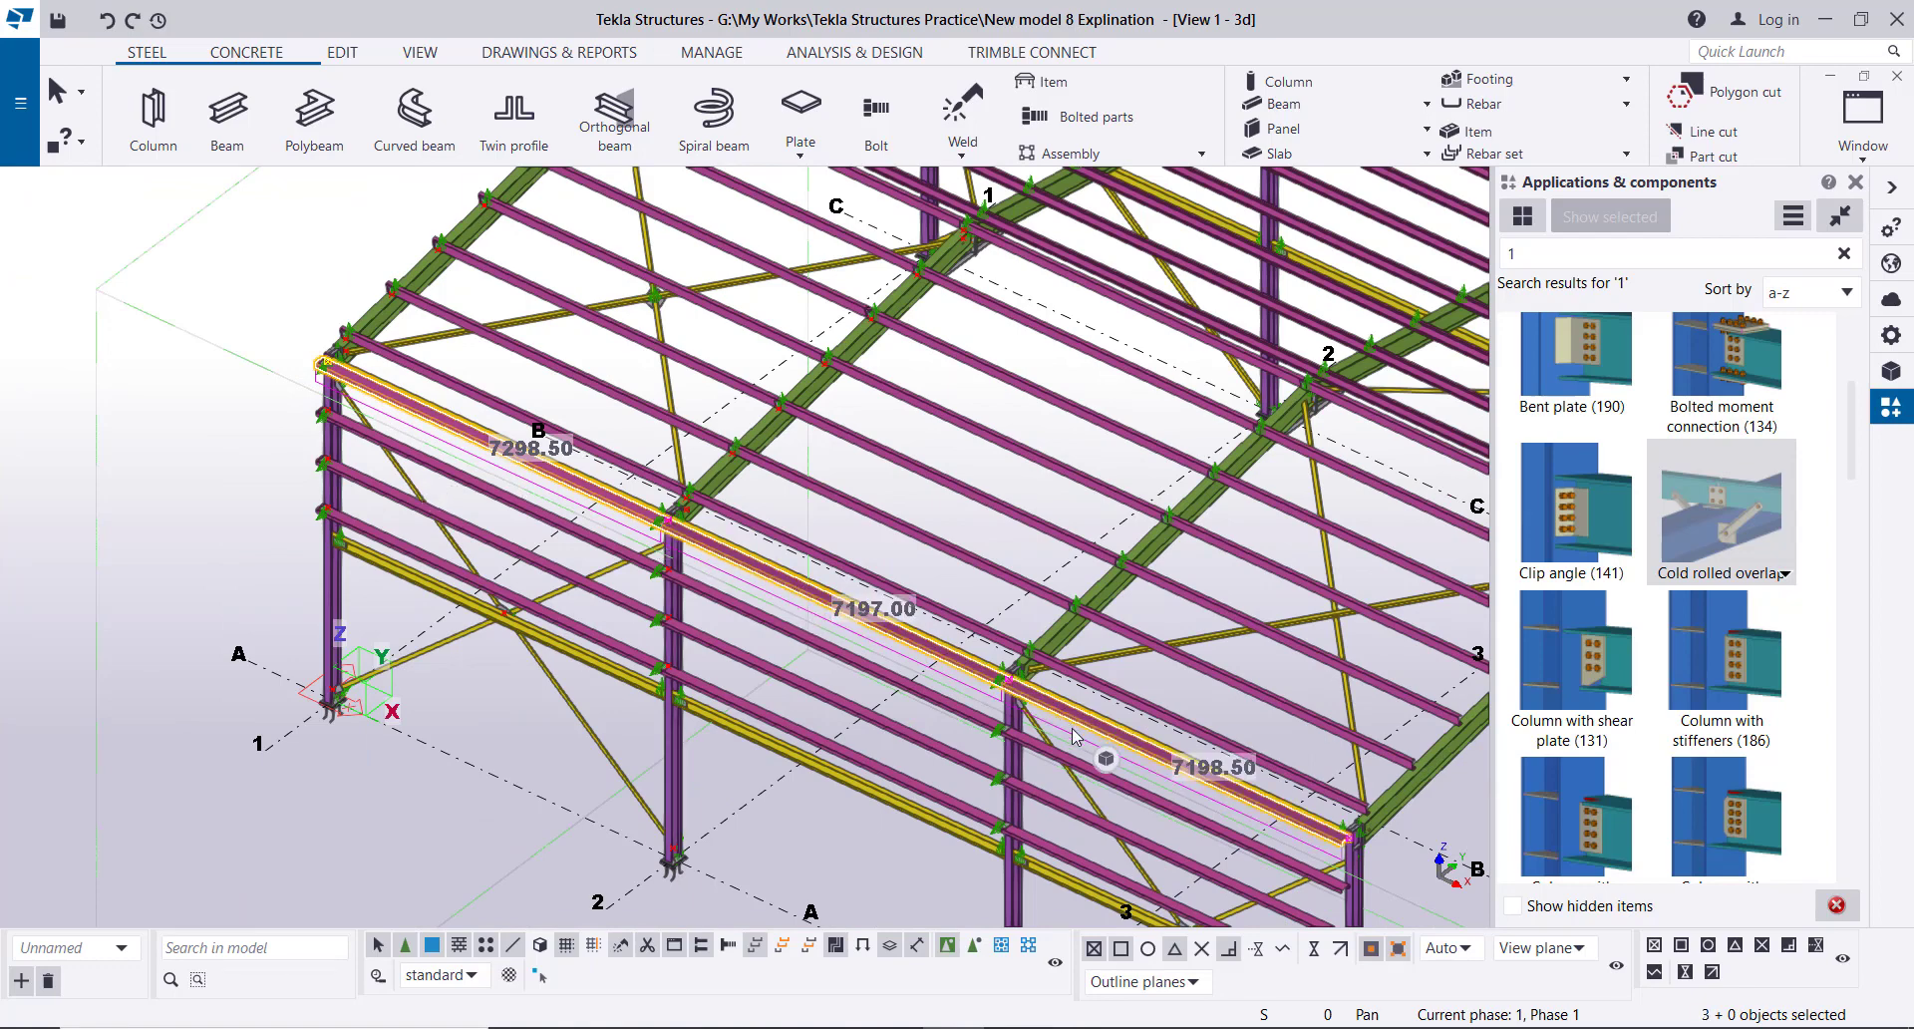
{"action": "left_click", "coordinate": [1108, 776]}
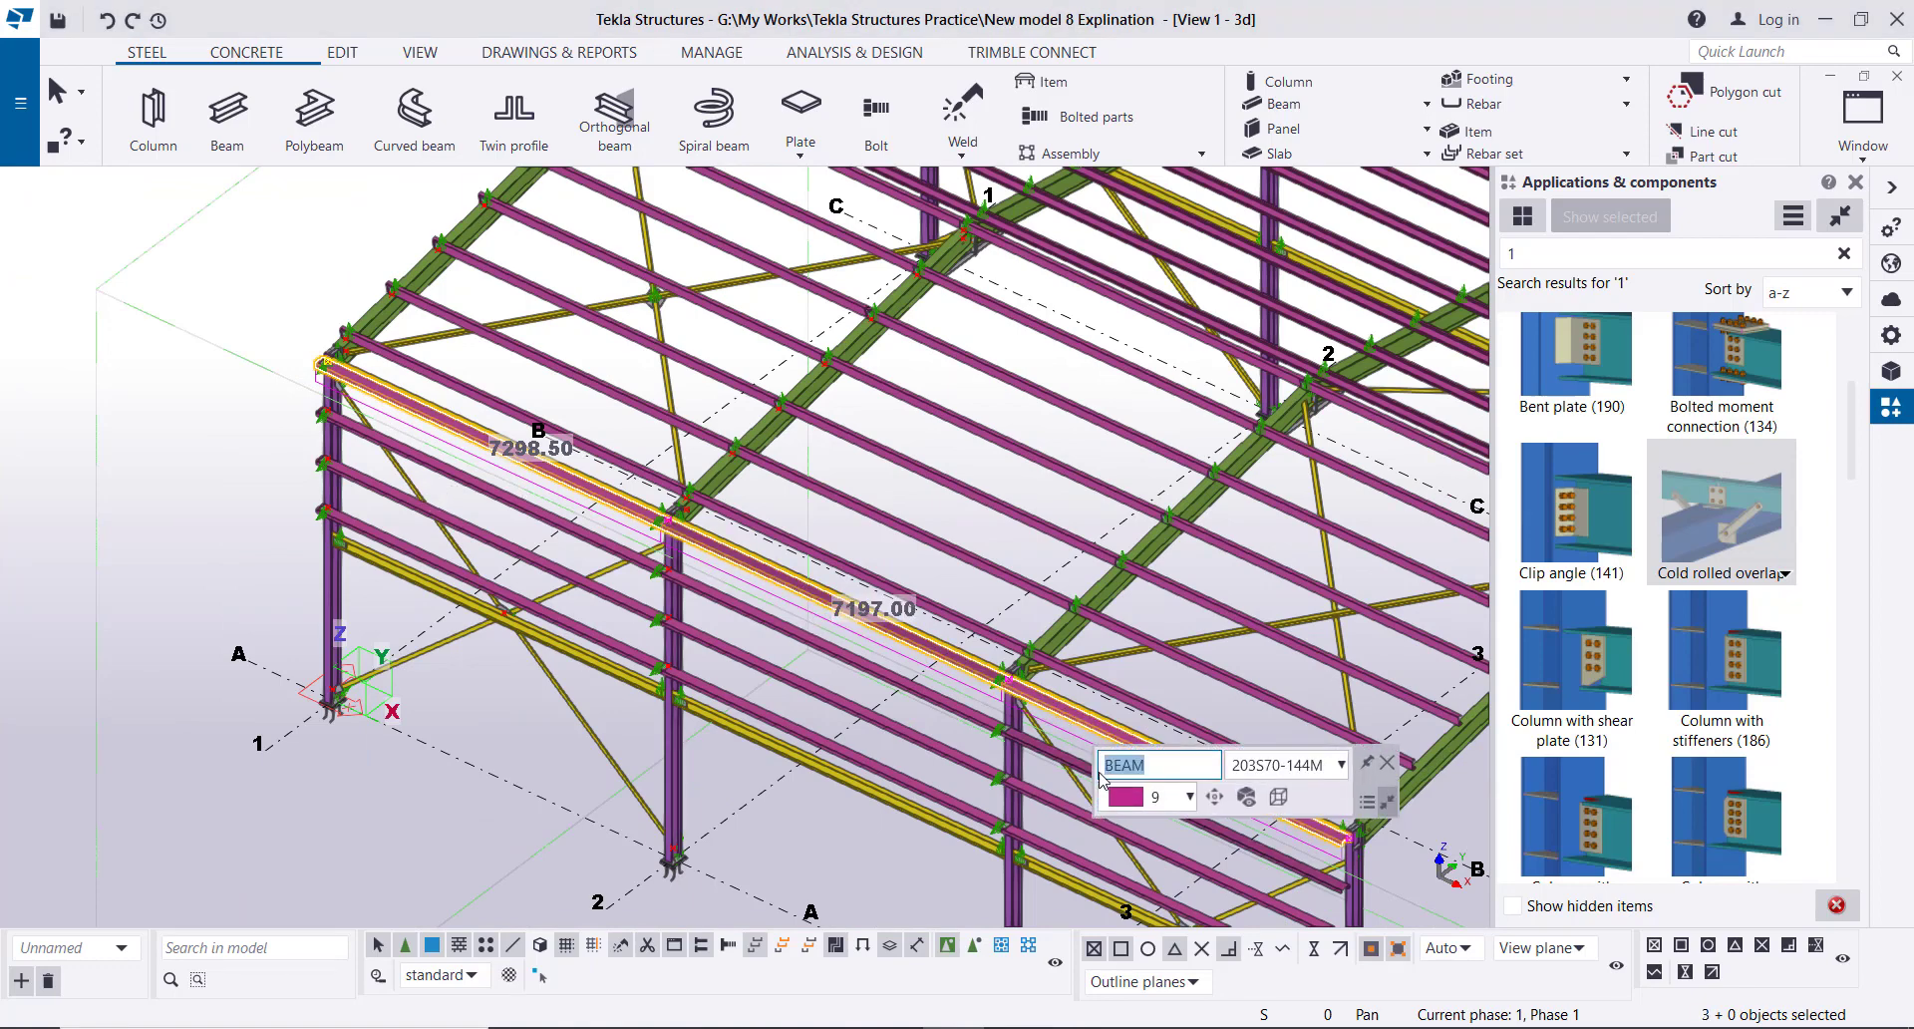
{"action": "left_click", "coordinate": [1037, 746], "text": "shift"}
{"action": "left_click", "coordinate": [788, 625], "text": "shift"}
{"action": "left_click", "coordinate": [588, 536], "text": "shift"}
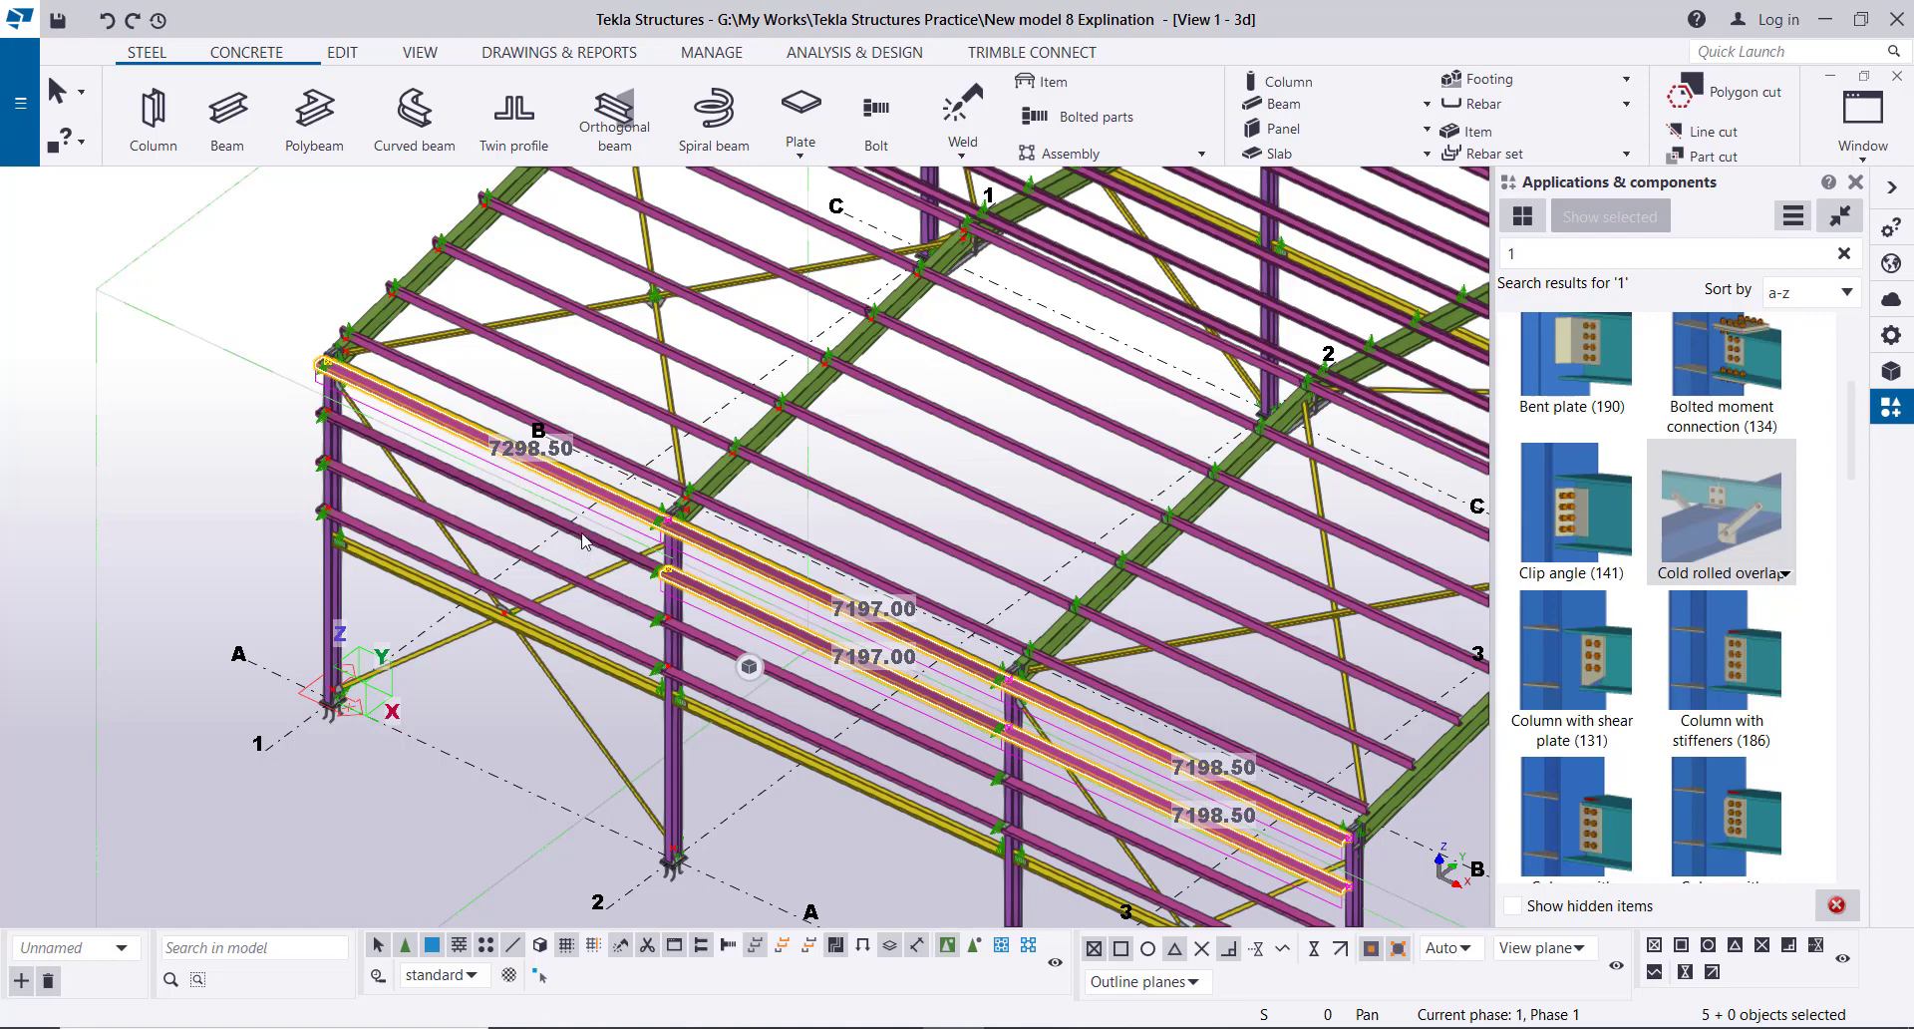
{"action": "left_click", "coordinate": [516, 555], "text": "shift"}
{"action": "left_click", "coordinate": [542, 618], "text": "shift"}
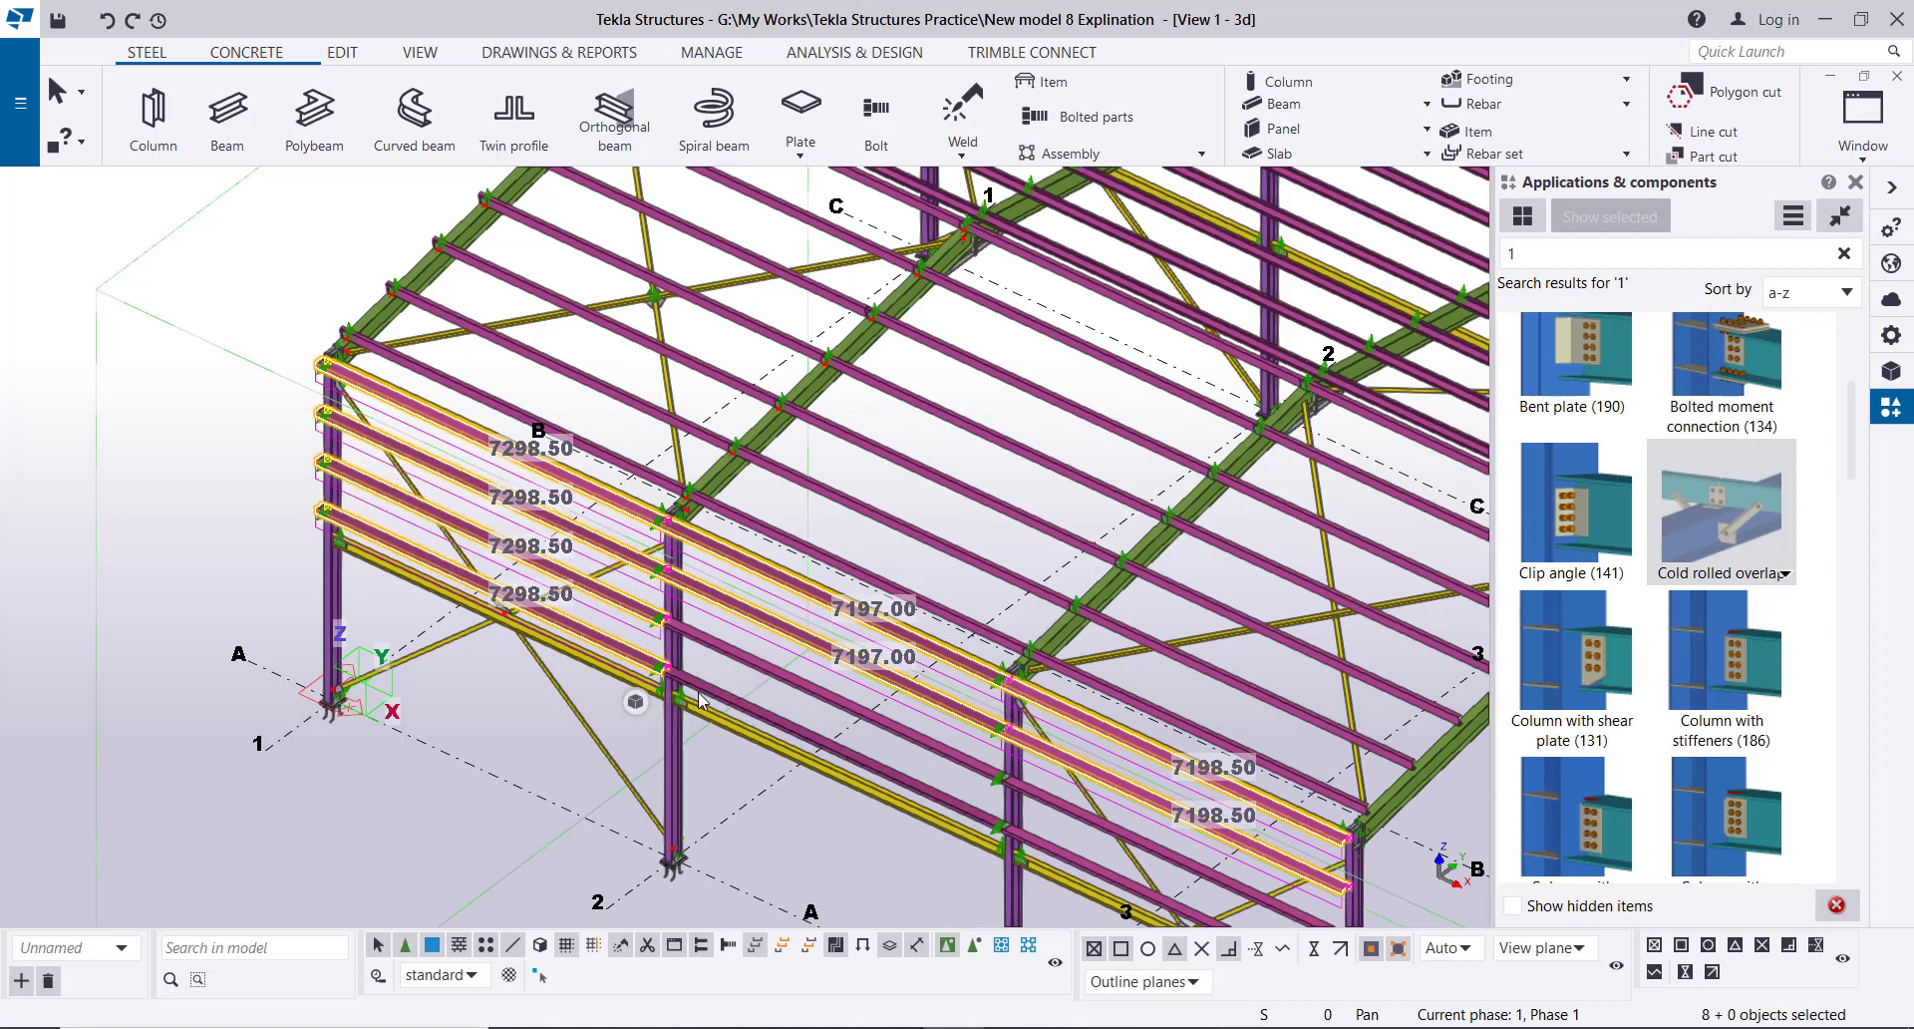
{"action": "left_click", "coordinate": [700, 690], "text": "shift"}
{"action": "left_click", "coordinate": [724, 654], "text": "shift"}
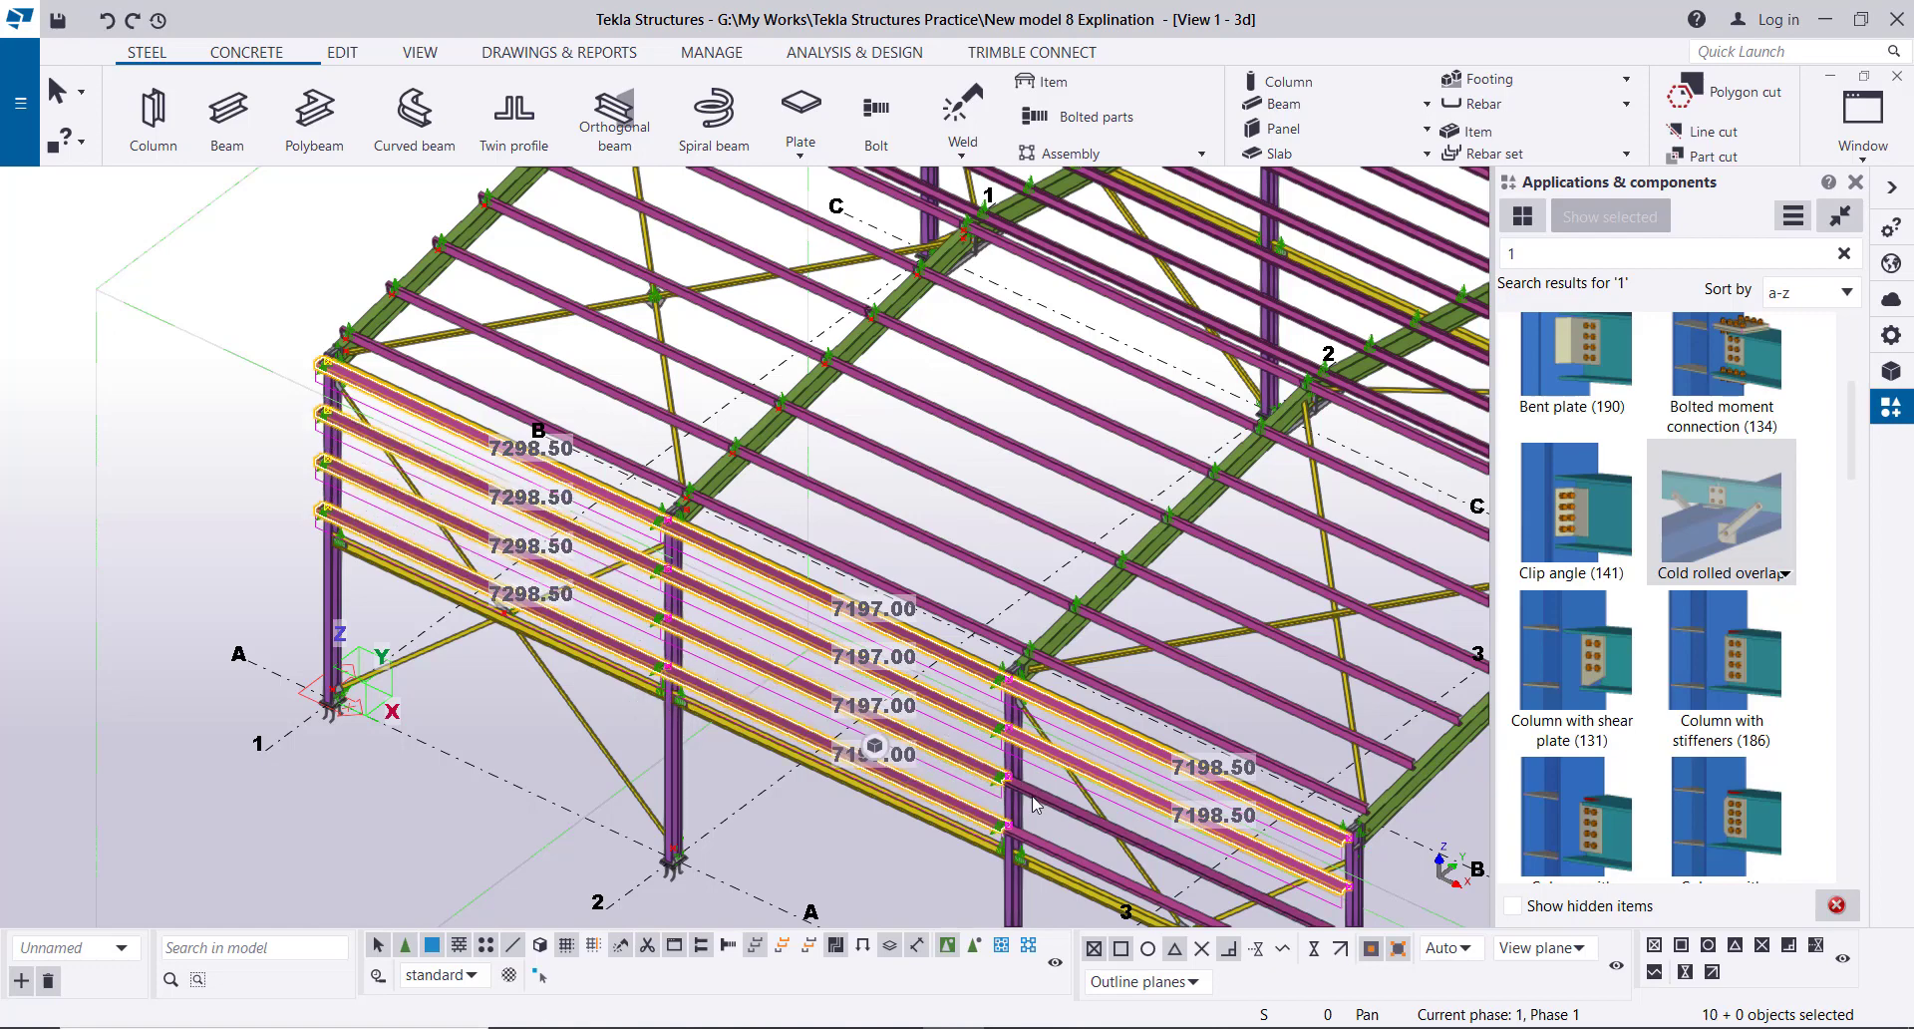
{"action": "left_click", "coordinate": [1055, 850], "text": "shift"}
{"action": "left_click", "coordinate": [1056, 860], "text": "shift"}
{"action": "scroll", "coordinate": [990, 616], "scroll_direction": "down", "scroll_amount": 2}
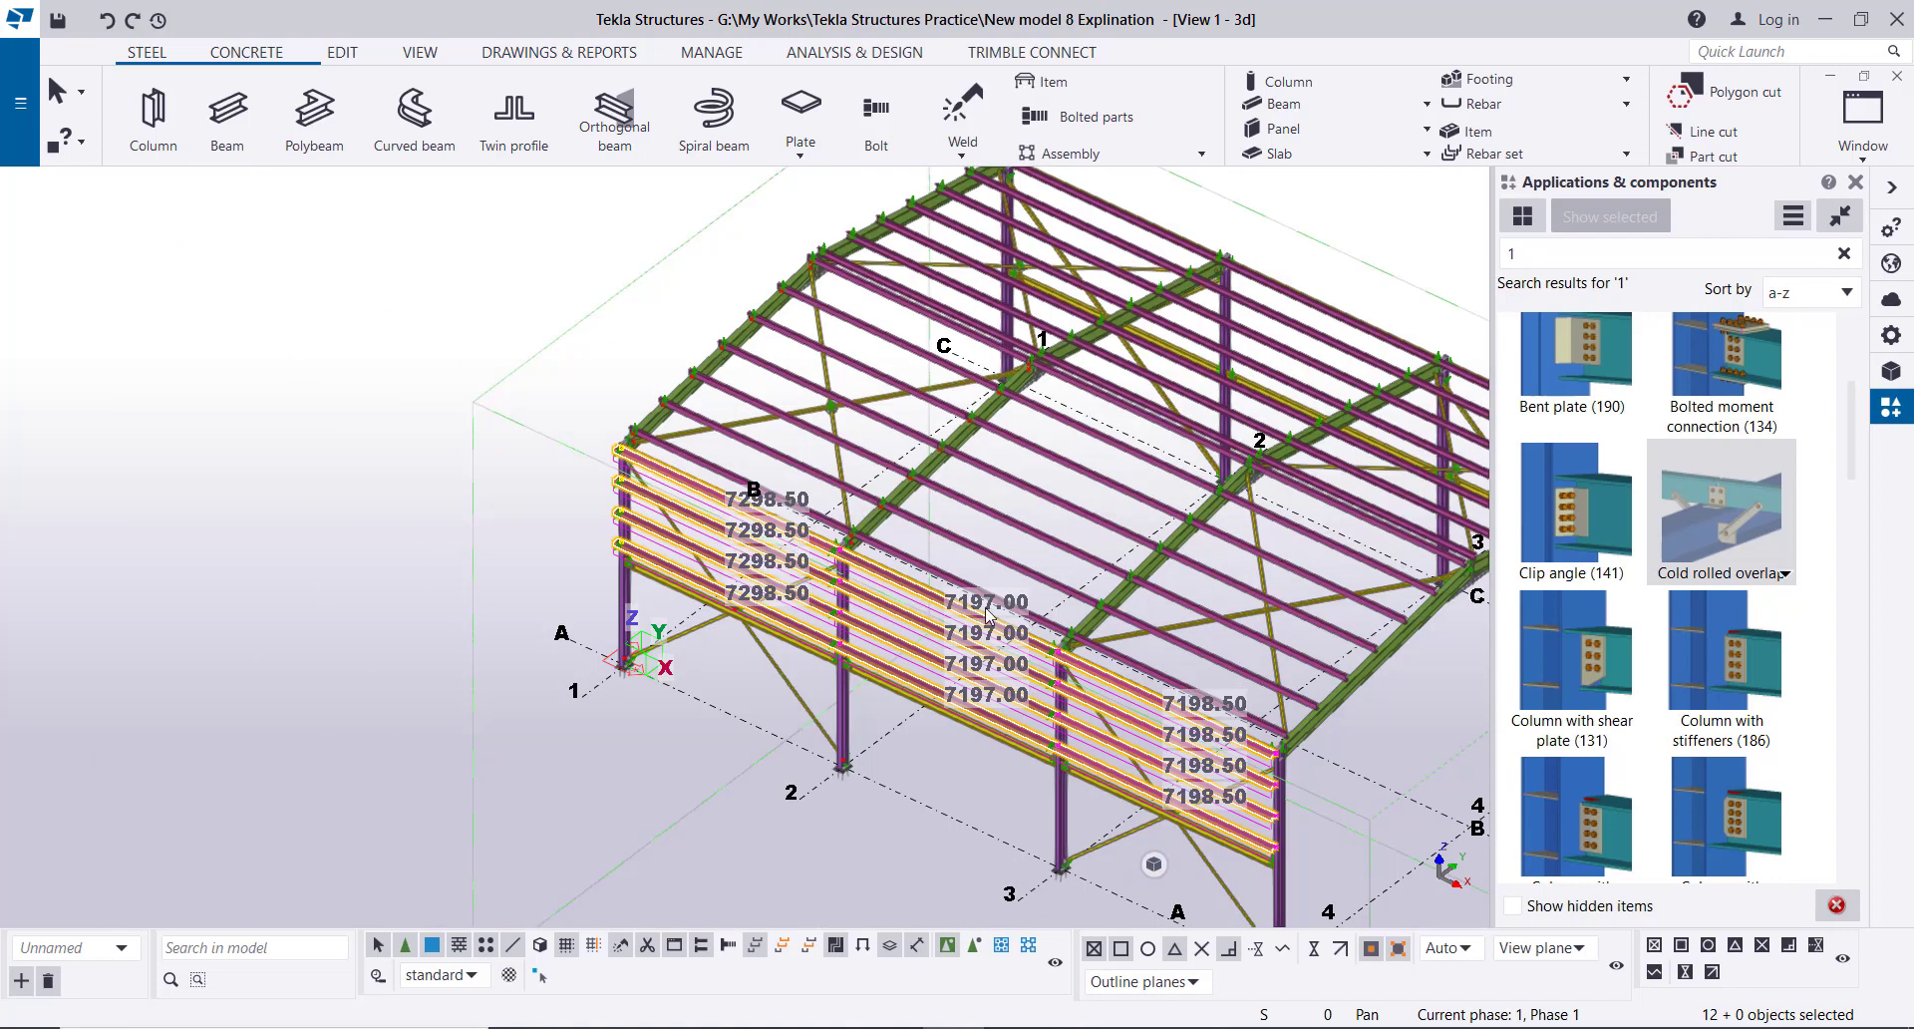
{"action": "right_click", "coordinate": [239, 349]}
{"action": "mouse_move", "coordinate": [473, 411]}
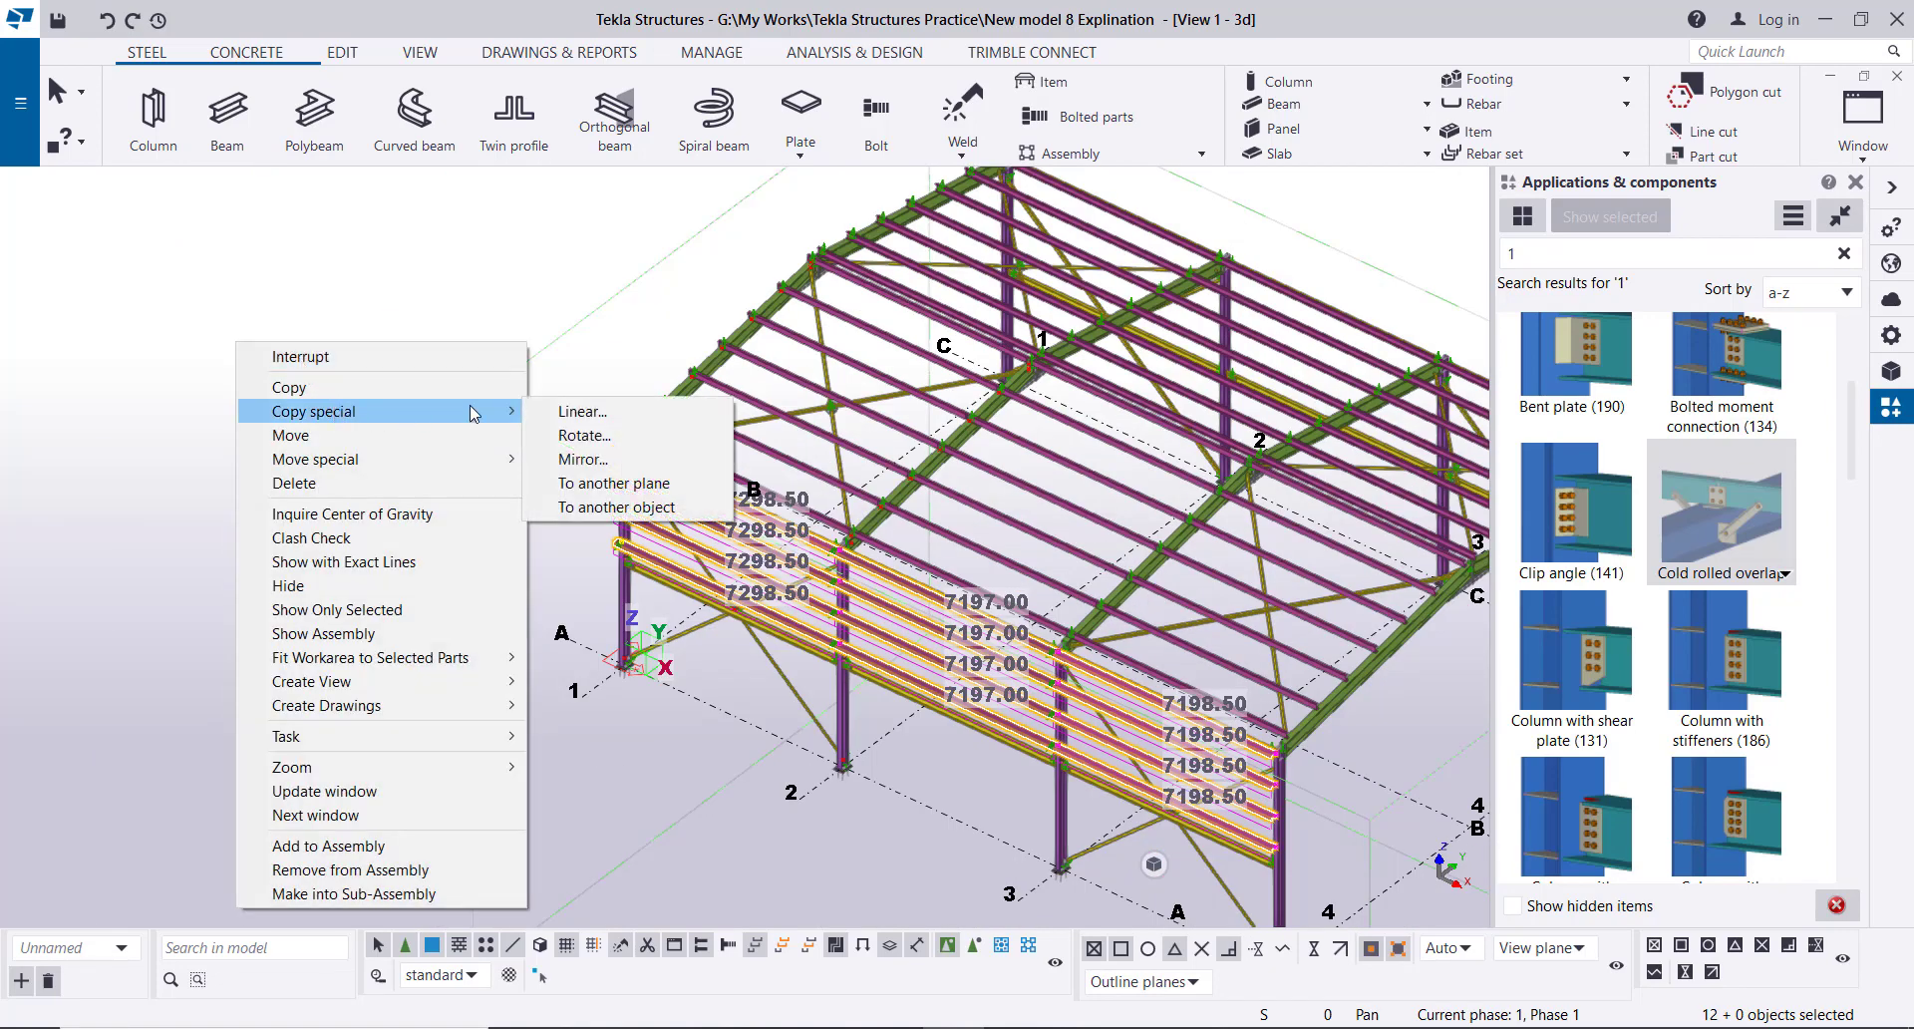
{"action": "left_click", "coordinate": [588, 458]}
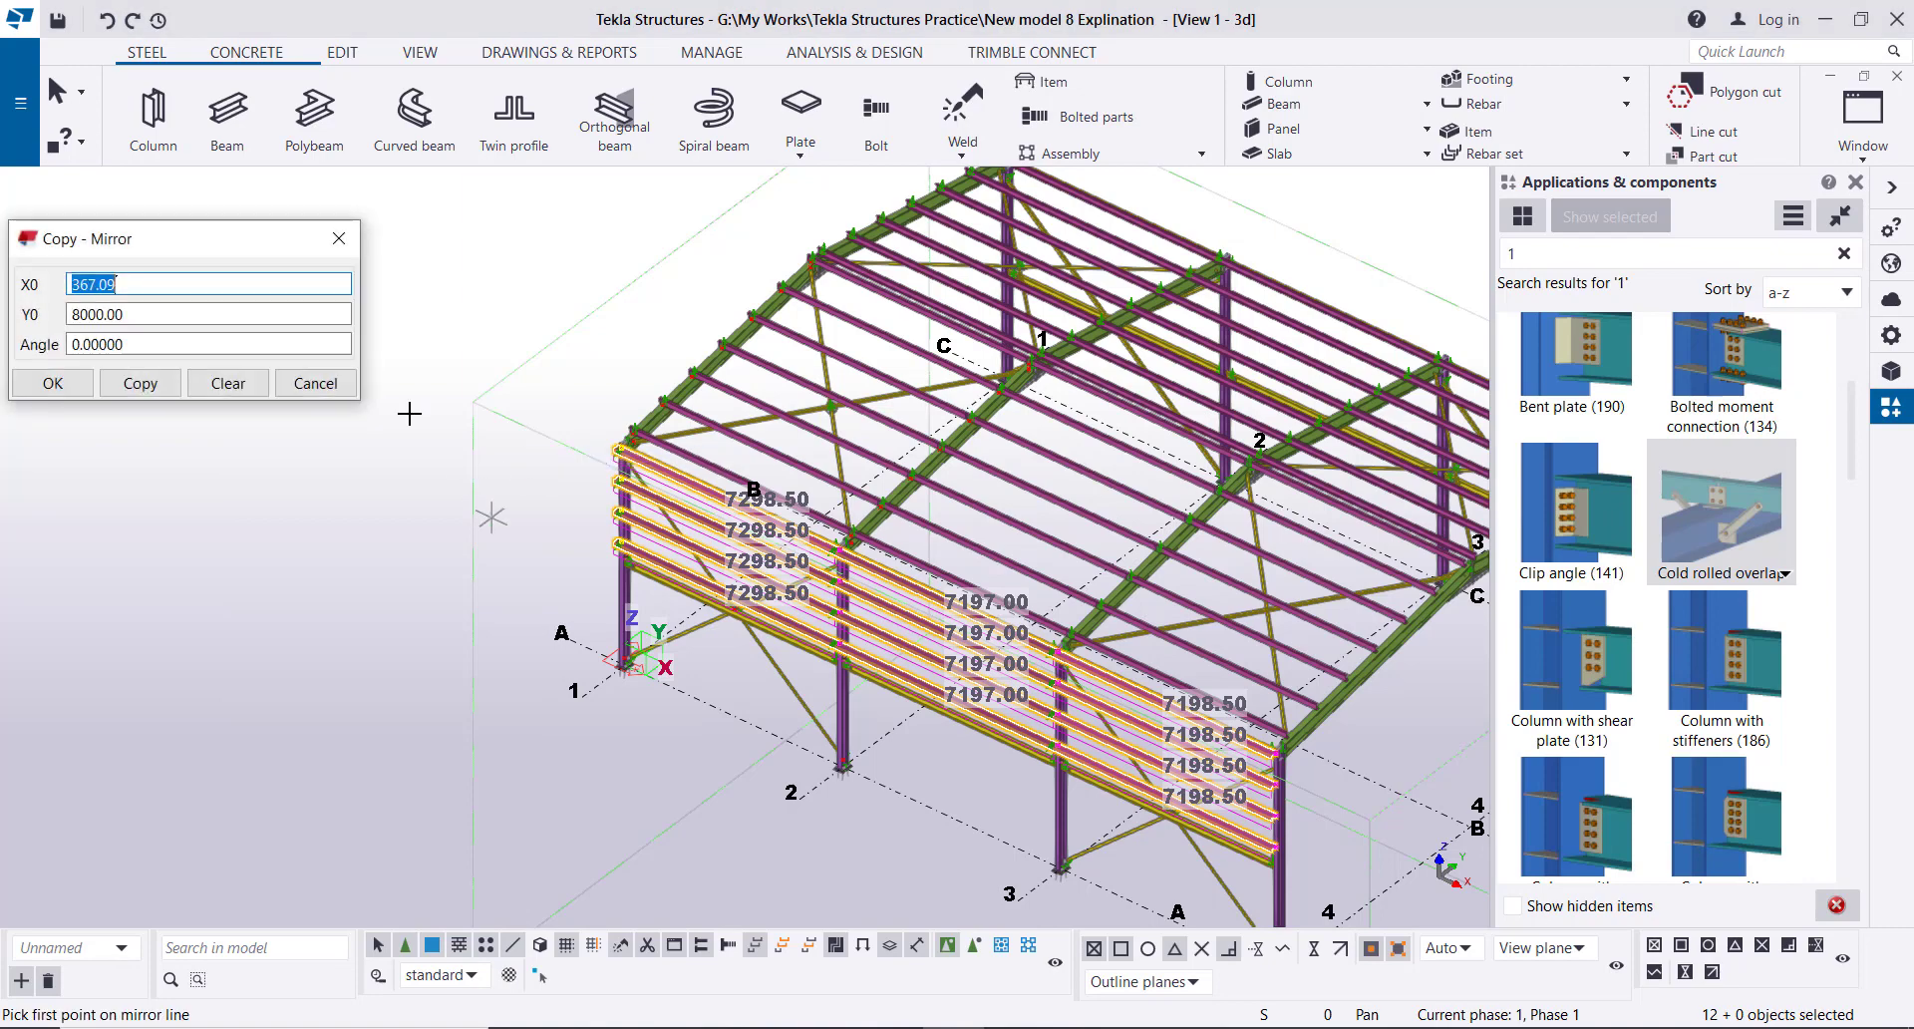
{"action": "left_click", "coordinate": [227, 383]}
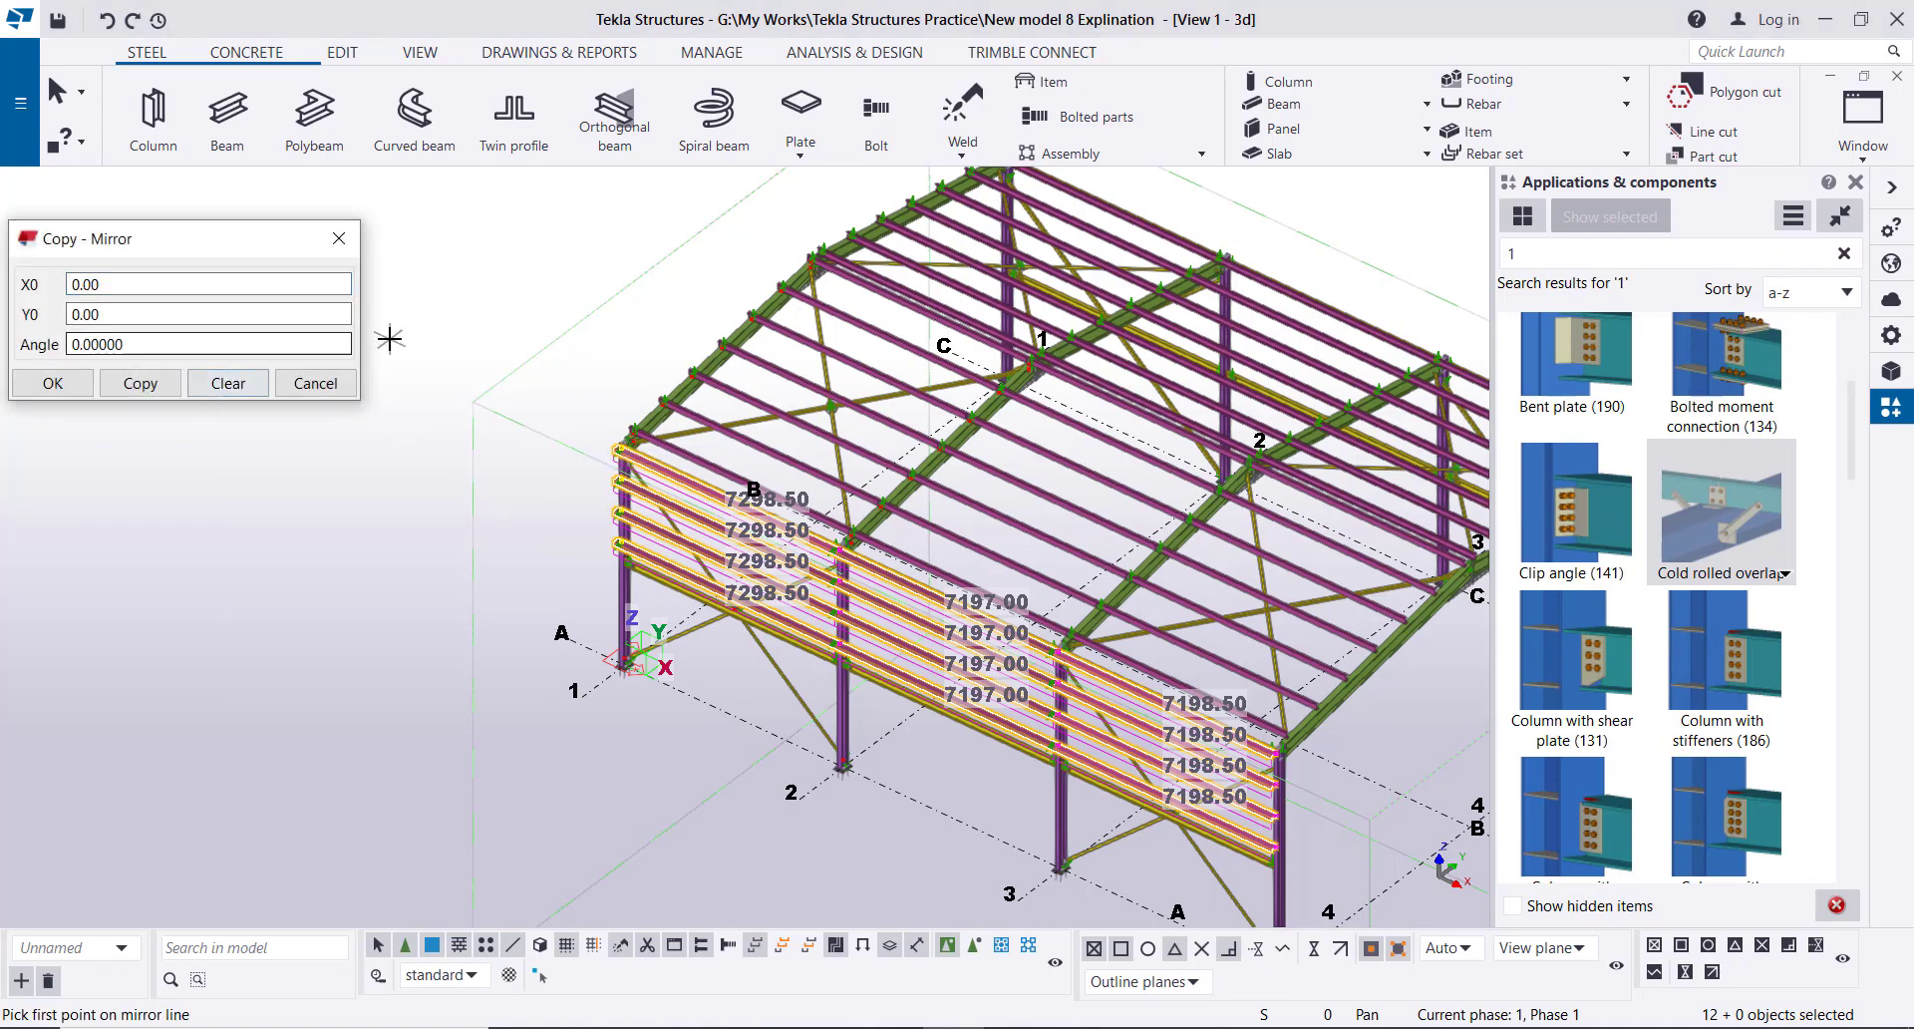
{"action": "scroll", "coordinate": [412, 367], "scroll_direction": "down", "scroll_amount": 2}
{"action": "middle_click_drag", "start_coordinate": [412, 367], "coordinate": [857, 588], "text": "ctrl"}
{"action": "scroll", "coordinate": [784, 527], "scroll_direction": "up", "scroll_amount": 3}
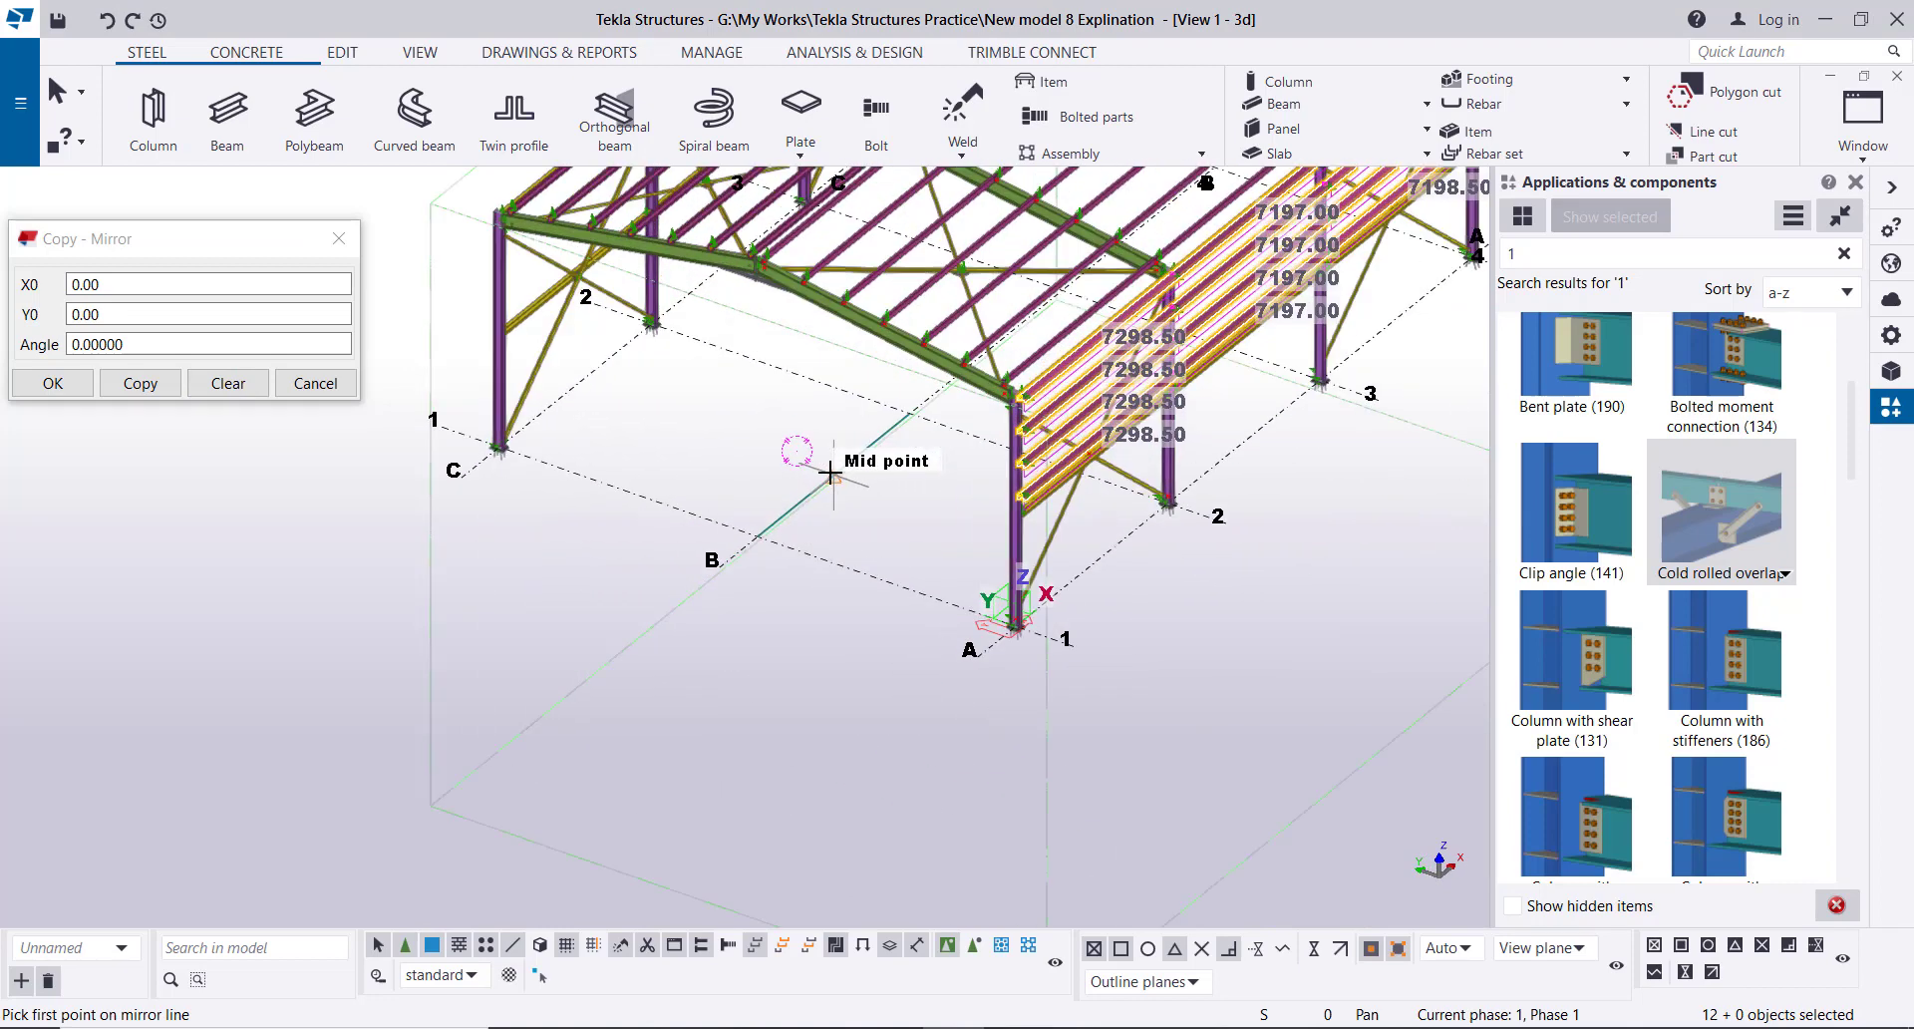
{"action": "left_click", "coordinate": [757, 537]}
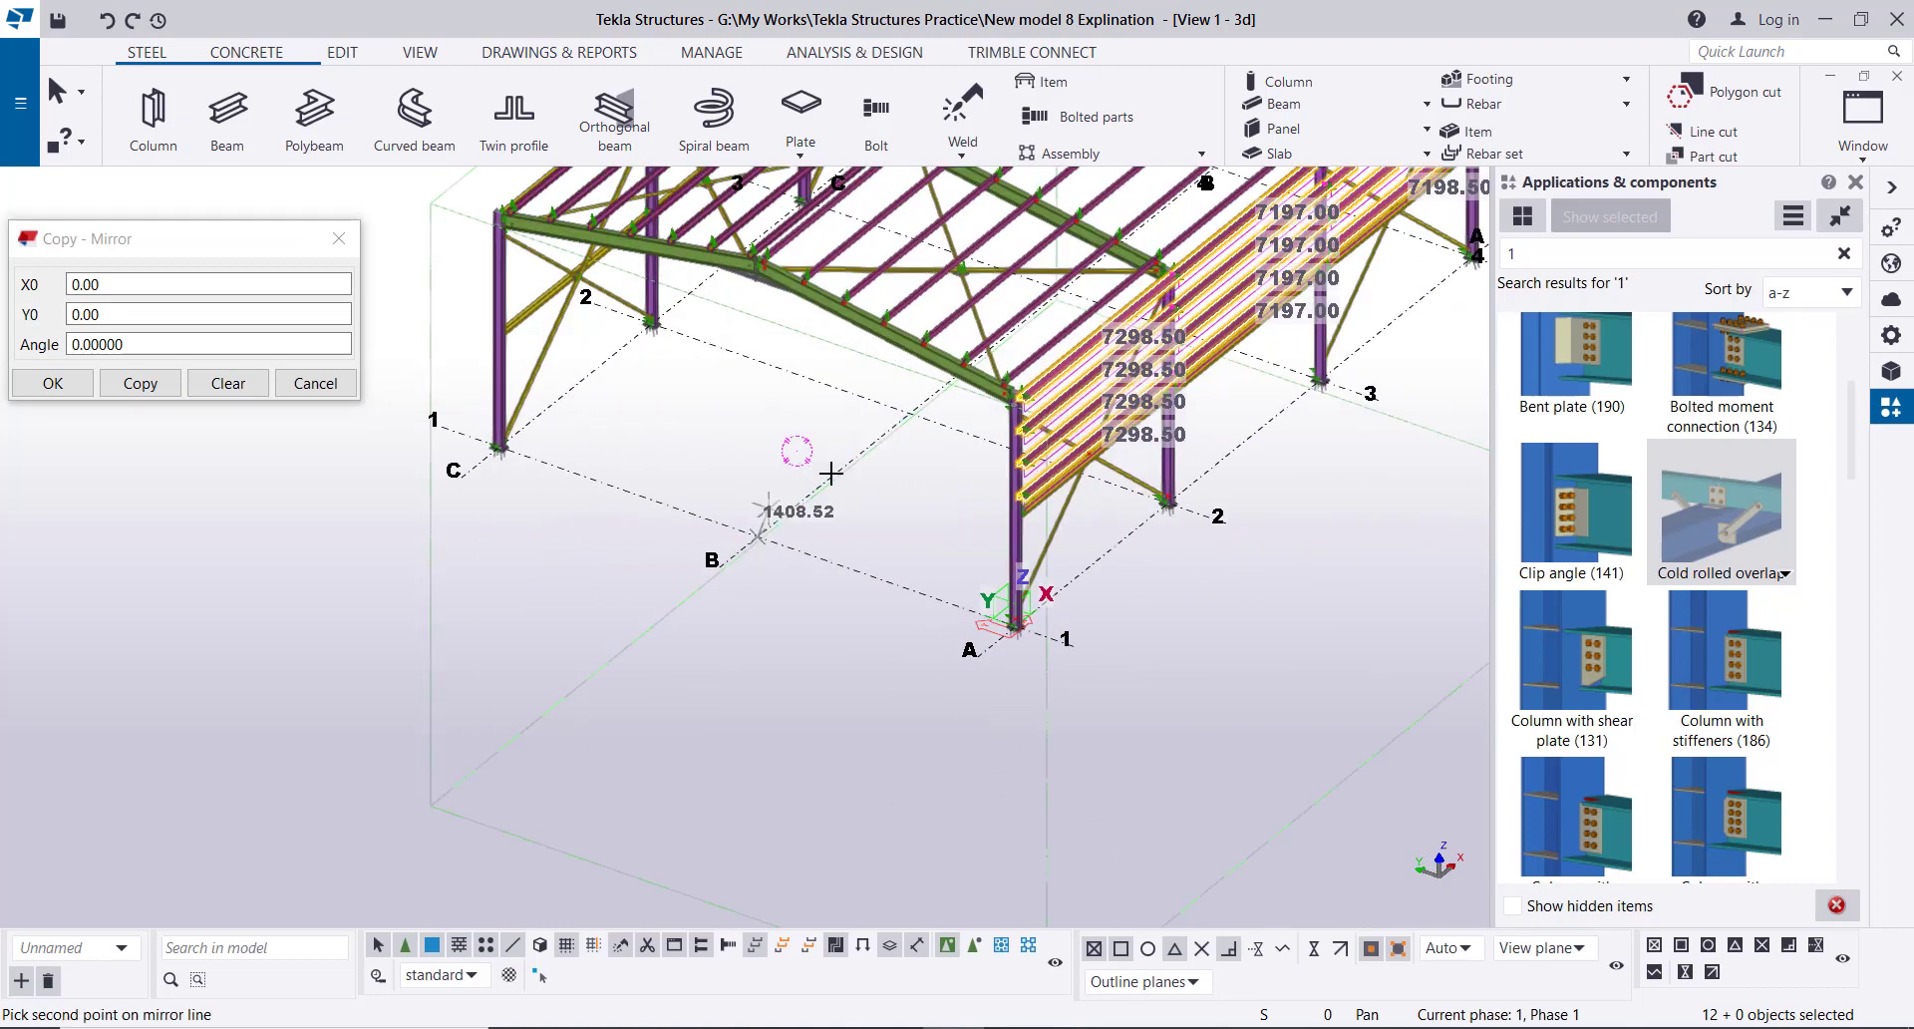
{"action": "left_click", "coordinate": [910, 419]}
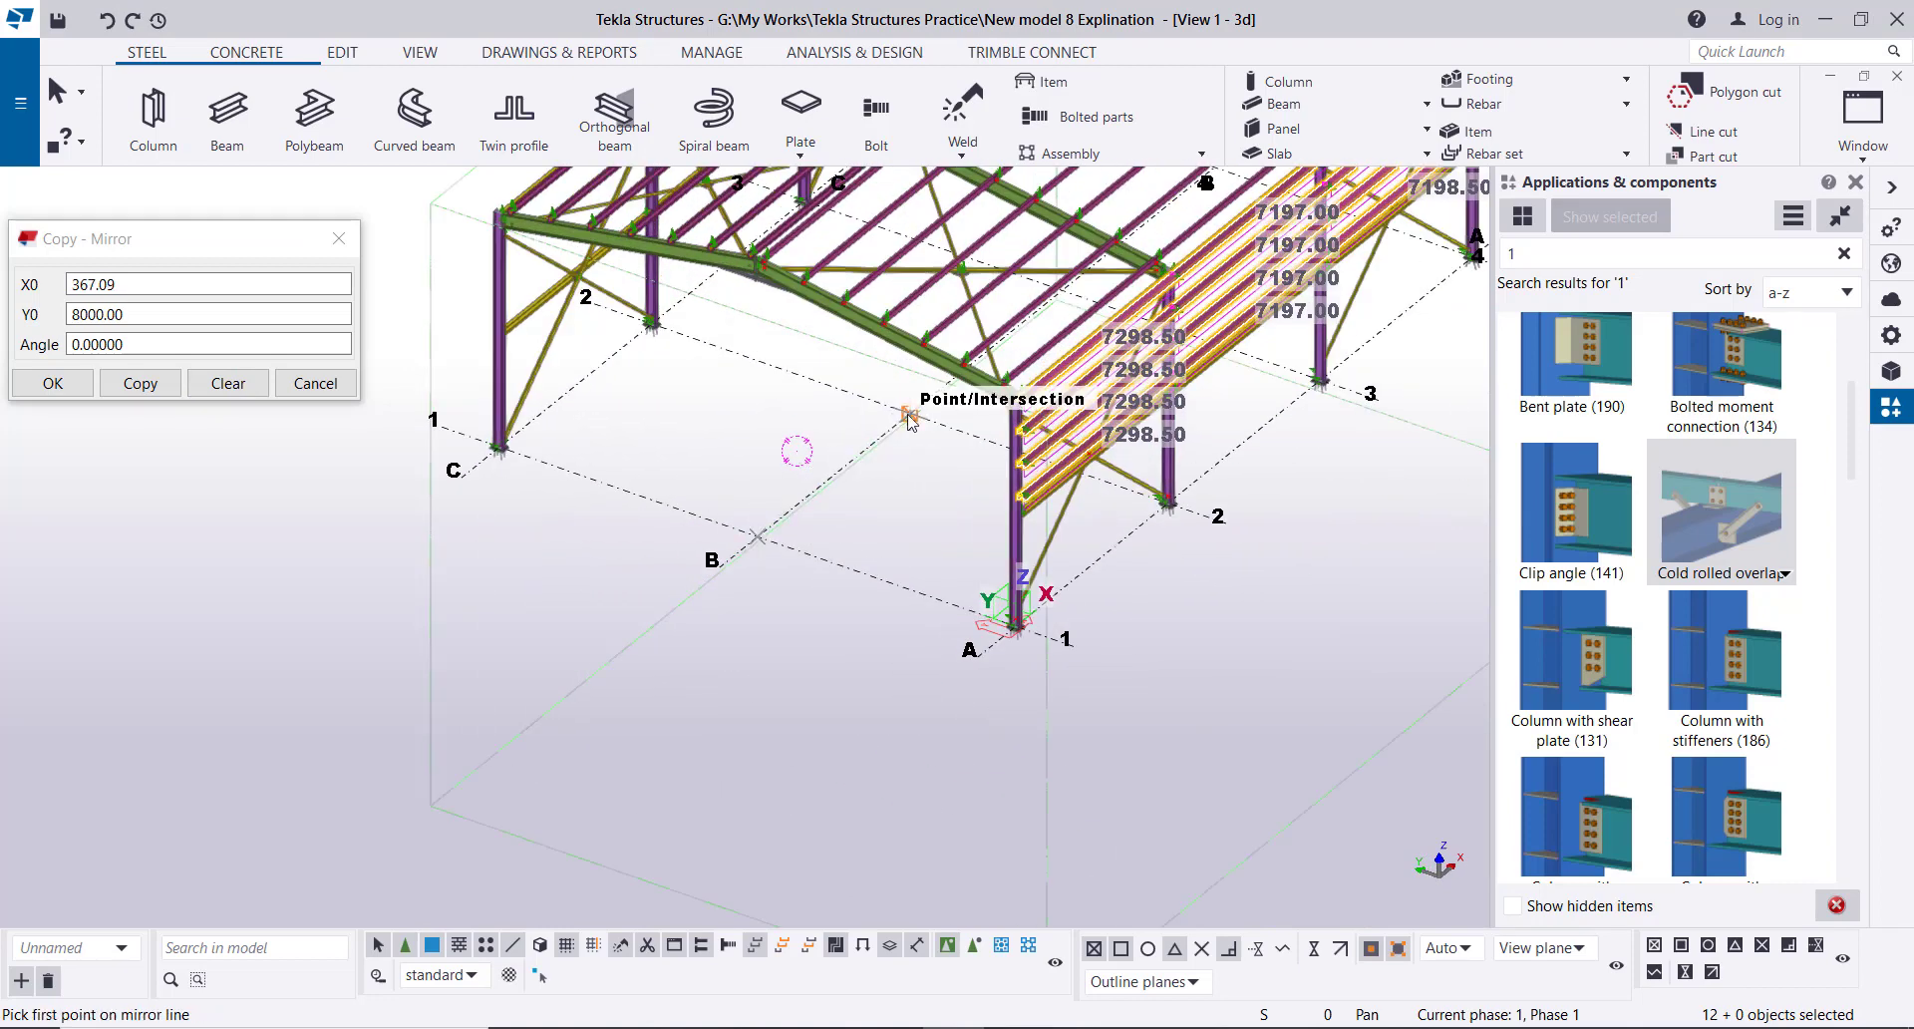
{"action": "left_click", "coordinate": [141, 383]}
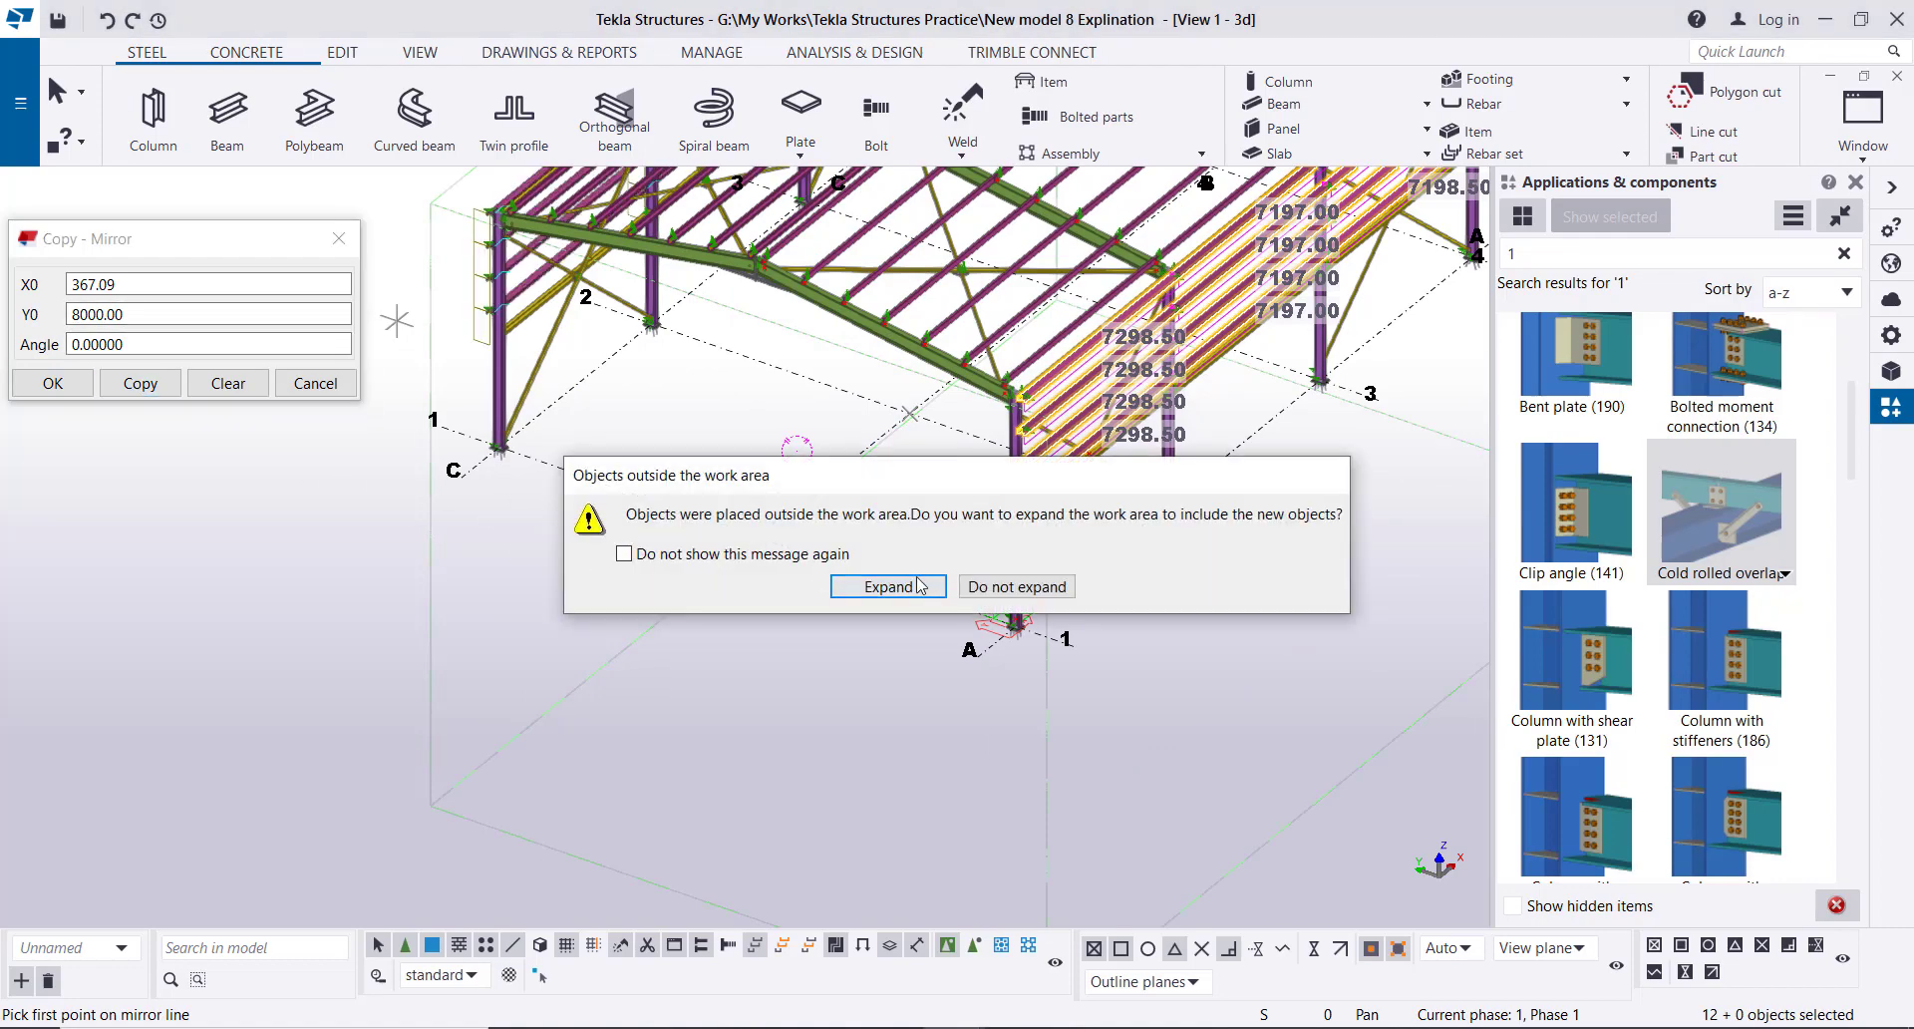
{"action": "left_click", "coordinate": [919, 586]}
- Examine the mirrored side-wall beams along line C from the opposite side of the building, and end the mirror copy
{"action": "scroll", "coordinate": [829, 602], "scroll_direction": "down", "scroll_amount": 5}
{"action": "middle_click_drag", "start_coordinate": [604, 546], "coordinate": [1043, 492], "text": "ctrl"}
{"action": "middle_click_drag", "start_coordinate": [638, 501], "coordinate": [760, 499], "text": "ctrl"}
{"action": "scroll", "coordinate": [545, 445], "scroll_direction": "up", "scroll_amount": 3}
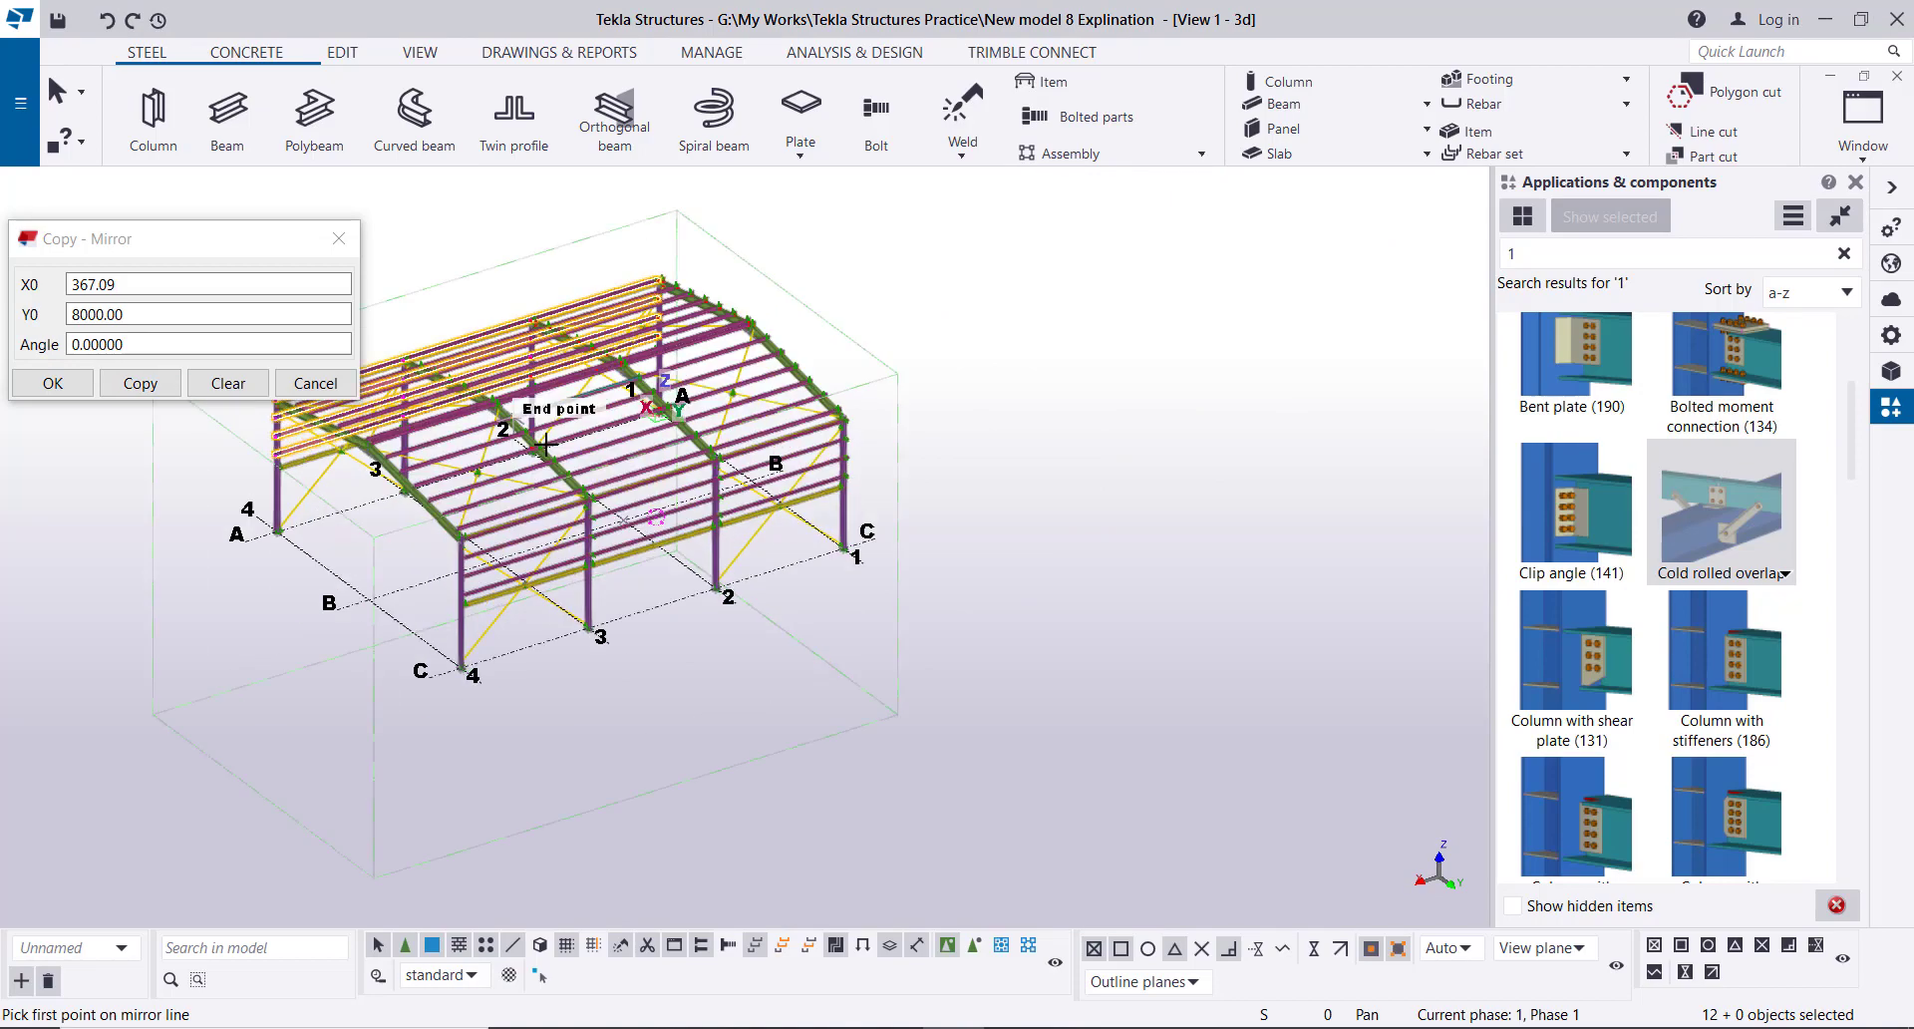
{"action": "scroll", "coordinate": [546, 445], "scroll_direction": "up", "scroll_amount": 4}
{"action": "scroll", "coordinate": [852, 448], "scroll_direction": "down", "scroll_amount": 3}
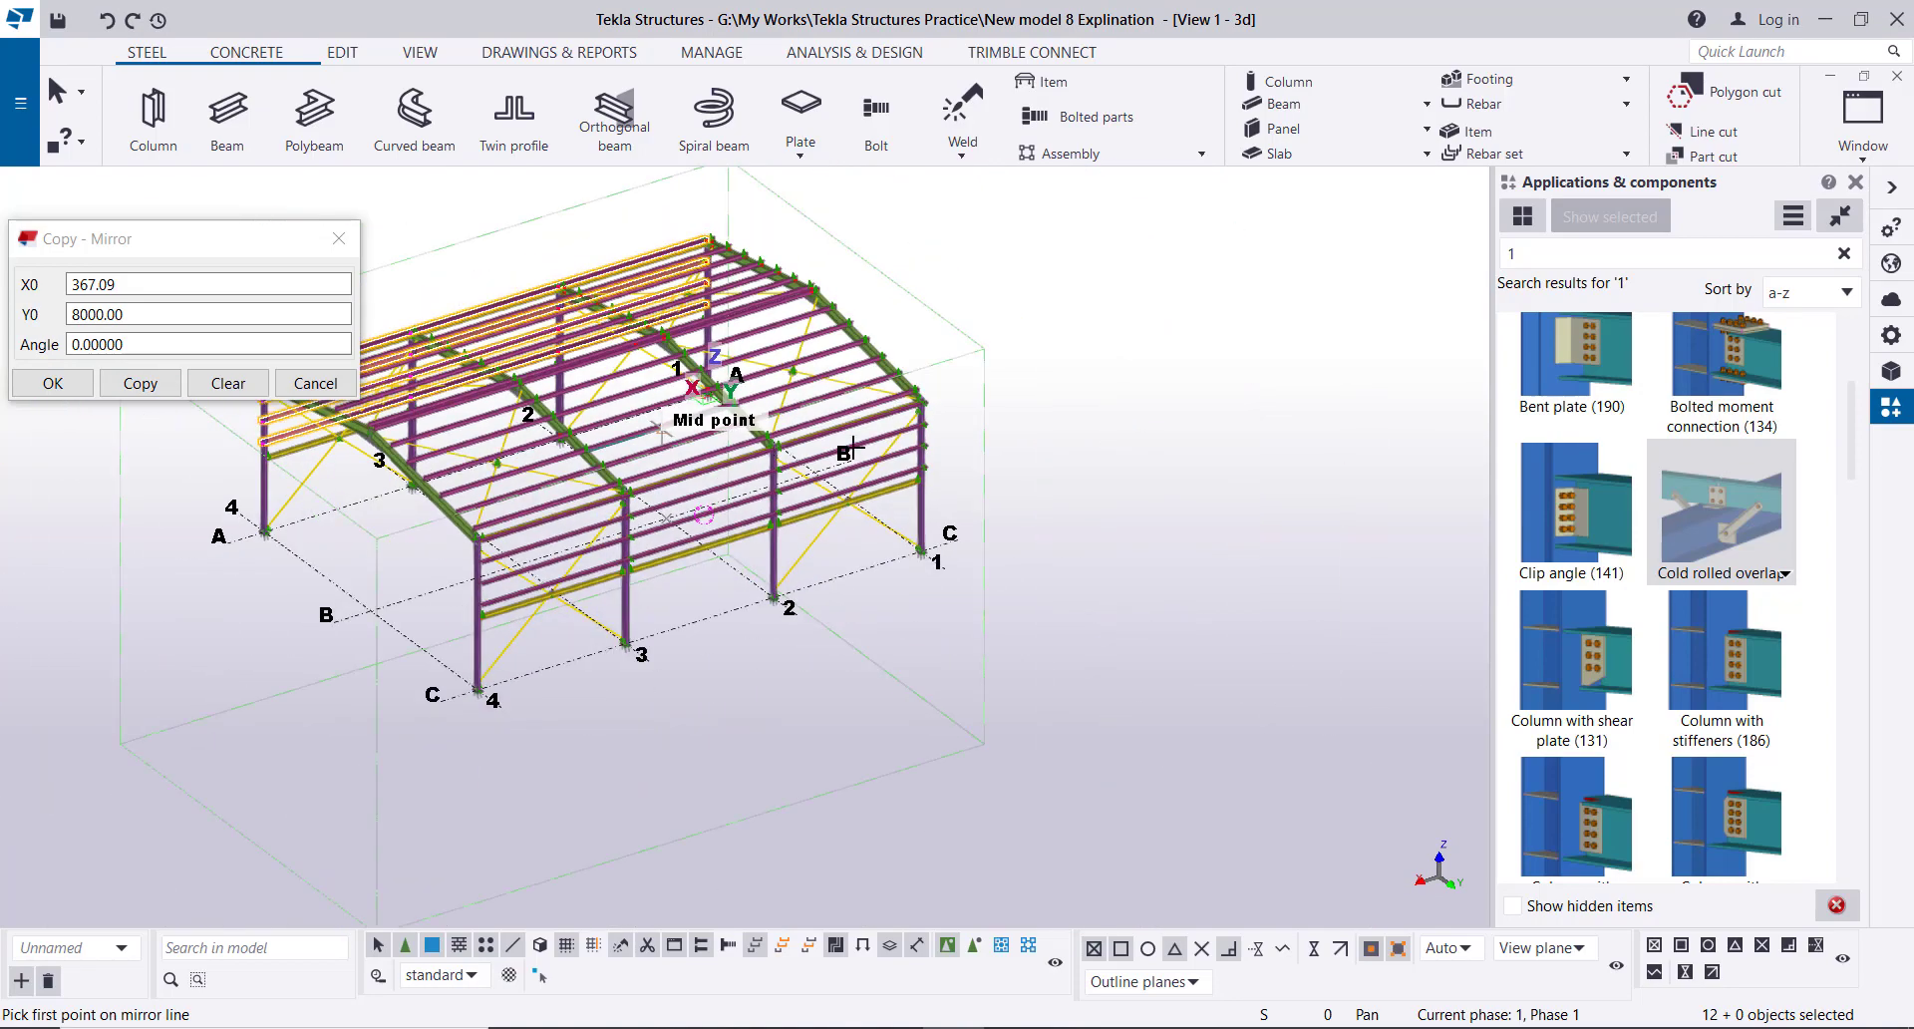
{"action": "right_click", "coordinate": [1162, 355]}
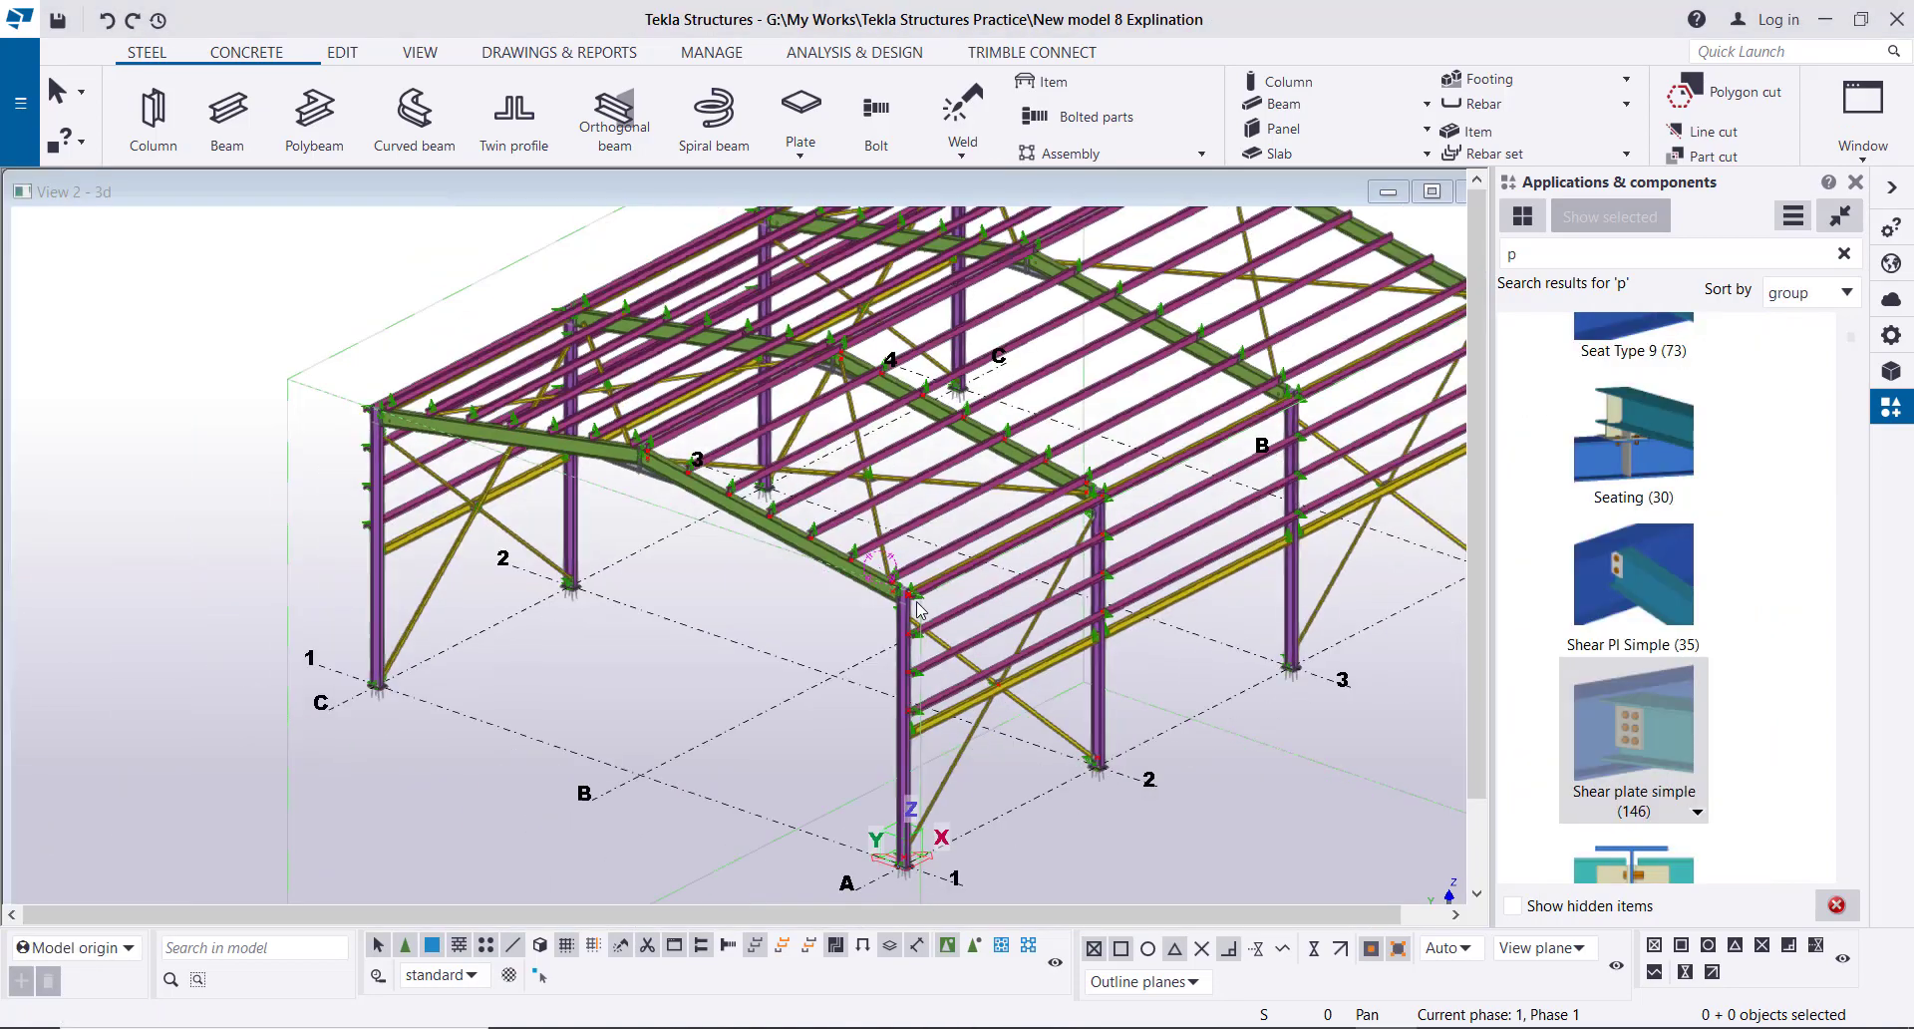
- Copy the corner column at A-1 linearly once along the end wall, with dX 0, dY 5000 and dZ 0
{"action": "scroll", "coordinate": [919, 609], "scroll_direction": "down", "scroll_amount": 3}
{"action": "scroll", "coordinate": [823, 646], "scroll_direction": "up", "scroll_amount": 5}
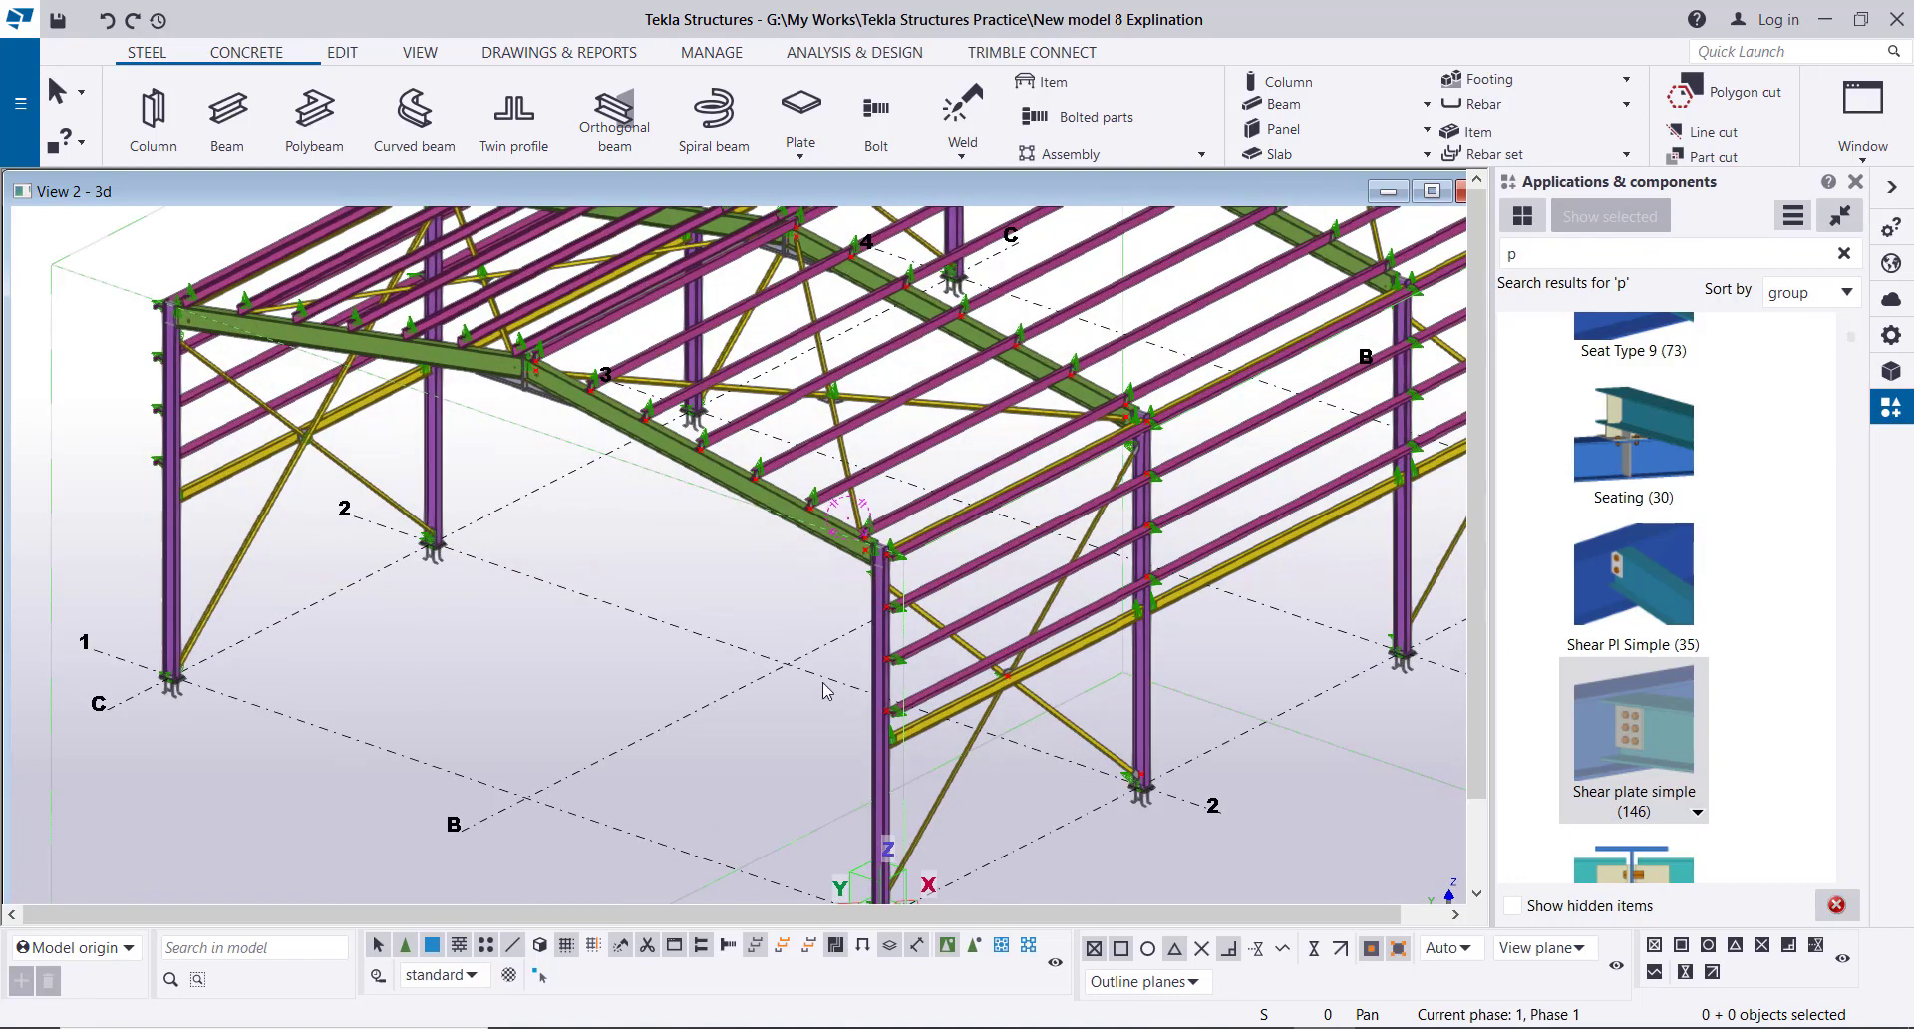
{"action": "middle_click_drag", "start_coordinate": [823, 683], "coordinate": [832, 653]}
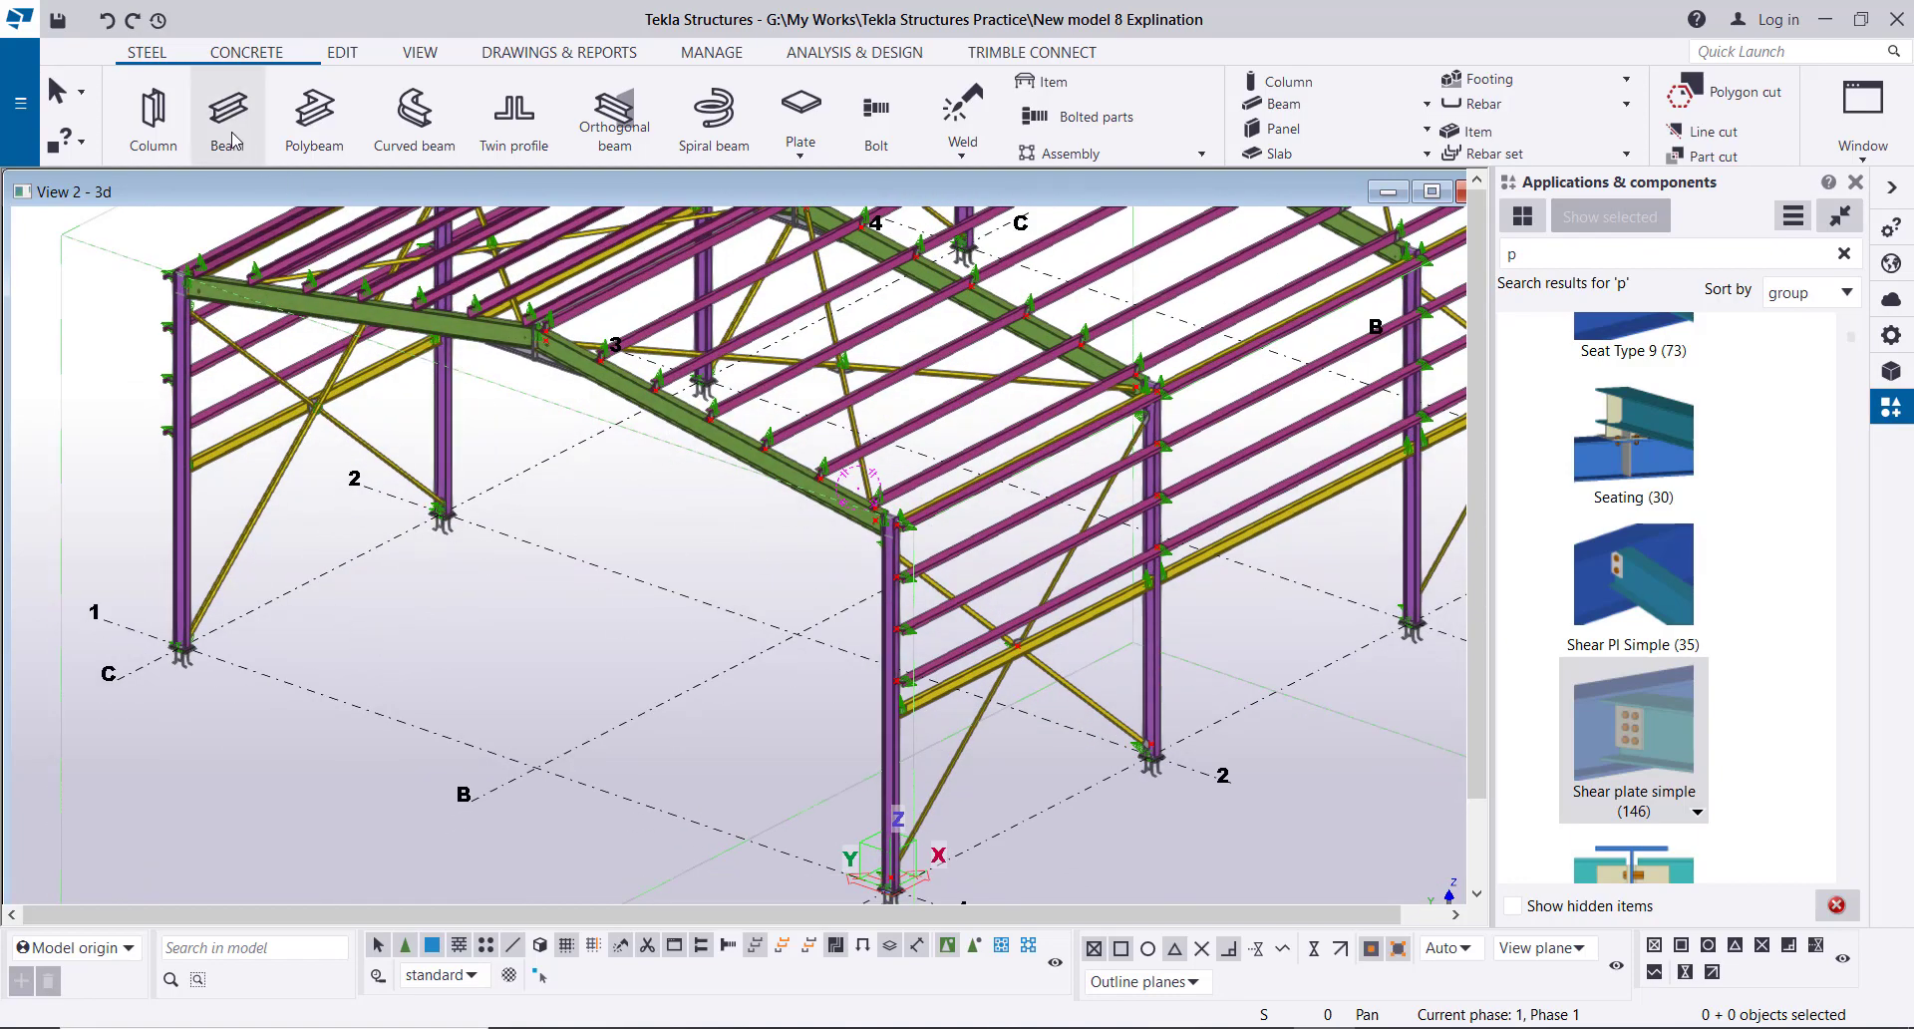
{"action": "left_click", "coordinate": [887, 775]}
{"action": "right_click", "coordinate": [725, 686]}
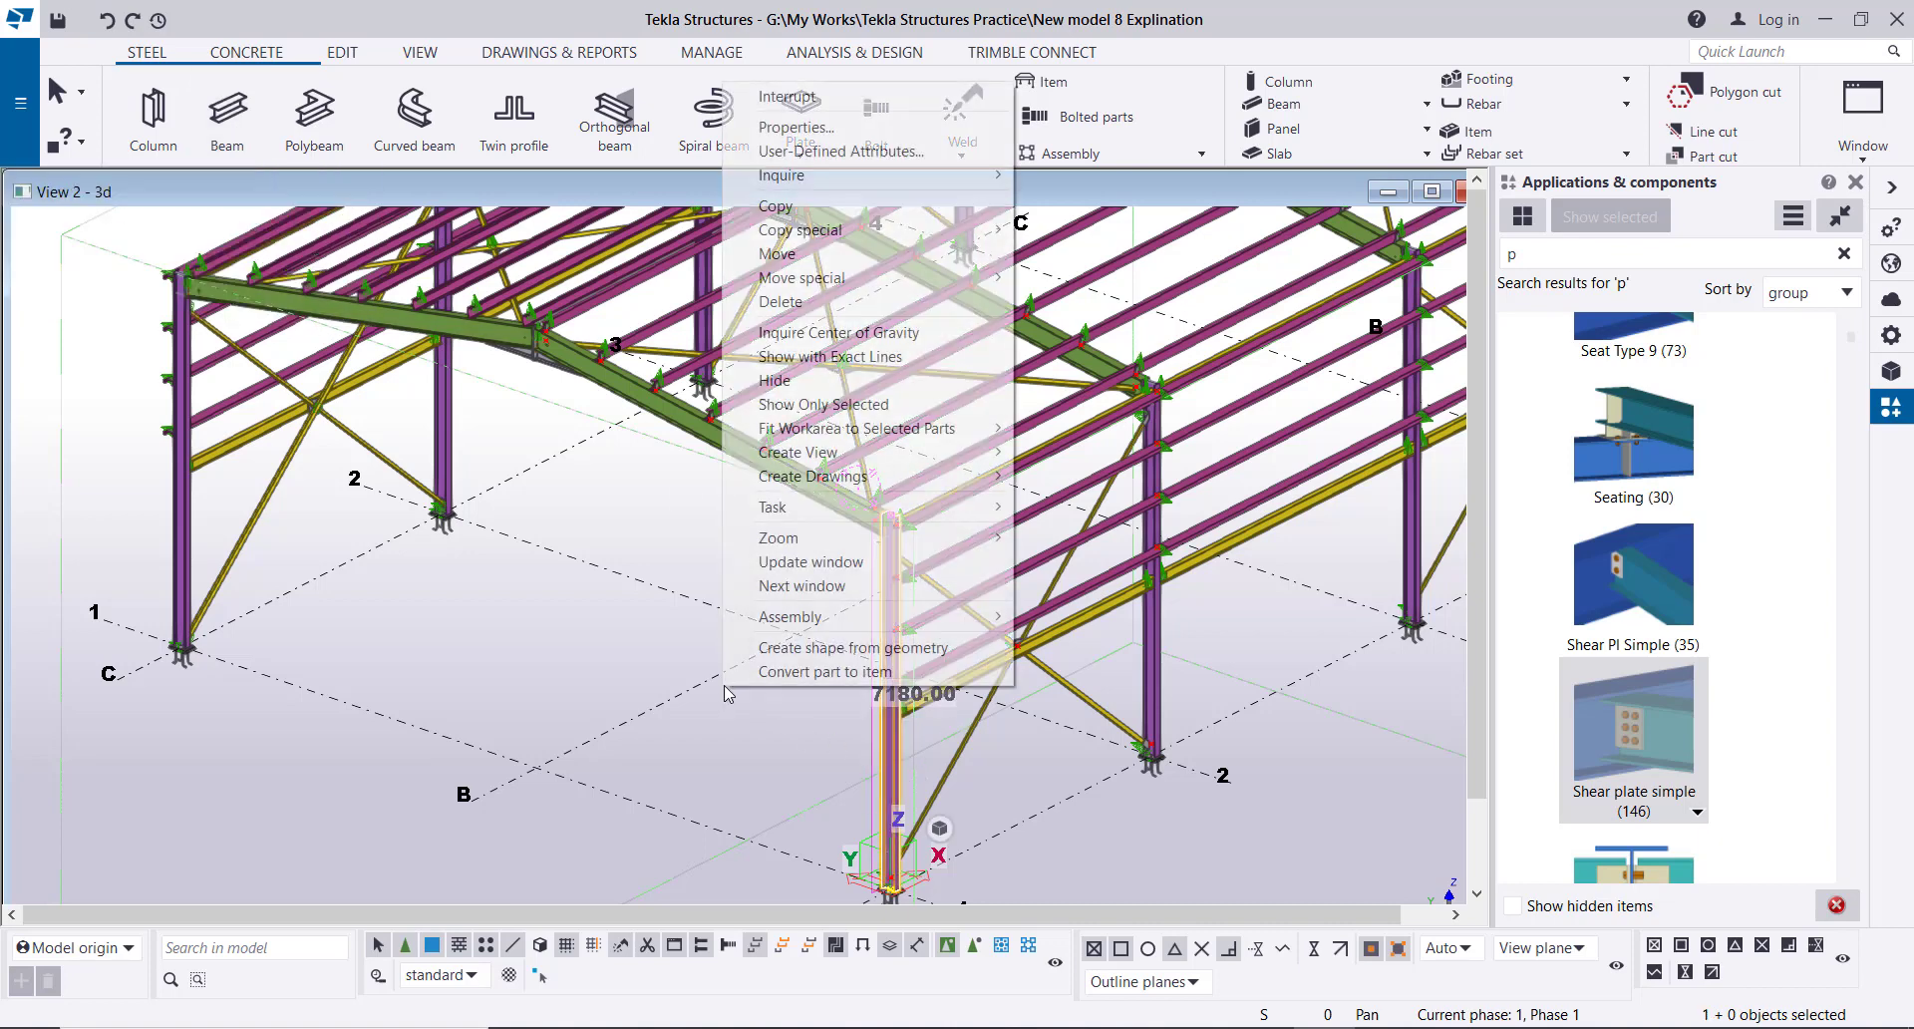
{"action": "mouse_move", "coordinate": [901, 235]}
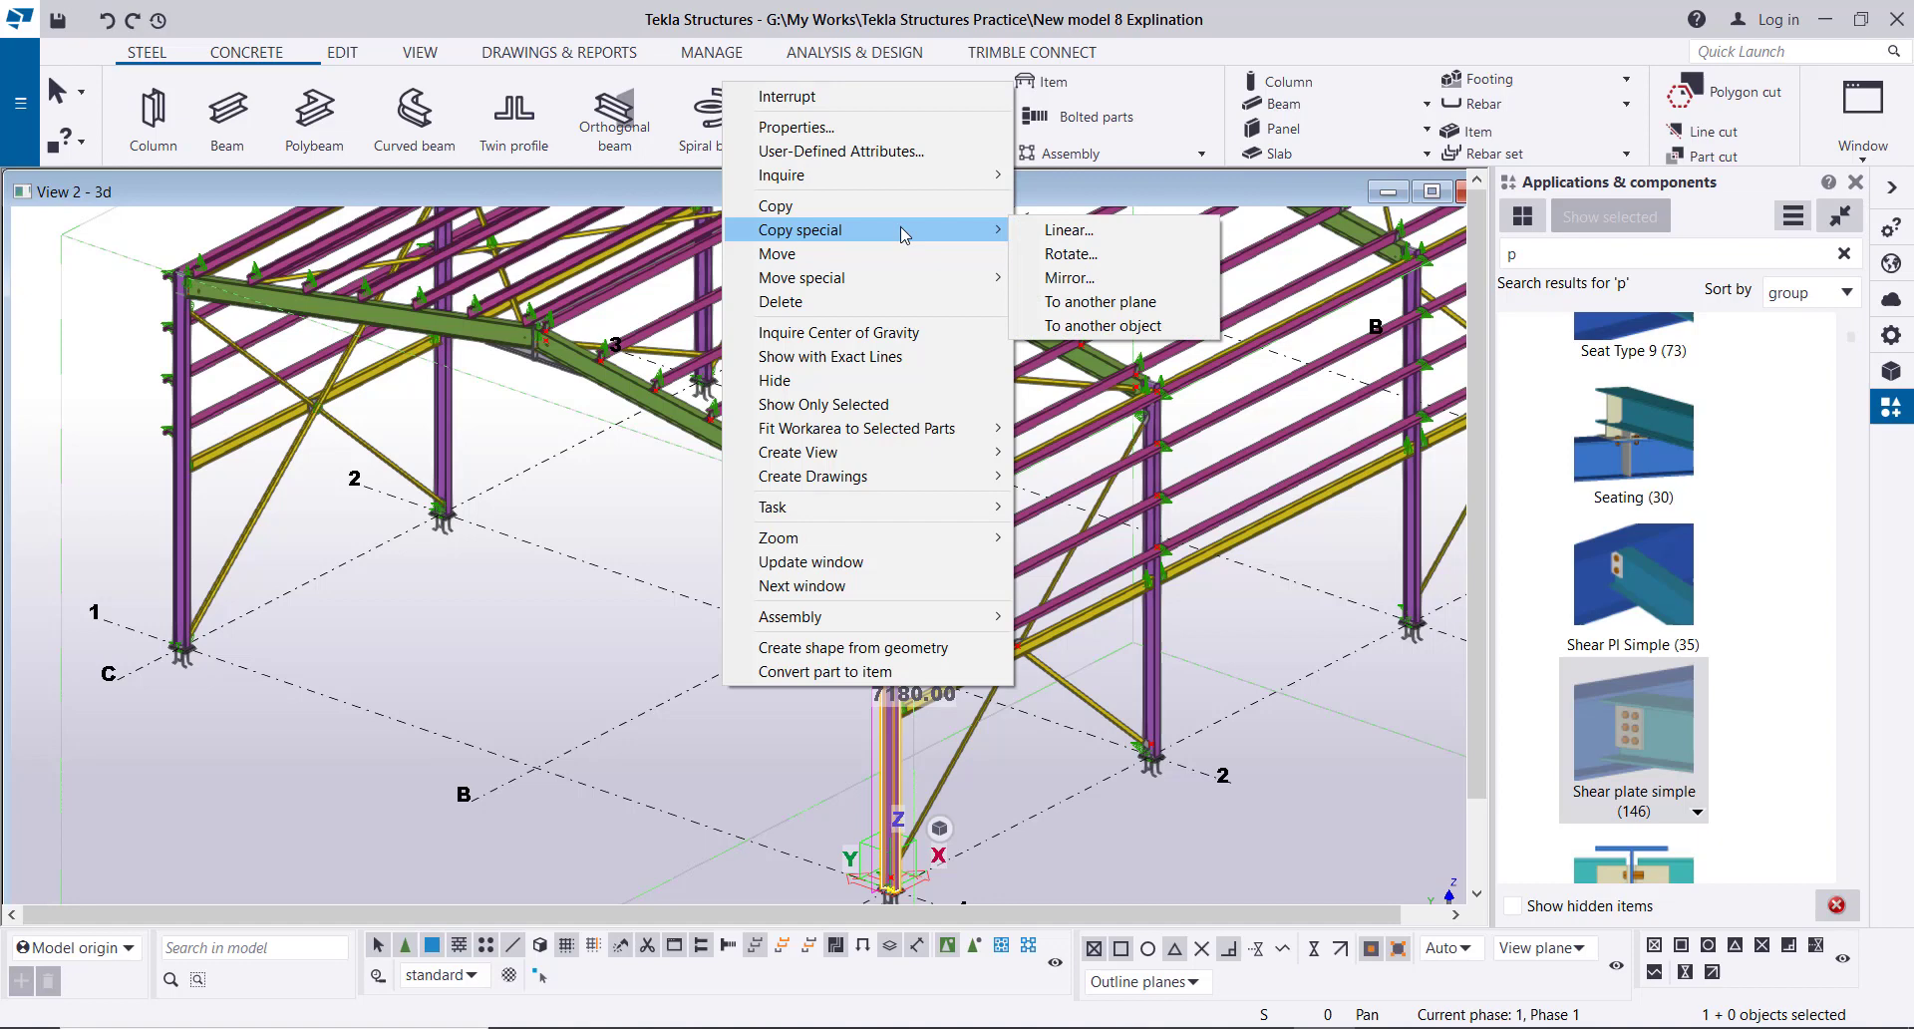
{"action": "left_click", "coordinate": [1051, 230]}
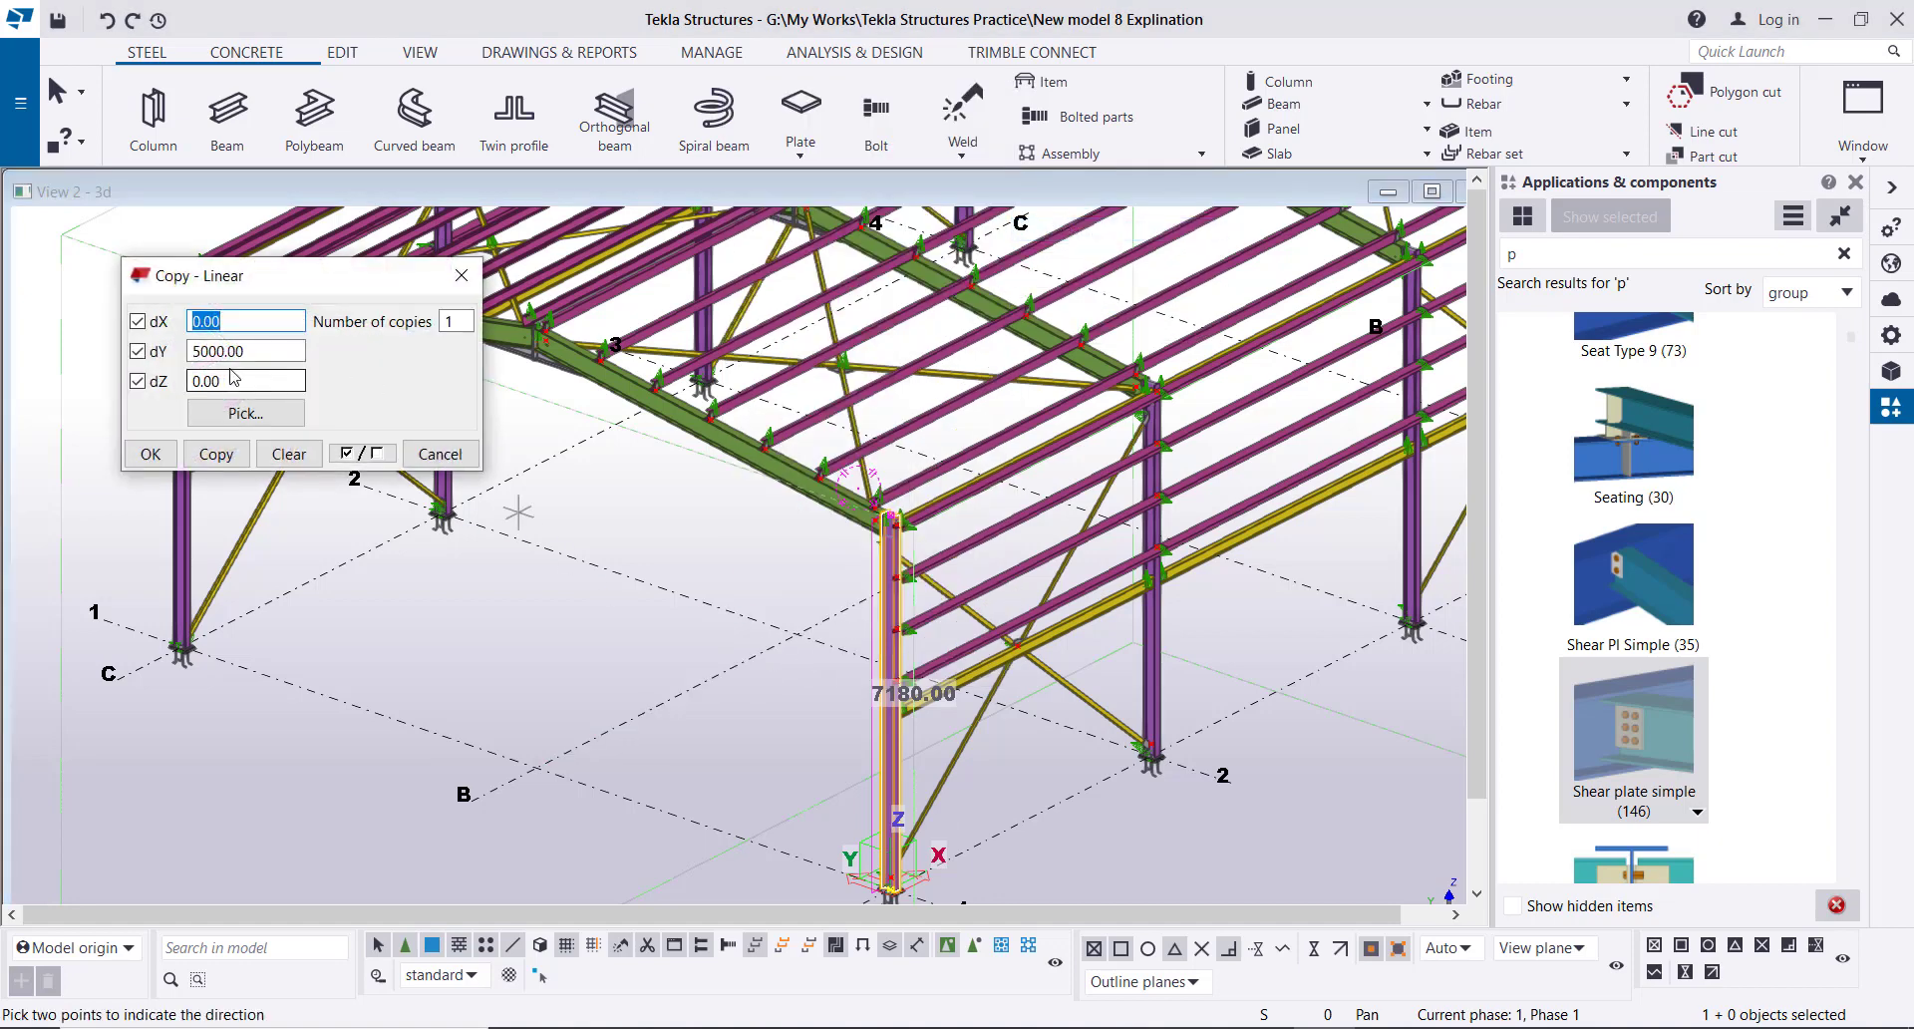
{"action": "left_click", "coordinate": [217, 454]}
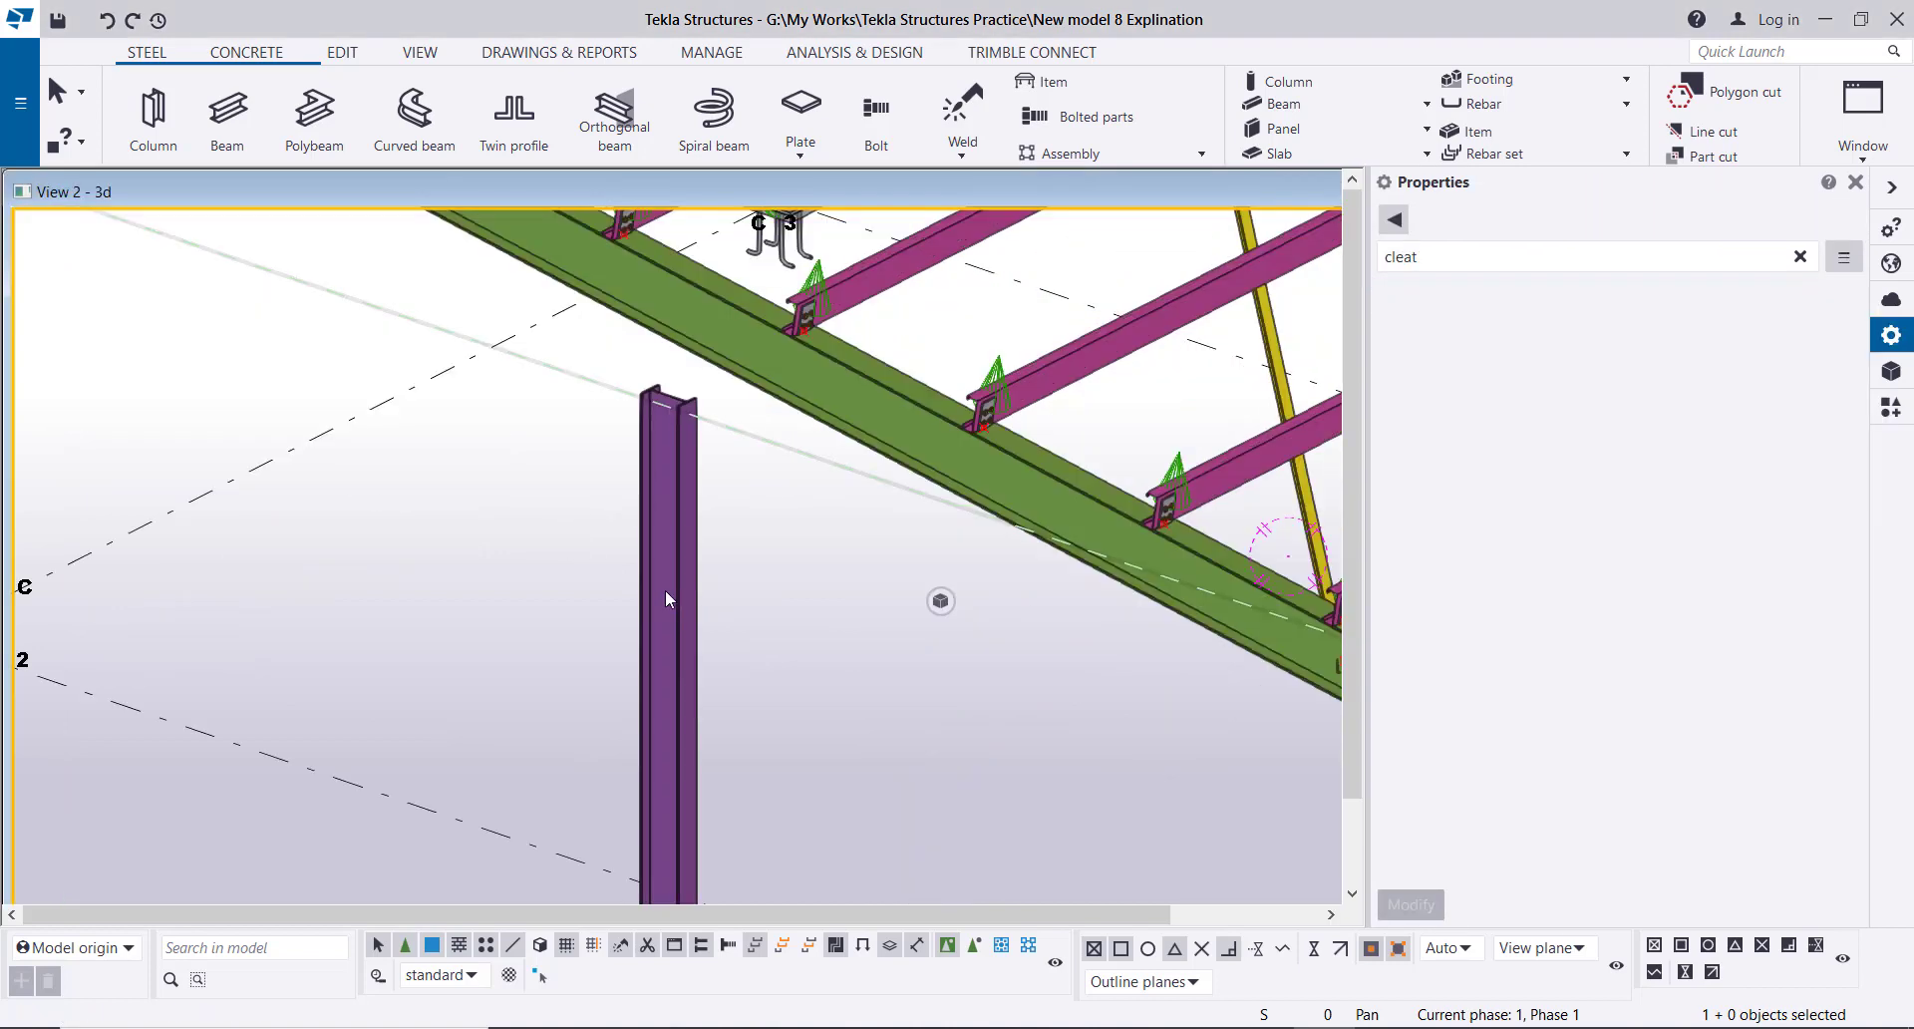
- Set the top level of the copied end-wall column to 7600 mm so it reaches the rafter
{"action": "left_click", "coordinate": [666, 589]}
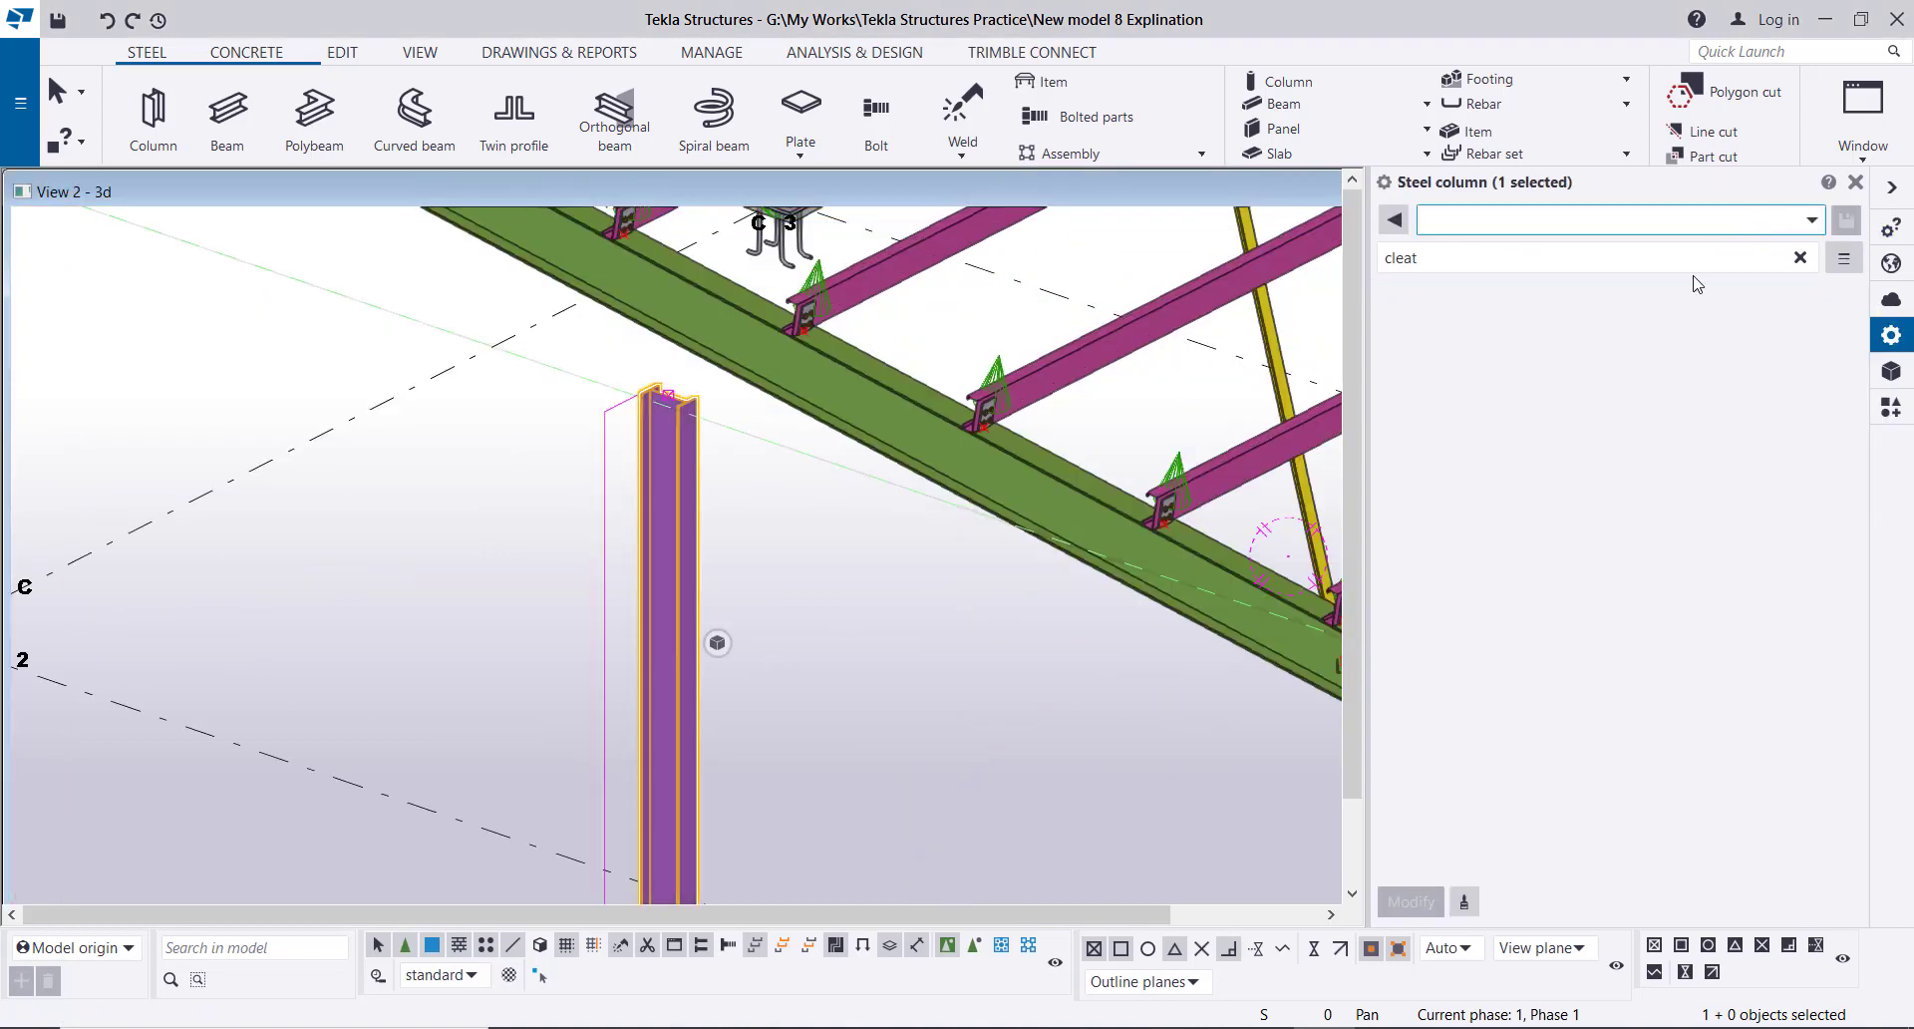
{"action": "left_click", "coordinate": [1800, 257]}
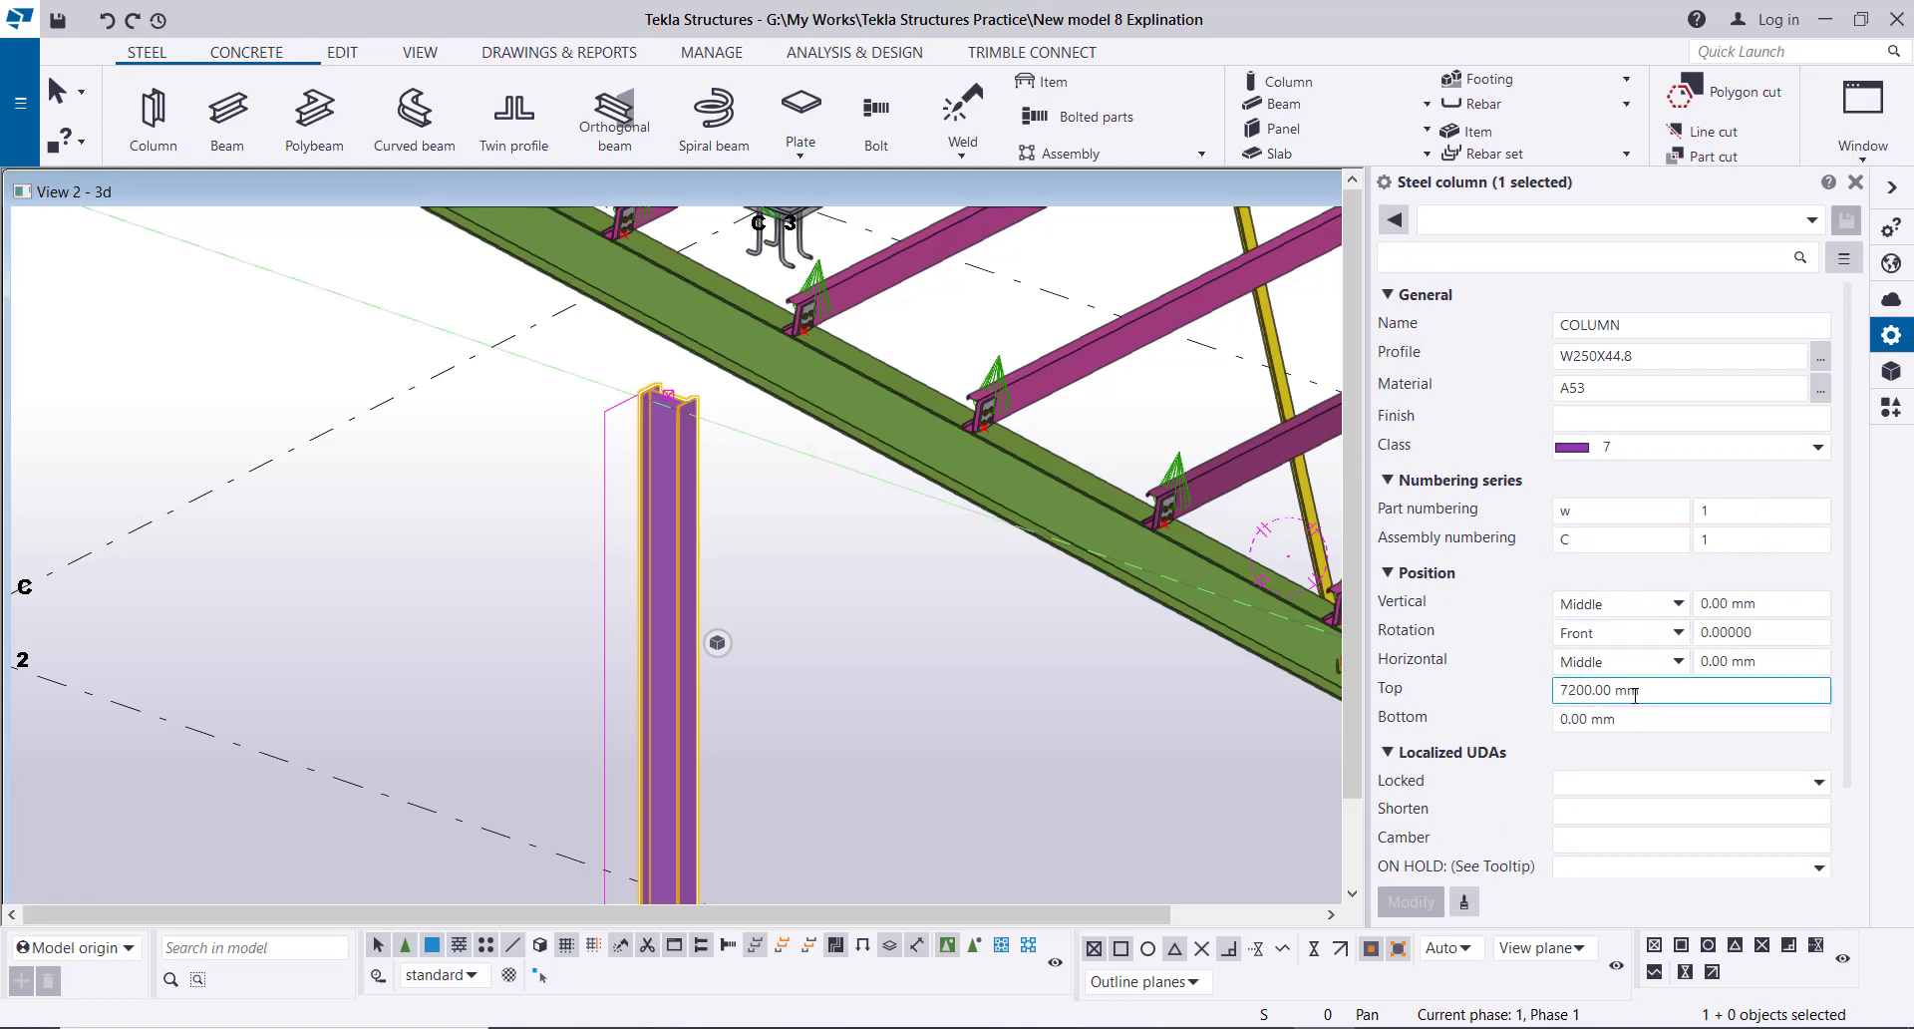
{"action": "left_click_drag", "start_coordinate": [1613, 689], "coordinate": [1546, 695]}
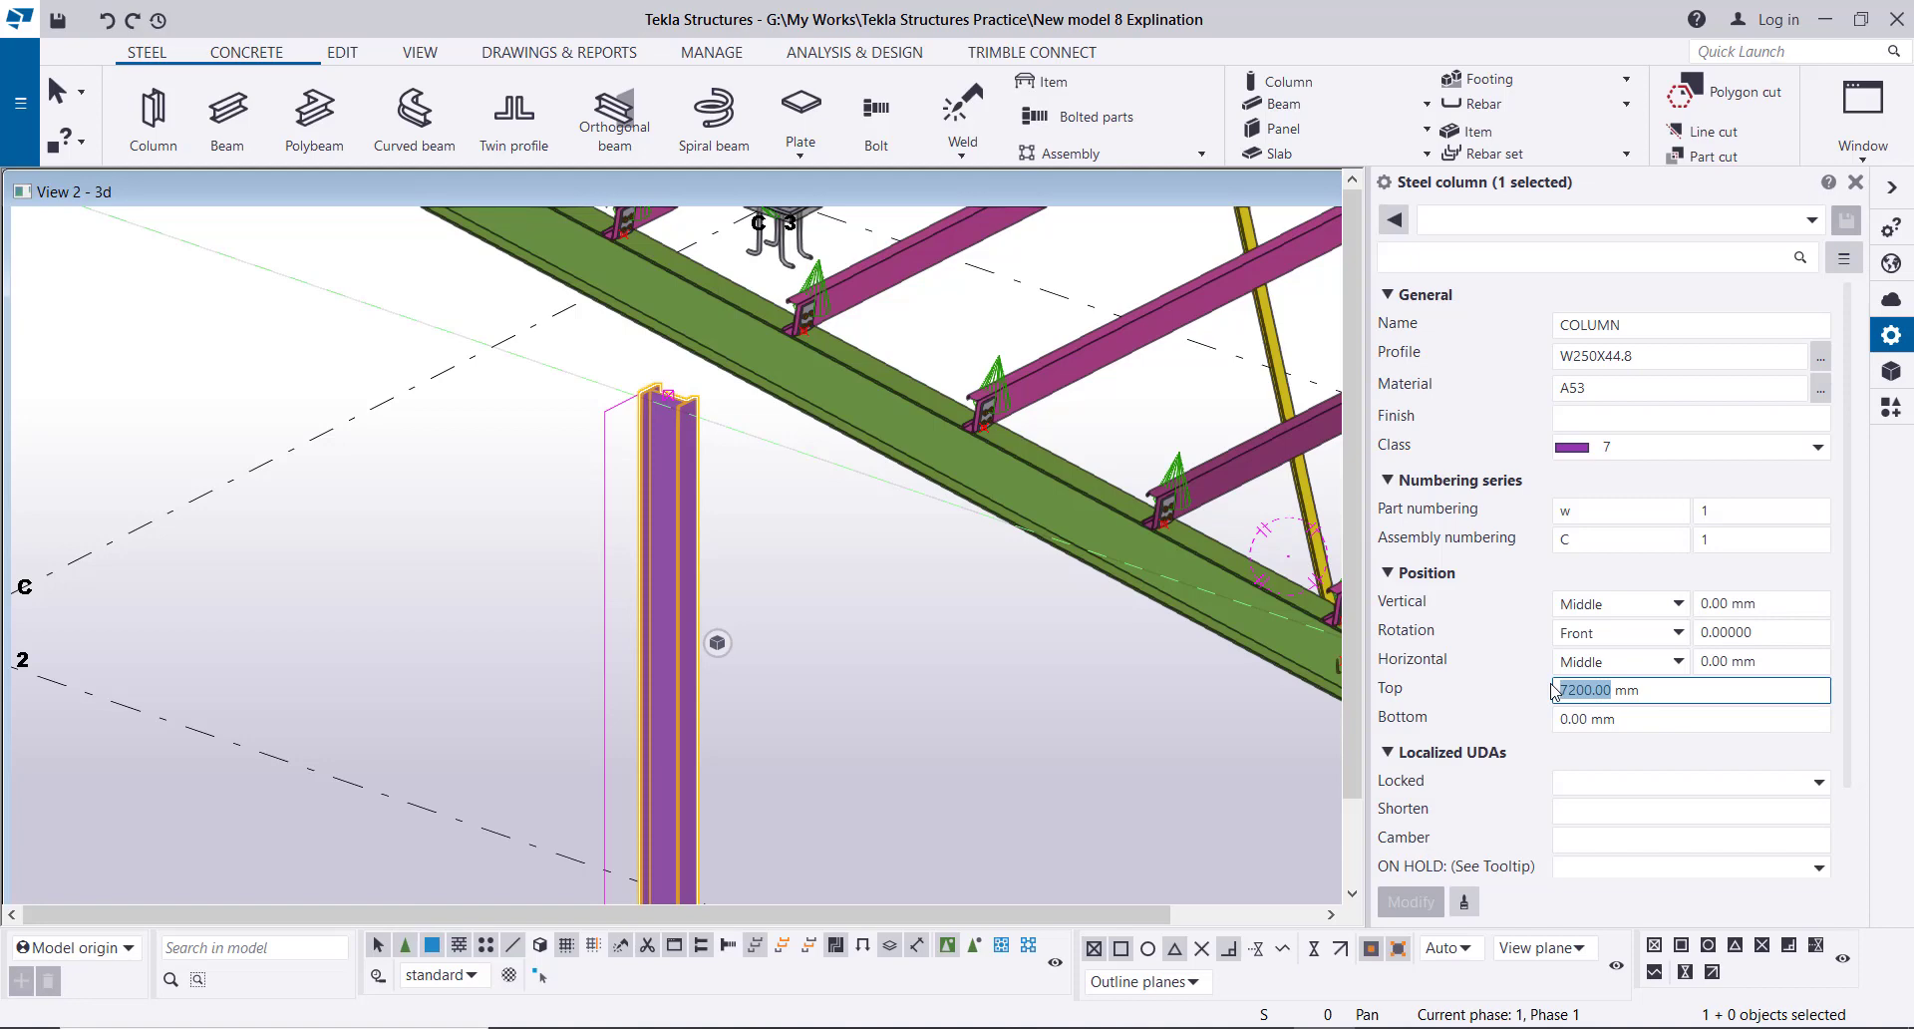
{"action": "type", "text": "7"}
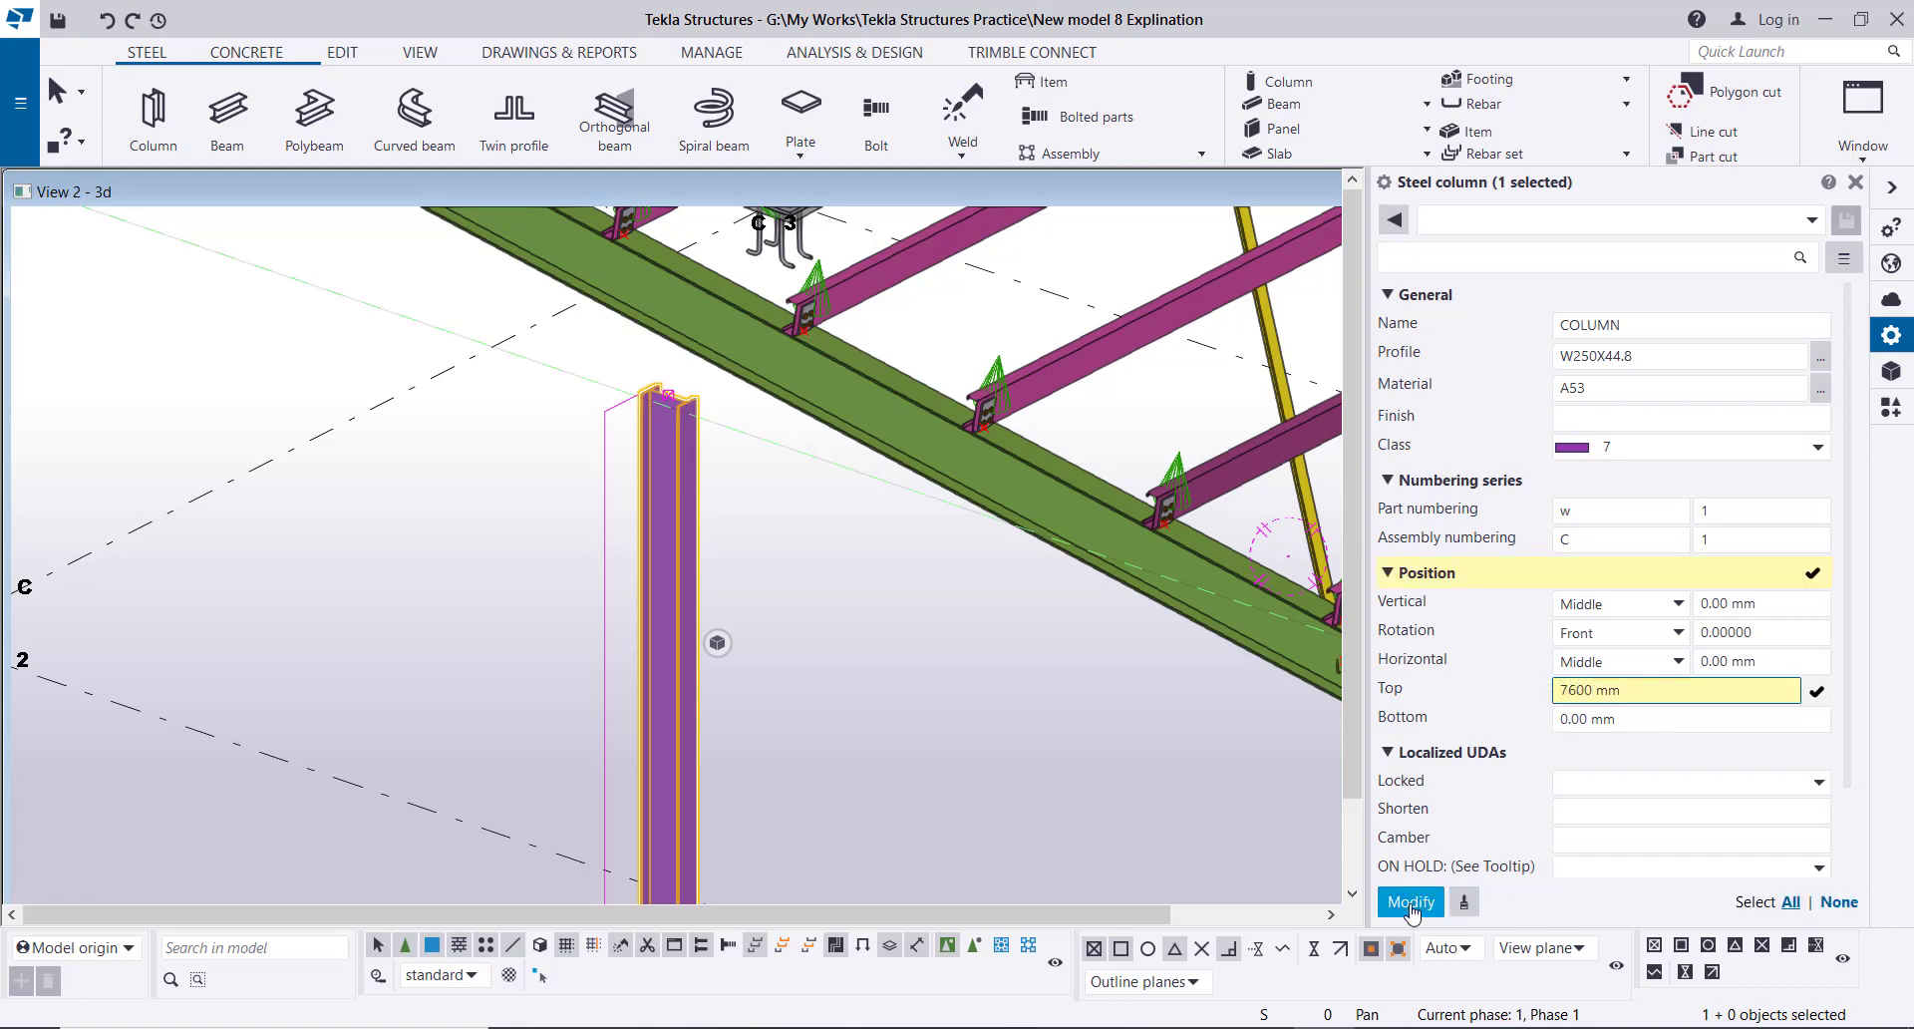
{"action": "left_click", "coordinate": [1411, 902]}
{"action": "scroll", "coordinate": [644, 327], "scroll_direction": "up", "scroll_amount": 2}
{"action": "scroll", "coordinate": [648, 360], "scroll_direction": "up", "scroll_amount": 2}
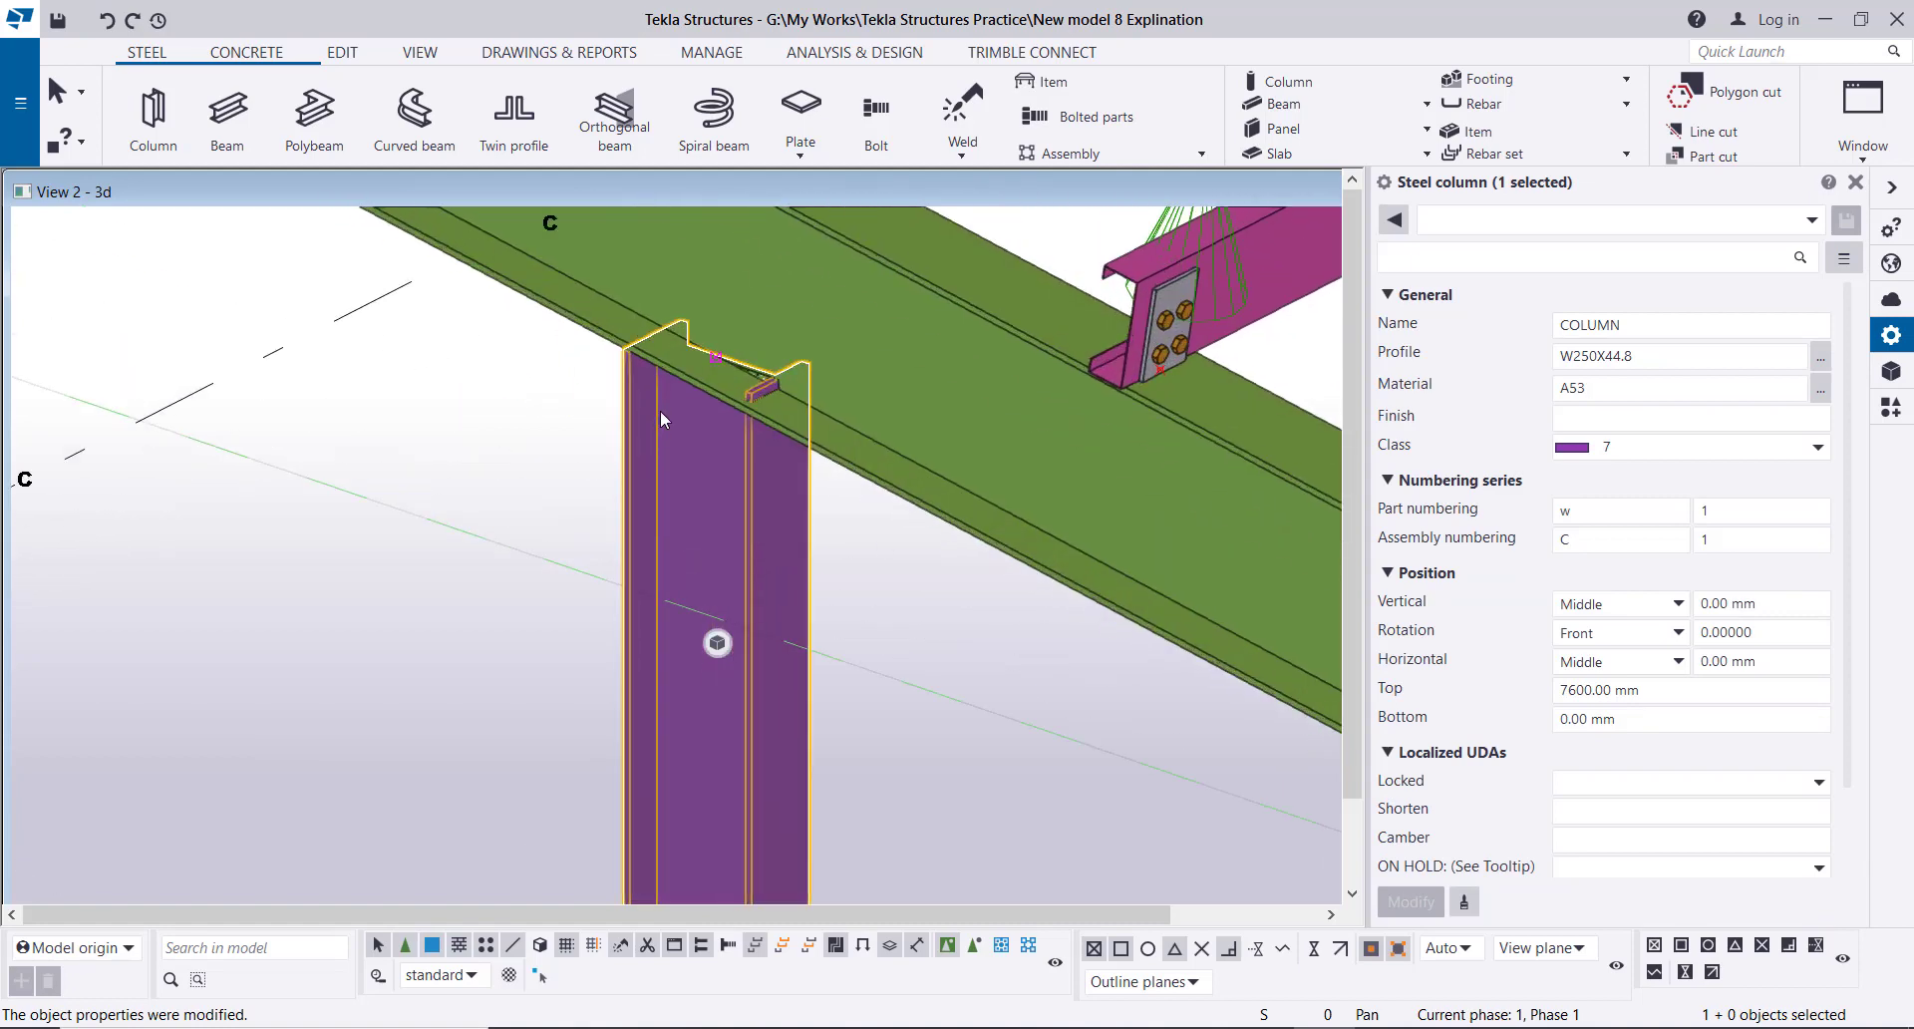
- Set the rotation of the copied end-wall column to Top
{"action": "middle_click_drag", "start_coordinate": [667, 394], "coordinate": [709, 382], "text": "ctrl"}
{"action": "scroll", "coordinate": [690, 344], "scroll_direction": "down", "scroll_amount": 2}
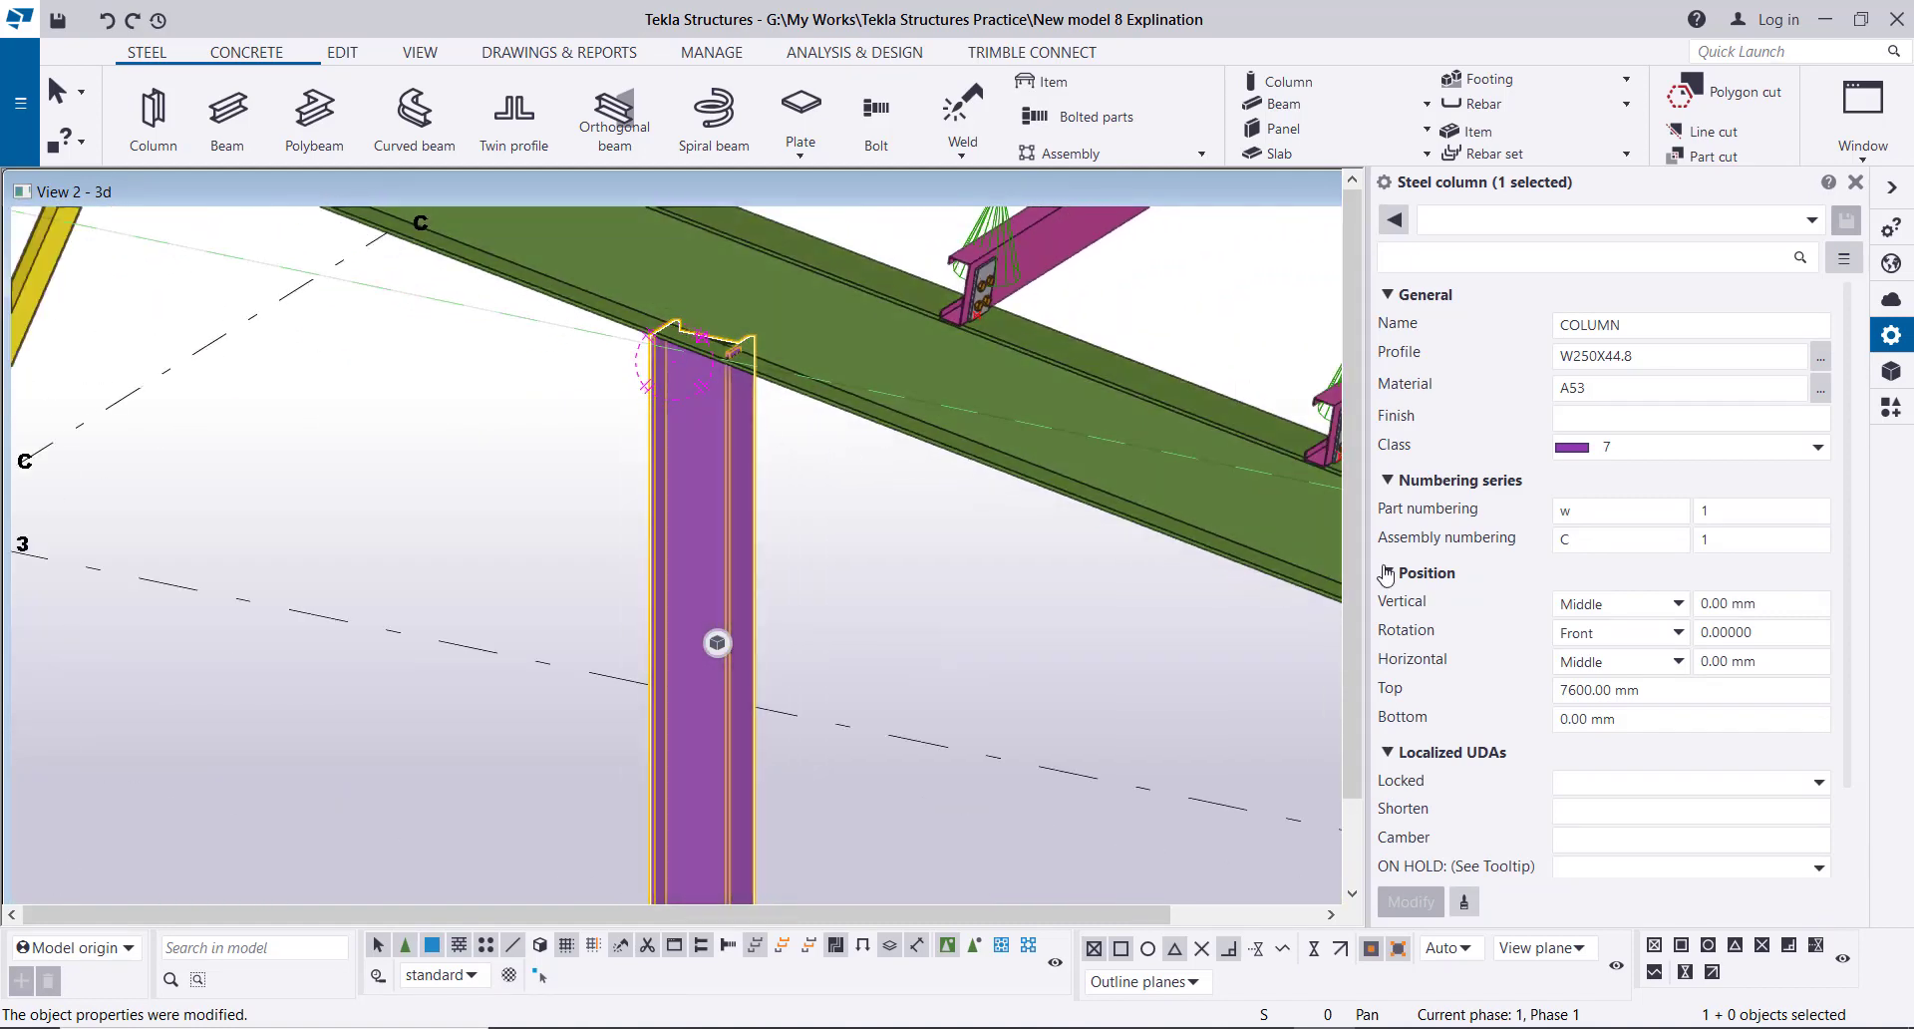
{"action": "scroll", "coordinate": [676, 451], "scroll_direction": "down", "scroll_amount": 3}
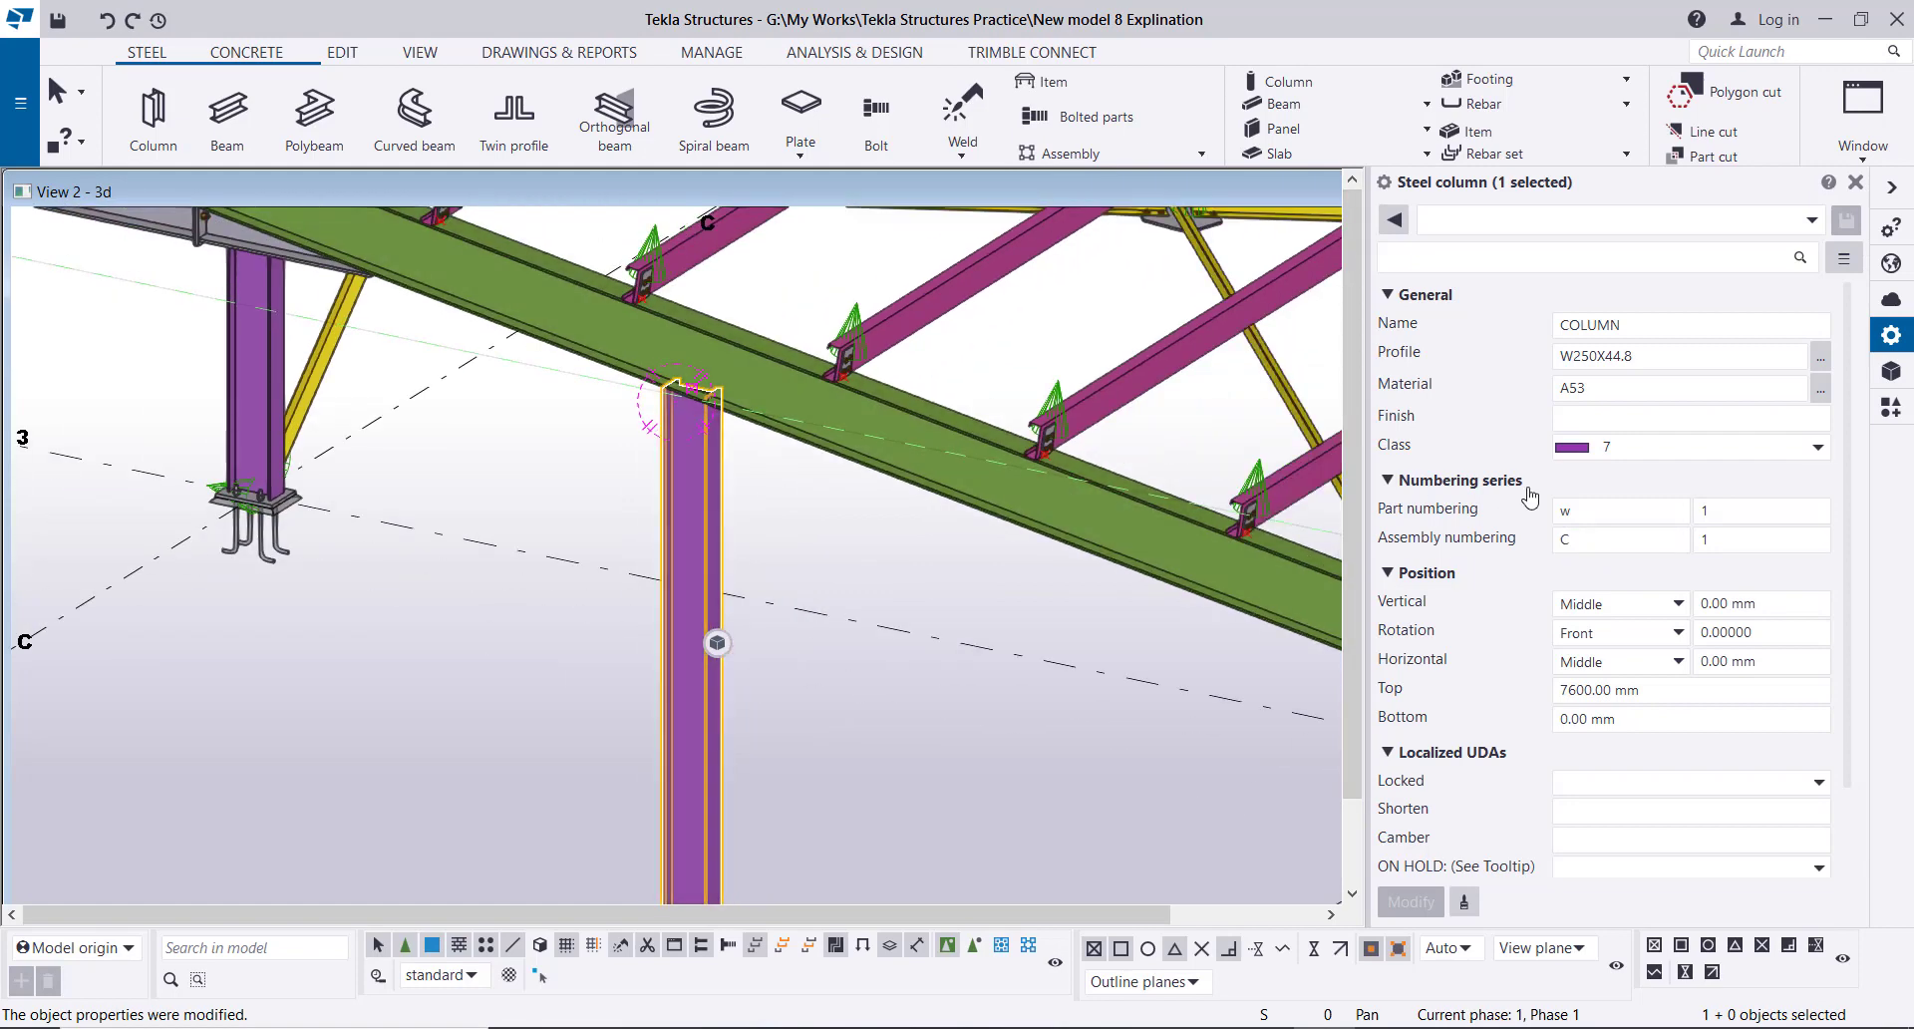
{"action": "left_click", "coordinate": [1679, 634]}
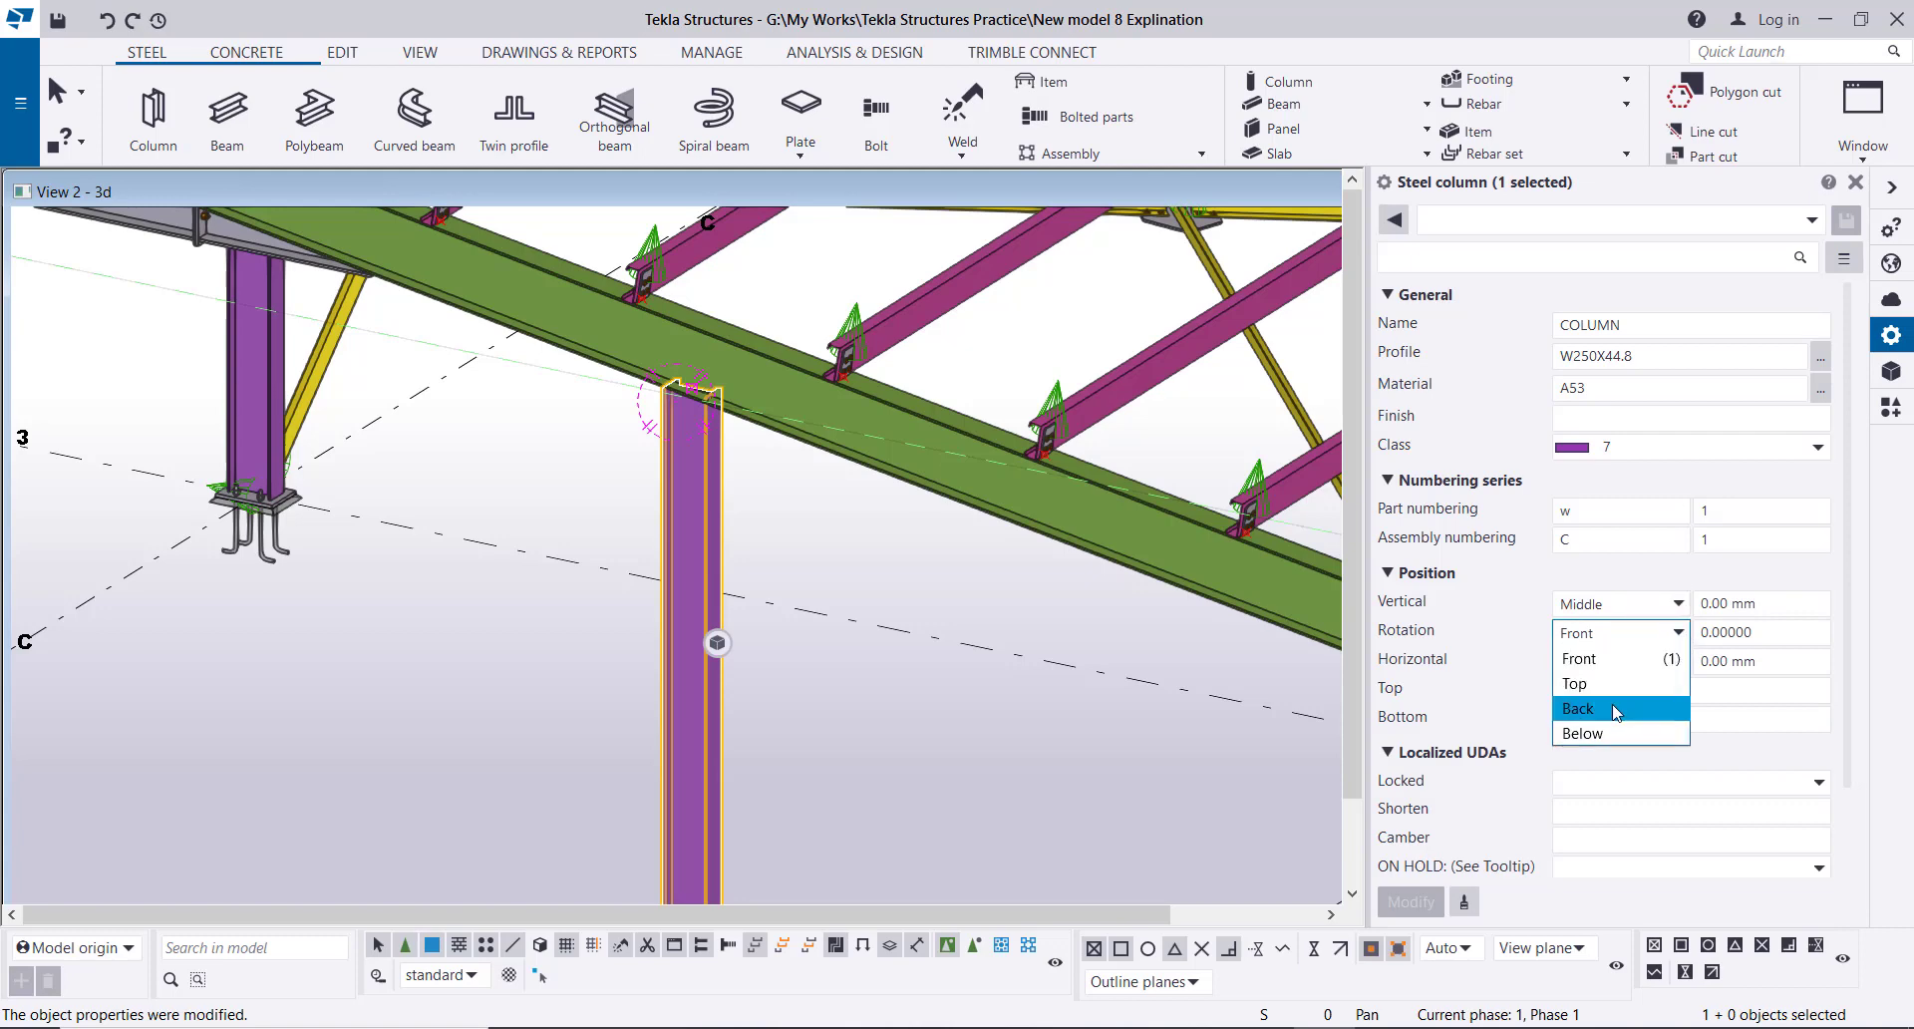
{"action": "left_click", "coordinate": [1583, 685]}
{"action": "left_click", "coordinate": [1411, 901]}
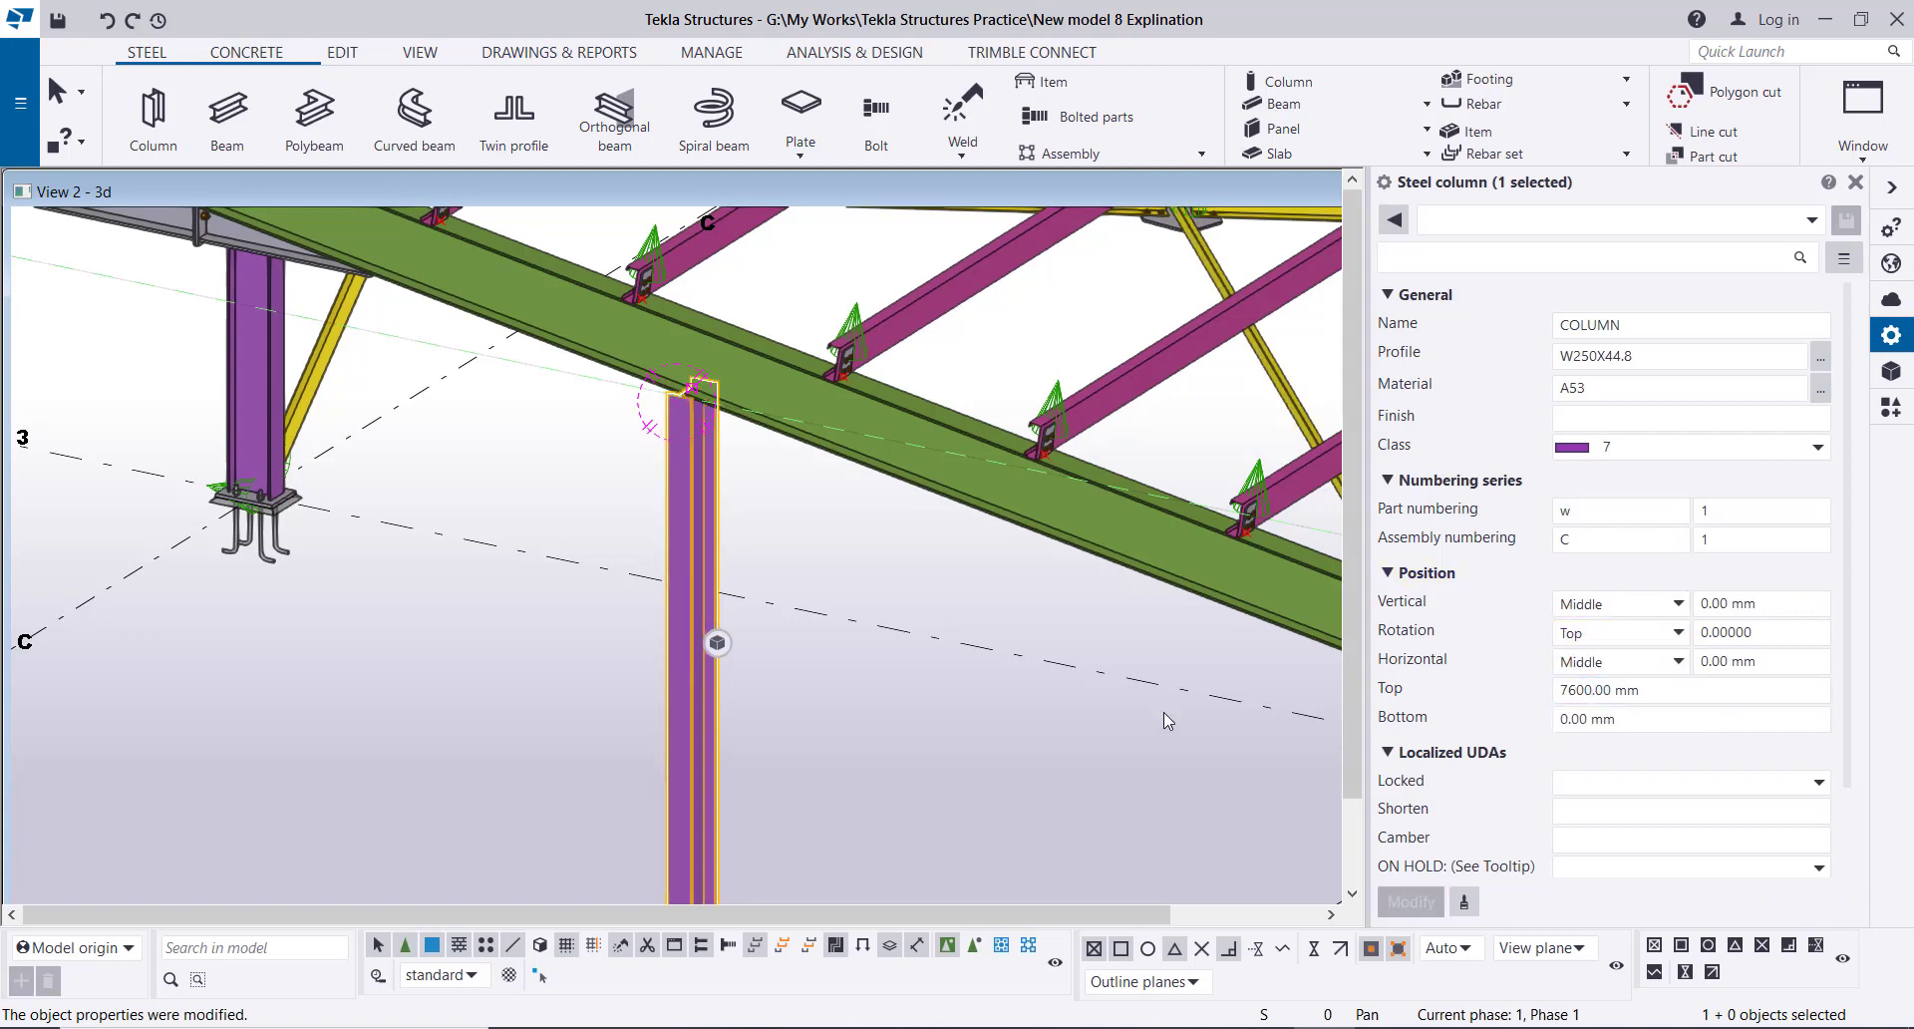
- Examine the rotated end-wall column from its base up to the rafter, and clear its selection
{"action": "scroll", "coordinate": [755, 739], "scroll_direction": "down", "scroll_amount": 5}
{"action": "scroll", "coordinate": [756, 740], "scroll_direction": "up", "scroll_amount": 5}
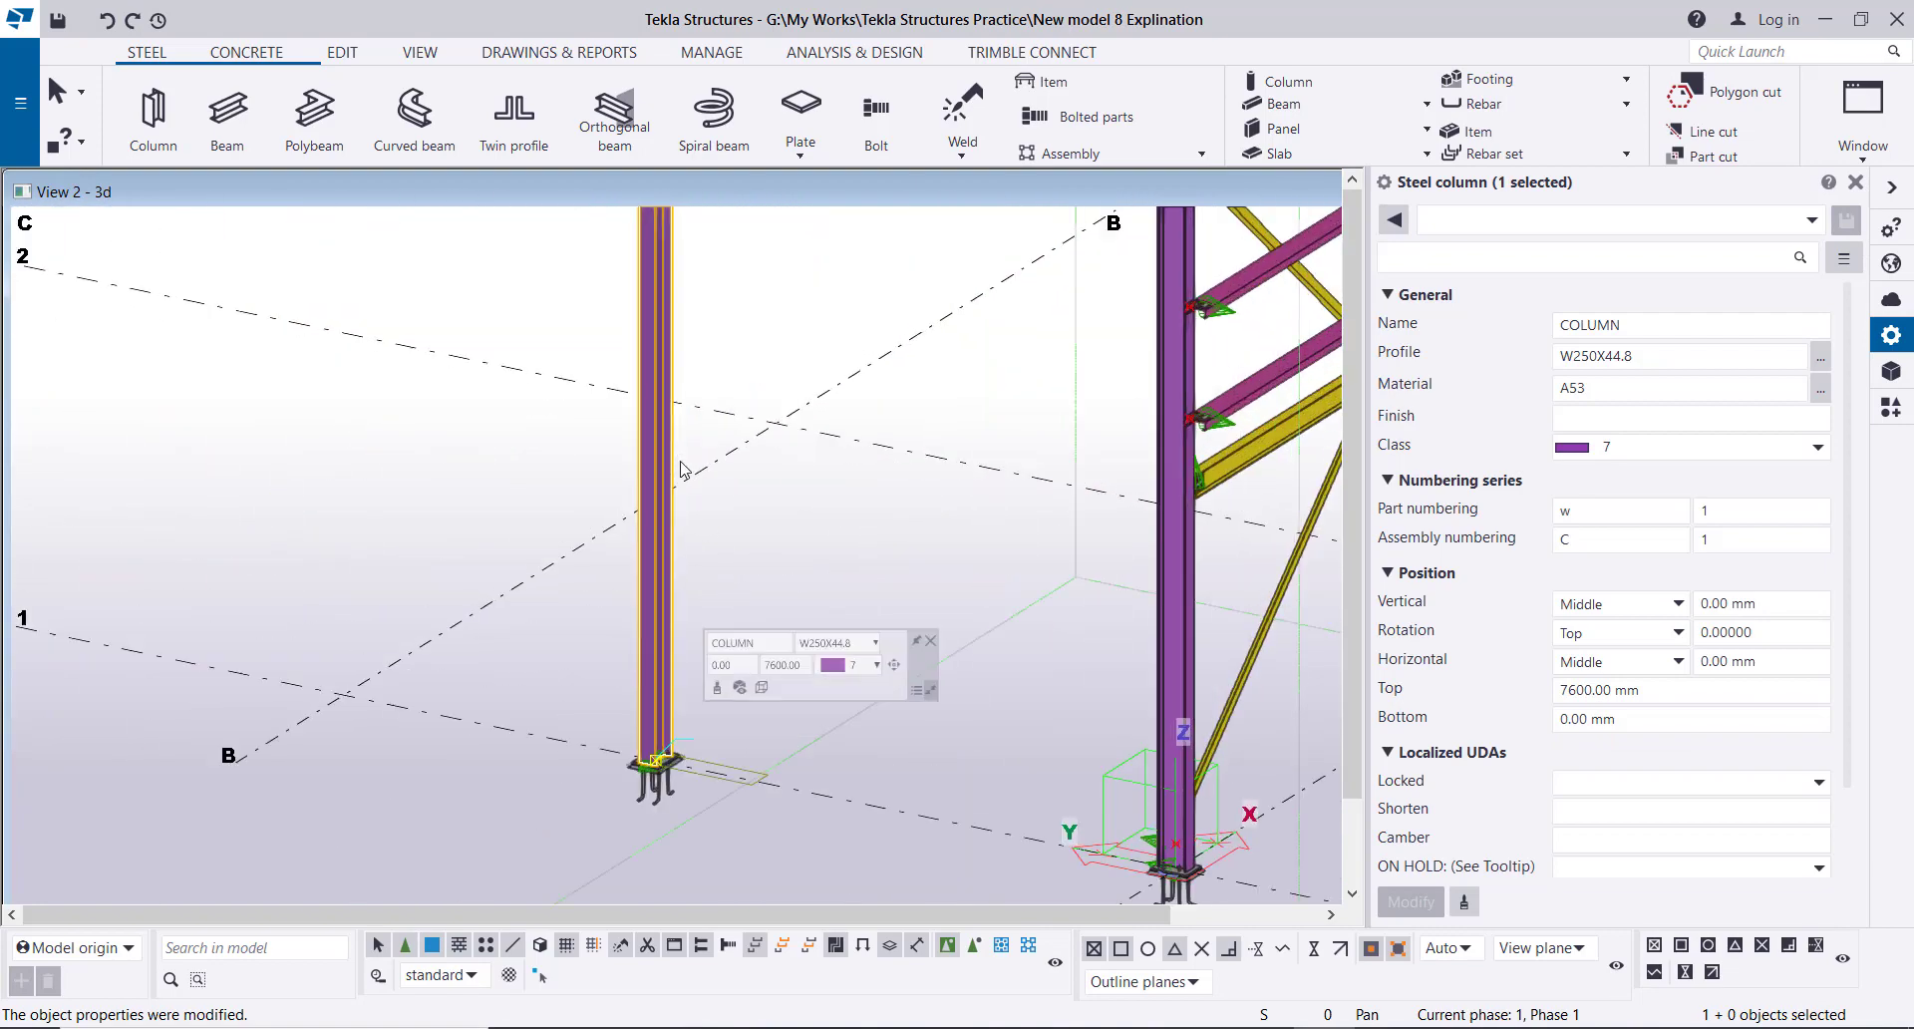
{"action": "middle_click_drag", "start_coordinate": [784, 456], "coordinate": [779, 687]}
{"action": "scroll", "coordinate": [696, 509], "scroll_direction": "up", "scroll_amount": 3}
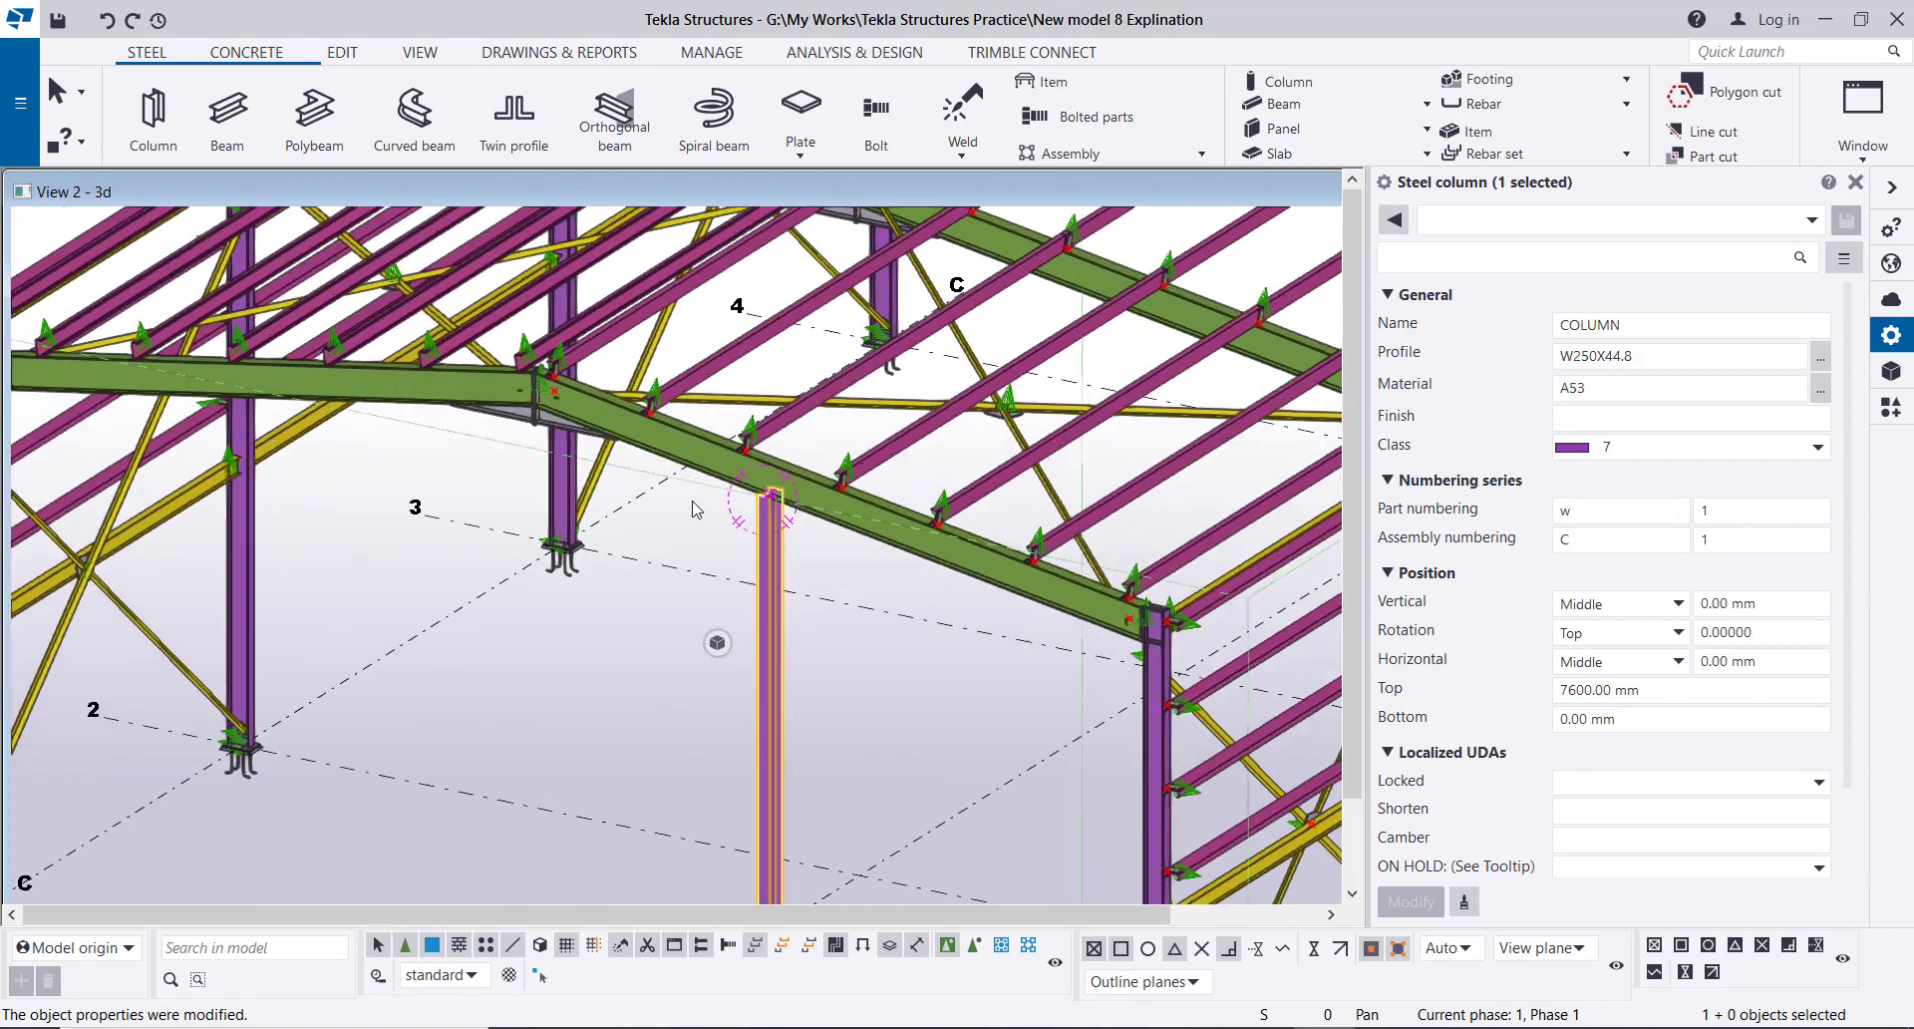
{"action": "left_click", "coordinate": [719, 644]}
{"action": "left_click", "coordinate": [734, 680]}
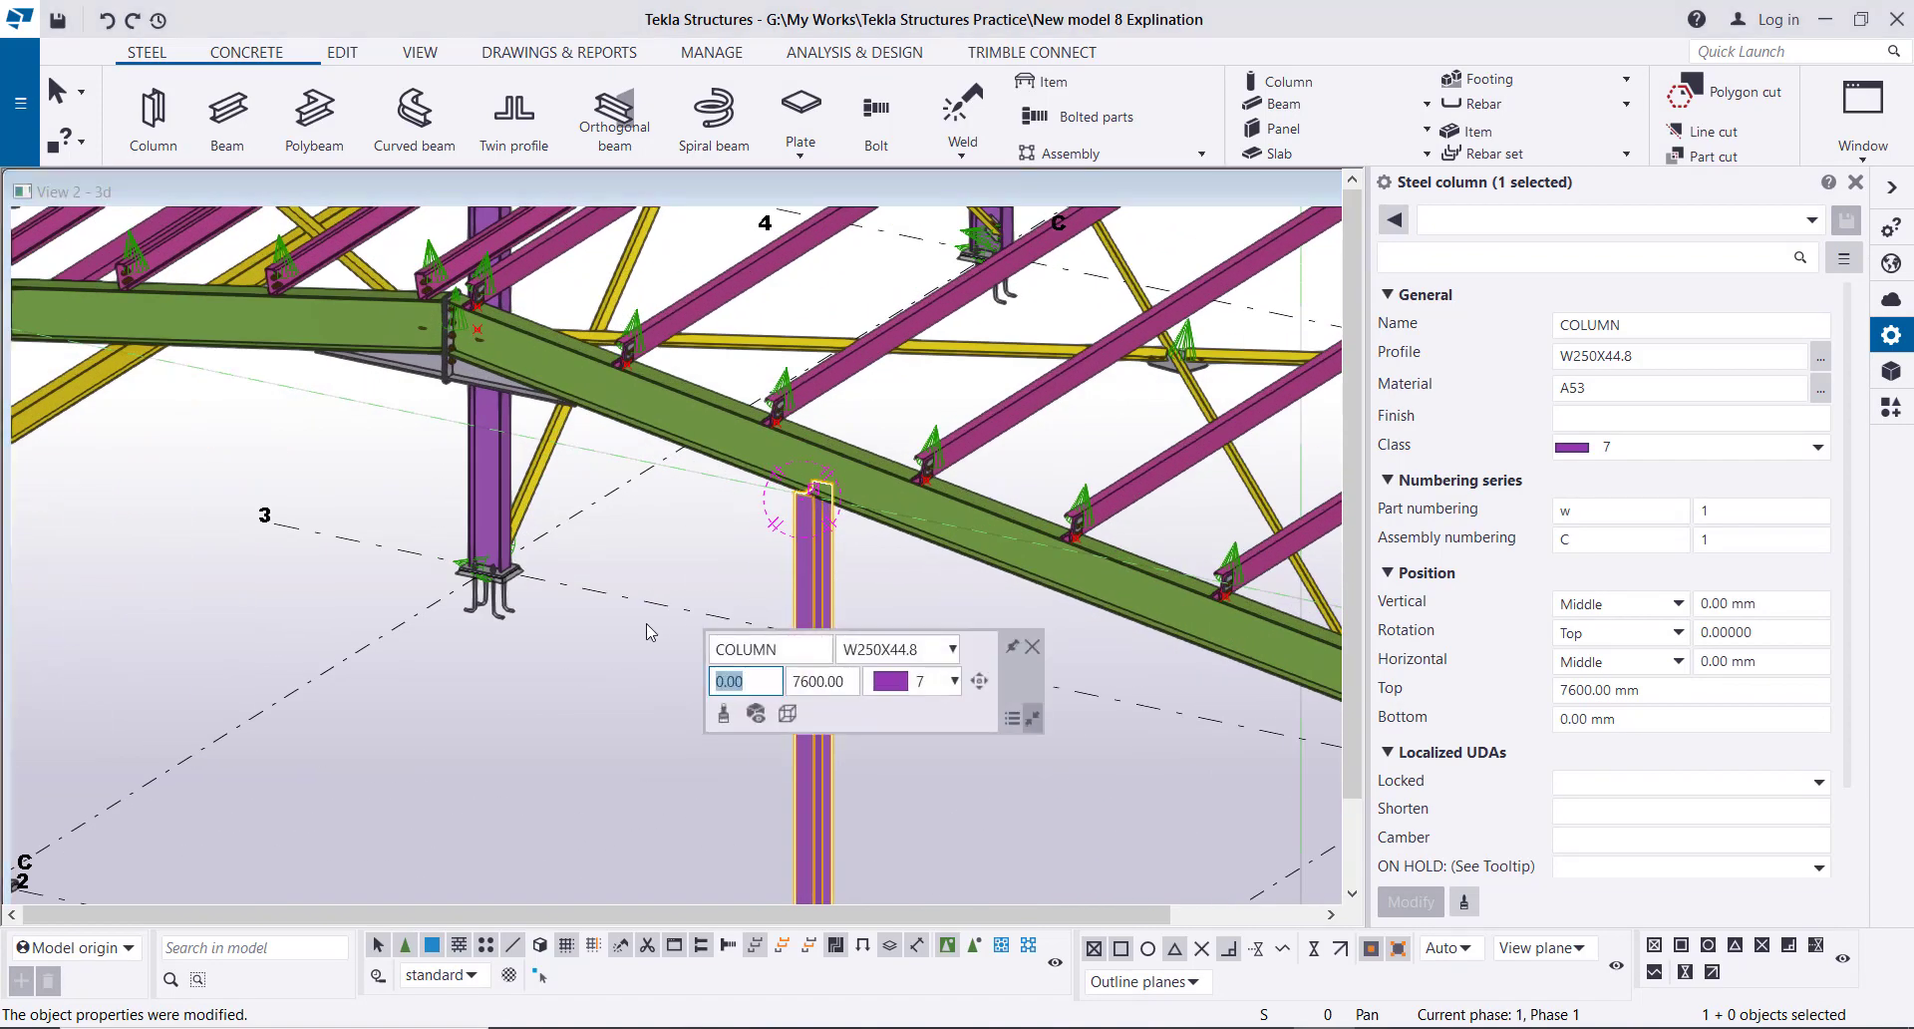
{"action": "left_click", "coordinate": [1032, 647]}
{"action": "left_click", "coordinate": [581, 668]}
- Connect the end-wall column's top to the rafter with Shear plate simple (146), using the rafter as main part, and end the command
{"action": "scroll", "coordinate": [786, 473], "scroll_direction": "up", "scroll_amount": 2}
{"action": "scroll", "coordinate": [786, 473], "scroll_direction": "up", "scroll_amount": 3}
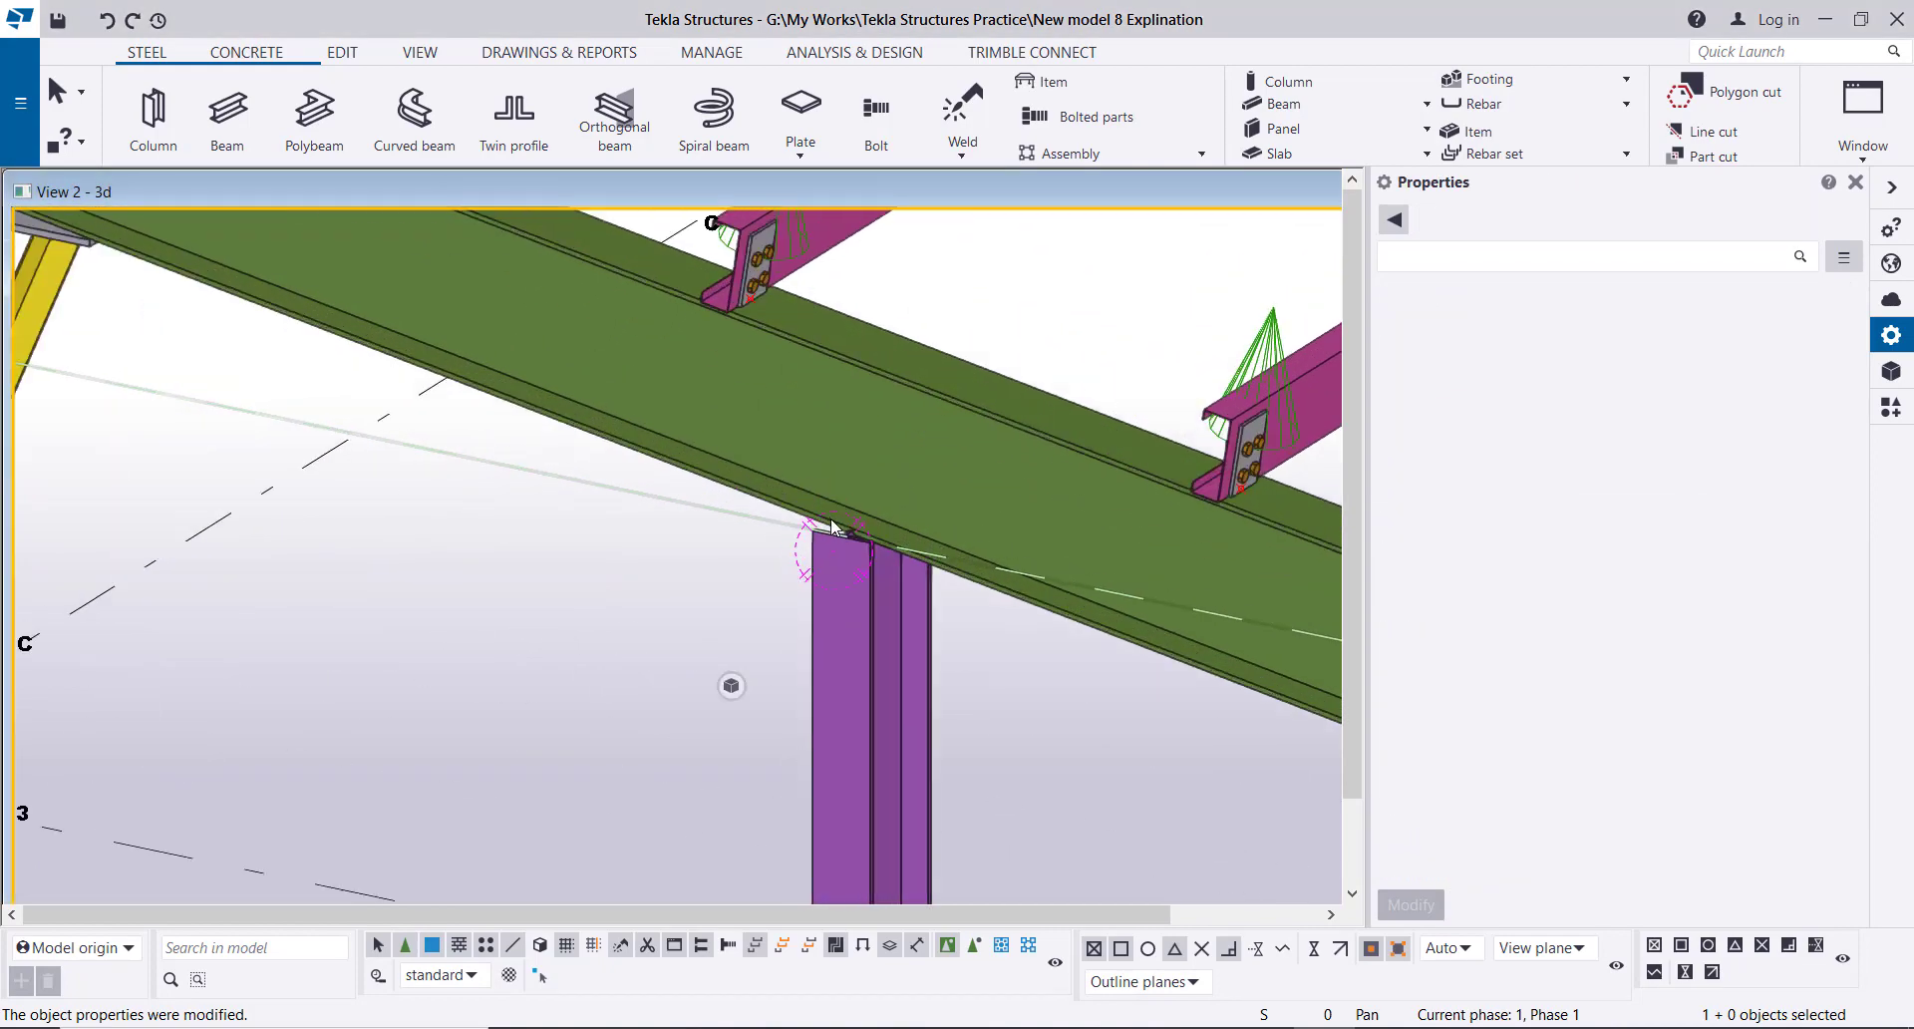
{"action": "middle_click_drag", "start_coordinate": [846, 526], "coordinate": [1046, 429], "text": "ctrl"}
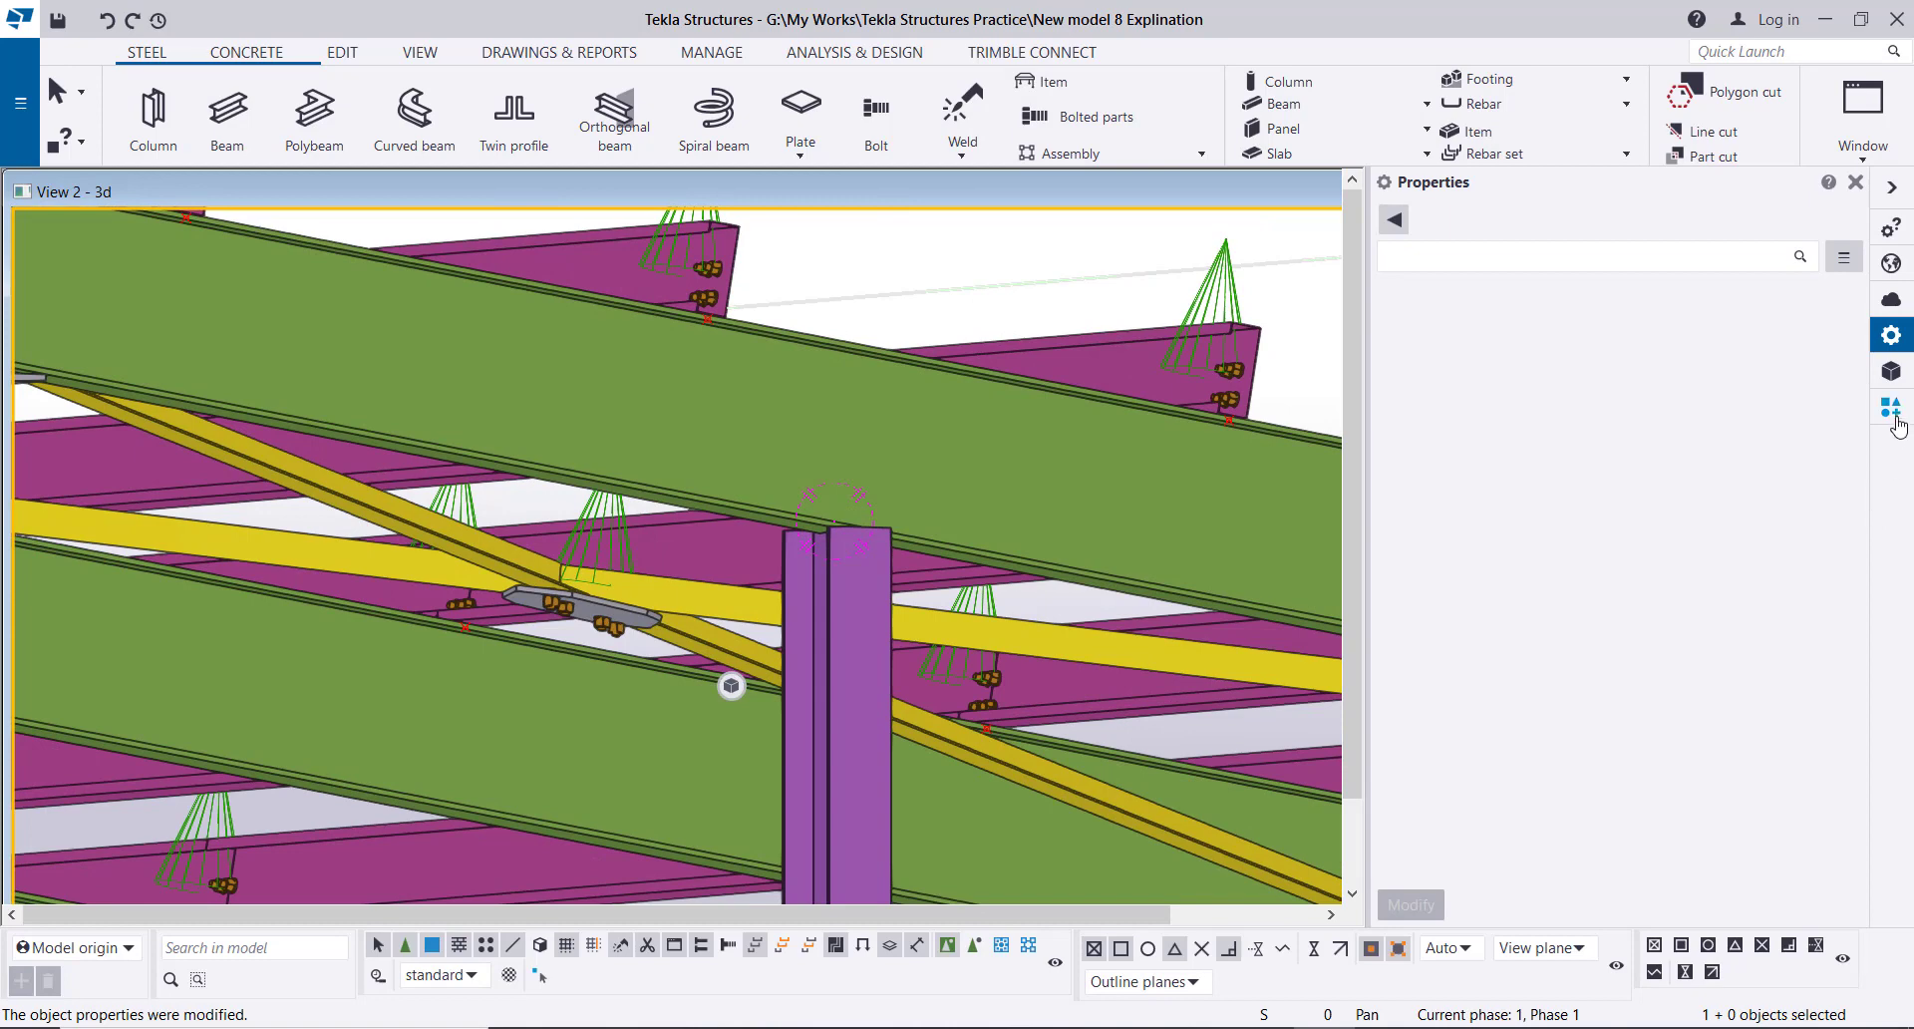
{"action": "left_click", "coordinate": [1897, 427]}
{"action": "left_click", "coordinate": [1541, 257]}
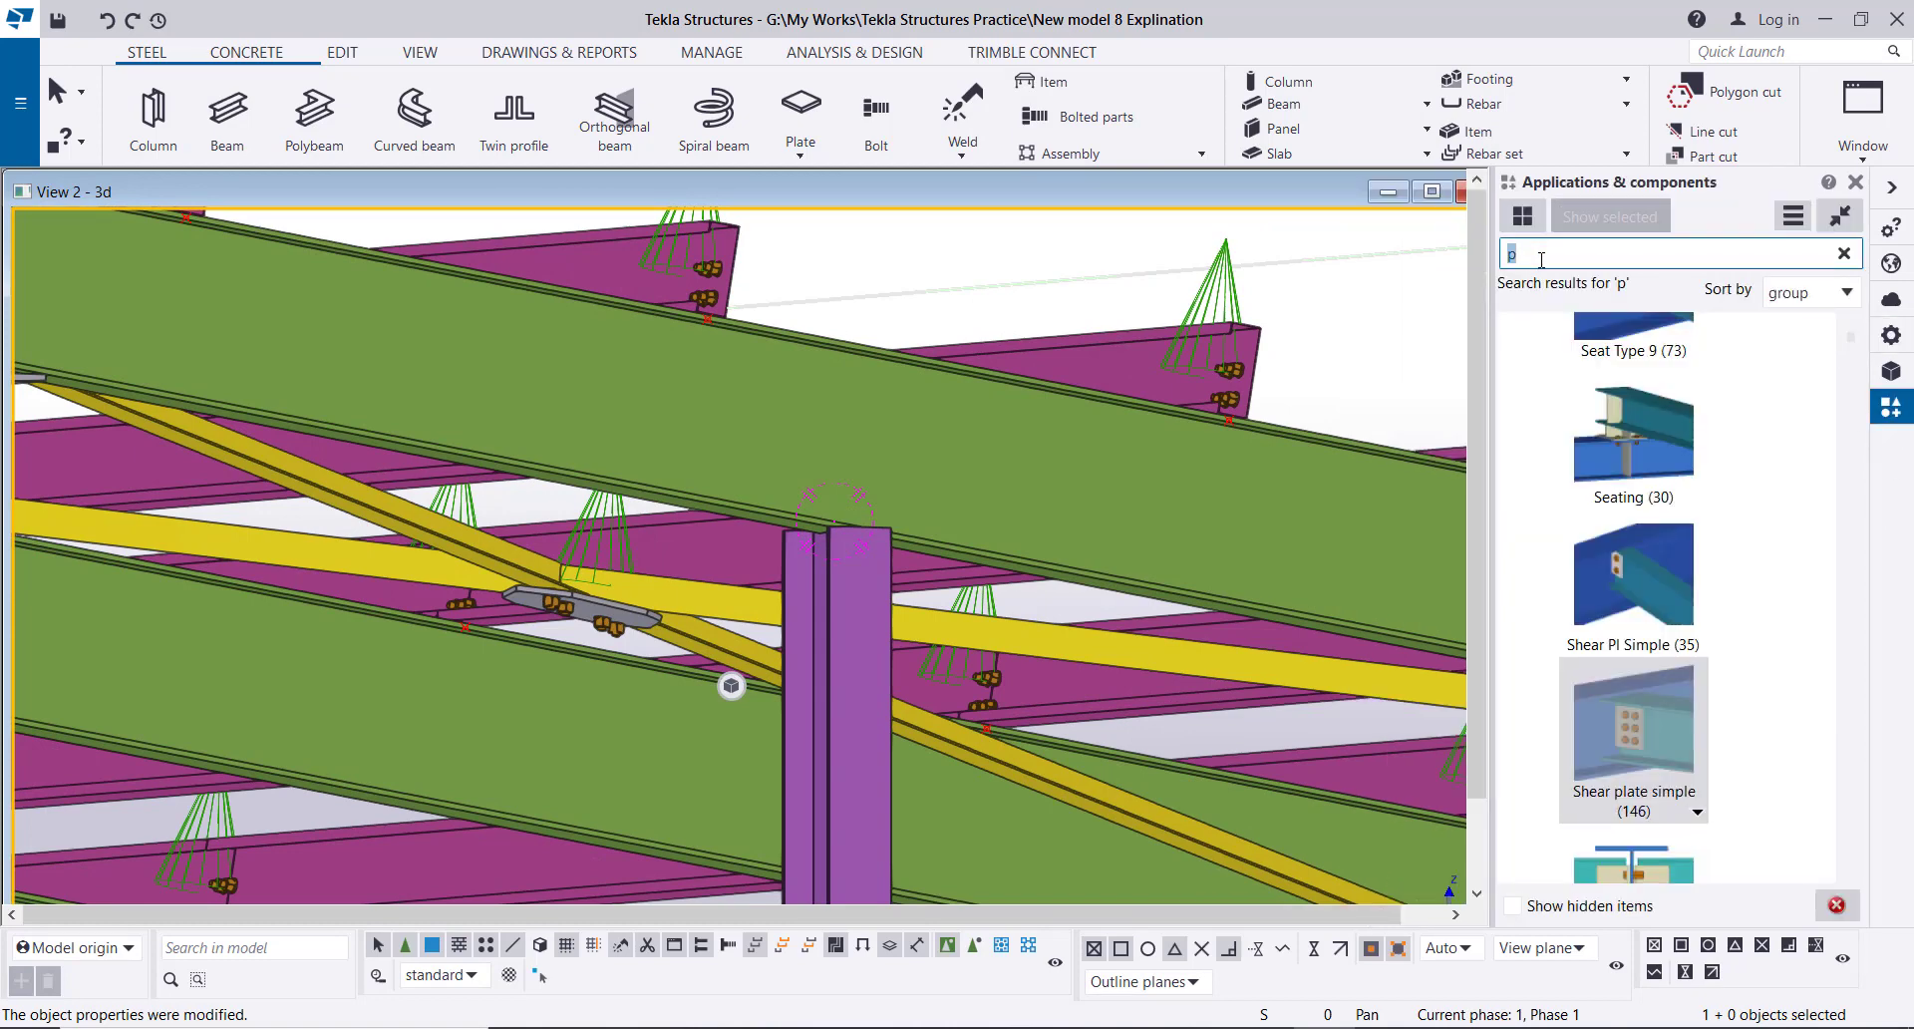
{"action": "type", "text": "146"}
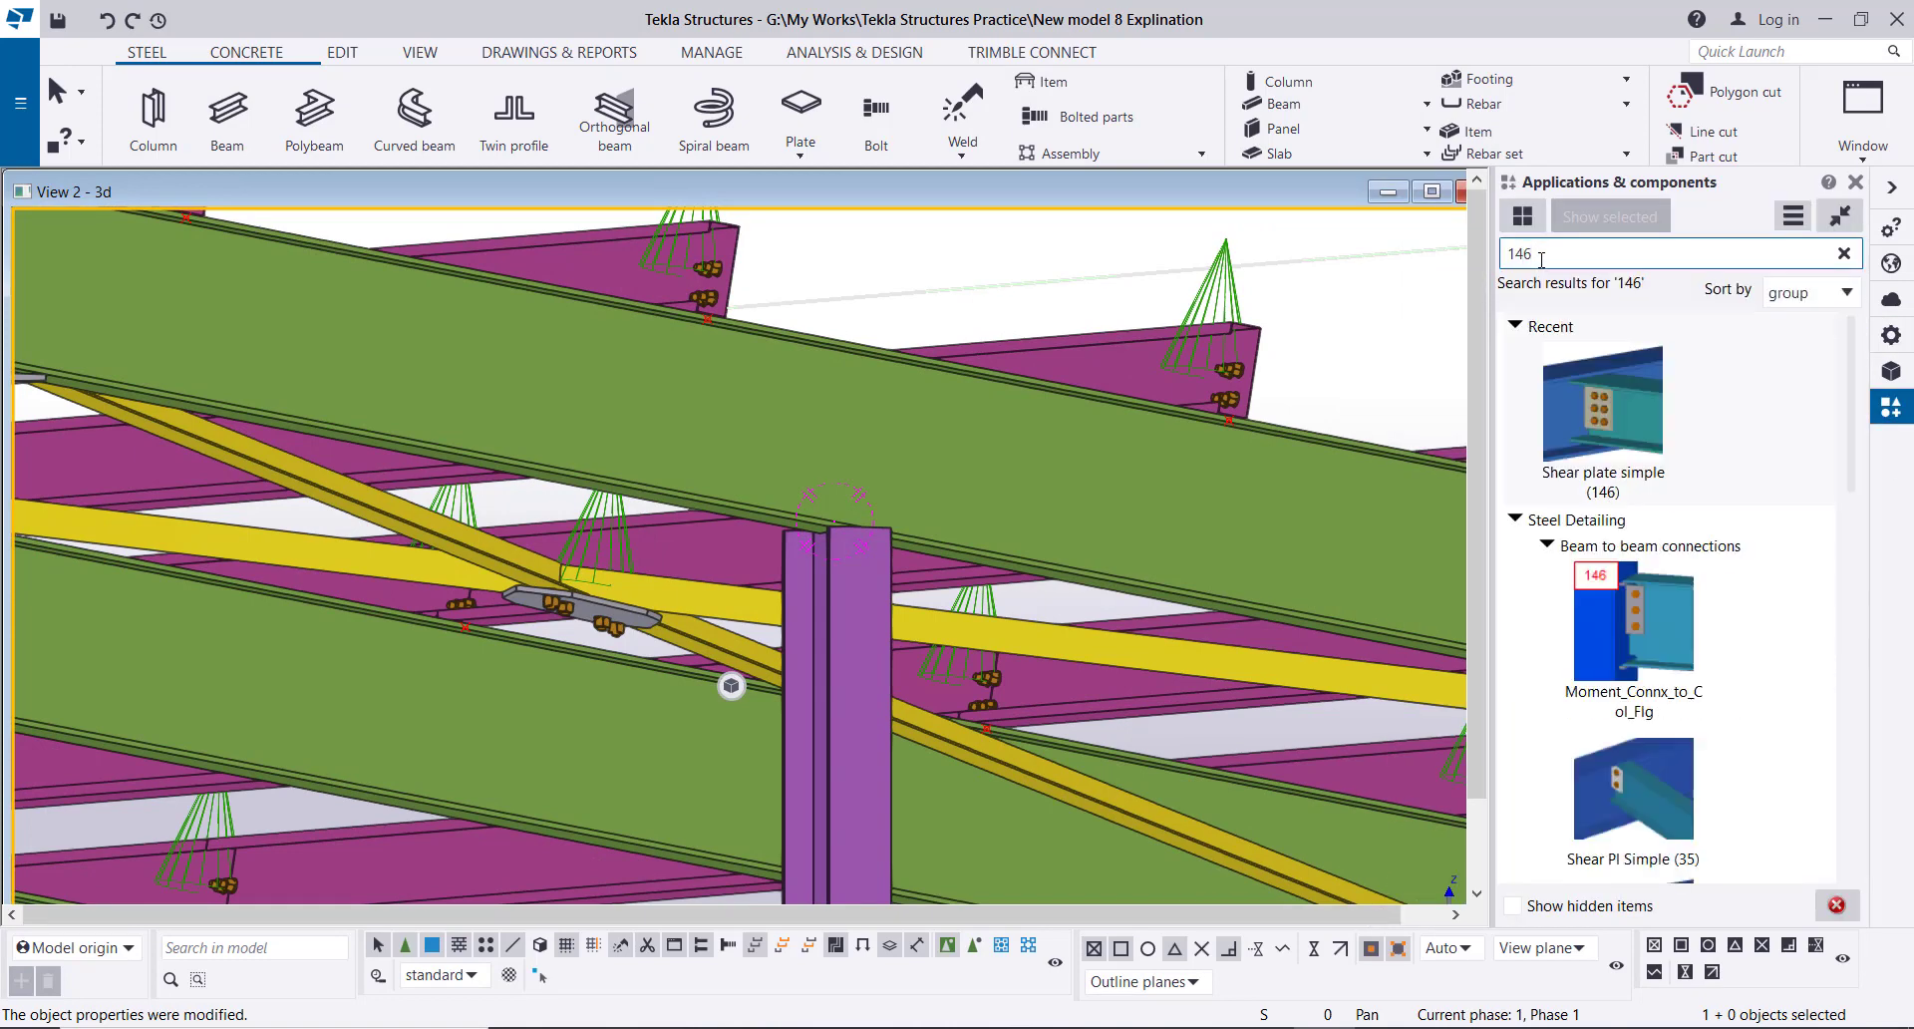
{"action": "left_click", "coordinate": [1601, 436]}
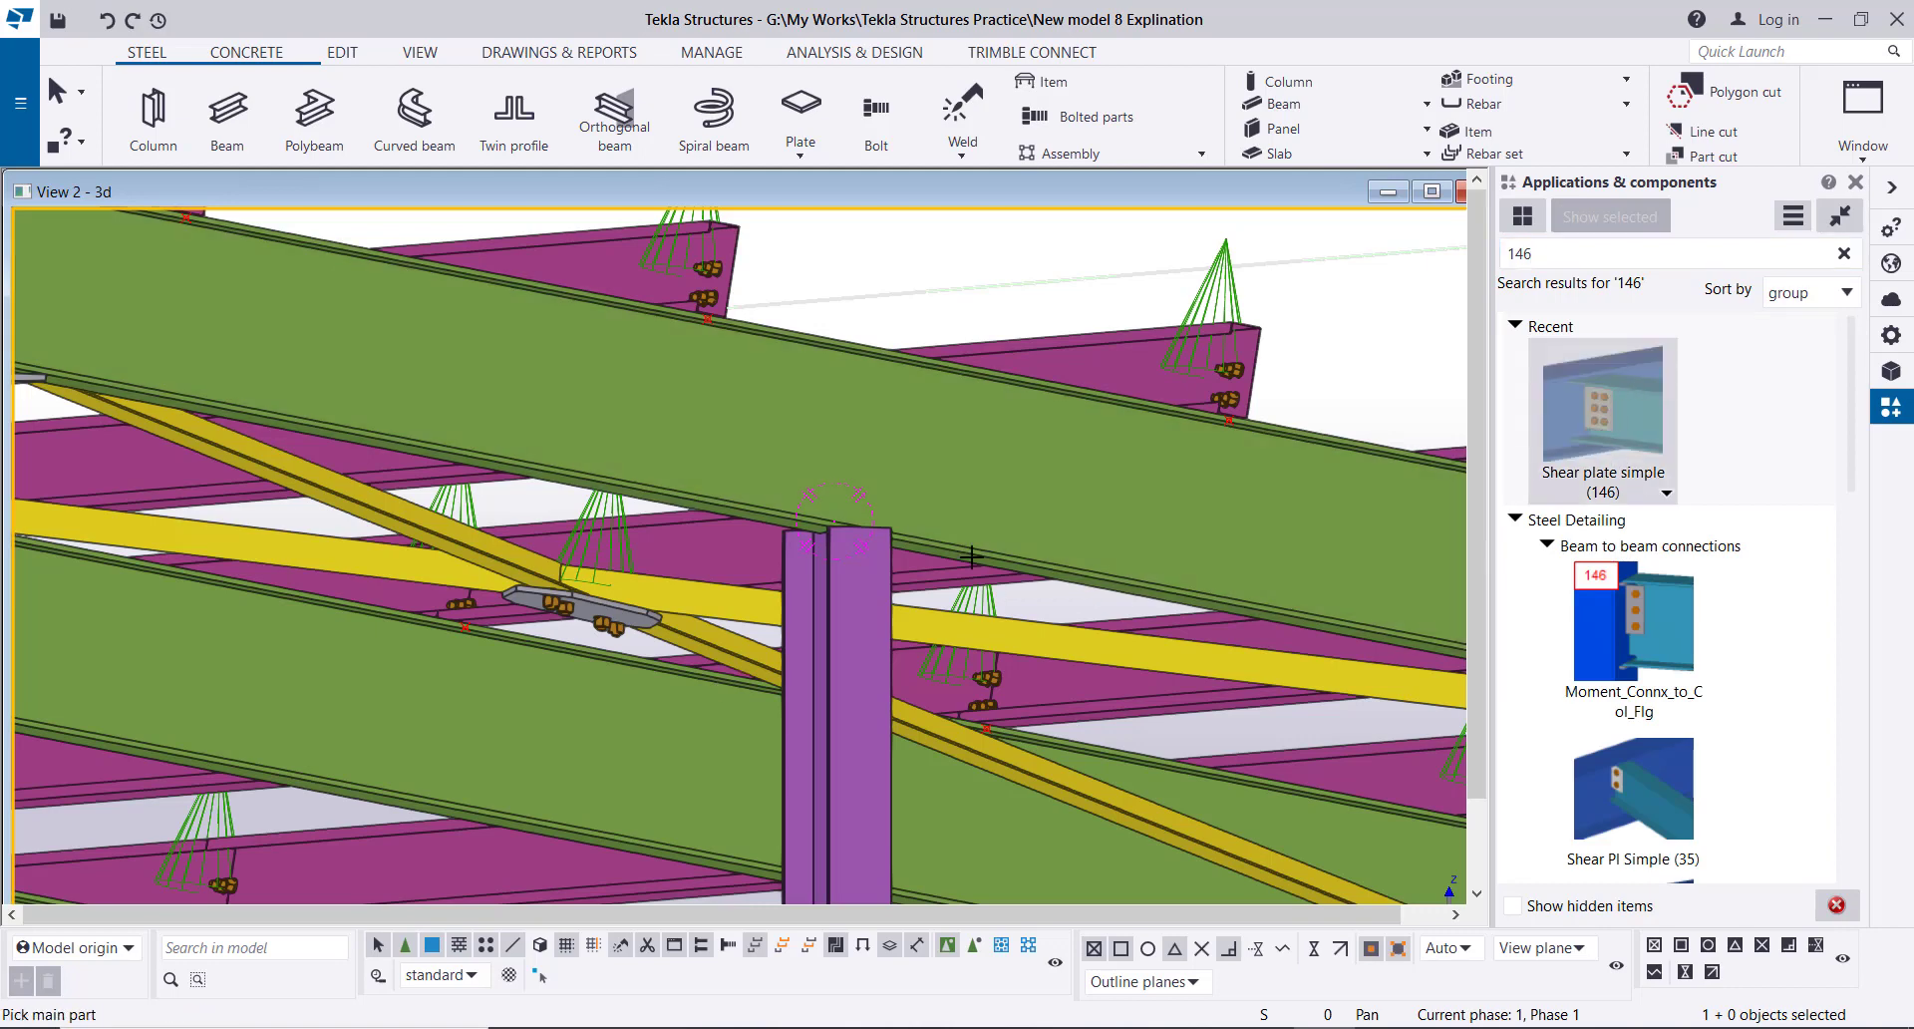
{"action": "left_click", "coordinate": [775, 465]}
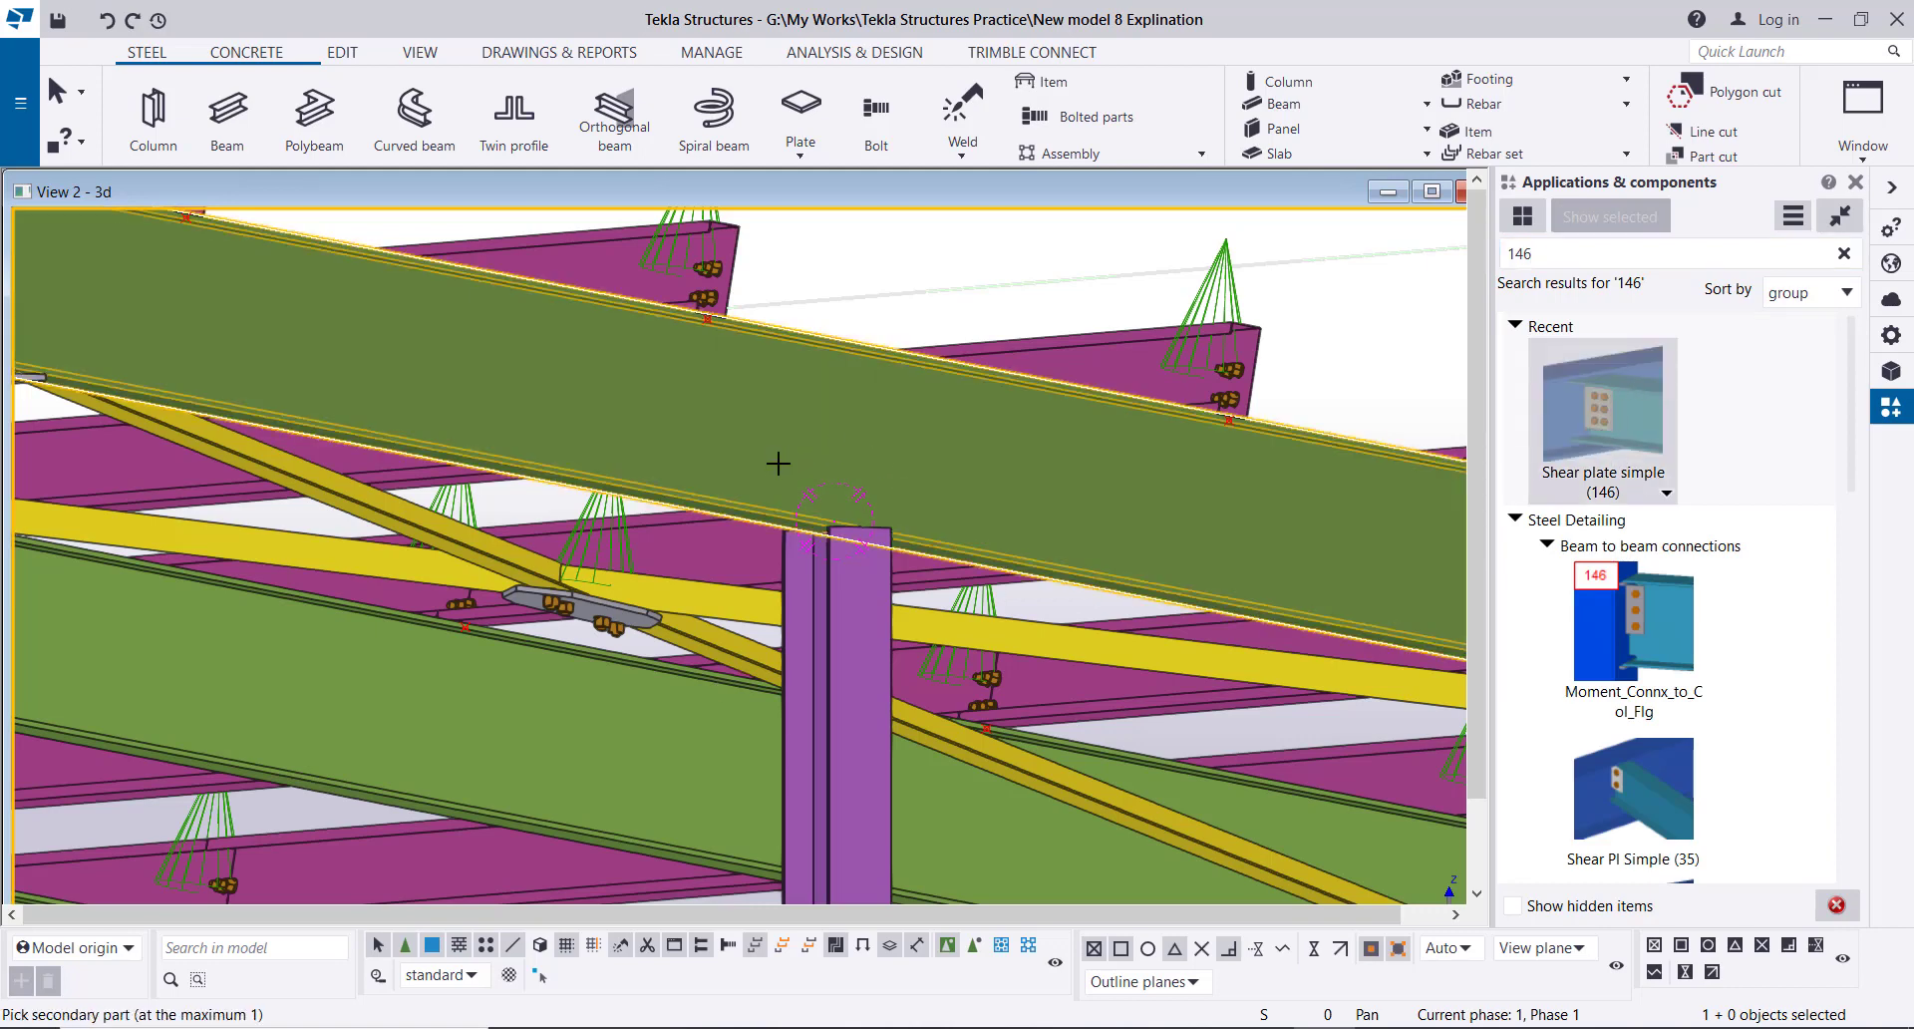
{"action": "left_click", "coordinate": [855, 612]}
{"action": "middle_click_drag", "start_coordinate": [843, 587], "coordinate": [538, 543], "text": "ctrl"}
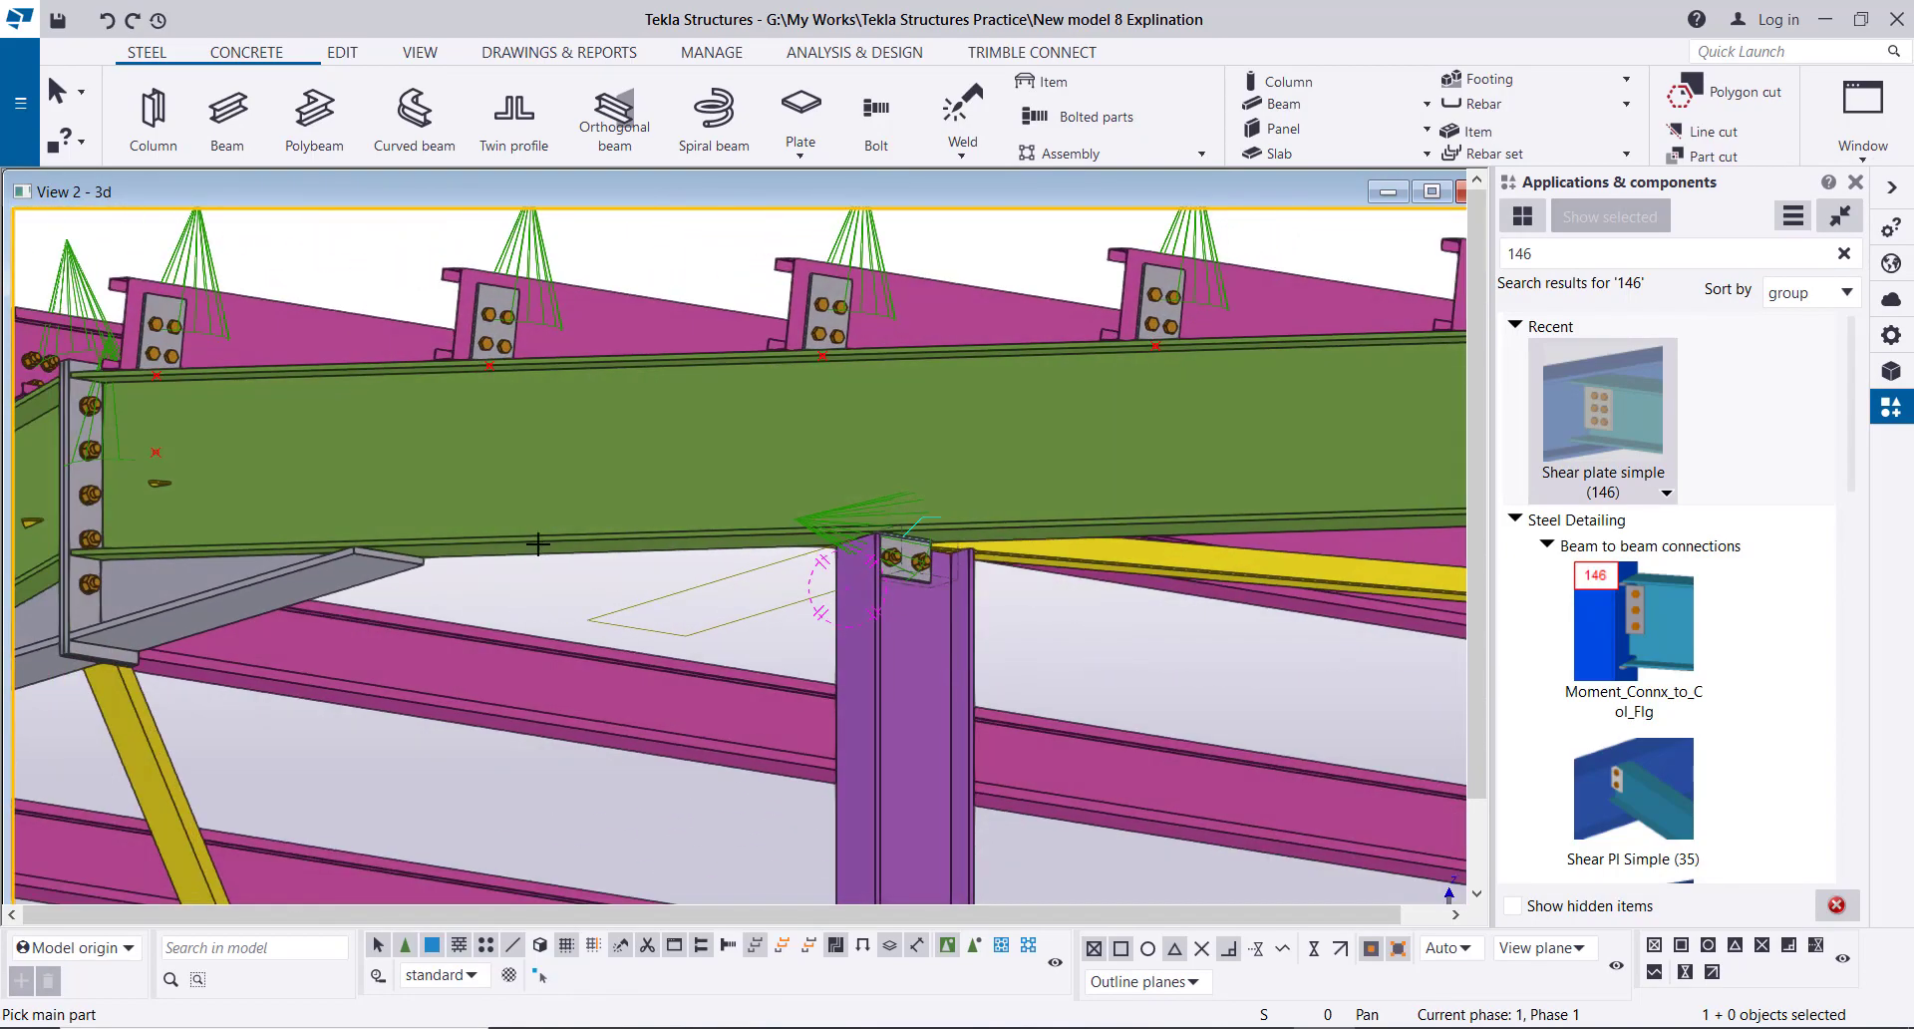
{"action": "scroll", "coordinate": [909, 551], "scroll_direction": "up", "scroll_amount": 5}
{"action": "right_click", "coordinate": [824, 426]}
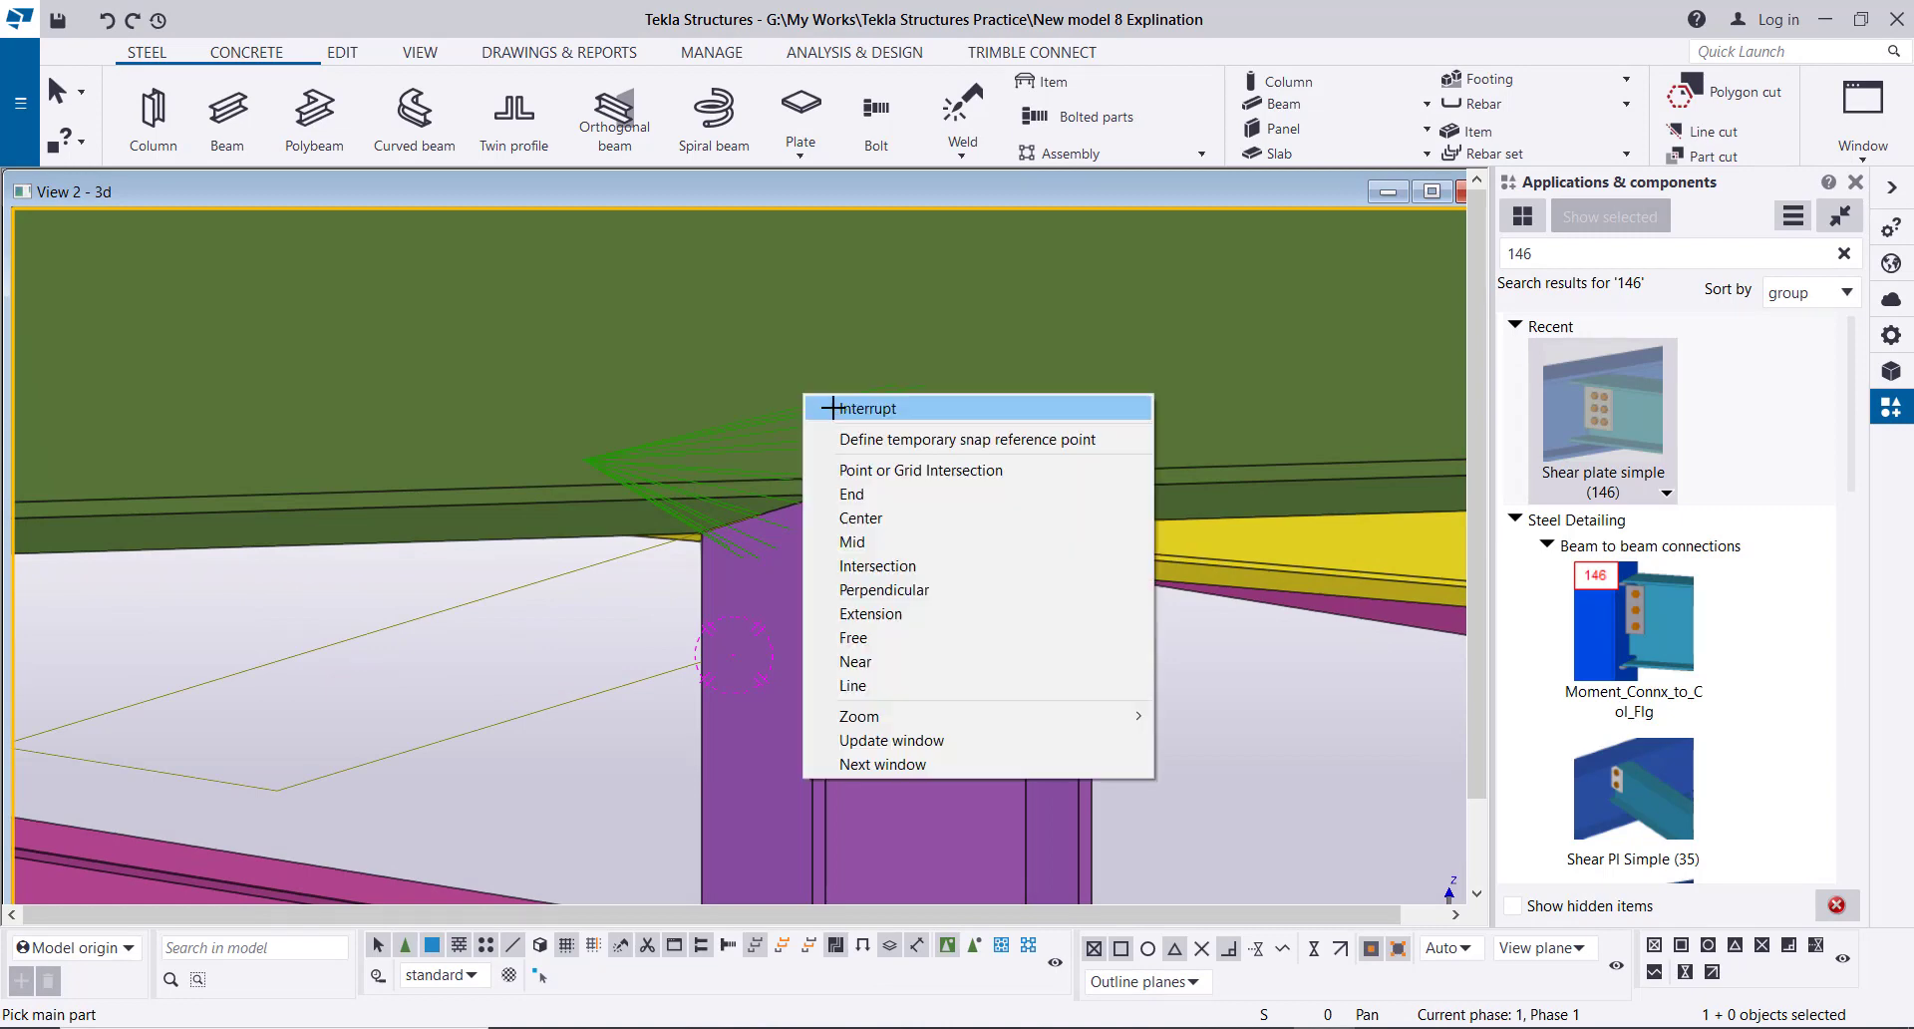
{"action": "left_click", "coordinate": [848, 411]}
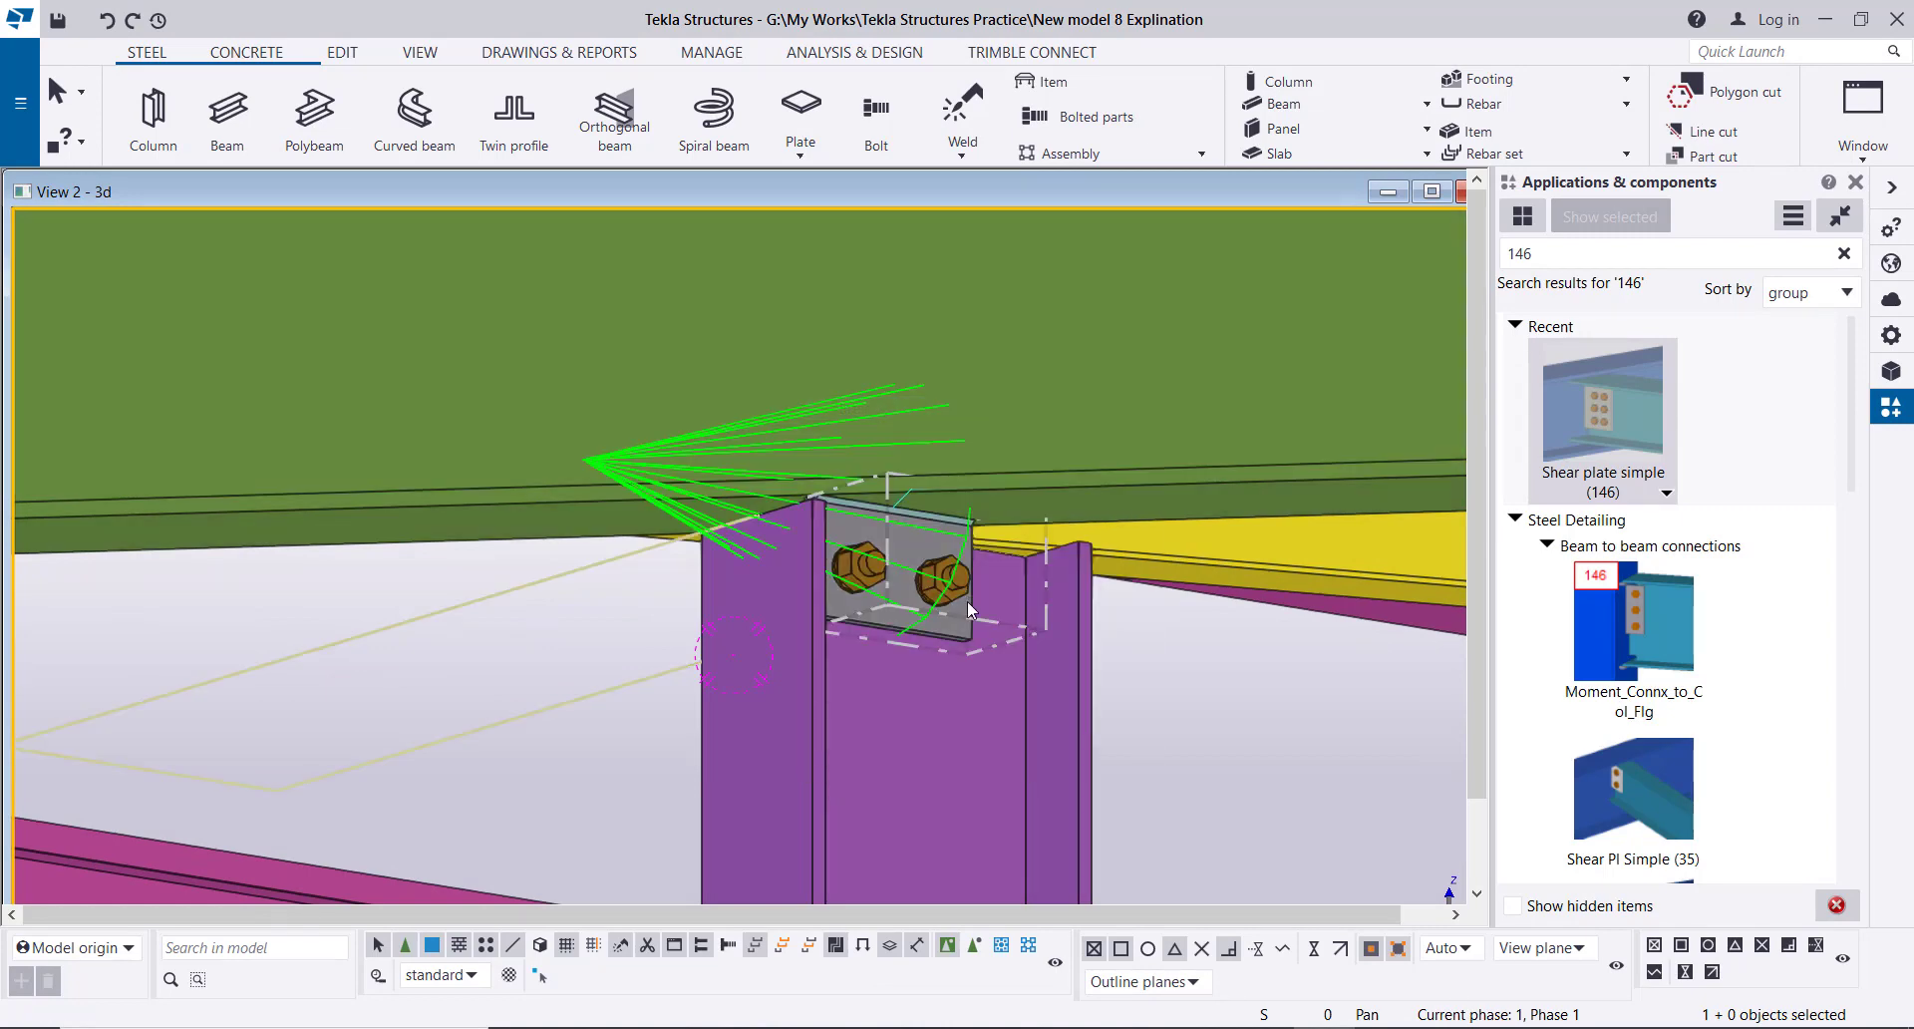
- Set the tab plate thickness of the new rafter-to-column shear plate connection to 16 mm and apply it
{"action": "left_click", "coordinate": [967, 600]}
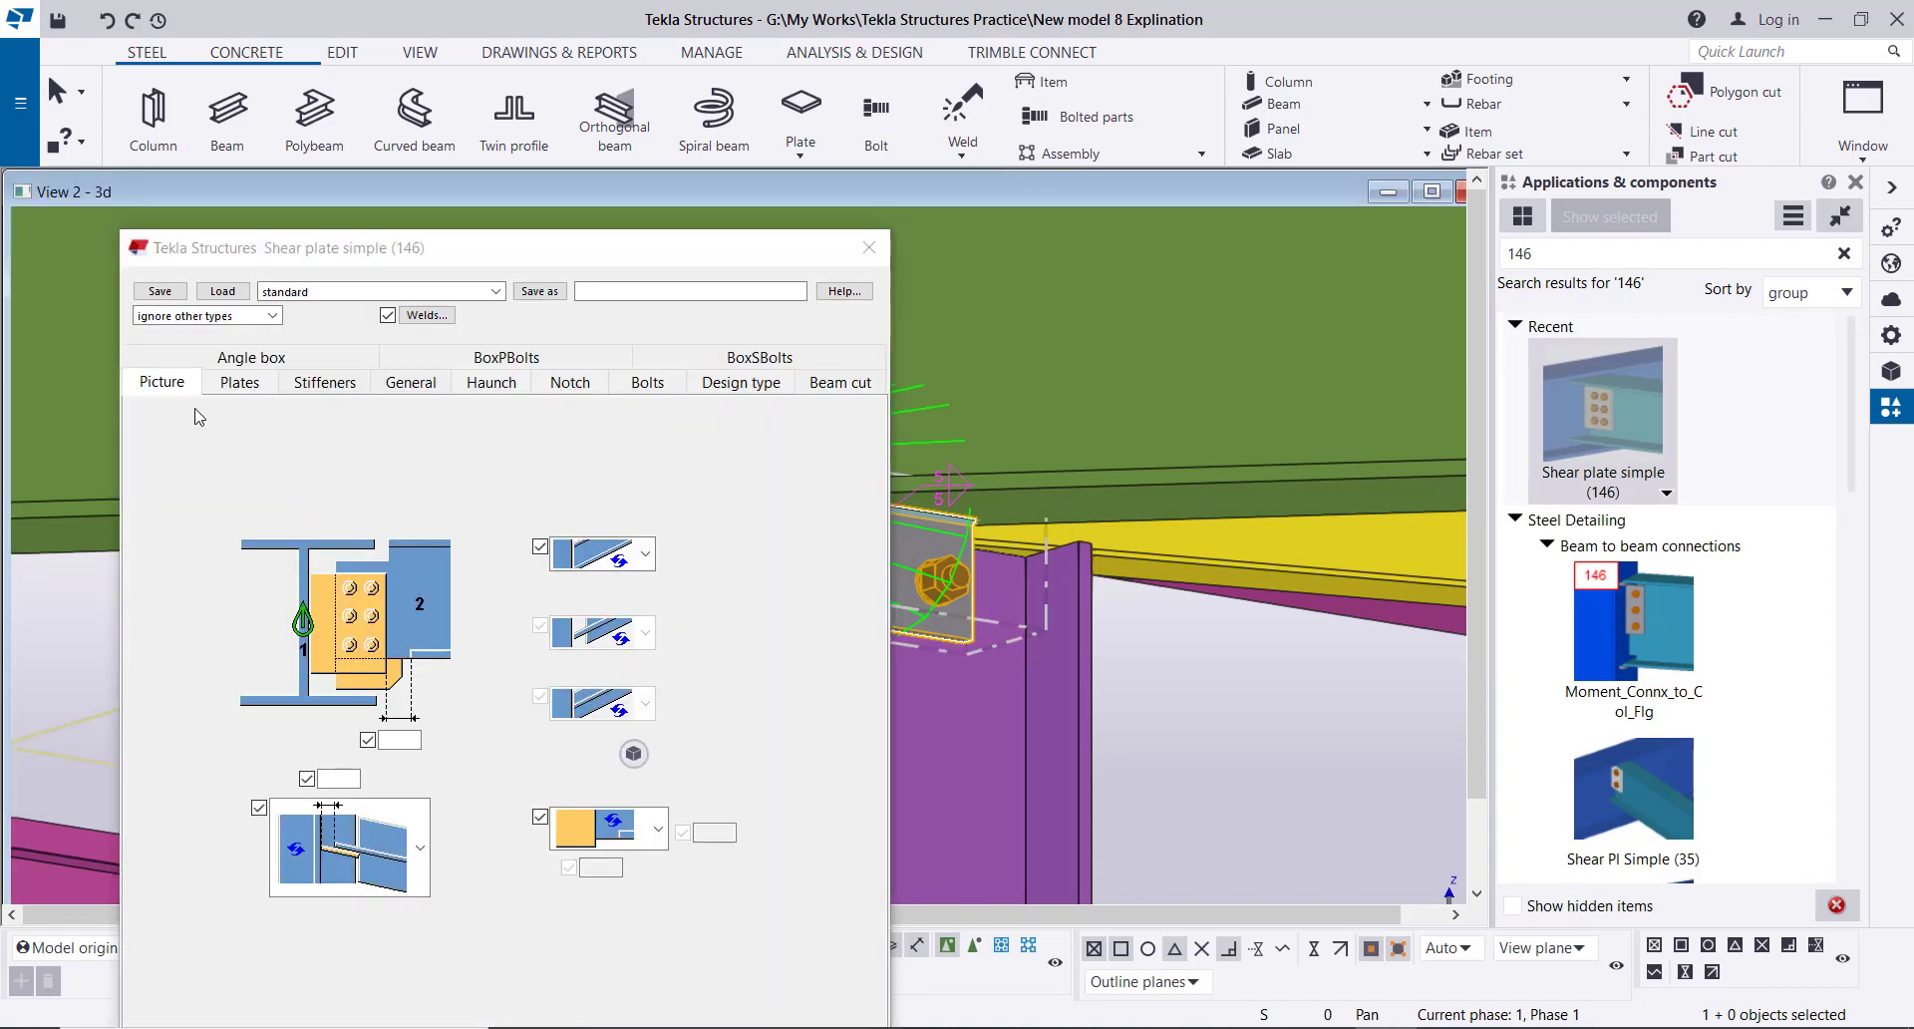
{"action": "left_click", "coordinate": [242, 384]}
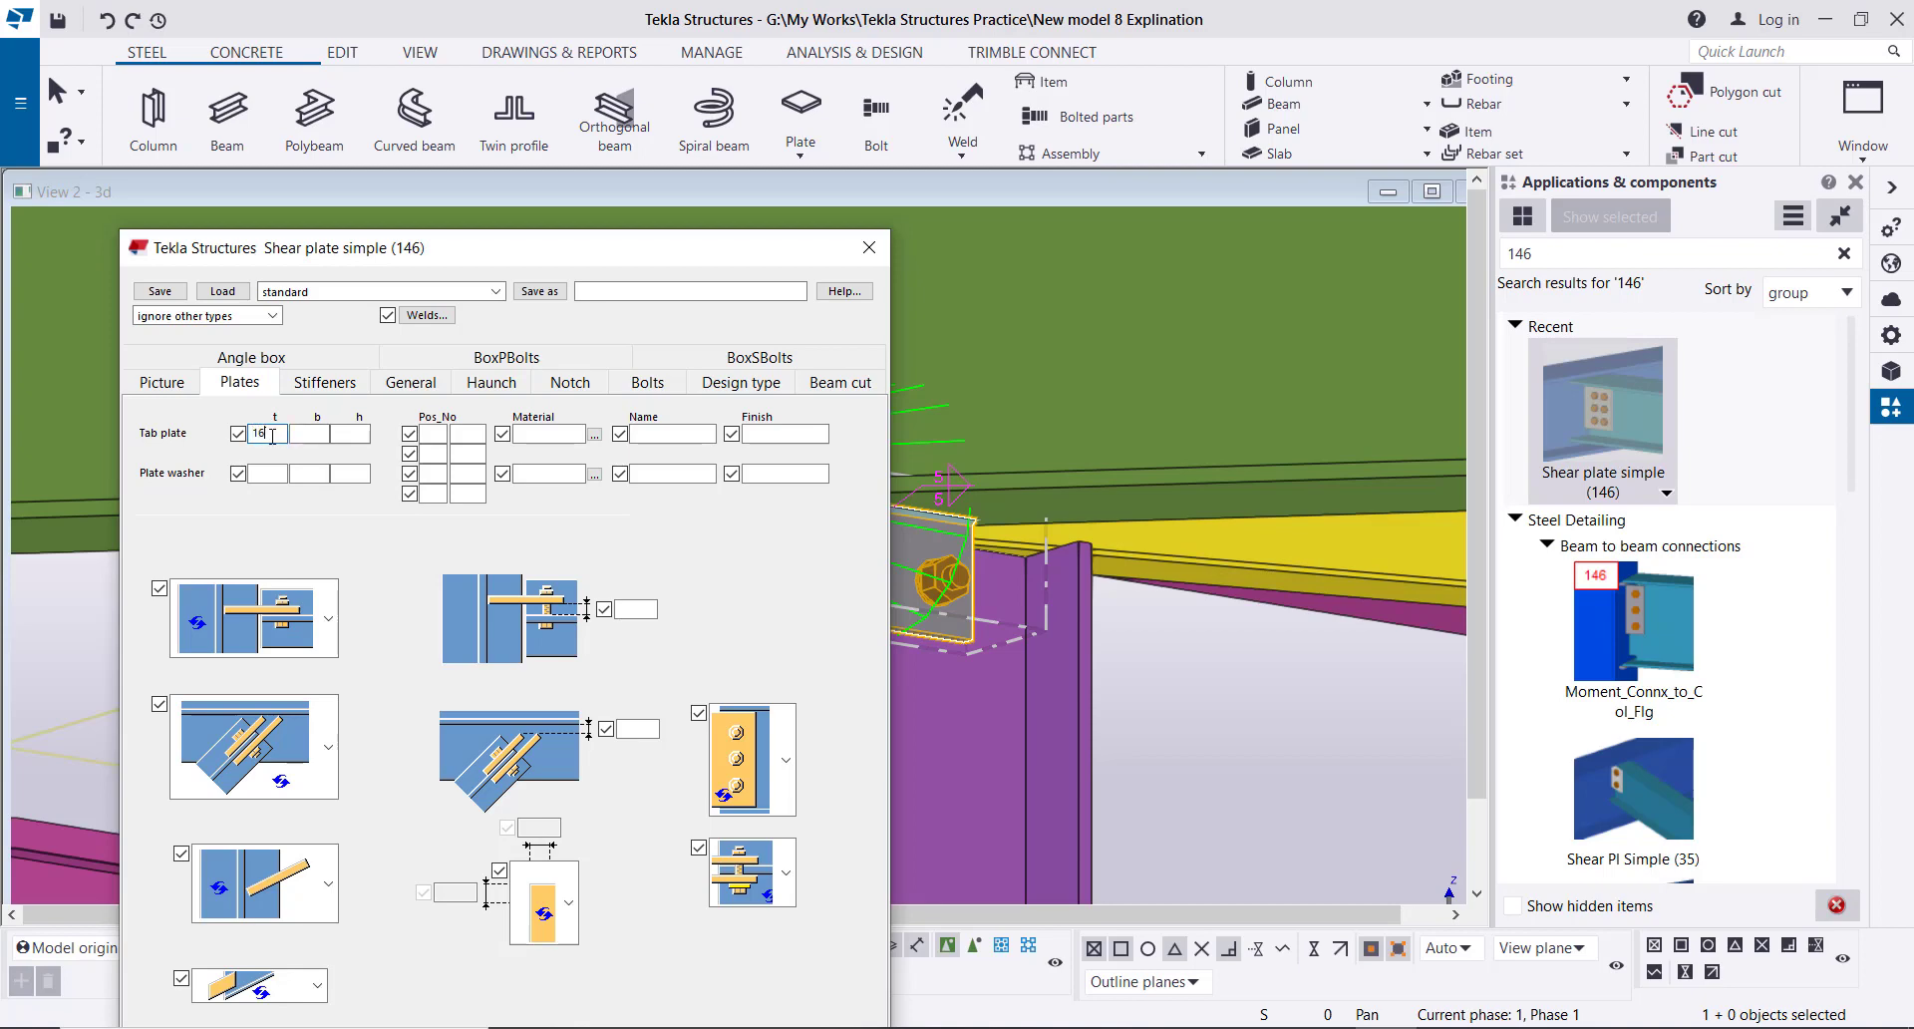
{"action": "left_click_drag", "start_coordinate": [510, 253], "coordinate": [525, 112]}
{"action": "left_click", "coordinate": [314, 906]}
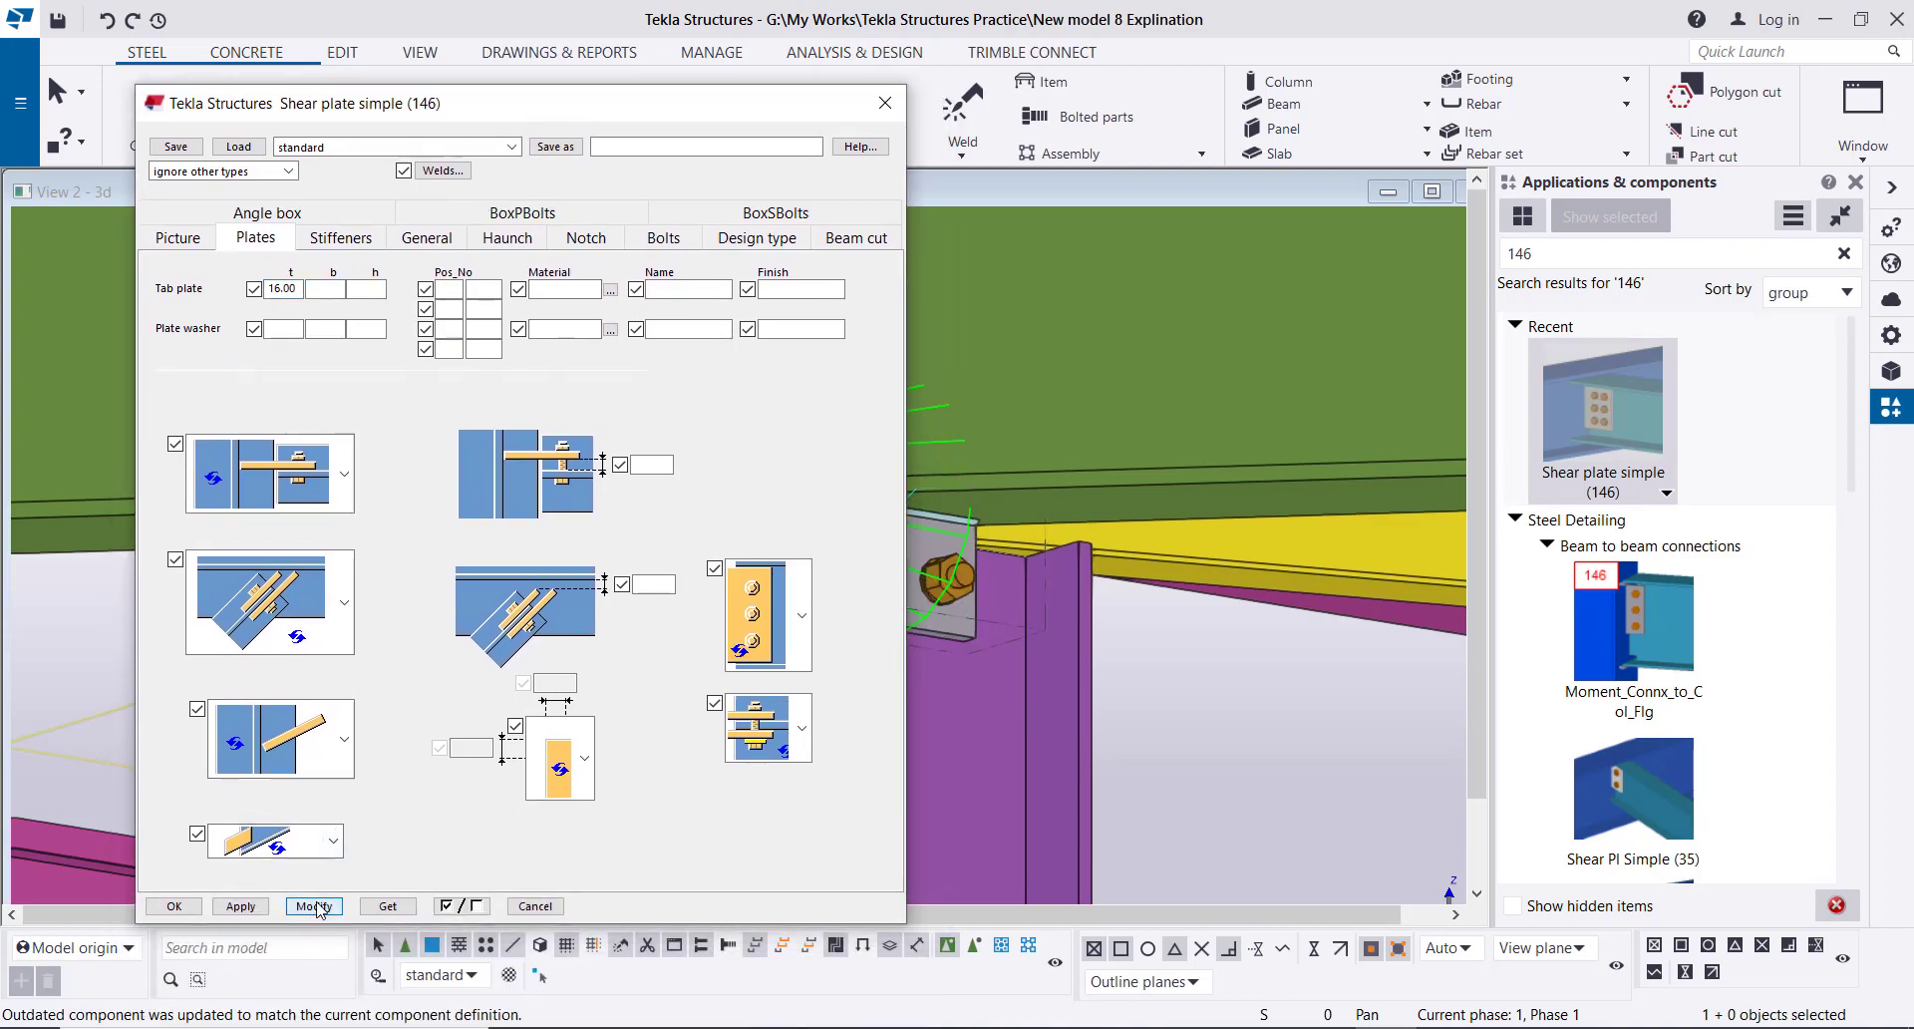
- Set the rafter-to-column shear plate connection's bolts to standard A325M and size 16, and apply the change
{"action": "left_click_drag", "start_coordinate": [473, 112], "coordinate": [1532, 51]}
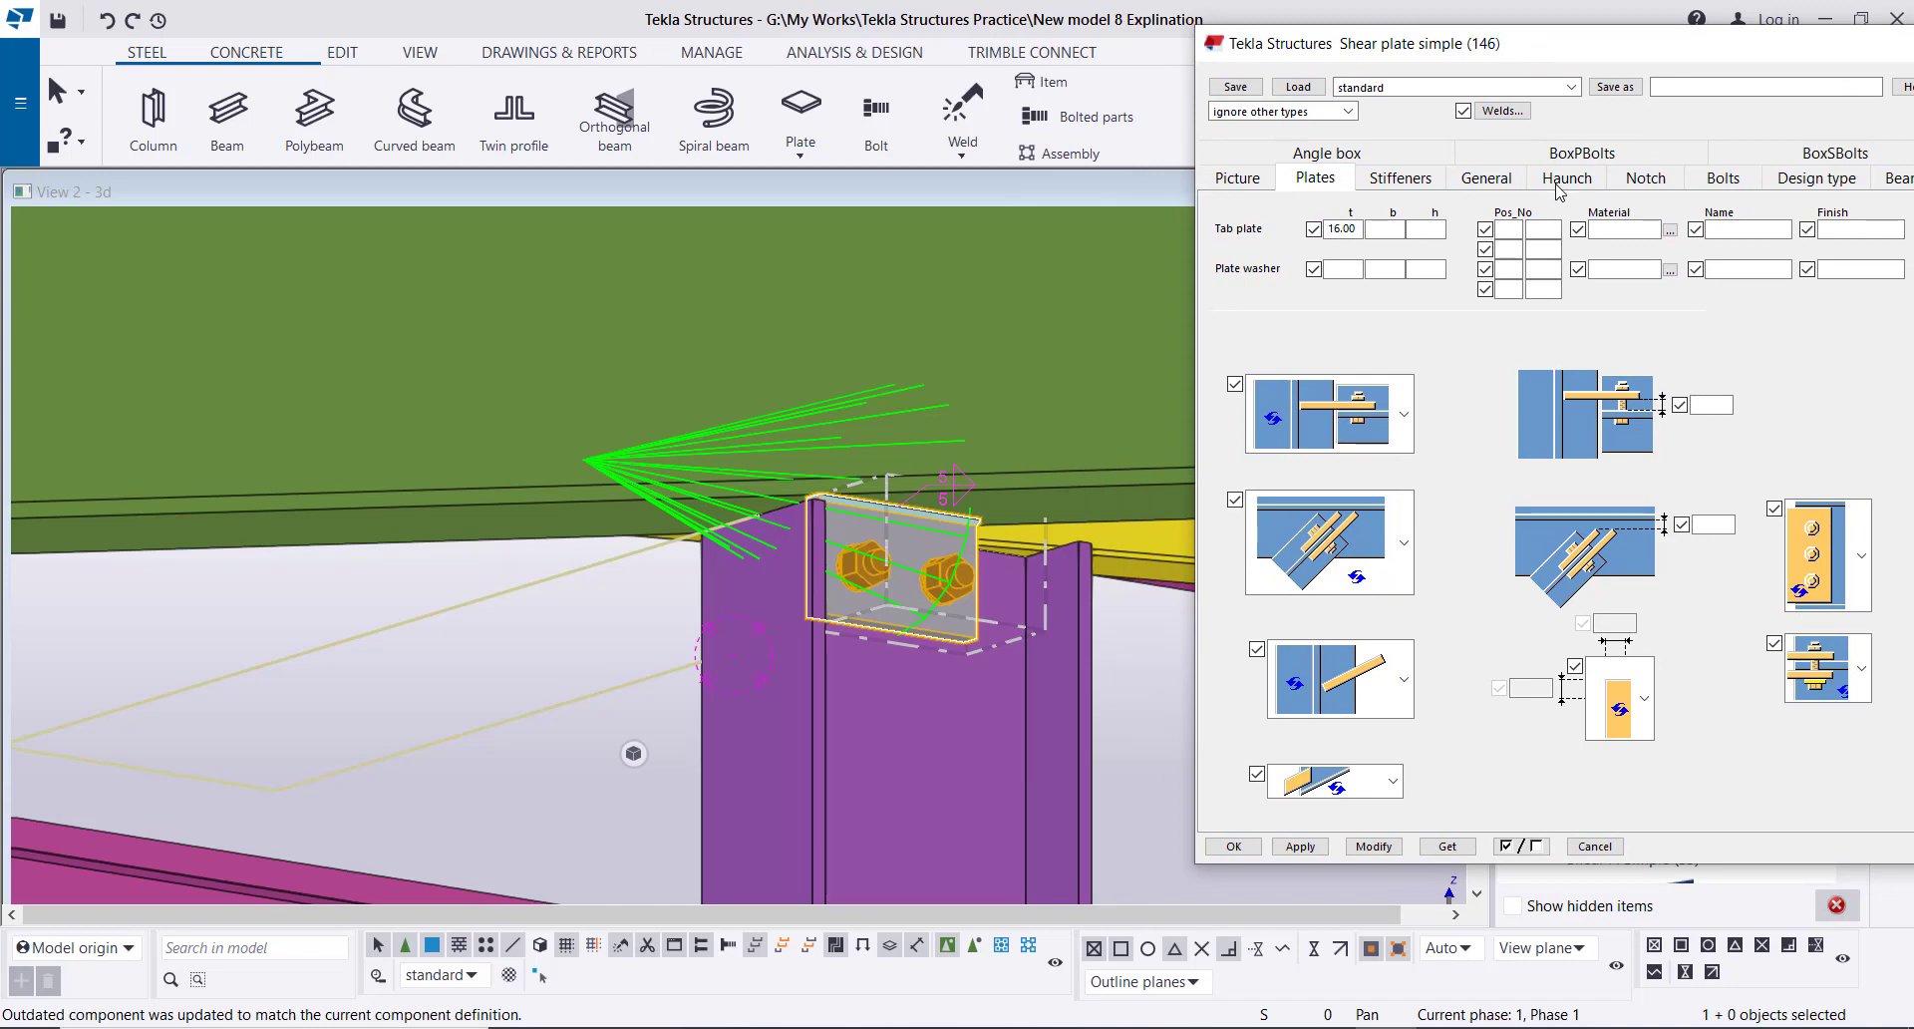
{"action": "left_click", "coordinate": [1724, 179]}
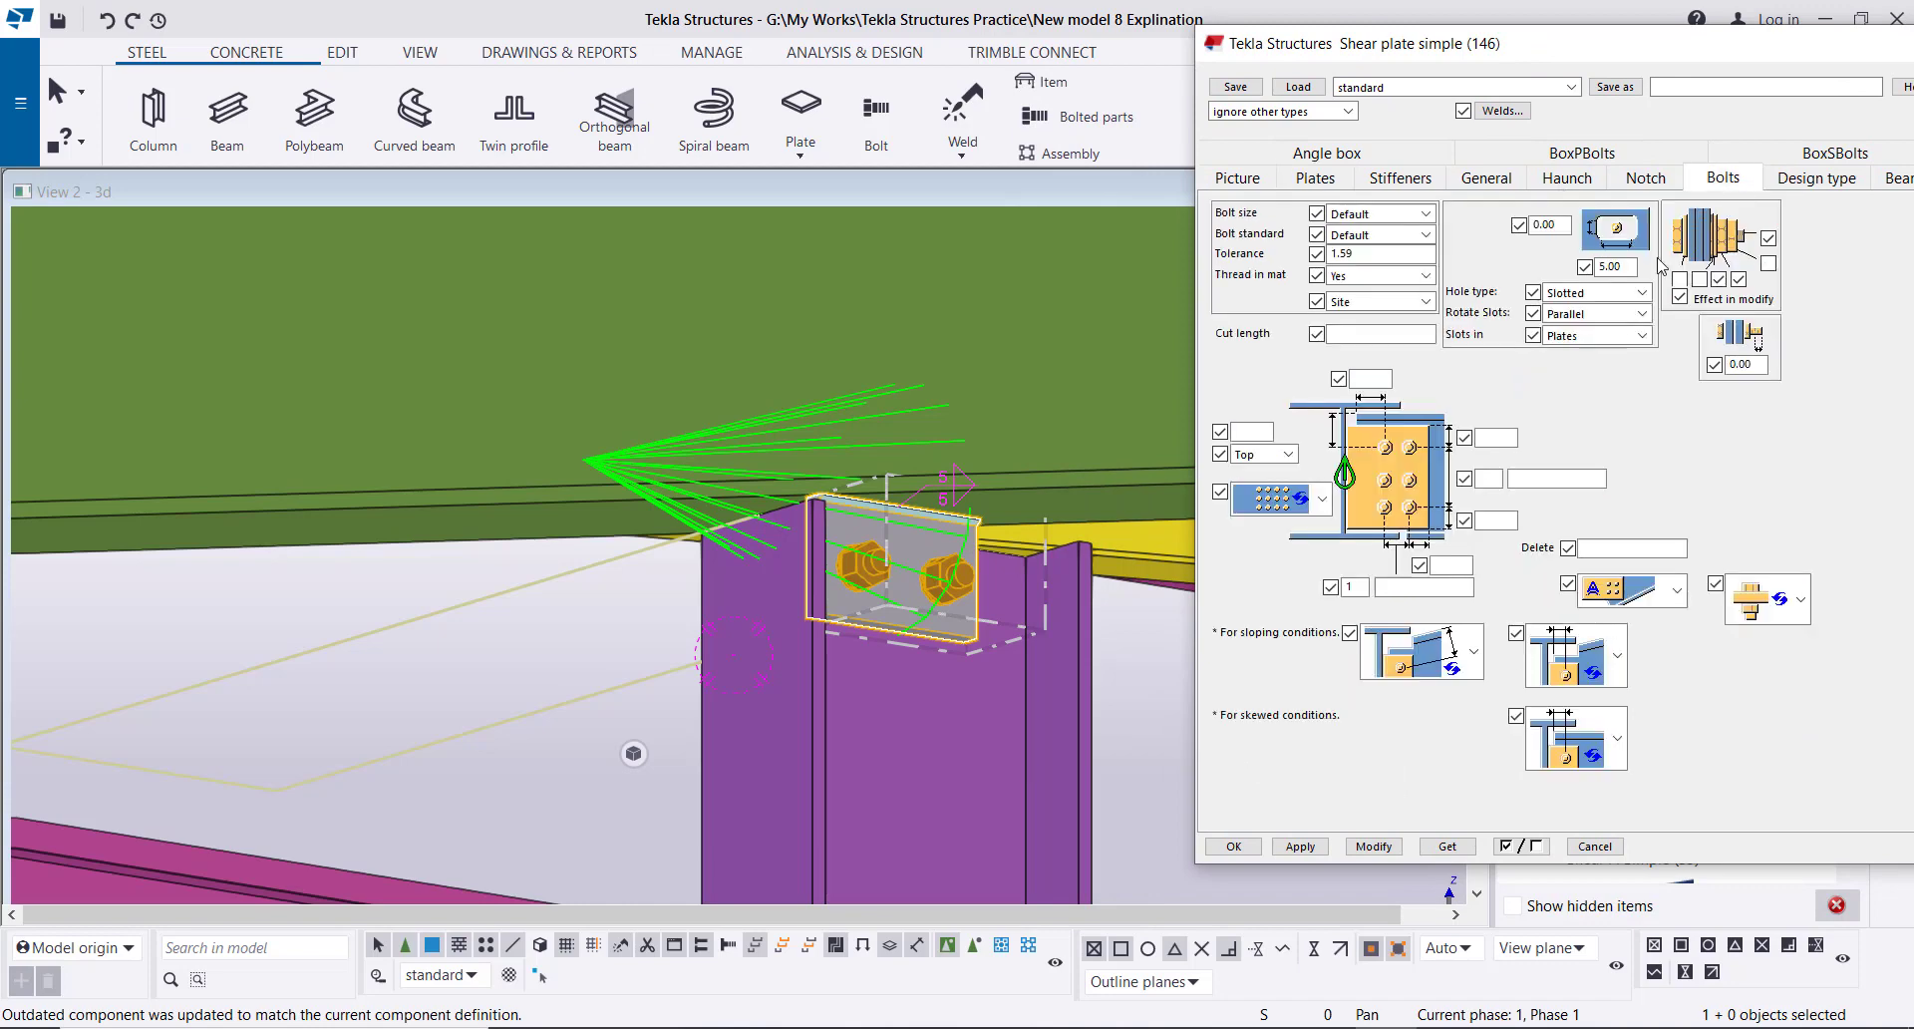
{"action": "left_click", "coordinate": [1426, 234]}
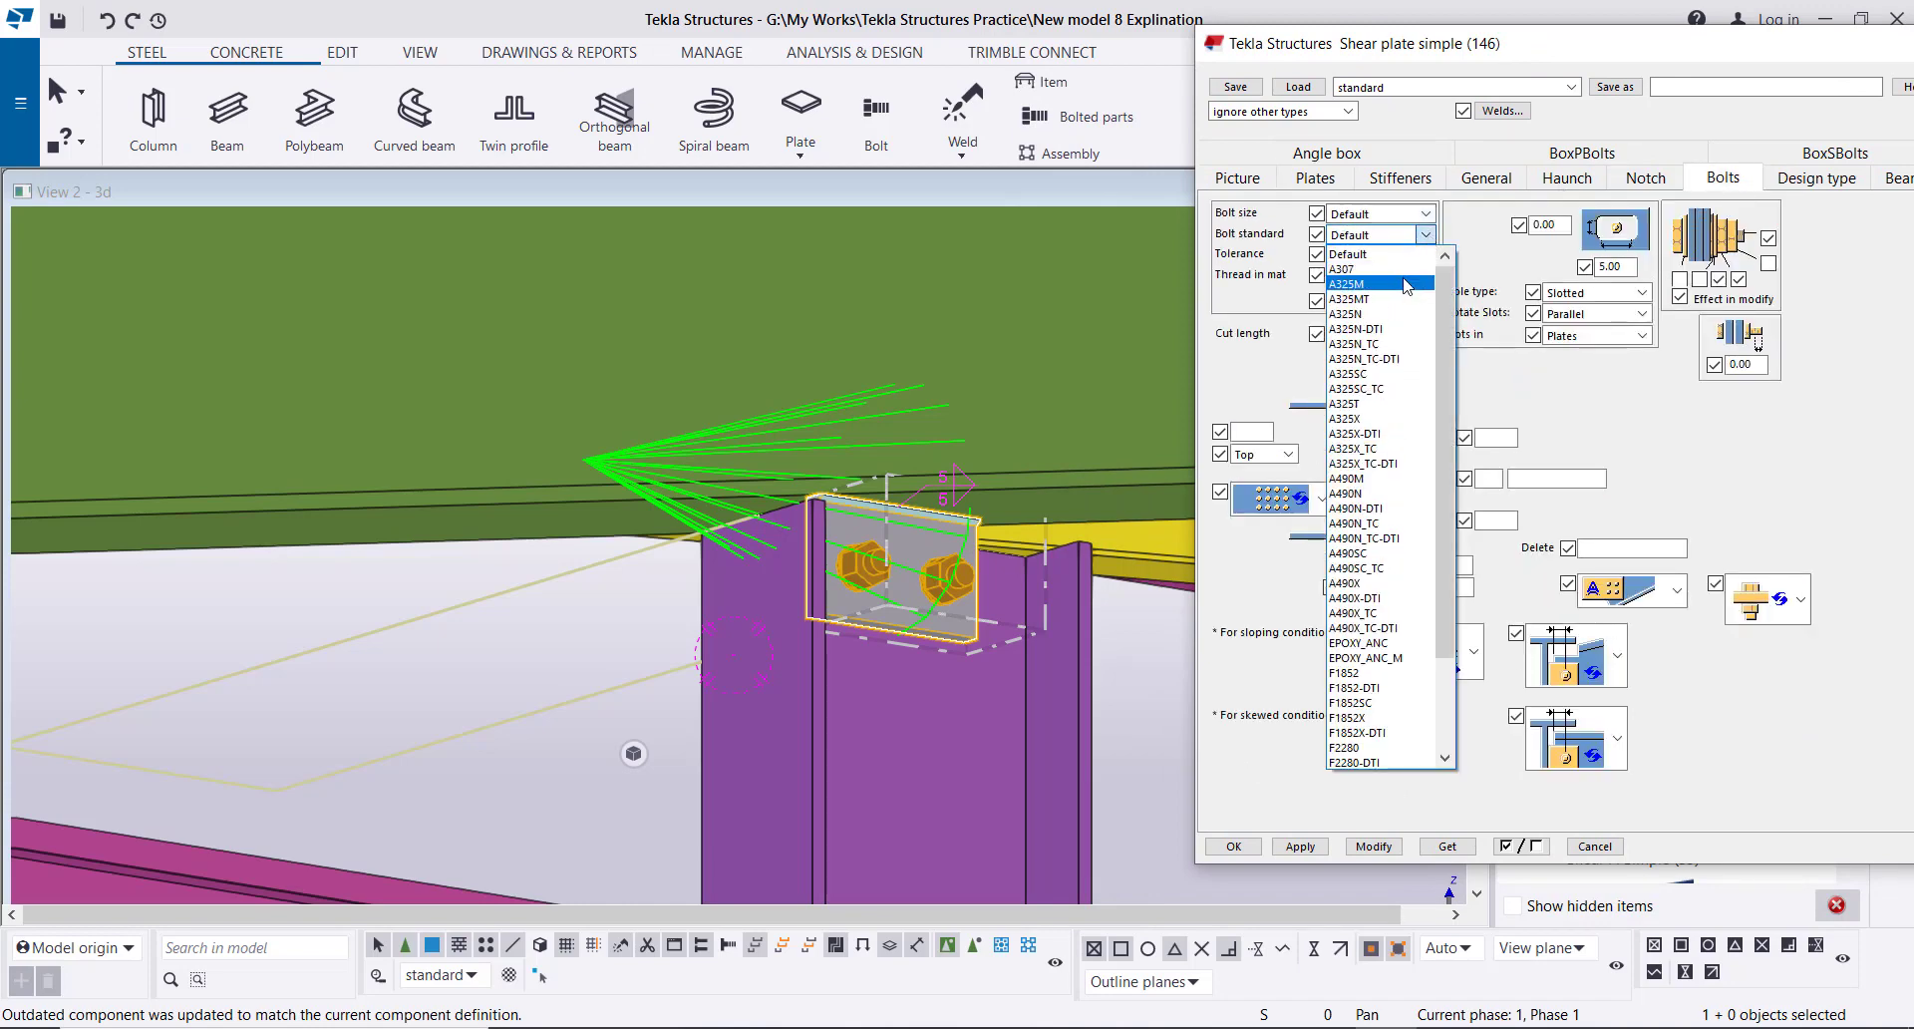
{"action": "left_click", "coordinate": [1413, 266]}
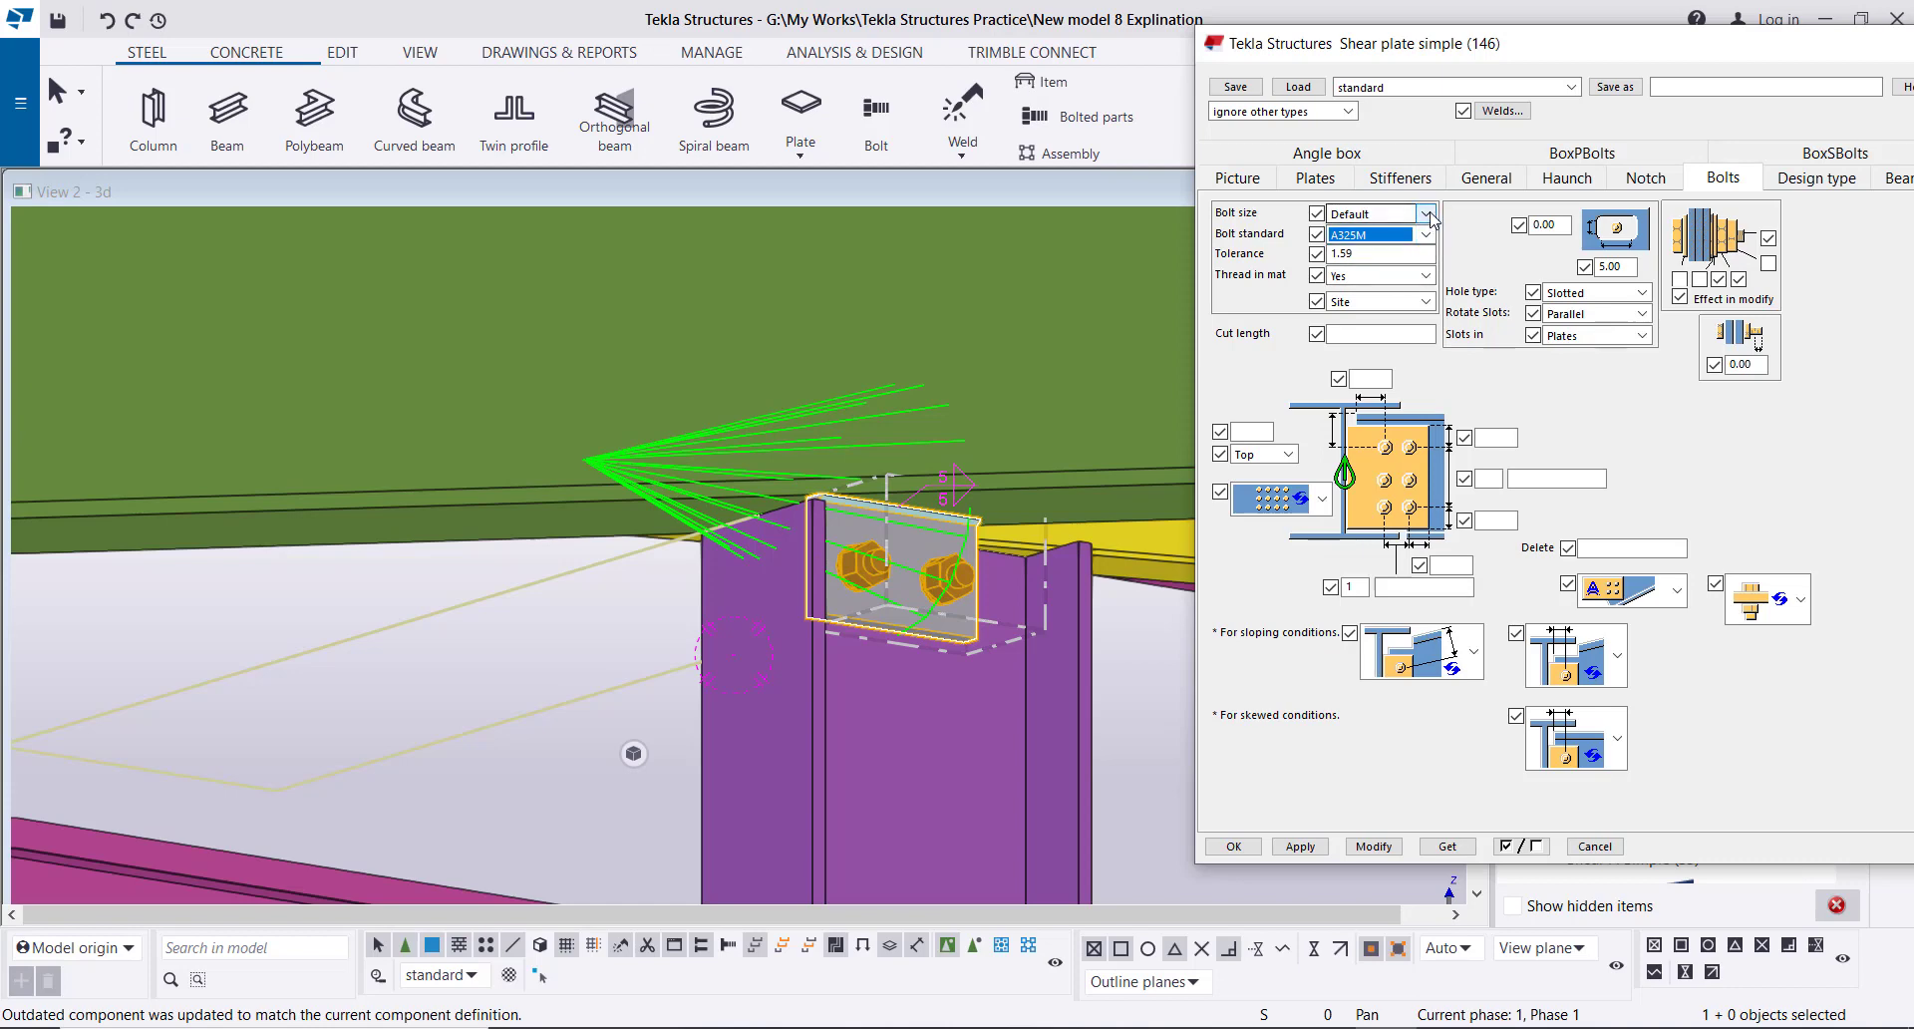
{"action": "left_click", "coordinate": [1426, 213]}
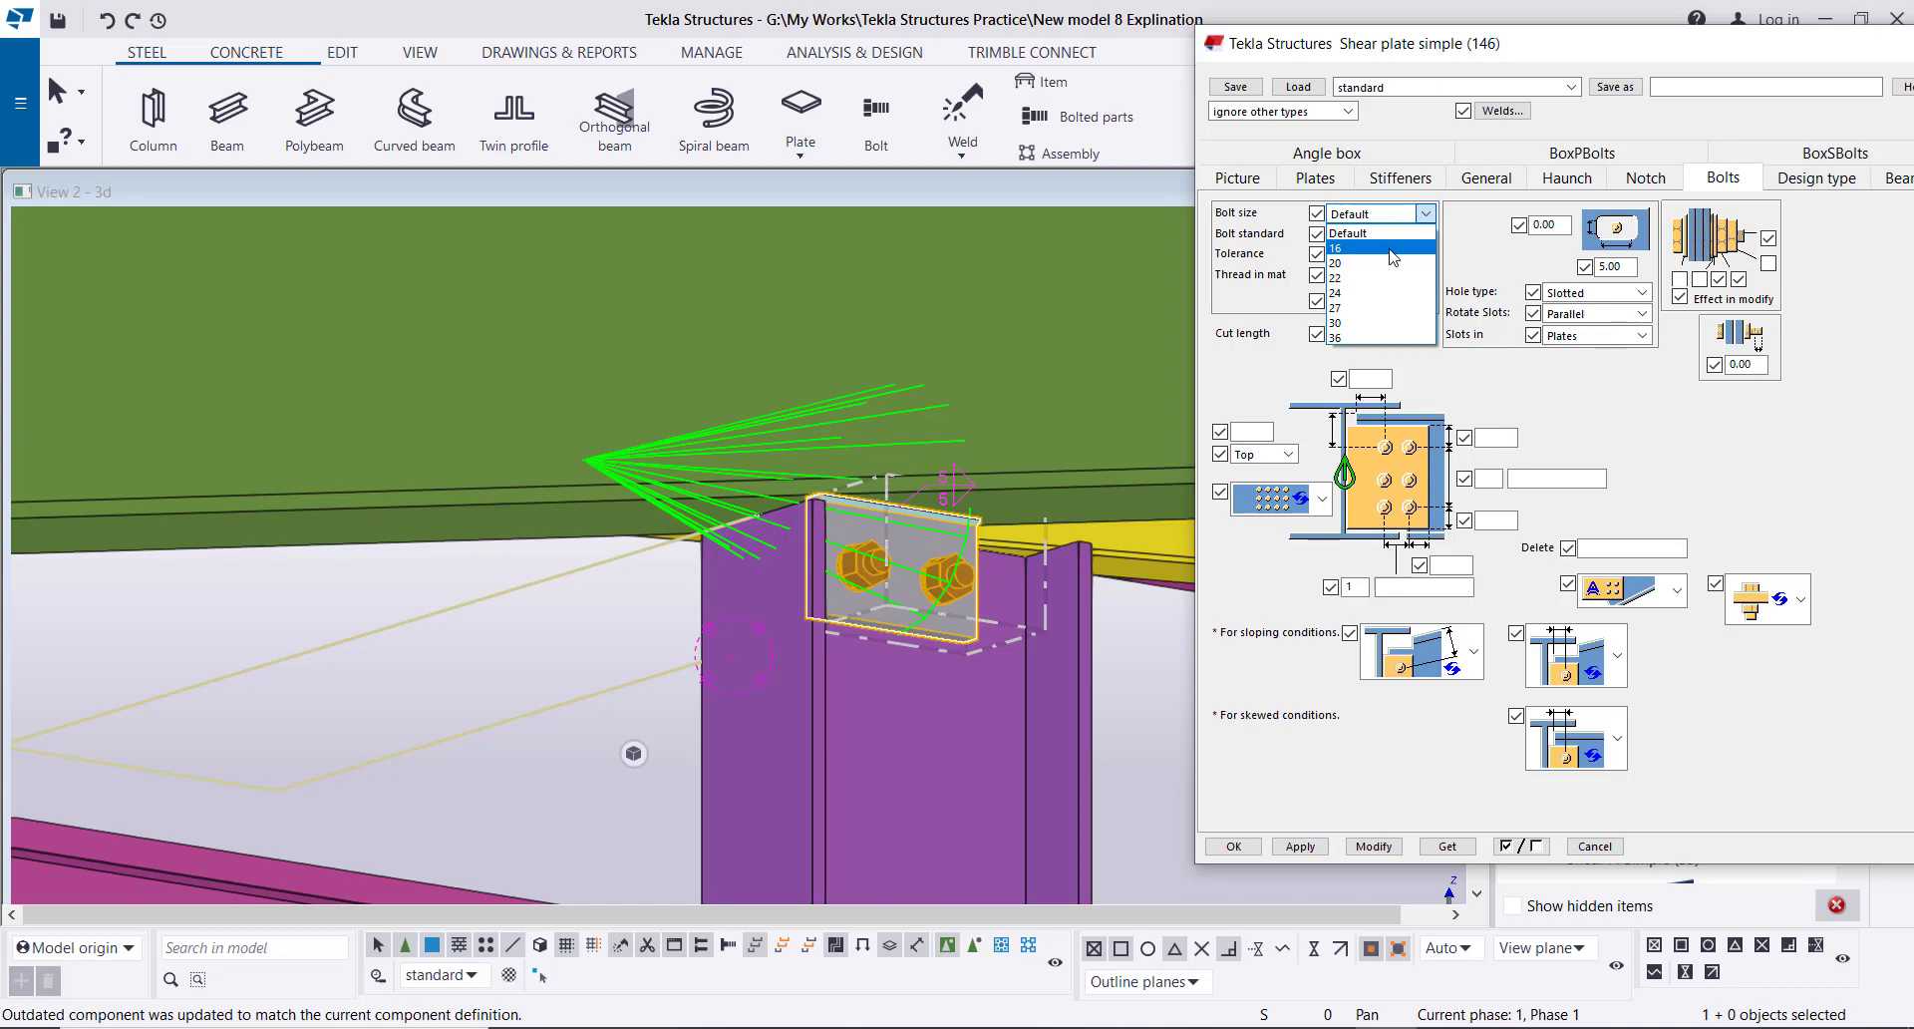
{"action": "left_click", "coordinate": [1390, 248]}
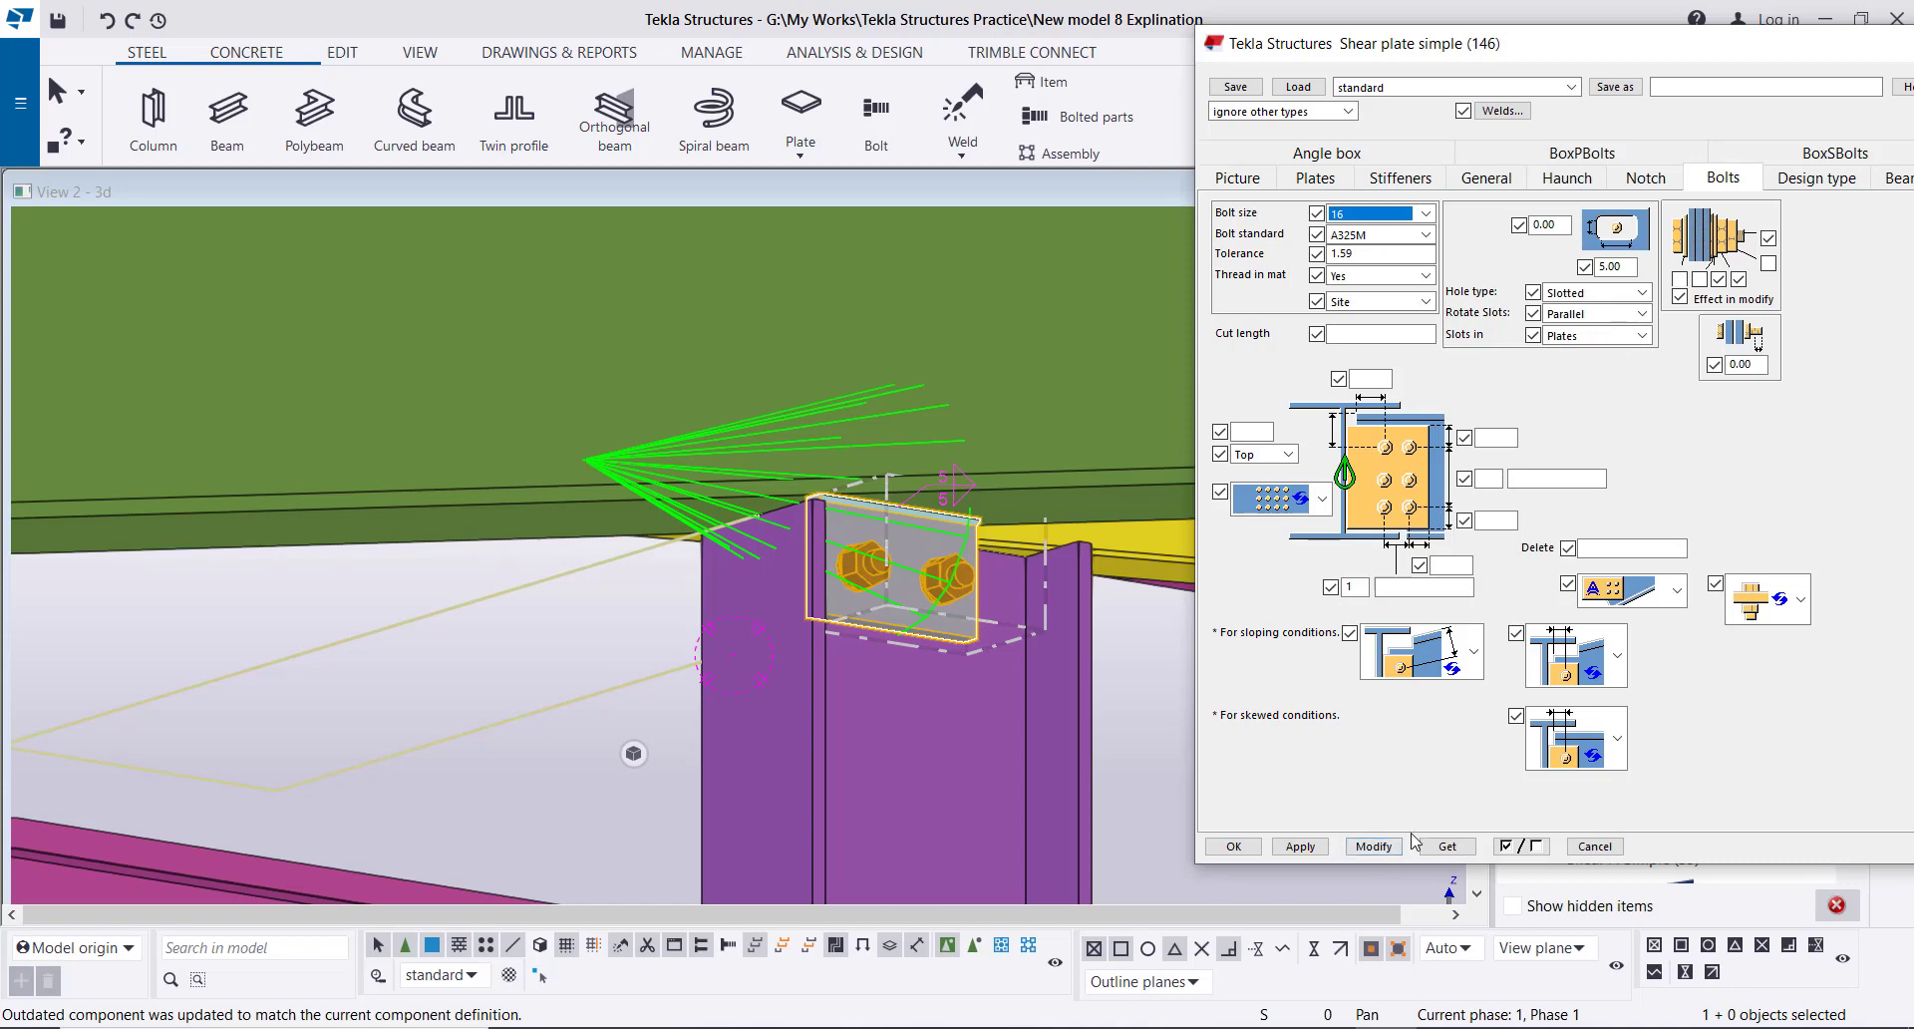
{"action": "left_click", "coordinate": [1382, 849]}
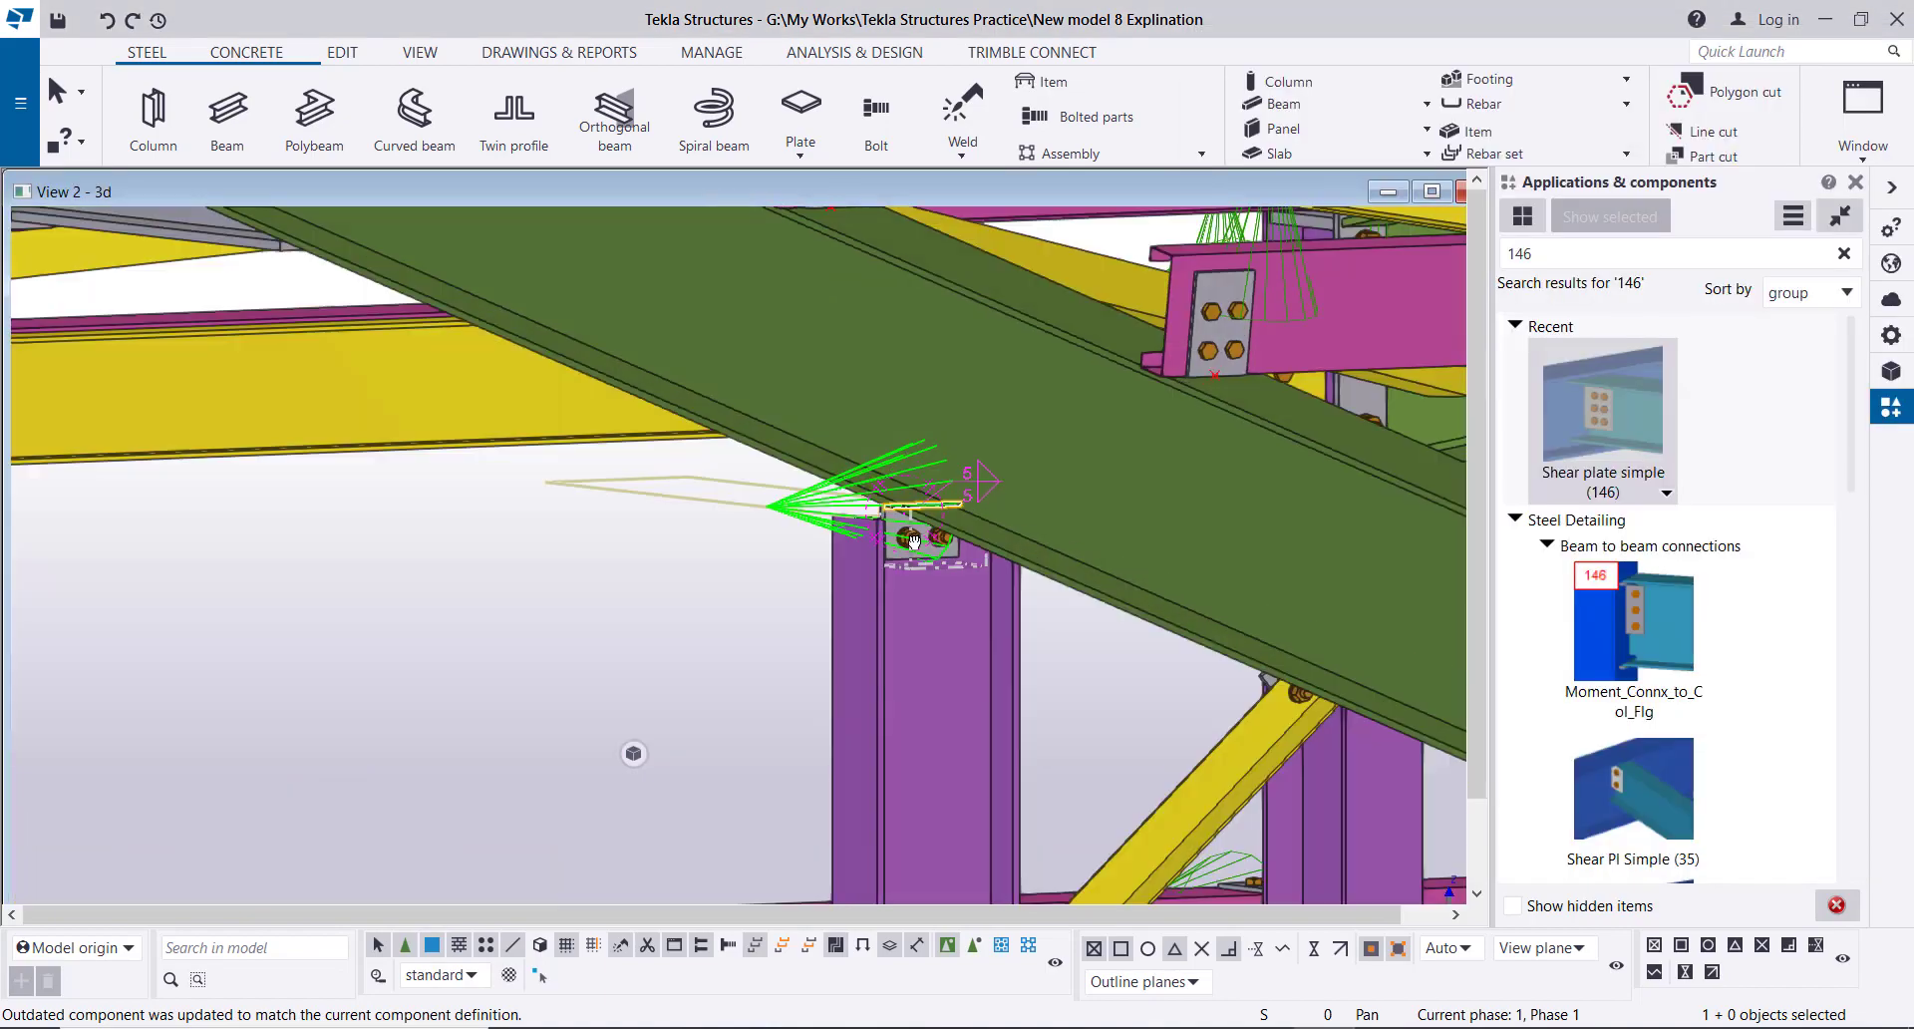
- Copy the intermediate end-wall column linearly with dY 6000, one copy, and end the command
{"action": "scroll", "coordinate": [906, 506], "scroll_direction": "up", "scroll_amount": 2}
{"action": "scroll", "coordinate": [905, 505], "scroll_direction": "down", "scroll_amount": 10}
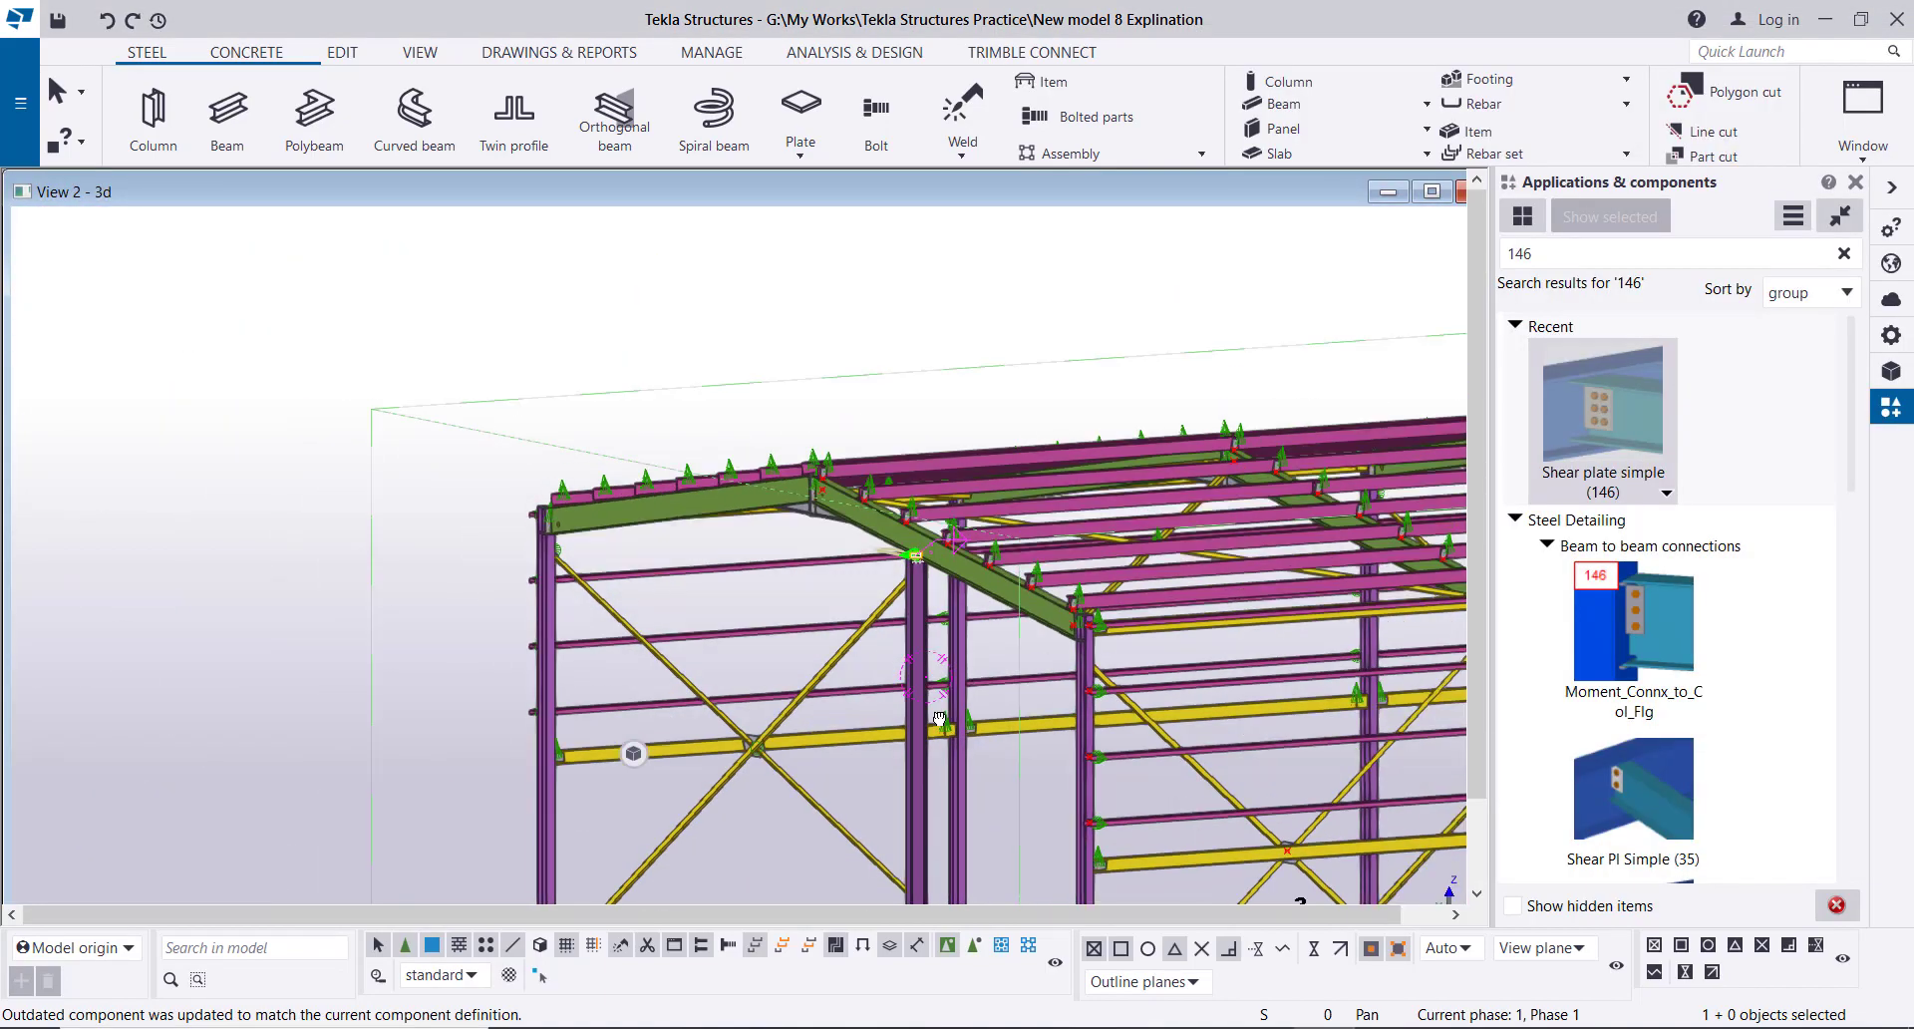
{"action": "scroll", "coordinate": [952, 730], "scroll_direction": "up", "scroll_amount": 5}
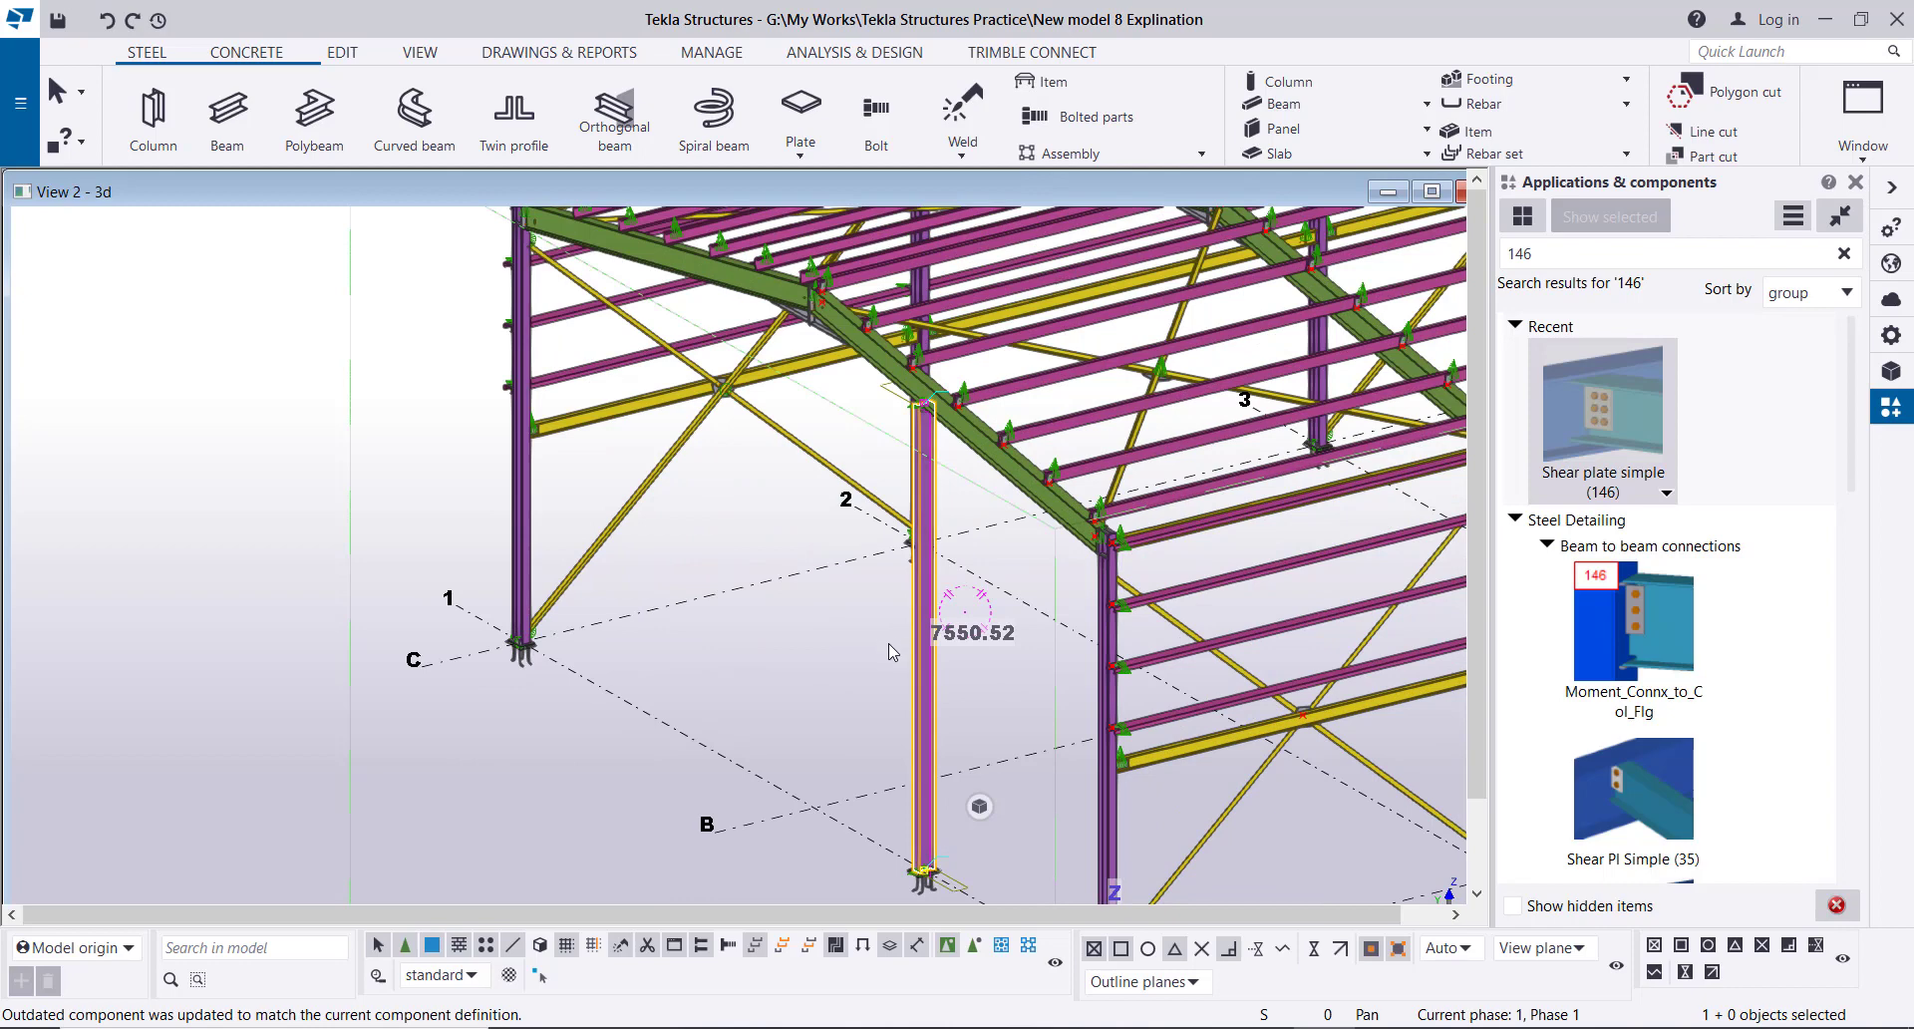
{"action": "right_click", "coordinate": [859, 637]}
{"action": "mouse_move", "coordinate": [1127, 176]}
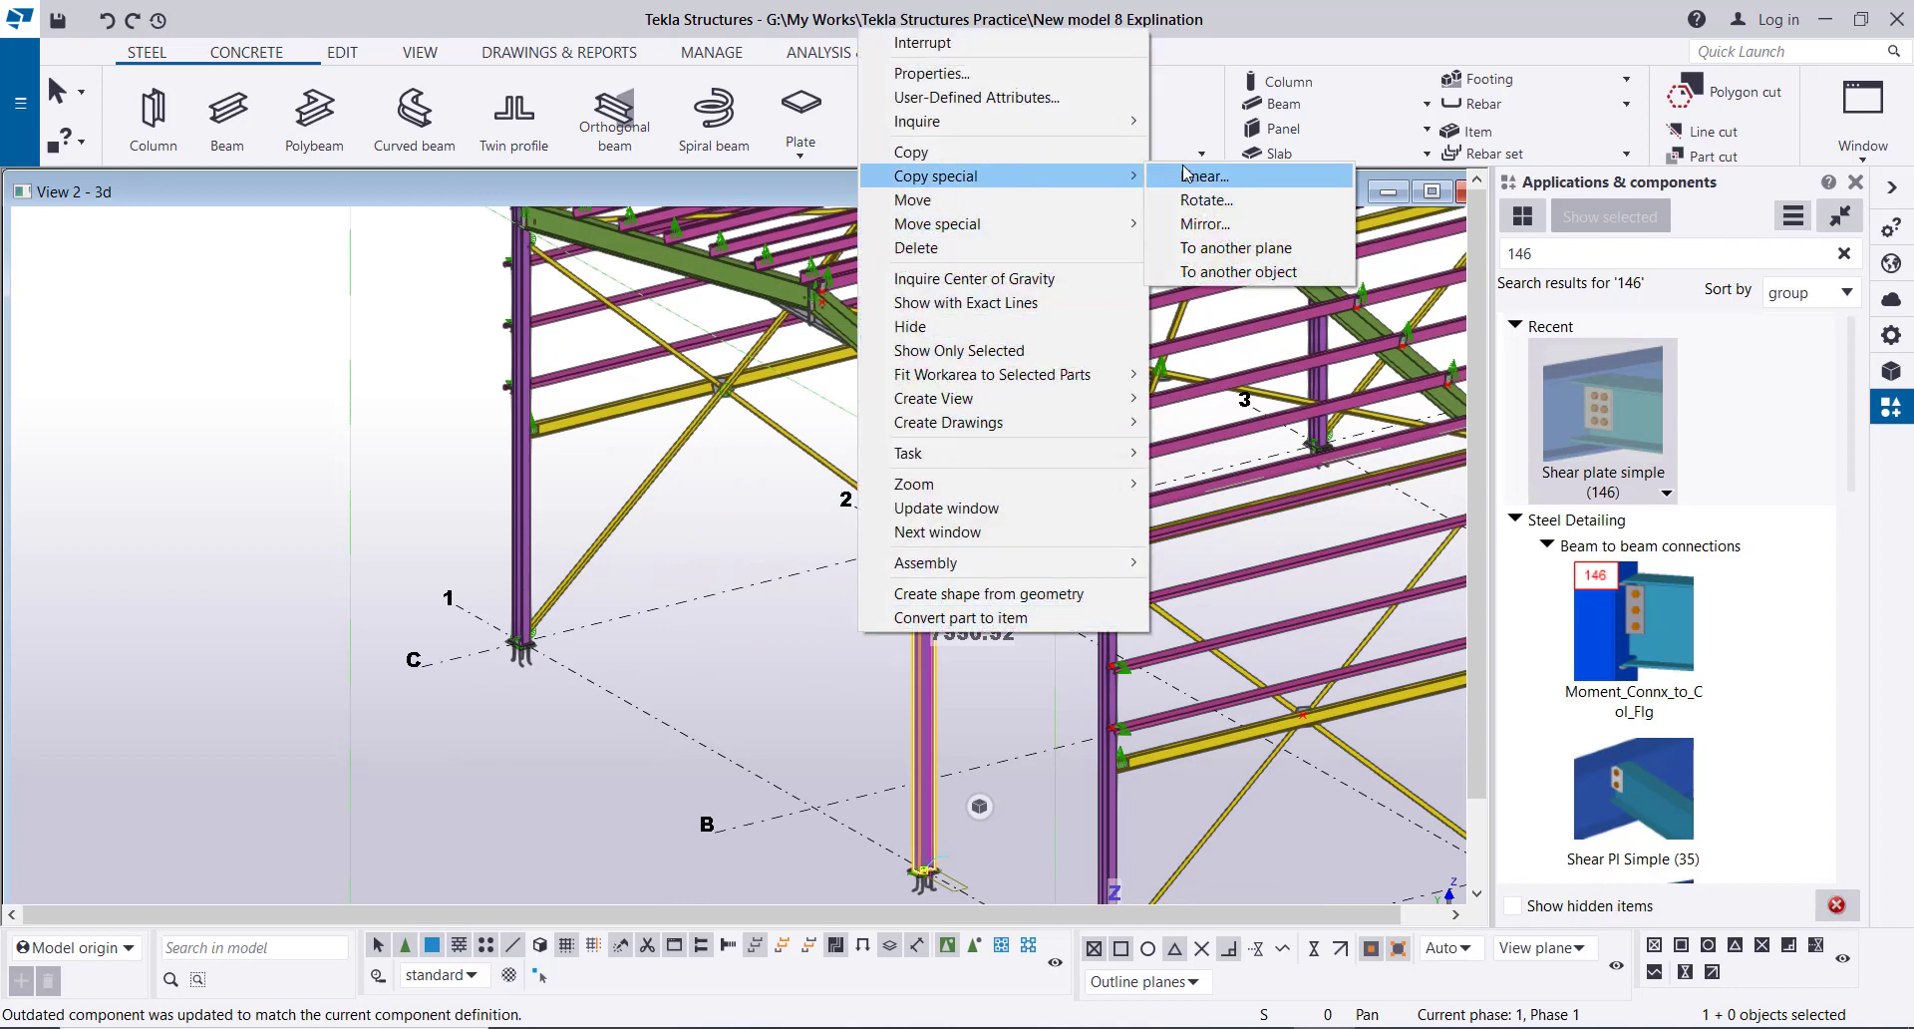
{"action": "left_click", "coordinate": [1201, 176]}
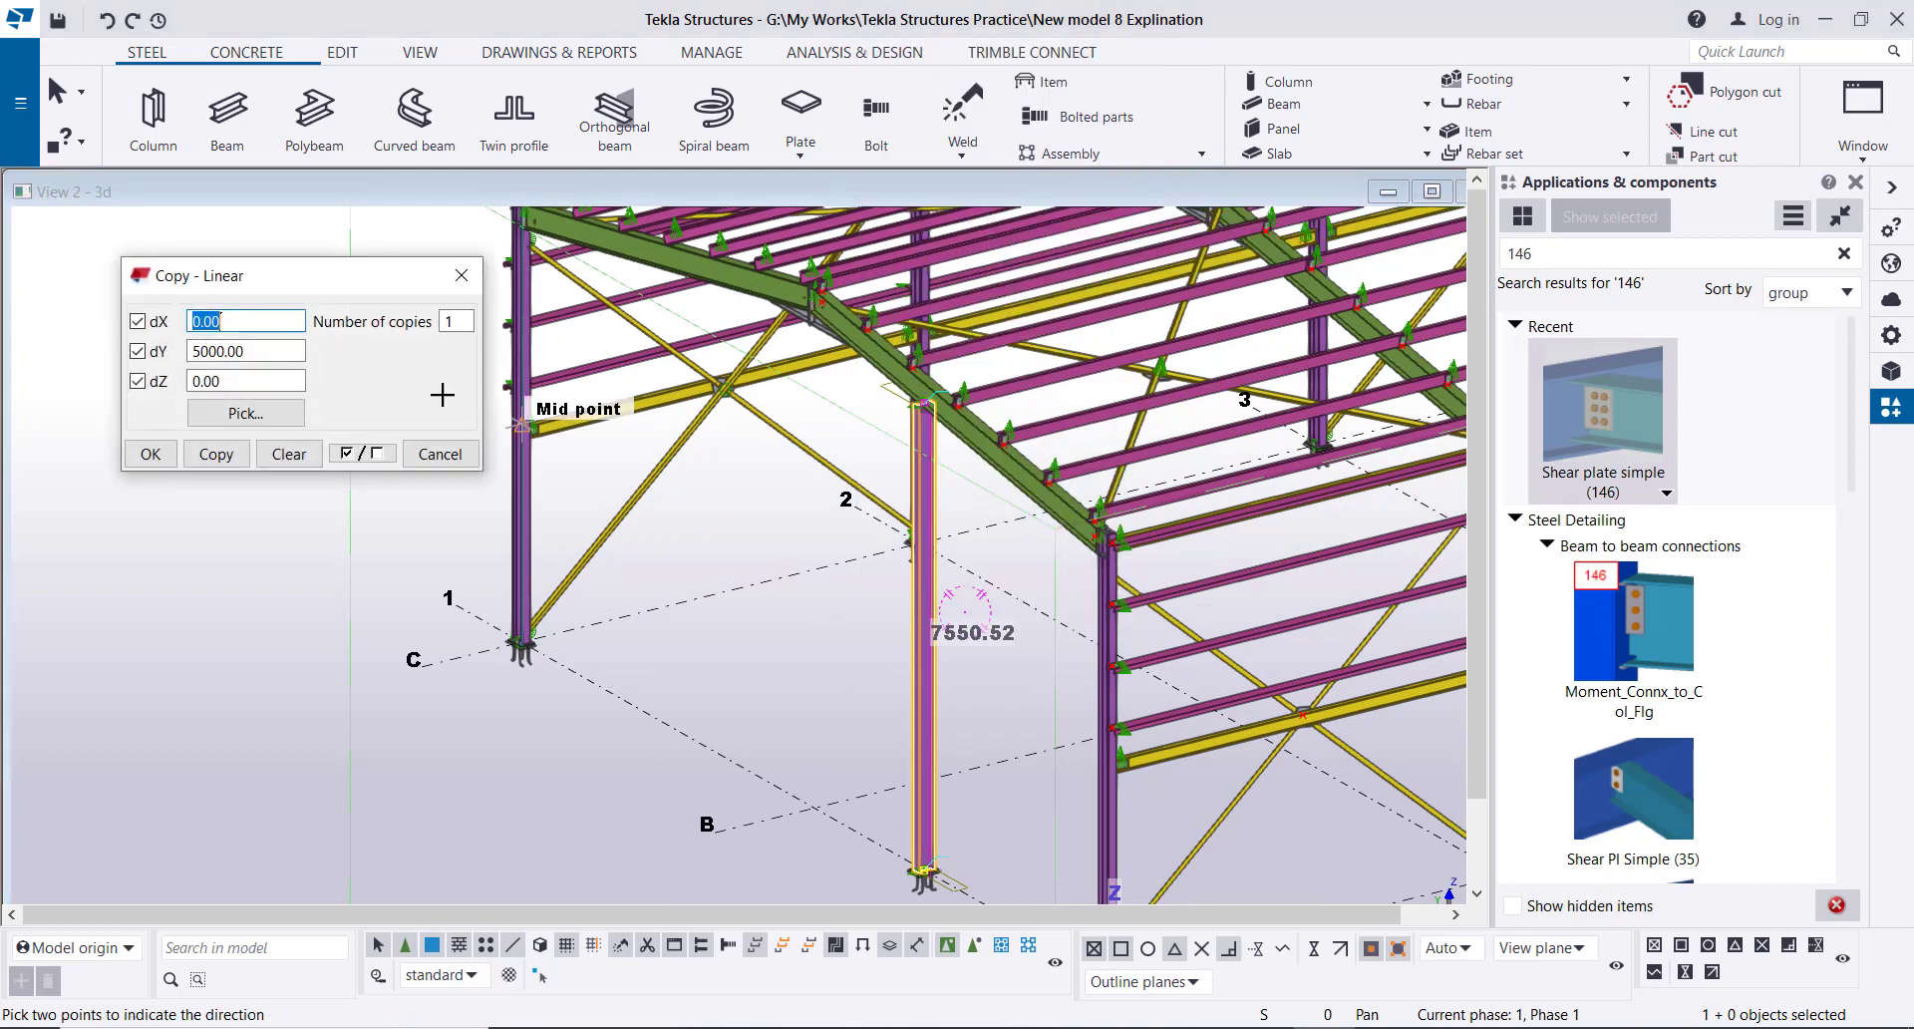
{"action": "left_click_drag", "start_coordinate": [259, 350], "coordinate": [148, 364]}
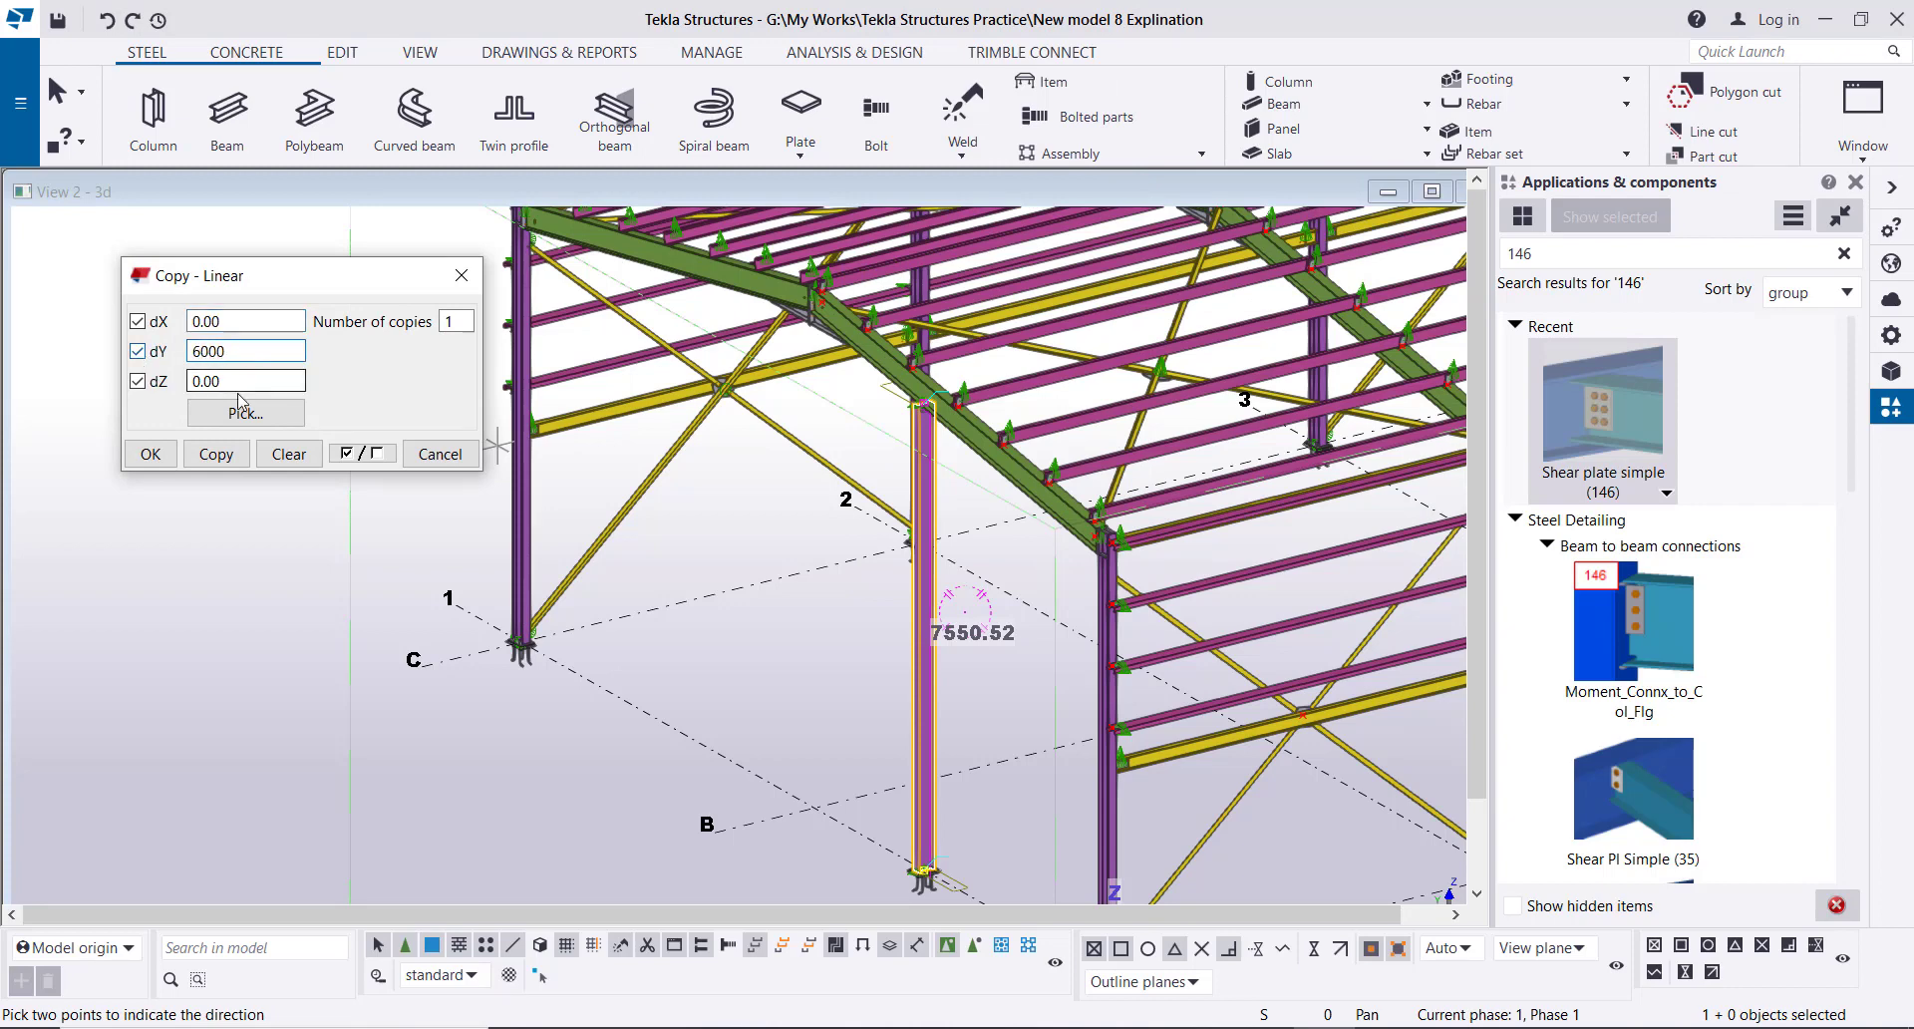
{"action": "left_click", "coordinate": [216, 454]}
{"action": "left_click", "coordinate": [150, 454]}
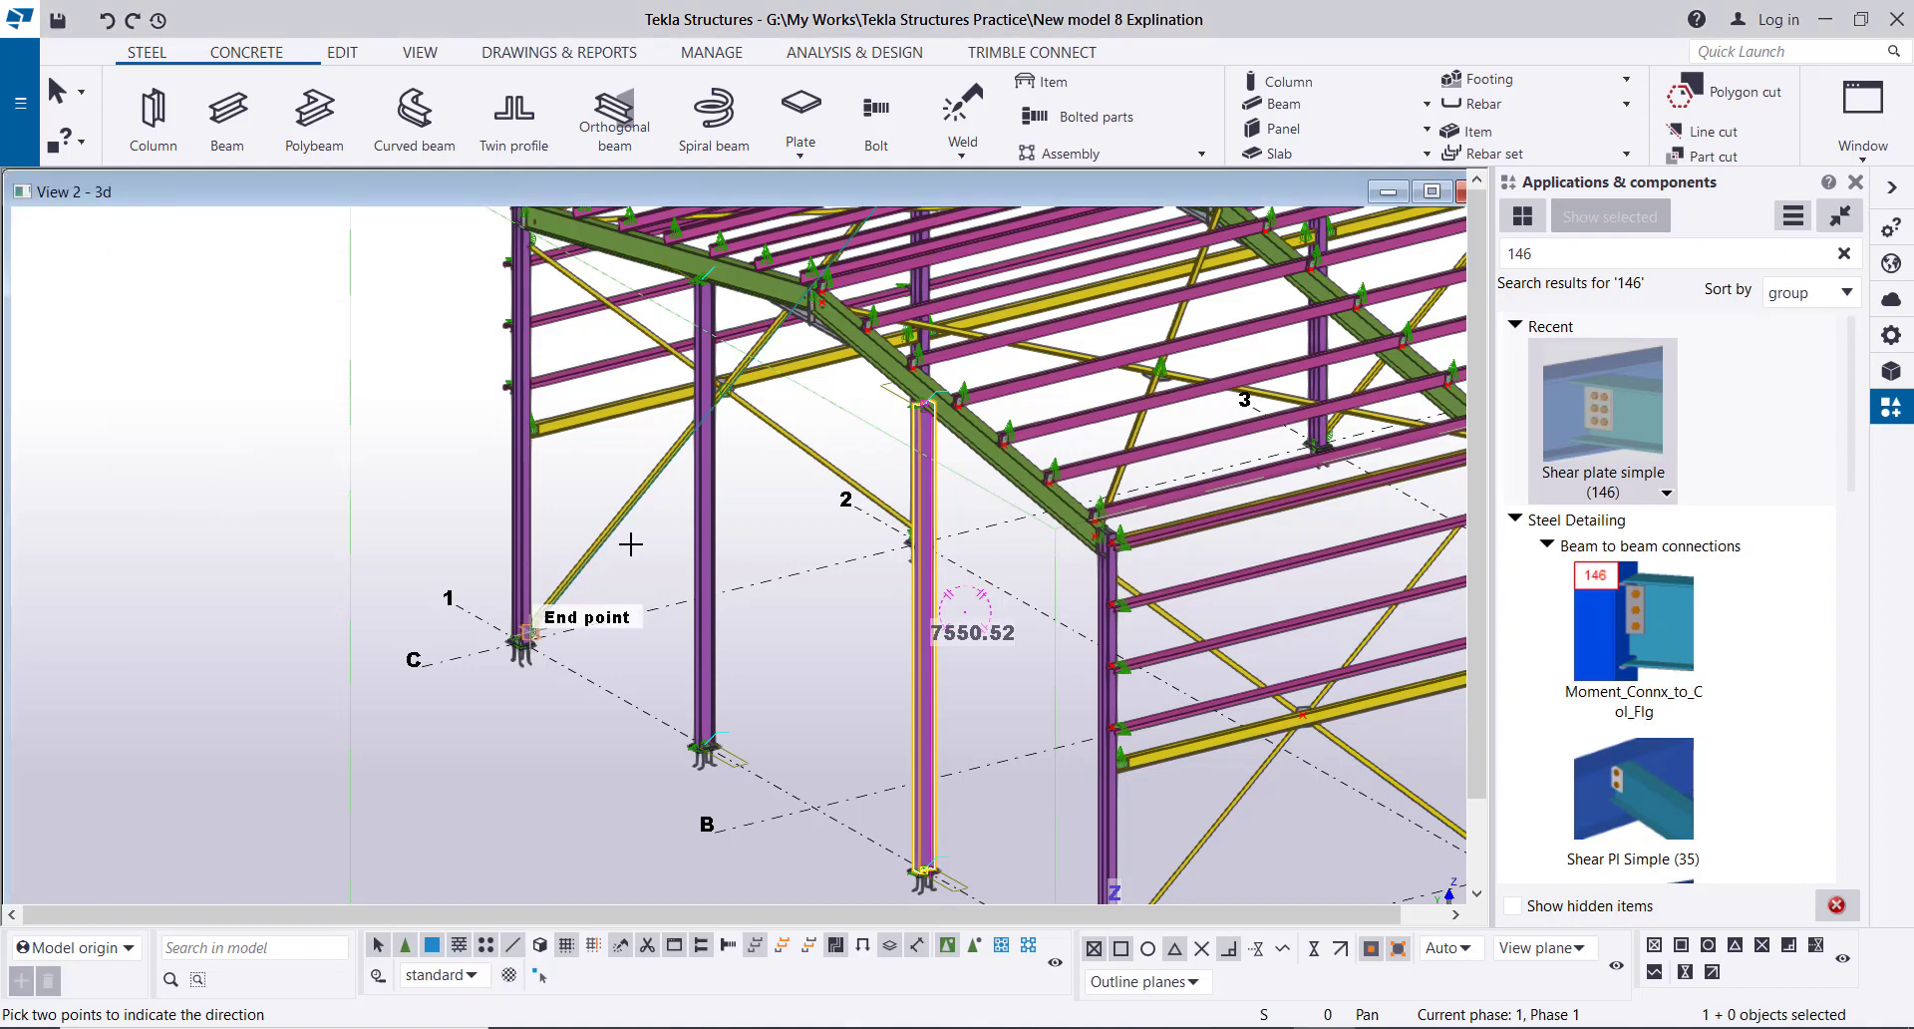
{"action": "right_click", "coordinate": [299, 410]}
{"action": "left_click", "coordinate": [324, 427]}
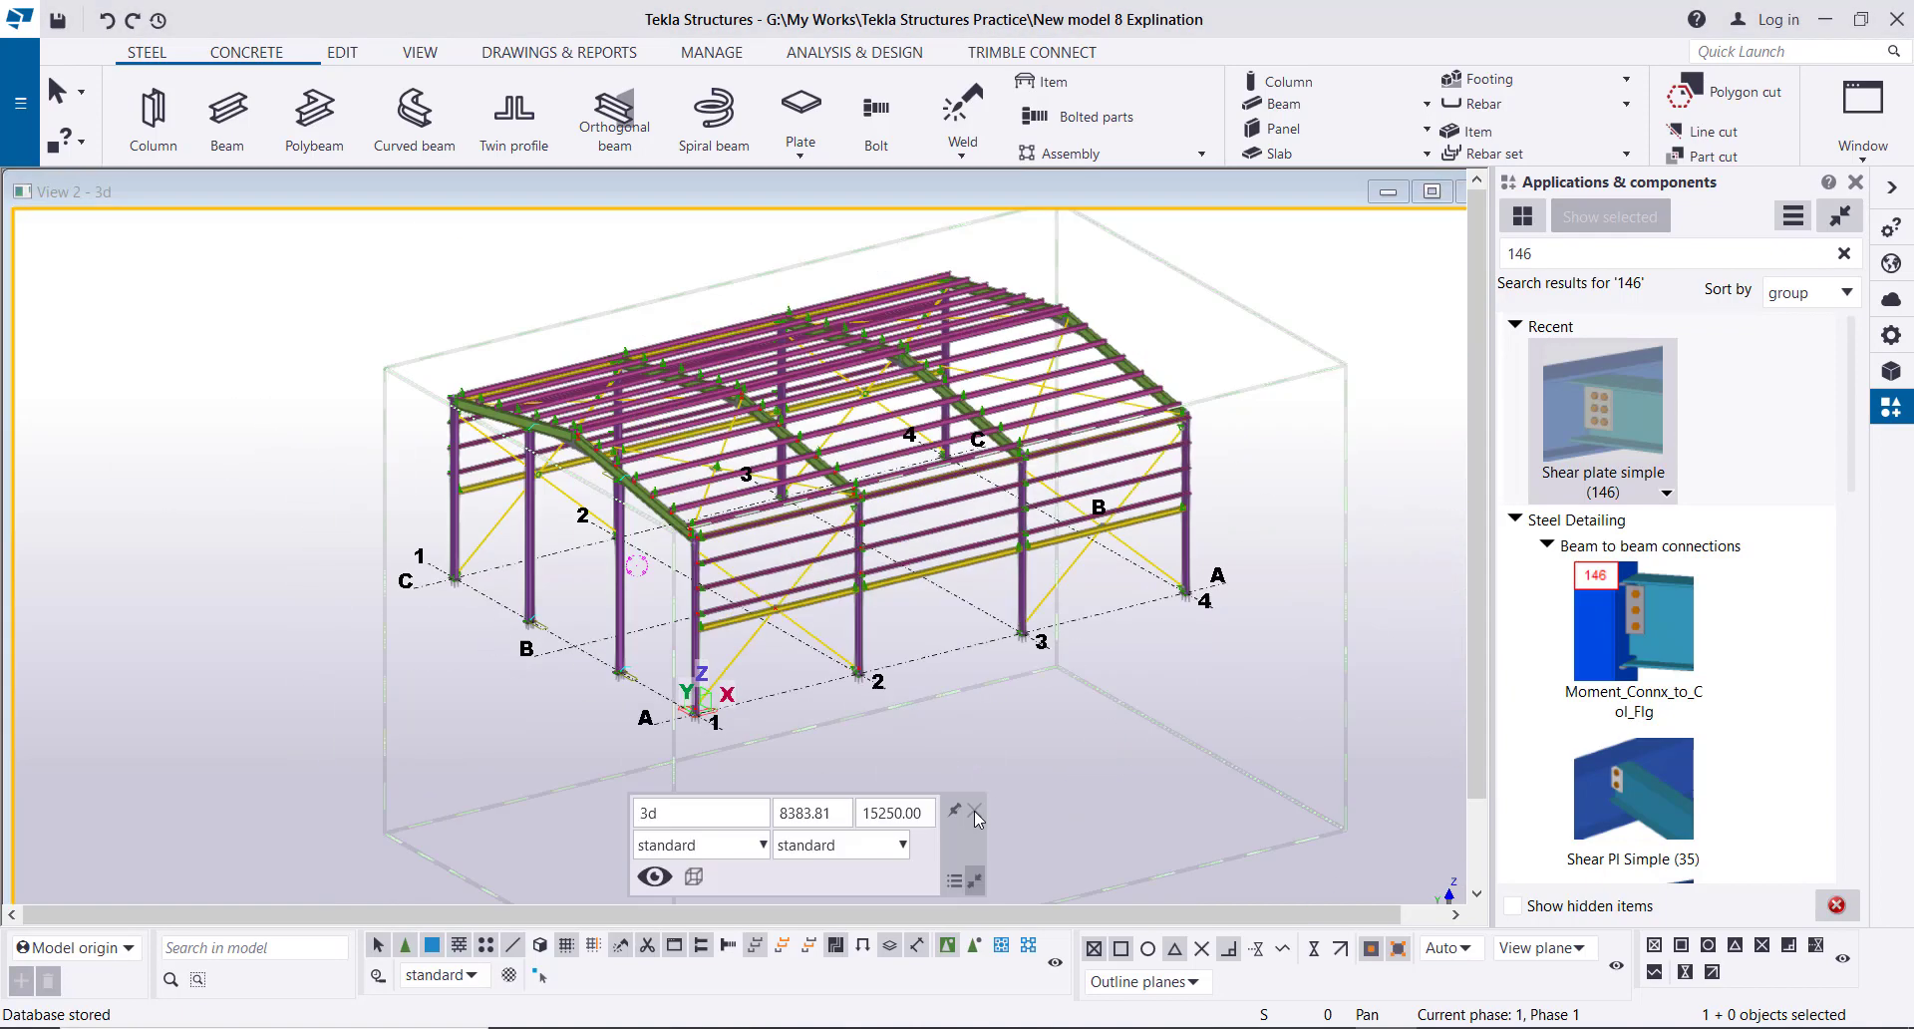
- Open the ELEVATION ON GRID 1 view and maximize it on the lower part of the grid A column
{"action": "left_click", "coordinate": [731, 796]}
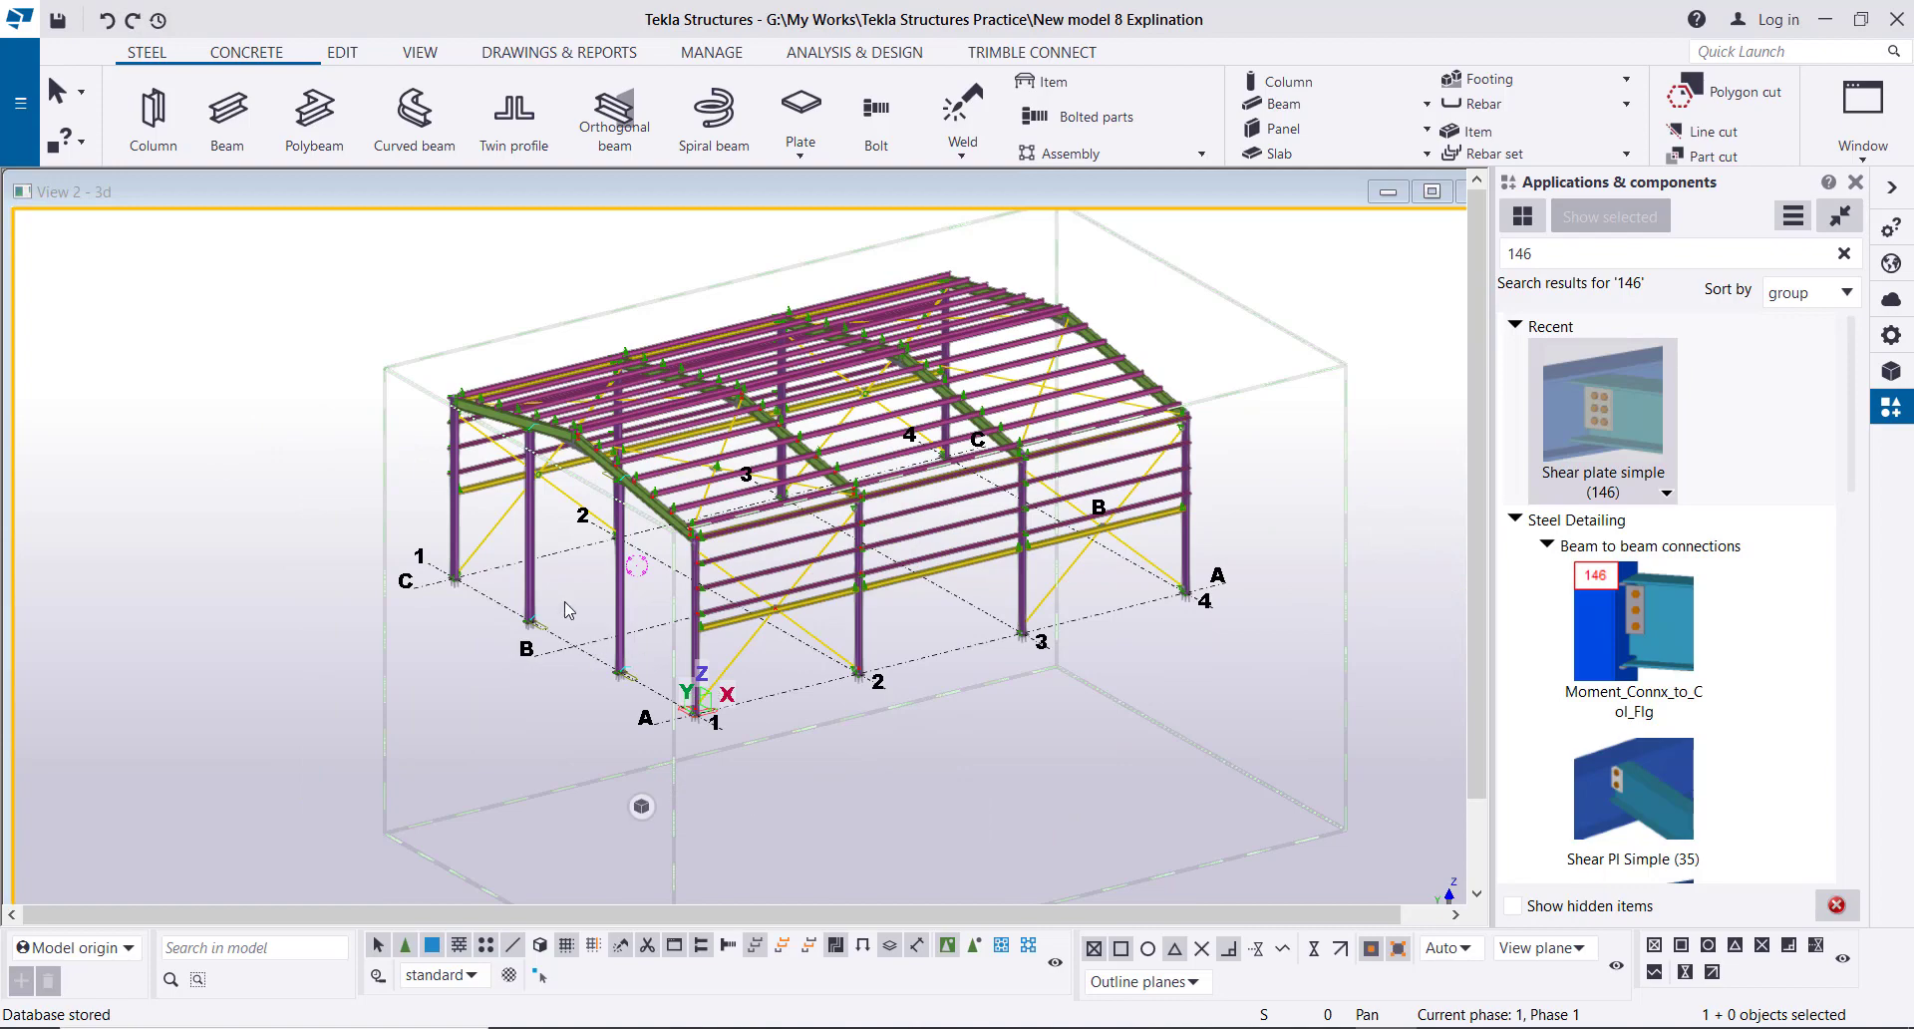
{"action": "scroll", "coordinate": [562, 600], "scroll_direction": "up", "scroll_amount": 5}
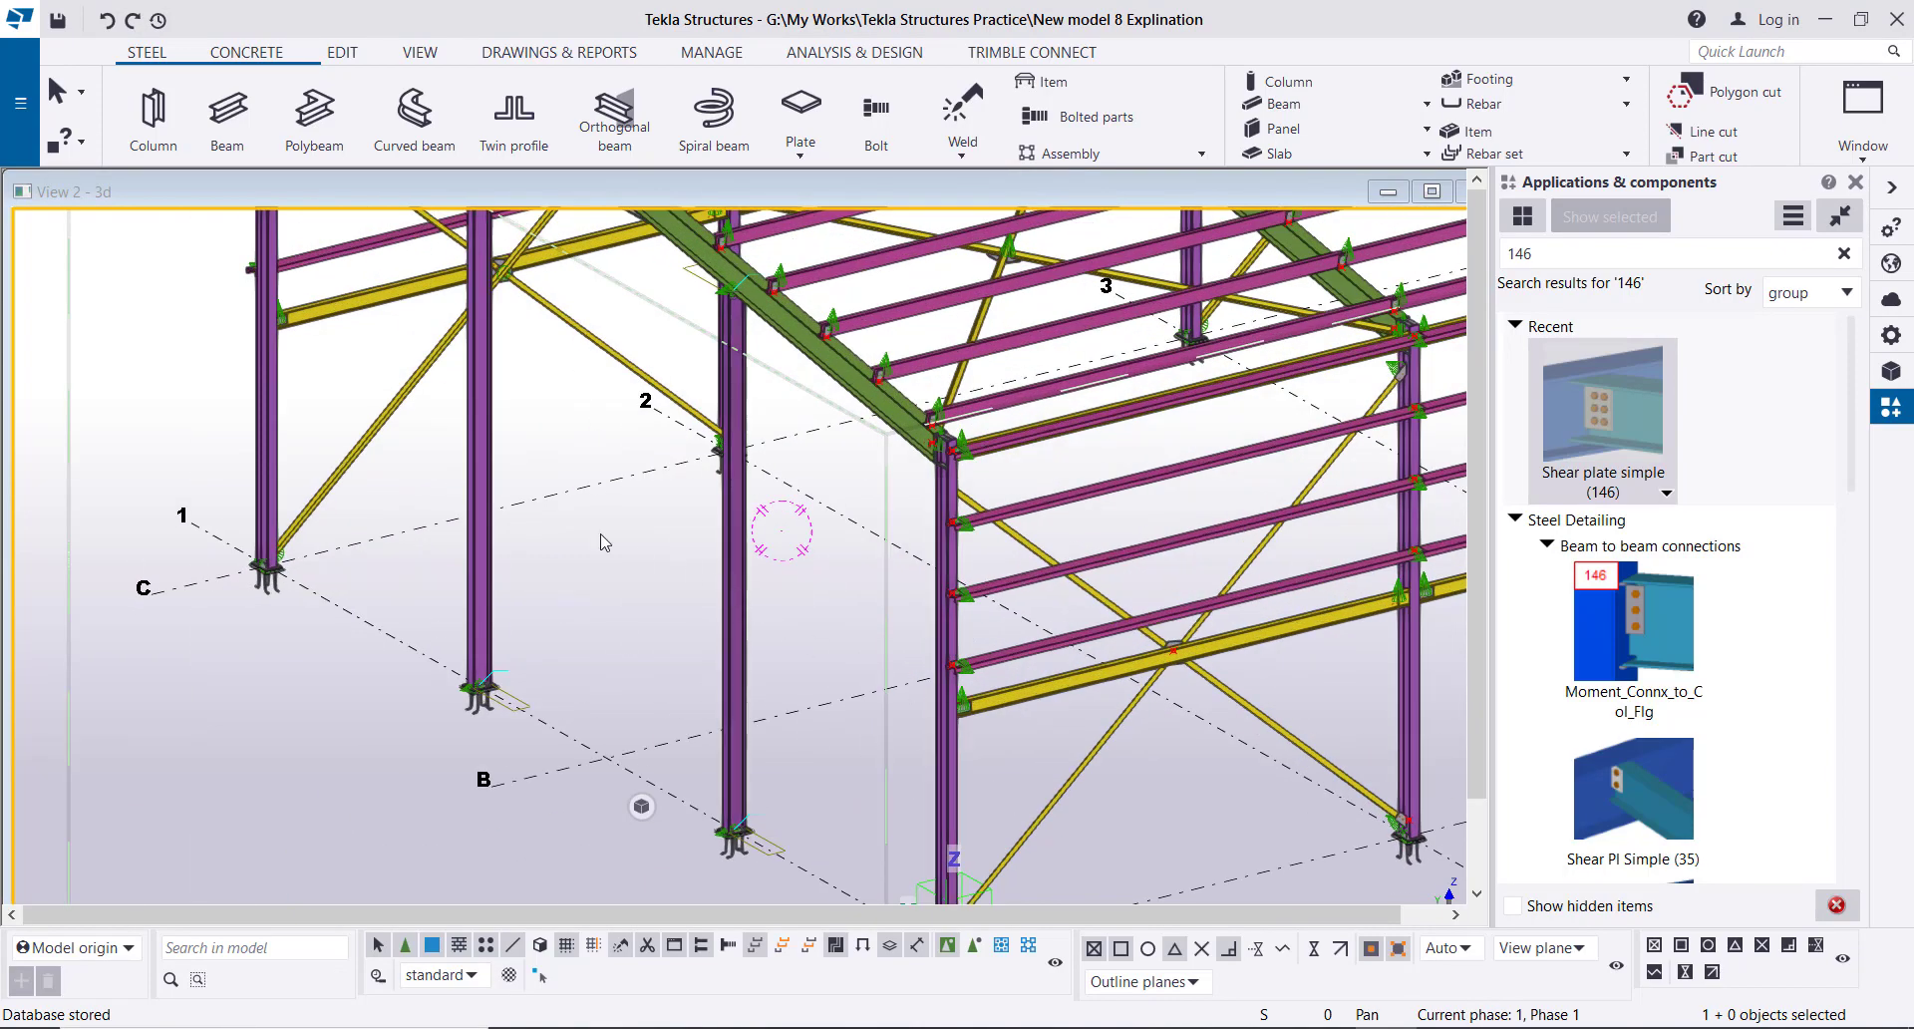
{"action": "scroll", "coordinate": [728, 643], "scroll_direction": "down", "scroll_amount": 4}
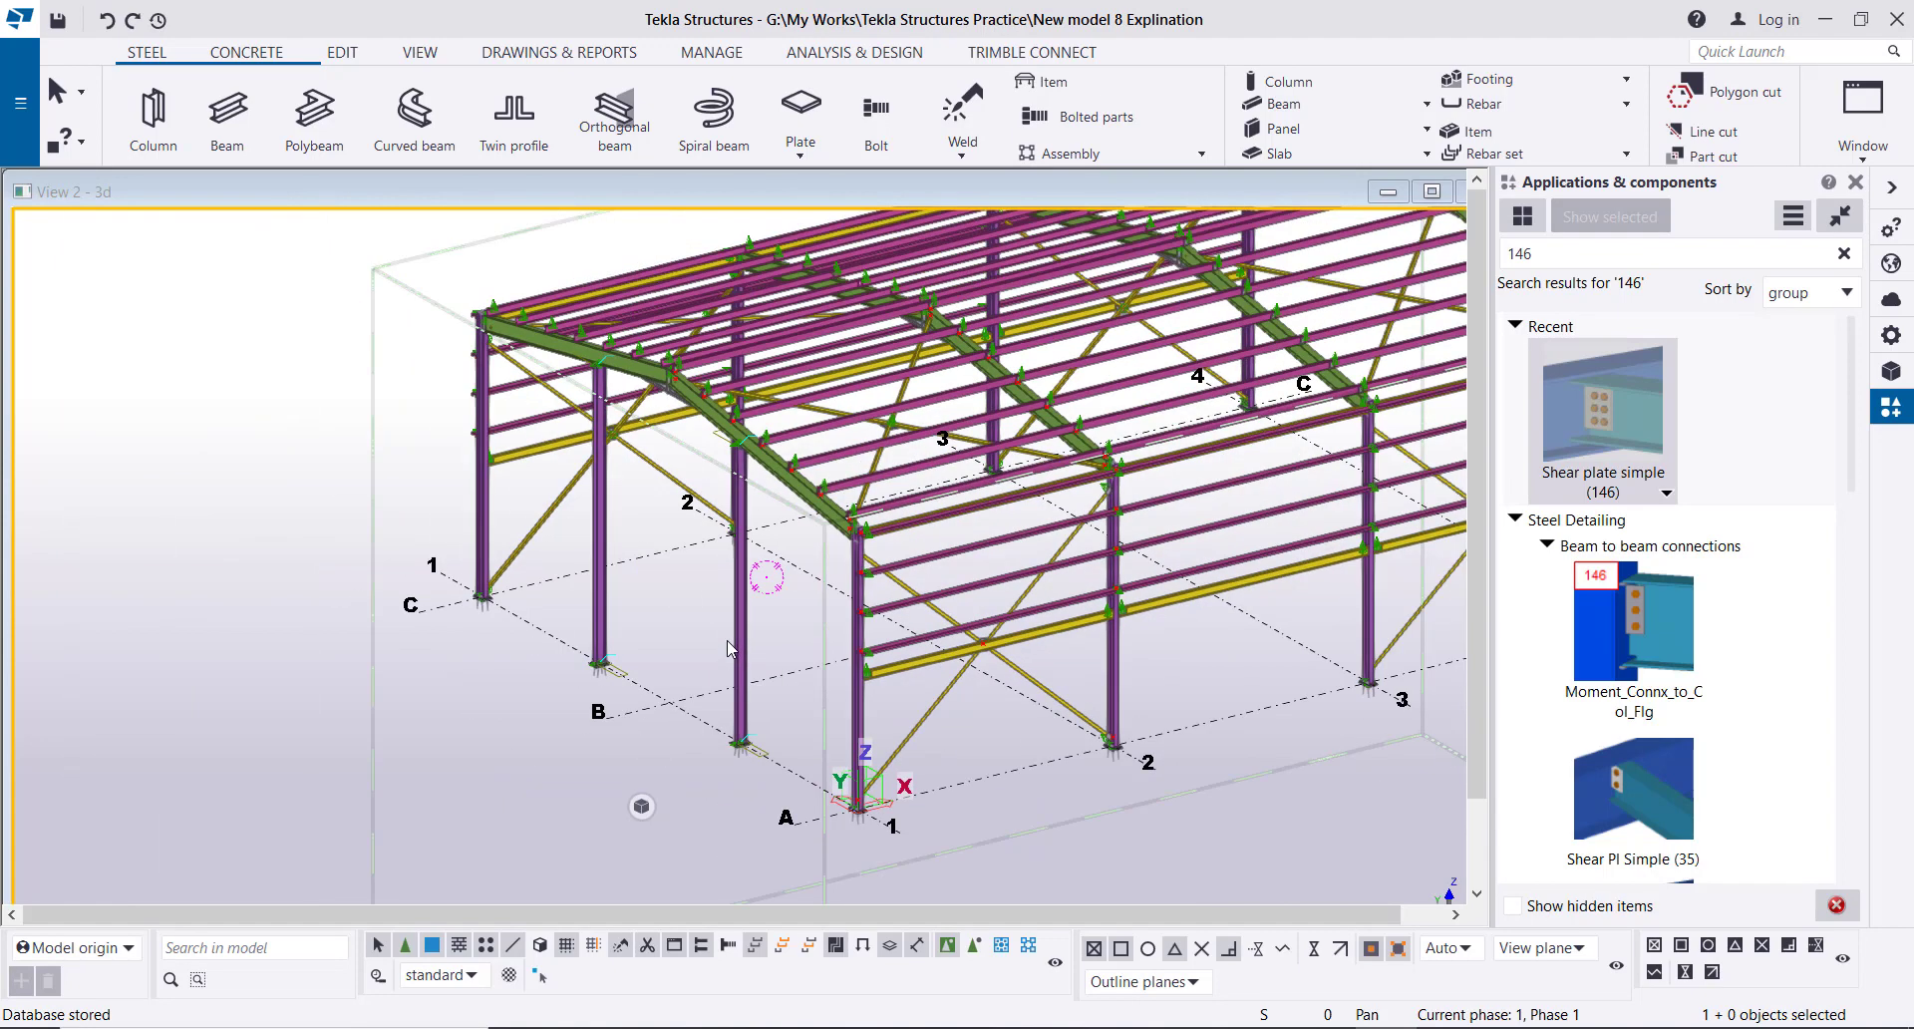
{"action": "right_click", "coordinate": [273, 434]}
{"action": "left_click", "coordinate": [301, 425]}
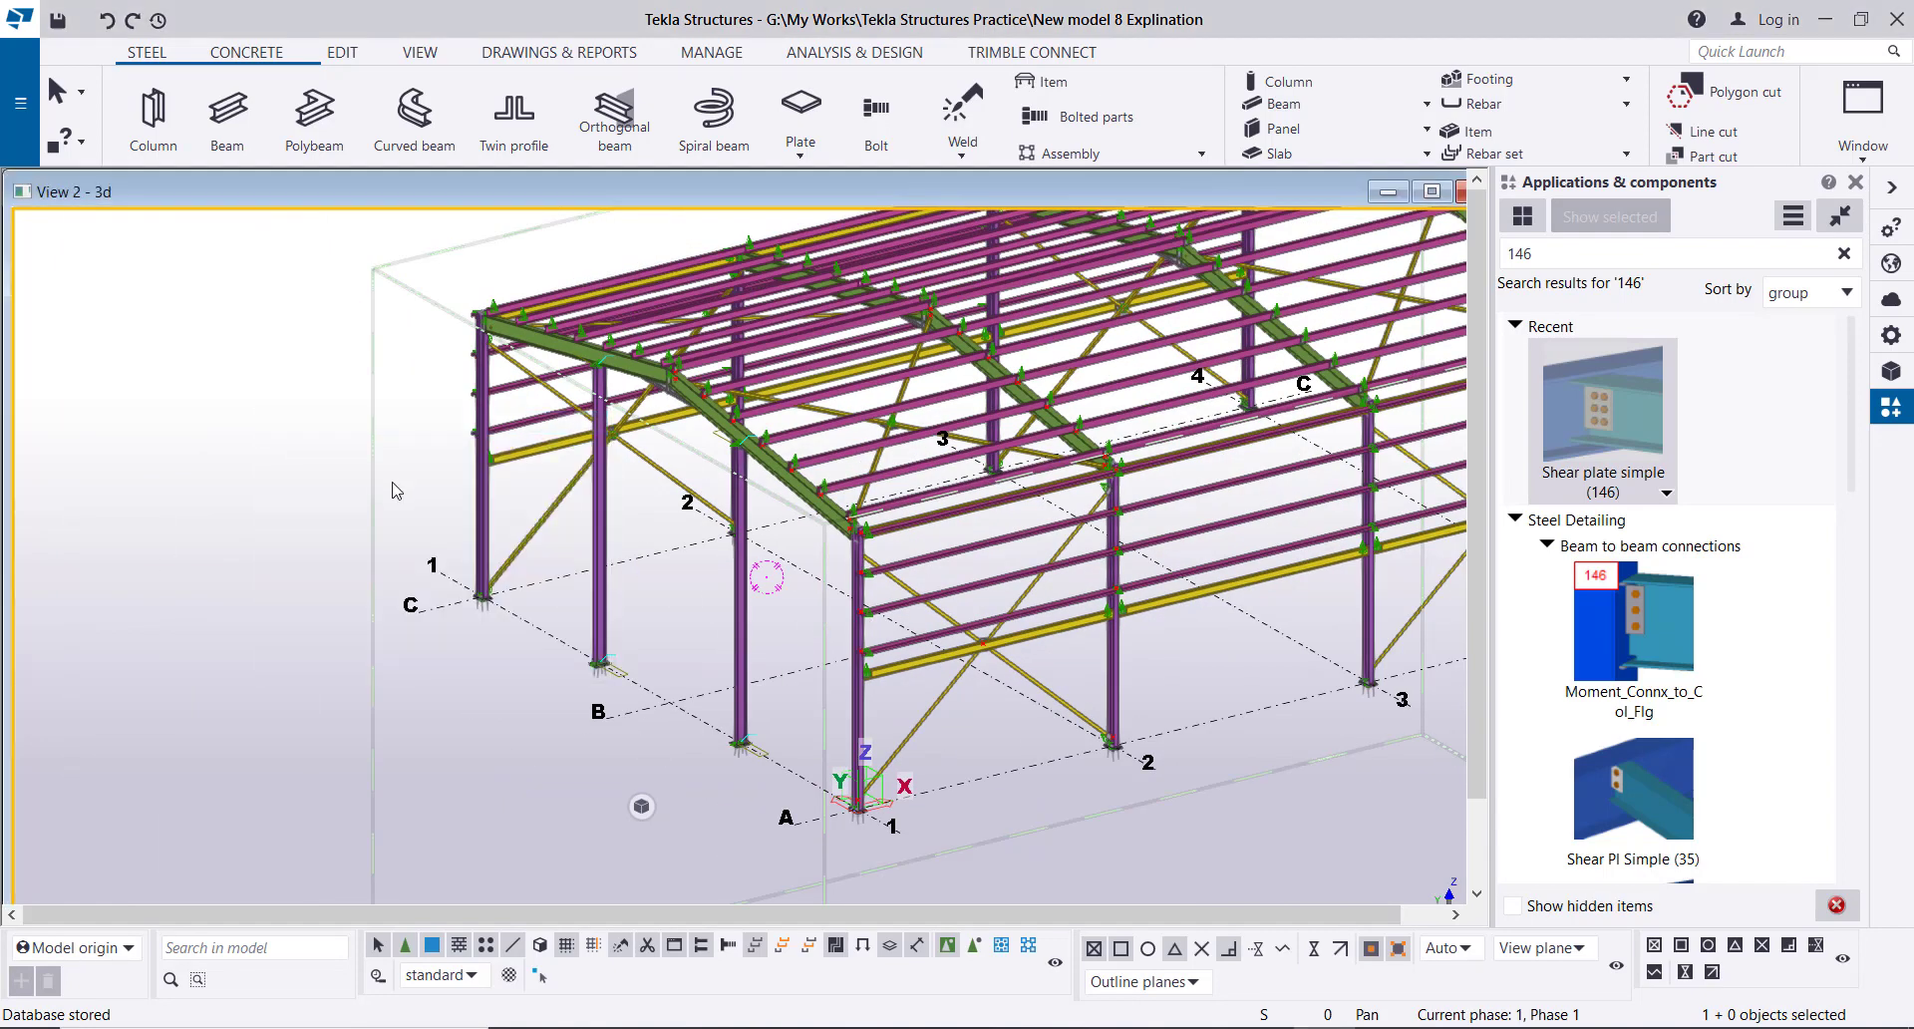
{"action": "key", "text": "ctrl+i"}
{"action": "left_click", "coordinate": [758, 642]}
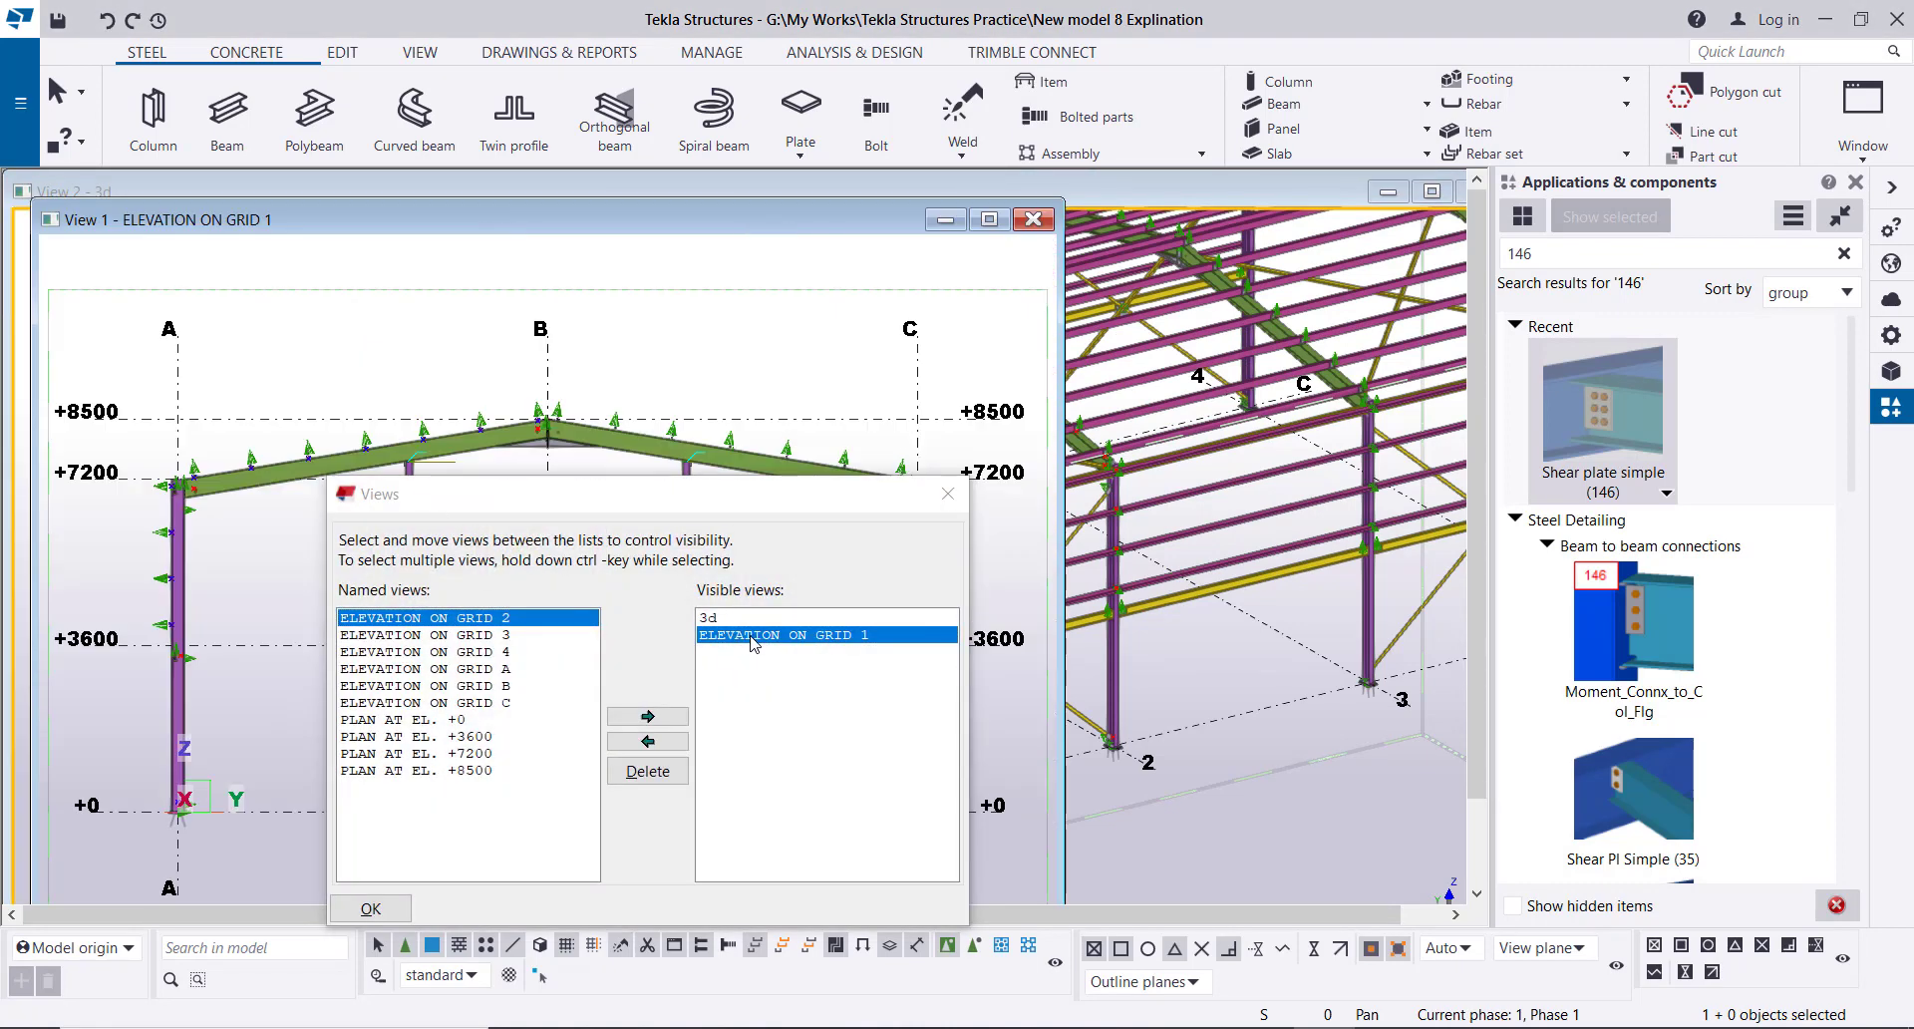
{"action": "left_click", "coordinate": [947, 493]}
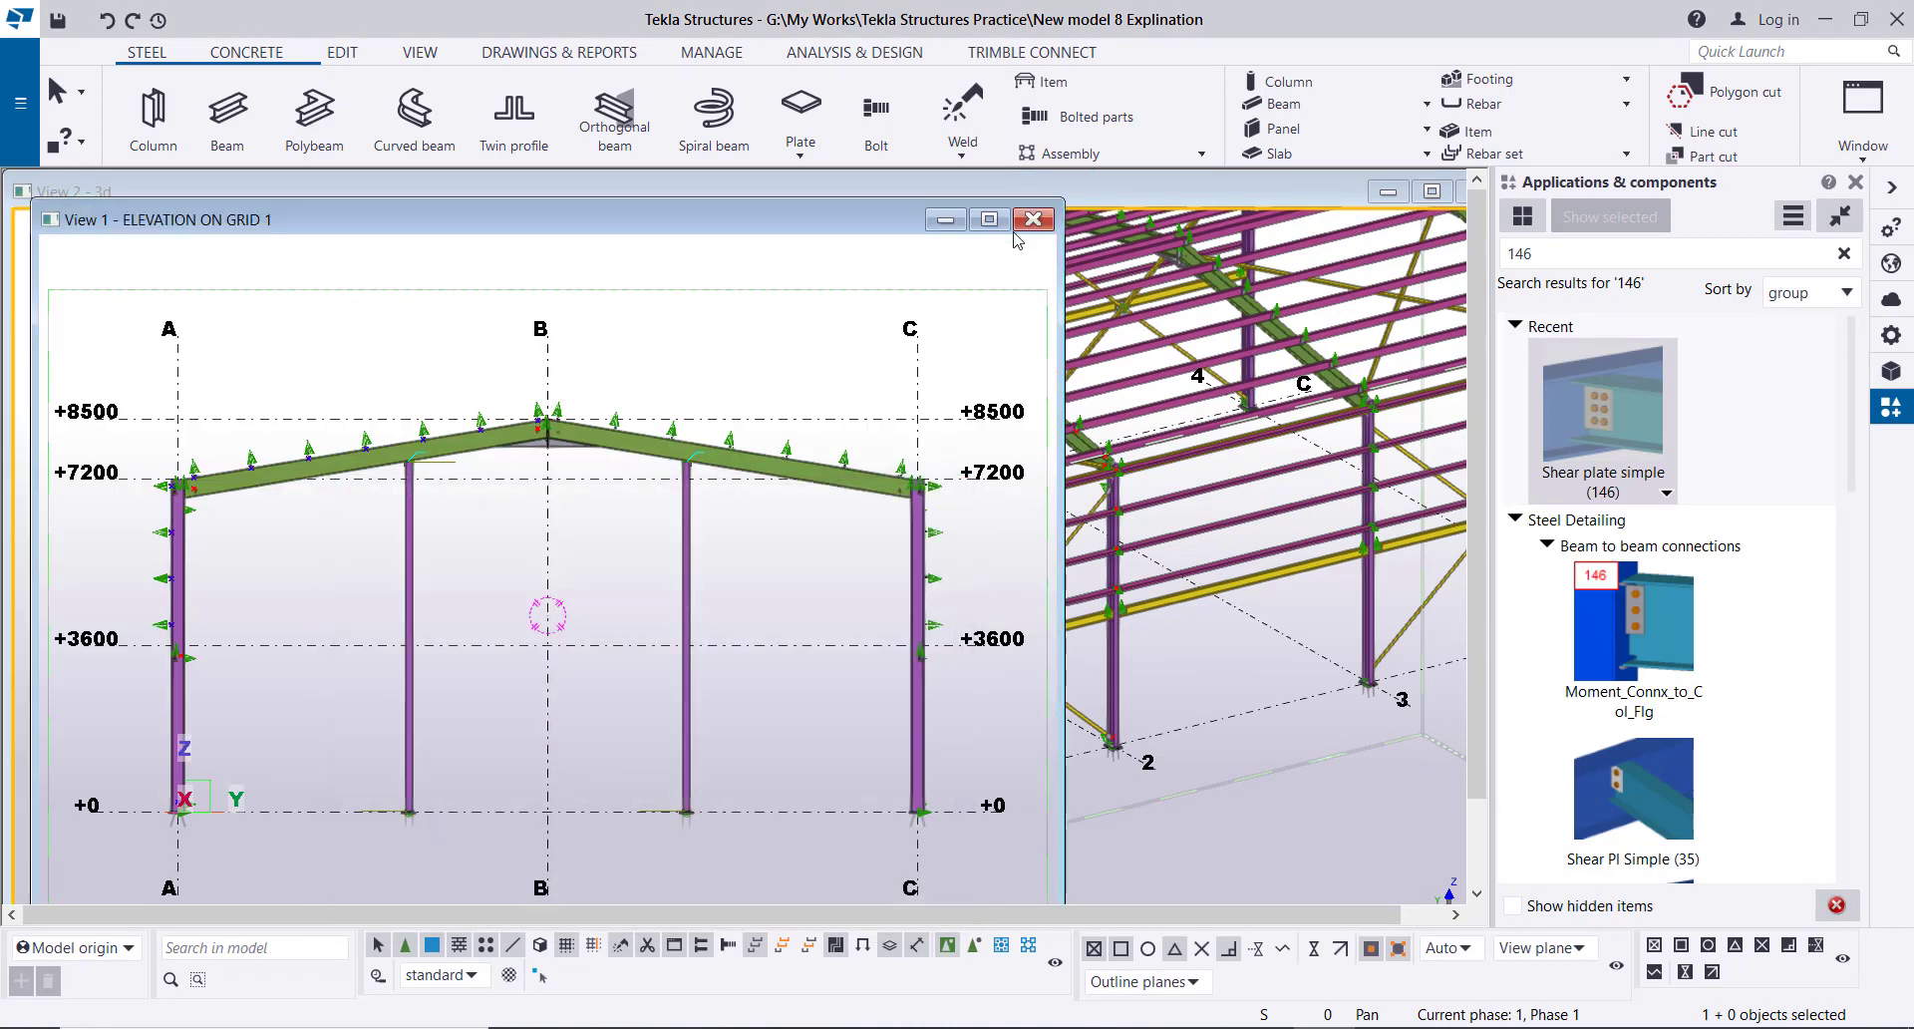
{"action": "left_click", "coordinate": [990, 219]}
{"action": "scroll", "coordinate": [576, 544], "scroll_direction": "up", "scroll_amount": 6}
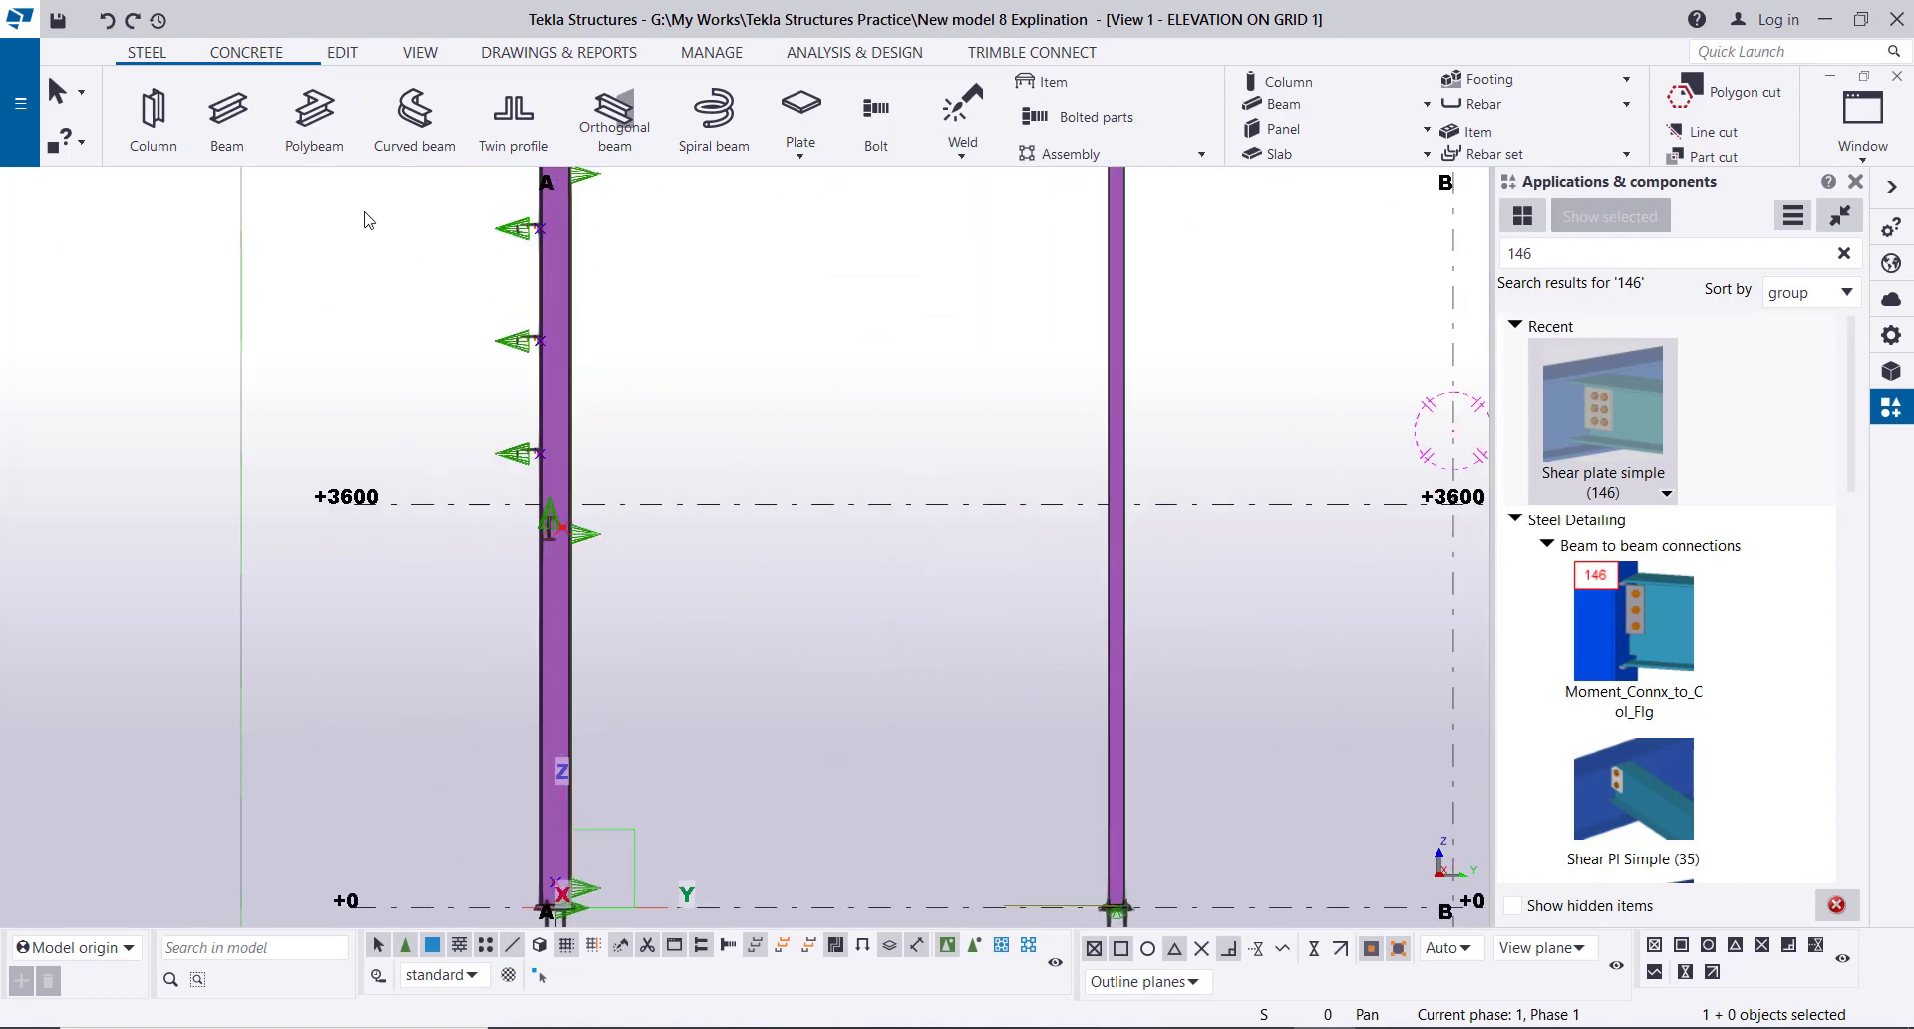
- Model a W200X22.5 beam just below +3600 from the grid A column to the nearest intermediate column
{"action": "left_click", "coordinate": [227, 115]}
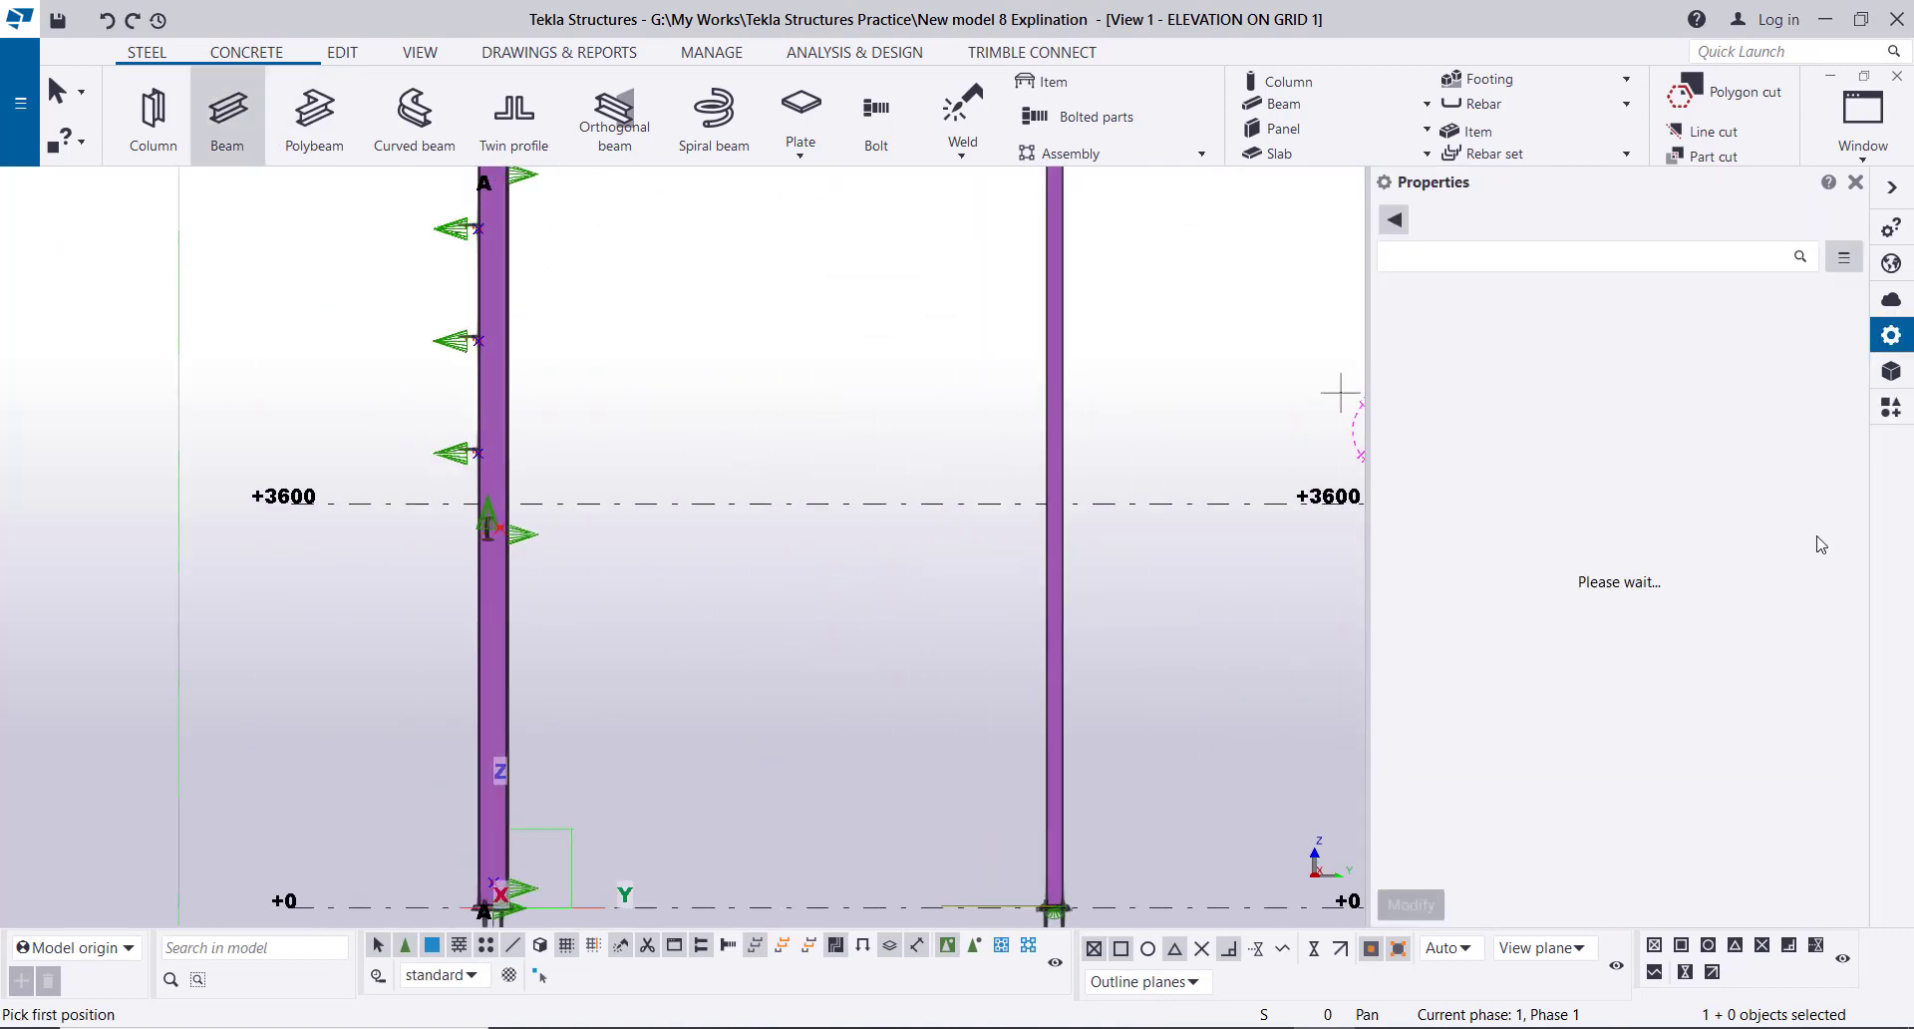
{"action": "scroll", "coordinate": [533, 532], "scroll_direction": "up", "scroll_amount": 8}
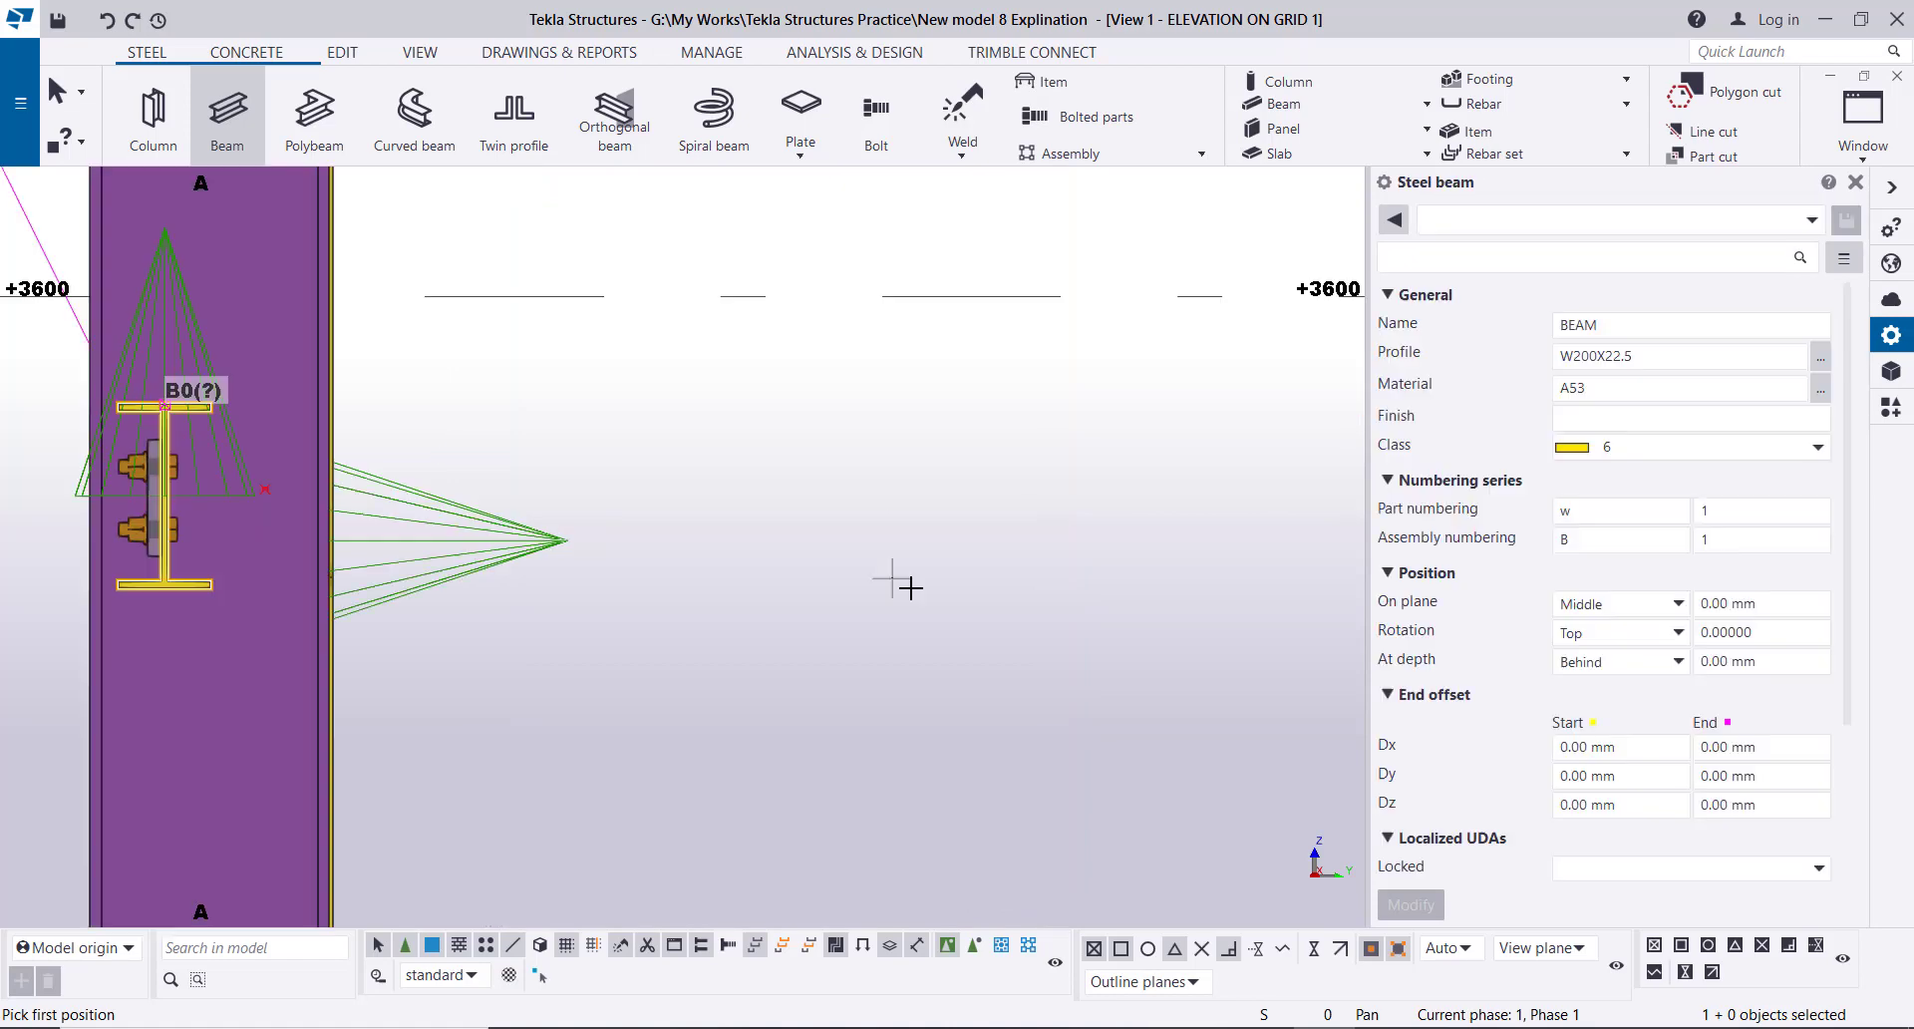
{"action": "left_click", "coordinate": [332, 543]}
{"action": "scroll", "coordinate": [334, 538], "scroll_direction": "down", "scroll_amount": 6}
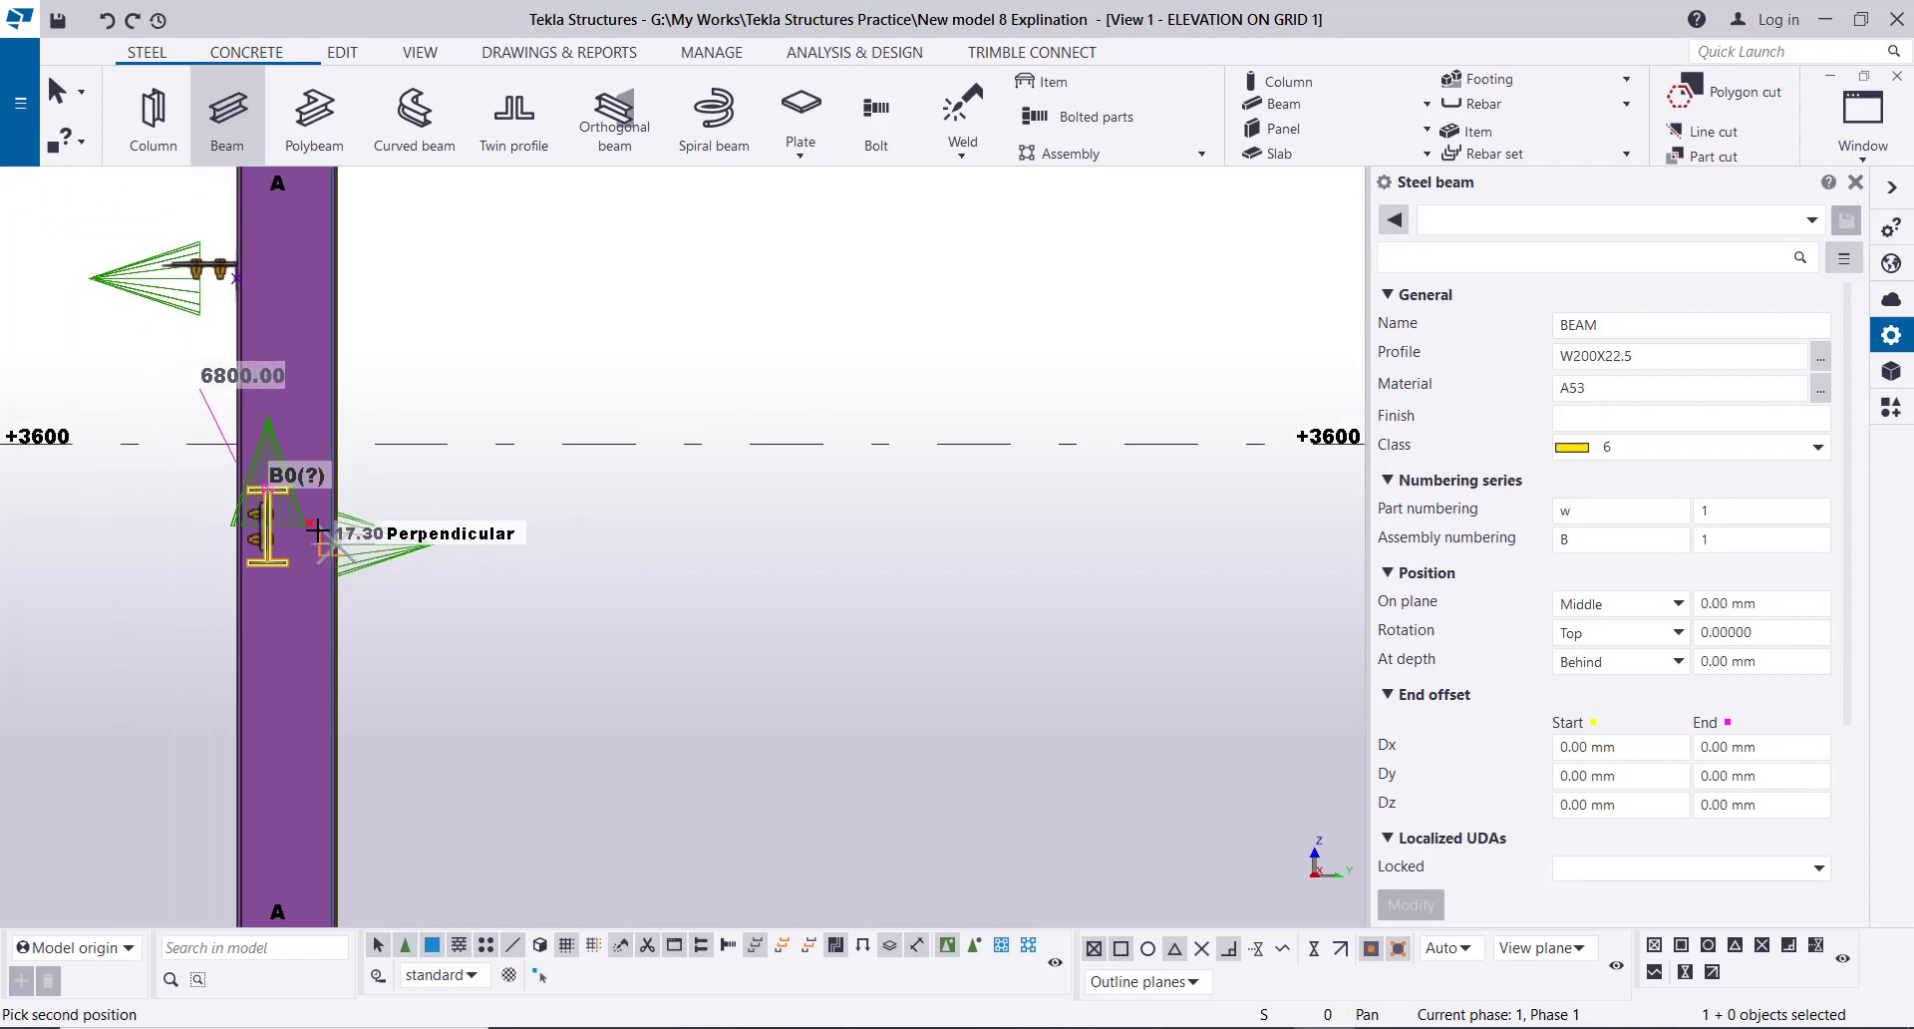
{"action": "scroll", "coordinate": [867, 528], "scroll_direction": "up", "scroll_amount": 3}
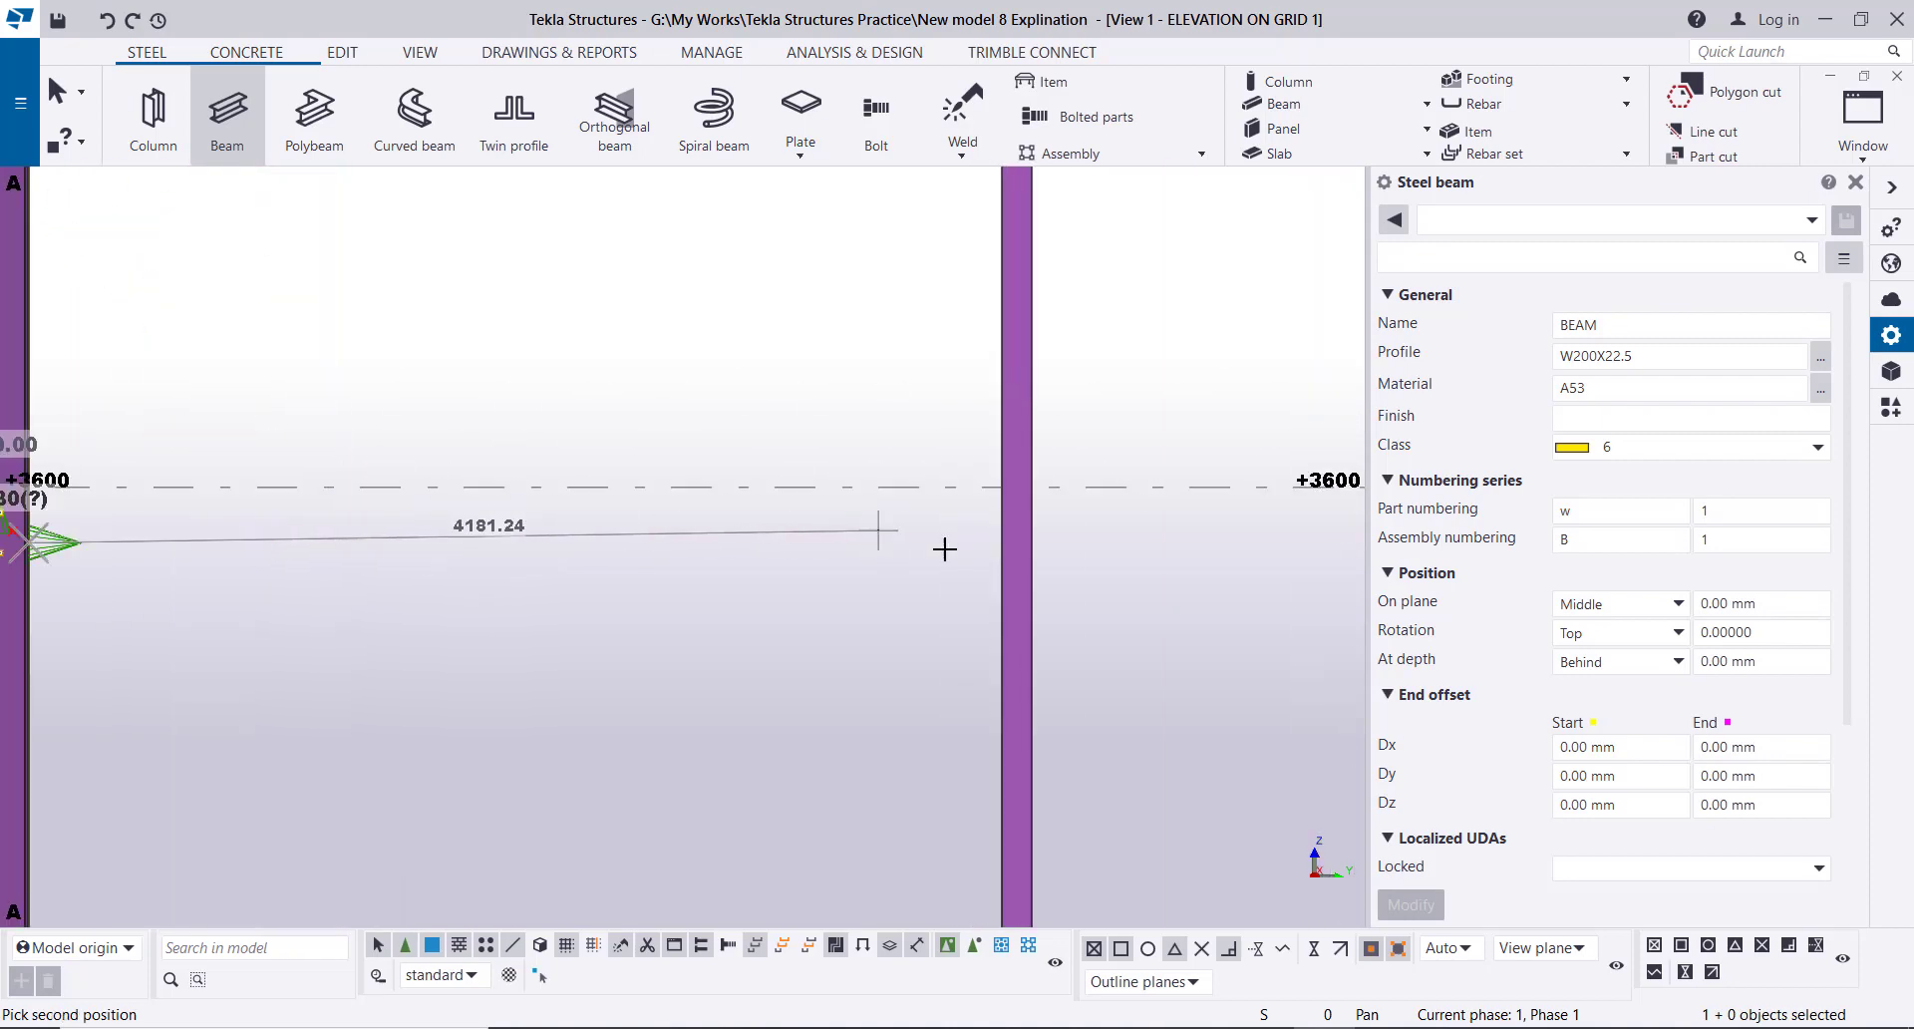
{"action": "left_click", "coordinate": [1001, 547]}
{"action": "scroll", "coordinate": [995, 550], "scroll_direction": "down", "scroll_amount": 3}
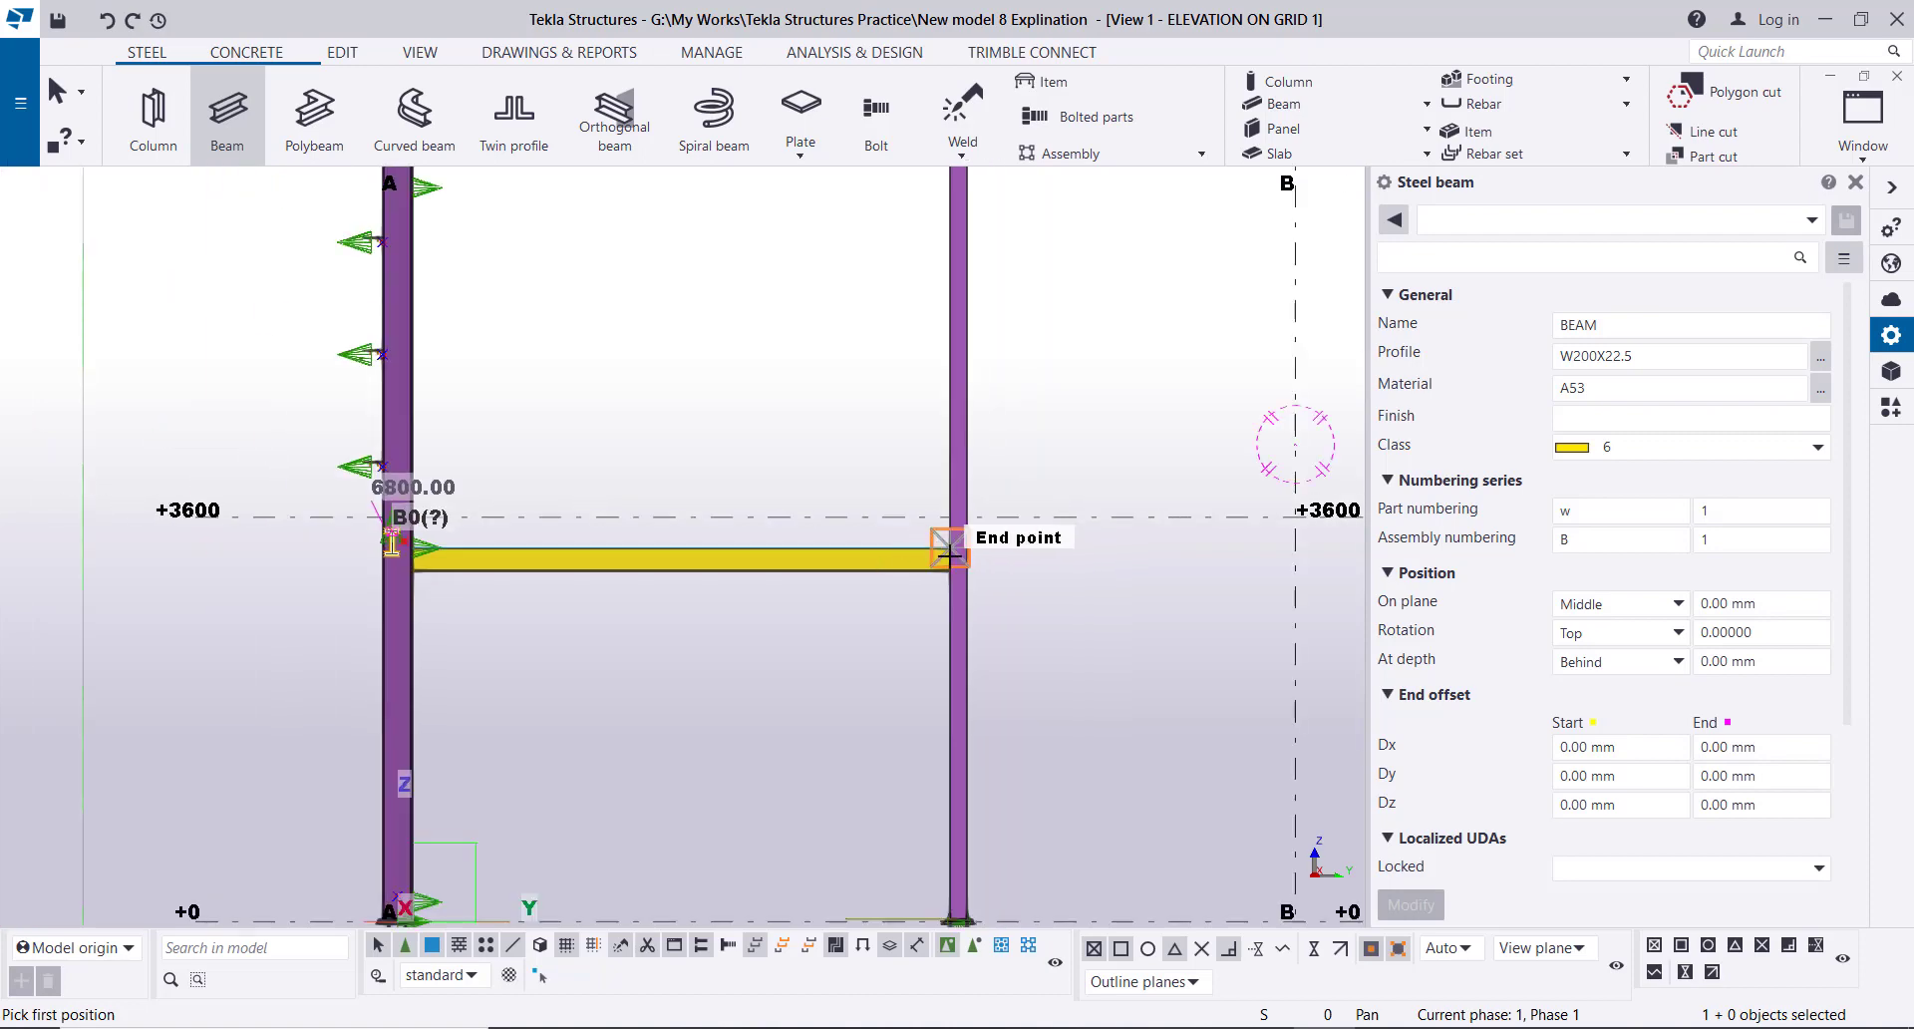
- Model a W200X22.5 beam between the two intermediate columns, level with the beam from the grid A column
{"action": "scroll", "coordinate": [992, 554], "scroll_direction": "up", "scroll_amount": 4}
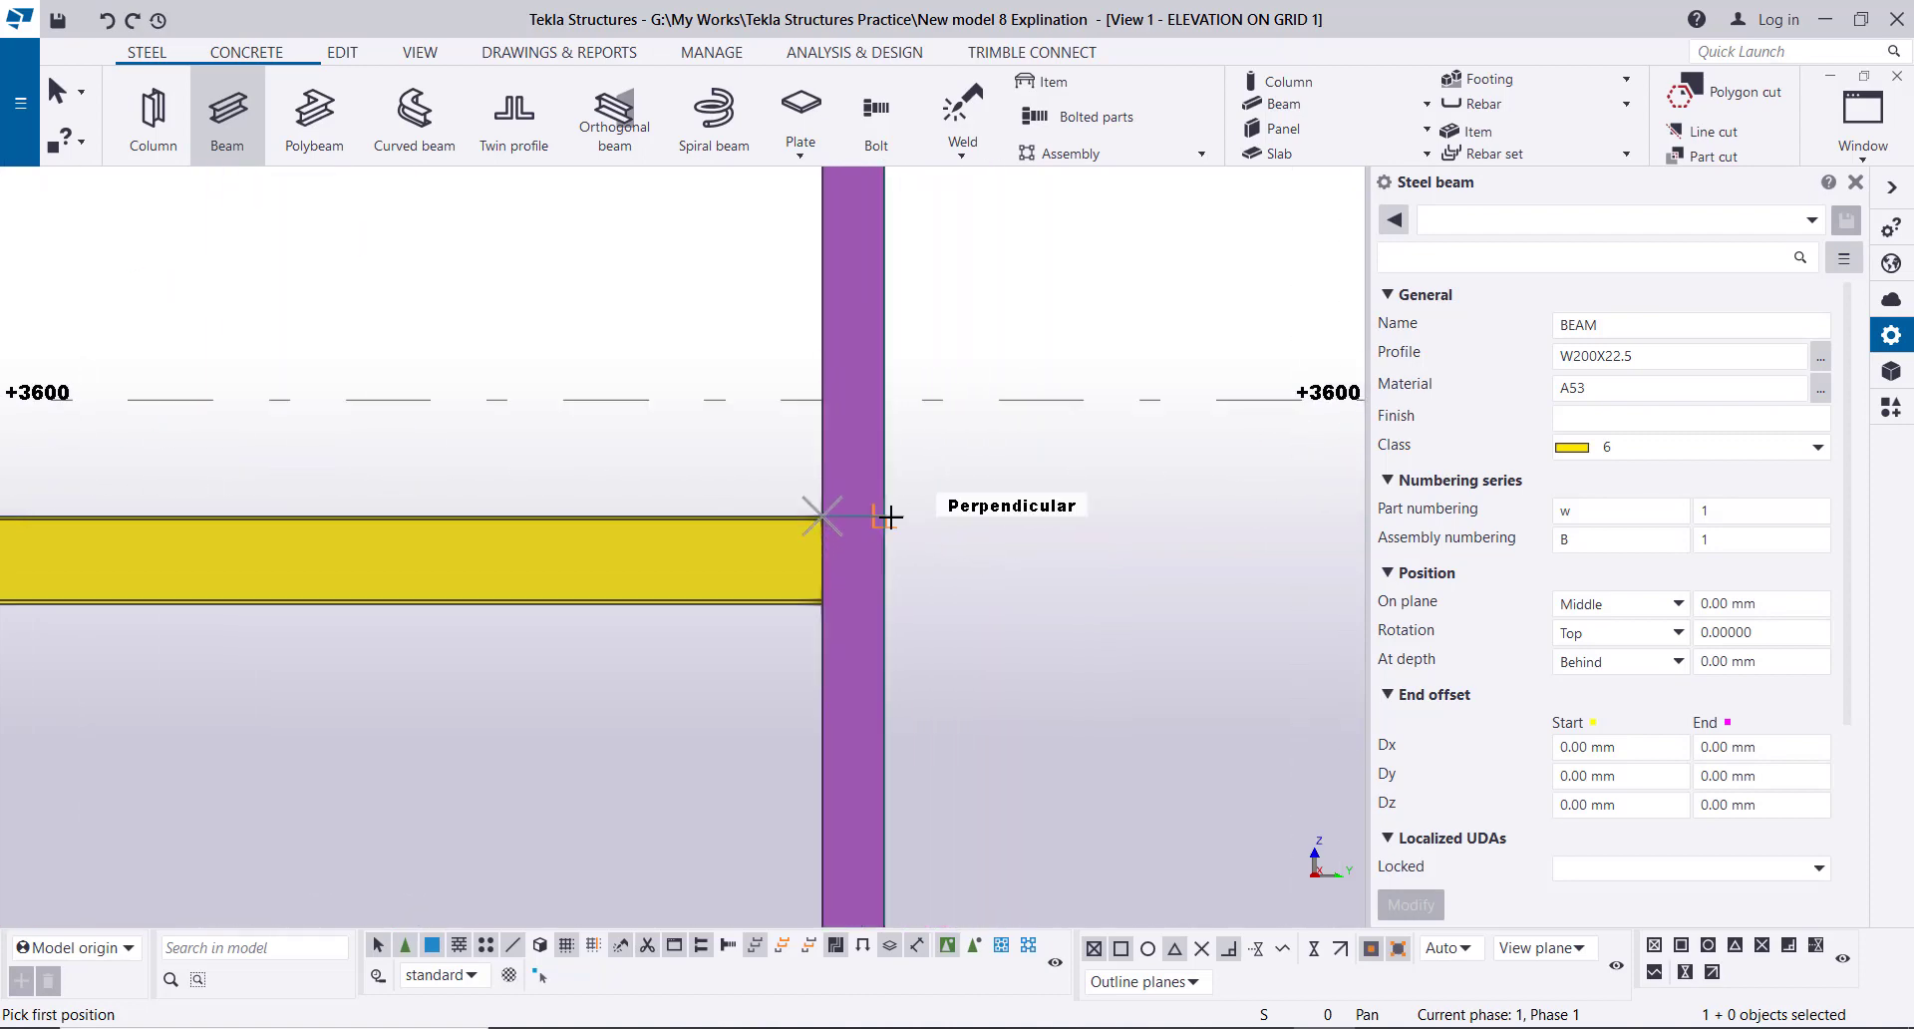
{"action": "left_click", "coordinate": [890, 517]}
{"action": "scroll", "coordinate": [877, 516], "scroll_direction": "down", "scroll_amount": 4}
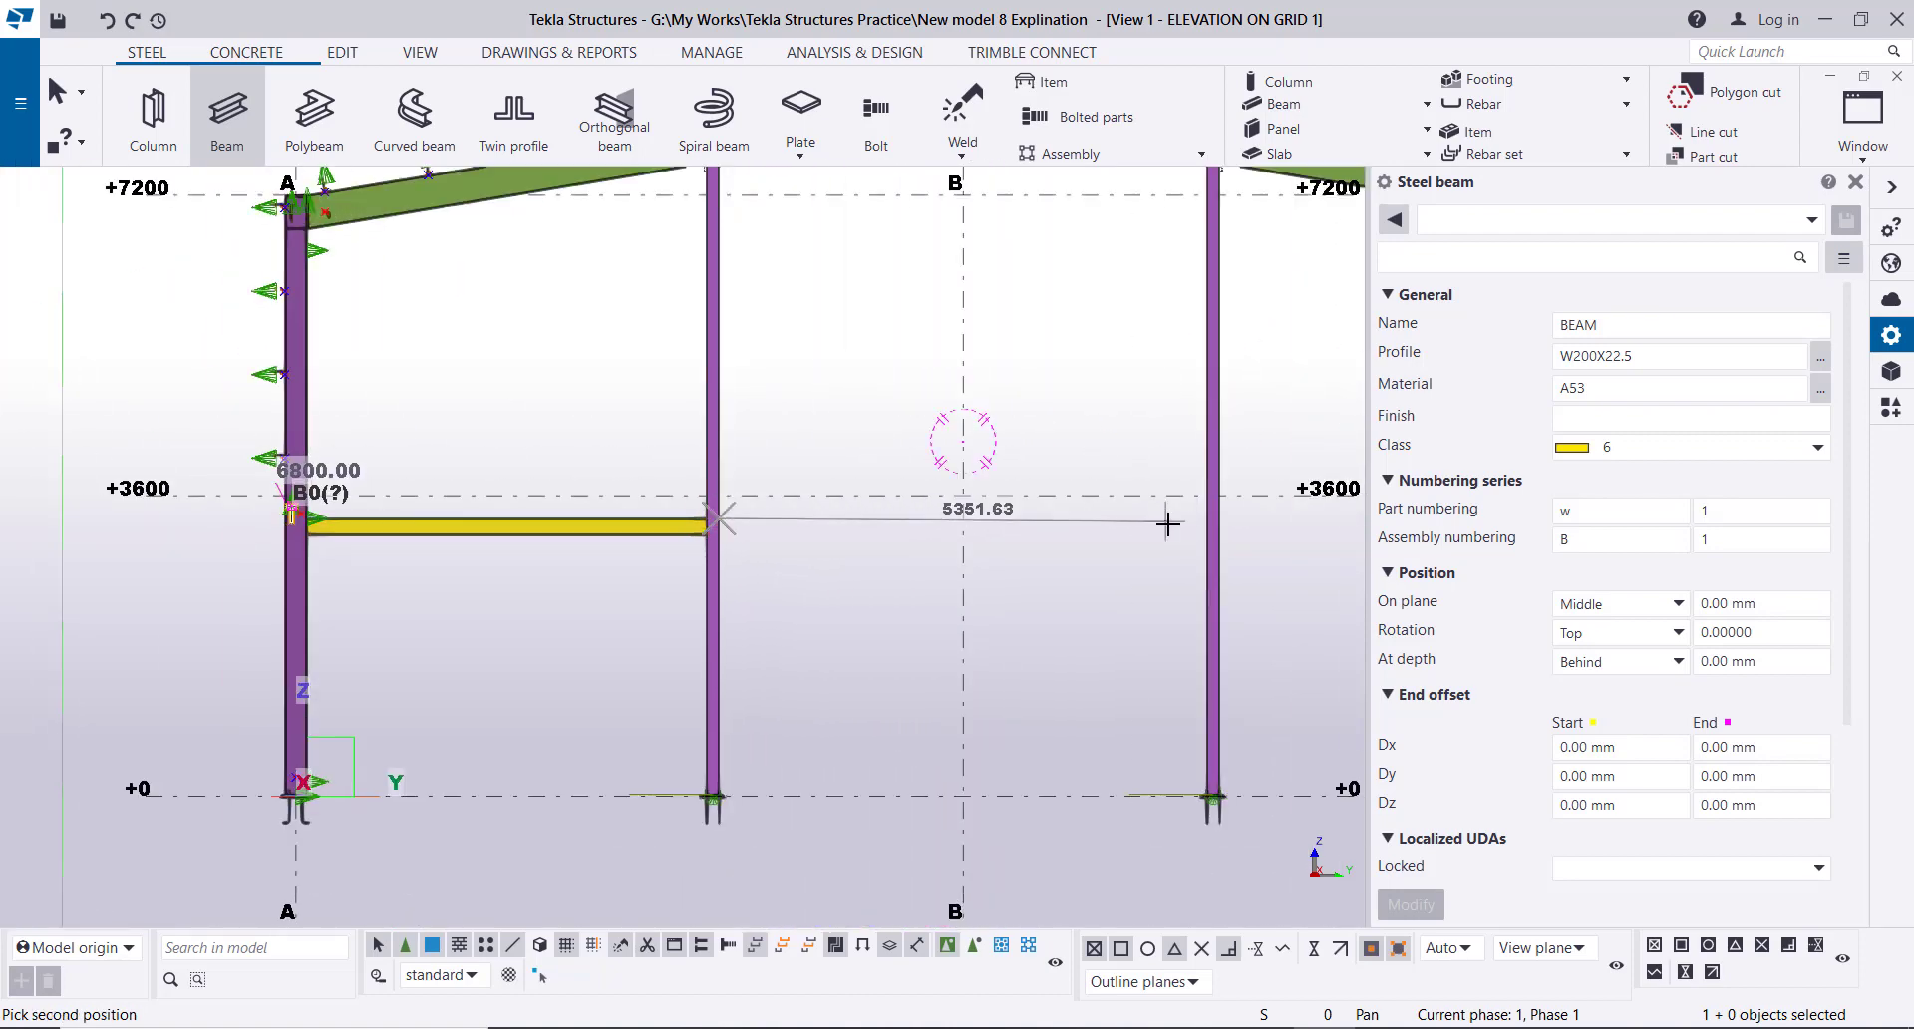
{"action": "left_click", "coordinate": [1211, 520]}
{"action": "scroll", "coordinate": [1156, 536], "scroll_direction": "down", "scroll_amount": 4}
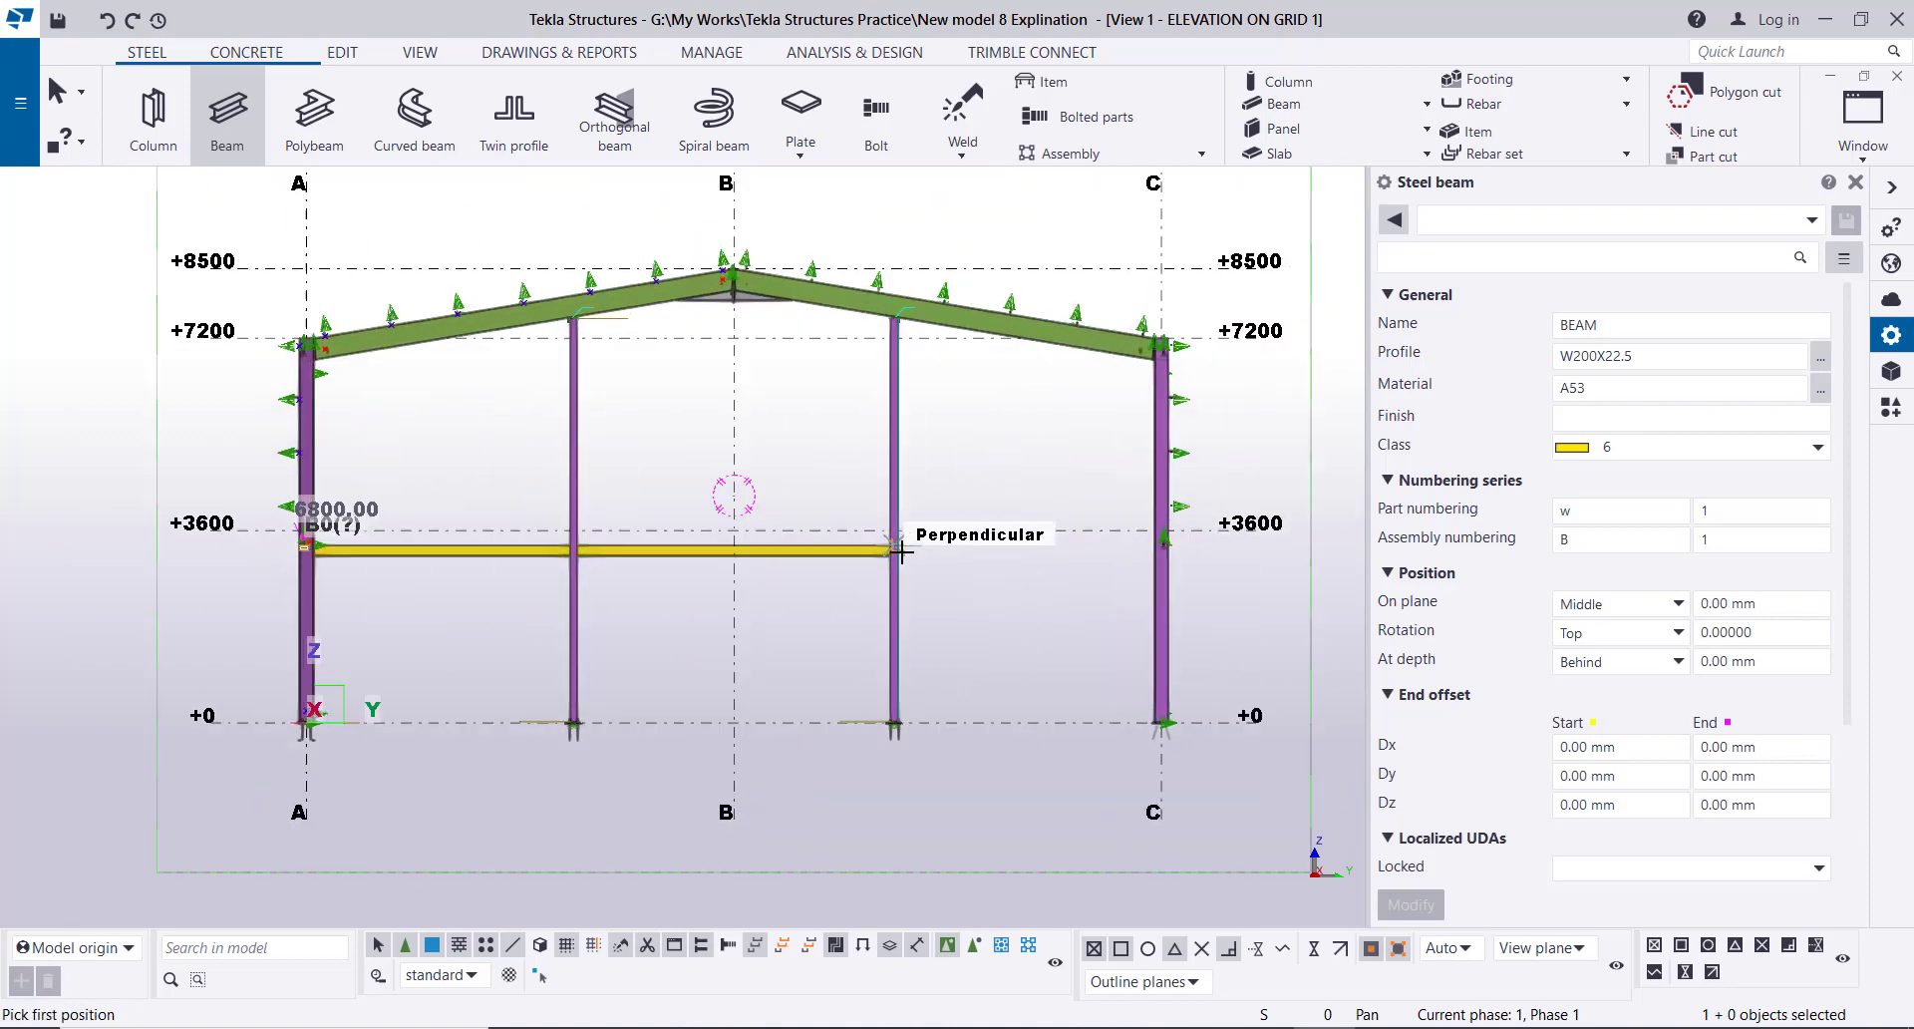
- Model a W200X22.5 beam from the second intermediate column to the grid C column at the same level, and end the command
{"action": "scroll", "coordinate": [1154, 543], "scroll_direction": "up", "scroll_amount": 8}
{"action": "left_click", "coordinate": [884, 510]}
{"action": "scroll", "coordinate": [883, 510], "scroll_direction": "down", "scroll_amount": 4}
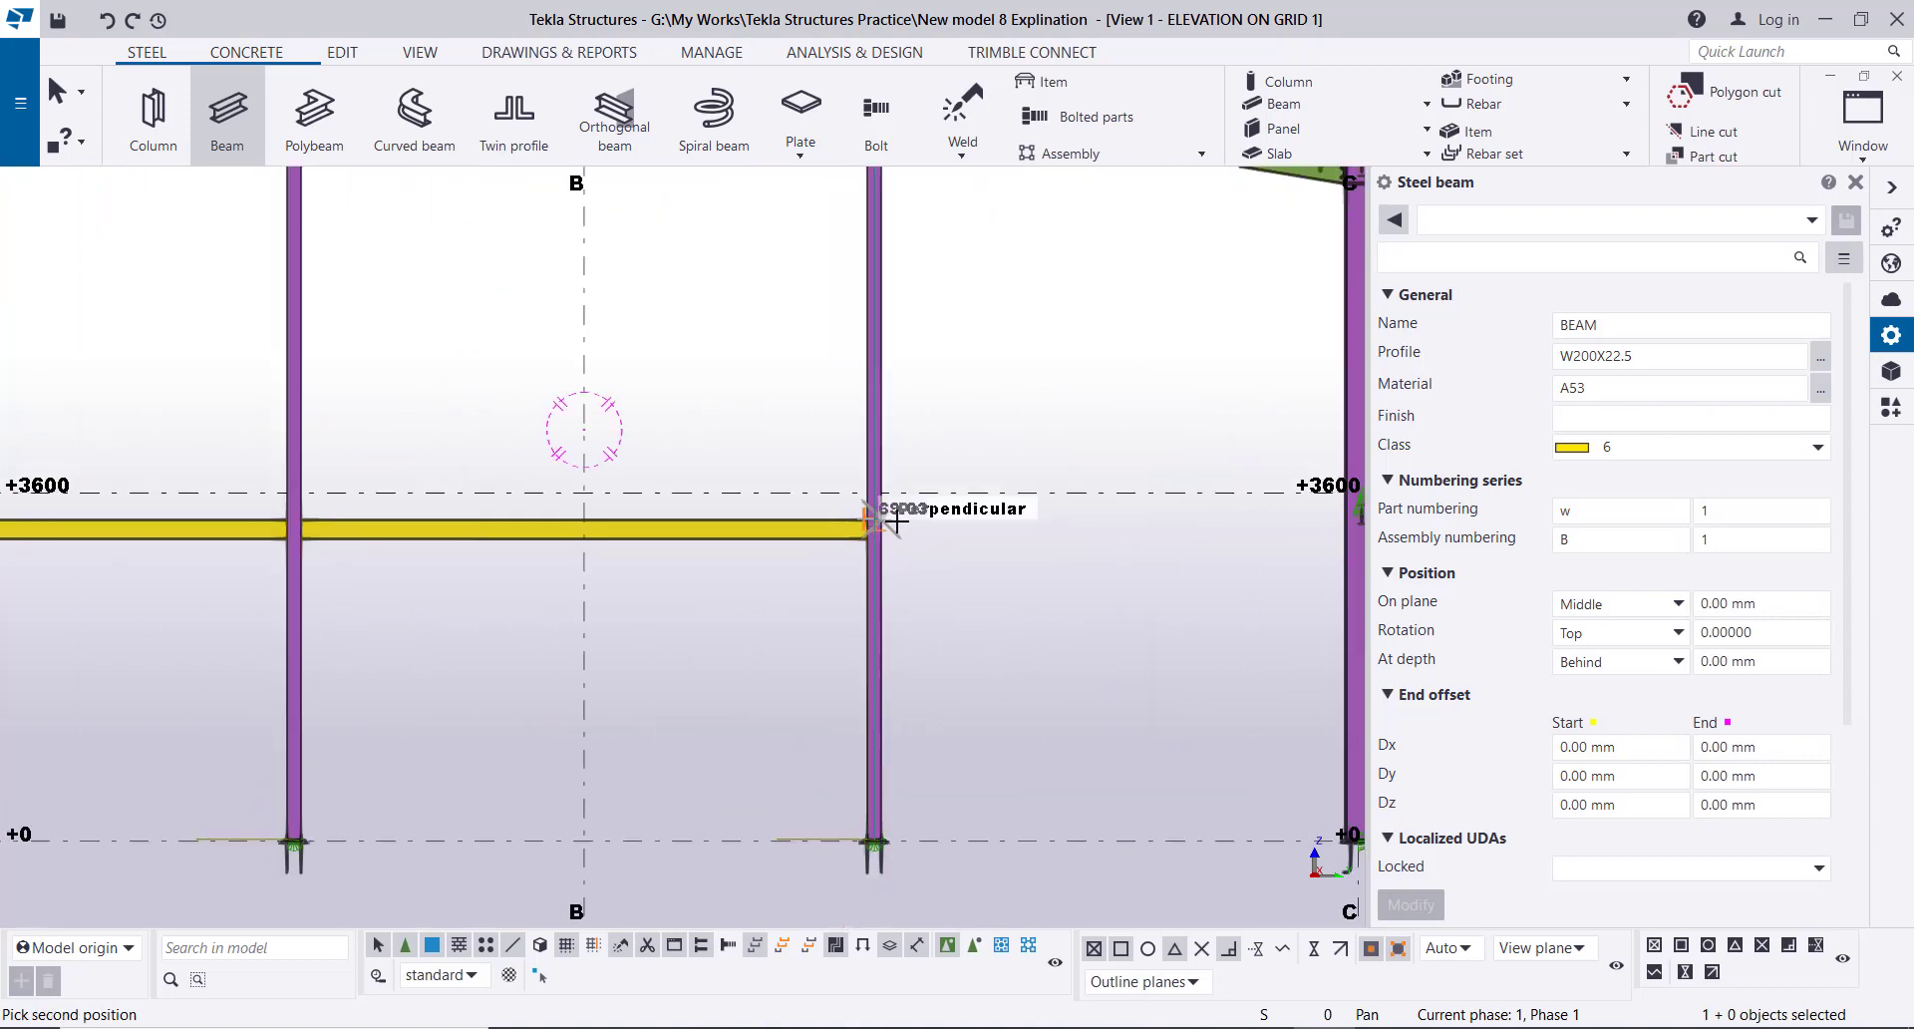
{"action": "scroll", "coordinate": [957, 529], "scroll_direction": "up", "scroll_amount": 6}
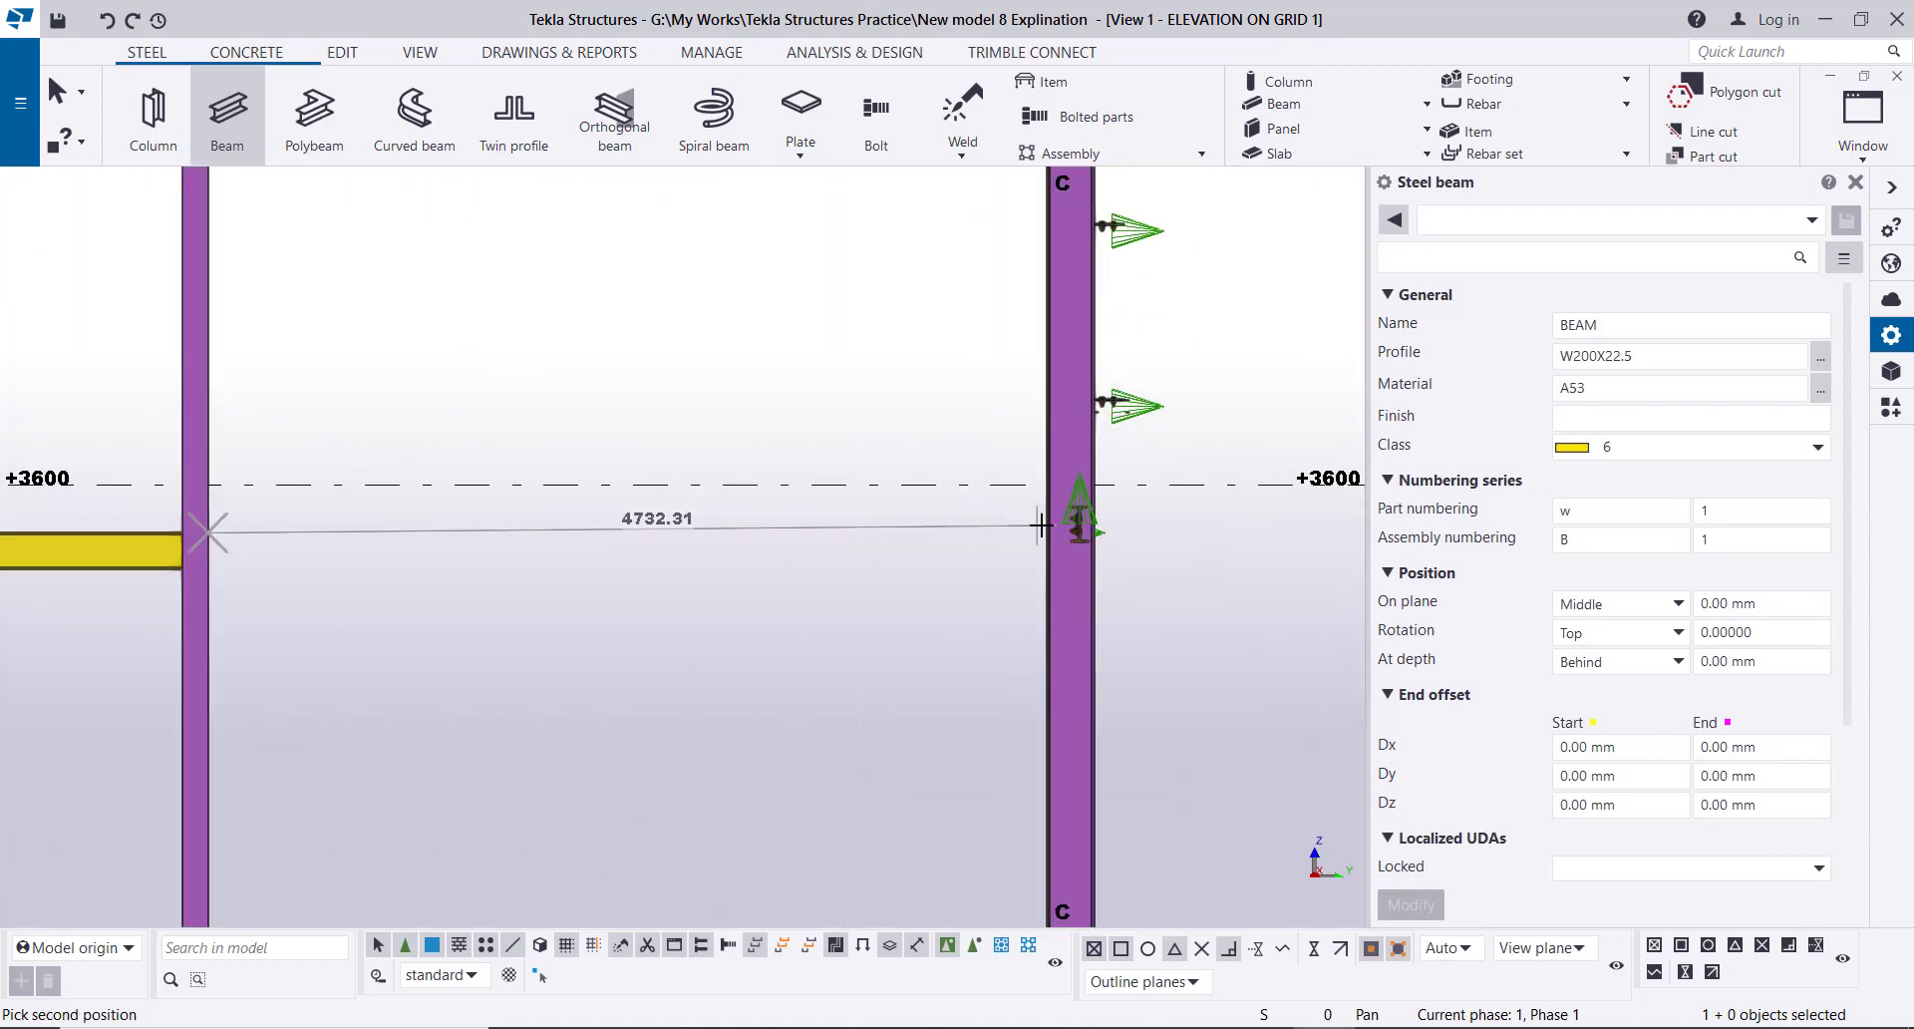
{"action": "left_click", "coordinate": [1045, 530]}
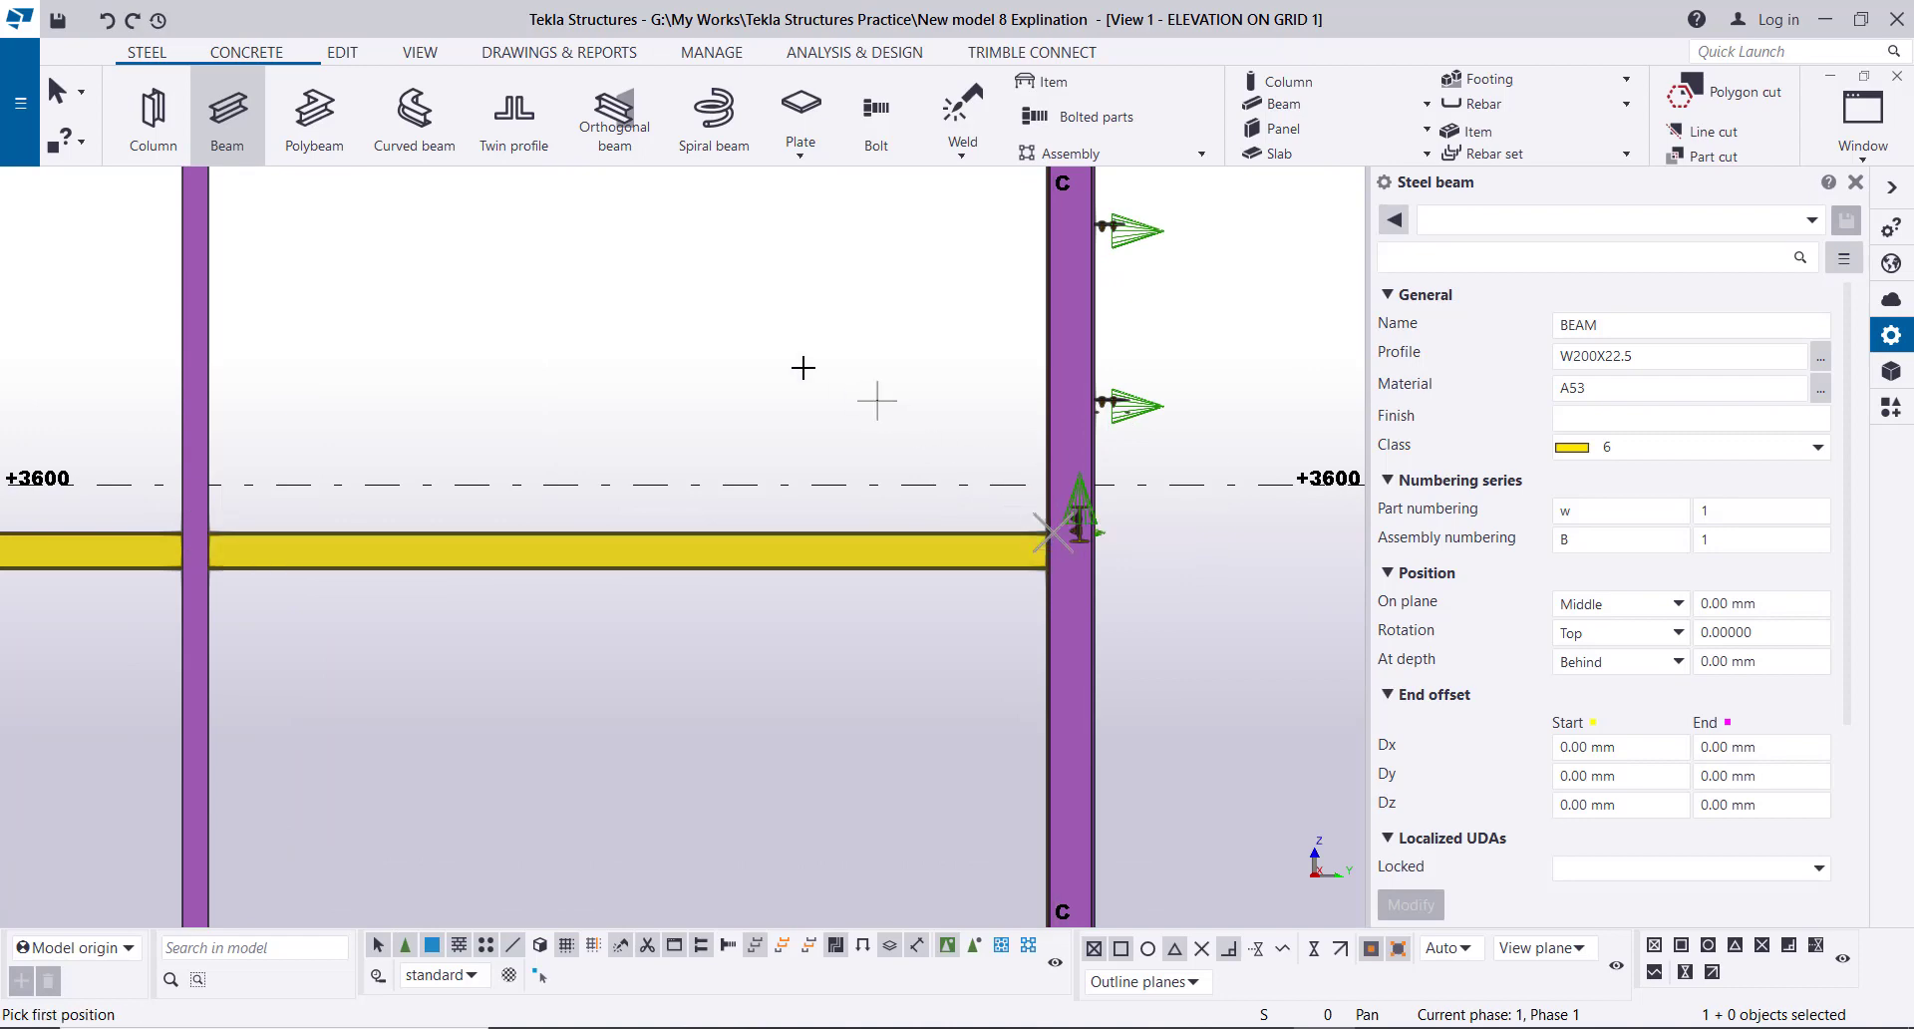
{"action": "right_click", "coordinate": [700, 286]}
{"action": "left_click", "coordinate": [764, 300]}
{"action": "scroll", "coordinate": [888, 515], "scroll_direction": "down", "scroll_amount": 8}
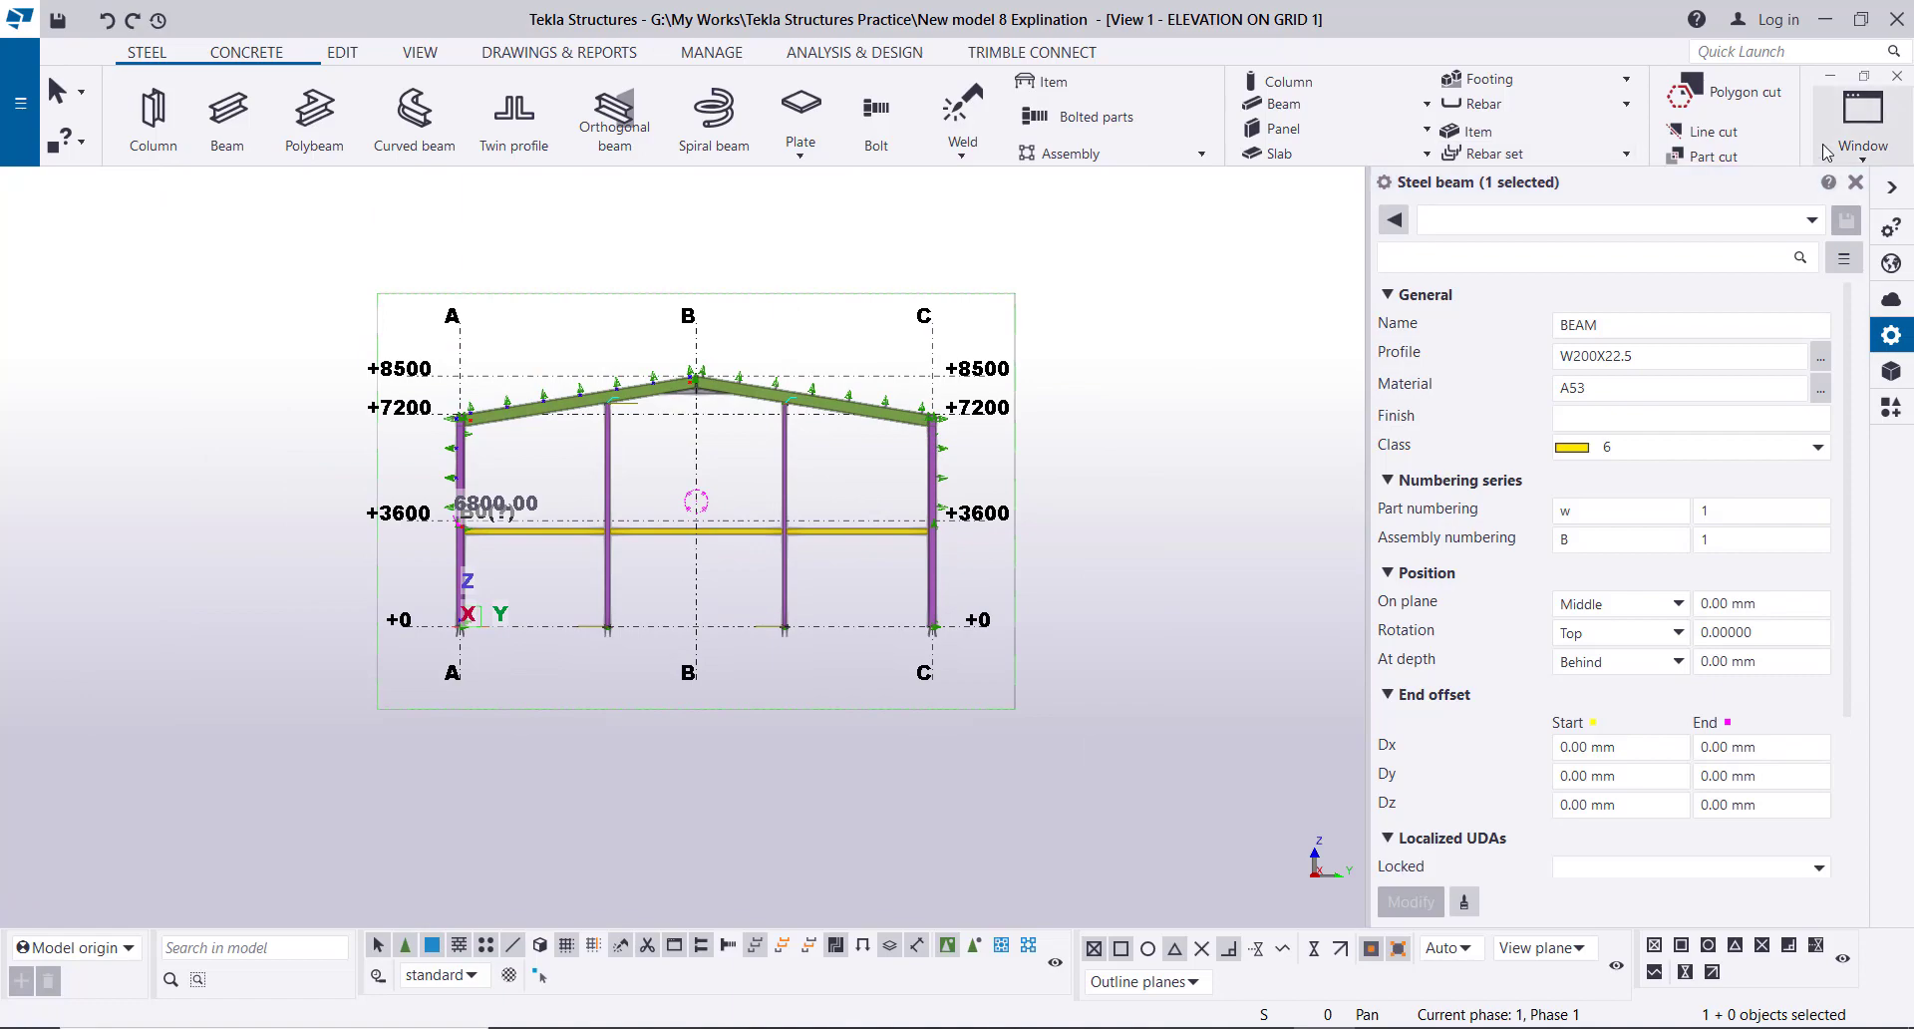
- Switch to the 3d view and examine the new end-wall beams along grid 1
{"action": "left_click", "coordinate": [1862, 118]}
{"action": "left_click", "coordinate": [1814, 329]}
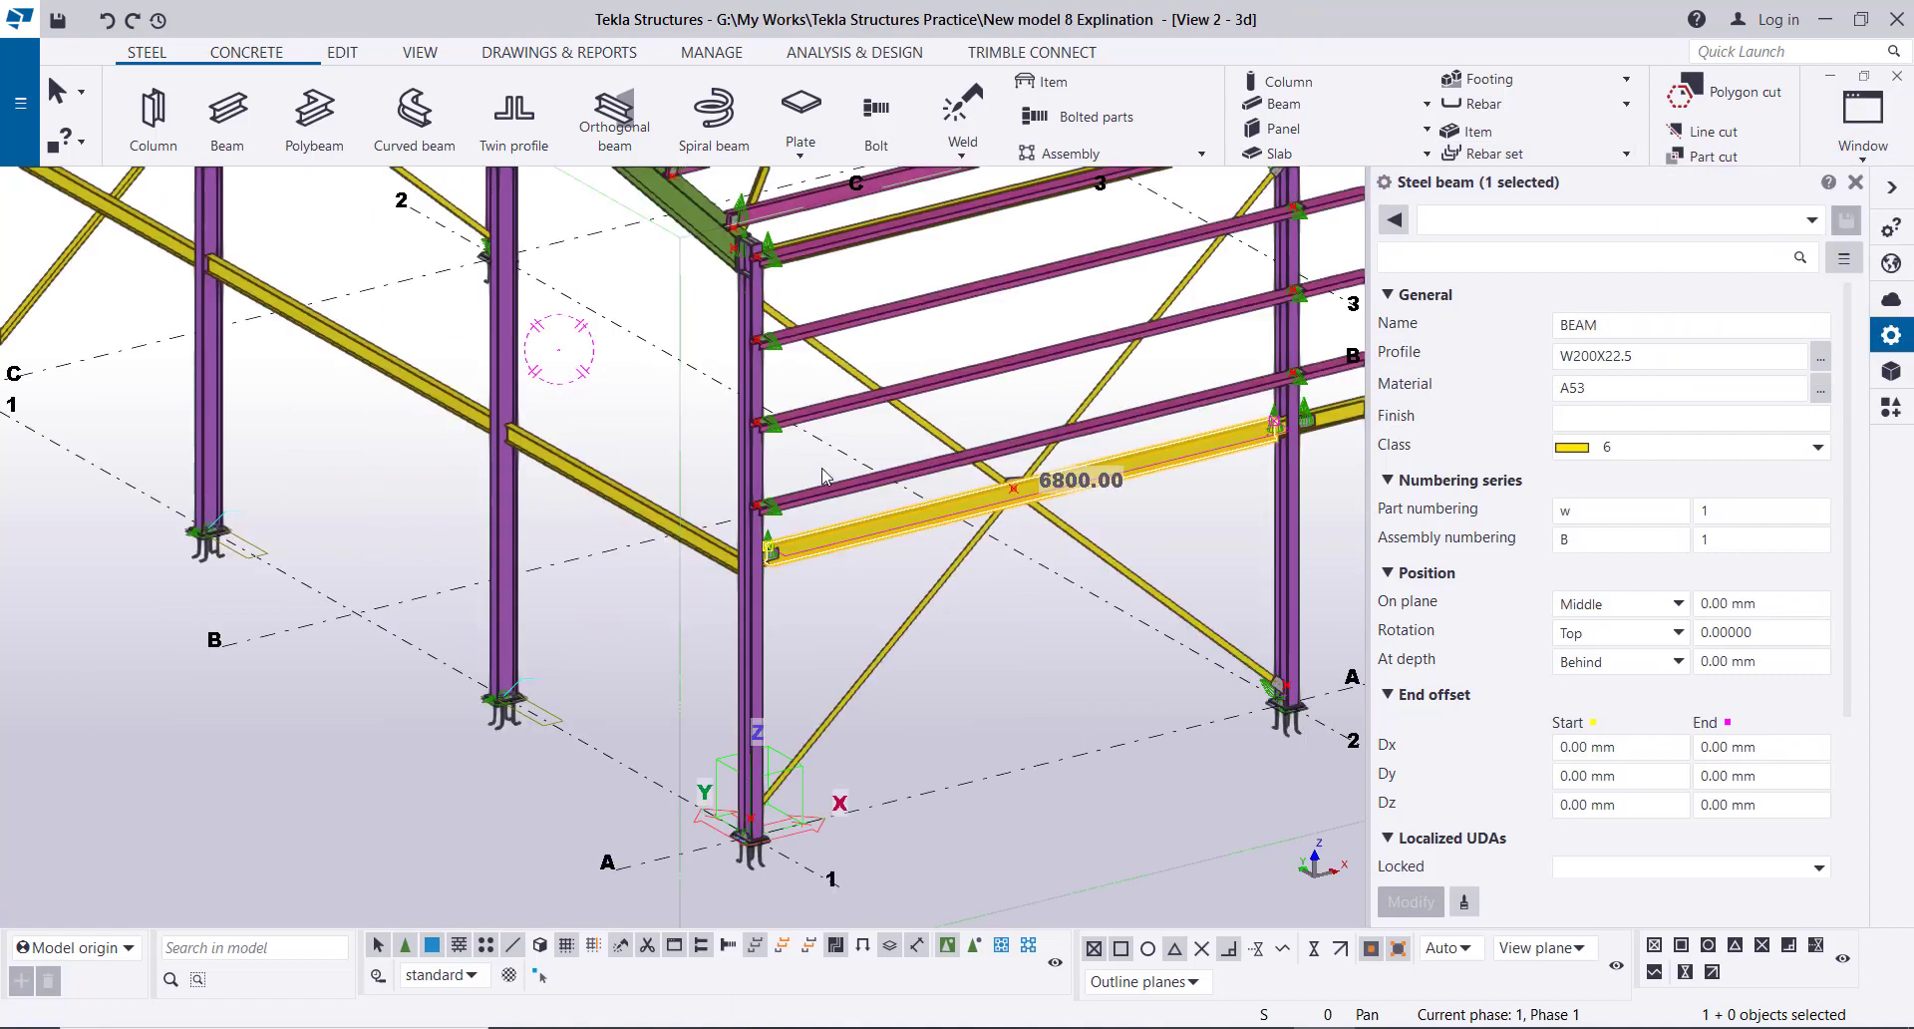
{"action": "scroll", "coordinate": [725, 509], "scroll_direction": "down", "scroll_amount": 5}
{"action": "scroll", "coordinate": [630, 500], "scroll_direction": "up", "scroll_amount": 8}
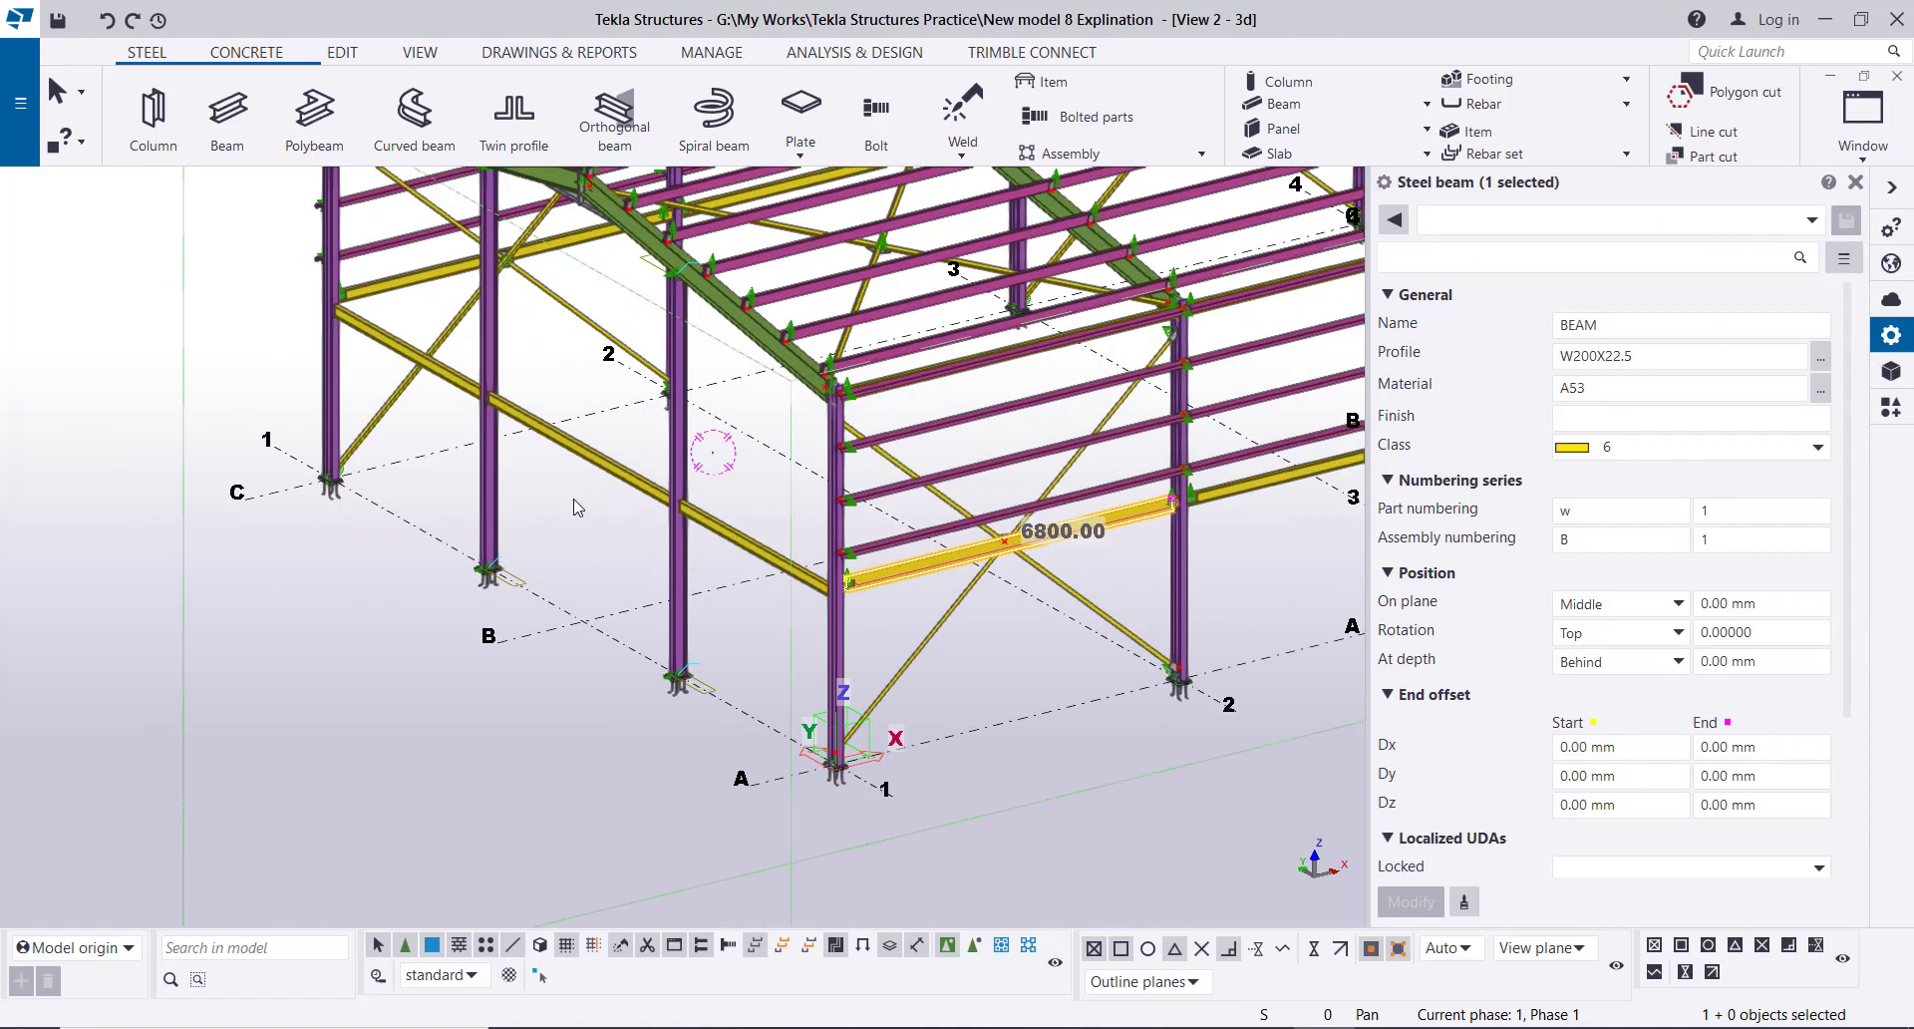
- Connect the end-wall beam to the grid A column on grid 1 with an End plate (144) connection, and end the command
{"action": "scroll", "coordinate": [630, 499], "scroll_direction": "down", "scroll_amount": 2}
{"action": "scroll", "coordinate": [604, 502], "scroll_direction": "down", "scroll_amount": 2}
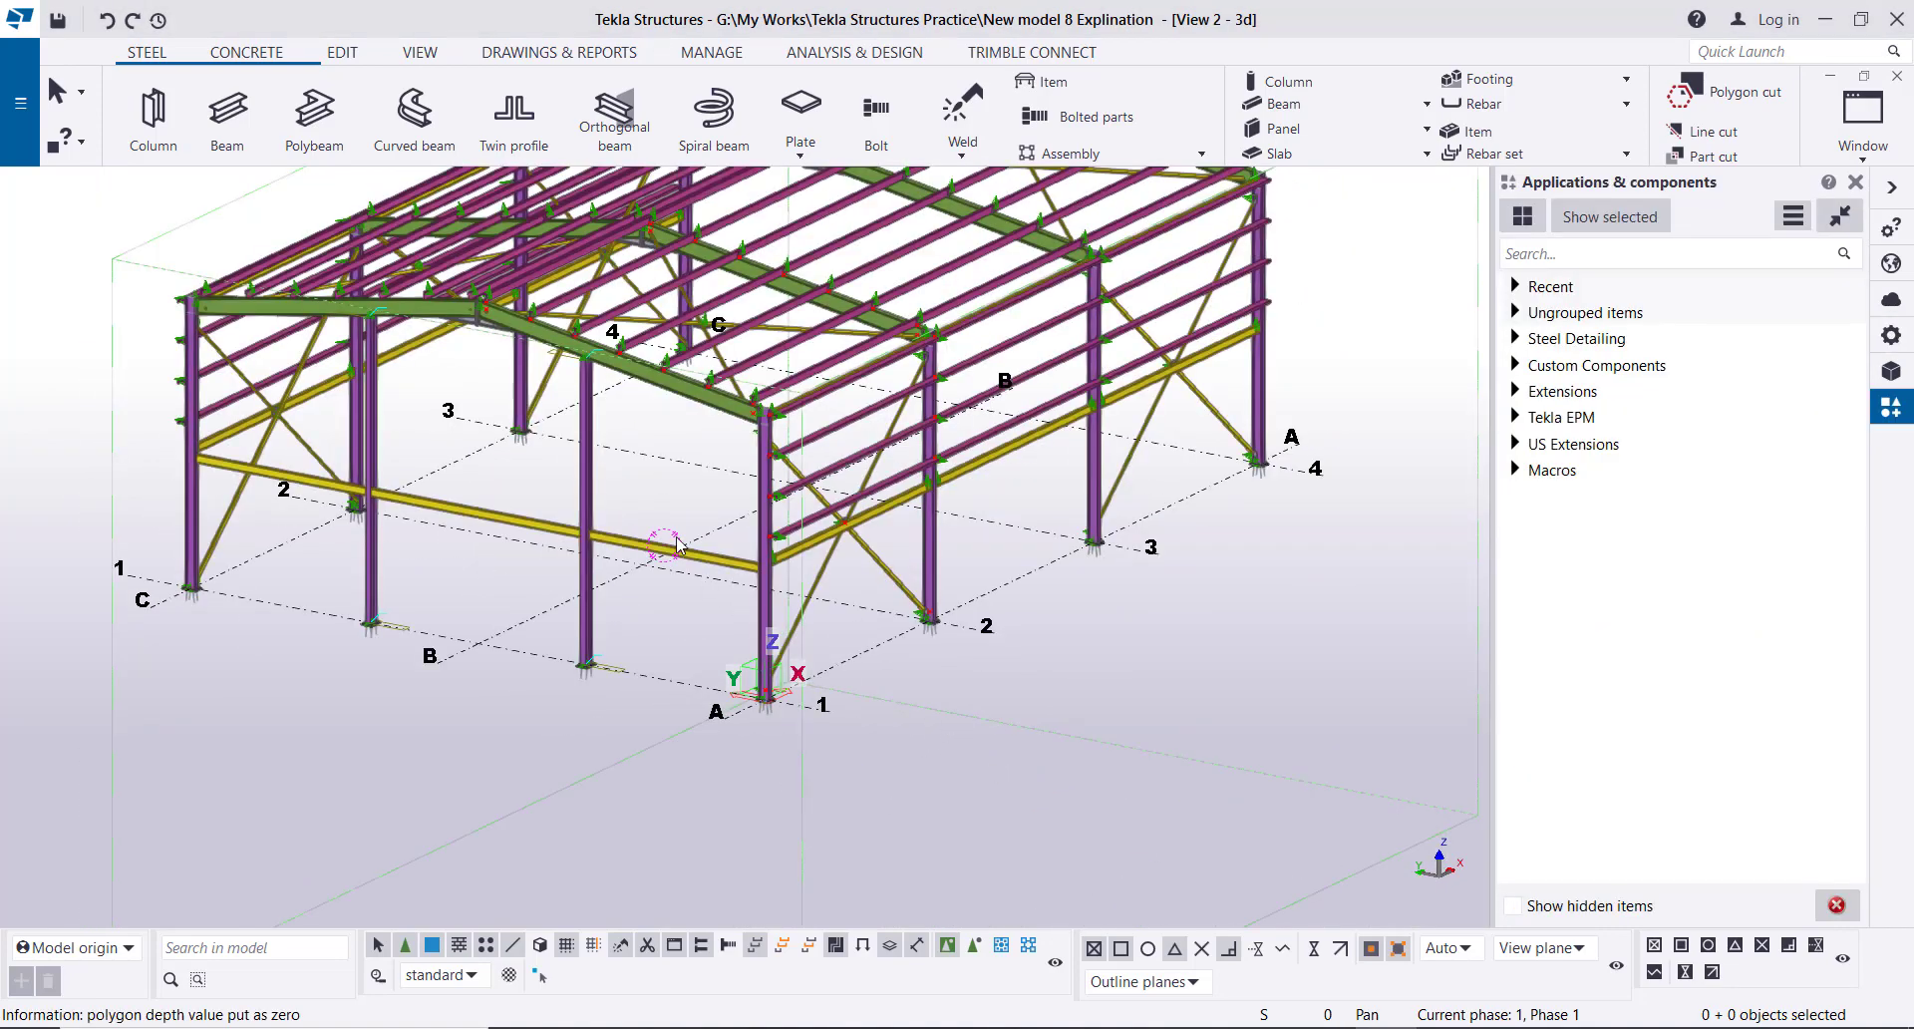
{"action": "scroll", "coordinate": [683, 555], "scroll_direction": "up", "scroll_amount": 2}
{"action": "scroll", "coordinate": [613, 582], "scroll_direction": "up", "scroll_amount": 2}
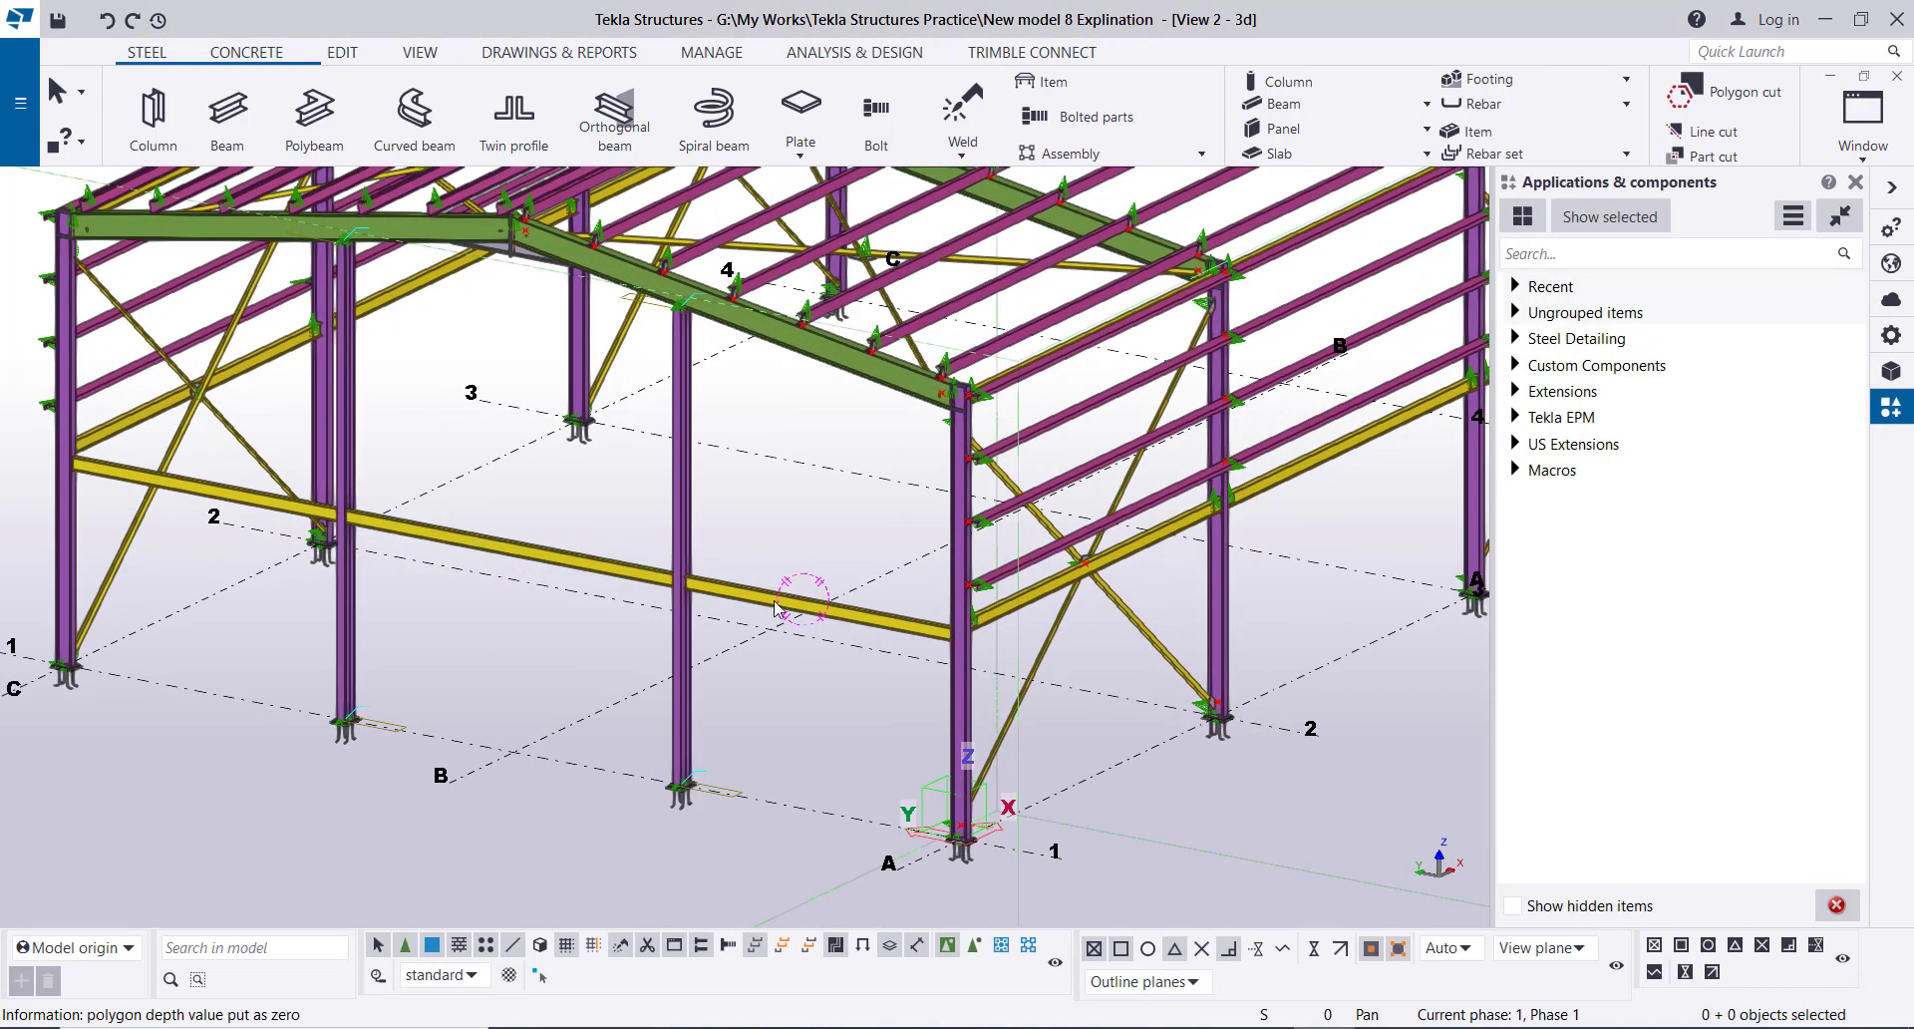
{"action": "scroll", "coordinate": [905, 609], "scroll_direction": "up", "scroll_amount": 6}
{"action": "middle_click_drag", "start_coordinate": [961, 652], "coordinate": [1135, 624], "text": "ctrl"}
{"action": "scroll", "coordinate": [1042, 626], "scroll_direction": "up", "scroll_amount": 3}
{"action": "scroll", "coordinate": [1043, 624], "scroll_direction": "up", "scroll_amount": 2}
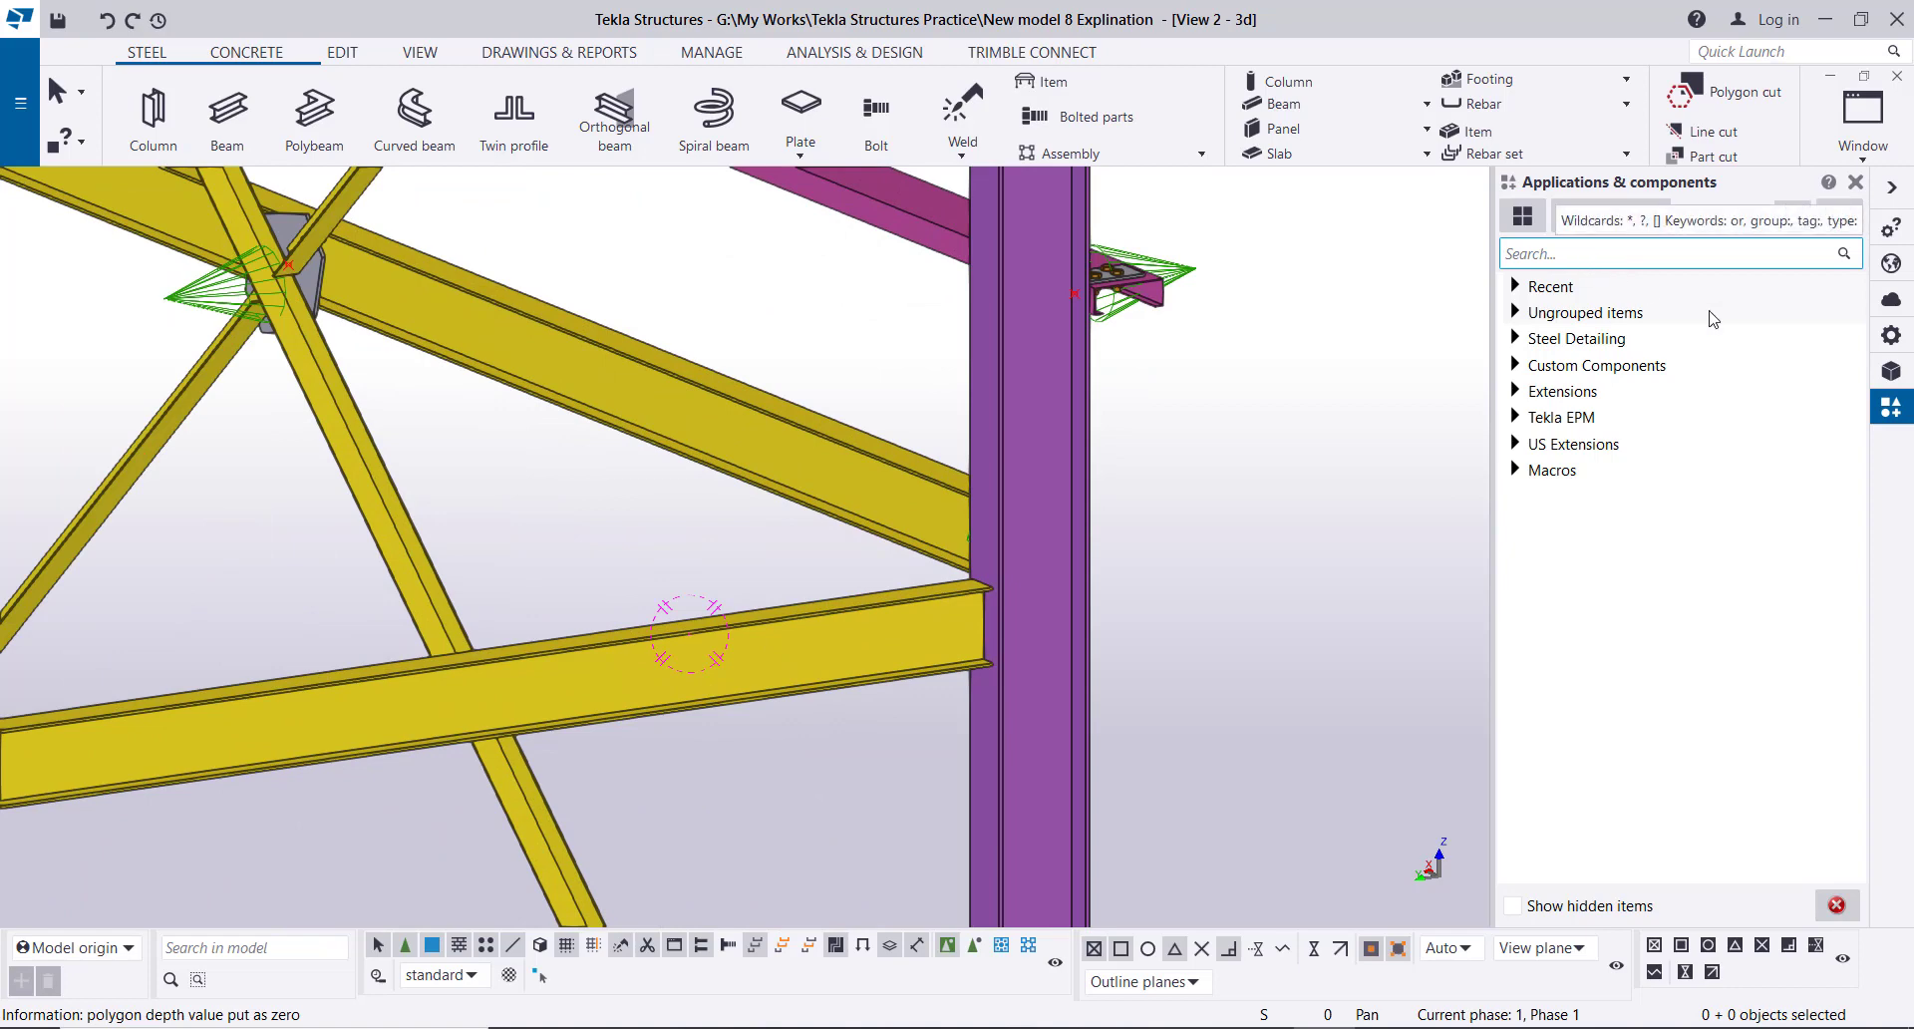
{"action": "left_click", "coordinate": [1575, 253]}
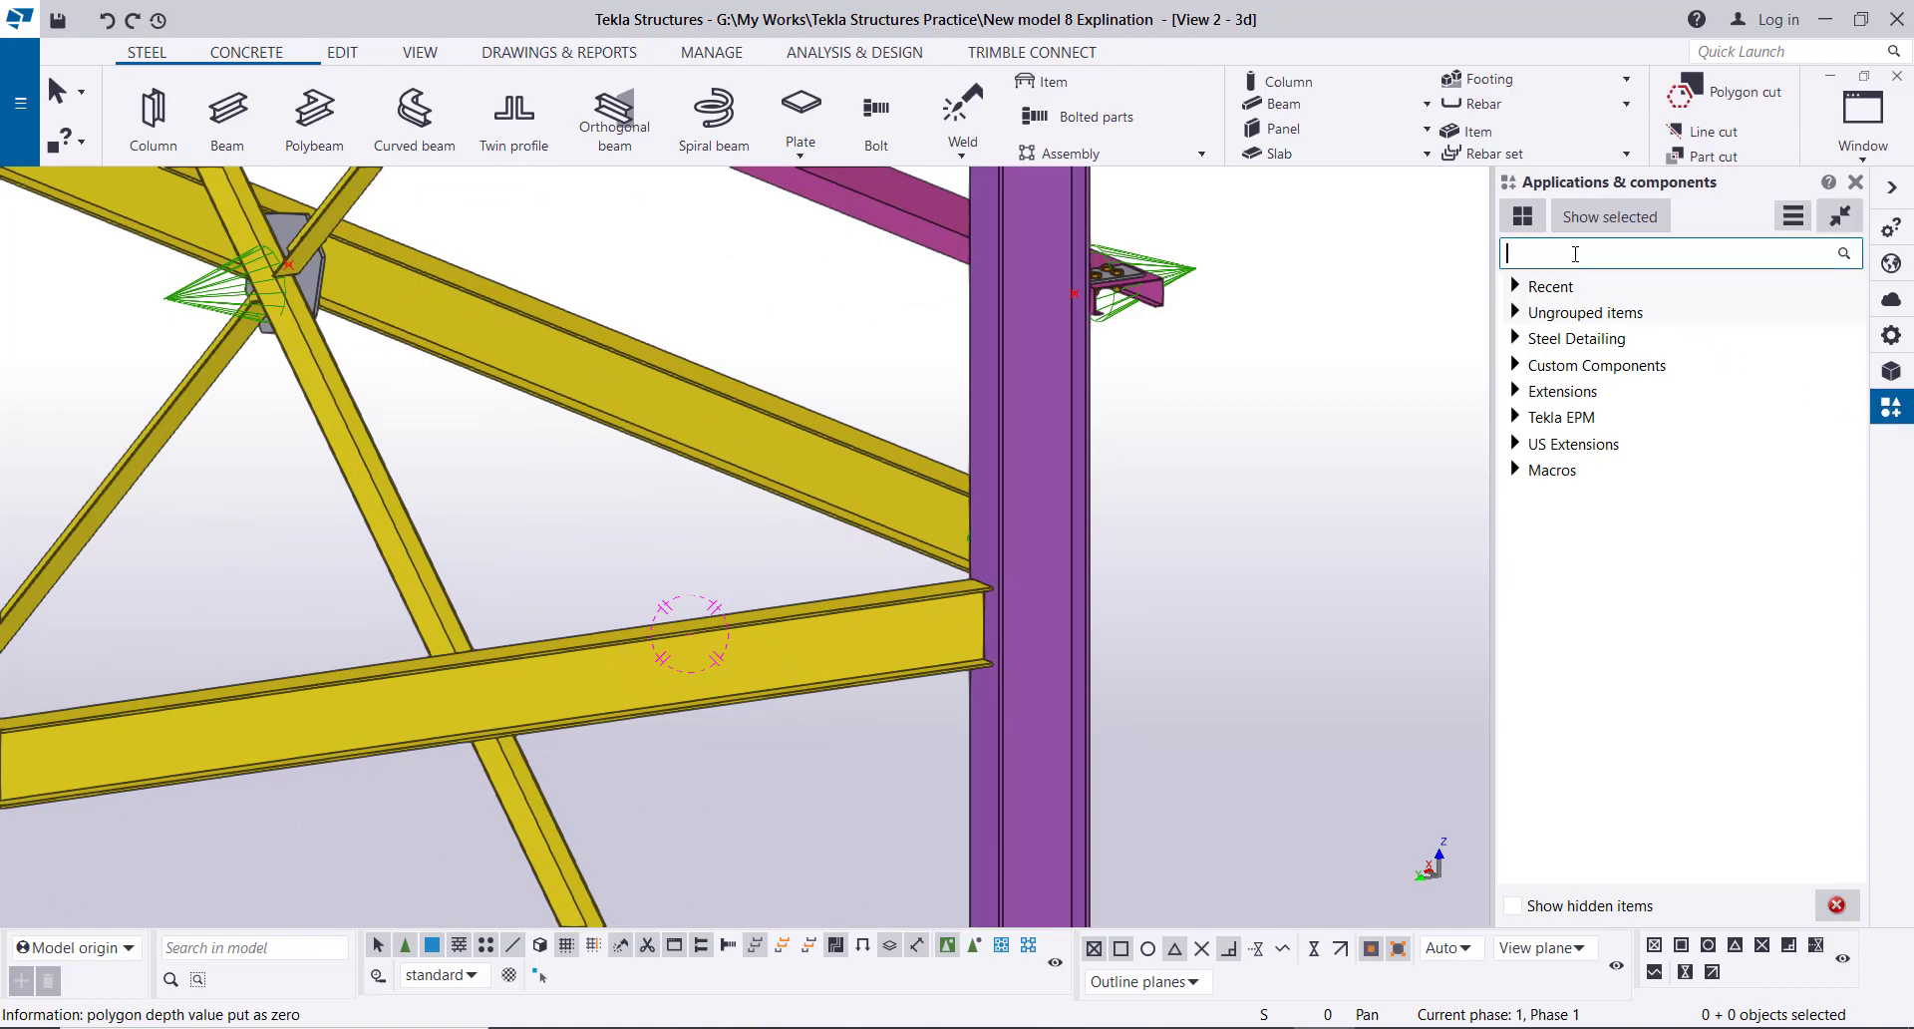
{"action": "type", "text": "144"}
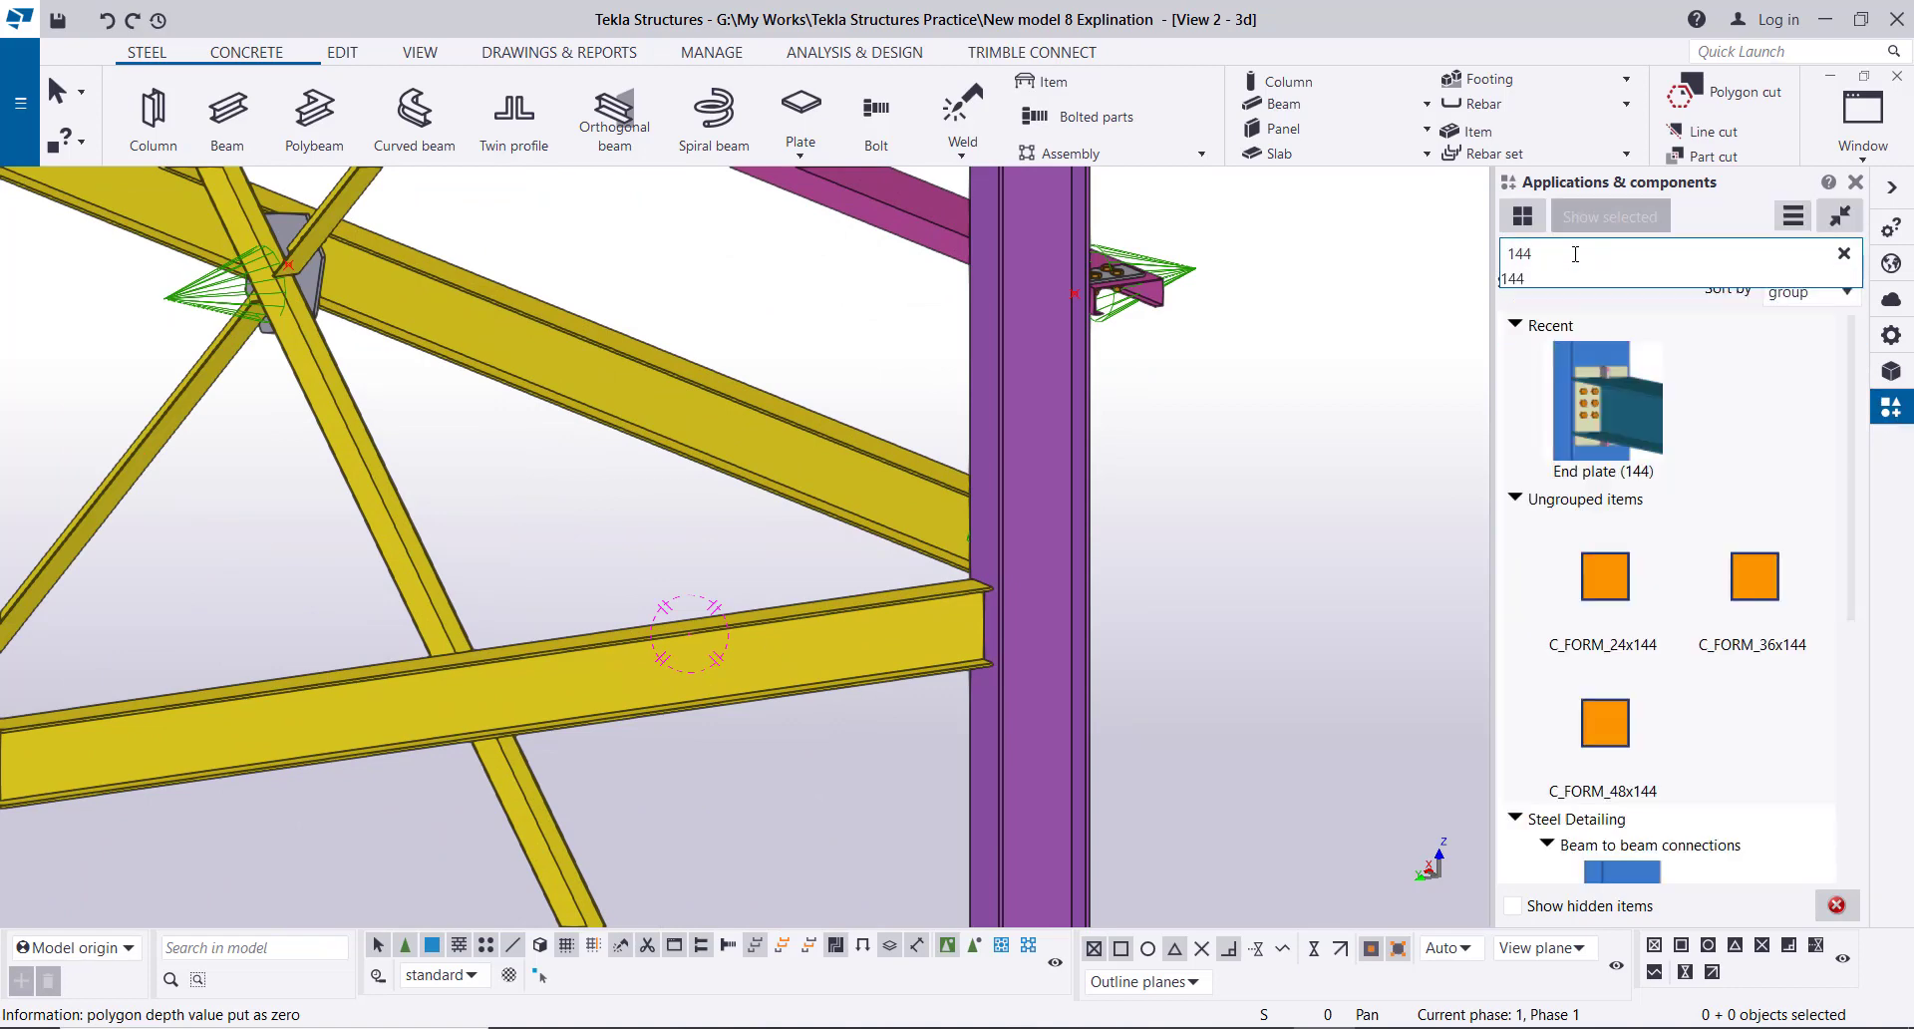
{"action": "left_click", "coordinate": [1595, 426]}
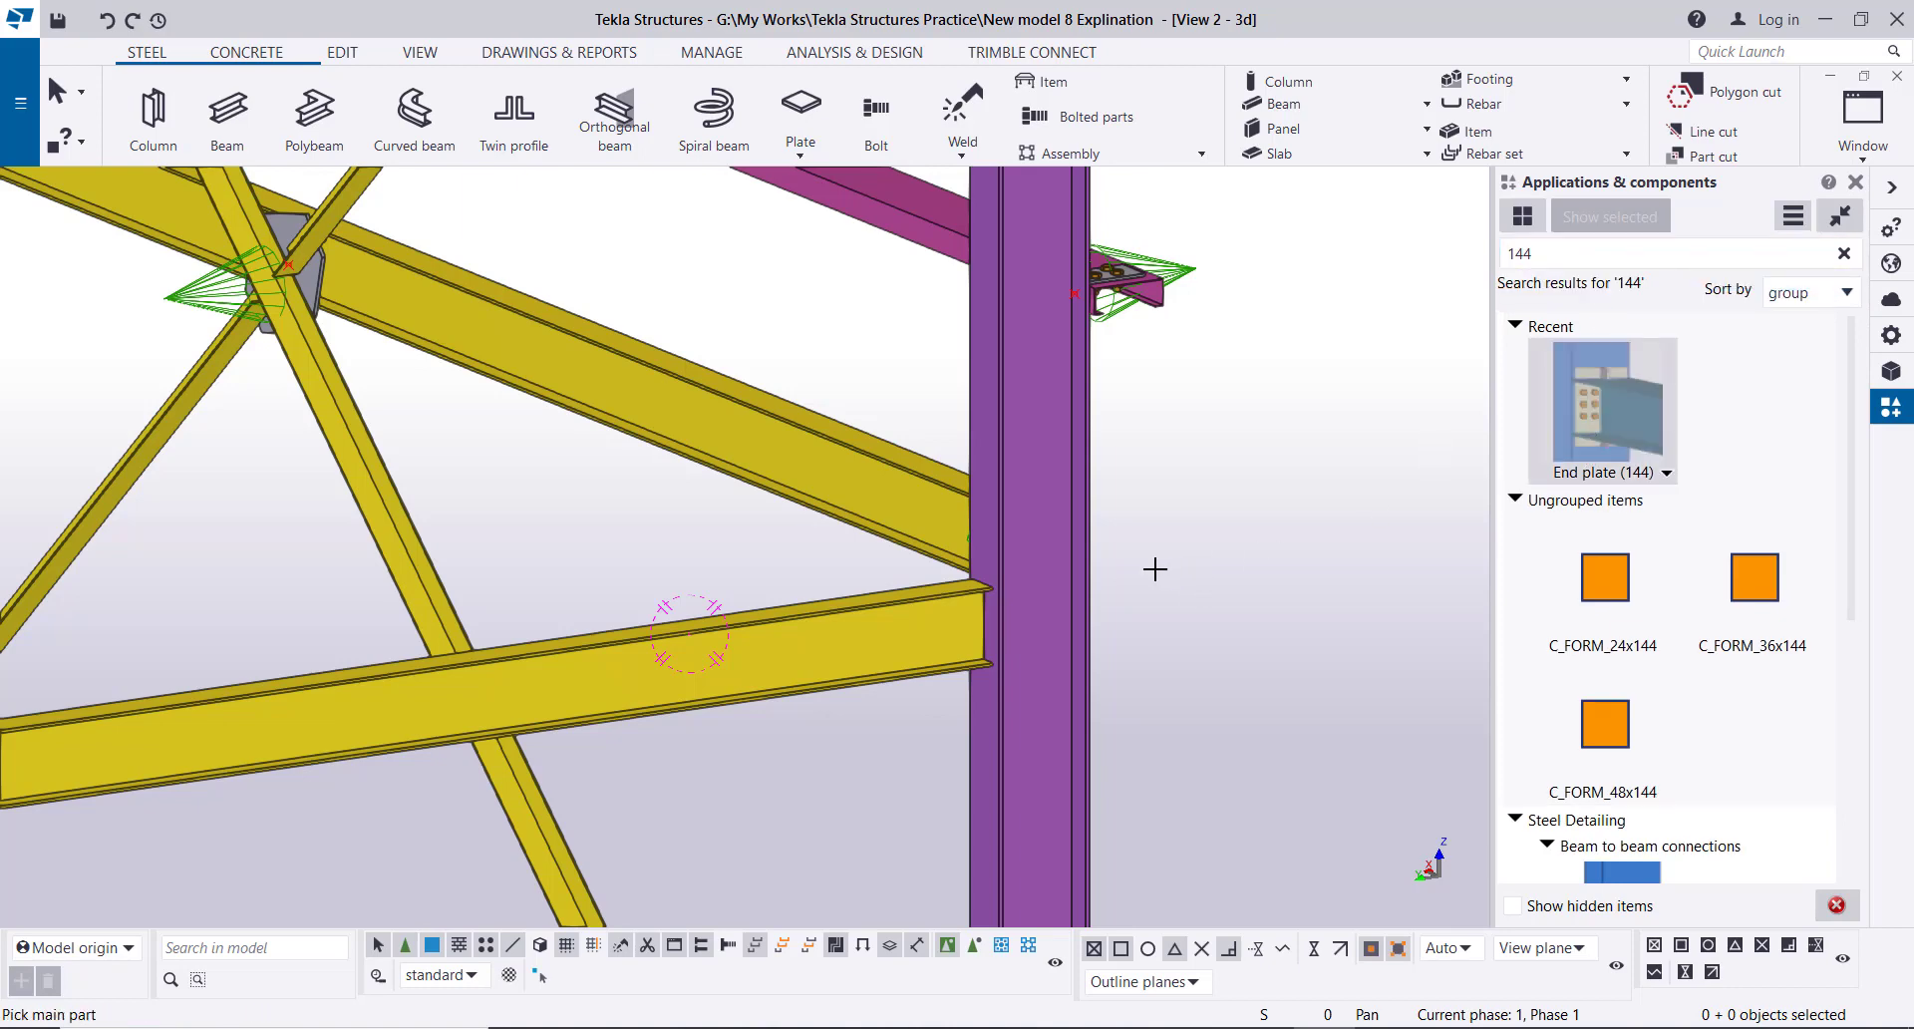
{"action": "left_click", "coordinate": [986, 710]}
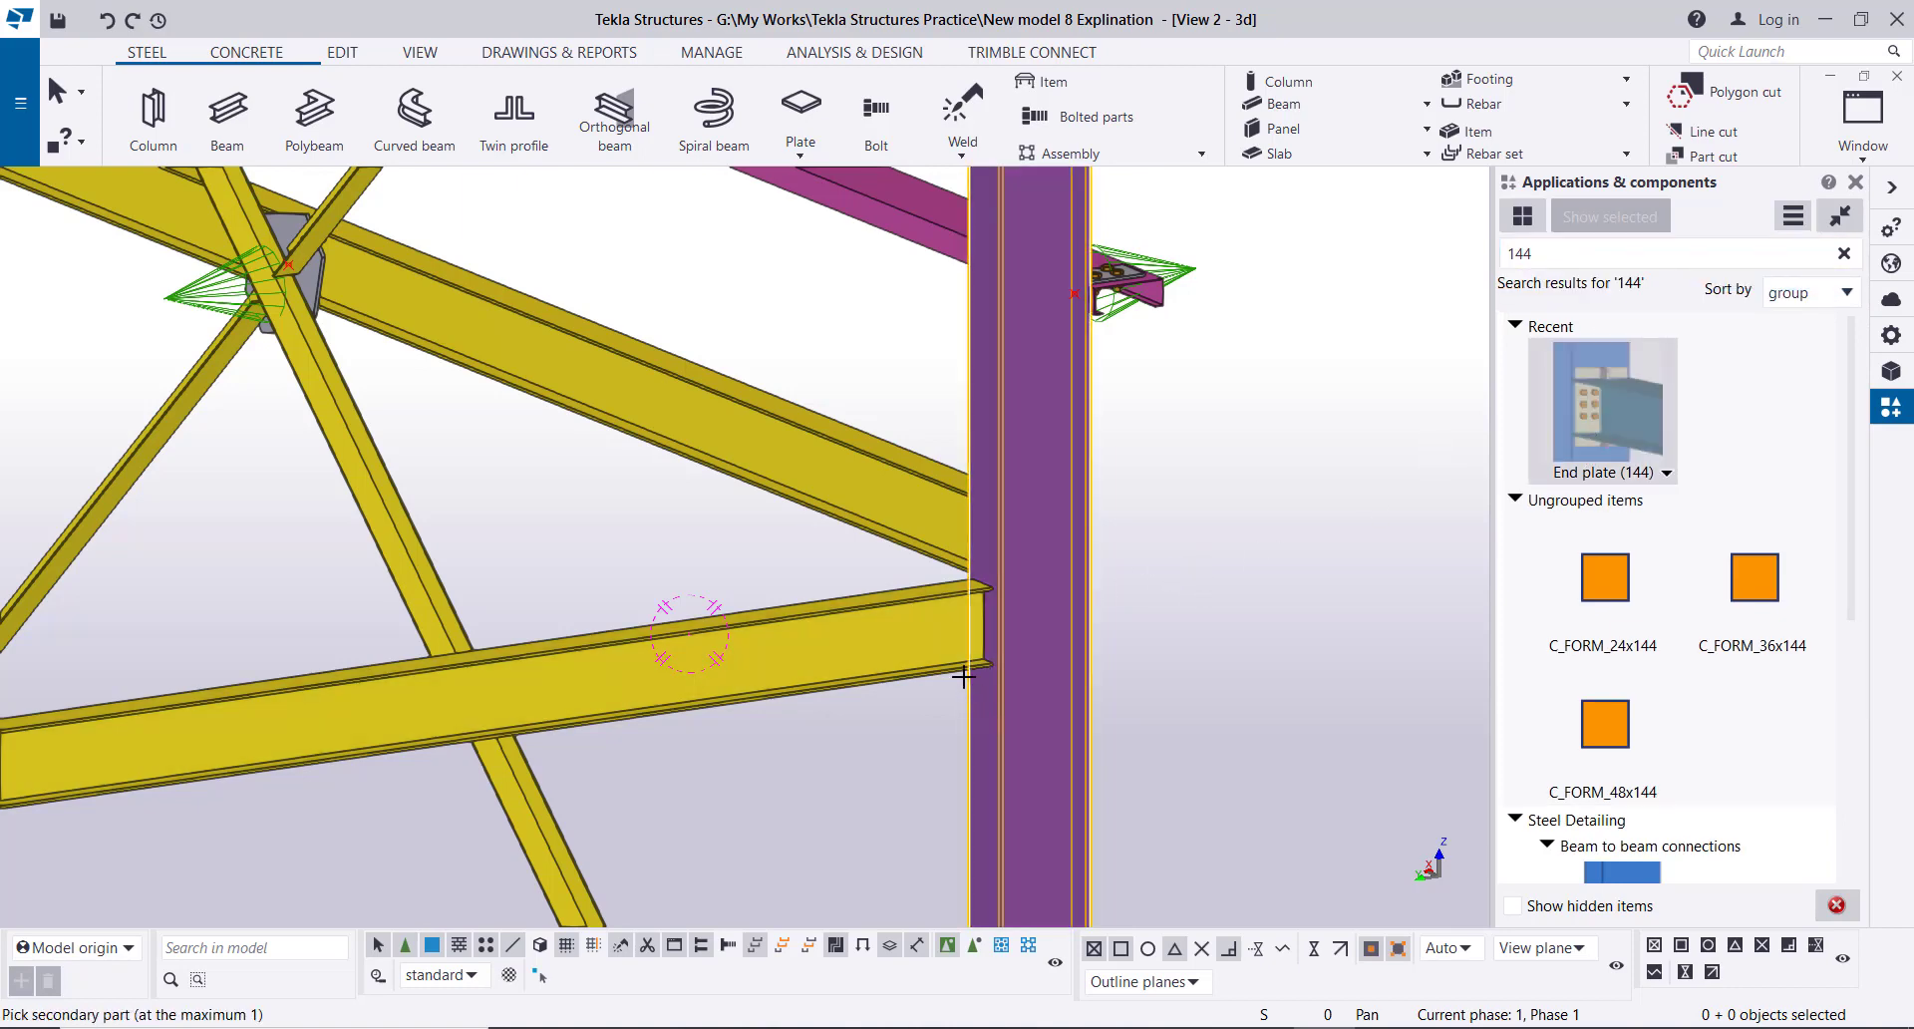
{"action": "left_click", "coordinate": [922, 646]}
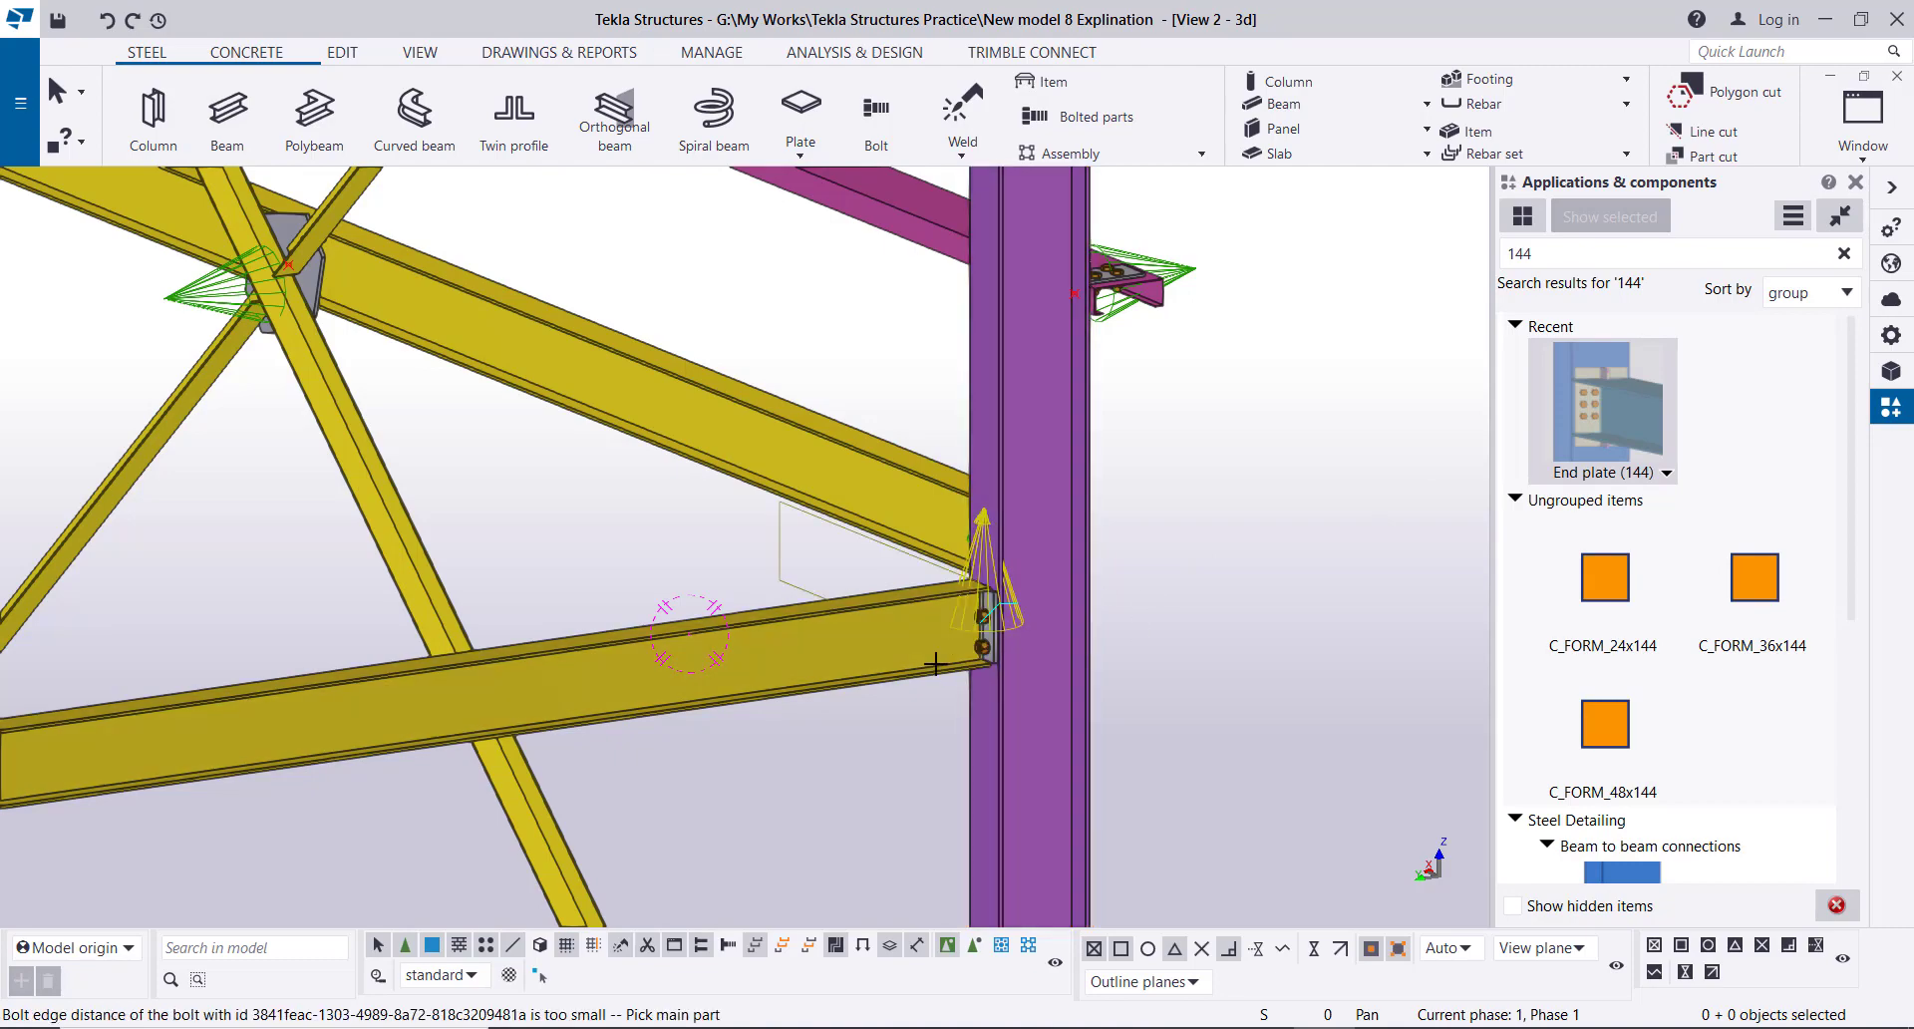
{"action": "scroll", "coordinate": [972, 663], "scroll_direction": "up", "scroll_amount": 10}
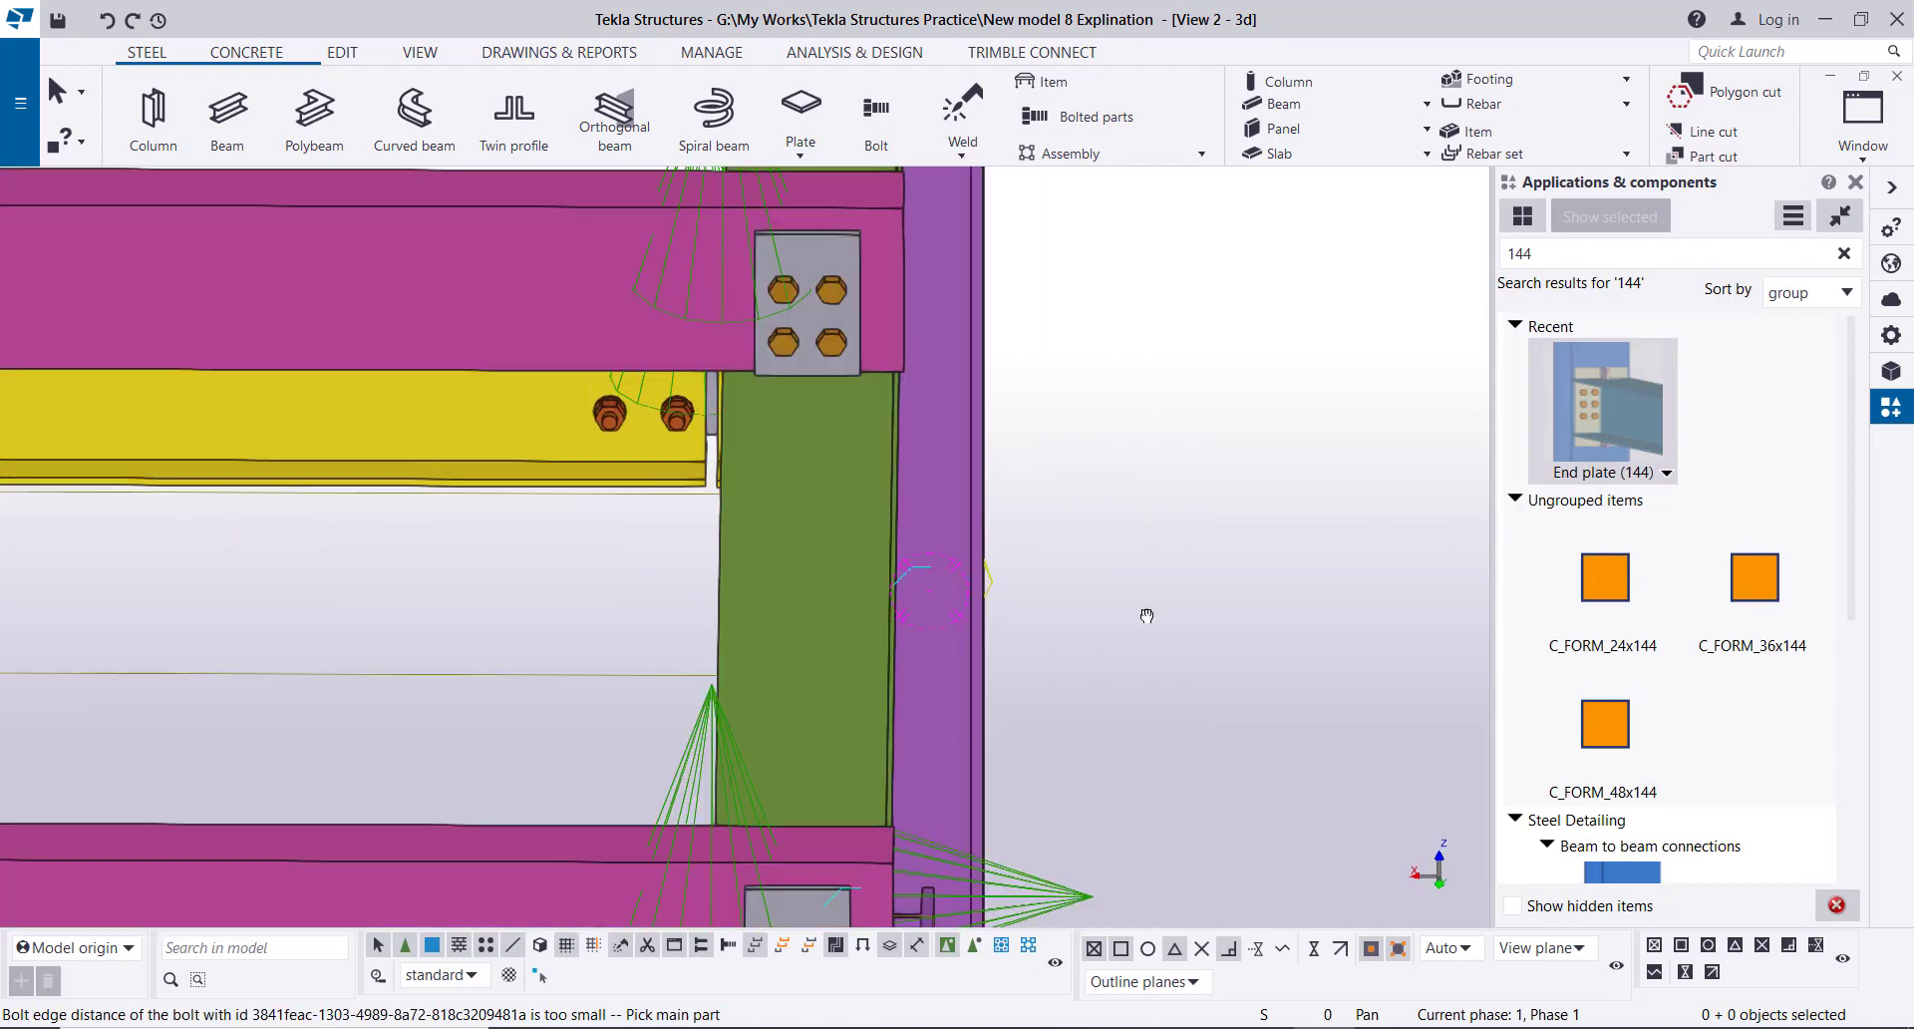
{"action": "middle_click_drag", "start_coordinate": [1146, 616], "coordinate": [947, 558], "text": "ctrl"}
{"action": "right_click", "coordinate": [1249, 385]}
{"action": "left_click", "coordinate": [1270, 399]}
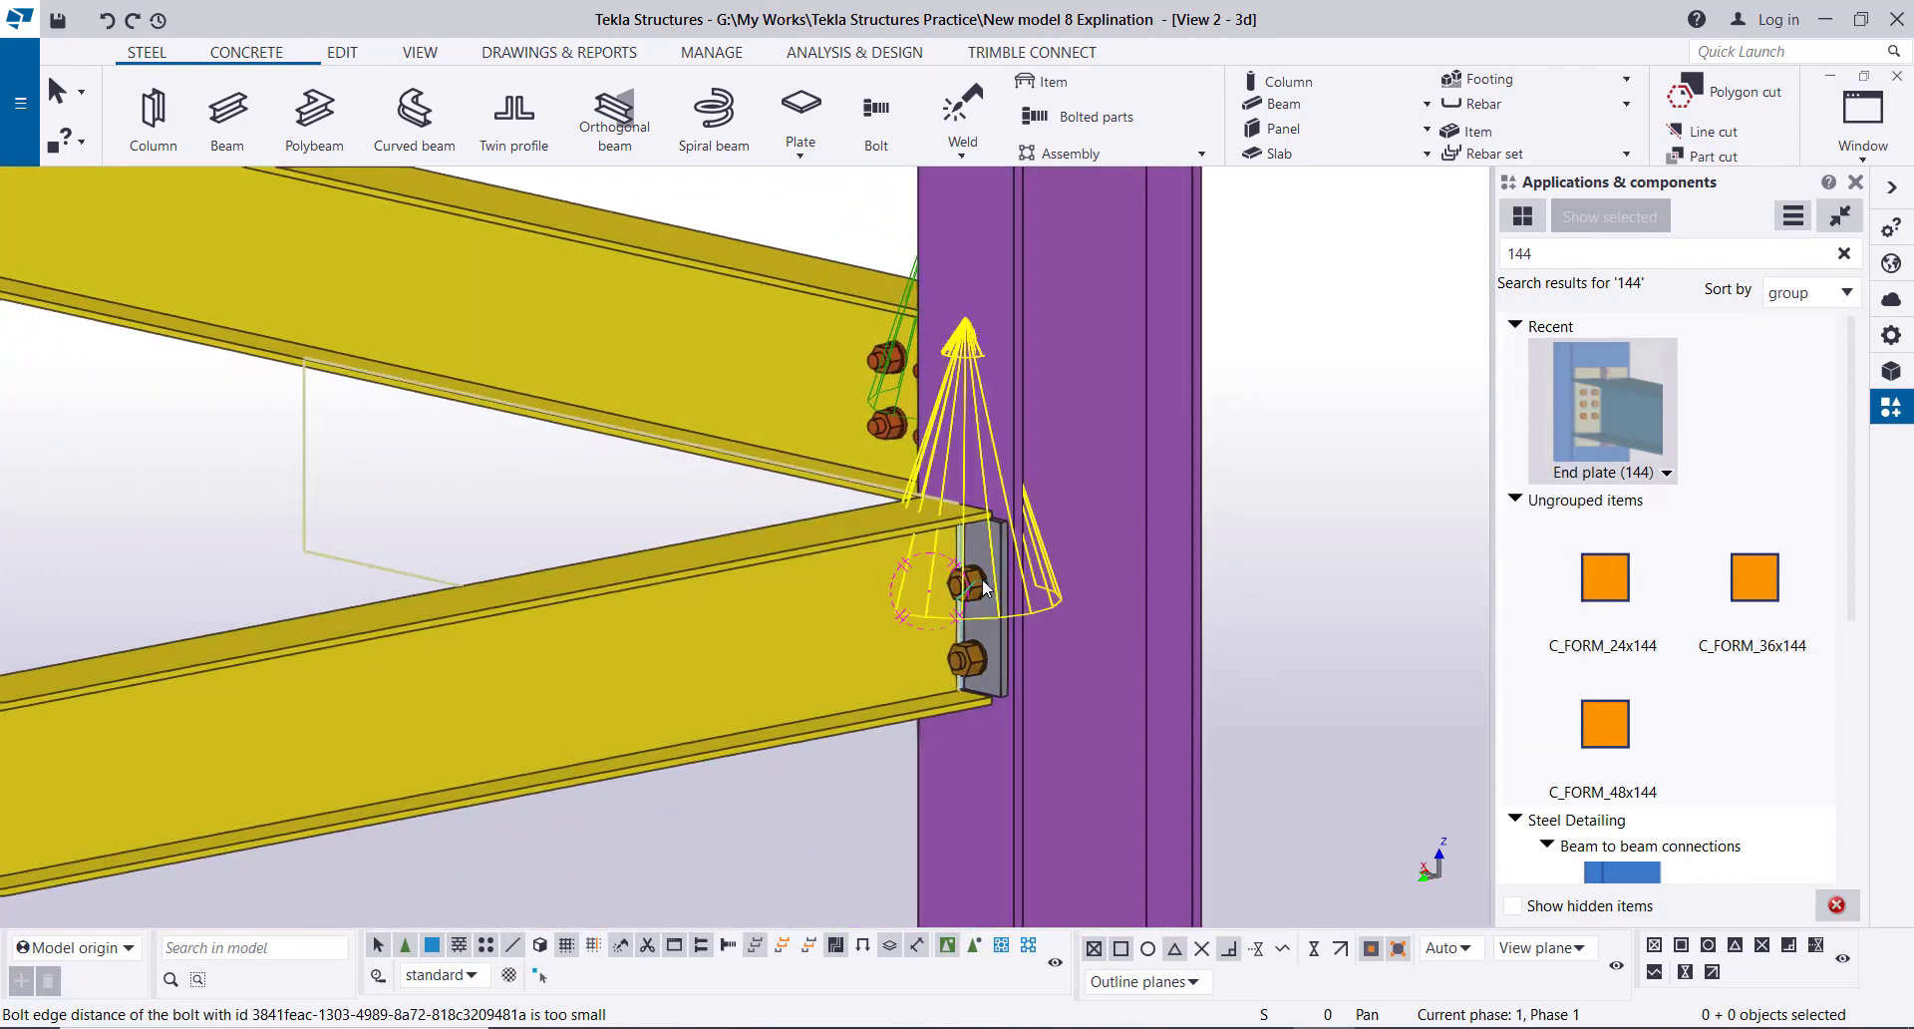
- In the new connection's properties, set the end plate thickness to 16 mm, the bolt standard to A325M and the bolt size to 20
{"action": "double_click", "coordinate": [993, 550]}
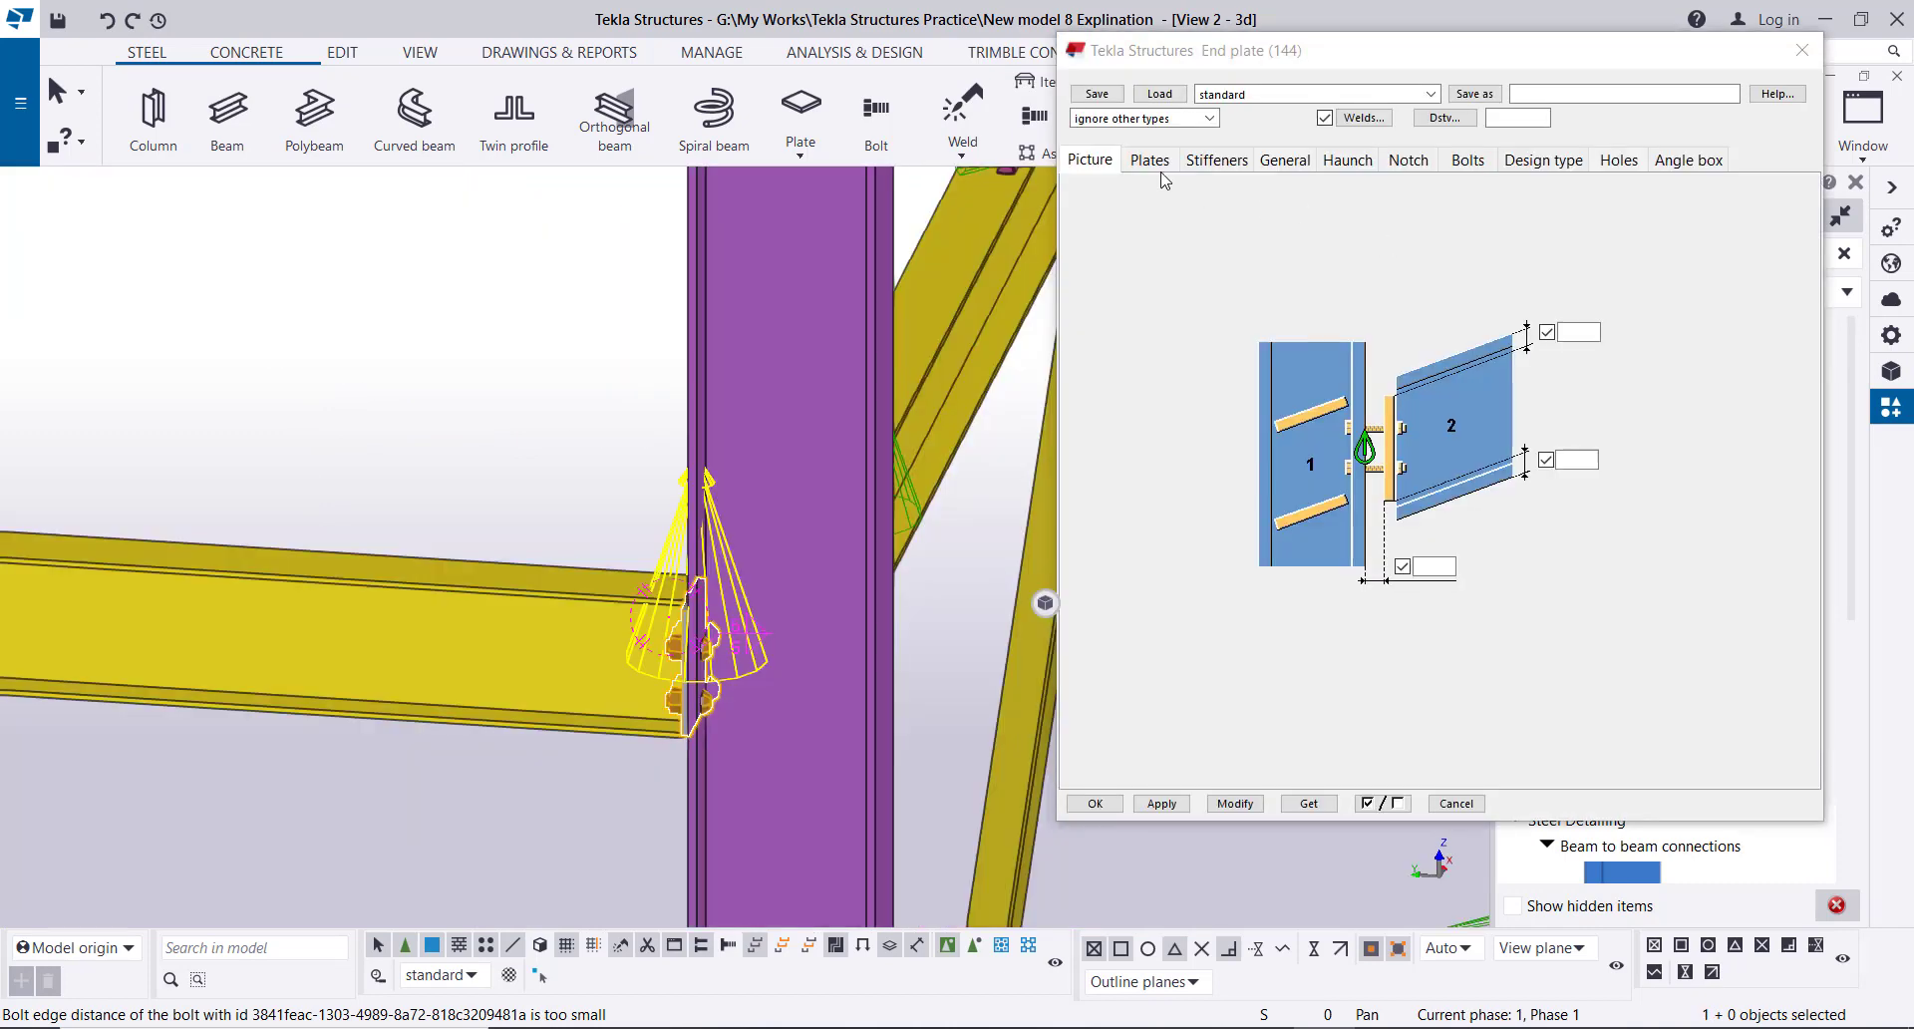
{"action": "left_click", "coordinate": [1208, 210]}
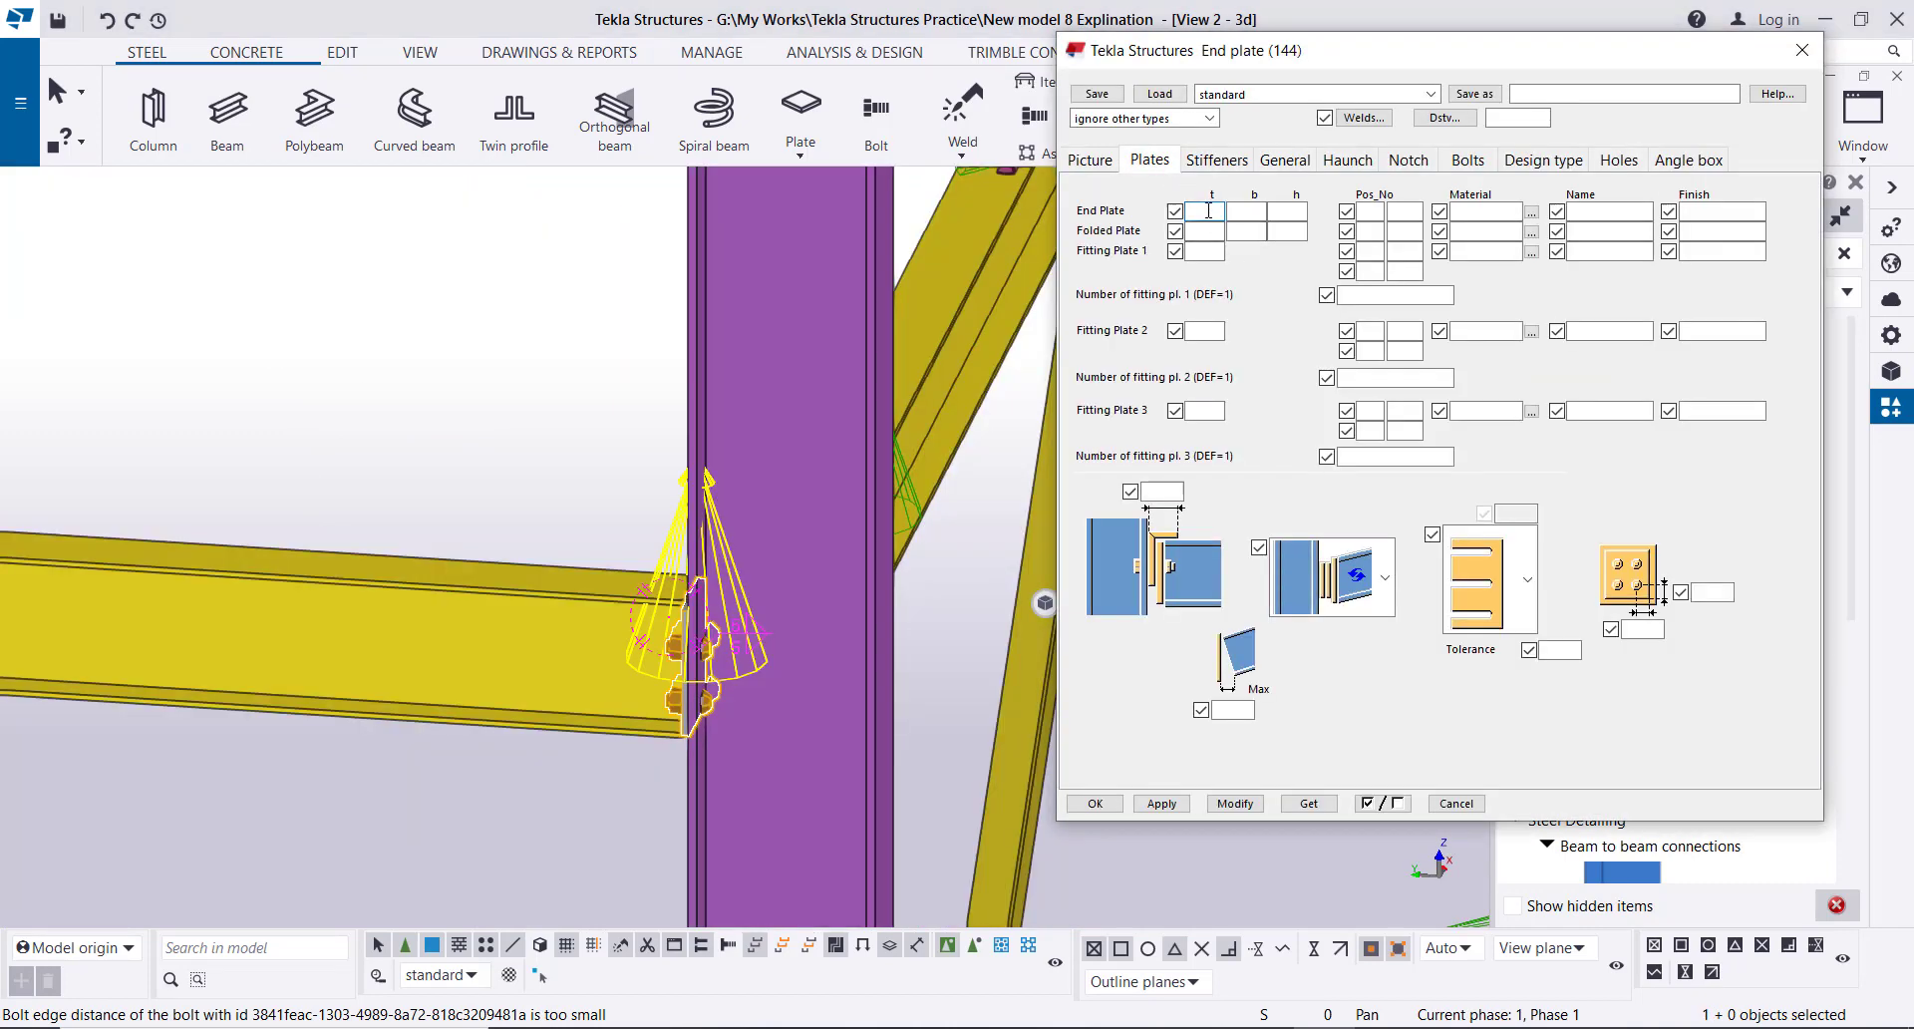
{"action": "type", "text": "16"}
{"action": "left_click", "coordinate": [1468, 161]}
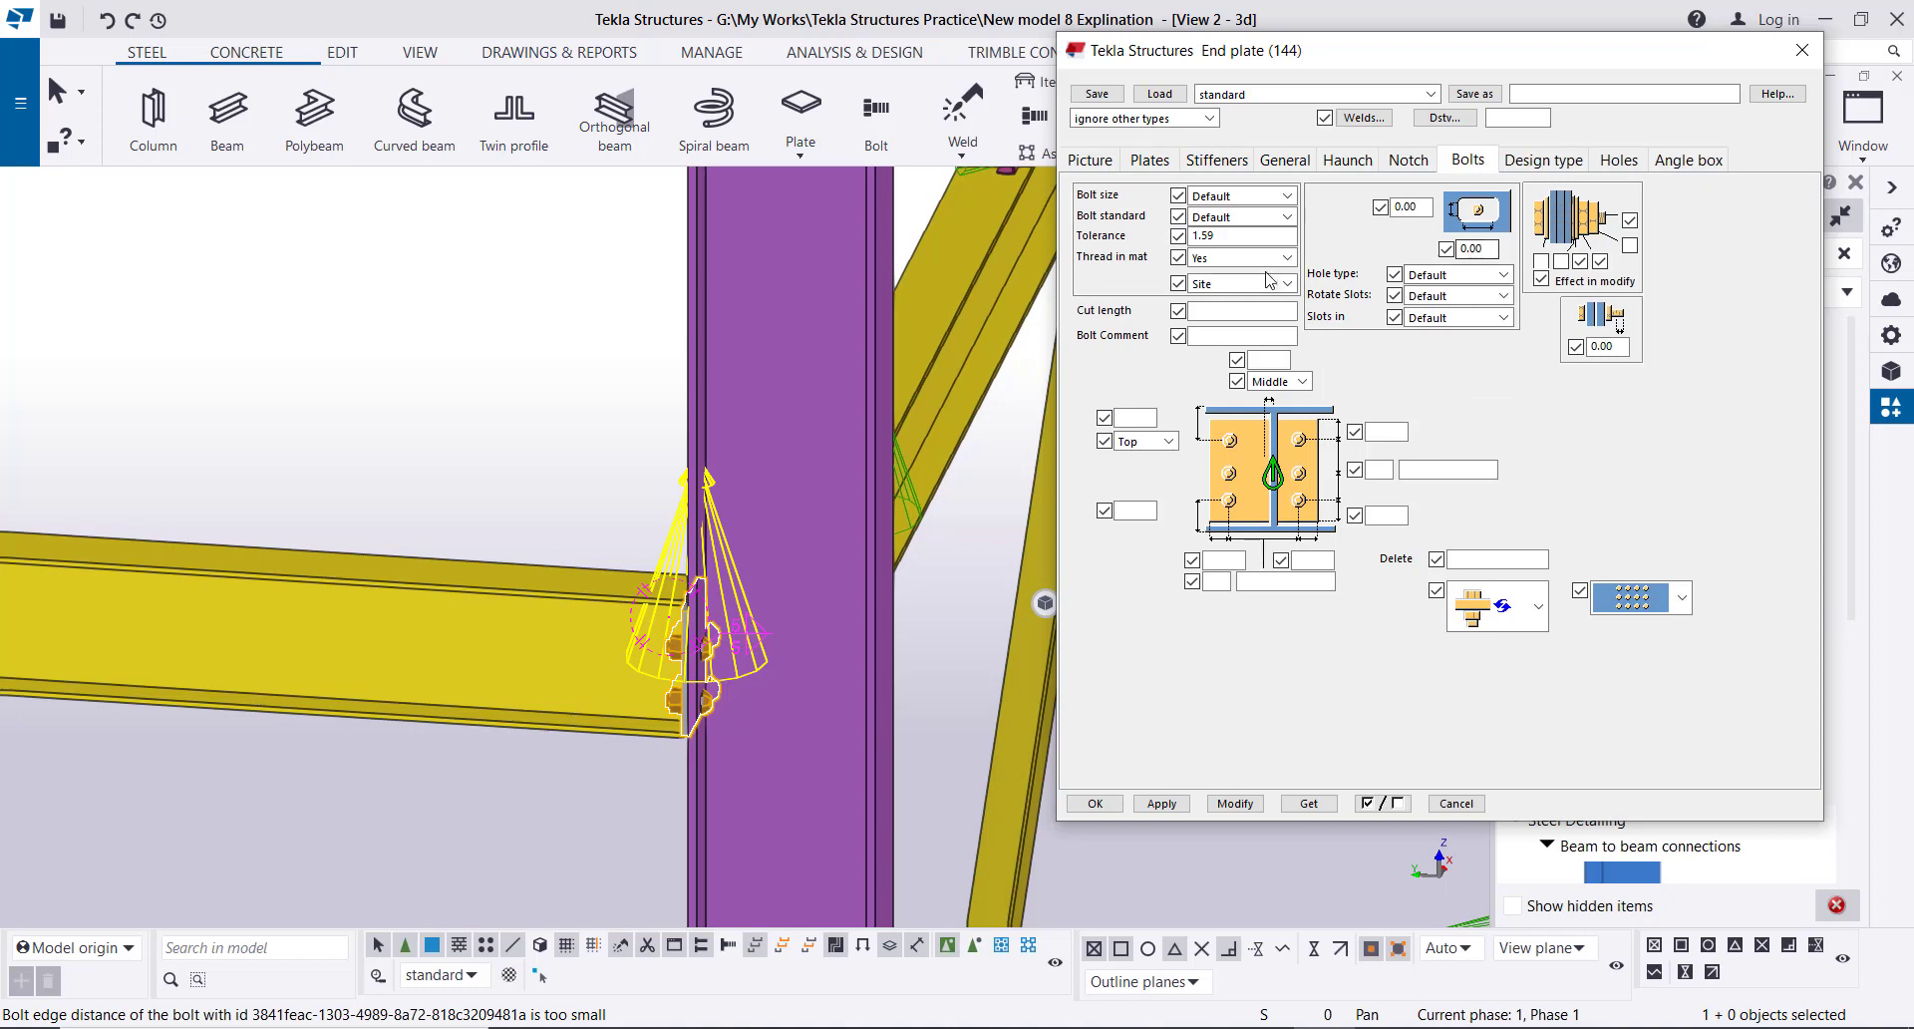
{"action": "left_click", "coordinate": [1281, 217]}
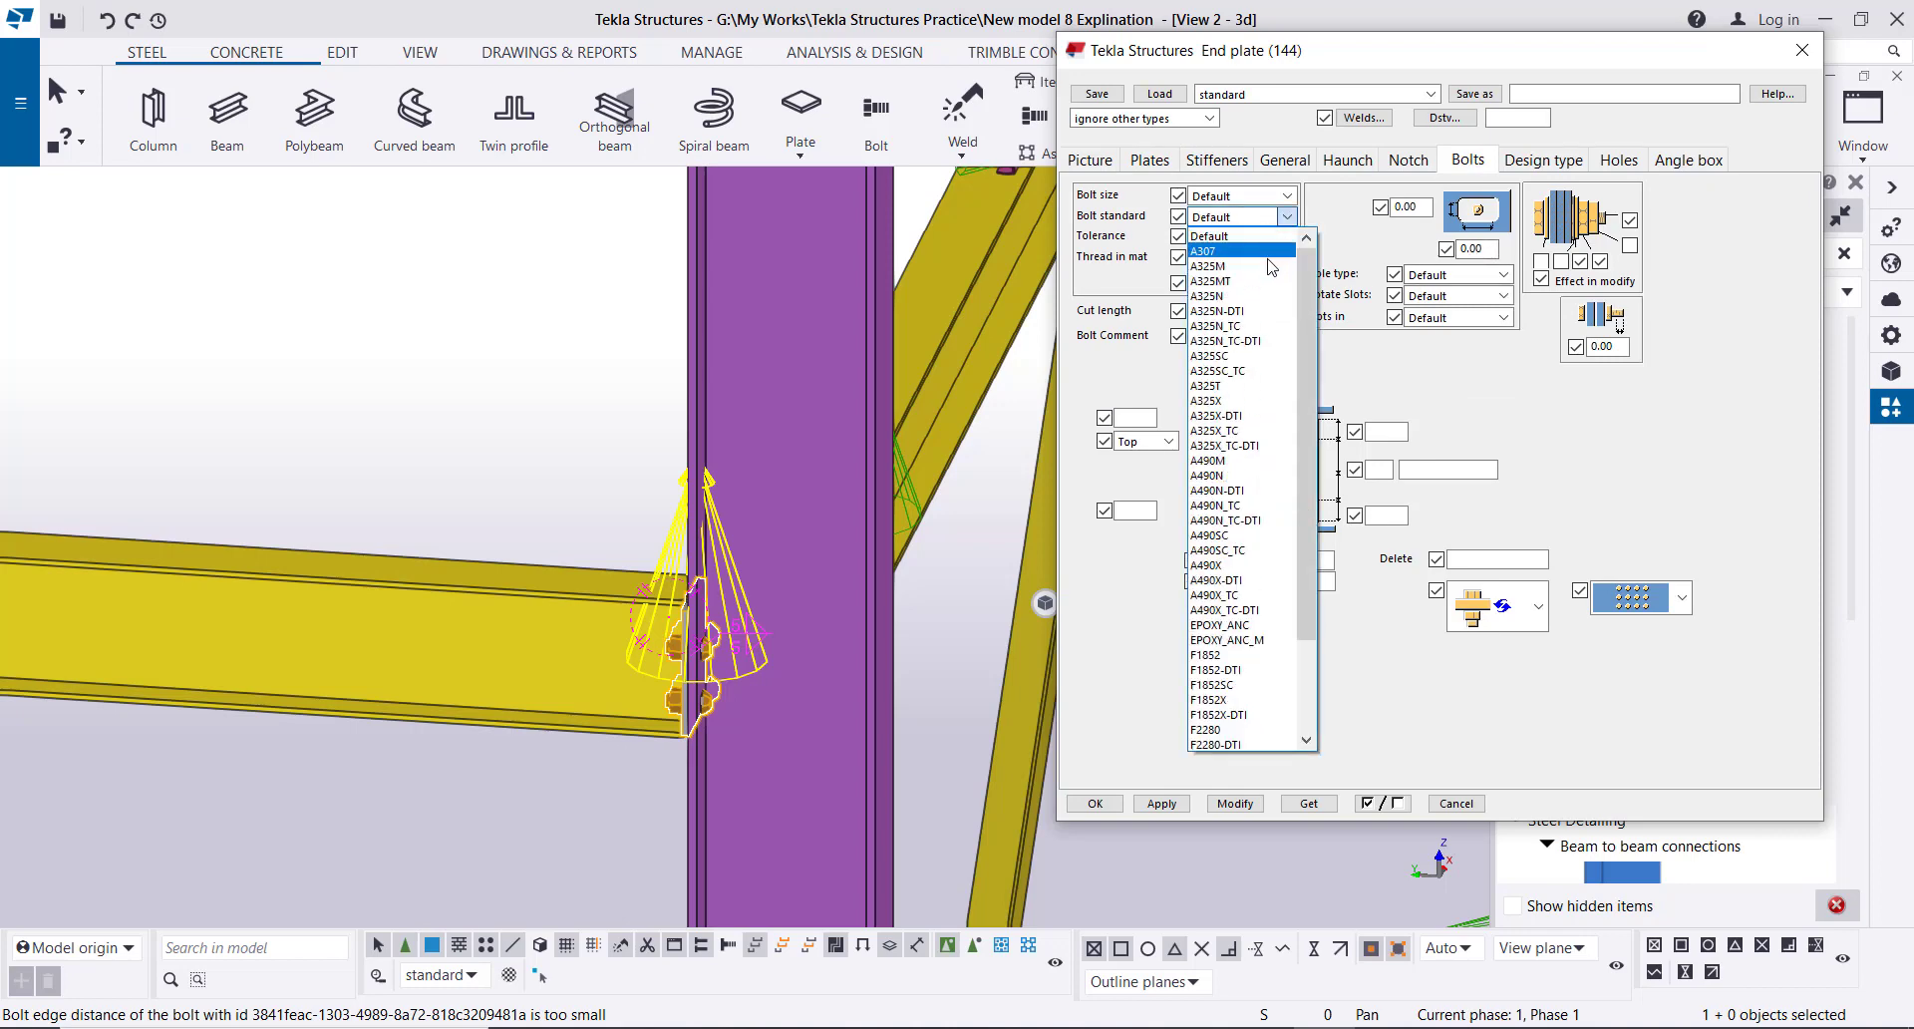
{"action": "left_click", "coordinate": [1271, 266]}
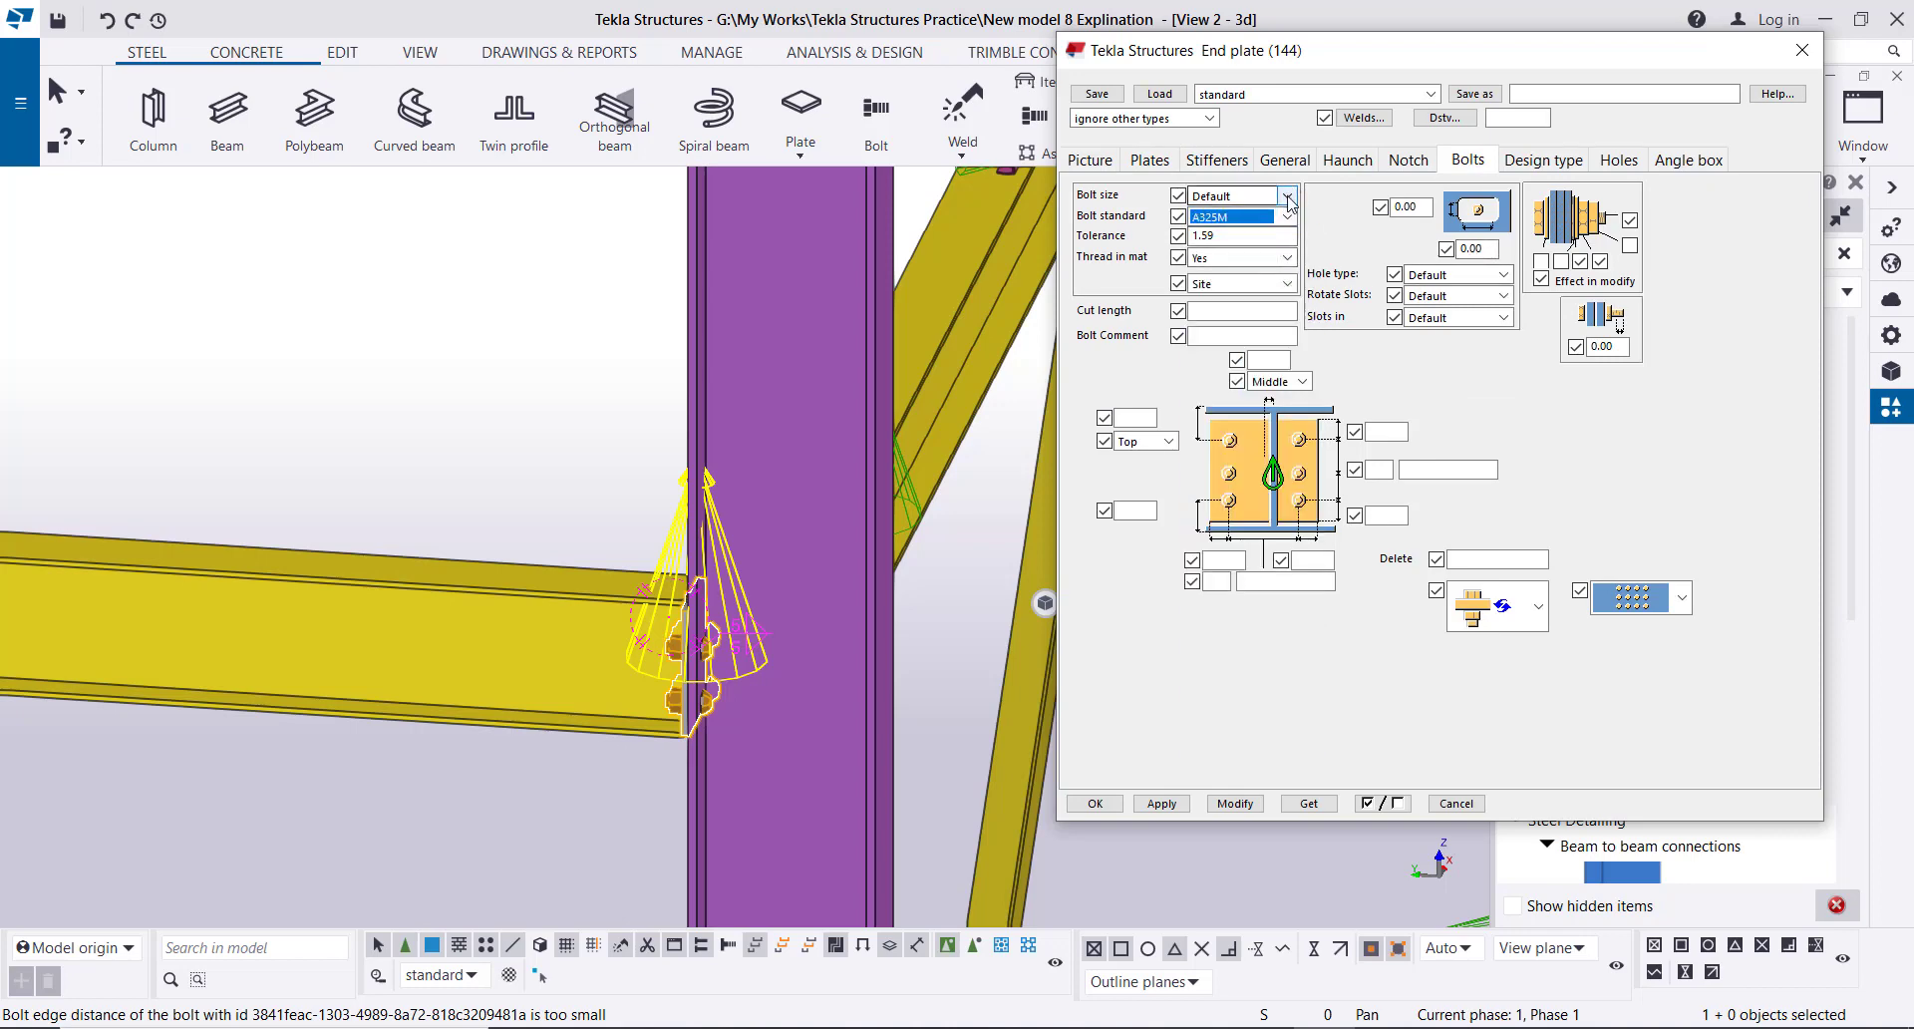
{"action": "left_click", "coordinate": [1288, 197]}
{"action": "left_click", "coordinate": [1269, 251]}
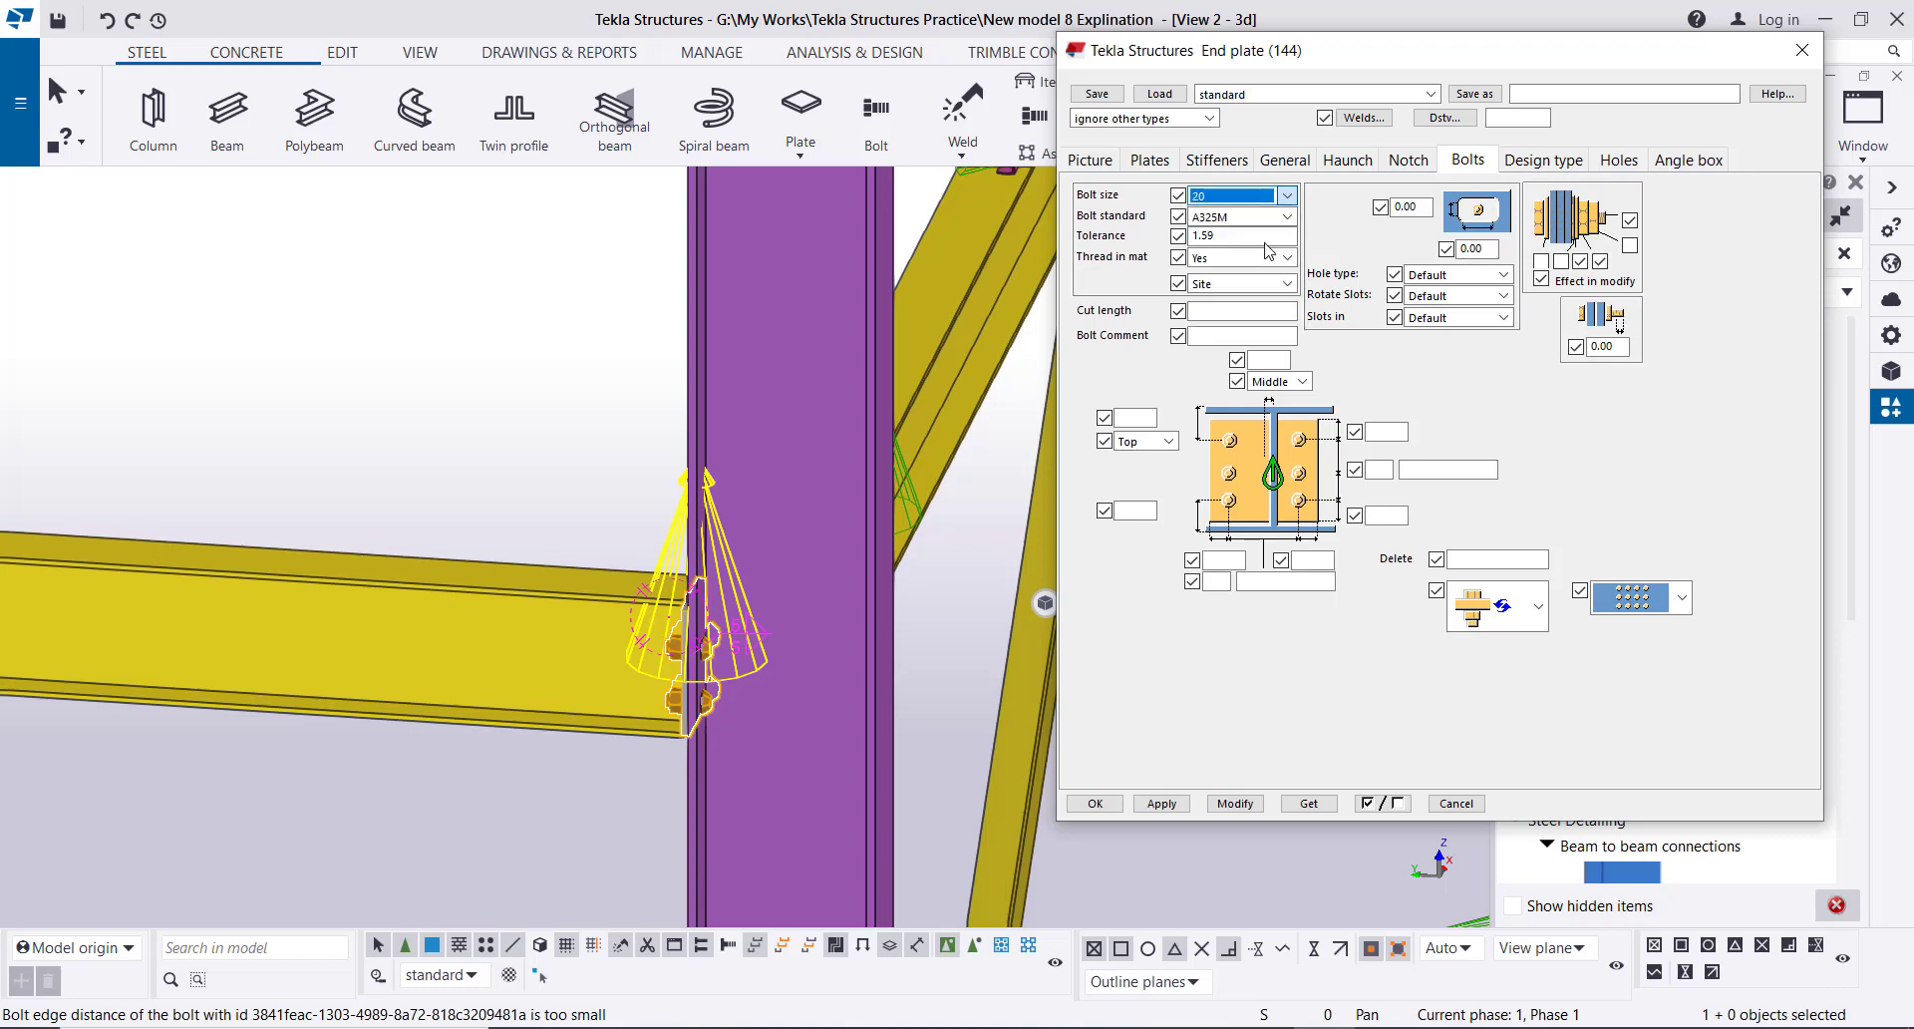
- Give the connection two bolt rows and two bolt columns at 70 mm spacing with 40 mm edge distances, and apply the change
{"action": "left_click", "coordinate": [1383, 432]}
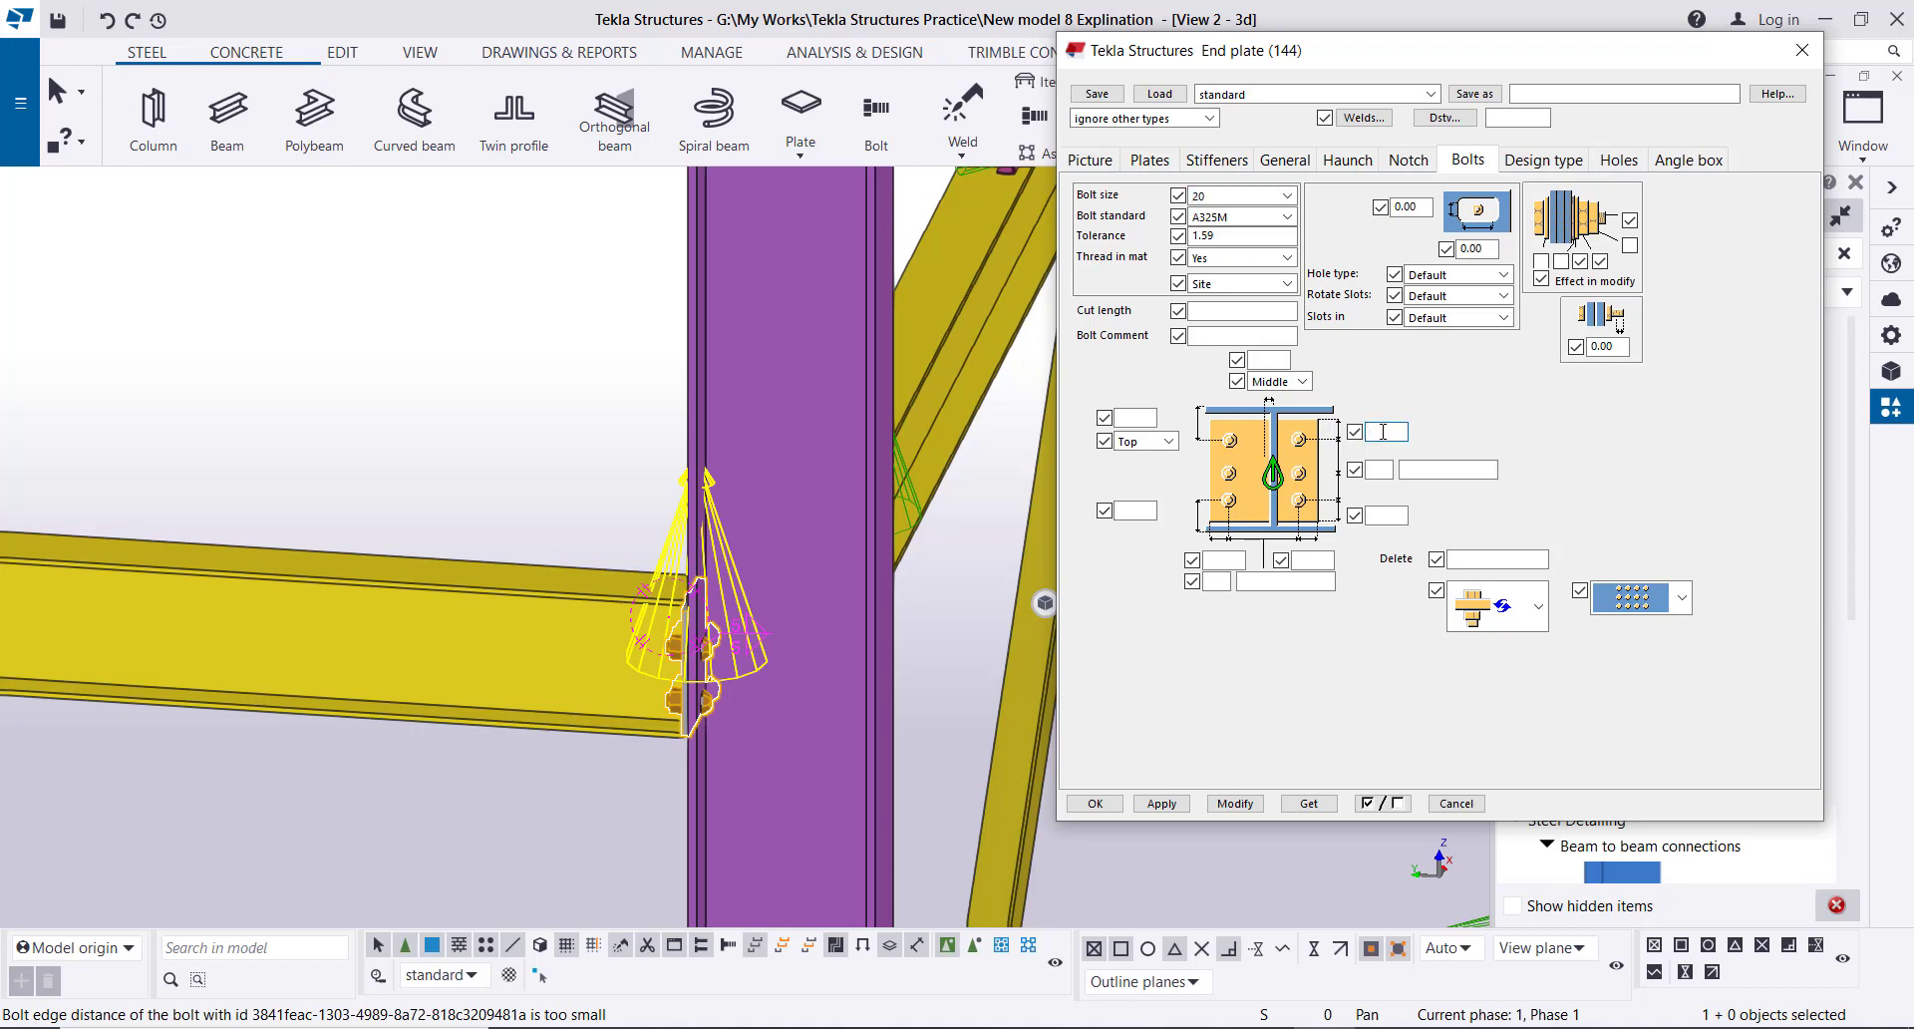
{"action": "left_click", "coordinate": [1382, 514]}
{"action": "left_click", "coordinate": [1375, 471]}
{"action": "left_click", "coordinate": [1430, 471]}
{"action": "left_click", "coordinate": [1301, 561]}
{"action": "type", "text": "40"}
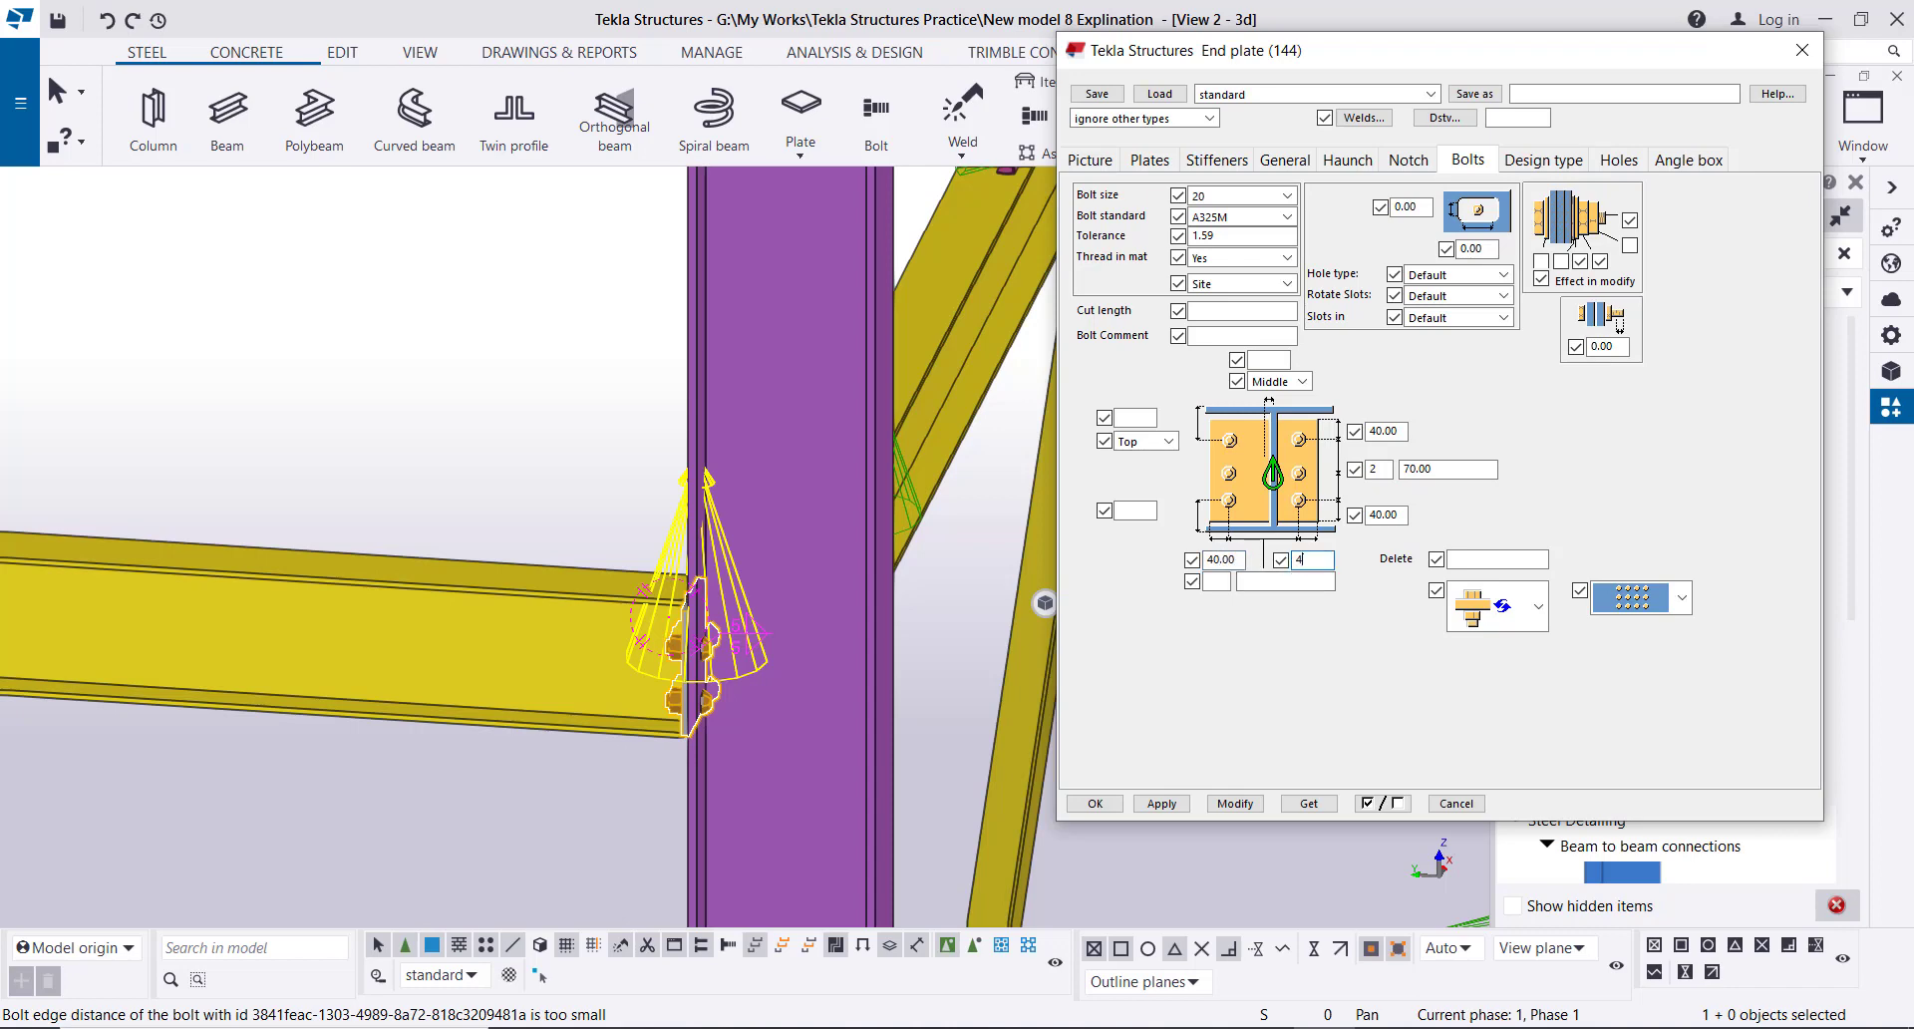
{"action": "left_click", "coordinate": [1262, 579]}
{"action": "left_click", "coordinate": [1265, 581]}
{"action": "left_click", "coordinate": [1243, 808]}
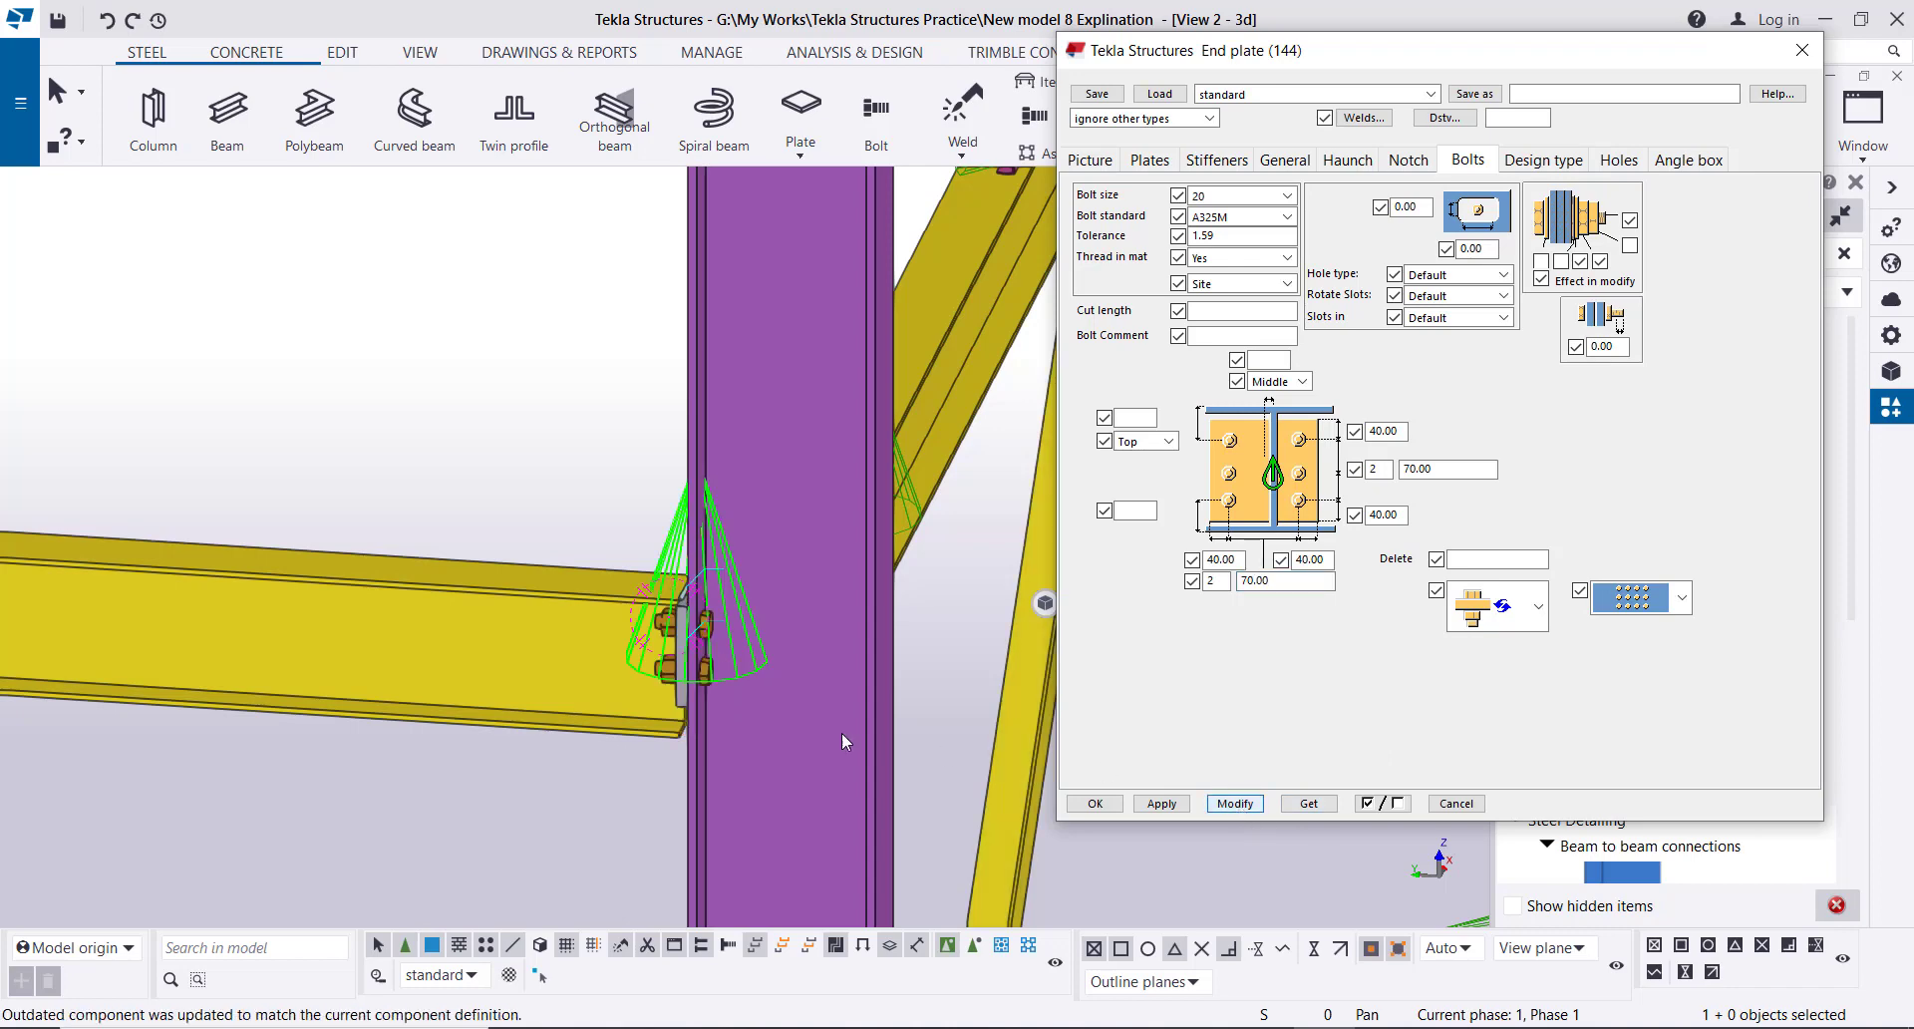
- Set the vertical bolt spacing to 100 mm and apply it to the connection
{"action": "middle_click_drag", "start_coordinate": [632, 636], "coordinate": [846, 599], "text": "ctrl"}
{"action": "scroll", "coordinate": [660, 680], "scroll_direction": "up", "scroll_amount": 5}
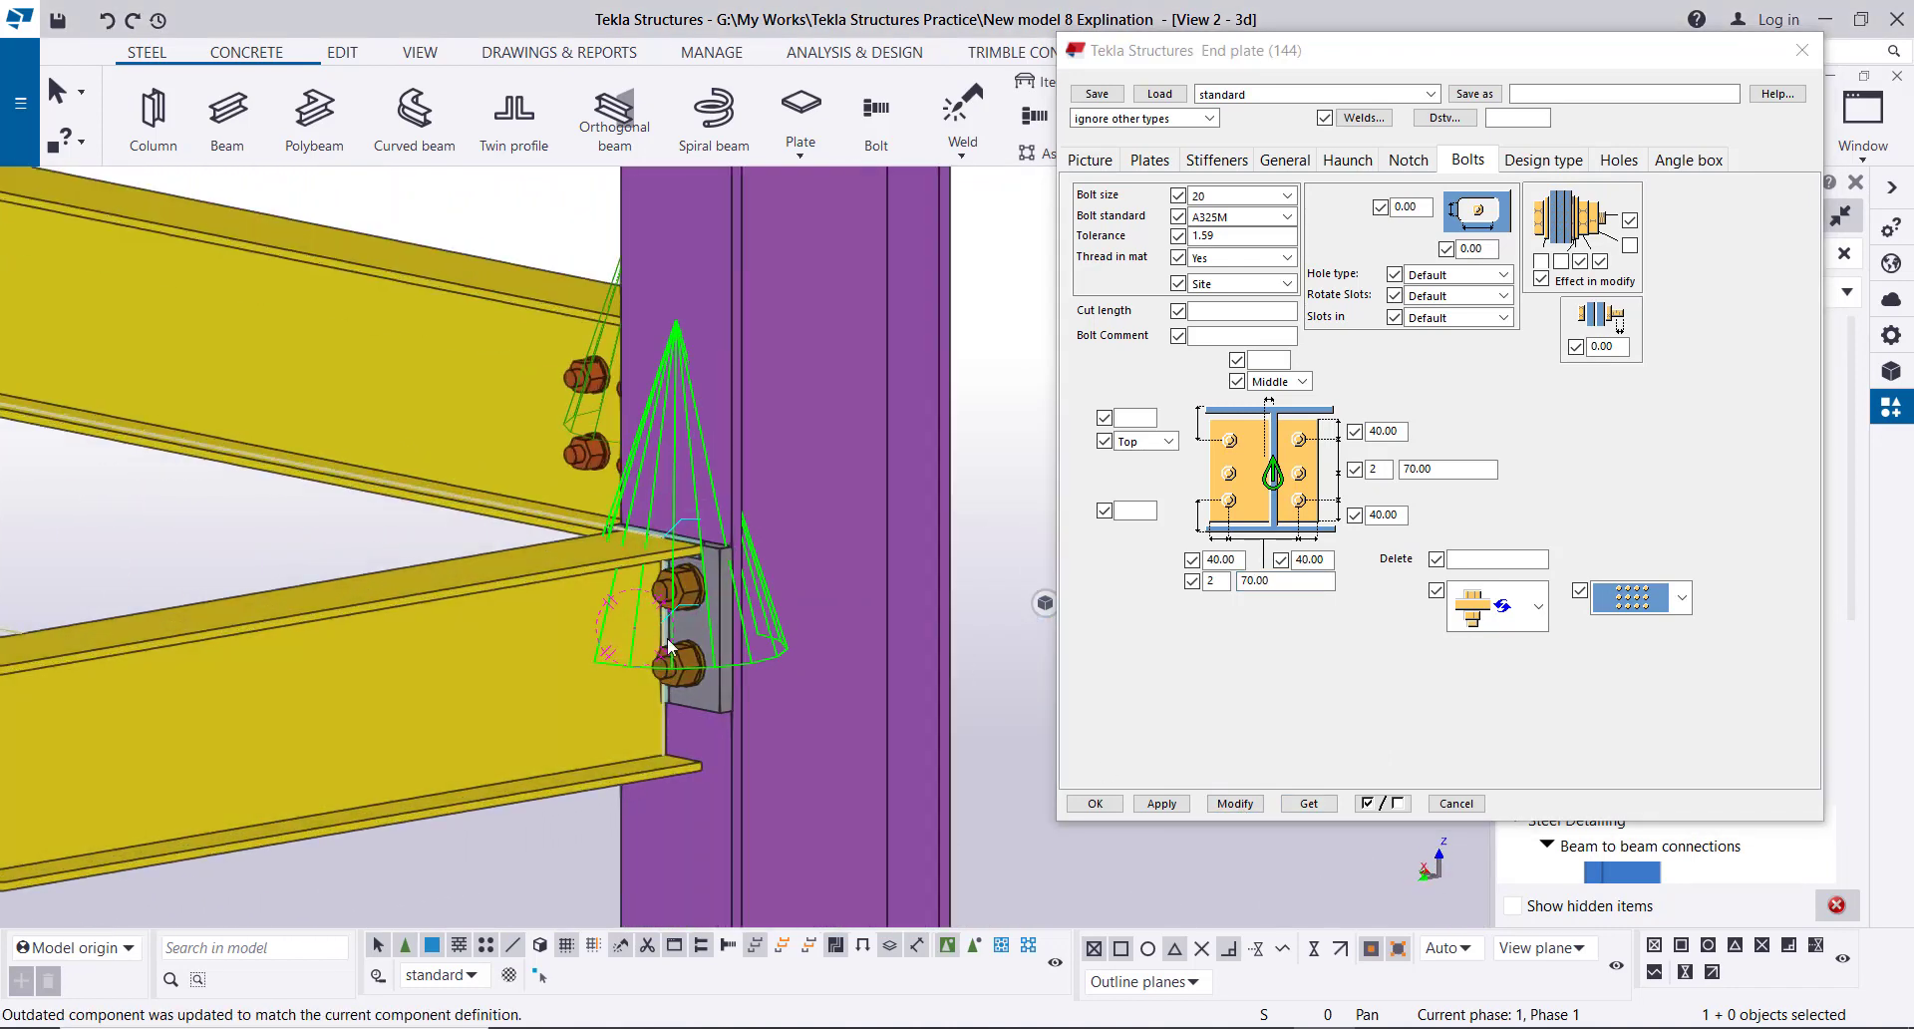
{"action": "middle_click_drag", "start_coordinate": [720, 626], "coordinate": [730, 494]}
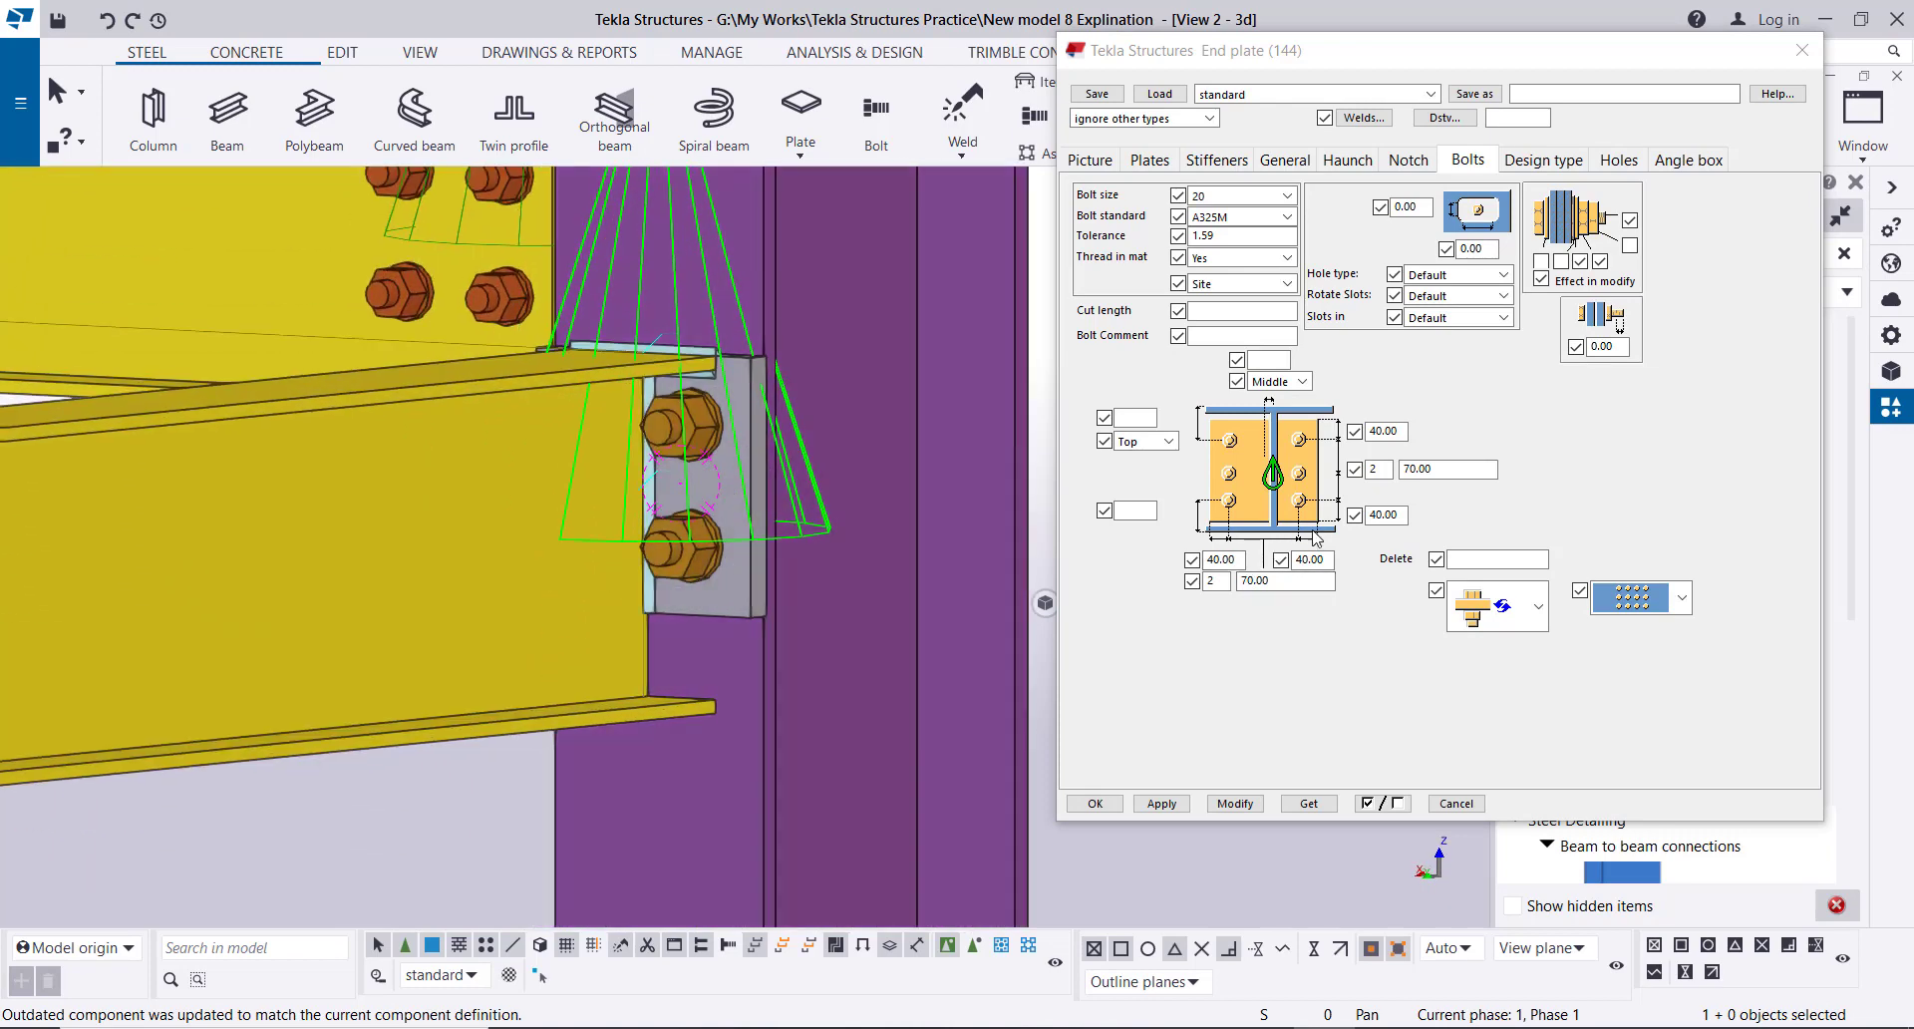
{"action": "double_click", "coordinate": [1426, 471]}
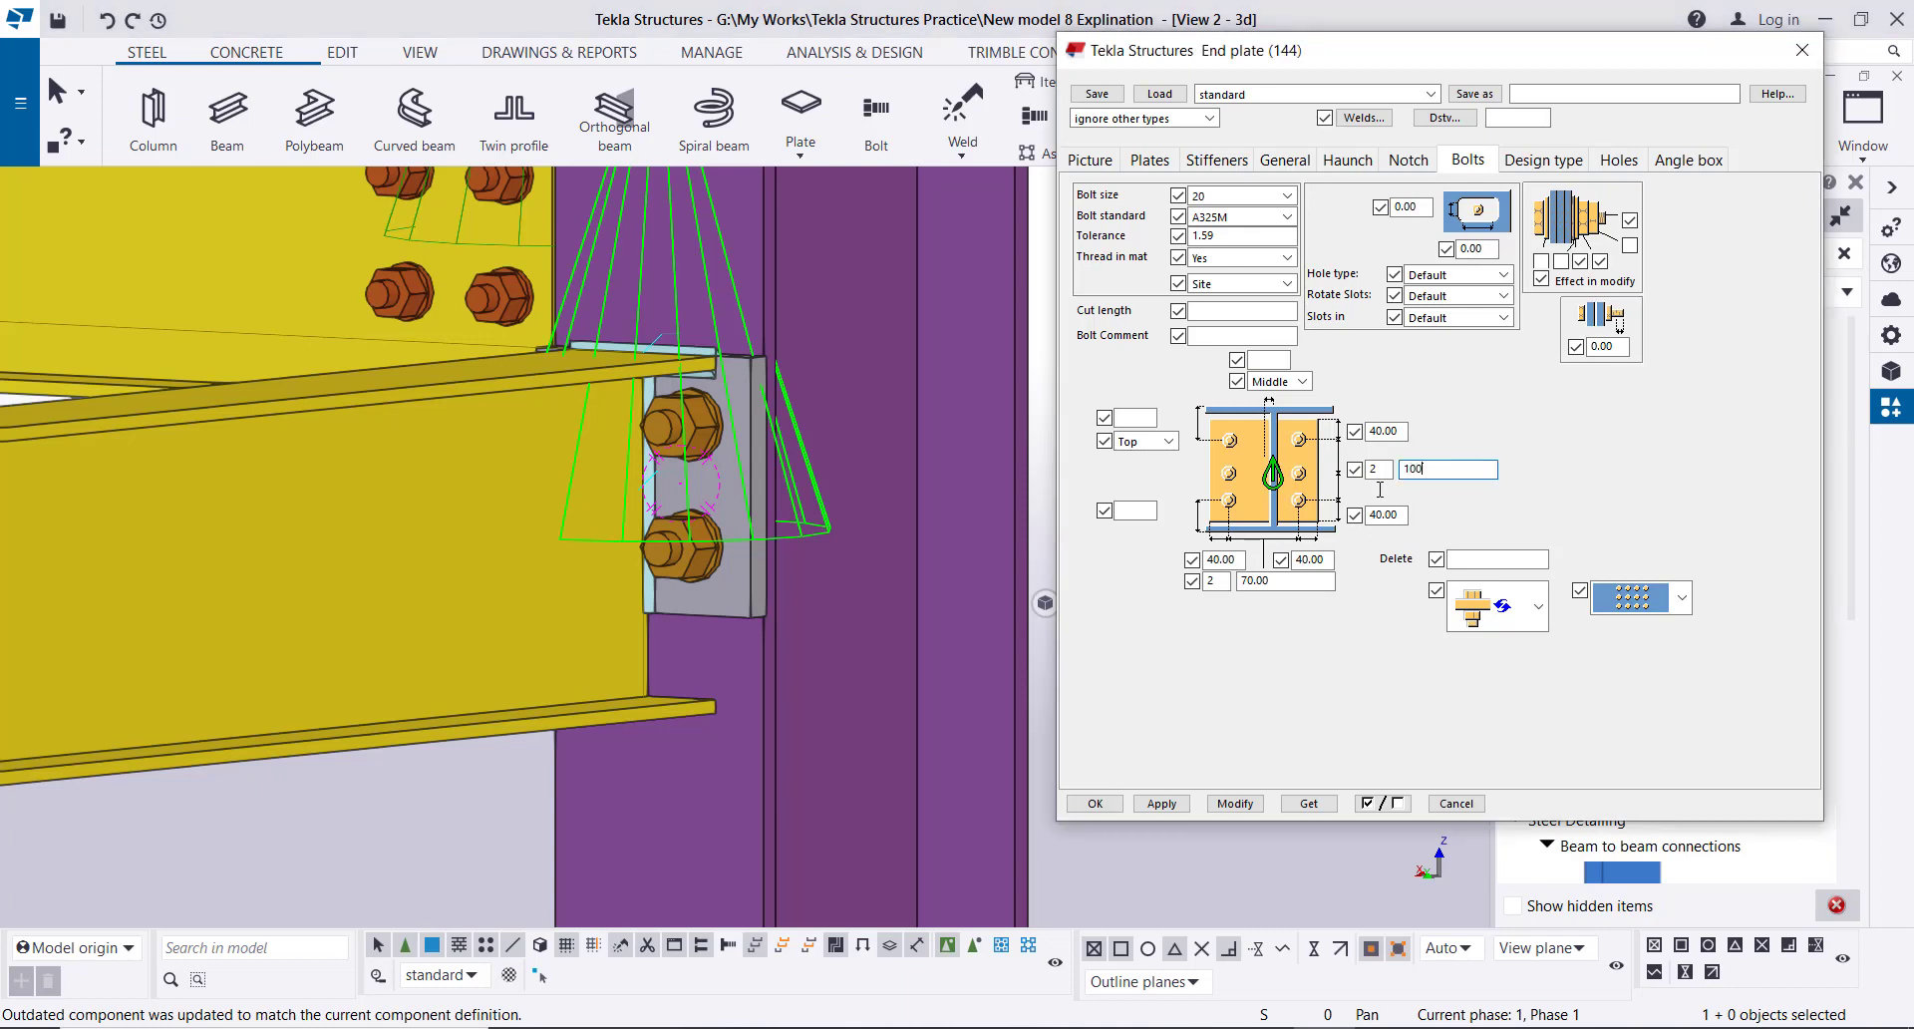
{"action": "left_click", "coordinate": [1234, 803]}
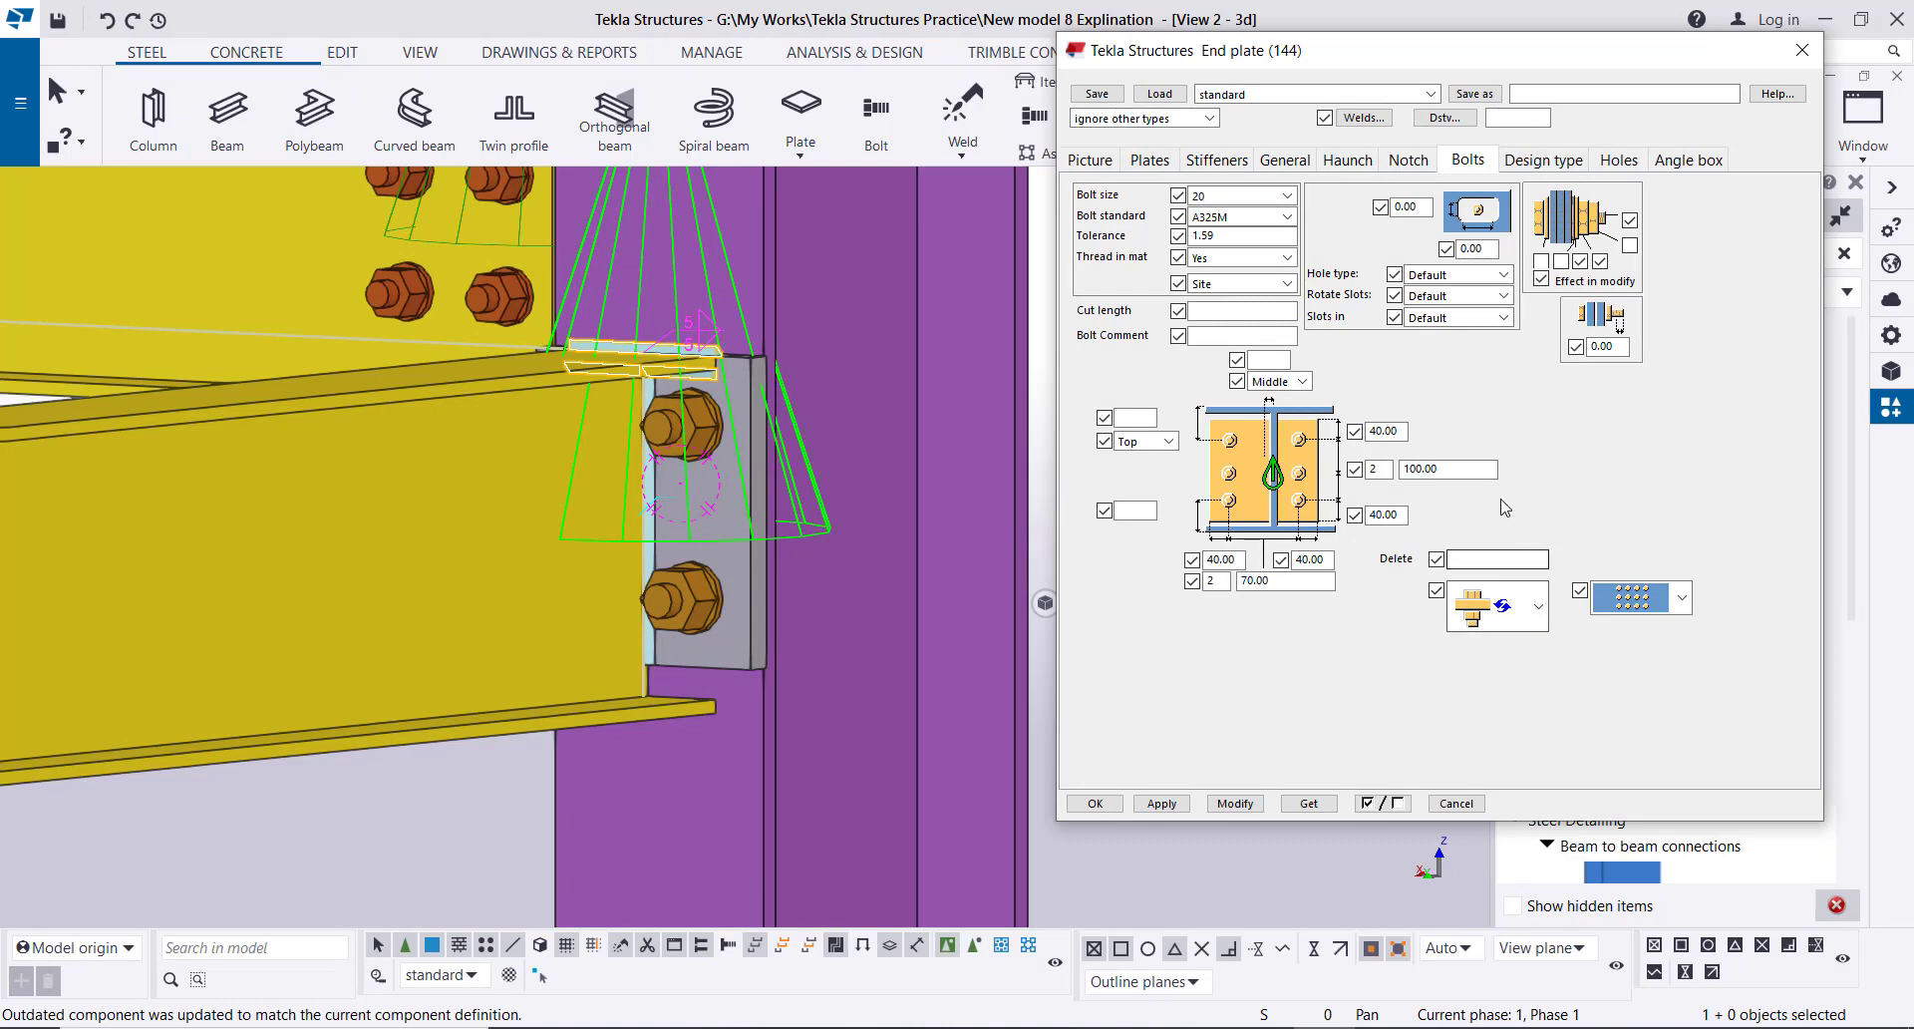
- Set the vertical edge distances to 50 mm and the vertical bolt spacing to 125 mm, update the connection and close its properties
{"action": "double_click", "coordinate": [1384, 431]}
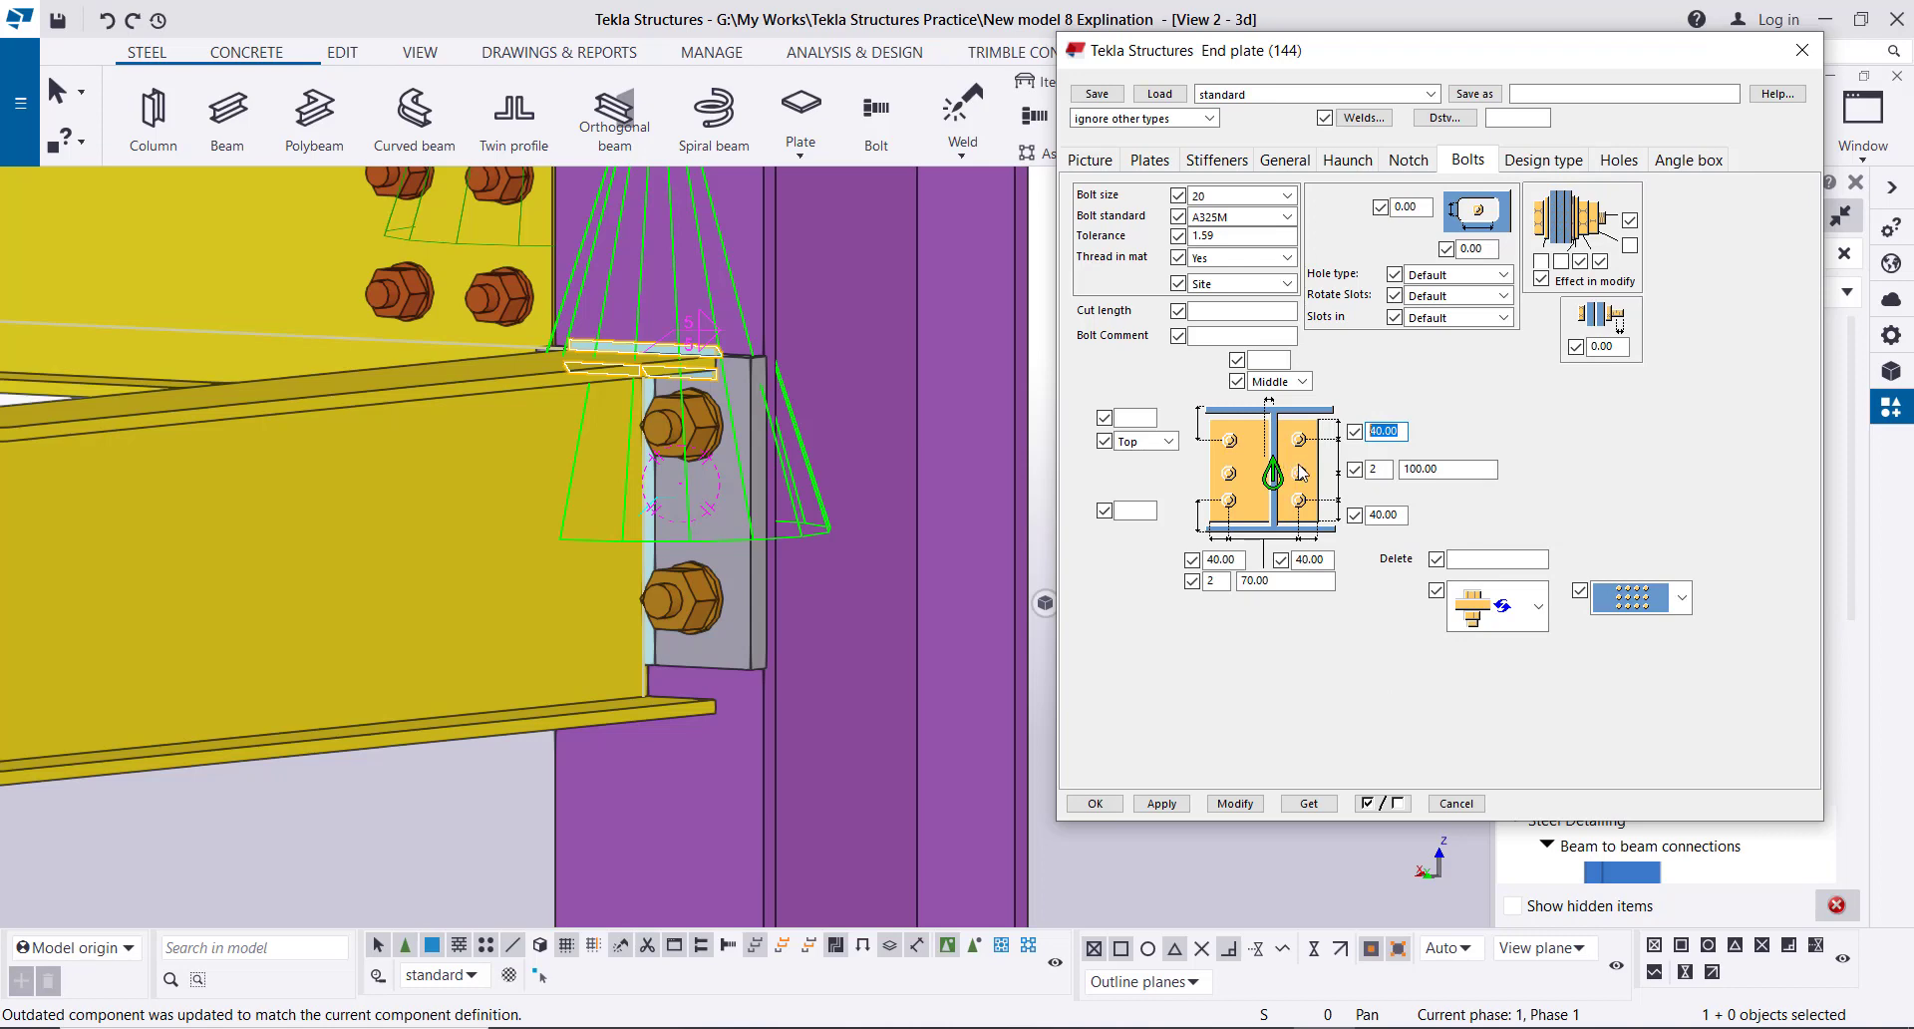
{"action": "key", "text": "Tab"}
{"action": "type", "text": "125"}
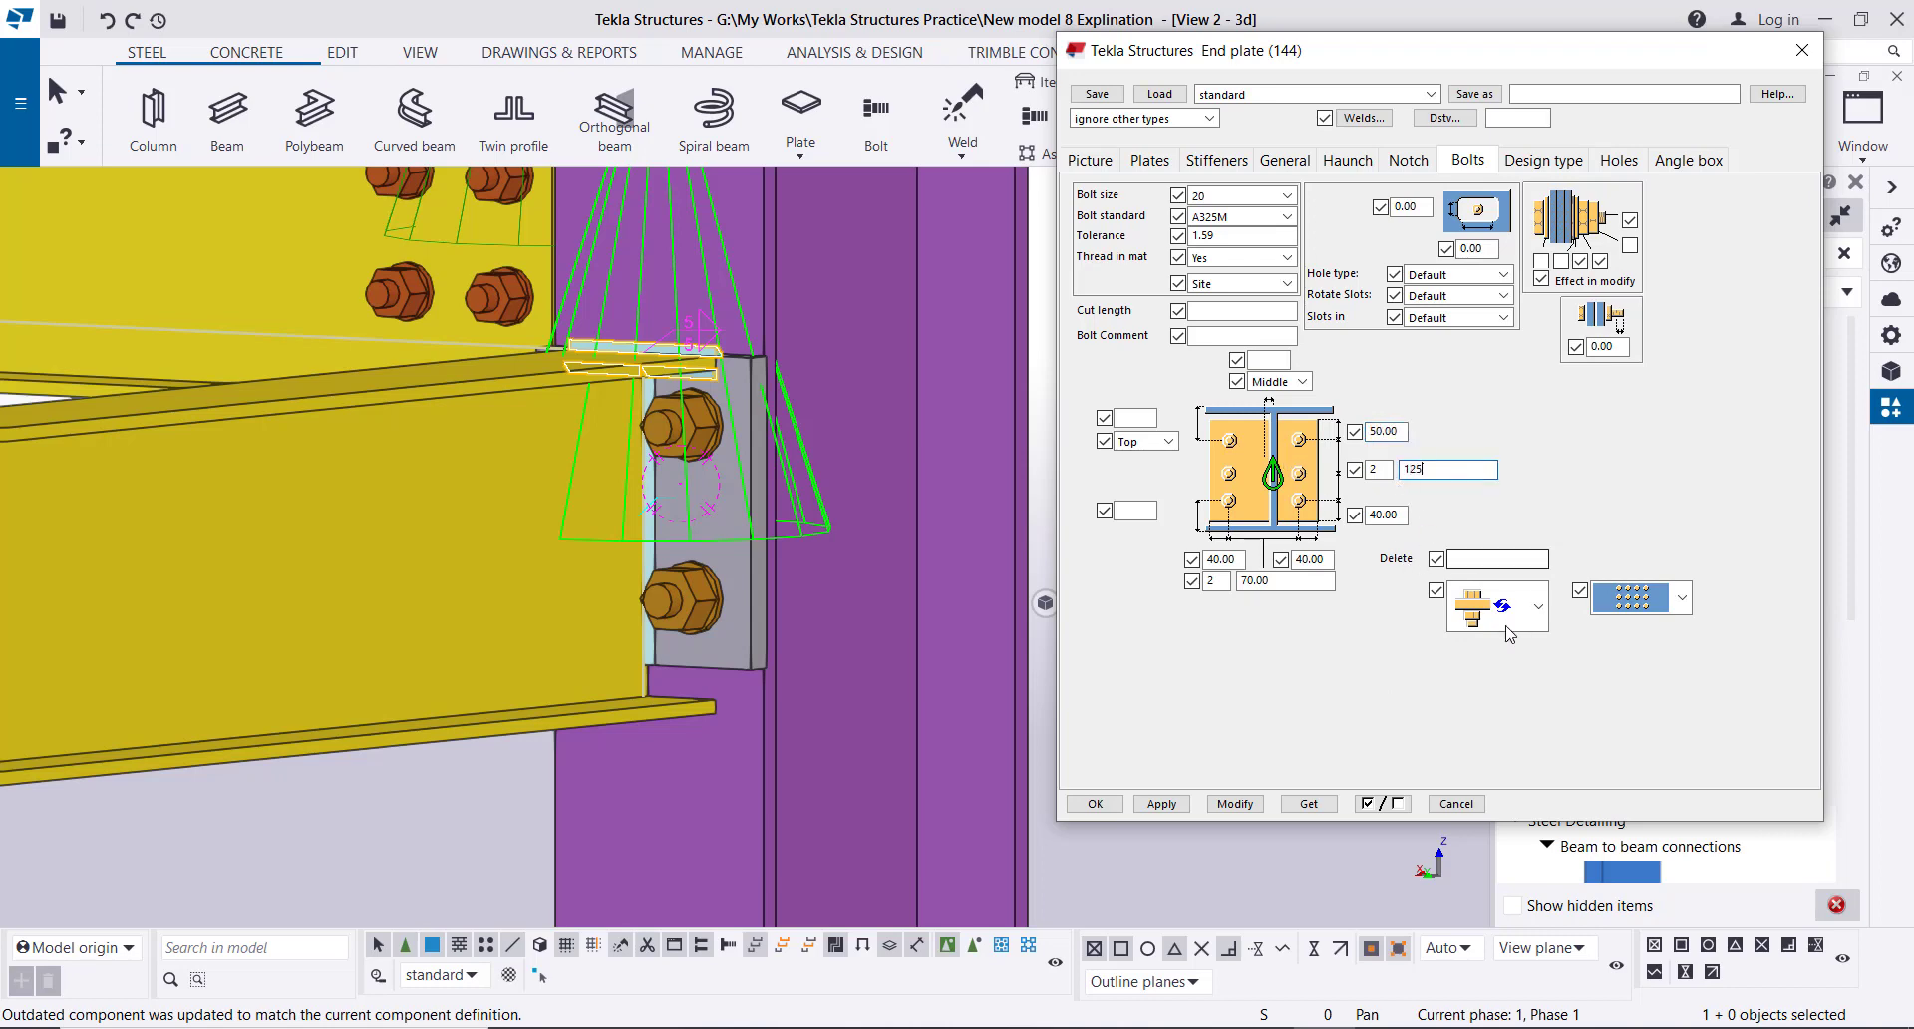
{"action": "key", "text": "Tab"}
{"action": "type", "text": "50"}
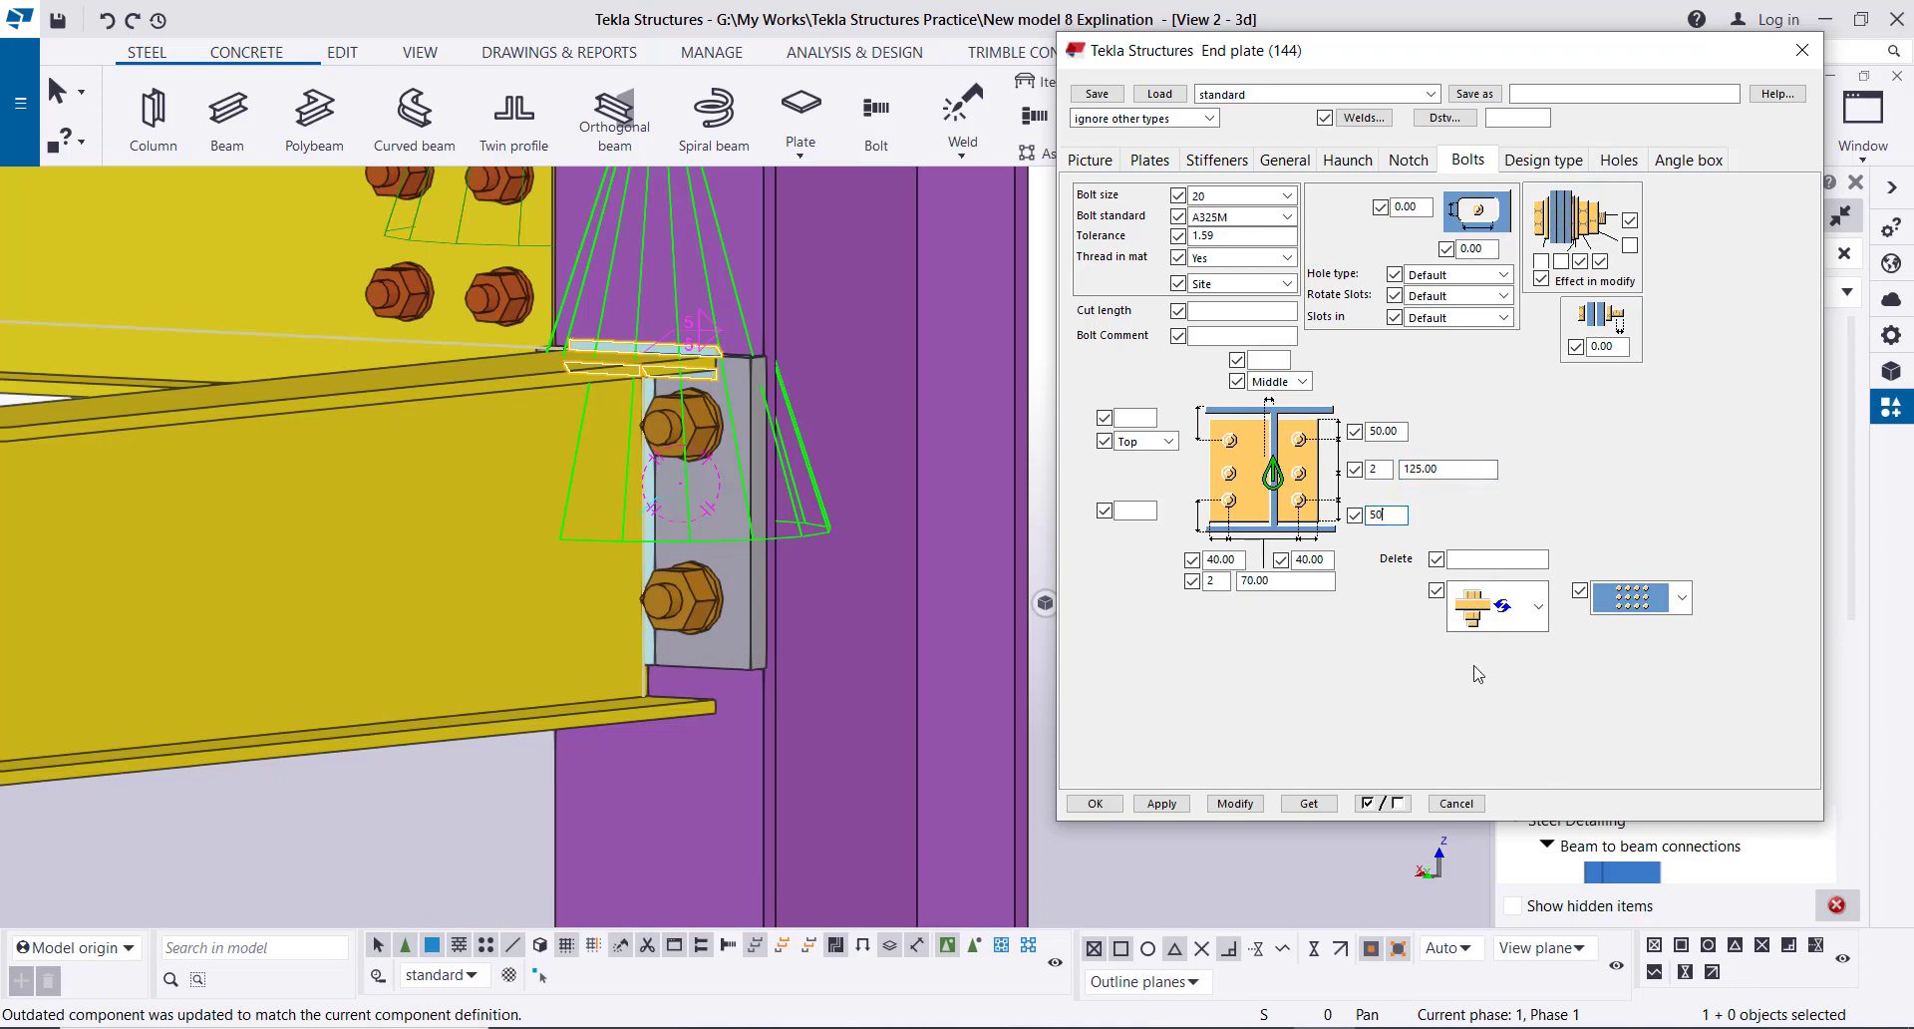
{"action": "left_click", "coordinate": [1244, 804]}
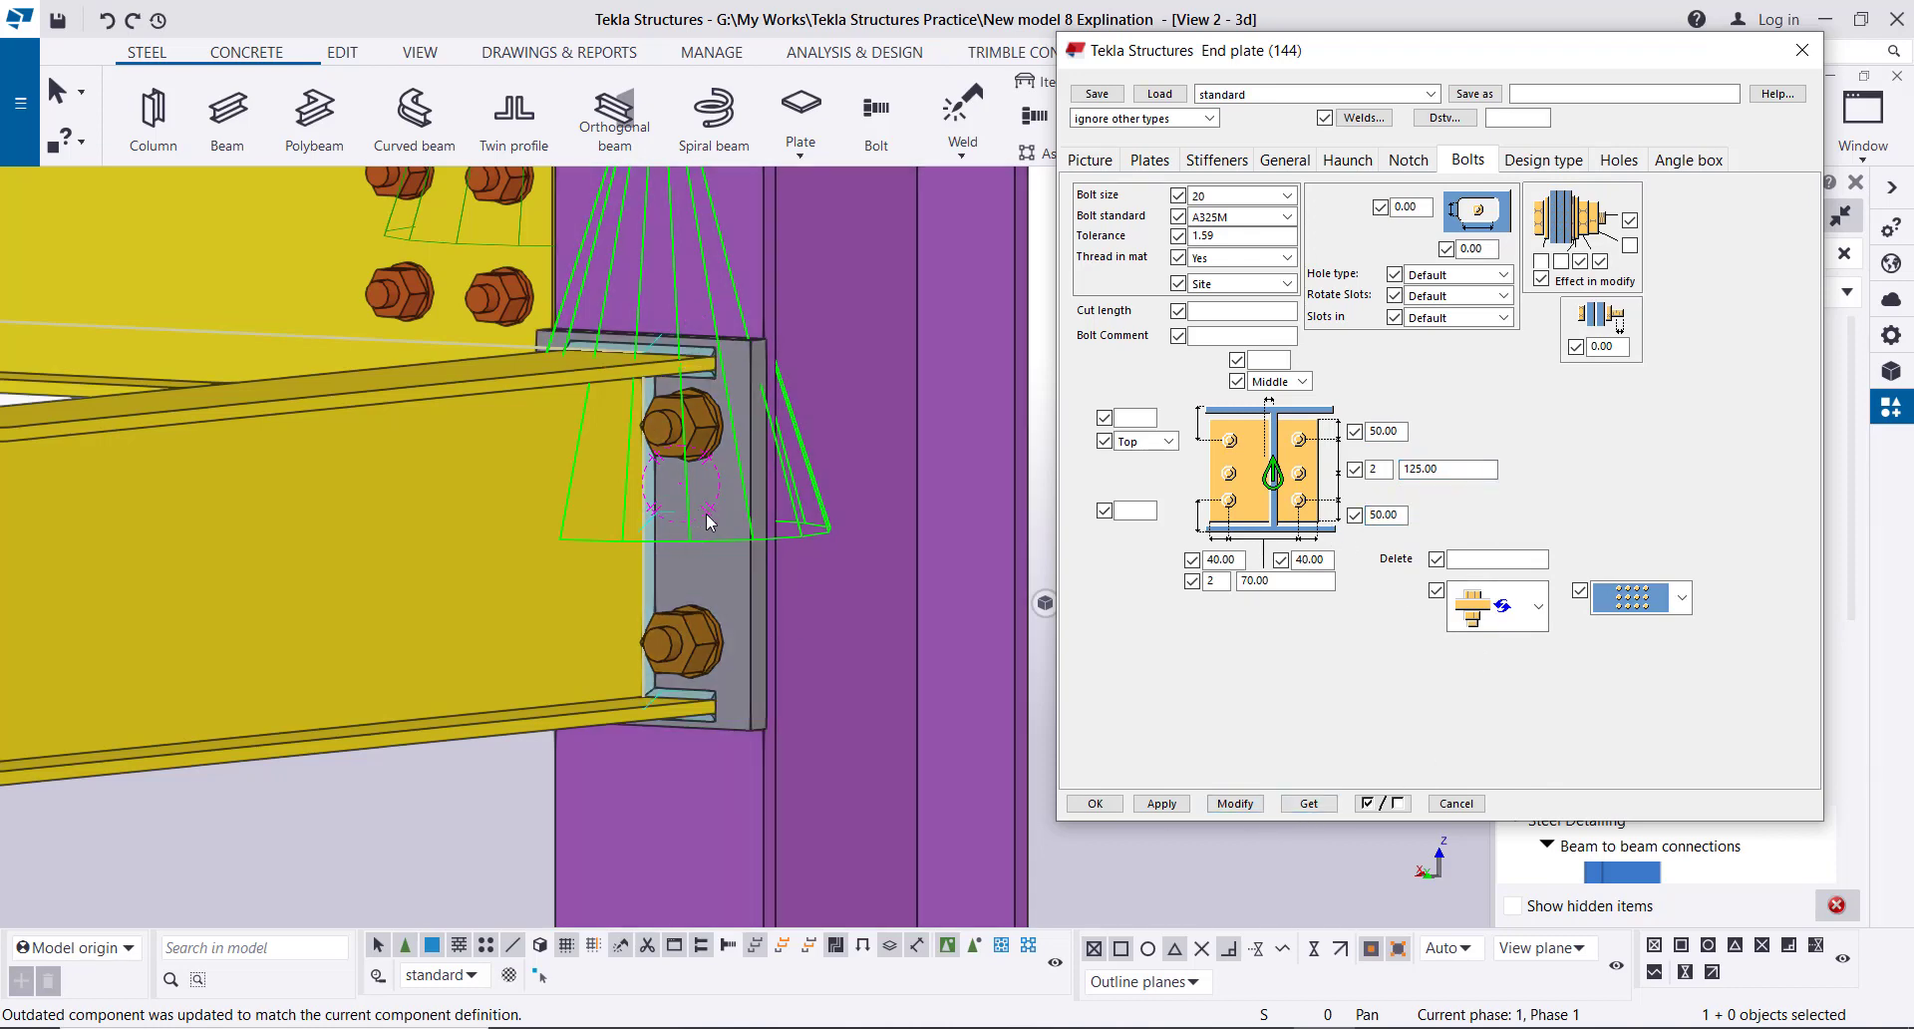
{"action": "scroll", "coordinate": [692, 518], "scroll_direction": "down", "scroll_amount": 5}
{"action": "scroll", "coordinate": [716, 554], "scroll_direction": "down", "scroll_amount": 6}
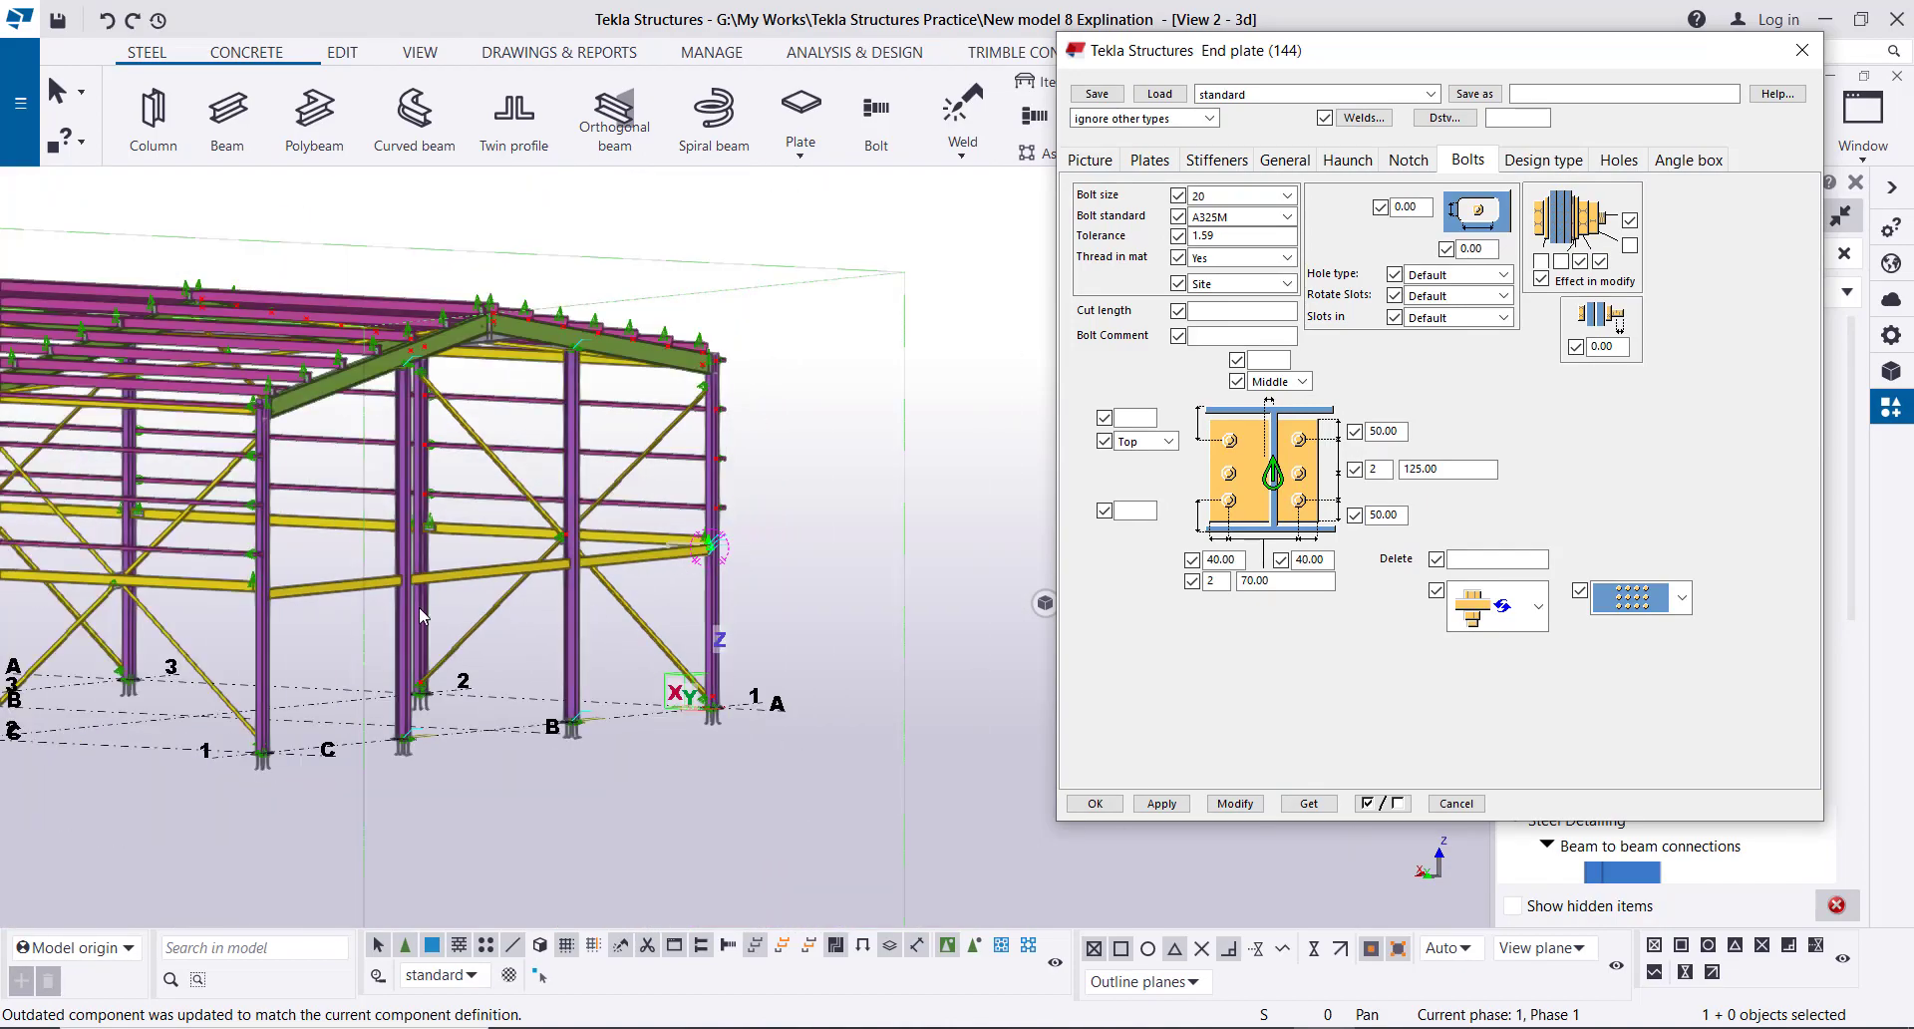
{"action": "middle_click_drag", "start_coordinate": [384, 603], "coordinate": [625, 632], "text": "ctrl"}
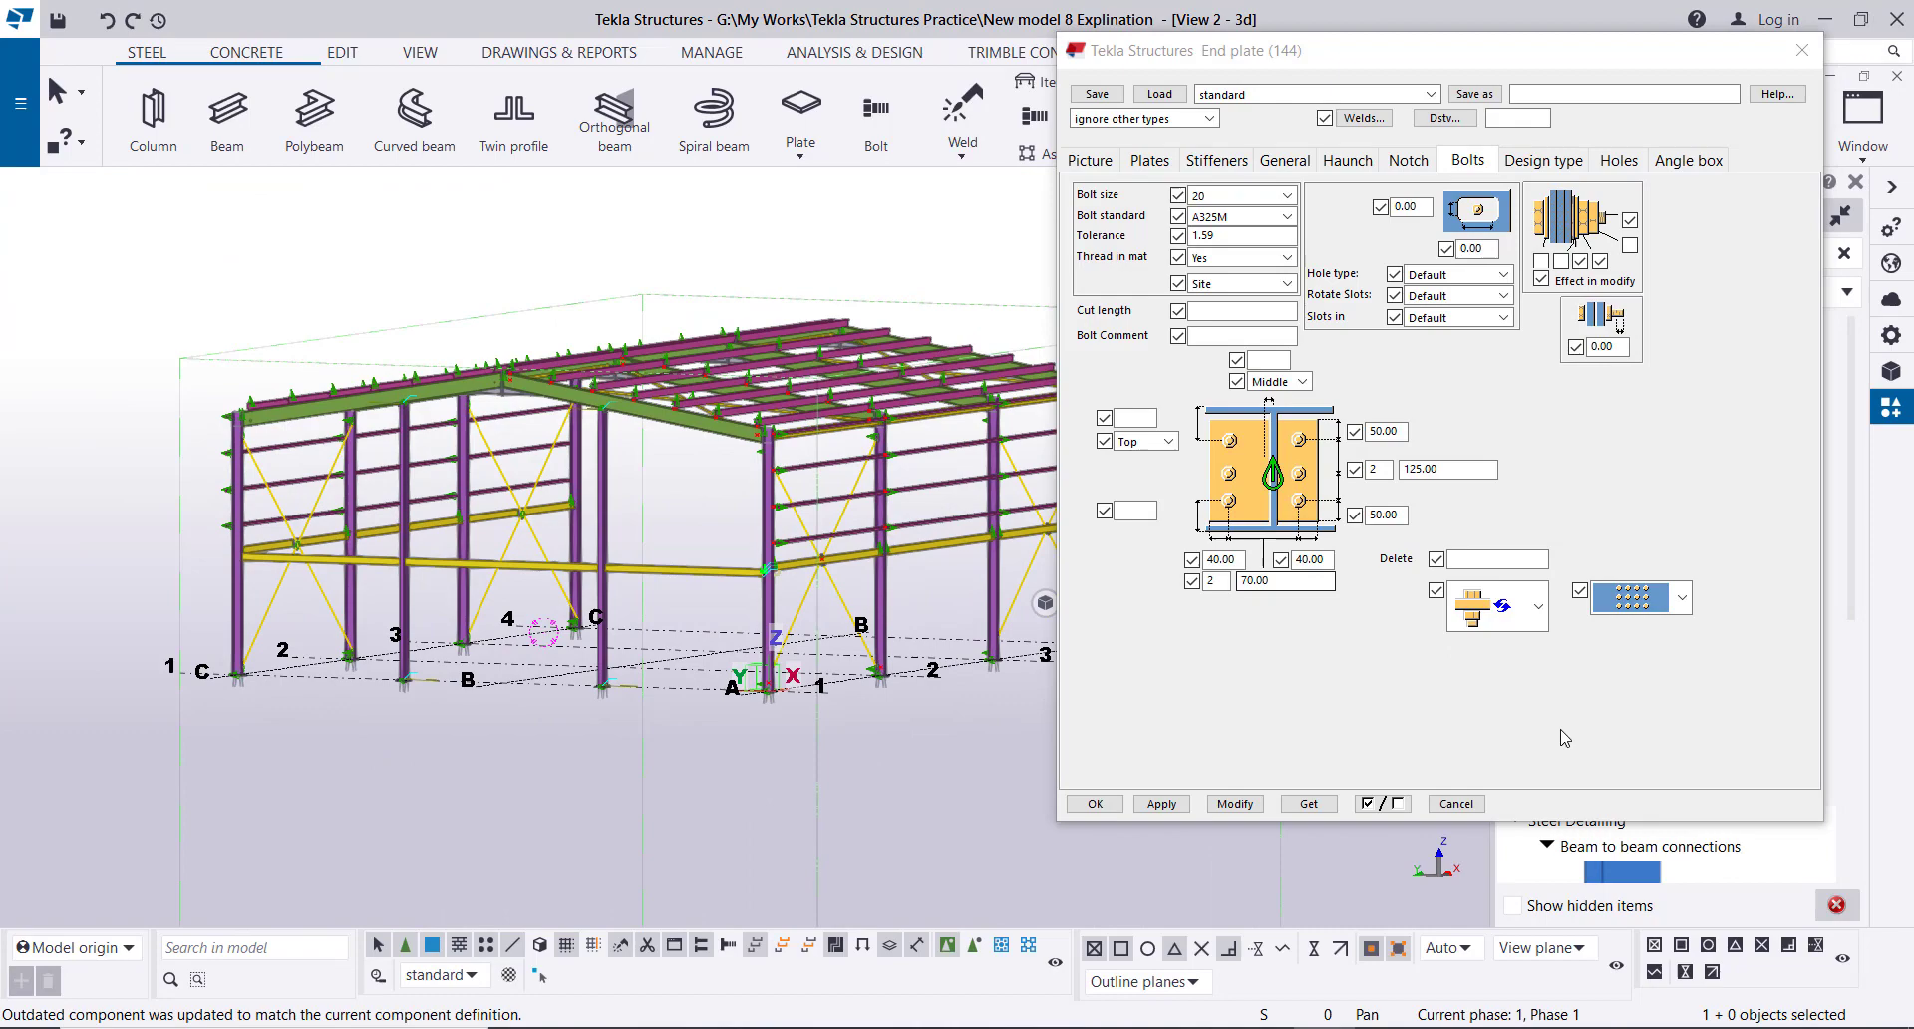
{"action": "left_click", "coordinate": [1227, 806]}
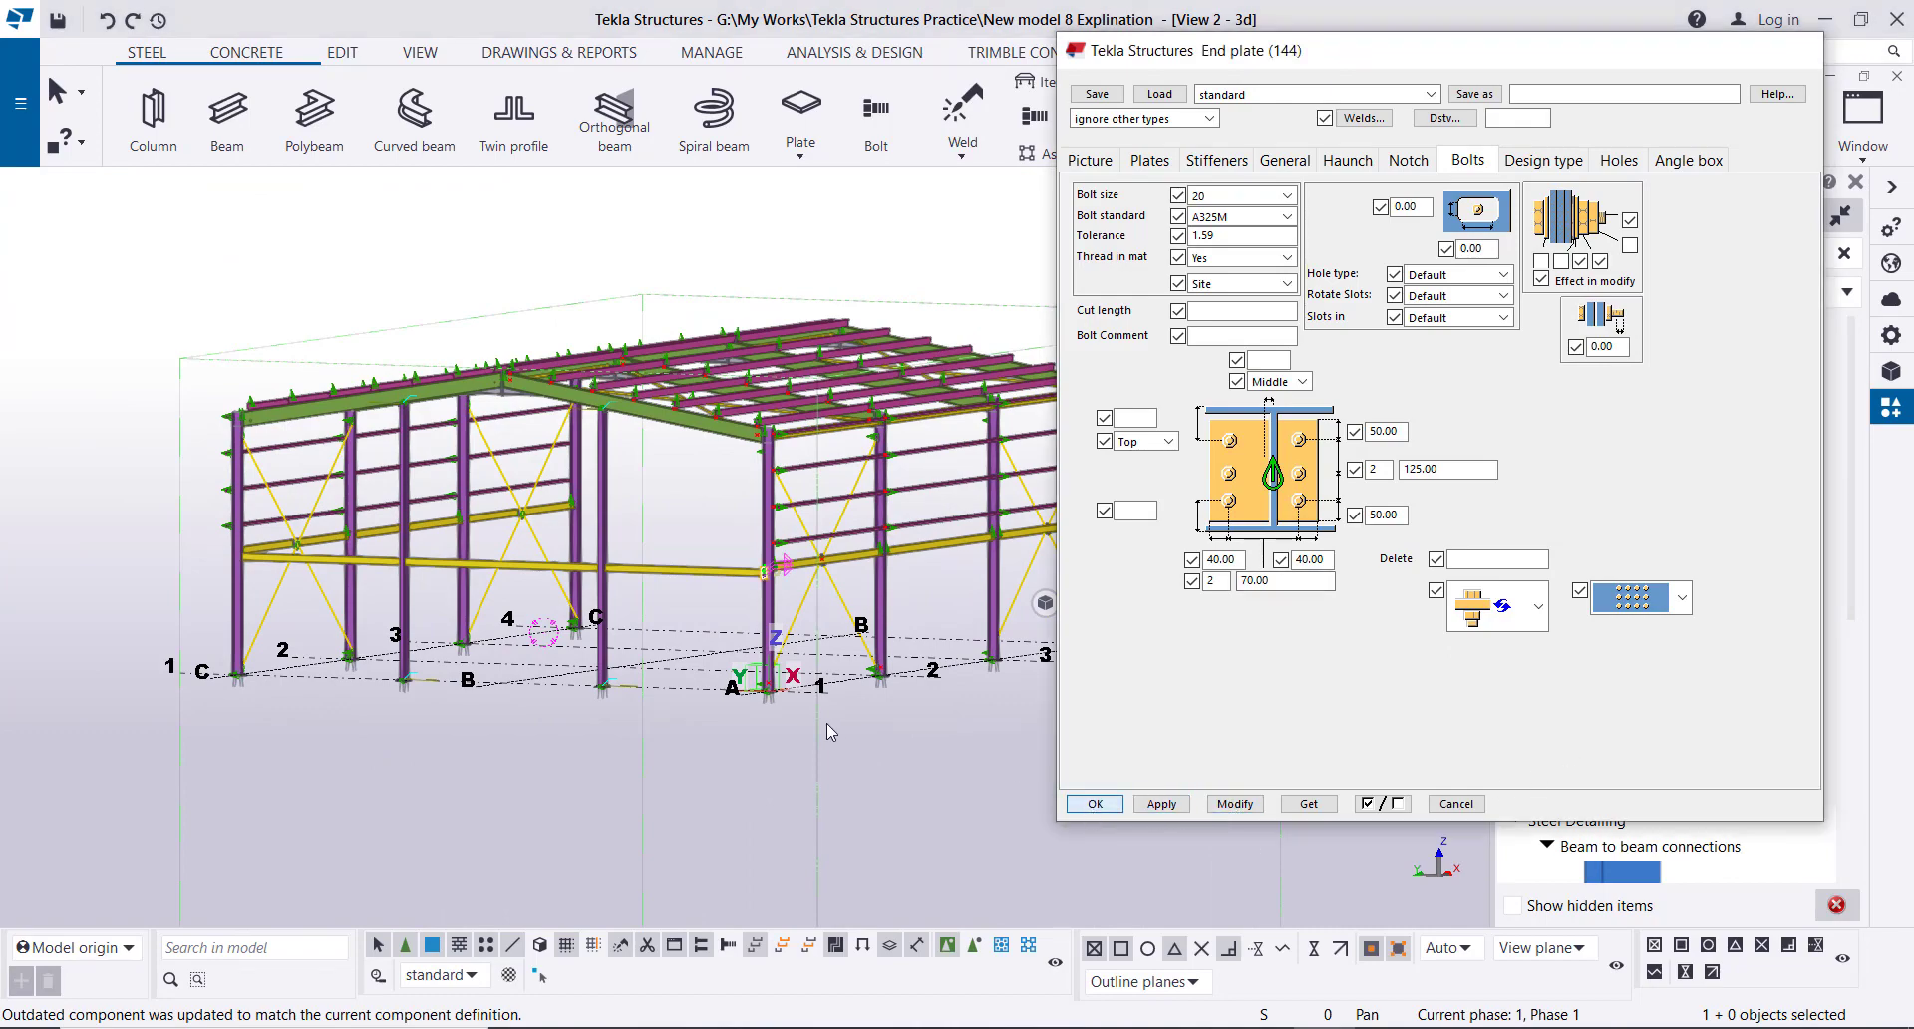
{"action": "left_click", "coordinate": [1094, 804]}
- Connect the end-wall beam to the grid C column with the same End plate (144) connection, and end the command
{"action": "scroll", "coordinate": [228, 571], "scroll_direction": "up", "scroll_amount": 2}
{"action": "scroll", "coordinate": [228, 573], "scroll_direction": "up", "scroll_amount": 7}
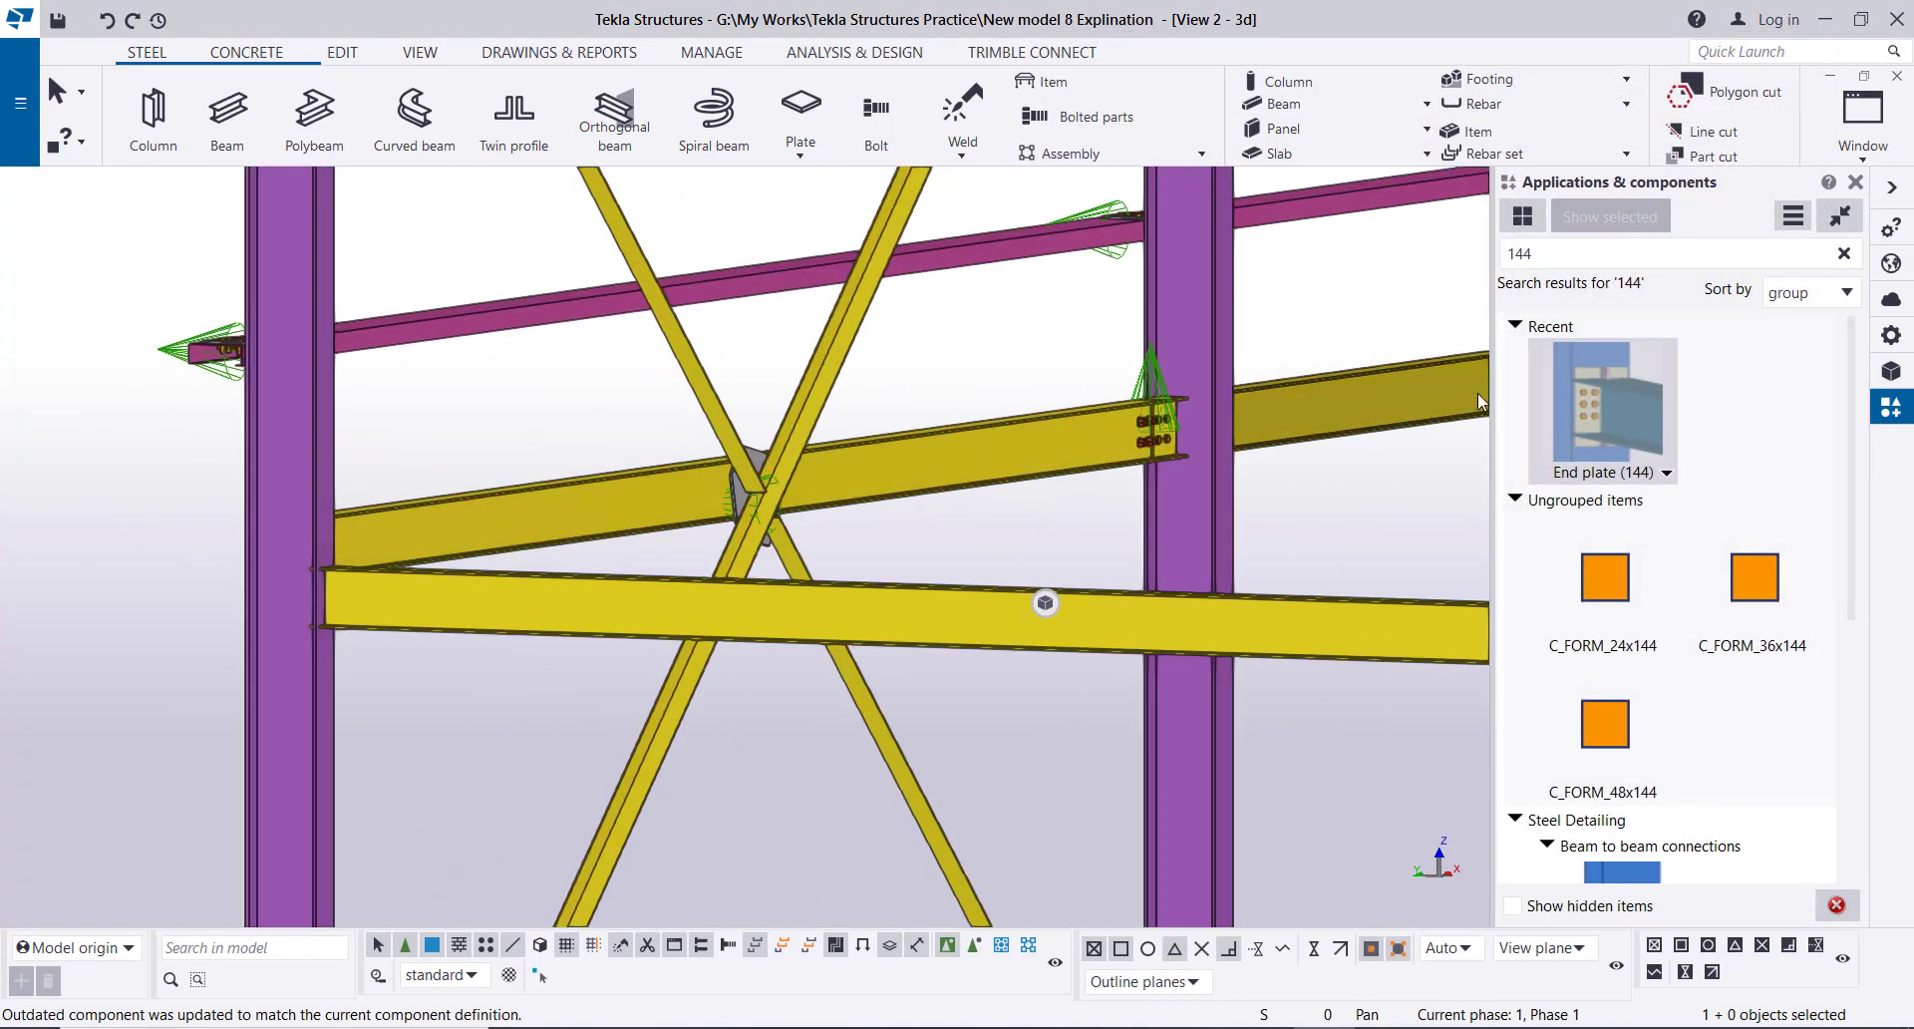
{"action": "left_click", "coordinate": [1581, 409]}
{"action": "left_click", "coordinate": [333, 702]}
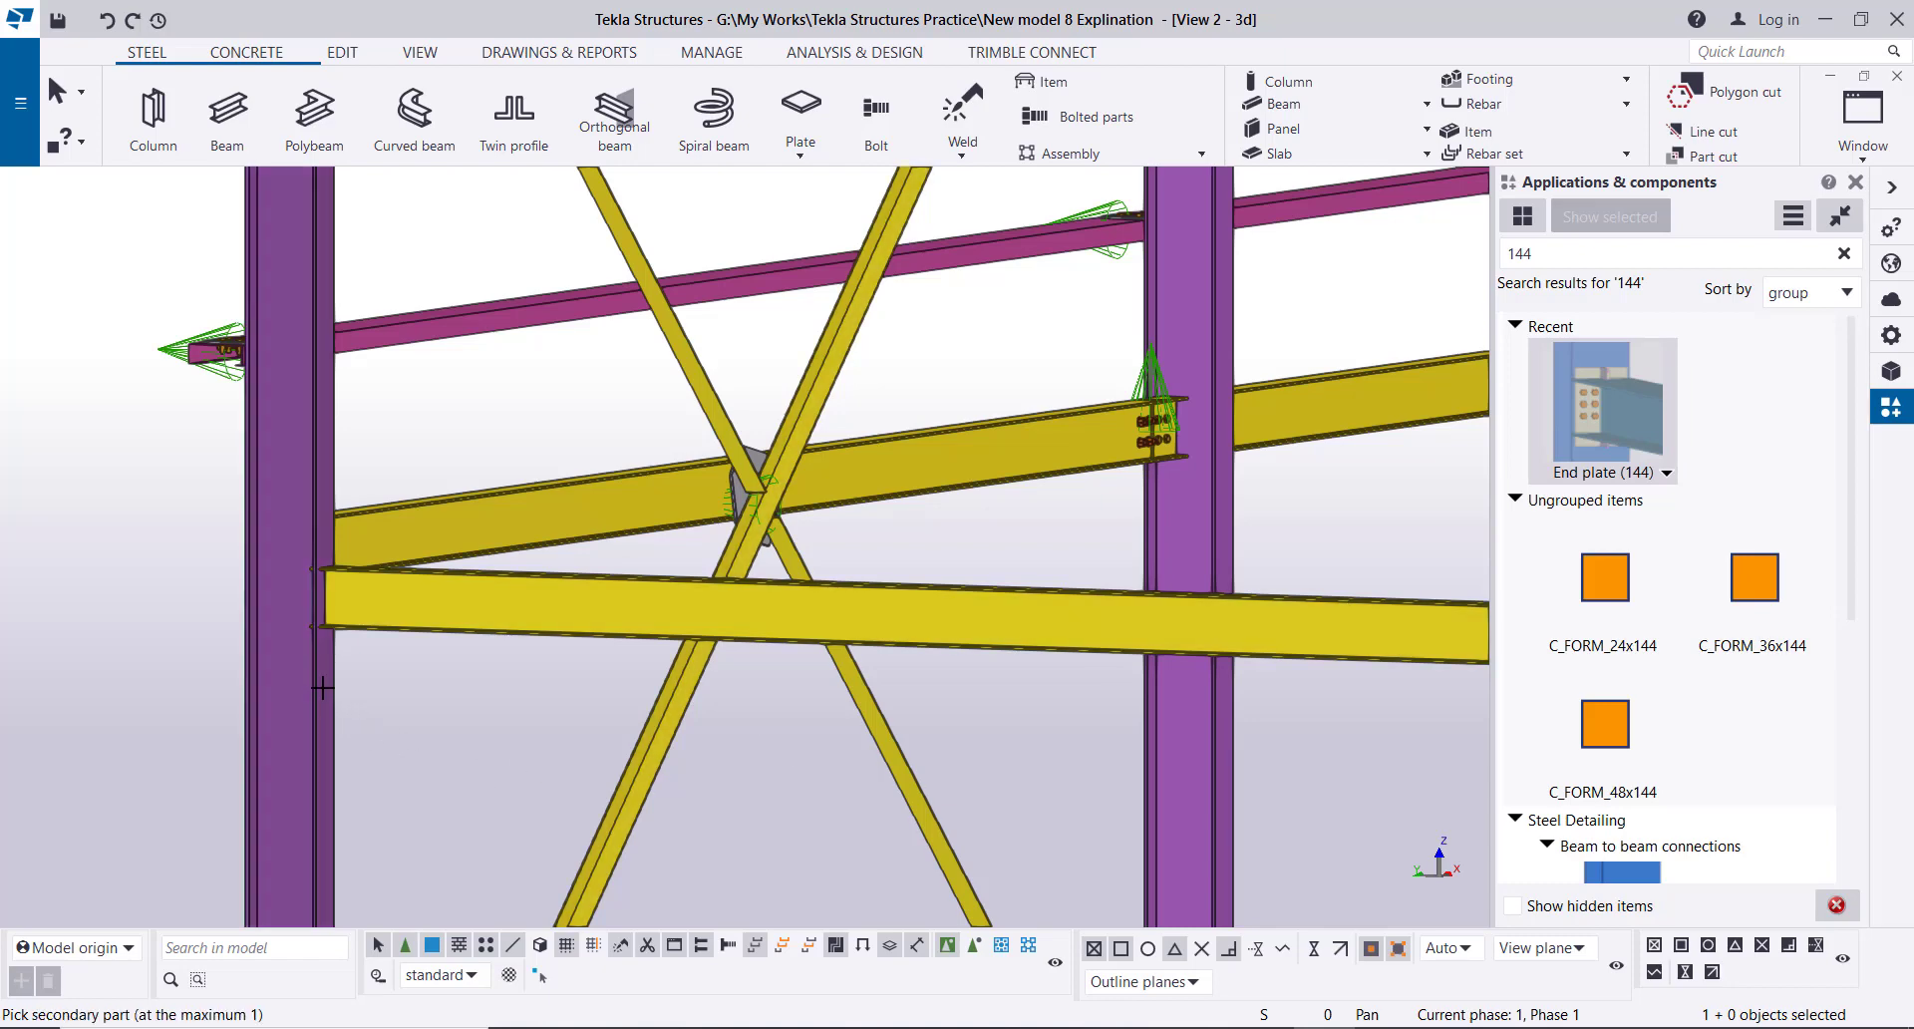
{"action": "left_click", "coordinate": [405, 610]}
{"action": "scroll", "coordinate": [399, 626], "scroll_direction": "up", "scroll_amount": 8}
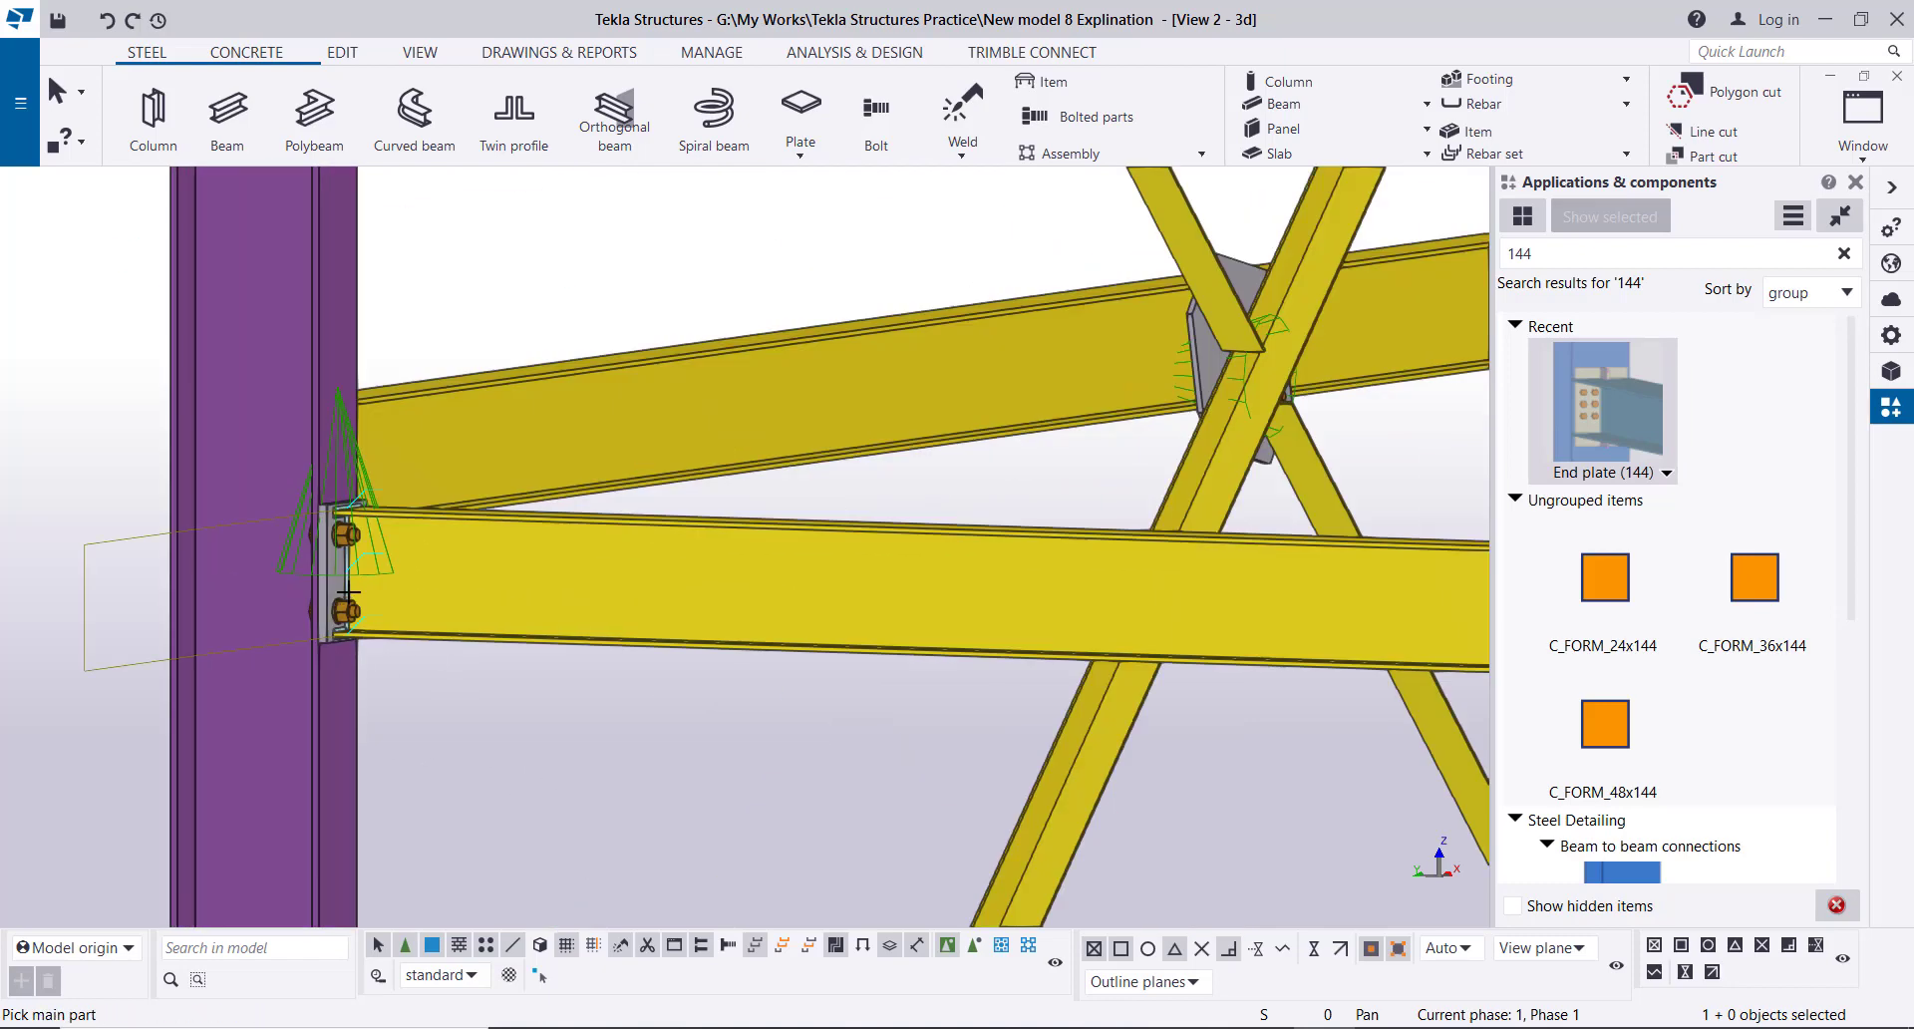
{"action": "scroll", "coordinate": [319, 499], "scroll_direction": "down", "scroll_amount": 10}
{"action": "right_click", "coordinate": [118, 320]}
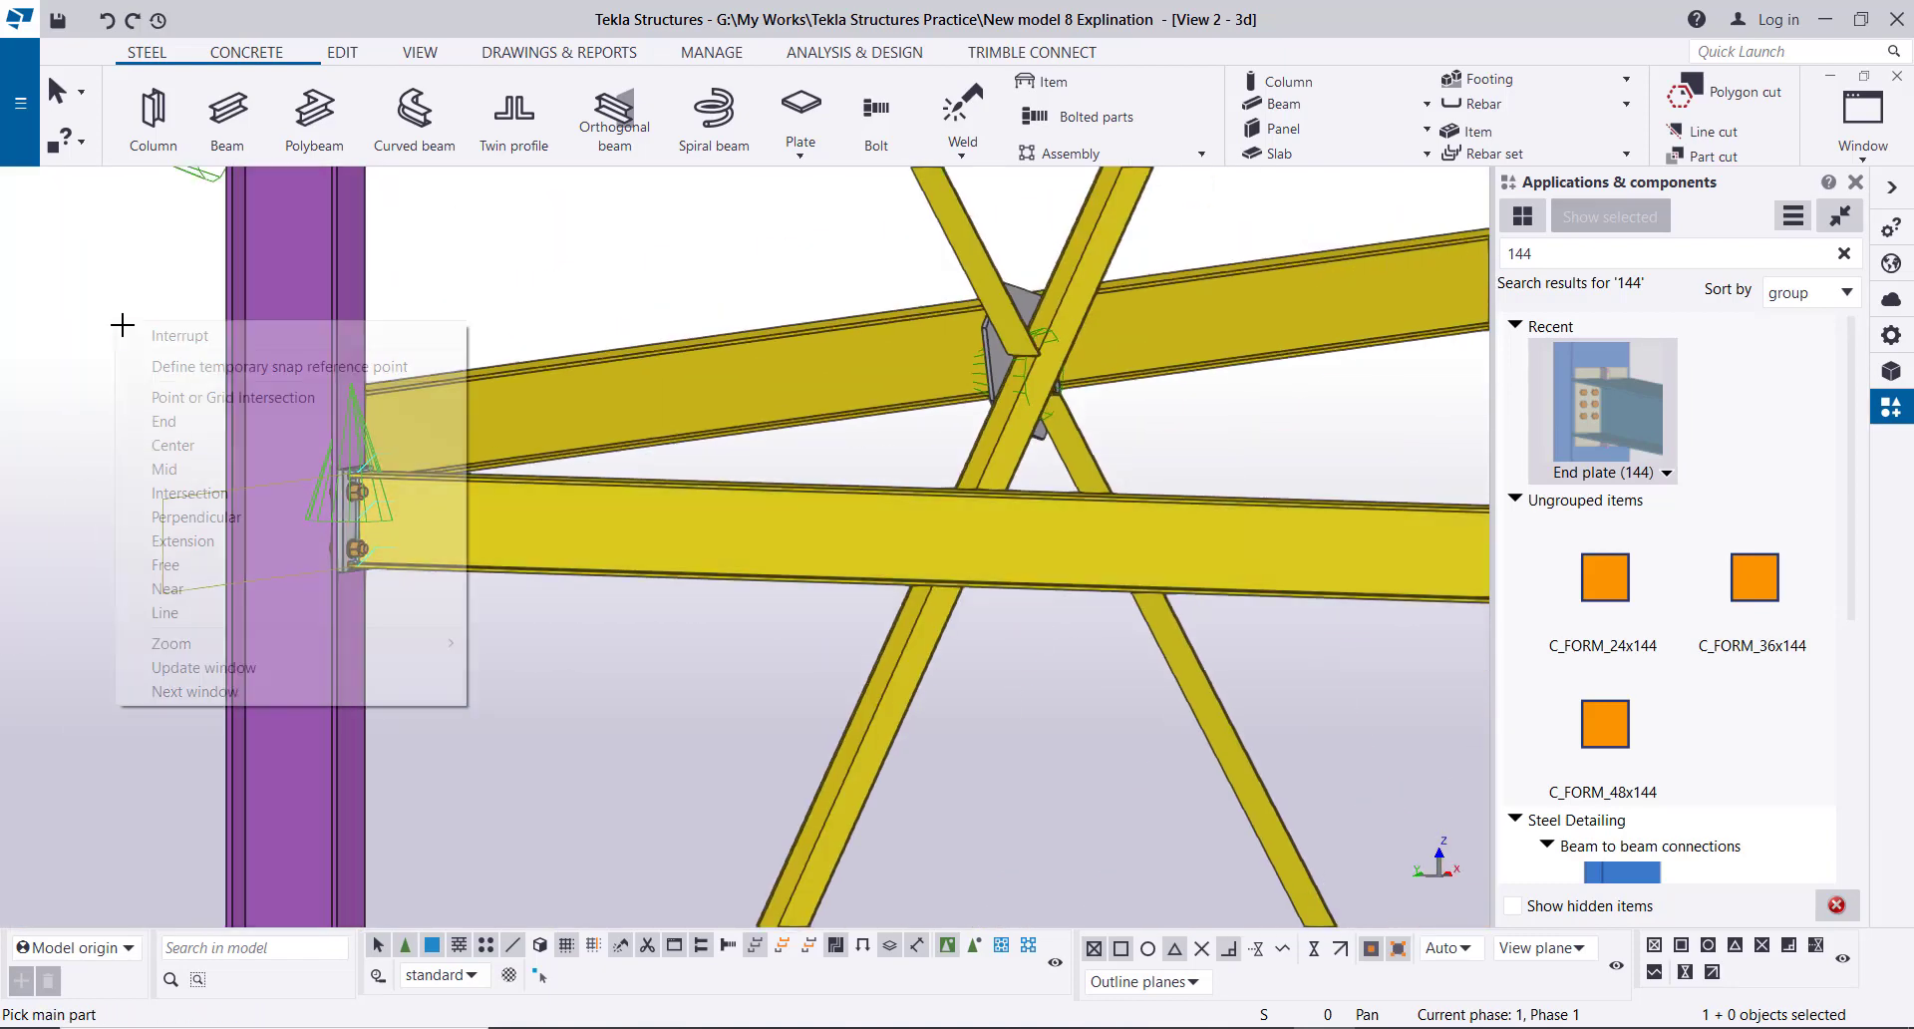
{"action": "left_click", "coordinate": [138, 326]}
{"action": "scroll", "coordinate": [180, 400], "scroll_direction": "down", "scroll_amount": 8}
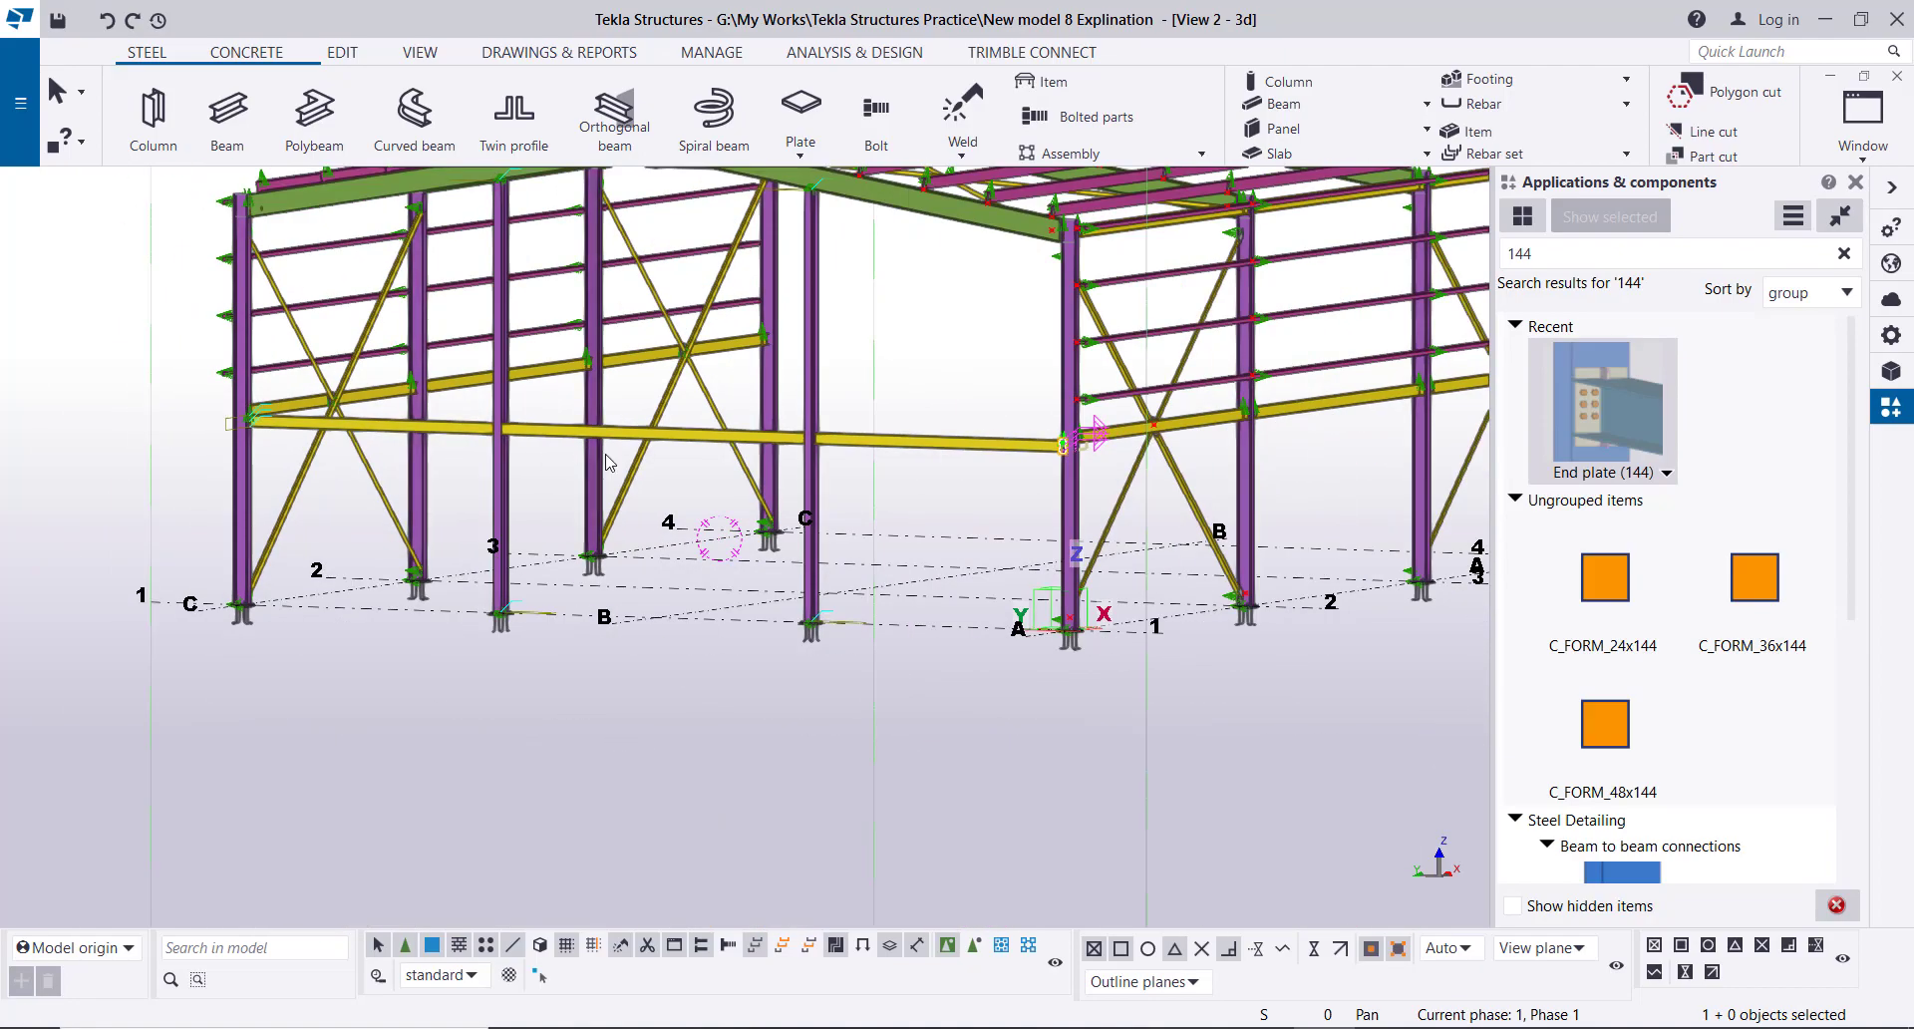
- Connect the end-wall beams on both sides of the intermediate column nearer grid A using Two sided end plate (142), and end the command
{"action": "scroll", "coordinate": [730, 748], "scroll_direction": "up", "scroll_amount": 5}
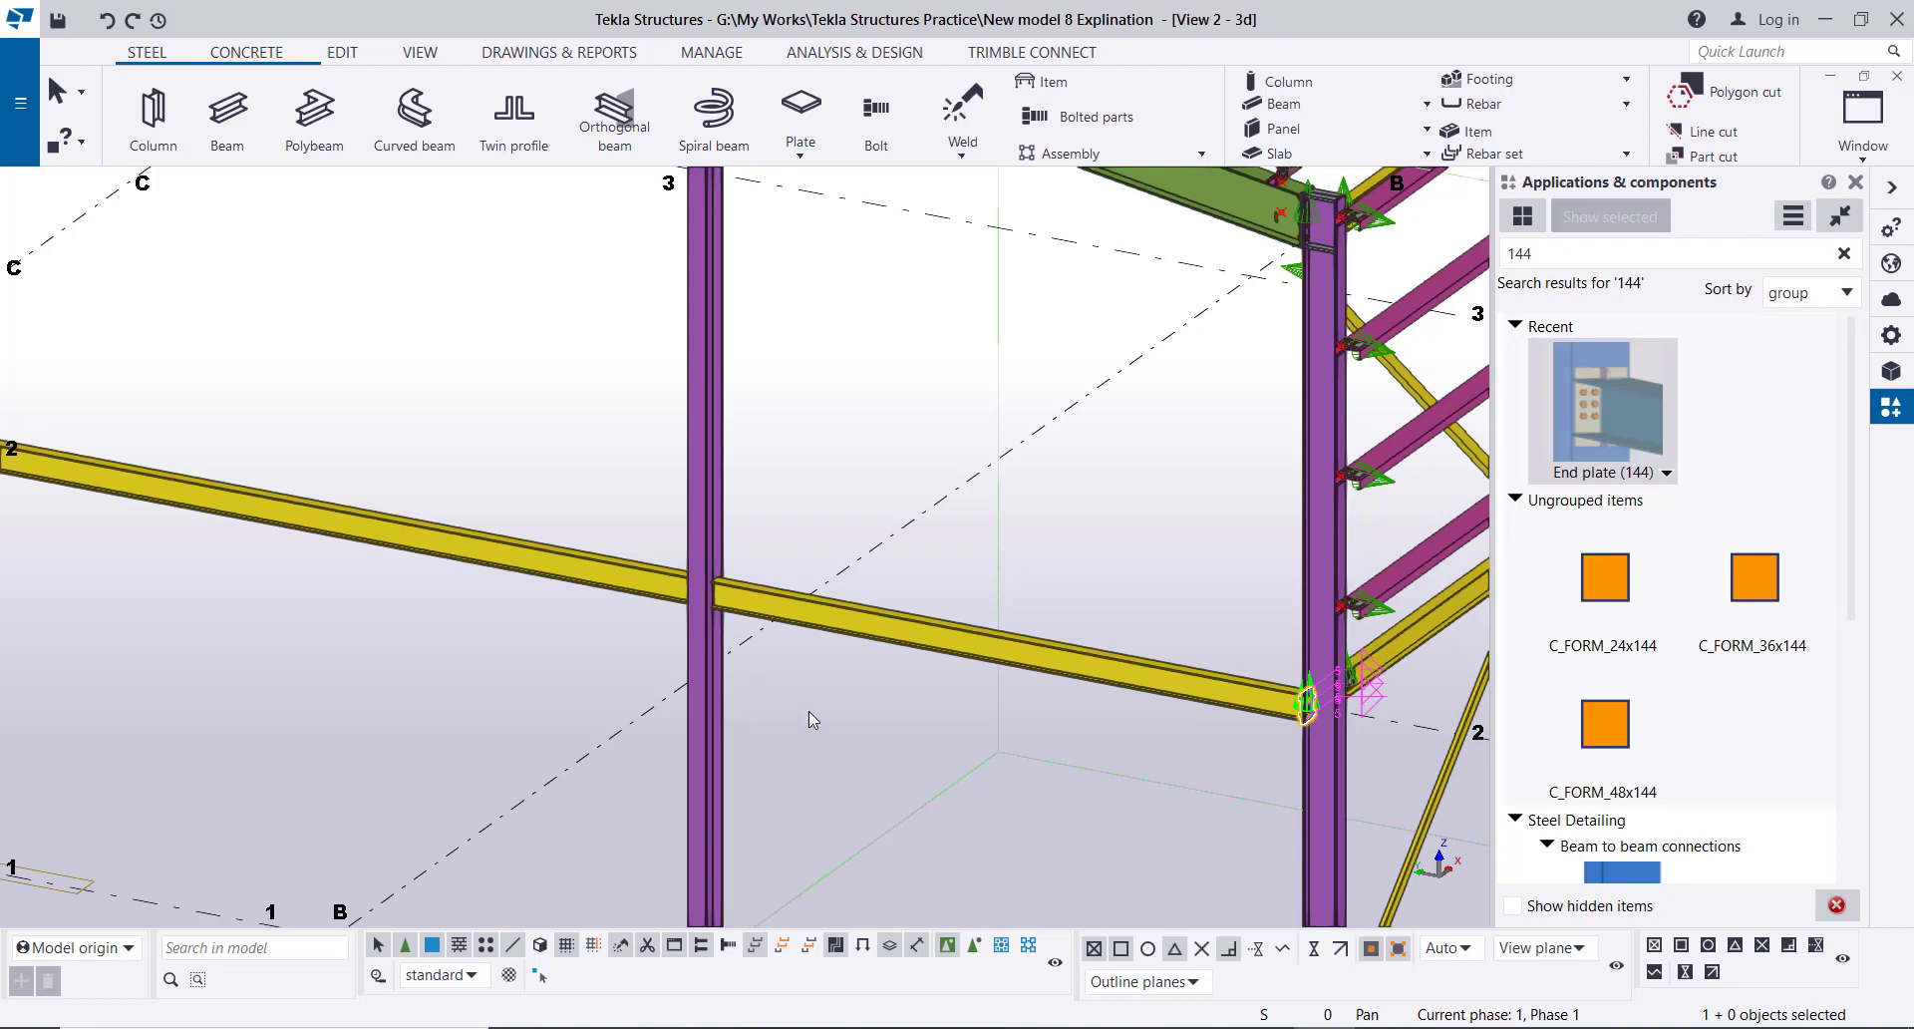
{"action": "double_click", "coordinate": [1520, 253]}
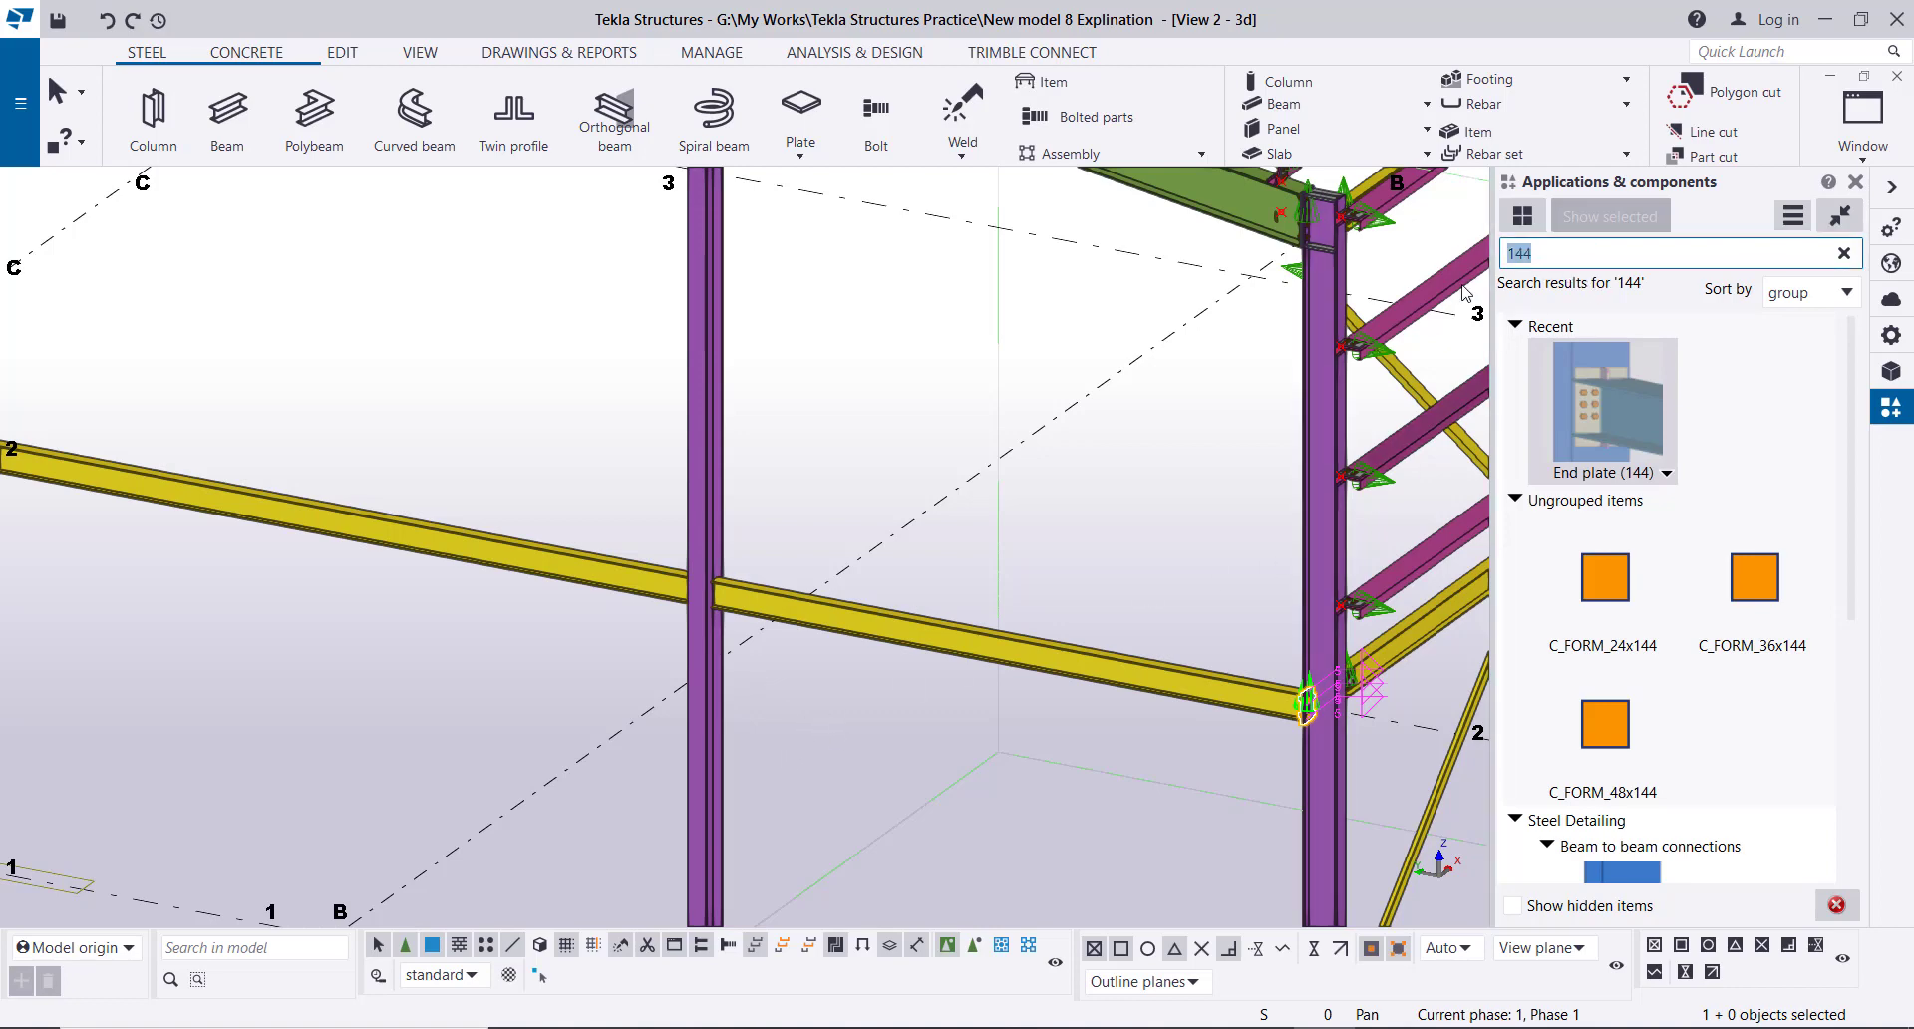
{"action": "type", "text": "142"}
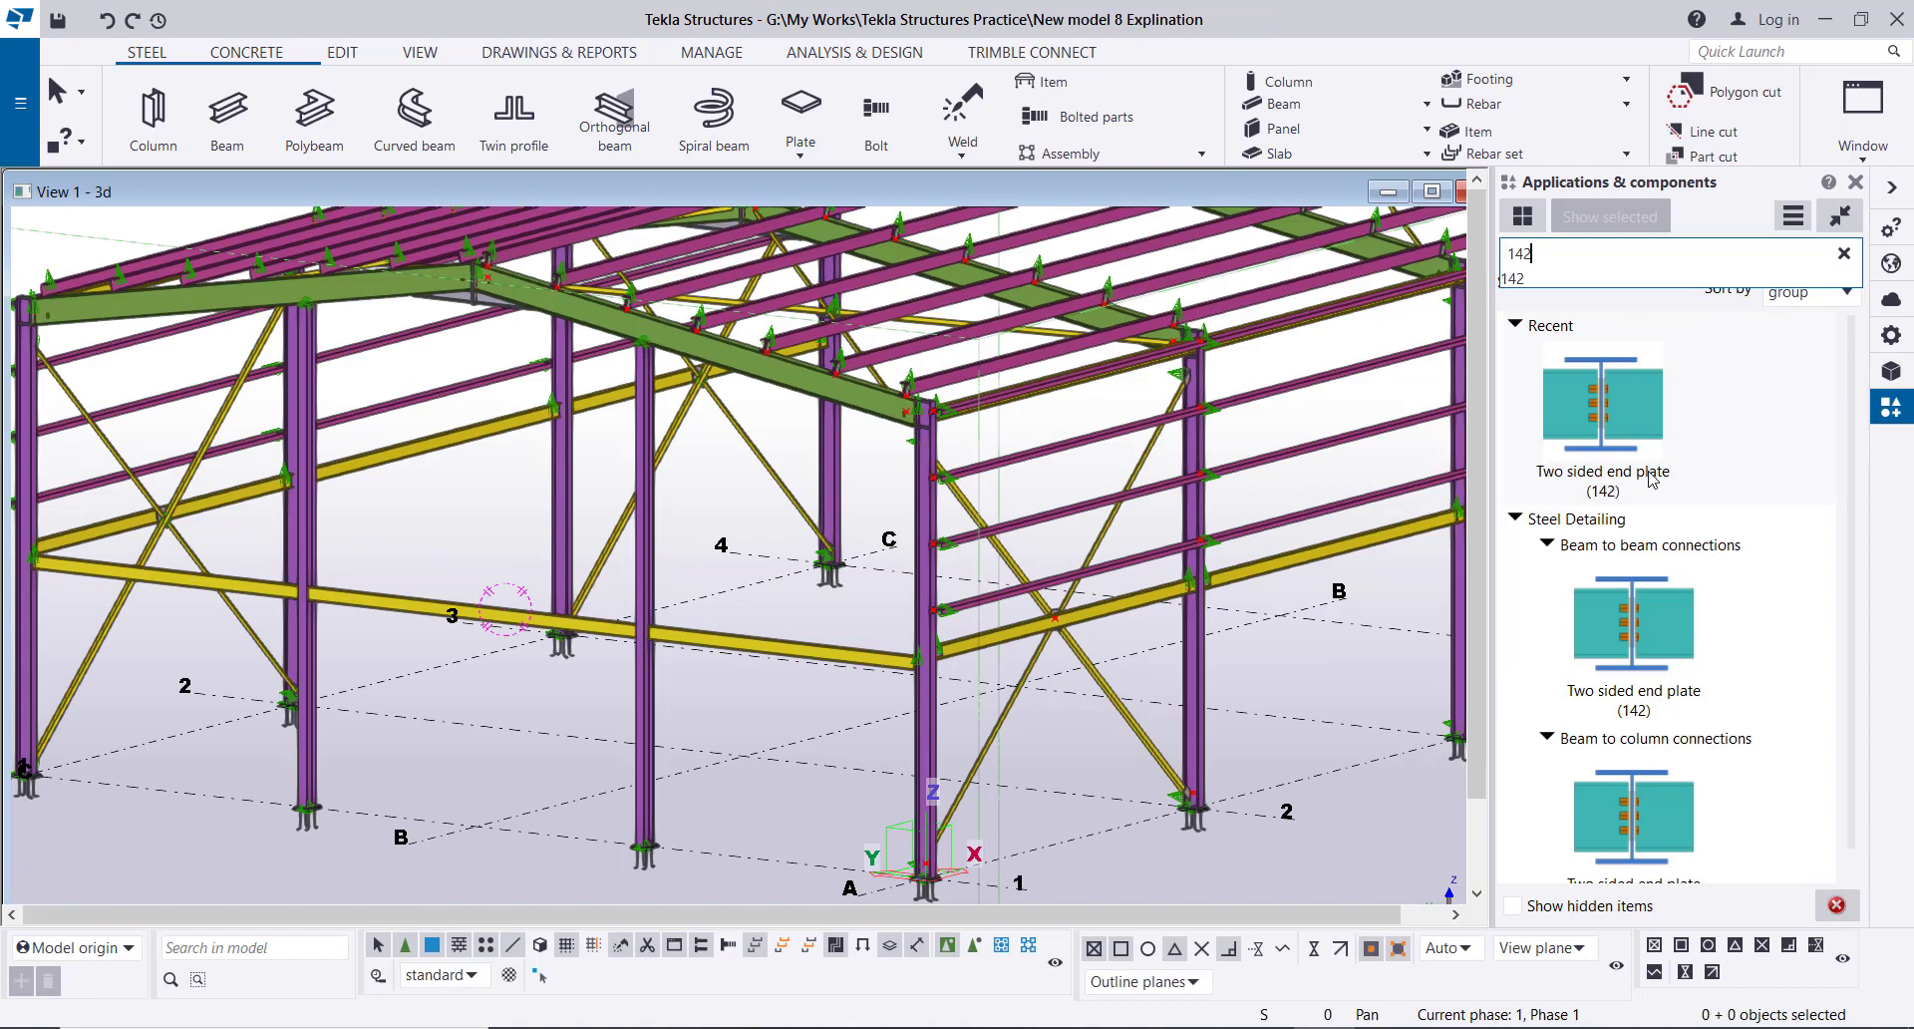
{"action": "left_click", "coordinate": [1599, 436]}
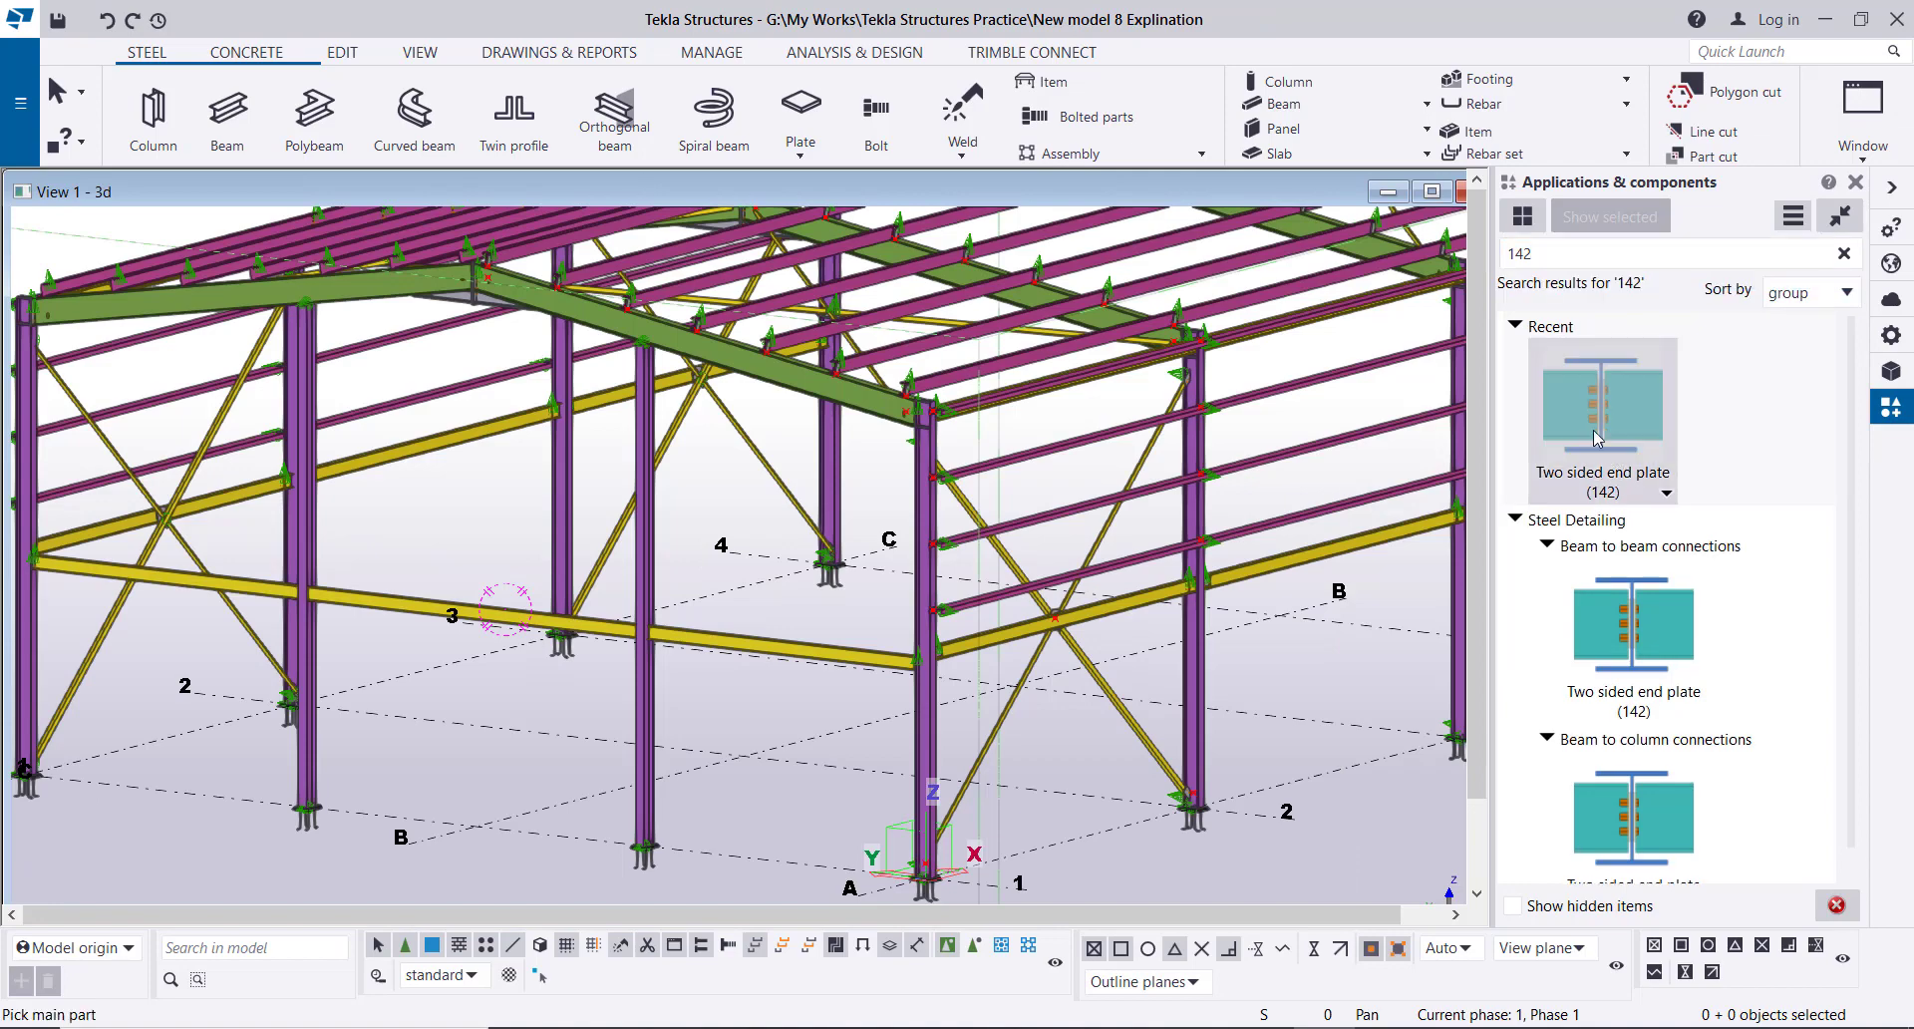
{"action": "scroll", "coordinate": [691, 680], "scroll_direction": "up", "scroll_amount": 8}
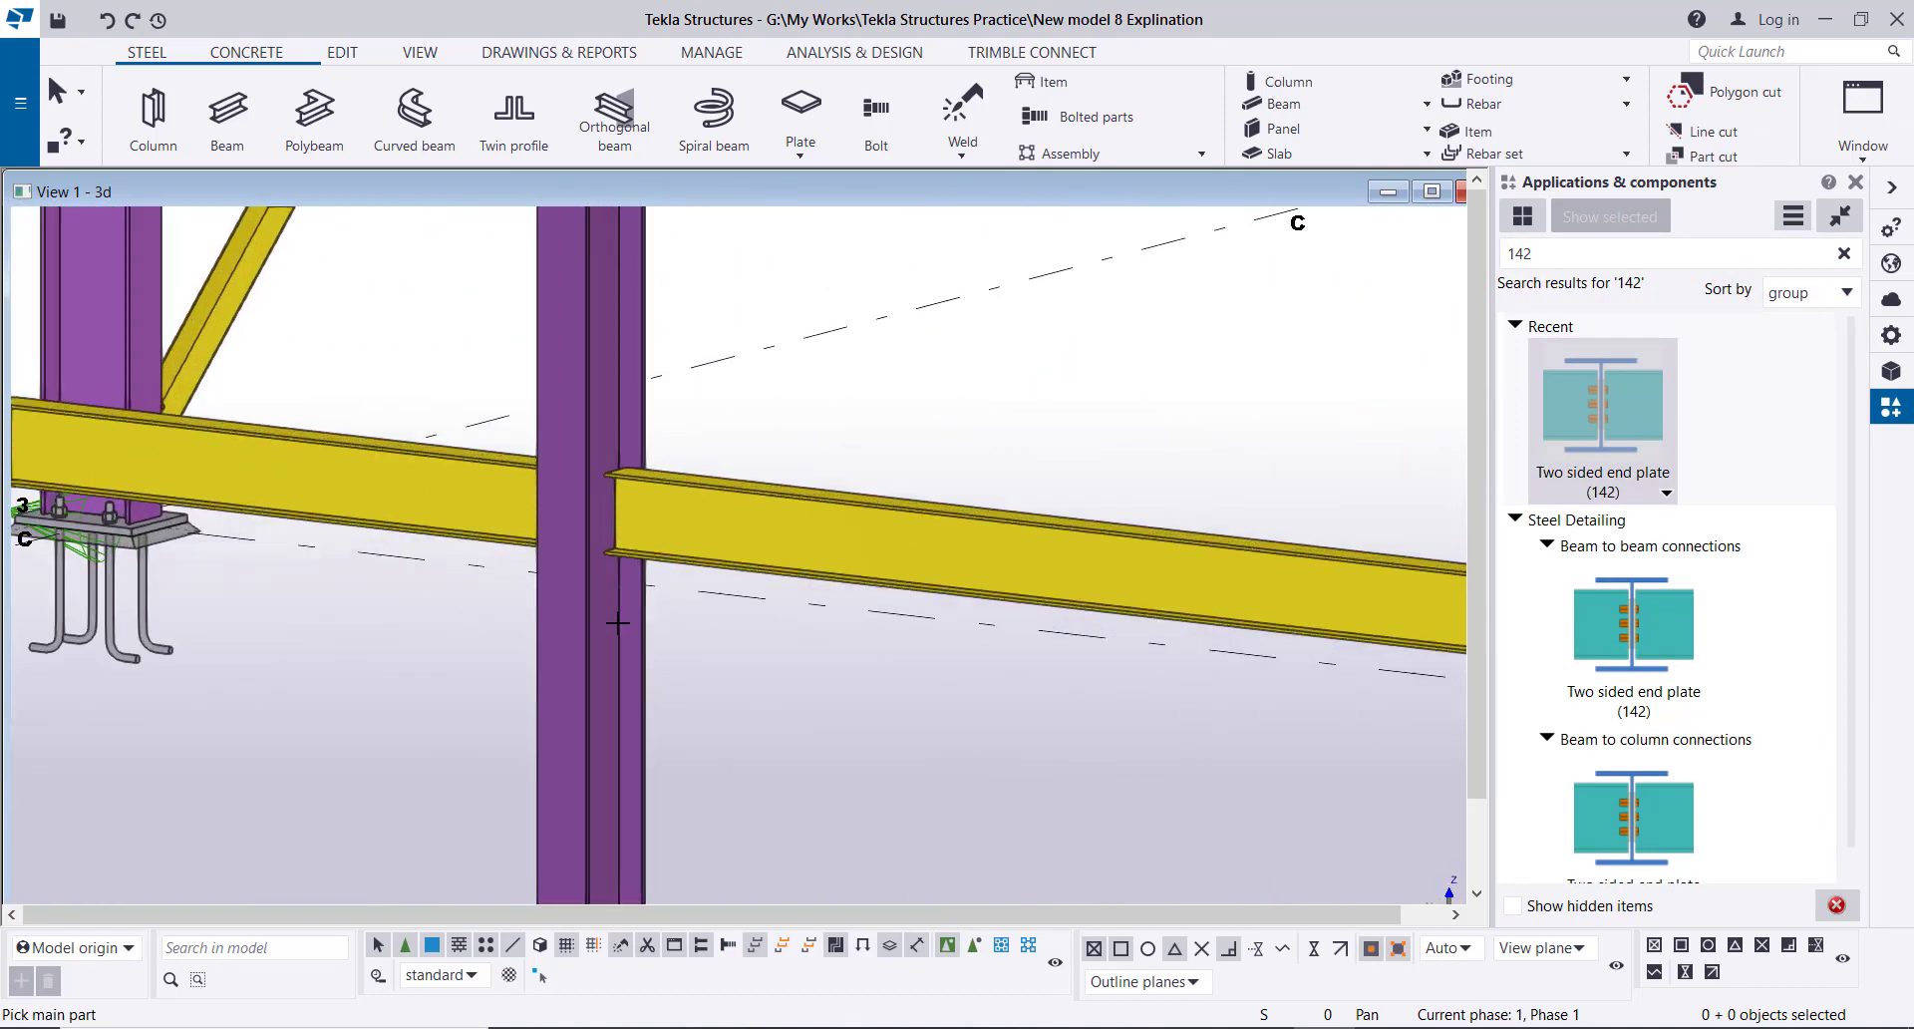
{"action": "left_click", "coordinate": [612, 622]}
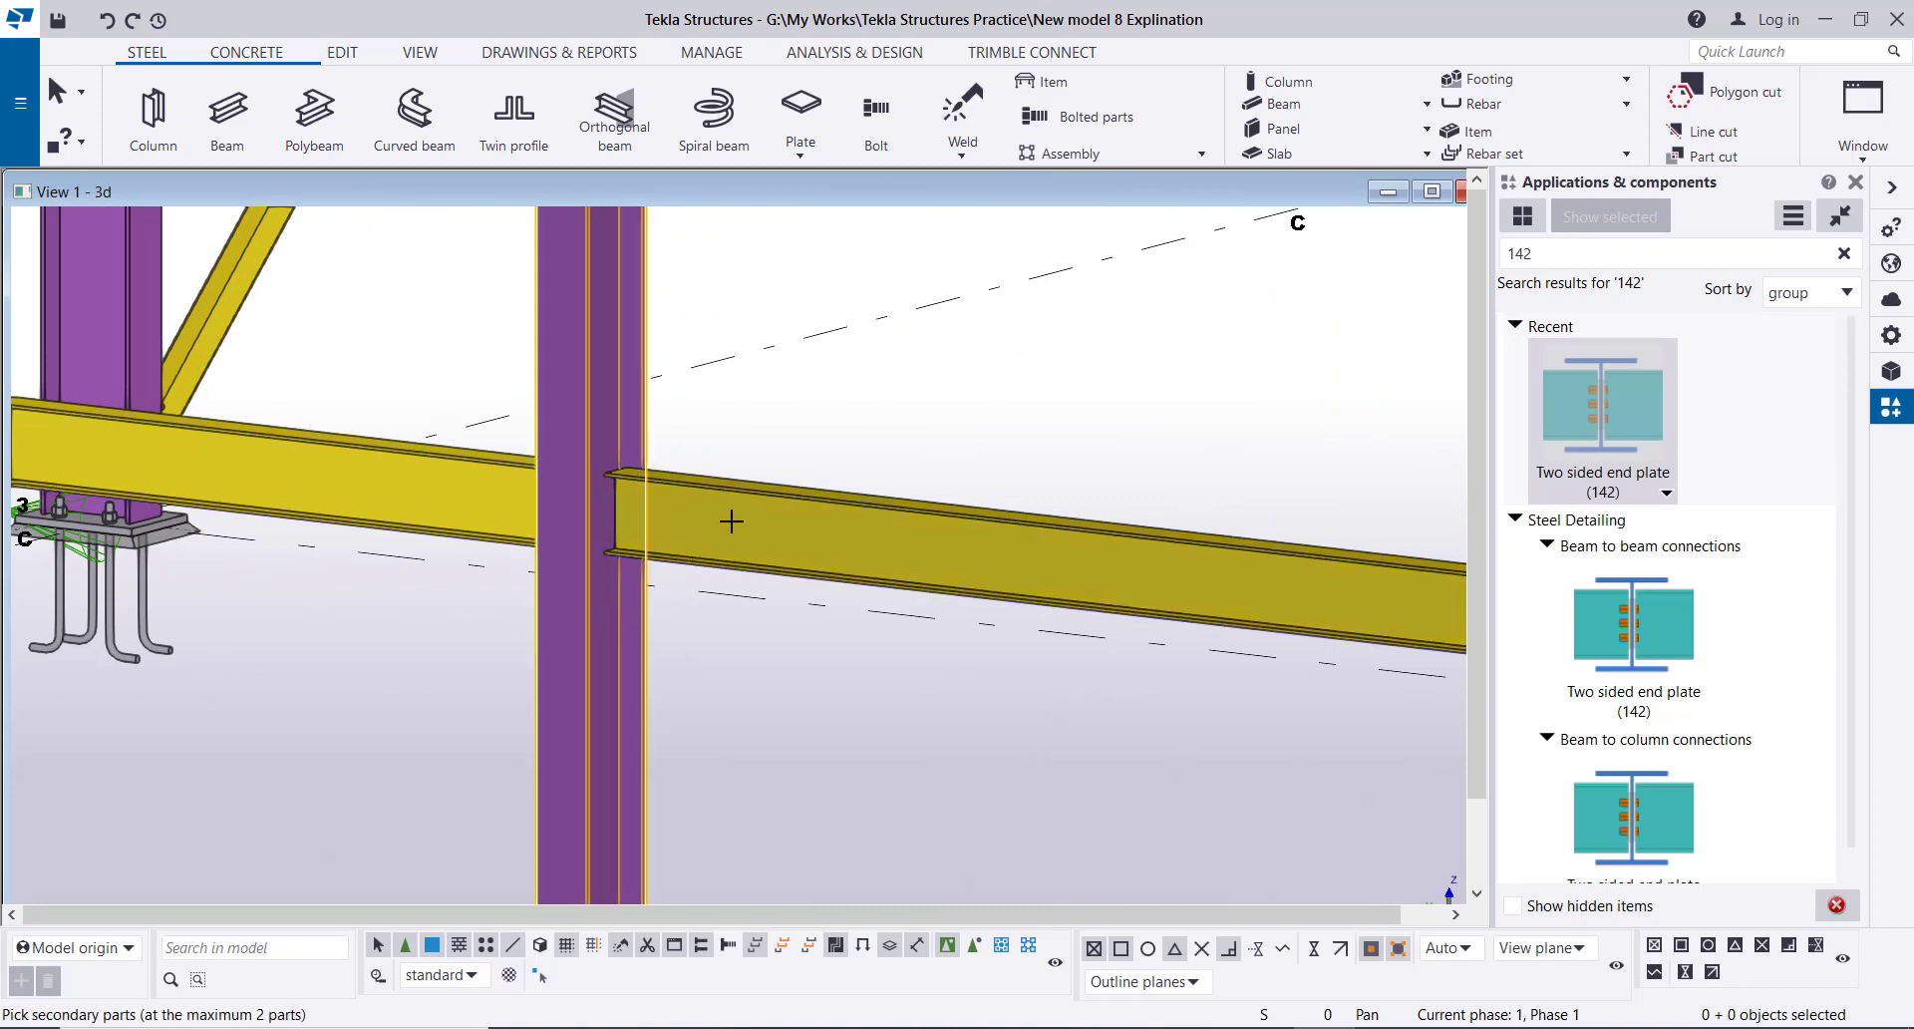
{"action": "left_click", "coordinate": [648, 524]}
{"action": "left_click", "coordinate": [449, 475]}
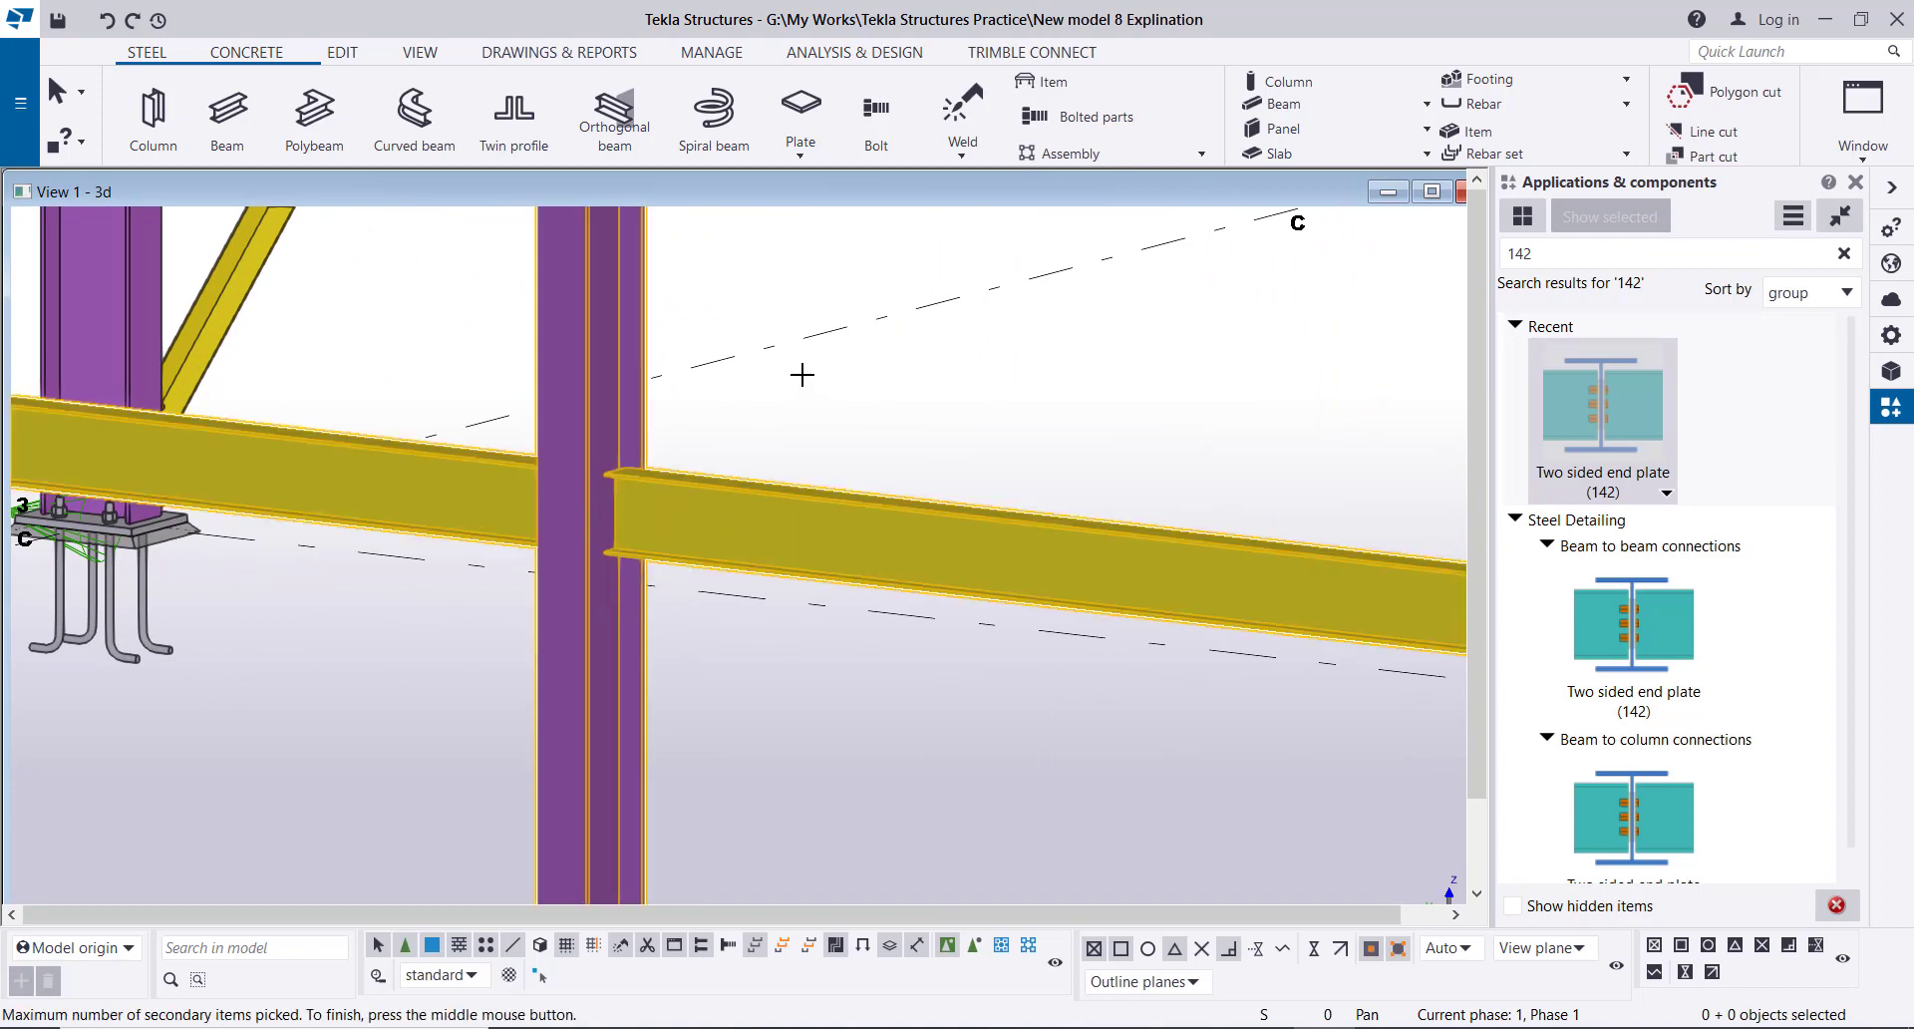
{"action": "middle_click", "coordinate": [802, 375]}
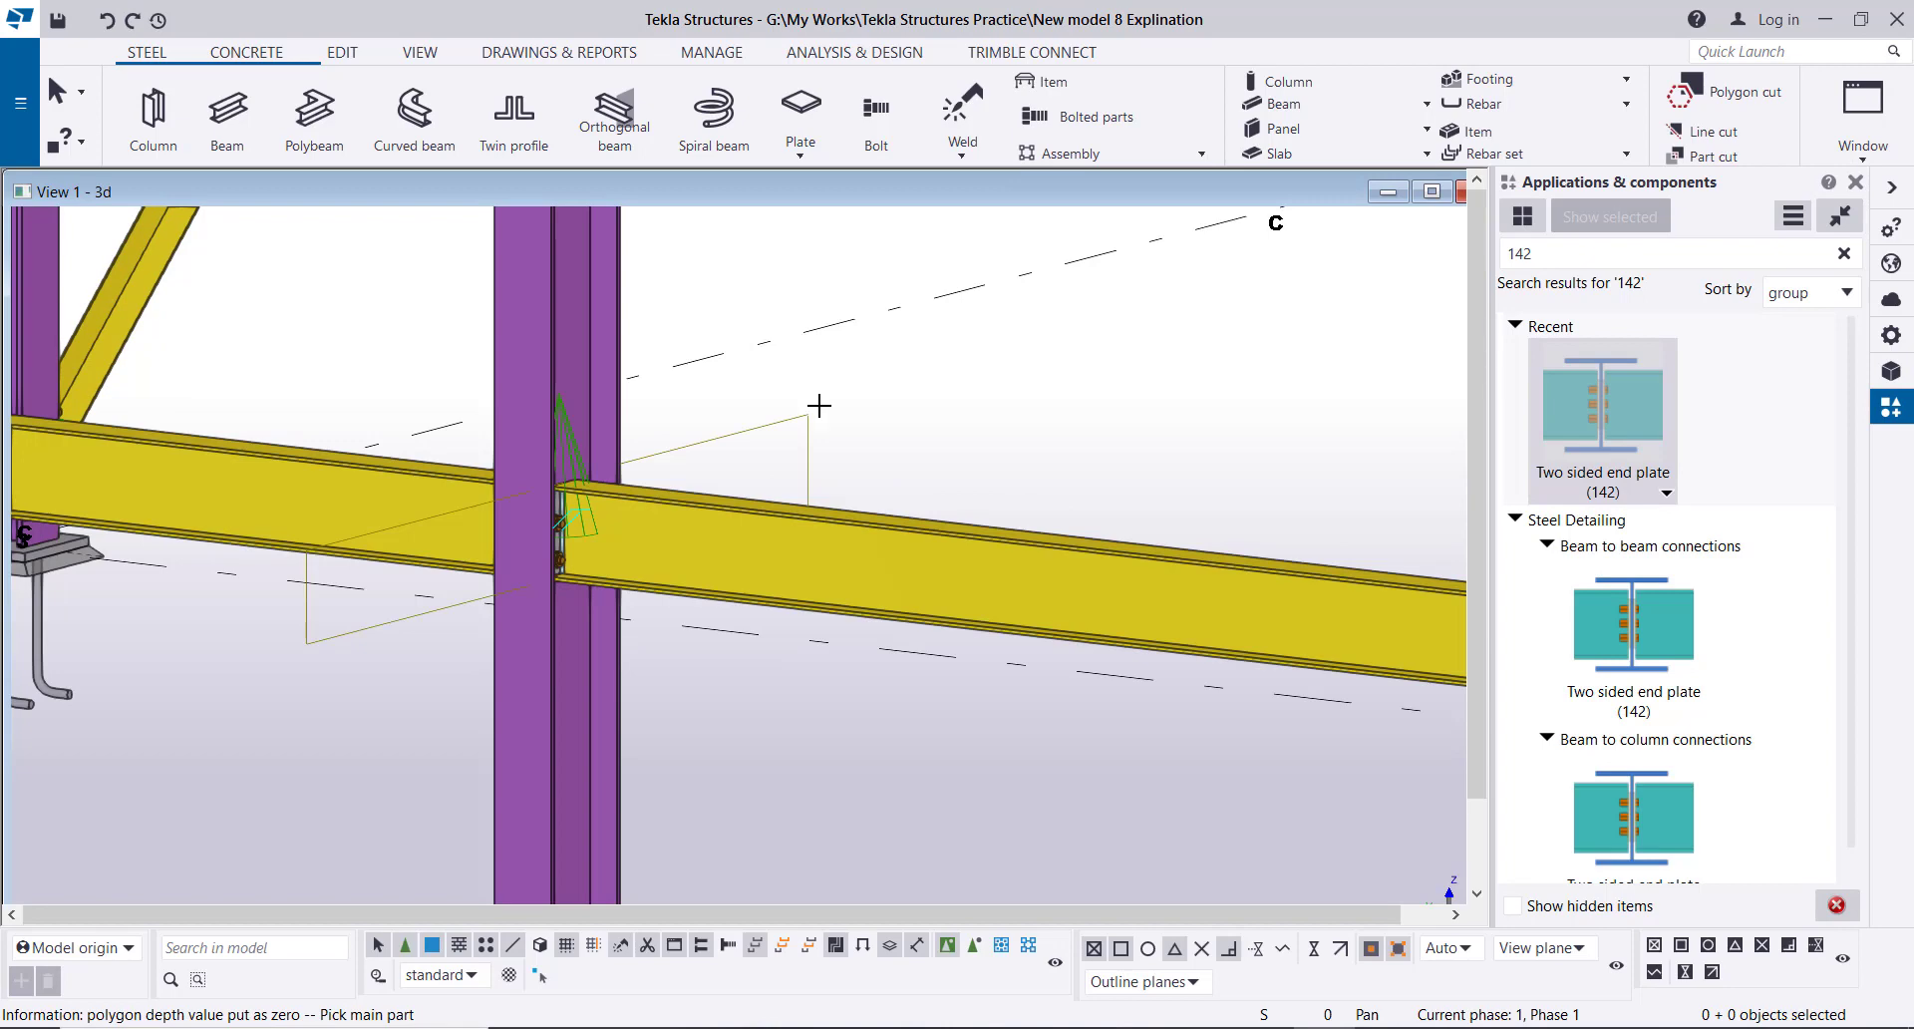
{"action": "middle_click_drag", "start_coordinate": [551, 615], "coordinate": [418, 585], "text": "ctrl"}
{"action": "scroll", "coordinate": [618, 519], "scroll_direction": "up", "scroll_amount": 6}
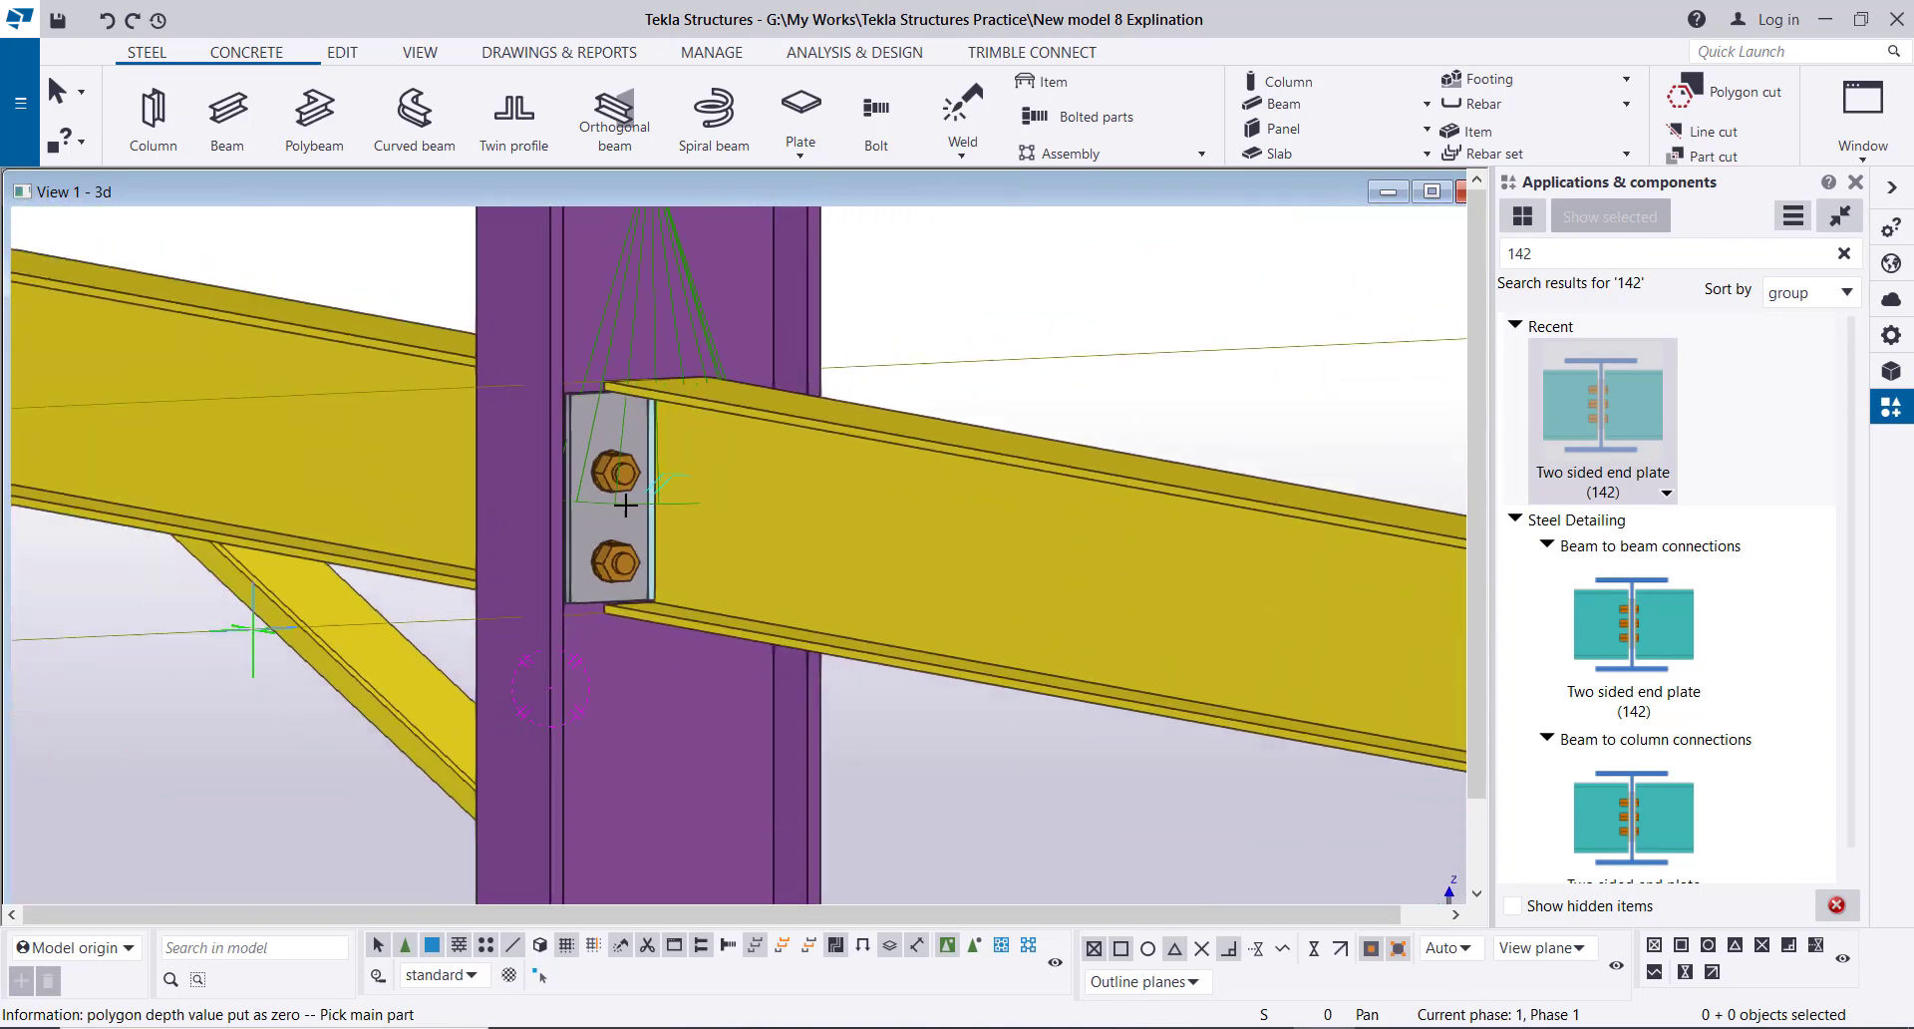
{"action": "scroll", "coordinate": [625, 506], "scroll_direction": "down", "scroll_amount": 3}
{"action": "middle_click_drag", "start_coordinate": [625, 506], "coordinate": [949, 662], "text": "ctrl"}
{"action": "key", "text": "Escape"}
{"action": "scroll", "coordinate": [889, 626], "scroll_direction": "down", "scroll_amount": 2}
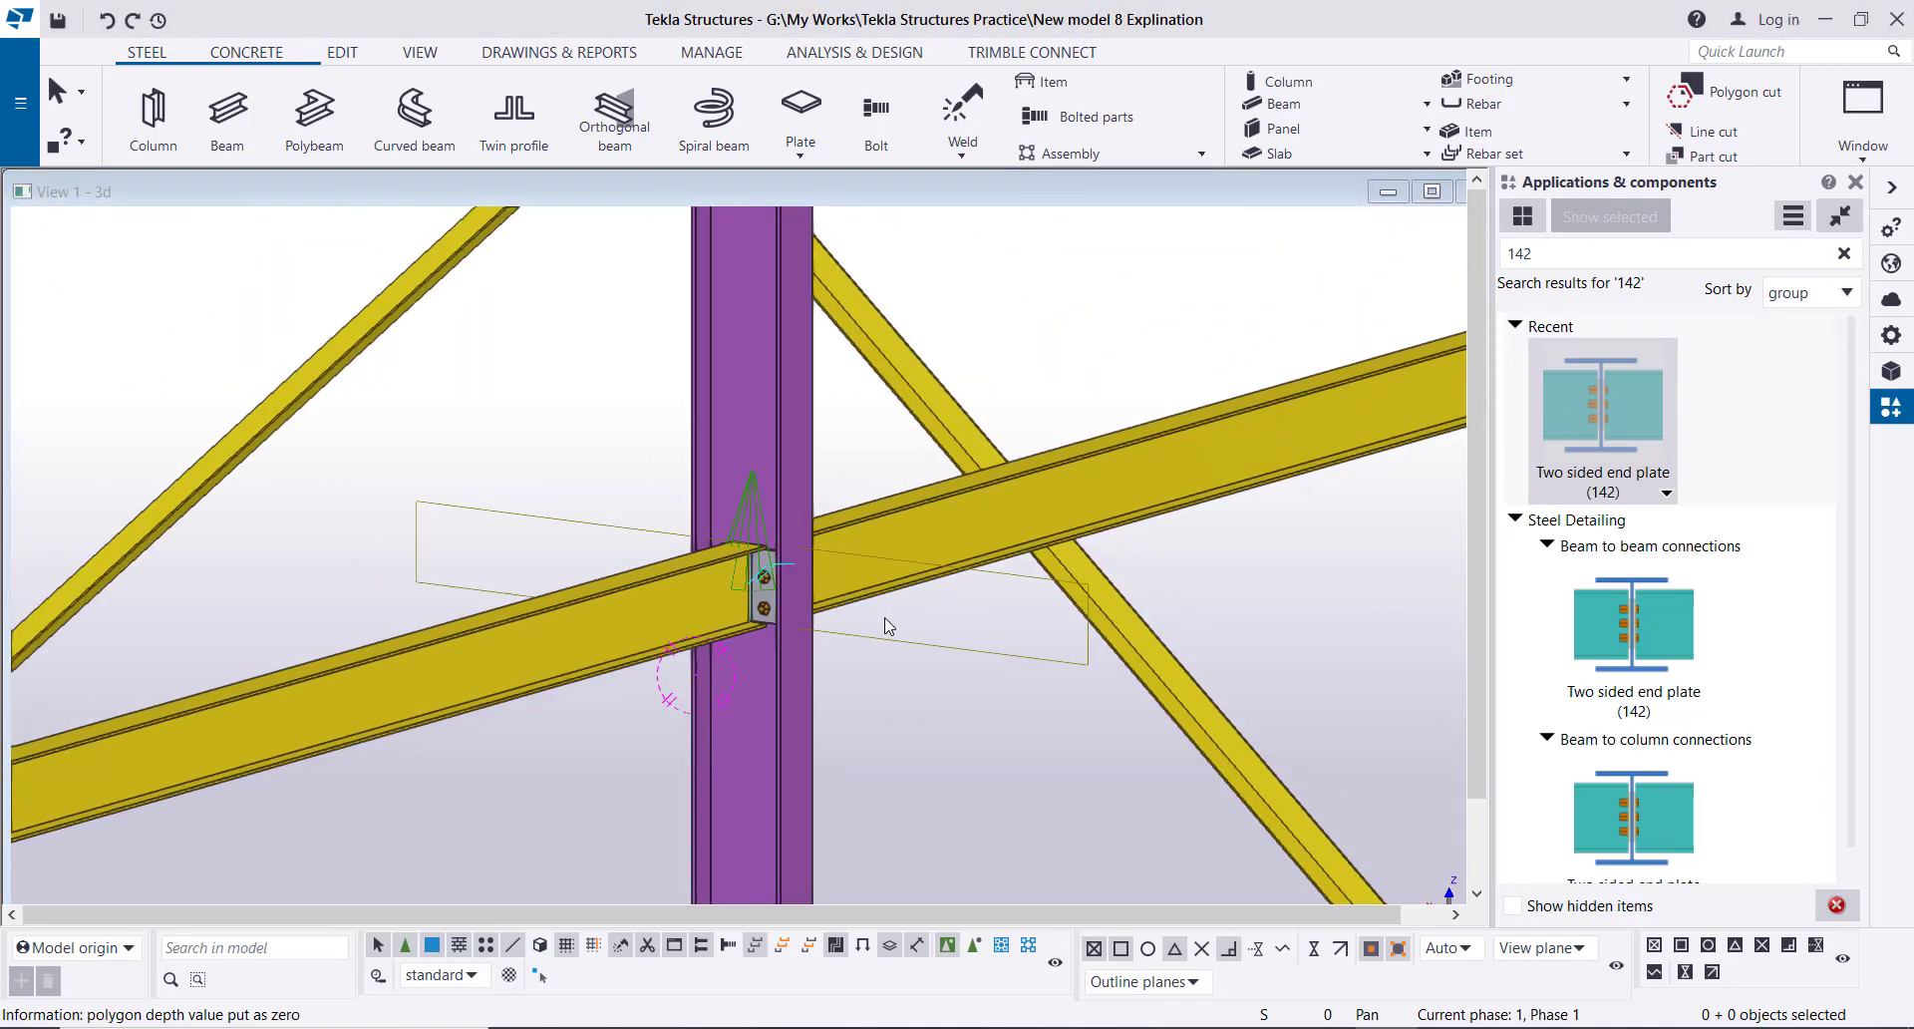
- Connect the beams to both sides of the intermediate column nearer grid C with the same Two sided end plate (142) connection
{"action": "scroll", "coordinate": [887, 628], "scroll_direction": "down", "scroll_amount": 6}
{"action": "middle_click_drag", "start_coordinate": [649, 714], "coordinate": [266, 686], "text": "ctrl"}
{"action": "scroll", "coordinate": [507, 766], "scroll_direction": "down", "scroll_amount": 5}
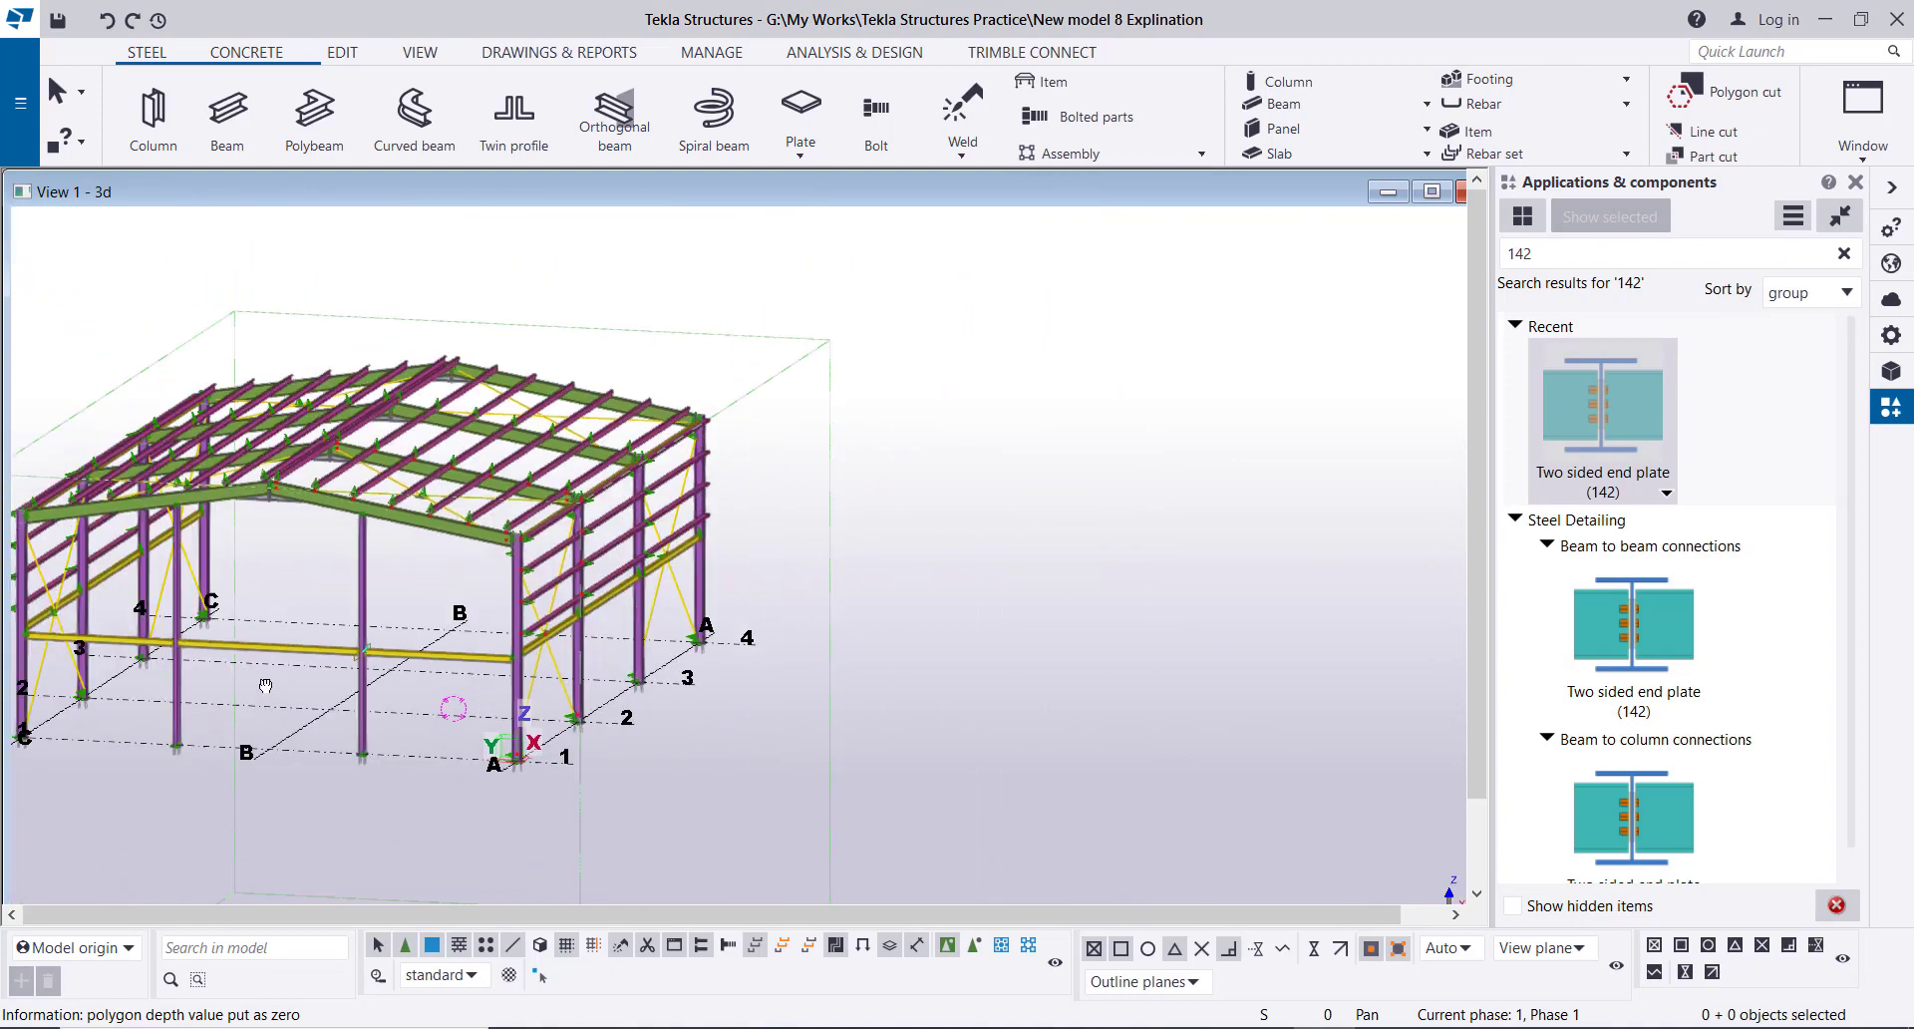
{"action": "scroll", "coordinate": [170, 637], "scroll_direction": "up", "scroll_amount": 8}
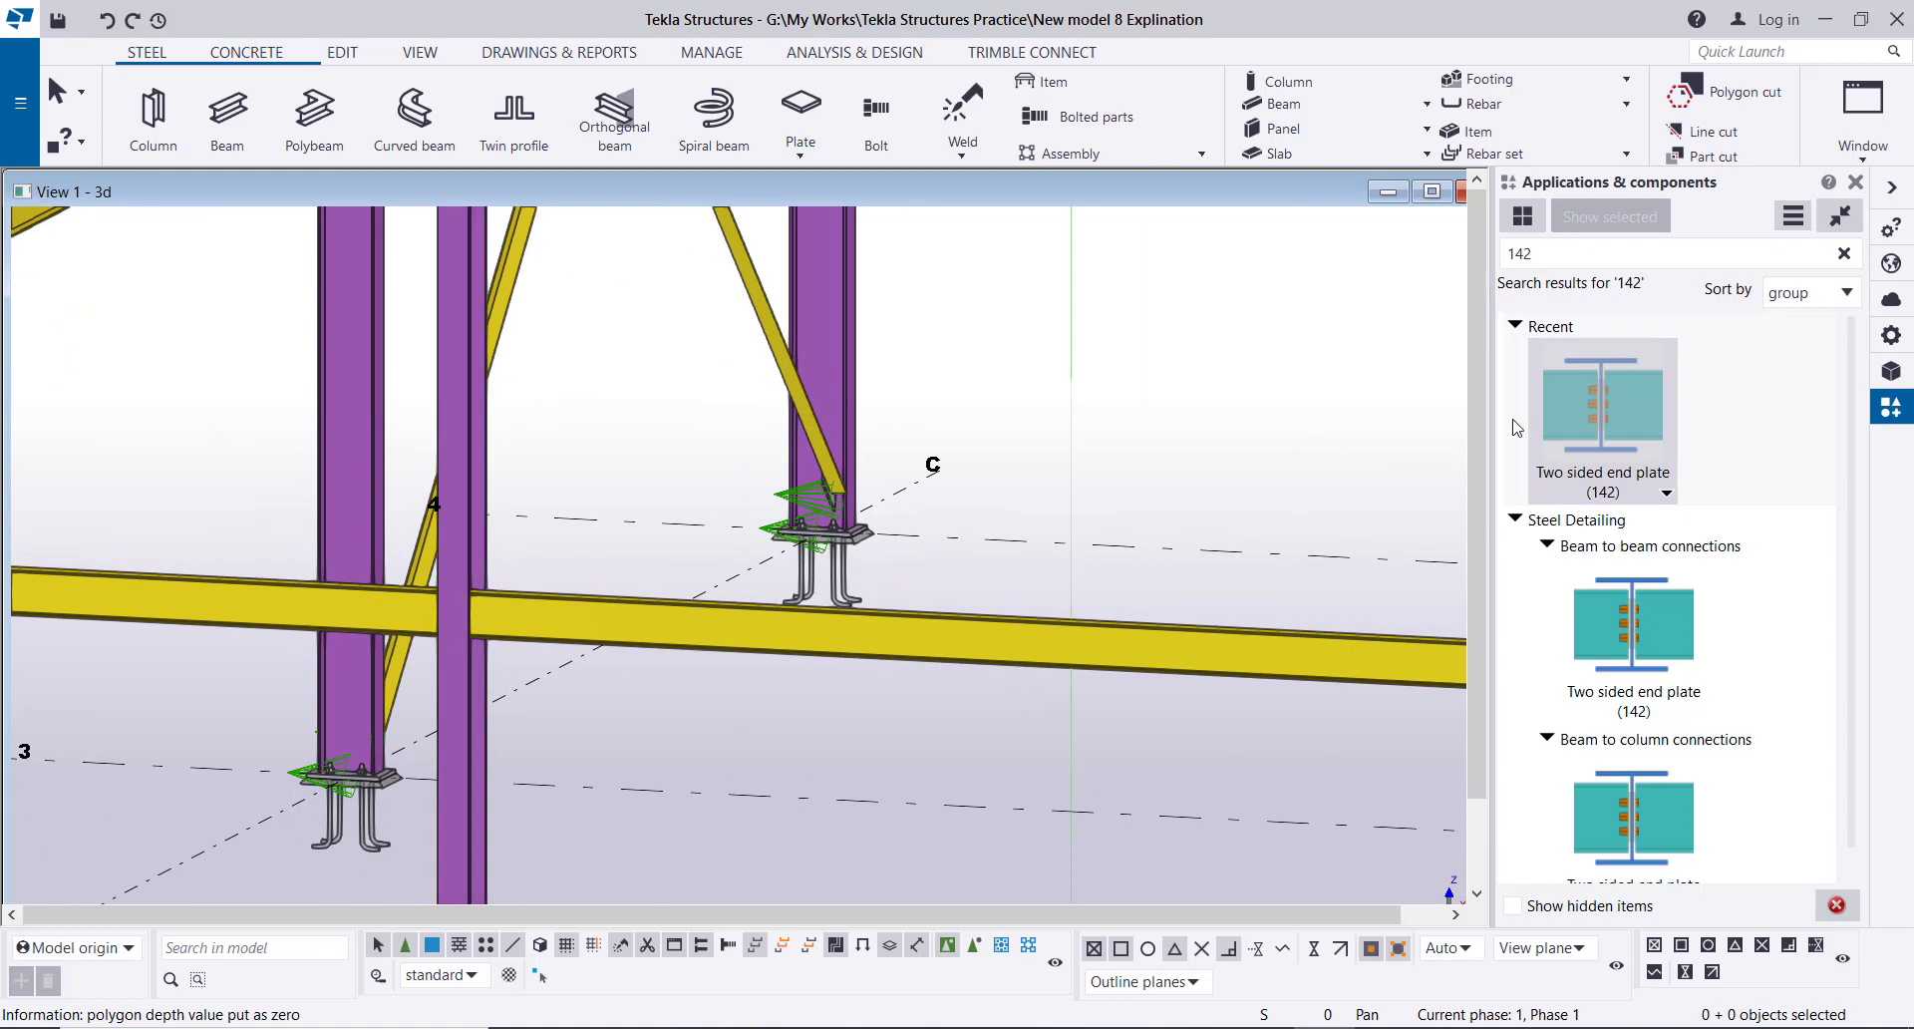
{"action": "left_click", "coordinate": [1603, 404]}
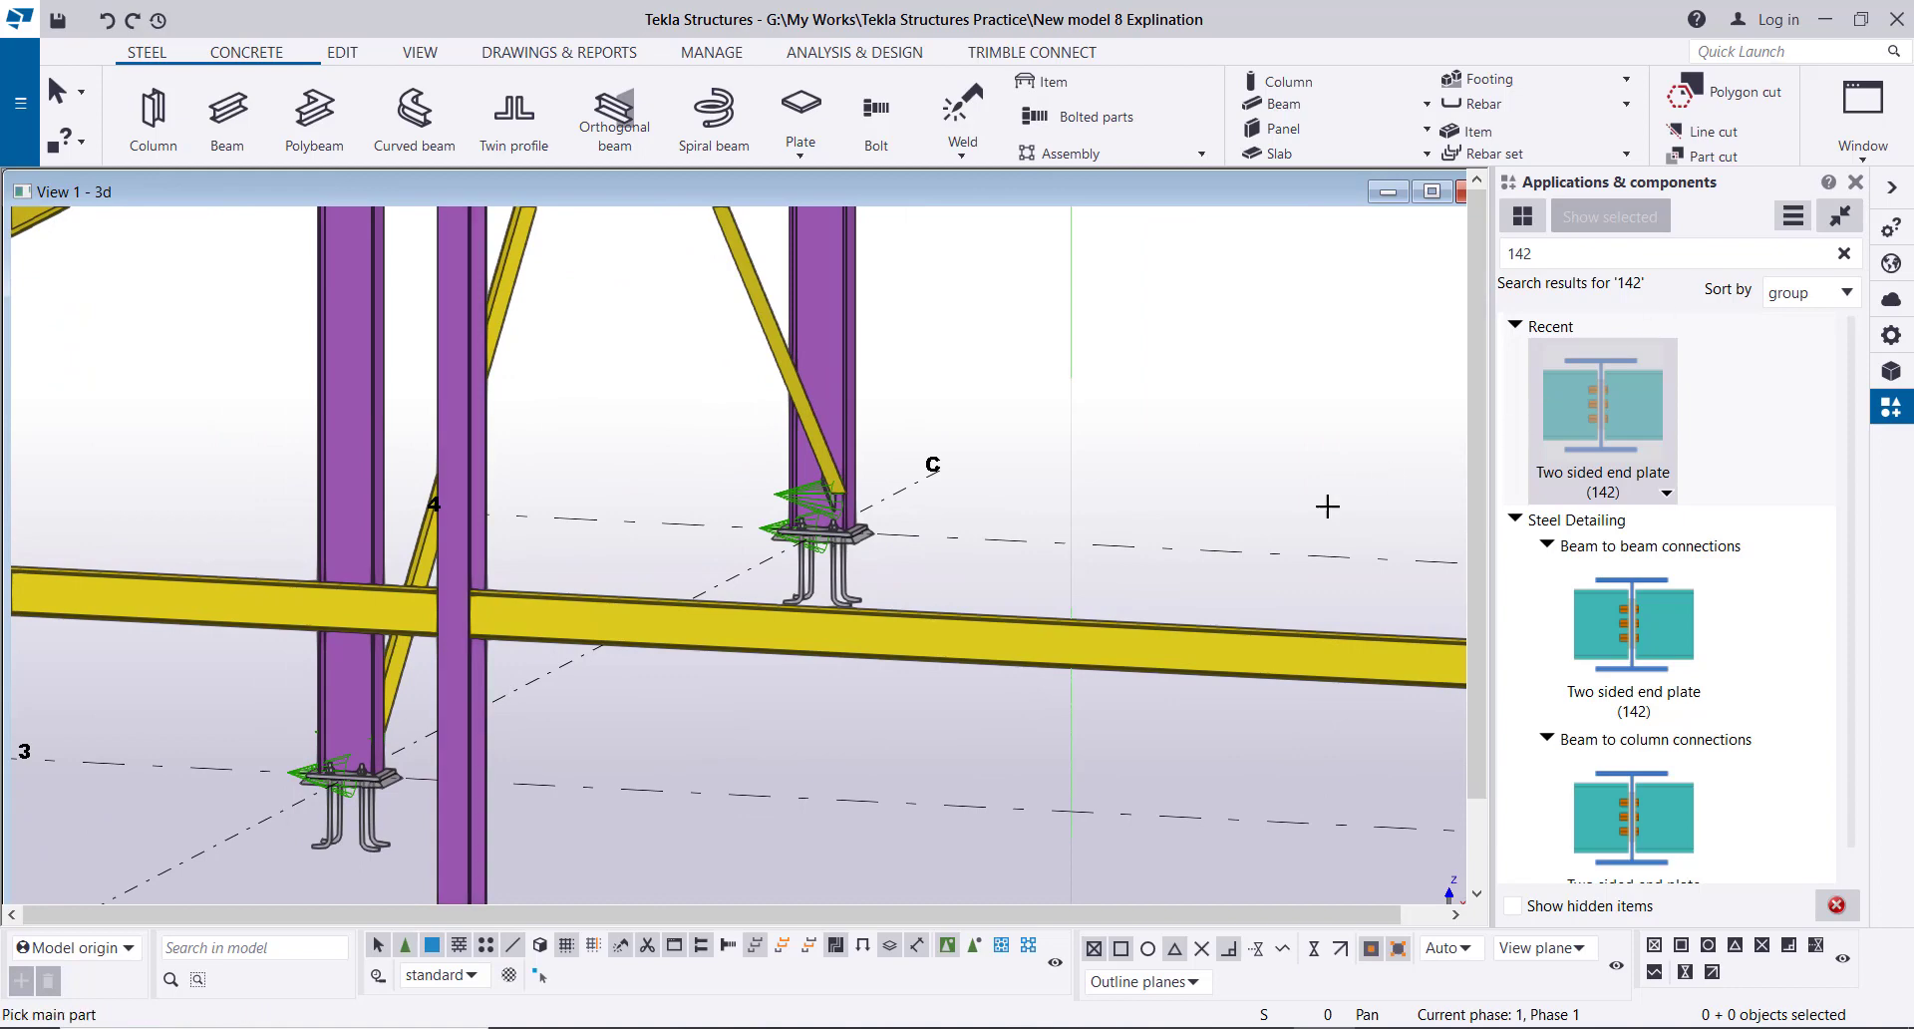
{"action": "left_click", "coordinate": [459, 675]}
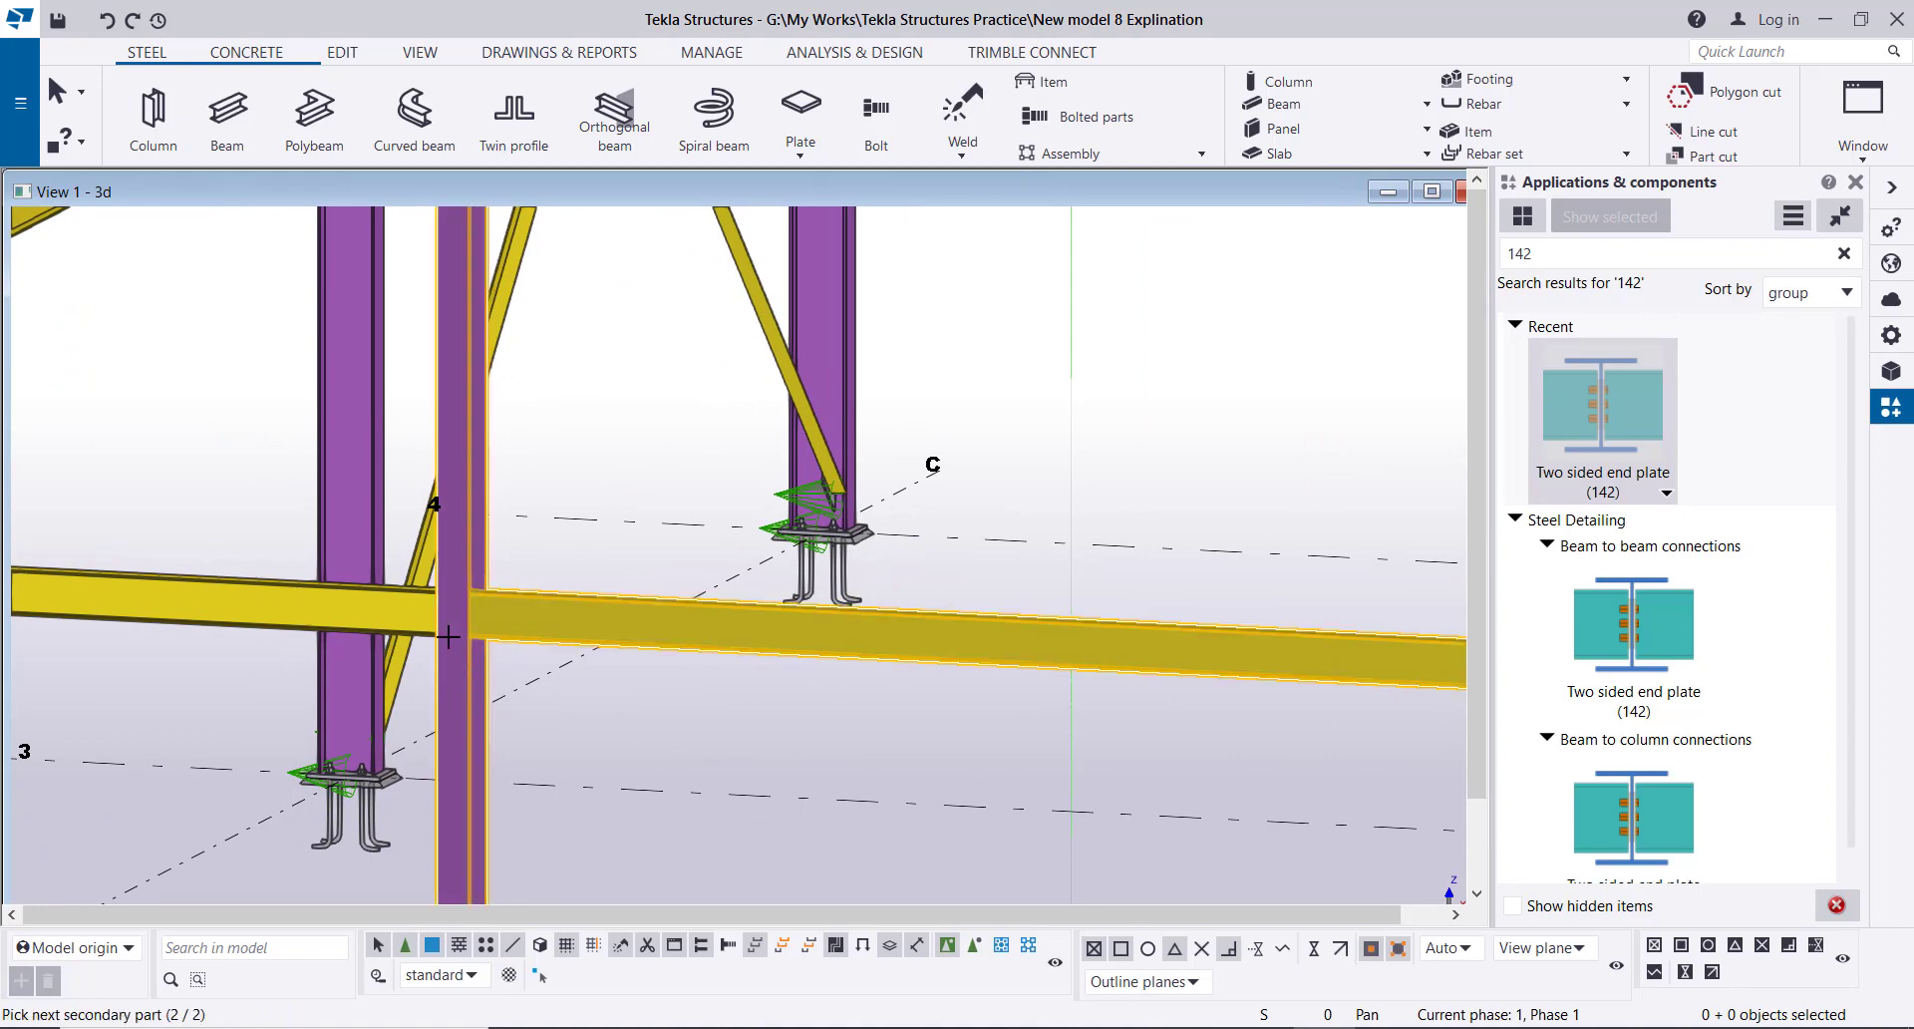
{"action": "left_click", "coordinate": [398, 610]}
{"action": "middle_click", "coordinate": [583, 442]}
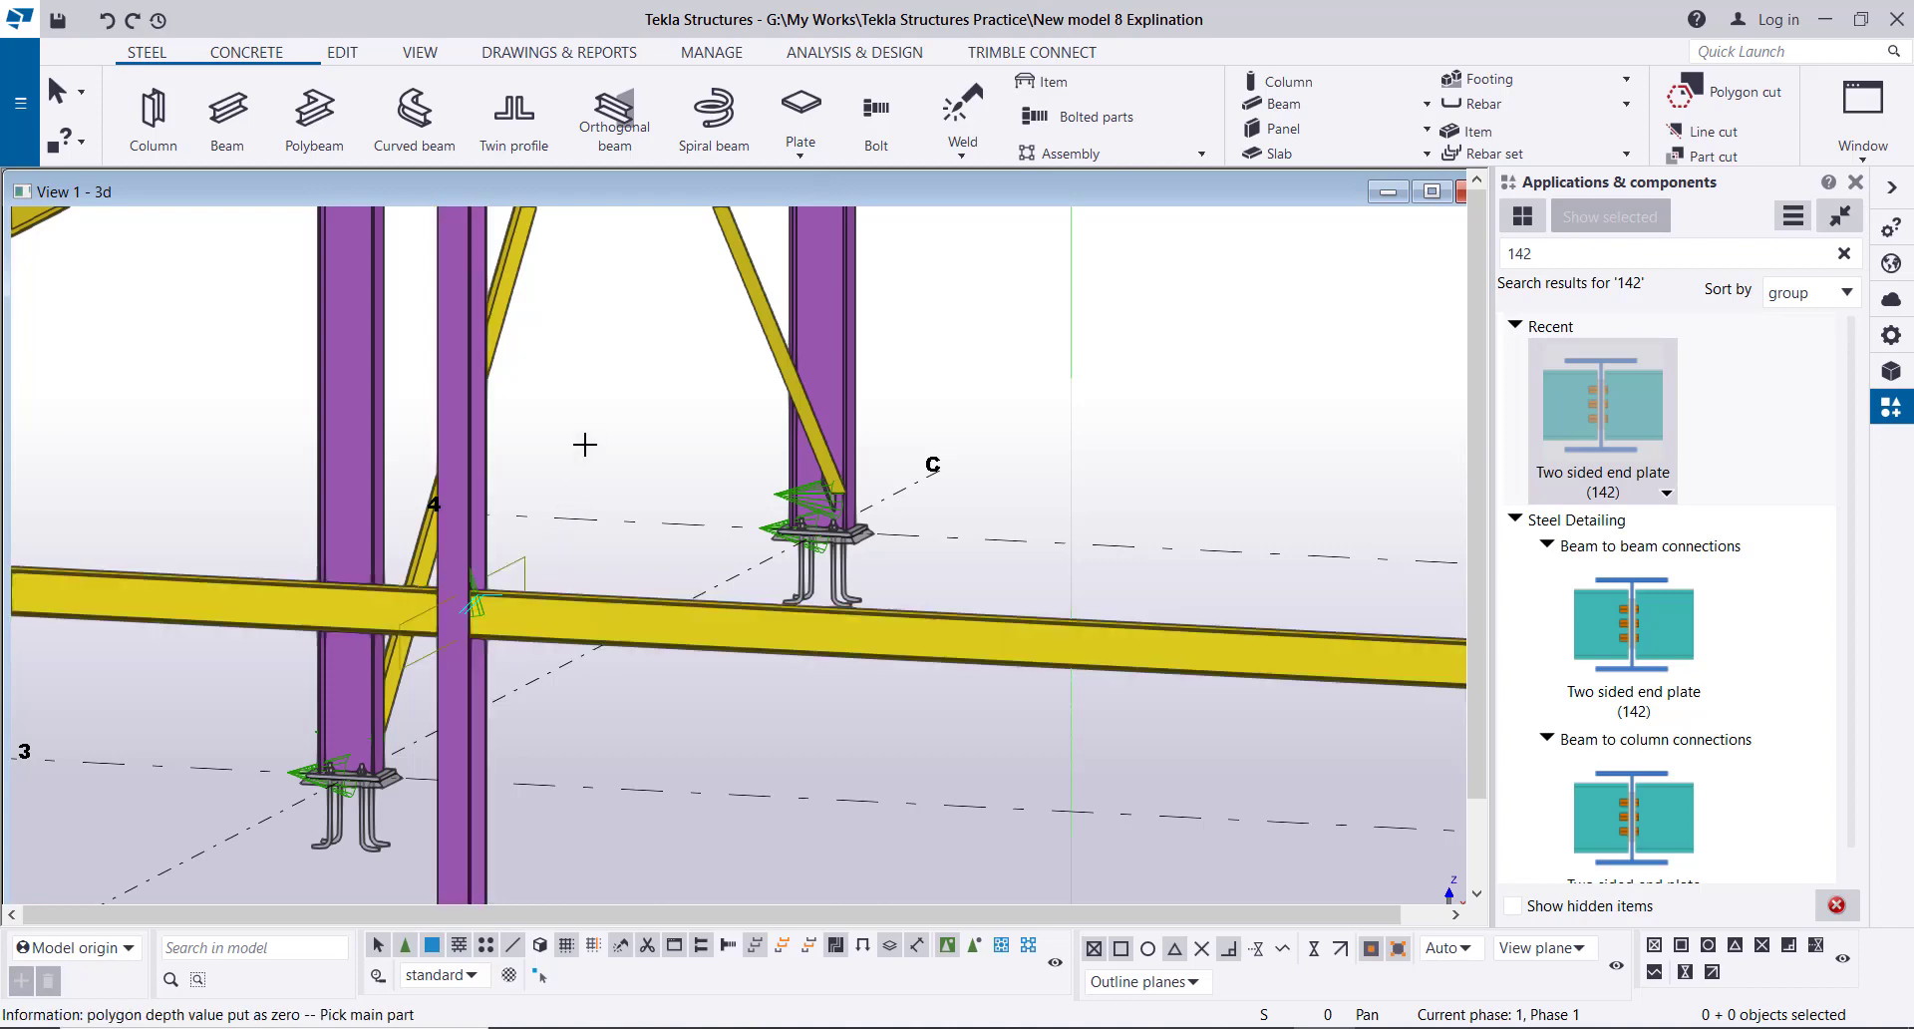
- Examine the new beam-to-column connection up close and the building frame from different sides
{"action": "scroll", "coordinate": [453, 633], "scroll_direction": "up", "scroll_amount": 5}
{"action": "middle_click_drag", "start_coordinate": [460, 650], "coordinate": [314, 657], "text": "ctrl"}
{"action": "scroll", "coordinate": [314, 657], "scroll_direction": "down", "scroll_amount": 10}
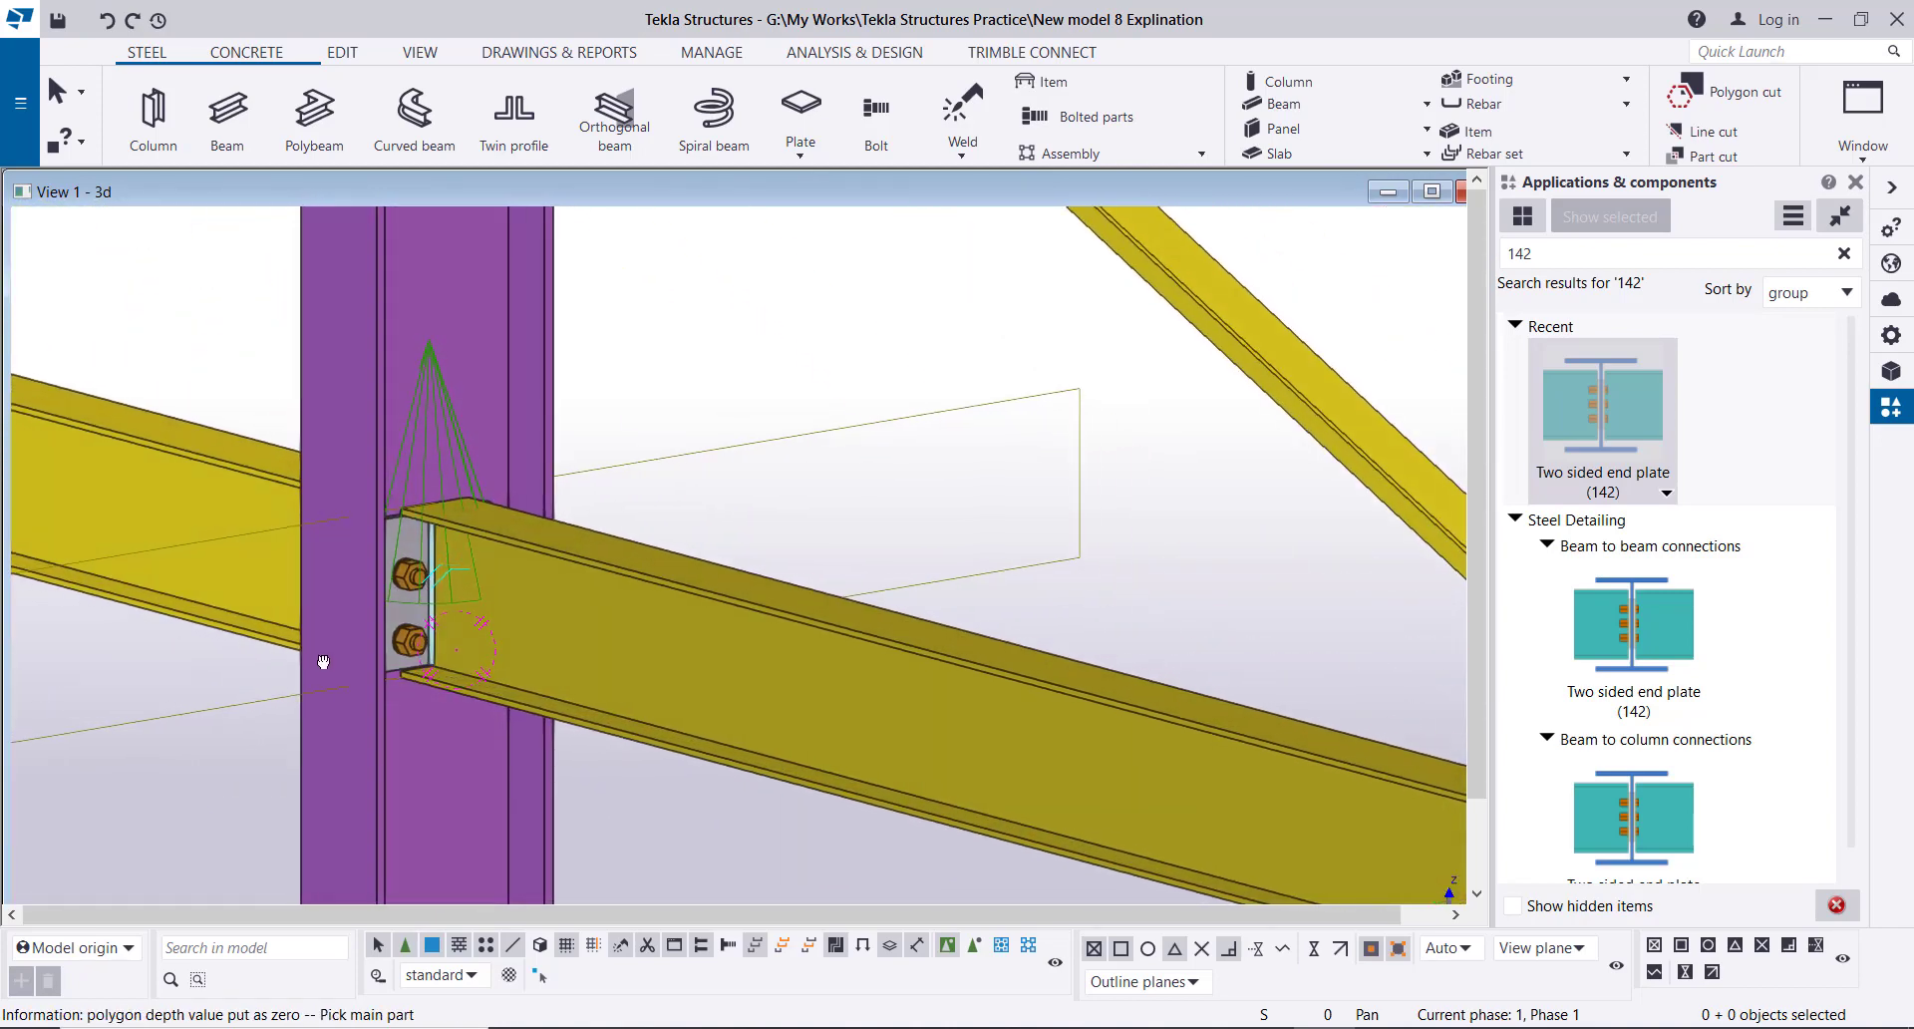
{"action": "scroll", "coordinate": [568, 607], "scroll_direction": "down", "scroll_amount": 10}
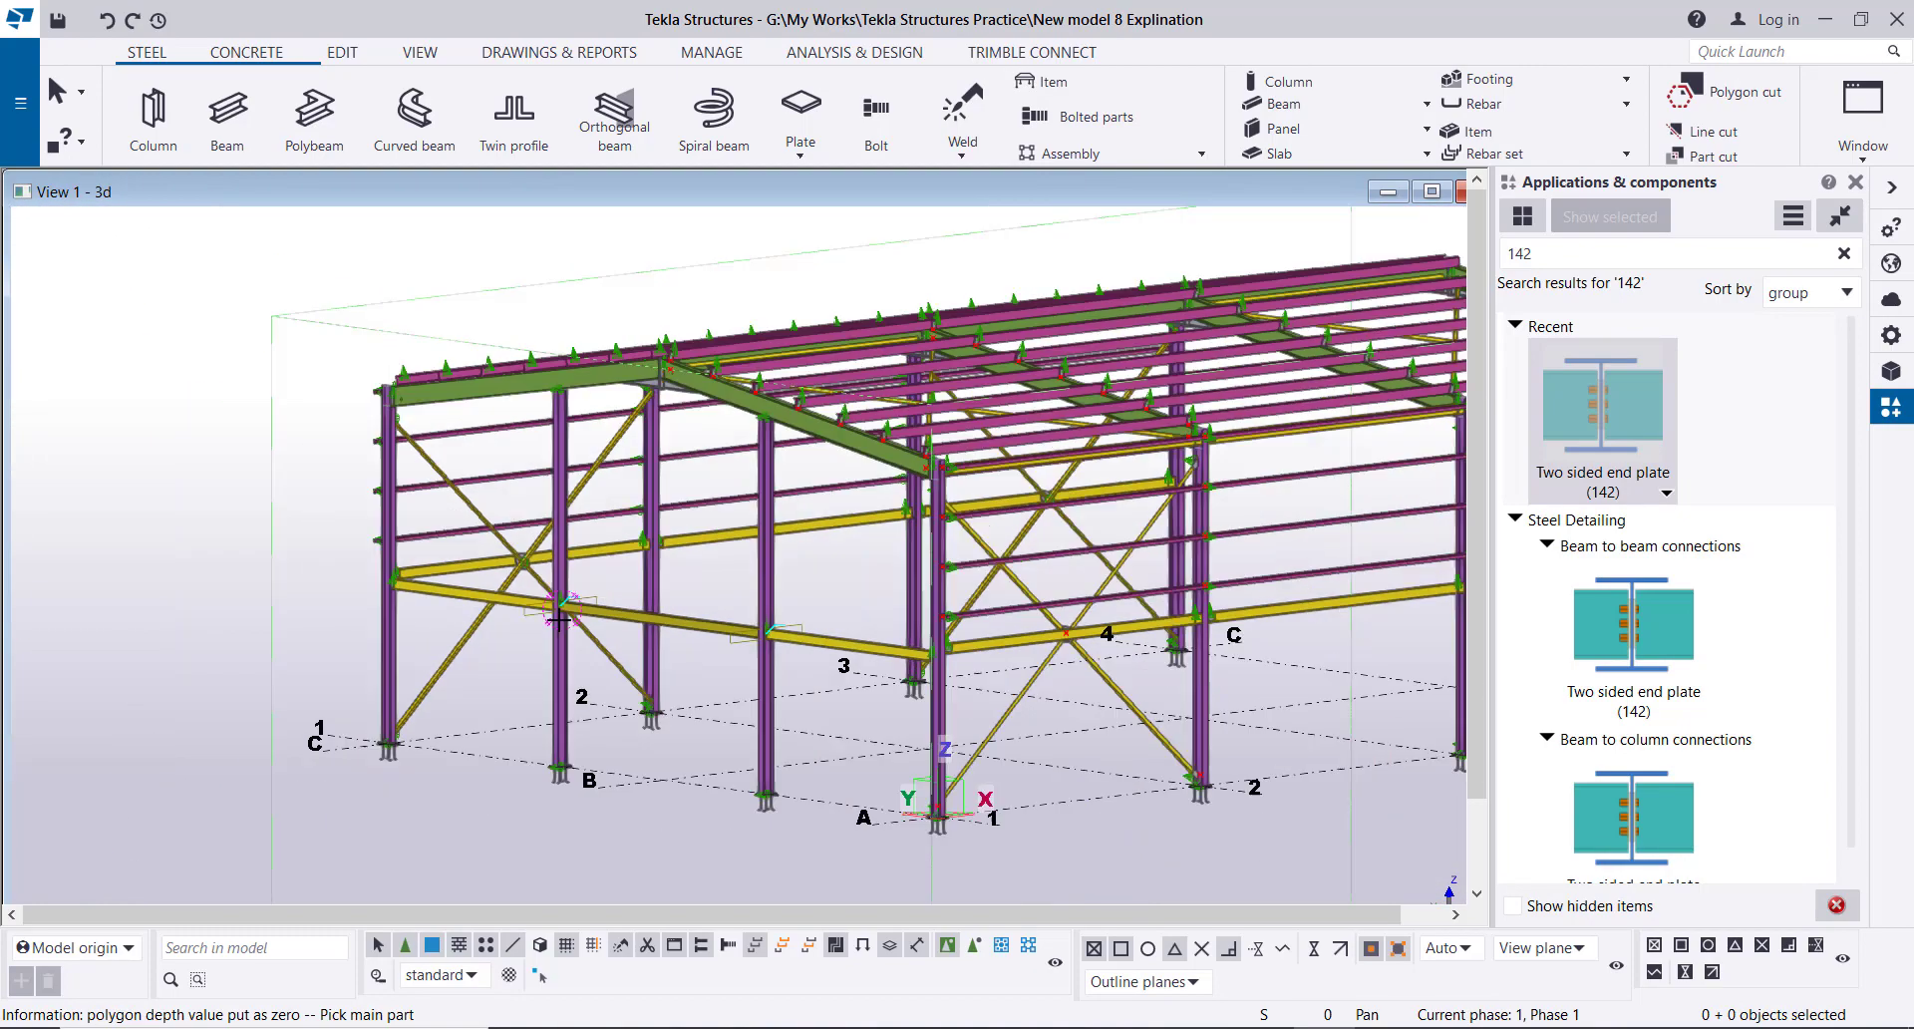
{"action": "middle_click_drag", "start_coordinate": [736, 643], "coordinate": [504, 686], "text": "ctrl"}
{"action": "scroll", "coordinate": [784, 585], "scroll_direction": "up", "scroll_amount": 3}
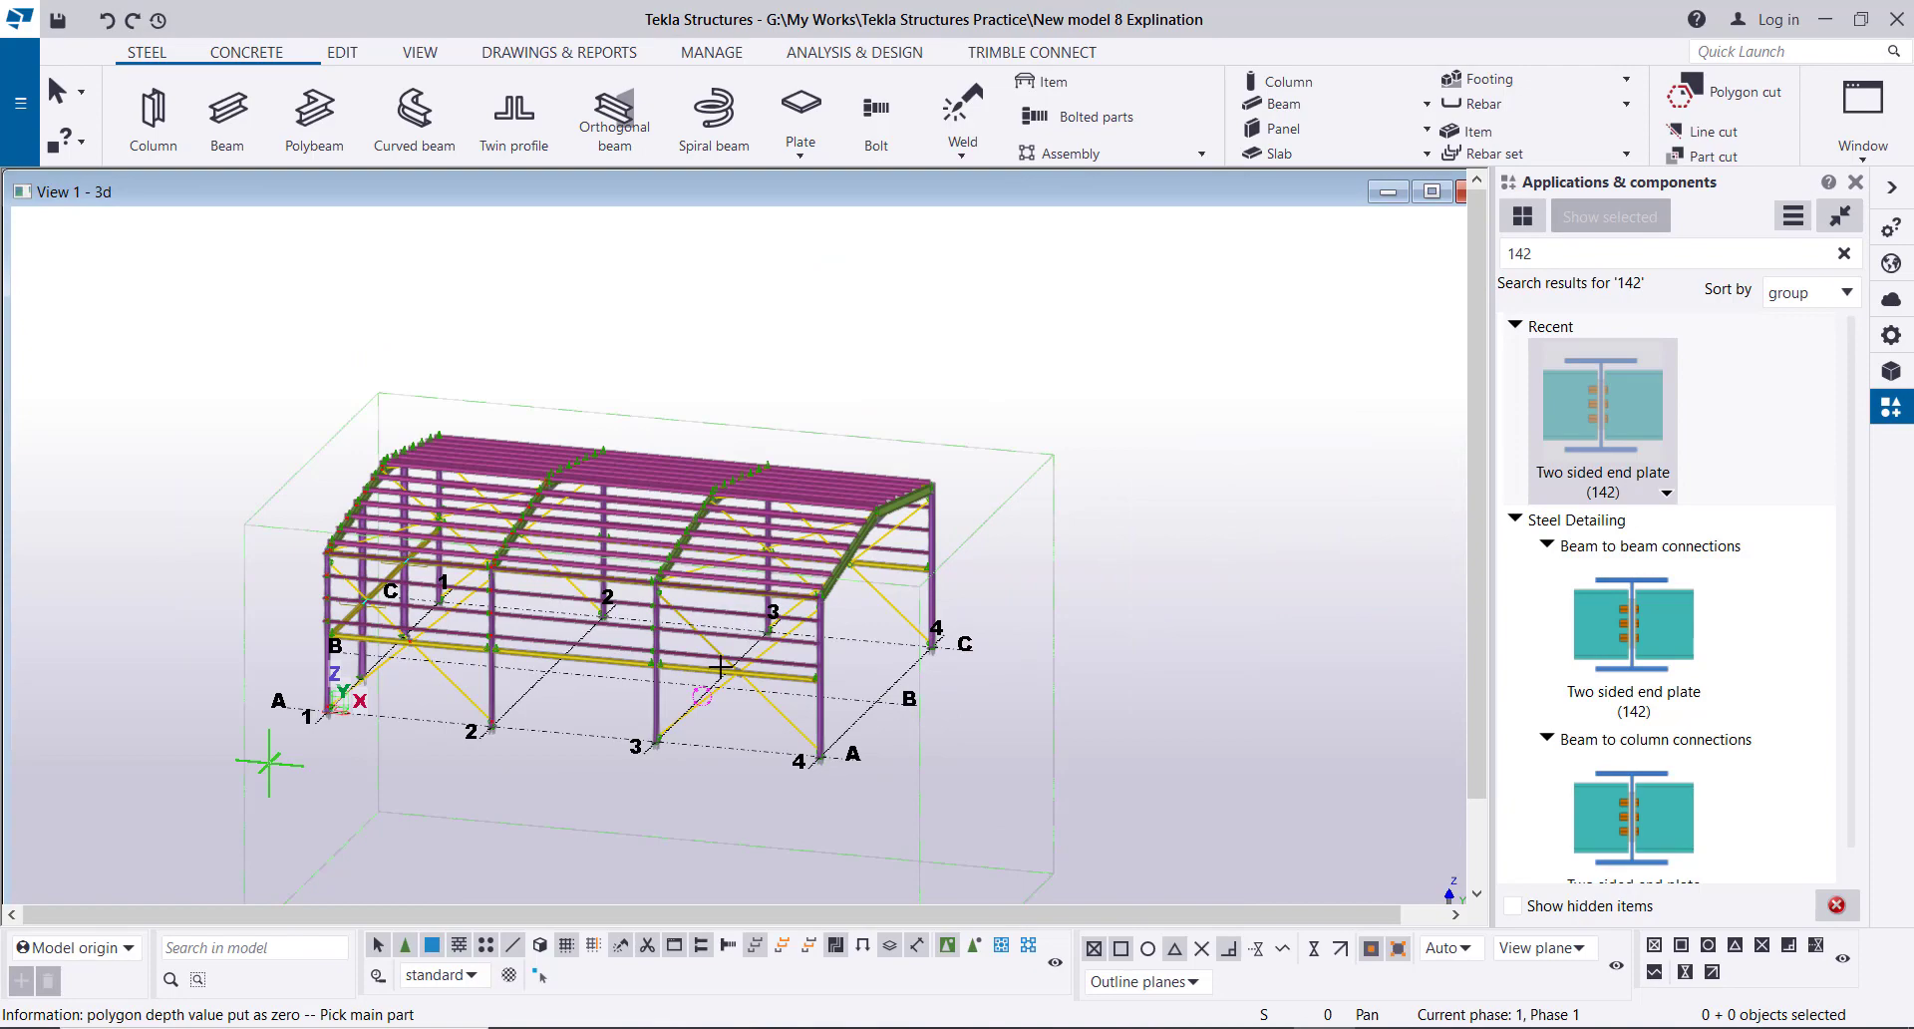
{"action": "scroll", "coordinate": [720, 666], "scroll_direction": "up", "scroll_amount": 3}
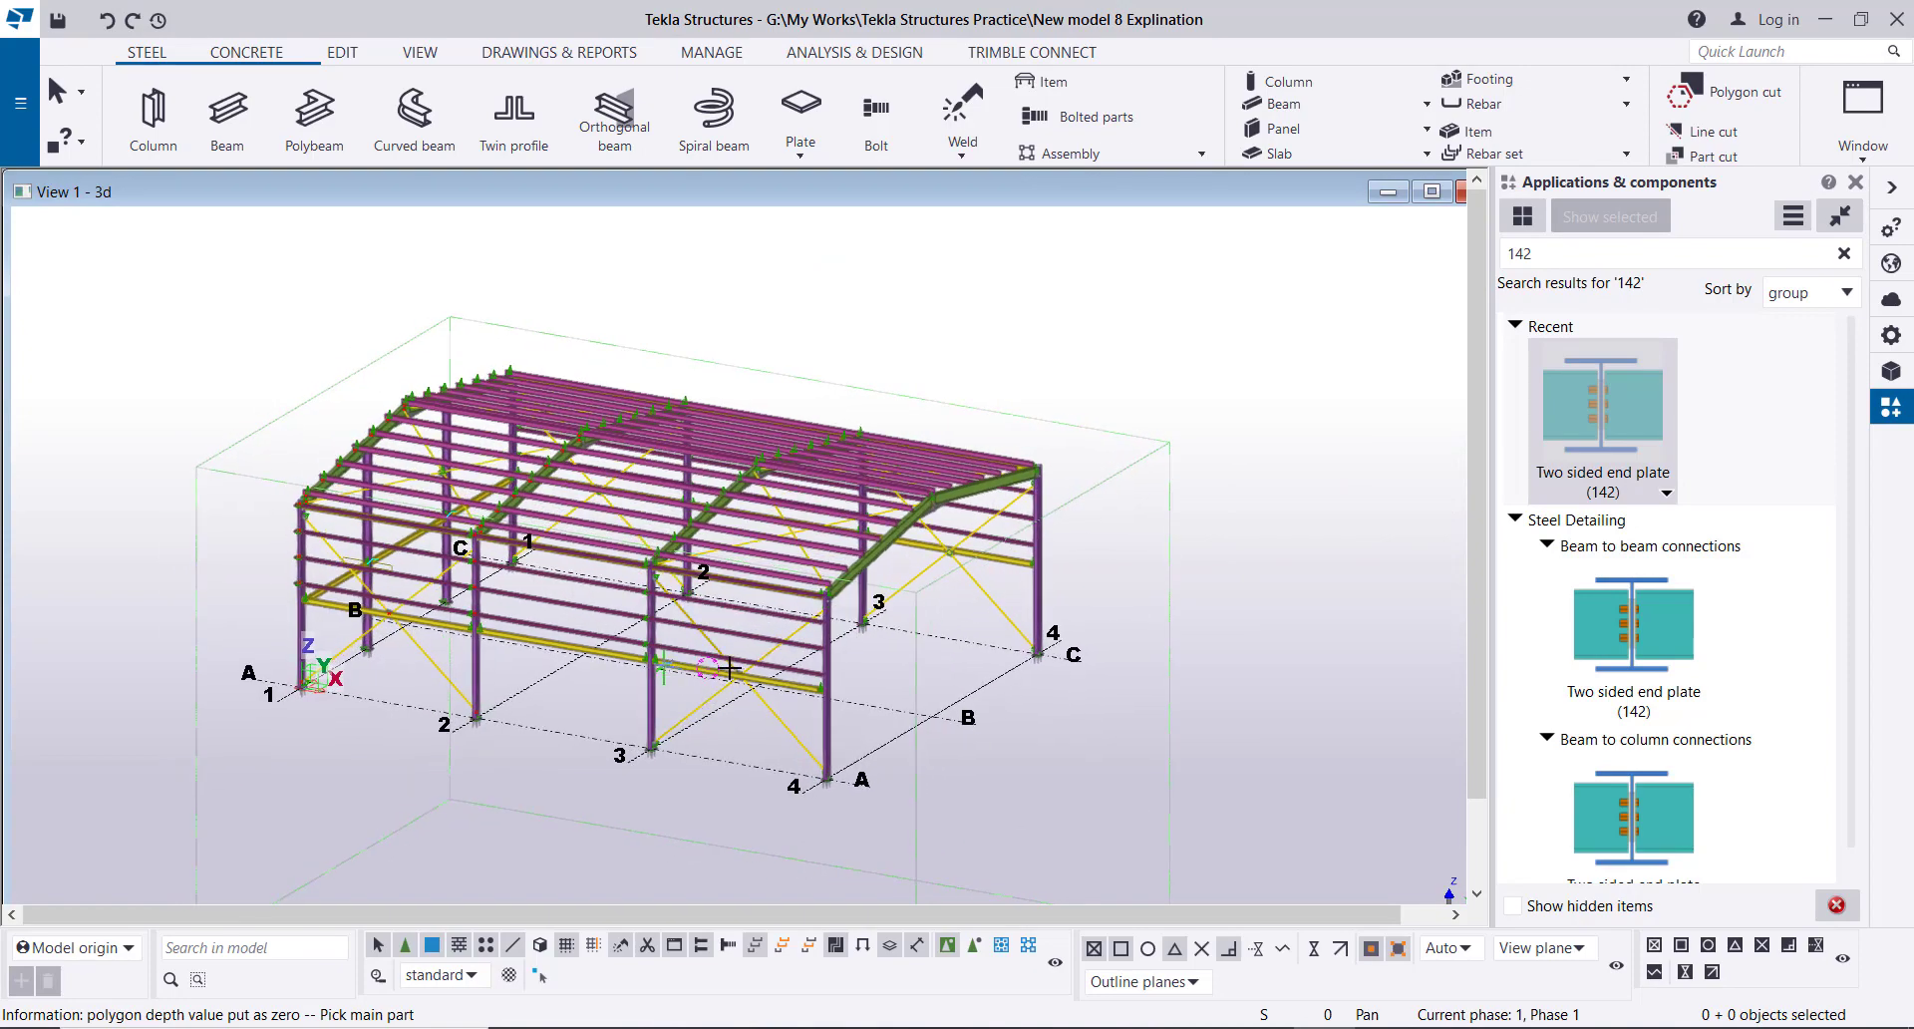
{"action": "mouse_move", "coordinate": [782, 578]}
{"action": "middle_mouse_down", "text": "ctrl"}
{"action": "mouse_move", "coordinate": [440, 632]}
{"action": "mouse_move", "coordinate": [583, 569]}
{"action": "middle_mouse_up", "text": "ctrl"}
{"action": "scroll", "coordinate": [441, 628], "scroll_direction": "up", "scroll_amount": 2}
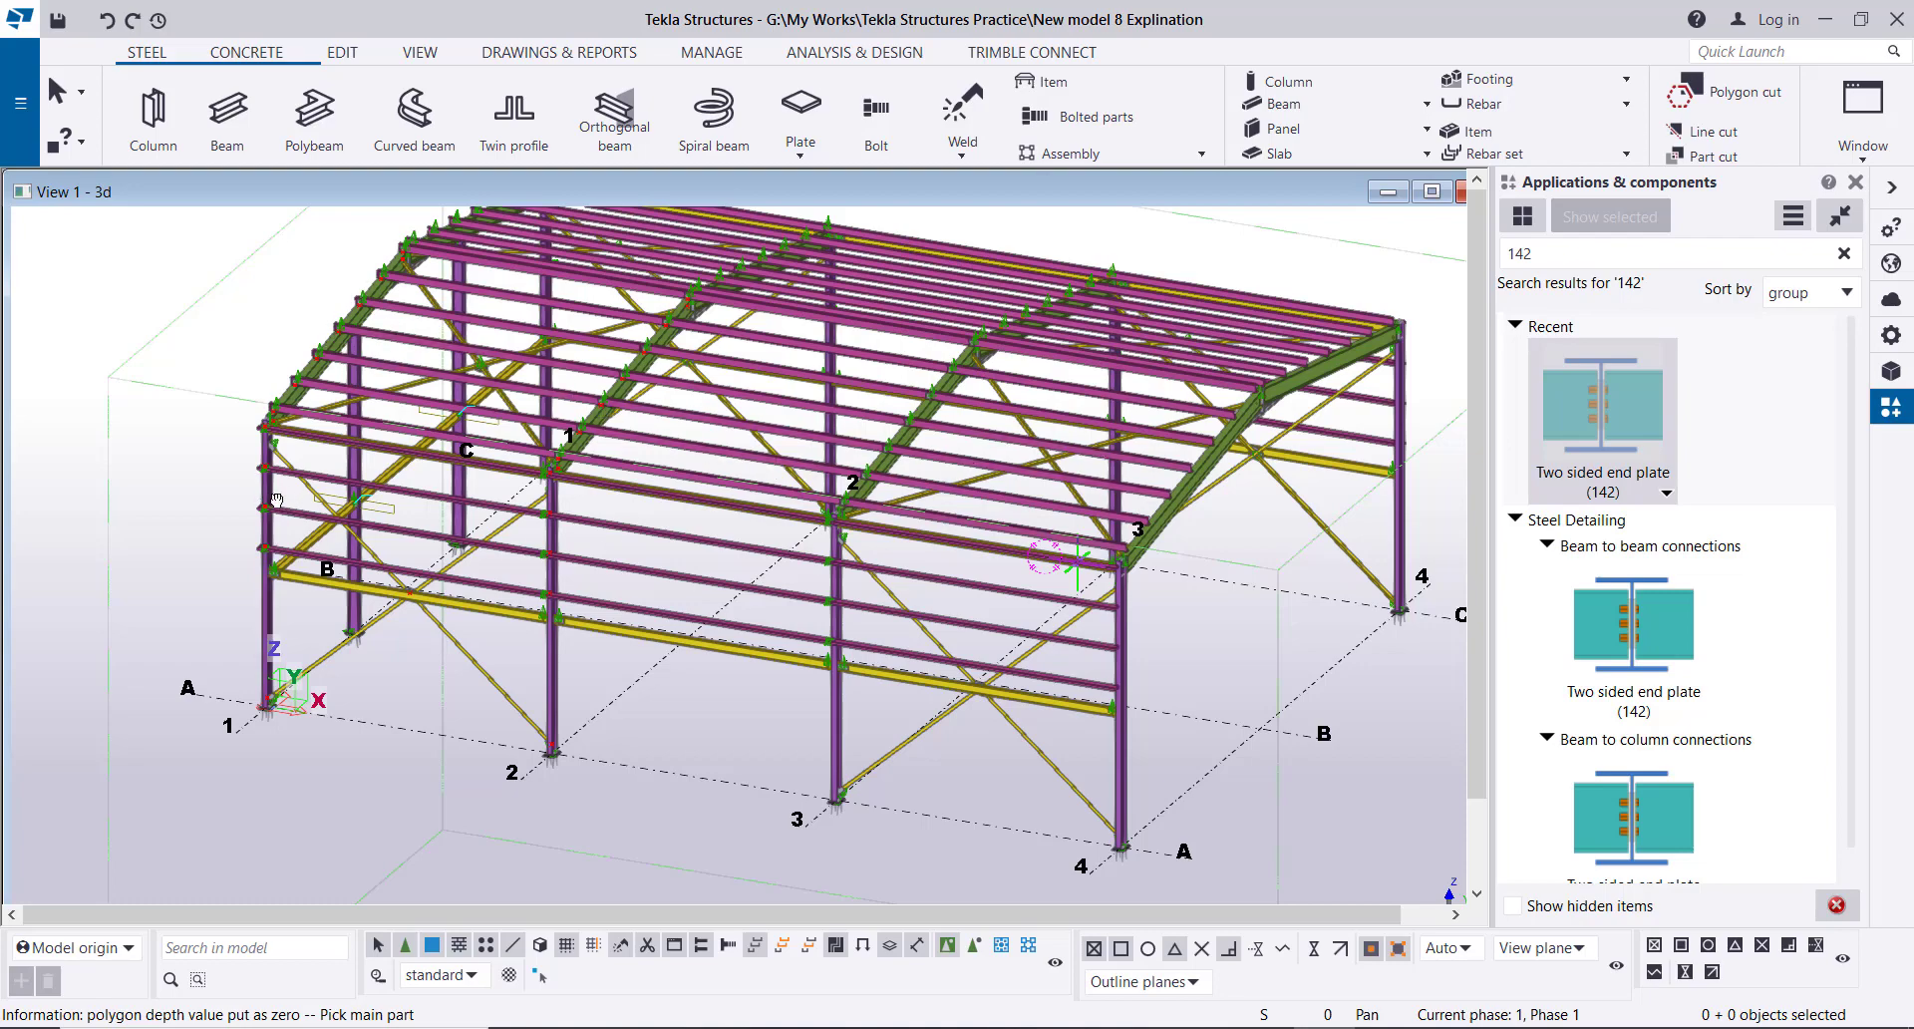
{"action": "middle_click_drag", "start_coordinate": [267, 494], "coordinate": [684, 444], "text": "ctrl"}
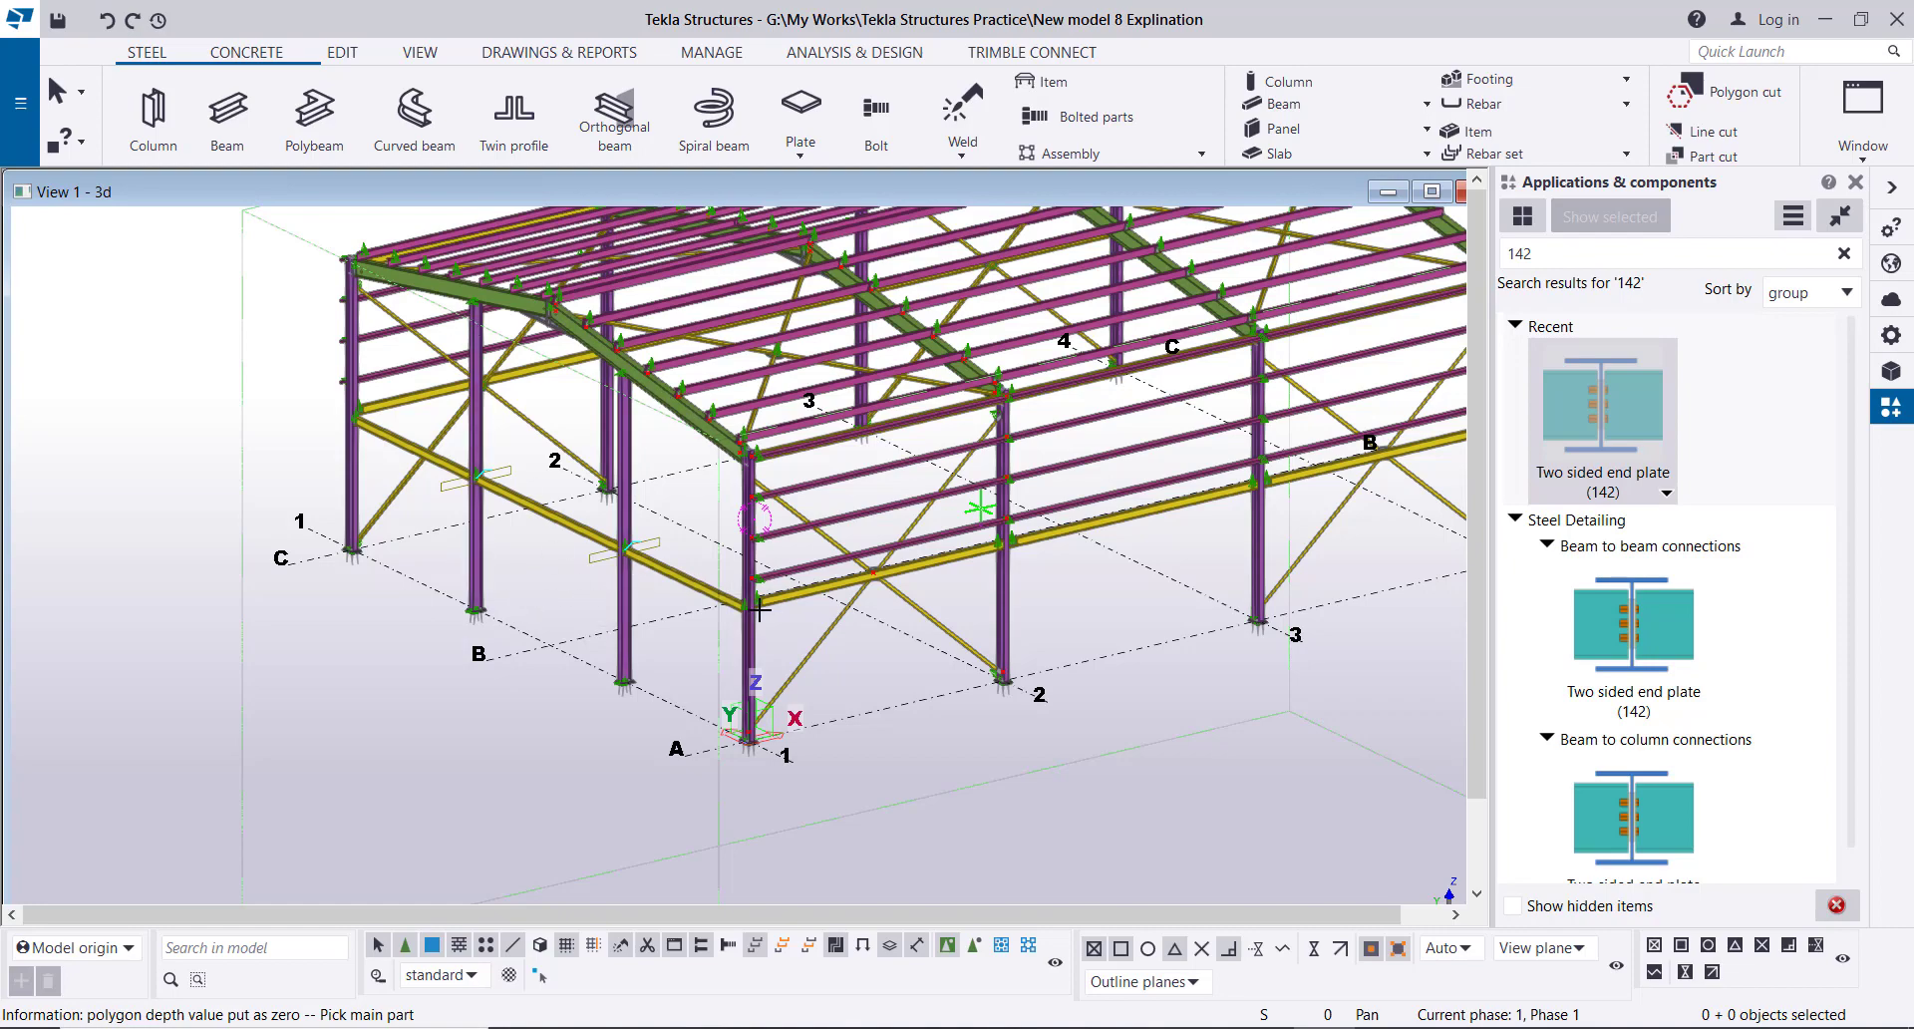
{"action": "scroll", "coordinate": [436, 545], "scroll_direction": "down", "scroll_amount": 3}
{"action": "scroll", "coordinate": [437, 545], "scroll_direction": "down", "scroll_amount": 1}
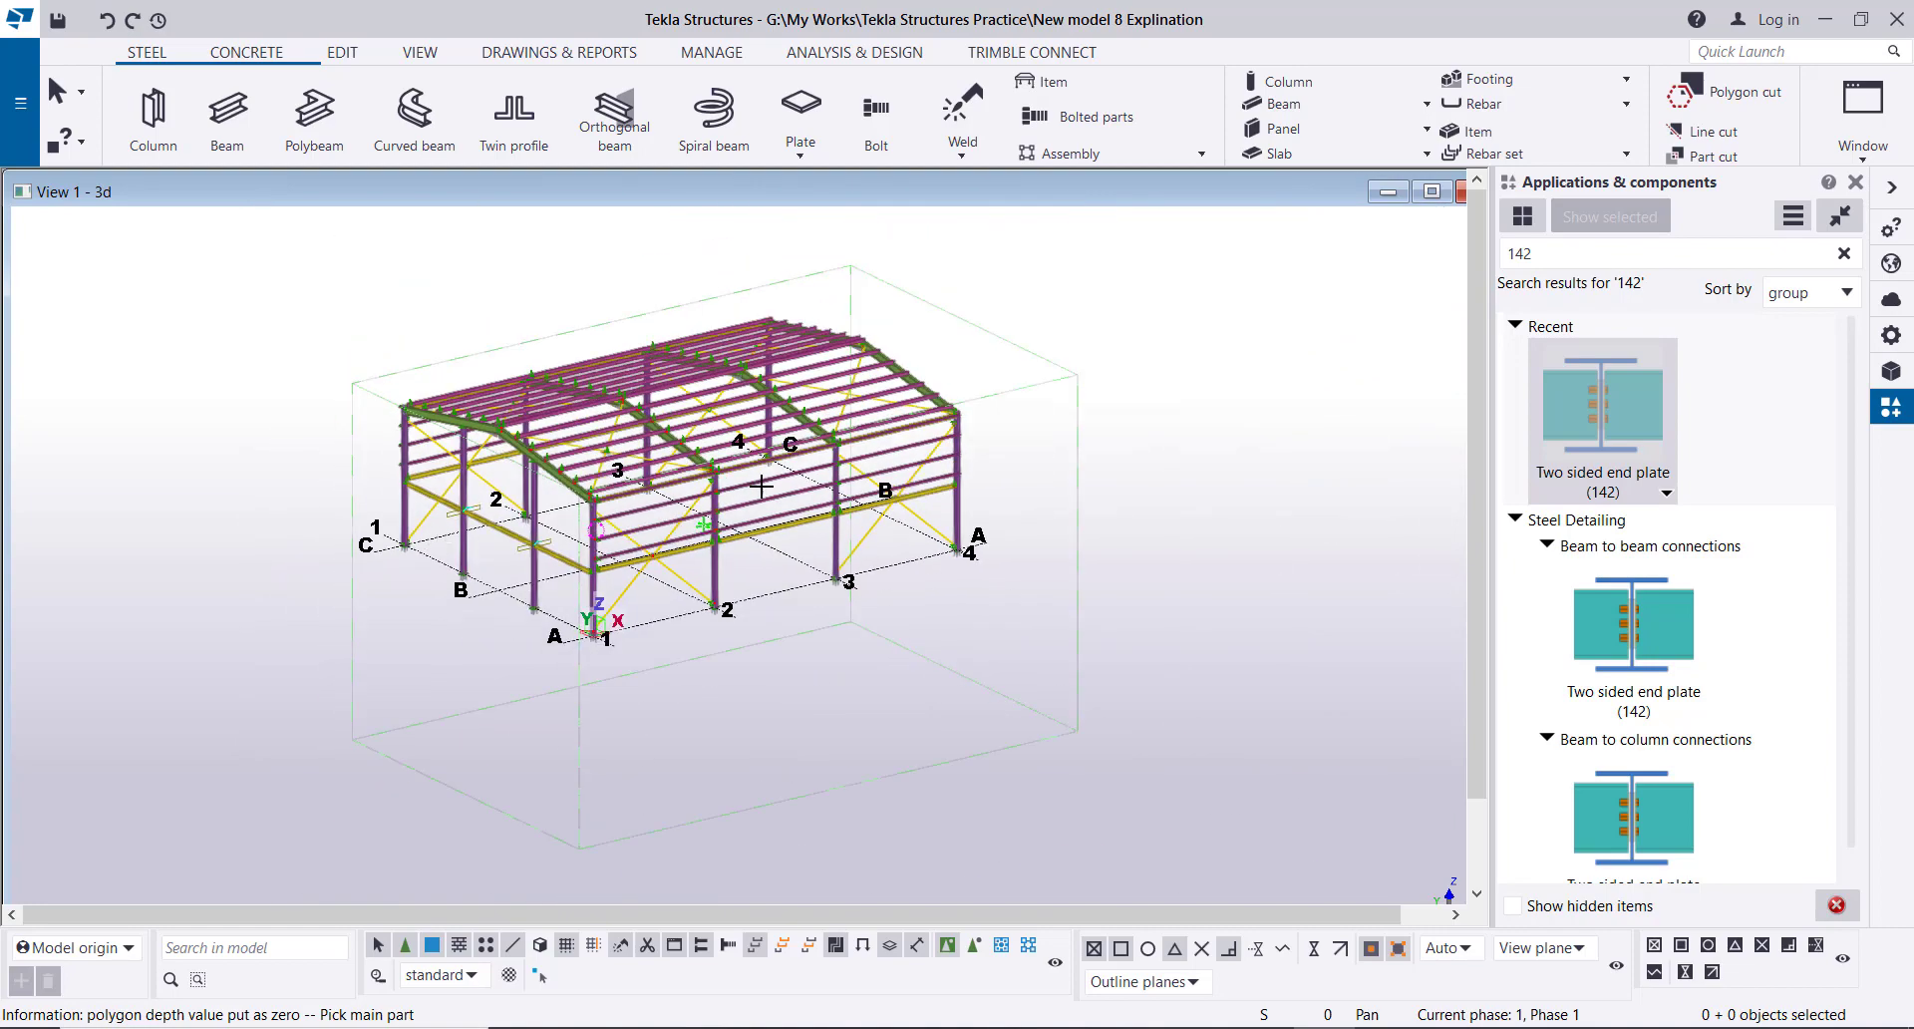
{"action": "mouse_move", "coordinate": [759, 484]}
{"action": "middle_mouse_down", "text": "ctrl"}
{"action": "mouse_move", "coordinate": [706, 496]}
{"action": "mouse_move", "coordinate": [728, 488]}
{"action": "middle_mouse_up", "text": "ctrl"}
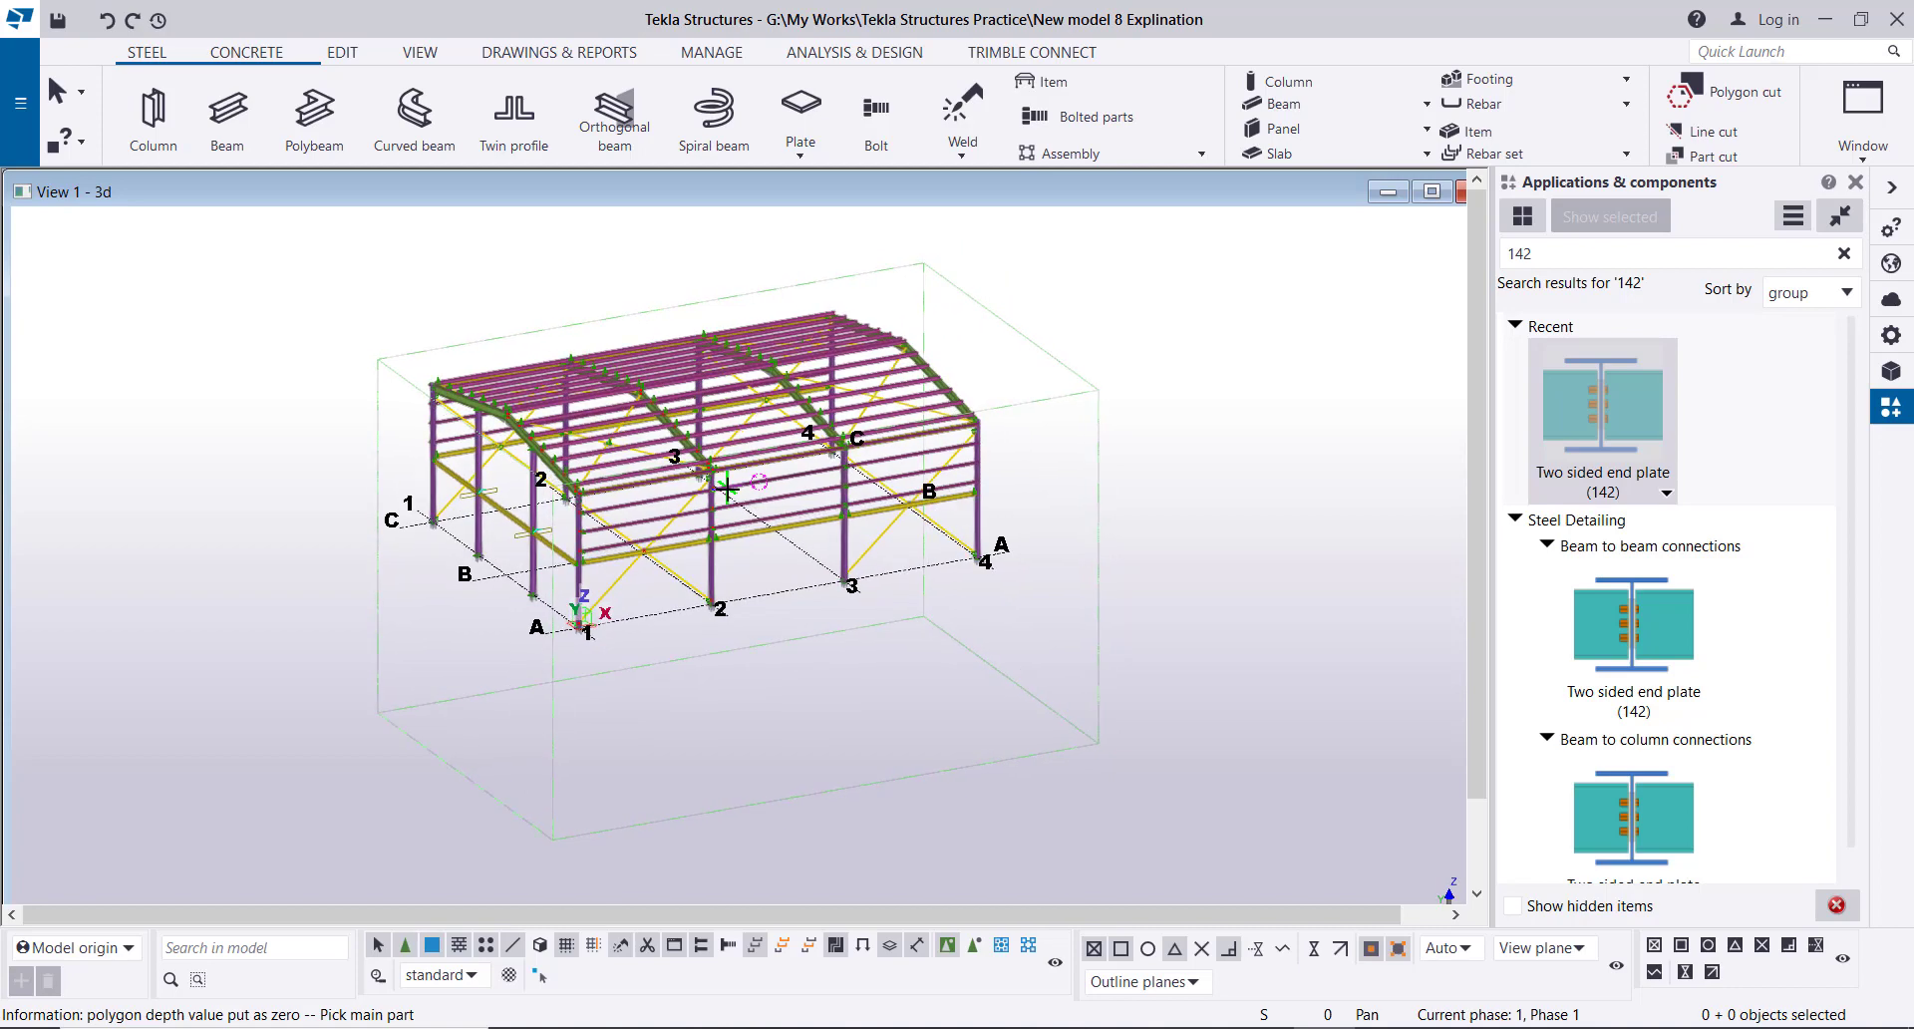
{"action": "middle_click_drag", "start_coordinate": [689, 425], "coordinate": [743, 512]}
{"action": "scroll", "coordinate": [719, 485], "scroll_direction": "up", "scroll_amount": 2}
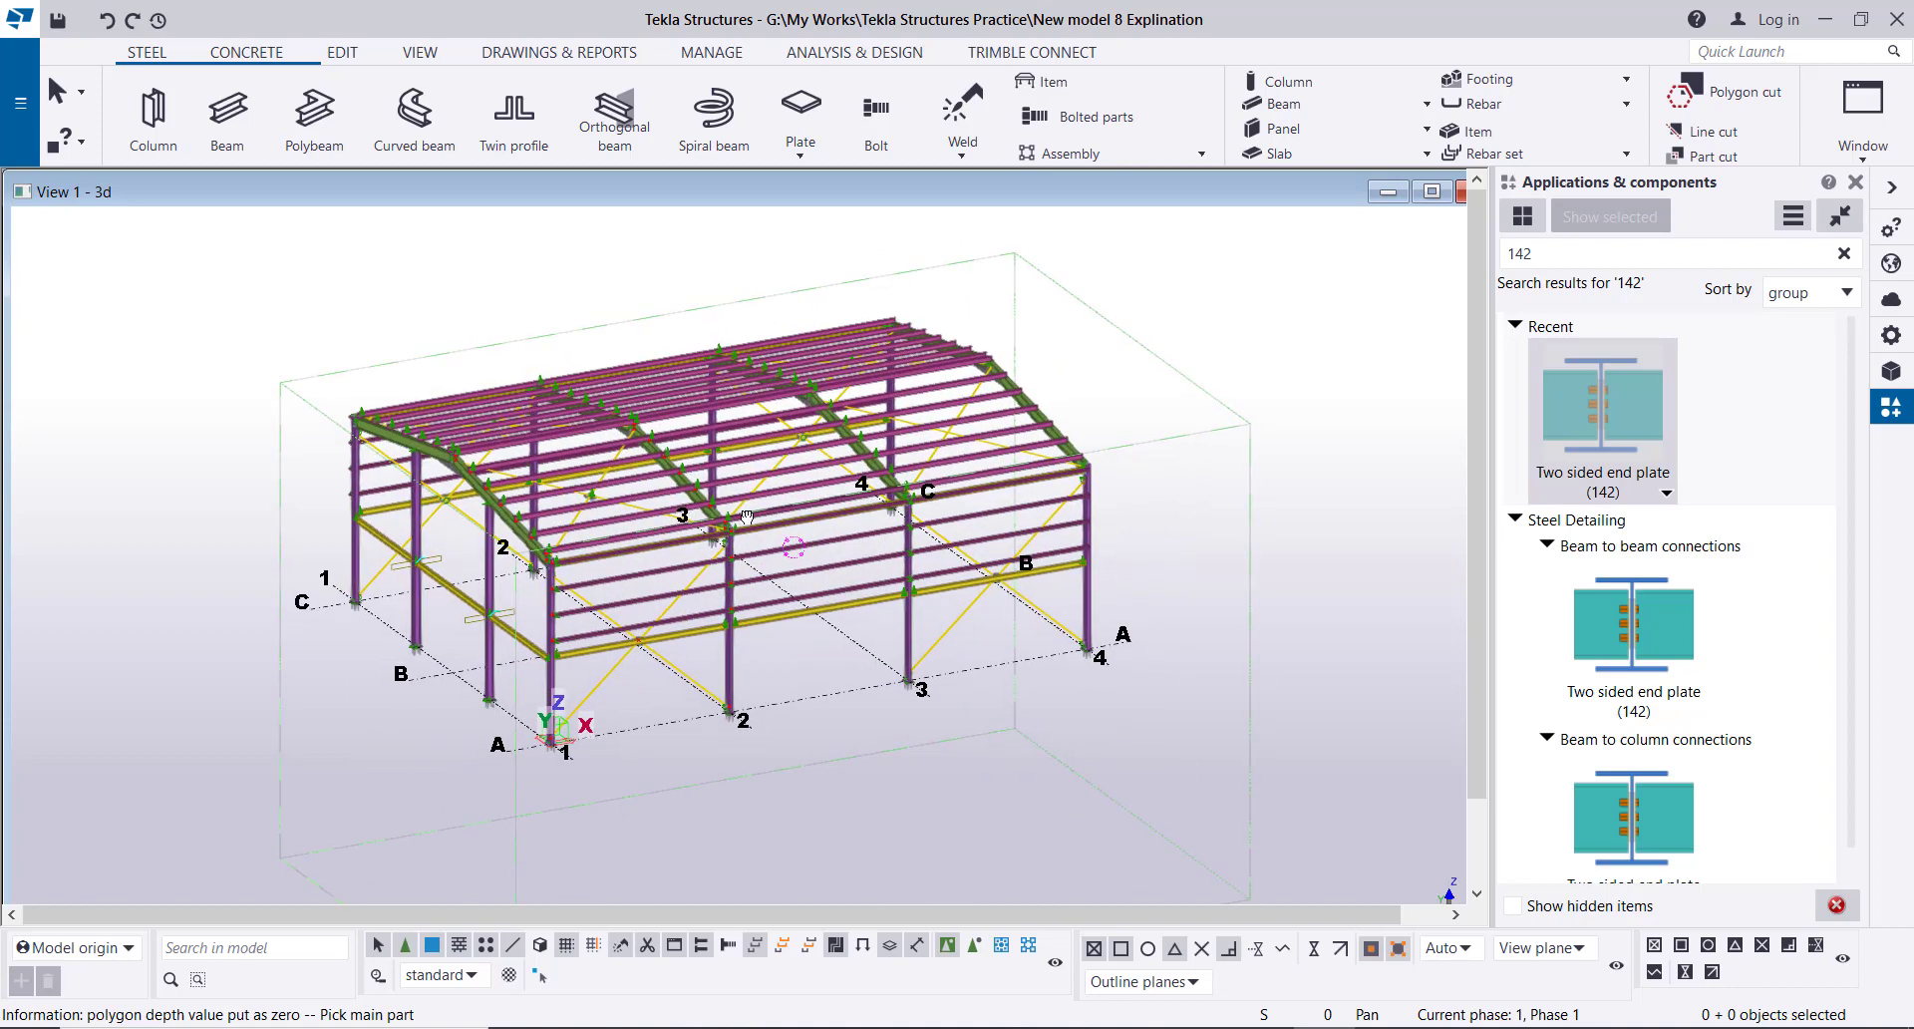